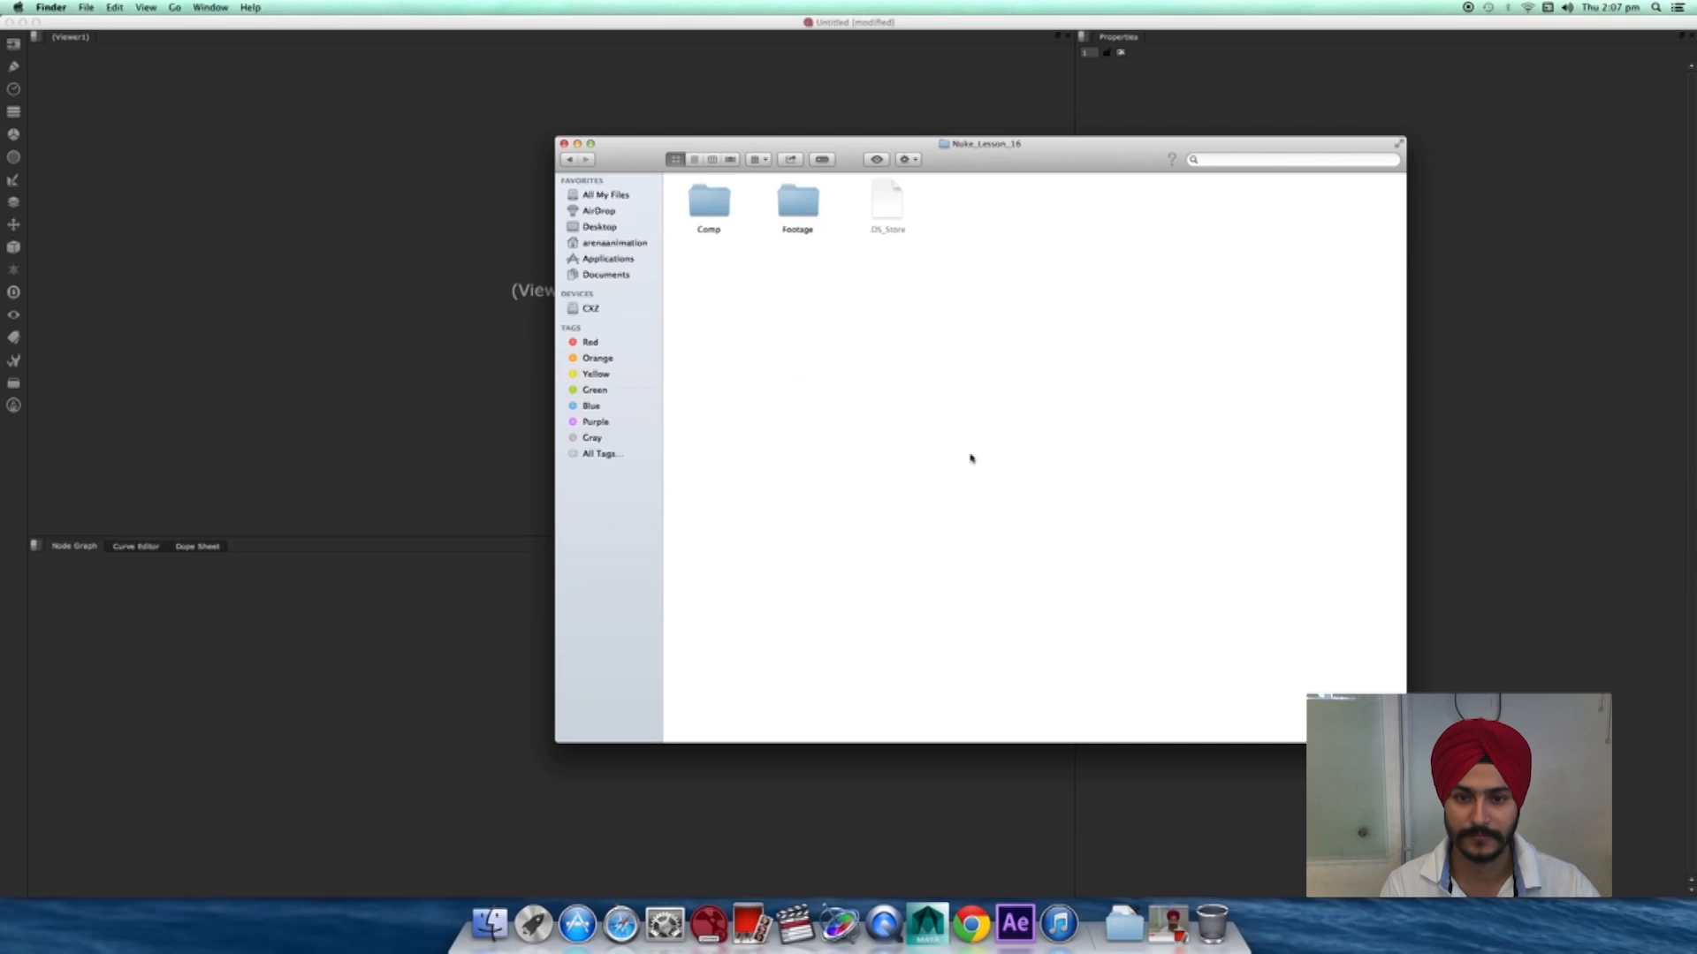
- Import Background.jpg and the Jet_Flame, Jet_Lights and Jet_Smoke sequences from the Footage folder into the node graph, deleting the extra node
{"action": "double_click", "coordinate": [797, 205]}
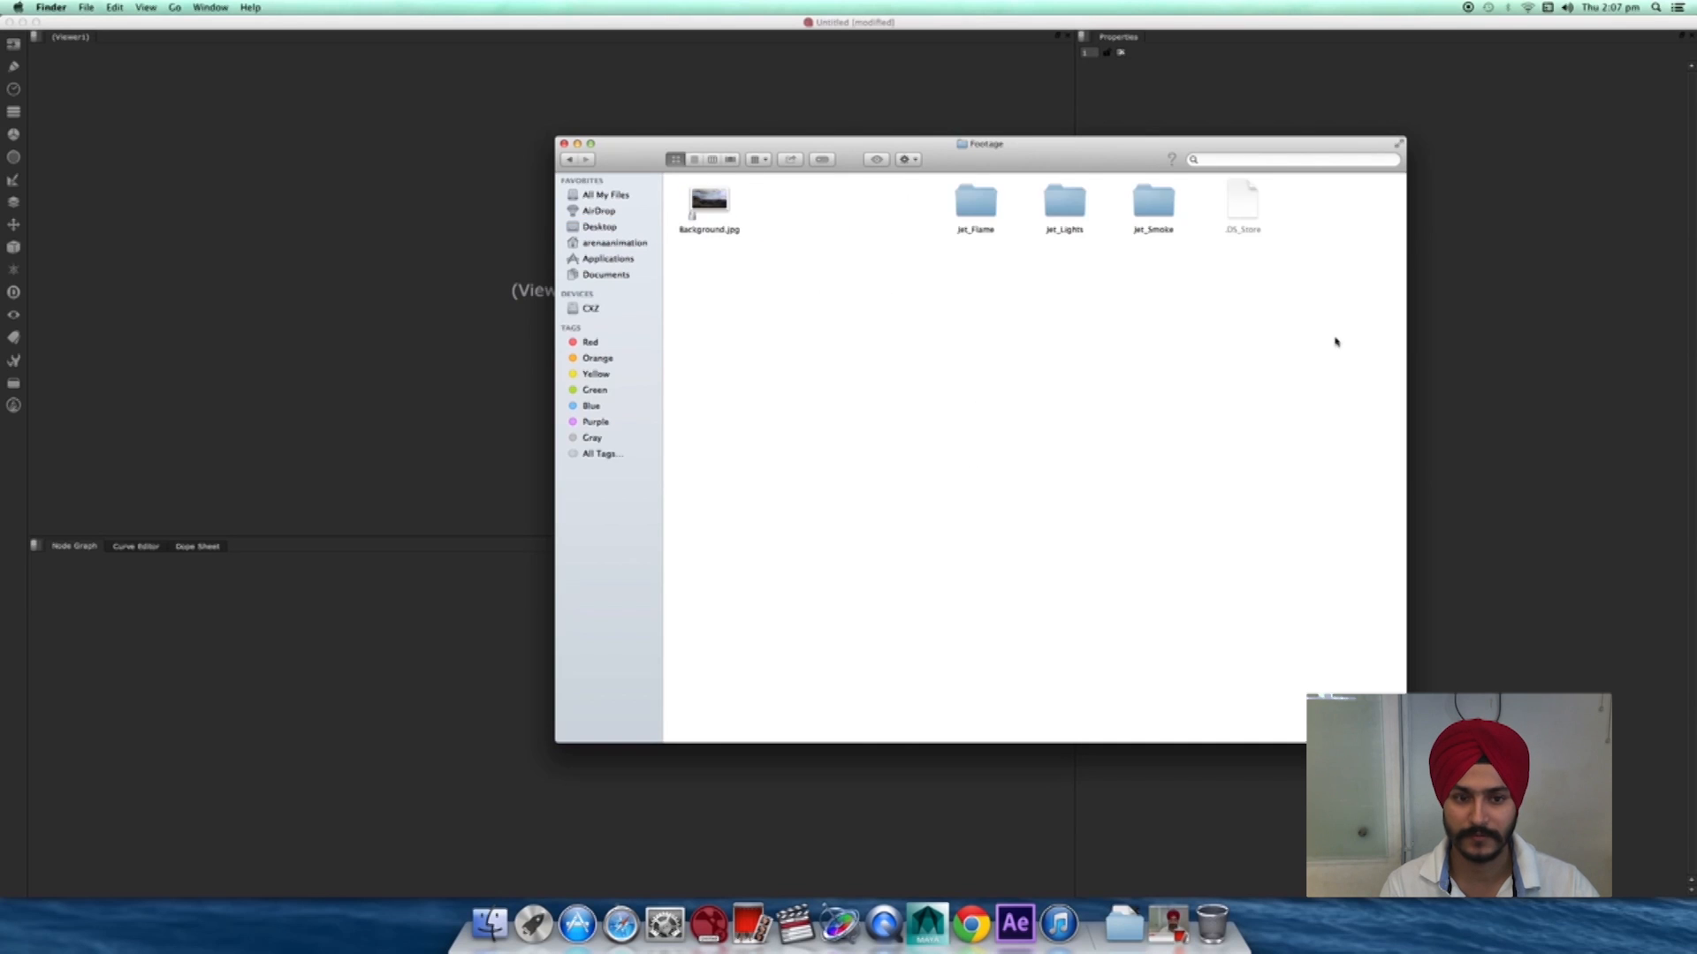
{"action": "left_click_drag", "start_coordinate": [901, 237], "coordinate": [367, 738]}
{"action": "scroll", "coordinate": [367, 737], "scroll_direction": "up", "scroll_amount": 2}
{"action": "middle_click_drag", "start_coordinate": [367, 738], "coordinate": [725, 728]}
{"action": "left_click", "coordinate": [591, 741]}
{"action": "key", "text": "Delete"}
- Spread out the imported Read nodes and preview the background, the smoke and the jet element footage one by one
{"action": "left_click_drag", "start_coordinate": [554, 646], "coordinate": [913, 664]}
{"action": "key", "text": "1"}
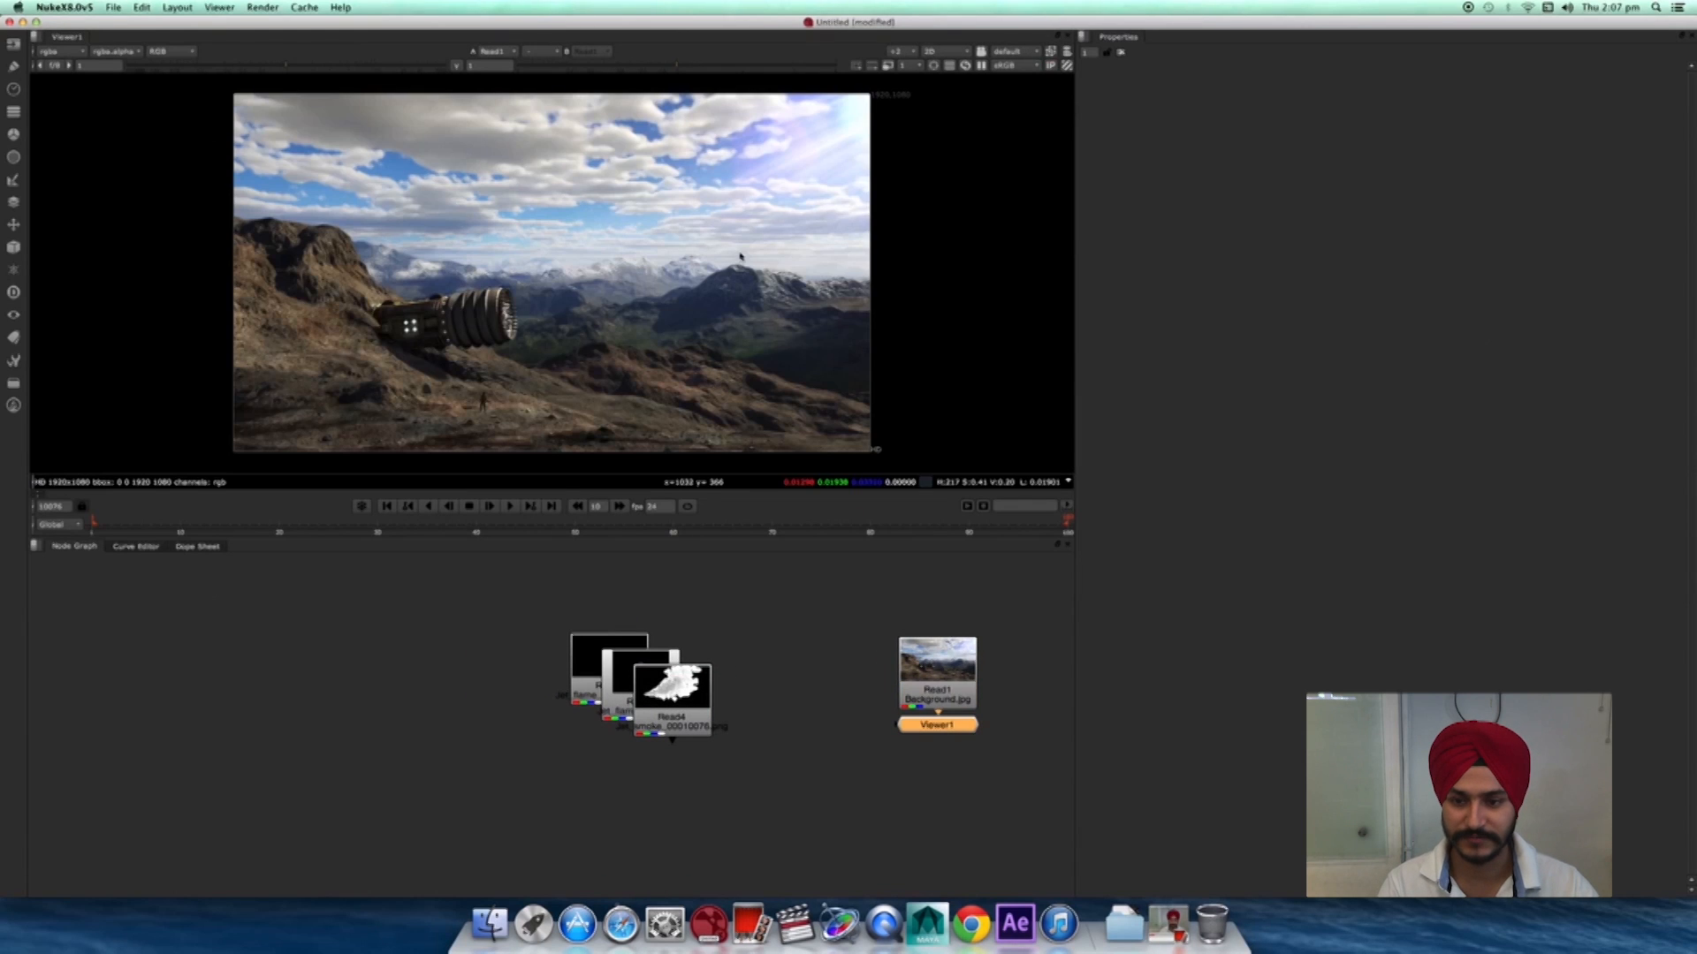
{"action": "middle_click_drag", "start_coordinate": [692, 721], "coordinate": [531, 672]}
{"action": "left_click_drag", "start_coordinate": [531, 671], "coordinate": [482, 752]}
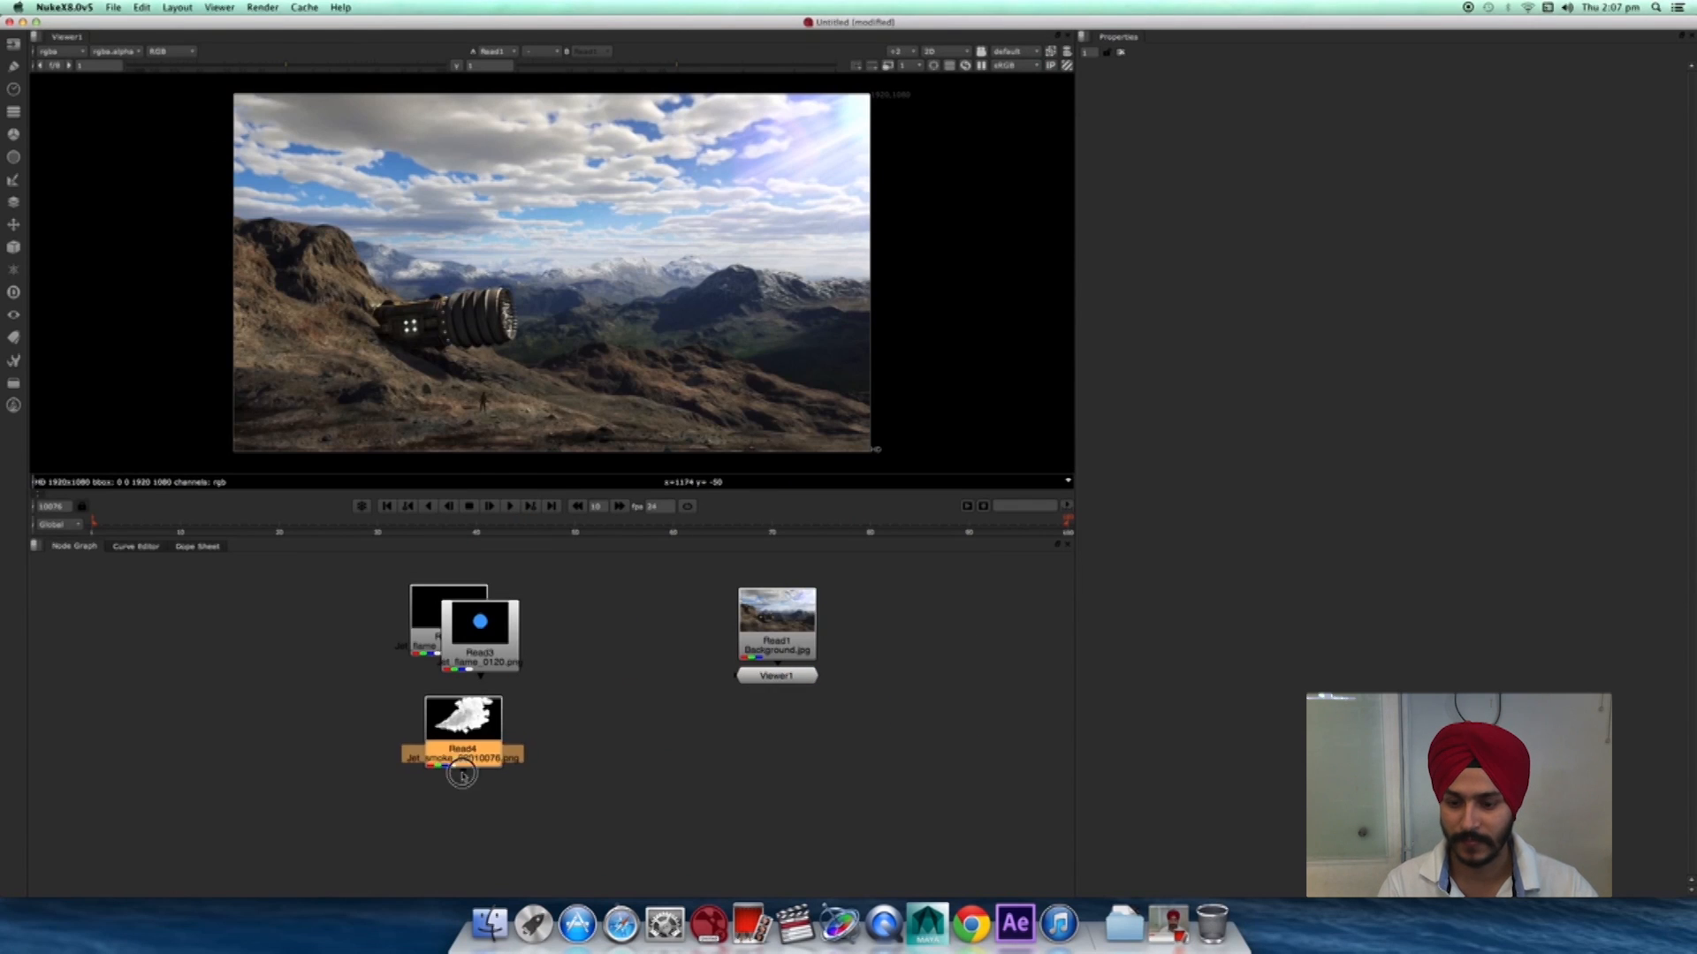
{"action": "key", "text": "1"}
{"action": "left_click_drag", "start_coordinate": [503, 619], "coordinate": [588, 610]}
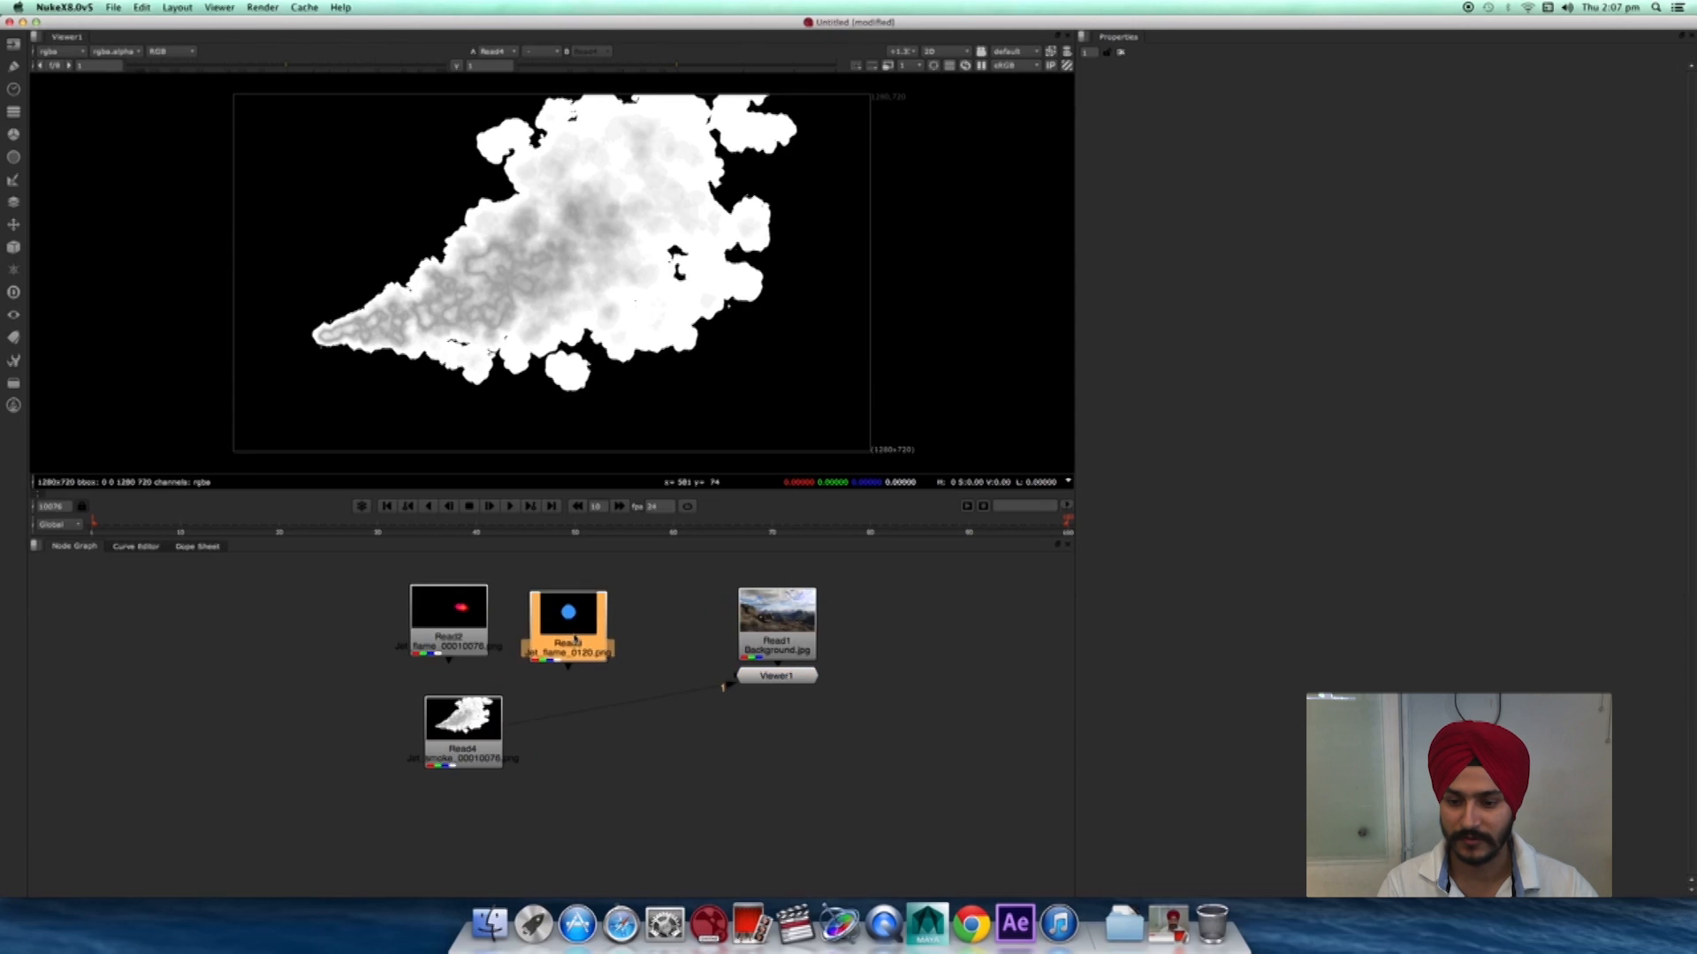
{"action": "key", "text": "1"}
{"action": "key", "text": "1"}
- Group the three jet element Read nodes together and move the Background.jpg node well away from them
{"action": "scroll", "coordinate": [649, 746], "scroll_direction": "down", "scroll_amount": 1}
{"action": "middle_click_drag", "start_coordinate": [644, 746], "coordinate": [491, 787]}
{"action": "left_click_drag", "start_coordinate": [426, 691], "coordinate": [152, 723]}
{"action": "left_click_drag", "start_coordinate": [352, 777], "coordinate": [416, 689]}
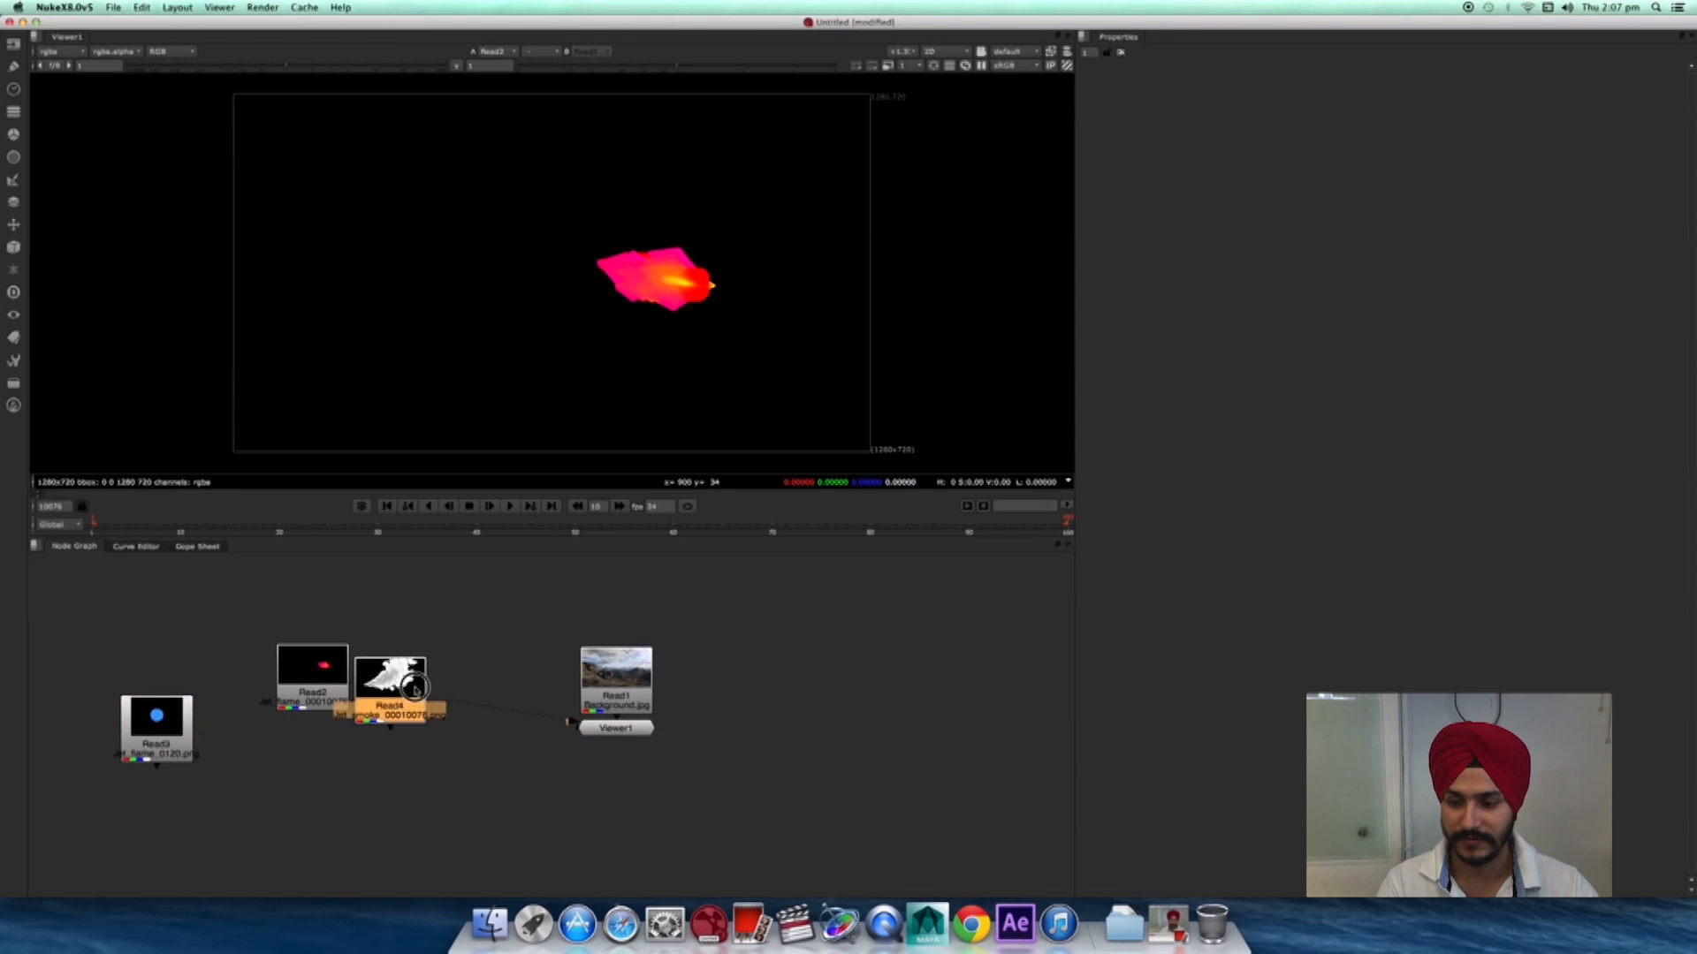
{"action": "left_click_drag", "start_coordinate": [599, 668], "coordinate": [921, 638]}
{"action": "middle_click_drag", "start_coordinate": [775, 683], "coordinate": [355, 769]}
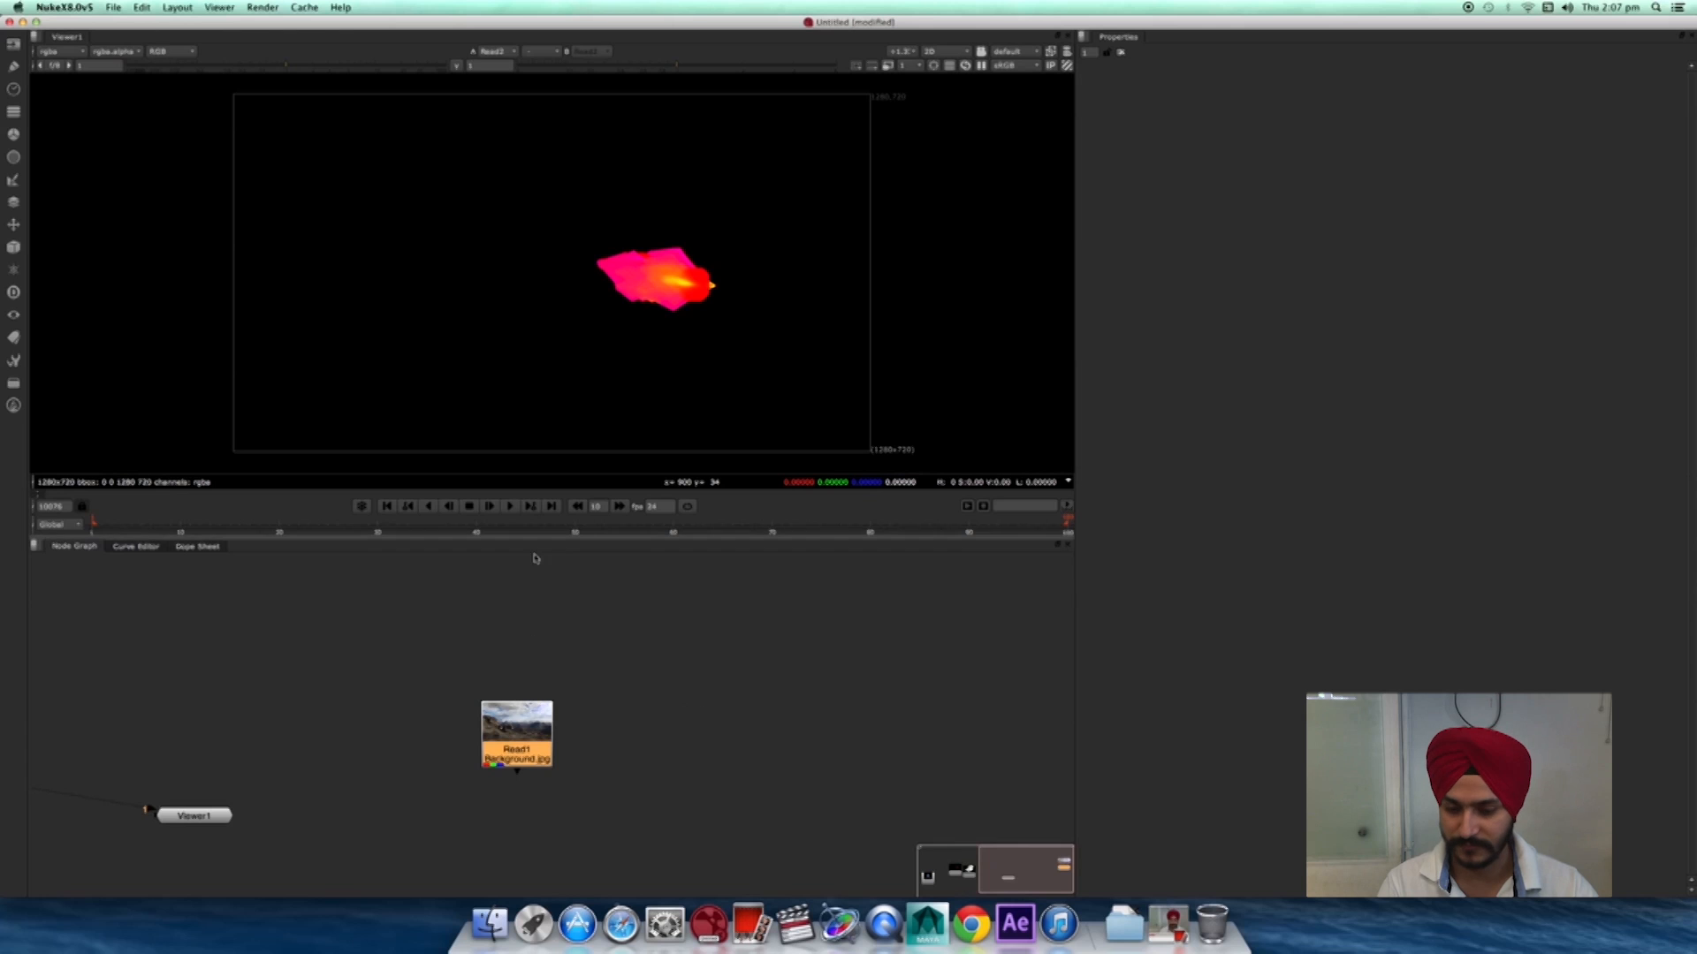
{"action": "middle_click_drag", "start_coordinate": [551, 746], "coordinate": [758, 722], "text": "alt"}
{"action": "middle_click_drag", "start_coordinate": [606, 734], "coordinate": [773, 689]}
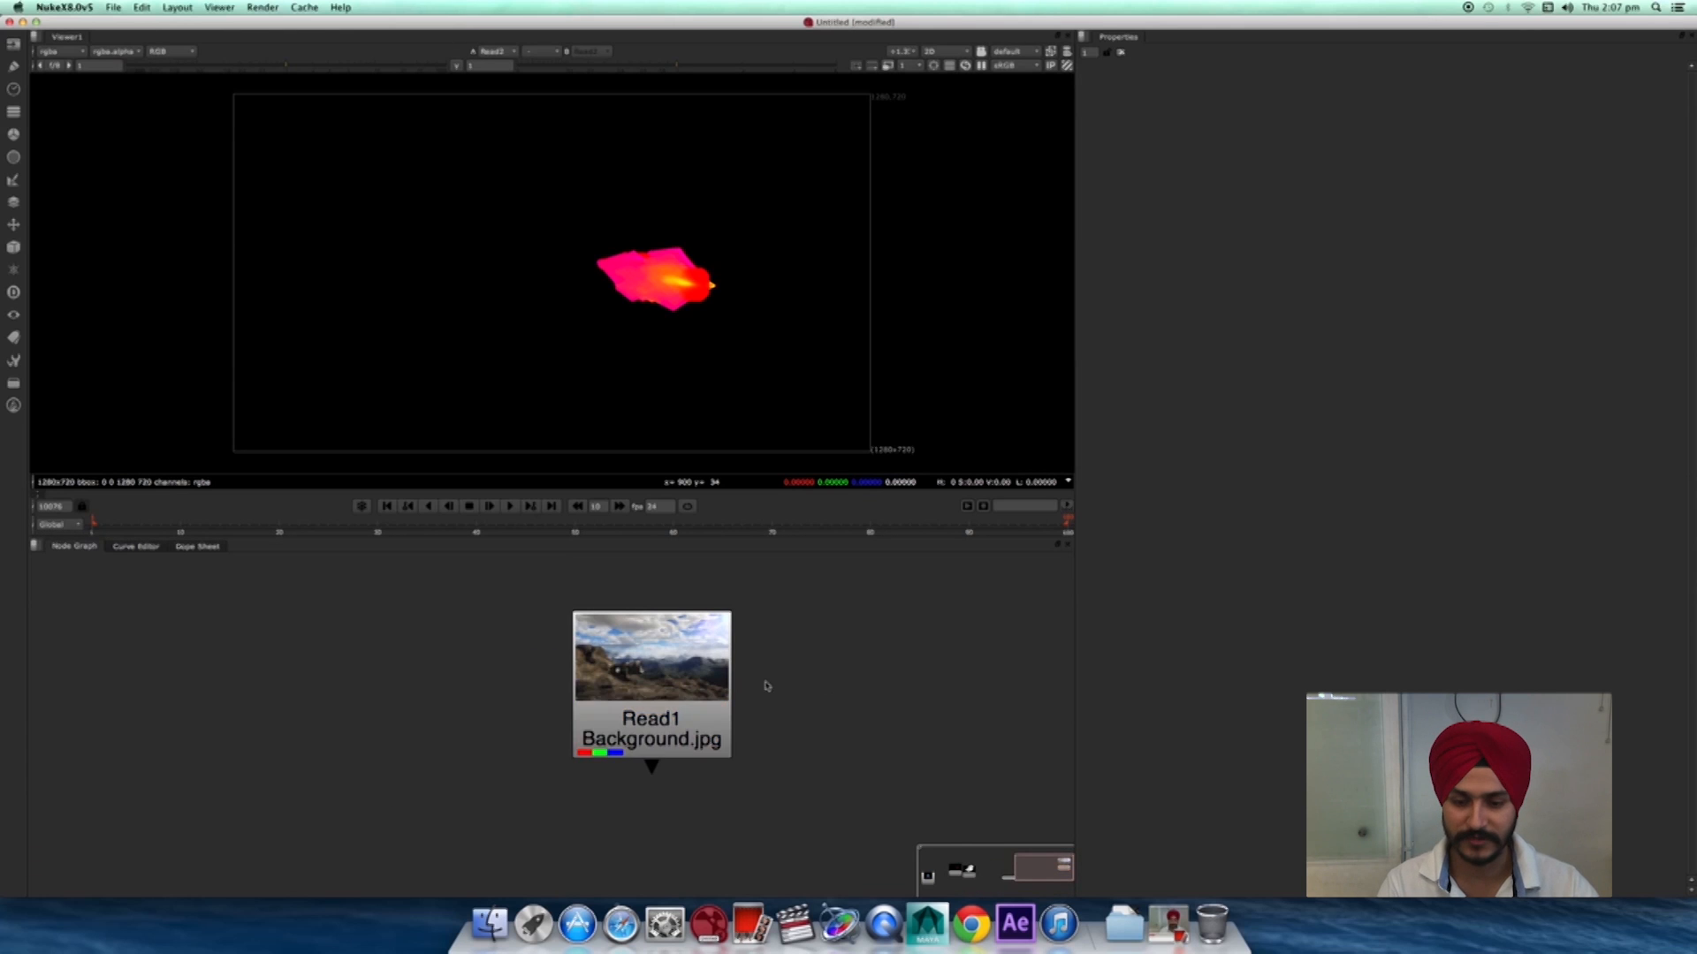
- Open the project settings and choose HD 1920x1080 as the full size format
{"action": "key", "text": "s"}
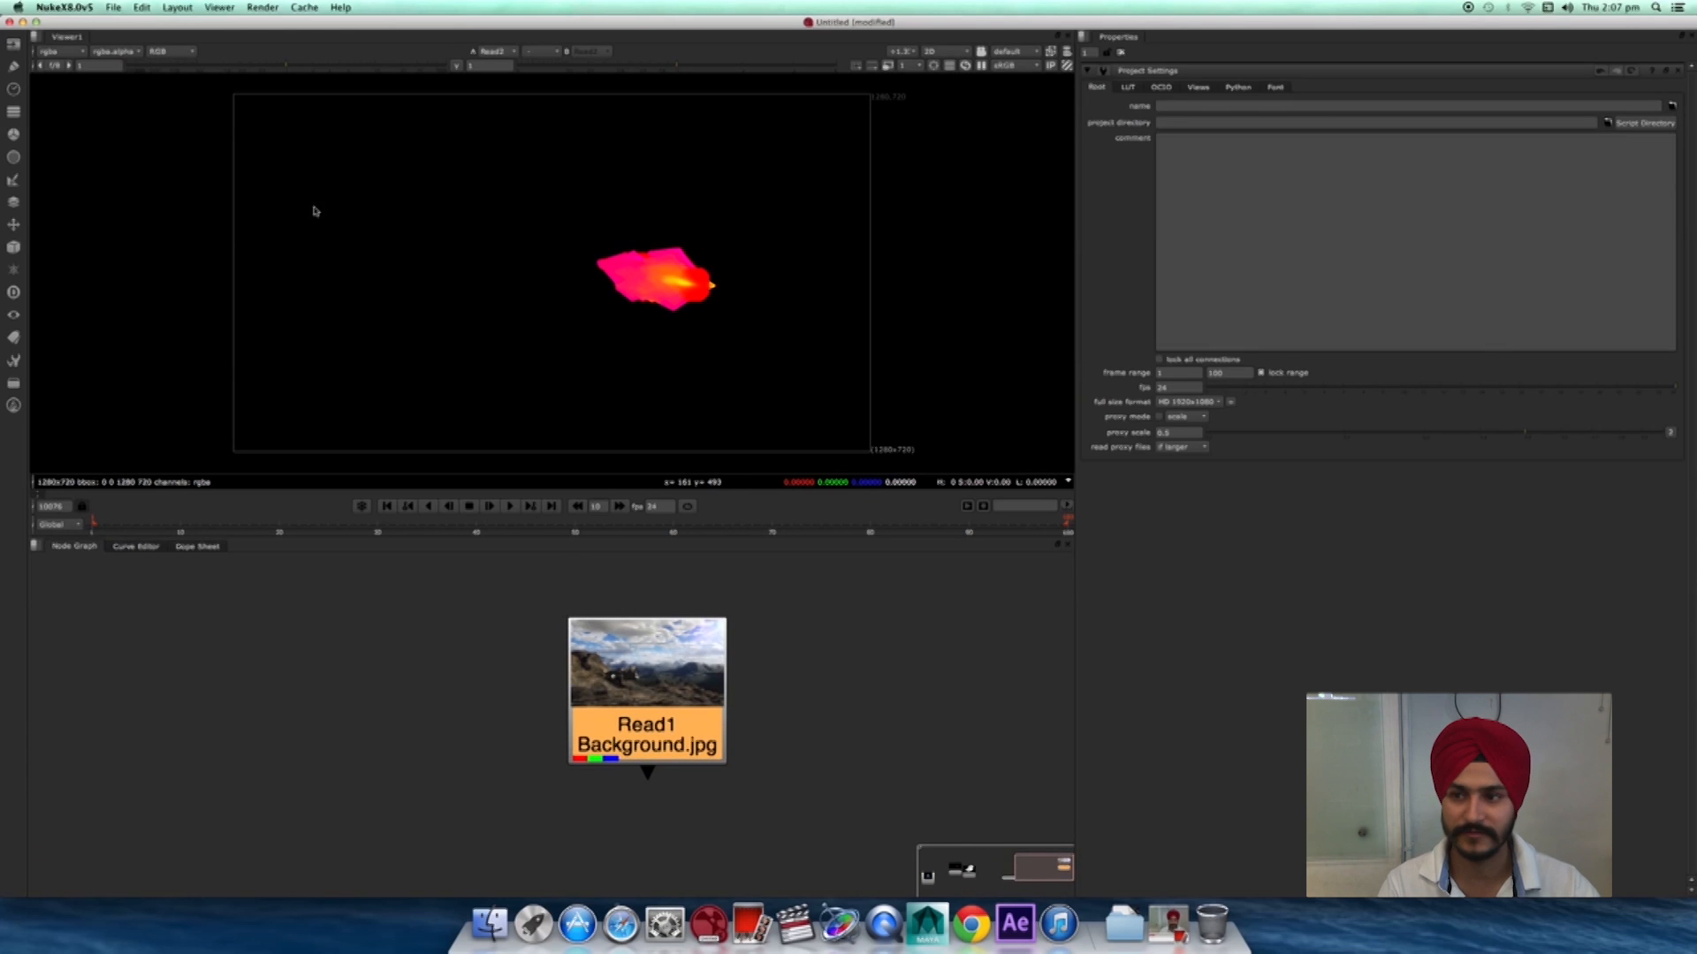
{"action": "left_click", "coordinate": [142, 7]}
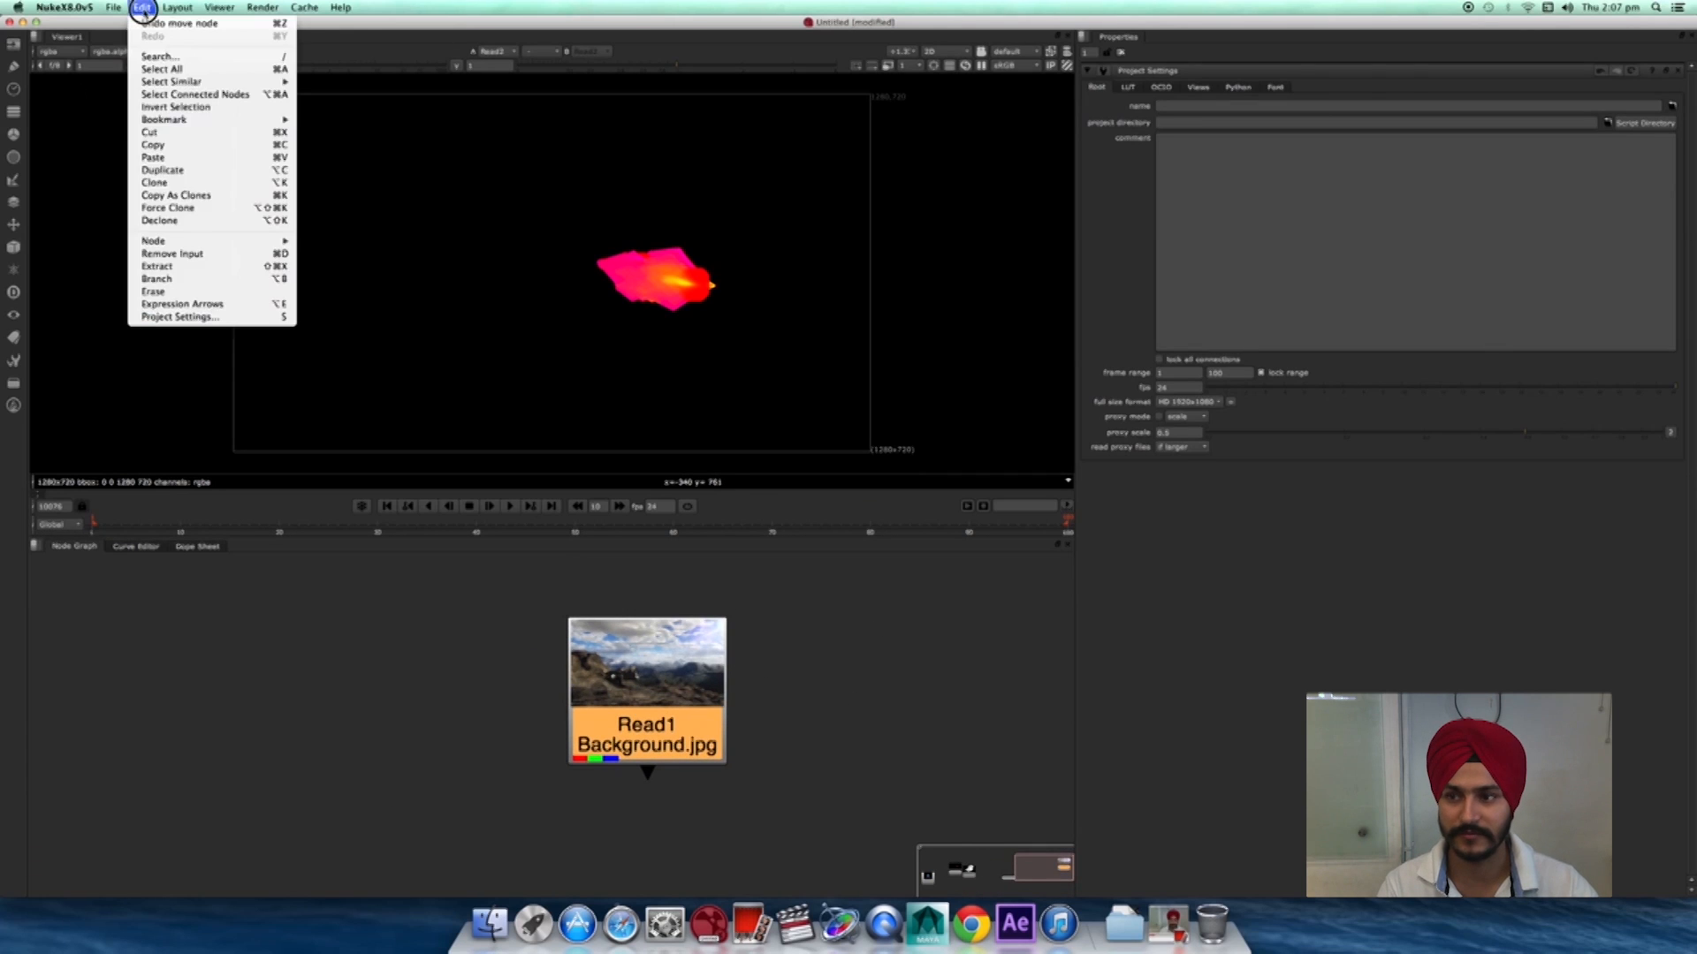
{"action": "left_click", "coordinate": [203, 319]}
{"action": "left_click", "coordinate": [1207, 402]}
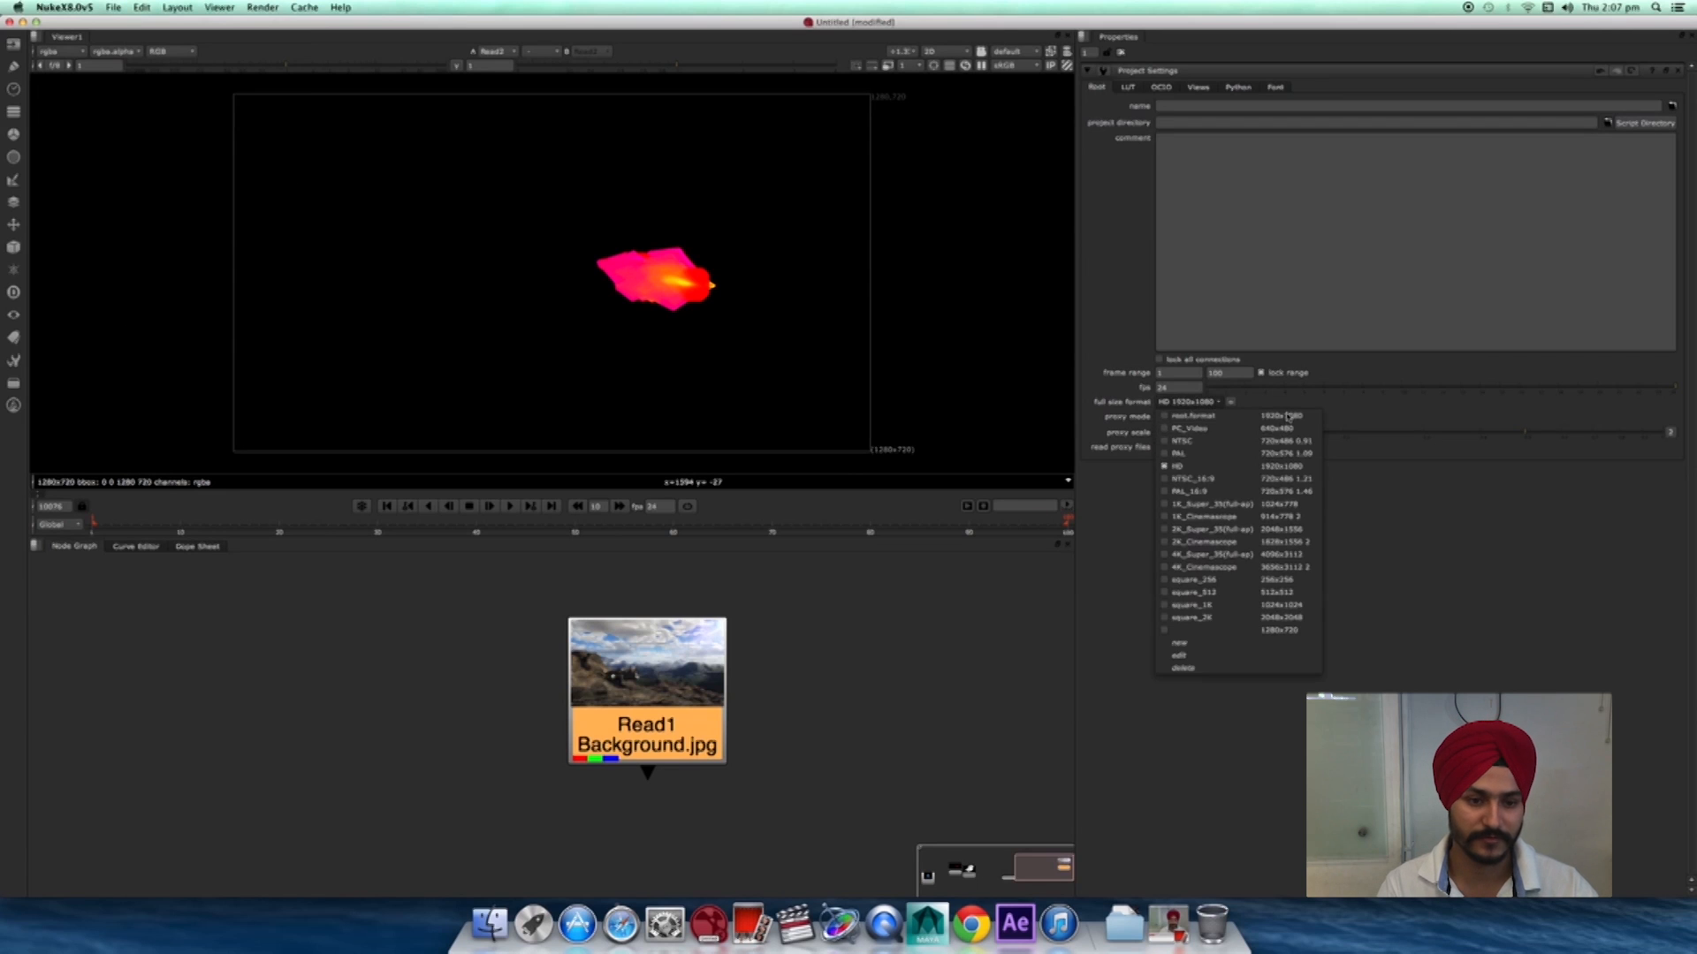
{"action": "left_click", "coordinate": [1213, 465]}
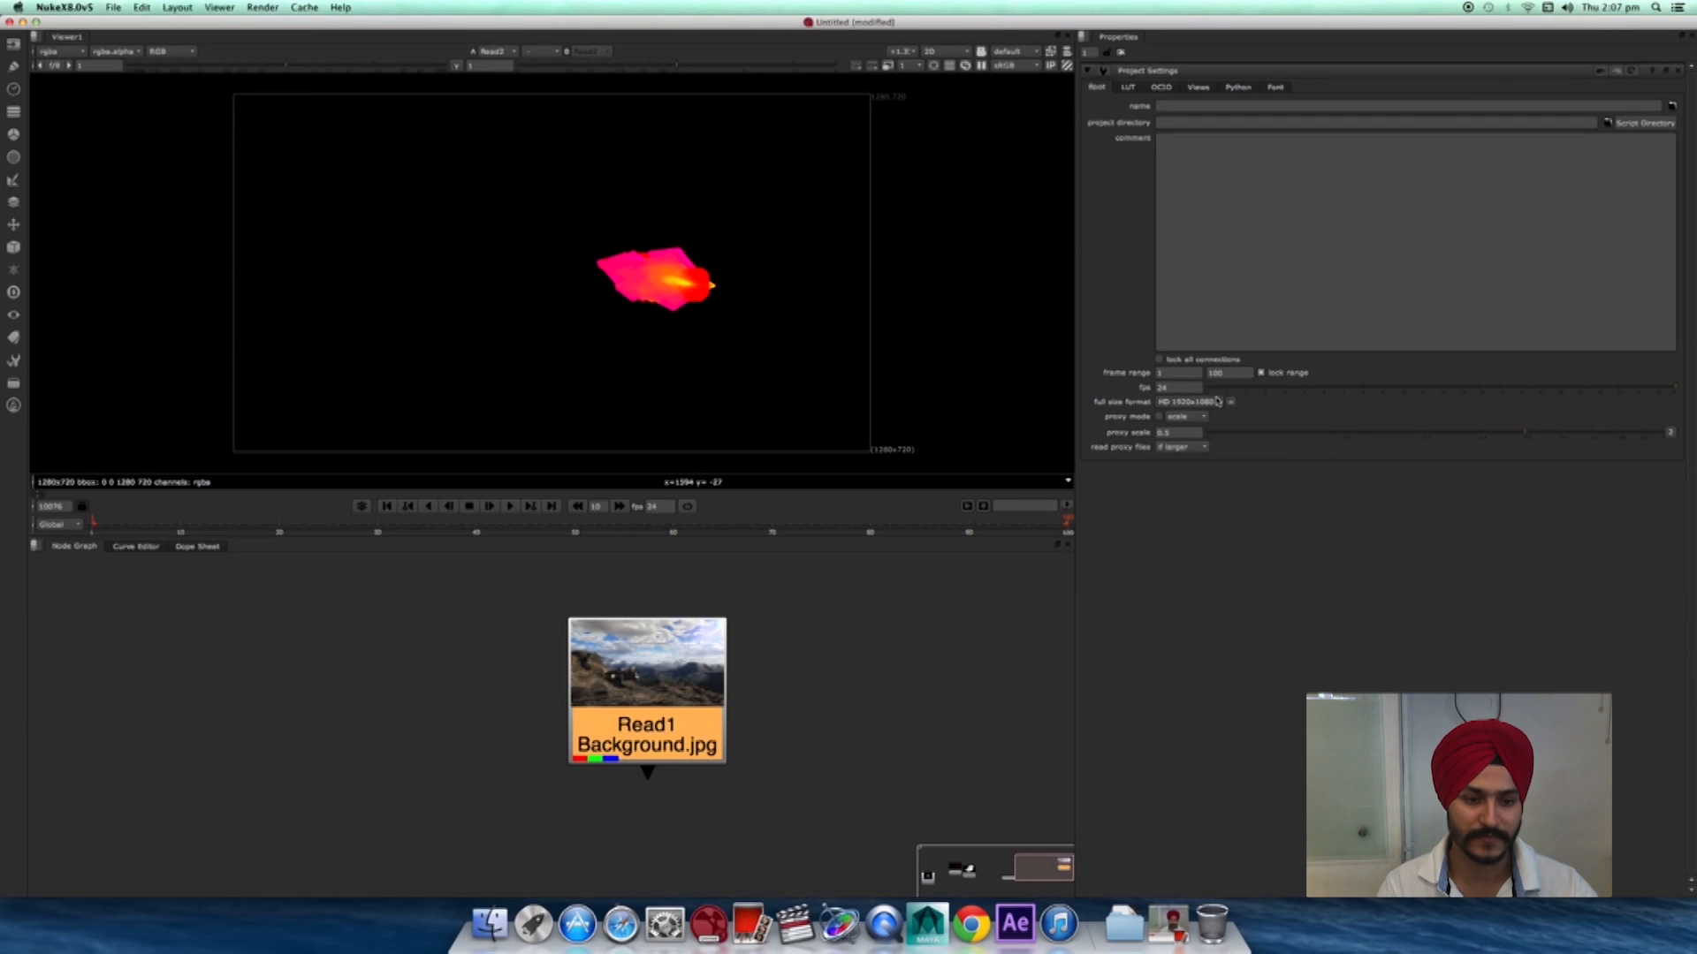
- Show the Background.jpg node in the Viewer and inspect the jet engine on the rocks and the whole frame
{"action": "left_click_drag", "start_coordinate": [645, 725], "coordinate": [652, 727]}
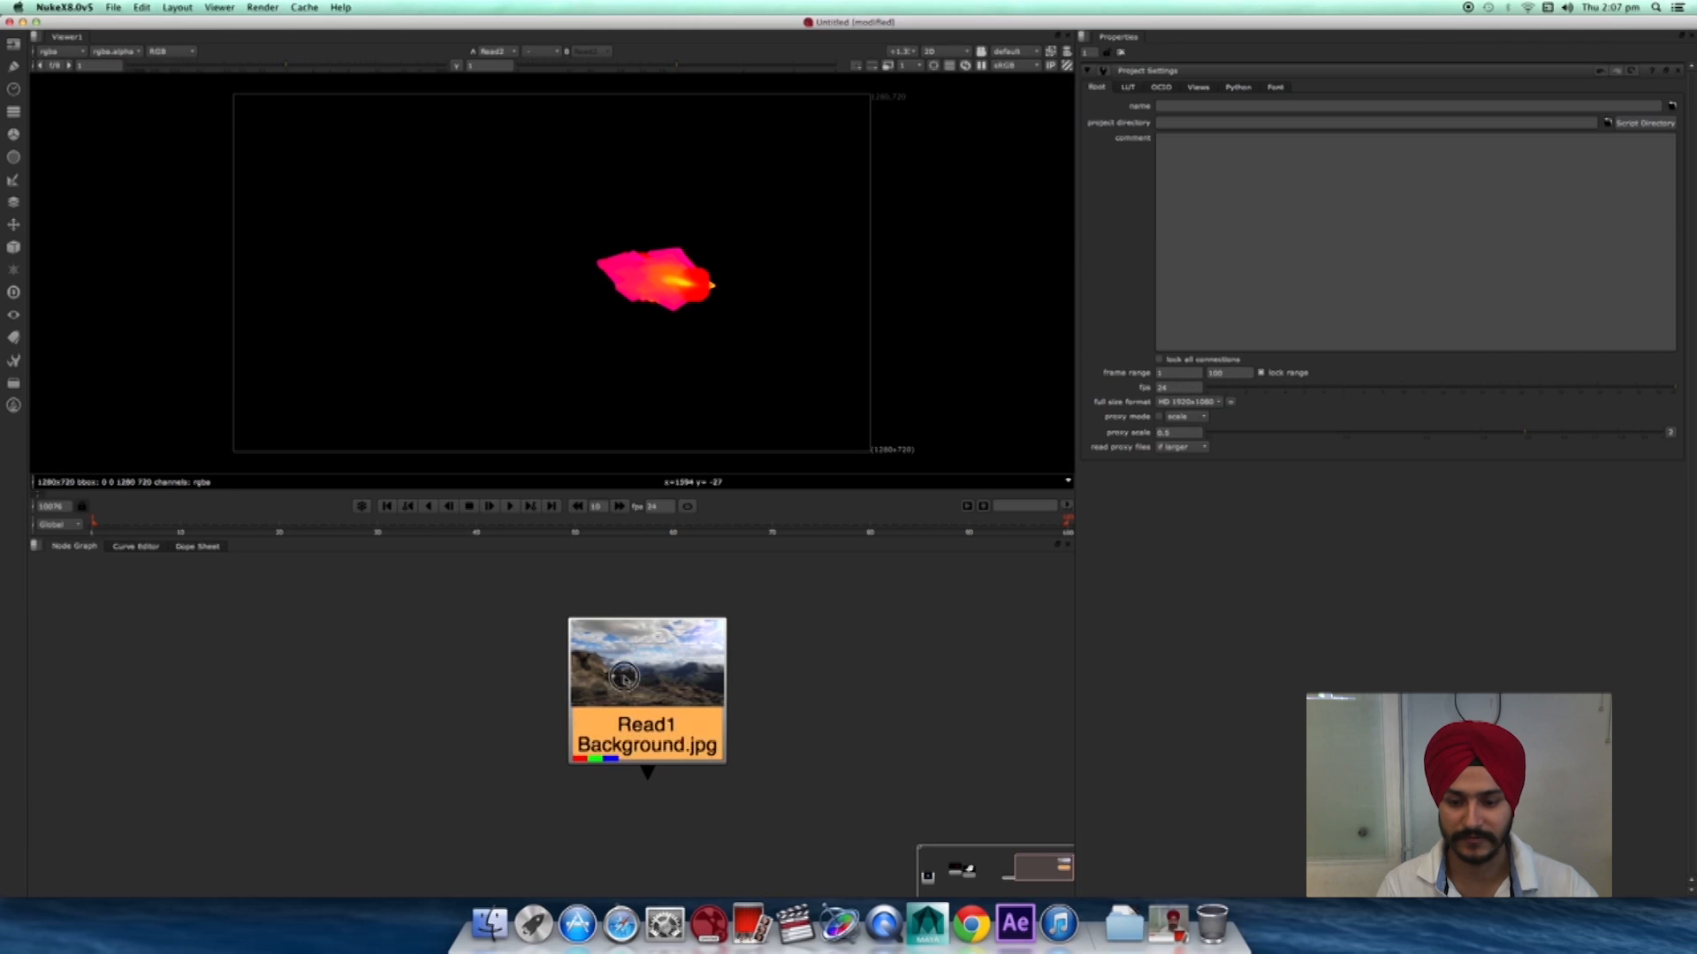
{"action": "key", "text": "1"}
{"action": "middle_click_drag", "start_coordinate": [571, 372], "coordinate": [608, 414]}
{"action": "scroll", "coordinate": [608, 413], "scroll_direction": "up", "scroll_amount": 5}
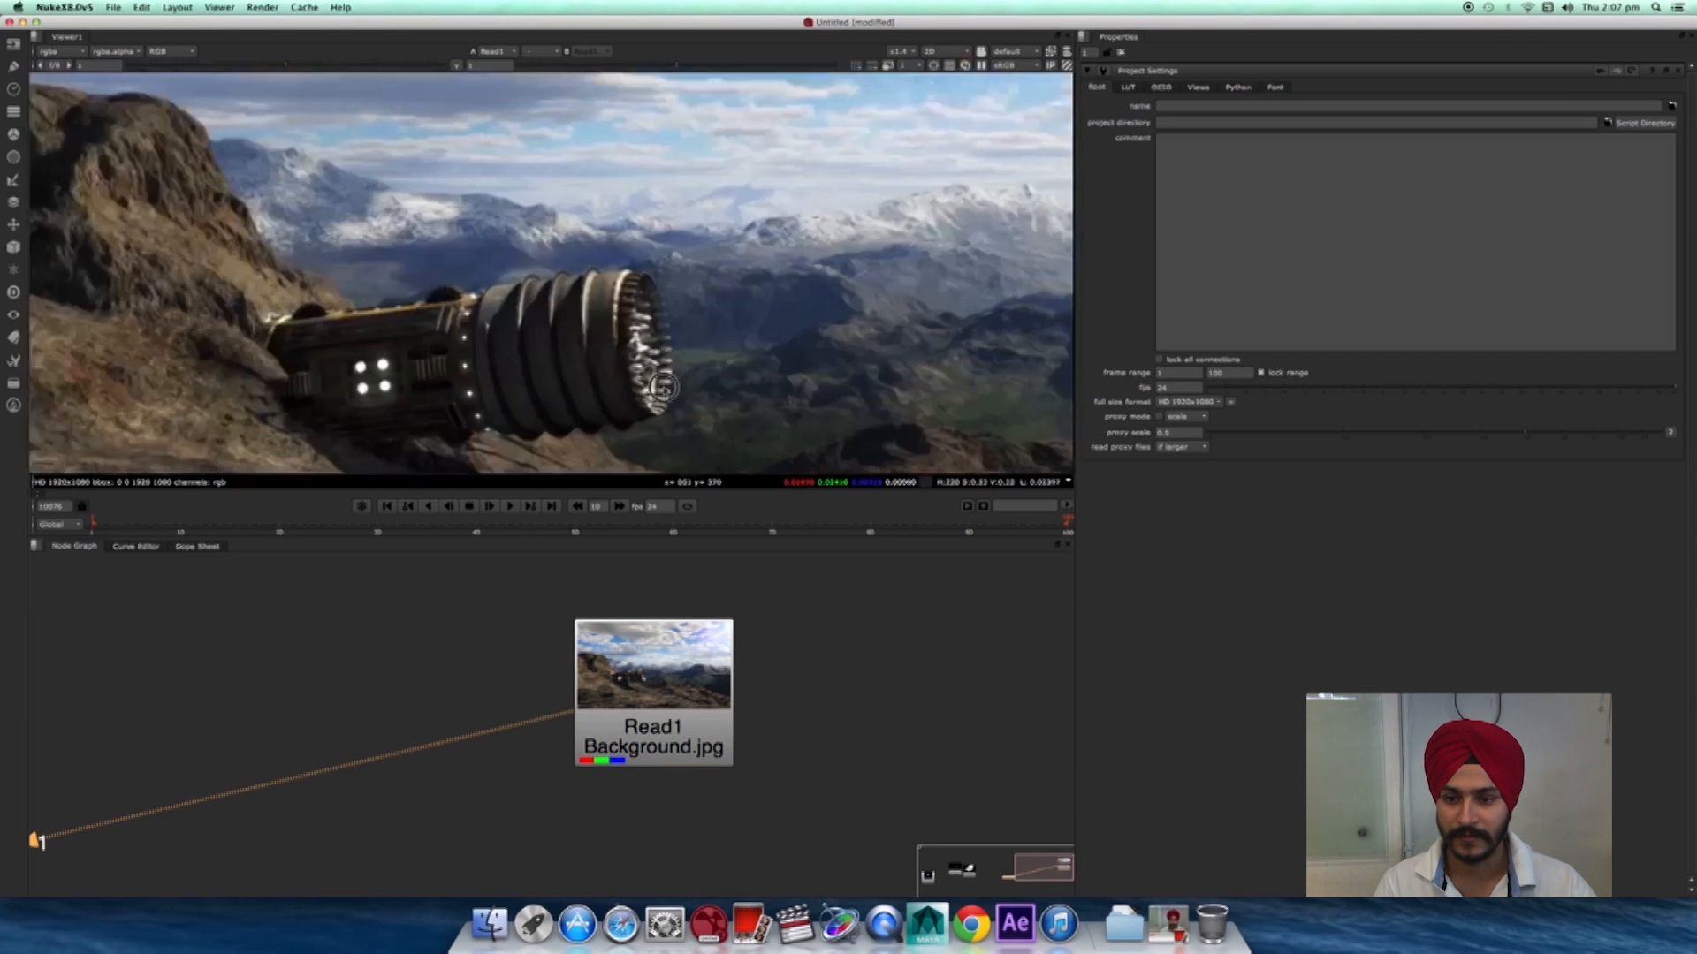
{"action": "scroll", "coordinate": [610, 412], "scroll_direction": "down", "scroll_amount": 4}
{"action": "middle_click_drag", "start_coordinate": [524, 777], "coordinate": [706, 731]}
{"action": "left_click", "coordinate": [555, 804]}
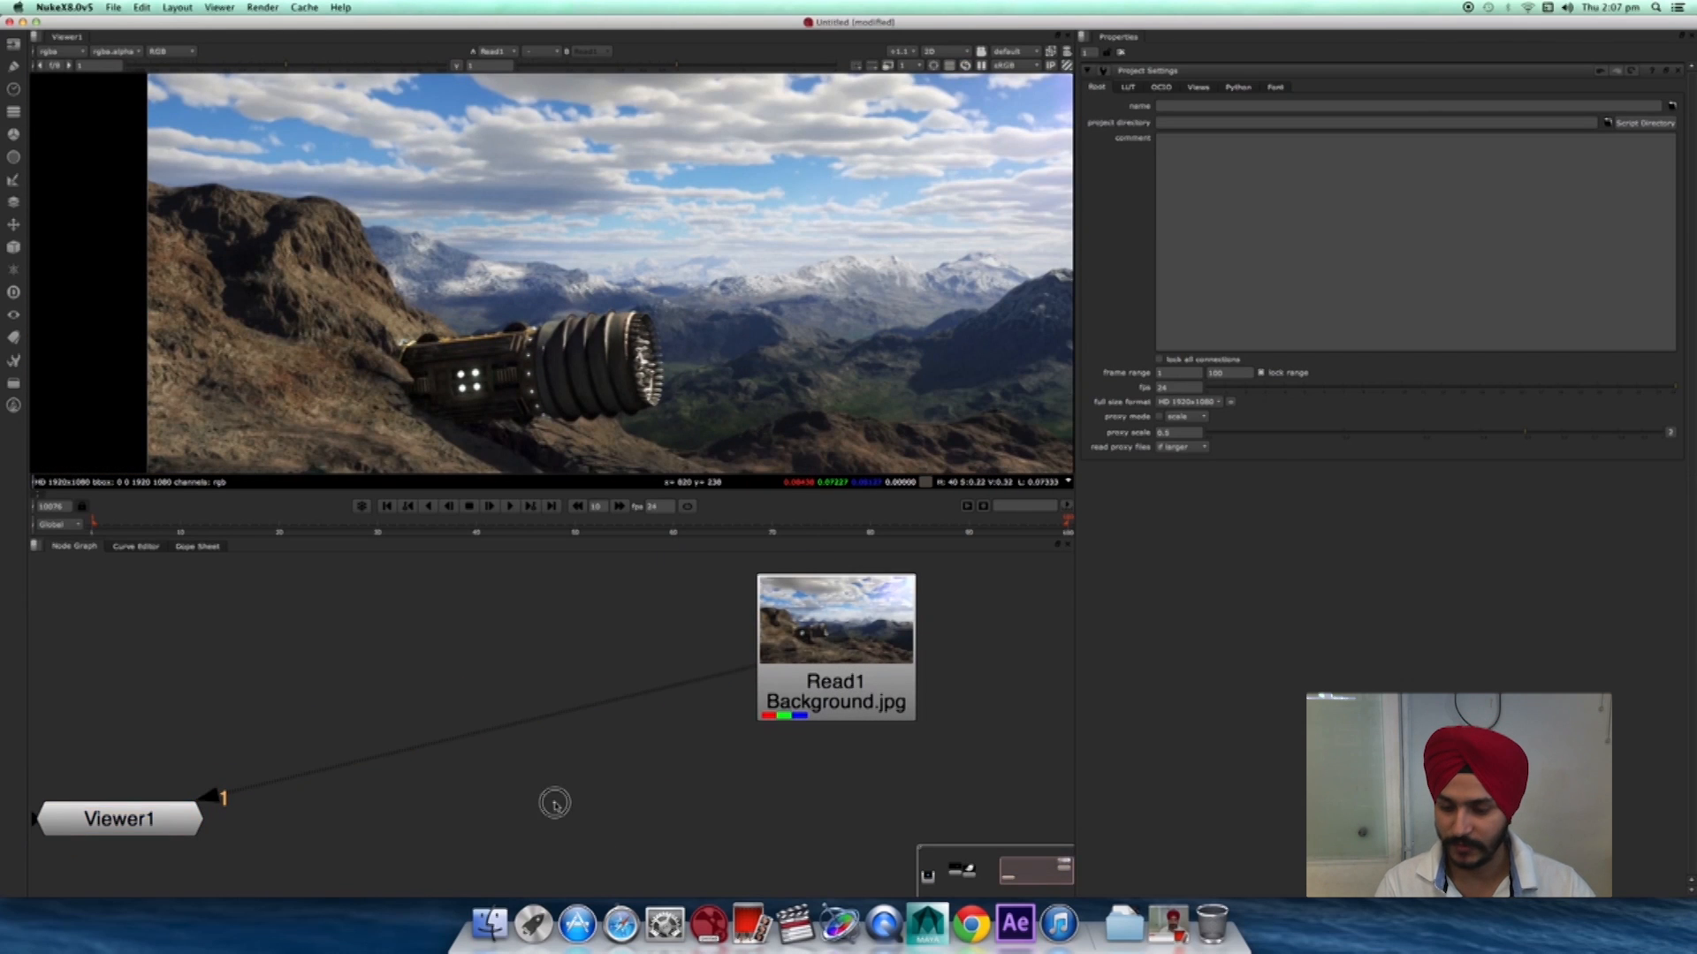
{"action": "scroll", "coordinate": [262, 308], "scroll_direction": "down", "scroll_amount": 5}
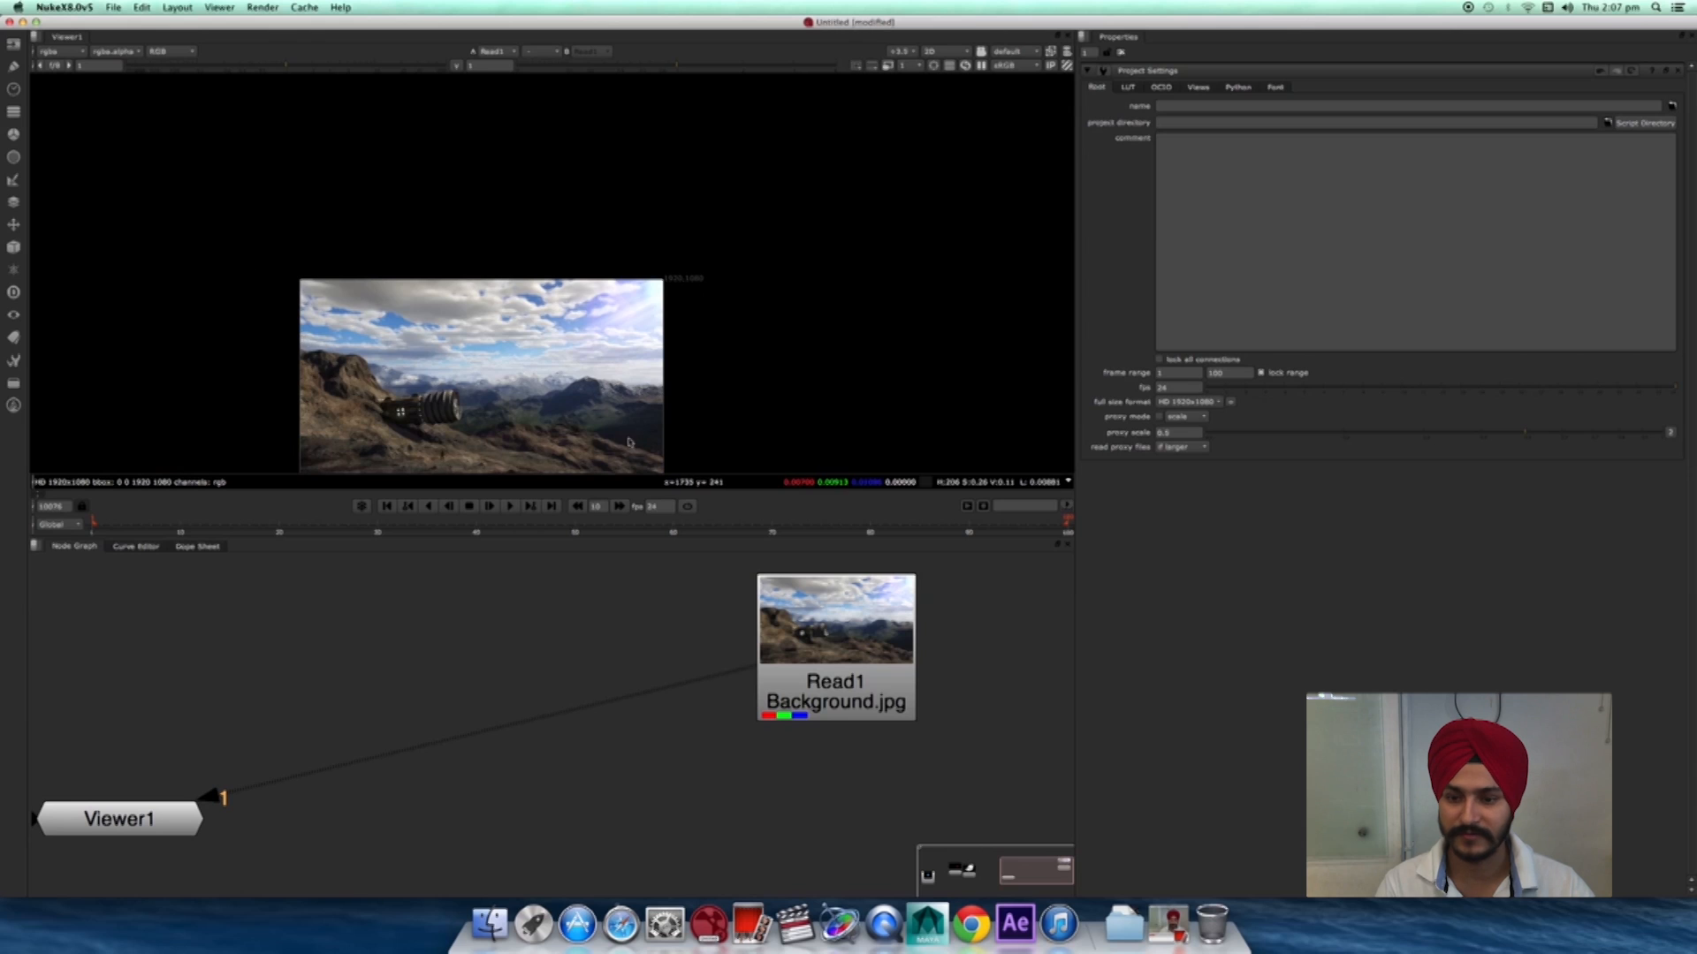
{"action": "middle_click_drag", "start_coordinate": [275, 389], "coordinate": [353, 300]}
- Add a RotoPaint node to the empty space near the Background.jpg node
{"action": "left_click", "coordinate": [603, 804]}
{"action": "scroll", "coordinate": [559, 782], "scroll_direction": "up", "scroll_amount": 2}
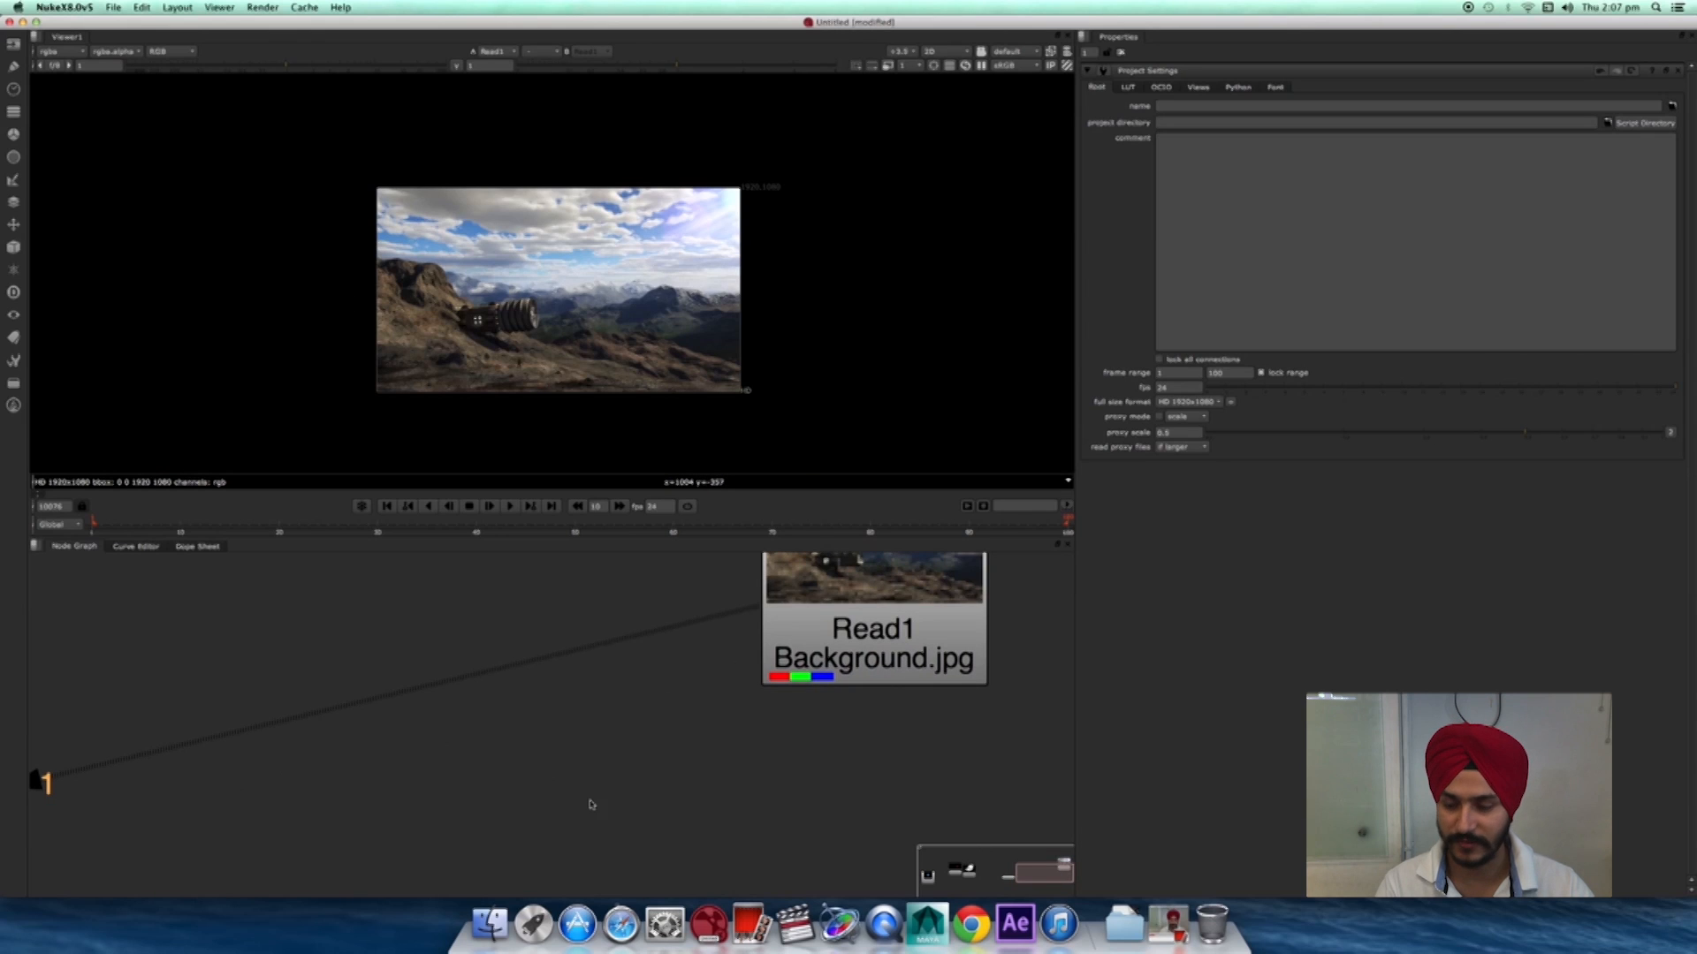
{"action": "left_click", "coordinate": [13, 65]}
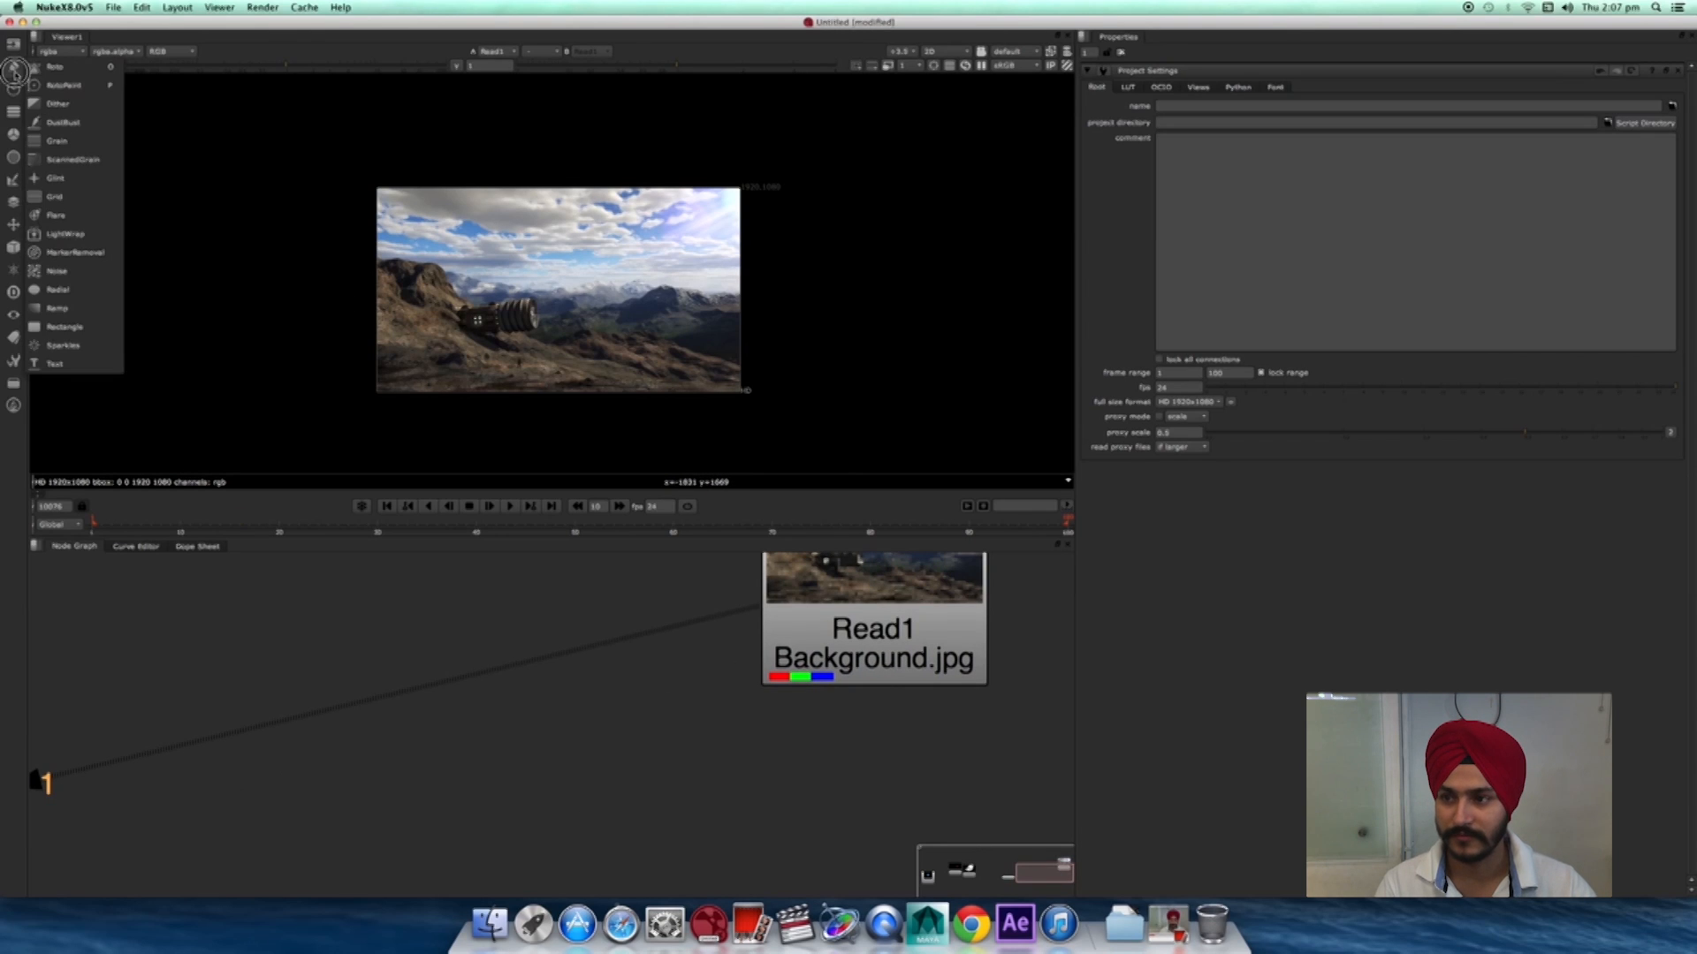
{"action": "left_click", "coordinate": [70, 87]}
{"action": "left_click_drag", "start_coordinate": [584, 820], "coordinate": [588, 779]}
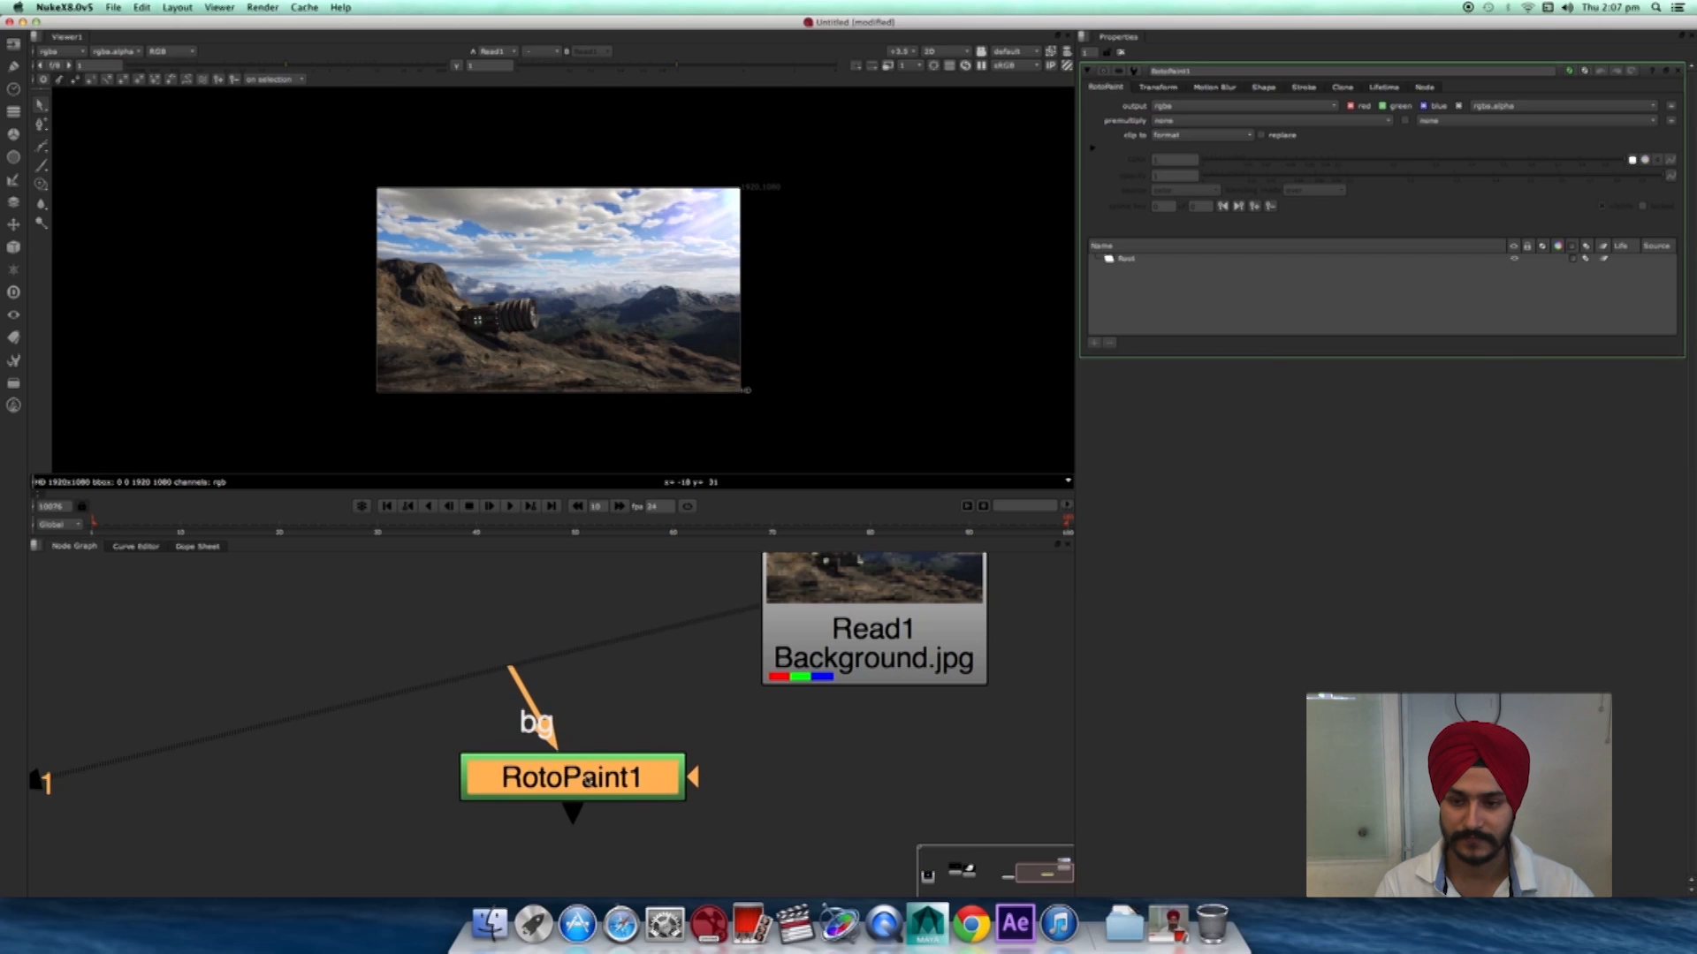
- Start a Bezier shape along the crest of the brown rocky hill at the image's left edge, with the Viewer enlarged
{"action": "left_click", "coordinate": [41, 166]}
{"action": "key", "text": "space"}
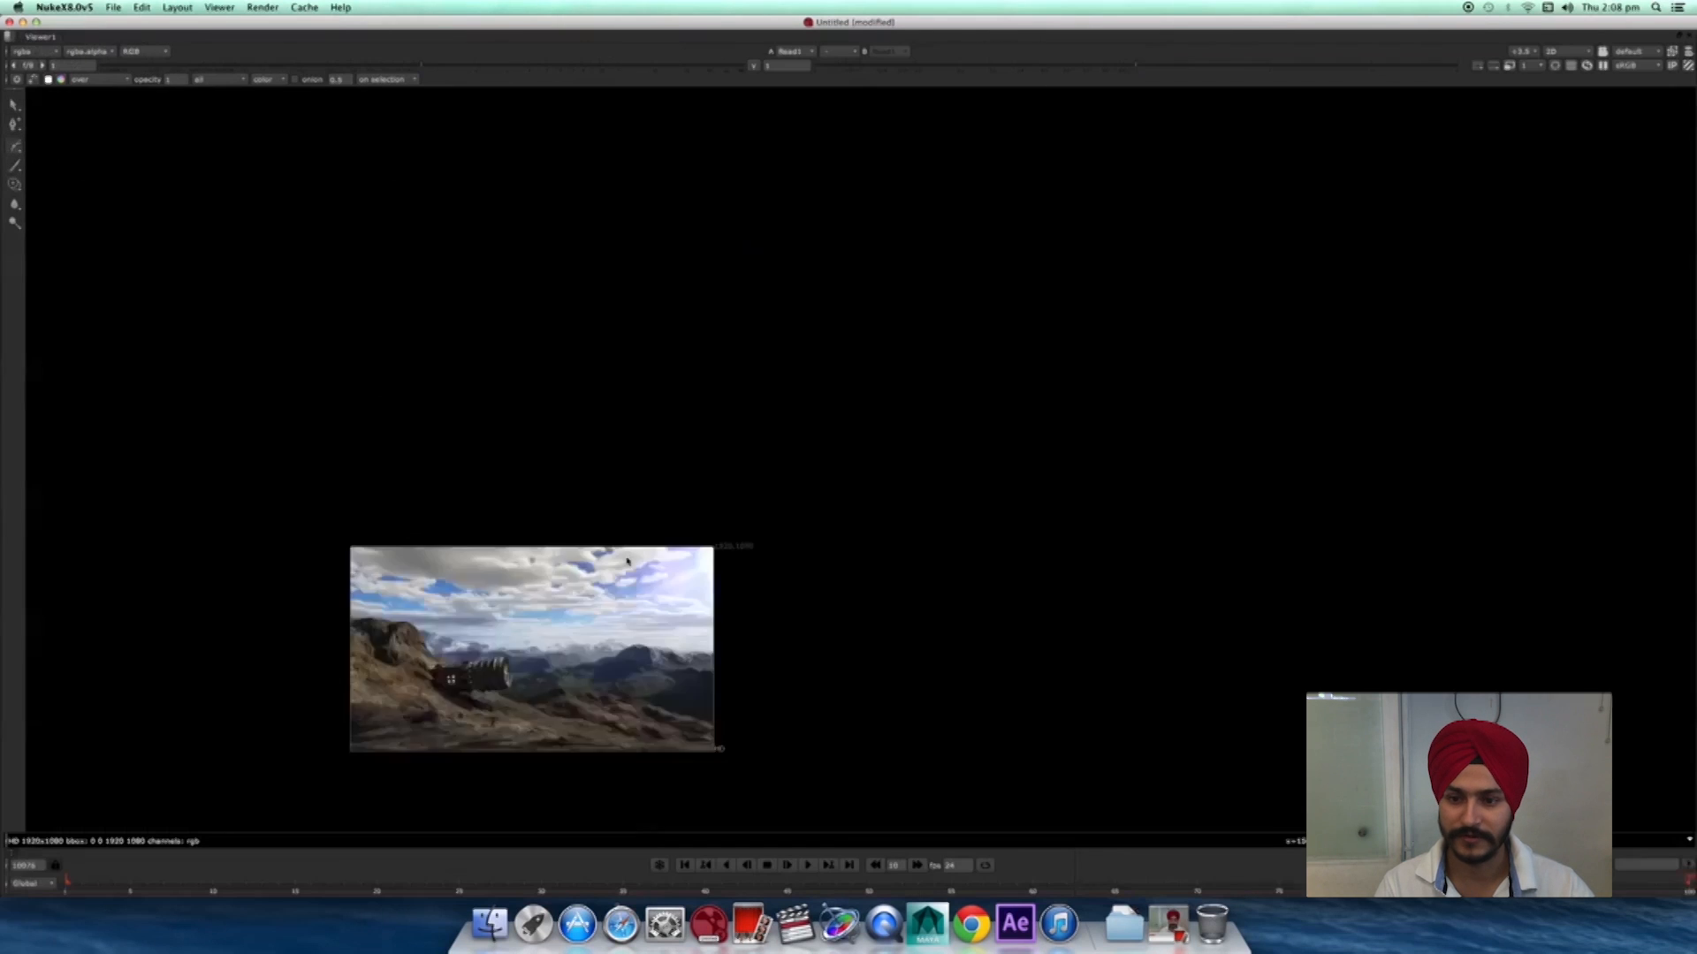
{"action": "scroll", "coordinate": [678, 548], "scroll_direction": "up", "scroll_amount": 6}
{"action": "scroll", "coordinate": [678, 548], "scroll_direction": "up", "scroll_amount": 3}
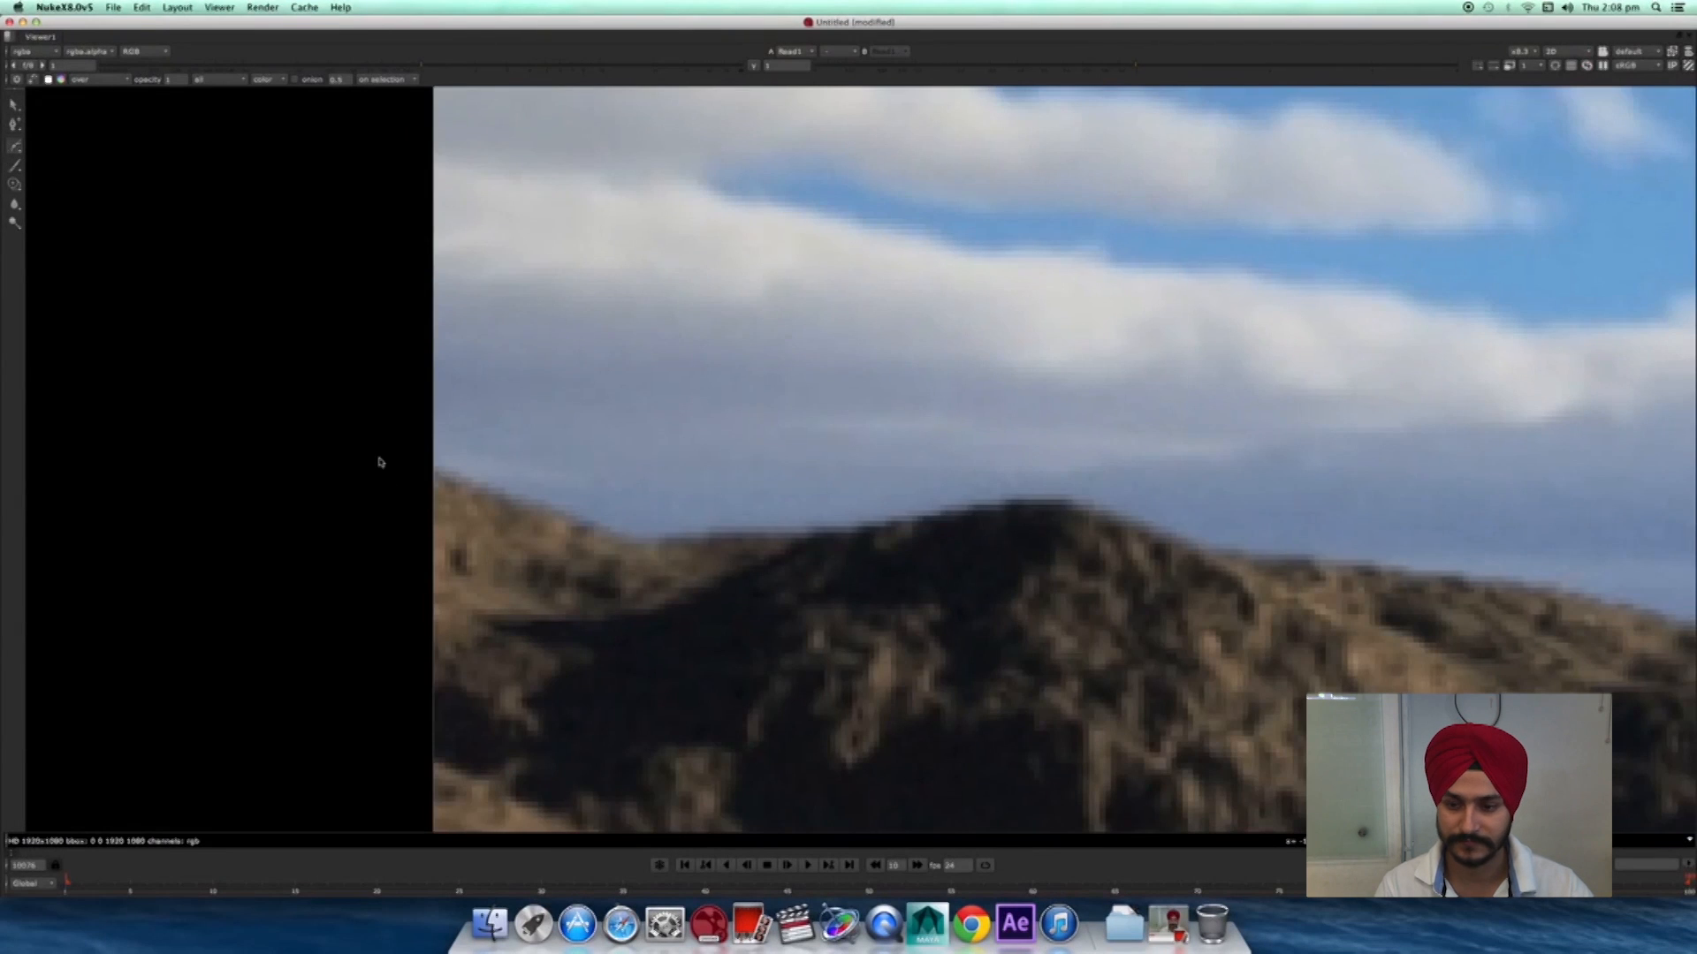
{"action": "left_click_drag", "start_coordinate": [630, 538], "coordinate": [725, 536]}
{"action": "middle_click_drag", "start_coordinate": [975, 533], "coordinate": [617, 522]}
{"action": "left_click_drag", "start_coordinate": [711, 491], "coordinate": [794, 497]}
{"action": "middle_click_drag", "start_coordinate": [938, 552], "coordinate": [659, 460]}
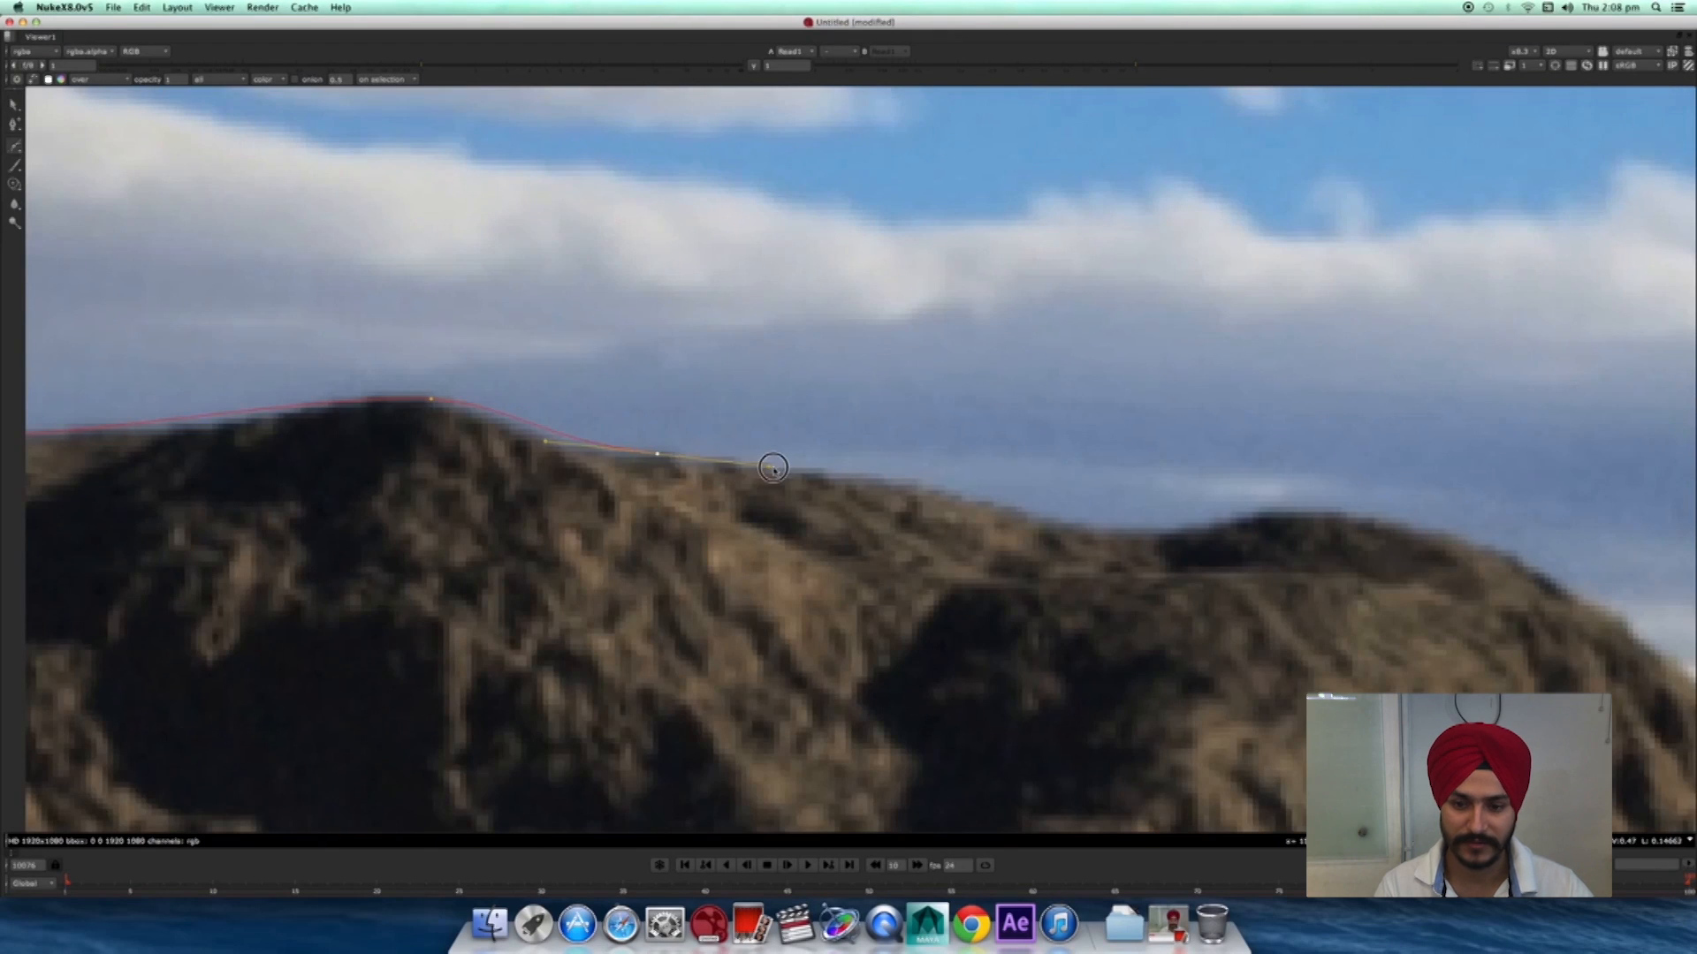
- Continue the Bezier outline over the brown hill's second hump and down its slope to the blue mountain
{"action": "middle_click_drag", "start_coordinate": [1028, 525], "coordinate": [717, 484]}
{"action": "left_click_drag", "start_coordinate": [945, 472], "coordinate": [990, 477]}
{"action": "middle_click_drag", "start_coordinate": [1228, 533], "coordinate": [886, 484]}
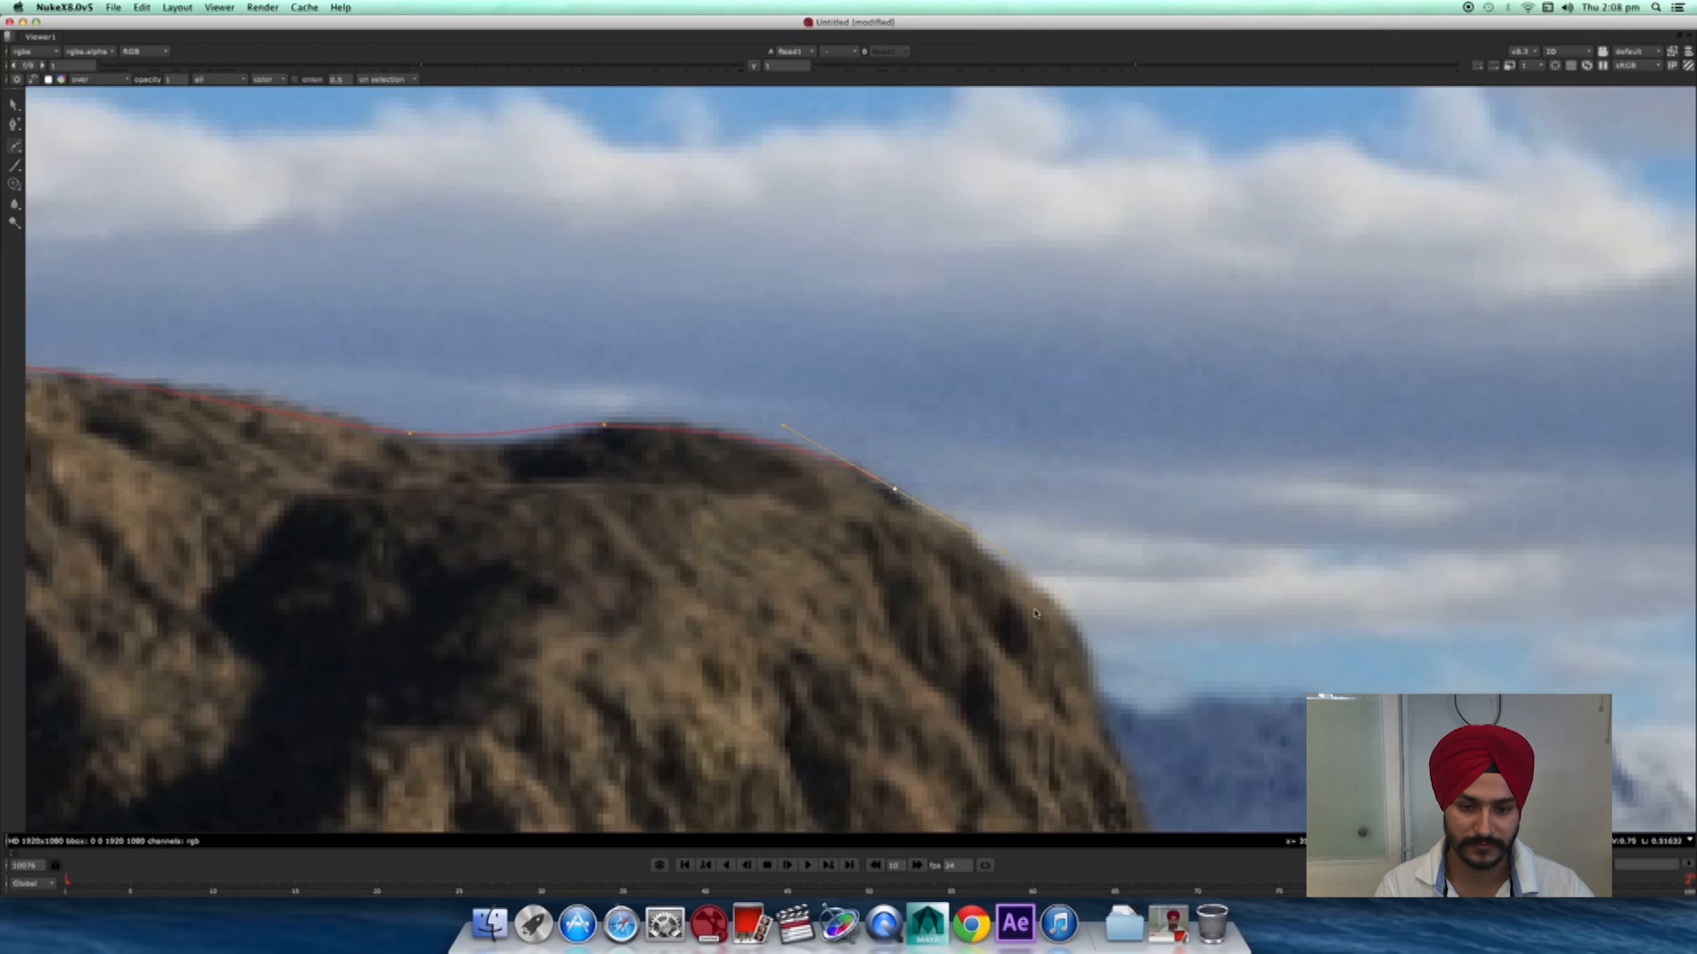
{"action": "middle_click_drag", "start_coordinate": [1090, 638], "coordinate": [804, 513]}
{"action": "left_click_drag", "start_coordinate": [804, 513], "coordinate": [814, 550]}
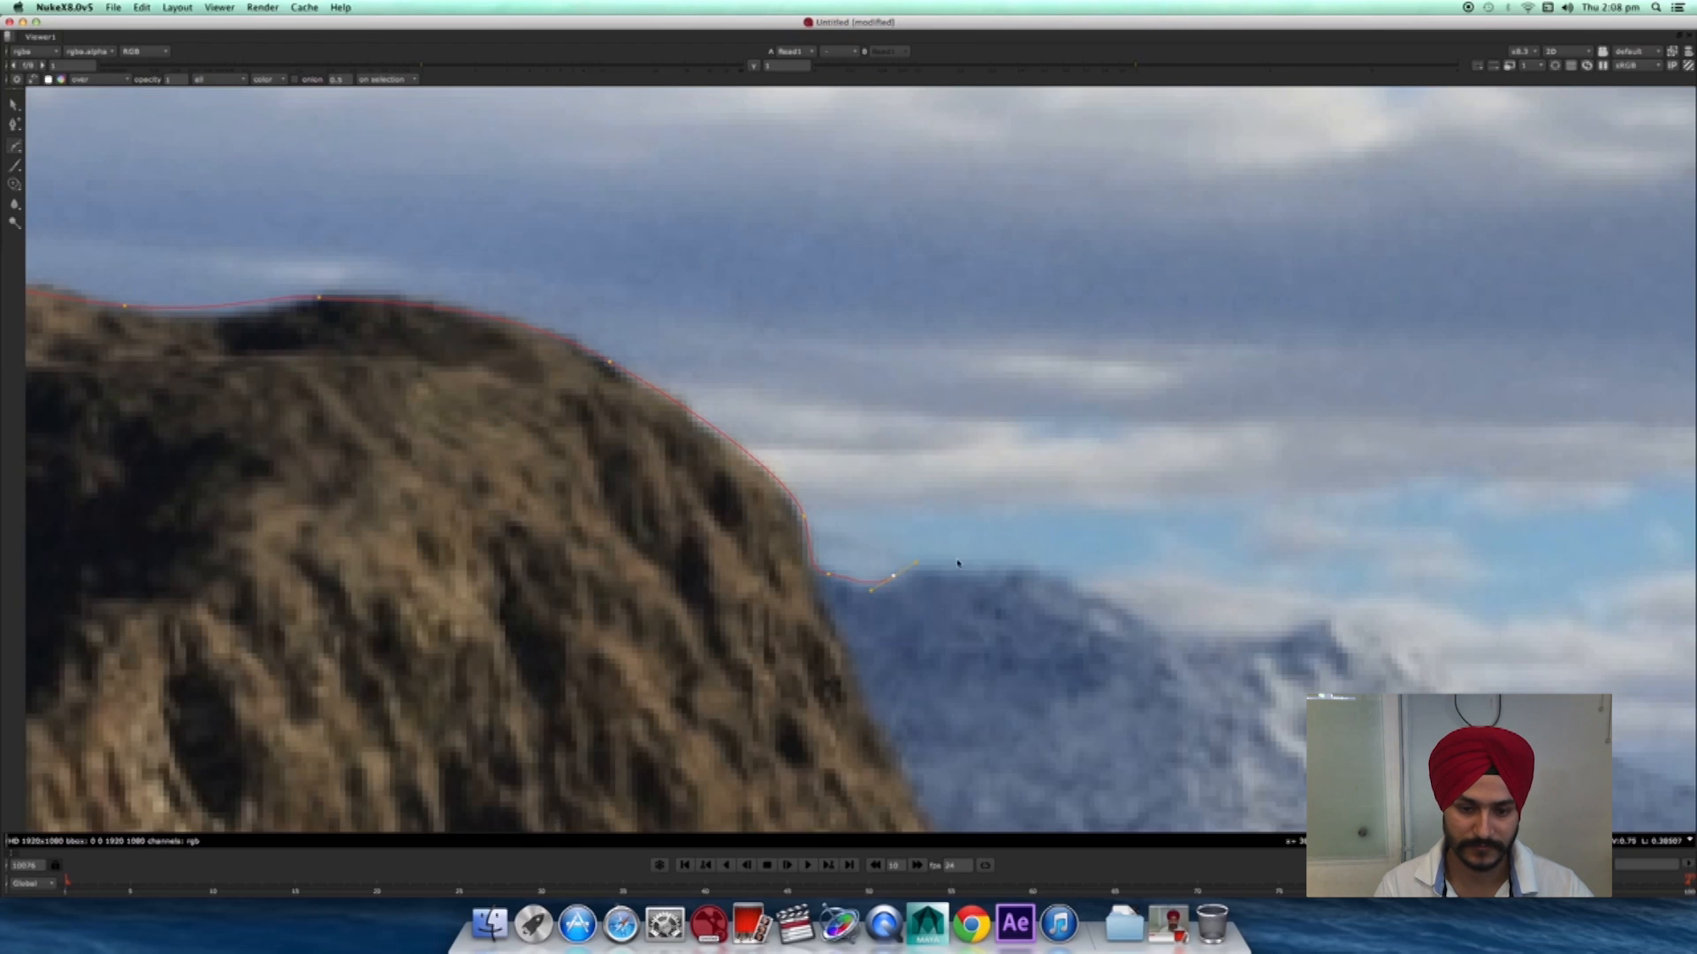
- Trace the Bezier outline over the blue mountain's peaks and down its long slope toward the snowy ridge
{"action": "middle_click_drag", "start_coordinate": [1082, 583], "coordinate": [815, 481]}
{"action": "left_click_drag", "start_coordinate": [983, 470], "coordinate": [1010, 478]}
{"action": "middle_click_drag", "start_coordinate": [1224, 576], "coordinate": [846, 438]}
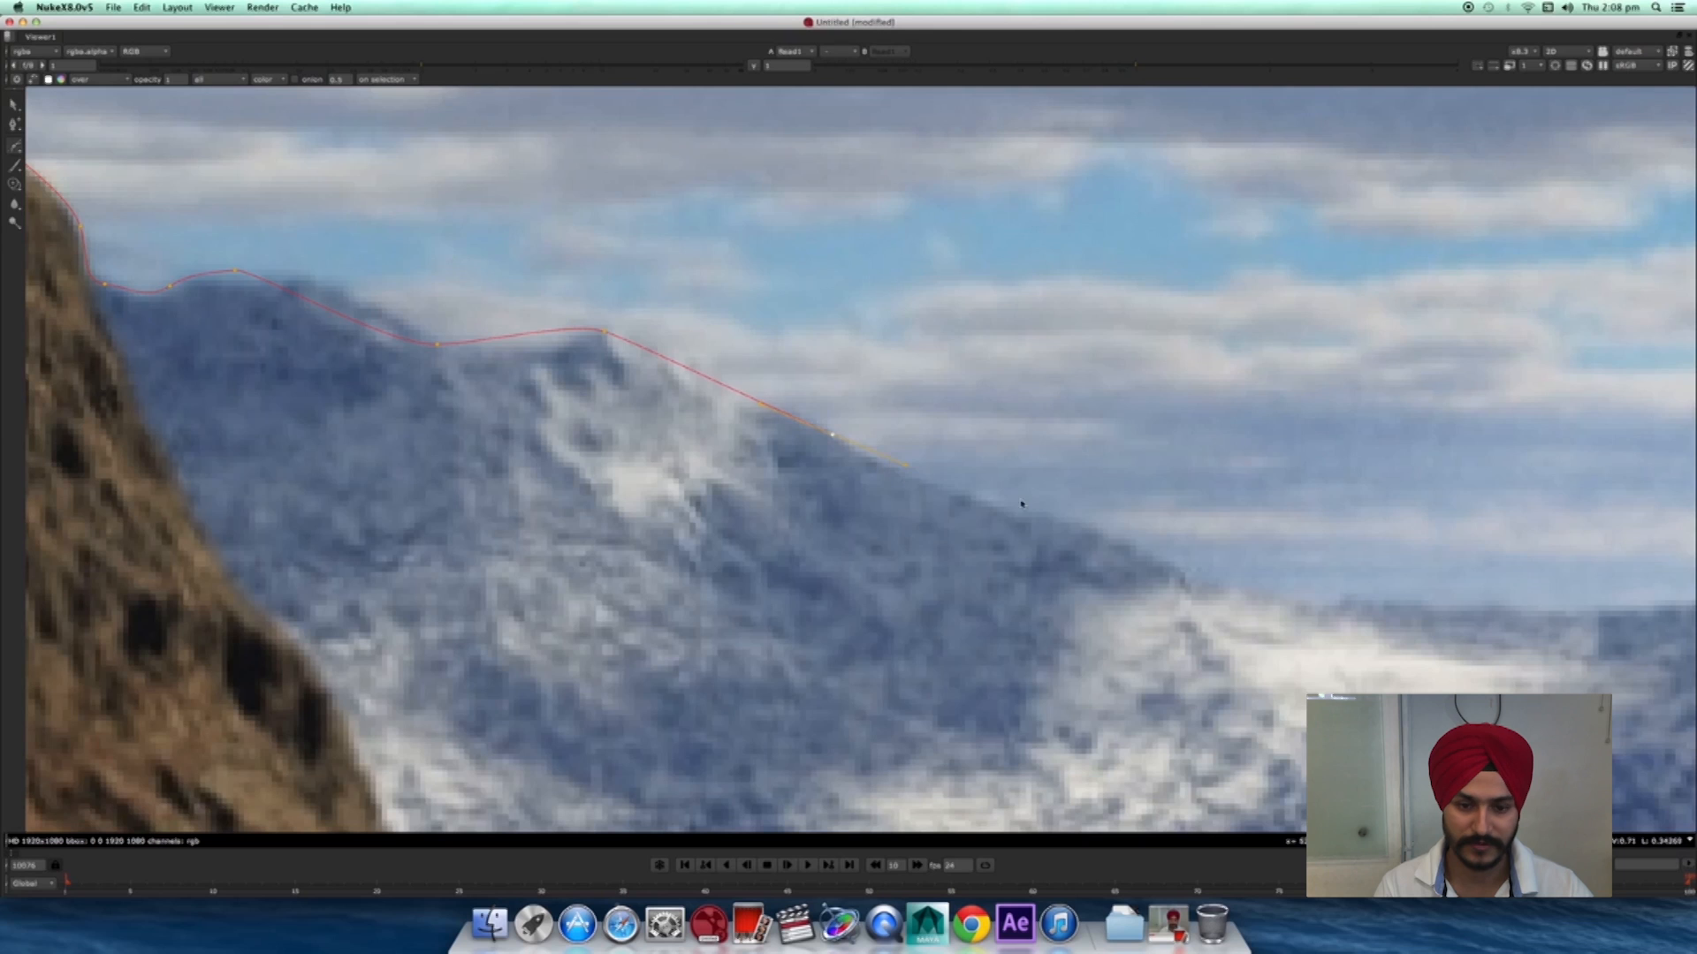
{"action": "middle_click_drag", "start_coordinate": [1022, 504], "coordinate": [838, 446]}
{"action": "left_click", "coordinate": [923, 479]}
{"action": "middle_click_drag", "start_coordinate": [992, 509], "coordinate": [762, 454]}
{"action": "left_click_drag", "start_coordinate": [794, 457], "coordinate": [864, 460]}
- Extend the Bezier outline across the dark snowy ridge and onto the first pale, distant mountains
{"action": "middle_click_drag", "start_coordinate": [1023, 488], "coordinate": [753, 466]}
{"action": "left_click_drag", "start_coordinate": [878, 437], "coordinate": [940, 429]}
{"action": "middle_click_drag", "start_coordinate": [1228, 526], "coordinate": [848, 428]}
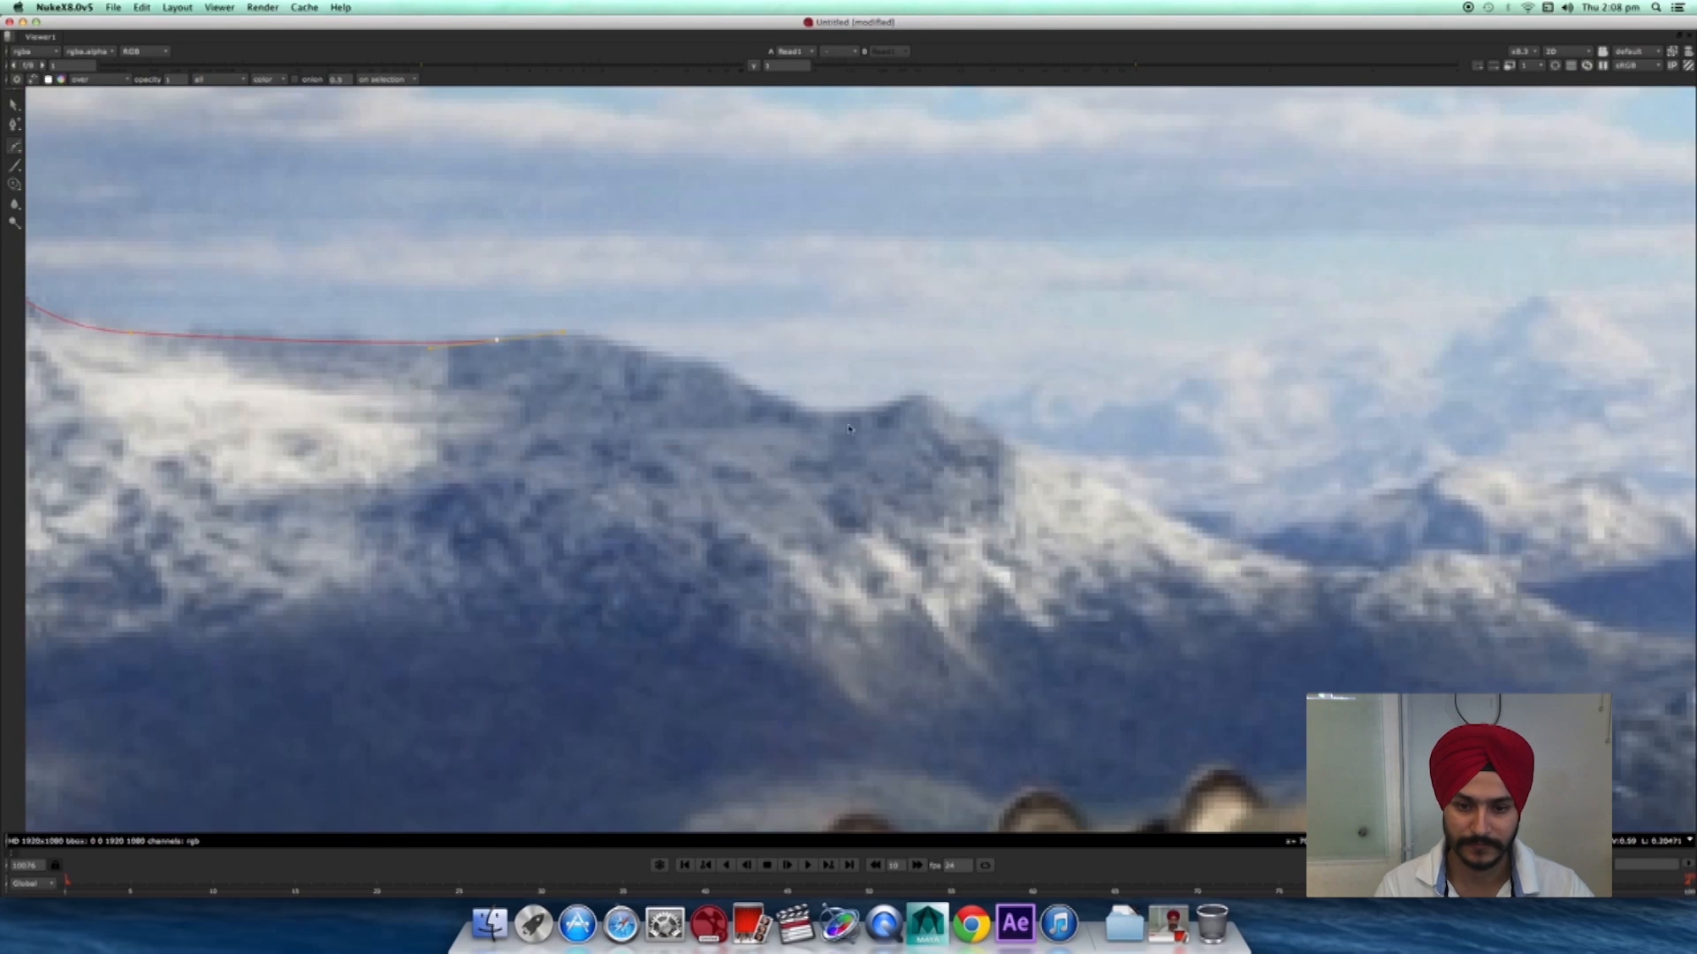
{"action": "left_click_drag", "start_coordinate": [1035, 386], "coordinate": [1044, 386]}
{"action": "middle_click_drag", "start_coordinate": [1038, 433], "coordinate": [682, 493]}
{"action": "scroll", "coordinate": [681, 493], "scroll_direction": "down", "scroll_amount": 3}
{"action": "scroll", "coordinate": [944, 448], "scroll_direction": "up", "scroll_amount": 5}
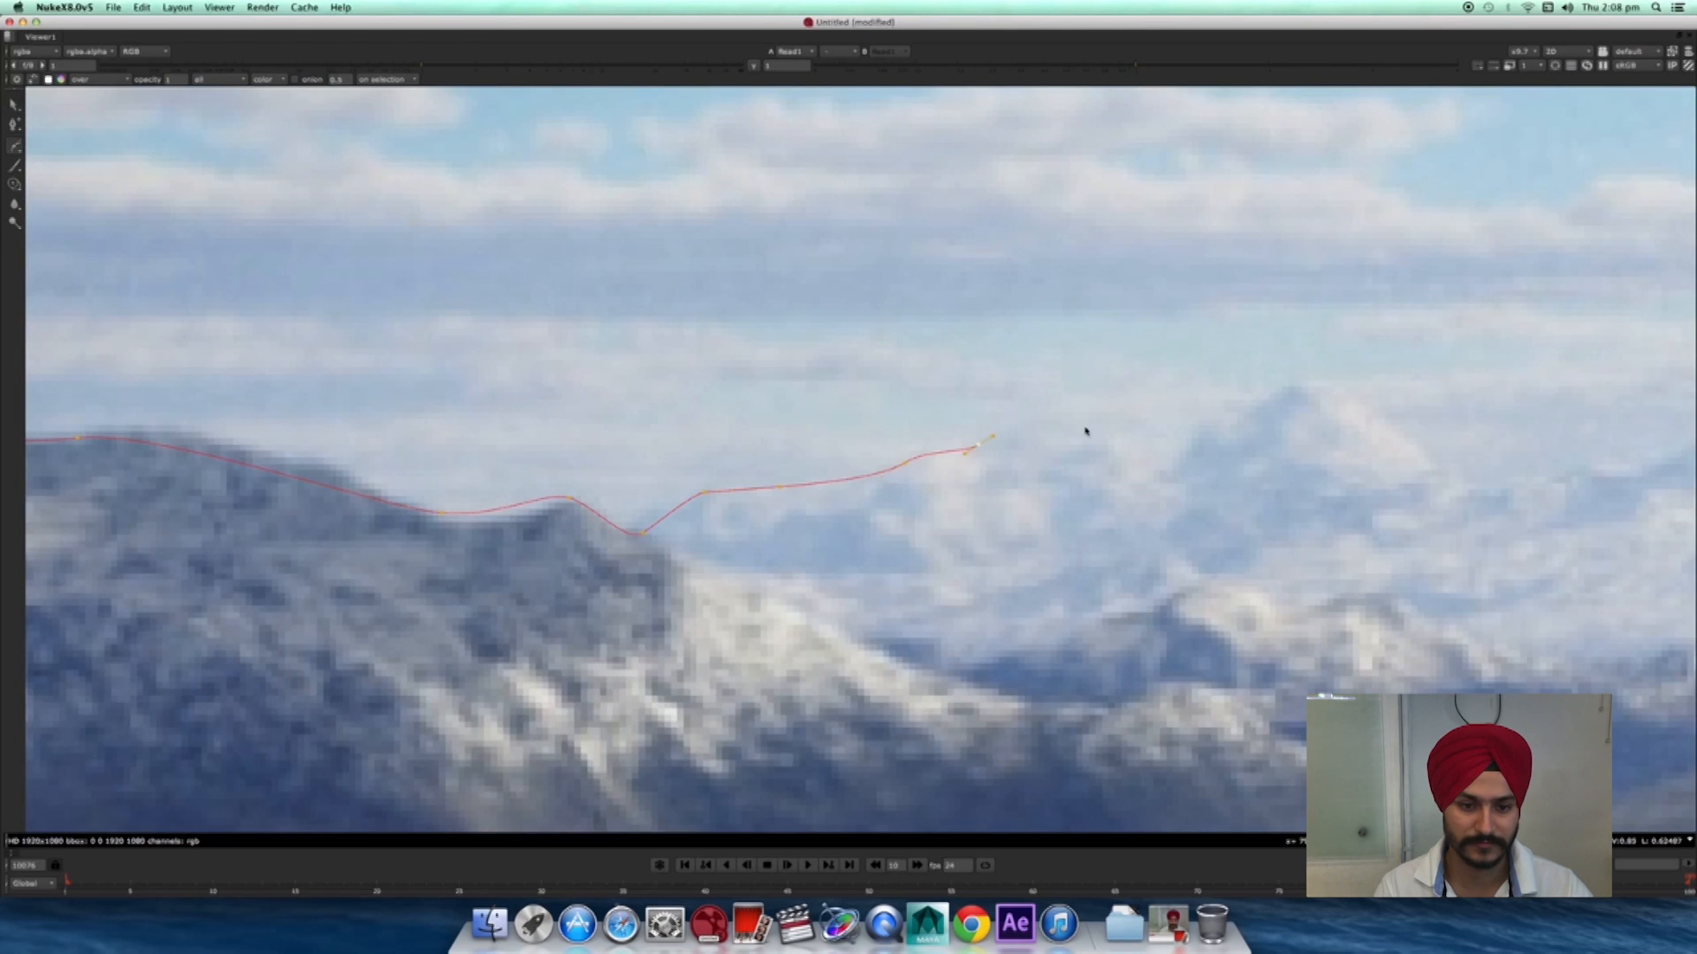
- Trace the Bezier outline over the rounded hazy peak, through the dip and up the next pale mountain
{"action": "left_click_drag", "start_coordinate": [1216, 433], "coordinate": [1236, 419]}
{"action": "middle_click_drag", "start_coordinate": [1246, 442], "coordinate": [901, 477]}
{"action": "left_click_drag", "start_coordinate": [957, 423], "coordinate": [981, 421]}
{"action": "middle_click_drag", "start_coordinate": [1081, 498], "coordinate": [897, 458]}
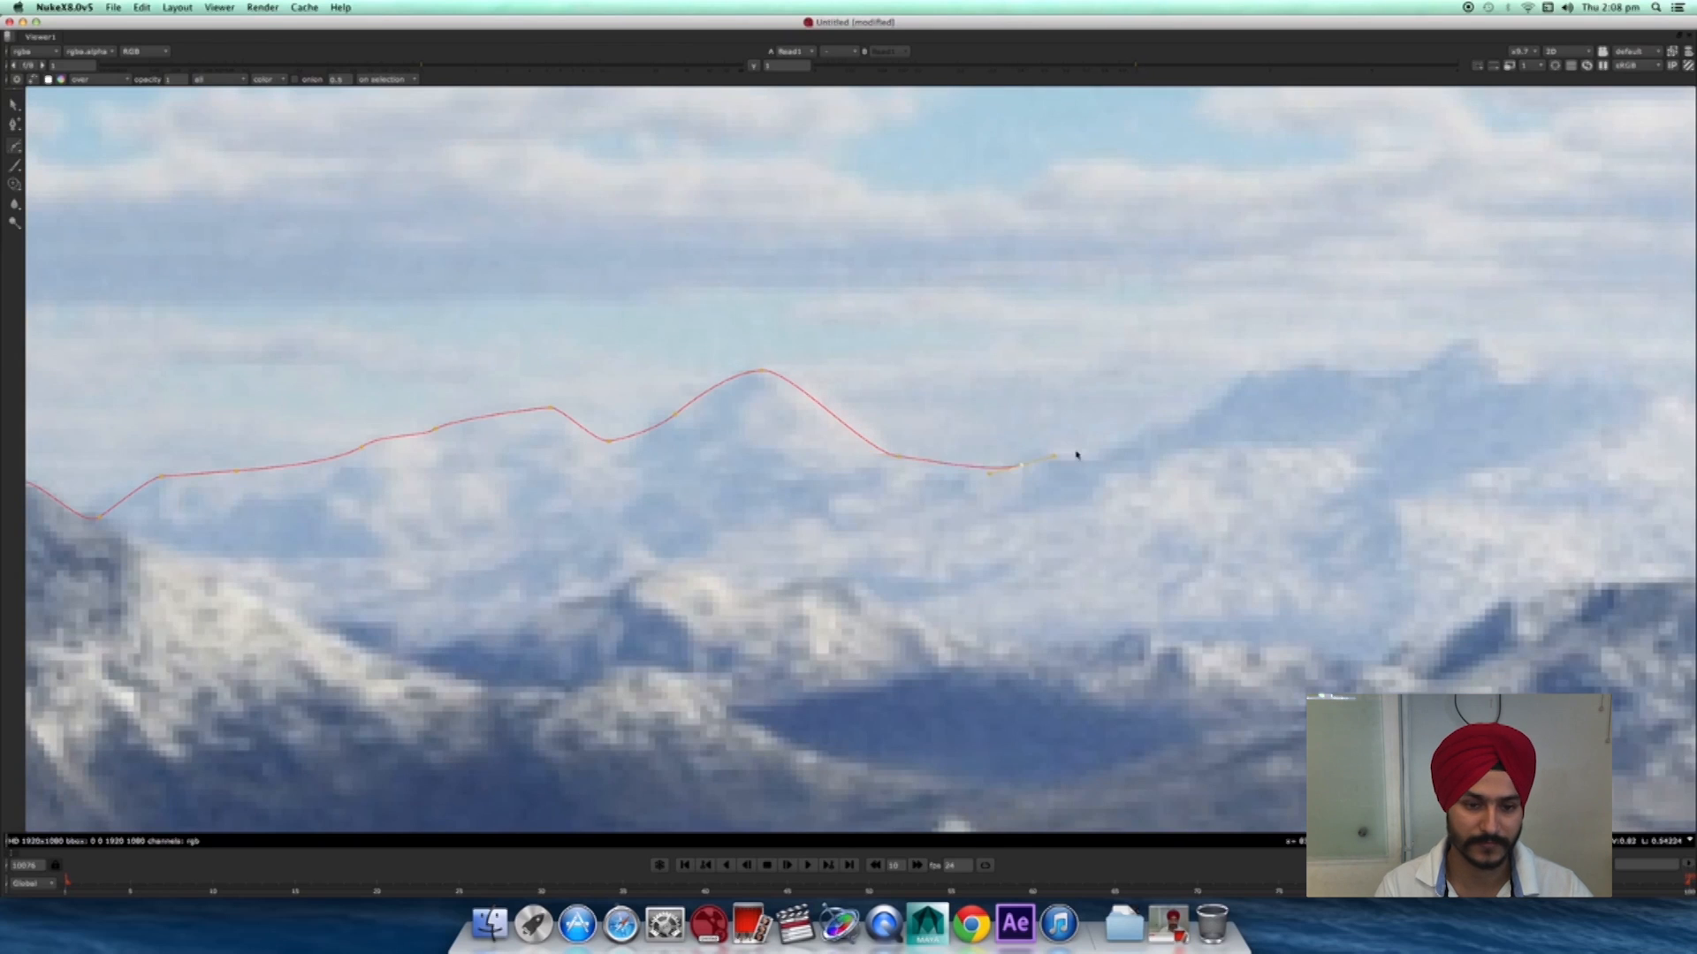
{"action": "left_click_drag", "start_coordinate": [1129, 443], "coordinate": [1146, 431]}
{"action": "middle_click_drag", "start_coordinate": [1205, 422], "coordinate": [913, 495]}
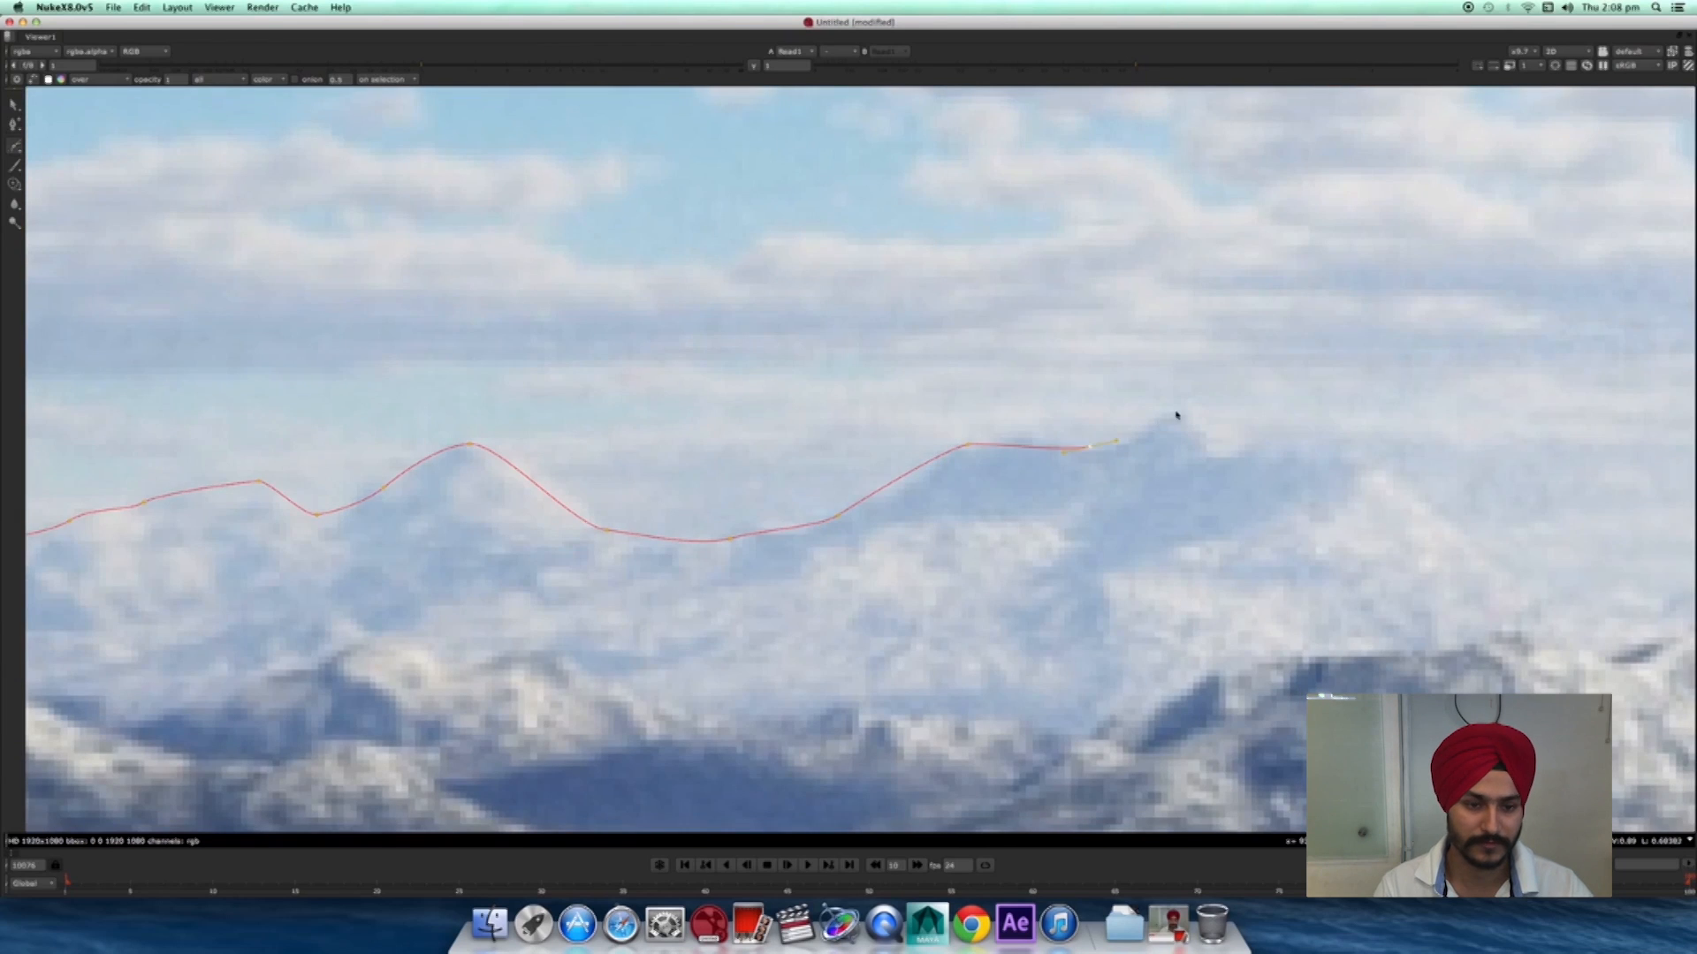
- Trace the Bezier outline over the pale mountain's pointed top and down its far slope to the snowy ridge
{"action": "left_click_drag", "start_coordinate": [1173, 411], "coordinate": [1186, 407]}
{"action": "middle_click_drag", "start_coordinate": [1197, 442], "coordinate": [785, 430]}
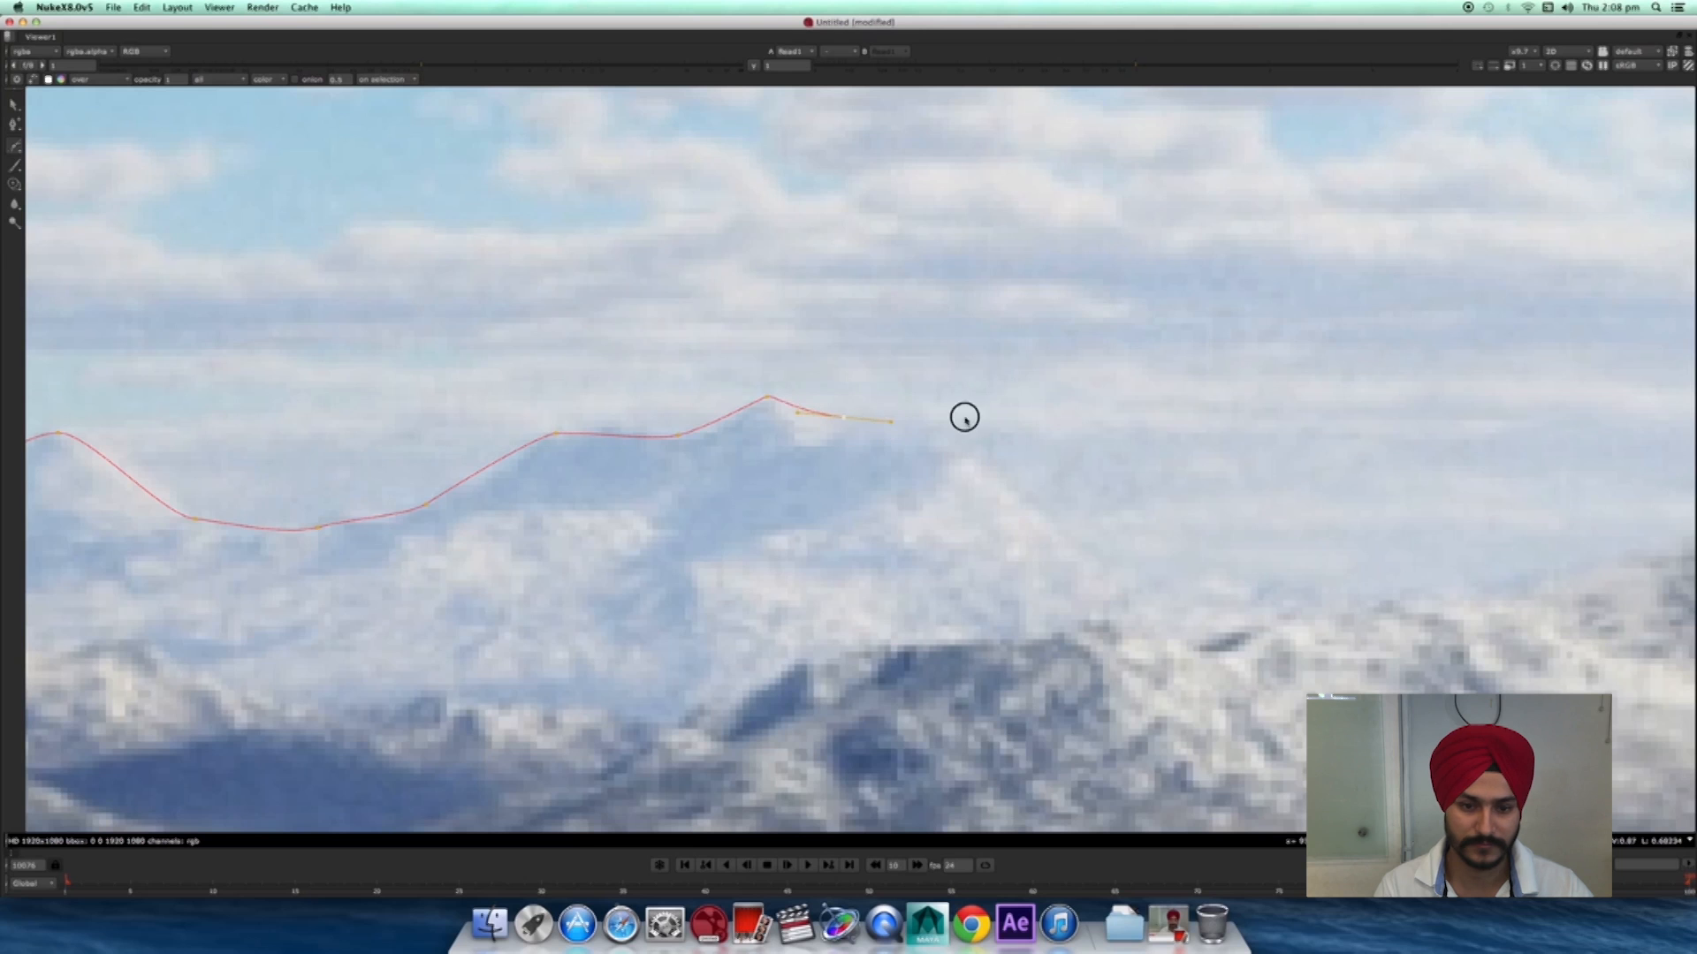
{"action": "middle_click_drag", "start_coordinate": [1125, 567], "coordinate": [950, 394]}
{"action": "left_click_drag", "start_coordinate": [953, 397], "coordinate": [1048, 397]}
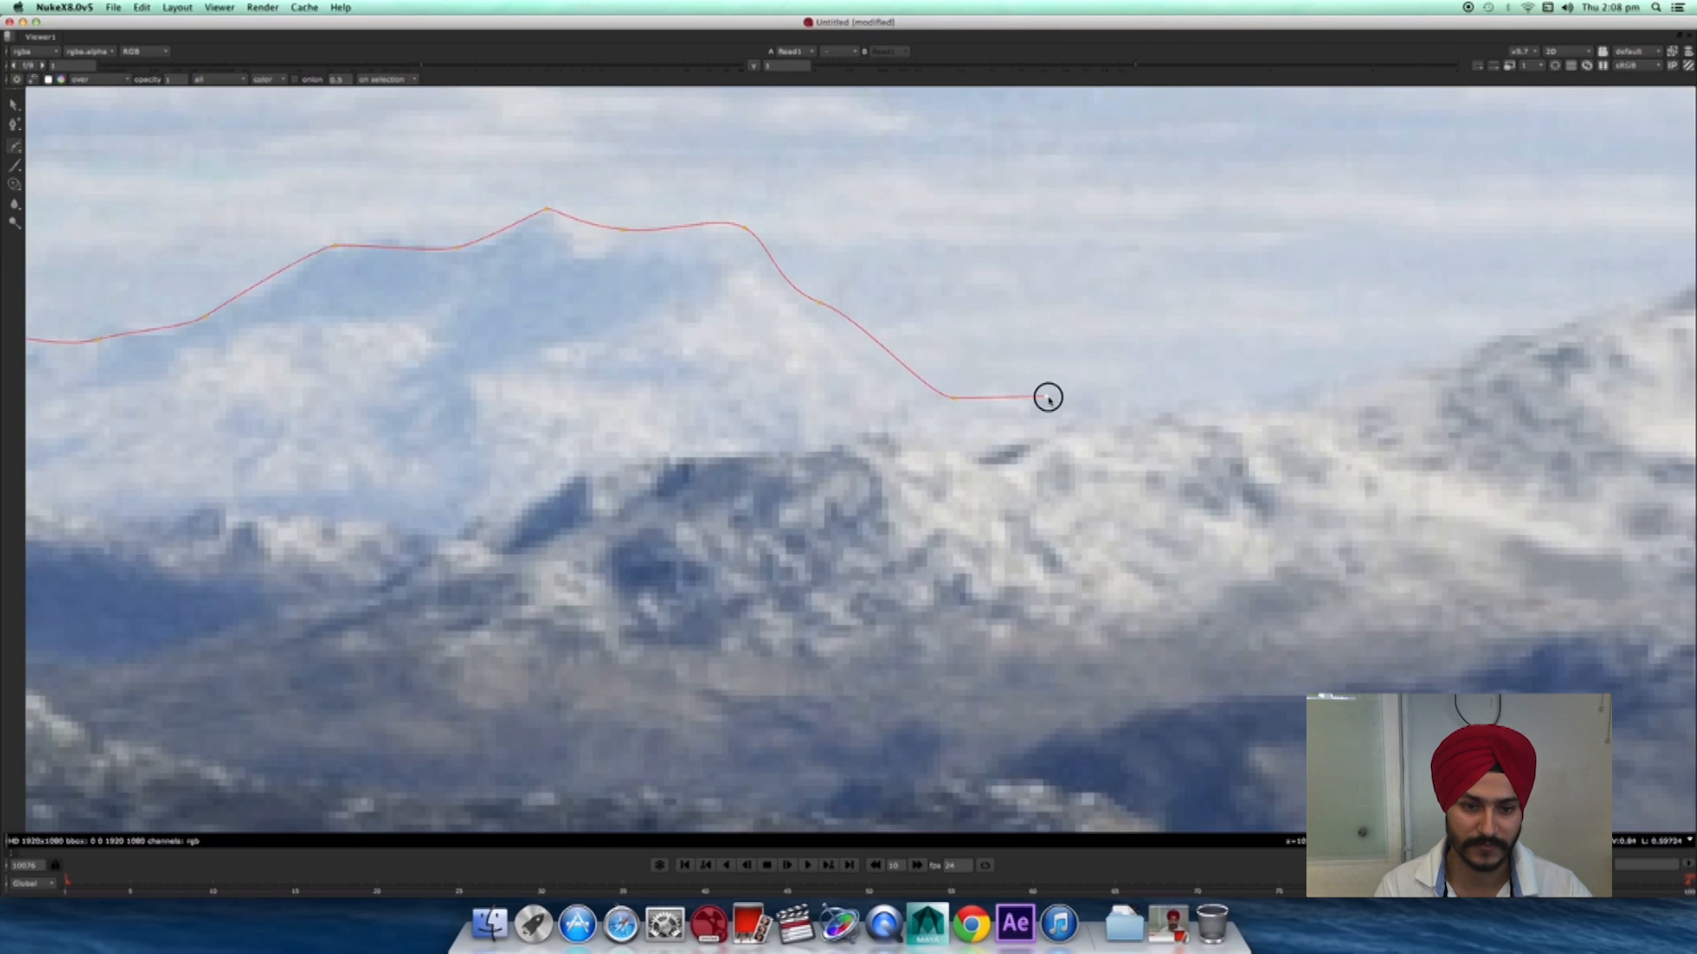
- Carry the Bezier outline up the long snowy slope, over its summit and along the flat ridge behind it
{"action": "left_click", "coordinate": [1166, 412]}
{"action": "middle_click_drag", "start_coordinate": [1305, 384], "coordinate": [818, 507]}
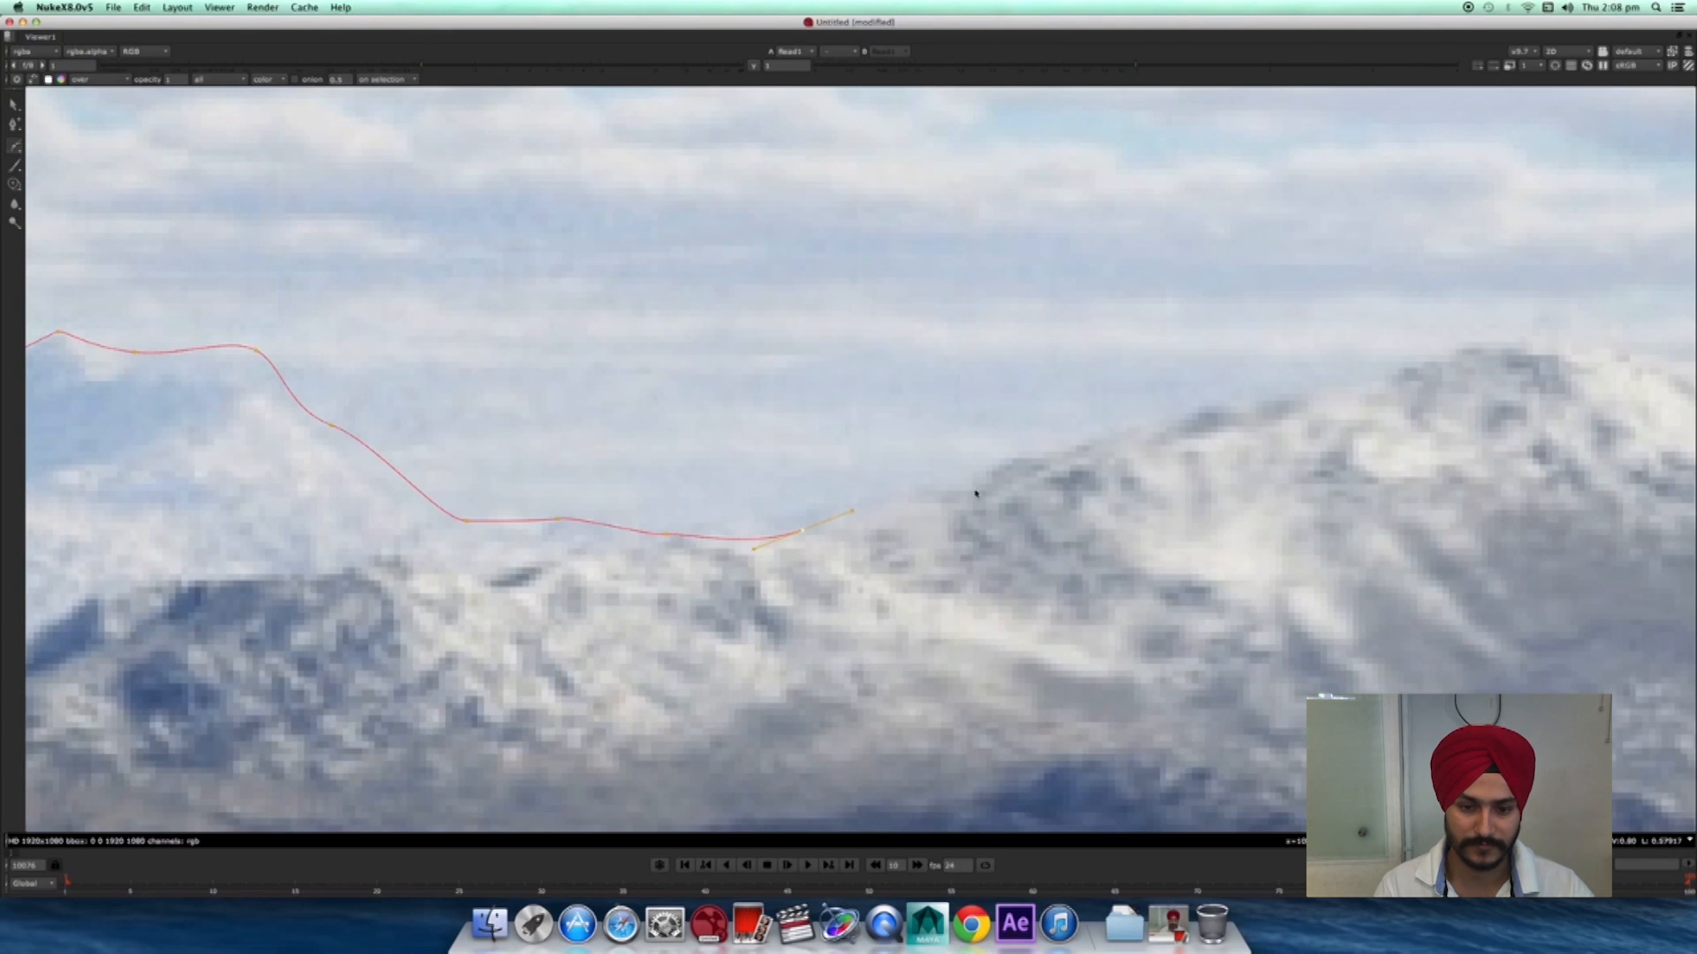
{"action": "middle_click_drag", "start_coordinate": [1219, 406], "coordinate": [808, 456]}
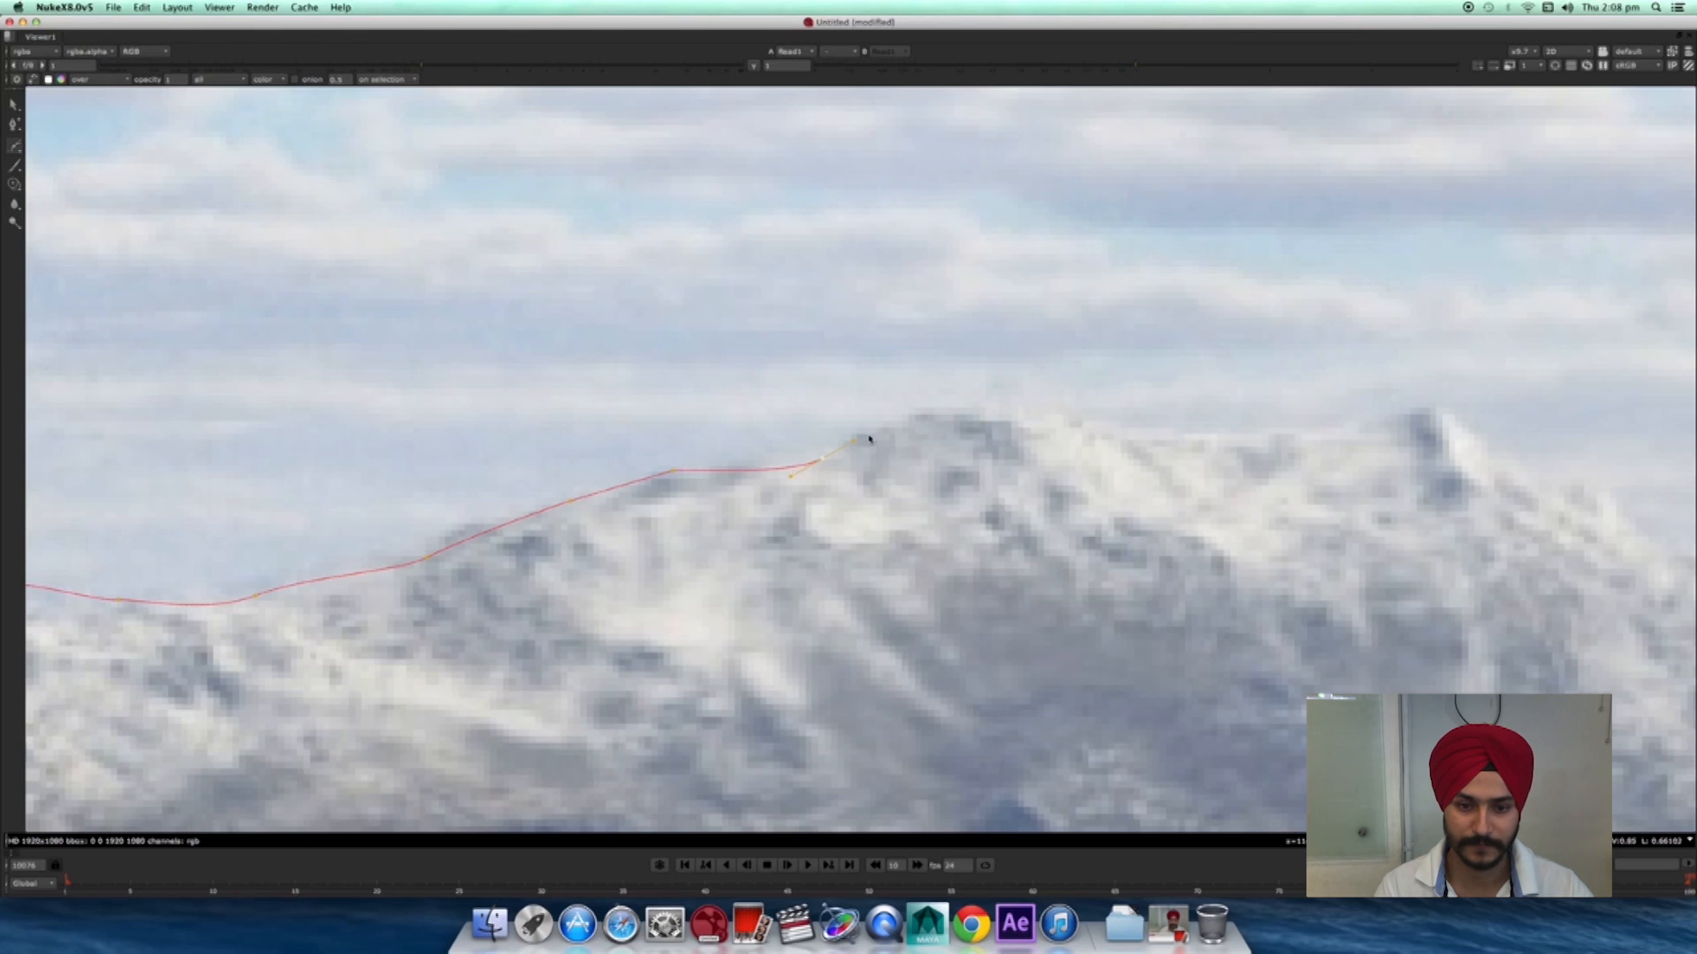
{"action": "left_click_drag", "start_coordinate": [1112, 422], "coordinate": [1134, 420]}
{"action": "middle_click_drag", "start_coordinate": [1331, 416], "coordinate": [882, 407]}
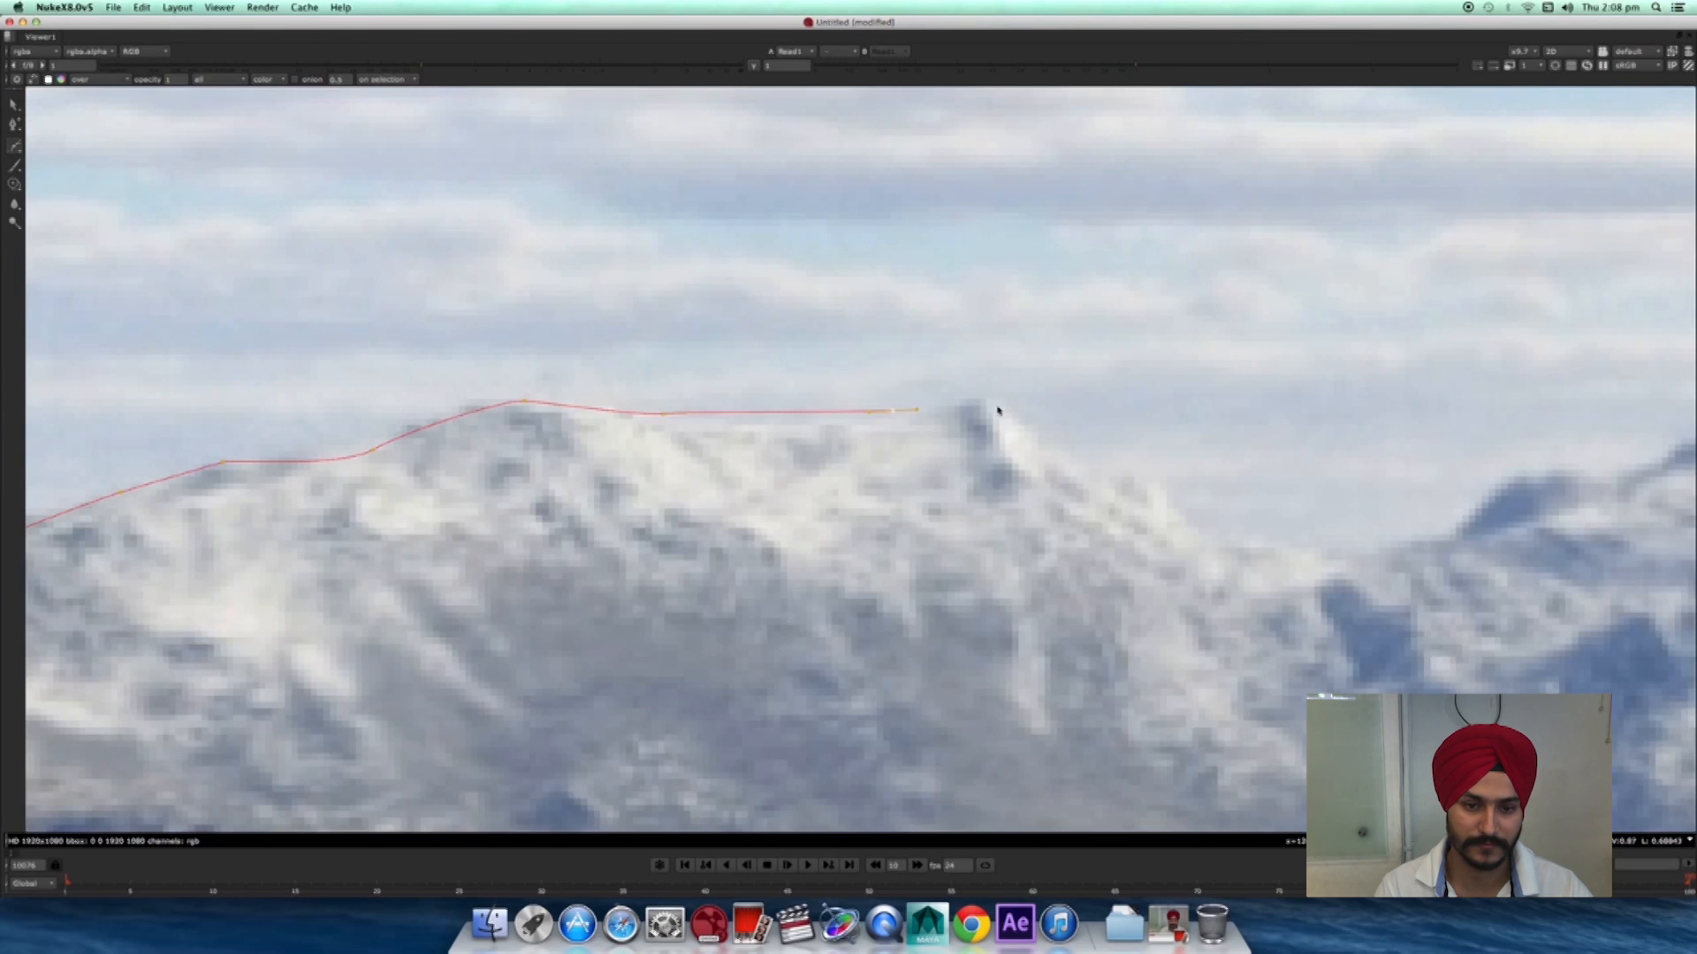
- Trace the Bezier outline down the snowy peak, through the saddle, and over the next snowy summit to its far slope
{"action": "left_click", "coordinate": [1100, 464]}
{"action": "left_click_drag", "start_coordinate": [1163, 484], "coordinate": [1182, 495]}
{"action": "middle_click_drag", "start_coordinate": [1318, 551], "coordinate": [798, 483]}
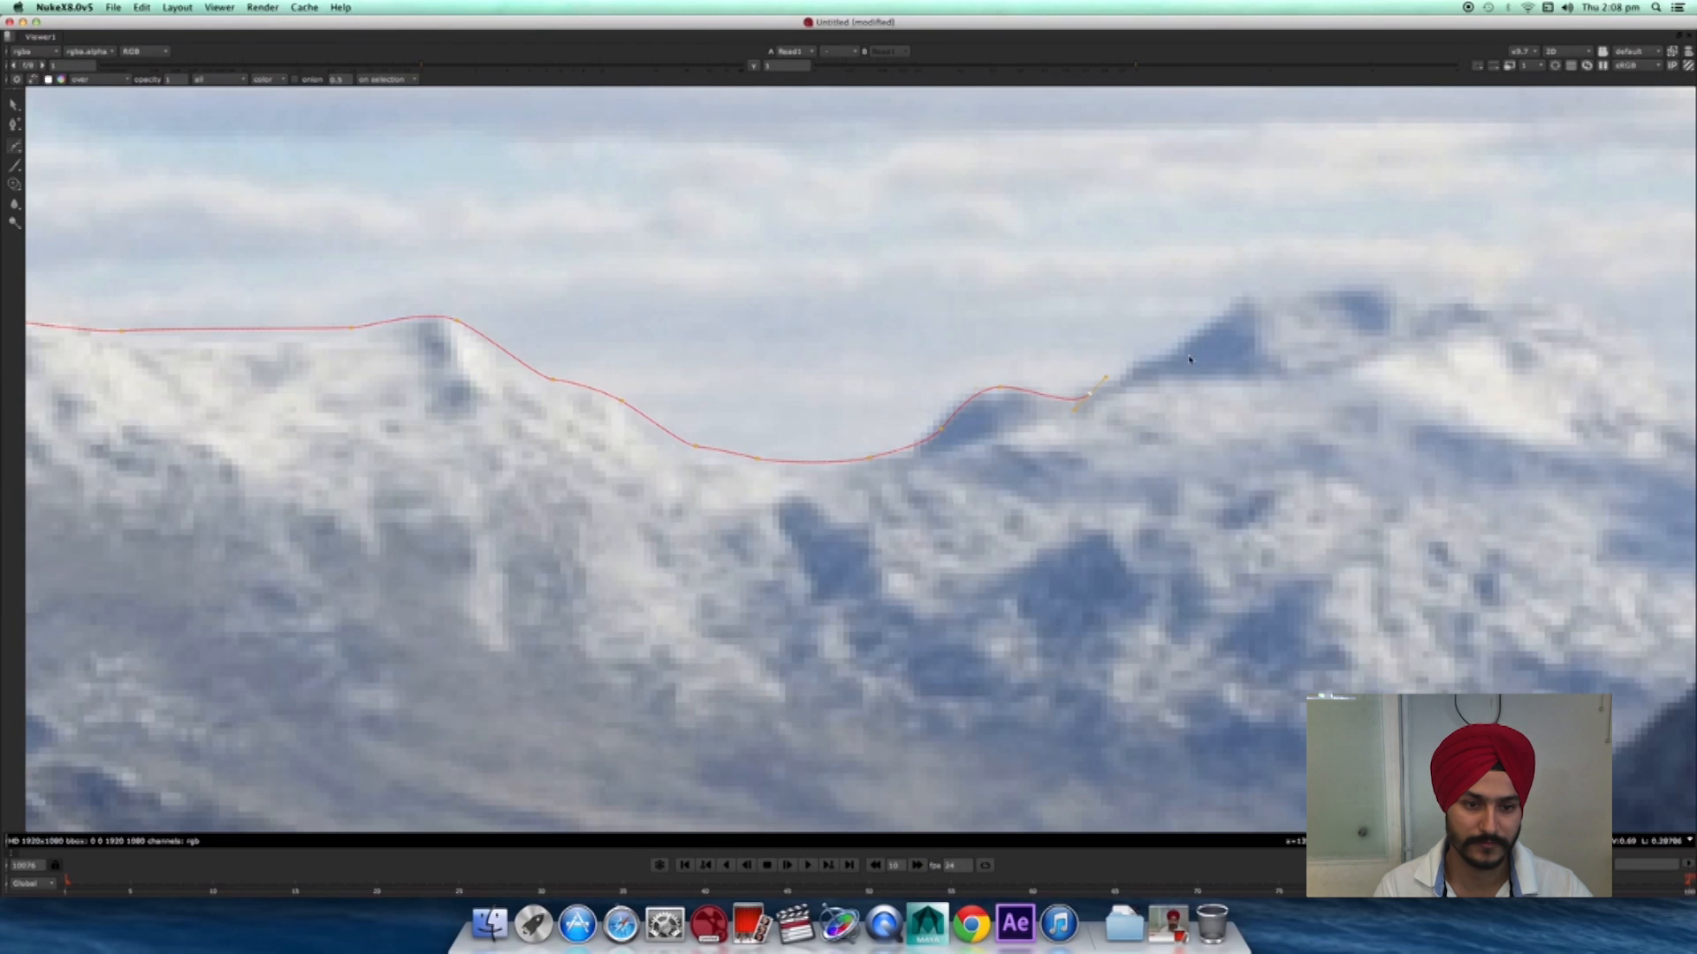
{"action": "scroll", "coordinate": [1268, 296], "scroll_direction": "down", "scroll_amount": 5}
{"action": "scroll", "coordinate": [953, 448], "scroll_direction": "up", "scroll_amount": 4}
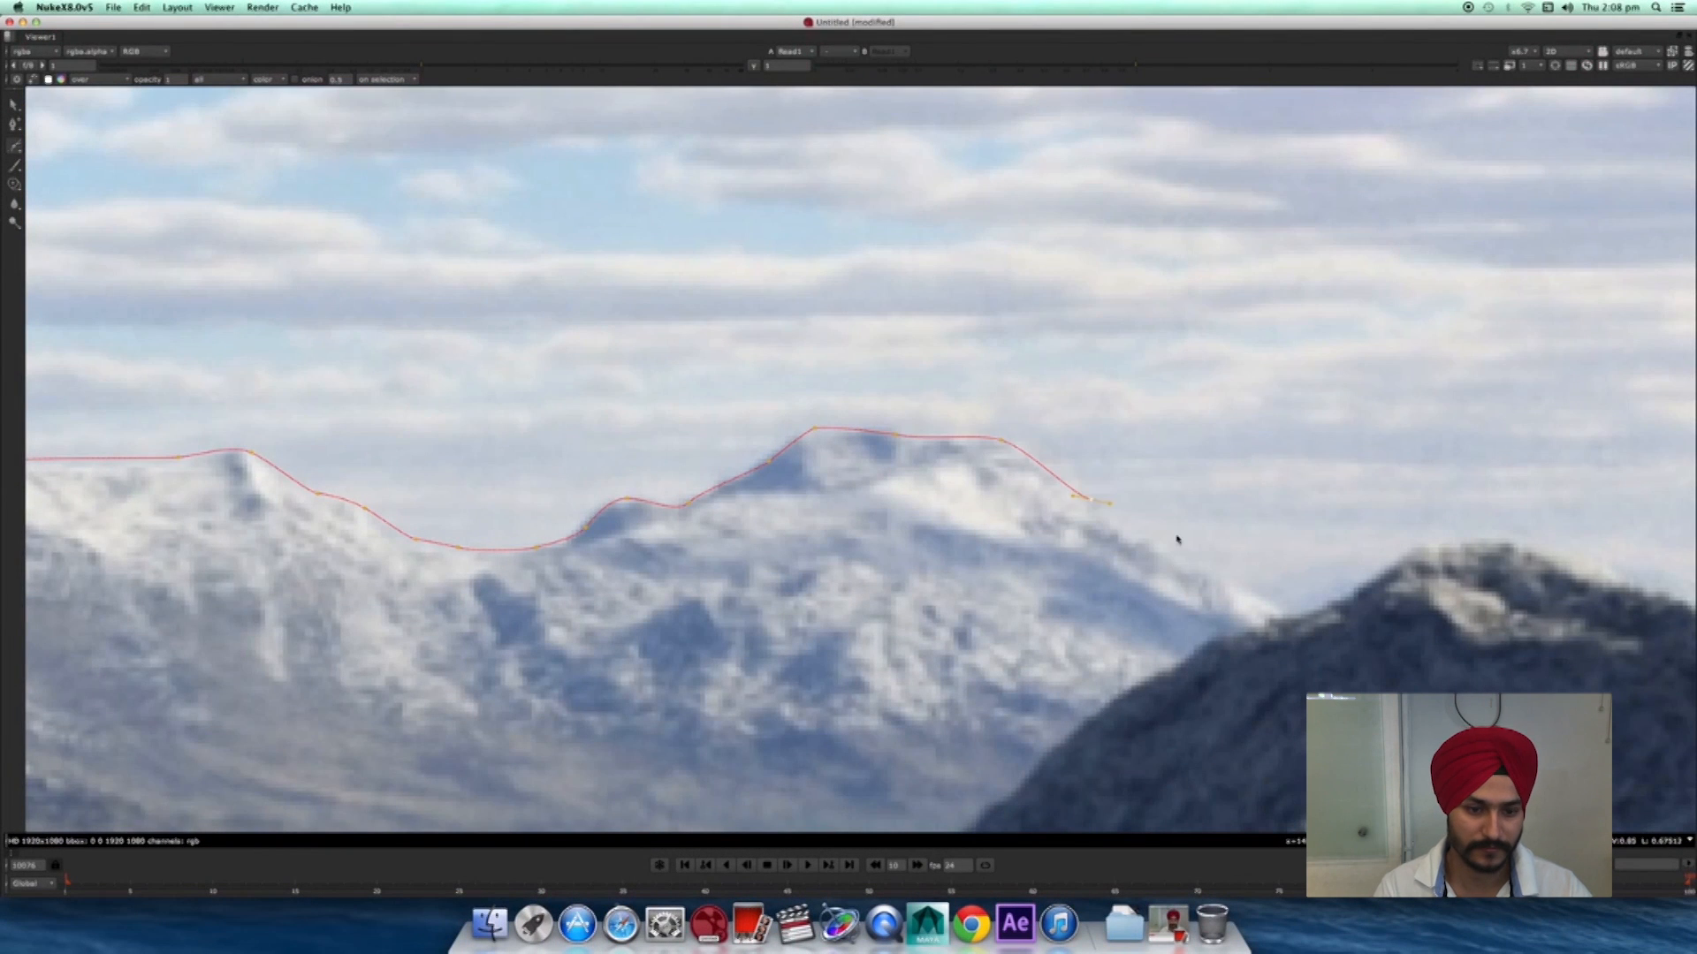
{"action": "middle_click_drag", "start_coordinate": [1177, 539], "coordinate": [878, 378]}
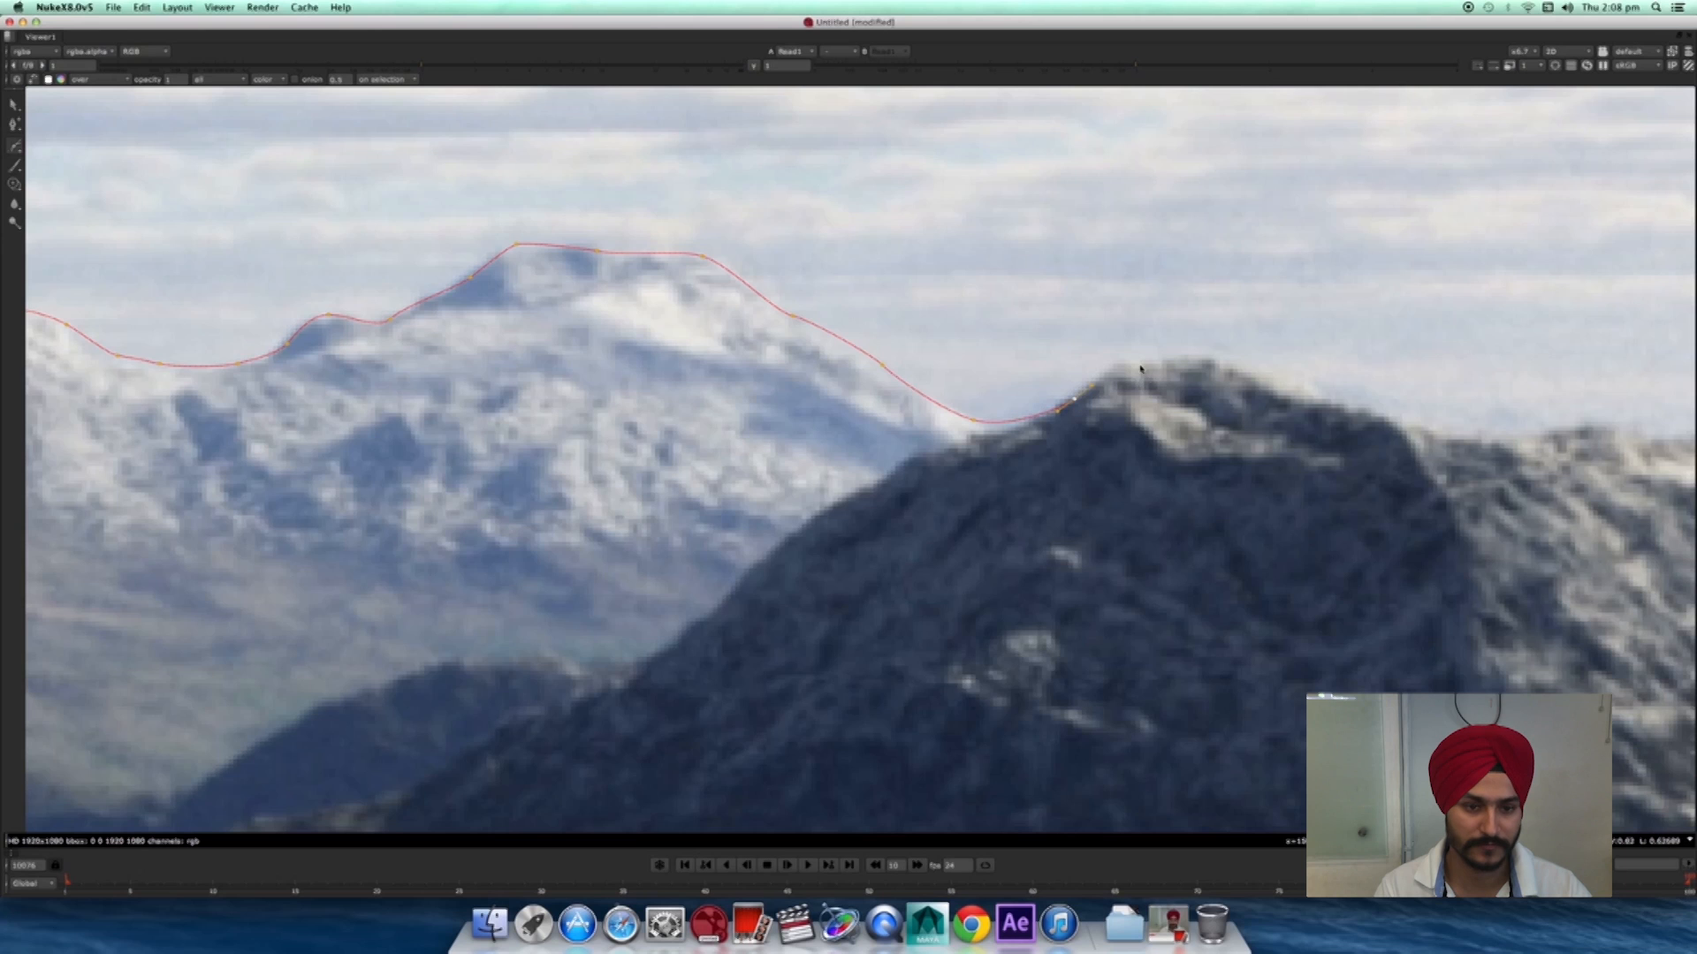
- Carry the Bezier outline over the dark rocky mountain to the image's edge and close it beneath the frame
{"action": "middle_click_drag", "start_coordinate": [1270, 382], "coordinate": [706, 346]}
{"action": "left_click", "coordinate": [915, 347]}
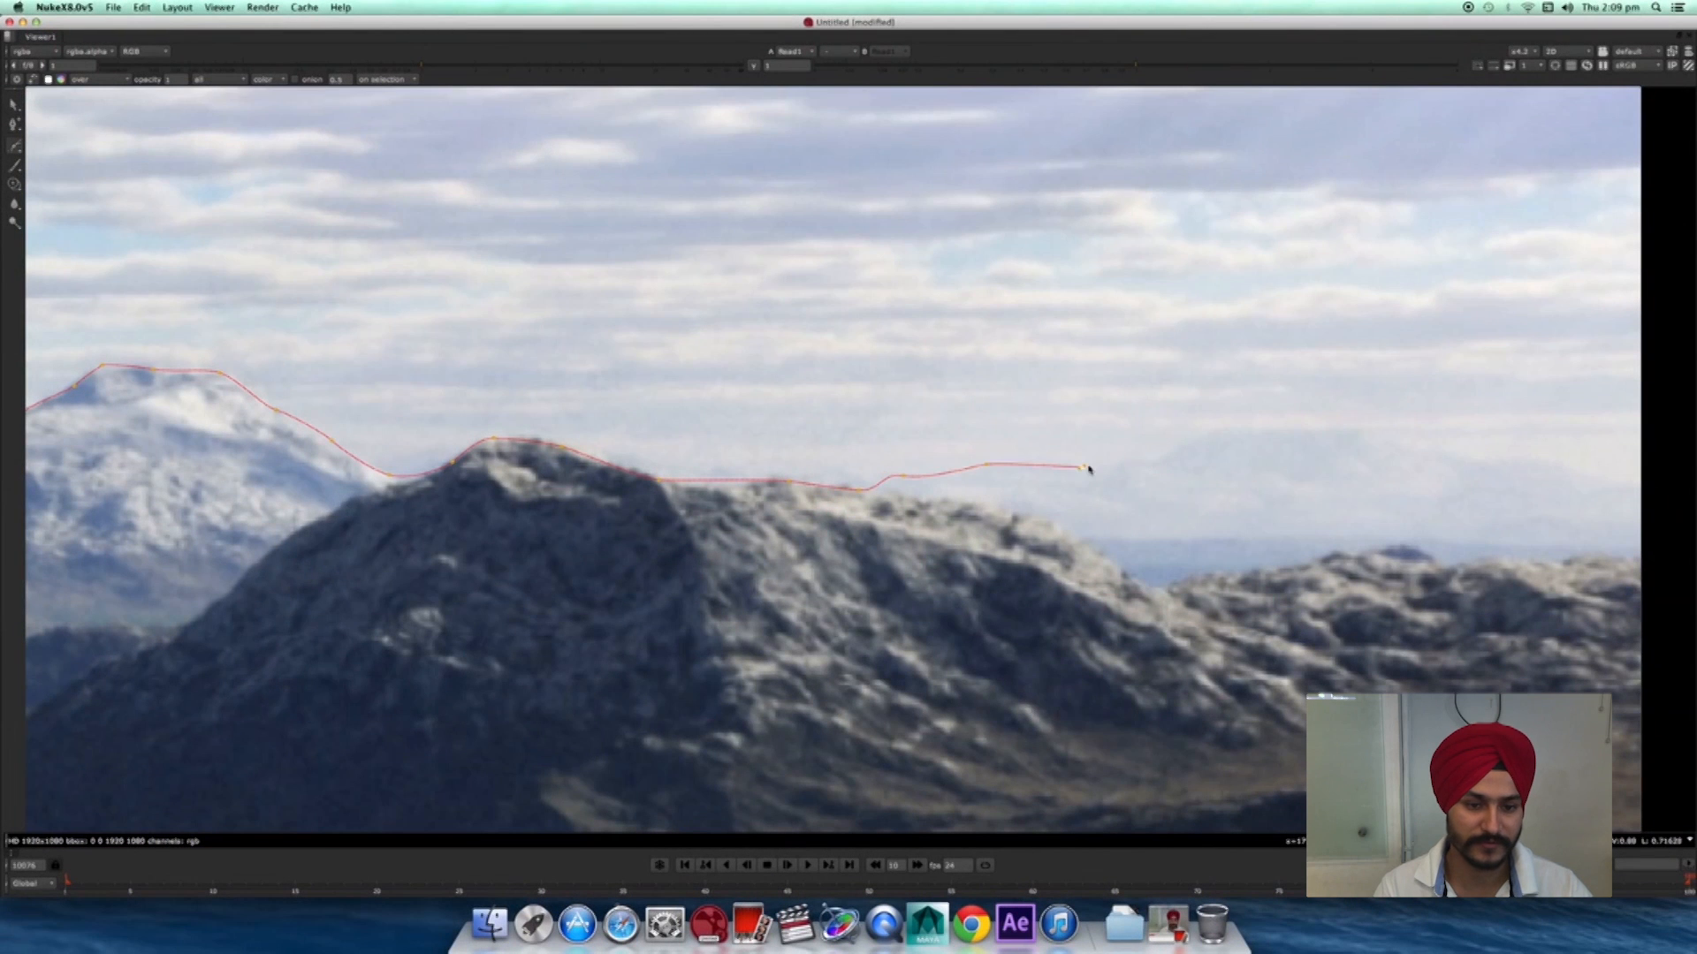
{"action": "middle_click_drag", "start_coordinate": [1314, 455], "coordinate": [1087, 415]}
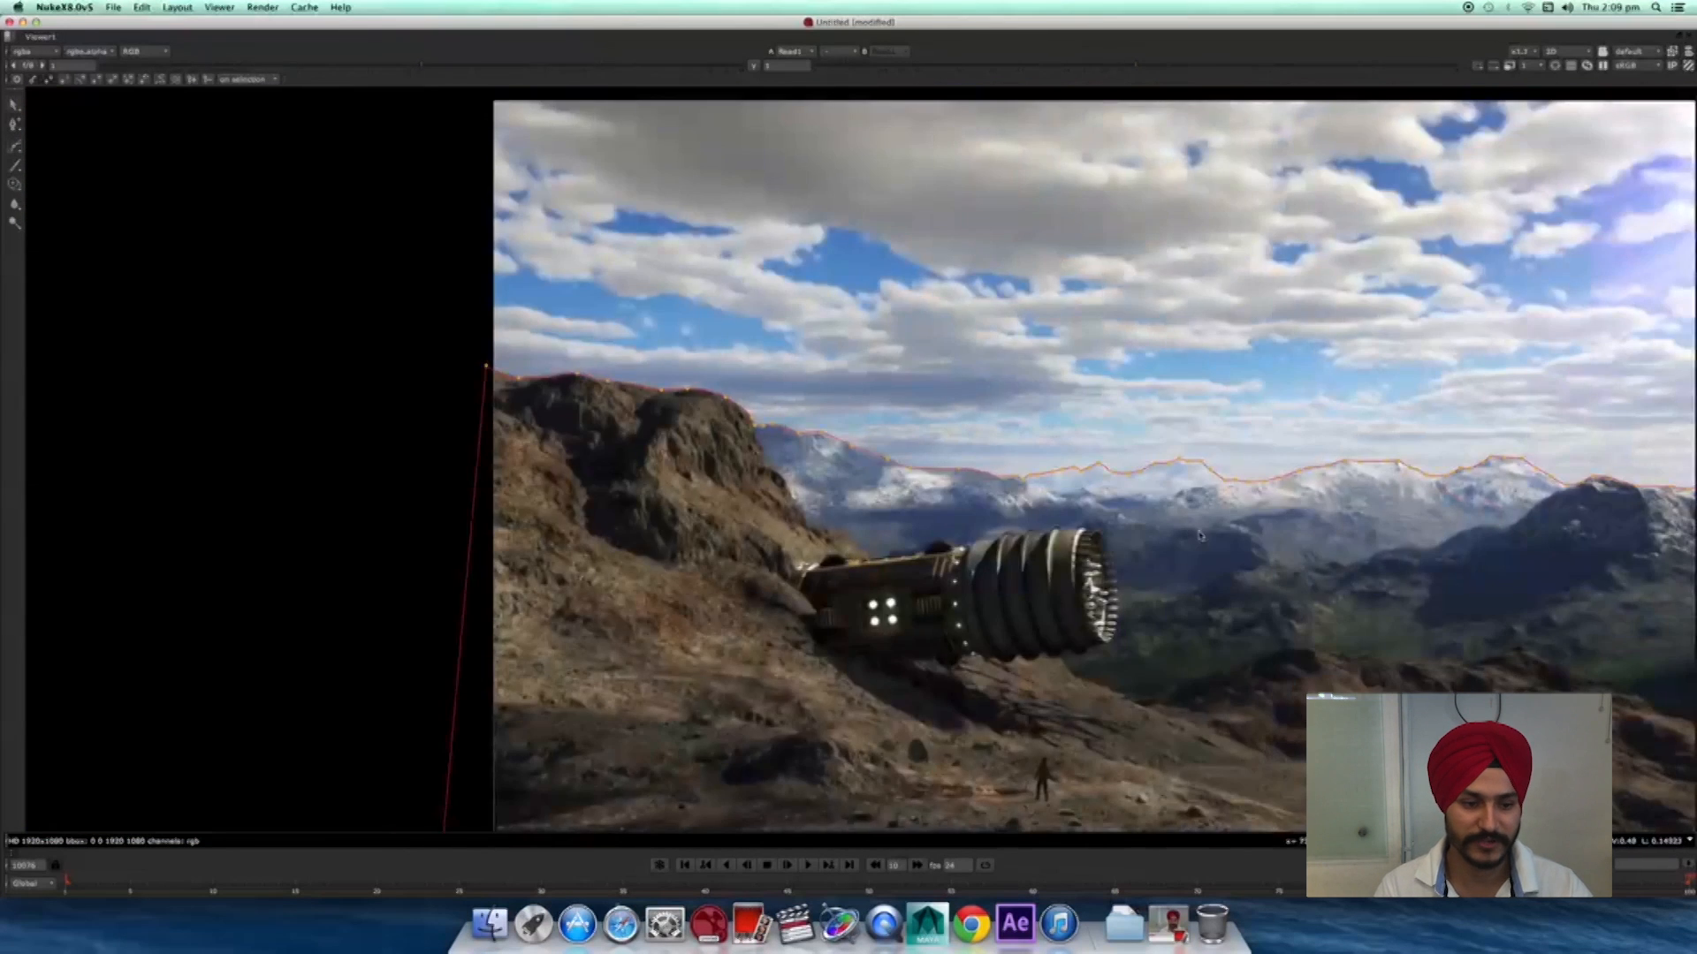
- Check the closed outline's skyline points, clear the selection, and restore the full workspace layout
{"action": "scroll", "coordinate": [1200, 536], "scroll_direction": "down", "scroll_amount": 5}
{"action": "left_click_drag", "start_coordinate": [613, 482], "coordinate": [1601, 670]}
{"action": "scroll", "coordinate": [1148, 629], "scroll_direction": "up", "scroll_amount": 5}
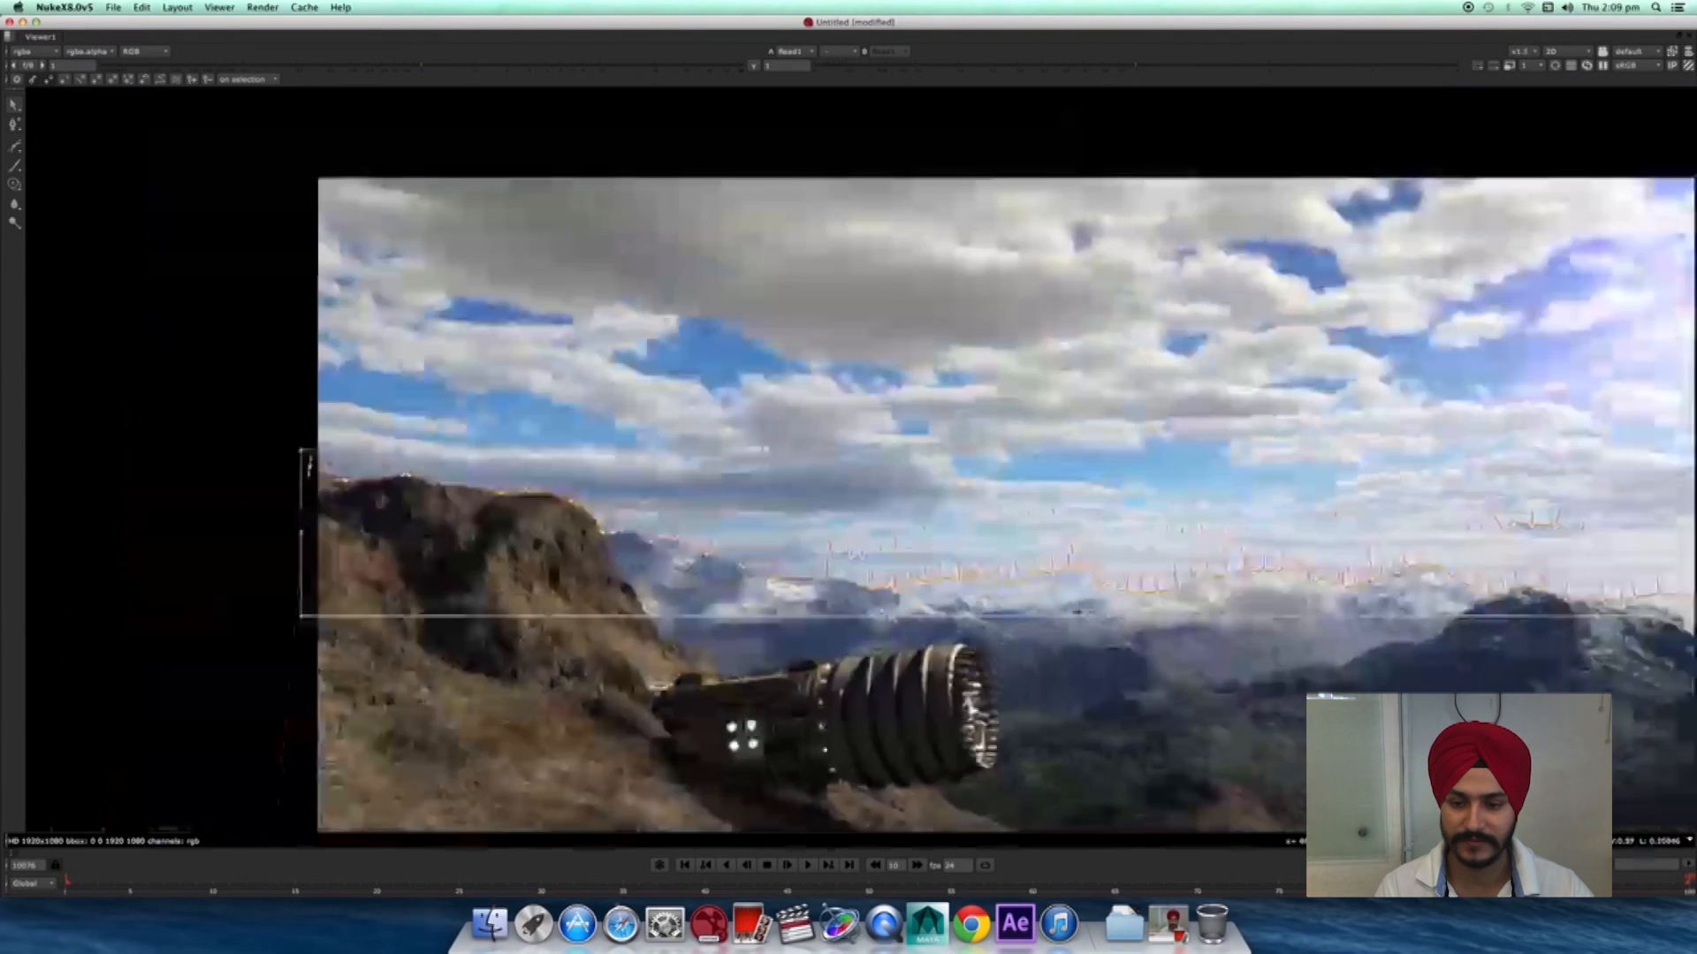
{"action": "scroll", "coordinate": [1414, 681], "scroll_direction": "down", "scroll_amount": 1}
{"action": "left_click", "coordinate": [182, 421]}
{"action": "key", "text": "space"}
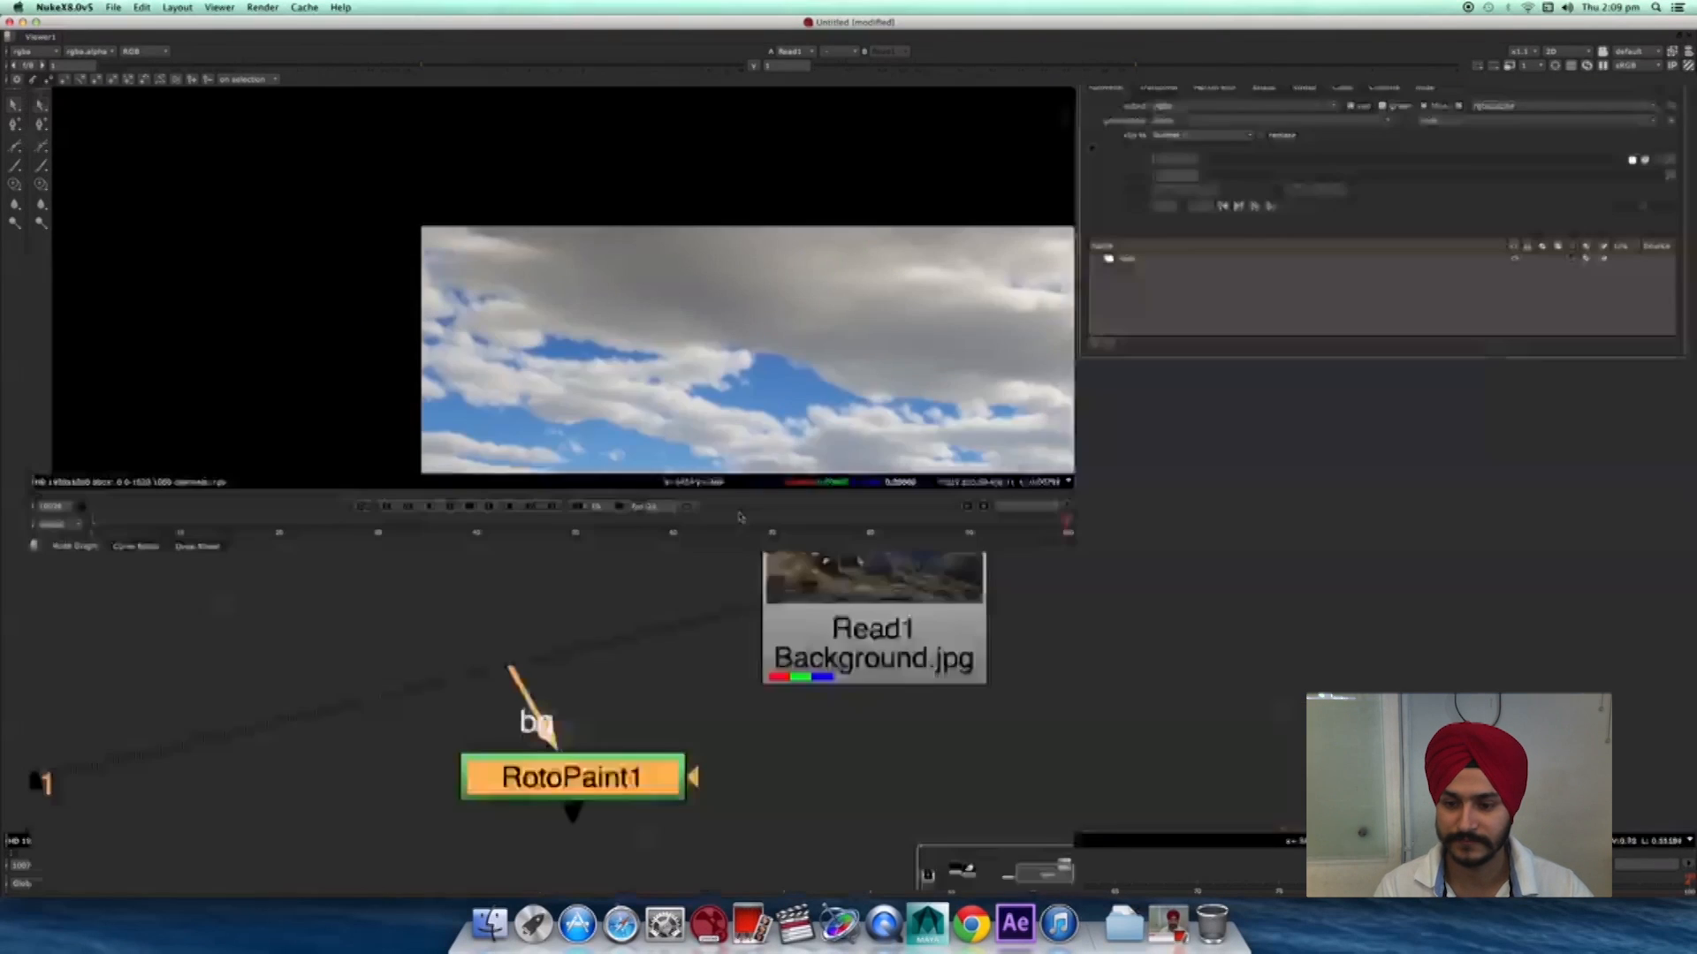
- Move the RotoPaint1 node aside to free space in the node graph
{"action": "scroll", "coordinate": [758, 777], "scroll_direction": "down", "scroll_amount": 4}
{"action": "middle_click_drag", "start_coordinate": [730, 786], "coordinate": [793, 754]}
{"action": "left_click_drag", "start_coordinate": [718, 696], "coordinate": [479, 746]}
{"action": "left_click_drag", "start_coordinate": [306, 729], "coordinate": [1264, 751]}
{"action": "middle_click_drag", "start_coordinate": [939, 758], "coordinate": [838, 681]}
- Add an In merge node and an Out merge node in the empty area of the node graph
{"action": "left_click", "coordinate": [776, 719]}
{"action": "key", "text": "Tab"}
{"action": "type", "text": "in"}
{"action": "left_click", "coordinate": [732, 738]}
{"action": "left_click", "coordinate": [886, 781]}
{"action": "key", "text": "Tab"}
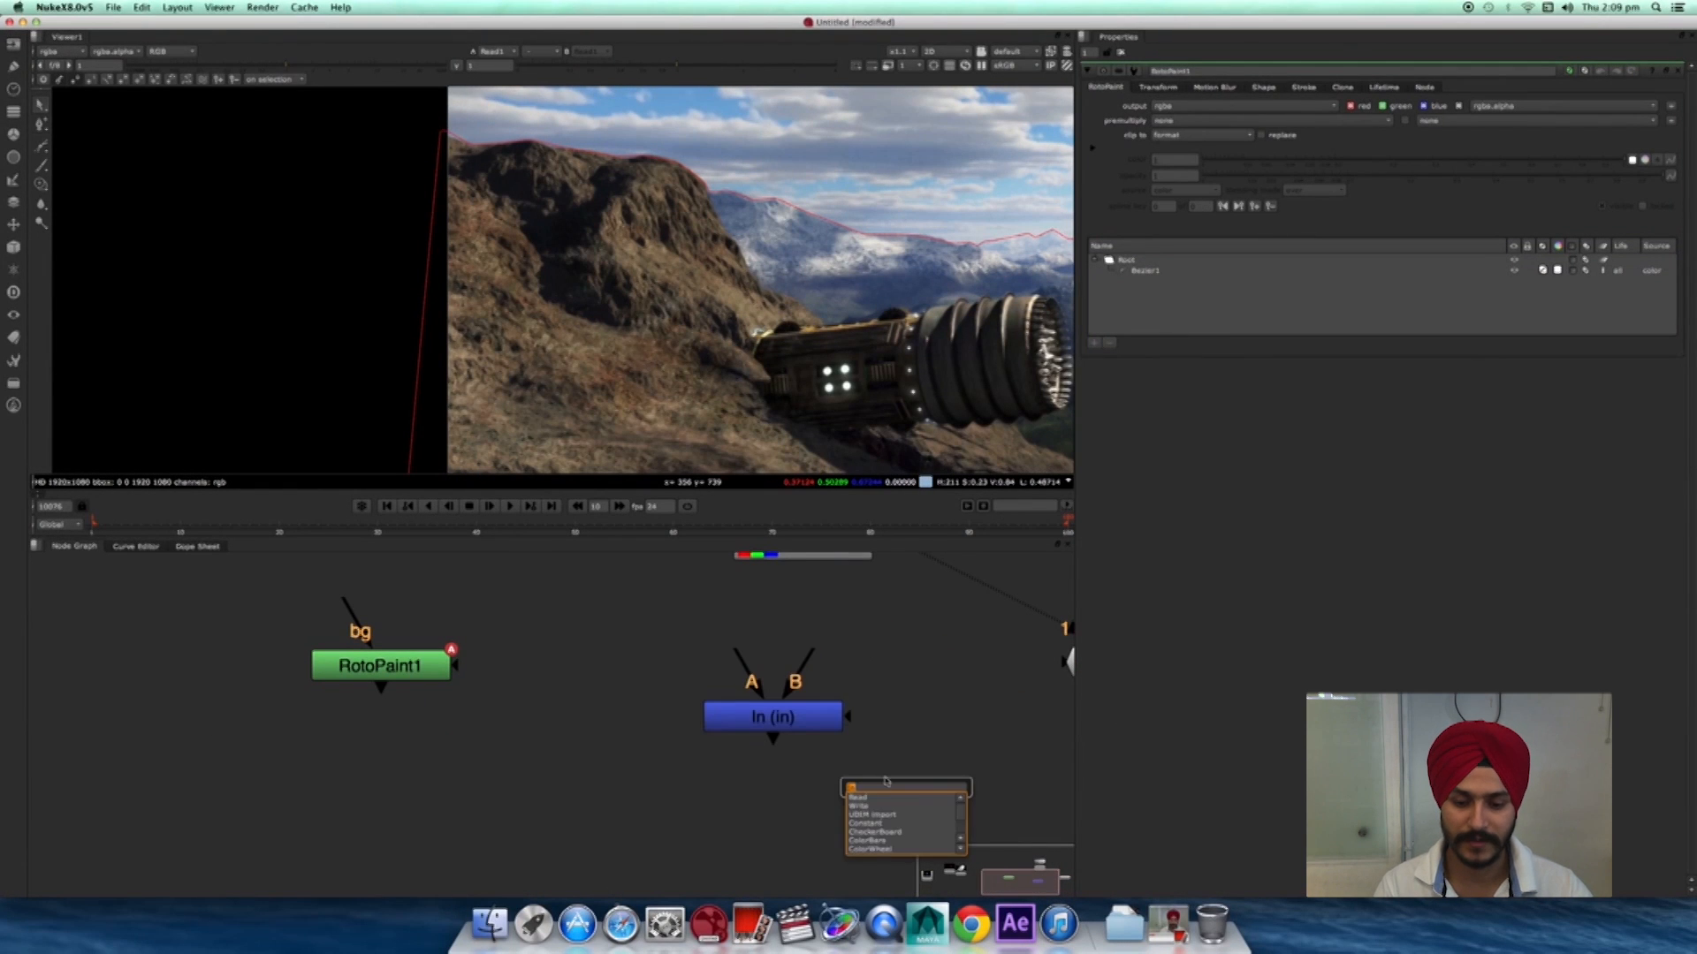
{"action": "type", "text": "out"}
{"action": "key", "text": "Return"}
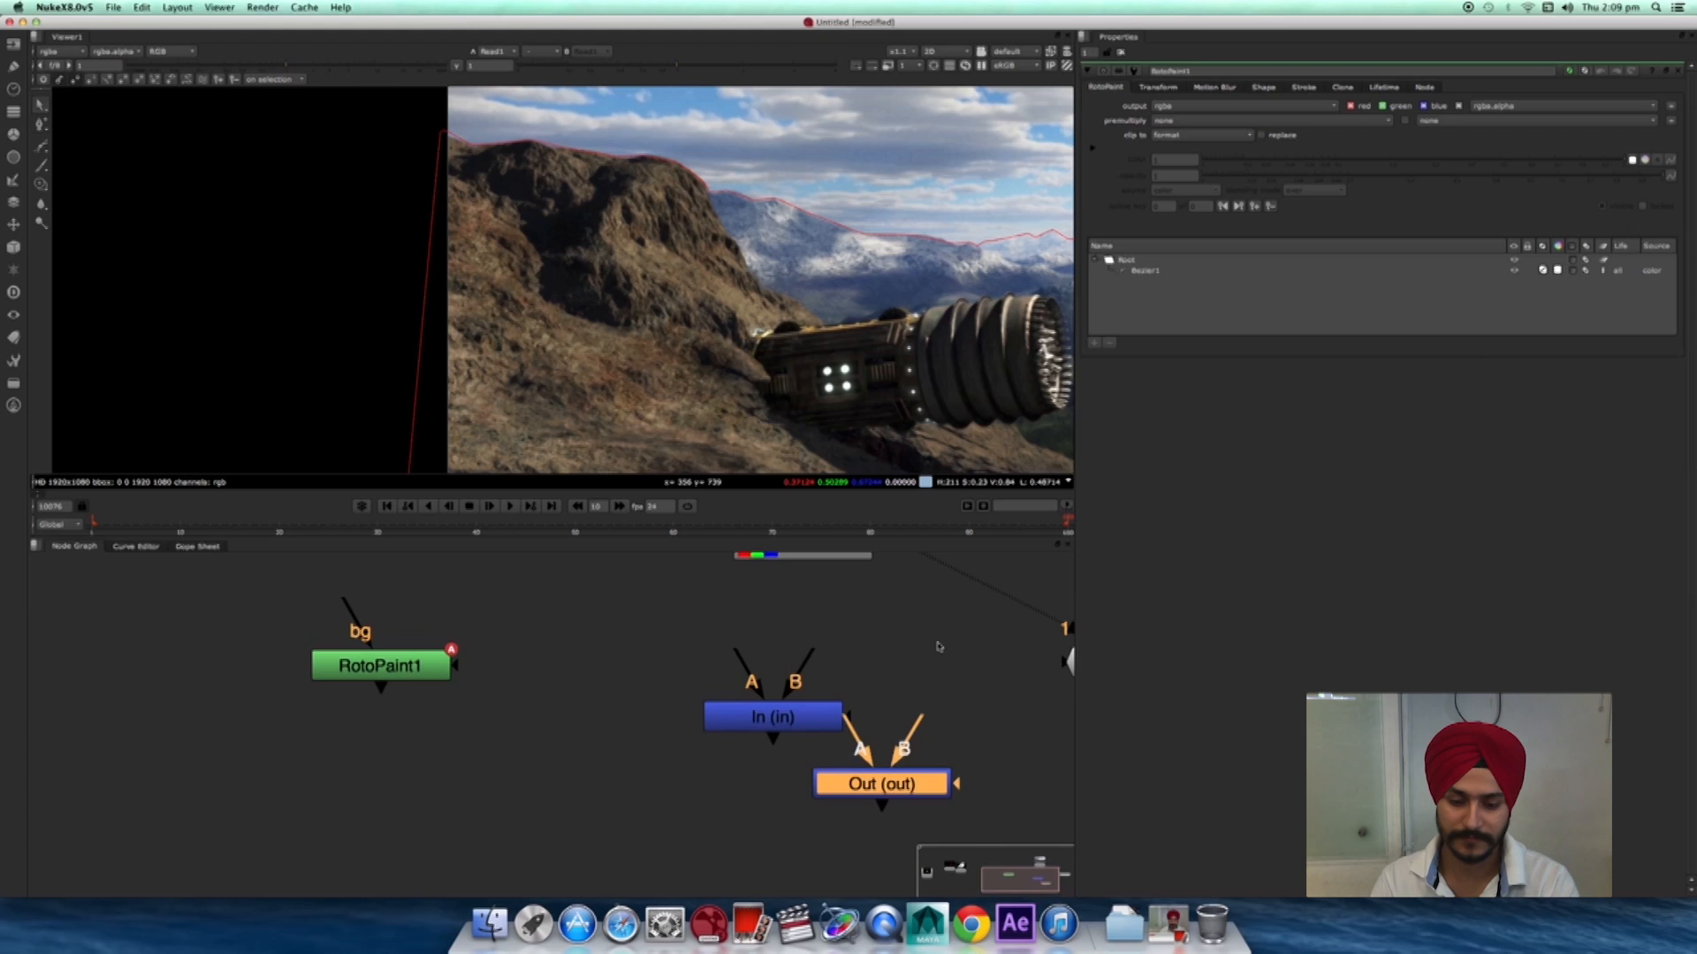
- Arrange the nodes with Background.jpg to the side, RotoPaint1 above the Out node, and In below them
{"action": "middle_click_drag", "start_coordinate": [833, 751], "coordinate": [822, 781]}
{"action": "scroll", "coordinate": [822, 781], "scroll_direction": "down", "scroll_amount": 1}
{"action": "left_click_drag", "start_coordinate": [794, 749], "coordinate": [749, 751]}
{"action": "left_click_drag", "start_coordinate": [790, 619], "coordinate": [476, 782]}
{"action": "left_click_drag", "start_coordinate": [420, 711], "coordinate": [856, 626]}
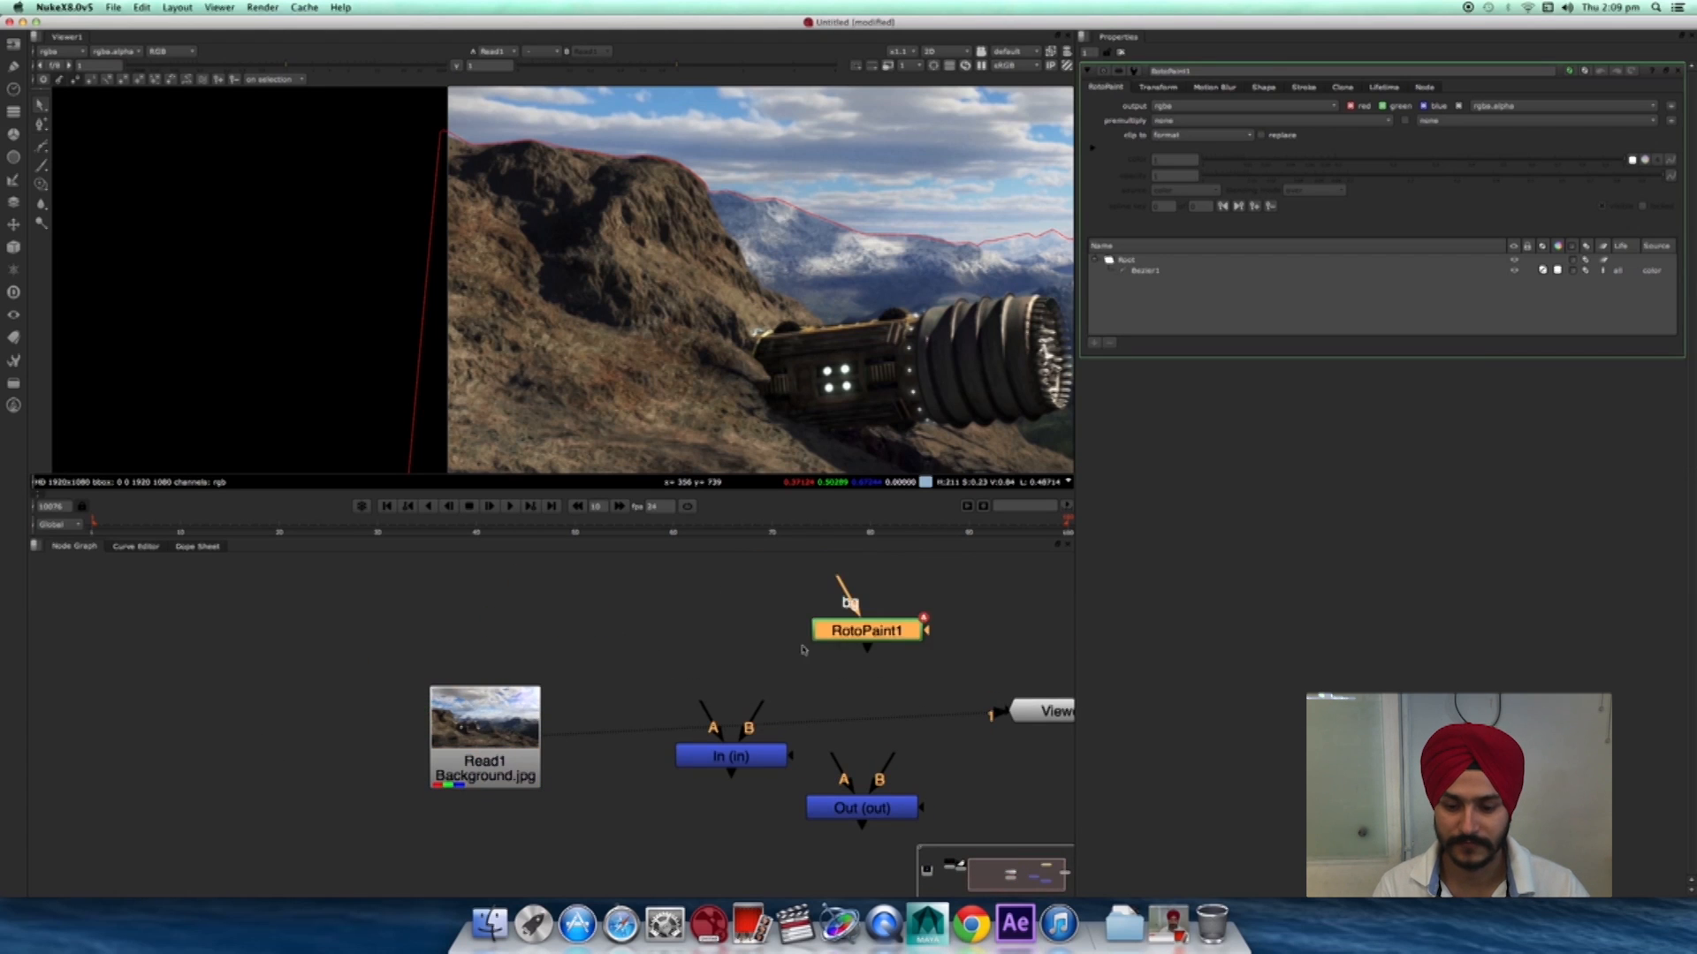
{"action": "left_click_drag", "start_coordinate": [731, 757], "coordinate": [624, 865]}
- Connect the Out node's A input to Background.jpg, line up the nodes, and view the RotoPaint1 matte
{"action": "left_click_drag", "start_coordinate": [832, 756], "coordinate": [497, 776]}
{"action": "left_click_drag", "start_coordinate": [483, 779], "coordinate": [458, 764]}
{"action": "left_click_drag", "start_coordinate": [872, 817], "coordinate": [820, 749]}
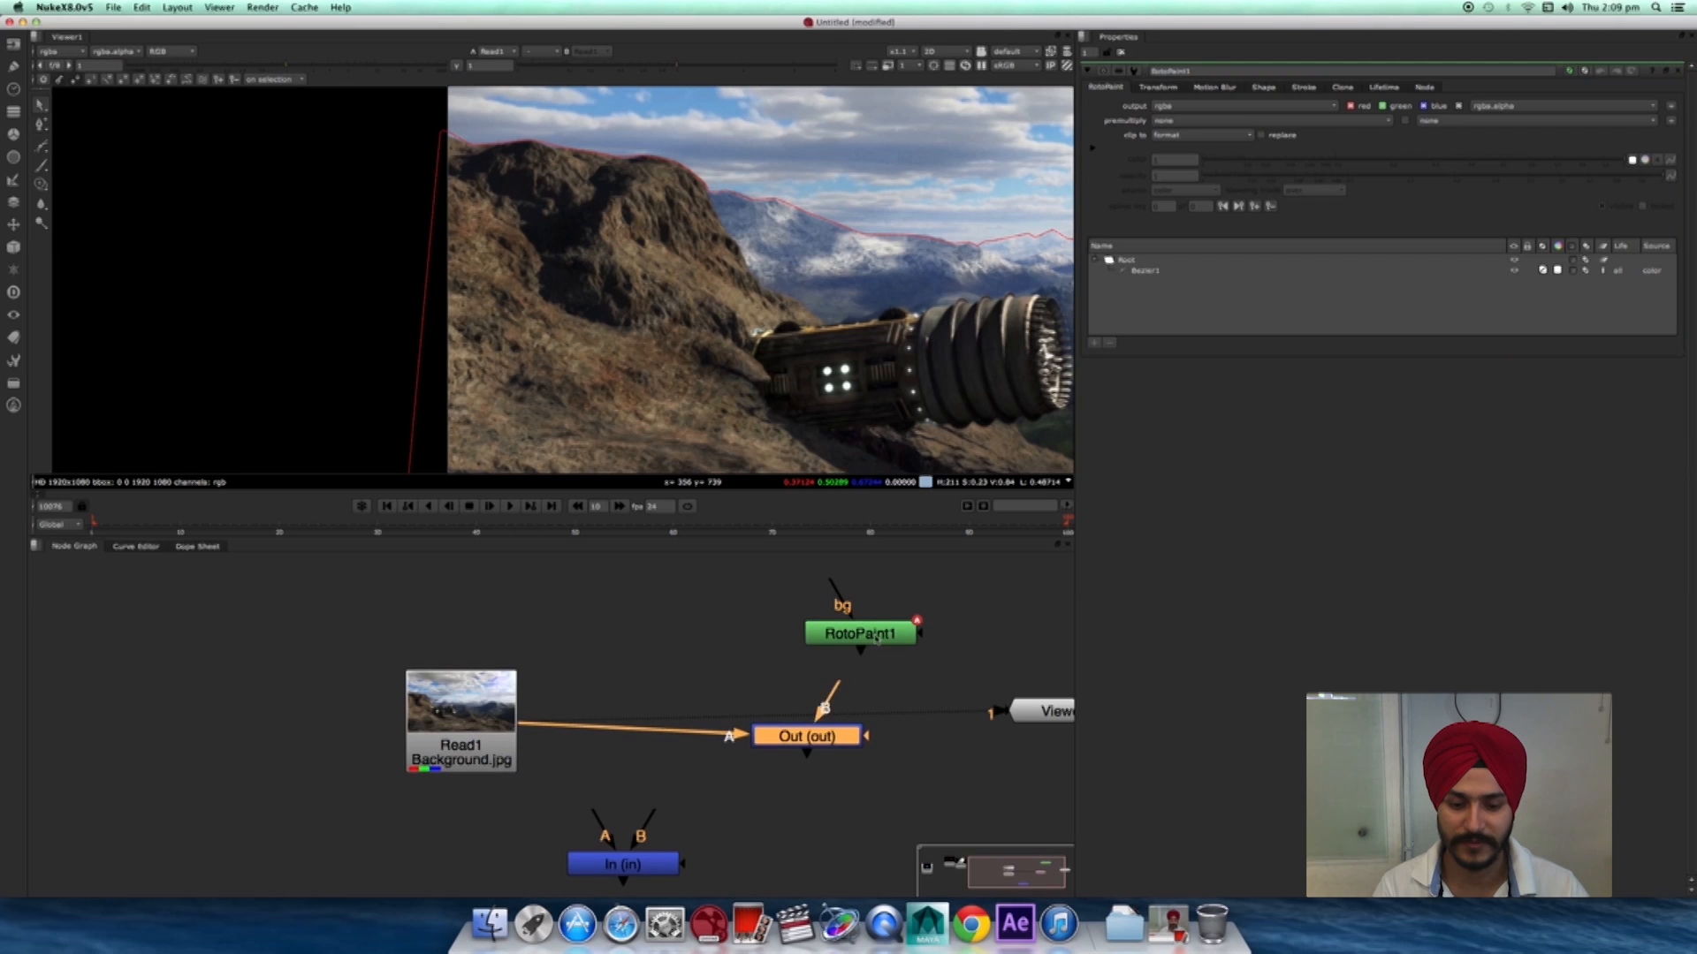
{"action": "left_click_drag", "start_coordinate": [877, 638], "coordinate": [849, 593]}
{"action": "key", "text": "1"}
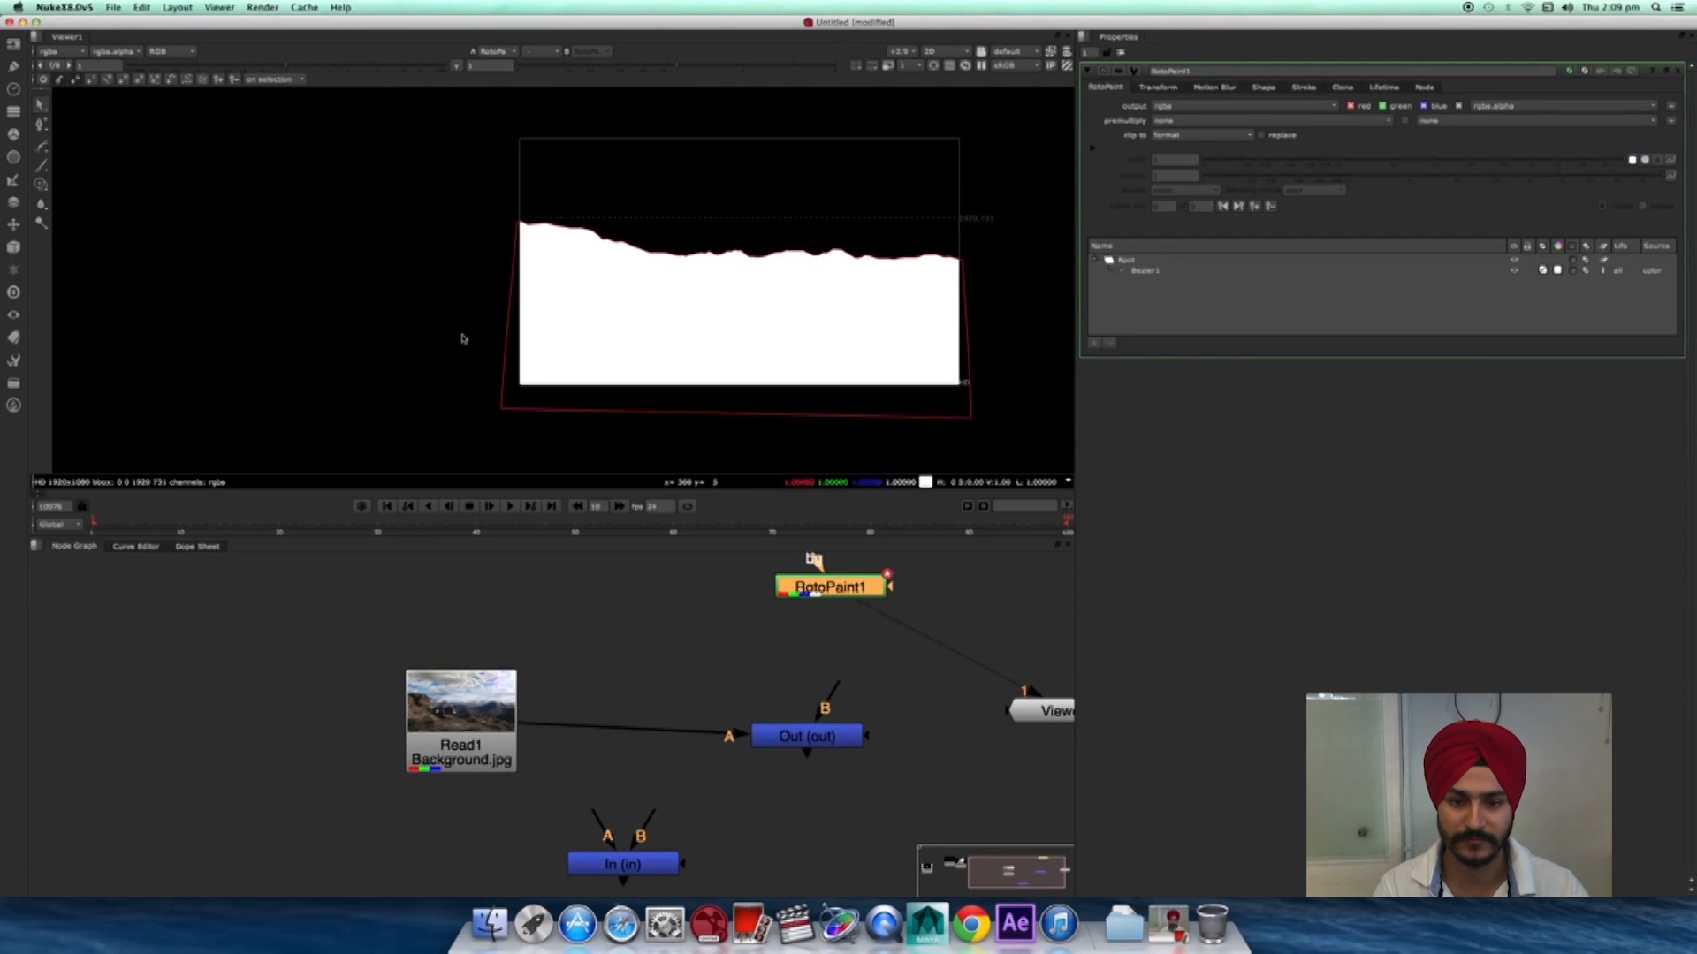
- Connect the Out node's B input to RotoPaint1 and view the Out result against the matte
{"action": "scroll", "coordinate": [758, 295], "scroll_direction": "up", "scroll_amount": 3}
{"action": "left_click_drag", "start_coordinate": [838, 685], "coordinate": [787, 590]}
{"action": "left_click_drag", "start_coordinate": [824, 742], "coordinate": [820, 717]}
{"action": "key", "text": "1"}
{"action": "middle_click_drag", "start_coordinate": [796, 381], "coordinate": [787, 451], "text": "alt"}
{"action": "left_click_drag", "start_coordinate": [787, 587], "coordinate": [777, 589]}
{"action": "key", "text": "1"}
{"action": "left_click_drag", "start_coordinate": [798, 718], "coordinate": [791, 728]}
{"action": "key", "text": "1"}
{"action": "middle_click_drag", "start_coordinate": [749, 362], "coordinate": [870, 342], "text": "alt"}
- Insert a Blur node between RotoPaint1 and the Out node
{"action": "middle_click_drag", "start_coordinate": [829, 656], "coordinate": [780, 739]}
{"action": "left_click_drag", "start_coordinate": [769, 688], "coordinate": [766, 612]}
{"action": "left_click", "coordinate": [828, 682]}
{"action": "key", "text": "b"}
{"action": "left_click_drag", "start_coordinate": [827, 701], "coordinate": [748, 712]}
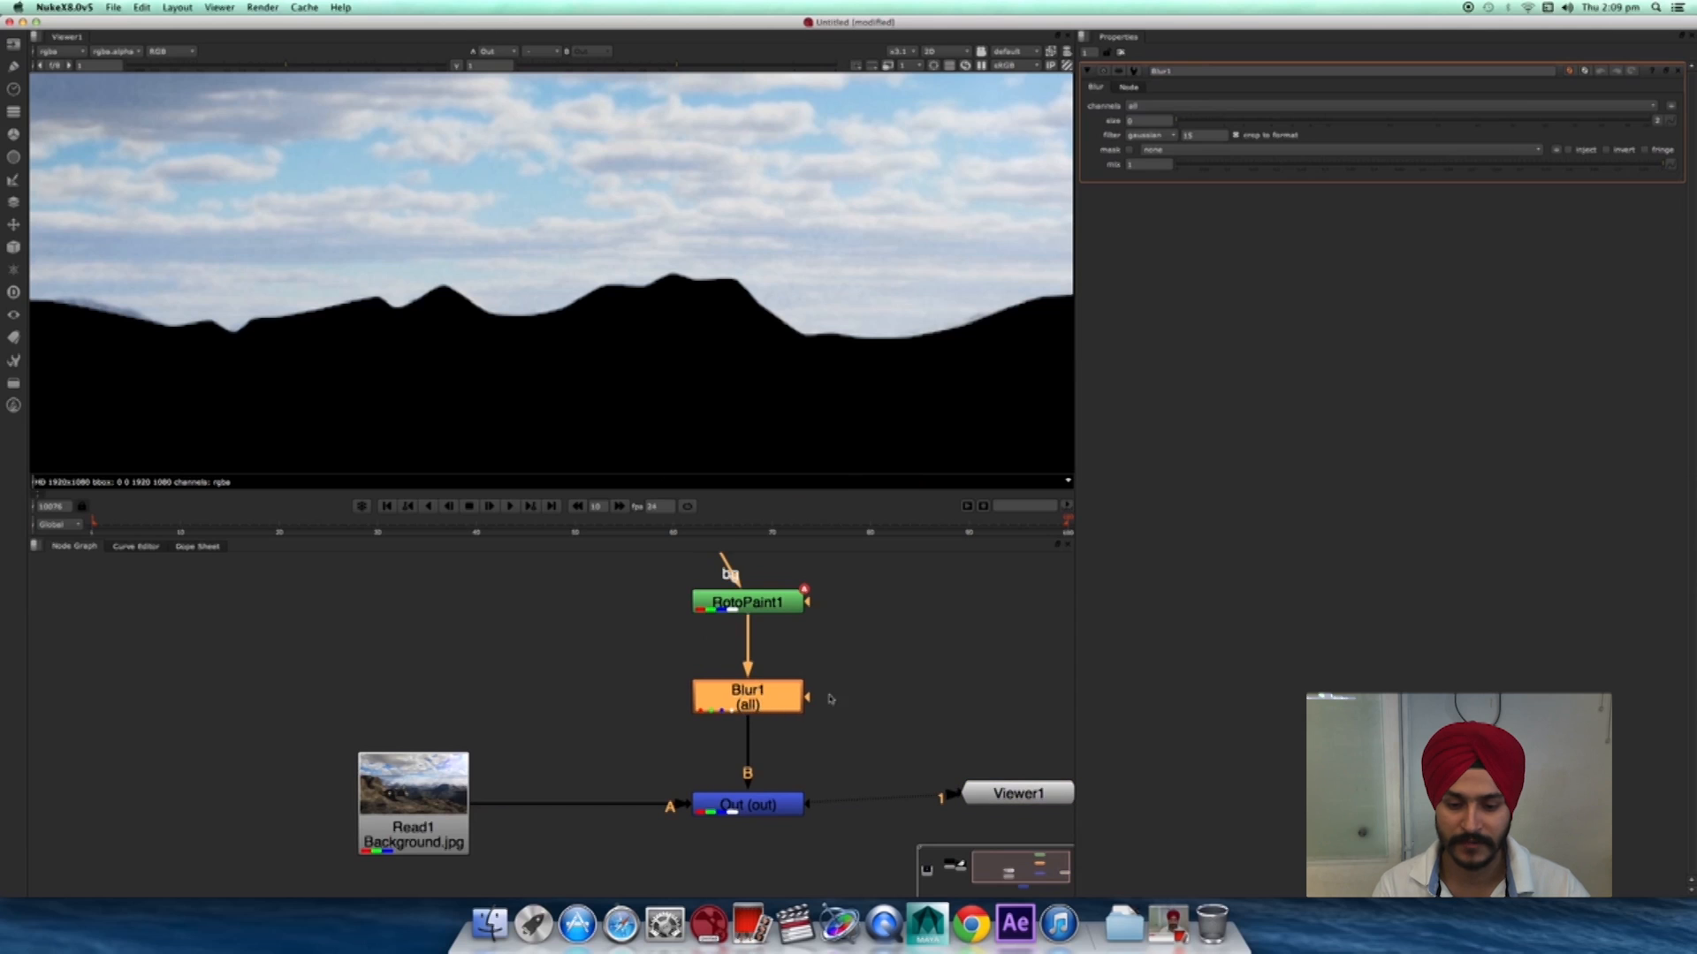
{"action": "left_click", "coordinate": [918, 701]}
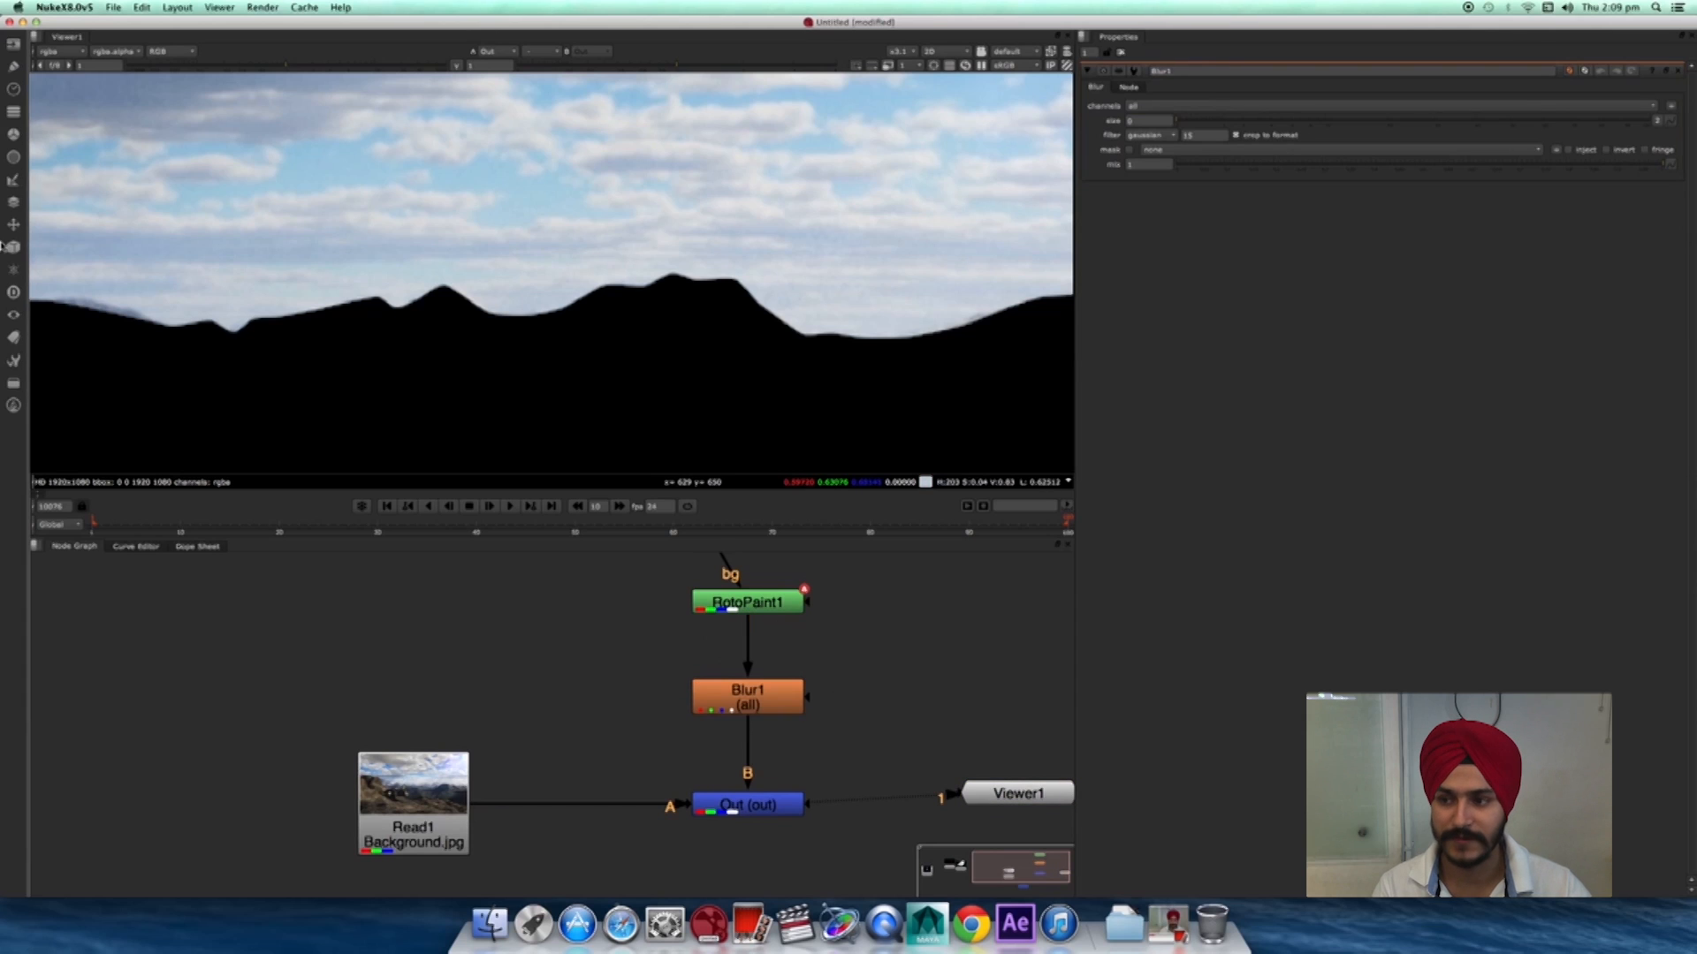
{"action": "left_click", "coordinate": [17, 167]}
{"action": "key", "text": "Escape"}
{"action": "middle_click_drag", "start_coordinate": [869, 710], "coordinate": [637, 719]}
{"action": "key", "text": "Tab"}
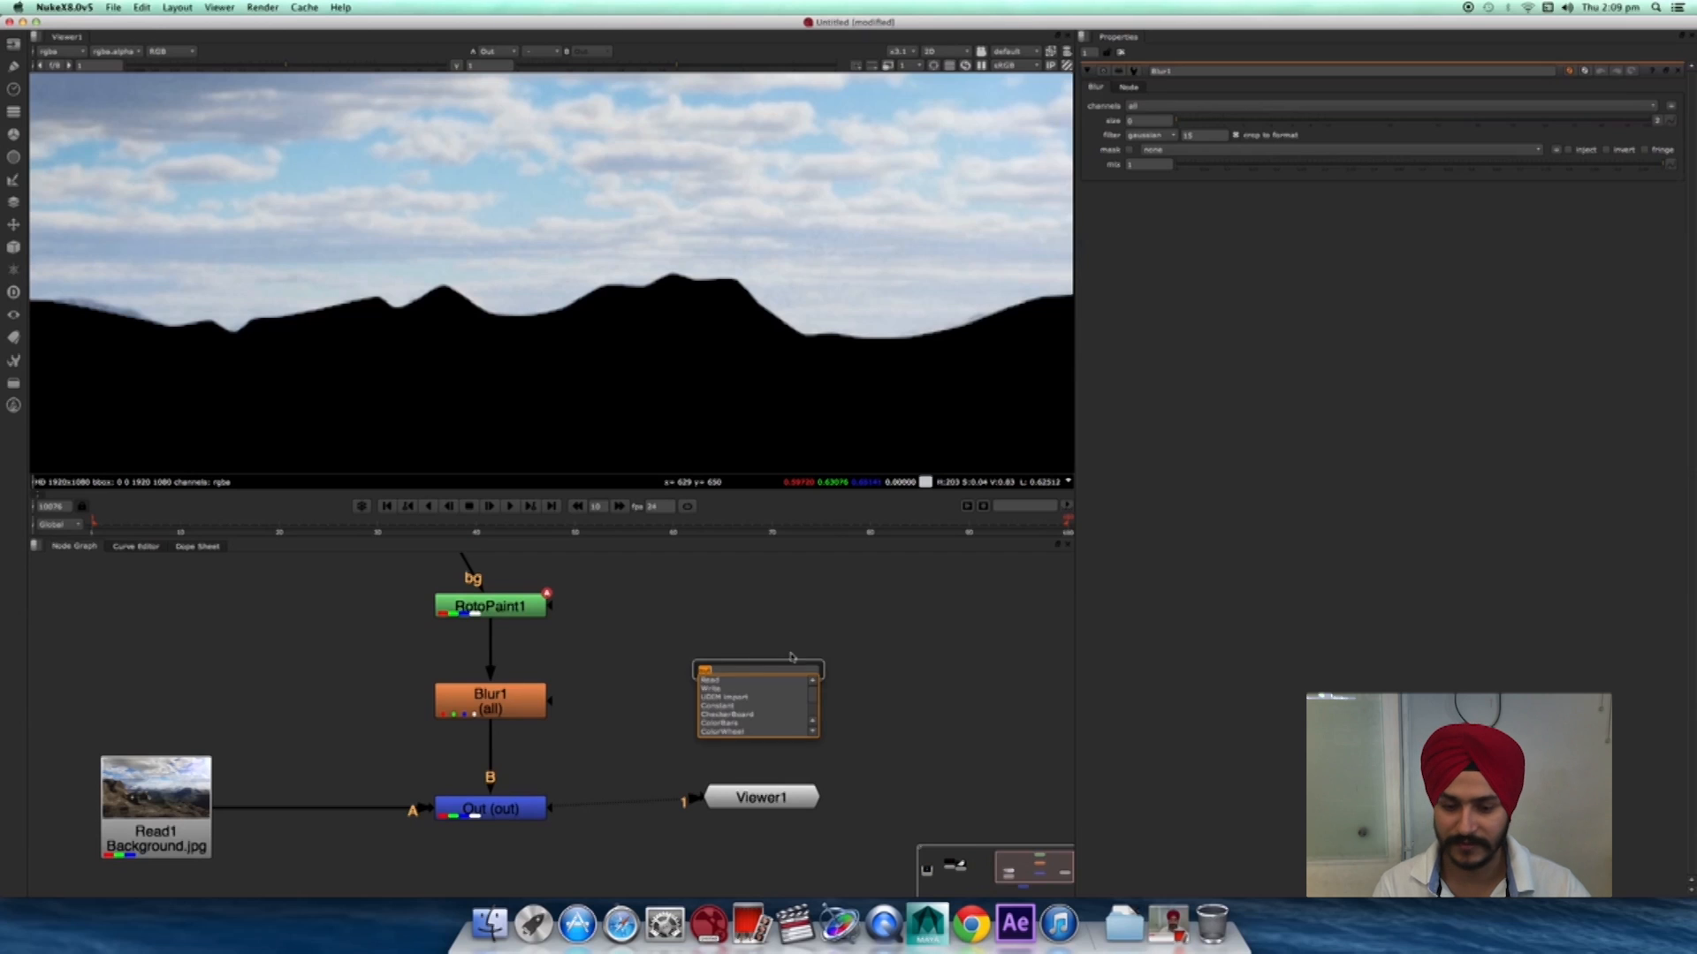
{"action": "type", "text": "blu"}
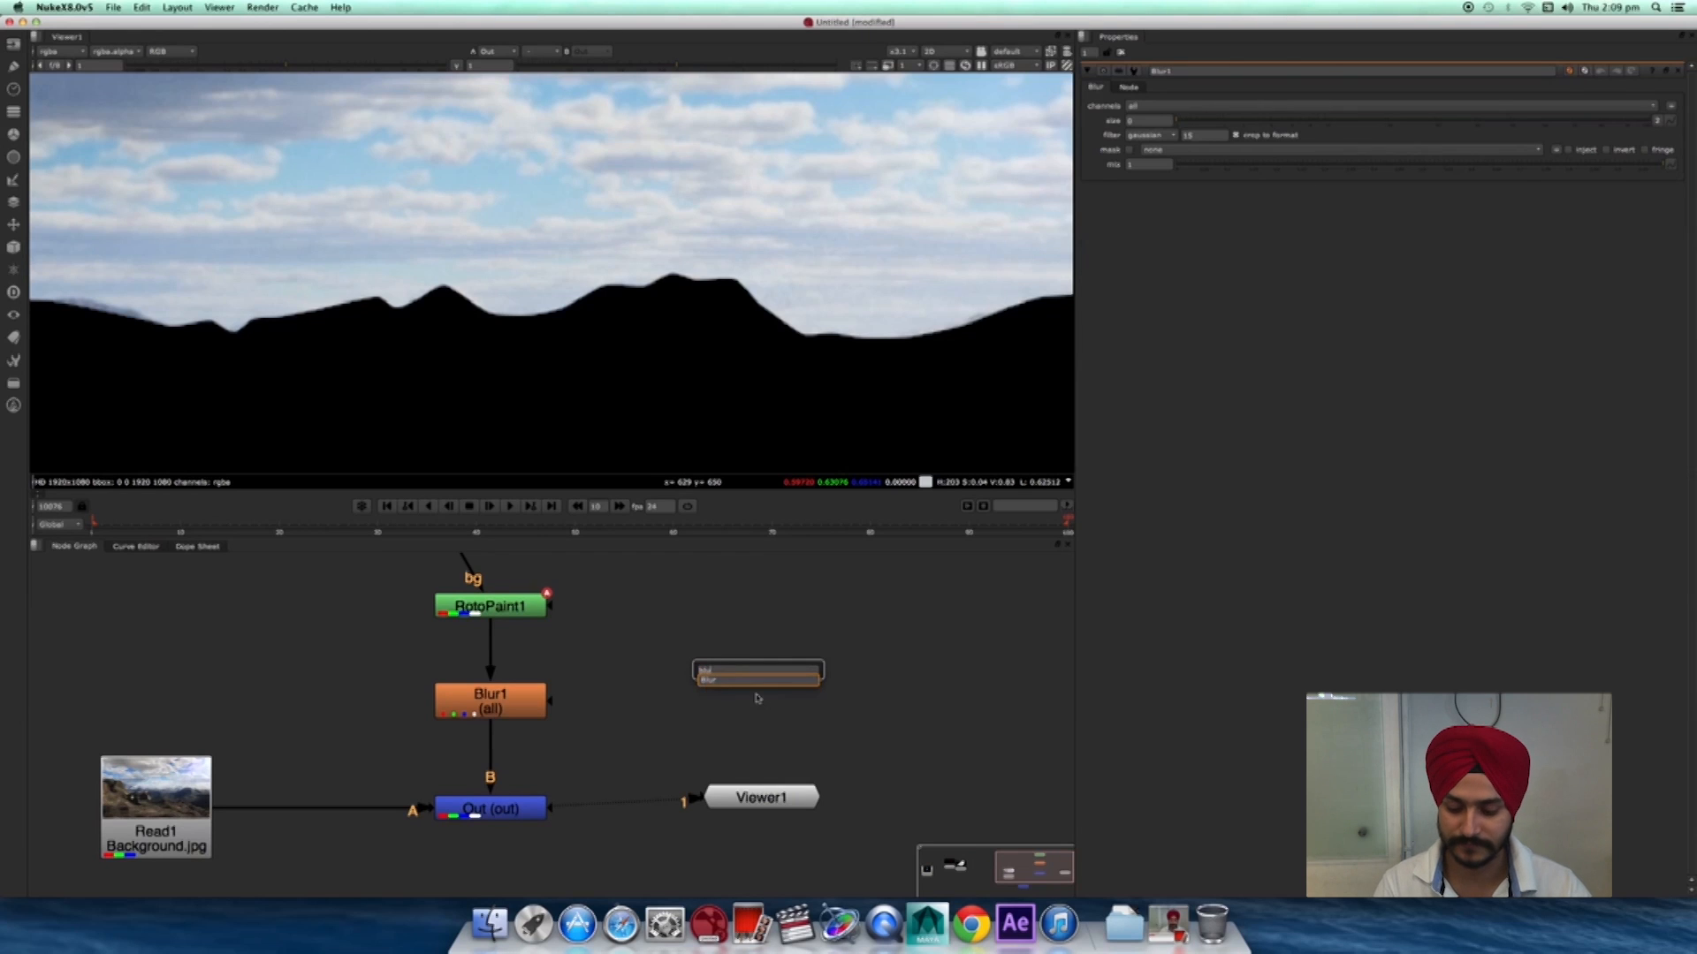
{"action": "key", "text": "Return"}
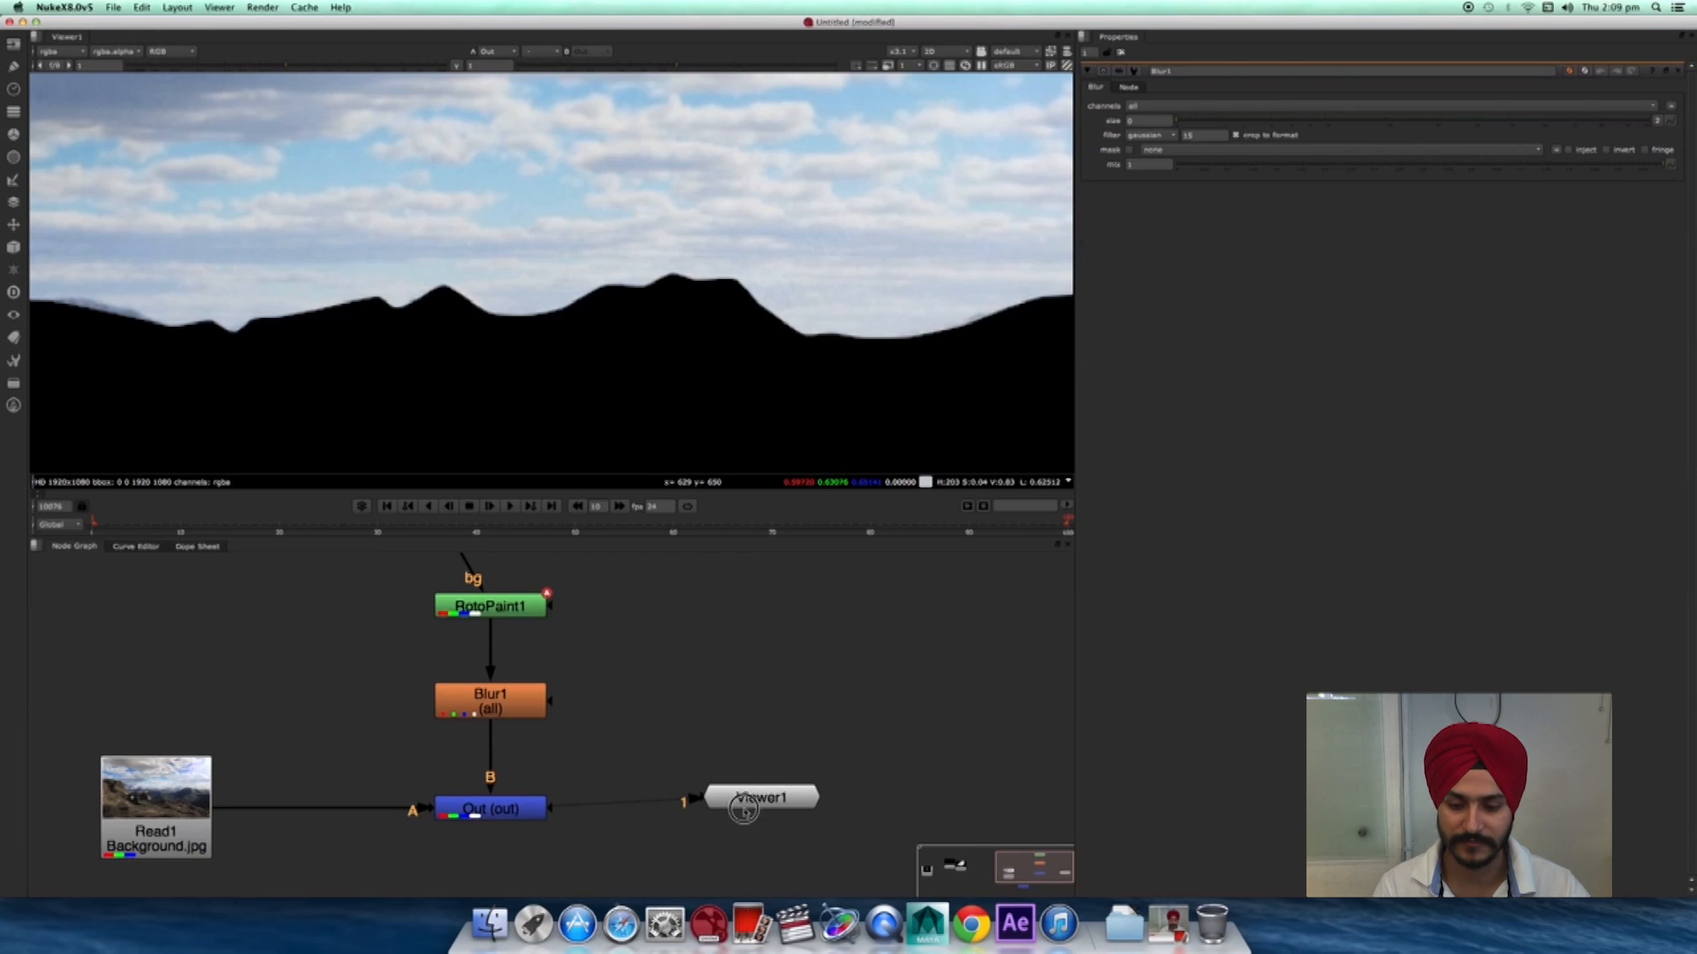
- Set the Blur1 size to 5 to soften the skyline matte
{"action": "double_click", "coordinate": [466, 822]}
{"action": "left_click", "coordinate": [751, 799]}
{"action": "scroll", "coordinate": [712, 346], "scroll_direction": "down", "scroll_amount": 5}
{"action": "left_click", "coordinate": [514, 711]}
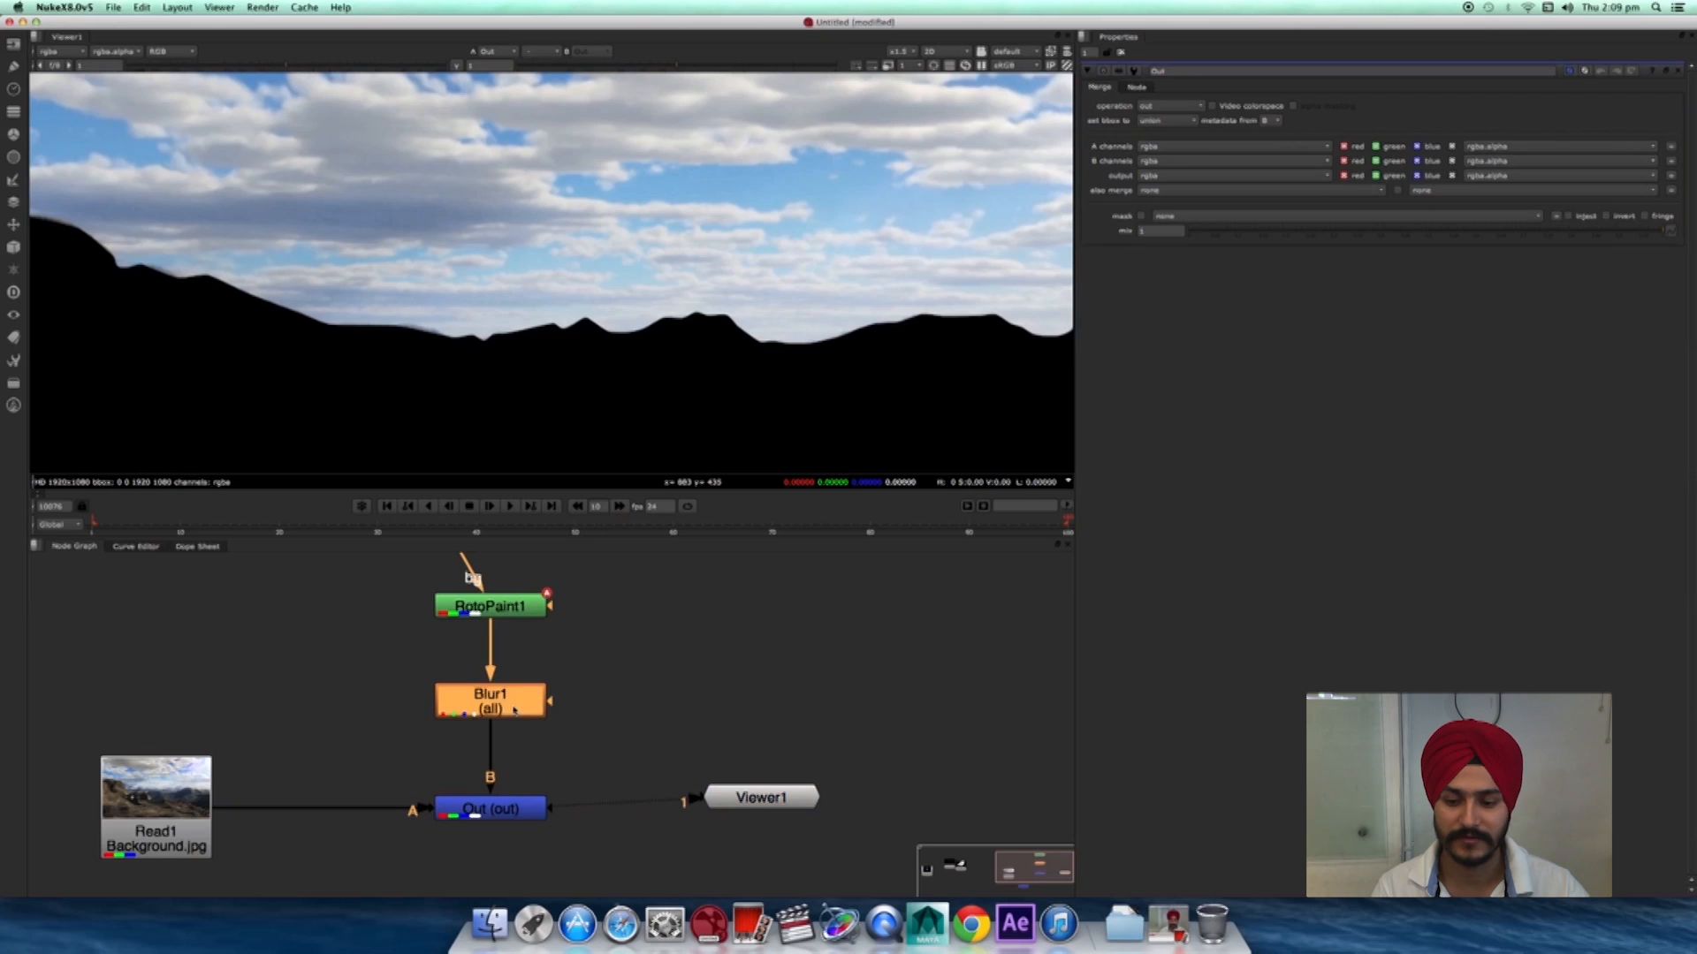
{"action": "double_click", "coordinate": [513, 711]}
{"action": "type", "text": "5"}
{"action": "key", "text": "Return"}
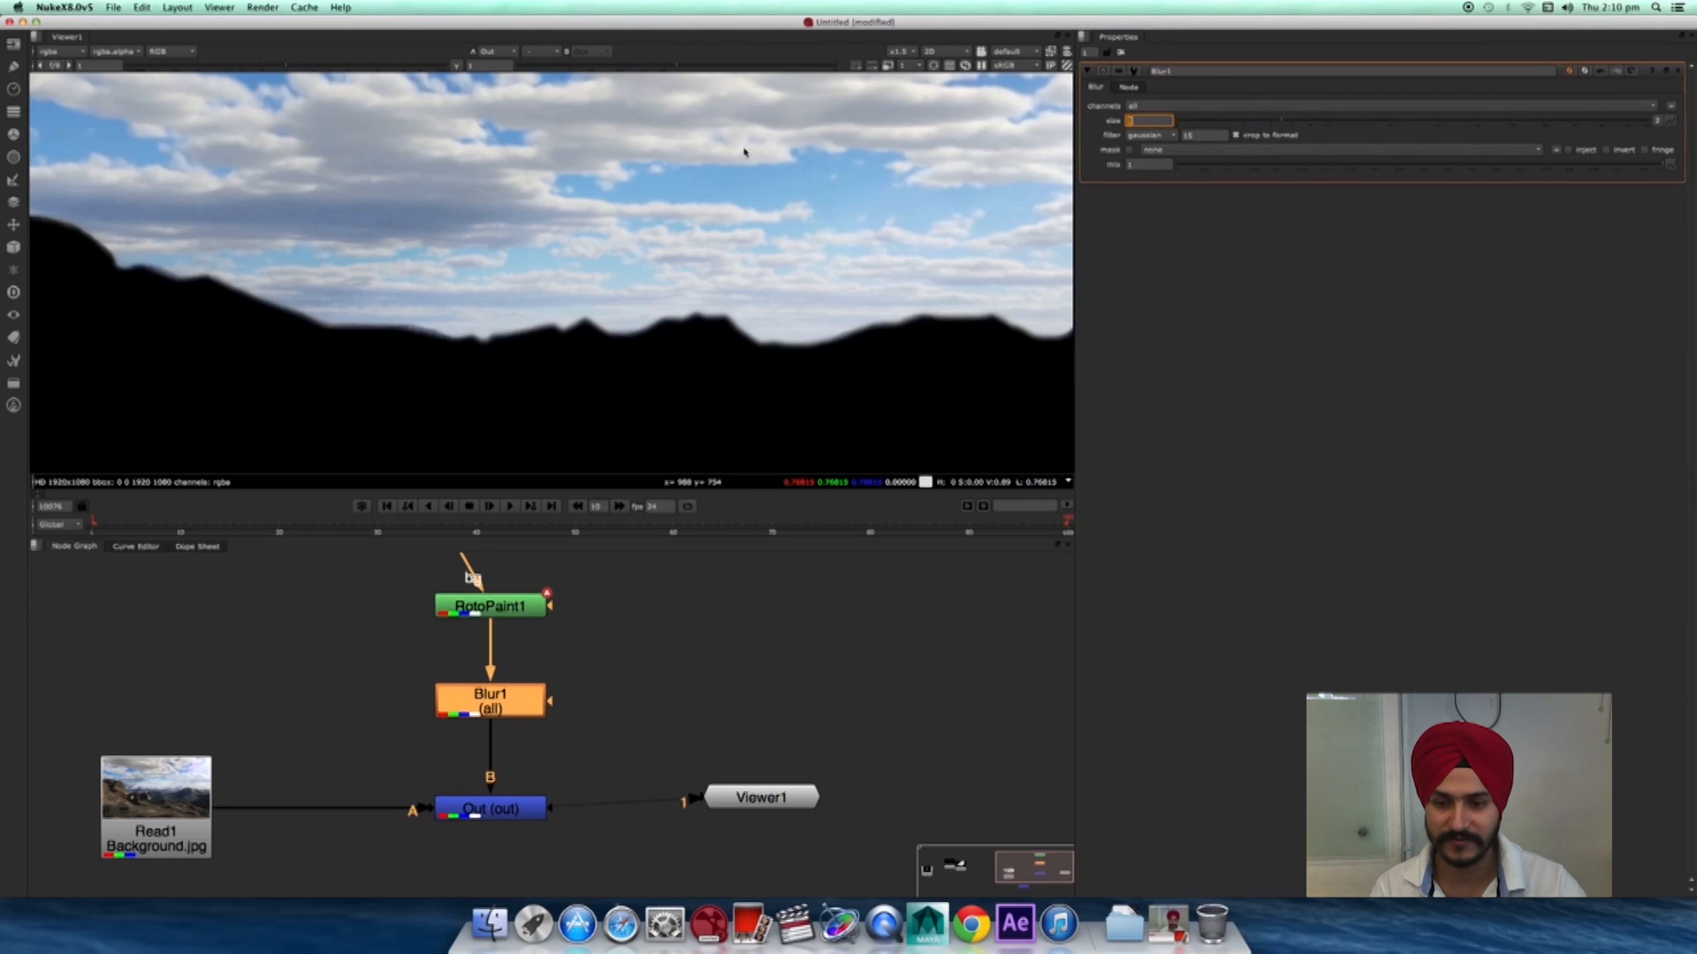
- Connect the In node's A input to Background.jpg and B input to Blur1, routing both connections at right angles through dots
{"action": "scroll", "coordinate": [848, 371], "scroll_direction": "down", "scroll_amount": 3}
{"action": "middle_click_drag", "start_coordinate": [460, 743], "coordinate": [539, 628]}
{"action": "scroll", "coordinate": [548, 707], "scroll_direction": "down", "scroll_amount": 3}
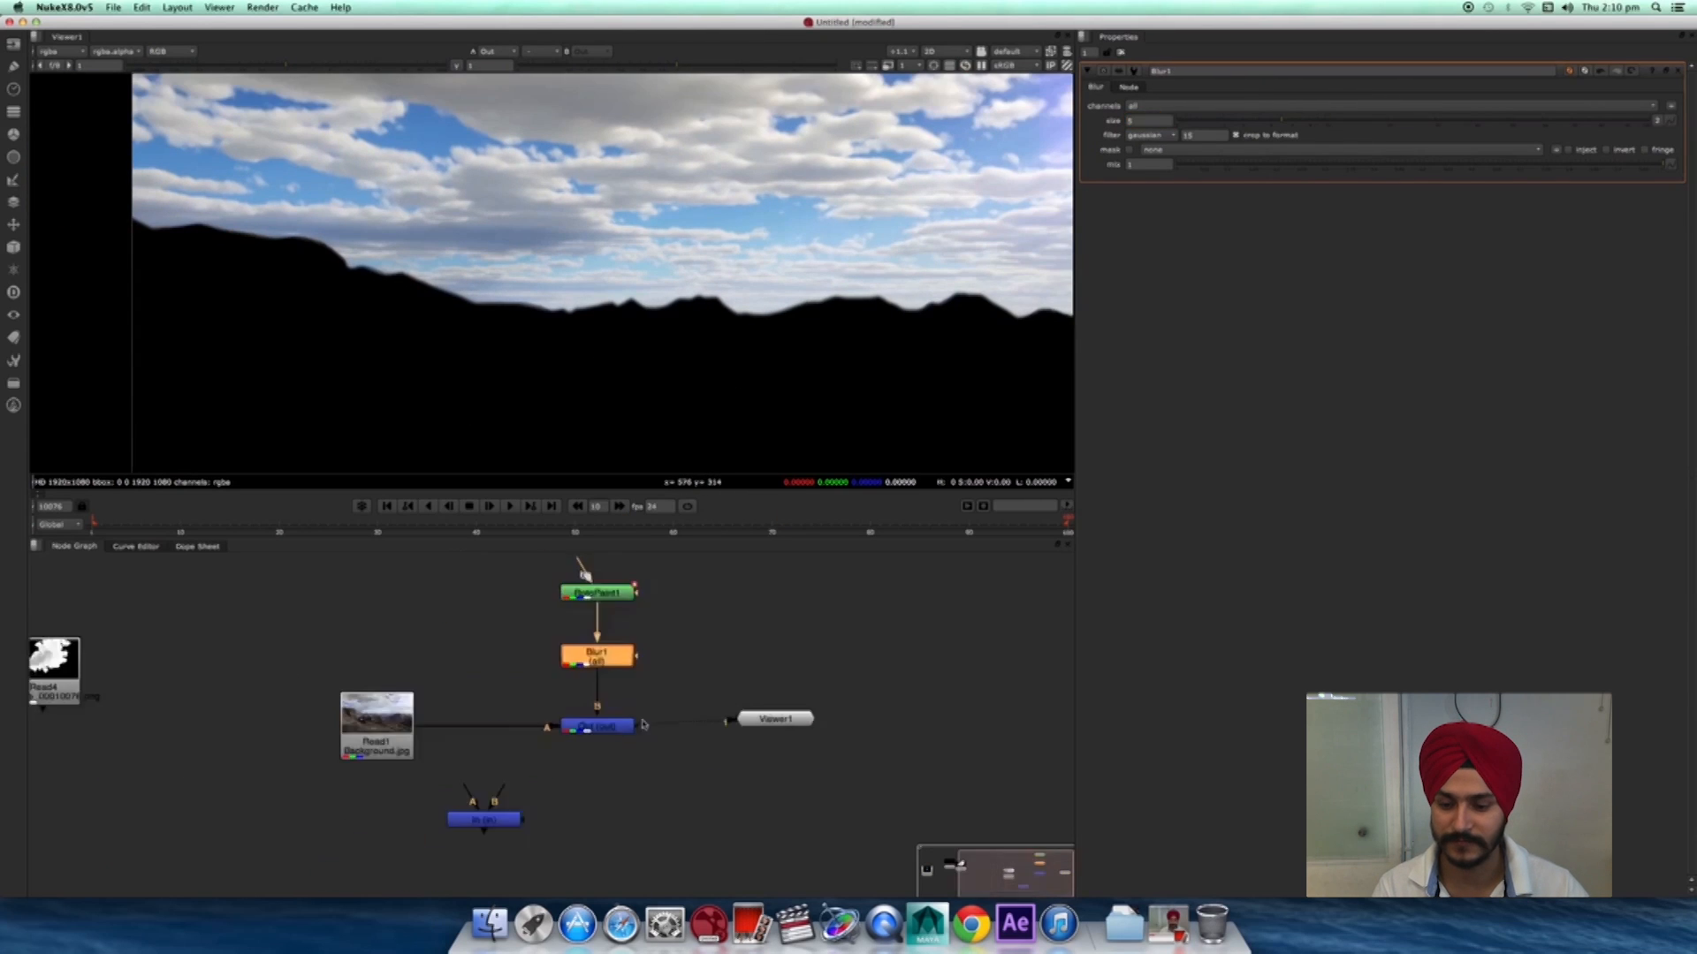
{"action": "middle_click_drag", "start_coordinate": [530, 778], "coordinate": [548, 723]}
{"action": "left_click_drag", "start_coordinate": [496, 769], "coordinate": [512, 815]}
{"action": "left_click_drag", "start_coordinate": [494, 782], "coordinate": [615, 602]}
{"action": "middle_click_drag", "start_coordinate": [611, 738], "coordinate": [675, 741]}
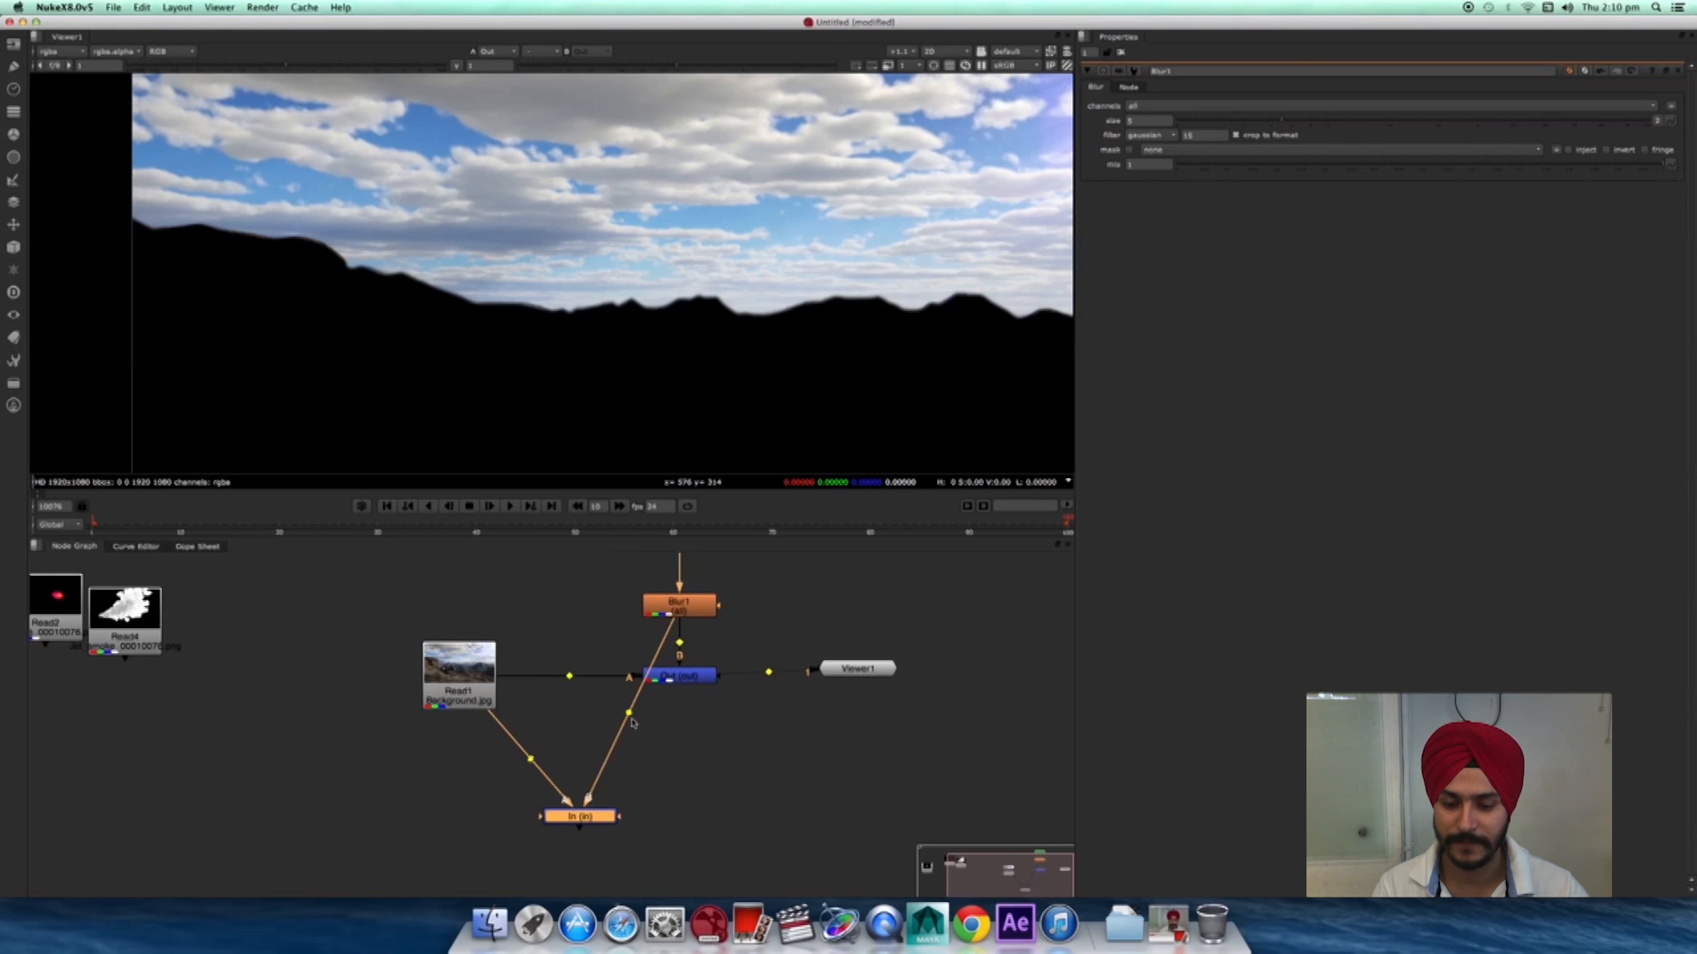
{"action": "left_click_drag", "start_coordinate": [630, 714], "coordinate": [581, 609], "text": "ctrl"}
{"action": "left_click_drag", "start_coordinate": [530, 762], "coordinate": [460, 822], "text": "ctrl"}
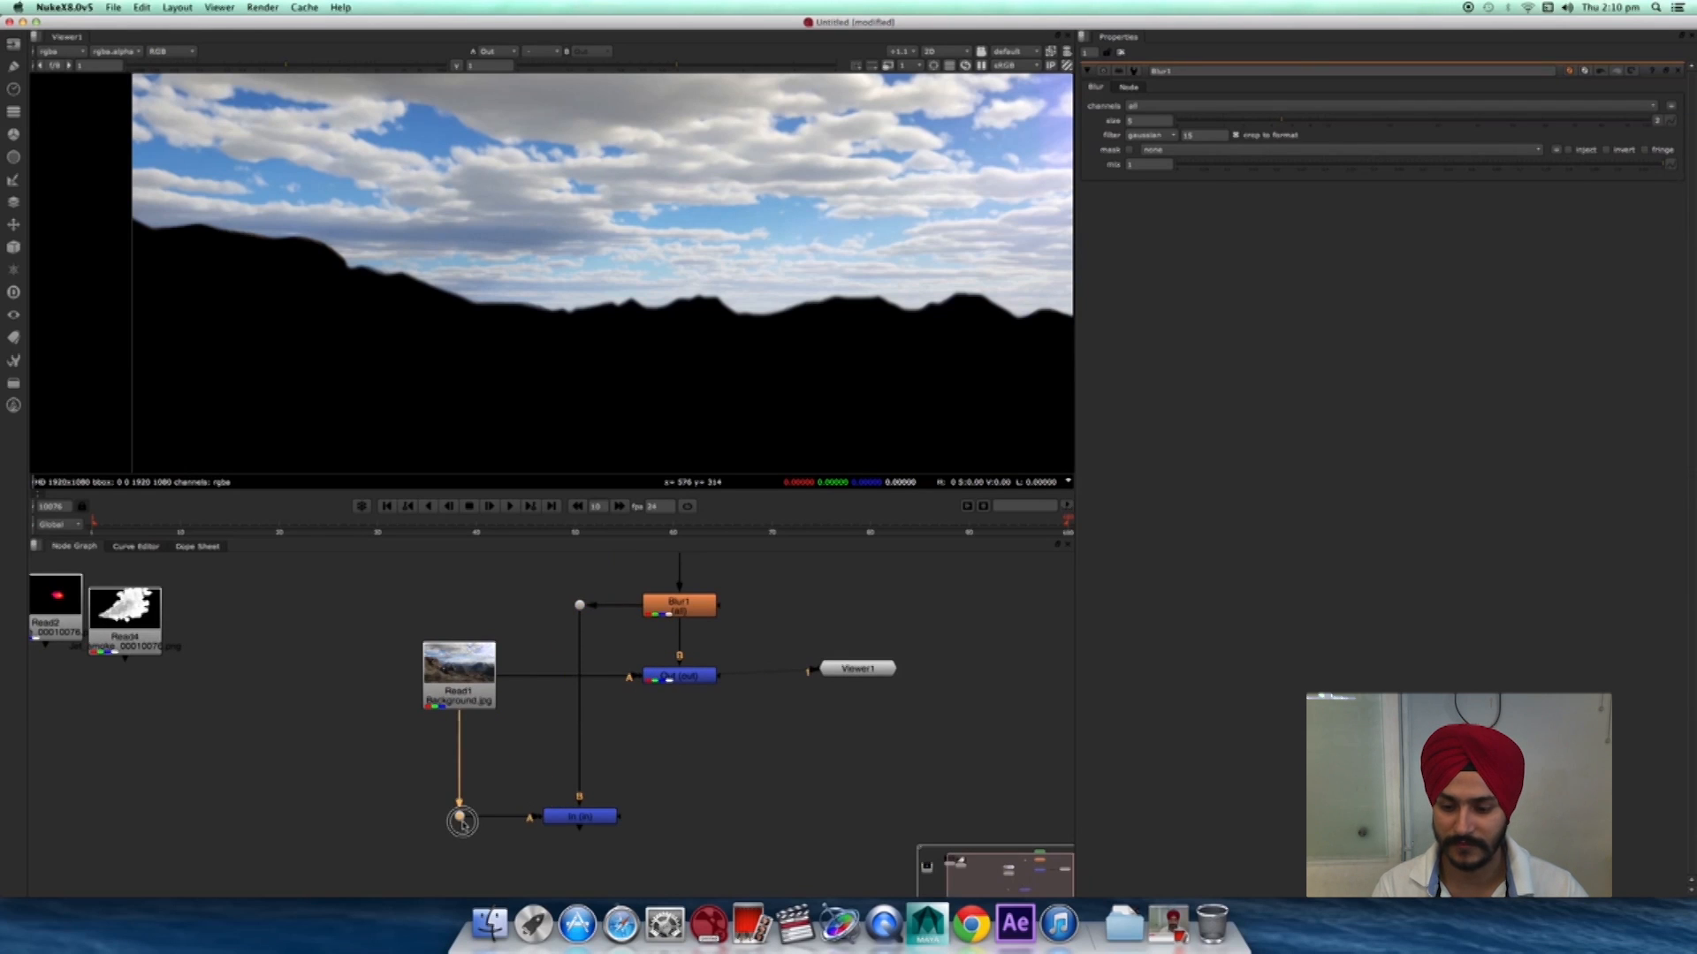
- Compare the results of the In and Out nodes in the viewer
{"action": "left_click", "coordinate": [582, 822]}
{"action": "key", "text": "1"}
{"action": "scroll", "coordinate": [407, 356], "scroll_direction": "down", "scroll_amount": 3}
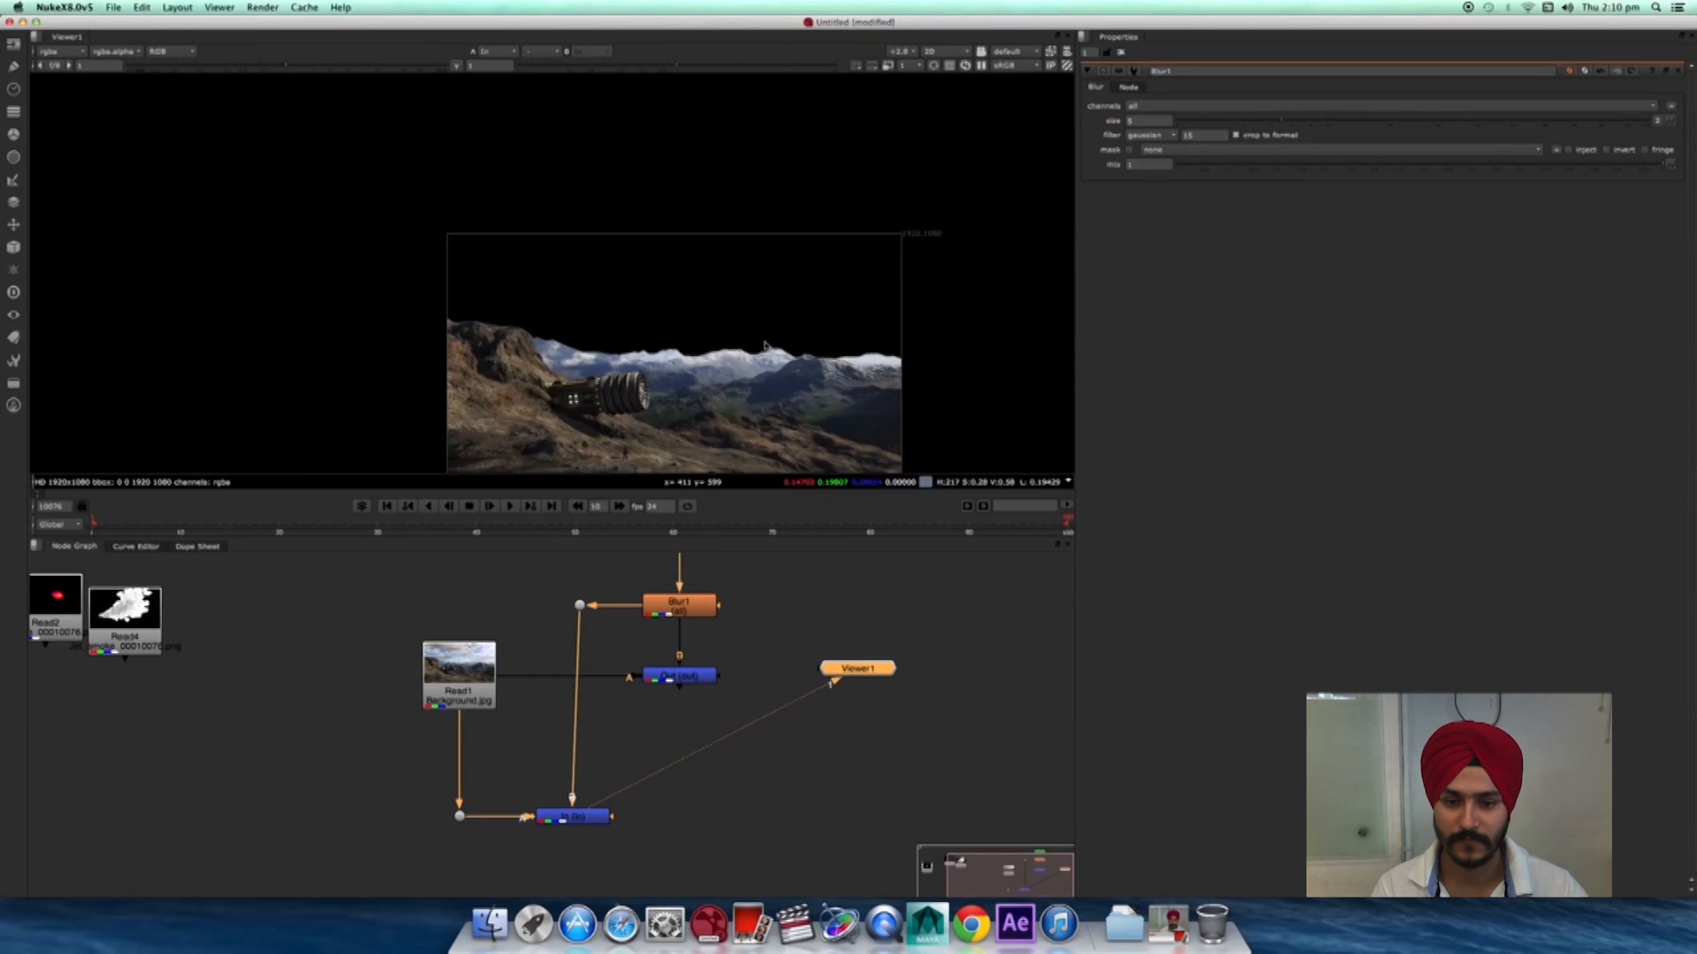
{"action": "middle_click_drag", "start_coordinate": [638, 345], "coordinate": [714, 310]}
{"action": "scroll", "coordinate": [714, 309], "scroll_direction": "up", "scroll_amount": 3}
{"action": "double_click", "coordinate": [596, 811]}
{"action": "key", "text": "1"}
{"action": "left_click", "coordinate": [680, 675]}
{"action": "key", "text": "1"}
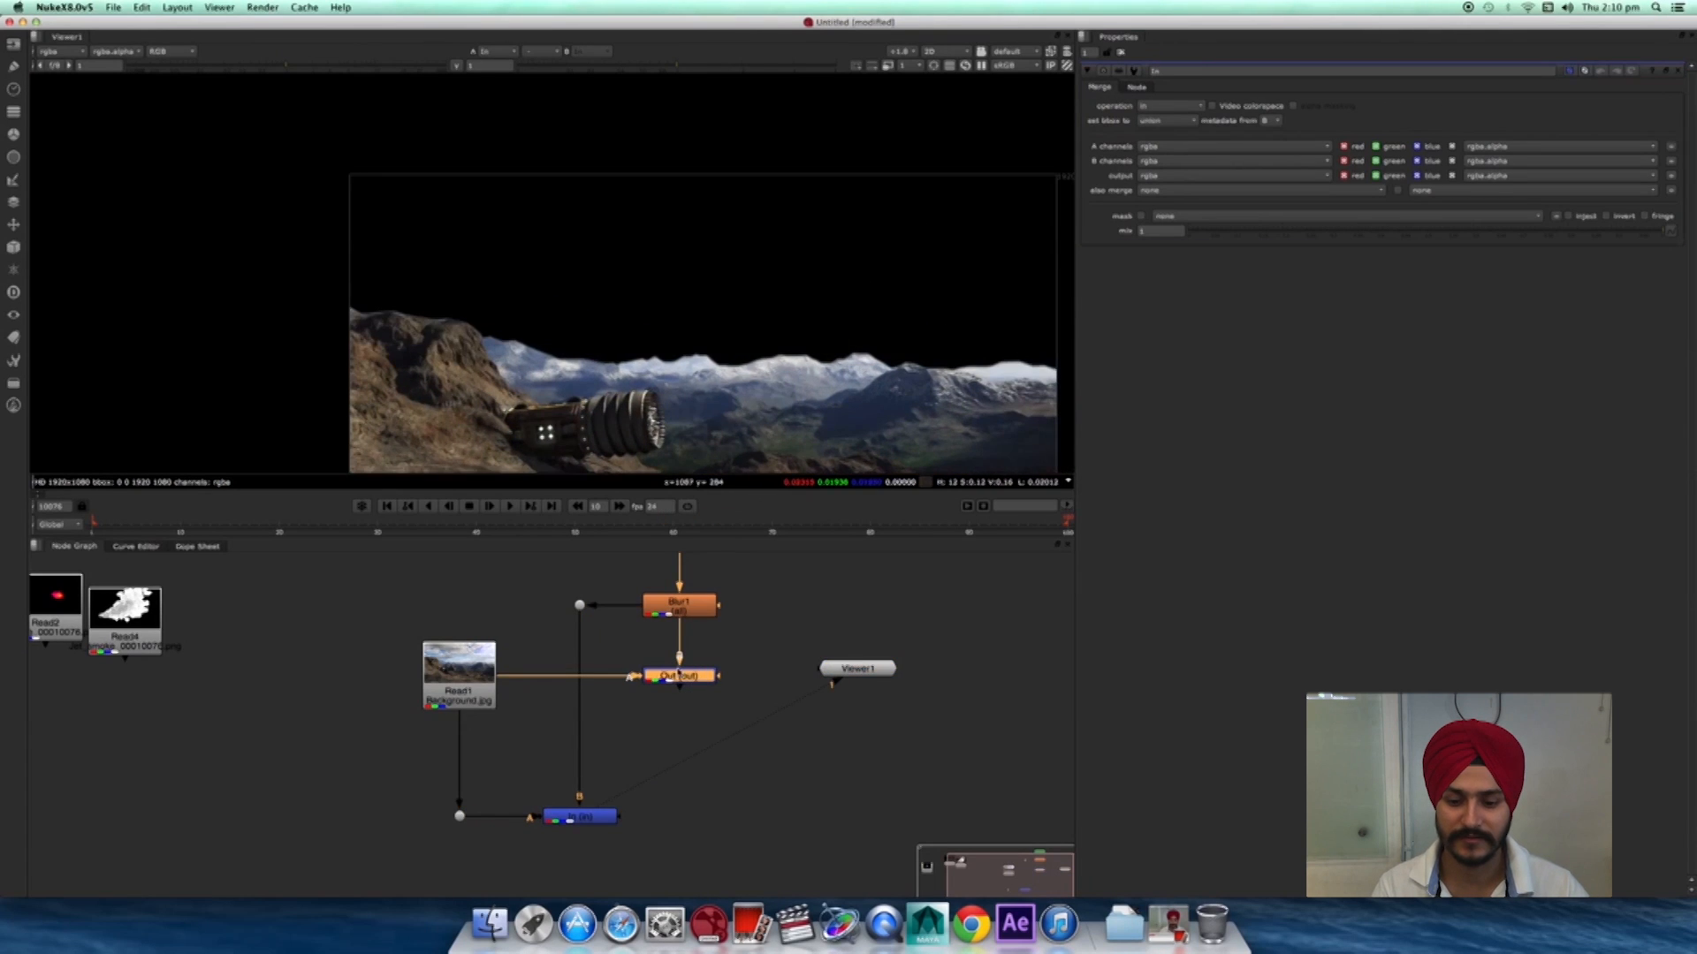
{"action": "key", "text": "1"}
- Add an over Merge node with In as input A and Out as input B, align it, and view the result
{"action": "scroll", "coordinate": [707, 756], "scroll_direction": "up", "scroll_amount": 3}
{"action": "left_click", "coordinate": [777, 757]}
{"action": "key", "text": "m"}
{"action": "left_click_drag", "start_coordinate": [774, 761], "coordinate": [606, 827]}
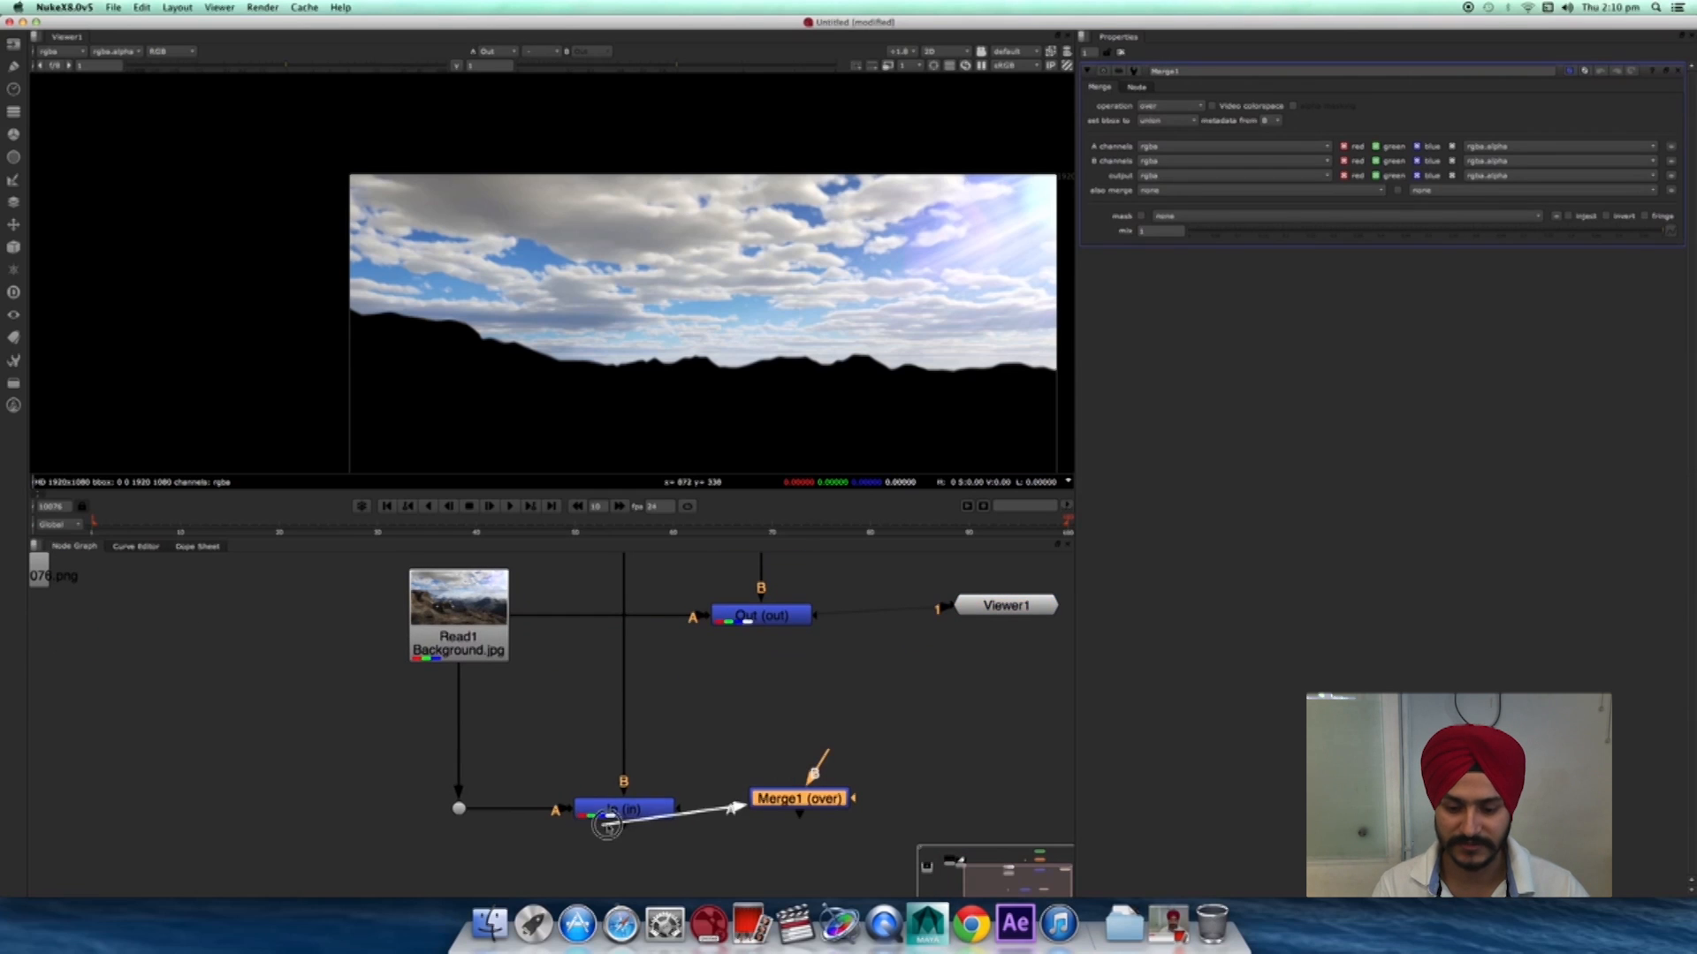
{"action": "left_click_drag", "start_coordinate": [848, 762], "coordinate": [766, 618]}
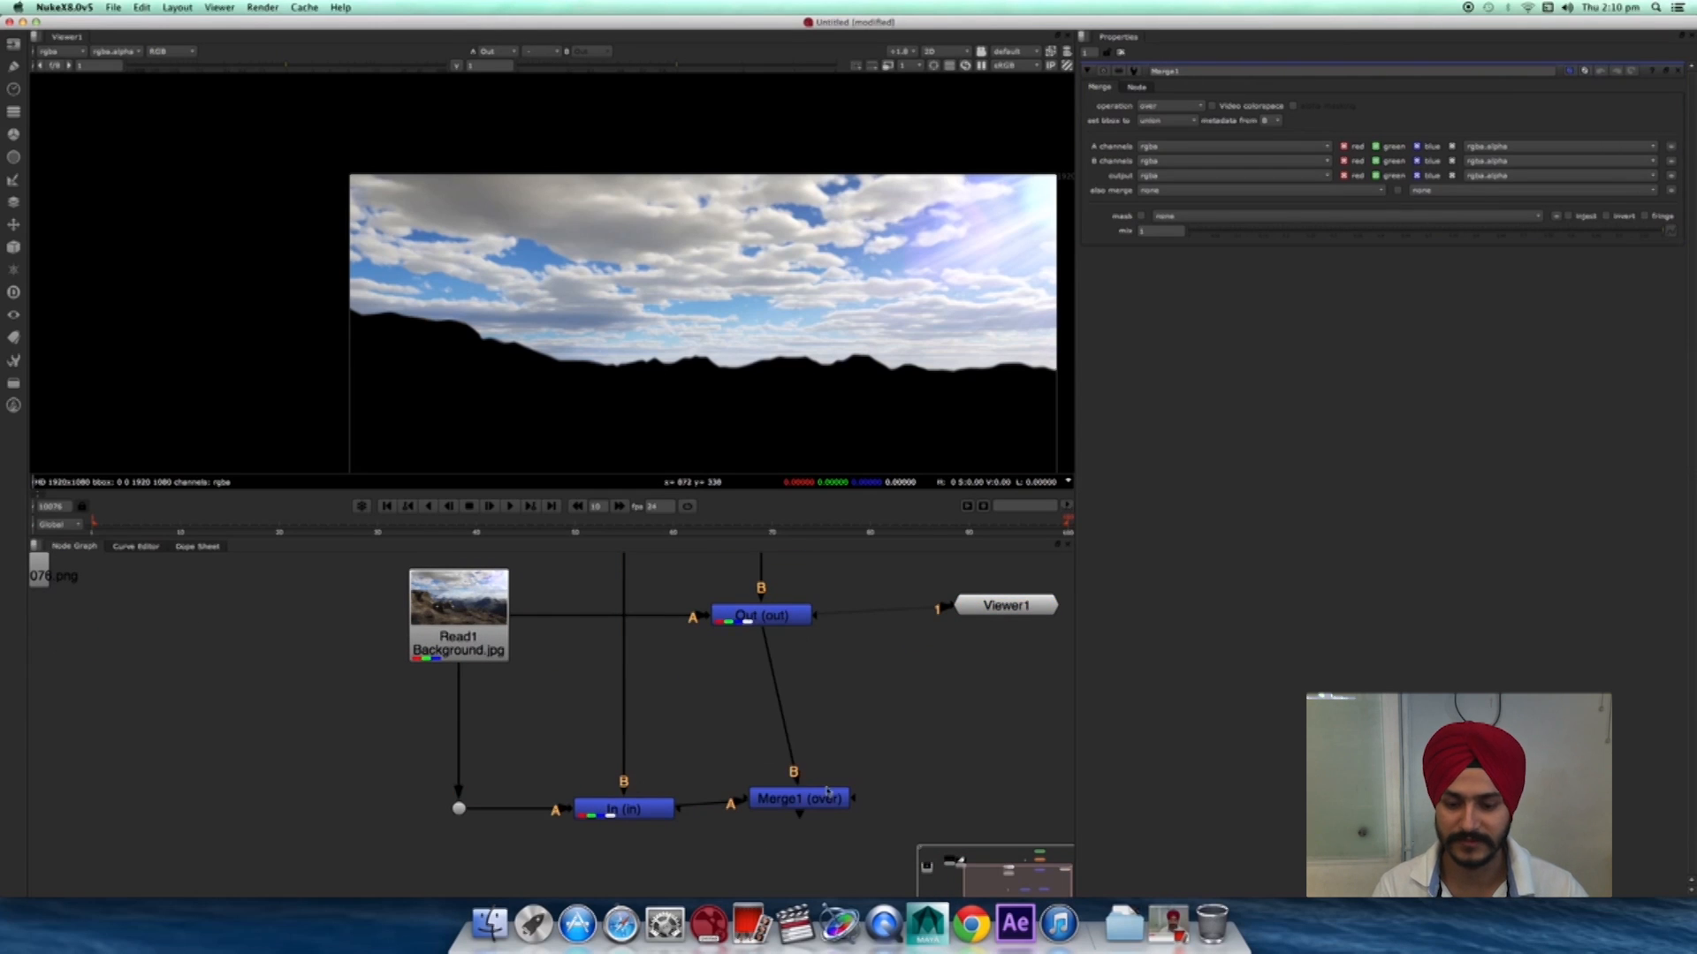
{"action": "left_click_drag", "start_coordinate": [800, 798], "coordinate": [752, 809]}
{"action": "key", "text": "1"}
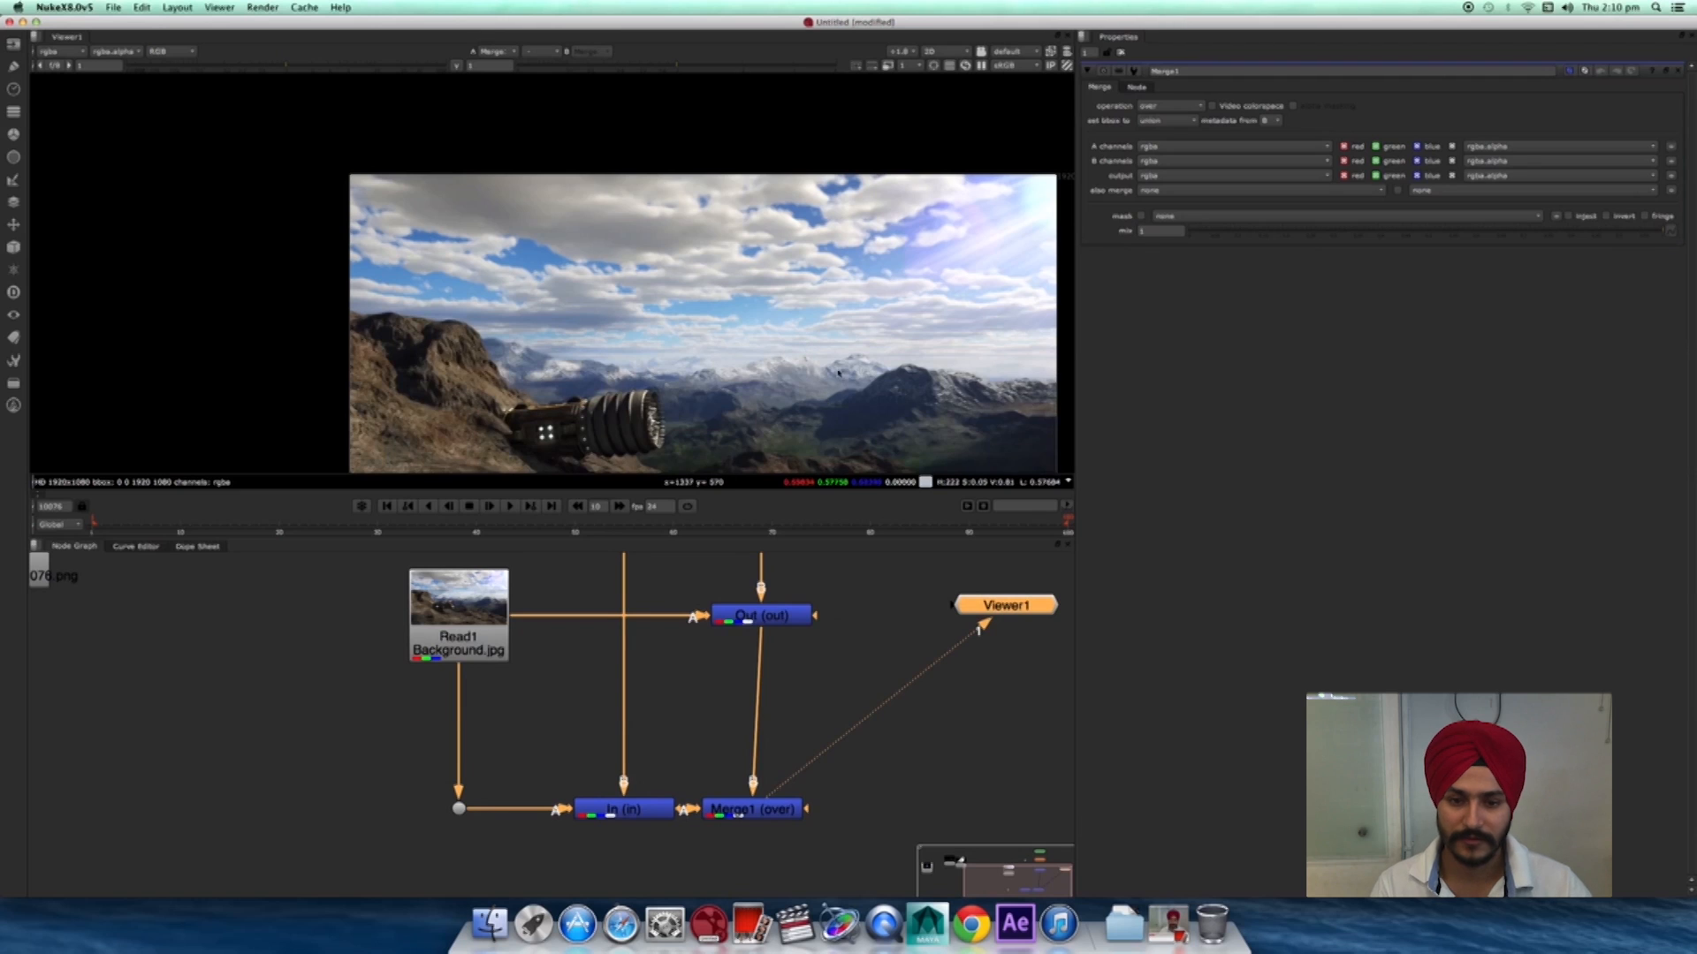
- Review the Out, In and Merge1 results in turn, nudging the nodes into alignment
{"action": "middle_click_drag", "start_coordinate": [742, 432], "coordinate": [772, 460]}
{"action": "mouse_move", "coordinate": [764, 810]}
{"action": "left_mouse_down"}
{"action": "mouse_move", "coordinate": [786, 811]}
{"action": "mouse_move", "coordinate": [772, 818]}
{"action": "left_mouse_up"}
{"action": "scroll", "coordinate": [870, 707], "scroll_direction": "down", "scroll_amount": 5}
{"action": "middle_click_drag", "start_coordinate": [829, 669], "coordinate": [813, 741]}
{"action": "left_click_drag", "start_coordinate": [794, 720], "coordinate": [794, 728]}
{"action": "key", "text": "1"}
{"action": "left_click", "coordinate": [705, 834]}
{"action": "key", "text": "1"}
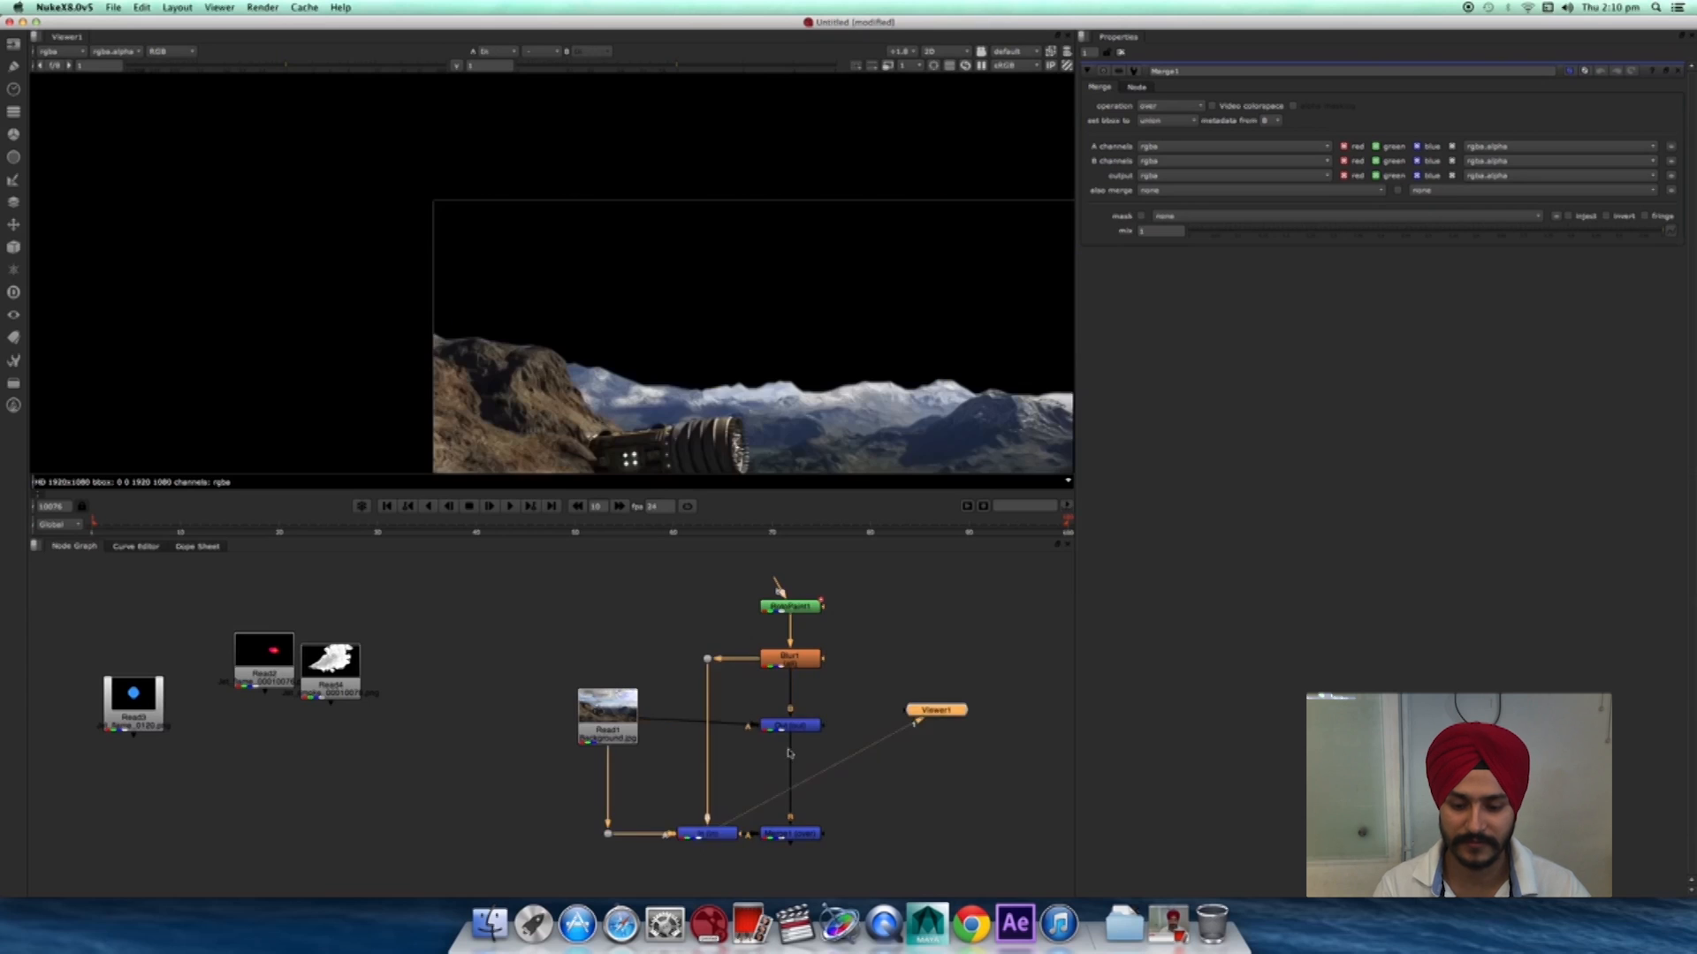
{"action": "middle_click_drag", "start_coordinate": [810, 737], "coordinate": [789, 725]}
{"action": "scroll", "coordinate": [789, 724], "scroll_direction": "up", "scroll_amount": 3}
{"action": "left_click_drag", "start_coordinate": [787, 715], "coordinate": [787, 699]}
{"action": "middle_click_drag", "start_coordinate": [780, 822], "coordinate": [788, 741]}
{"action": "left_click_drag", "start_coordinate": [786, 785], "coordinate": [787, 788]}
{"action": "key", "text": "1"}
{"action": "middle_click_drag", "start_coordinate": [781, 618], "coordinate": [776, 642]}
{"action": "left_click_drag", "start_coordinate": [776, 642], "coordinate": [772, 646]}
{"action": "left_click_drag", "start_coordinate": [777, 803], "coordinate": [784, 803]}
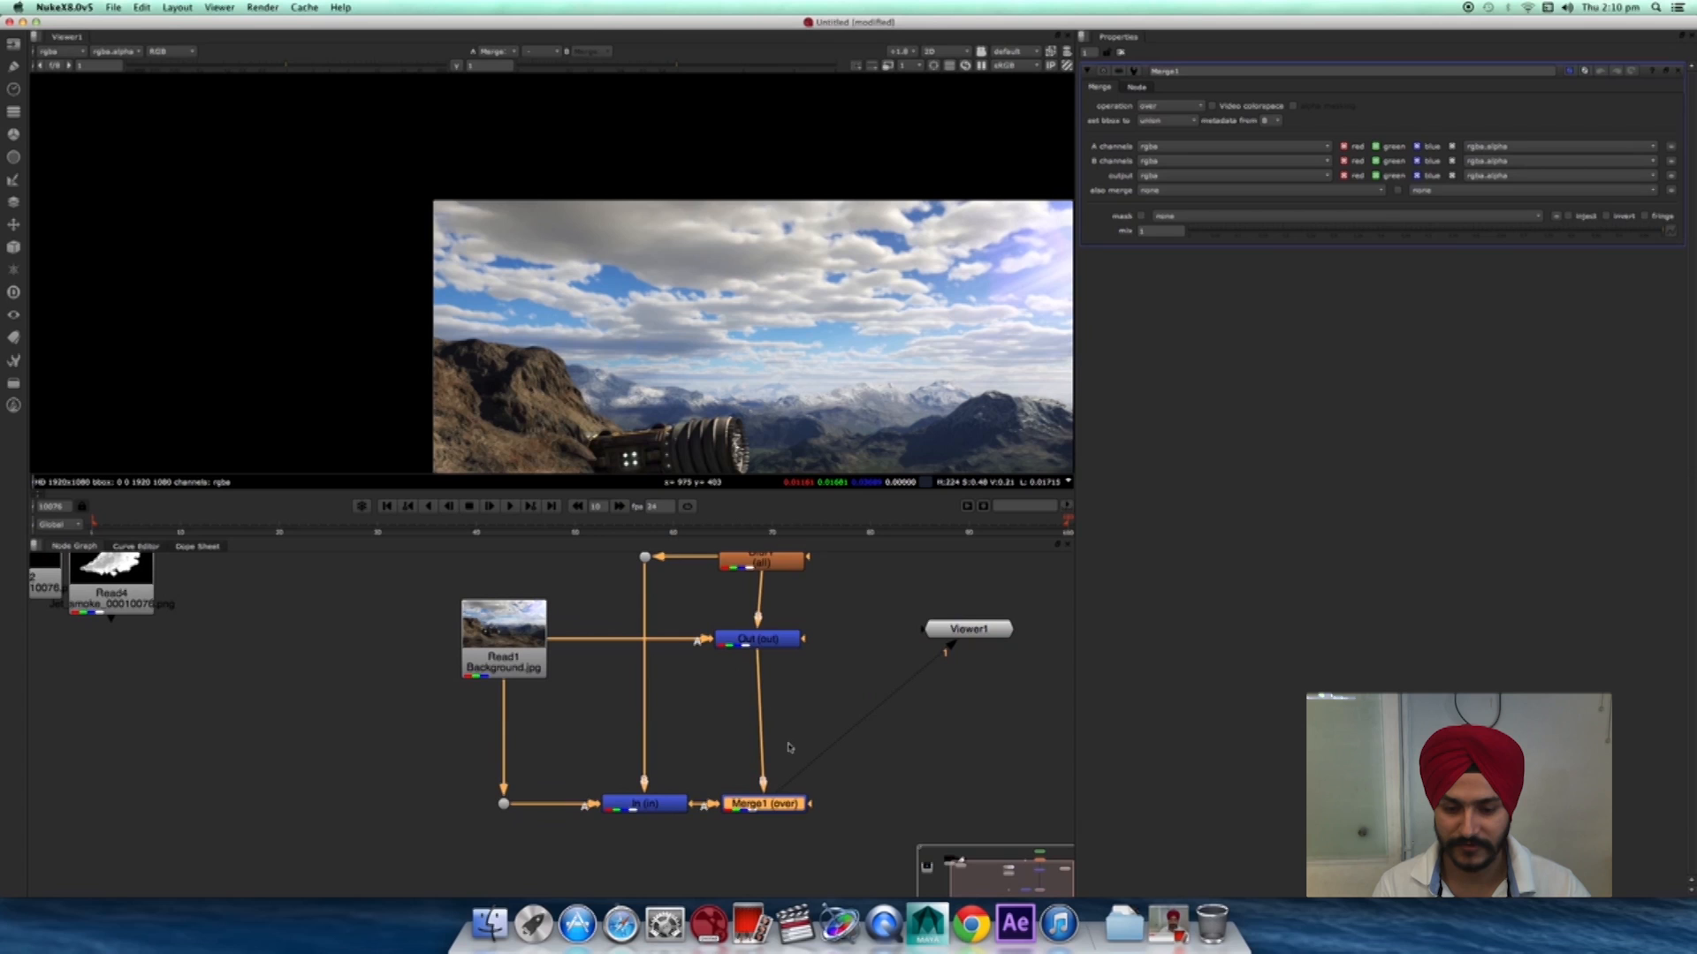
- Insert a Transform node on the connection between Out and Merge1
{"action": "left_click", "coordinate": [775, 648]}
{"action": "middle_click_drag", "start_coordinate": [796, 684], "coordinate": [867, 710]}
{"action": "scroll", "coordinate": [867, 709], "scroll_direction": "up", "scroll_amount": 4}
{"action": "left_click", "coordinate": [915, 690]}
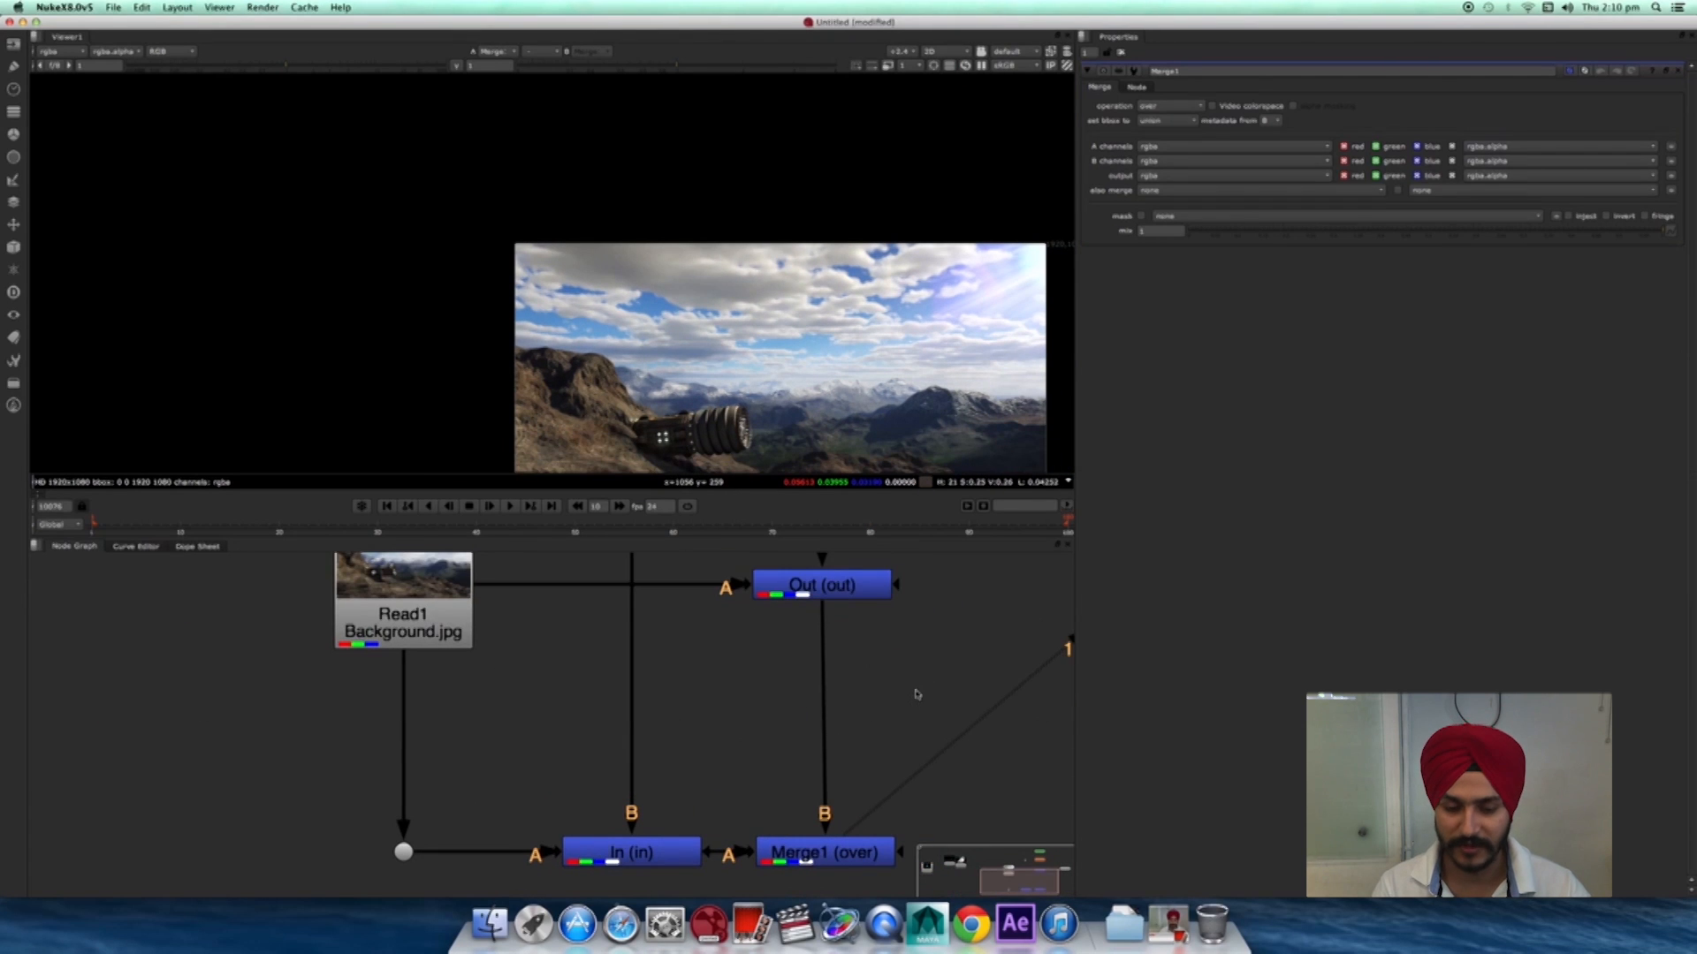
{"action": "key", "text": "t"}
{"action": "left_click_drag", "start_coordinate": [923, 694], "coordinate": [938, 672]}
{"action": "middle_click_drag", "start_coordinate": [991, 690], "coordinate": [805, 711]}
{"action": "left_click_drag", "start_coordinate": [800, 698], "coordinate": [675, 701]}
- Align Transform1 beneath the Out node and view its output
{"action": "left_click", "coordinate": [25, 228]}
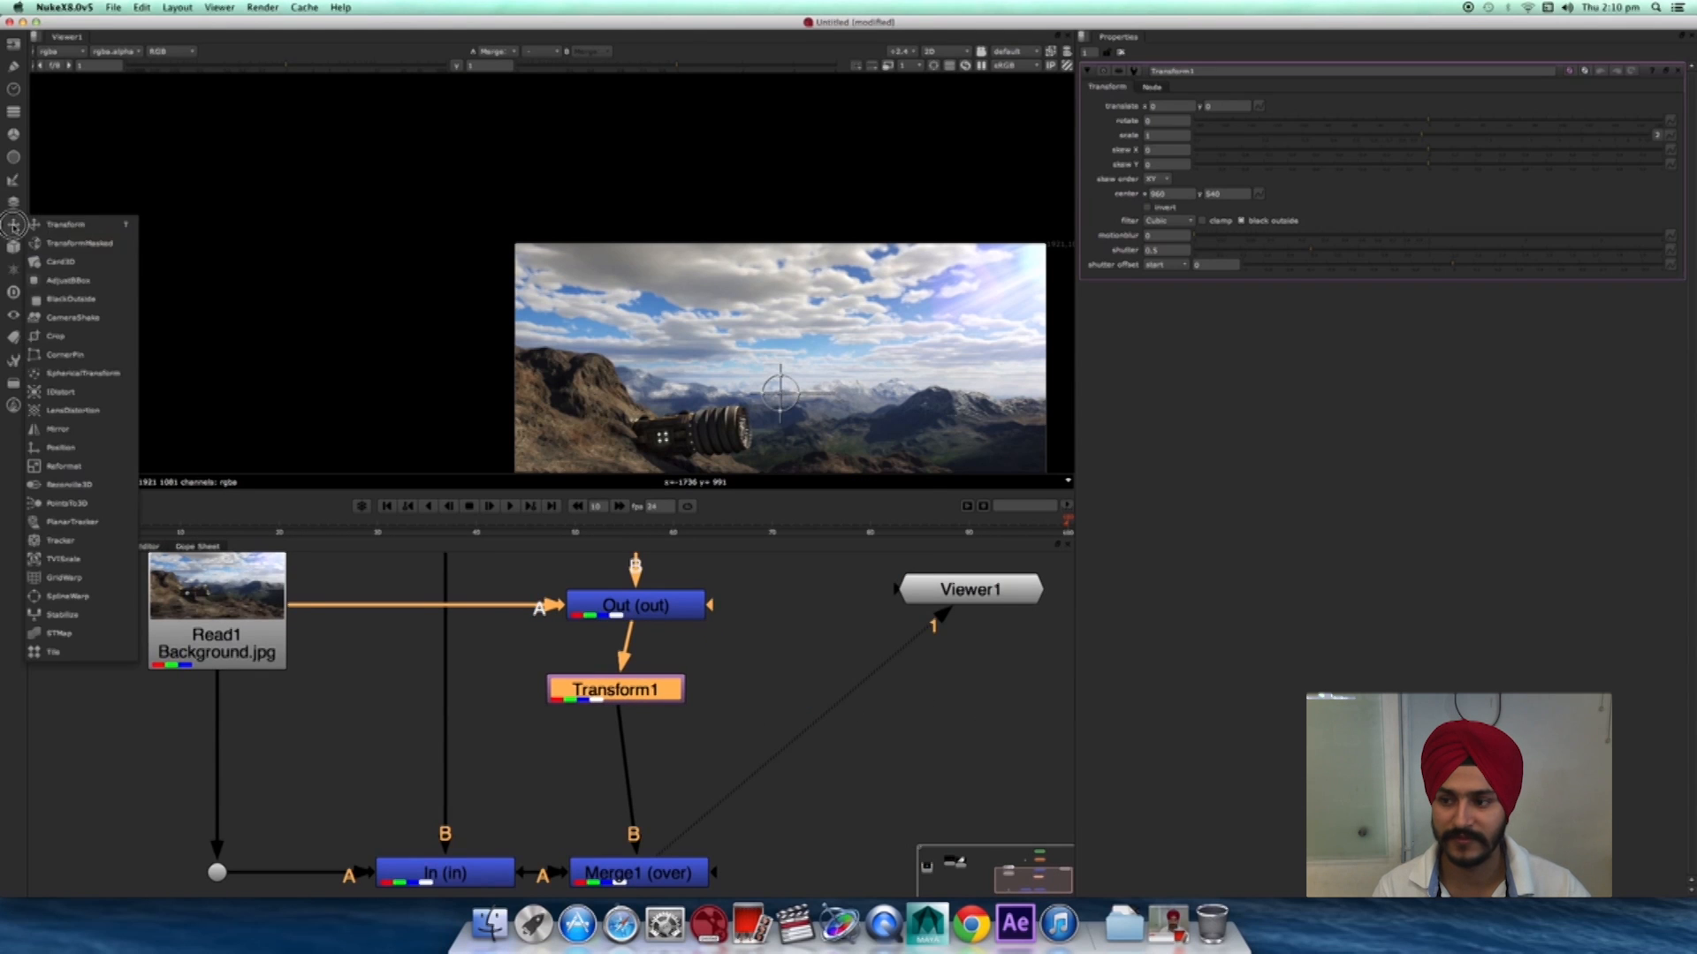
{"action": "left_click", "coordinate": [608, 699]}
{"action": "left_click_drag", "start_coordinate": [608, 699], "coordinate": [629, 733]}
{"action": "key", "text": "1"}
{"action": "scroll", "coordinate": [845, 390], "scroll_direction": "up", "scroll_amount": 4}
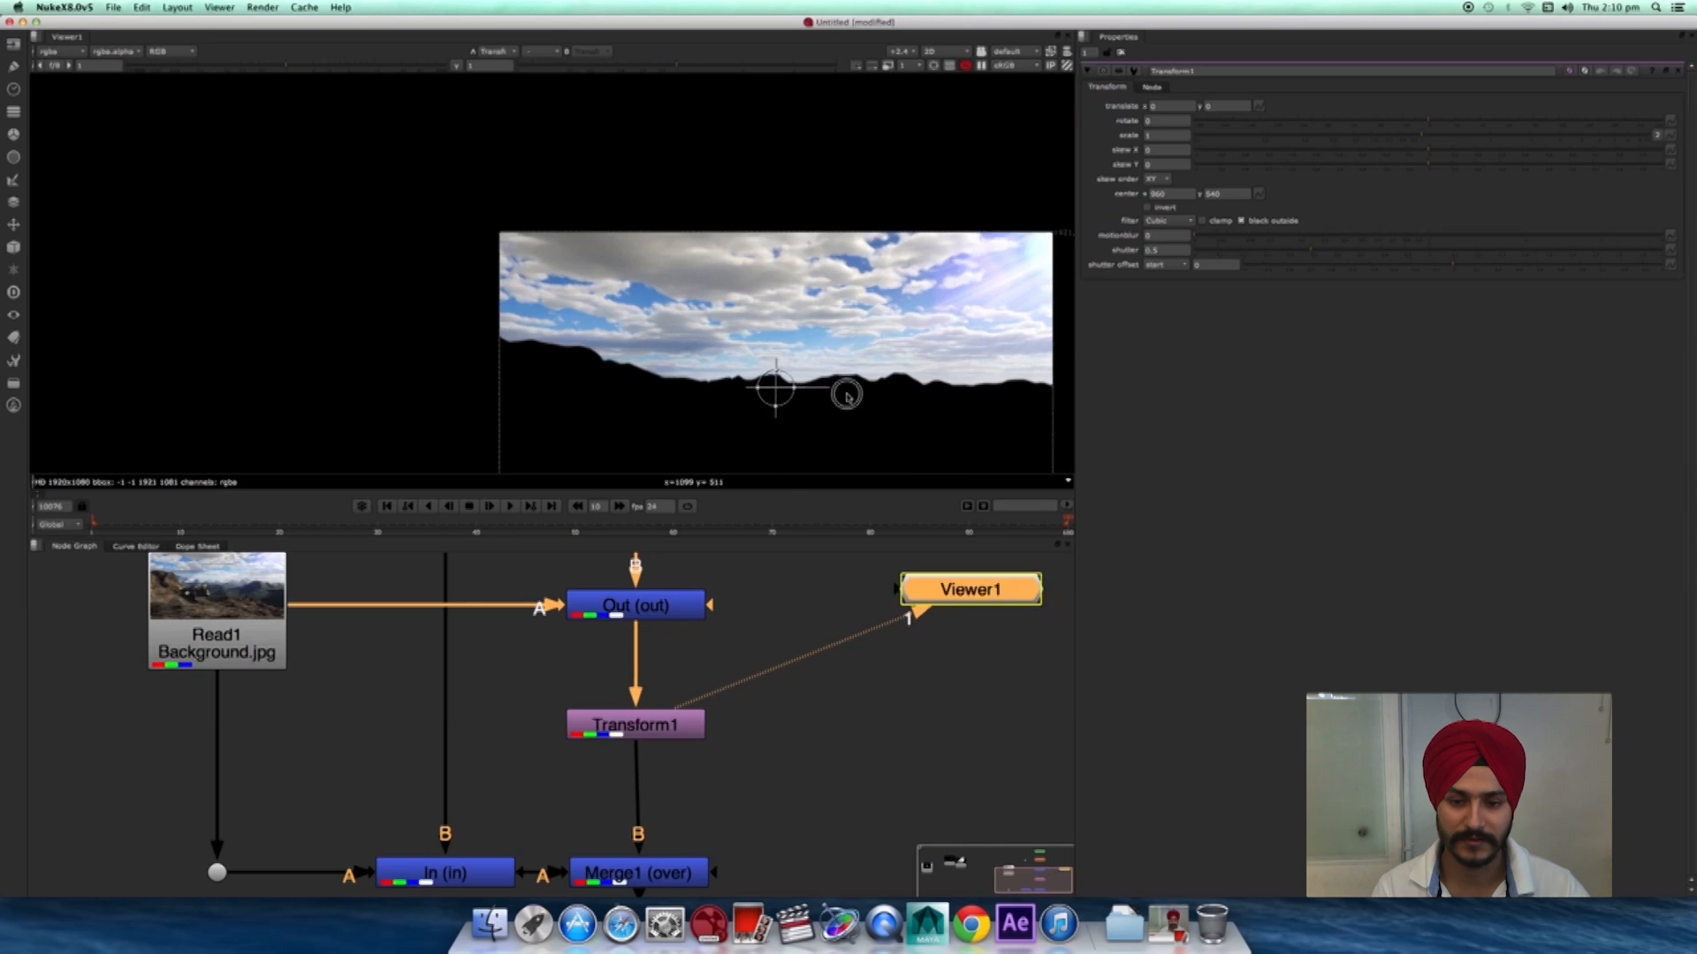
- Move Transform1's centre point to about x 1021, y 560, on the dip in the skyline
{"action": "left_click_drag", "start_coordinate": [739, 395], "coordinate": [741, 393]}
{"action": "key", "text": "ctrl+z"}
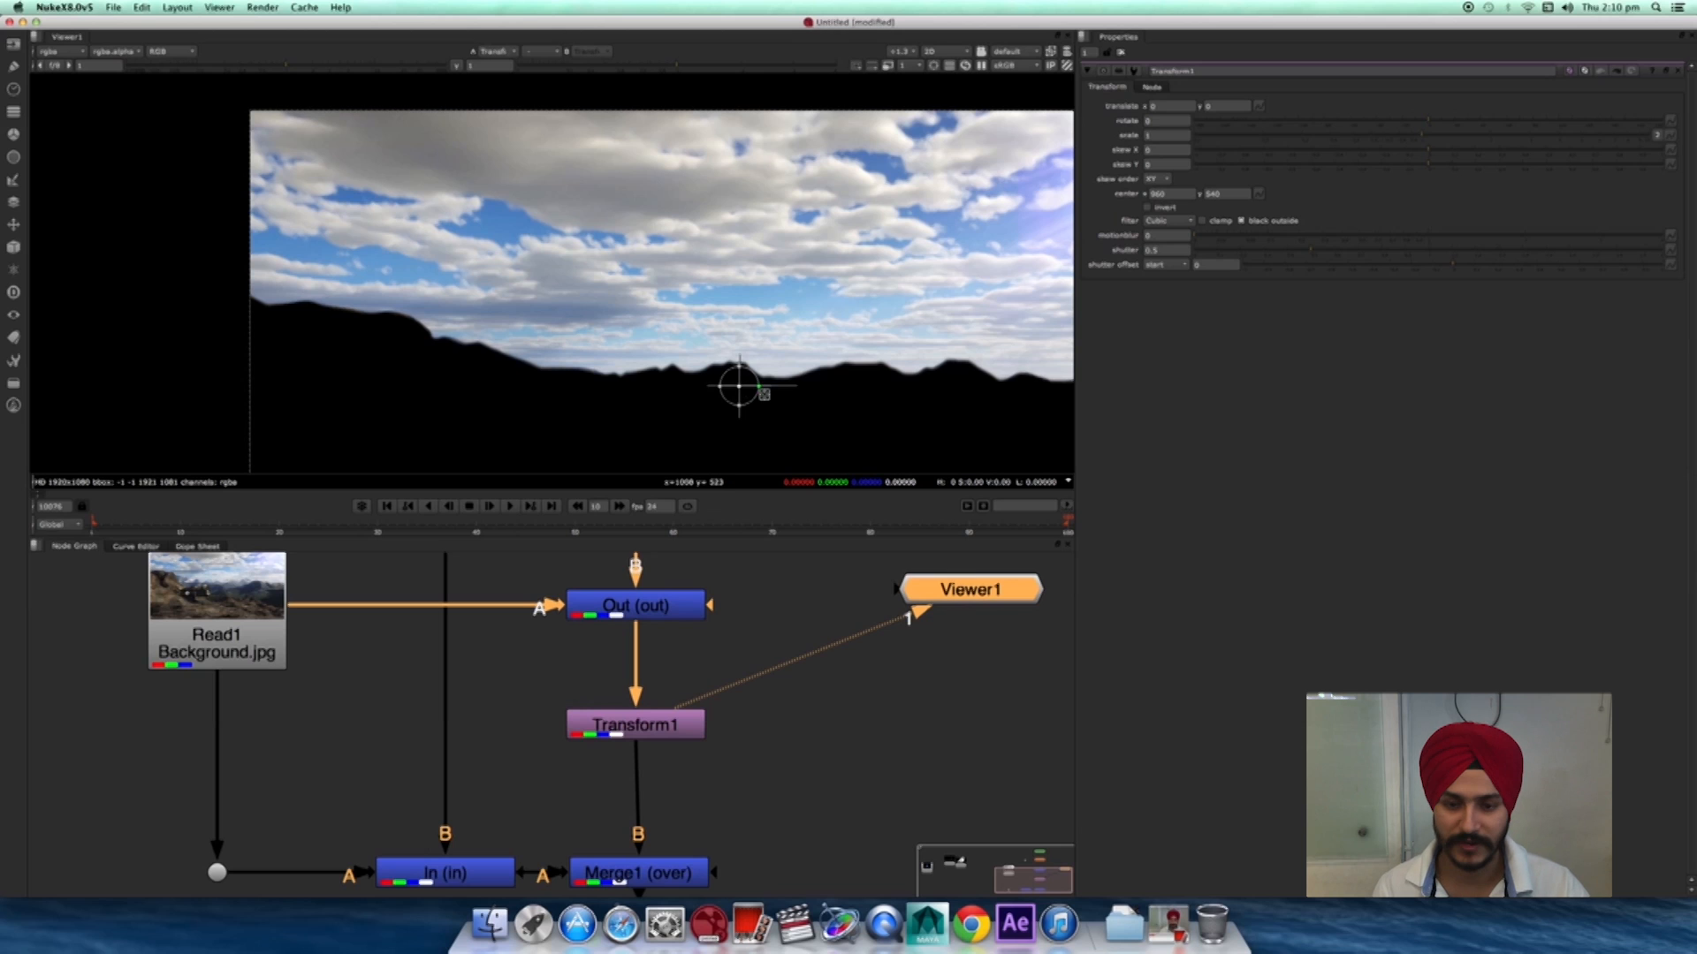
{"action": "left_click_drag", "start_coordinate": [737, 387], "coordinate": [769, 376], "text": "ctrl"}
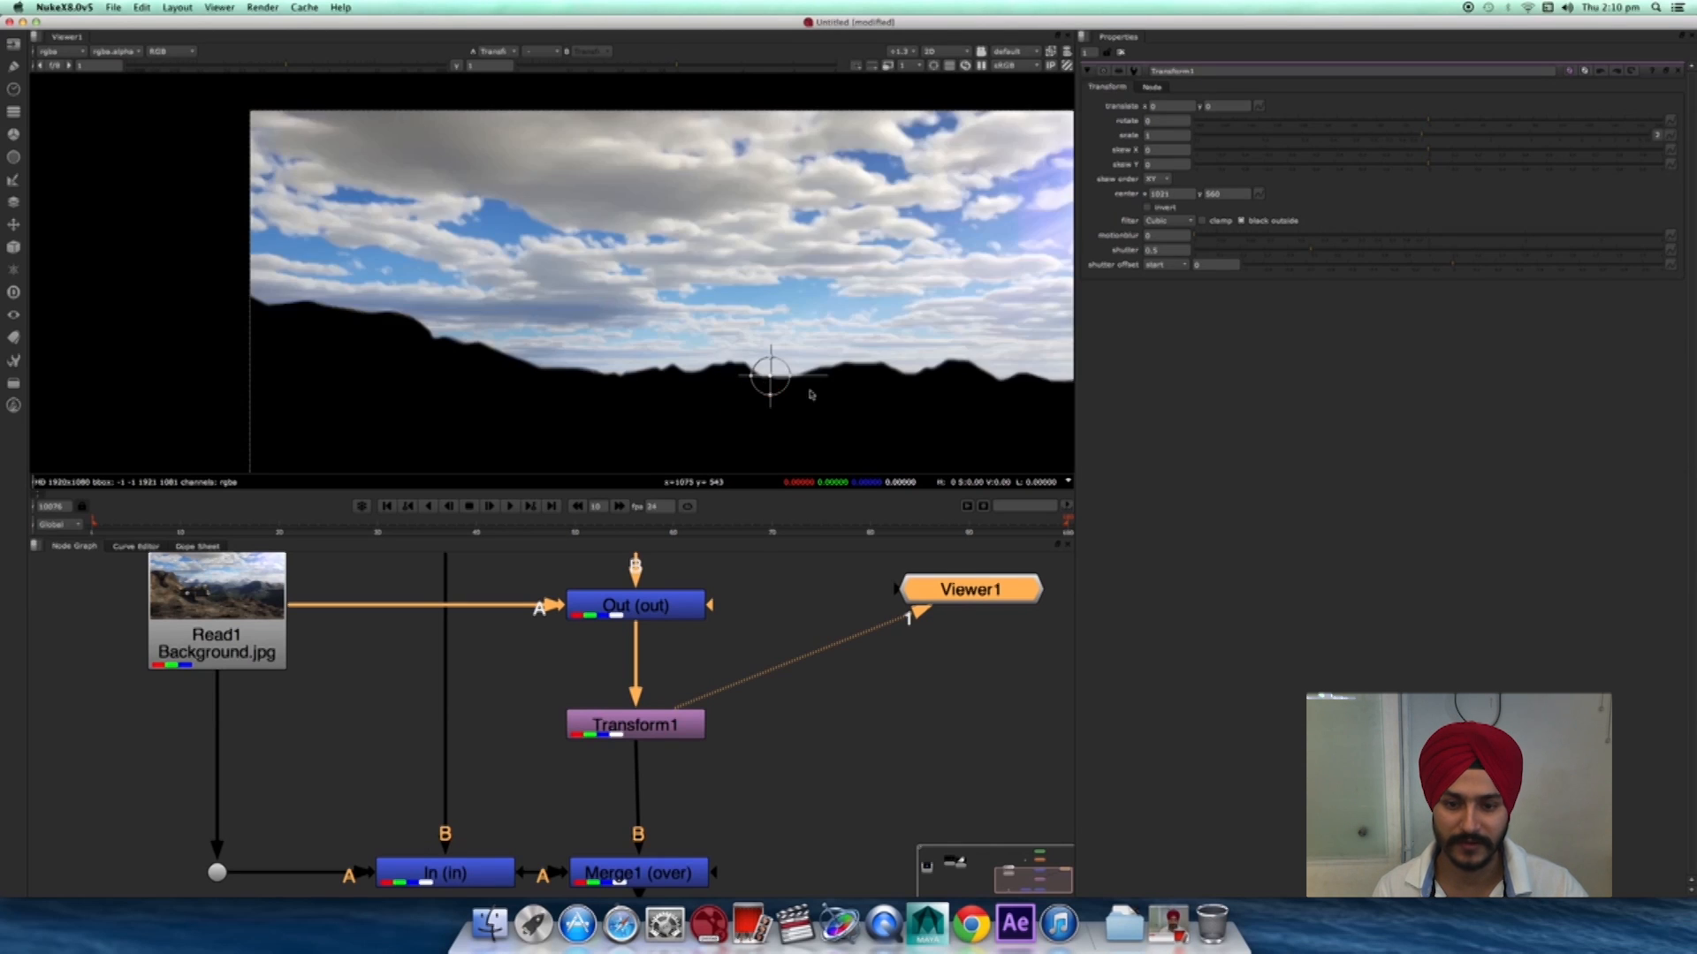
{"action": "scroll", "coordinate": [769, 414], "scroll_direction": "down", "scroll_amount": 2}
{"action": "mouse_move", "coordinate": [778, 393]}
{"action": "middle_mouse_down"}
{"action": "mouse_move", "coordinate": [751, 396]}
{"action": "mouse_move", "coordinate": [751, 380]}
{"action": "middle_mouse_up"}
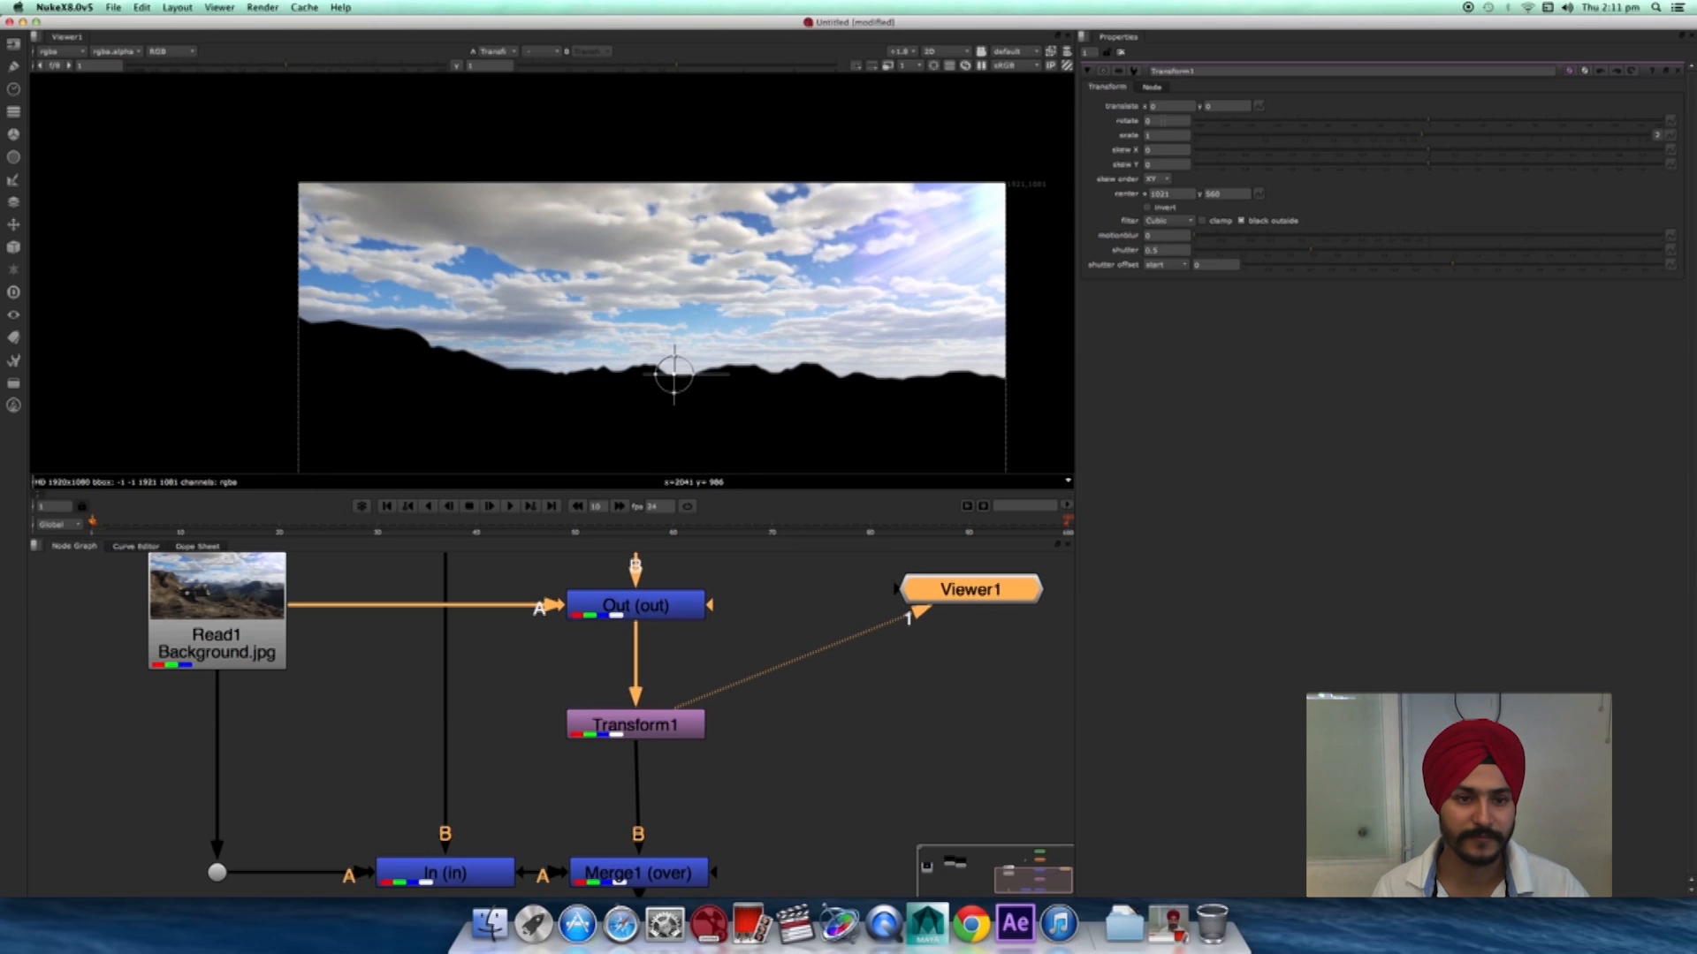
- Animate Transform1's skew X with keyframes from 0 at frame 1 to 0.25 at frame 100
{"action": "right_click", "coordinate": [1162, 151]}
{"action": "left_click", "coordinate": [1184, 155]}
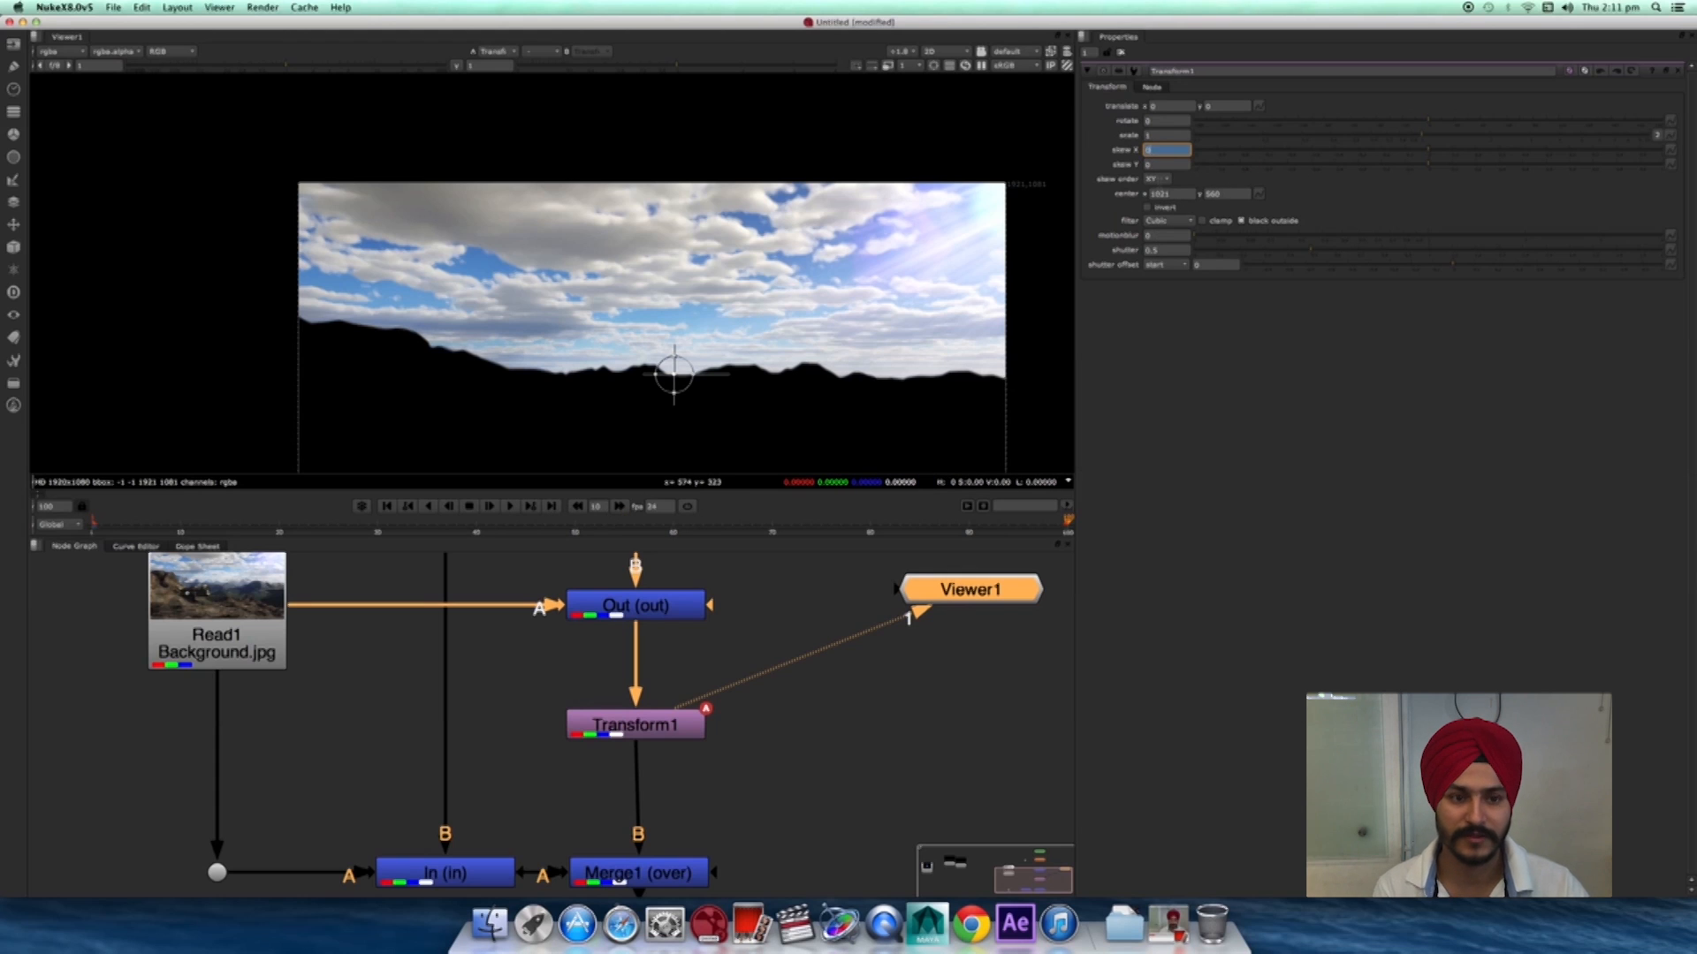
{"action": "key", "text": "Up"}
{"action": "key", "text": "Up"}
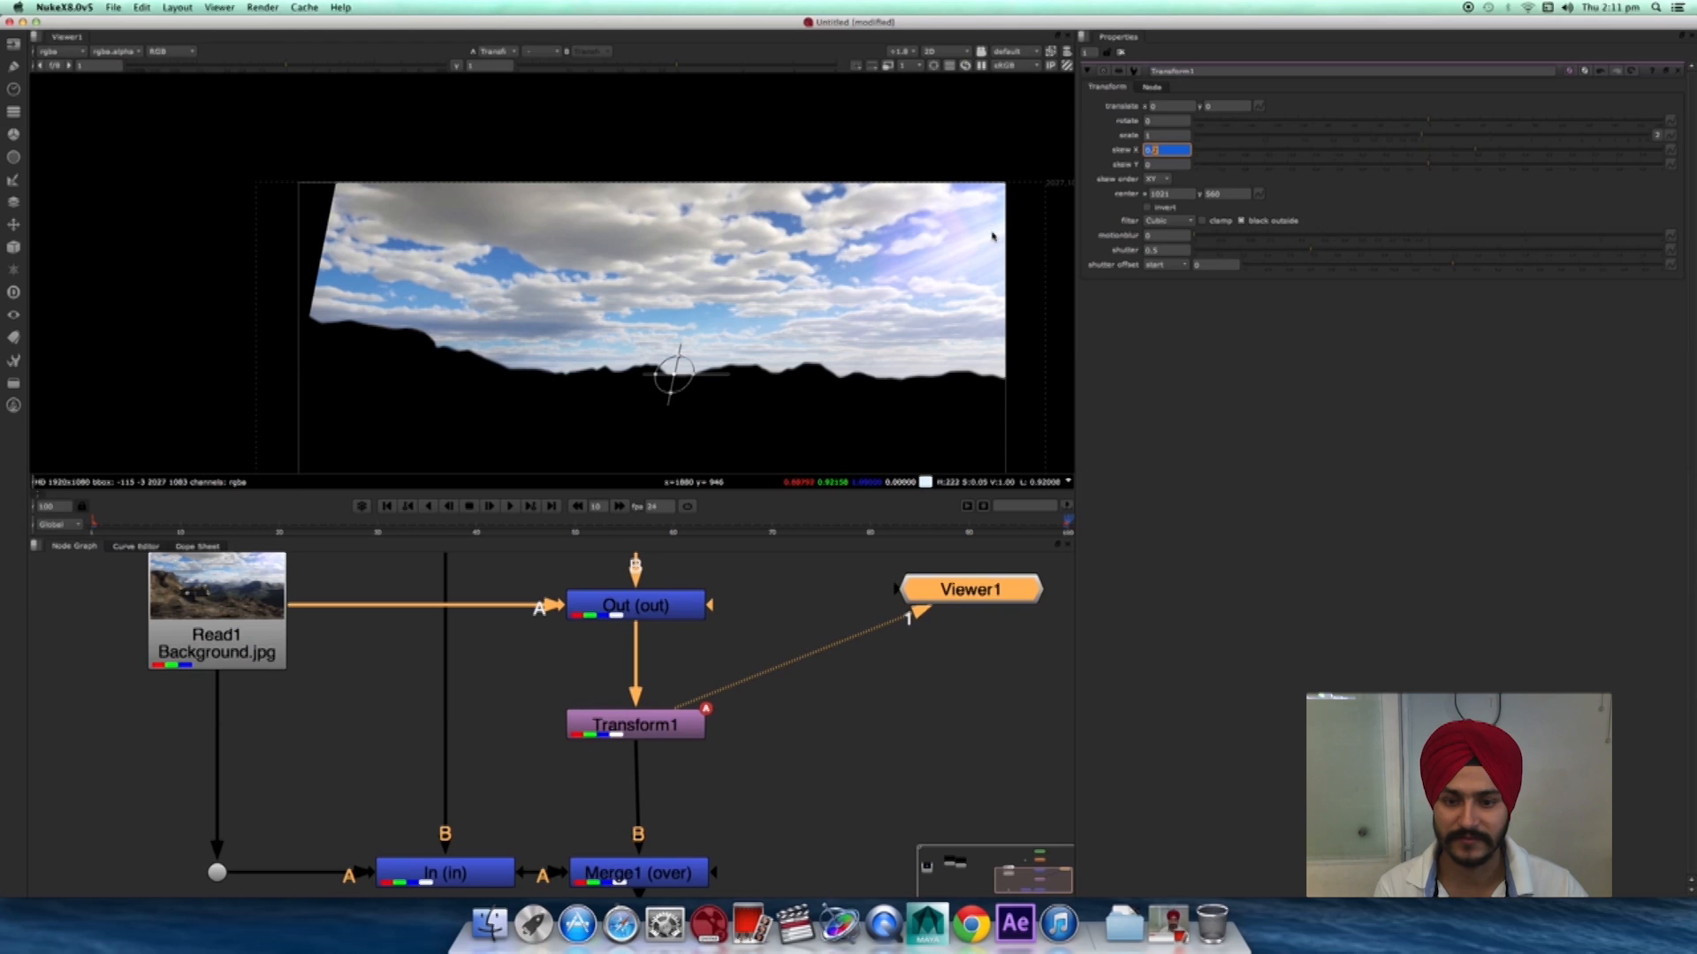
{"action": "key", "text": "Up"}
{"action": "key", "text": "Up"}
{"action": "key", "text": "Up"}
{"action": "key", "text": "Up"}
{"action": "key", "text": "Up"}
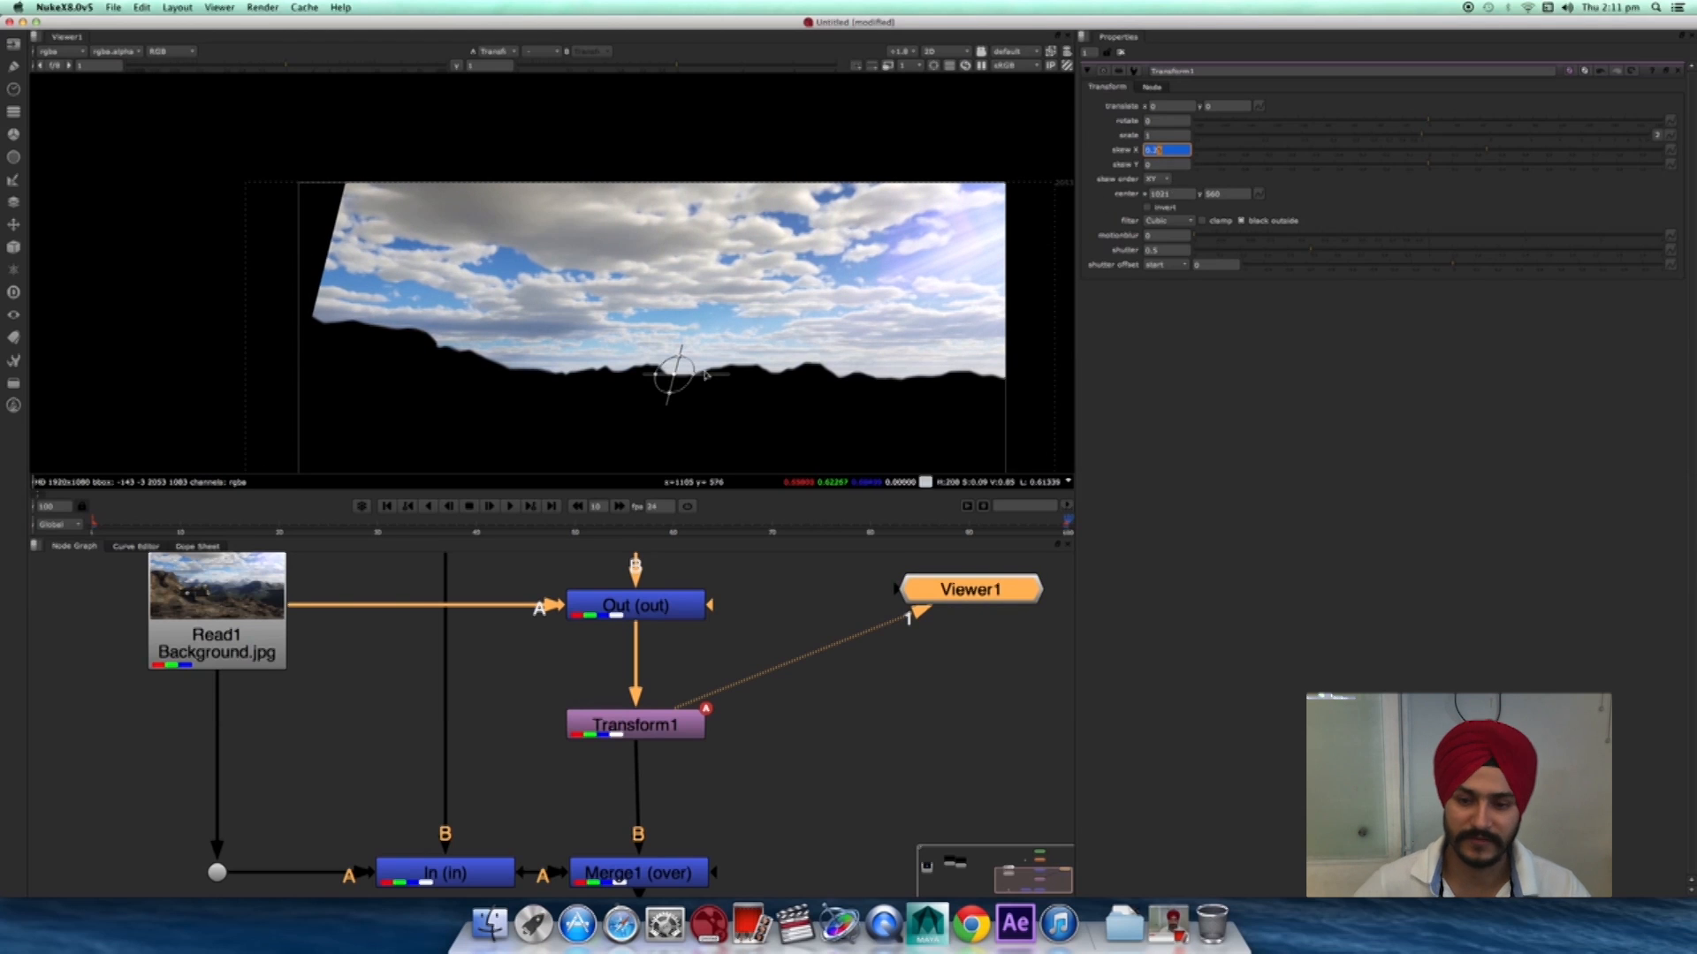
- Scale Transform1 to 1.2 and shift its x translation to about -11
{"action": "left_click", "coordinate": [658, 723]}
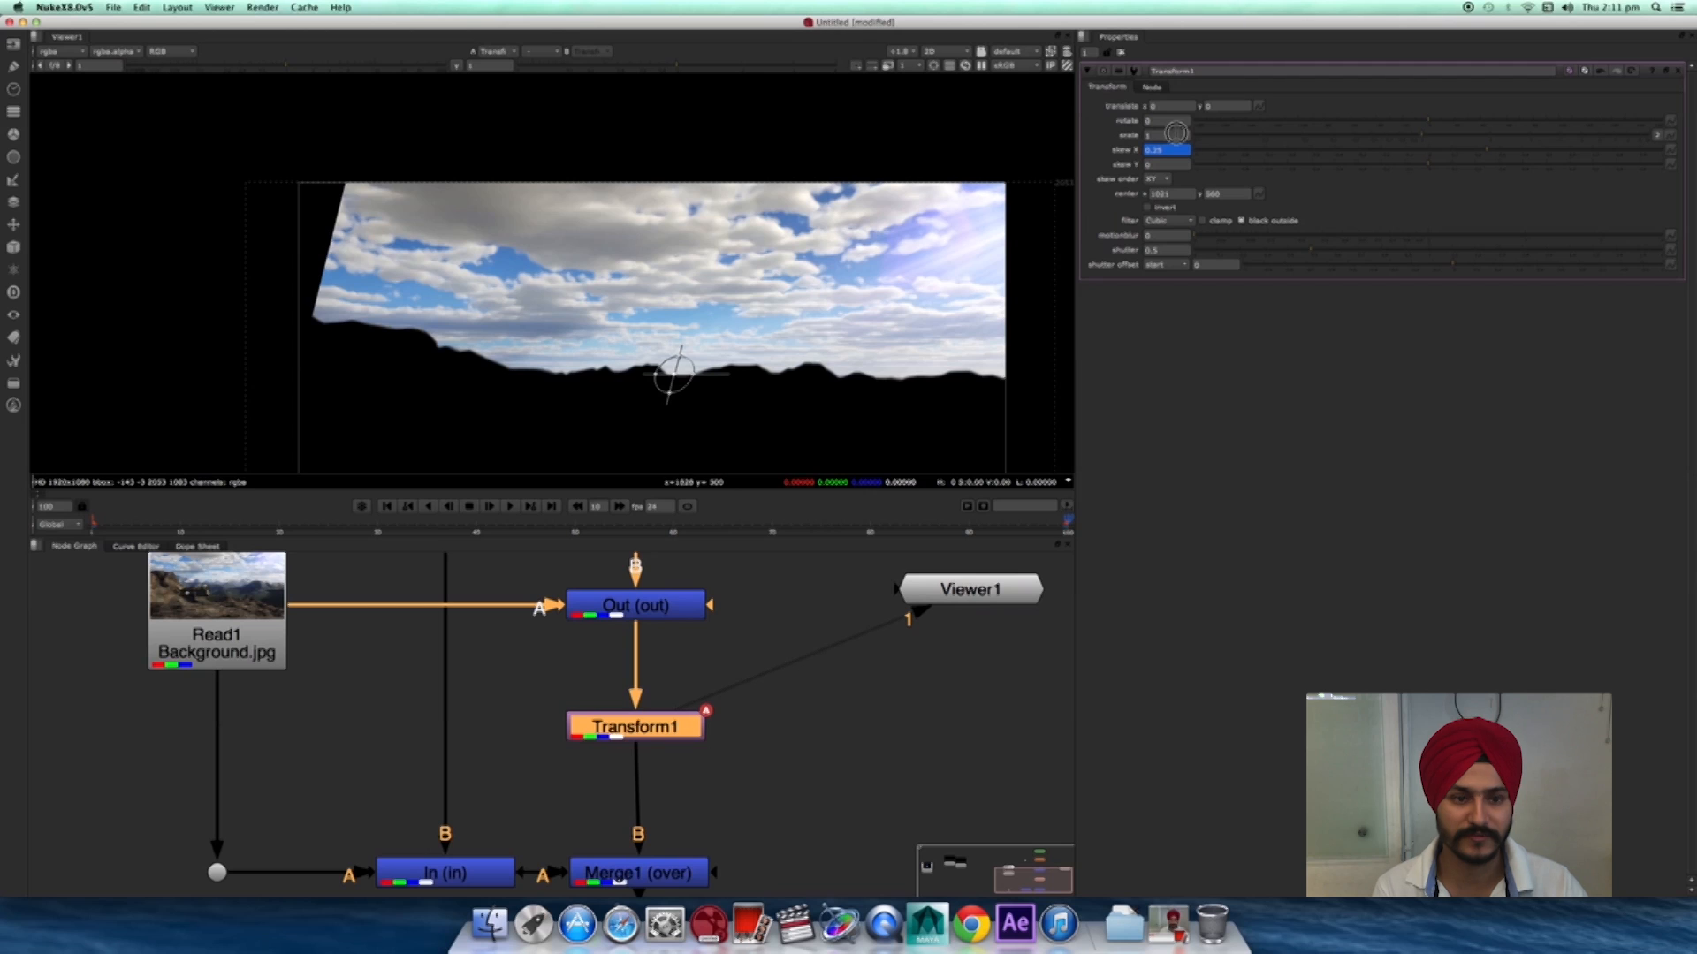
{"action": "key", "text": "Up"}
{"action": "key", "text": "Up"}
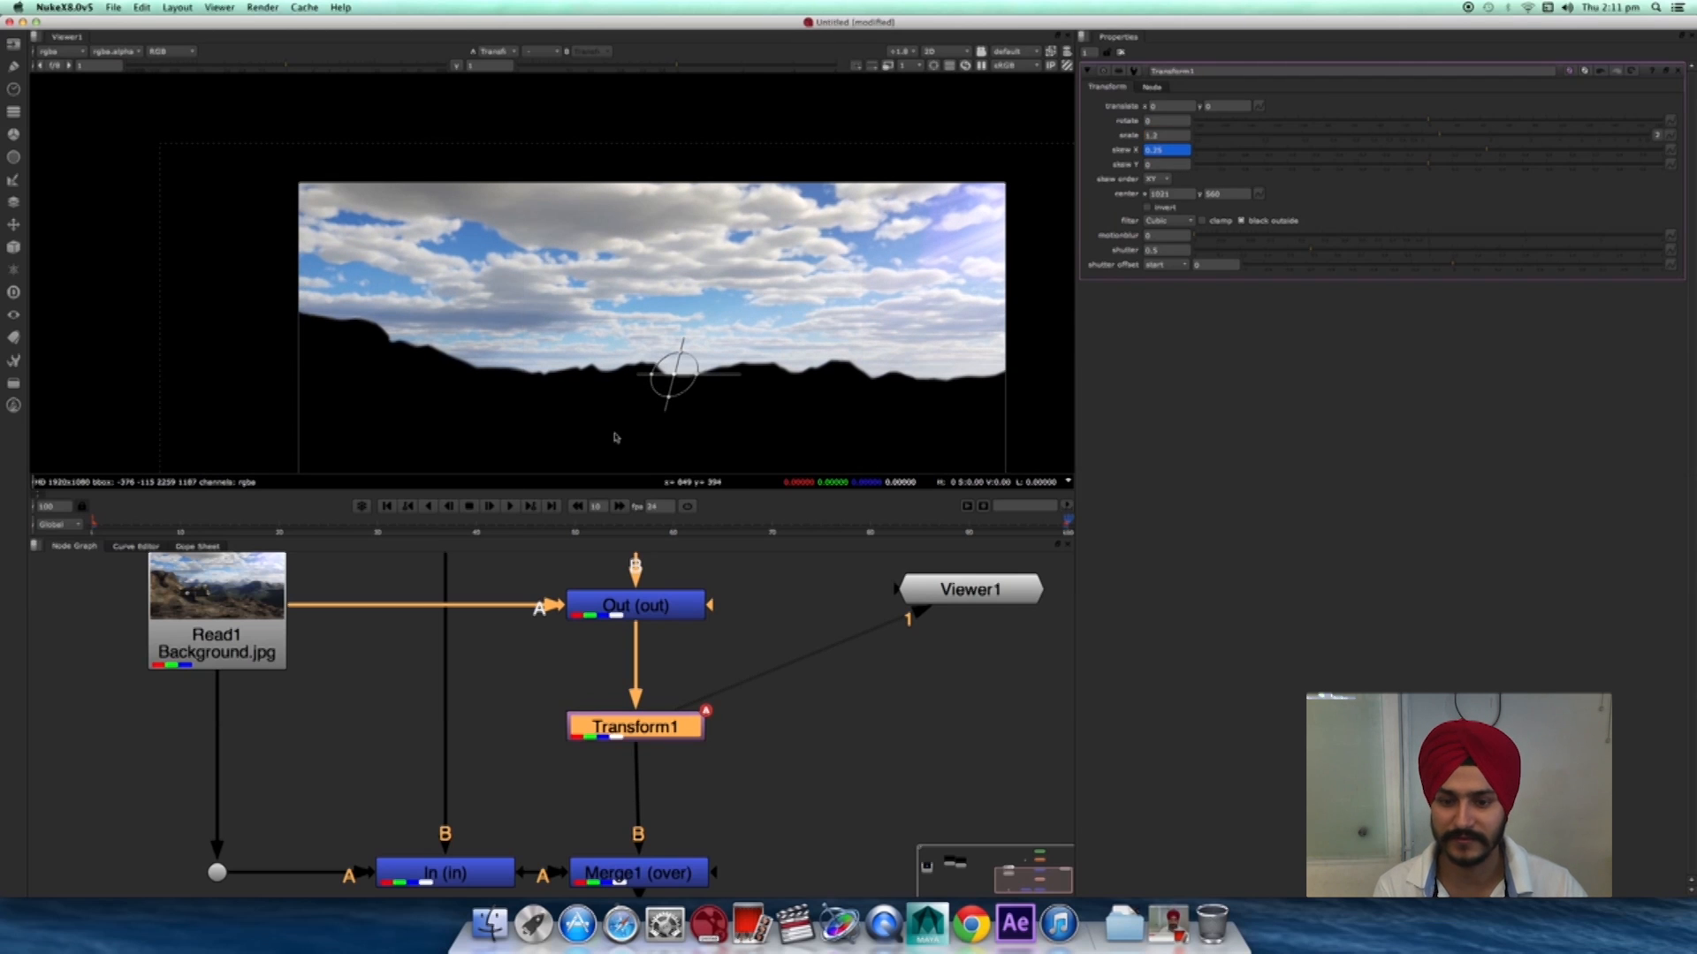
{"action": "left_click_drag", "start_coordinate": [673, 373], "coordinate": [669, 374]}
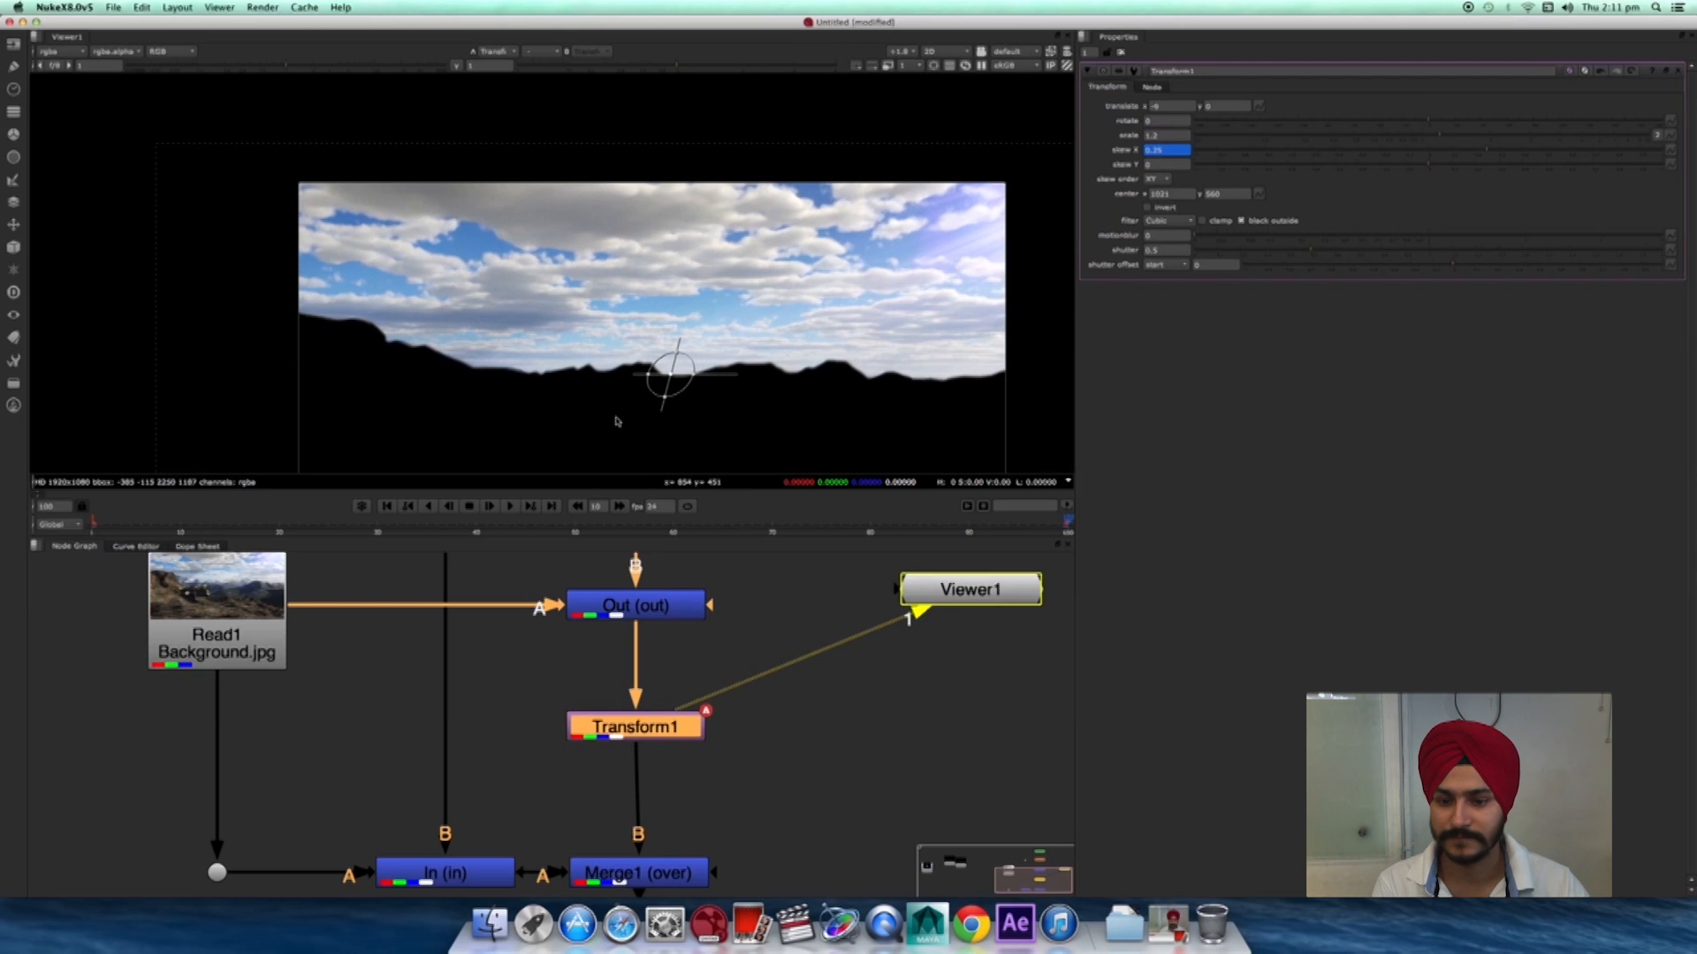
{"action": "left_click", "coordinate": [640, 760]}
{"action": "left_click_drag", "start_coordinate": [655, 727], "coordinate": [651, 728]}
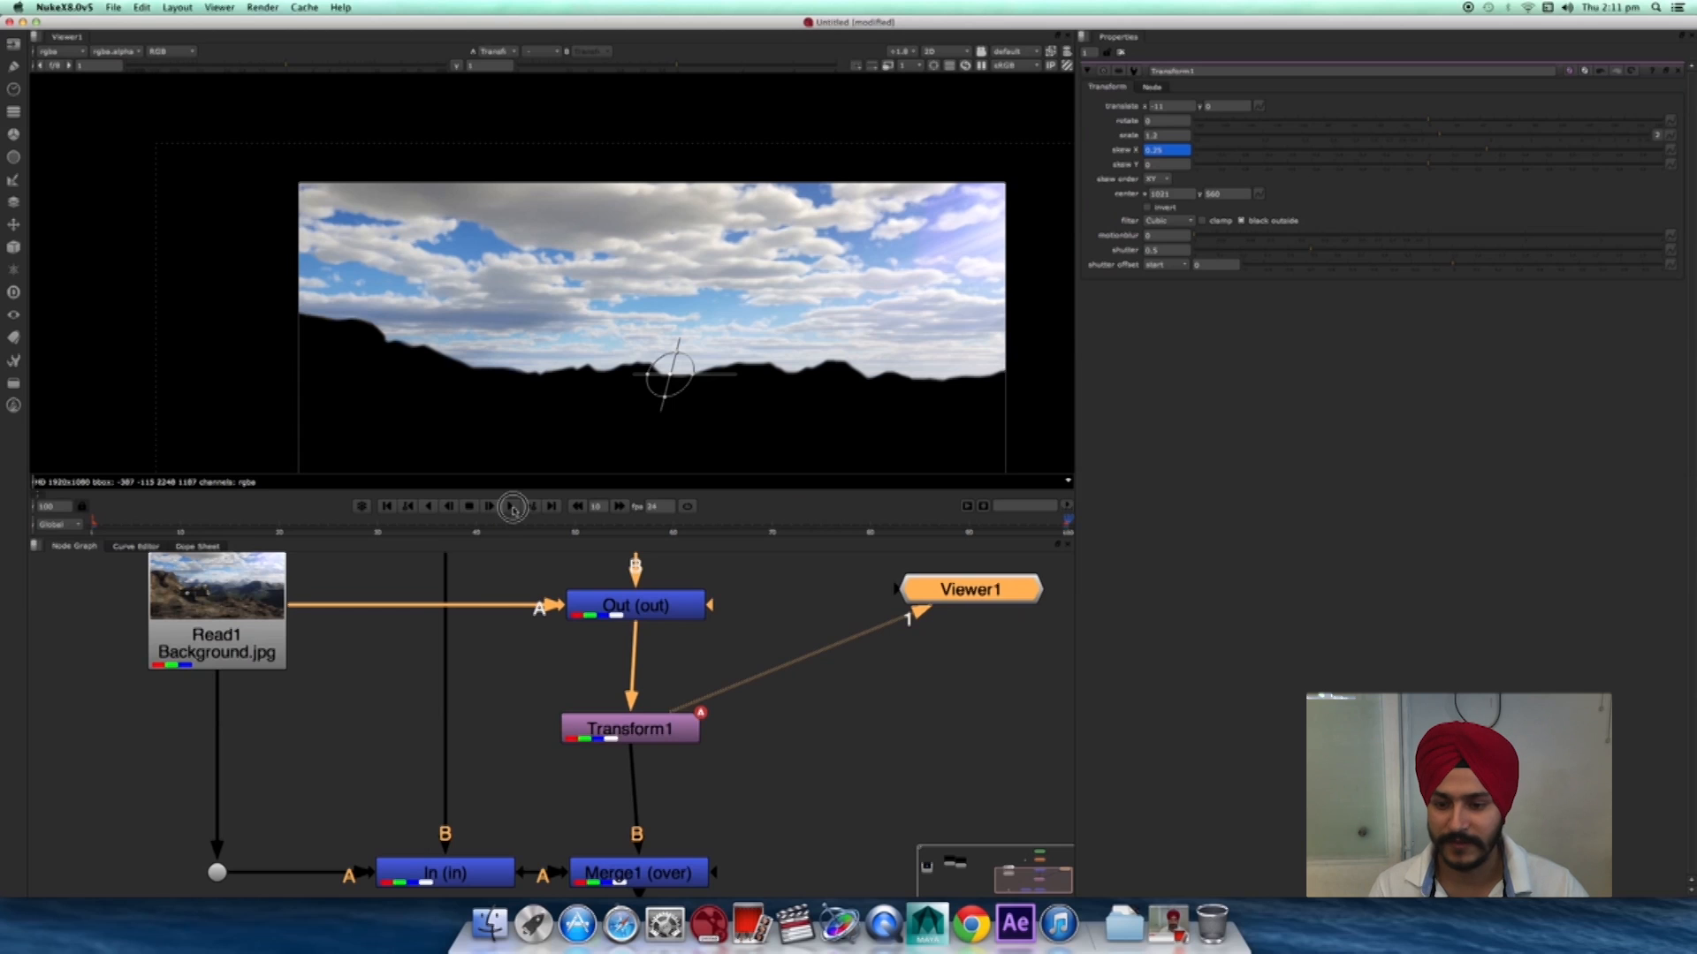
- Play back the skew animation and nudge Transform1 into place between Out and Merge1
{"action": "left_click", "coordinate": [512, 506]}
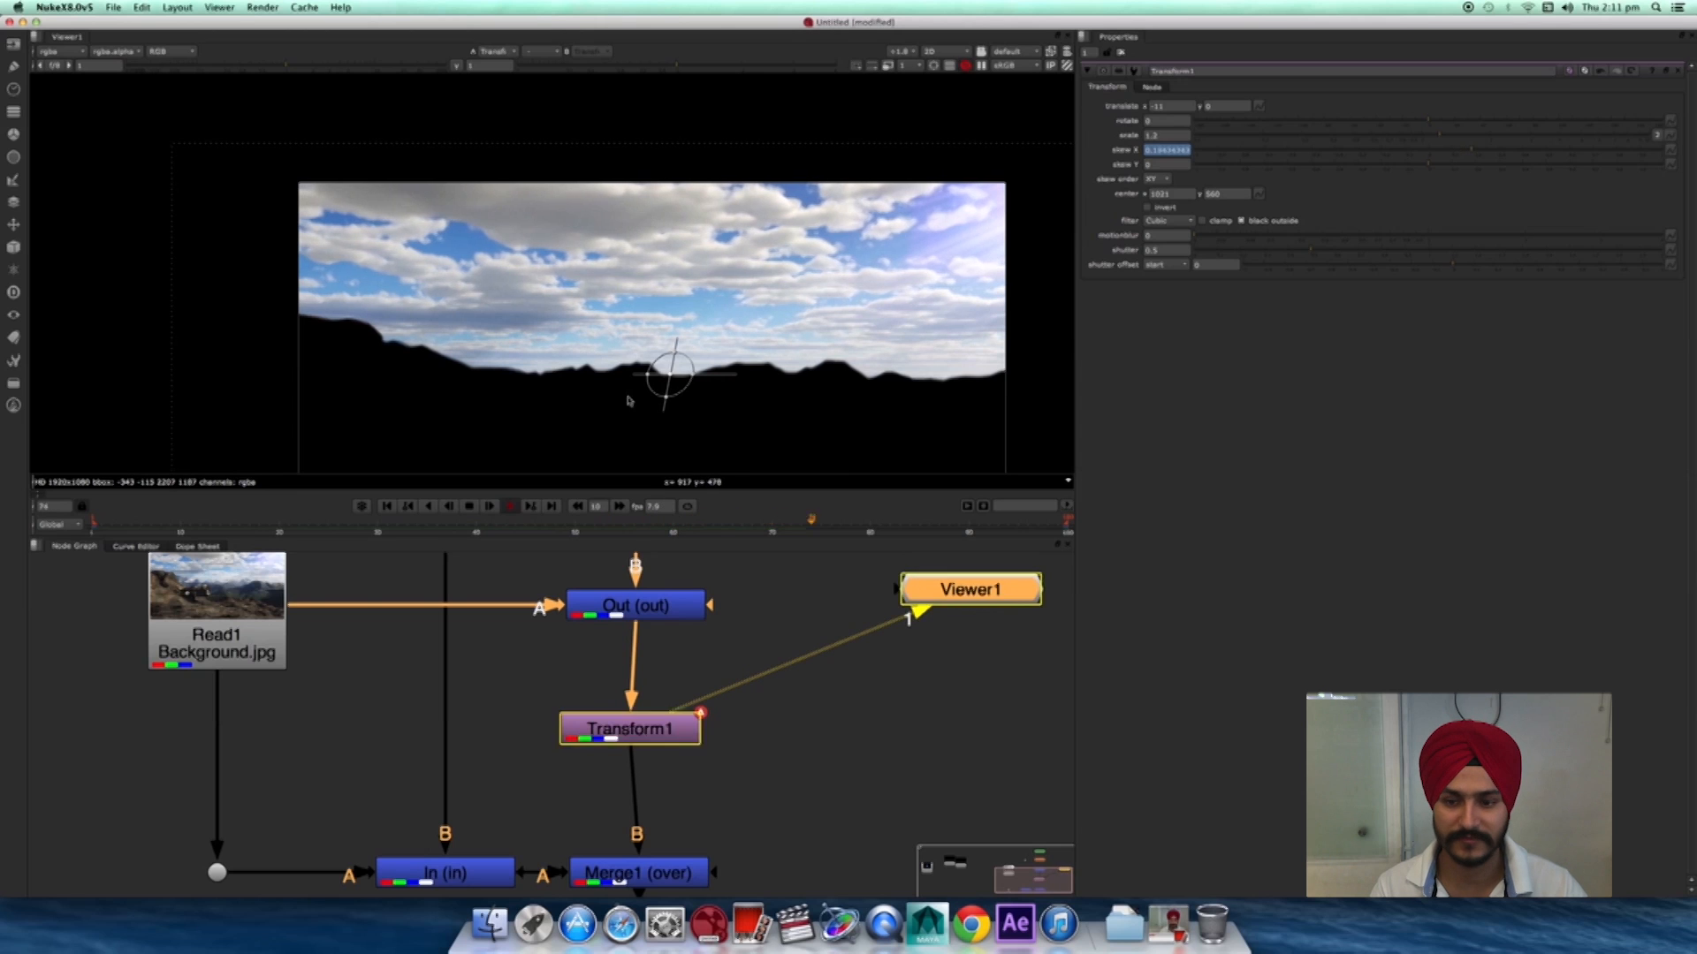
{"action": "left_click_drag", "start_coordinate": [667, 740], "coordinate": [686, 725]}
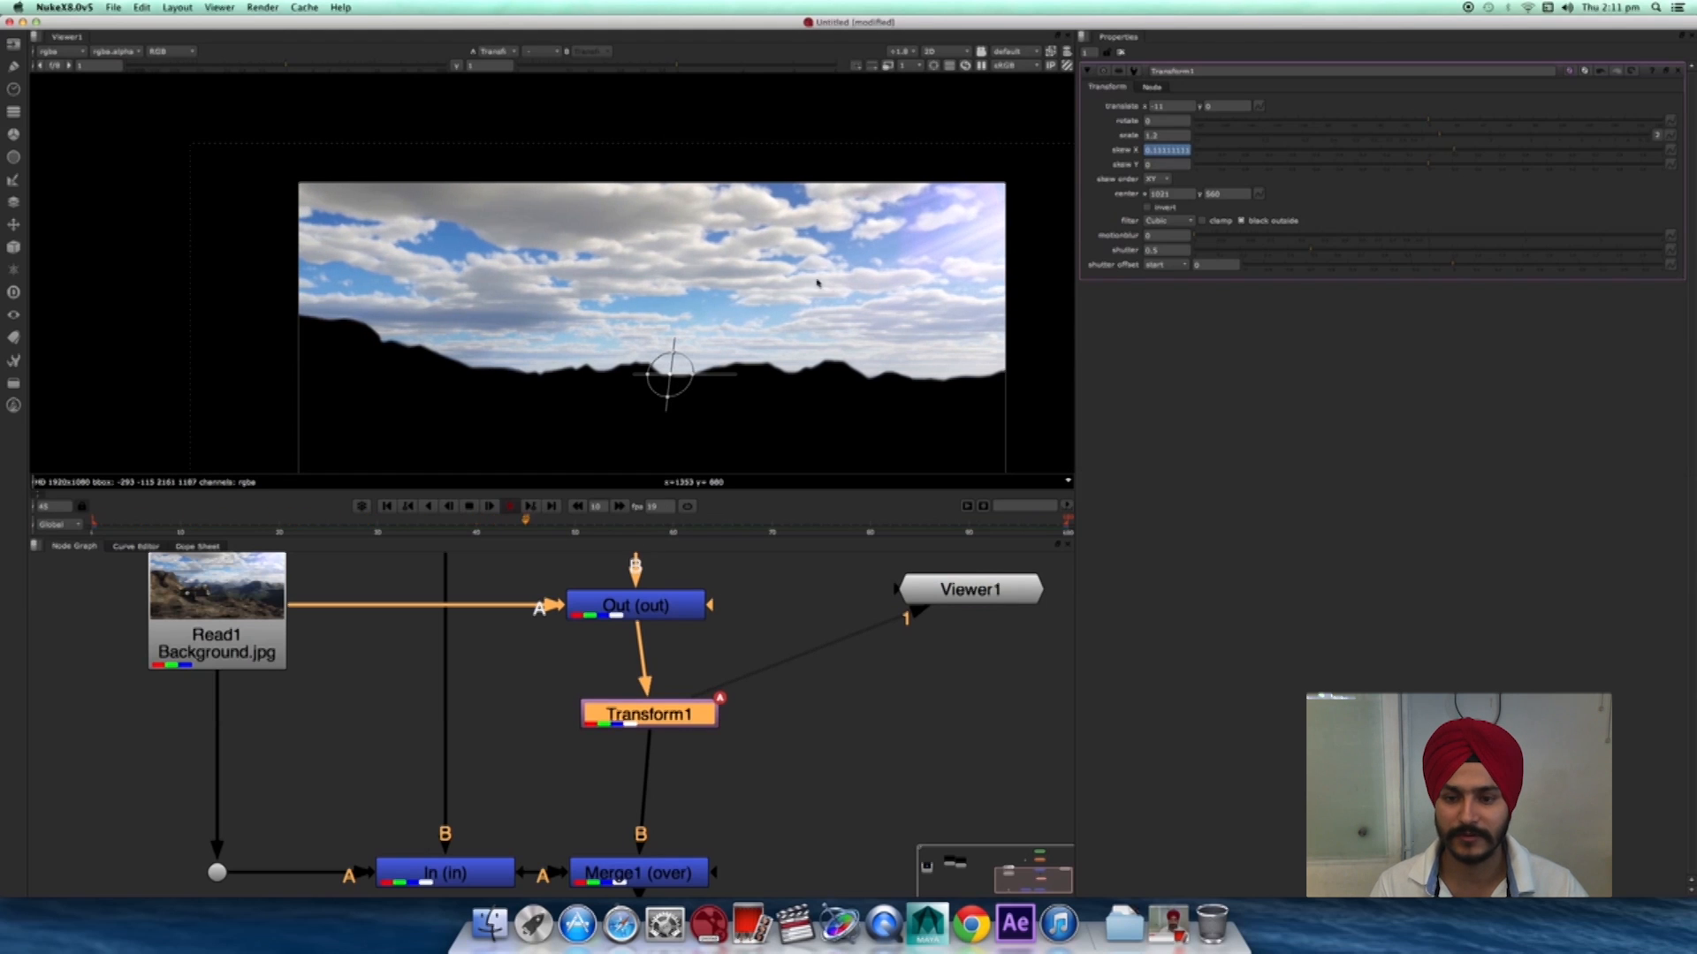
{"action": "middle_click_drag", "start_coordinate": [764, 762], "coordinate": [807, 693]}
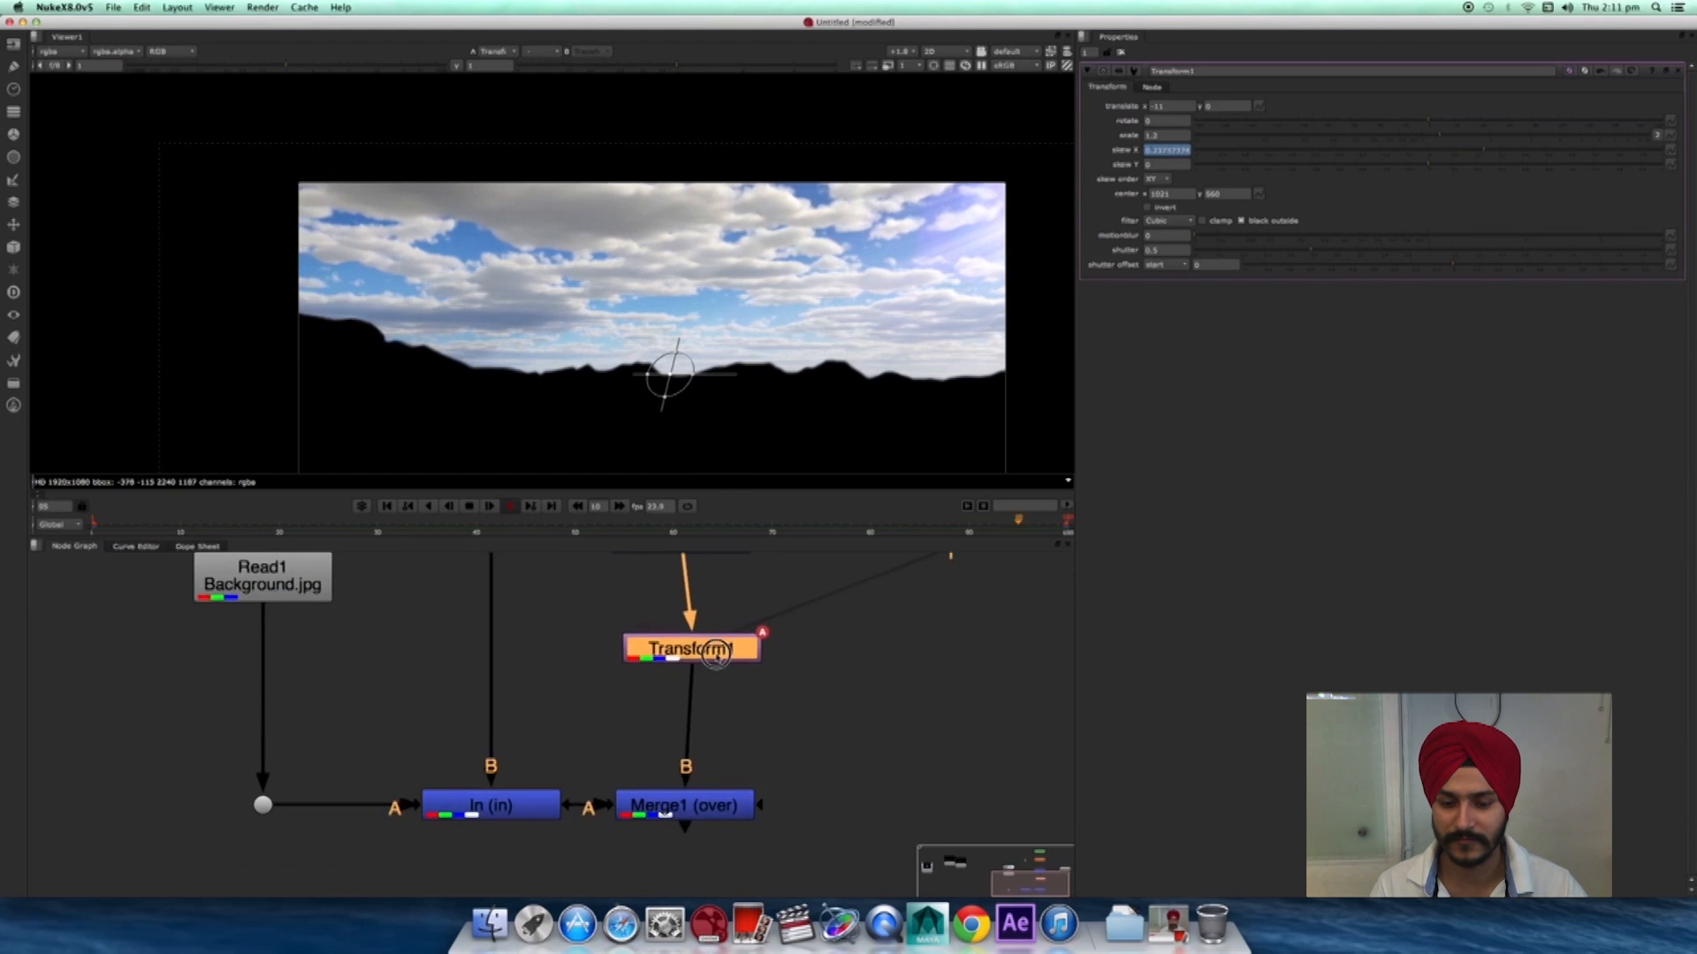
{"action": "left_click_drag", "start_coordinate": [716, 658], "coordinate": [705, 672]}
{"action": "middle_click_drag", "start_coordinate": [754, 714], "coordinate": [798, 706]}
- View Merge1's output and examine the skyline edge up close
{"action": "left_click", "coordinate": [739, 792]}
{"action": "key", "text": "1"}
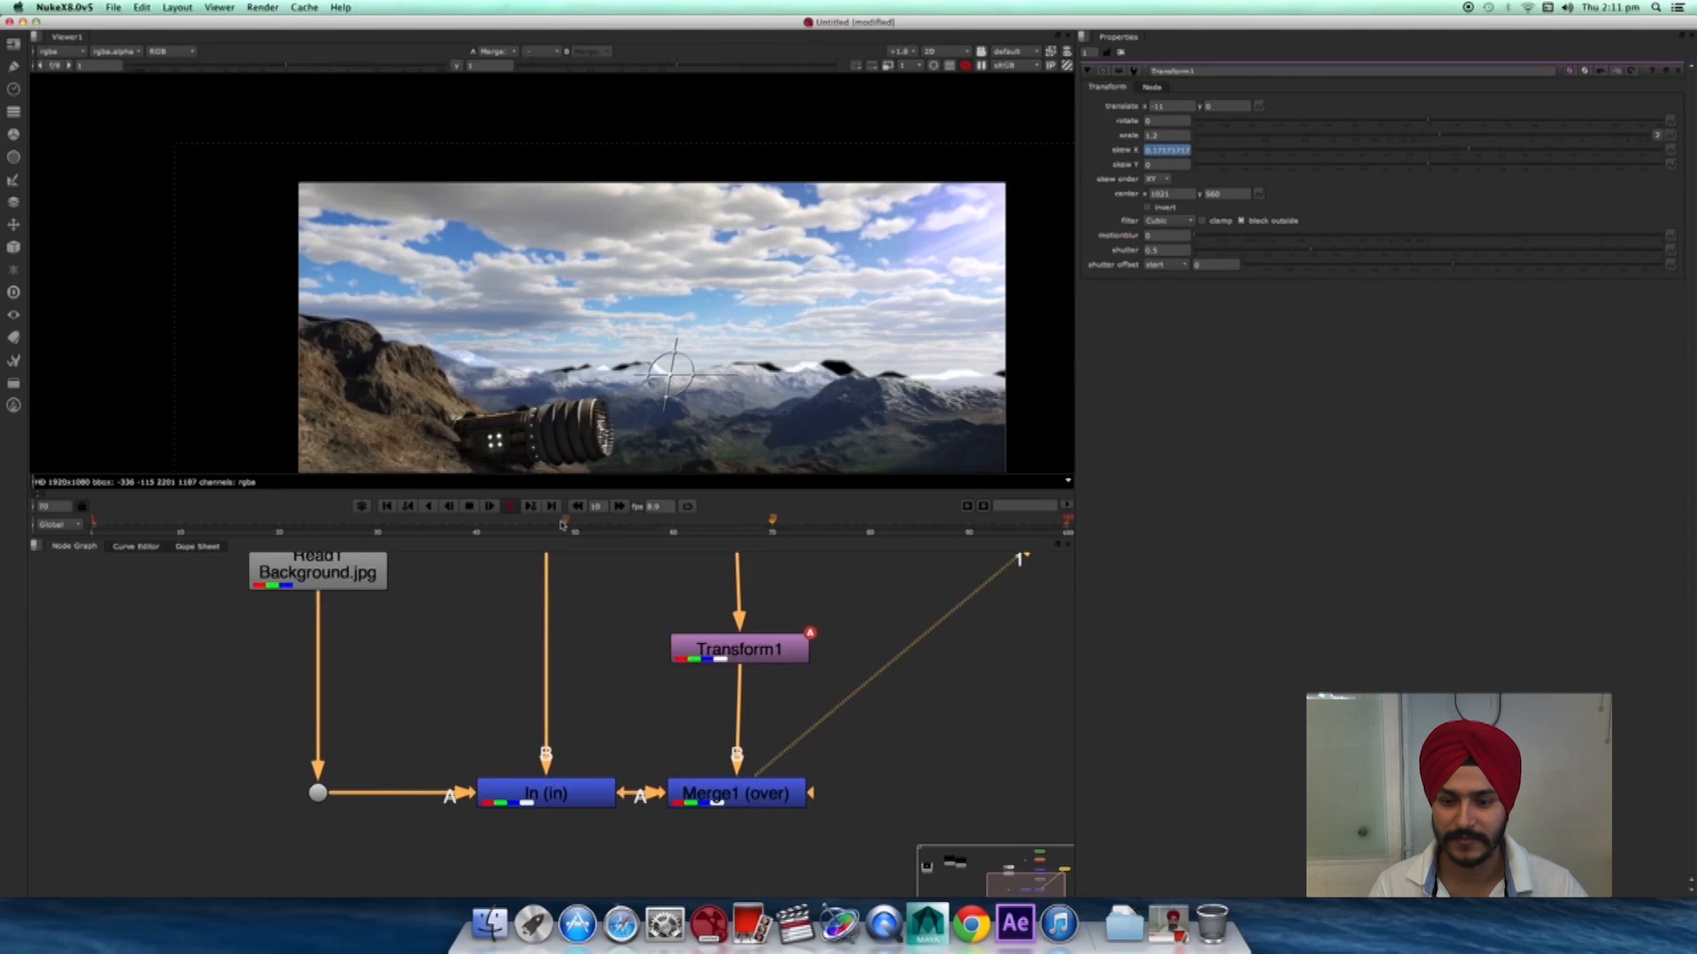
{"action": "scroll", "coordinate": [808, 383], "scroll_direction": "up", "scroll_amount": 3}
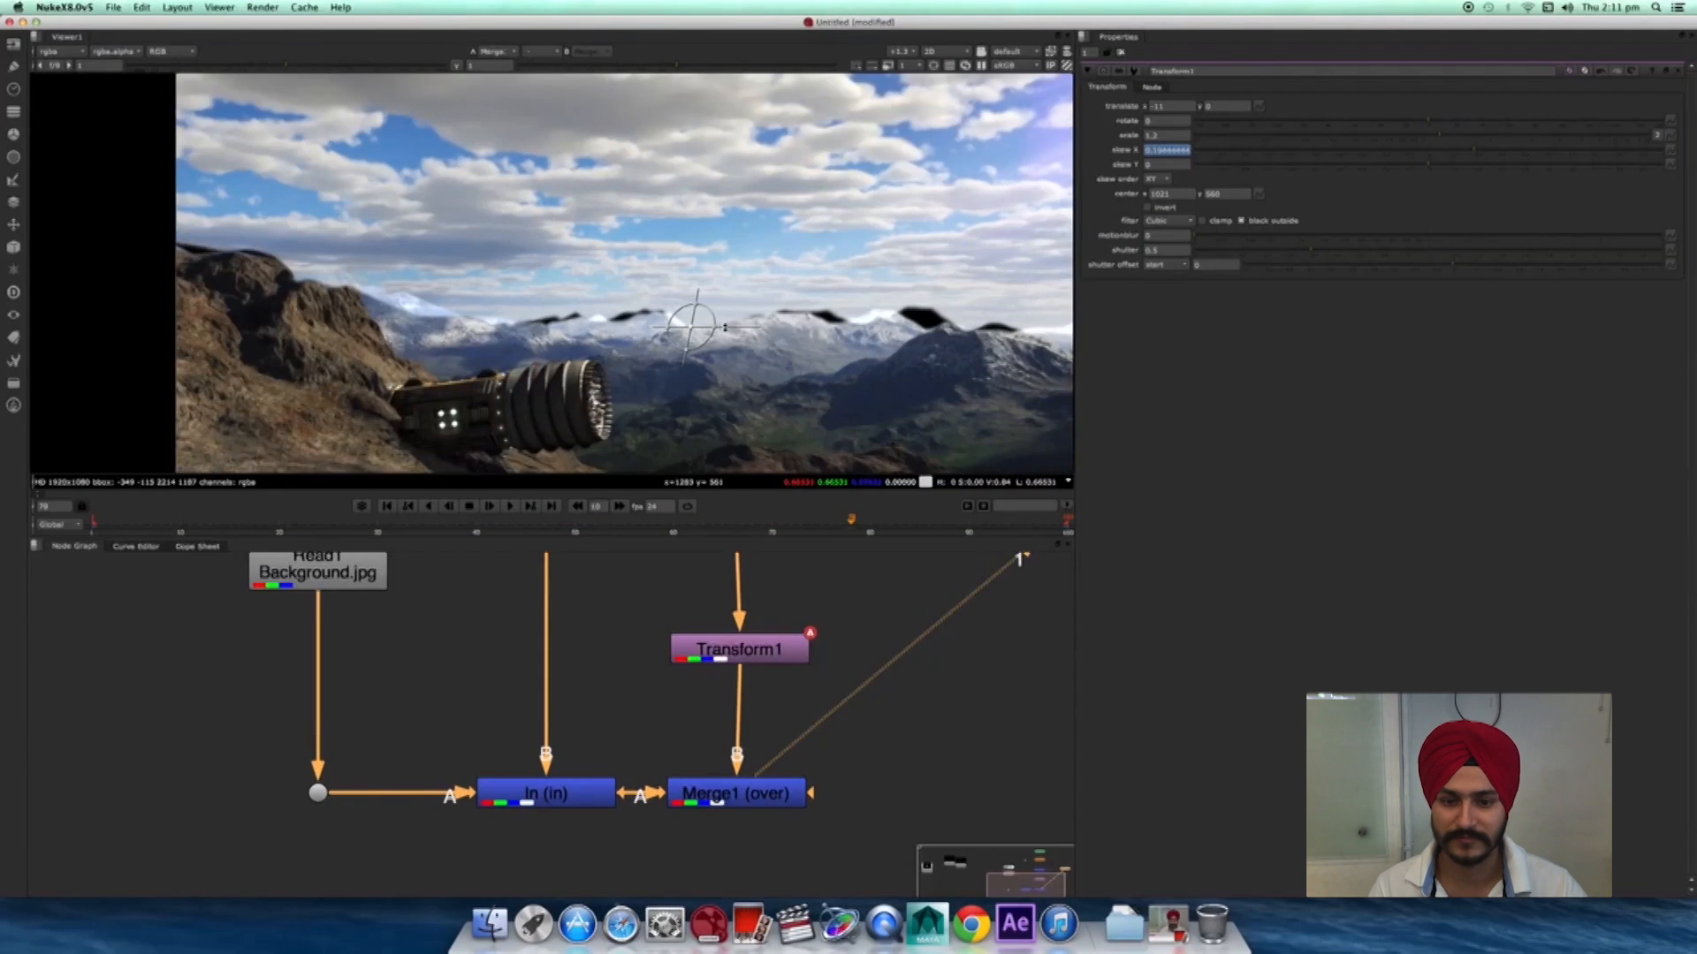
{"action": "middle_click_drag", "start_coordinate": [383, 637], "coordinate": [593, 735]}
{"action": "left_click", "coordinate": [530, 610]}
{"action": "scroll", "coordinate": [369, 229], "scroll_direction": "up", "scroll_amount": 5}
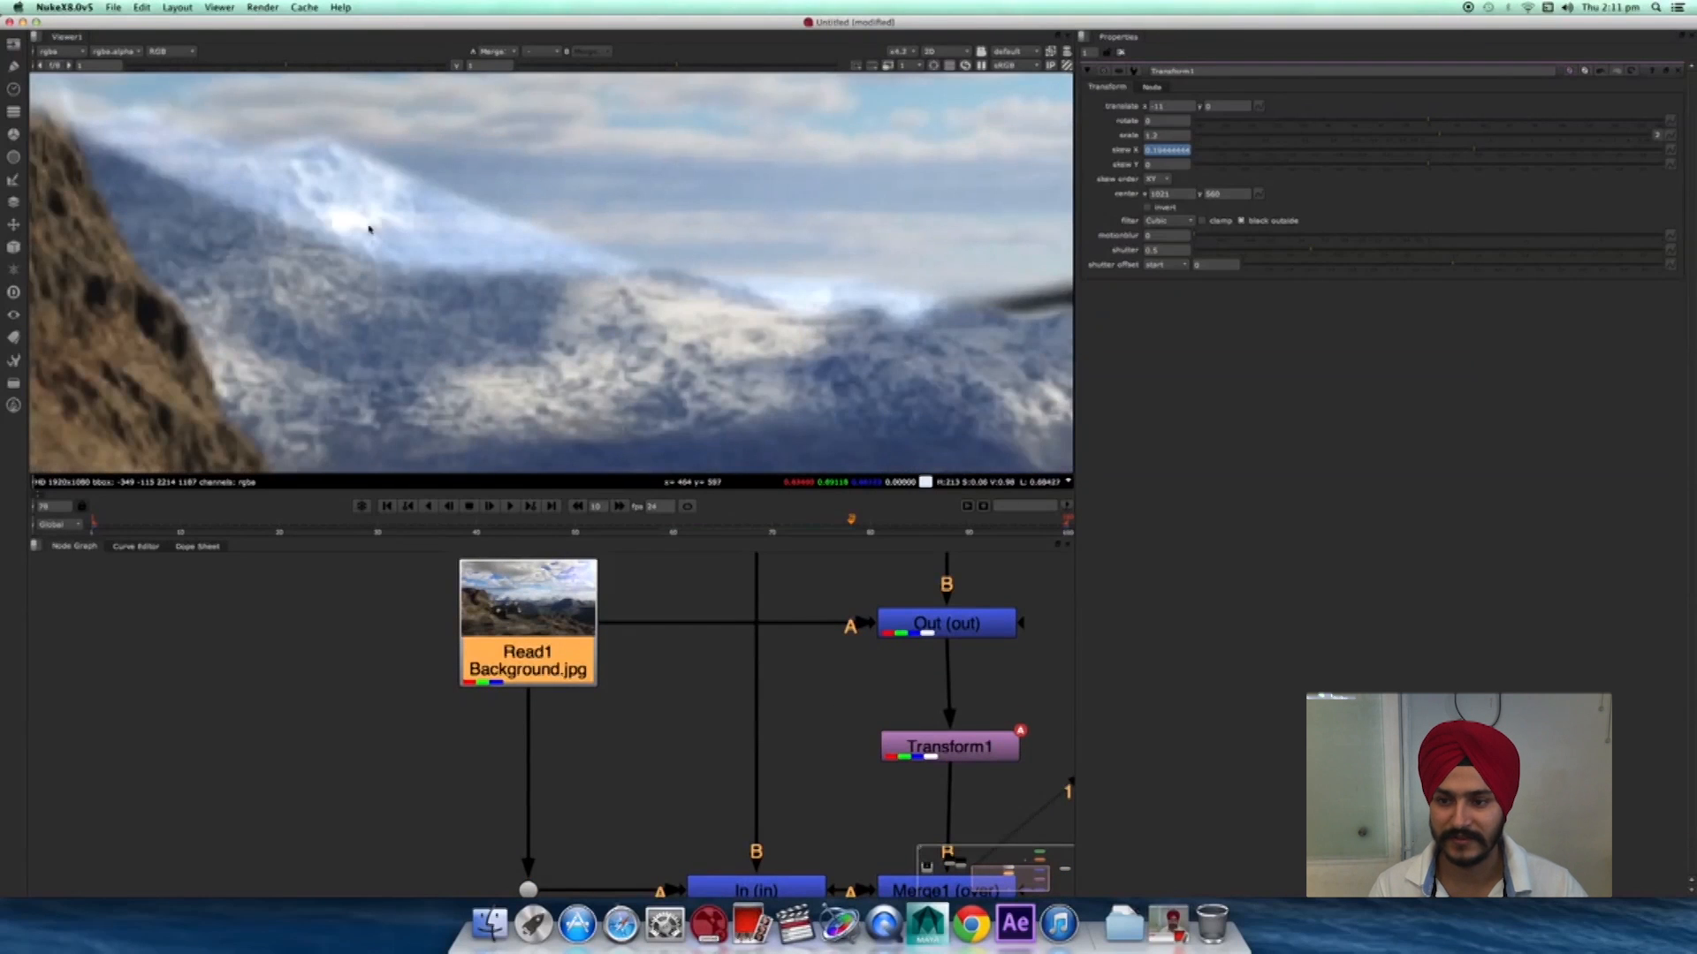
- View the Read1 background and check its alpha channel
{"action": "left_click_drag", "start_coordinate": [570, 613], "coordinate": [563, 613]}
{"action": "key", "text": "1"}
{"action": "scroll", "coordinate": [698, 326], "scroll_direction": "down", "scroll_amount": 5}
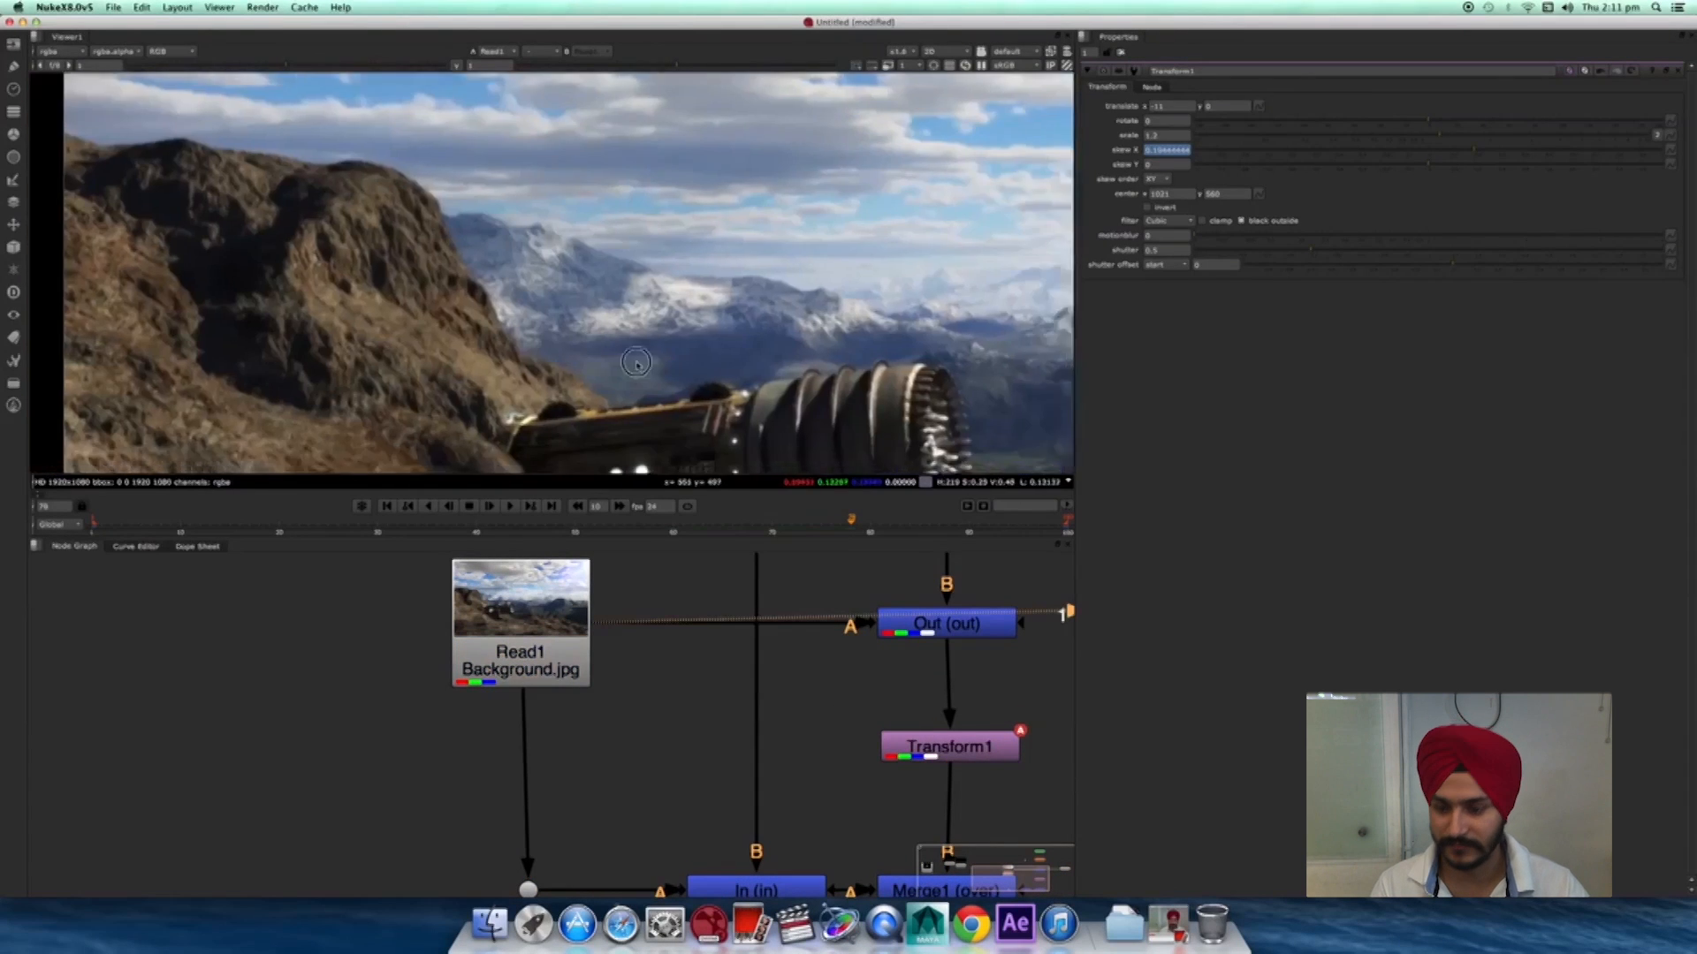
{"action": "key", "text": "a"}
{"action": "scroll", "coordinate": [697, 368], "scroll_direction": "down", "scroll_amount": 5}
{"action": "middle_click_drag", "start_coordinate": [600, 419], "coordinate": [503, 409]}
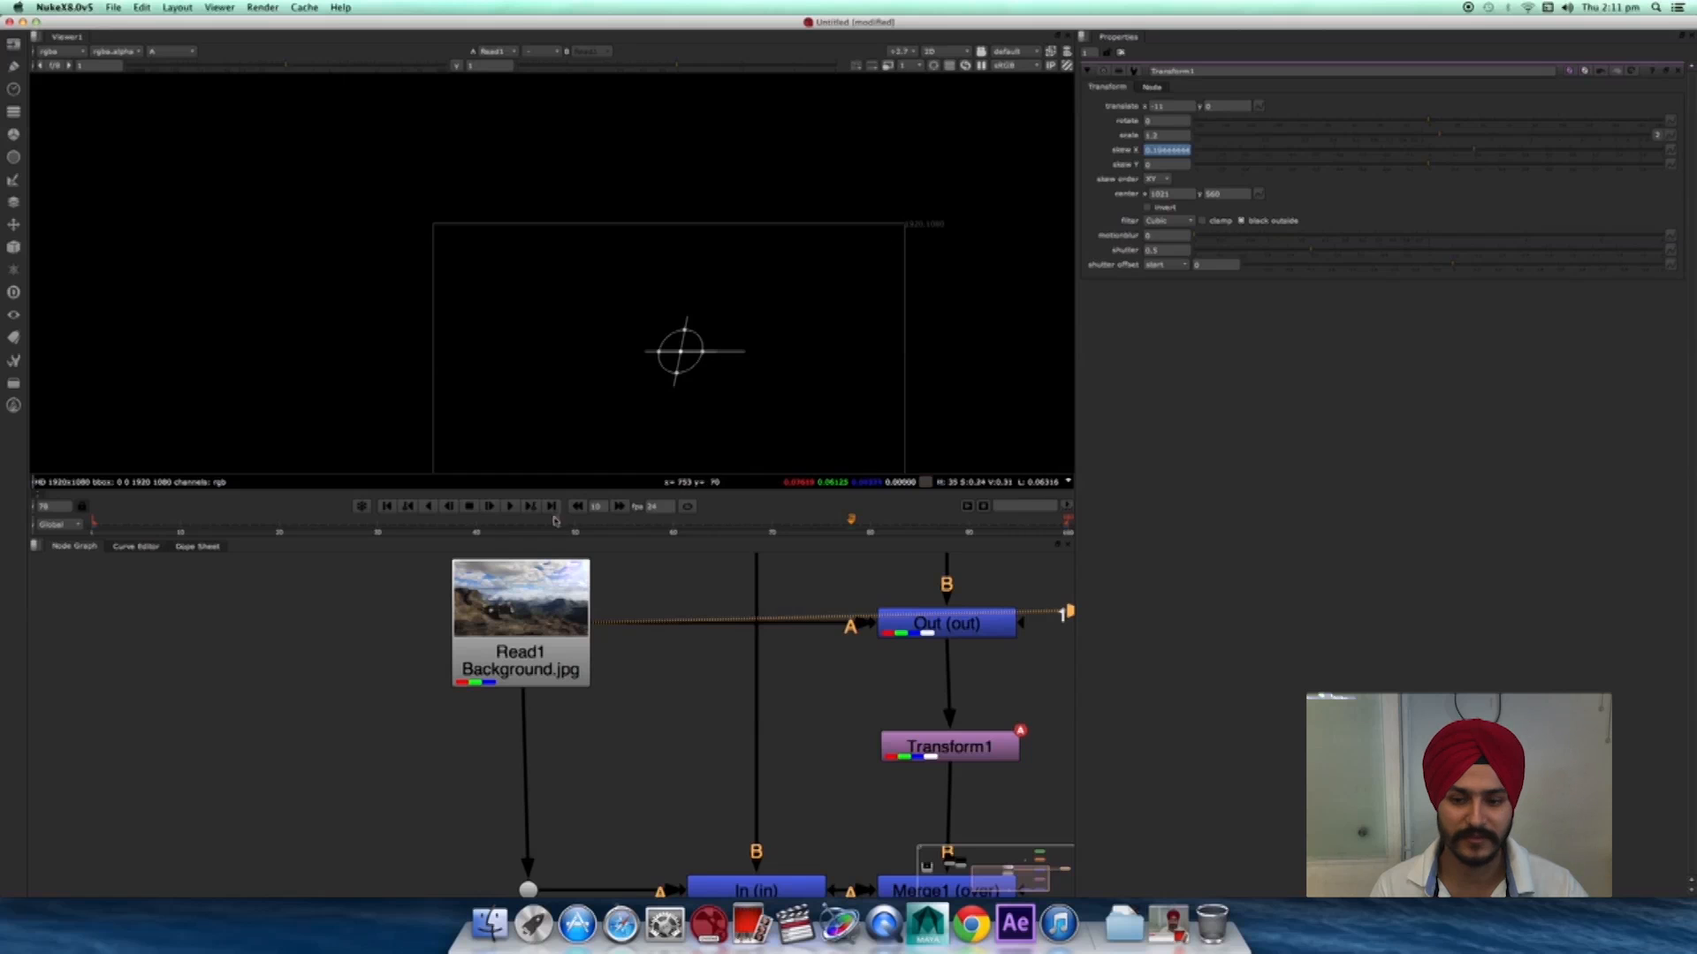
{"action": "middle_click_drag", "start_coordinate": [623, 791], "coordinate": [715, 850]}
{"action": "left_click_drag", "start_coordinate": [598, 700], "coordinate": [602, 632]}
{"action": "key", "text": "Tab"}
{"action": "type", "text": "sh"}
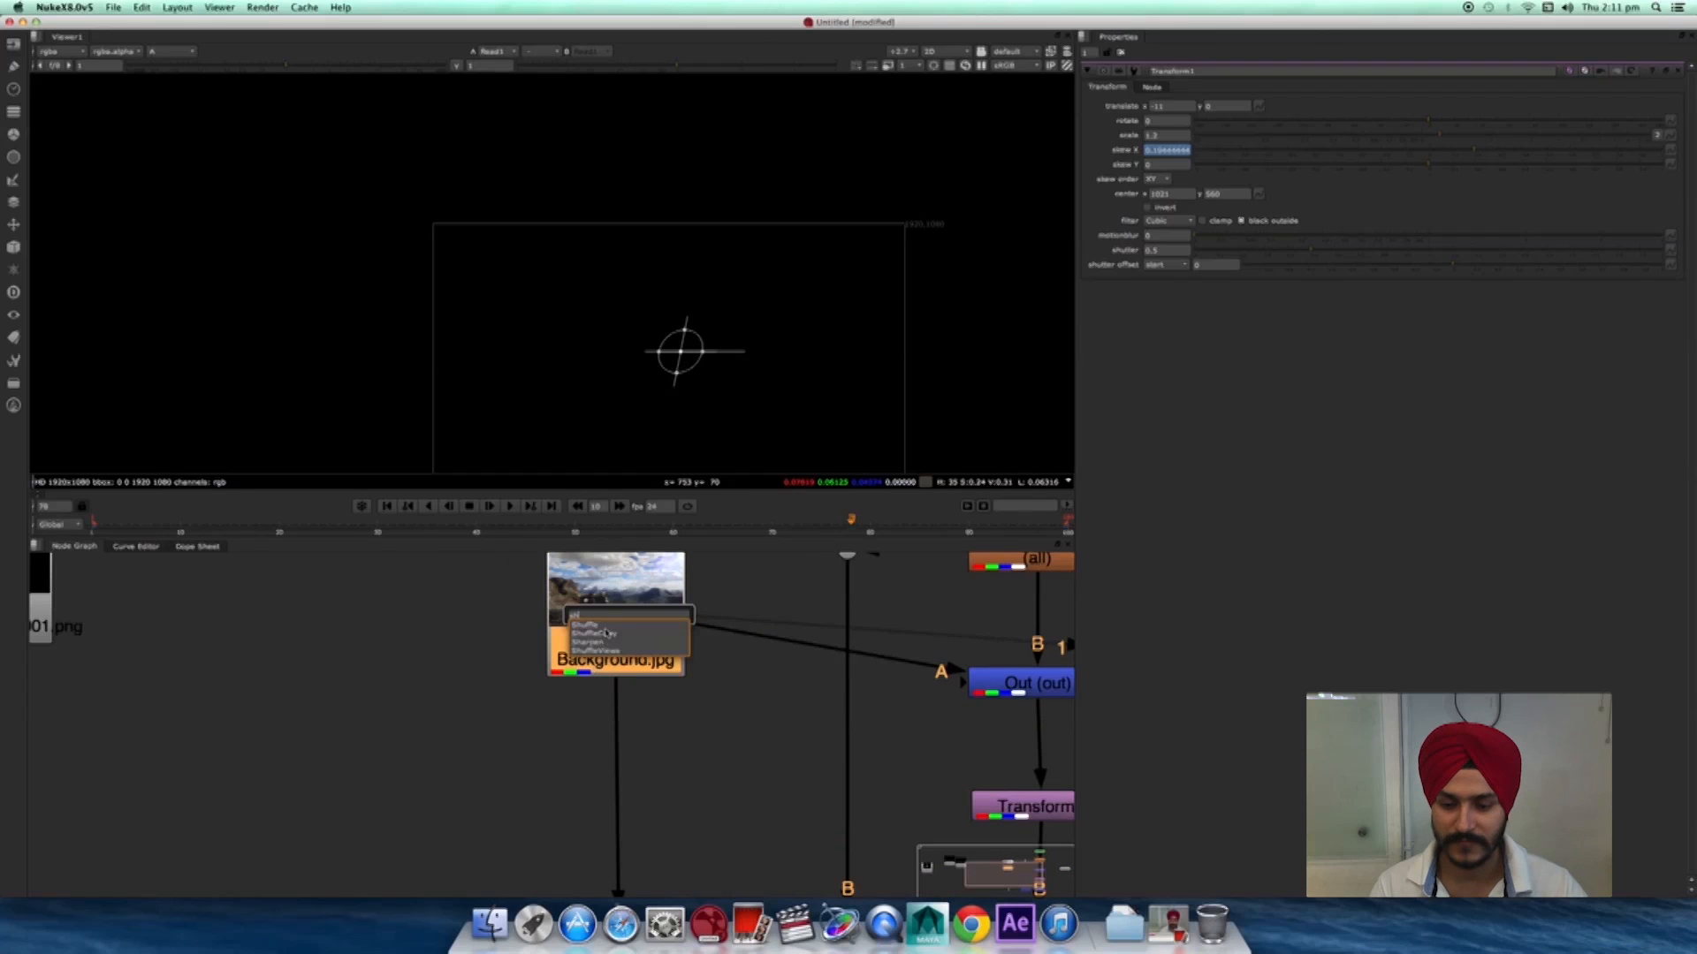
{"action": "key", "text": "Down"}
{"action": "left_click", "coordinate": [597, 632]}
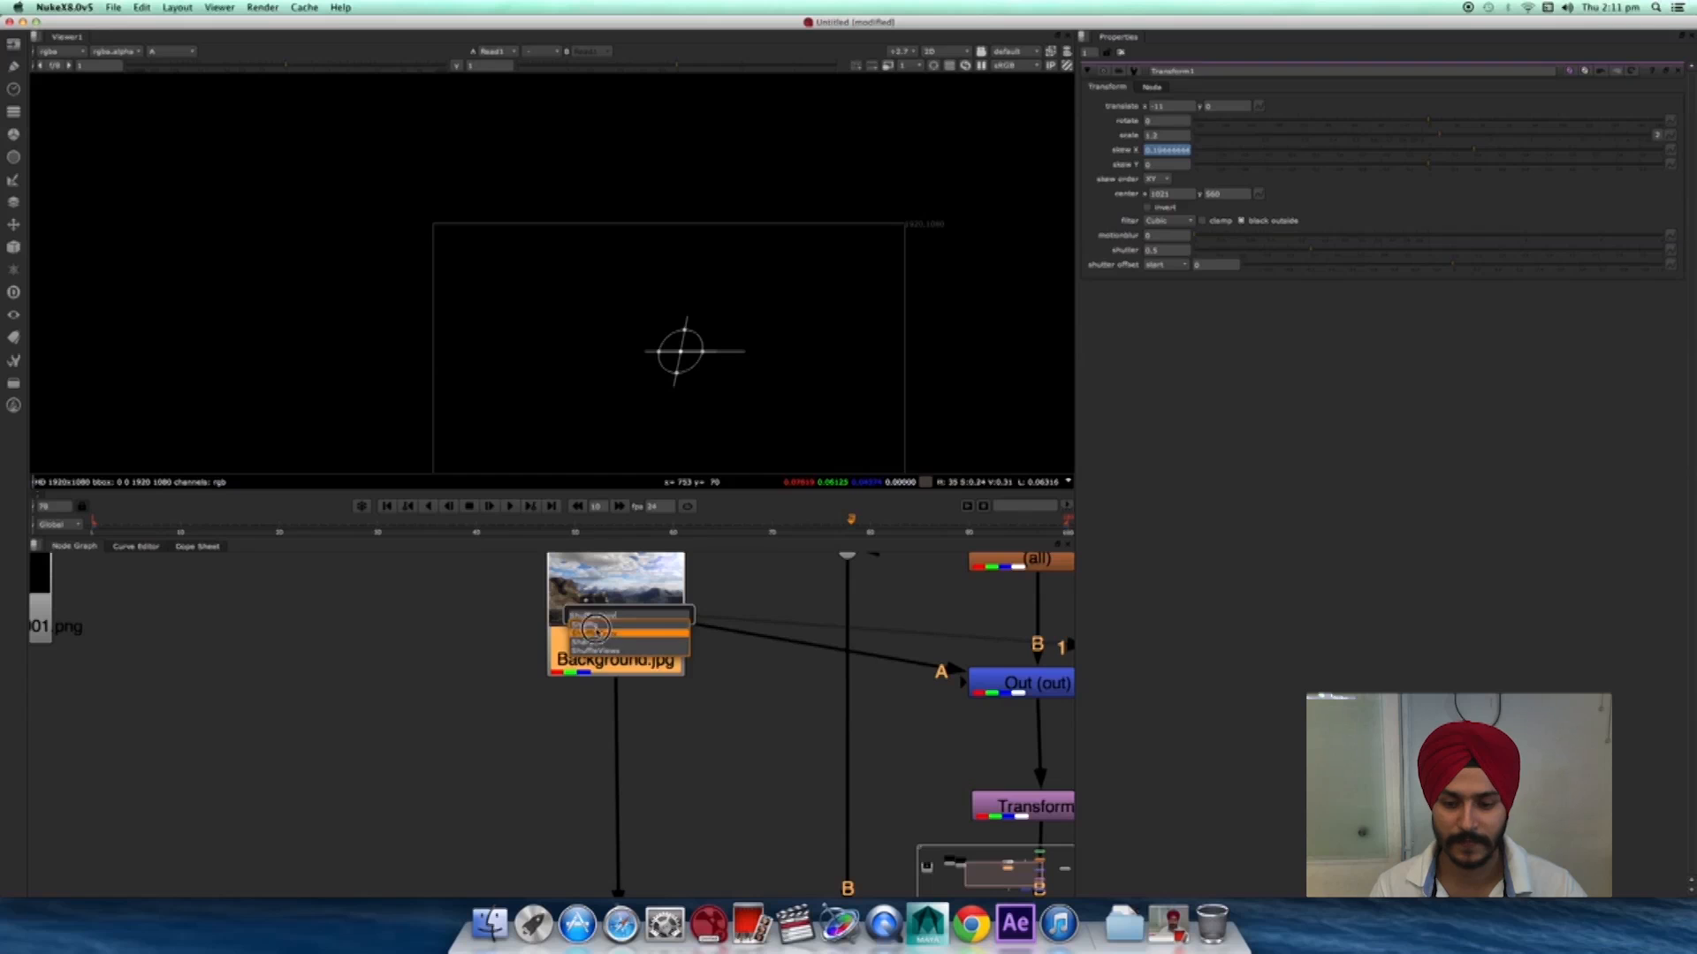
{"action": "left_click_drag", "start_coordinate": [645, 703], "coordinate": [649, 741]}
{"action": "key", "text": "Delete"}
{"action": "key", "text": "Tab"}
{"action": "left_click", "coordinate": [594, 654]}
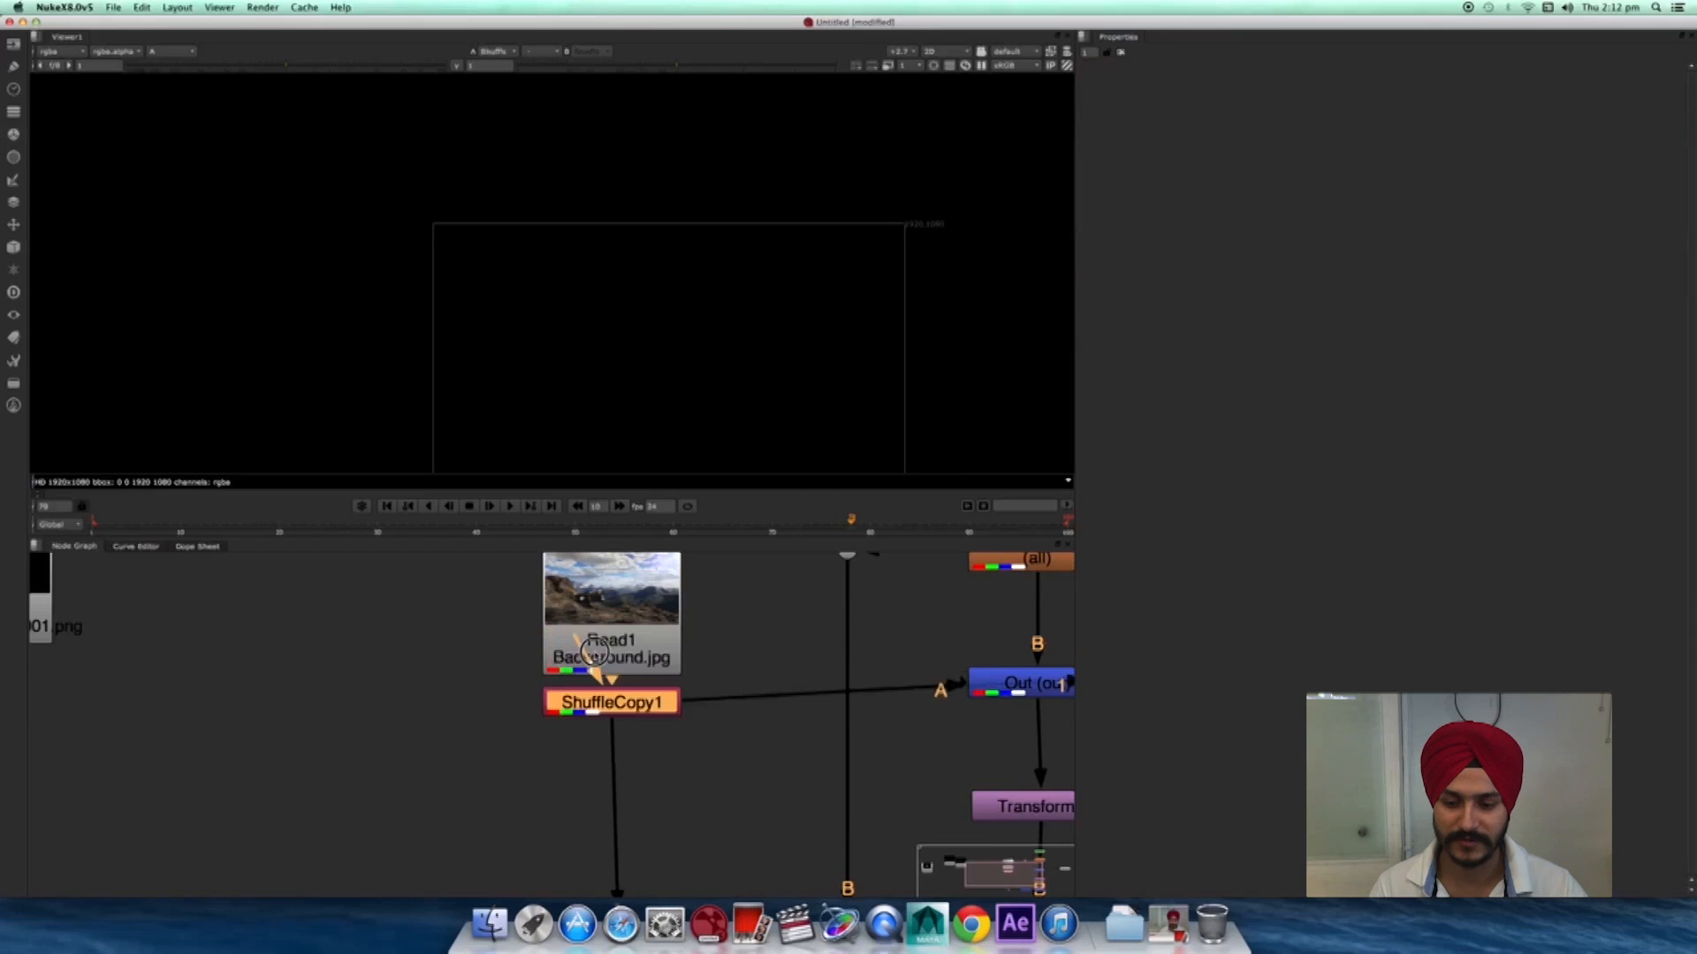
{"action": "key", "text": "Delete"}
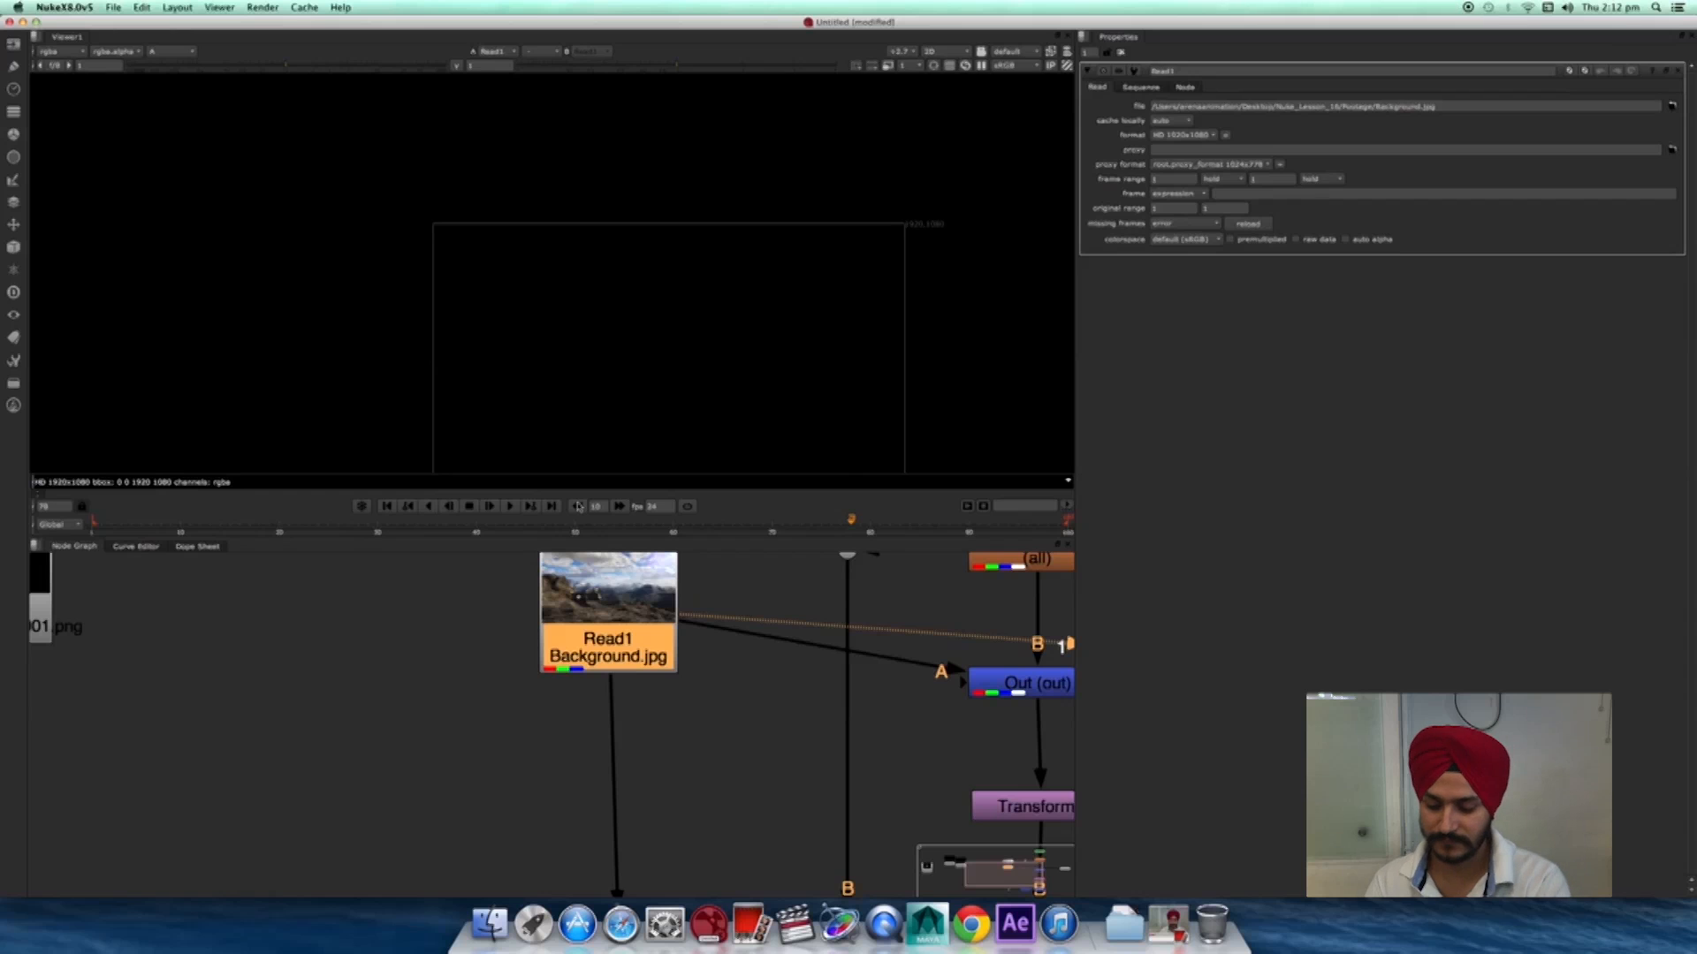
- Add a Shuffle node and insert it directly after the Read1 background
{"action": "key", "text": "Tab"}
{"action": "left_click", "coordinate": [488, 761]}
{"action": "key", "text": "Tab"}
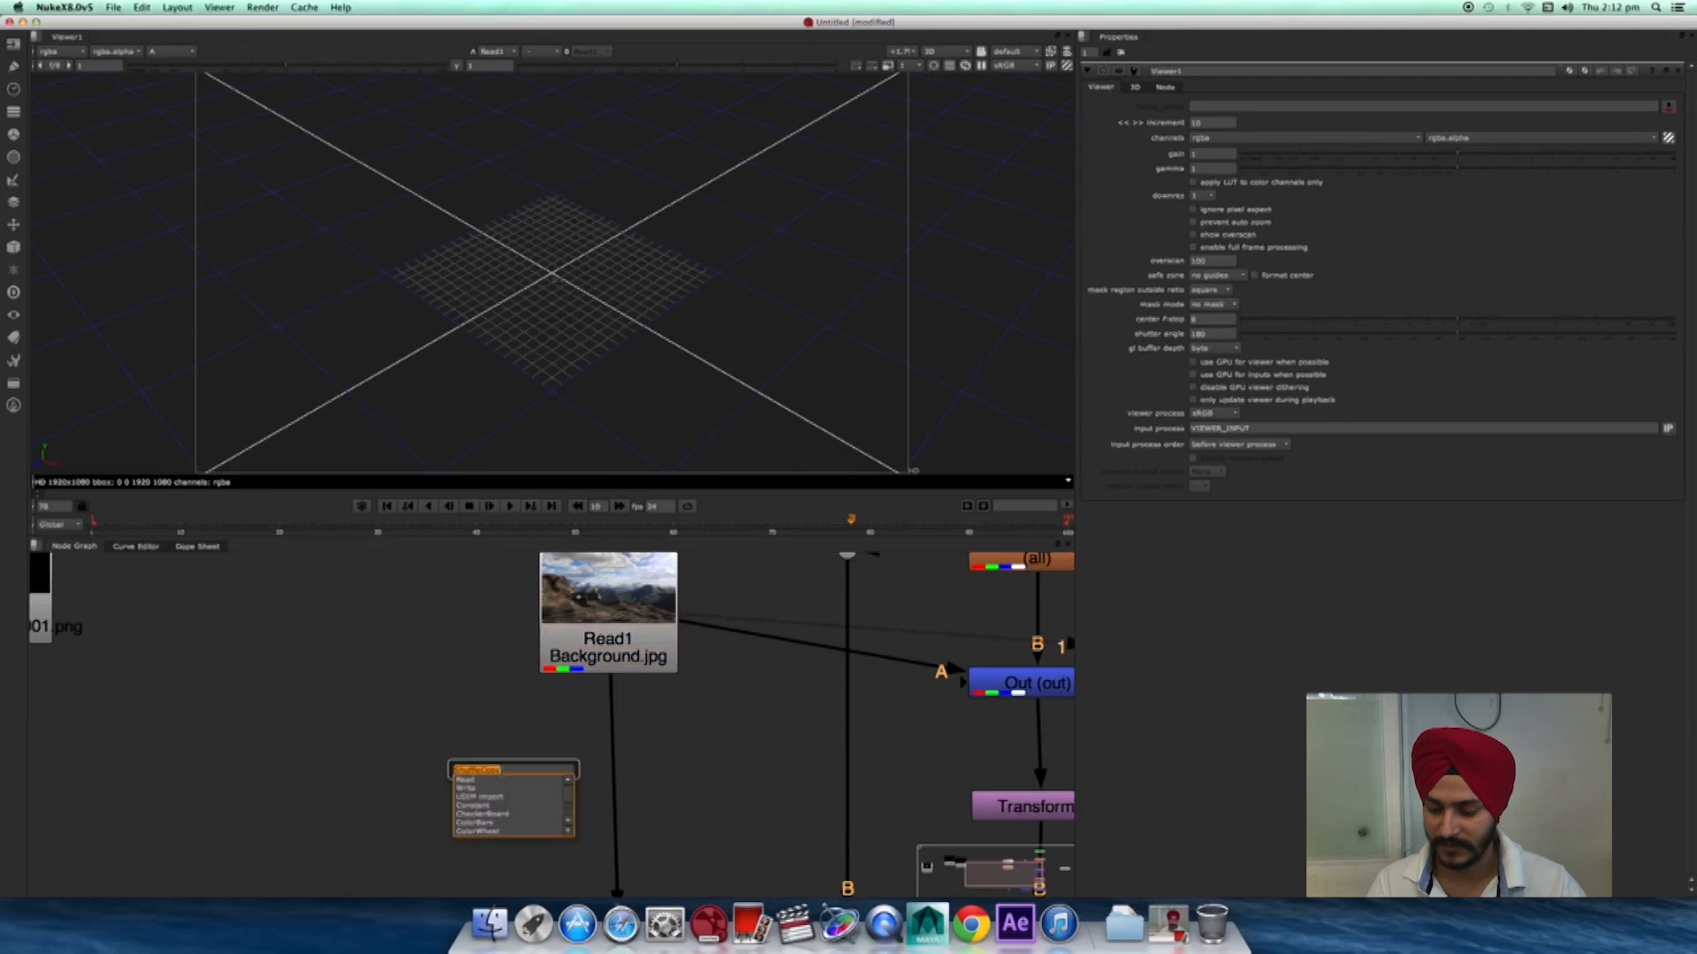
{"action": "left_click", "coordinate": [481, 782]}
{"action": "left_click_drag", "start_coordinate": [510, 746], "coordinate": [644, 724]}
{"action": "left_click_drag", "start_coordinate": [718, 628], "coordinate": [640, 721]}
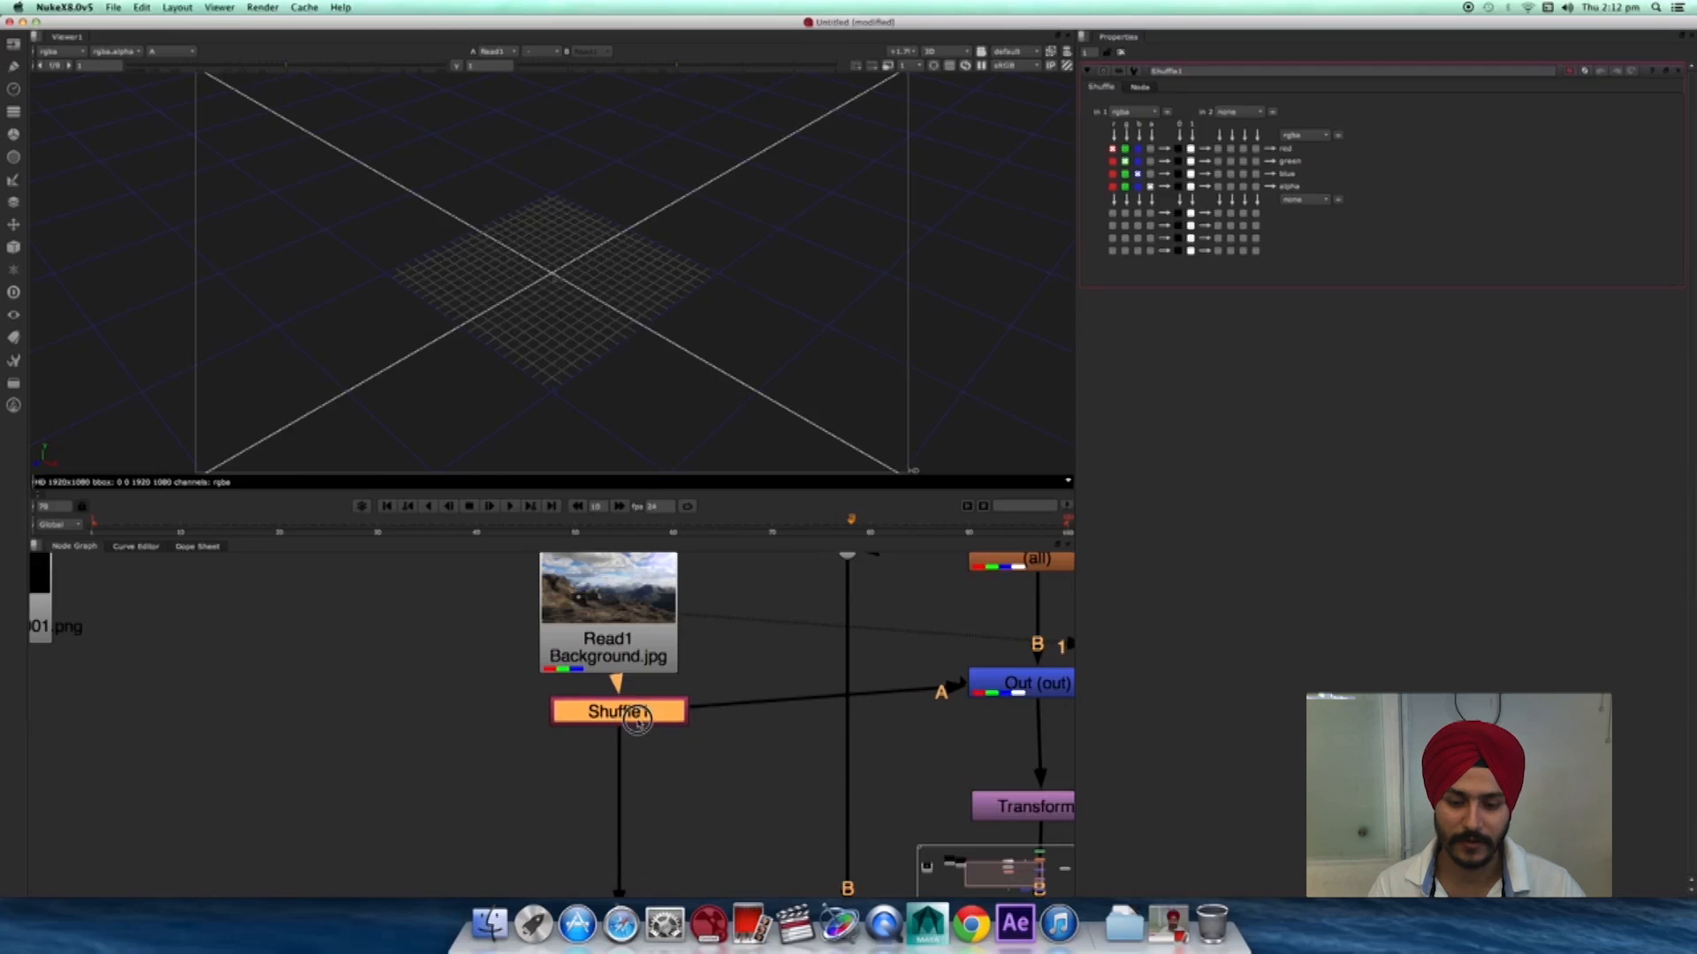
- Align Shuffle1 beneath Read1, set its alpha output to solid white, and view its result
{"action": "scroll", "coordinate": [707, 795], "scroll_direction": "down", "scroll_amount": 3}
{"action": "middle_click_drag", "start_coordinate": [682, 803], "coordinate": [671, 835]}
{"action": "mouse_move", "coordinate": [638, 721]}
{"action": "left_mouse_down"}
{"action": "mouse_move", "coordinate": [635, 704]}
{"action": "mouse_move", "coordinate": [635, 719]}
{"action": "left_mouse_up"}
{"action": "mouse_move", "coordinate": [641, 791]}
{"action": "left_mouse_down"}
{"action": "mouse_move", "coordinate": [645, 683]}
{"action": "mouse_move", "coordinate": [658, 767]}
{"action": "left_mouse_up"}
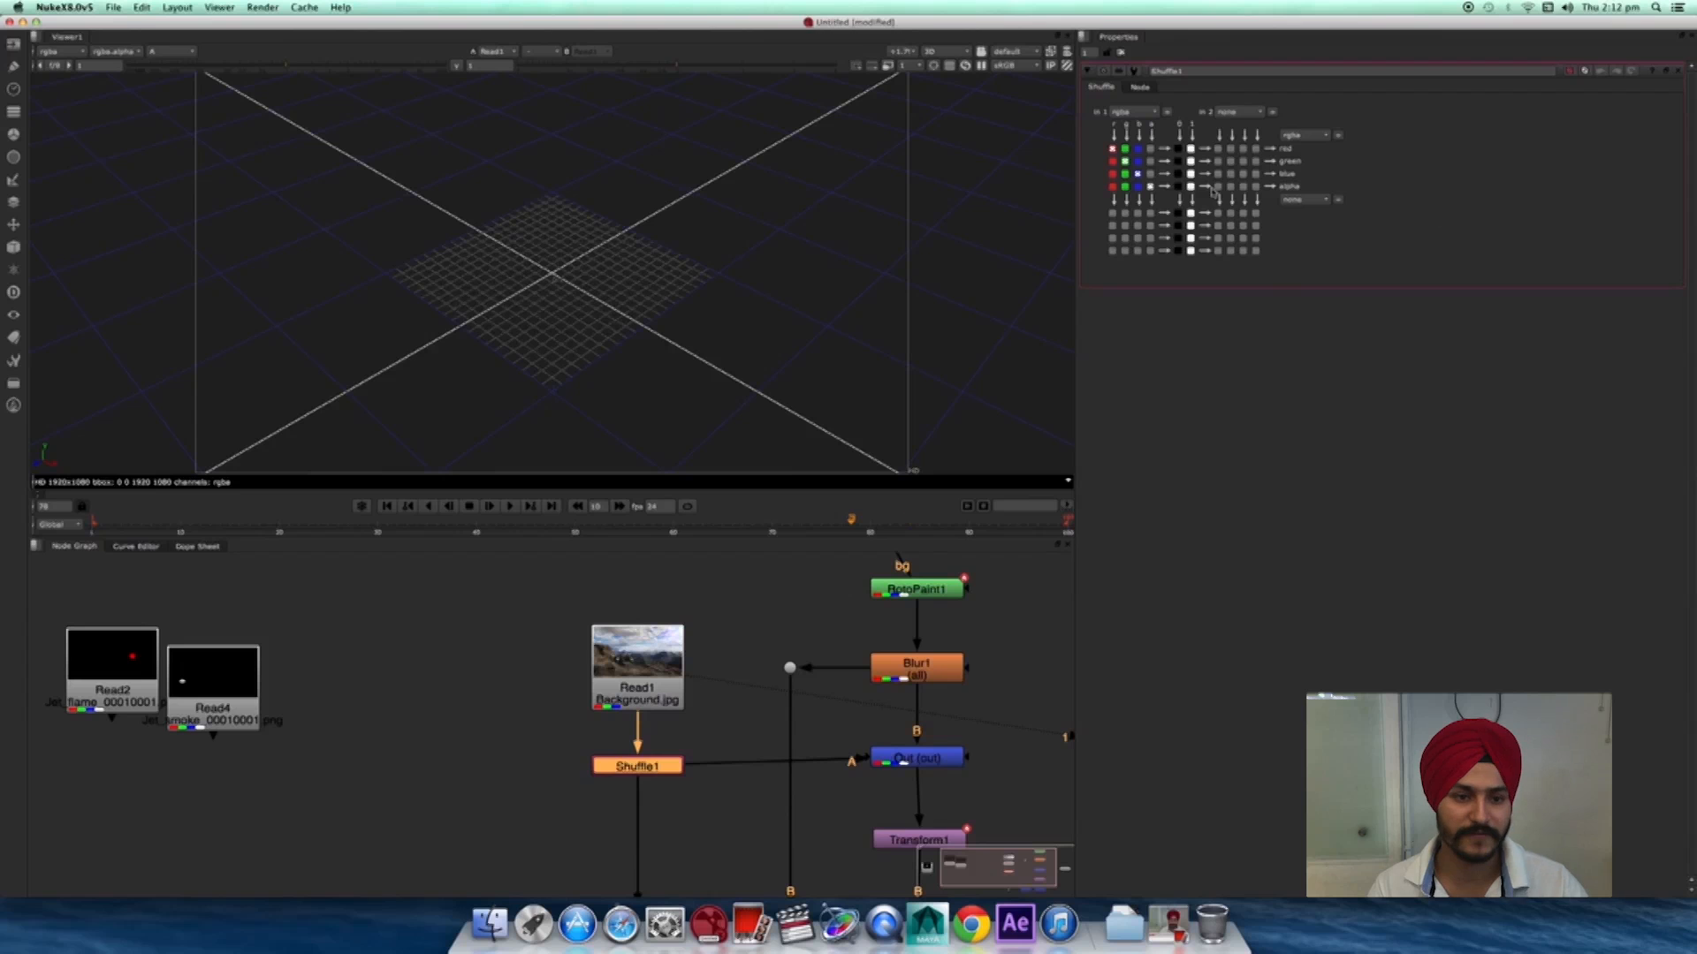
{"action": "key", "text": "1"}
{"action": "left_click", "coordinate": [684, 724]}
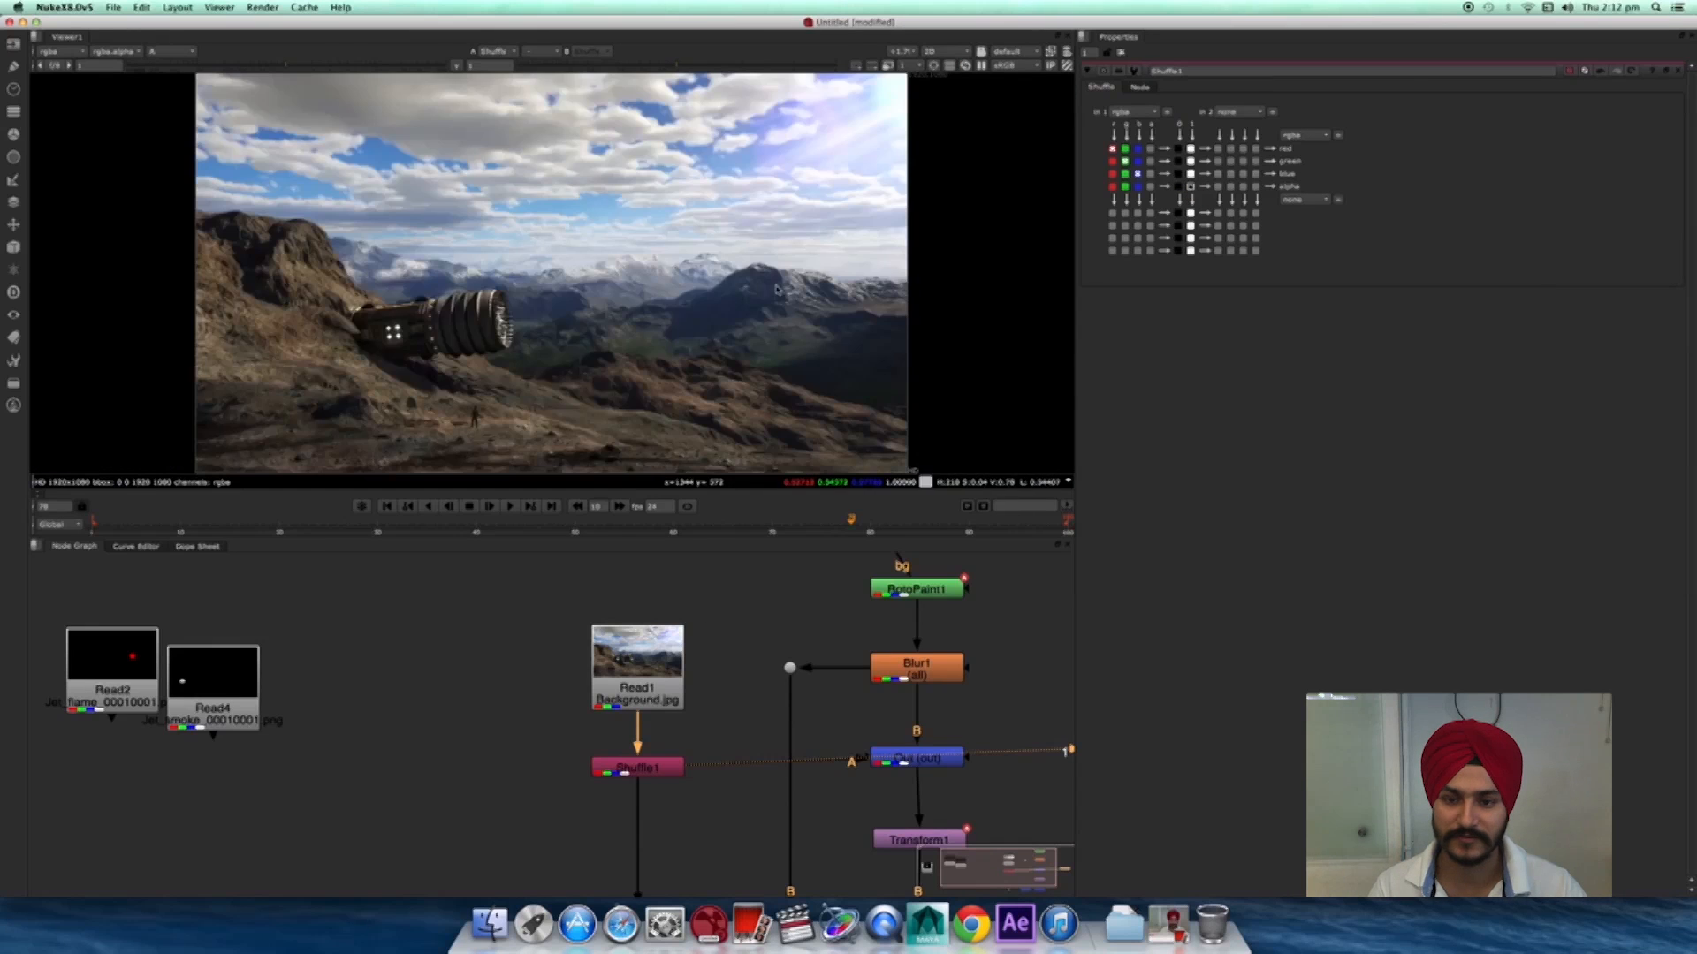
- View the Out node's result and inspect the cut-out sky
{"action": "middle_click_drag", "start_coordinate": [967, 779], "coordinate": [762, 735]}
{"action": "left_click", "coordinate": [726, 720]}
{"action": "key", "text": "1"}
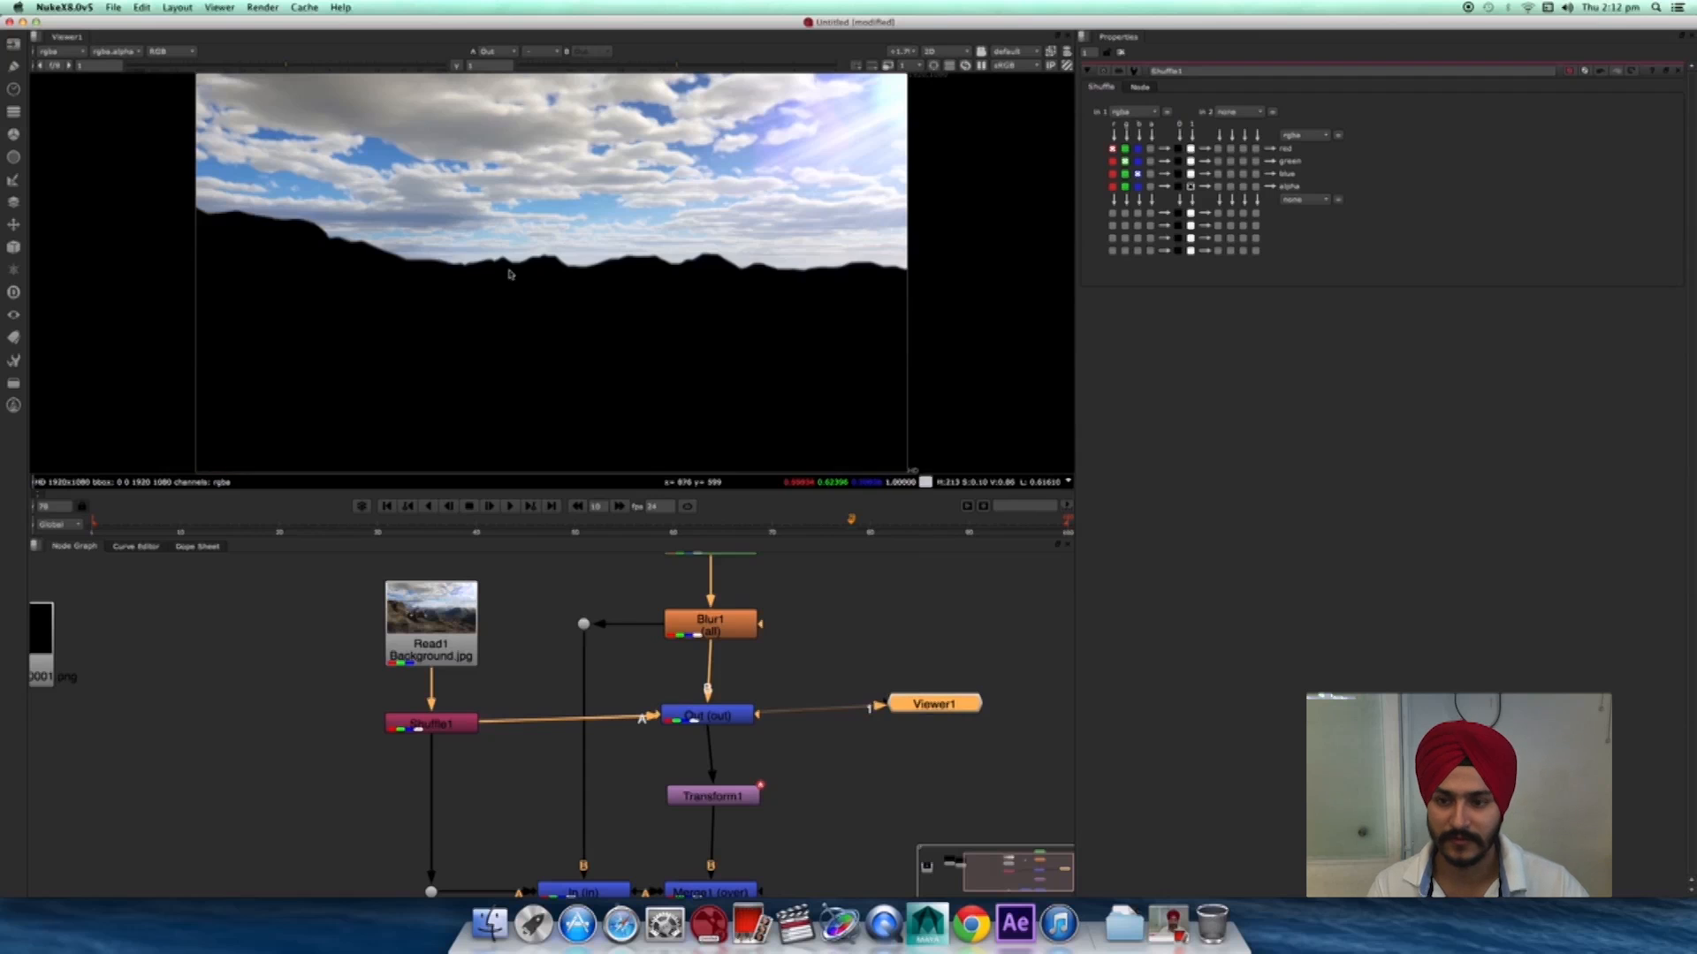
{"action": "middle_click_drag", "start_coordinate": [509, 275], "coordinate": [545, 304]}
- View Merge1's composite and examine the join between sky and mountains along the skyline
{"action": "middle_click_drag", "start_coordinate": [748, 863], "coordinate": [738, 703]}
{"action": "left_click", "coordinate": [724, 736]}
{"action": "key", "text": "1"}
{"action": "middle_click_drag", "start_coordinate": [439, 263], "coordinate": [668, 320], "text": "alt"}
{"action": "middle_click_drag", "start_coordinate": [101, 210], "coordinate": [521, 273]}
{"action": "middle_click_drag", "start_coordinate": [583, 331], "coordinate": [270, 295], "text": "alt"}
{"action": "middle_click_drag", "start_coordinate": [437, 309], "coordinate": [407, 320], "text": "alt"}
{"action": "middle_click_drag", "start_coordinate": [495, 345], "coordinate": [296, 247]}
- Open Transform1's properties and lower the sky to a y translation of about -70, covering the skyline gaps
{"action": "middle_click_drag", "start_coordinate": [811, 677], "coordinate": [800, 691]}
{"action": "double_click", "coordinate": [698, 649]}
{"action": "middle_click_drag", "start_coordinate": [793, 302], "coordinate": [703, 331], "text": "alt"}
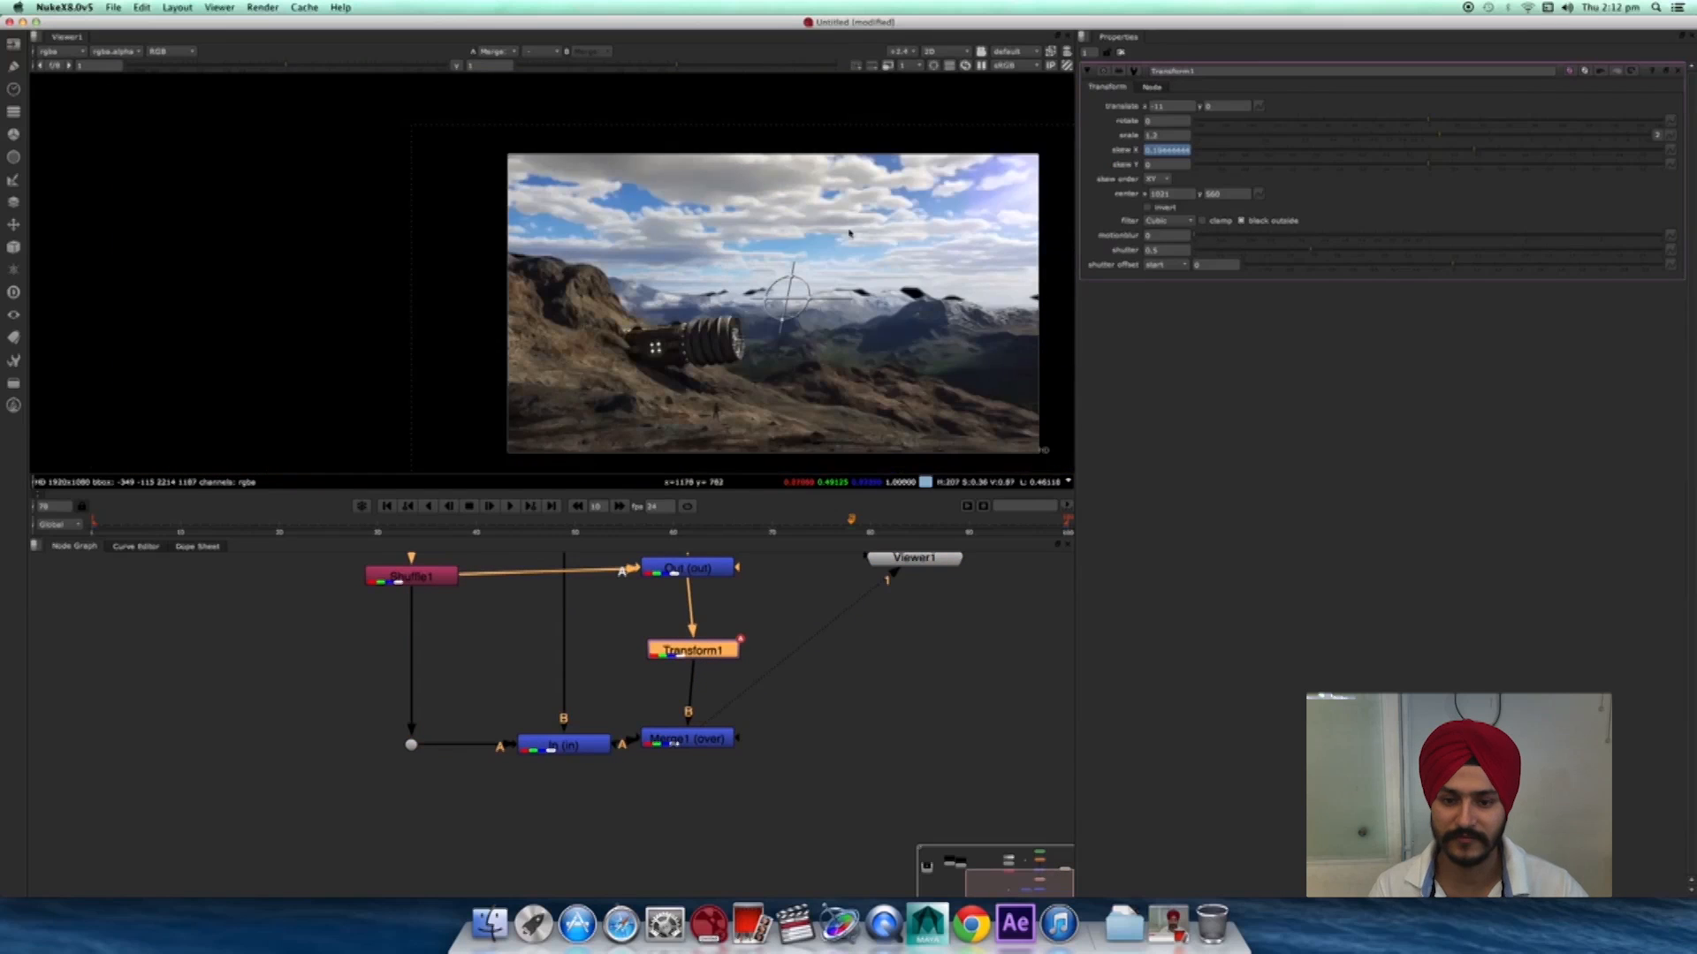
{"action": "left_click", "coordinate": [866, 207]}
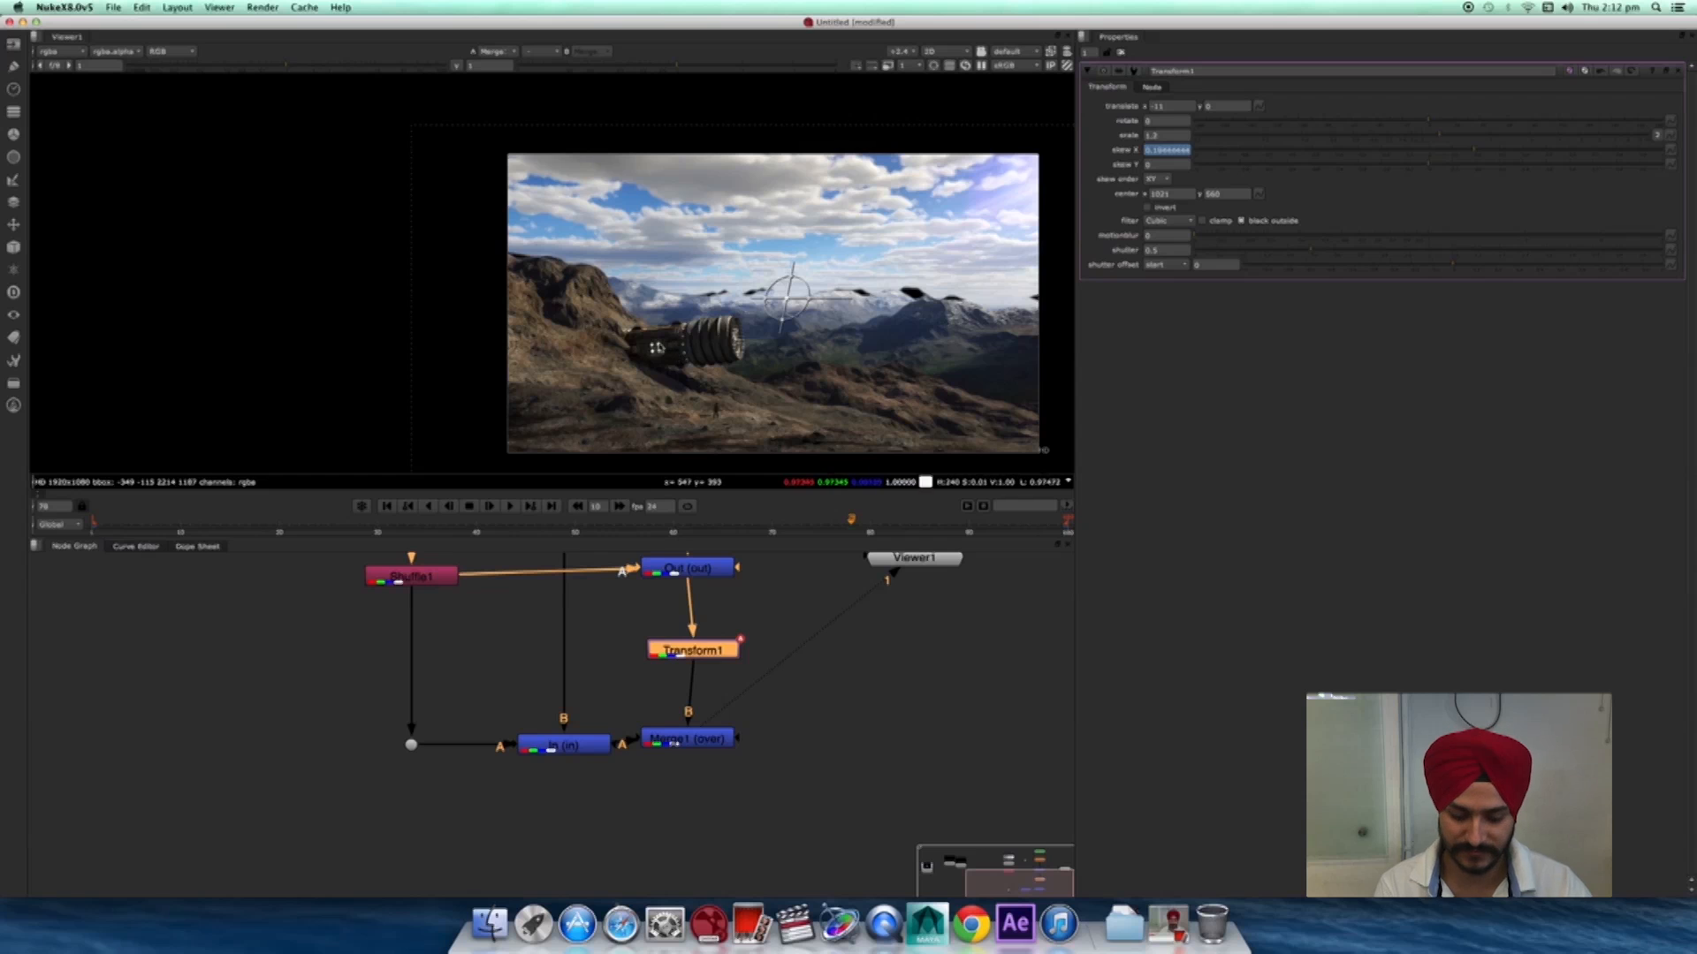
{"action": "left_click_drag", "start_coordinate": [806, 339], "coordinate": [792, 361]}
{"action": "key", "text": "shift+KP_2"}
{"action": "key", "text": "shift+KP_2"}
{"action": "middle_click_drag", "start_coordinate": [845, 340], "coordinate": [875, 339], "text": "alt"}
{"action": "key", "text": "f"}
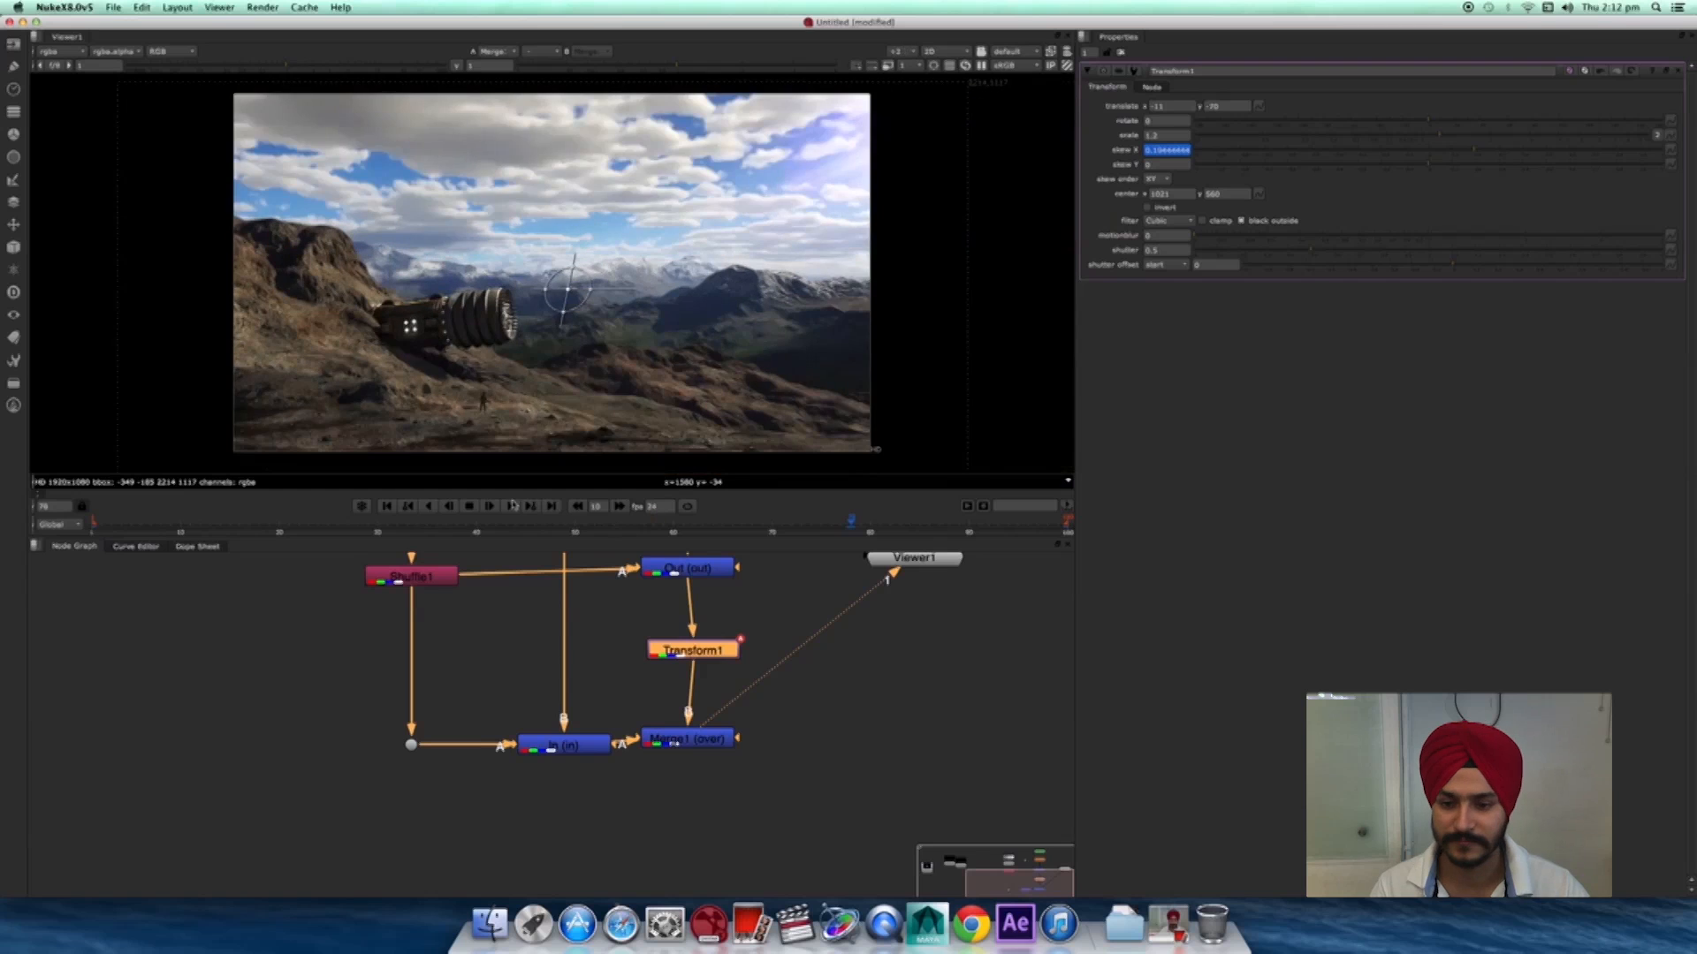
- Play the composite from the first frame, place Viewer1 beside Merge1, and stop playback
{"action": "left_click", "coordinate": [385, 506]}
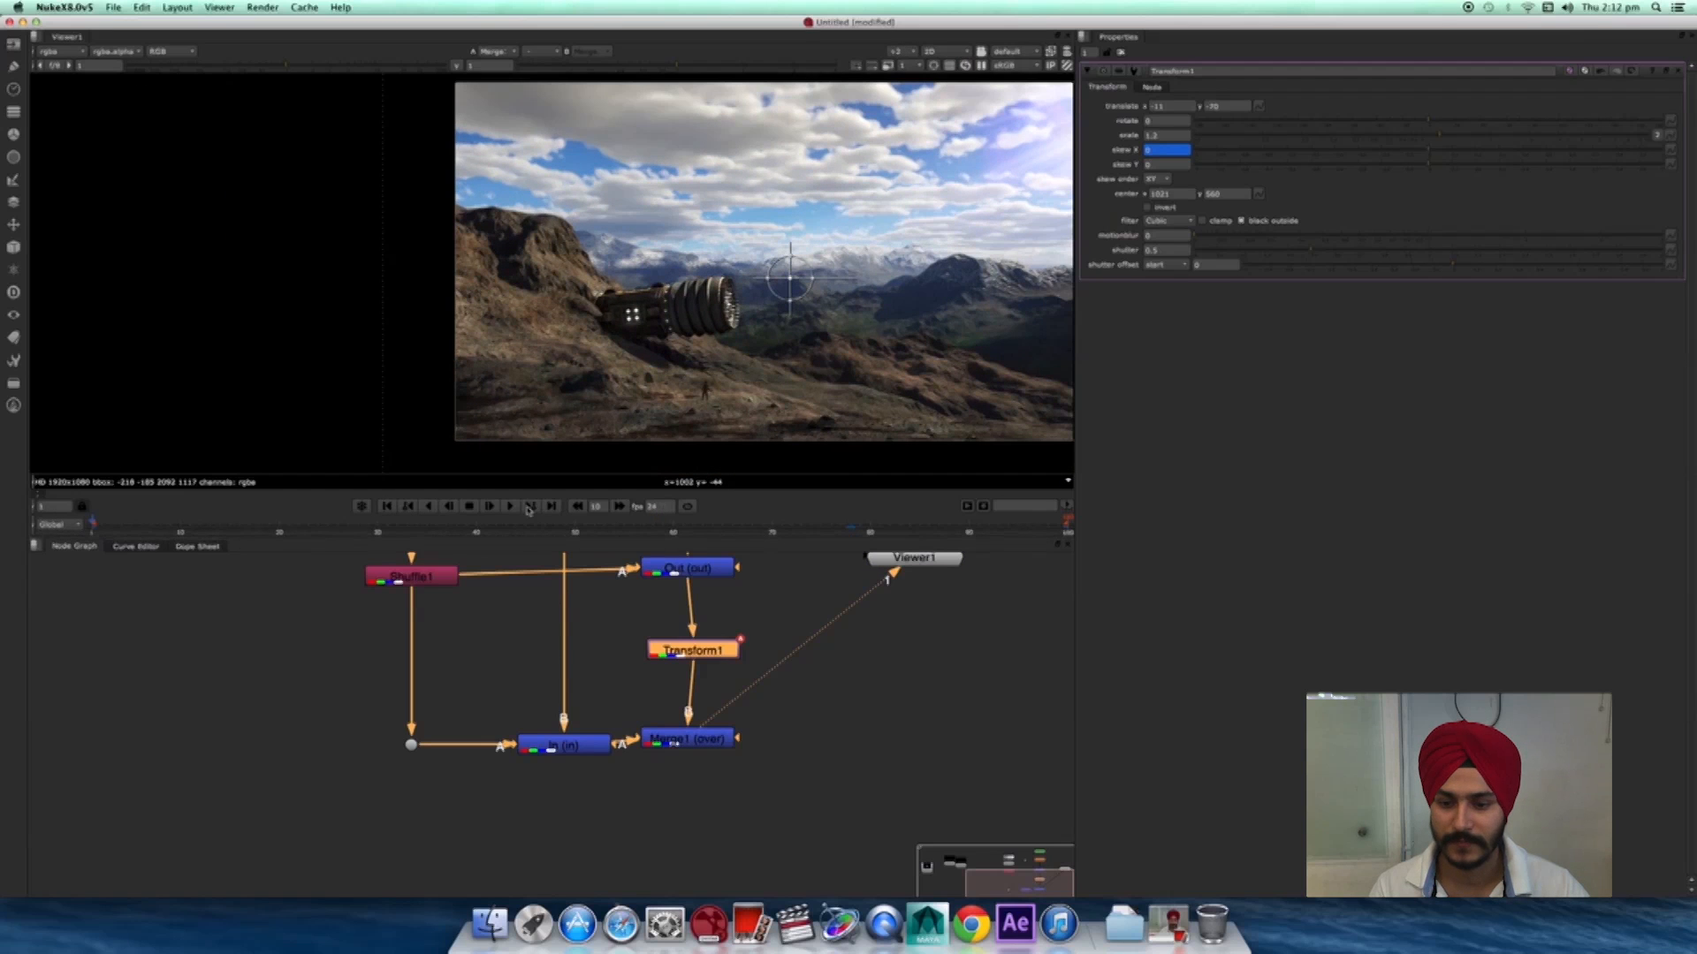
{"action": "key", "text": "l"}
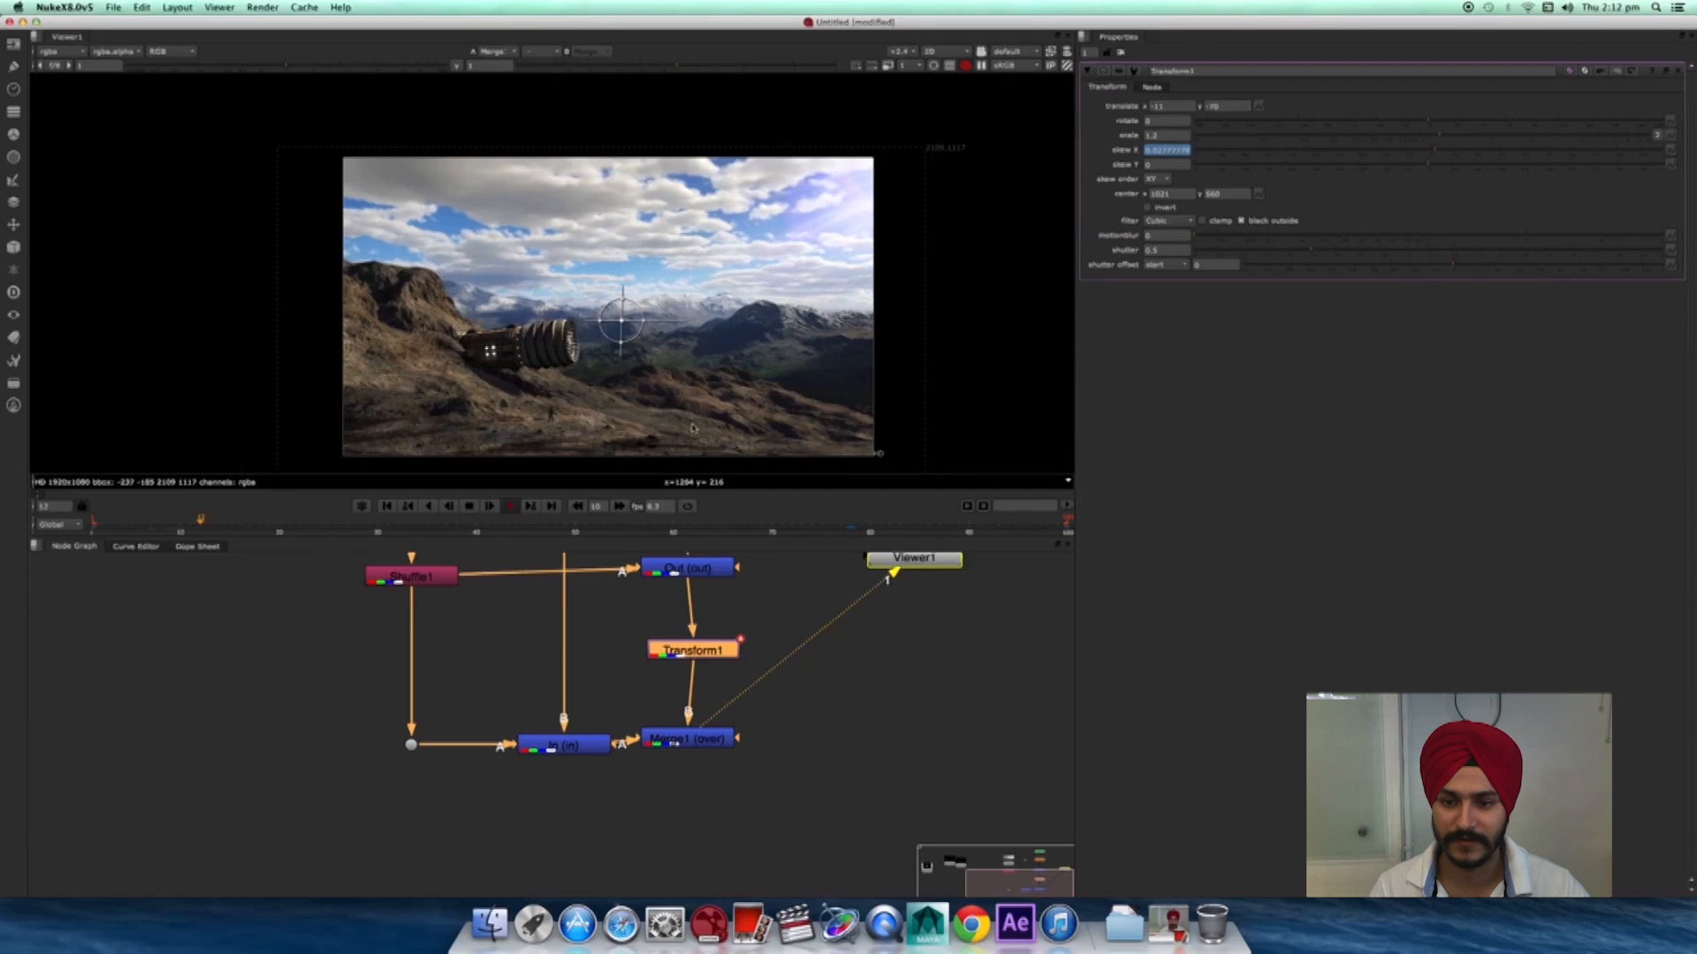
{"action": "left_click_drag", "start_coordinate": [919, 560], "coordinate": [863, 723]}
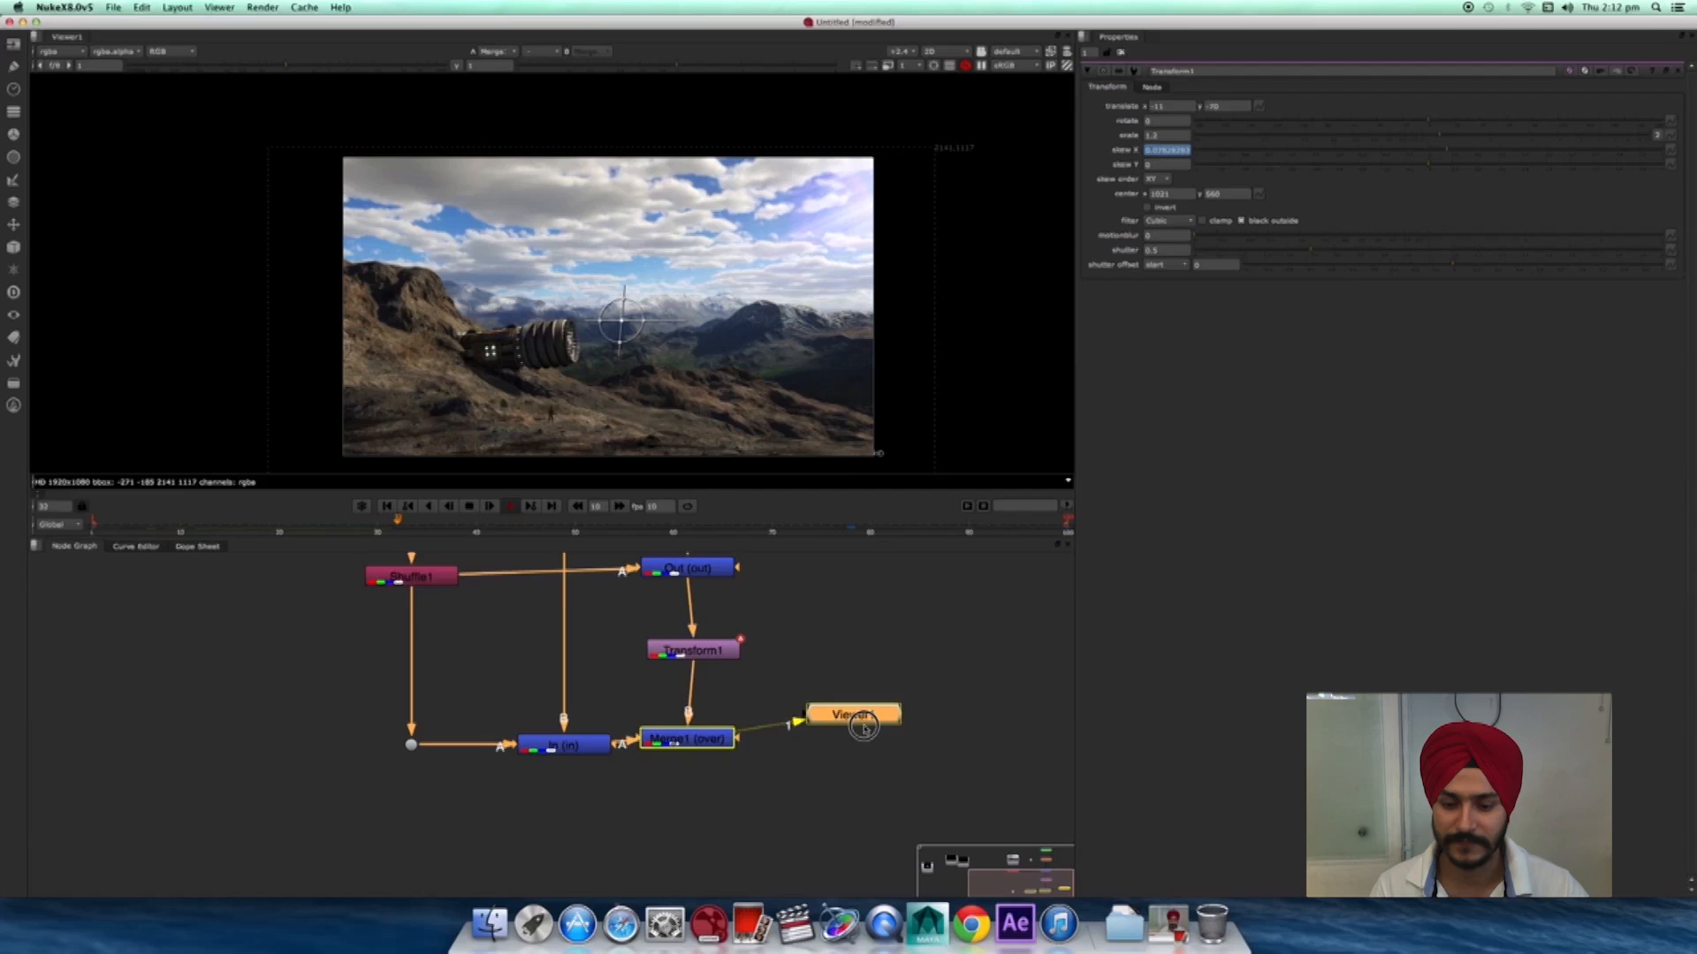
{"action": "left_click", "coordinate": [856, 632]}
{"action": "key", "text": "l"}
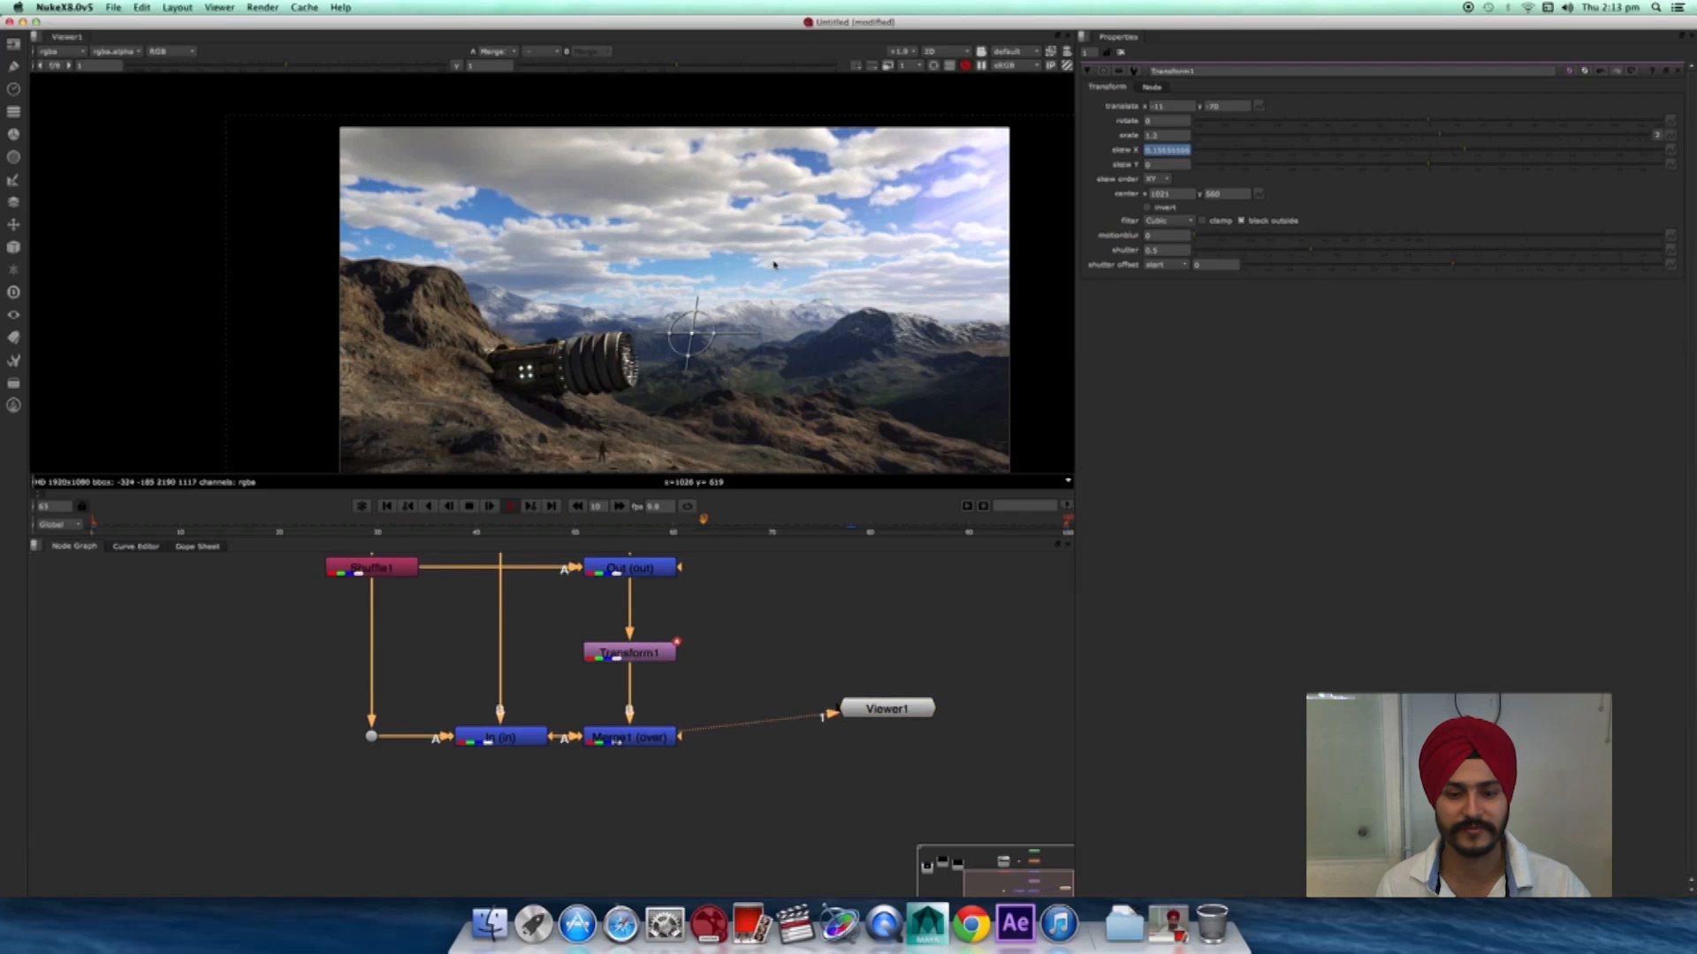
{"action": "left_click", "coordinate": [467, 506]}
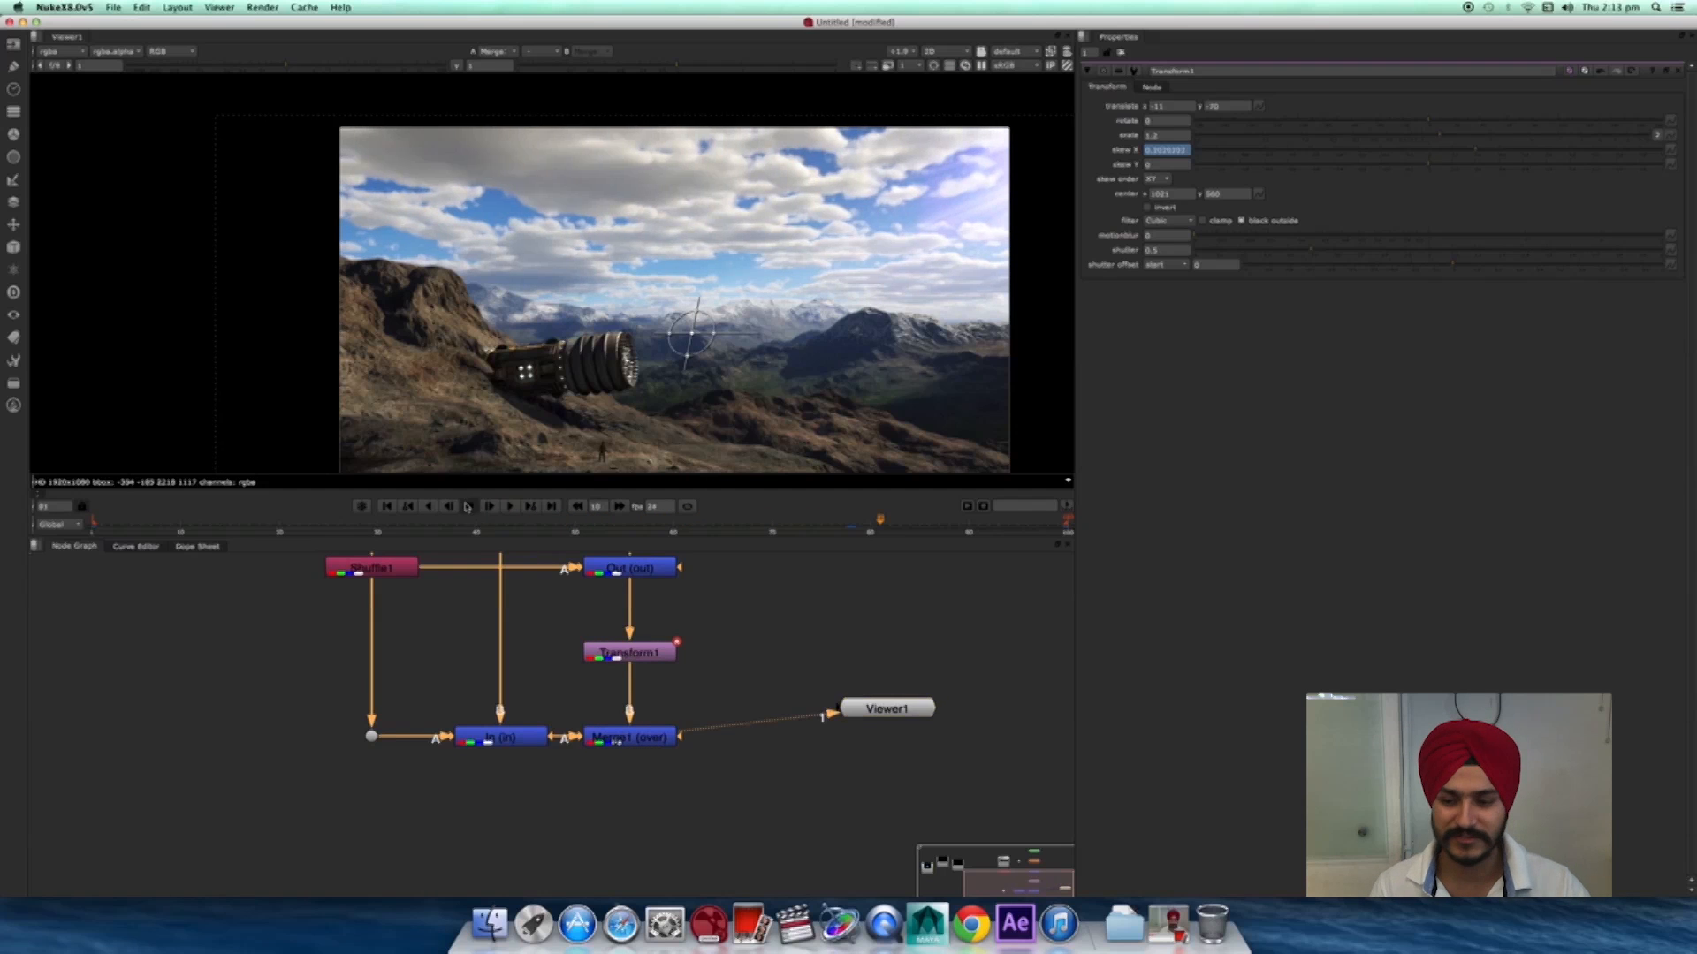
- Align Merge1 beneath Transform1 and level the In node with it
{"action": "left_click_drag", "start_coordinate": [637, 741], "coordinate": [642, 740]}
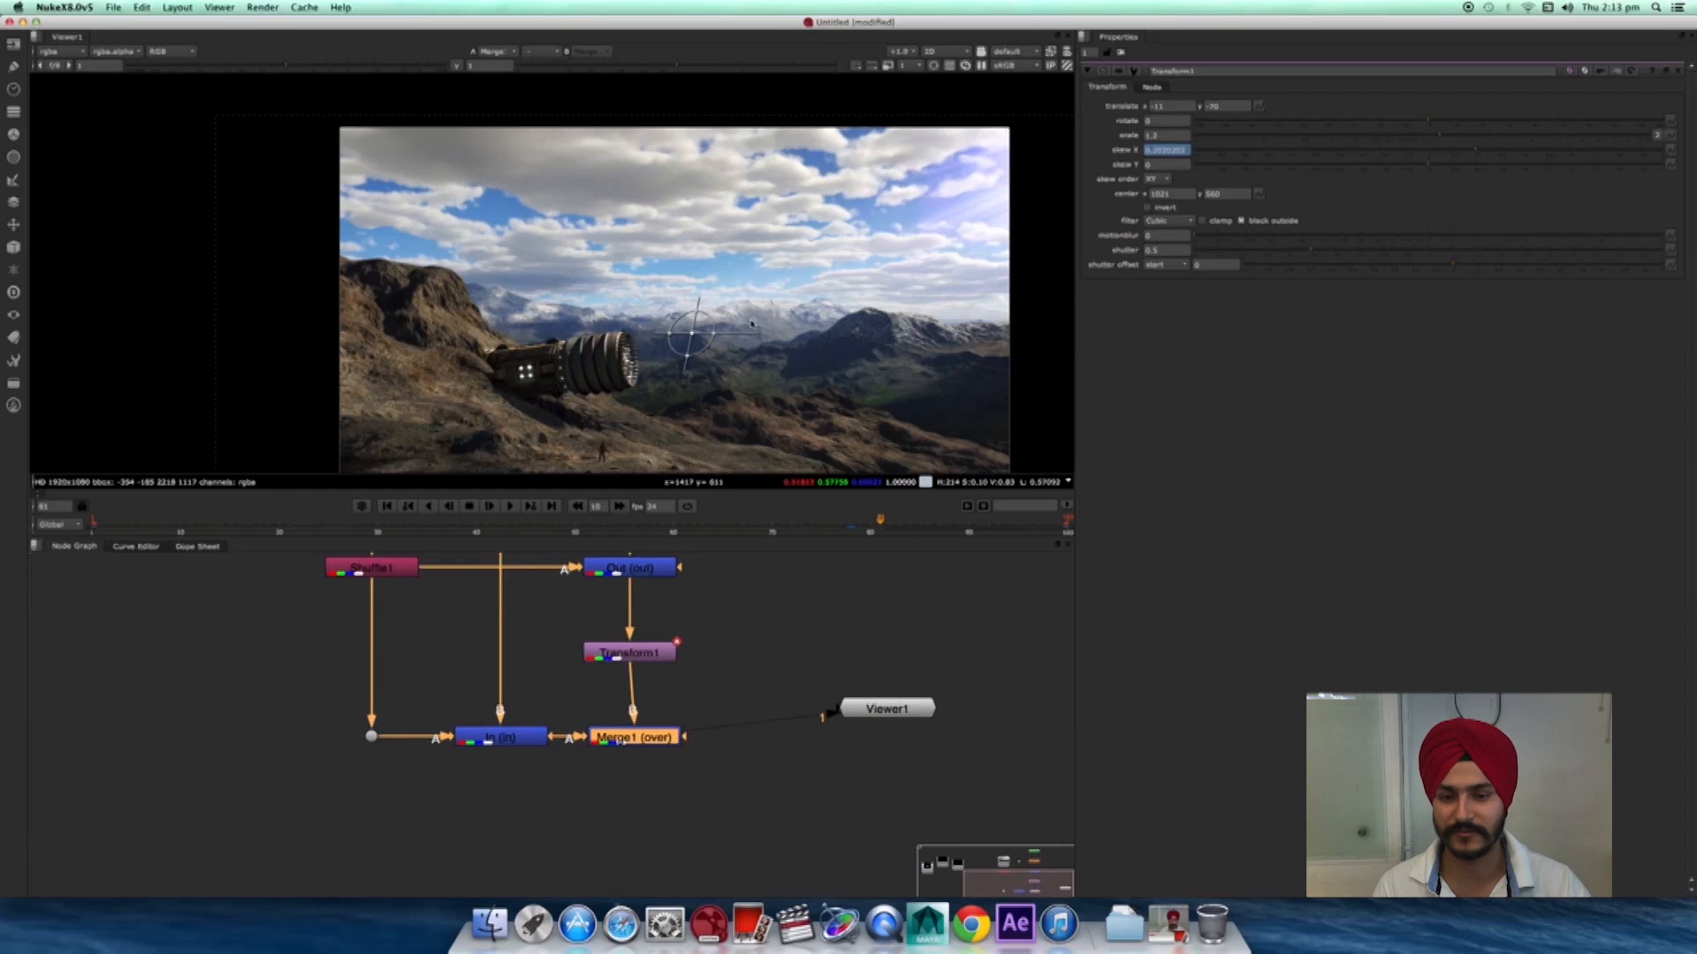
{"action": "left_click_drag", "start_coordinate": [650, 736], "coordinate": [646, 743]}
{"action": "left_click", "coordinate": [693, 716]}
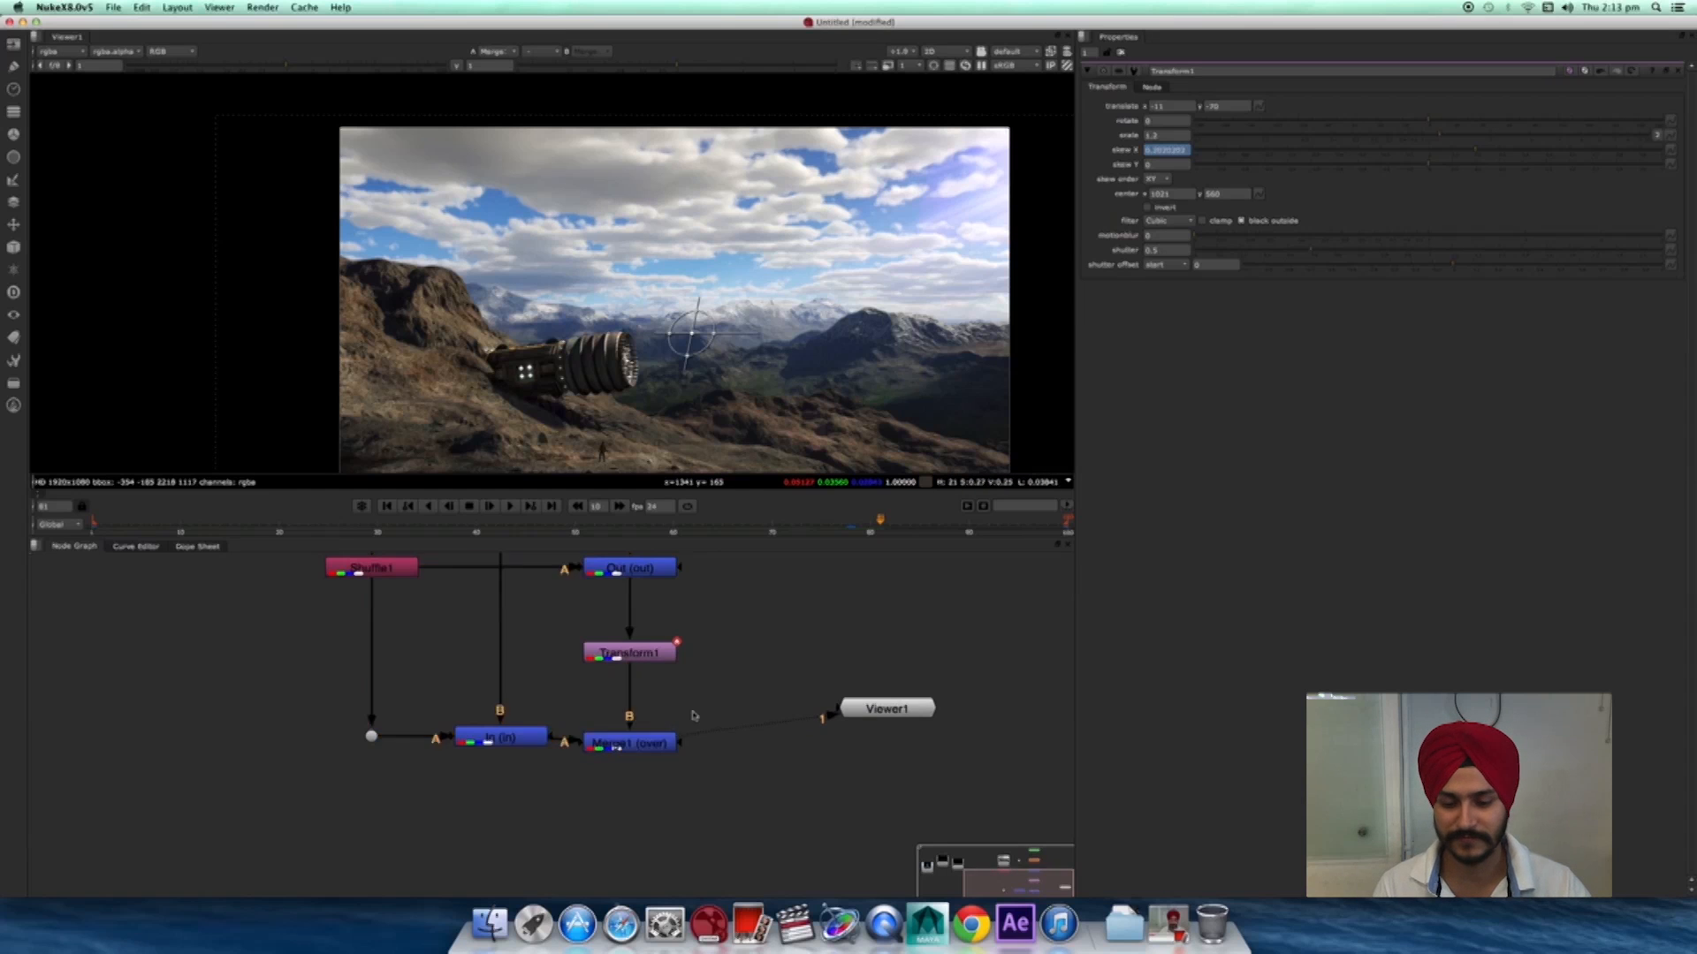
{"action": "middle_click_drag", "start_coordinate": [692, 716], "coordinate": [814, 732]}
{"action": "left_click_drag", "start_coordinate": [636, 757], "coordinate": [636, 764]}
{"action": "left_click_drag", "start_coordinate": [492, 752], "coordinate": [492, 761]}
{"action": "left_click", "coordinate": [710, 818]}
{"action": "scroll", "coordinate": [742, 820], "scroll_direction": "down", "scroll_amount": 5}
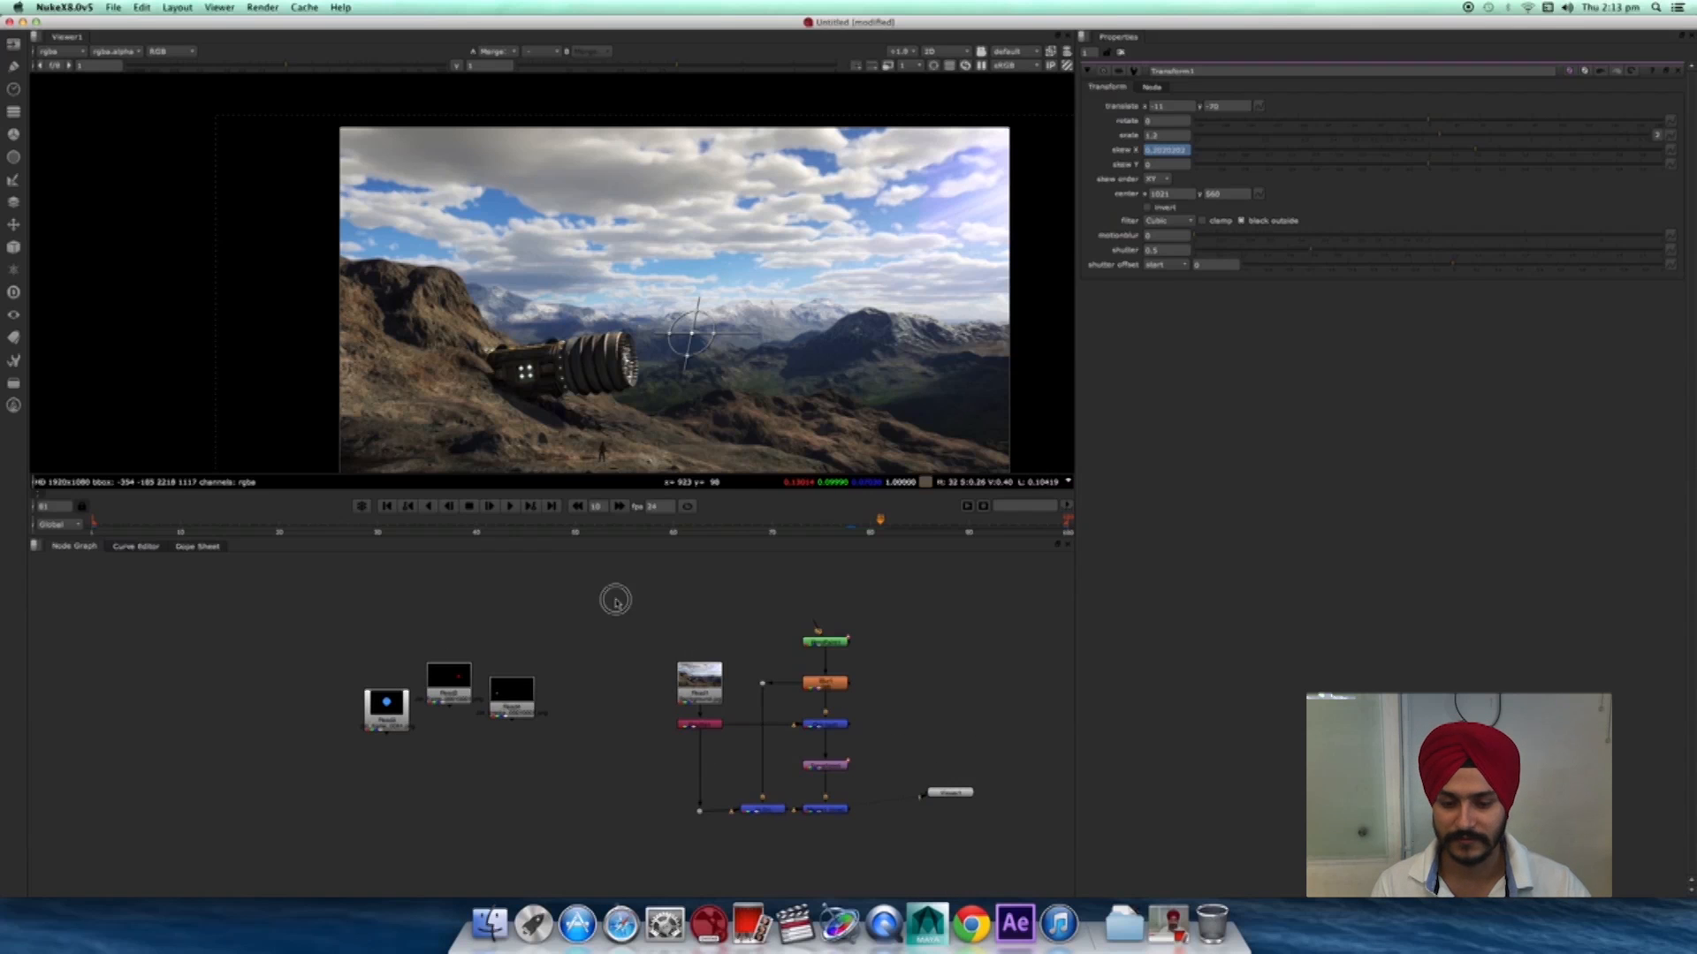
- Raise the mountain background's Read node in its chain and move the jet smoke Read4 into the empty area below the composite
{"action": "left_click_drag", "start_coordinate": [699, 682], "coordinate": [698, 637]}
{"action": "left_click", "coordinate": [557, 737]}
{"action": "middle_click_drag", "start_coordinate": [443, 781], "coordinate": [581, 639]}
{"action": "left_click_drag", "start_coordinate": [652, 579], "coordinate": [770, 781]}
- View Read4's jet smoke at about frame 34 and open its properties
{"action": "key", "text": "1"}
{"action": "left_click_drag", "start_coordinate": [327, 525], "coordinate": [422, 530]}
{"action": "double_click", "coordinate": [750, 812]}
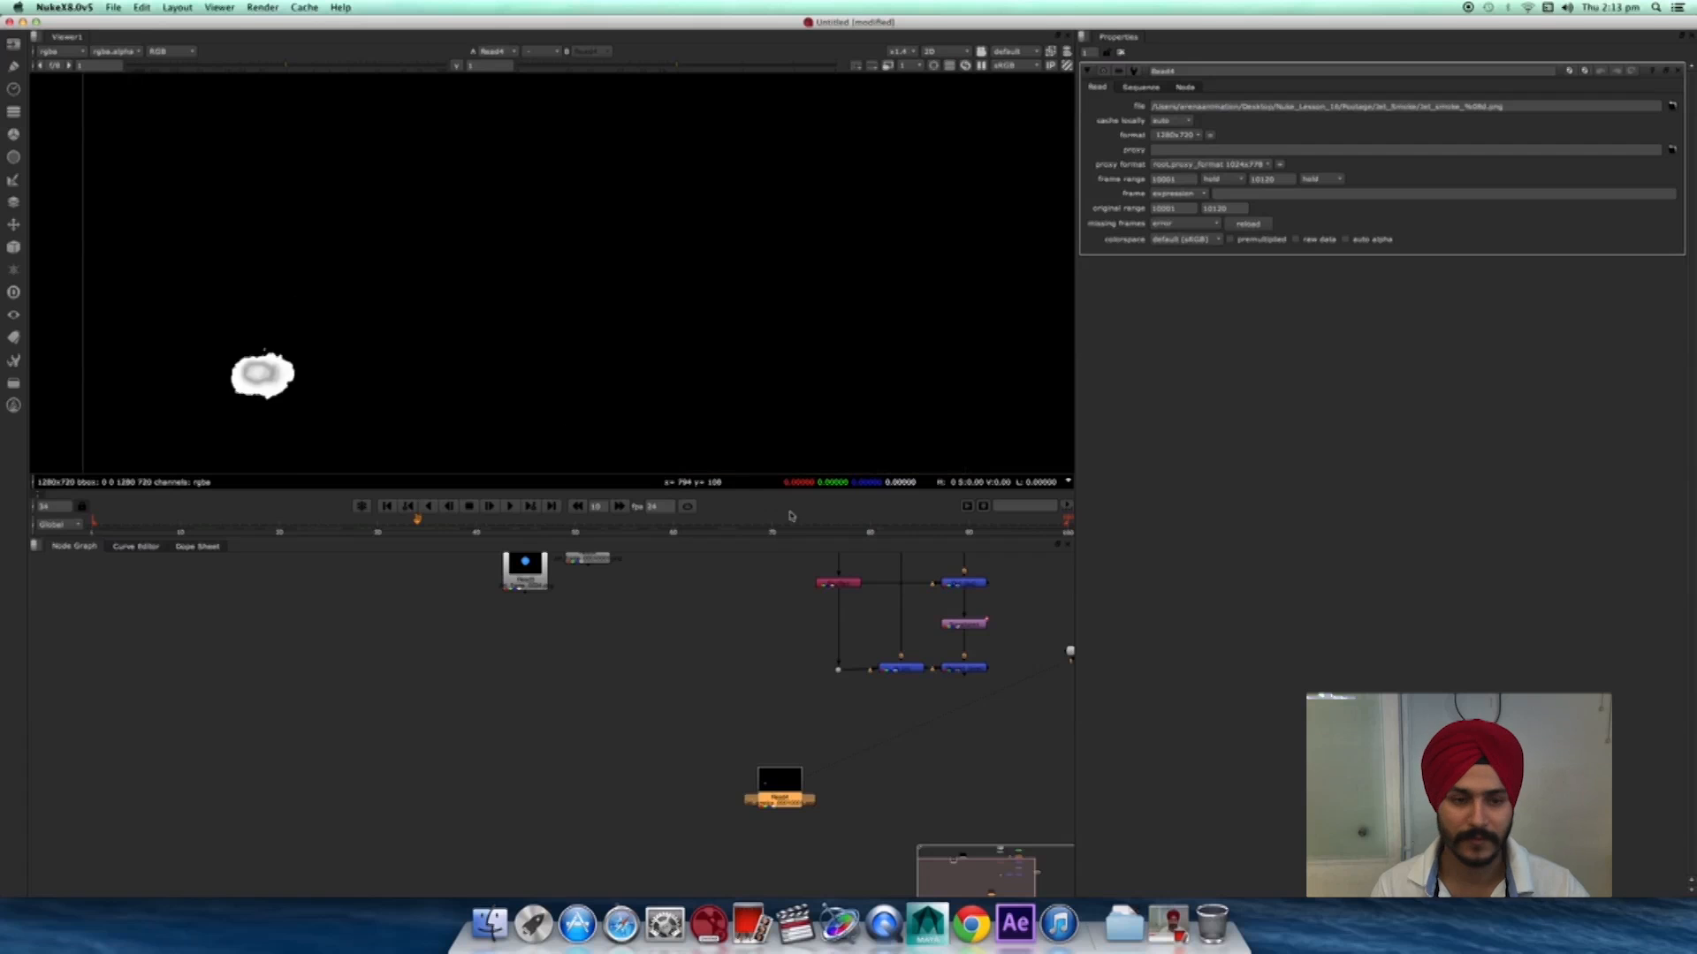
- Add a Retime node beneath Read4 and set the start of its output range to 1
{"action": "middle_click_drag", "start_coordinate": [1054, 325], "coordinate": [1015, 350]}
{"action": "key", "text": "Tab"}
{"action": "middle_click_drag", "start_coordinate": [721, 818], "coordinate": [717, 707]}
{"action": "scroll", "coordinate": [734, 725], "scroll_direction": "up", "scroll_amount": 5}
{"action": "middle_click_drag", "start_coordinate": [805, 751], "coordinate": [616, 789]}
{"action": "left_click", "coordinate": [616, 789]}
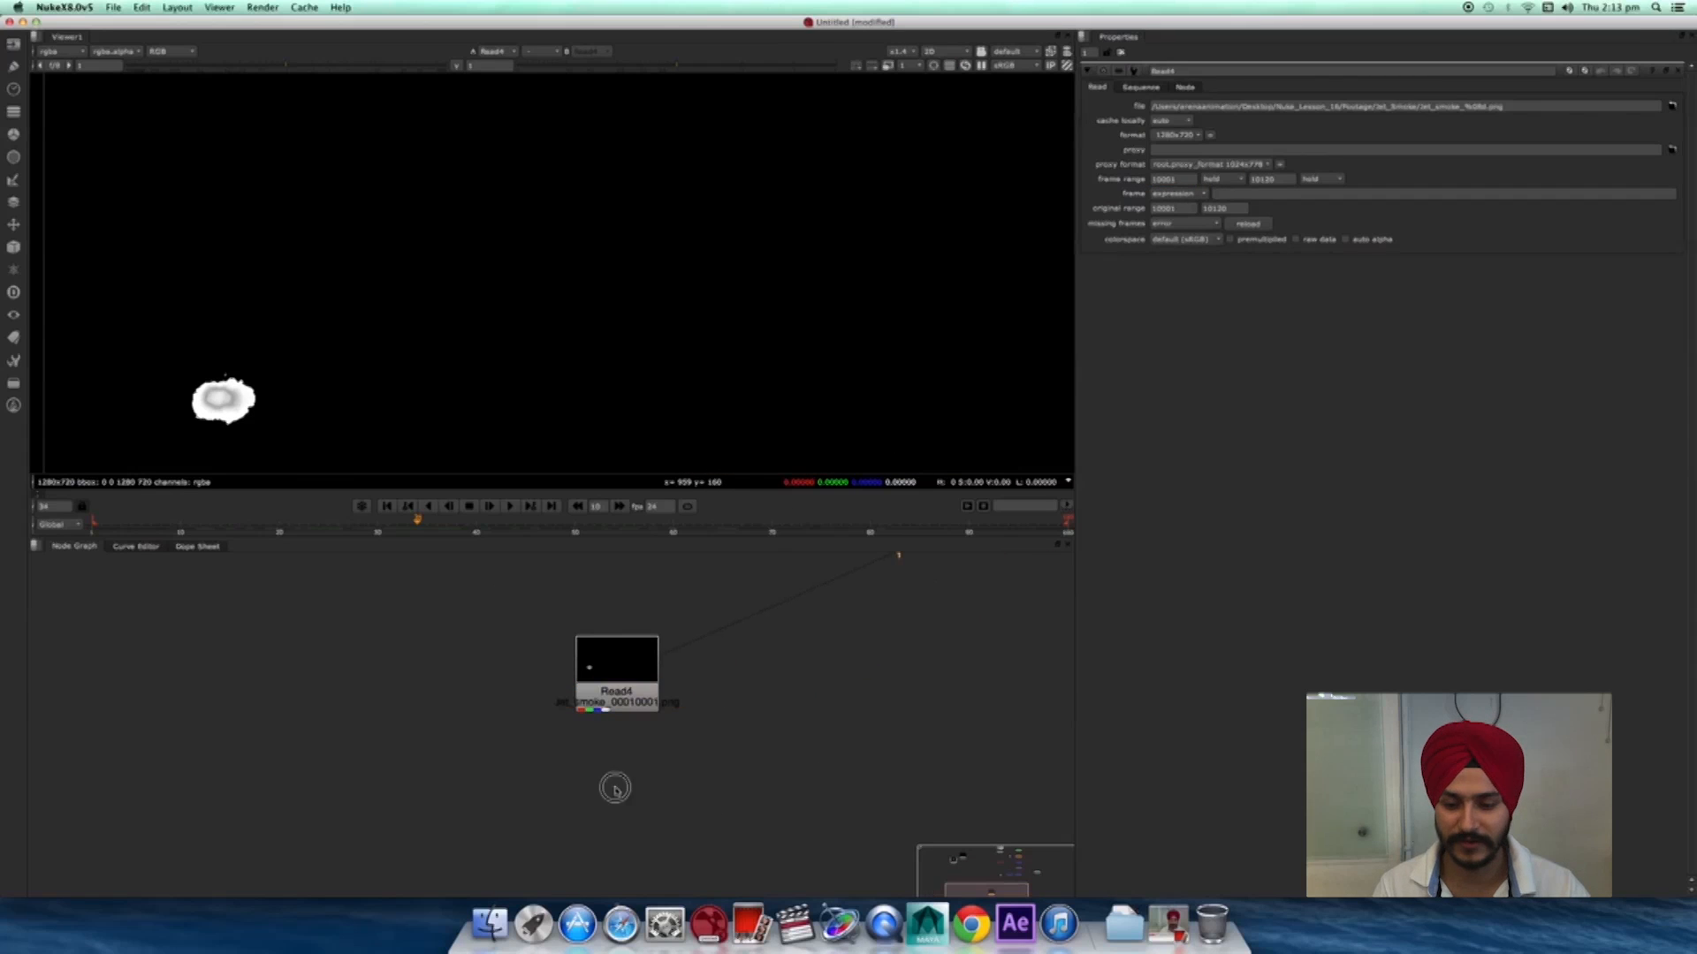
{"action": "key", "text": "Tab"}
{"action": "type", "text": "r"}
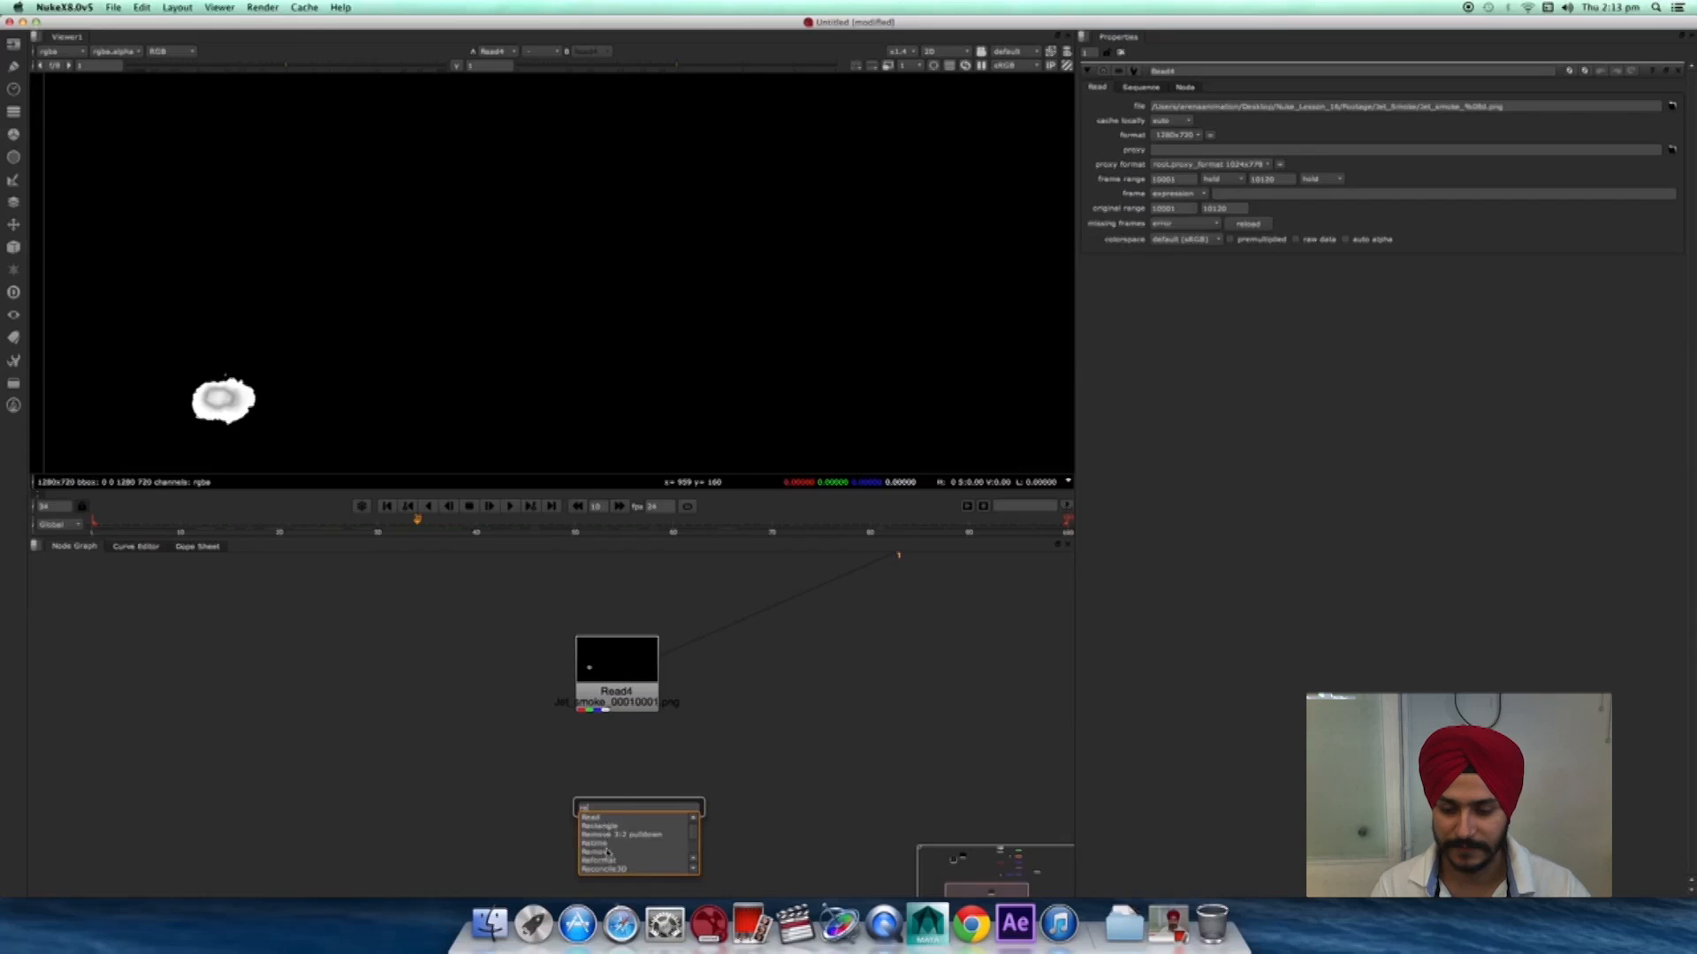
{"action": "left_click", "coordinate": [607, 844]}
{"action": "left_click_drag", "start_coordinate": [621, 766], "coordinate": [639, 698]}
{"action": "left_click", "coordinate": [1126, 263]}
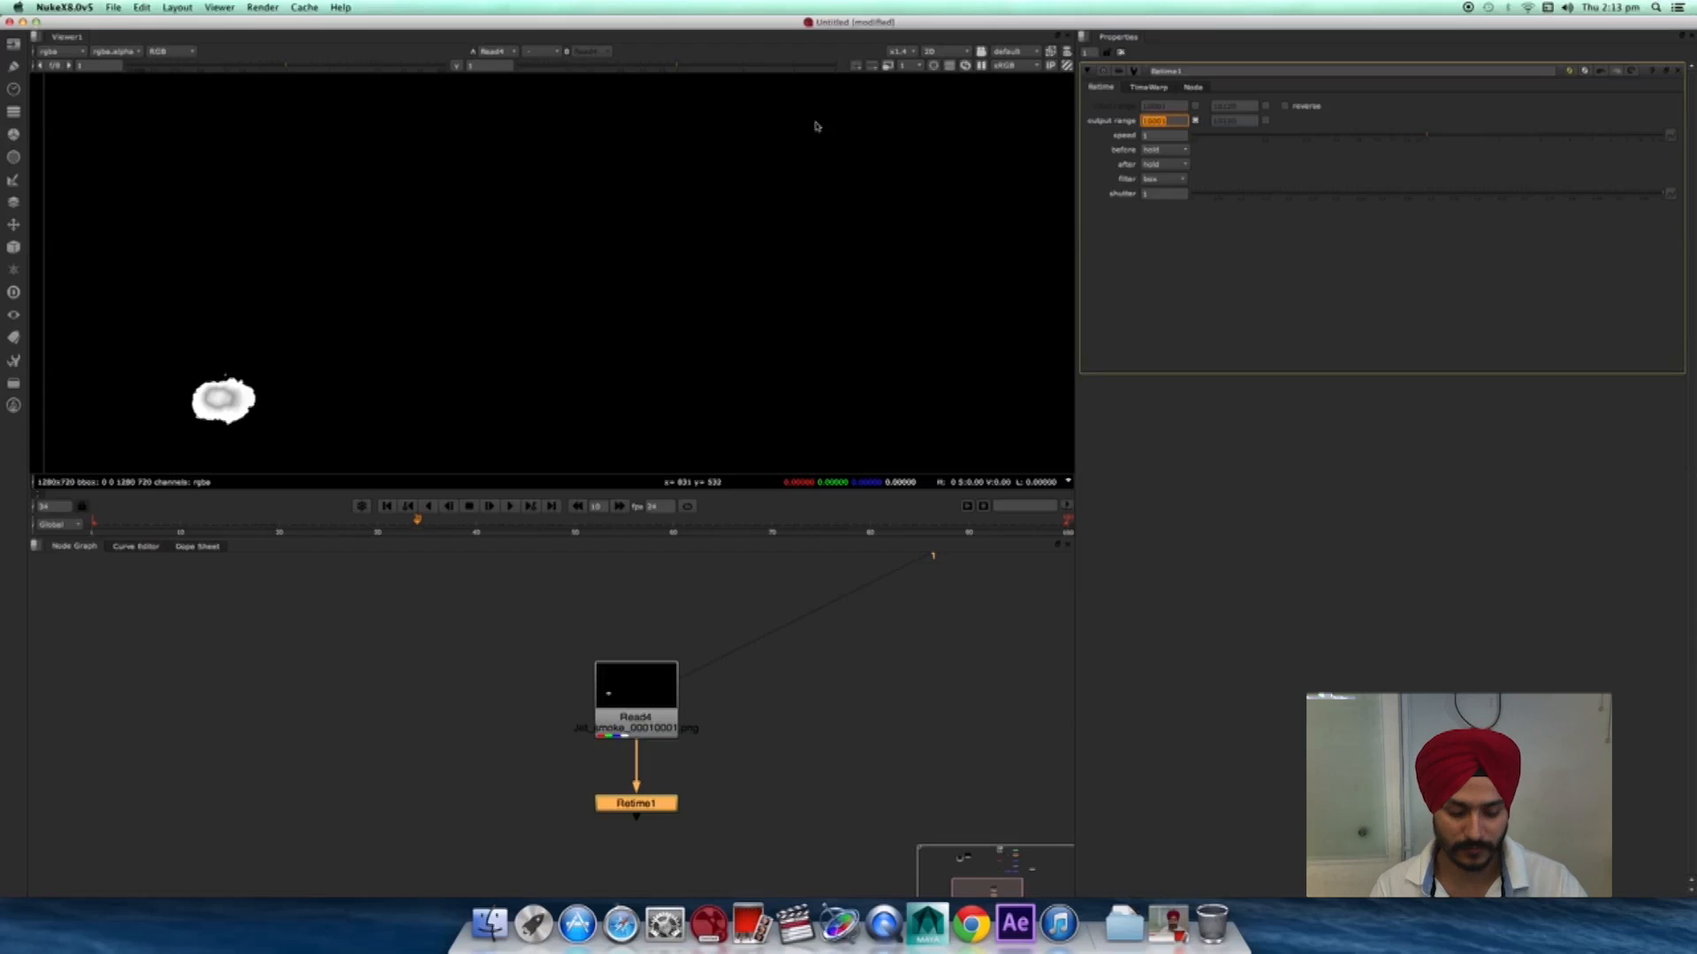
- View Retime1, play the retimed smoke and stop at about frame 50
{"action": "left_click", "coordinate": [630, 805]}
{"action": "key", "text": "1"}
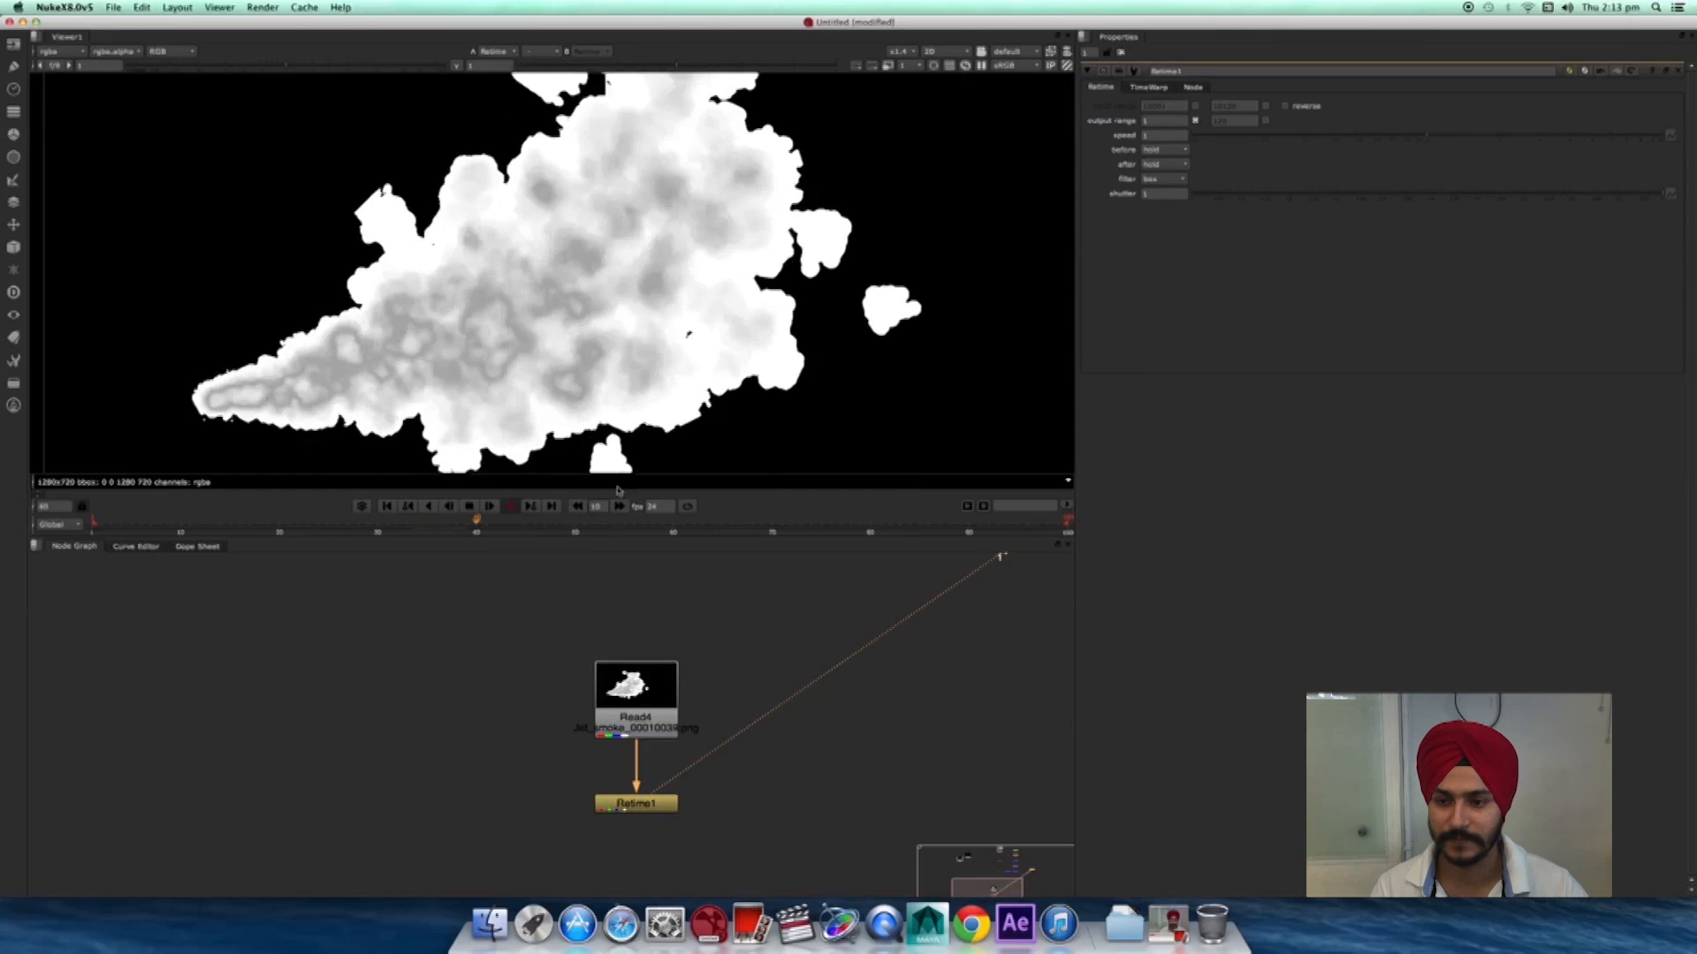
{"action": "key", "text": "k"}
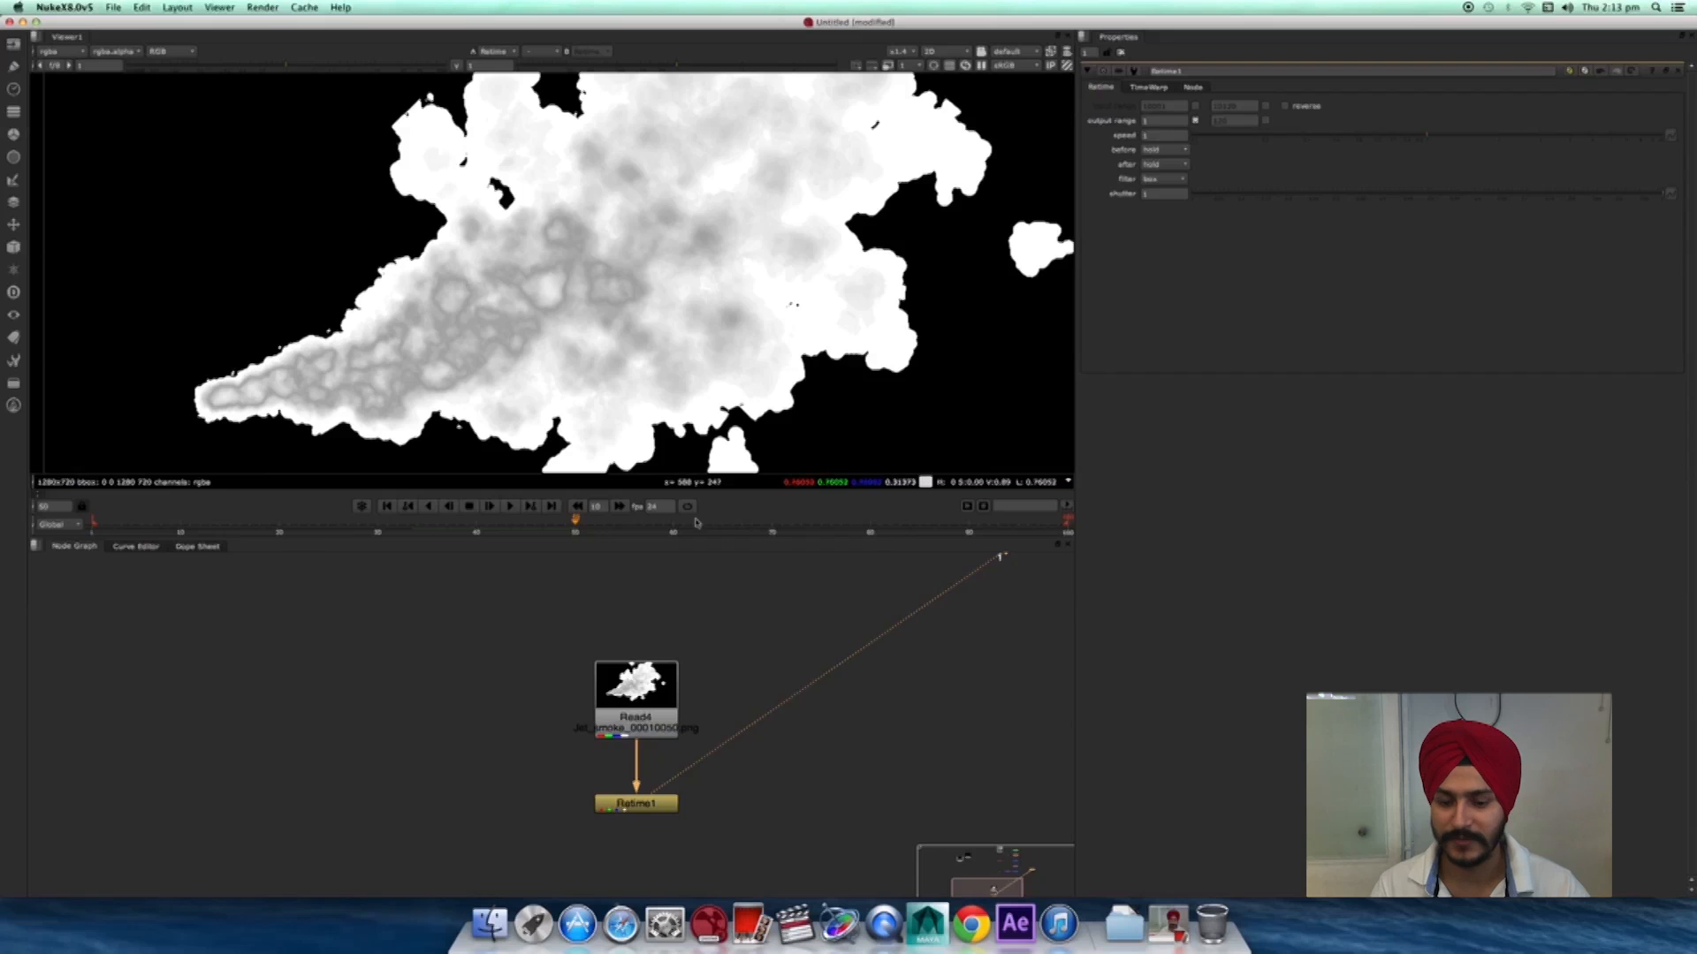
- Examine the jet smoke's edges up close, comparing its colour with its alpha channel
{"action": "left_click", "coordinate": [639, 707]}
{"action": "scroll", "coordinate": [643, 707], "scroll_direction": "up", "scroll_amount": 5}
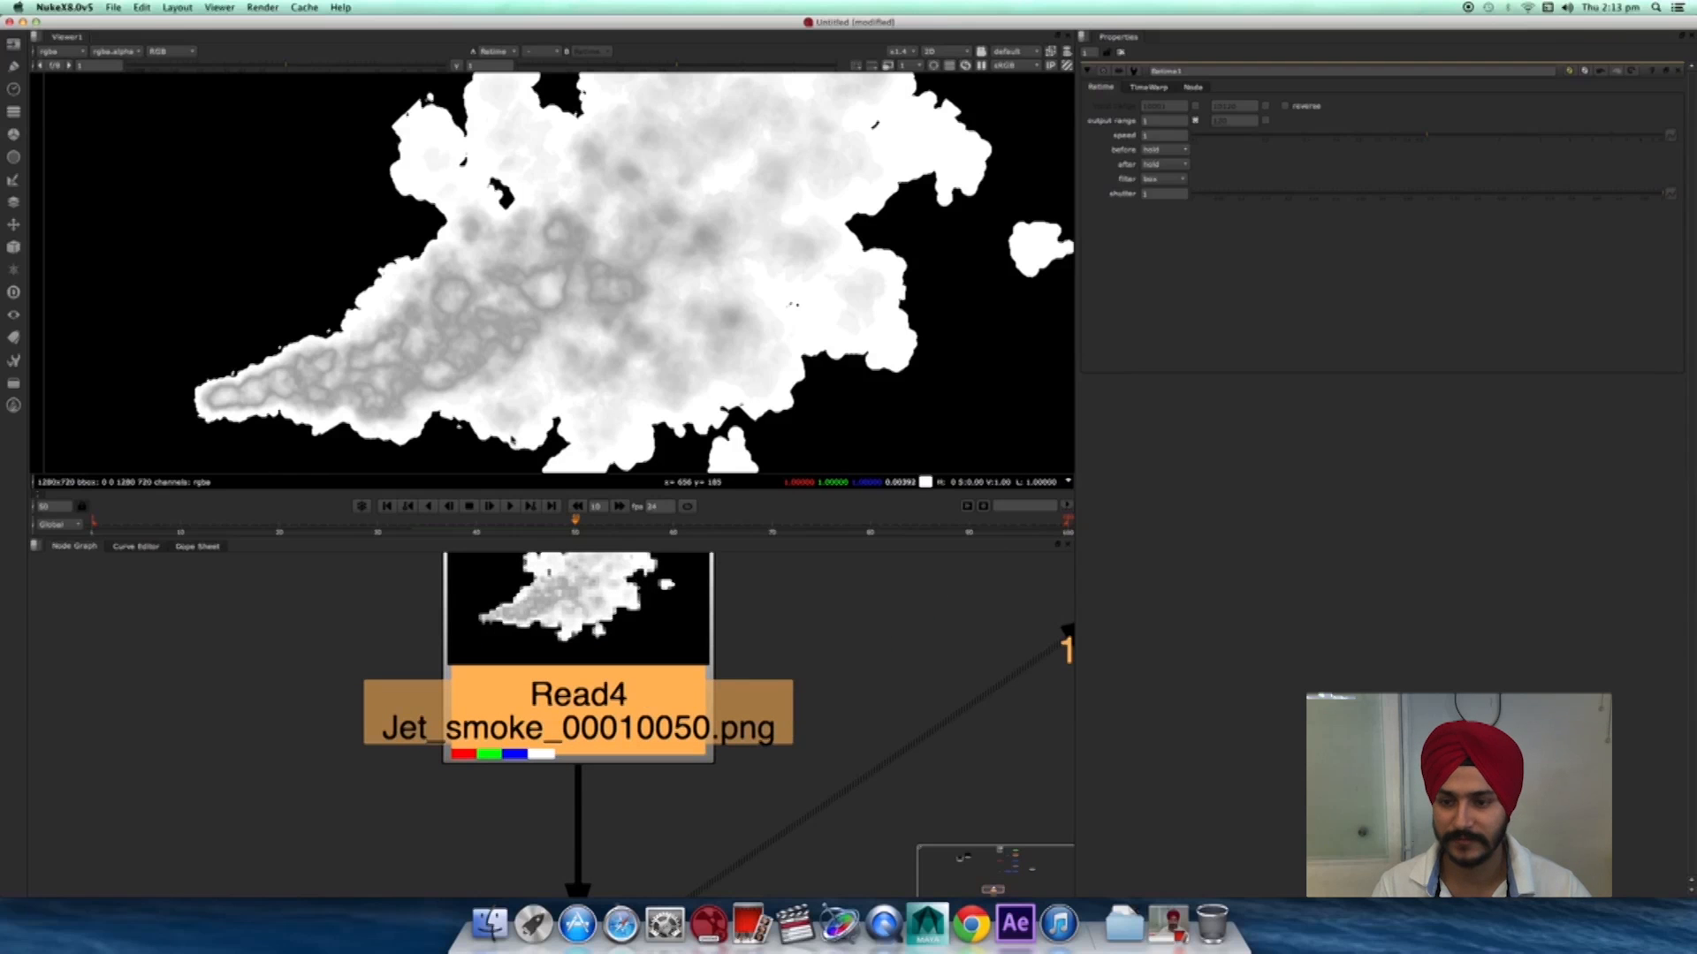
{"action": "scroll", "coordinate": [672, 446], "scroll_direction": "up", "scroll_amount": 3}
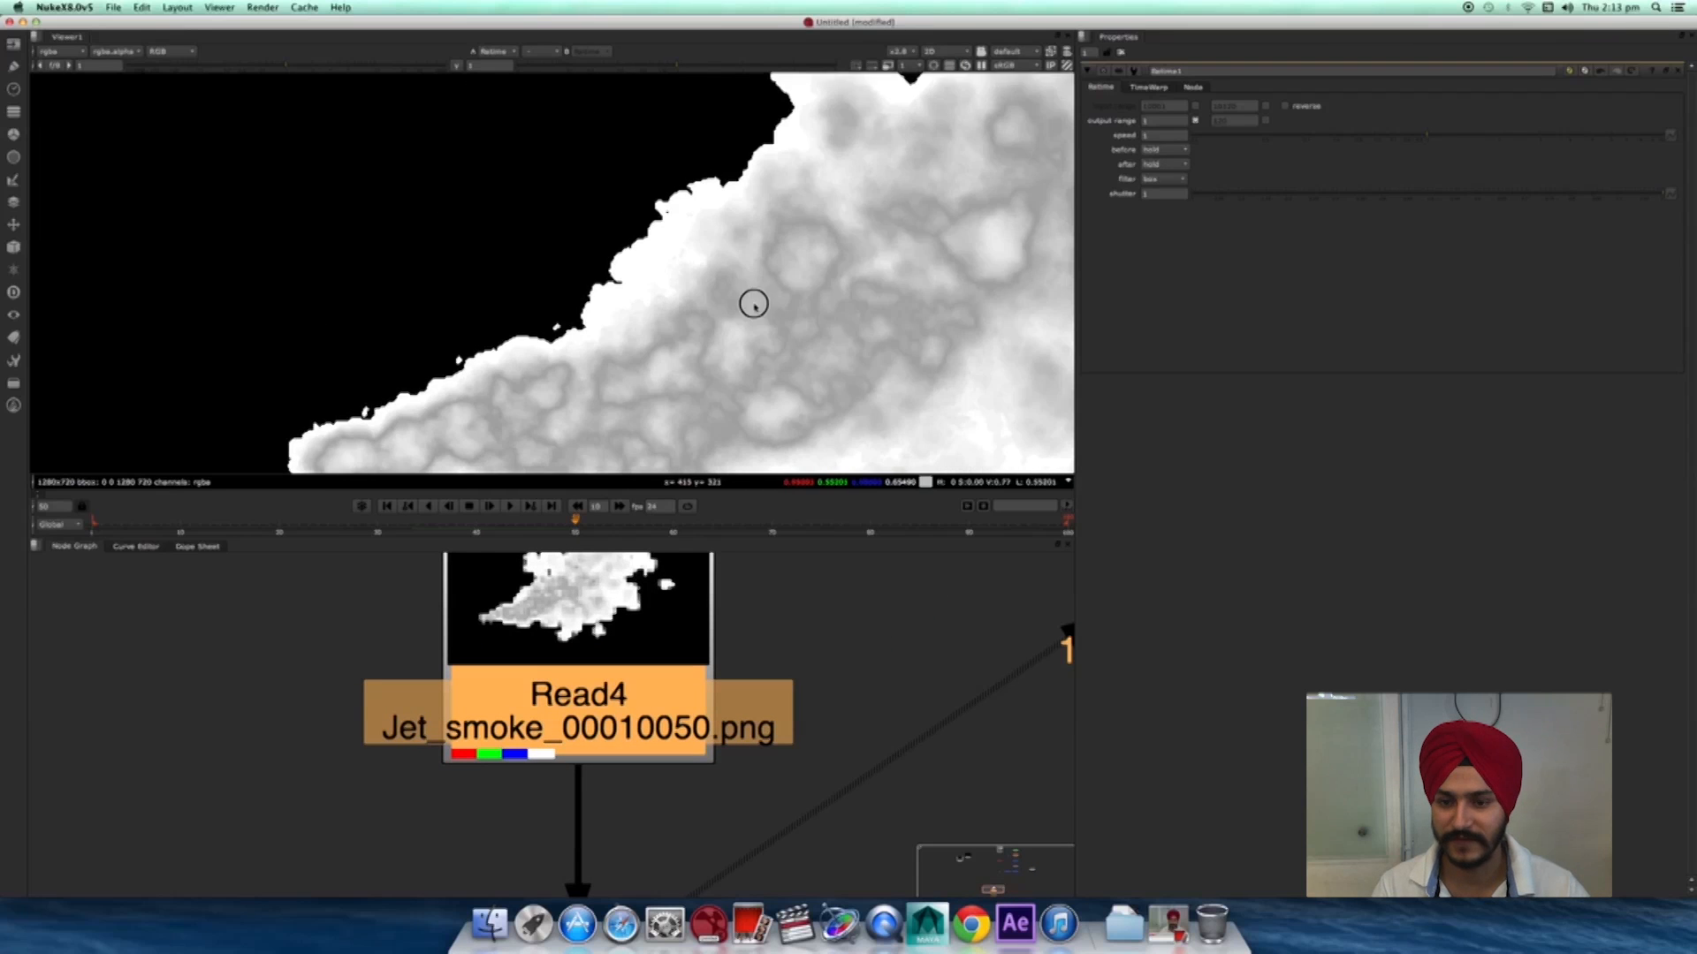
{"action": "scroll", "coordinate": [695, 297], "scroll_direction": "down", "scroll_amount": 3}
{"action": "key", "text": "a"}
{"action": "scroll", "coordinate": [614, 243], "scroll_direction": "up", "scroll_amount": 1}
{"action": "middle_click_drag", "start_coordinate": [612, 238], "coordinate": [625, 311]}
{"action": "scroll", "coordinate": [738, 348], "scroll_direction": "up", "scroll_amount": 2}
{"action": "scroll", "coordinate": [707, 292], "scroll_direction": "down", "scroll_amount": 2}
{"action": "middle_click_drag", "start_coordinate": [664, 230], "coordinate": [676, 378]}
{"action": "scroll", "coordinate": [759, 239], "scroll_direction": "up", "scroll_amount": 5}
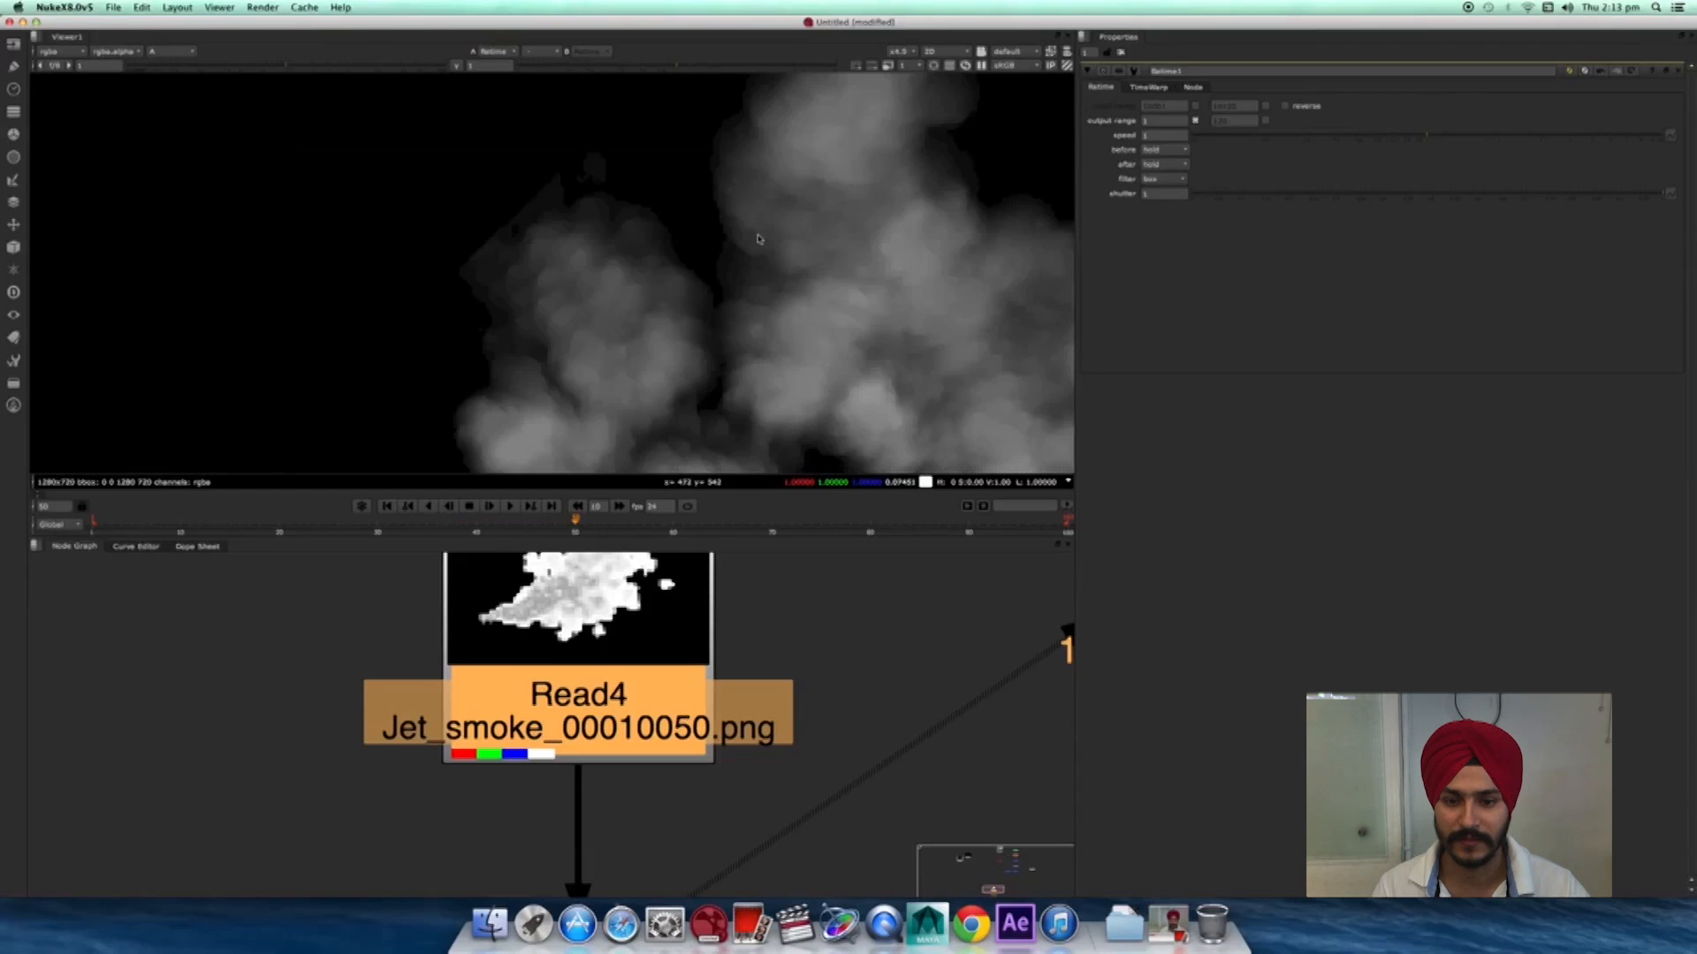
{"action": "scroll", "coordinate": [605, 269], "scroll_direction": "down", "scroll_amount": 4}
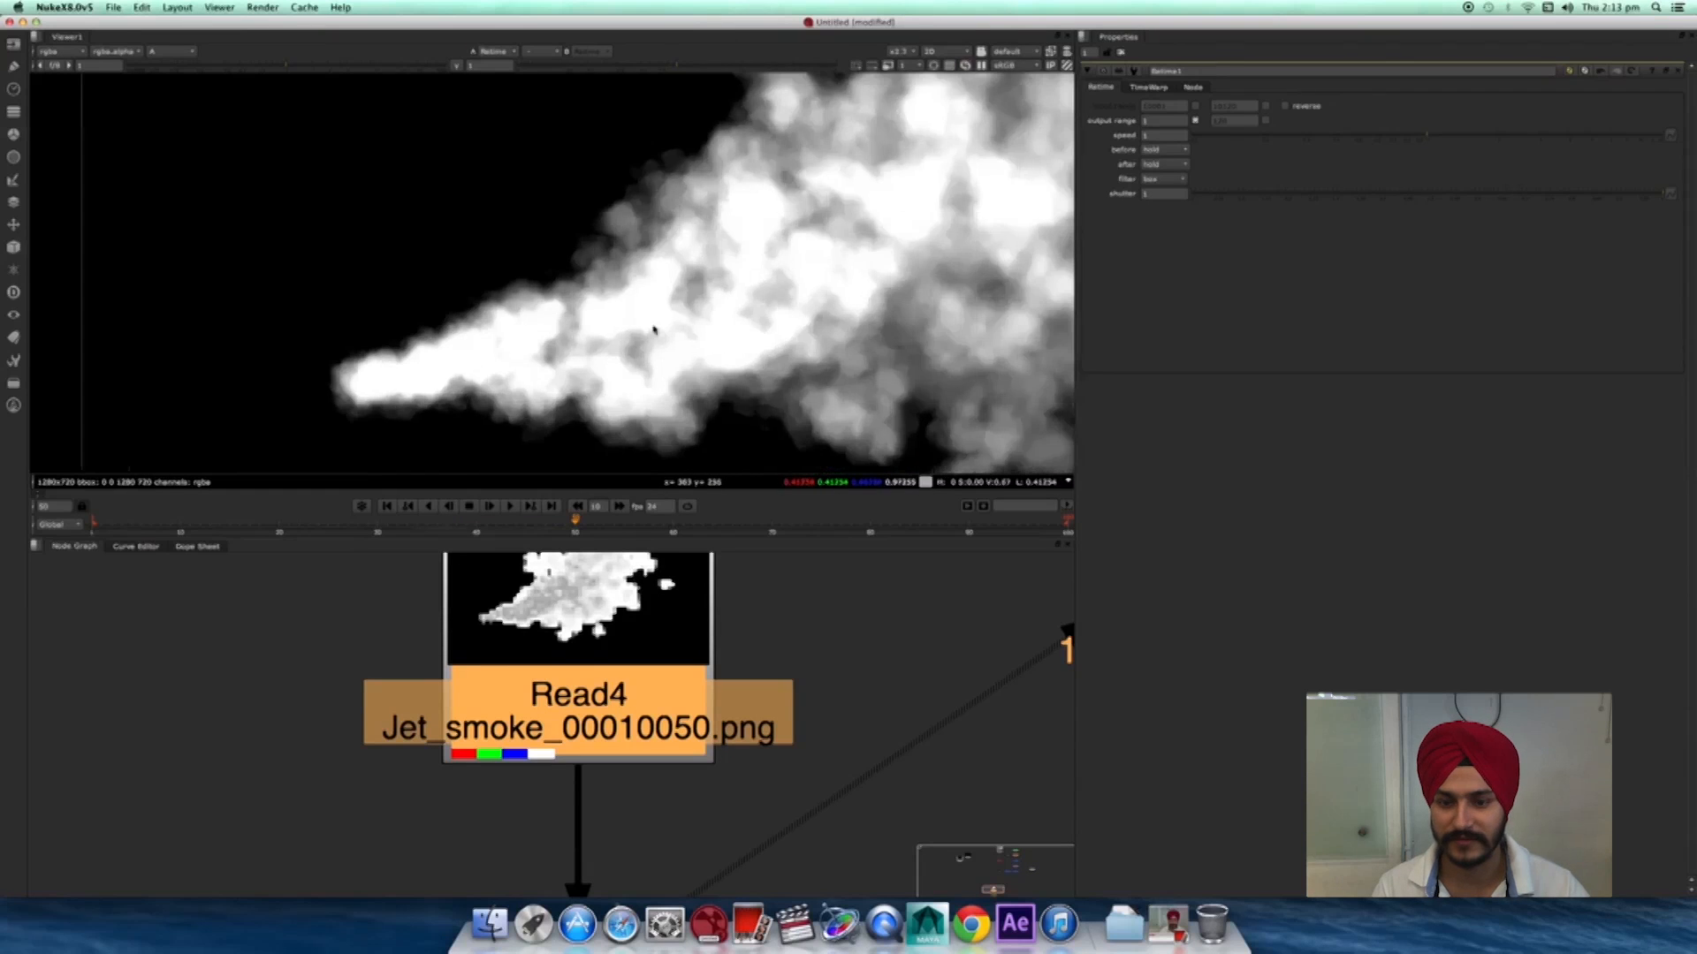
{"action": "scroll", "coordinate": [765, 318], "scroll_direction": "down", "scroll_amount": 2}
{"action": "key", "text": "a"}
{"action": "middle_click_drag", "start_coordinate": [833, 336], "coordinate": [675, 266]}
{"action": "scroll", "coordinate": [675, 266], "scroll_direction": "down", "scroll_amount": 6}
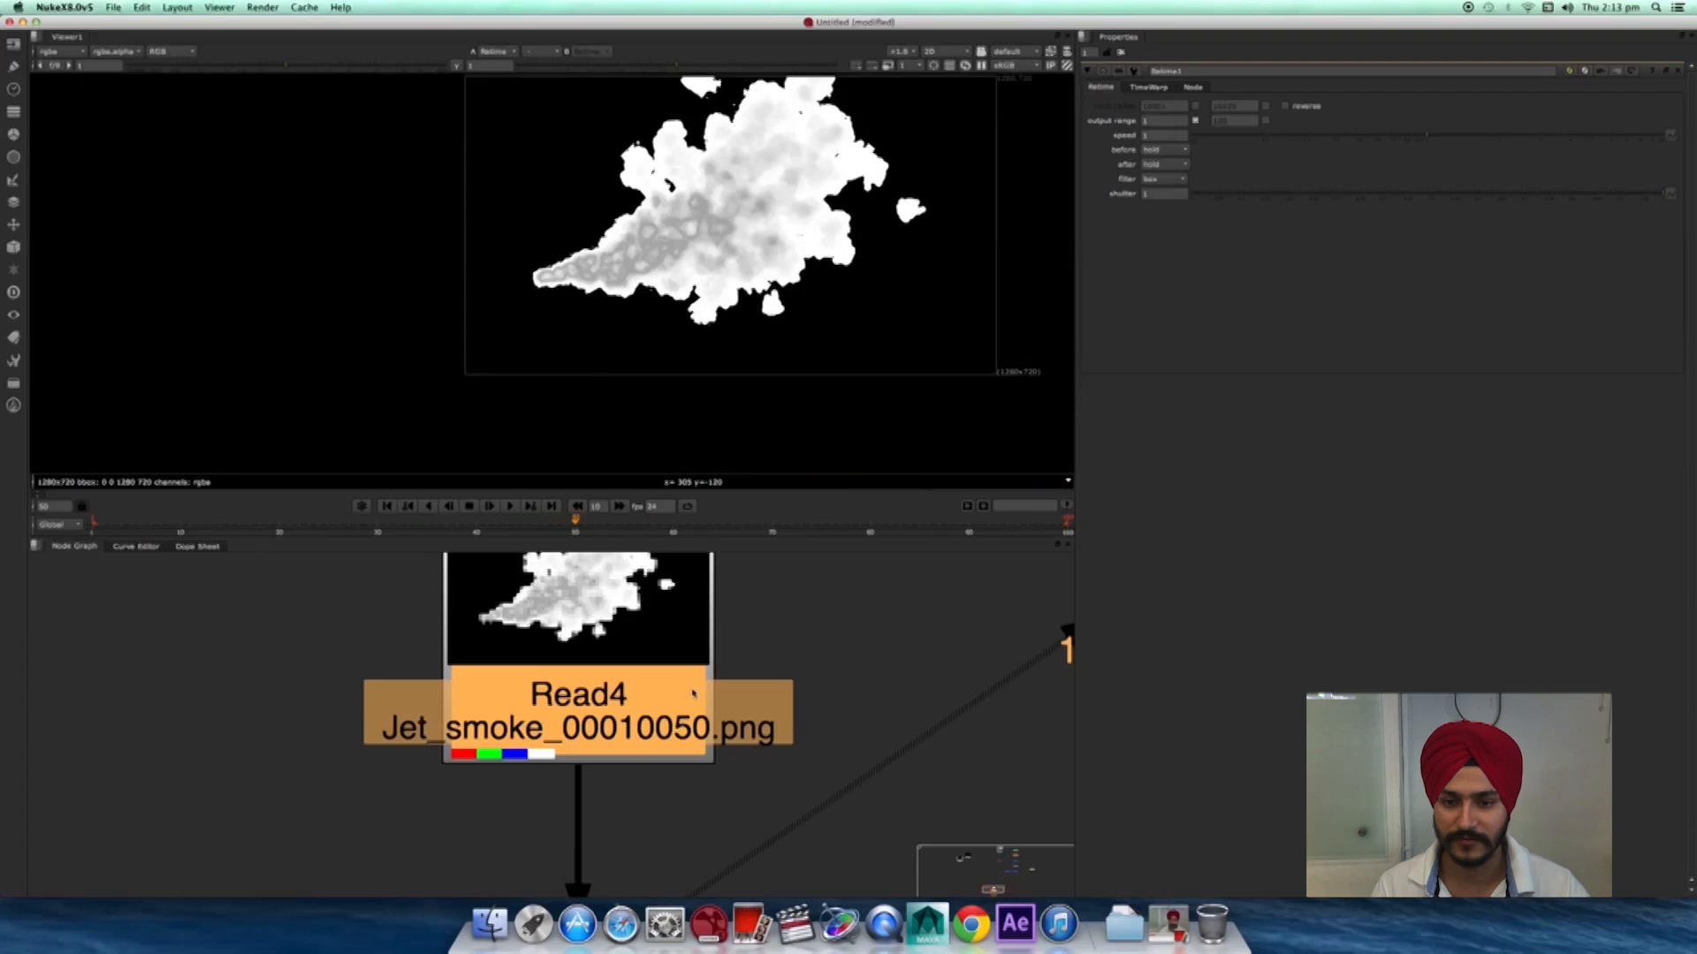
- Add a Premult node after Retime1 and shift Retime1 towards it
{"action": "middle_click_drag", "start_coordinate": [654, 844], "coordinate": [732, 620]}
{"action": "key", "text": "Tab"}
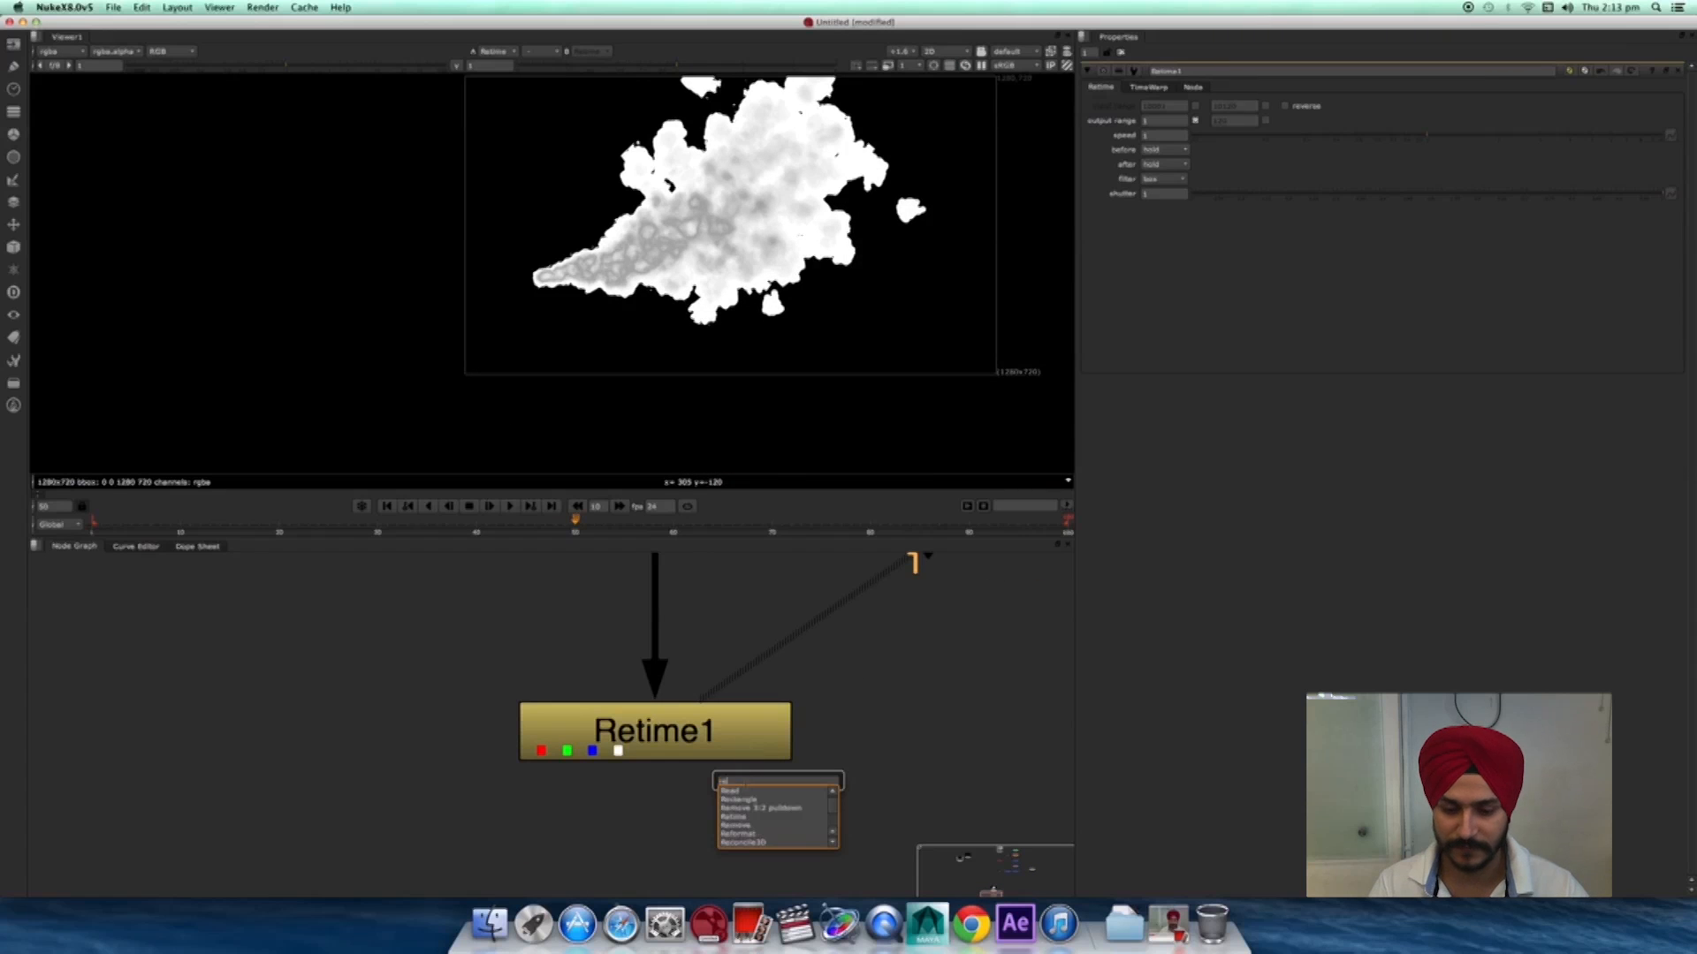
{"action": "key", "text": "BackSpace"}
{"action": "type", "text": "pre"}
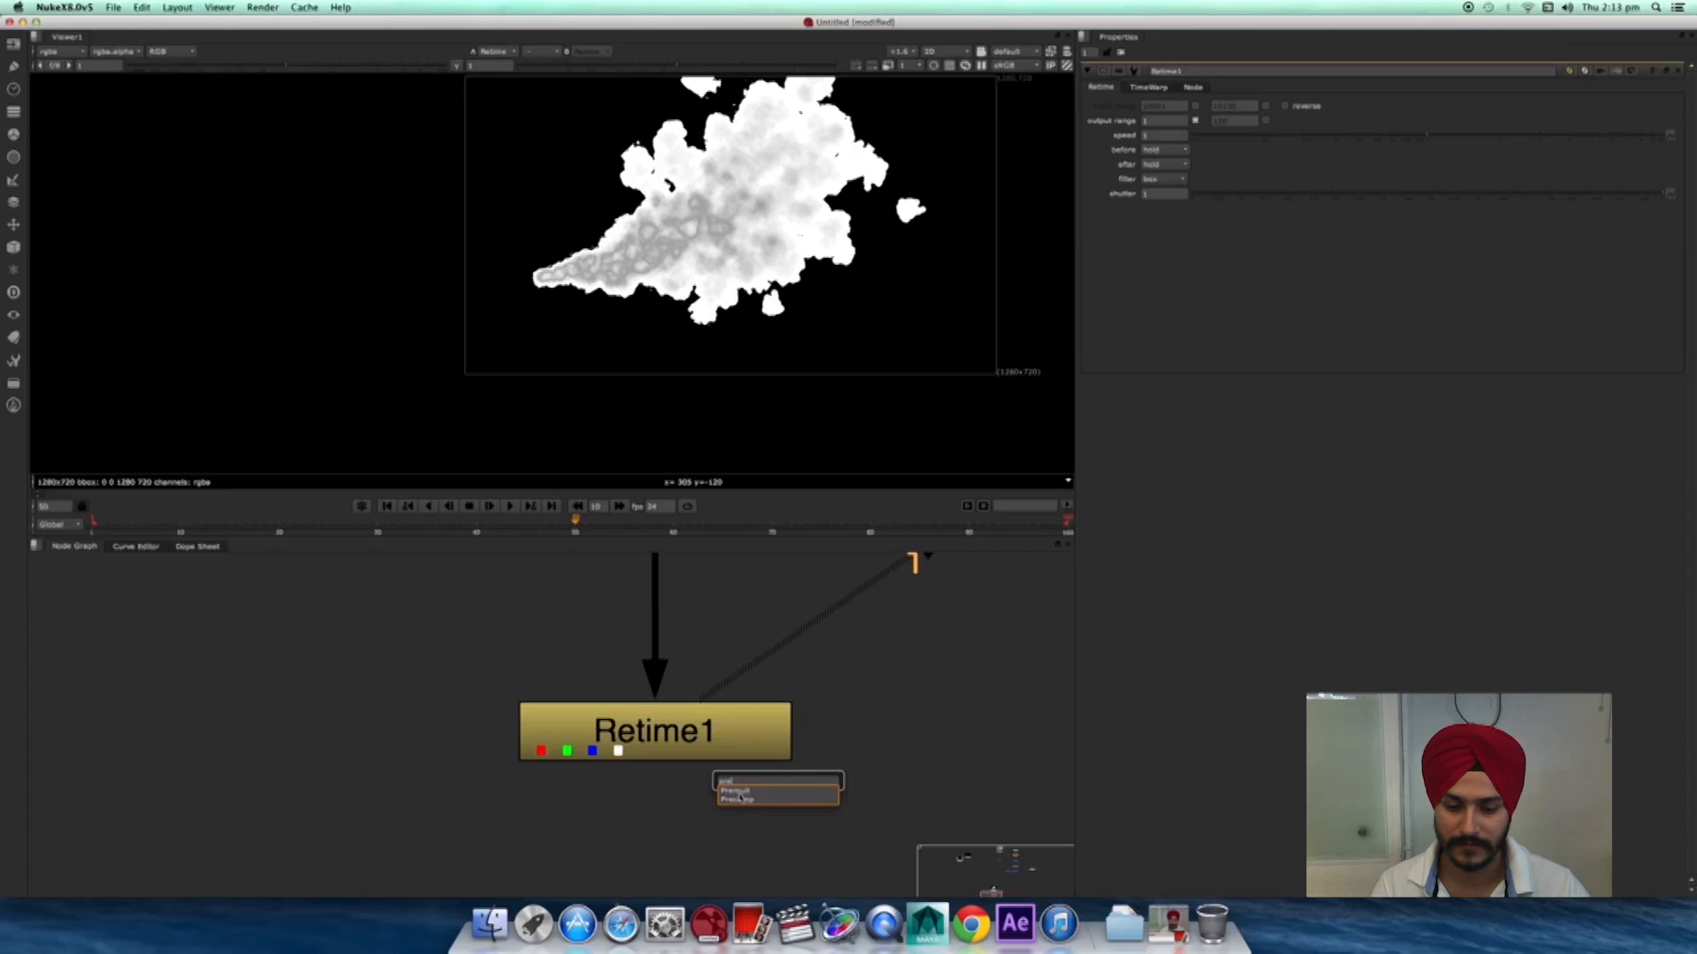
{"action": "key", "text": "Down"}
{"action": "left_click", "coordinate": [738, 790]}
{"action": "left_click_drag", "start_coordinate": [692, 758], "coordinate": [765, 714]}
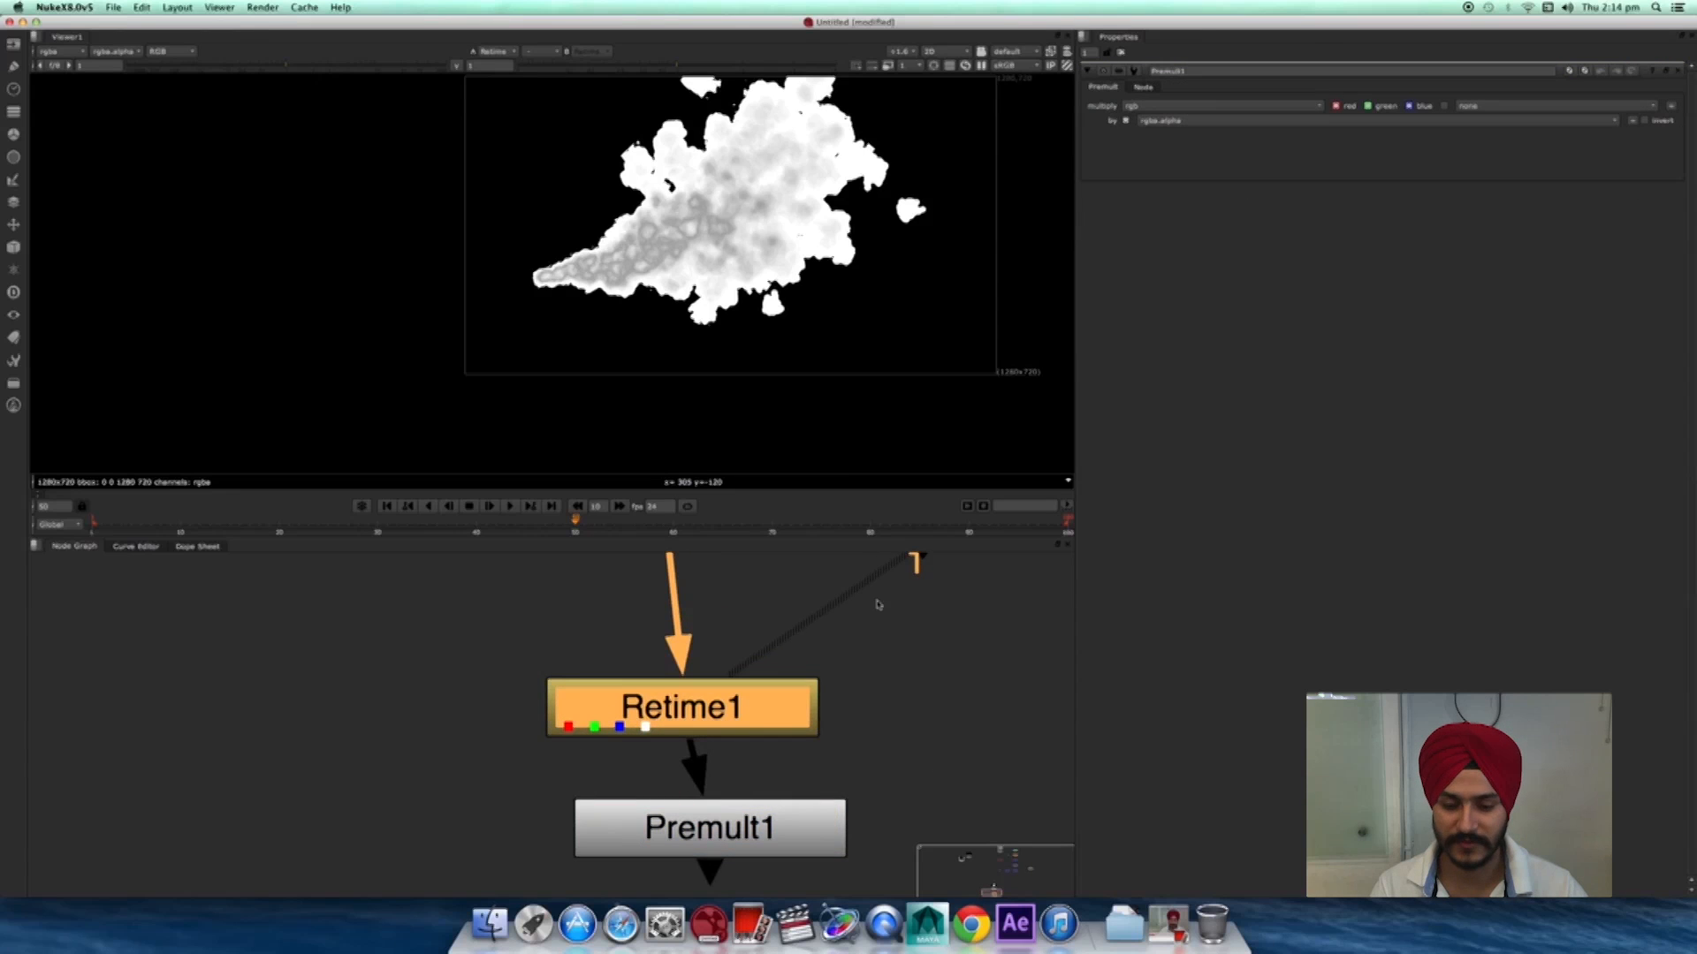
- Line up Retime1 and Premult1 beneath Read4 and view the premultiplied smoke's soft edges up close
{"action": "scroll", "coordinate": [919, 776], "scroll_direction": "down", "scroll_amount": 5}
{"action": "left_click_drag", "start_coordinate": [897, 795], "coordinate": [875, 820]}
{"action": "left_click_drag", "start_coordinate": [887, 759], "coordinate": [879, 759]}
{"action": "left_click", "coordinate": [874, 820]}
{"action": "key", "text": "1"}
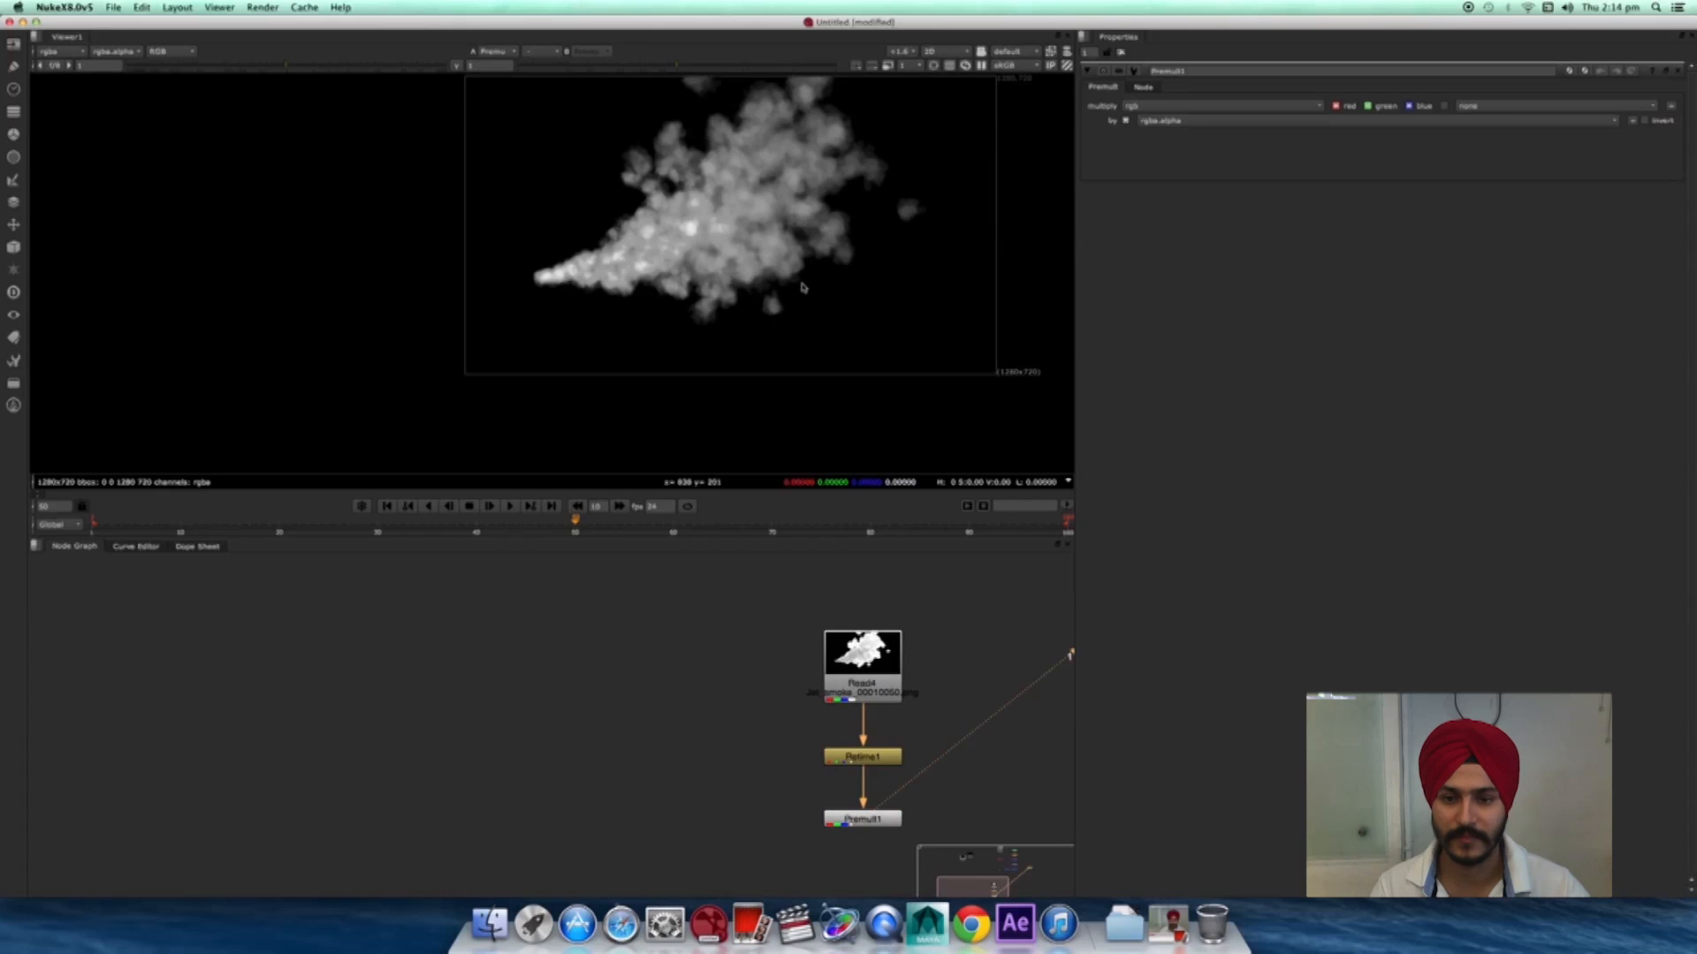
{"action": "scroll", "coordinate": [786, 351], "scroll_direction": "up", "scroll_amount": 2}
{"action": "scroll", "coordinate": [786, 351], "scroll_direction": "down", "scroll_amount": 2}
{"action": "middle_click_drag", "start_coordinate": [655, 364], "coordinate": [871, 403]}
{"action": "scroll", "coordinate": [873, 405], "scroll_direction": "up", "scroll_amount": 8}
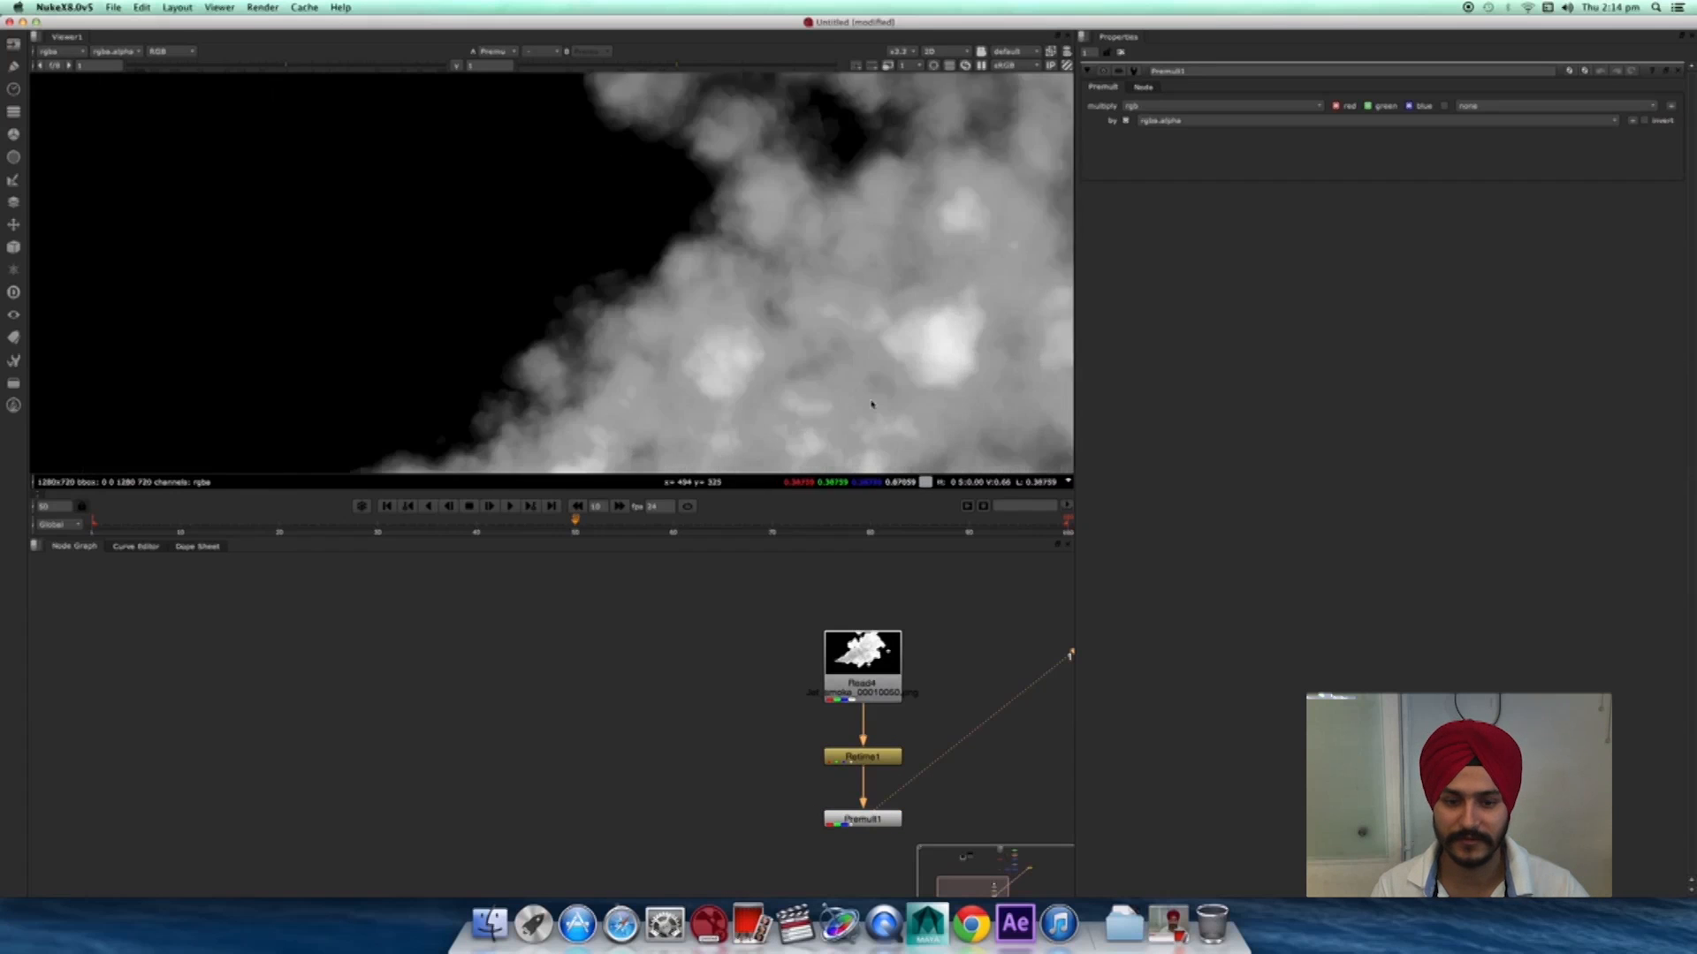
- Add a Merge node with Premult1 as its A input and Merge1 as its B input
{"action": "middle_click_drag", "start_coordinate": [961, 778], "coordinate": [725, 744]}
{"action": "scroll", "coordinate": [784, 776], "scroll_direction": "down", "scroll_amount": 3}
{"action": "middle_click_drag", "start_coordinate": [844, 735], "coordinate": [765, 786]}
{"action": "scroll", "coordinate": [765, 786], "scroll_direction": "down", "scroll_amount": 2}
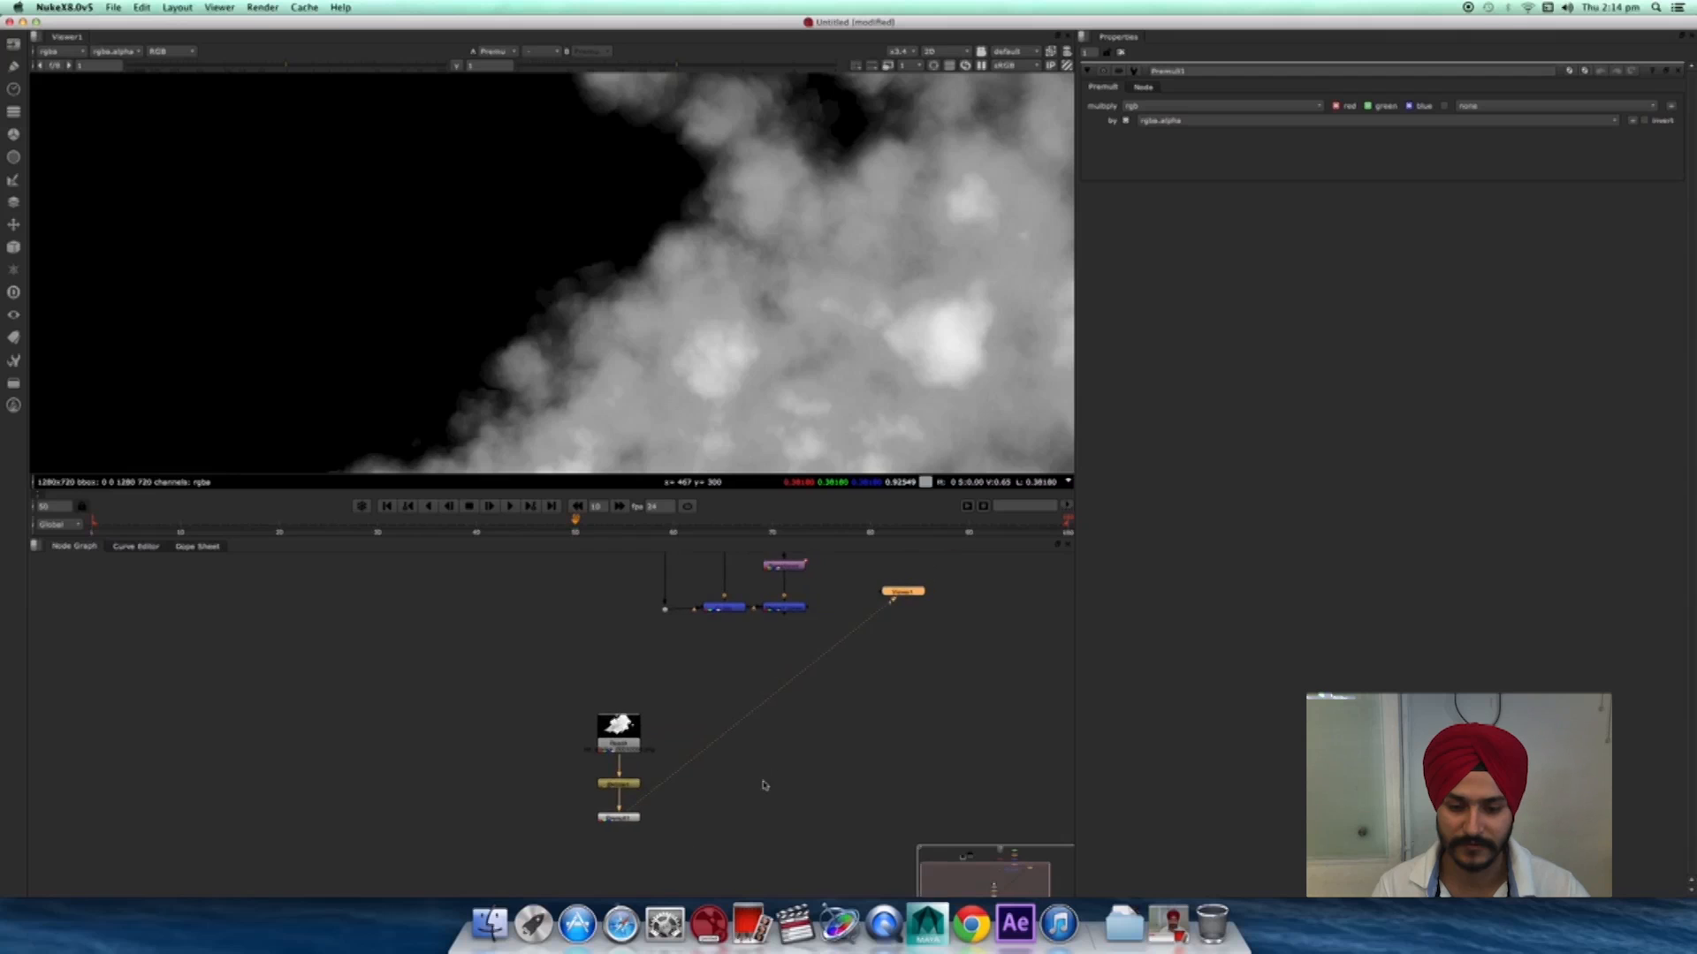
{"action": "key", "text": "m"}
{"action": "left_click_drag", "start_coordinate": [750, 790], "coordinate": [627, 817]}
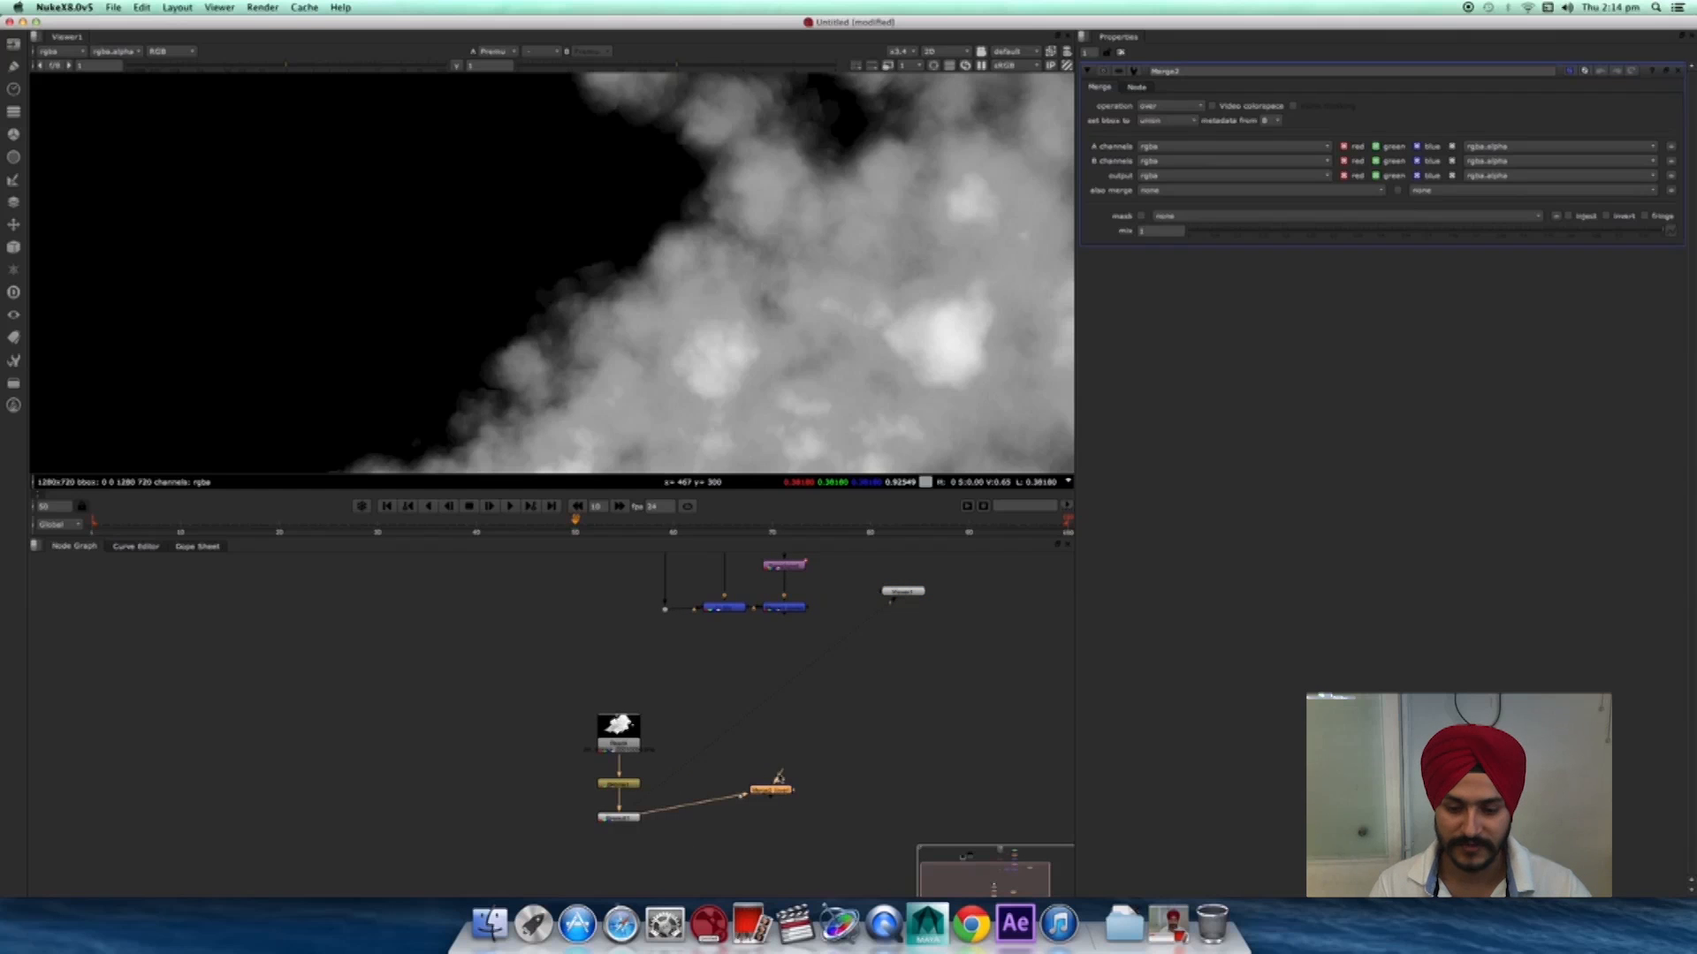
{"action": "left_click_drag", "start_coordinate": [778, 644], "coordinate": [784, 610]}
- Compare the frame formats of the premultiplied smoke, Merge1's composite and the Read4 footage
{"action": "scroll", "coordinate": [729, 318], "scroll_direction": "down", "scroll_amount": 8}
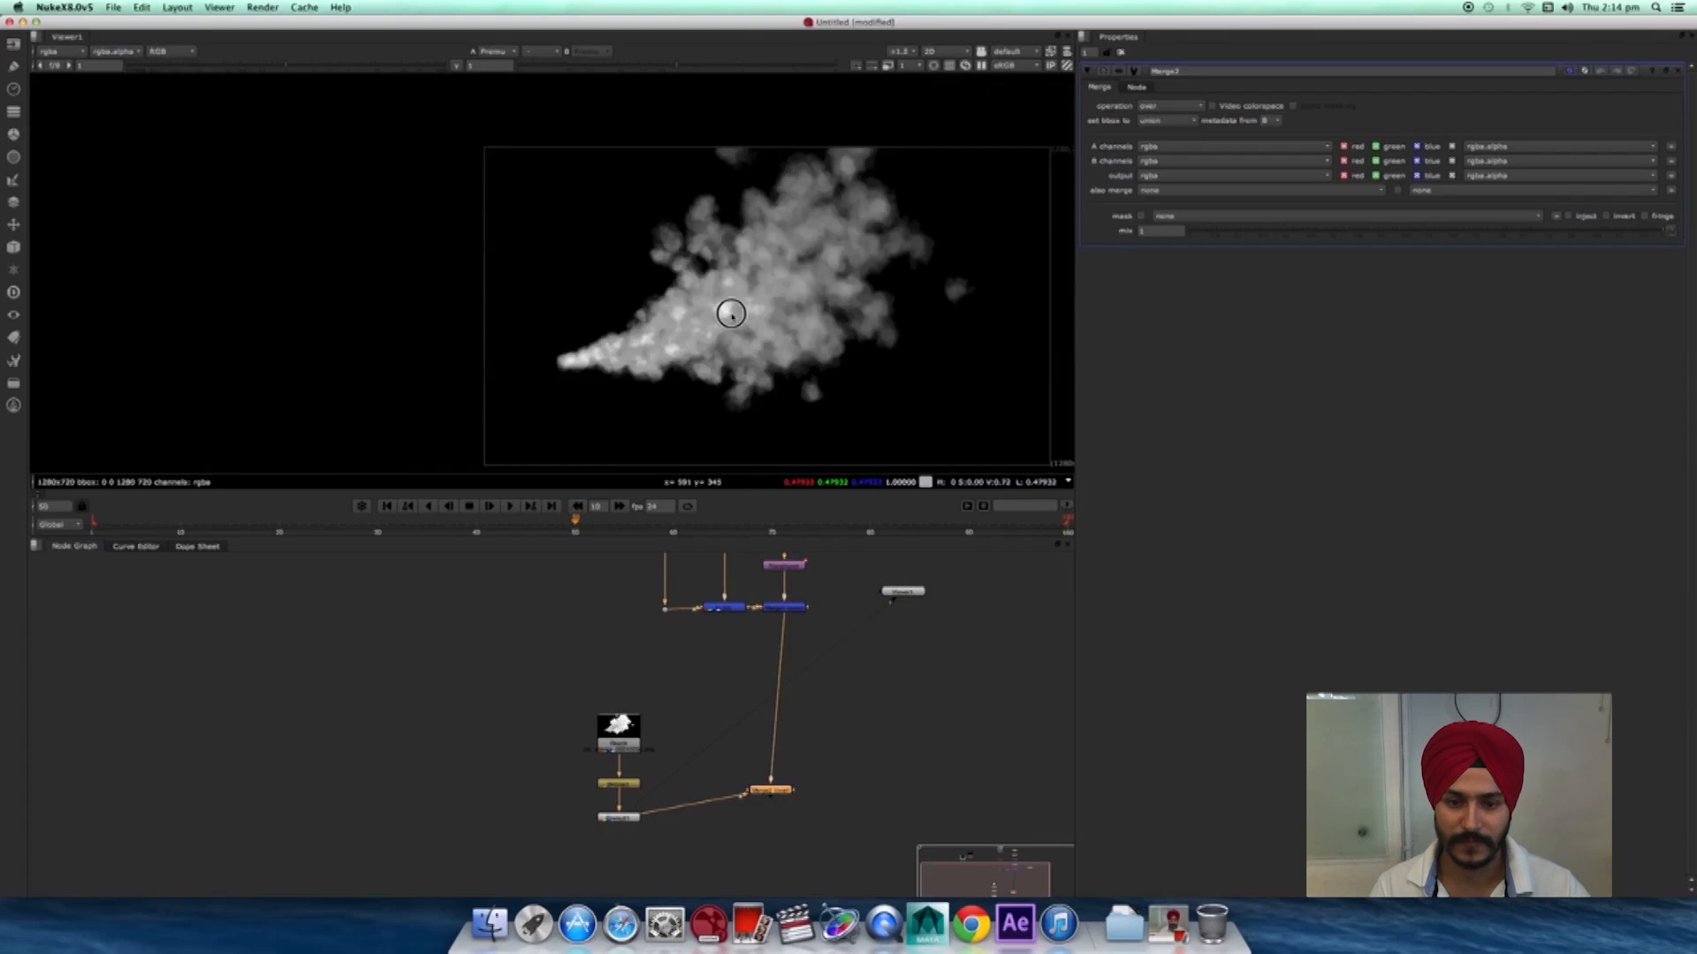
{"action": "scroll", "coordinate": [723, 357], "scroll_direction": "up", "scroll_amount": 8}
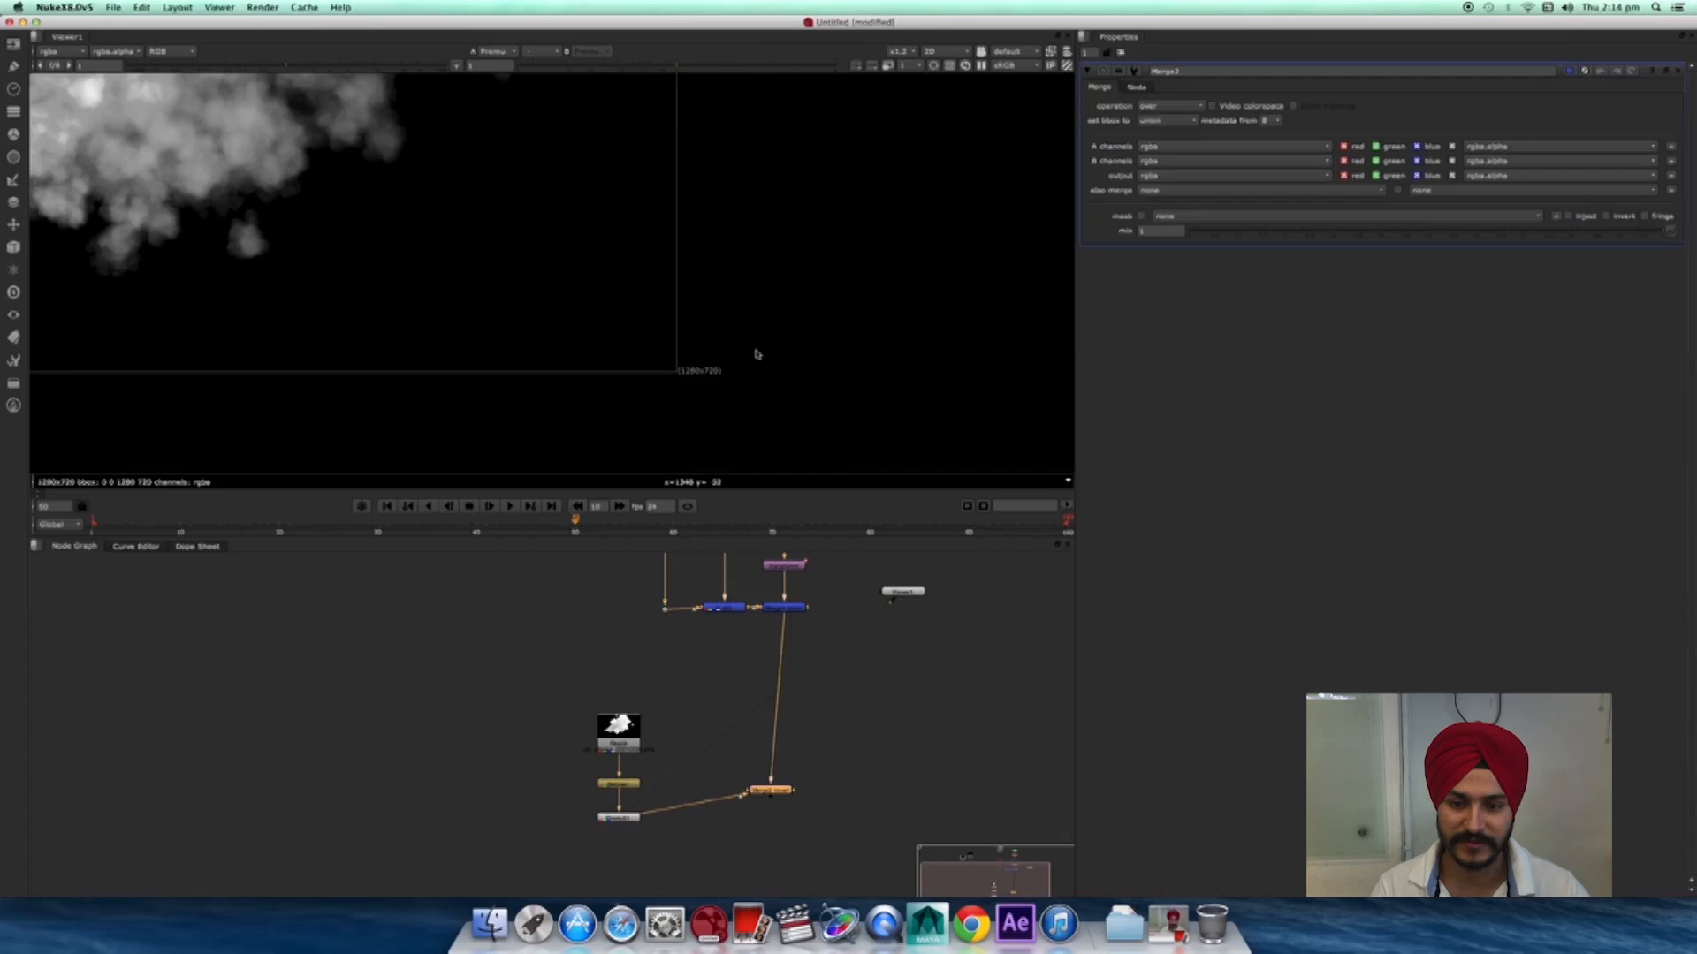
{"action": "left_click", "coordinate": [787, 611]}
{"action": "key", "text": "1"}
{"action": "middle_click_drag", "start_coordinate": [660, 805], "coordinate": [799, 802]}
{"action": "scroll", "coordinate": [776, 760], "scroll_direction": "up", "scroll_amount": 5}
{"action": "left_click", "coordinate": [712, 607]}
{"action": "key", "text": "1"}
- Insert a Reformat node between Read4 and Retime1 with the root 1920x1080 output format, and view it
{"action": "left_click_drag", "start_coordinate": [686, 705], "coordinate": [691, 640]}
{"action": "left_click", "coordinate": [837, 711]}
{"action": "key", "text": "Tab"}
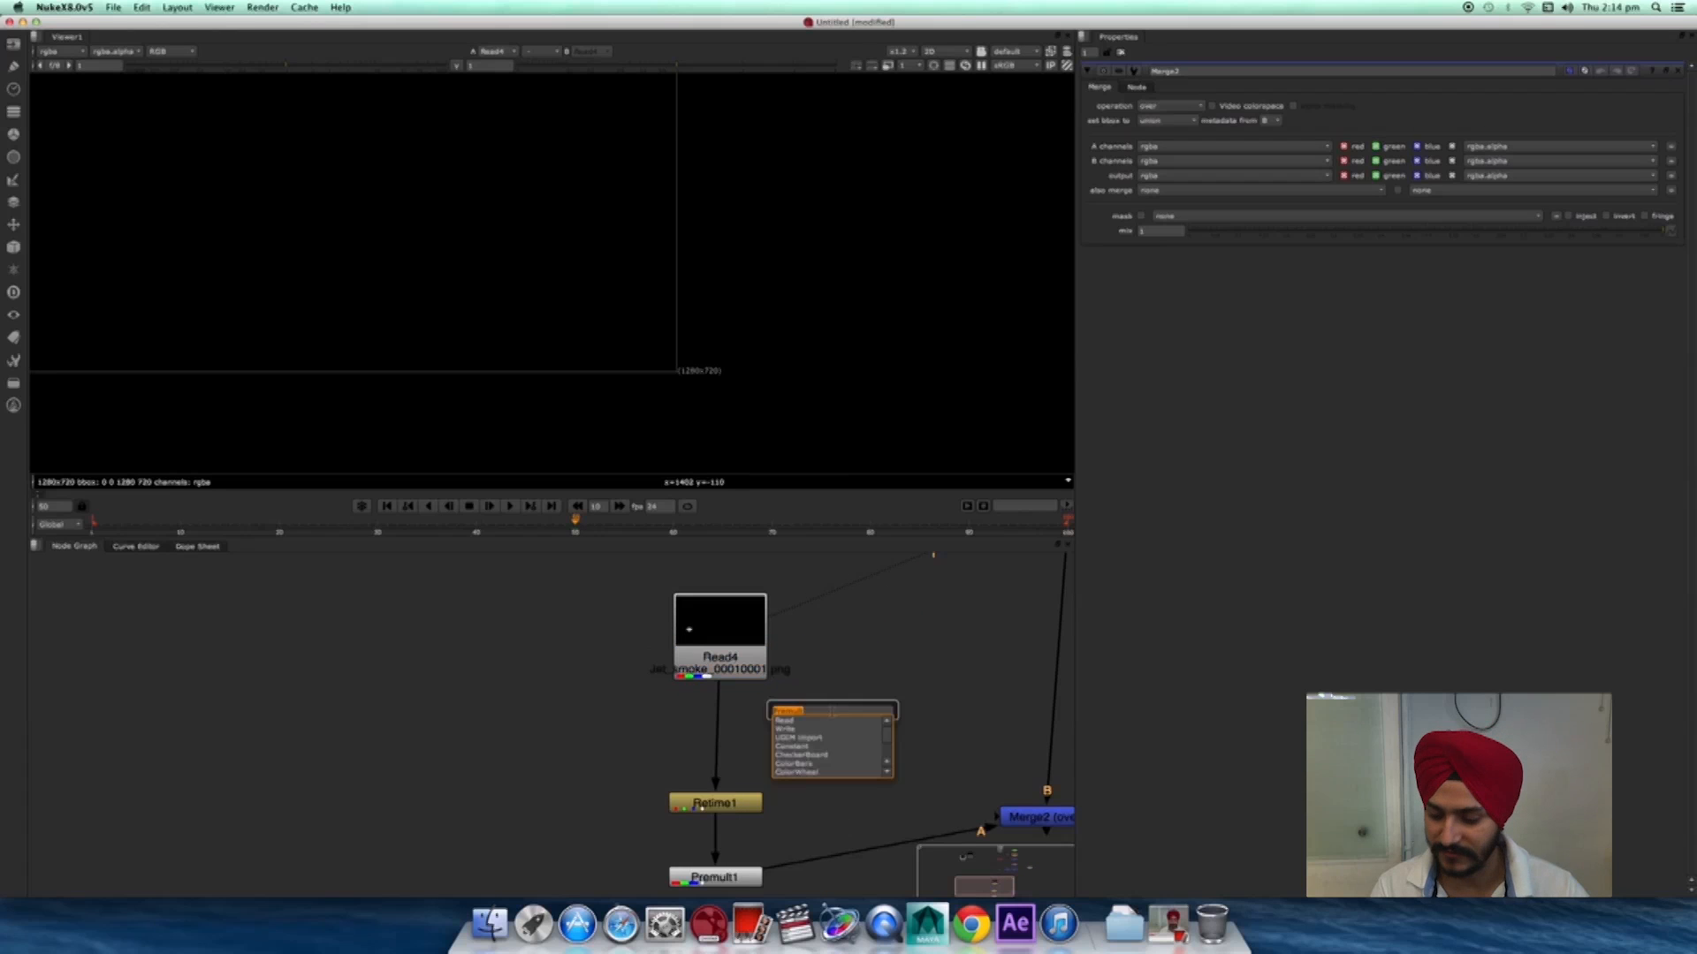
{"action": "left_click", "coordinate": [806, 763]}
{"action": "left_click_drag", "start_coordinate": [861, 701], "coordinate": [720, 723]}
{"action": "key", "text": "1"}
{"action": "middle_click_drag", "start_coordinate": [817, 376], "coordinate": [678, 428]}
{"action": "left_click", "coordinate": [730, 724]}
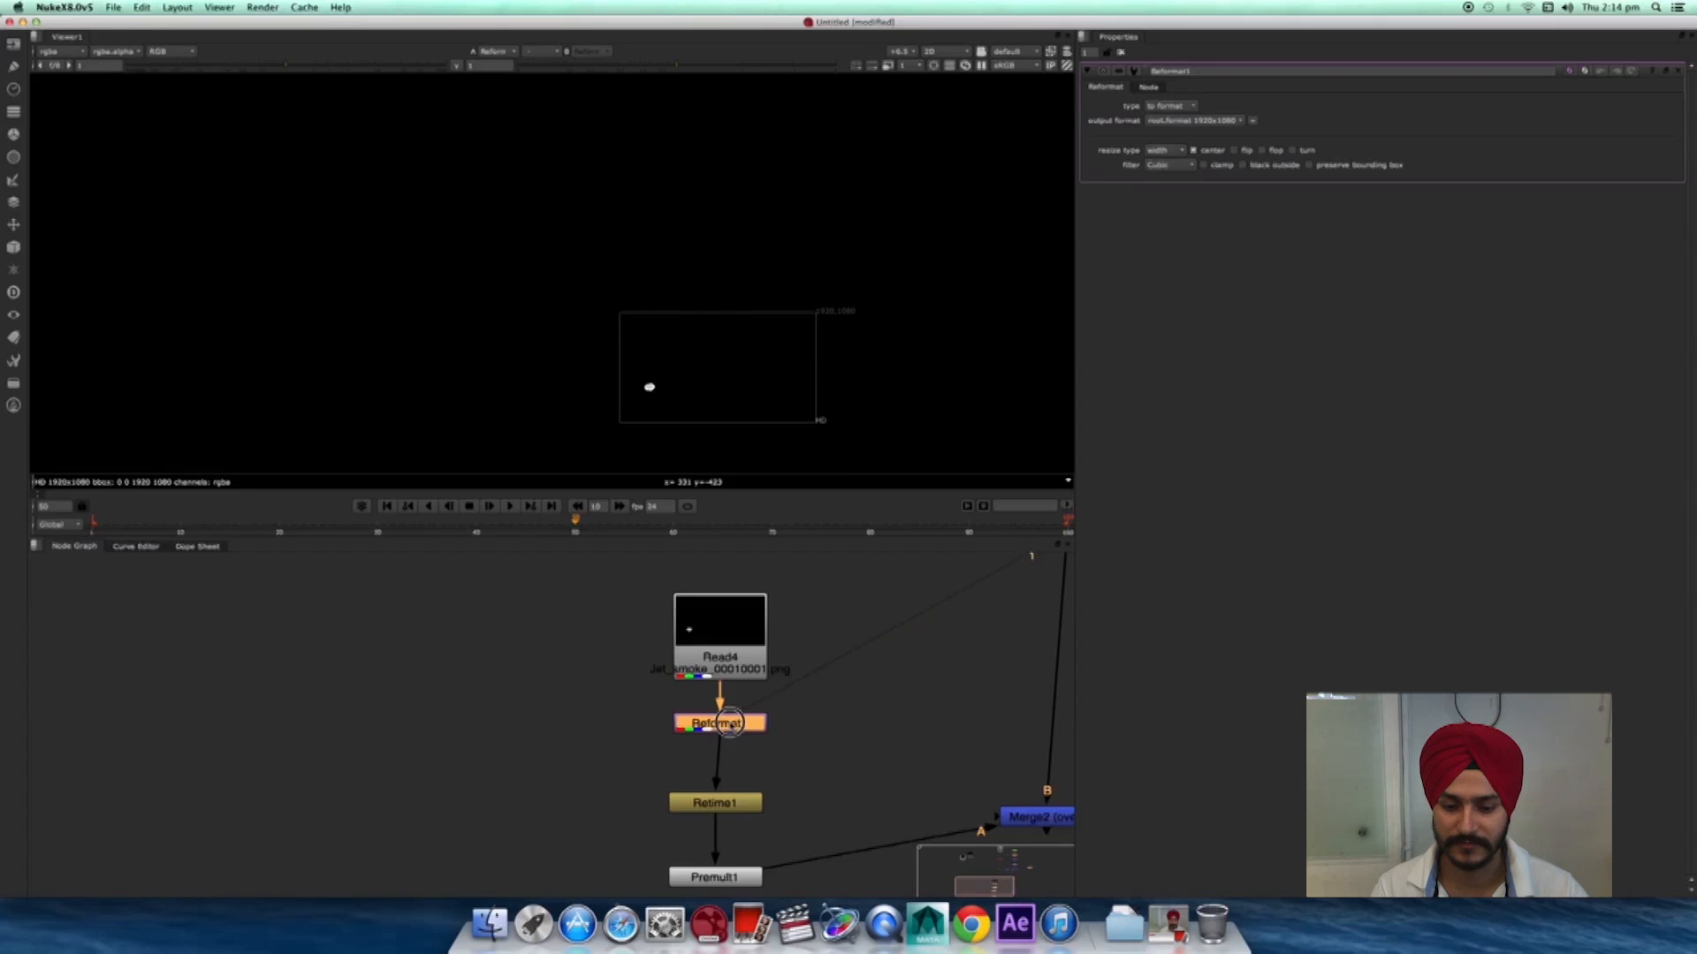
- View Retime1 and Premult1 in turn and play the reformatted smoke sequence
{"action": "left_click", "coordinate": [730, 802]}
{"action": "key", "text": "1"}
{"action": "middle_click_drag", "start_coordinate": [830, 775], "coordinate": [801, 662]}
{"action": "left_click", "coordinate": [711, 772]}
{"action": "key", "text": "1"}
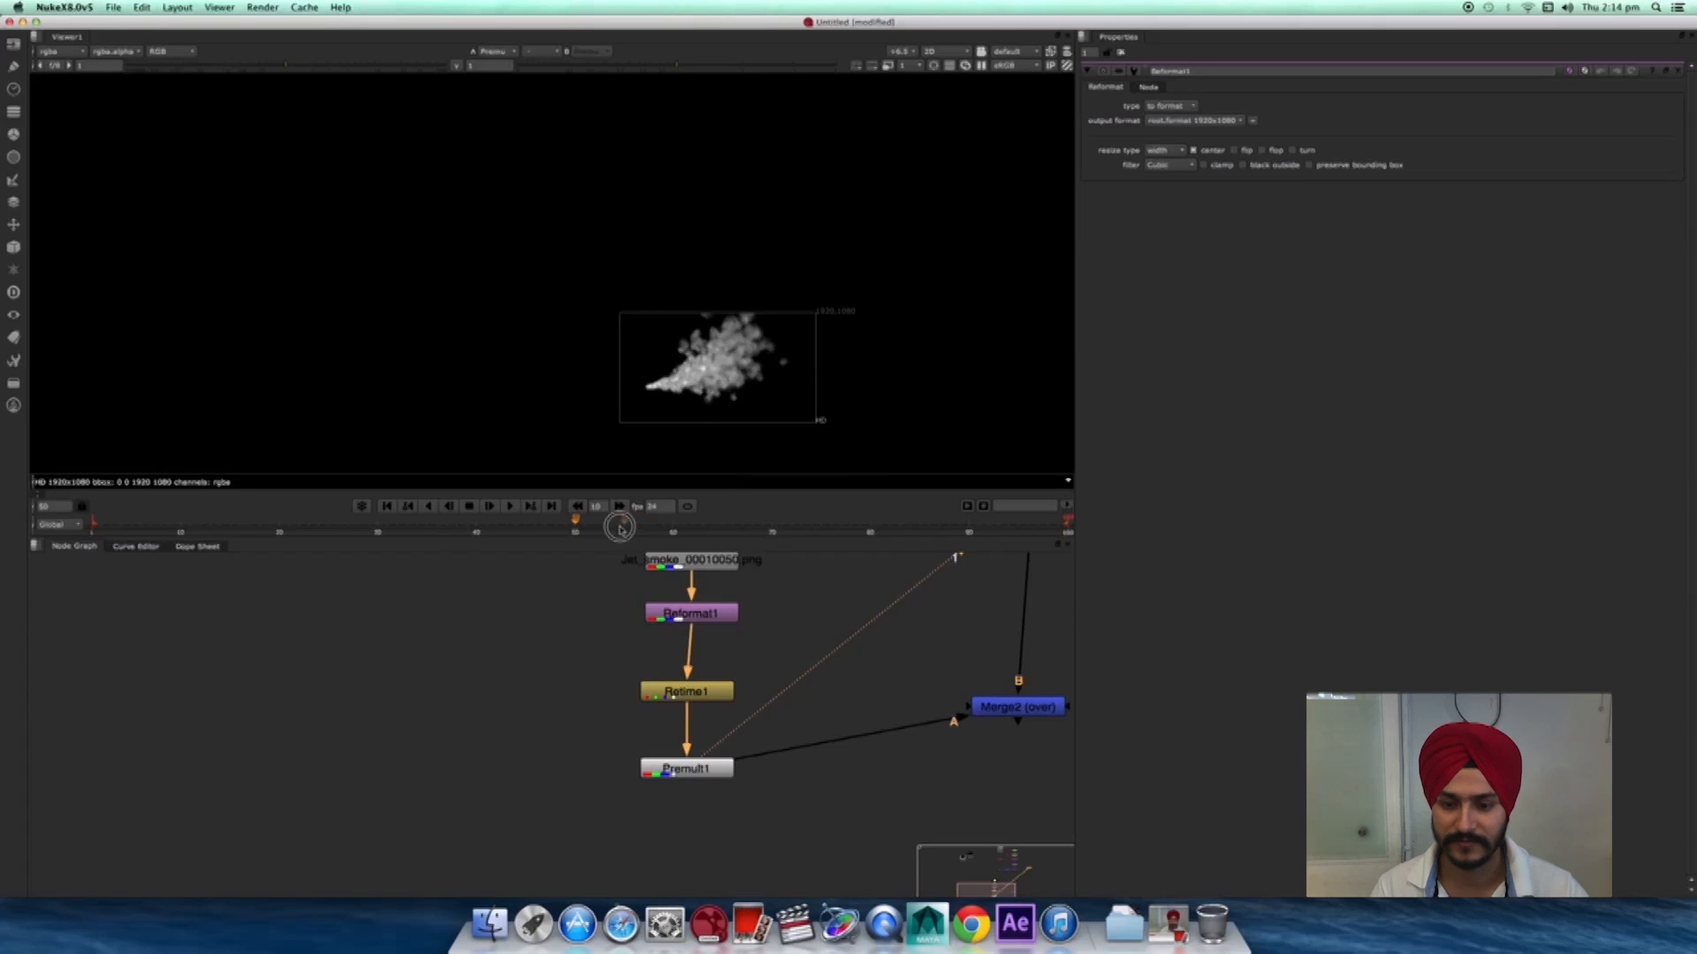
{"action": "left_click", "coordinate": [368, 528]}
{"action": "left_click", "coordinate": [510, 505]}
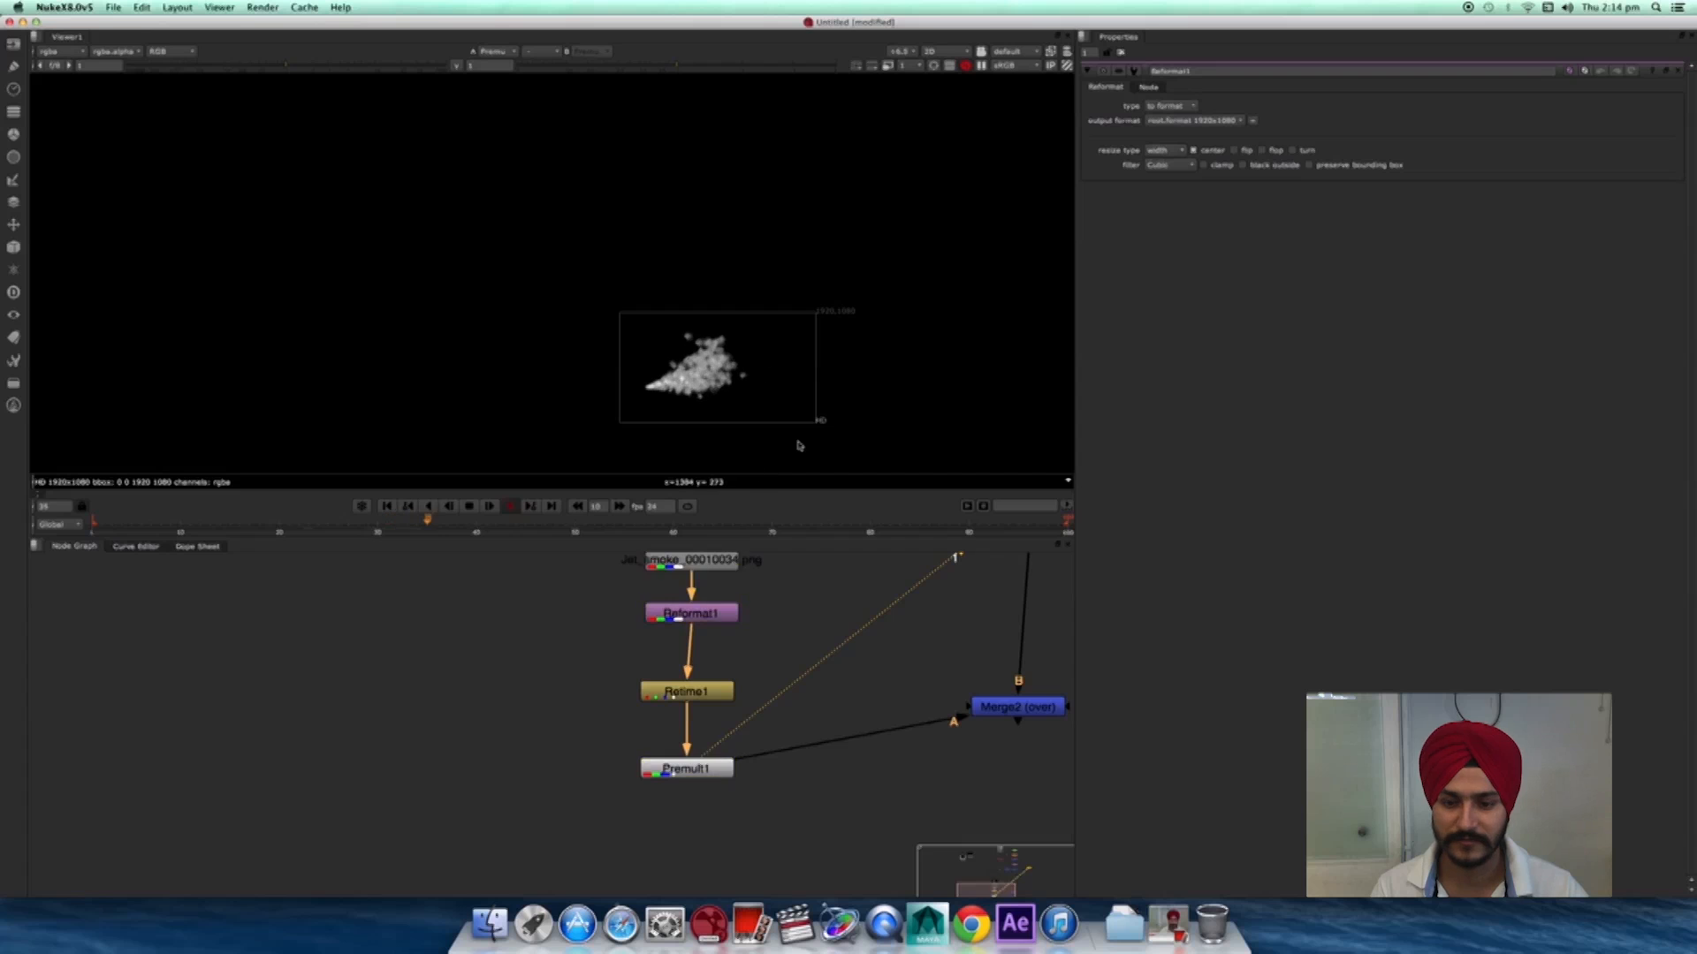
- Stop playback, level Merge2 with Premult1, and view the smoke composited over the mountain background
{"action": "left_click_drag", "start_coordinate": [1016, 707], "coordinate": [1030, 757]}
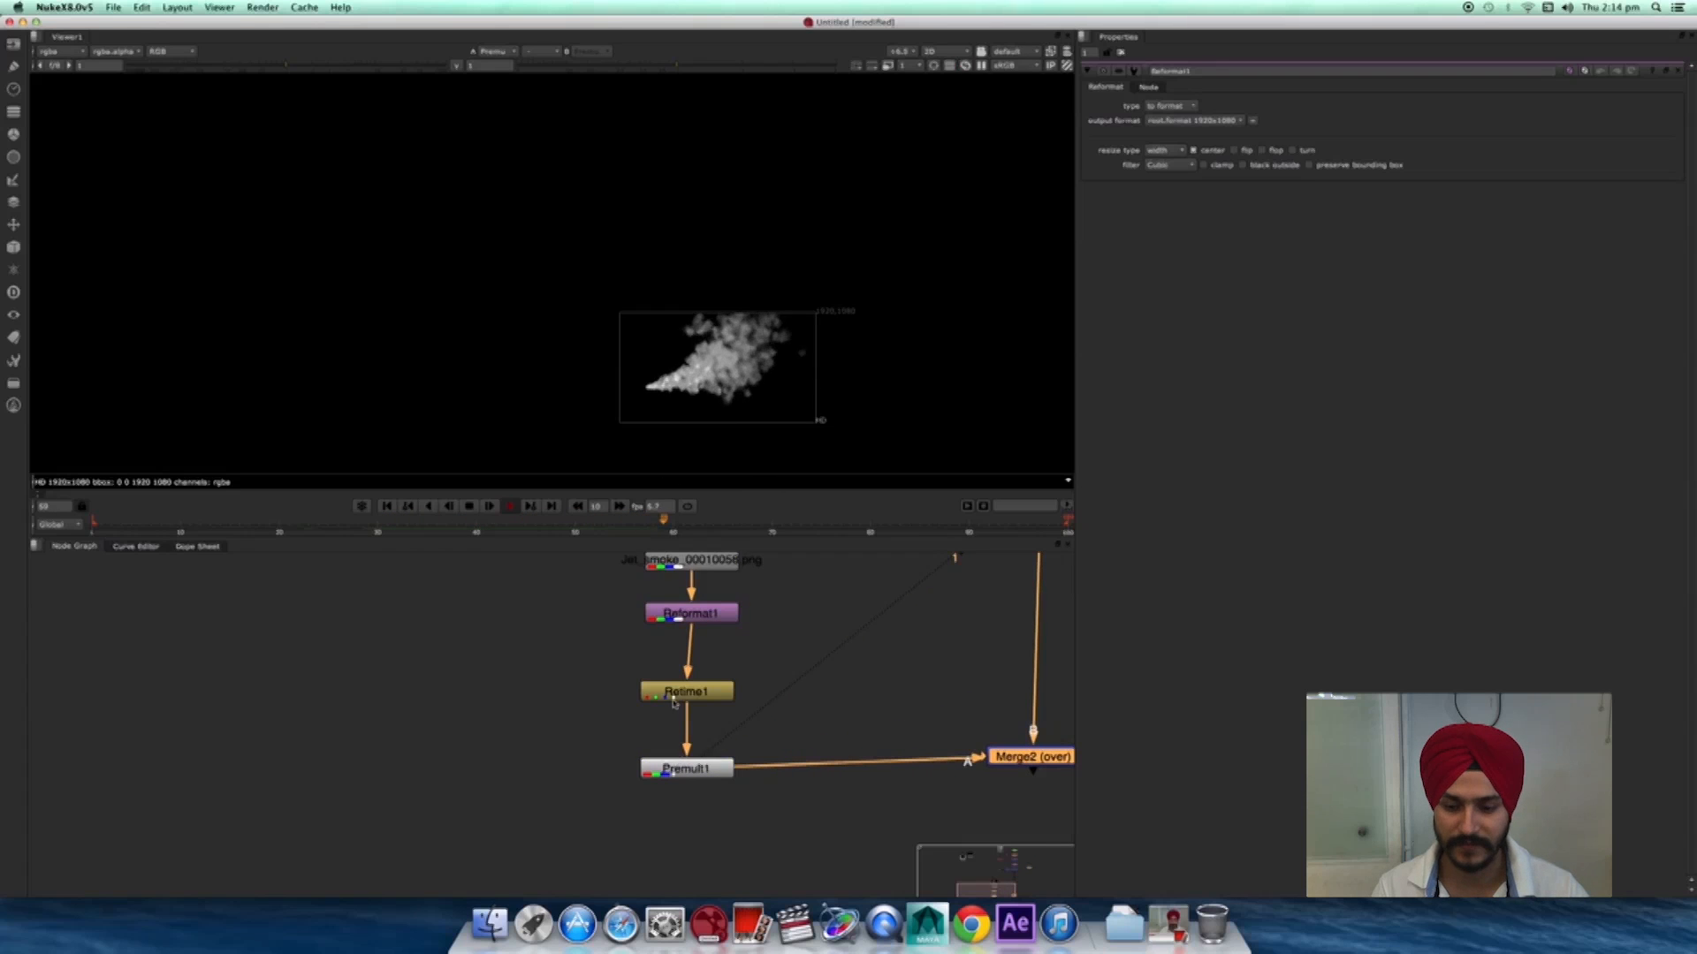
{"action": "left_click", "coordinate": [470, 506]}
{"action": "middle_click_drag", "start_coordinate": [775, 688], "coordinate": [730, 724]}
{"action": "scroll", "coordinate": [730, 723], "scroll_direction": "down", "scroll_amount": 3}
{"action": "left_click", "coordinate": [667, 731]}
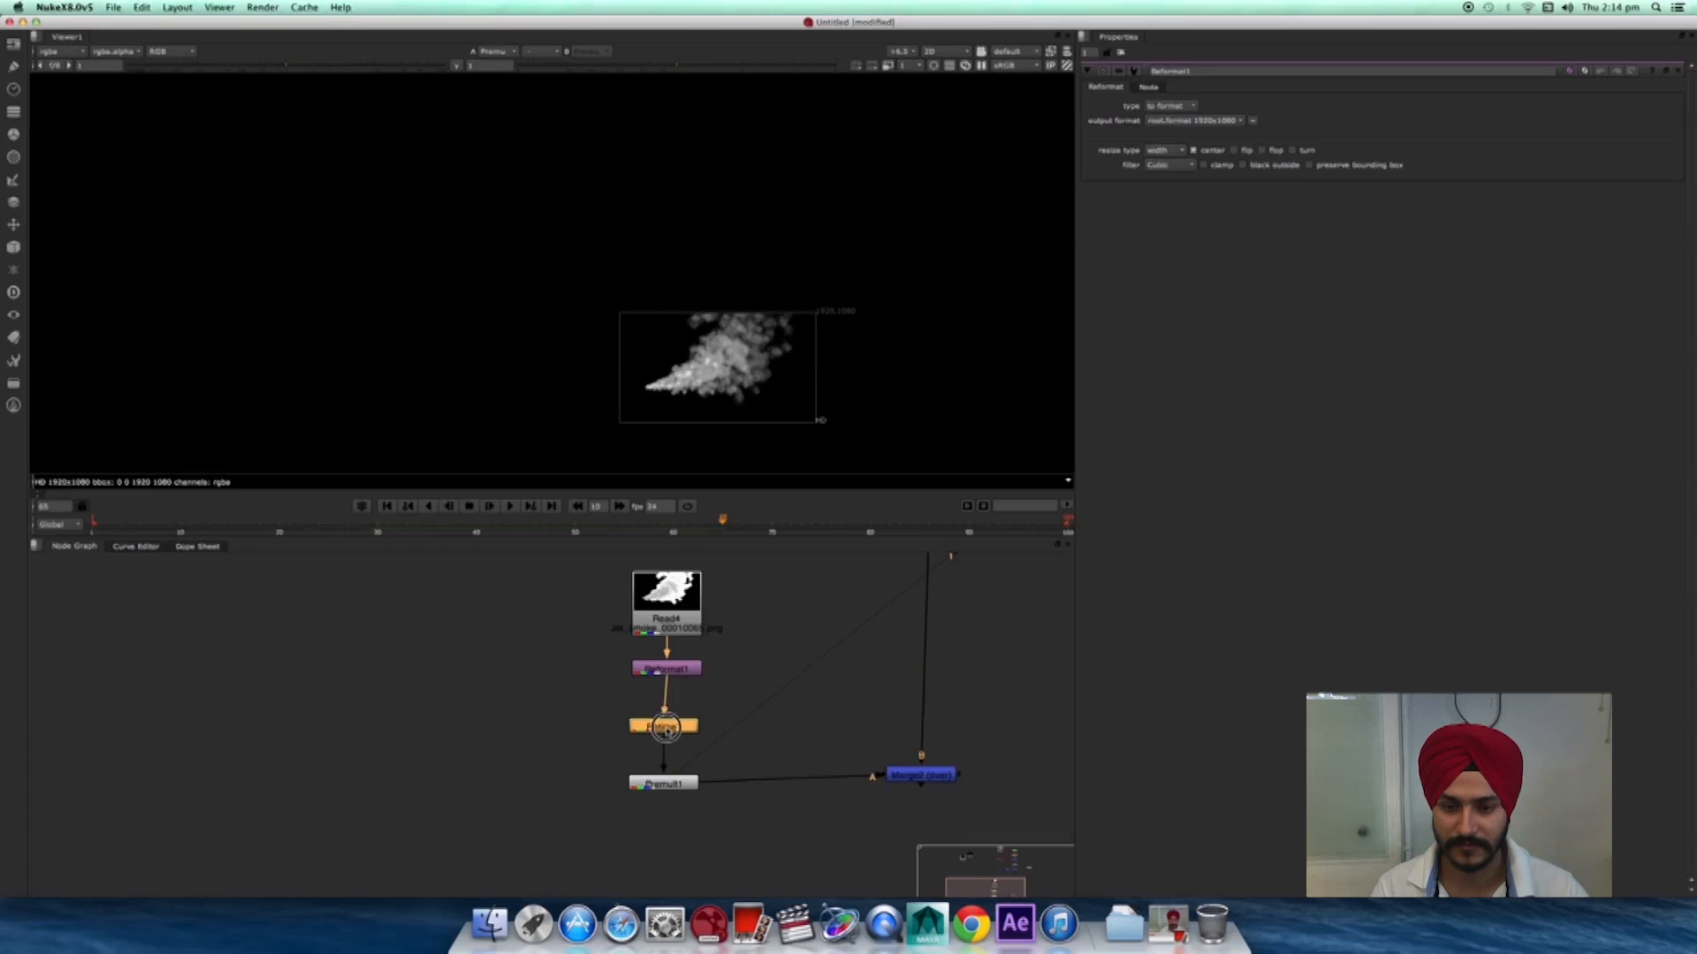
{"action": "scroll", "coordinate": [753, 754], "scroll_direction": "down", "scroll_amount": 2}
{"action": "middle_click_drag", "start_coordinate": [904, 773], "coordinate": [768, 762]}
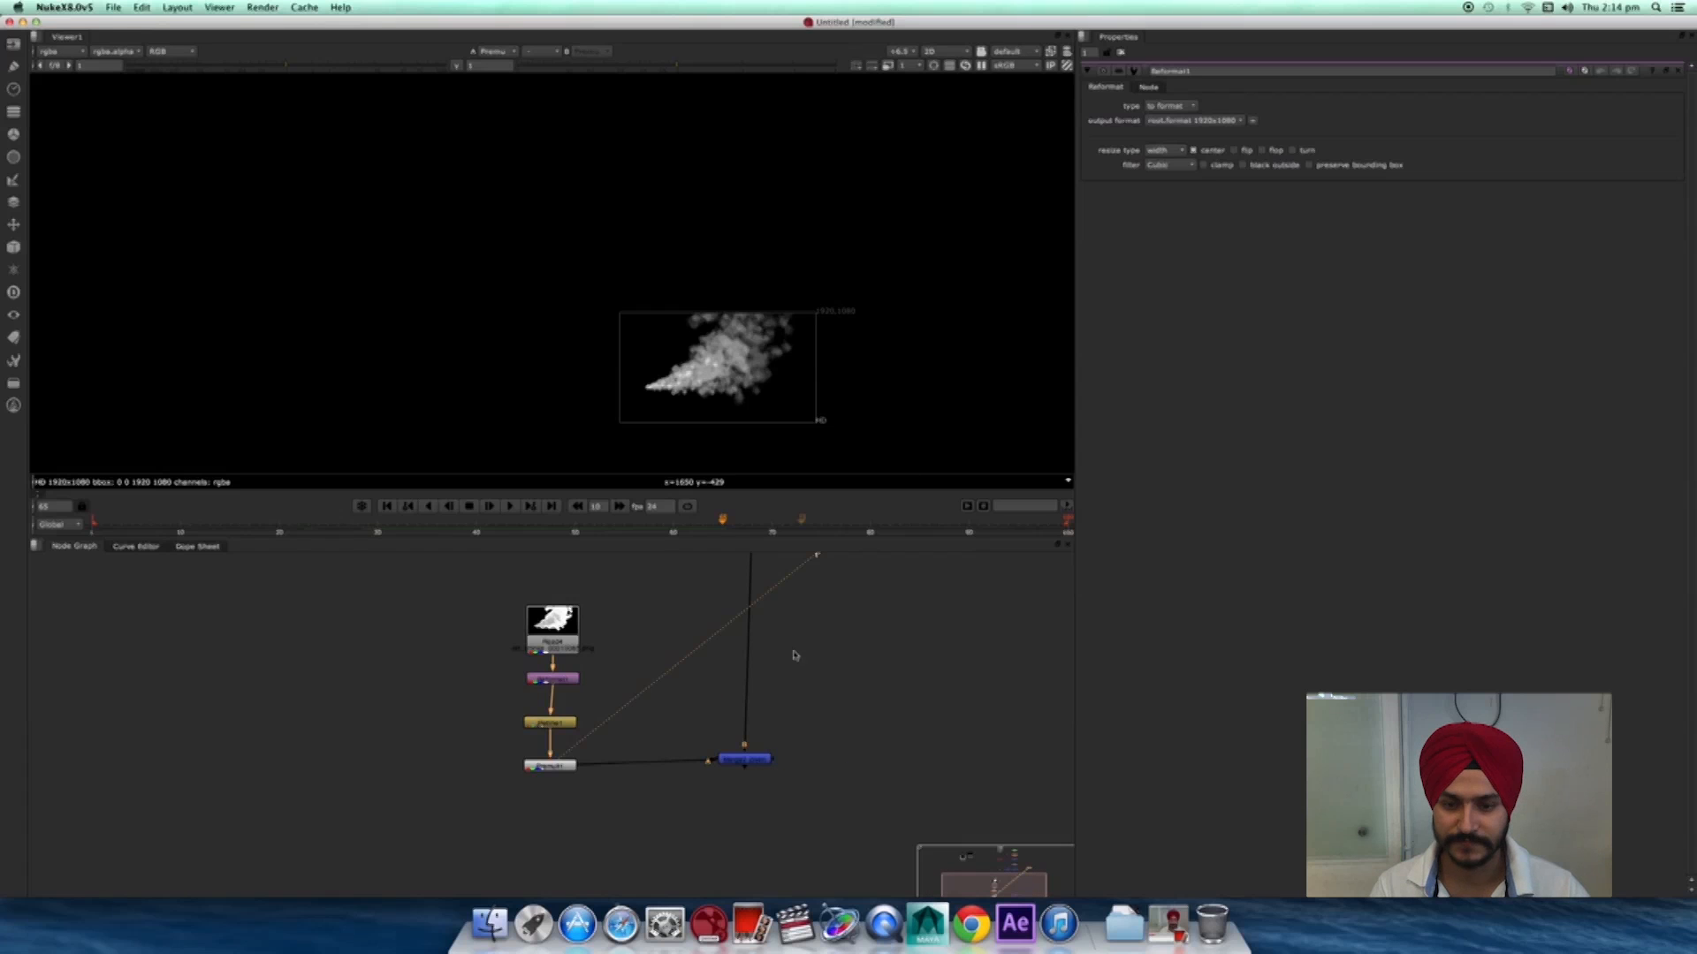
{"action": "left_click", "coordinate": [760, 762]}
{"action": "key", "text": "1"}
{"action": "scroll", "coordinate": [694, 382], "scroll_direction": "up", "scroll_amount": 6}
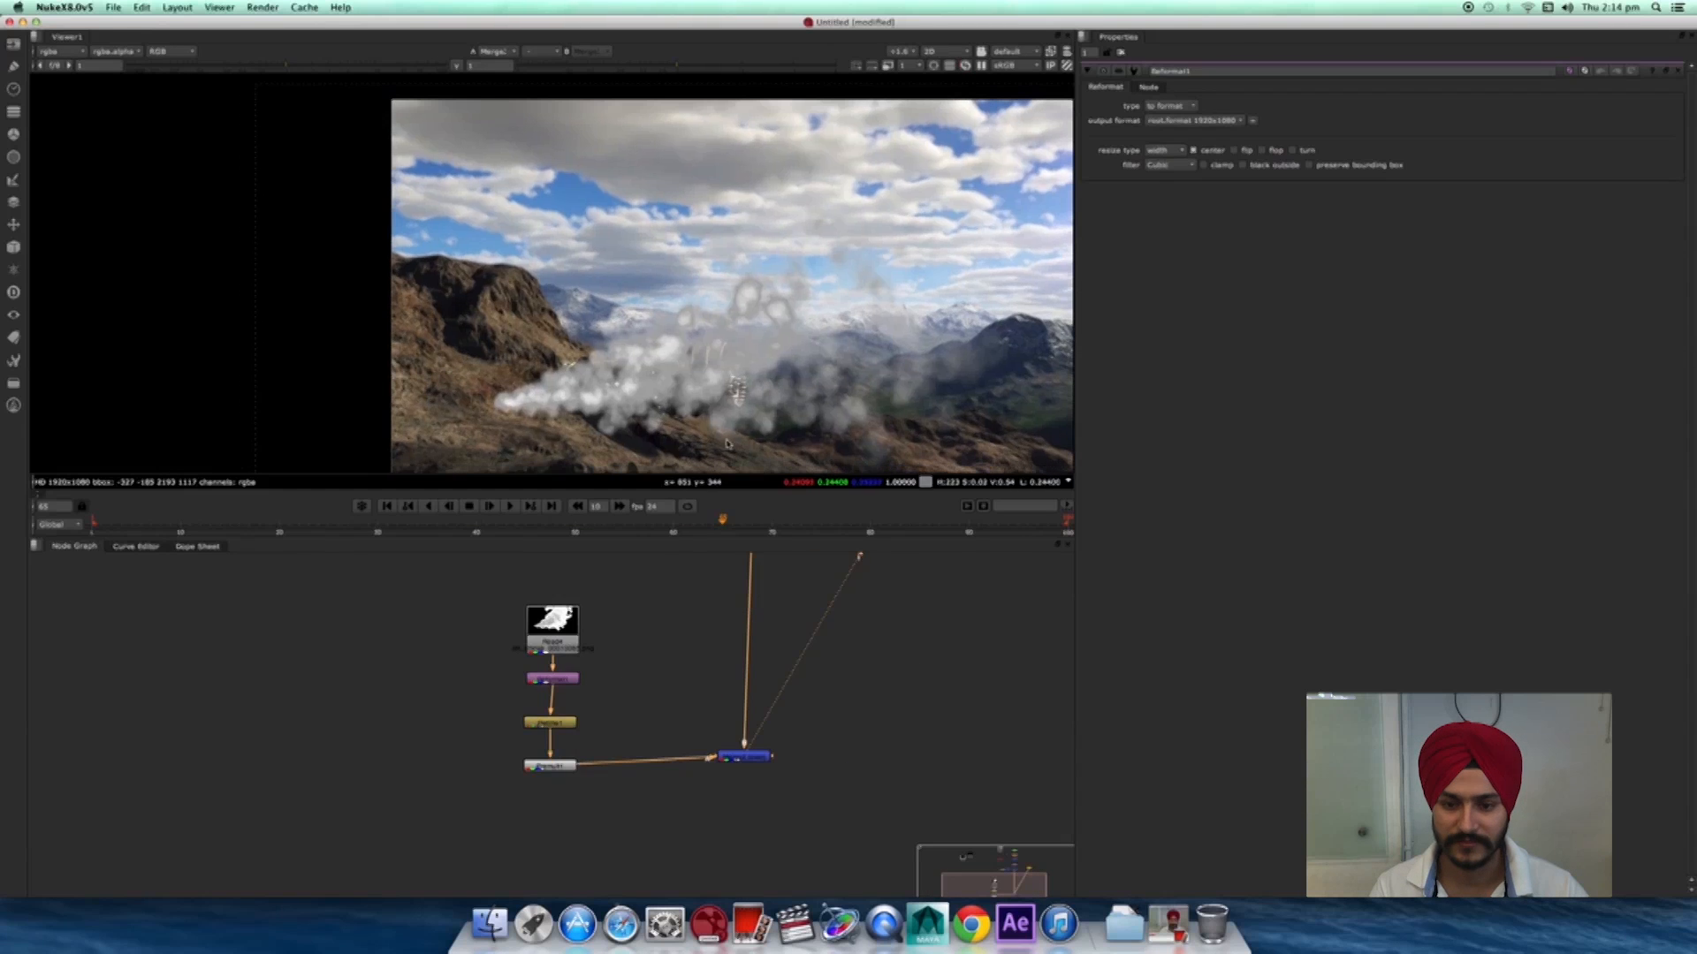
{"action": "scroll", "coordinate": [693, 672], "scroll_direction": "up", "scroll_amount": 3}
{"action": "middle_click_drag", "start_coordinate": [693, 672], "coordinate": [827, 726]}
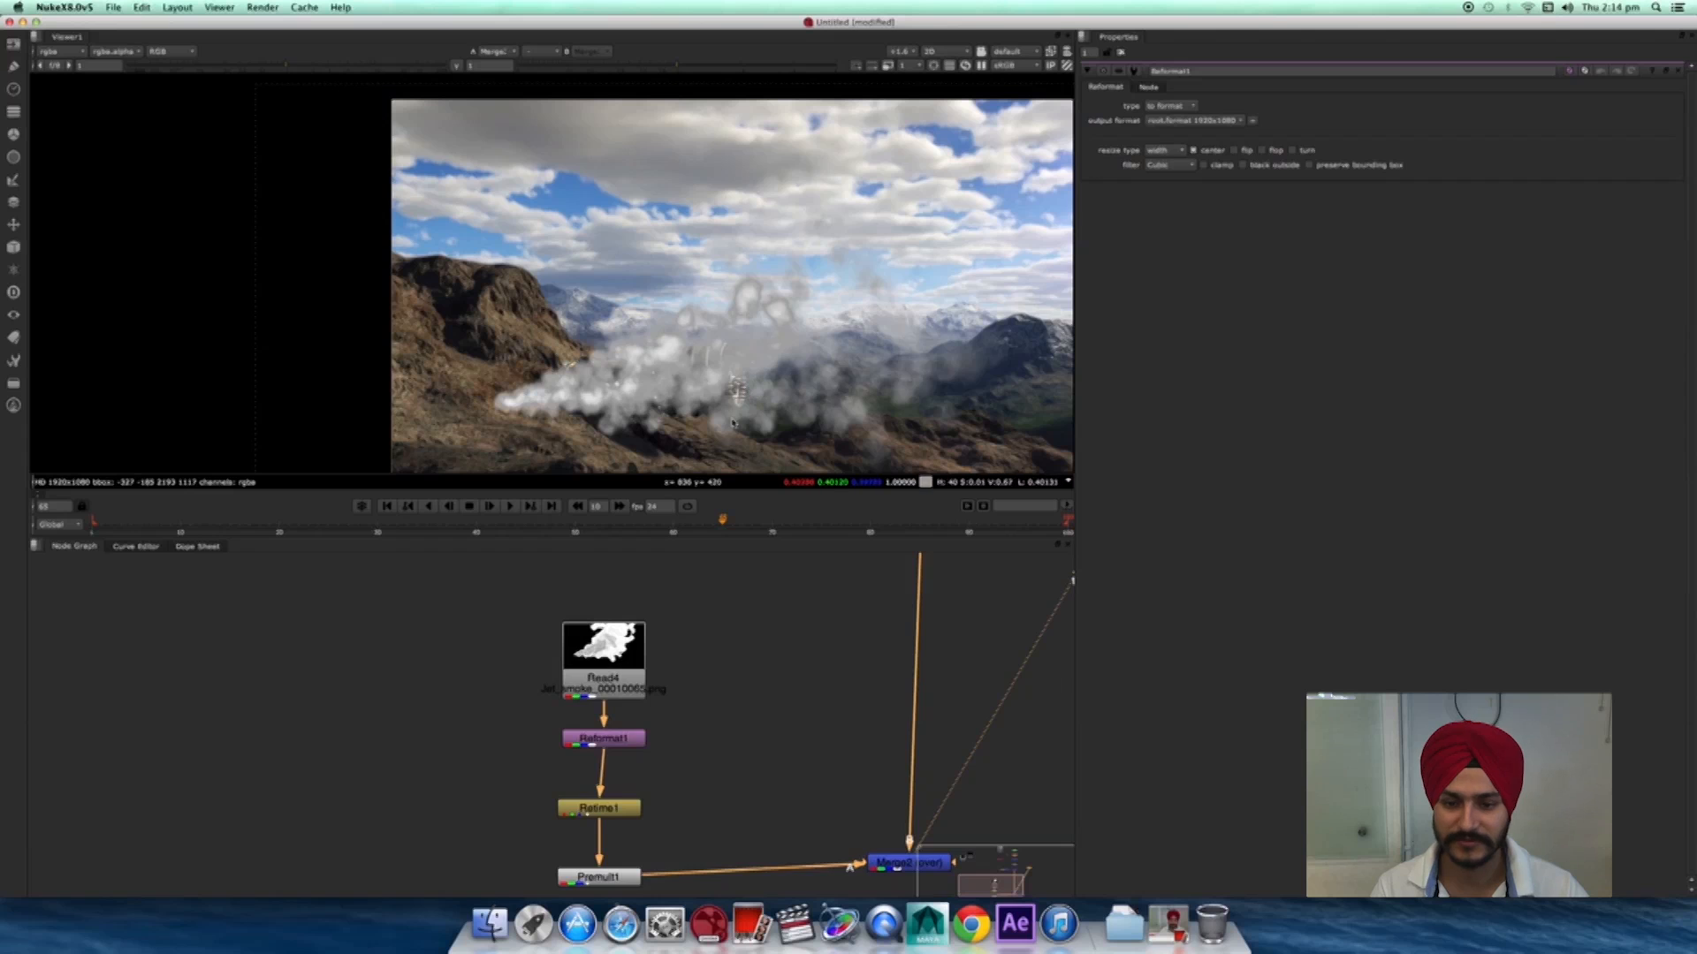
- Insert a Transform node between Premult1 and Merge2 and align it with Premult1
{"action": "scroll", "coordinate": [757, 692], "scroll_direction": "down", "scroll_amount": 8}
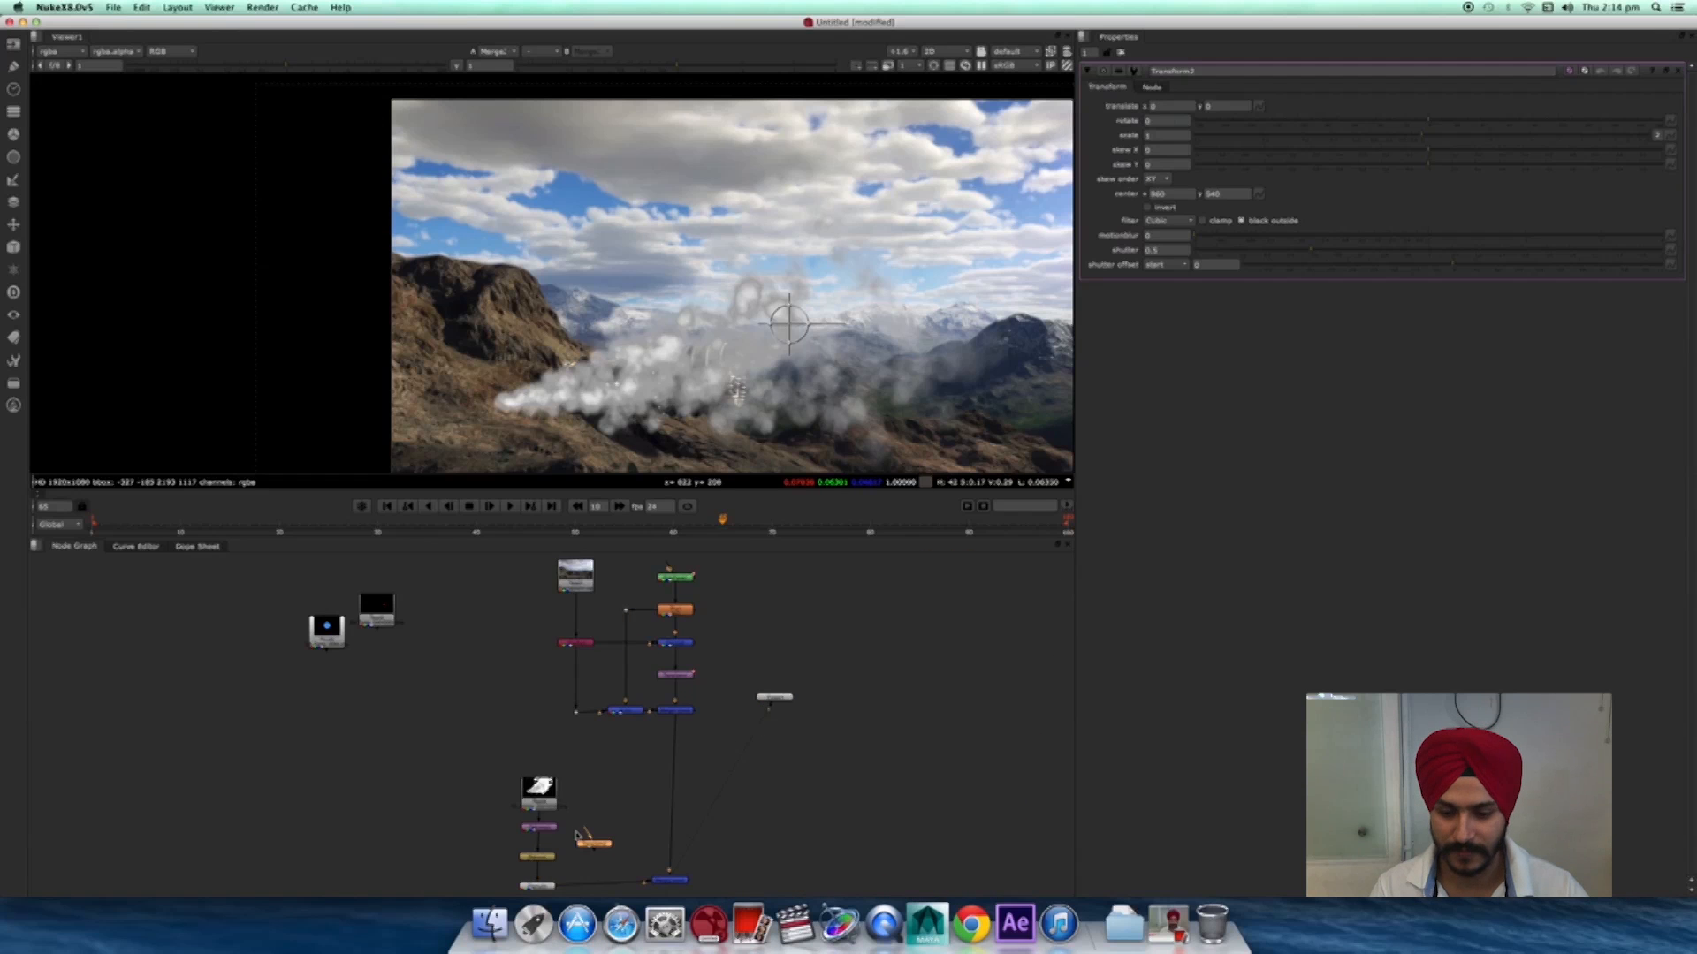
{"action": "scroll", "coordinate": [617, 843], "scroll_direction": "up", "scroll_amount": 6}
{"action": "middle_click_drag", "start_coordinate": [619, 843], "coordinate": [815, 766]}
{"action": "left_click_drag", "start_coordinate": [771, 777], "coordinate": [784, 877]}
{"action": "middle_click_drag", "start_coordinate": [779, 859], "coordinate": [764, 723]}
{"action": "left_click_drag", "start_coordinate": [752, 741], "coordinate": [776, 767]}
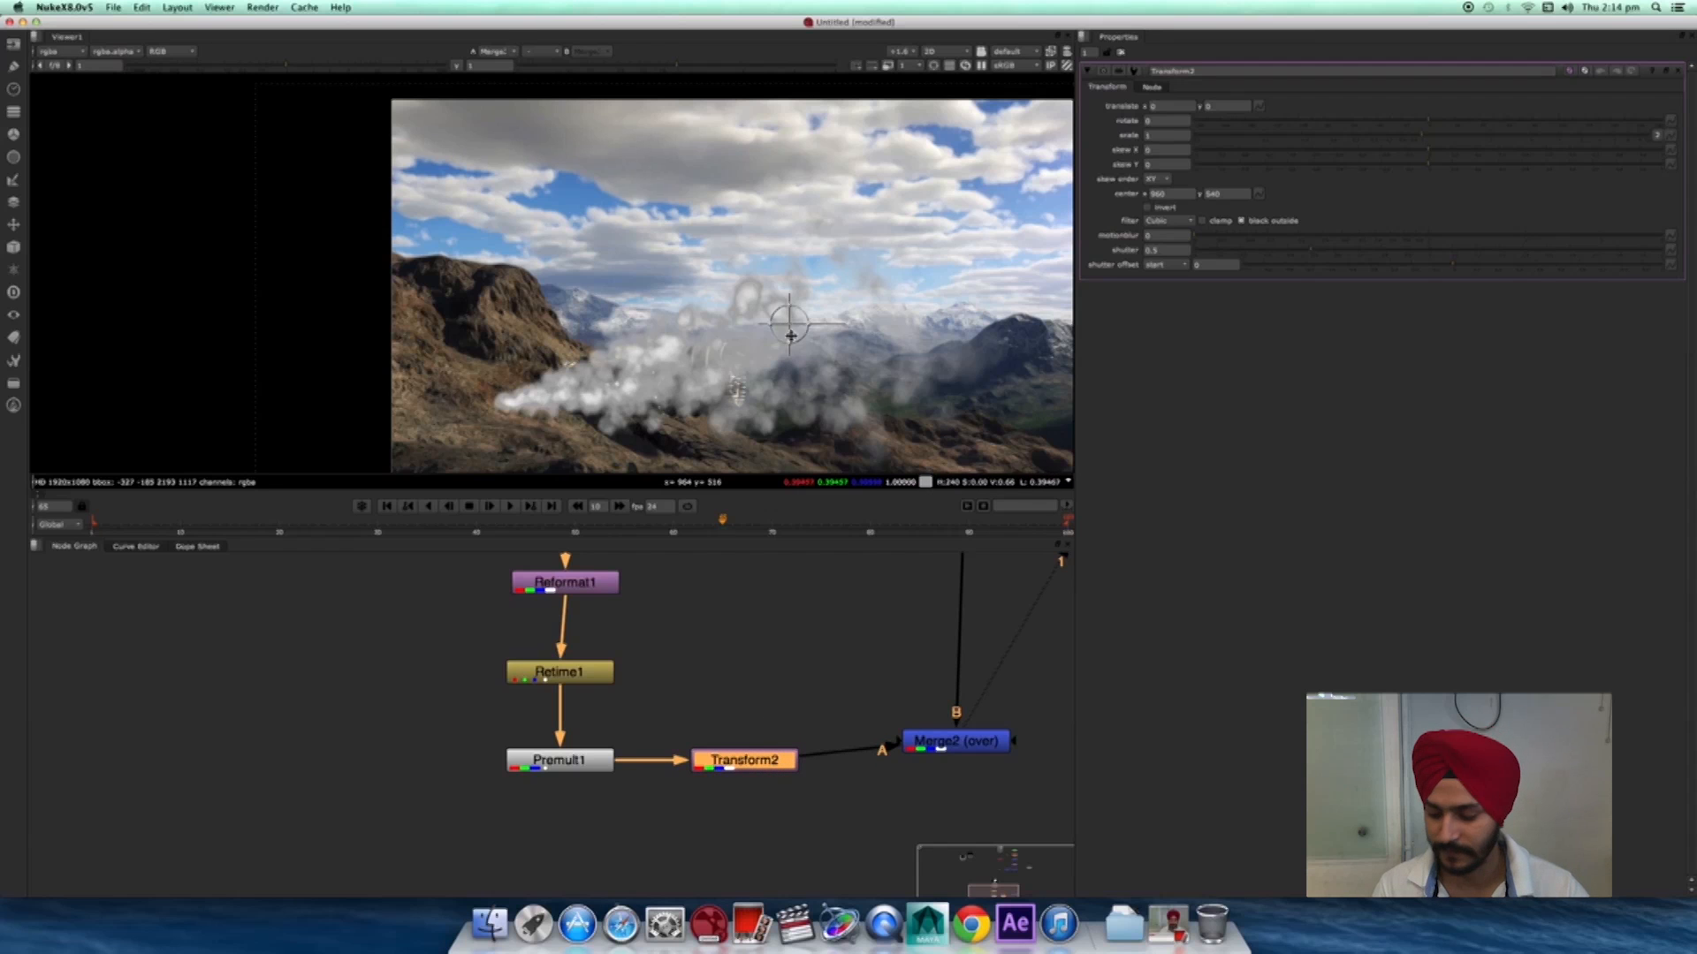
- Set Transform2's pivot to 410, 374 and translate the smoke to about 343, 26.5 over the jet engine
{"action": "left_click_drag", "start_coordinate": [792, 324], "coordinate": [666, 347], "text": "ctrl"}
{"action": "scroll", "coordinate": [734, 383], "scroll_direction": "up", "scroll_amount": 5}
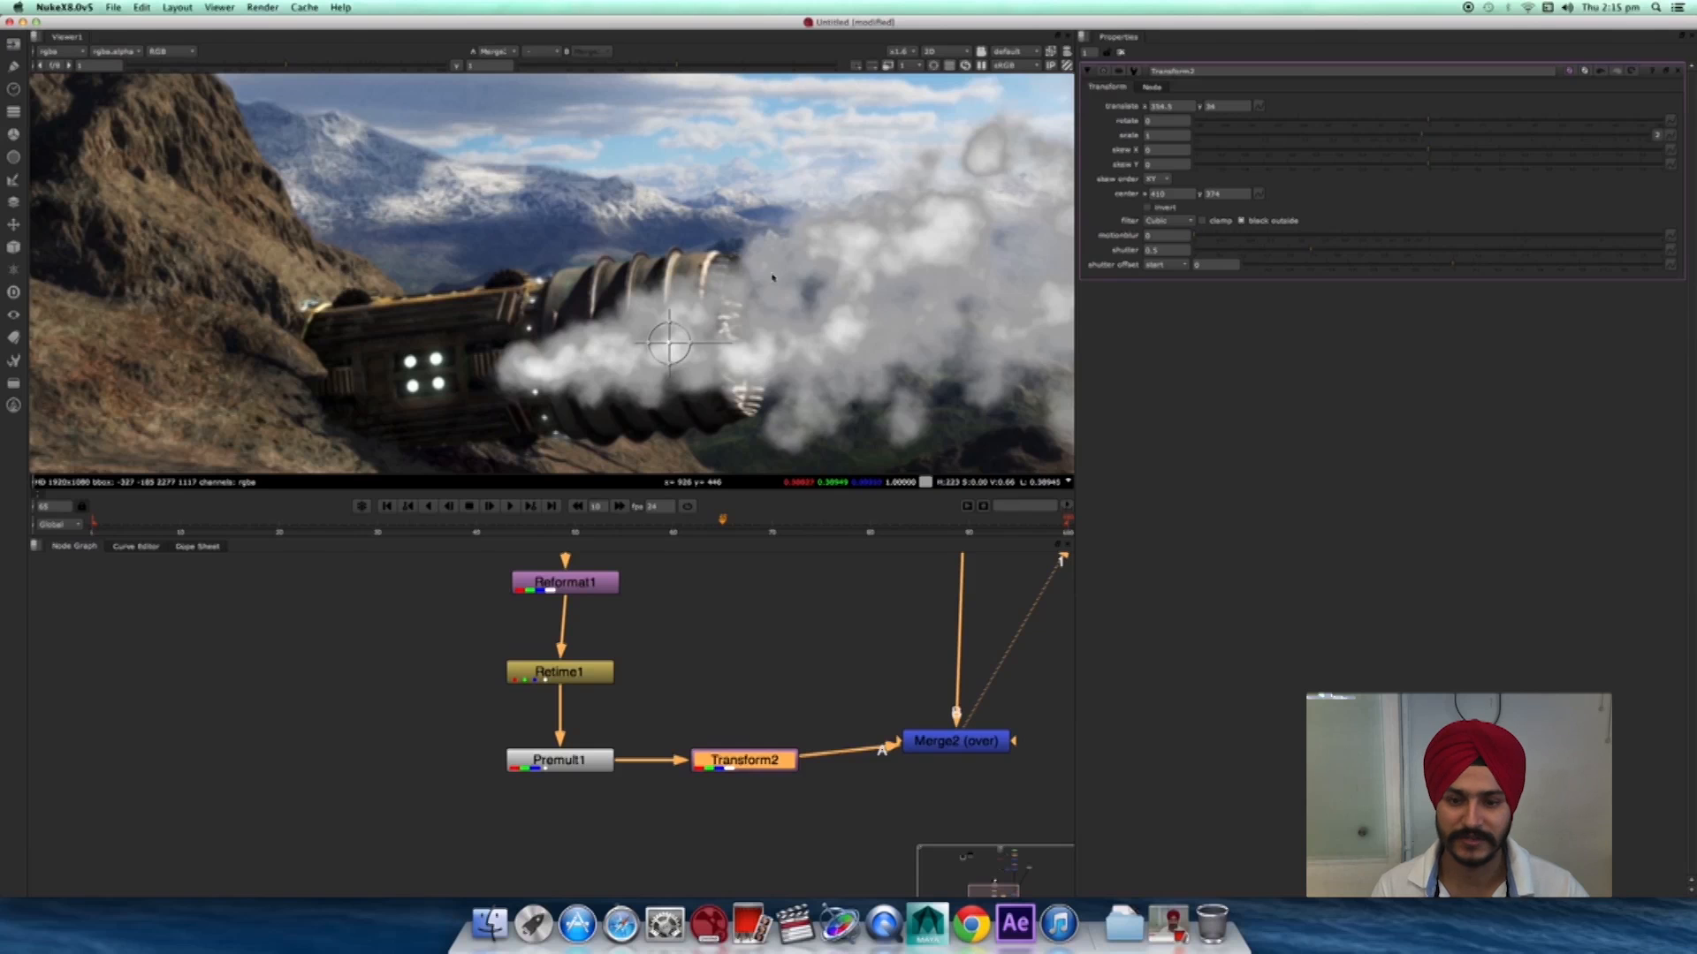
{"action": "left_click_drag", "start_coordinate": [677, 347], "coordinate": [656, 351]}
{"action": "scroll", "coordinate": [813, 353], "scroll_direction": "down", "scroll_amount": 4}
{"action": "scroll", "coordinate": [830, 336], "scroll_direction": "up", "scroll_amount": 3}
- Move the whole jet smoke node branch farther away from Merge2 to make room between them
{"action": "left_click_drag", "start_coordinate": [746, 772], "coordinate": [594, 805]}
{"action": "scroll", "coordinate": [755, 718], "scroll_direction": "down", "scroll_amount": 5}
{"action": "left_click", "coordinate": [765, 807], "text": "super"}
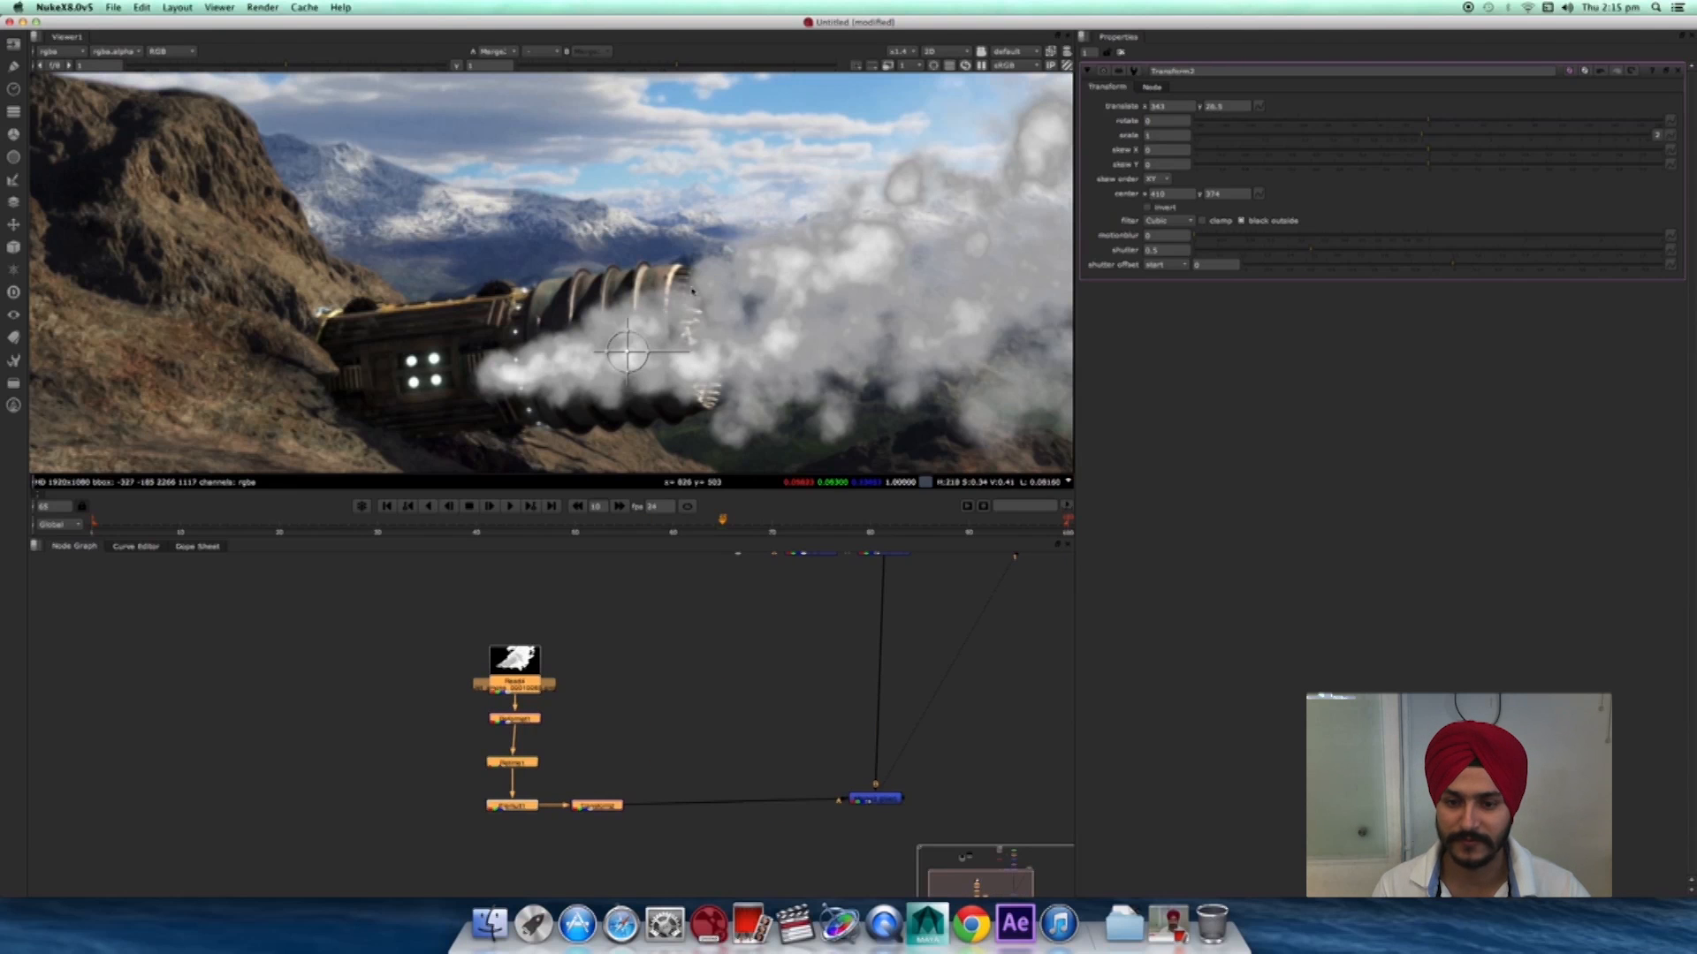
- Add a RotoPaint node in the free space between the smoke branch and the main composite
{"action": "scroll", "coordinate": [759, 686], "scroll_direction": "up", "scroll_amount": 3}
{"action": "key", "text": "p"}
{"action": "mouse_move", "coordinate": [693, 698]}
{"action": "left_mouse_down"}
{"action": "mouse_move", "coordinate": [655, 699]}
{"action": "mouse_move", "coordinate": [675, 712]}
{"action": "left_mouse_up"}
{"action": "middle_click_drag", "start_coordinate": [721, 731], "coordinate": [587, 785]}
{"action": "left_click", "coordinate": [707, 738]}
- Show Merge1's smoke-free output in the viewer and ready RotoPaint2 for drawing a Bezier shape
{"action": "left_click", "coordinate": [808, 597]}
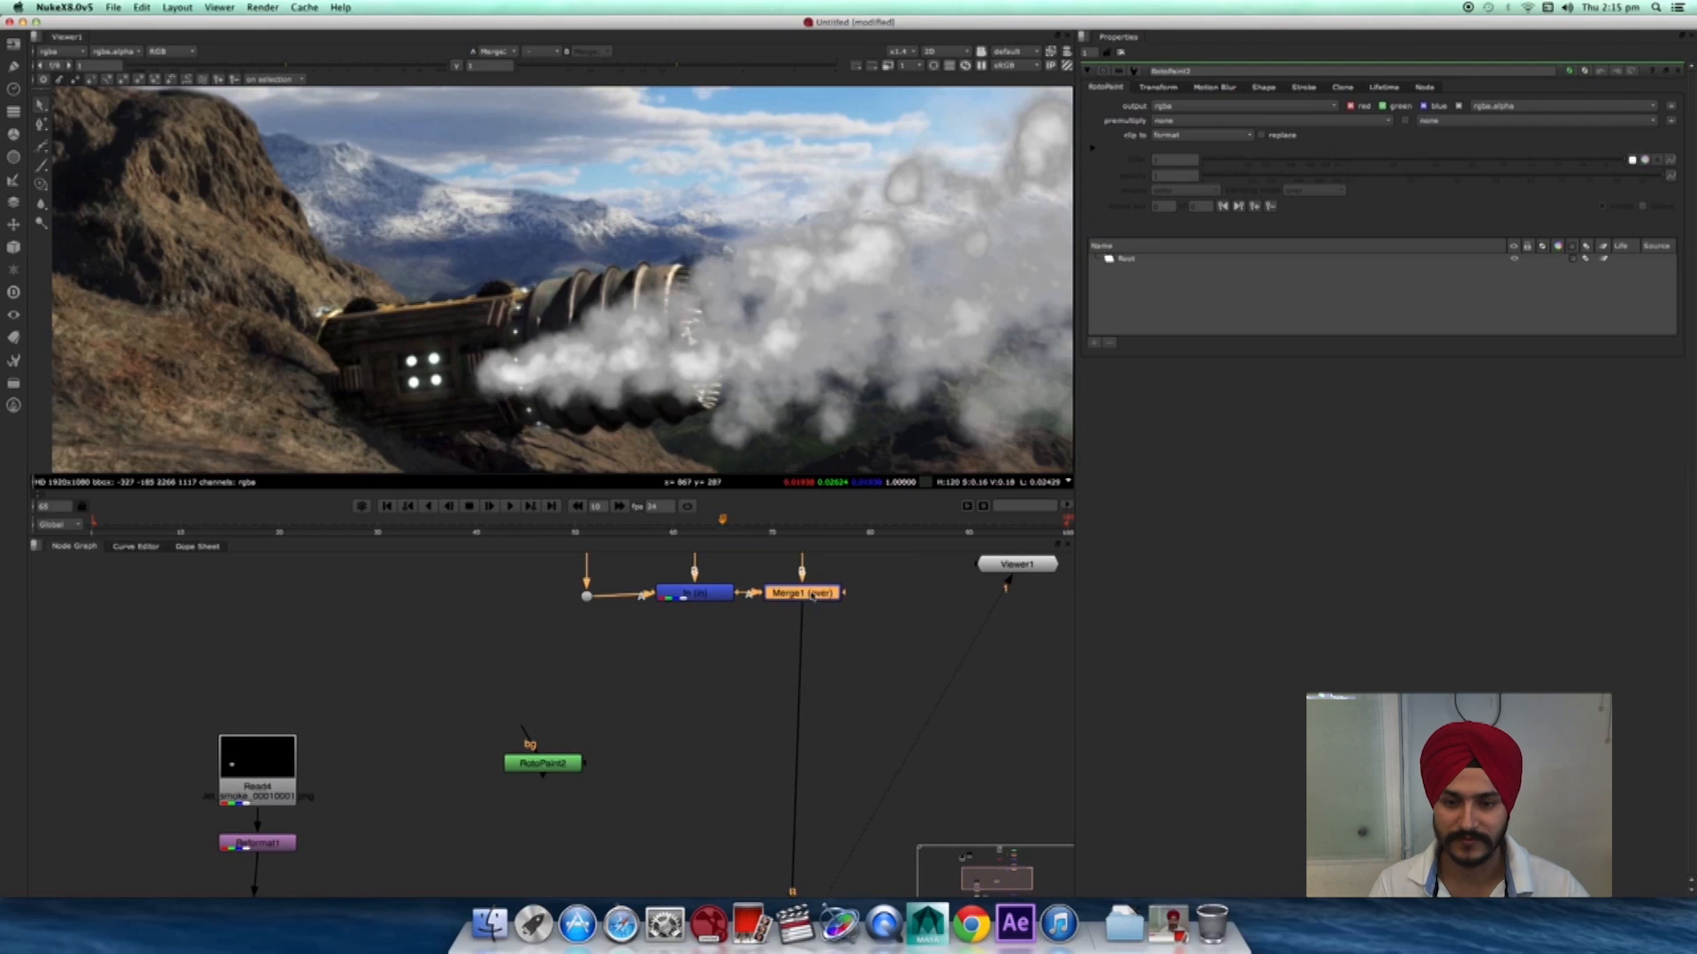
{"action": "key", "text": "1"}
{"action": "double_click", "coordinate": [541, 762]}
{"action": "left_click", "coordinate": [42, 147]}
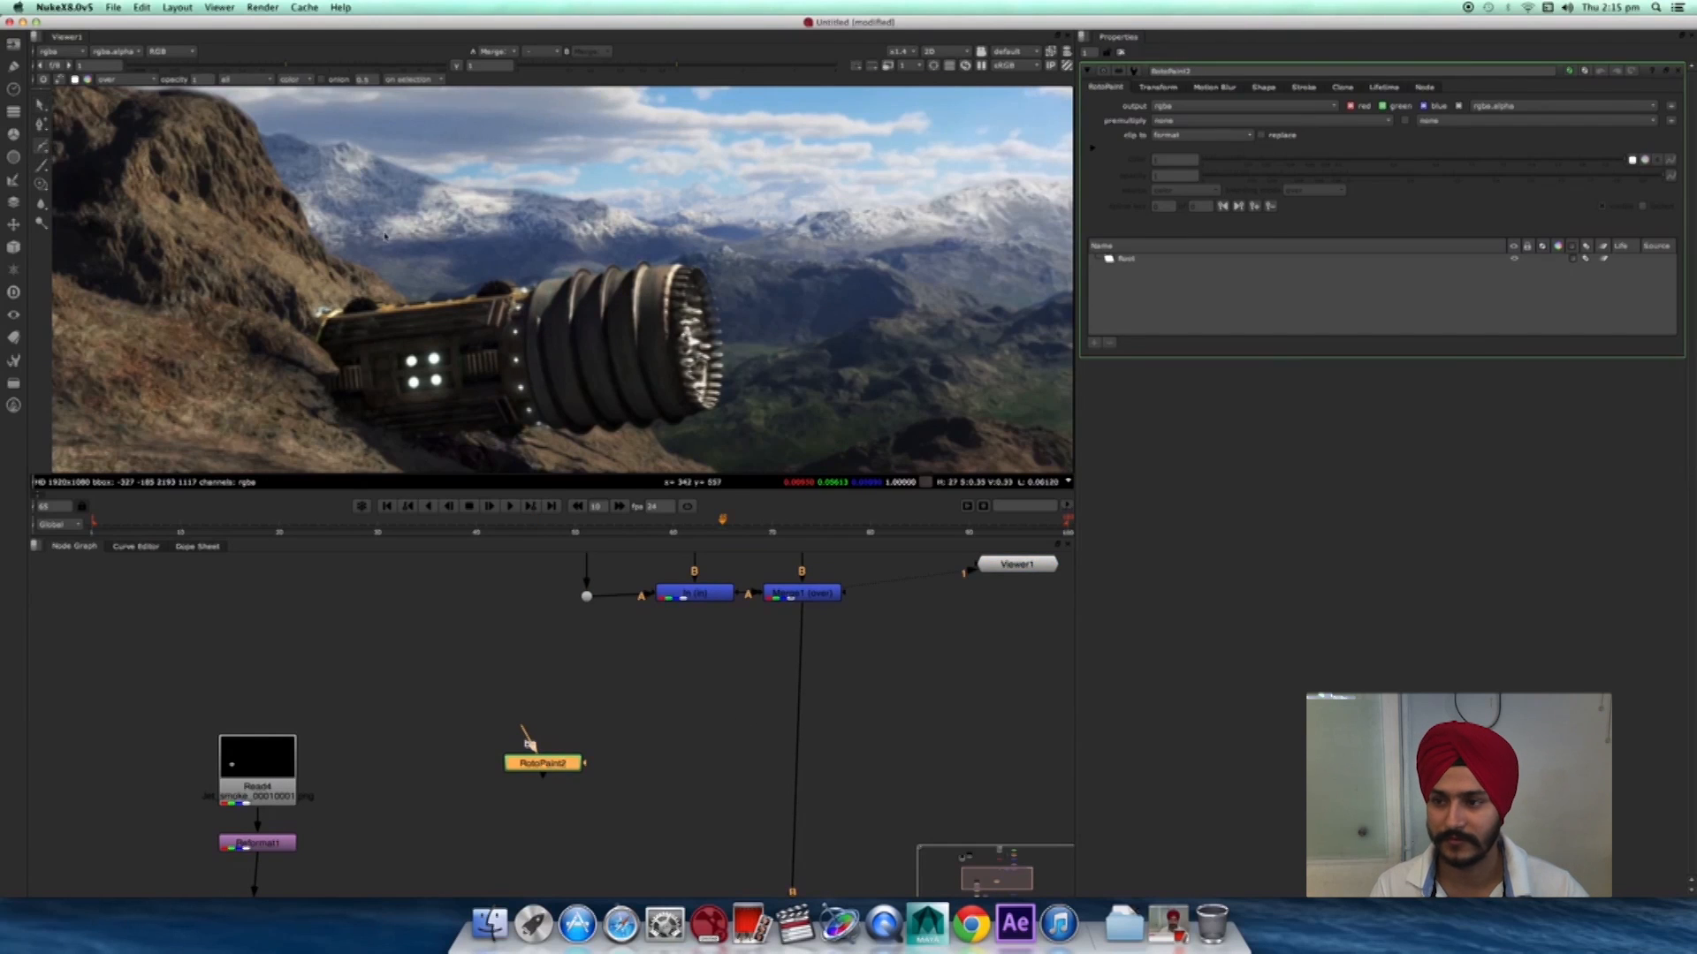
- Start a Bezier shape above the frame and trace it down along the jet nozzle's open rim
{"action": "key", "text": "space"}
{"action": "middle_click_drag", "start_coordinate": [711, 534], "coordinate": [823, 269]}
{"action": "scroll", "coordinate": [799, 457], "scroll_direction": "up", "scroll_amount": 8}
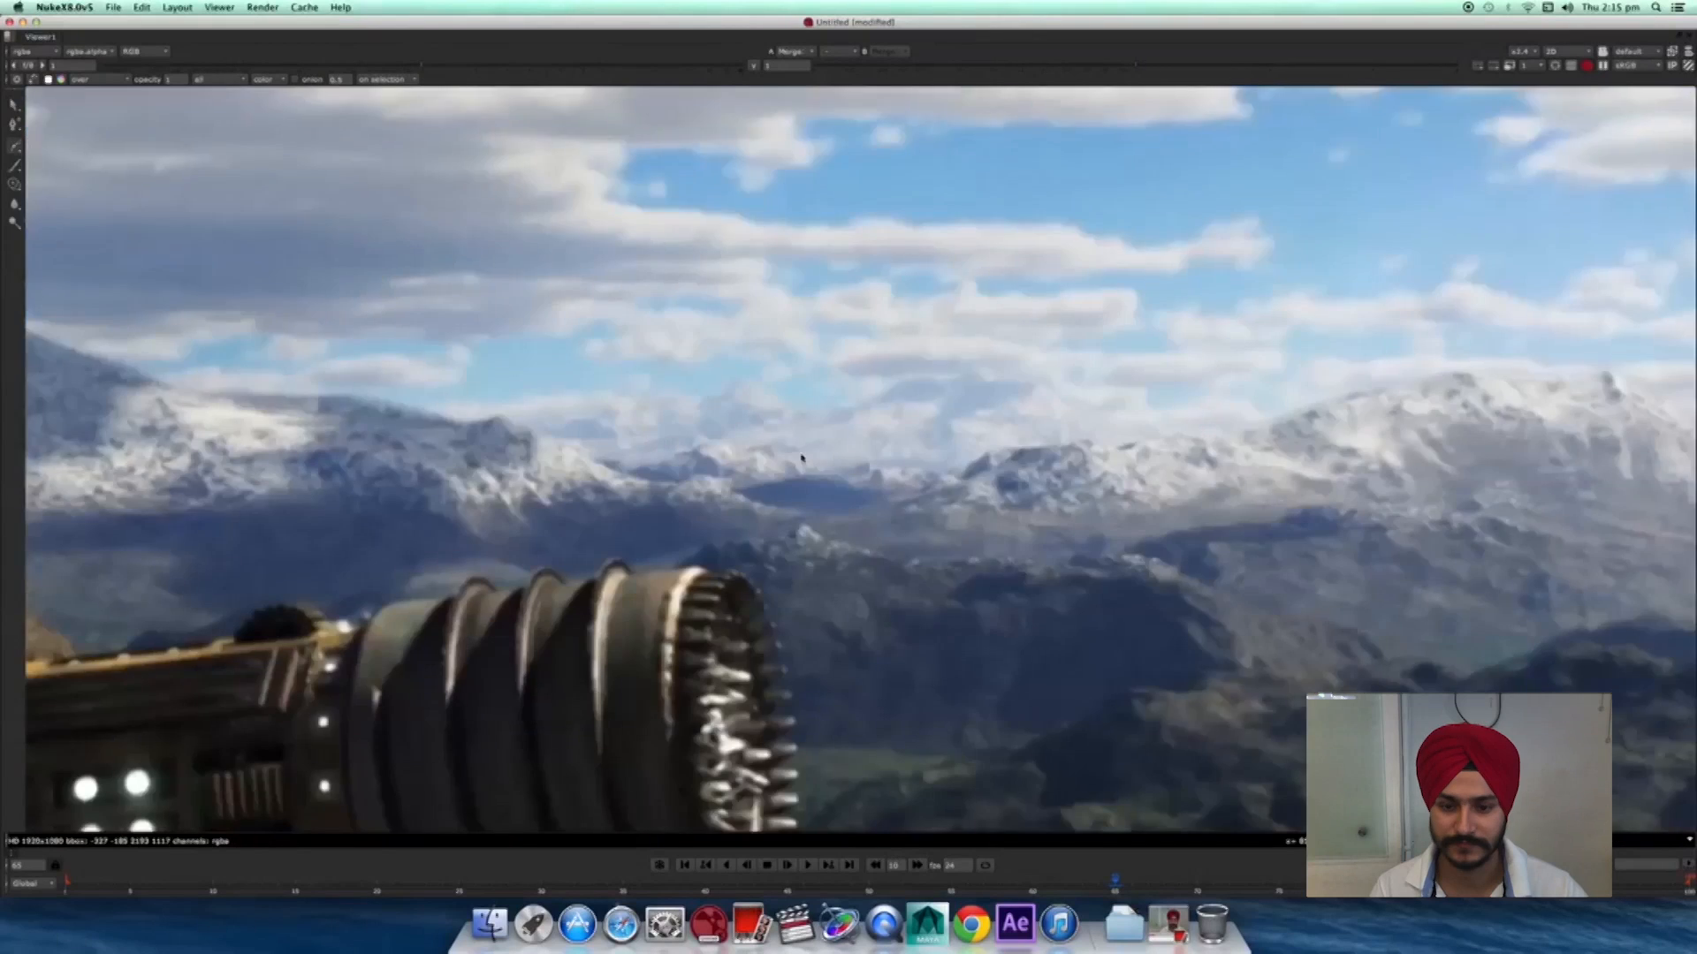
{"action": "middle_click_drag", "start_coordinate": [698, 641], "coordinate": [807, 299]}
{"action": "left_click_drag", "start_coordinate": [732, 543], "coordinate": [733, 654]}
{"action": "middle_click_drag", "start_coordinate": [735, 670], "coordinate": [693, 351]}
{"action": "left_click_drag", "start_coordinate": [775, 632], "coordinate": [777, 637]}
{"action": "middle_click_drag", "start_coordinate": [778, 636], "coordinate": [769, 559]}
{"action": "left_click_drag", "start_coordinate": [786, 542], "coordinate": [804, 554]}
- Continue the Bezier shape below and beyond the frame, close it around the smoke area and smooth its corners
{"action": "scroll", "coordinate": [856, 618], "scroll_direction": "down", "scroll_amount": 5}
{"action": "middle_click_drag", "start_coordinate": [848, 654], "coordinate": [656, 97]}
{"action": "middle_click_drag", "start_coordinate": [744, 643], "coordinate": [735, 620]}
{"action": "left_click", "coordinate": [734, 627]}
{"action": "scroll", "coordinate": [917, 666], "scroll_direction": "down", "scroll_amount": 8}
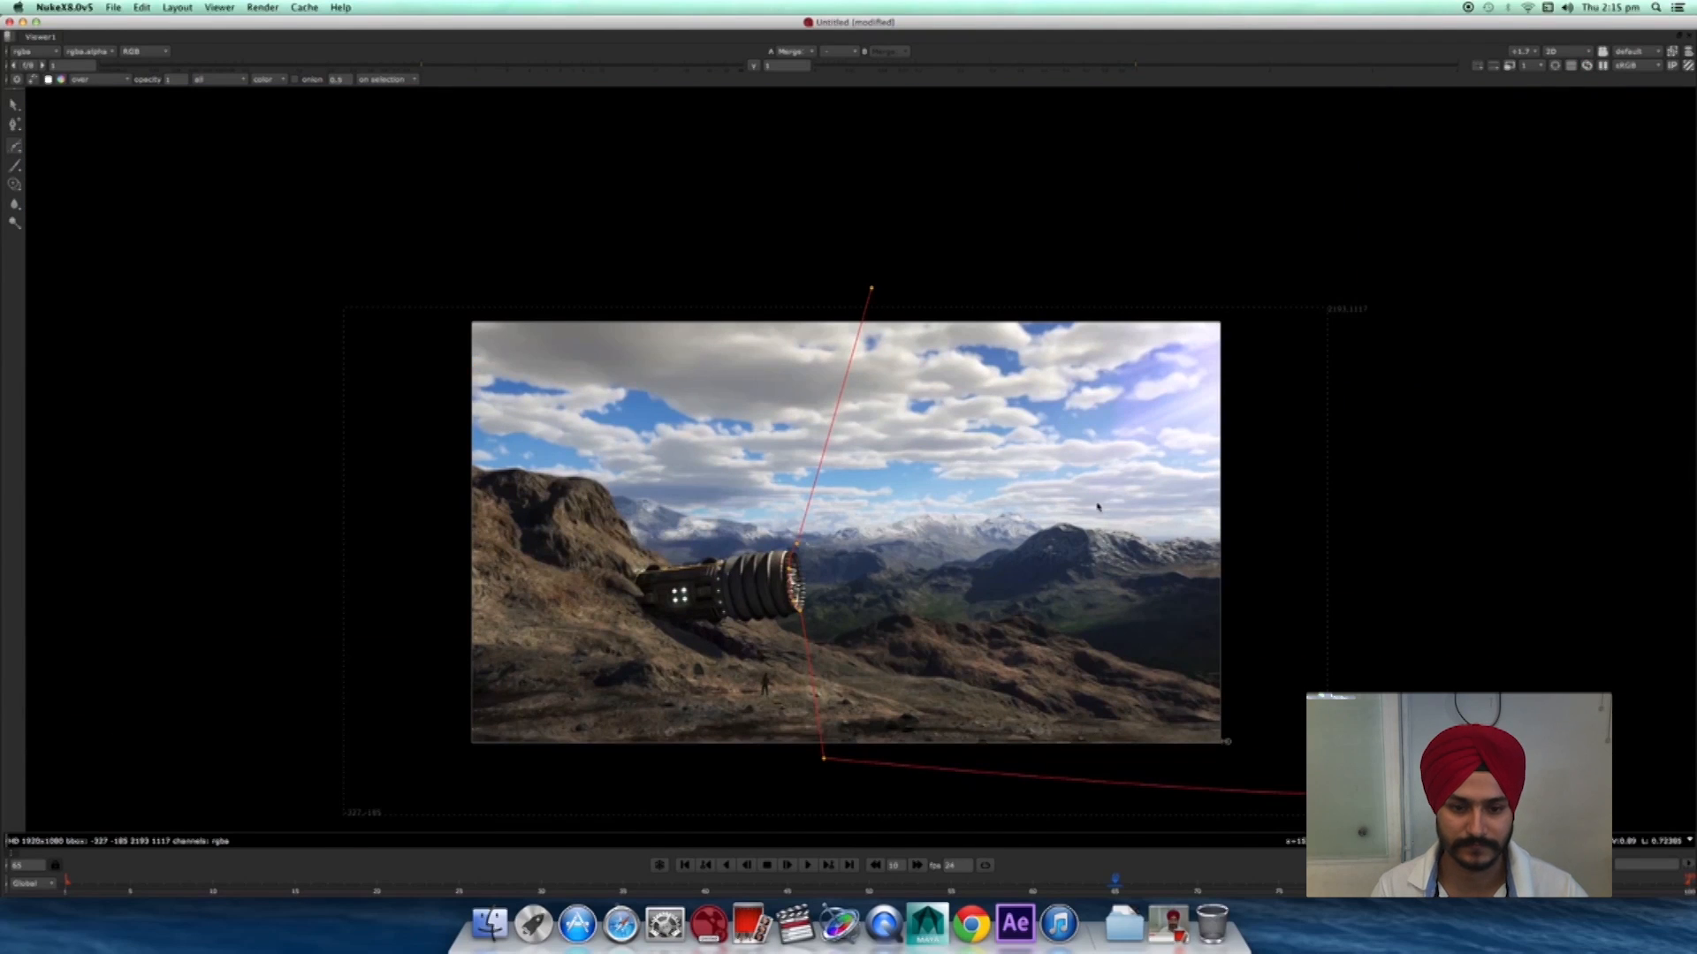
{"action": "left_click", "coordinate": [873, 294]}
{"action": "scroll", "coordinate": [1073, 317], "scroll_direction": "down", "scroll_amount": 3}
{"action": "left_click_drag", "start_coordinate": [914, 217], "coordinate": [1336, 654]}
- Adjust the Bezier points around the nozzle's rim so that the mask edge follows the engine opening
{"action": "scroll", "coordinate": [1087, 569], "scroll_direction": "up", "scroll_amount": 10}
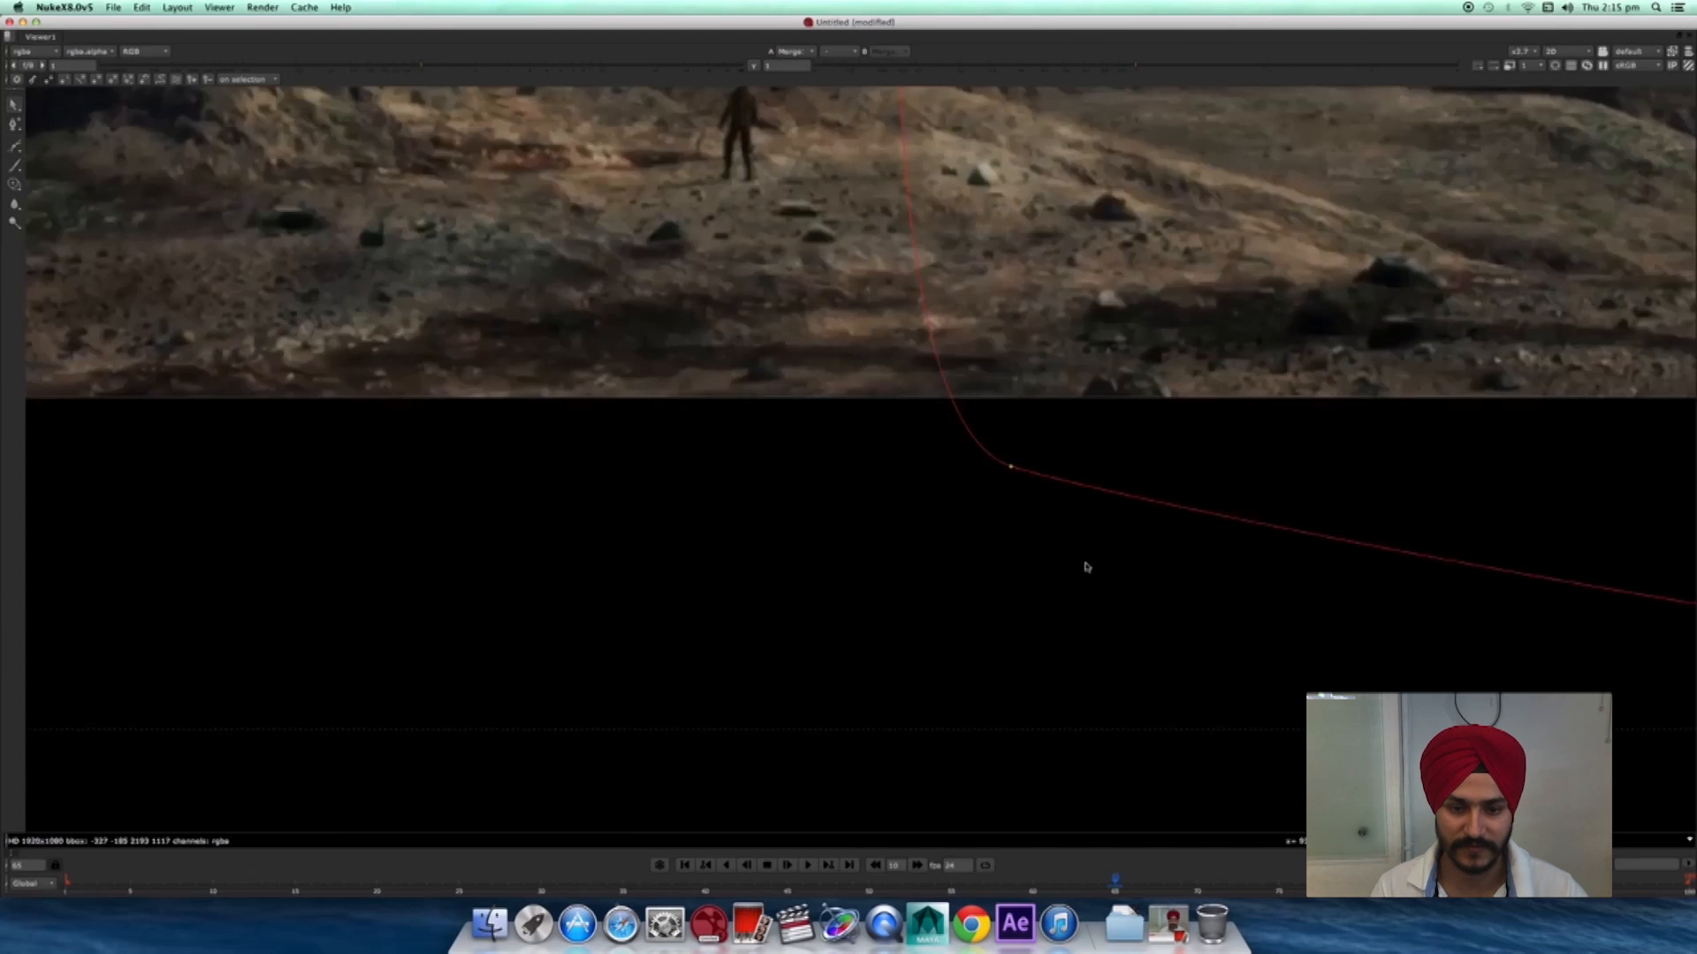
{"action": "scroll", "coordinate": [1028, 732], "scroll_direction": "down", "scroll_amount": 3}
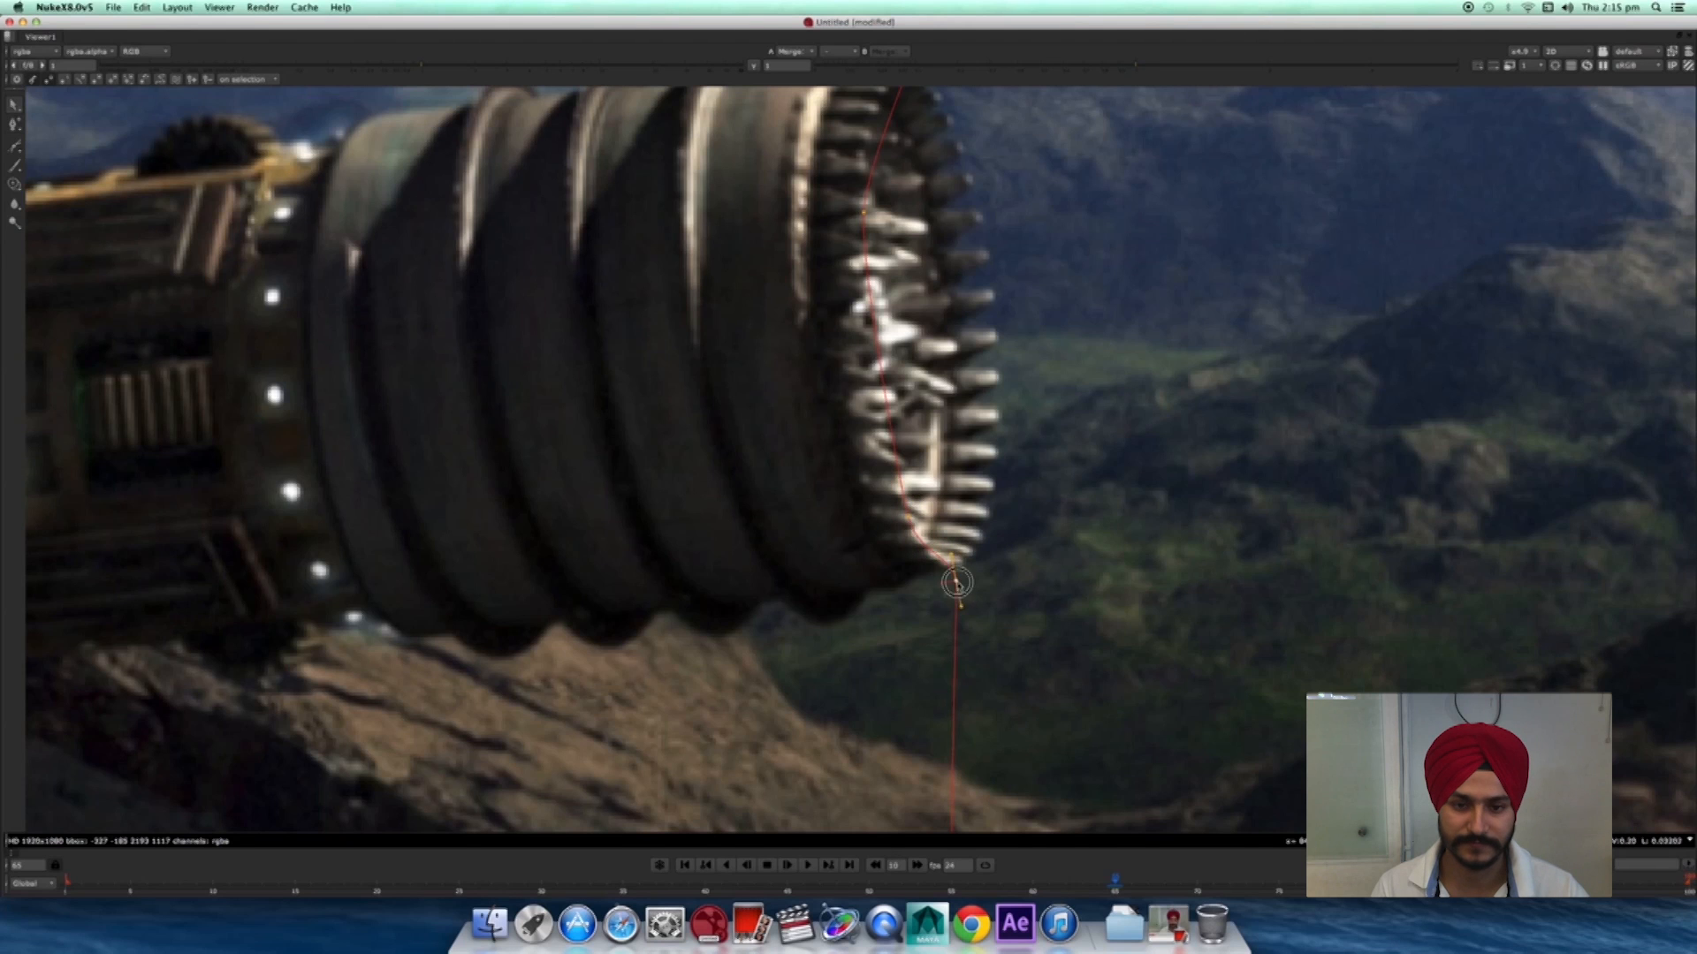
{"action": "middle_click_drag", "start_coordinate": [918, 194], "coordinate": [941, 375]}
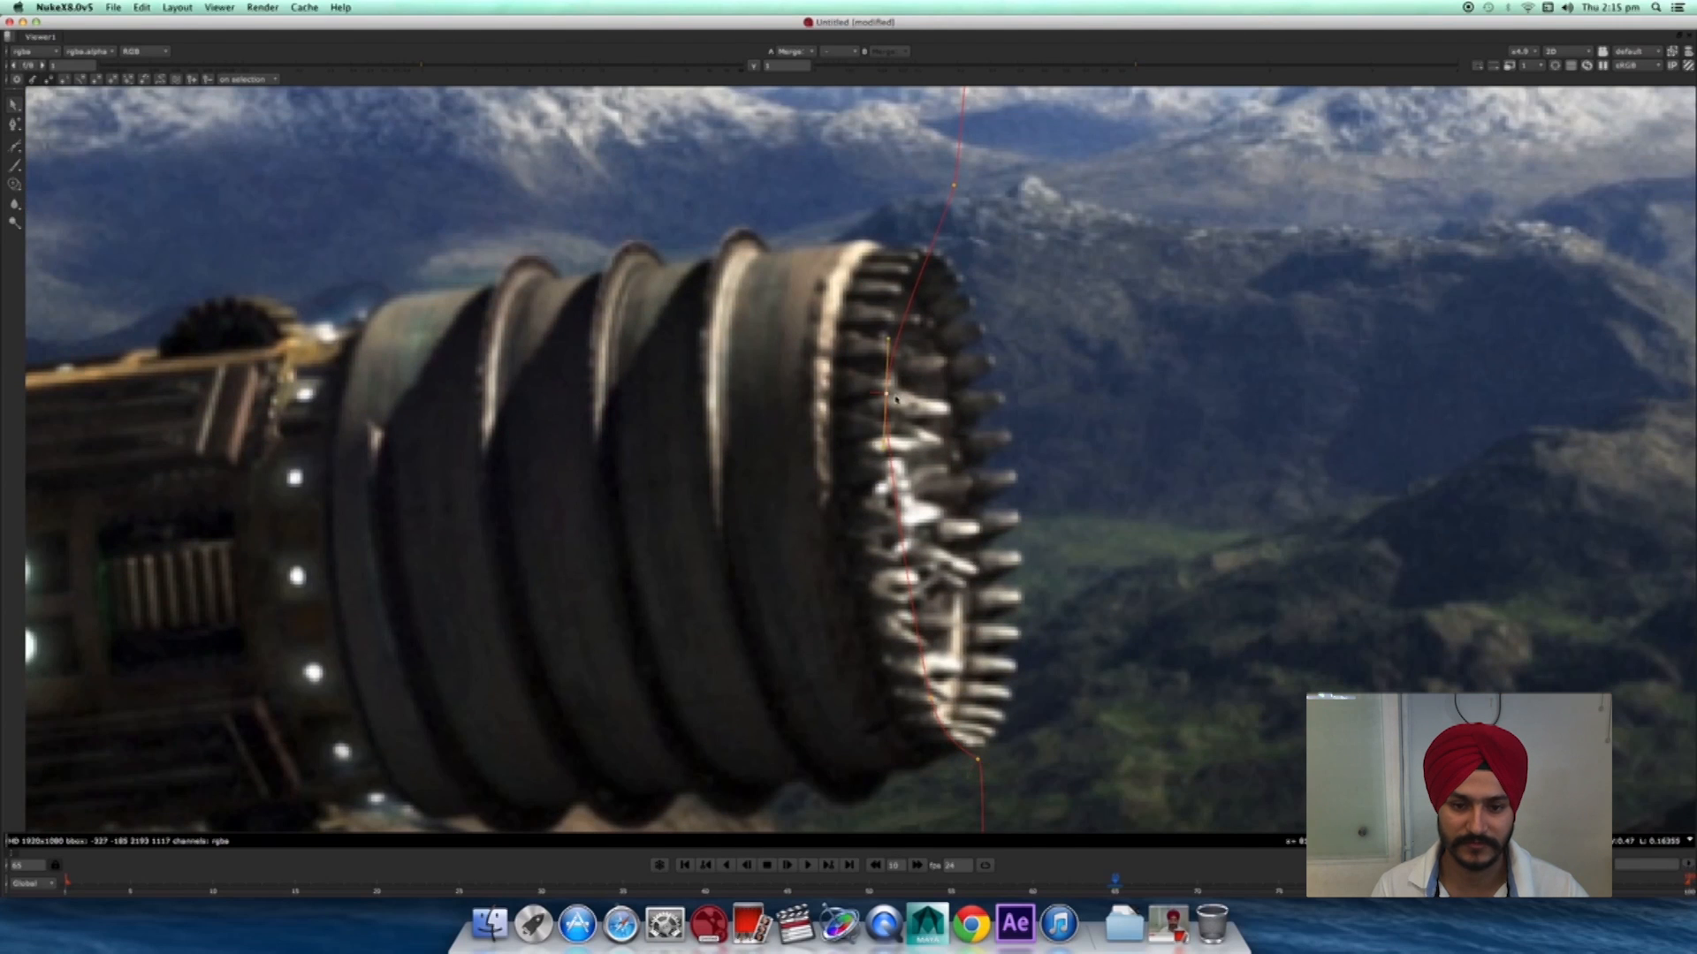
{"action": "scroll", "coordinate": [959, 232], "scroll_direction": "down", "scroll_amount": 5}
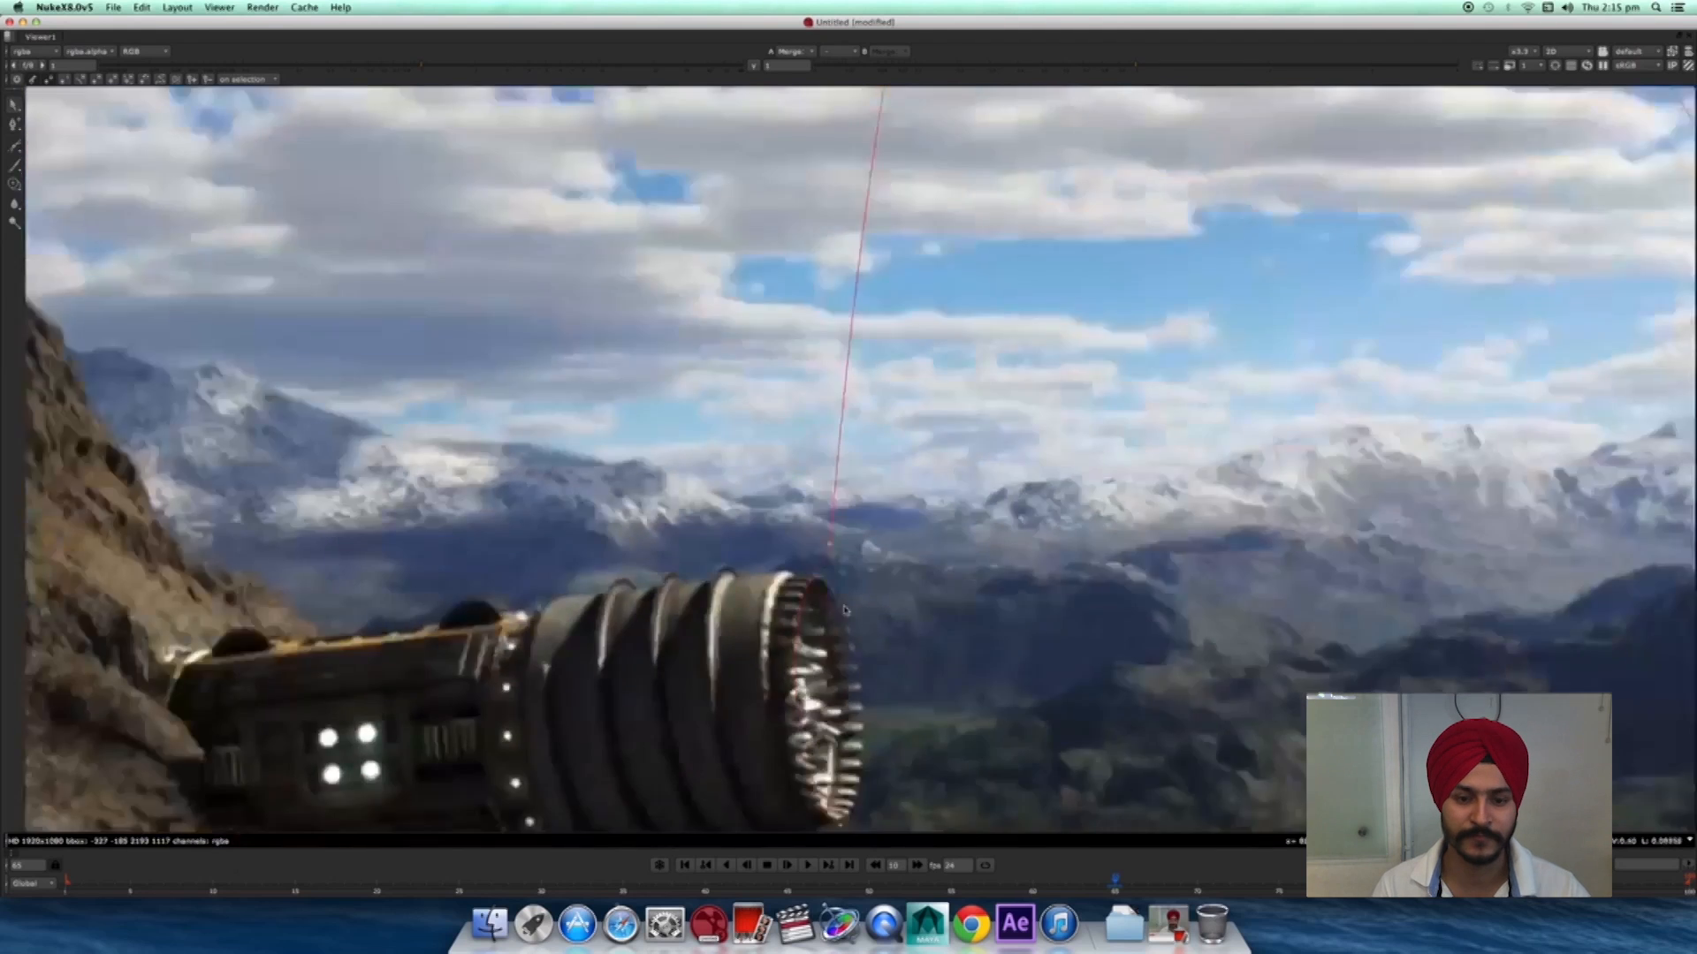
{"action": "scroll", "coordinate": [846, 609], "scroll_direction": "down", "scroll_amount": 5}
{"action": "middle_click_drag", "start_coordinate": [986, 521], "coordinate": [767, 499]}
{"action": "scroll", "coordinate": [767, 499], "scroll_direction": "down", "scroll_amount": 8}
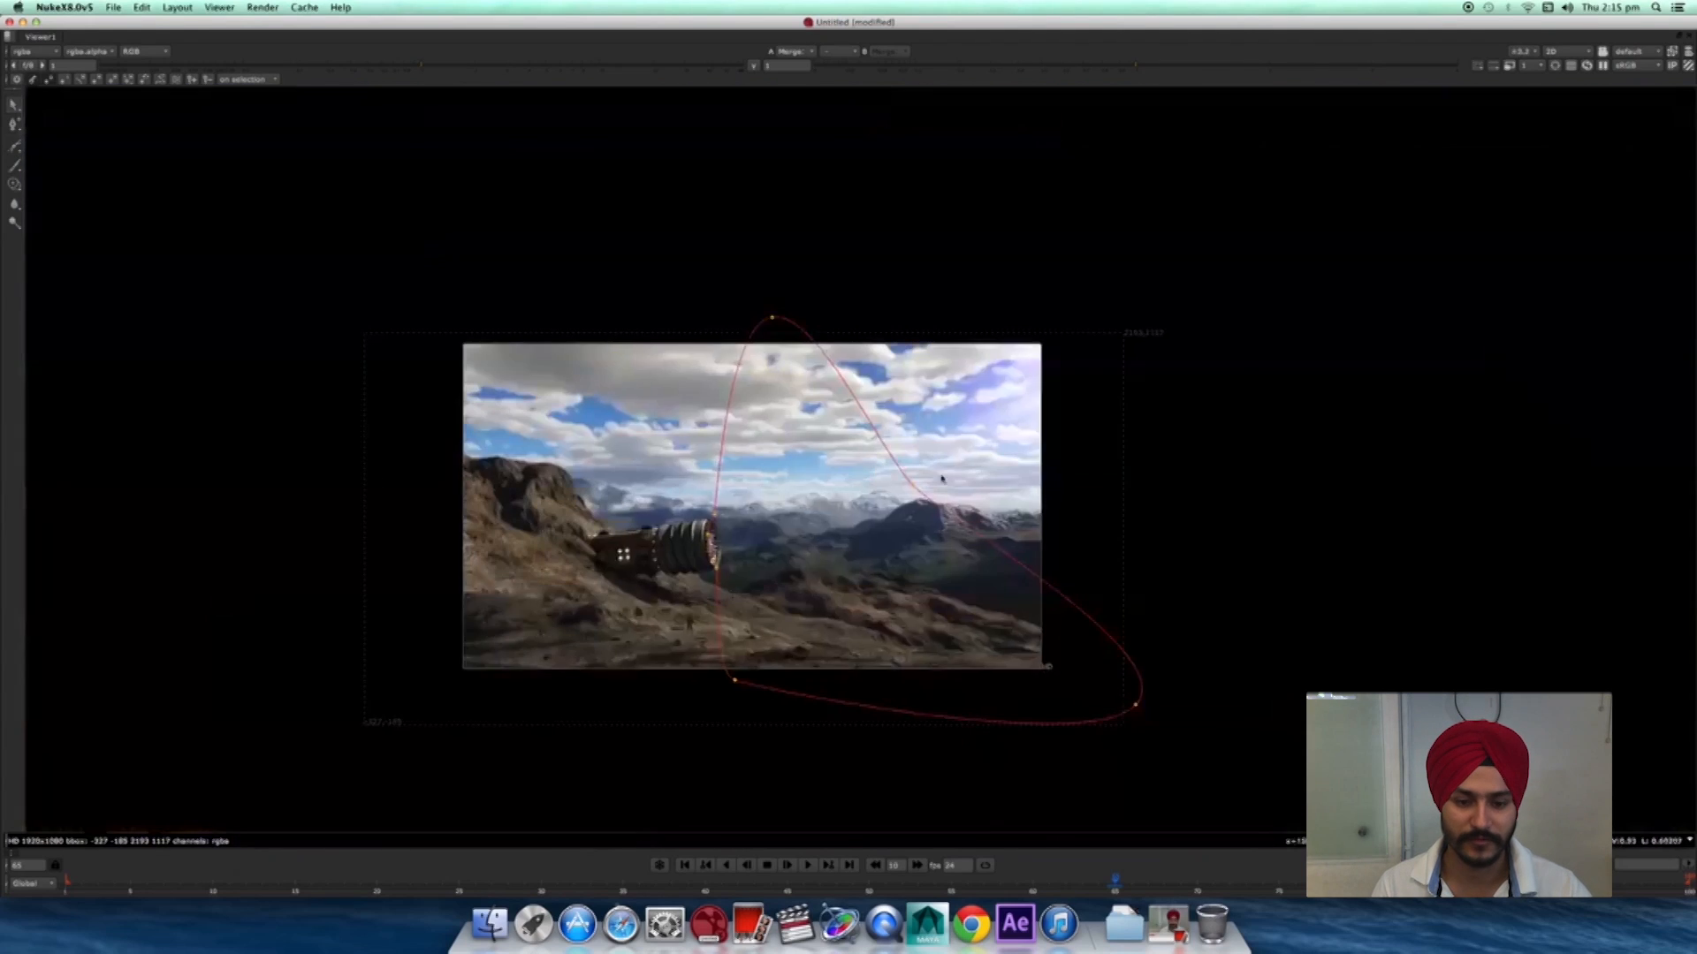
- Feather the shape's diagonal edge out to the frame's upper-right corner and view RotoPaint2's mask
{"action": "scroll", "coordinate": [942, 479], "scroll_direction": "up", "scroll_amount": 5}
{"action": "scroll", "coordinate": [892, 477], "scroll_direction": "up", "scroll_amount": 4}
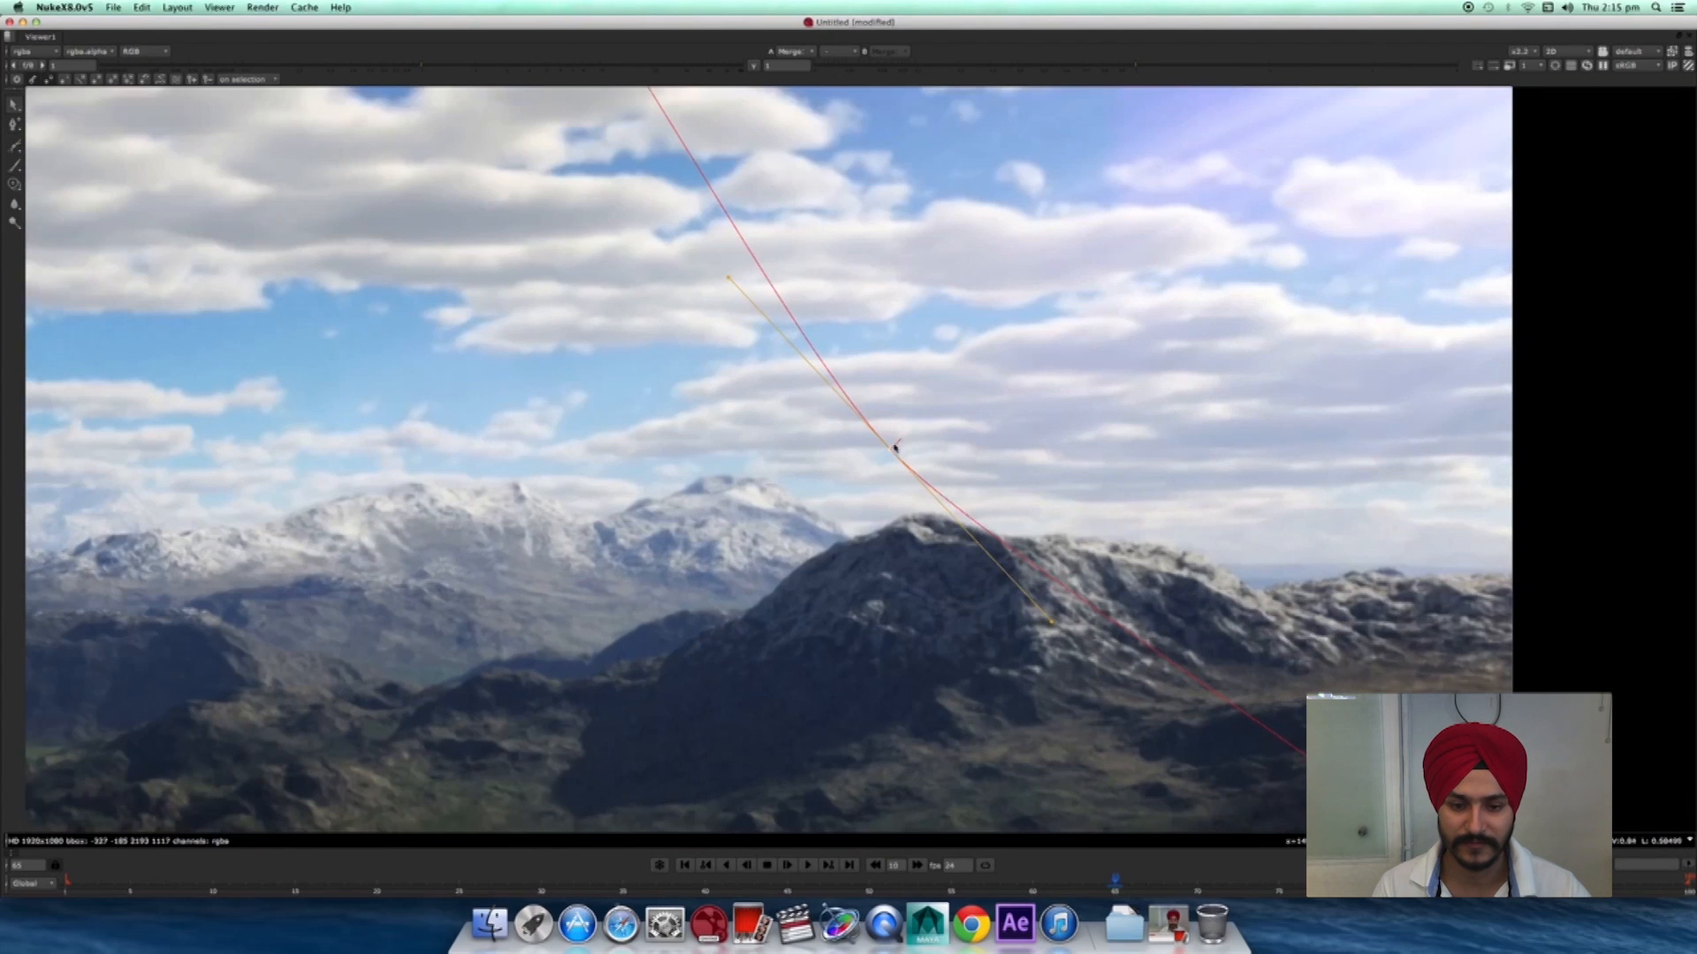
{"action": "left_click_drag", "start_coordinate": [900, 448], "coordinate": [1249, 151]}
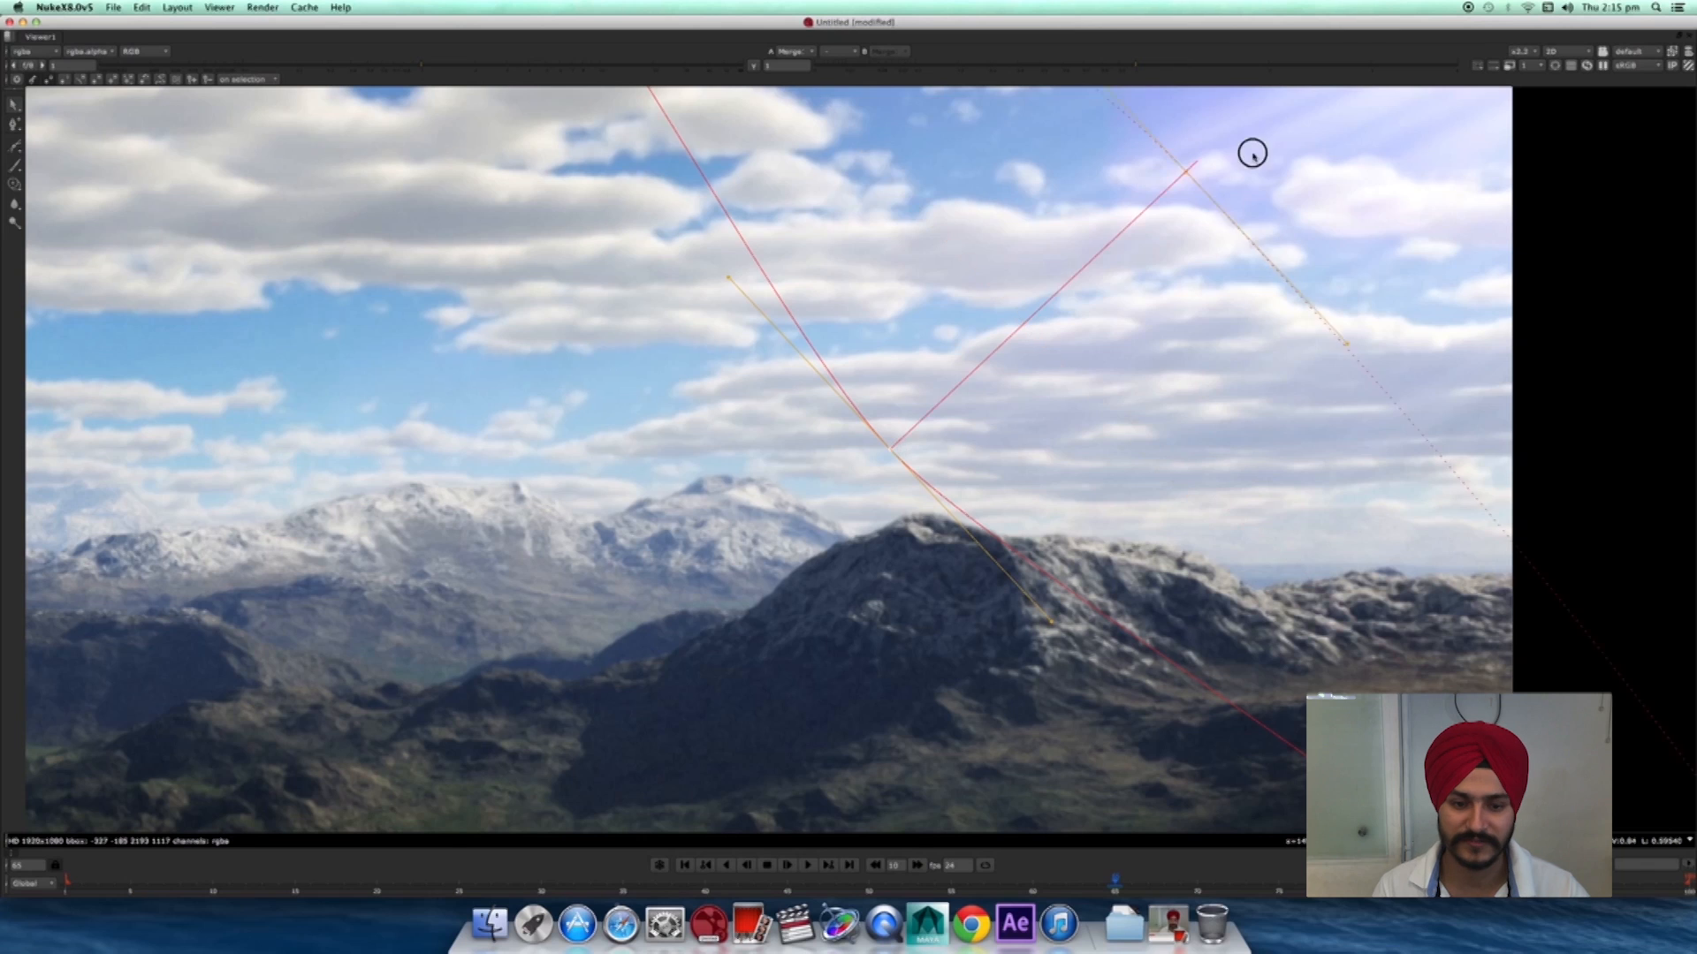
{"action": "scroll", "coordinate": [995, 524], "scroll_direction": "down", "scroll_amount": 5}
{"action": "left_click_drag", "start_coordinate": [1120, 440], "coordinate": [1123, 409]}
{"action": "scroll", "coordinate": [924, 697], "scroll_direction": "up", "scroll_amount": 3}
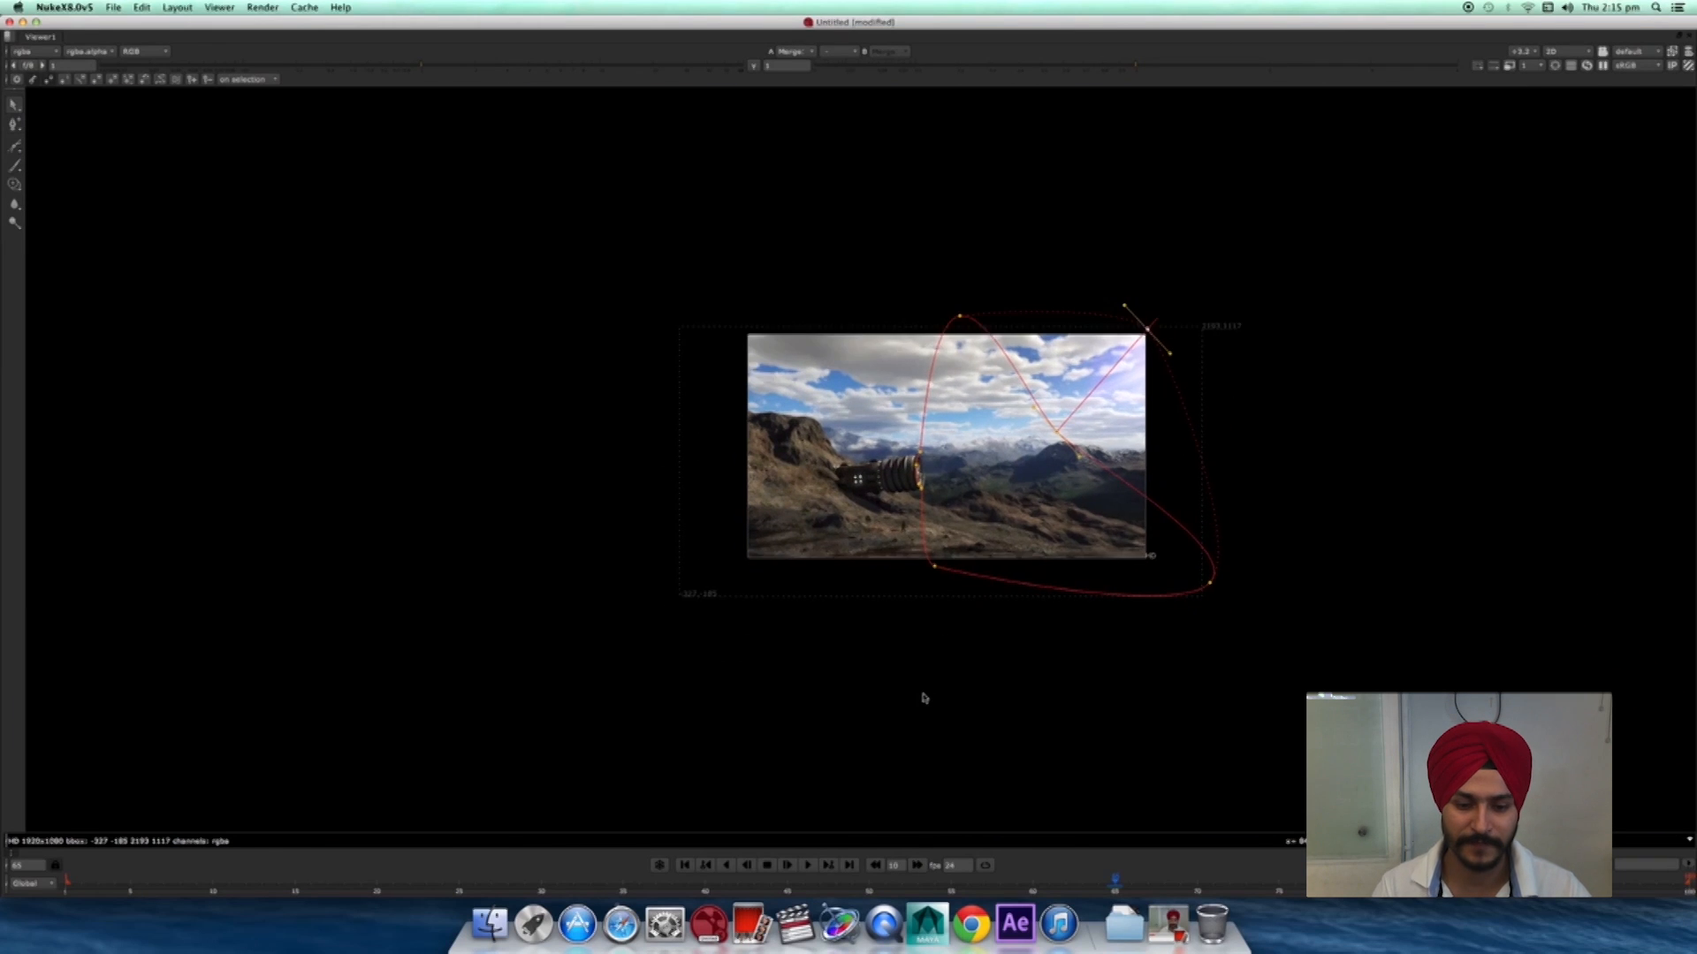
{"action": "key", "text": "space"}
{"action": "key", "text": "1"}
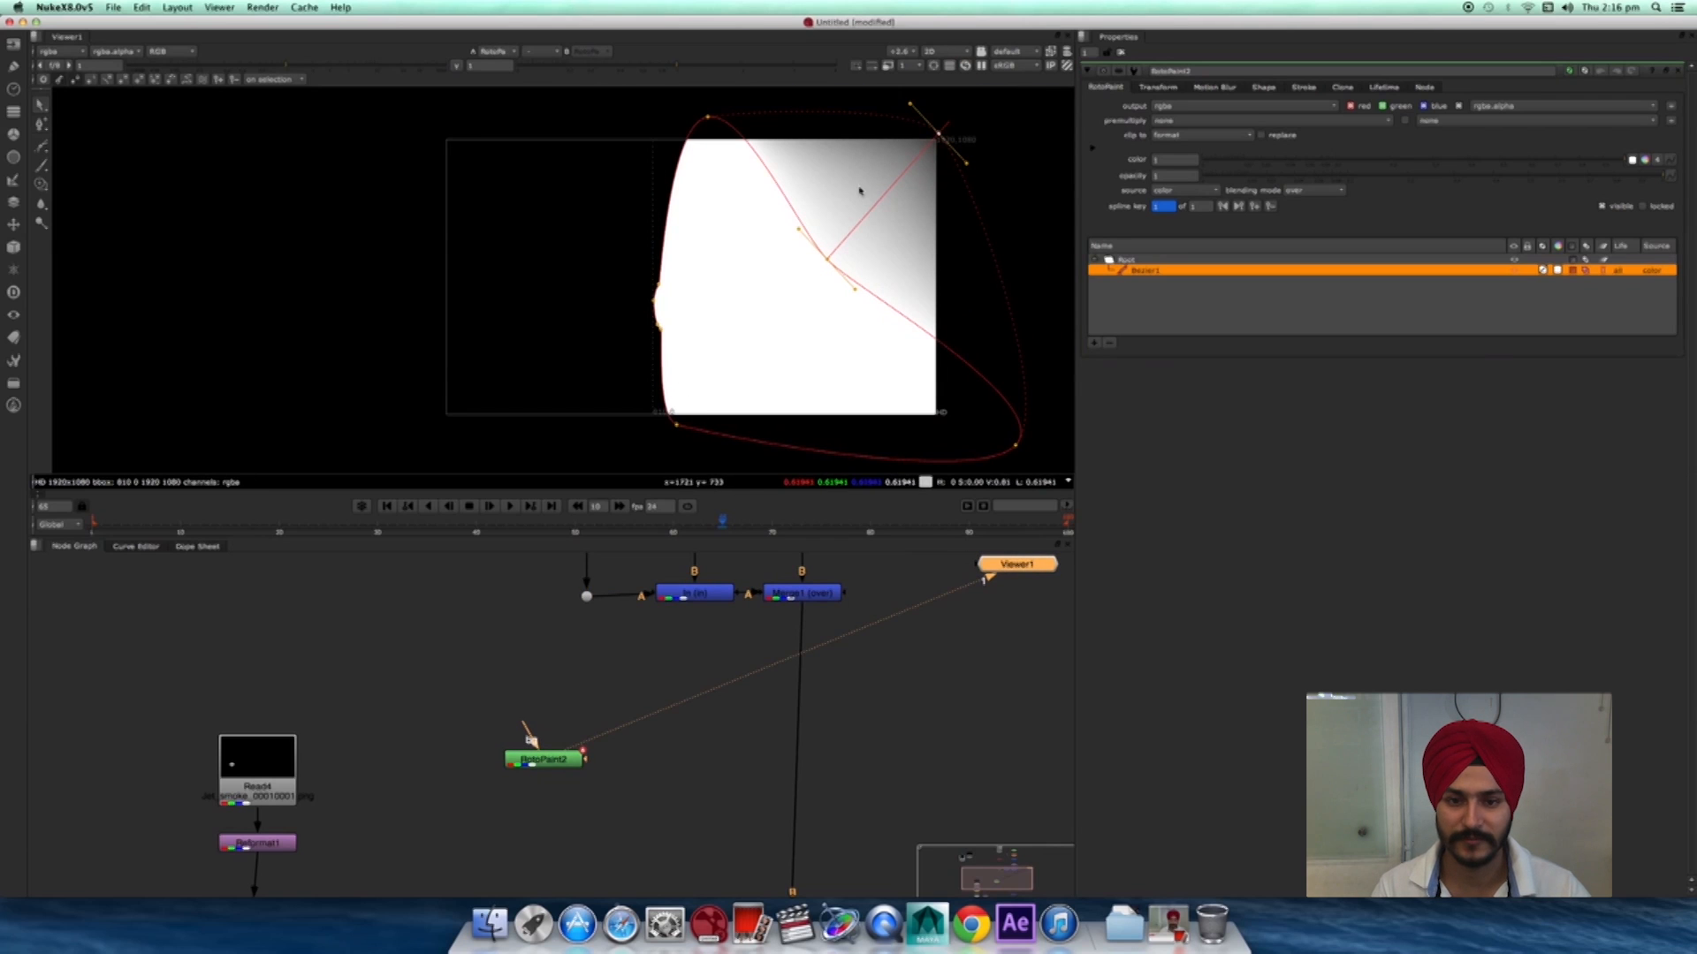
- Add an In merge node between Transform2 and Merge2, with RotoPaint2 connected to its B input
{"action": "middle_click_drag", "start_coordinate": [608, 853], "coordinate": [746, 739]}
{"action": "scroll", "coordinate": [746, 739], "scroll_direction": "up", "scroll_amount": 2}
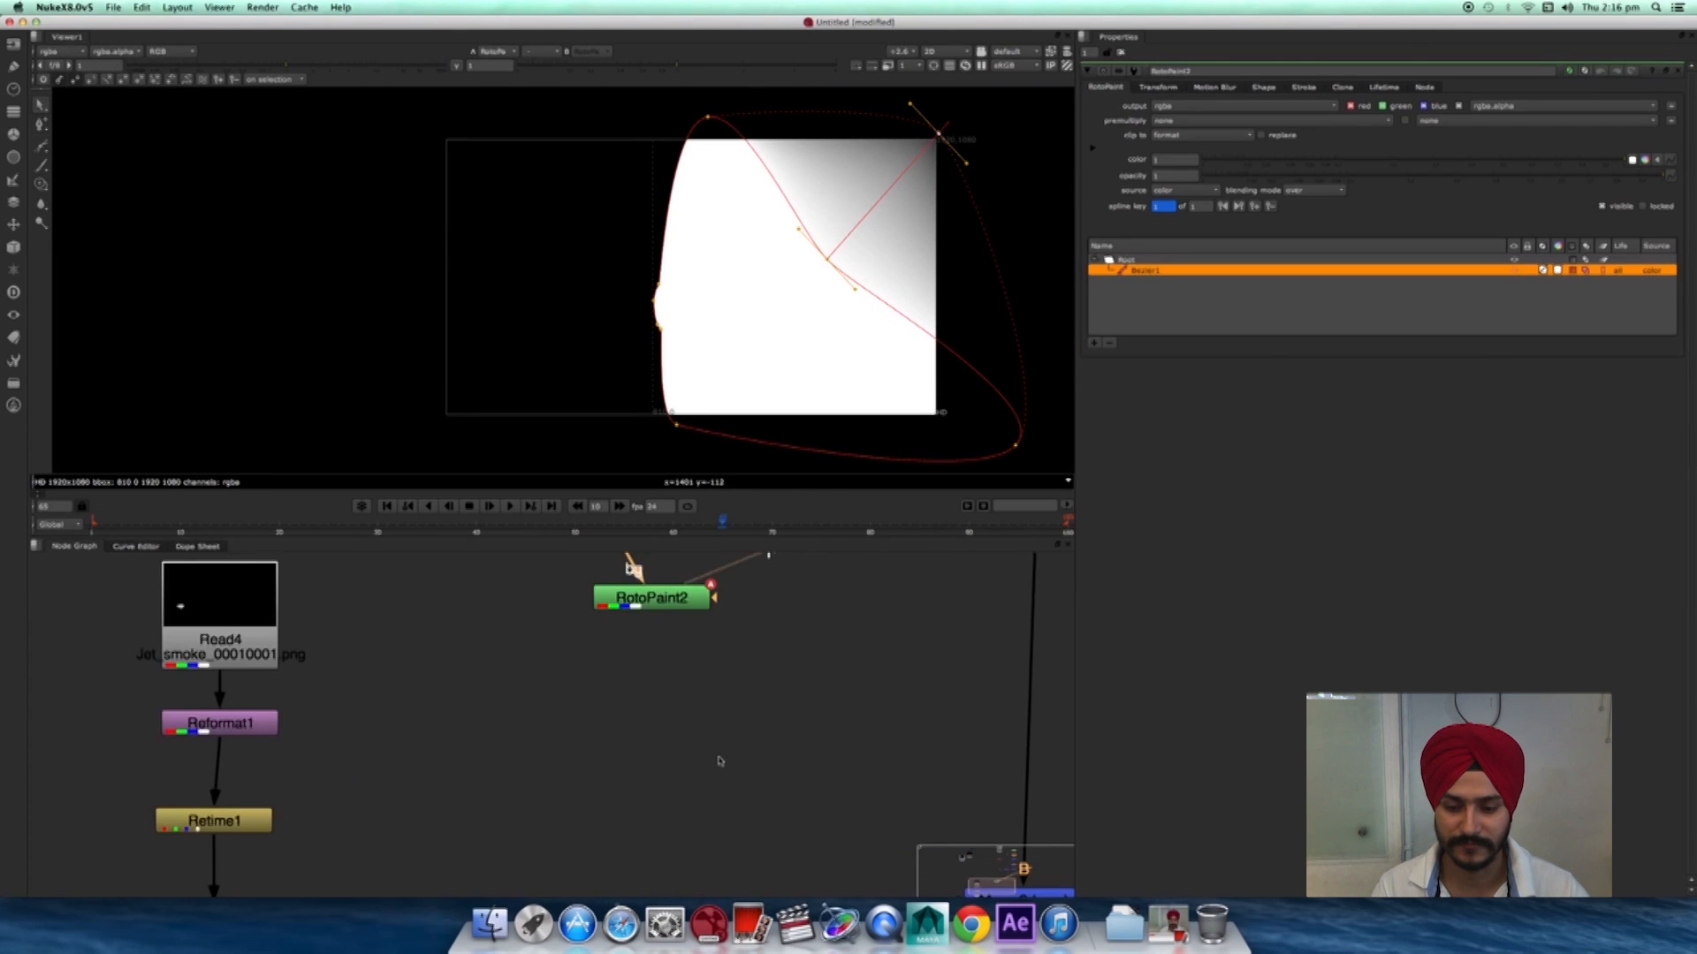
{"action": "key", "text": "Tab"}
{"action": "type", "text": "in"}
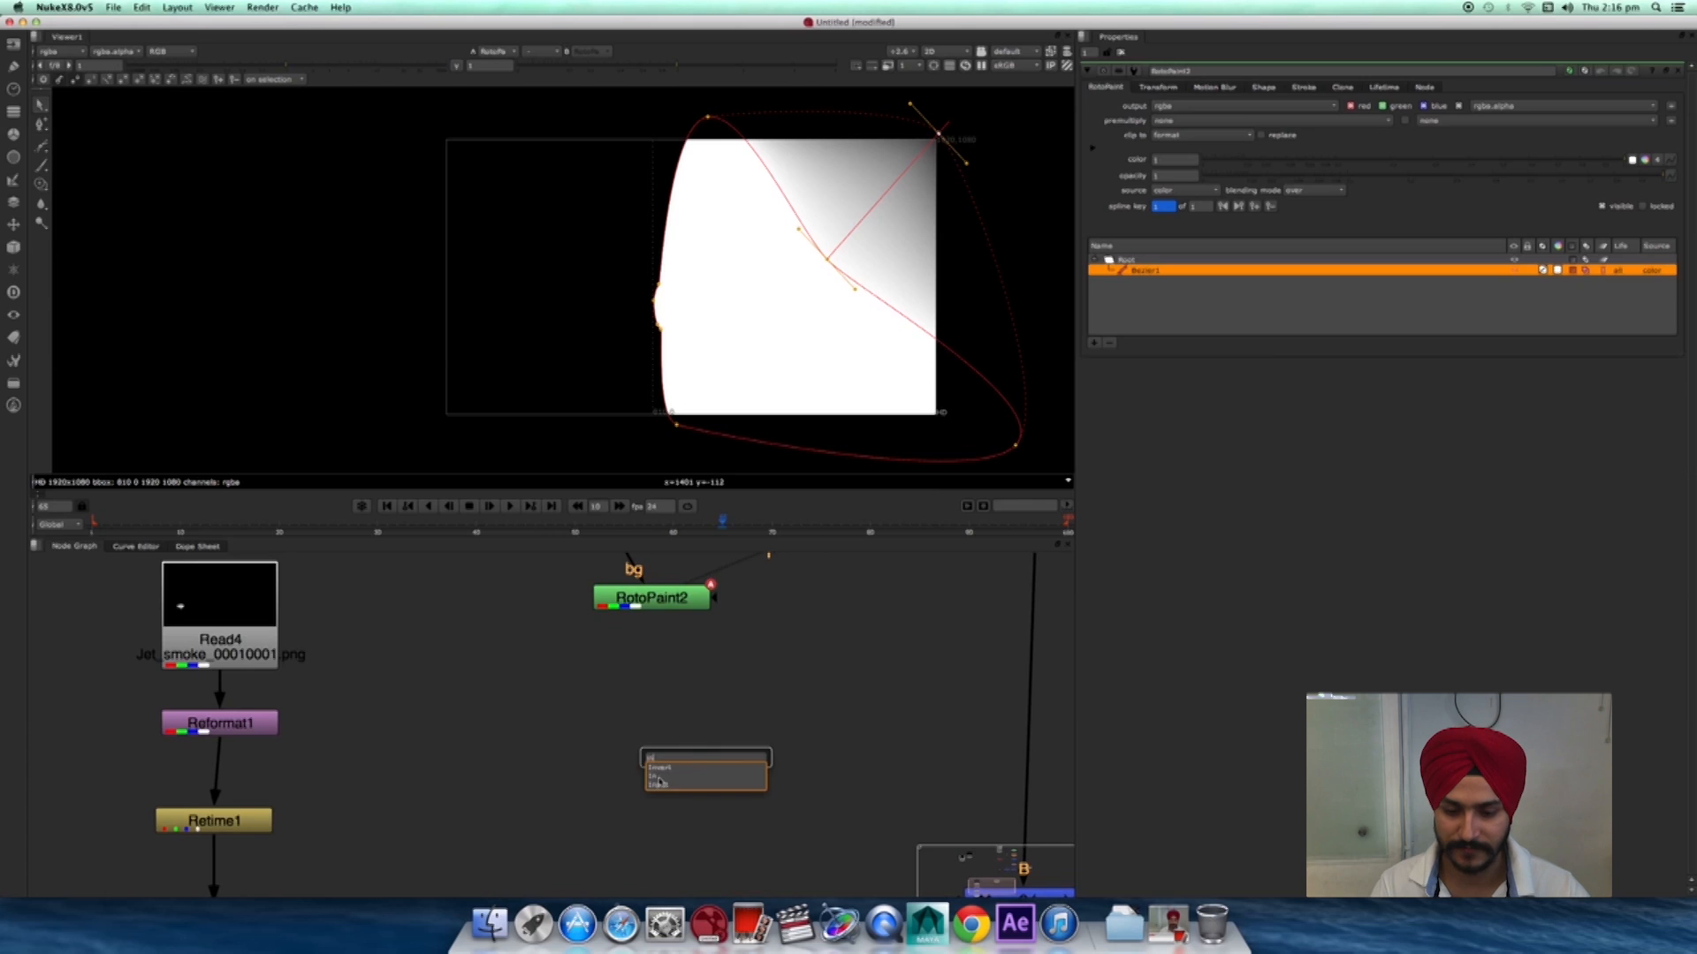
{"action": "left_click", "coordinate": [658, 779]}
{"action": "middle_click_drag", "start_coordinate": [690, 770], "coordinate": [763, 654]}
{"action": "left_click_drag", "start_coordinate": [769, 642], "coordinate": [470, 802]}
{"action": "middle_click_drag", "start_coordinate": [747, 632], "coordinate": [689, 737]}
{"action": "left_click_drag", "start_coordinate": [758, 741], "coordinate": [700, 587]}
{"action": "middle_click_drag", "start_coordinate": [565, 861], "coordinate": [592, 761]}
{"action": "left_click_drag", "start_coordinate": [535, 803], "coordinate": [719, 814]}
- View In1's result, align RotoPaint2 and Merge2 with In1, and show the Merge2 composite
{"action": "key", "text": "1"}
{"action": "scroll", "coordinate": [813, 764], "scroll_direction": "down", "scroll_amount": 3}
{"action": "middle_click_drag", "start_coordinate": [815, 765], "coordinate": [801, 805]}
{"action": "left_click_drag", "start_coordinate": [725, 595], "coordinate": [725, 745]}
{"action": "left_click_drag", "start_coordinate": [932, 795], "coordinate": [955, 804]}
{"action": "key", "text": "1"}
{"action": "scroll", "coordinate": [685, 317], "scroll_direction": "up", "scroll_amount": 5}
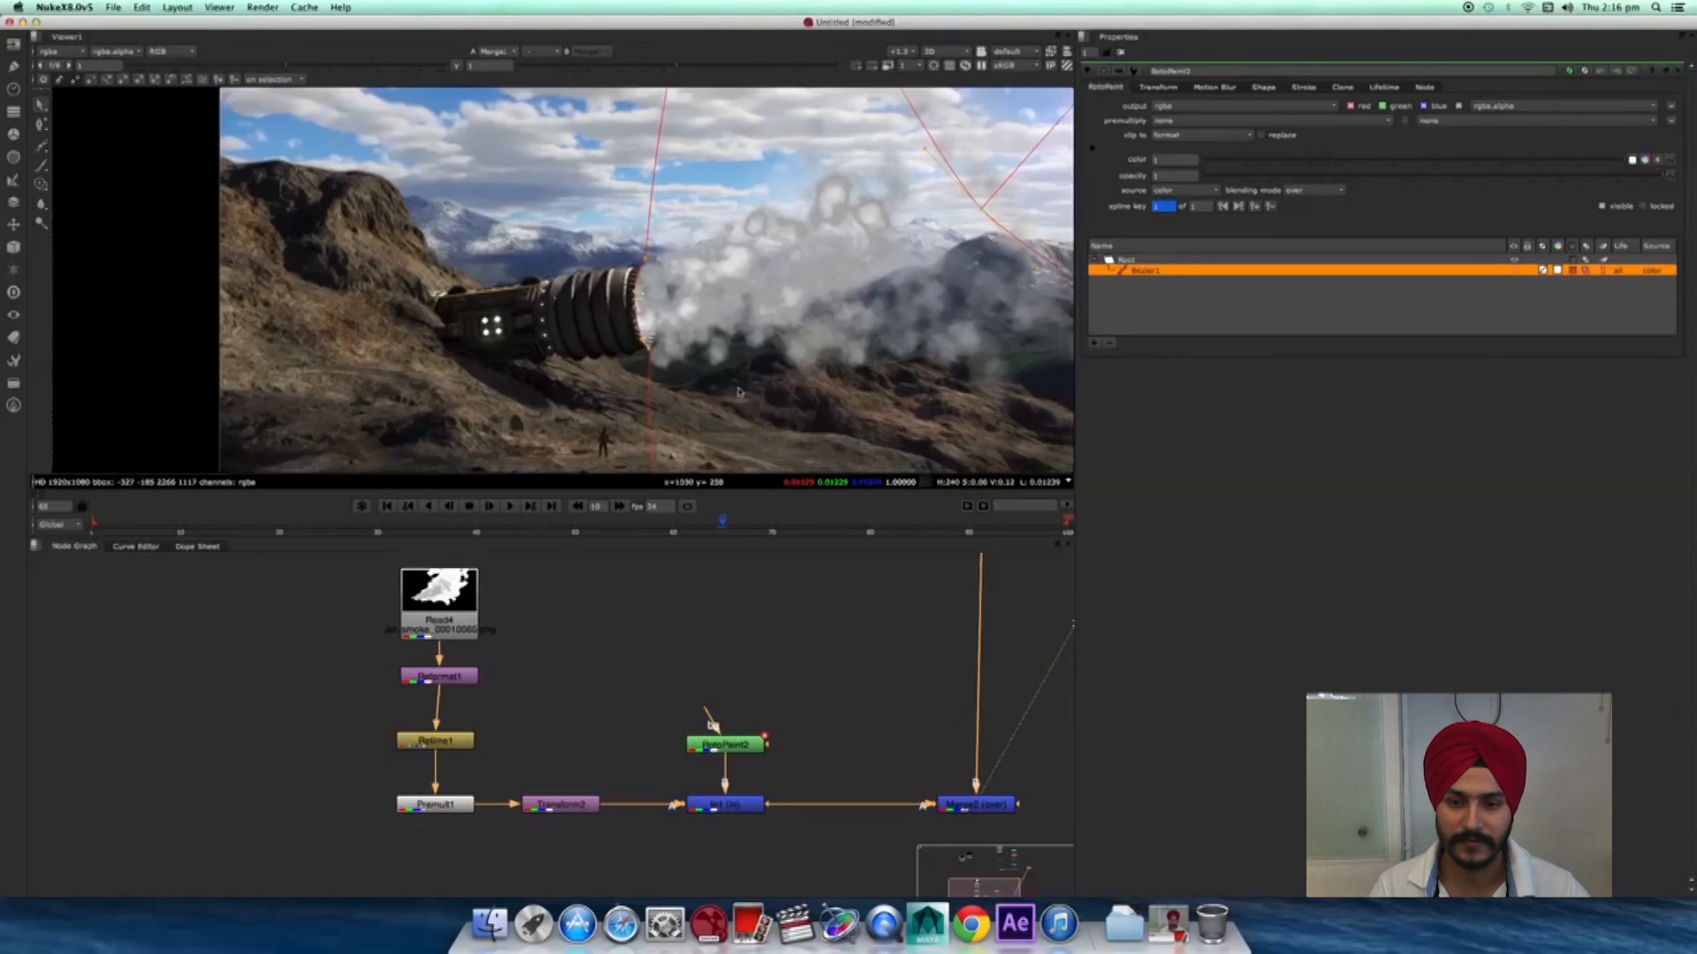
- Play the composite from about frame 33 and examine the masked smoke up close behind the nozzle
{"action": "left_click_drag", "start_coordinate": [581, 532], "coordinate": [408, 552]}
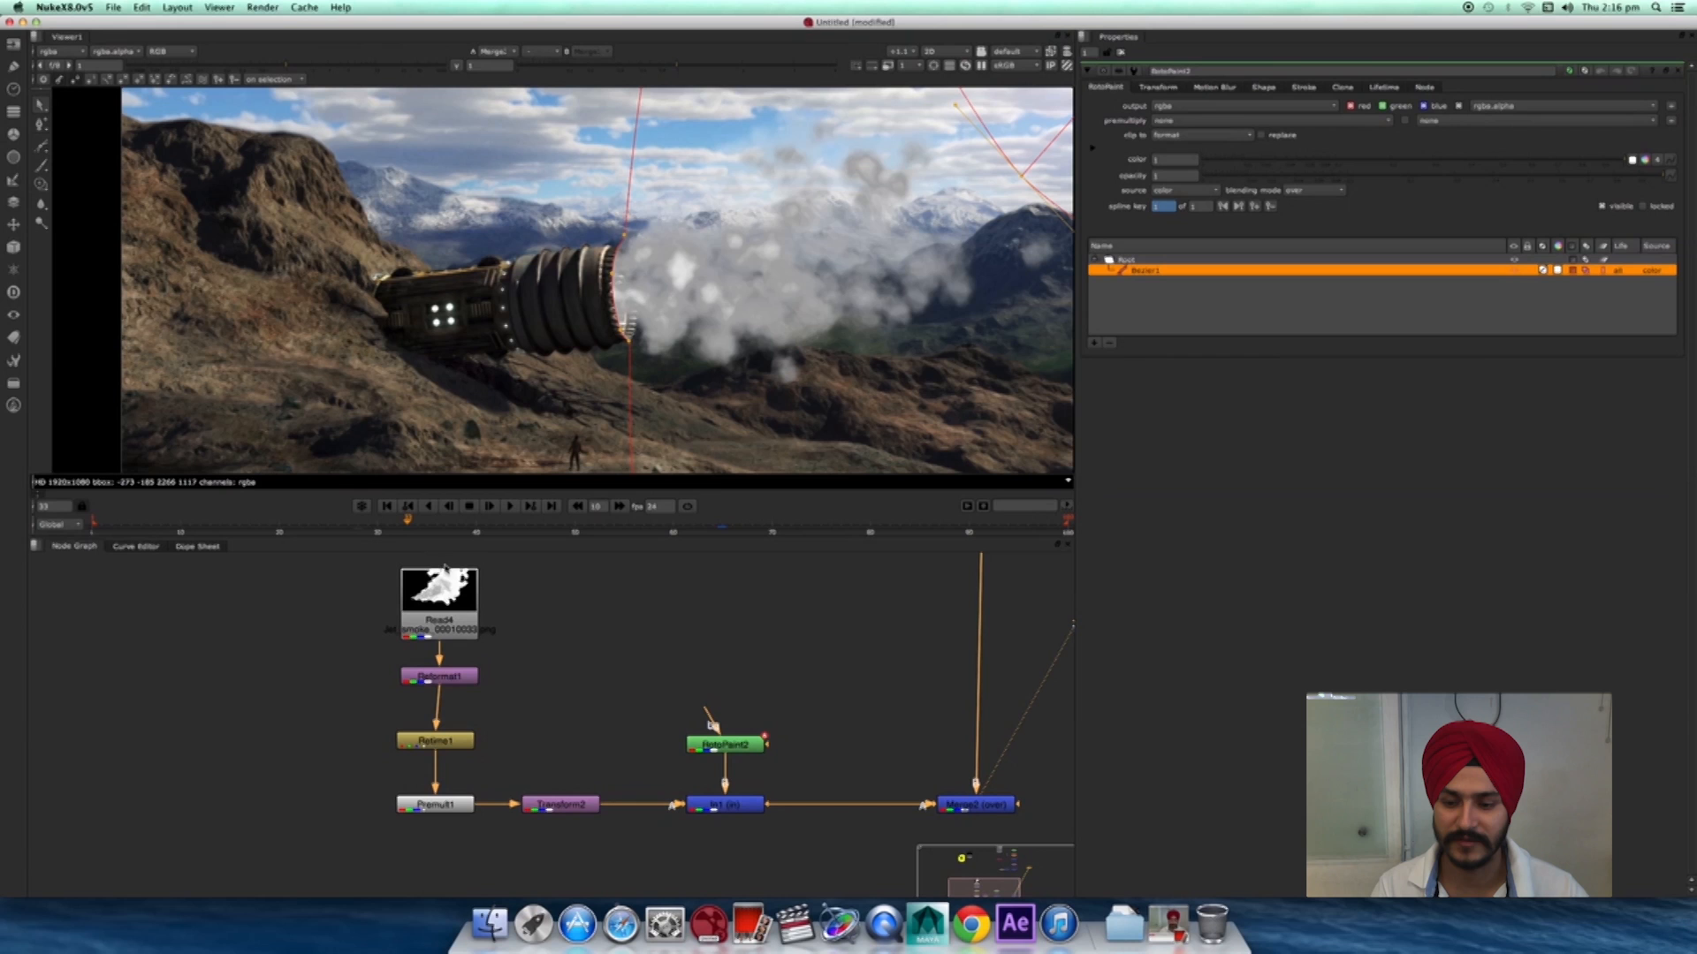
{"action": "left_click", "coordinate": [510, 506]}
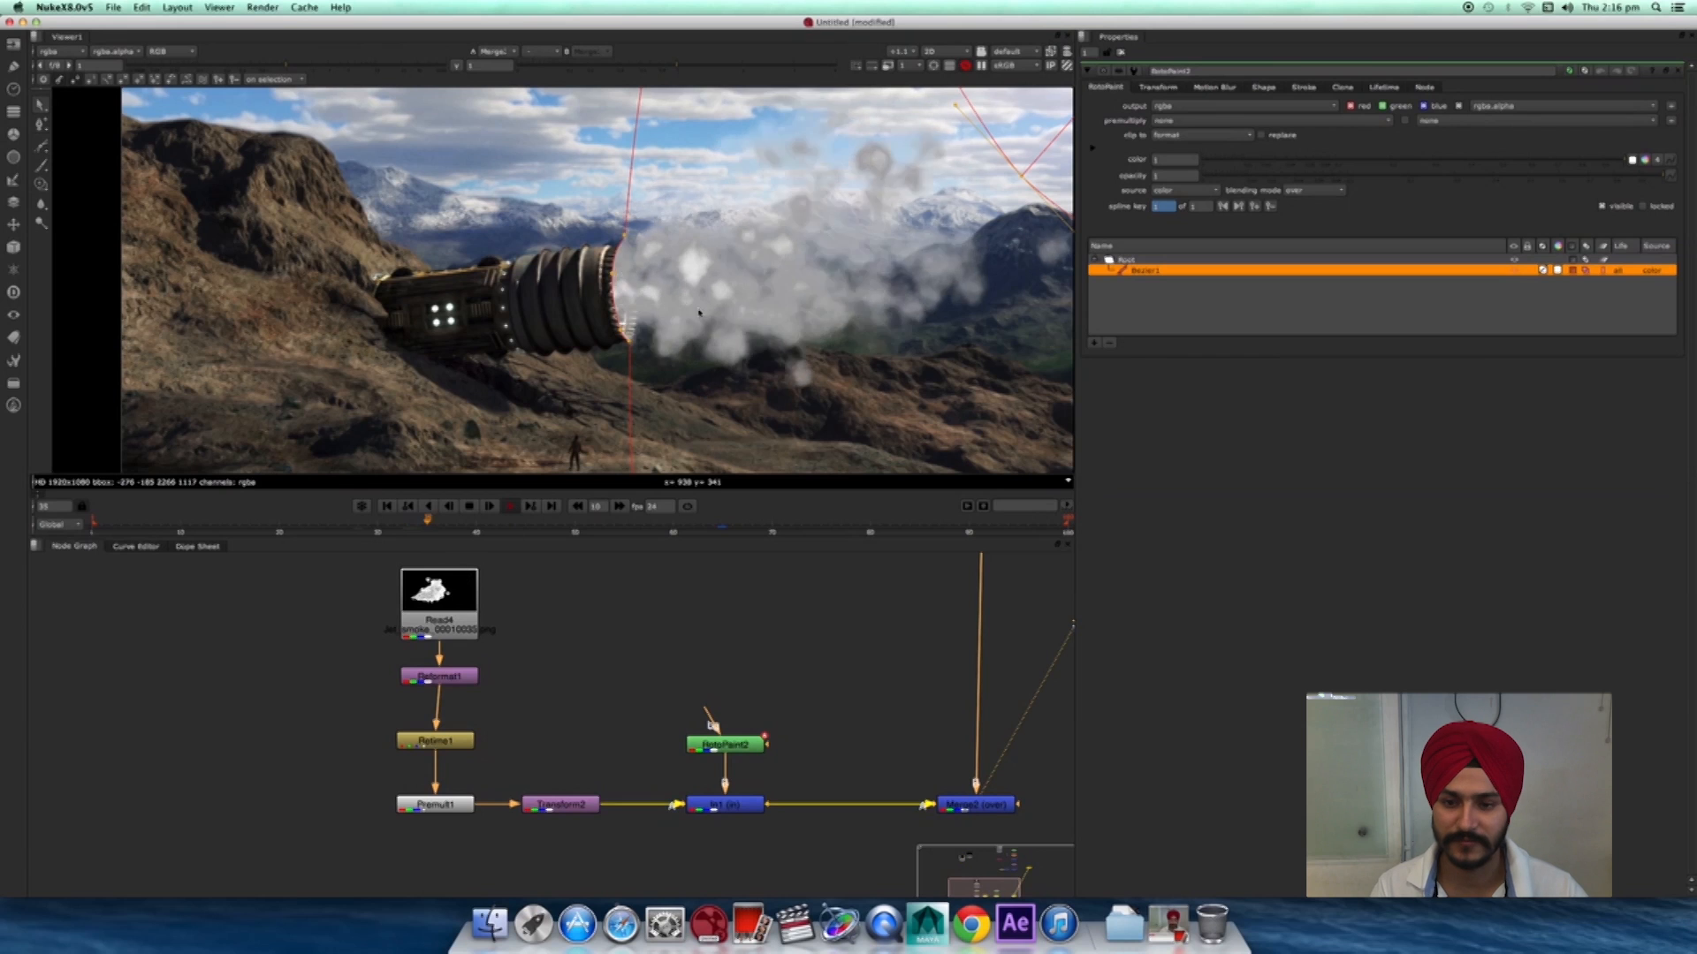
{"action": "left_click", "coordinate": [470, 508]}
{"action": "scroll", "coordinate": [768, 651], "scroll_direction": "down", "scroll_amount": 3}
{"action": "scroll", "coordinate": [864, 273], "scroll_direction": "up", "scroll_amount": 4}
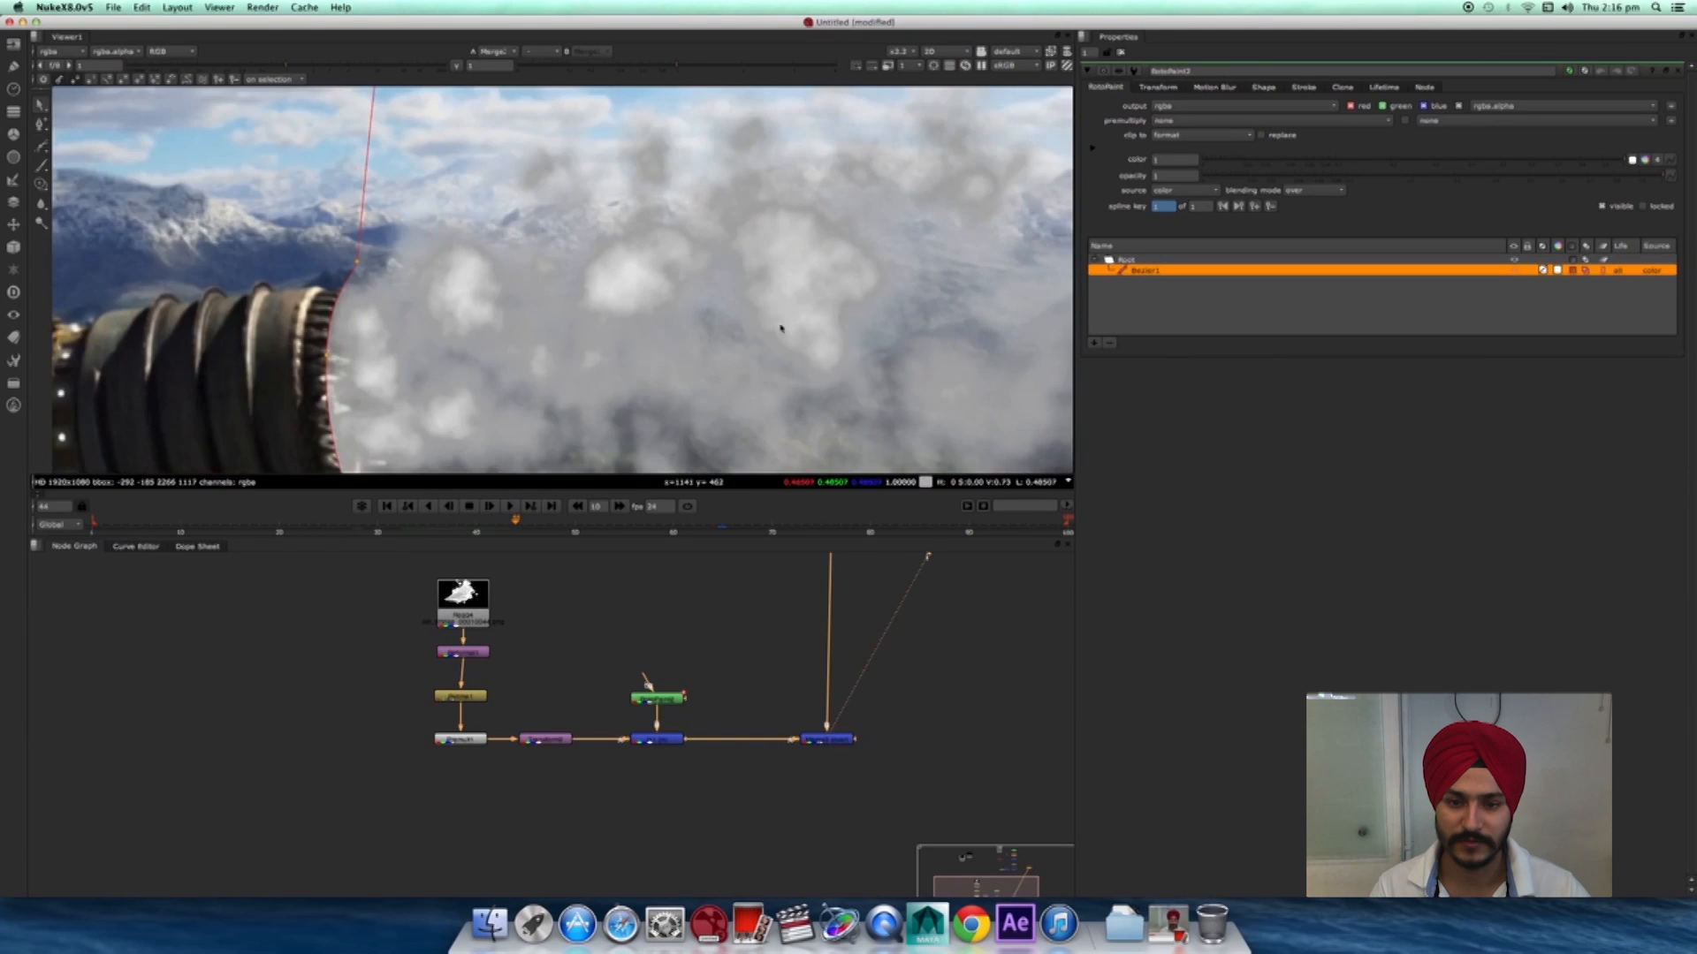
{"action": "scroll", "coordinate": [795, 285], "scroll_direction": "up", "scroll_amount": 2}
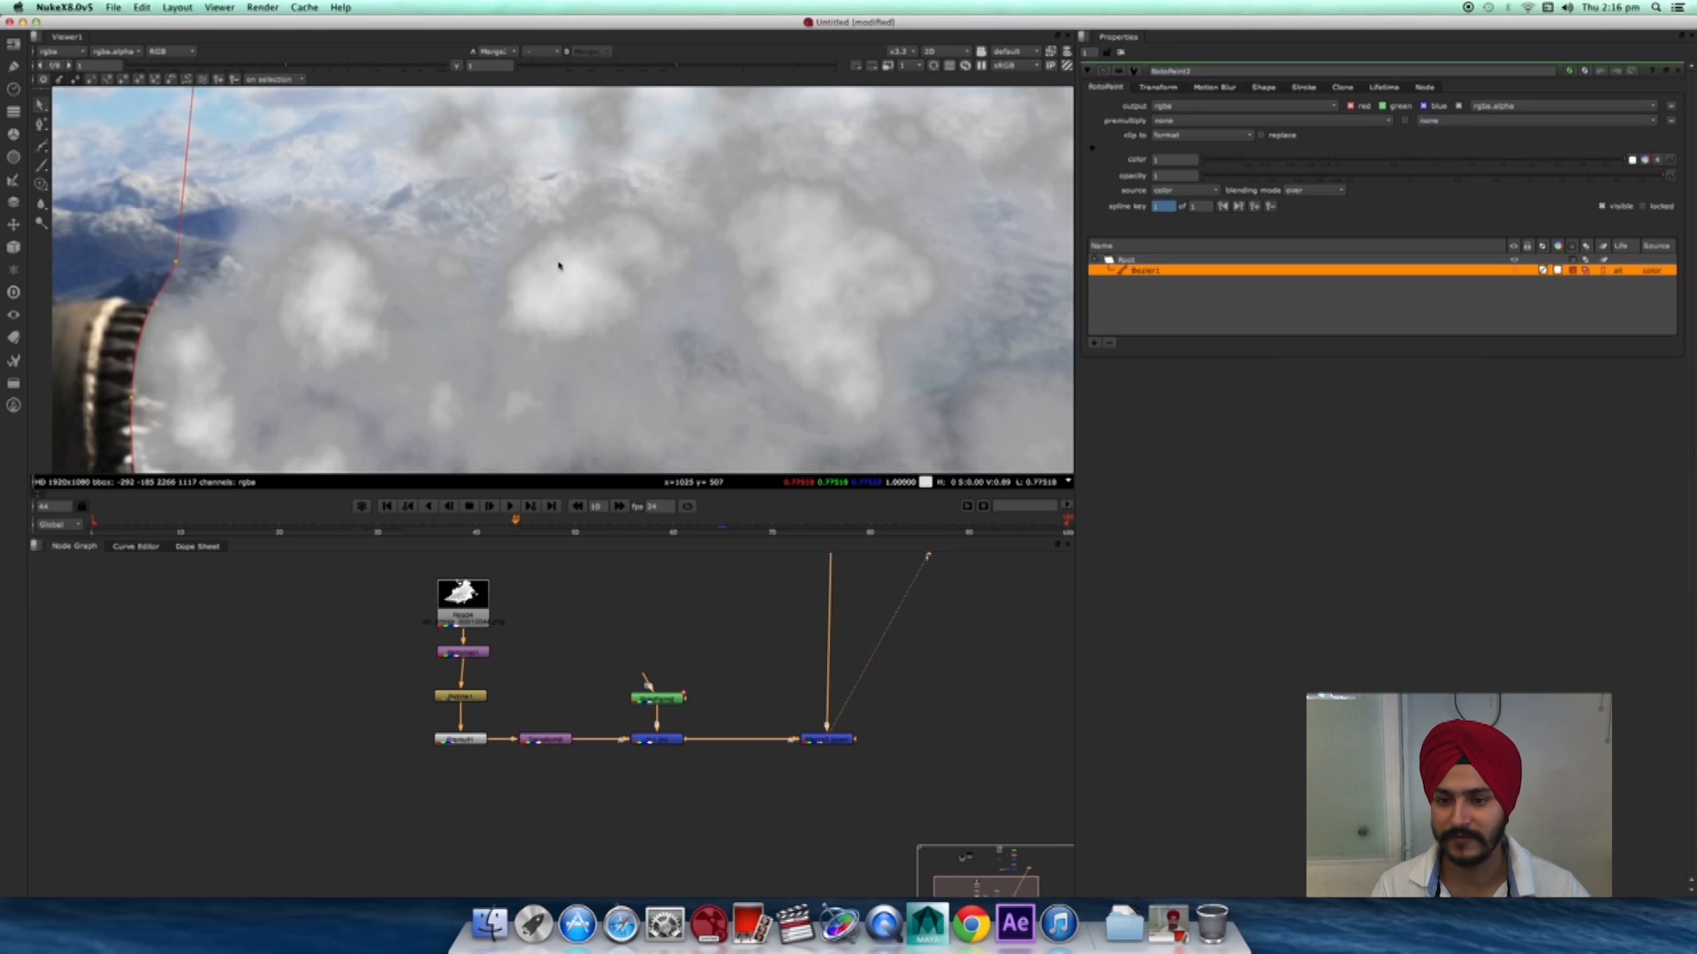
{"action": "scroll", "coordinate": [565, 291], "scroll_direction": "down", "scroll_amount": 1}
- Set Merge2's operation to screen
{"action": "left_click", "coordinate": [470, 601]}
{"action": "scroll", "coordinate": [760, 709], "scroll_direction": "up", "scroll_amount": 3}
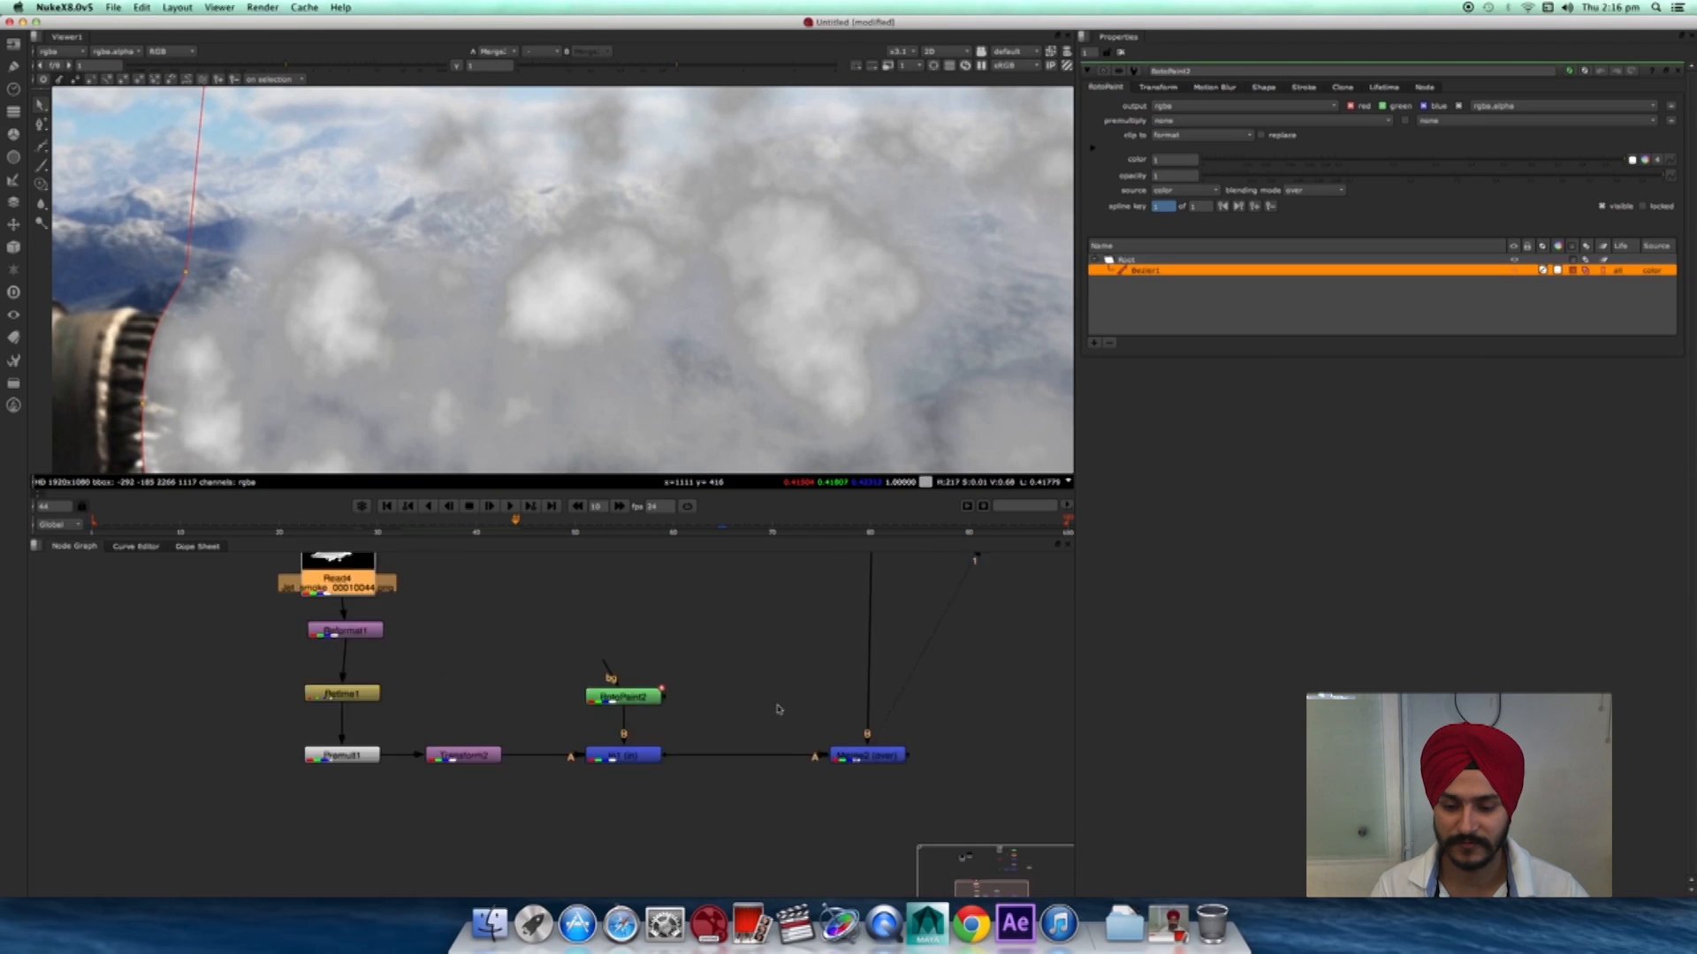
{"action": "middle_click_drag", "start_coordinate": [780, 709], "coordinate": [610, 676]}
{"action": "left_click", "coordinate": [688, 727]}
{"action": "double_click", "coordinate": [689, 727]}
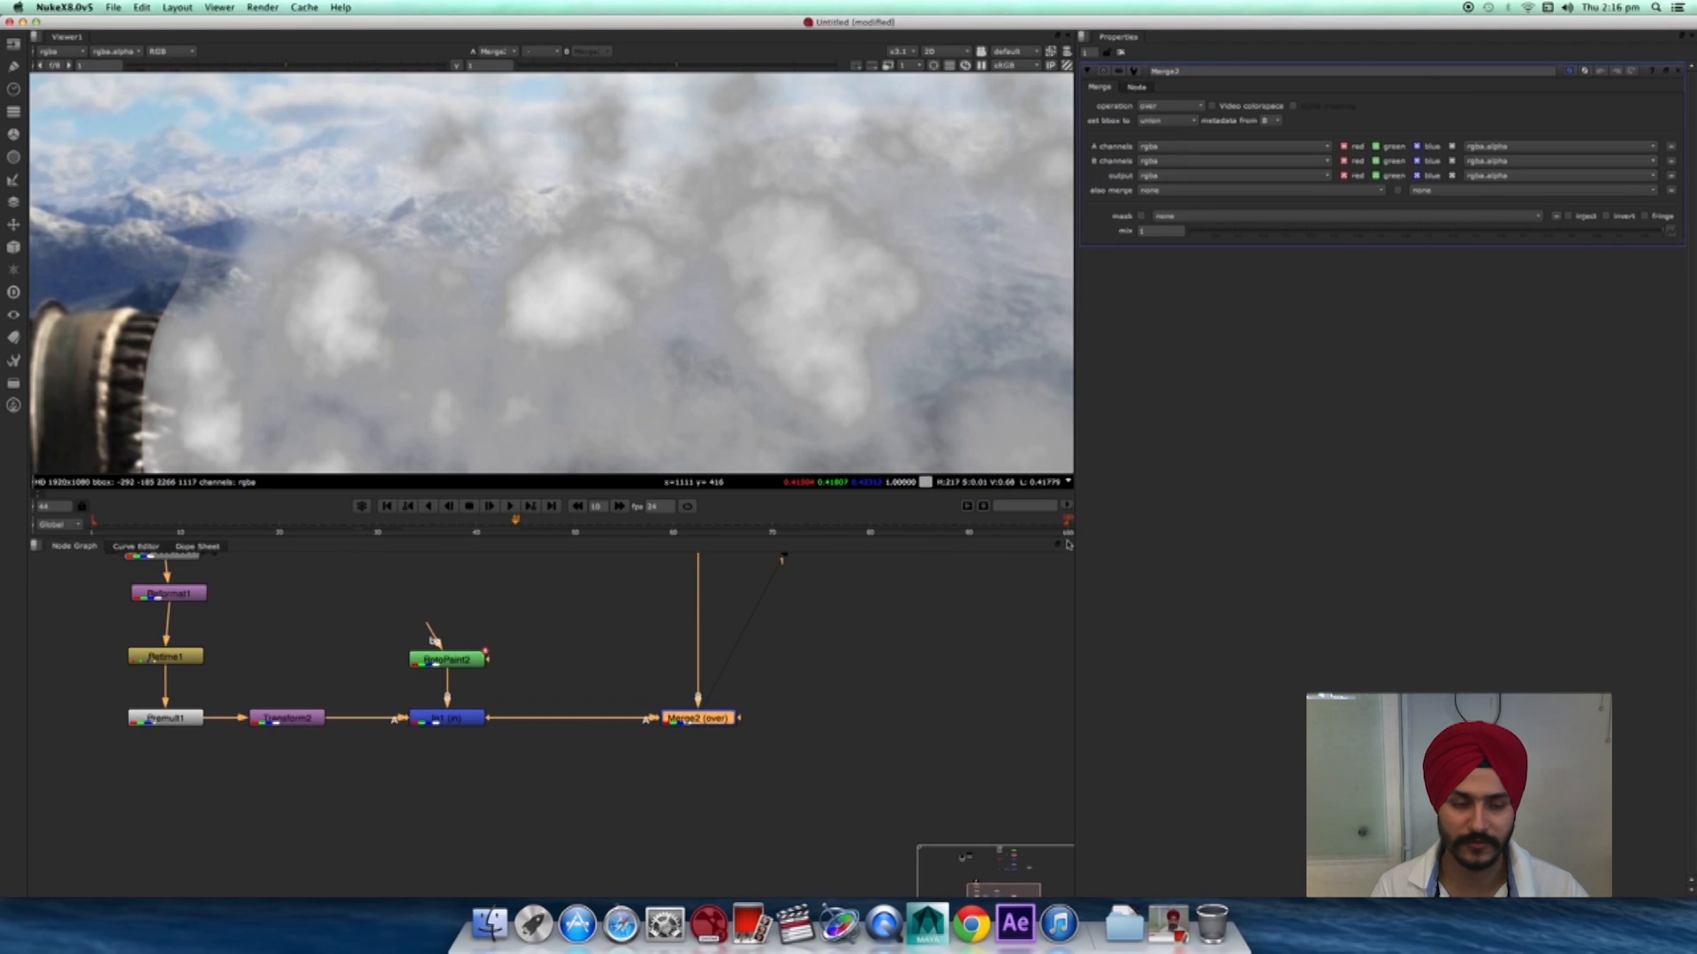
{"action": "left_click", "coordinate": [1165, 106]}
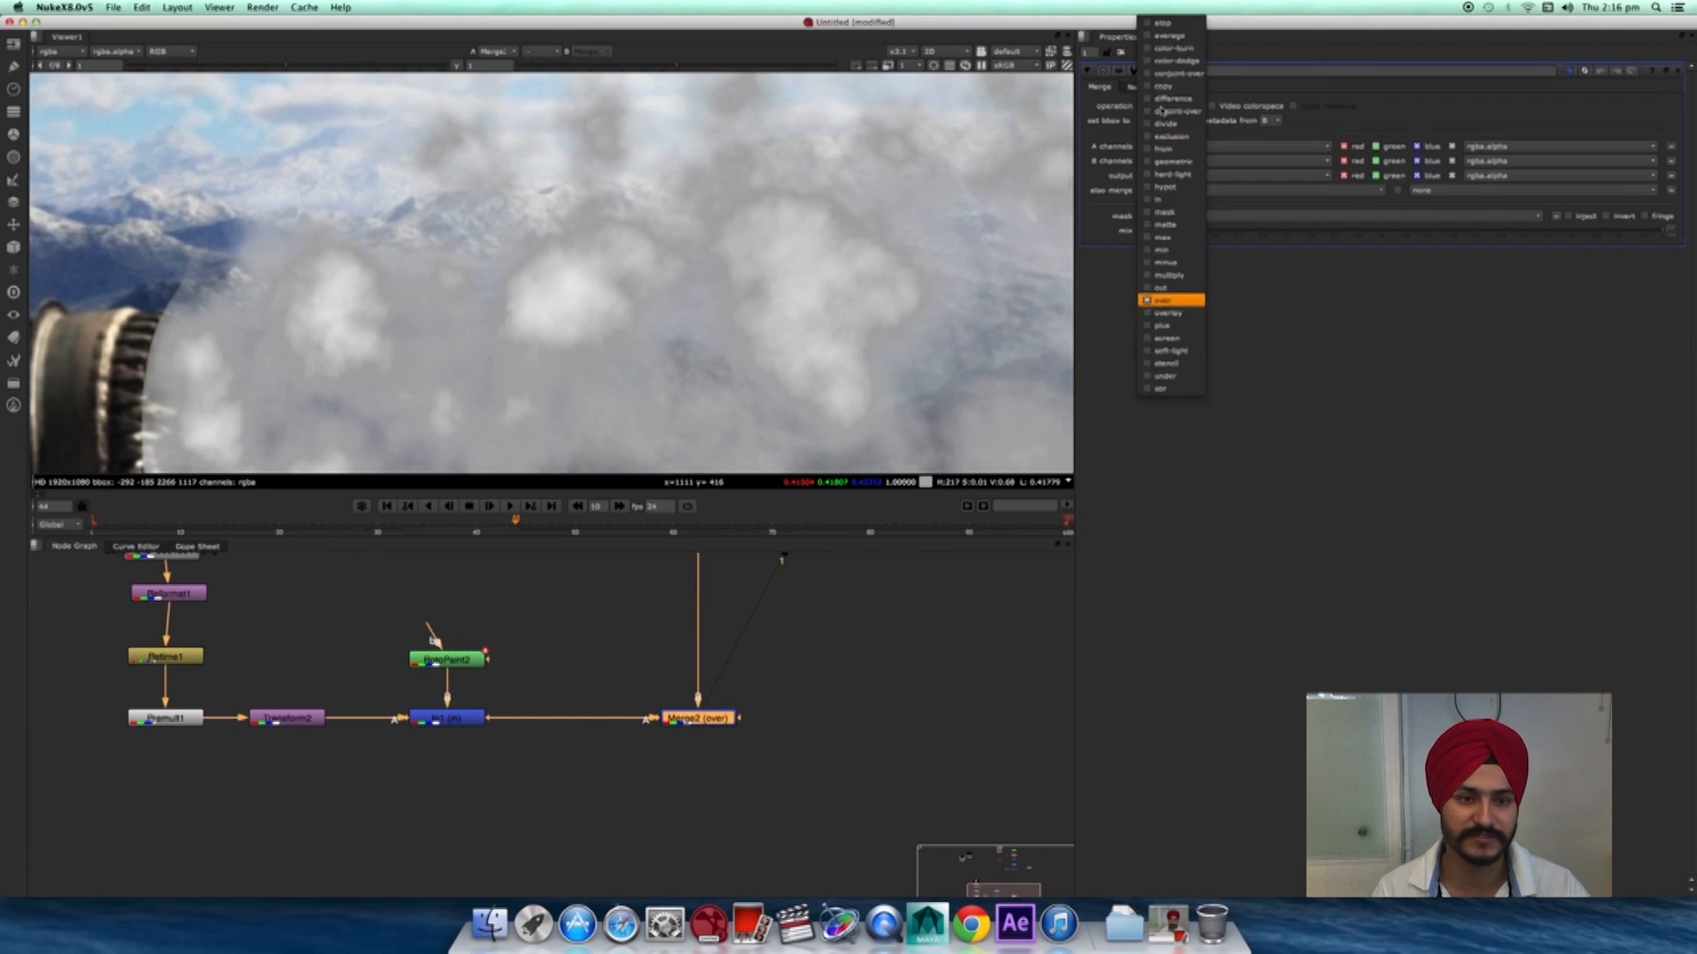
{"action": "left_click", "coordinate": [1177, 338]}
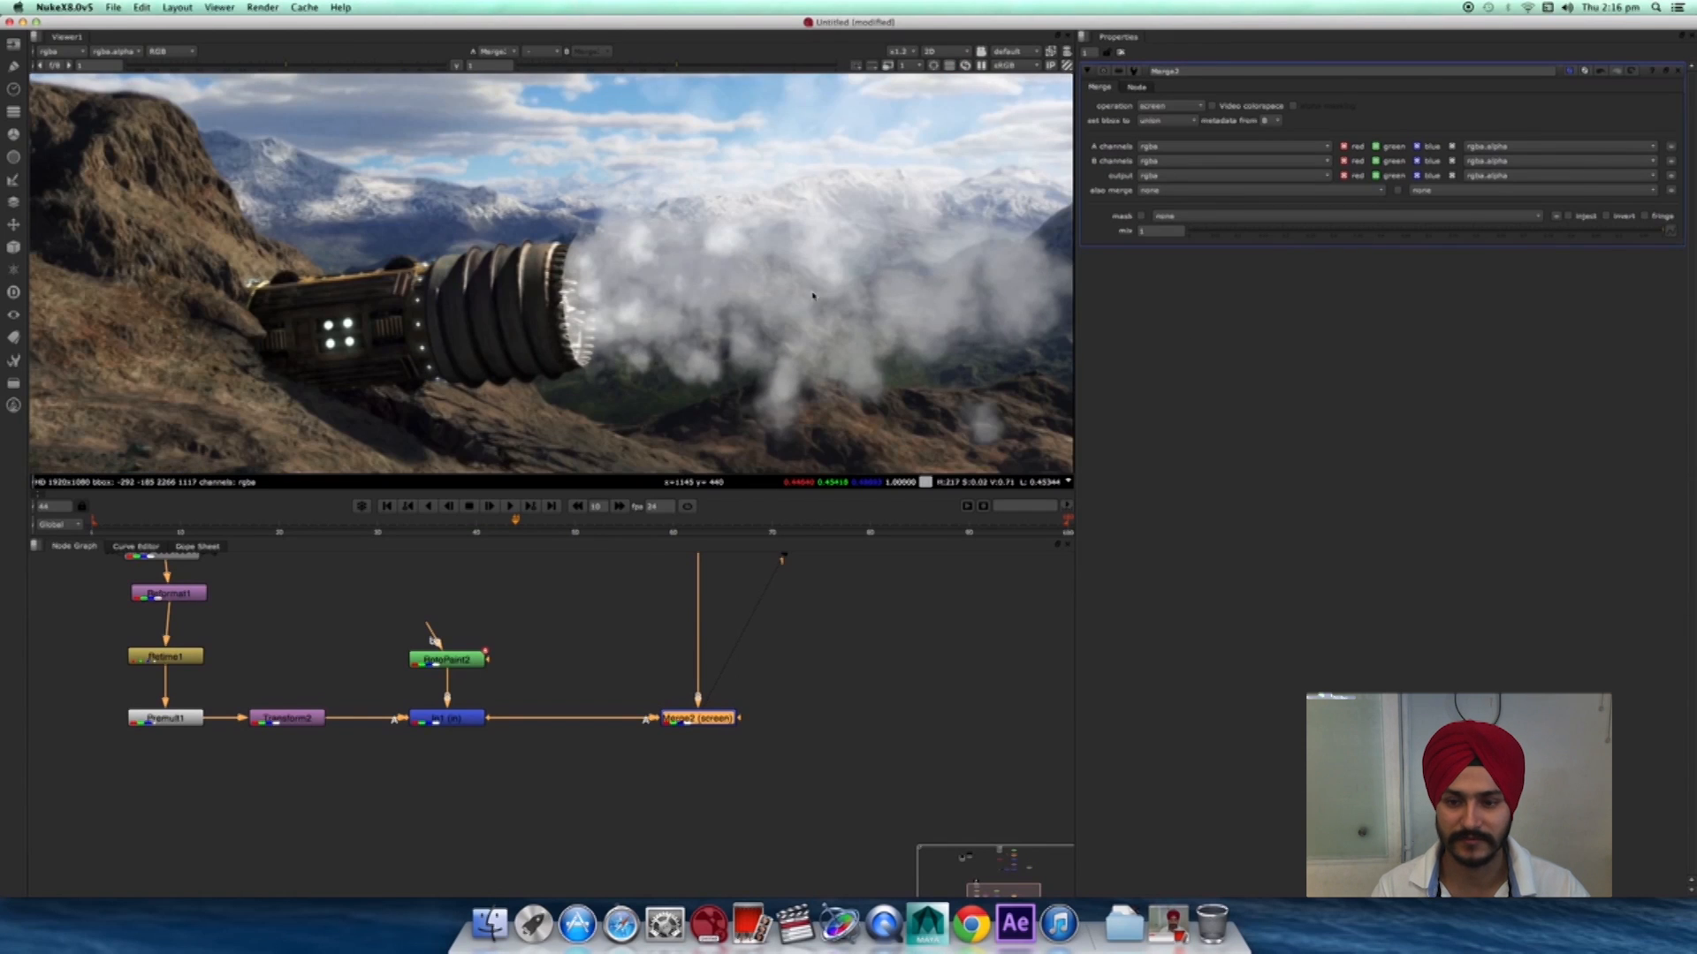
- Insert a Blur node between RotoPaint2 and In1 and set its size to 5
{"action": "scroll", "coordinate": [813, 296], "scroll_direction": "up", "scroll_amount": 6}
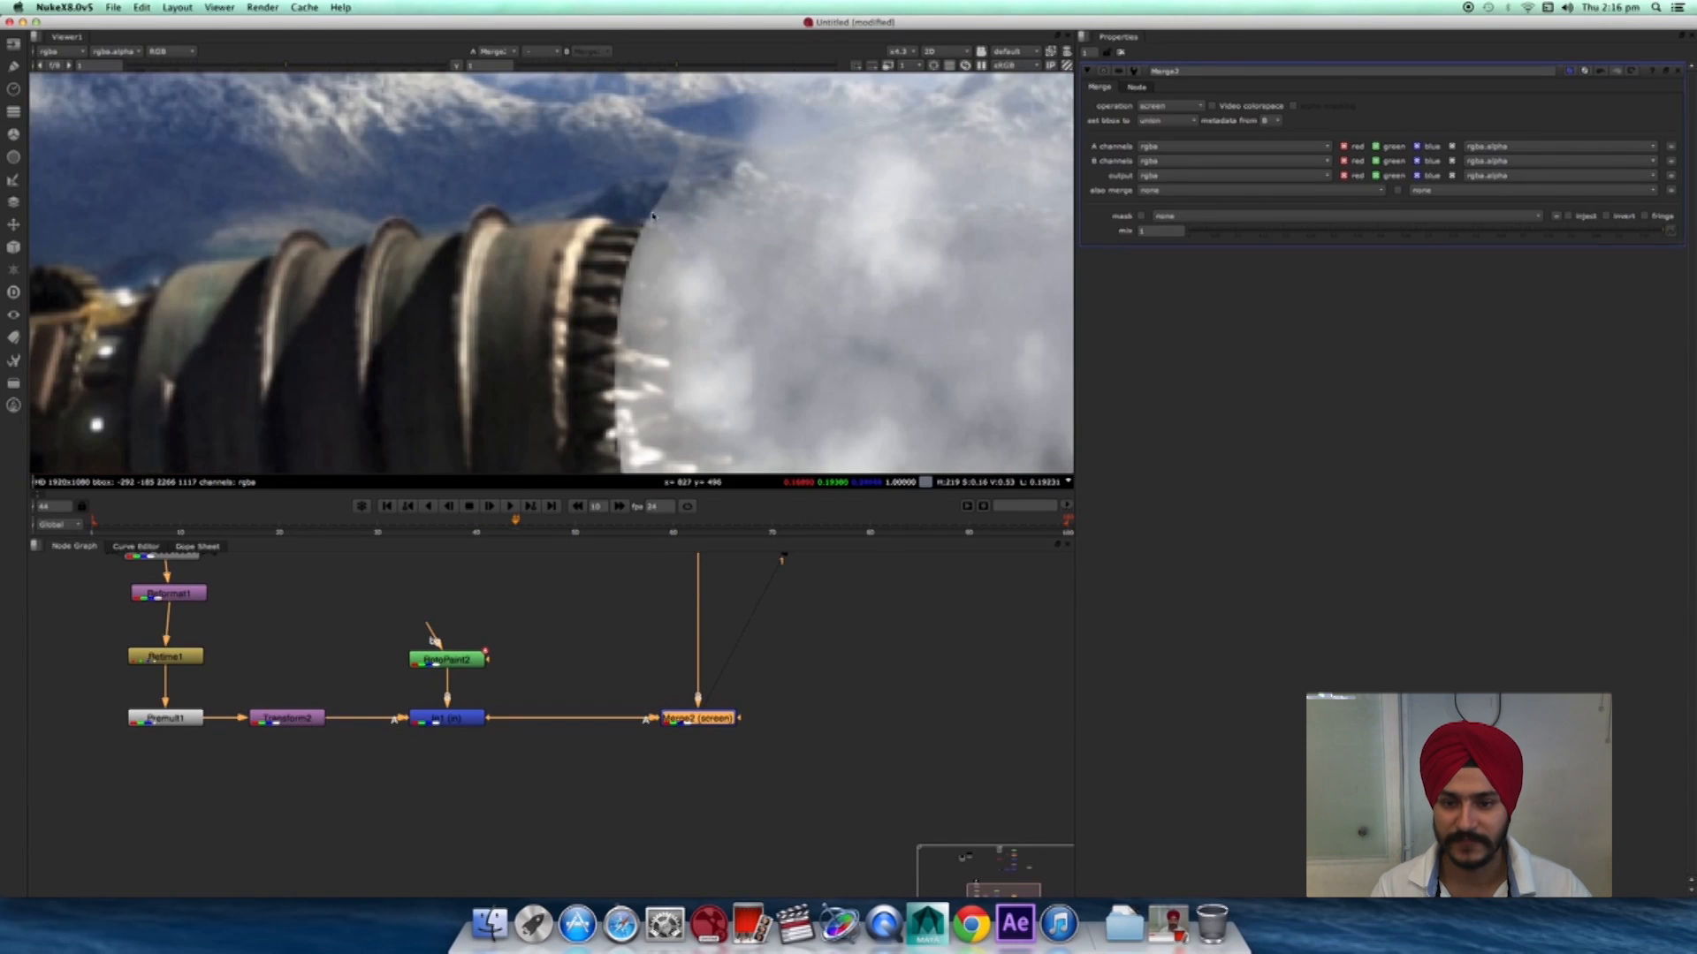
{"action": "middle_click_drag", "start_coordinate": [606, 712], "coordinate": [687, 804]}
{"action": "left_click_drag", "start_coordinate": [534, 751], "coordinate": [532, 672]}
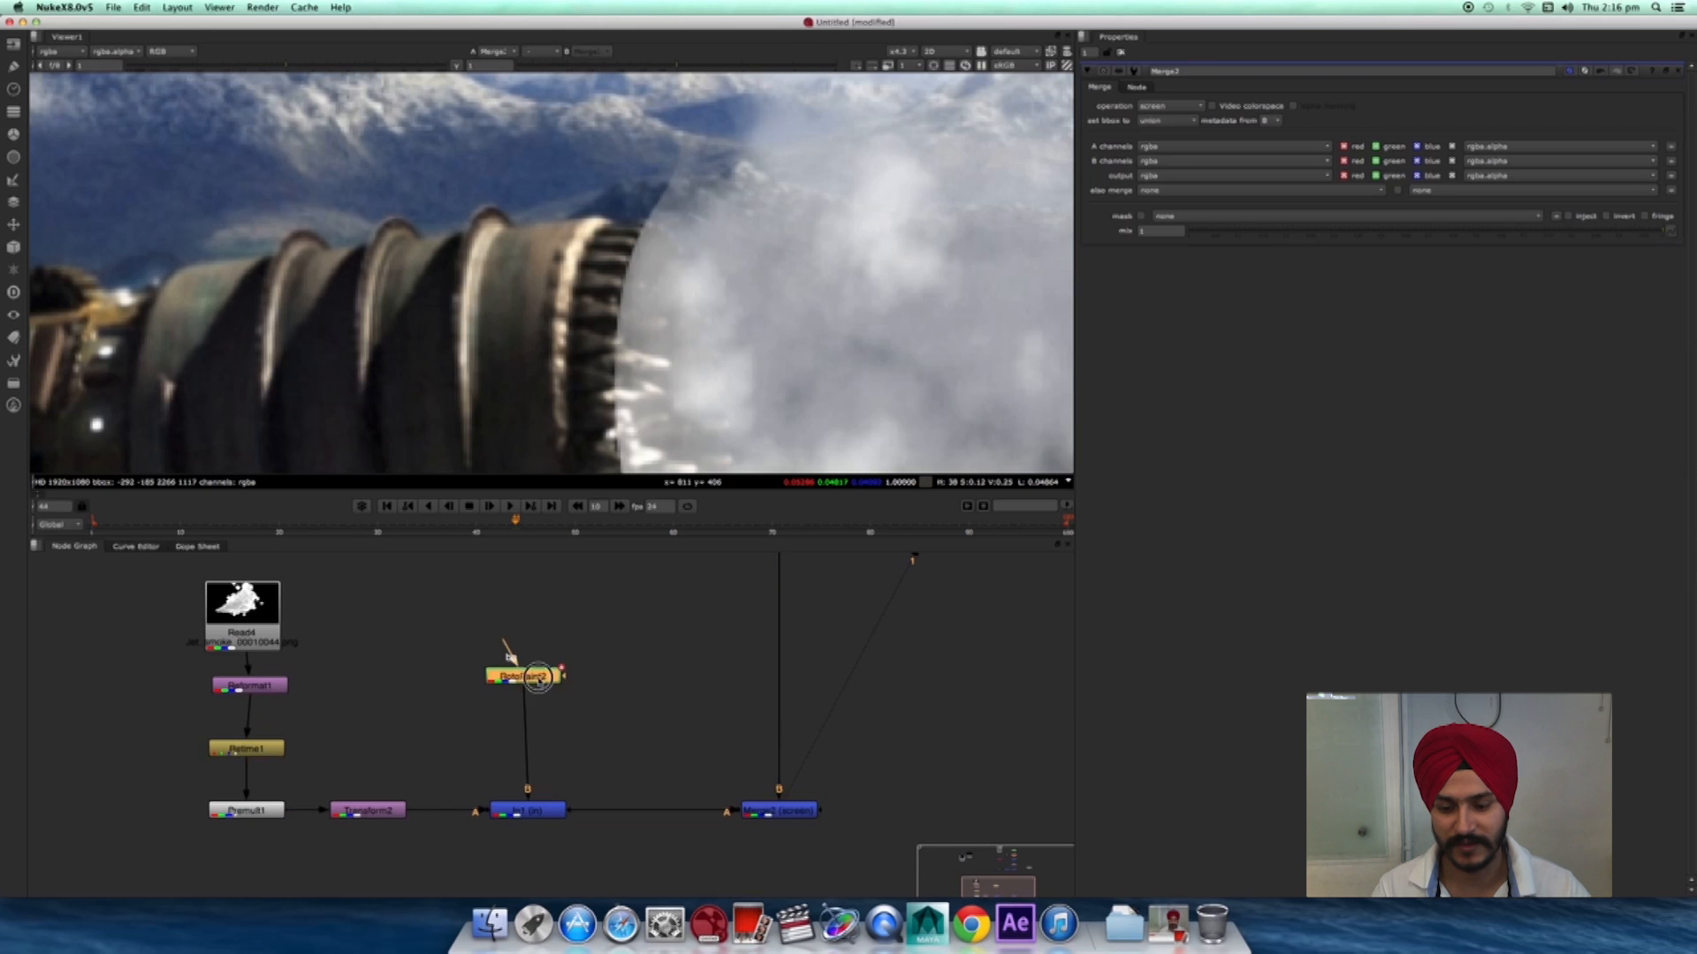
{"action": "key", "text": "b"}
{"action": "left_click_drag", "start_coordinate": [601, 726], "coordinate": [528, 731]}
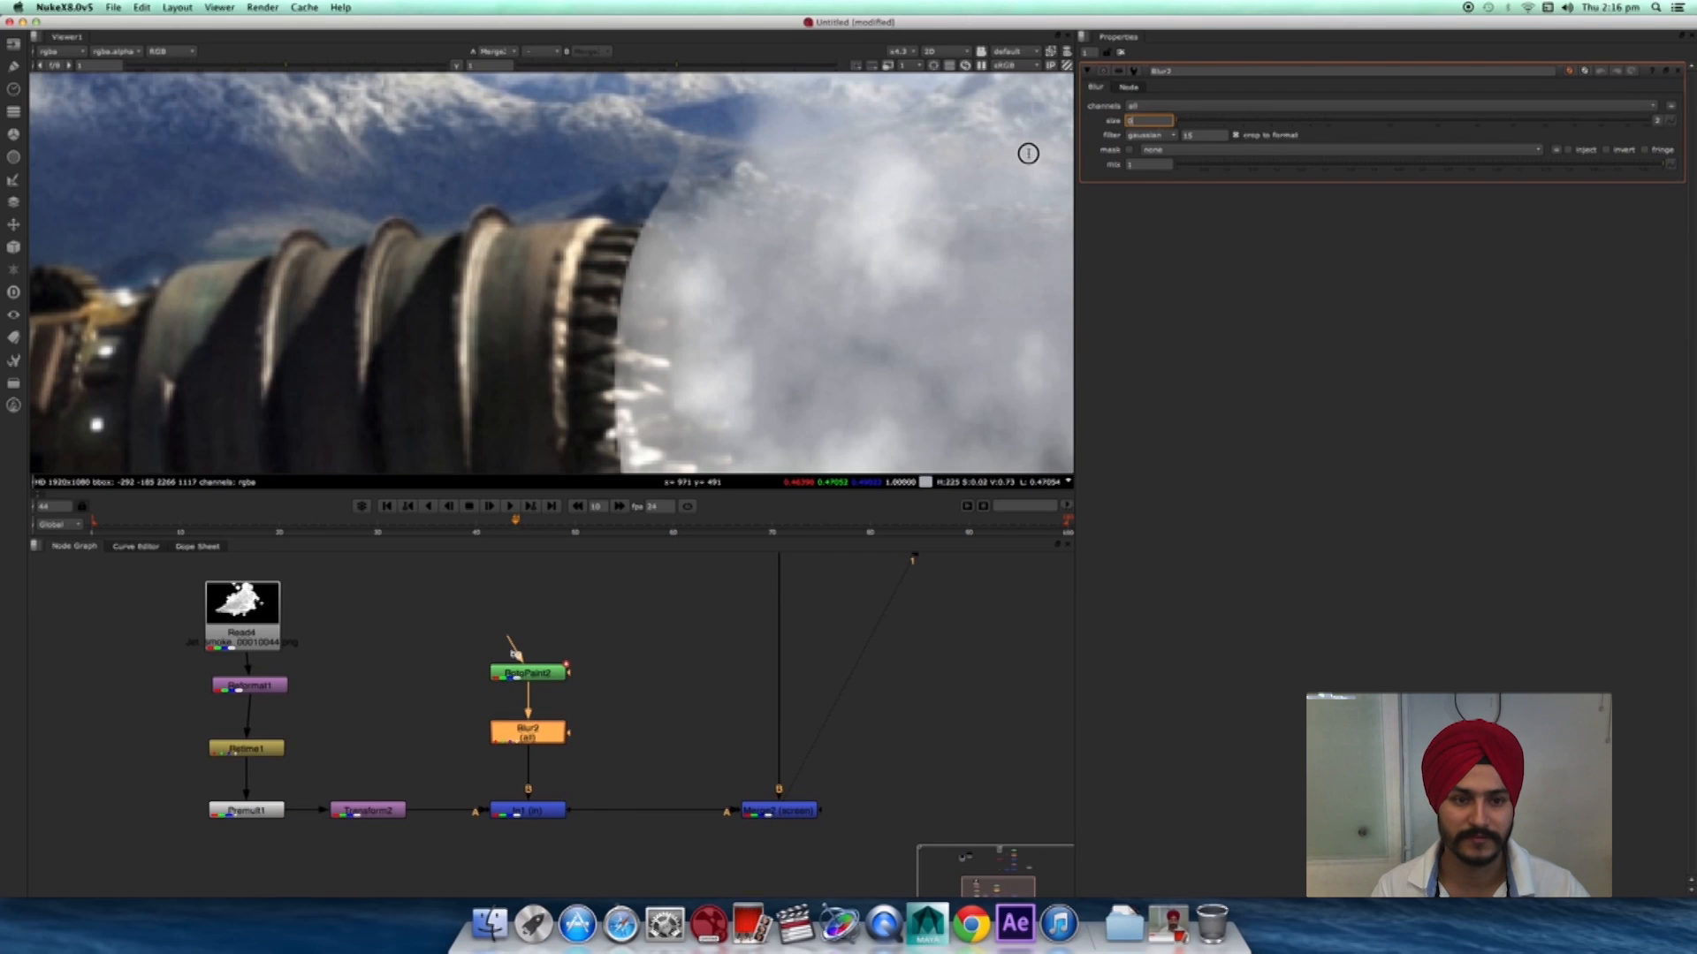
{"action": "type", "text": "5"}
{"action": "key", "text": "Return"}
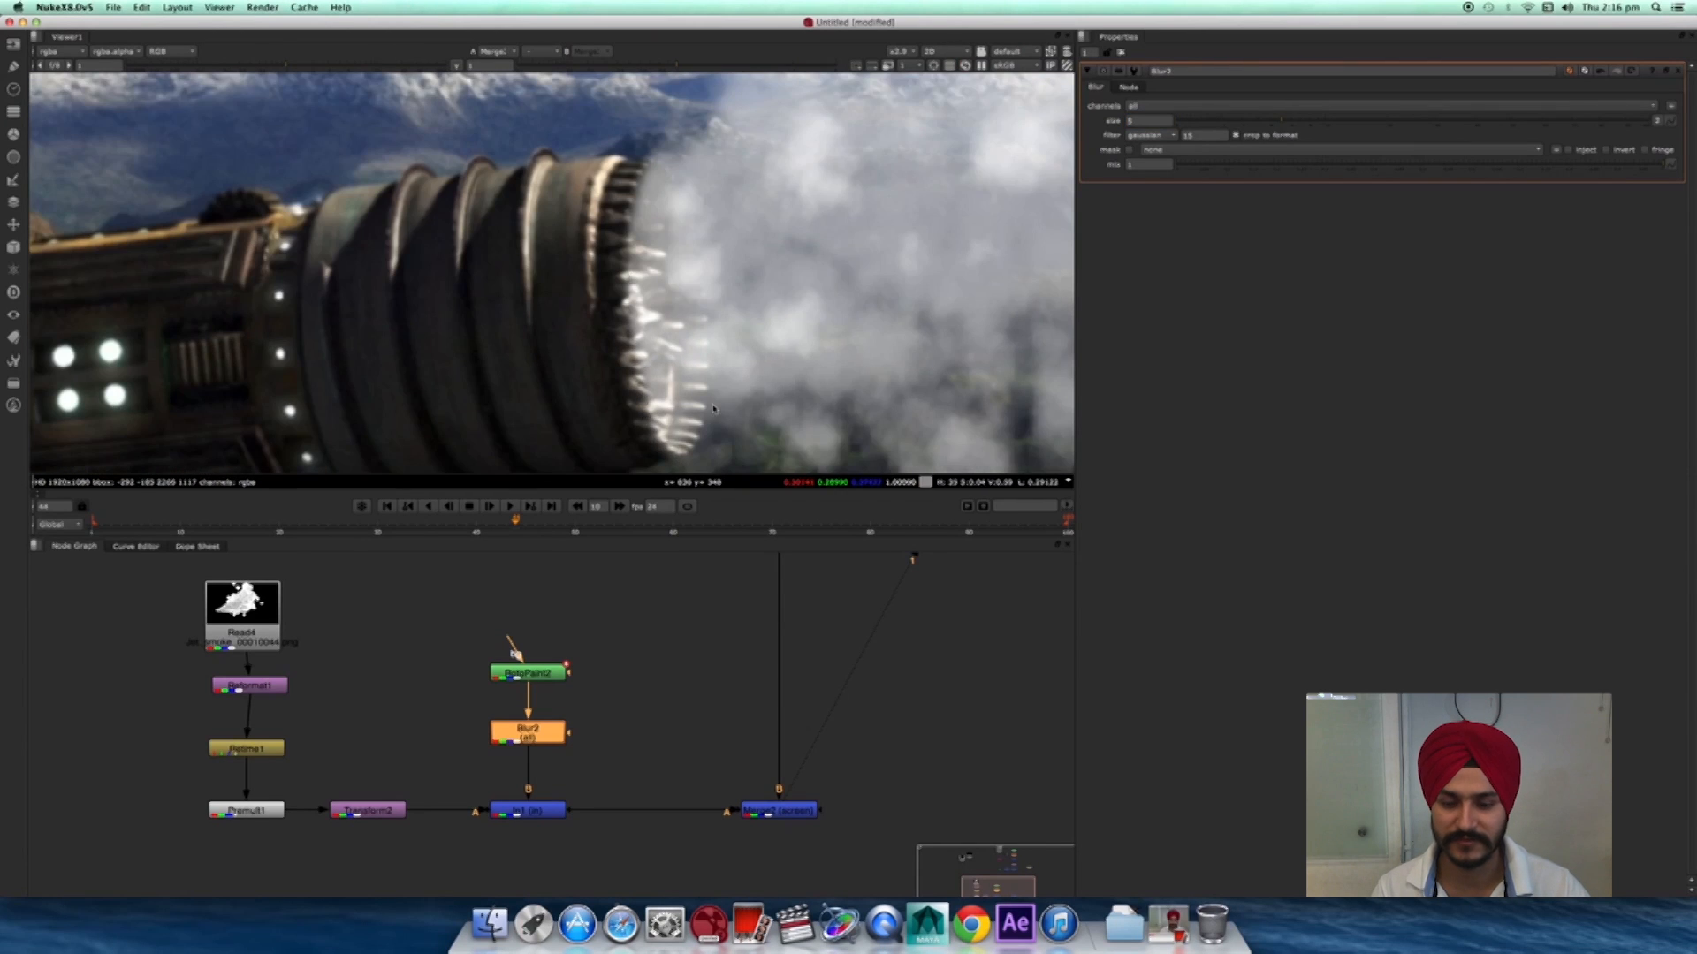
- Insert a math Multiply node between In1 and Merge2
{"action": "scroll", "coordinate": [714, 408], "scroll_direction": "down", "scroll_amount": 5}
{"action": "scroll", "coordinate": [806, 724], "scroll_direction": "up", "scroll_amount": 2}
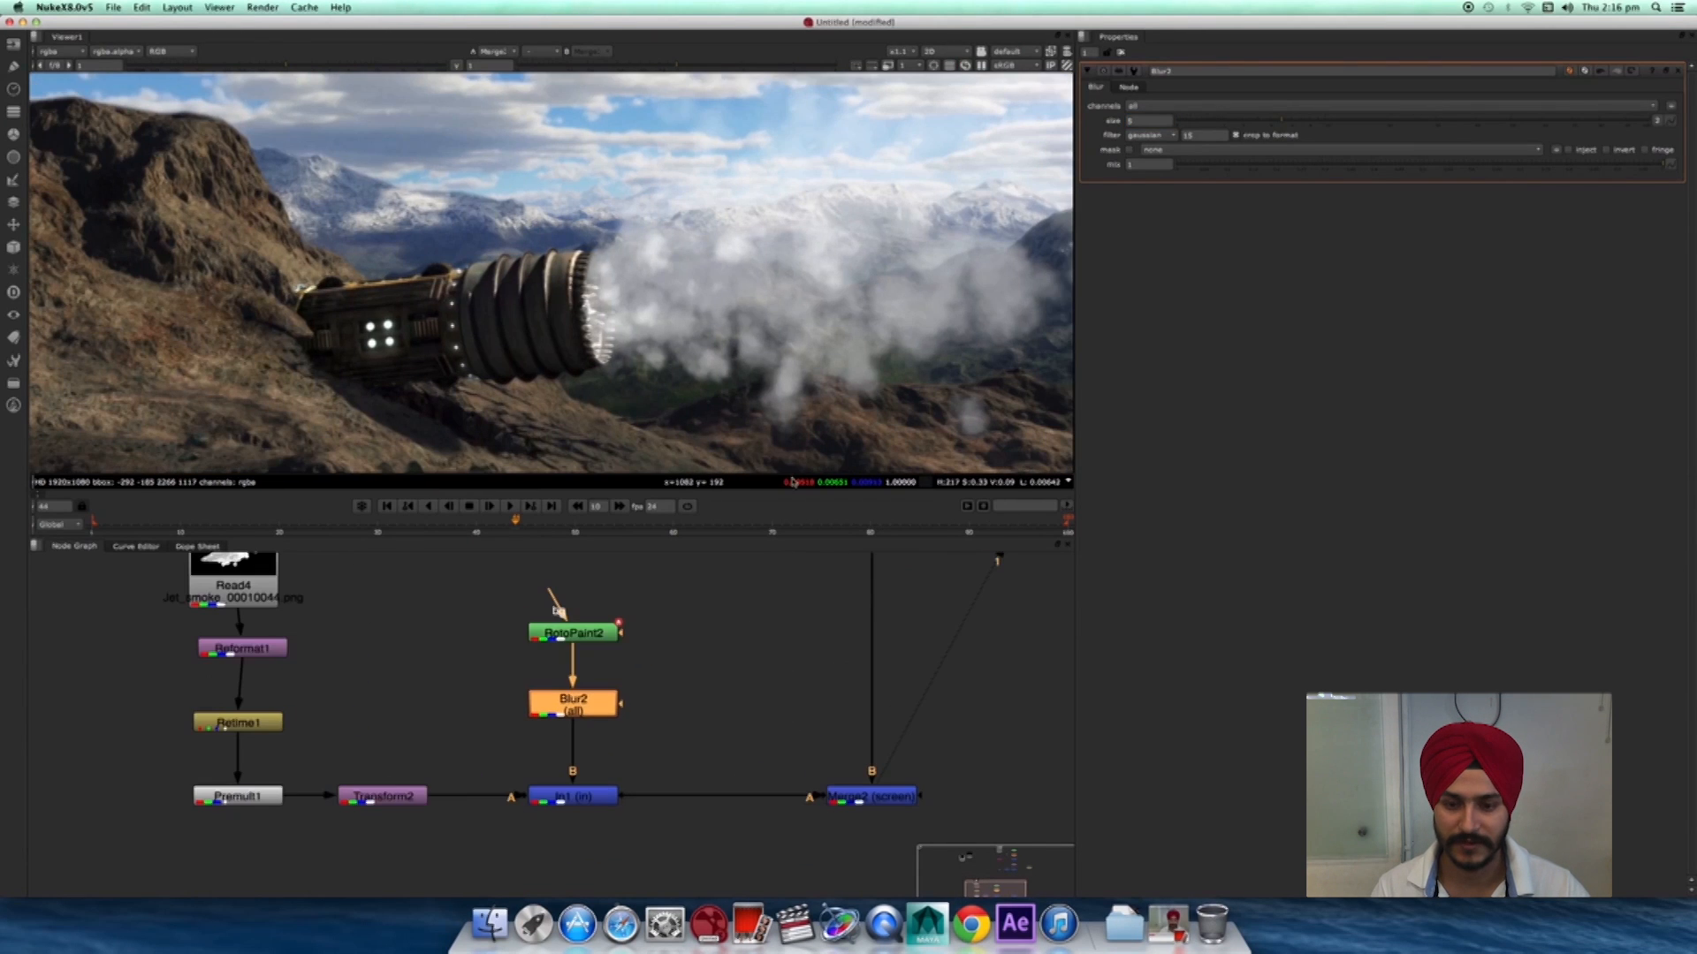
{"action": "scroll", "coordinate": [817, 301], "scroll_direction": "down", "scroll_amount": 5}
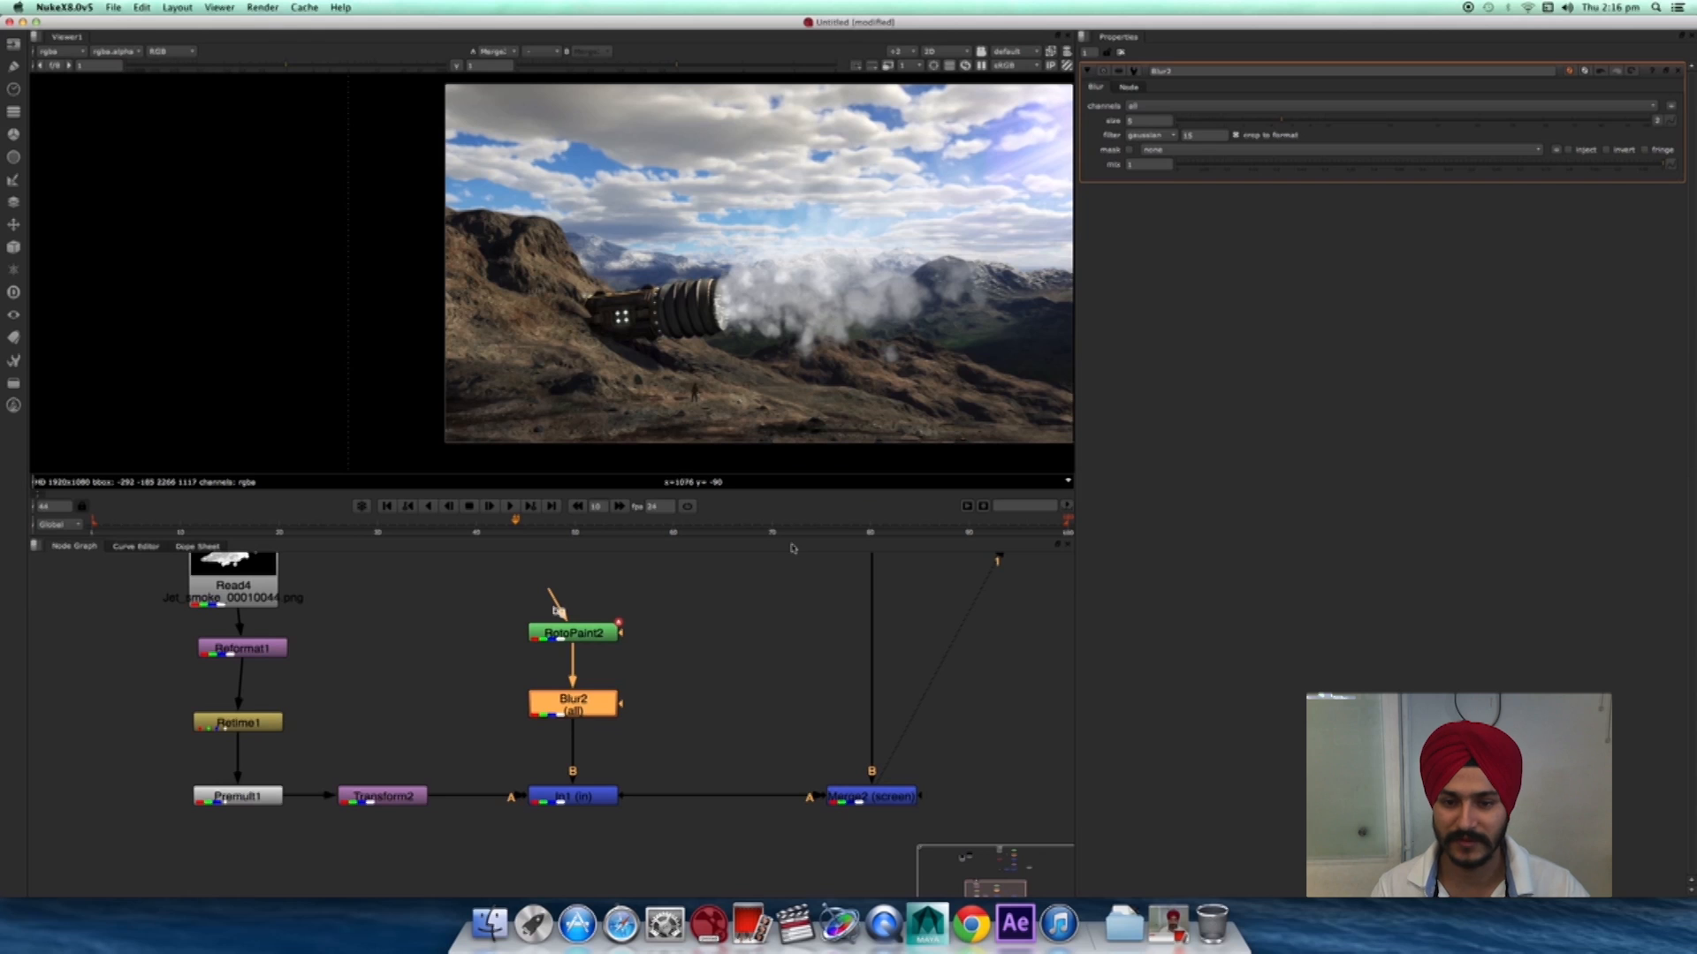
{"action": "scroll", "coordinate": [692, 692], "scroll_direction": "up", "scroll_amount": 1}
{"action": "key", "text": "Tab"}
{"action": "type", "text": "mu"}
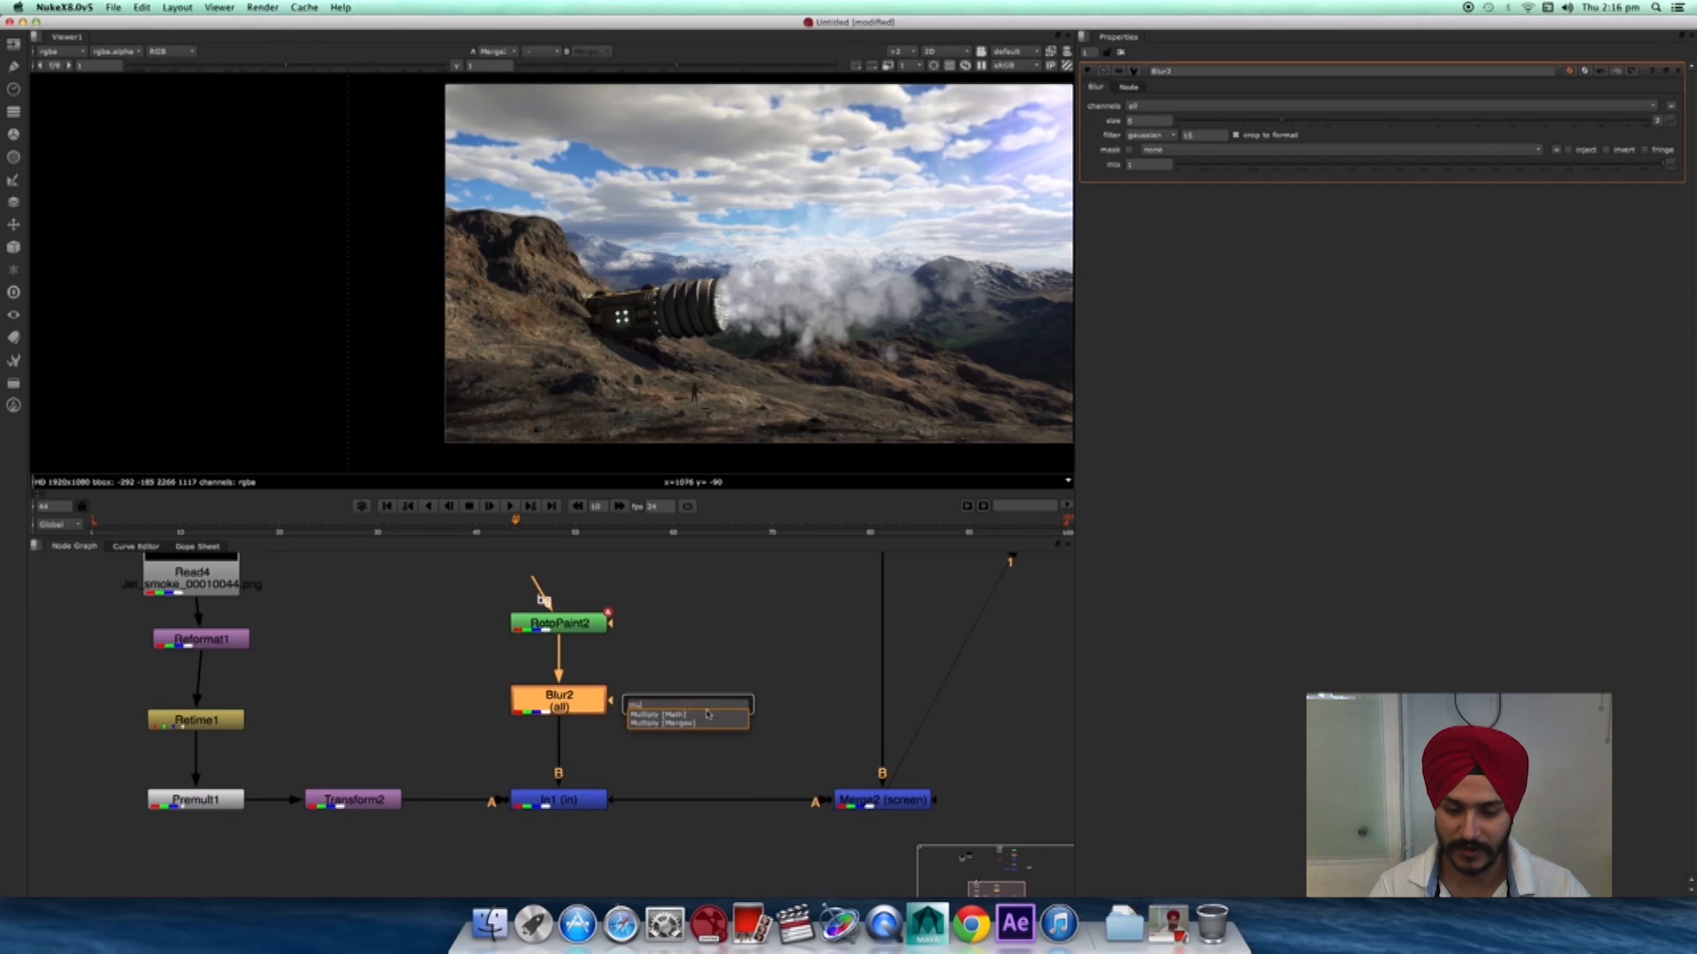
{"action": "key", "text": "Return"}
{"action": "left_click_drag", "start_coordinate": [578, 739], "coordinate": [650, 735]}
{"action": "left_click_drag", "start_coordinate": [706, 736], "coordinate": [704, 801]}
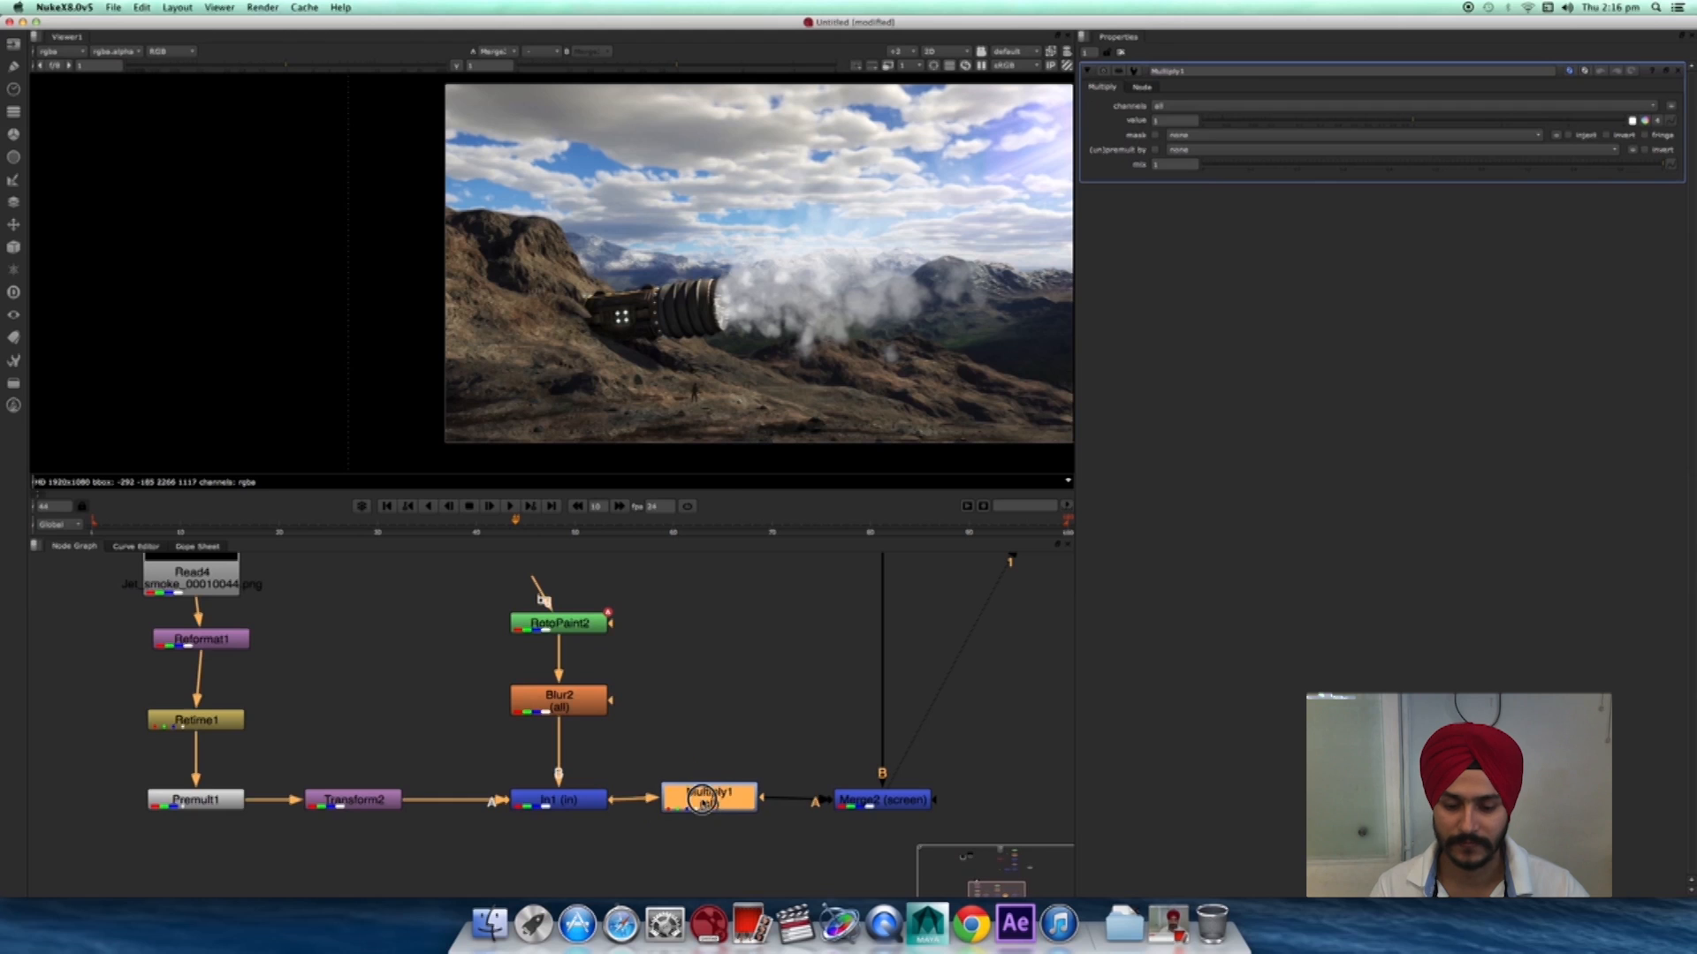
- Set Multiply1's value to 0.3 for all channels and play back the full-frame composite
{"action": "left_click_drag", "start_coordinate": [1175, 121], "coordinate": [1035, 235]}
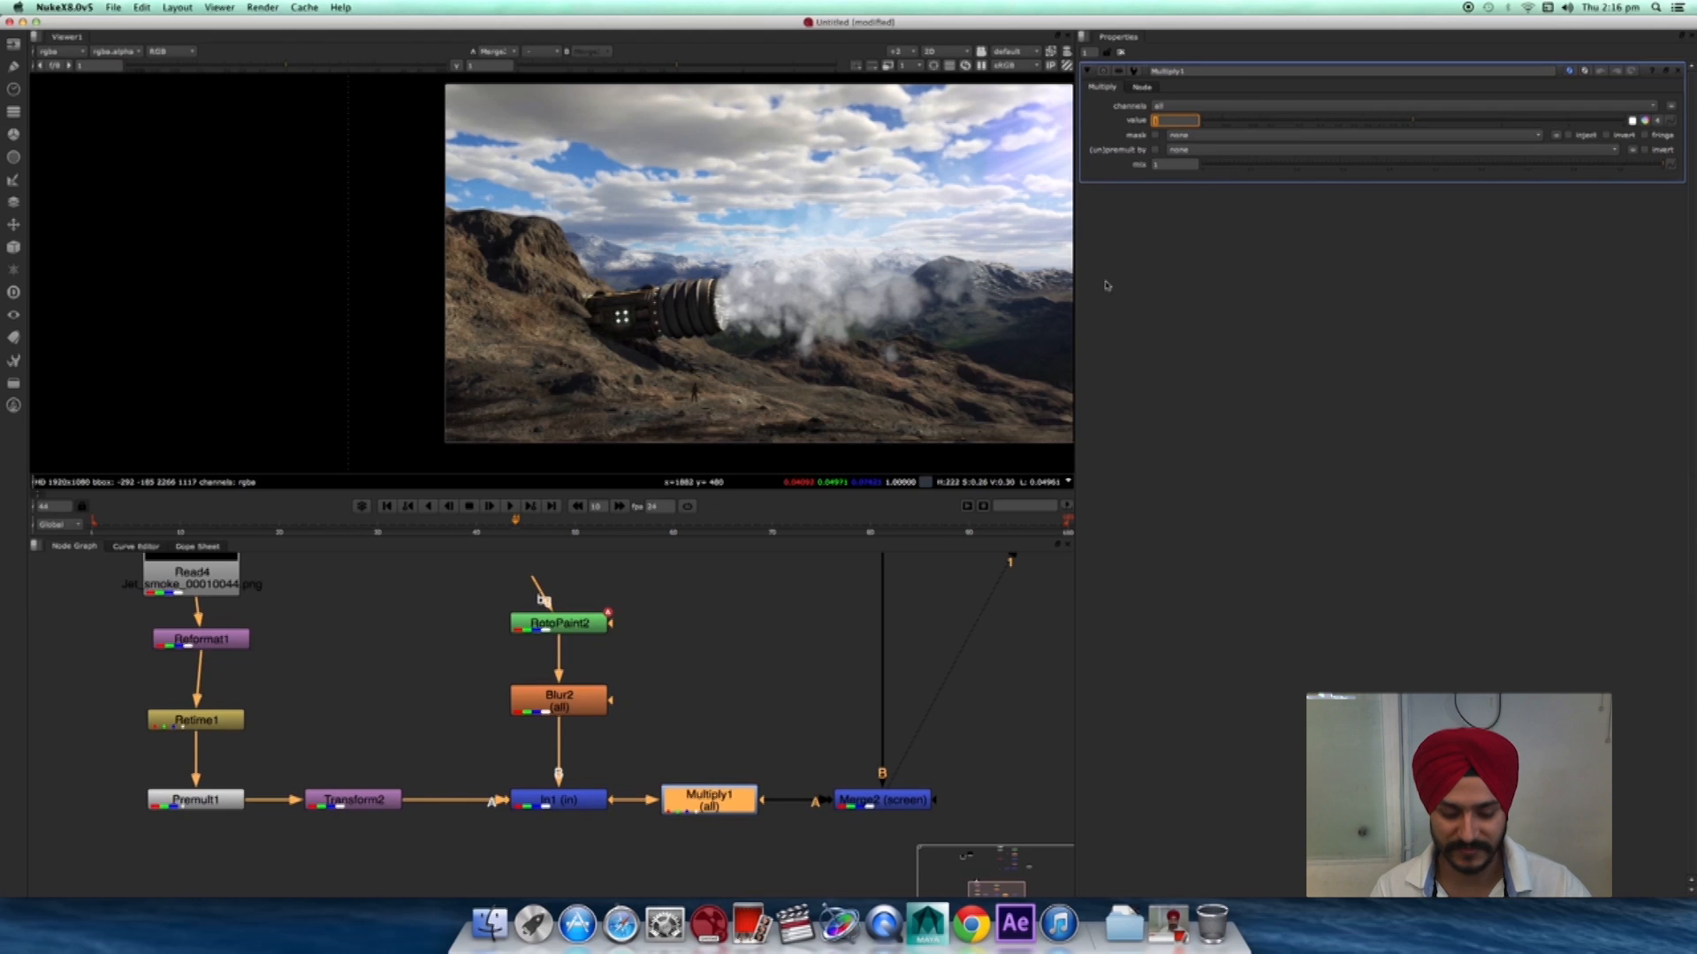
{"action": "type", "text": "0.5"}
{"action": "key", "text": "Return"}
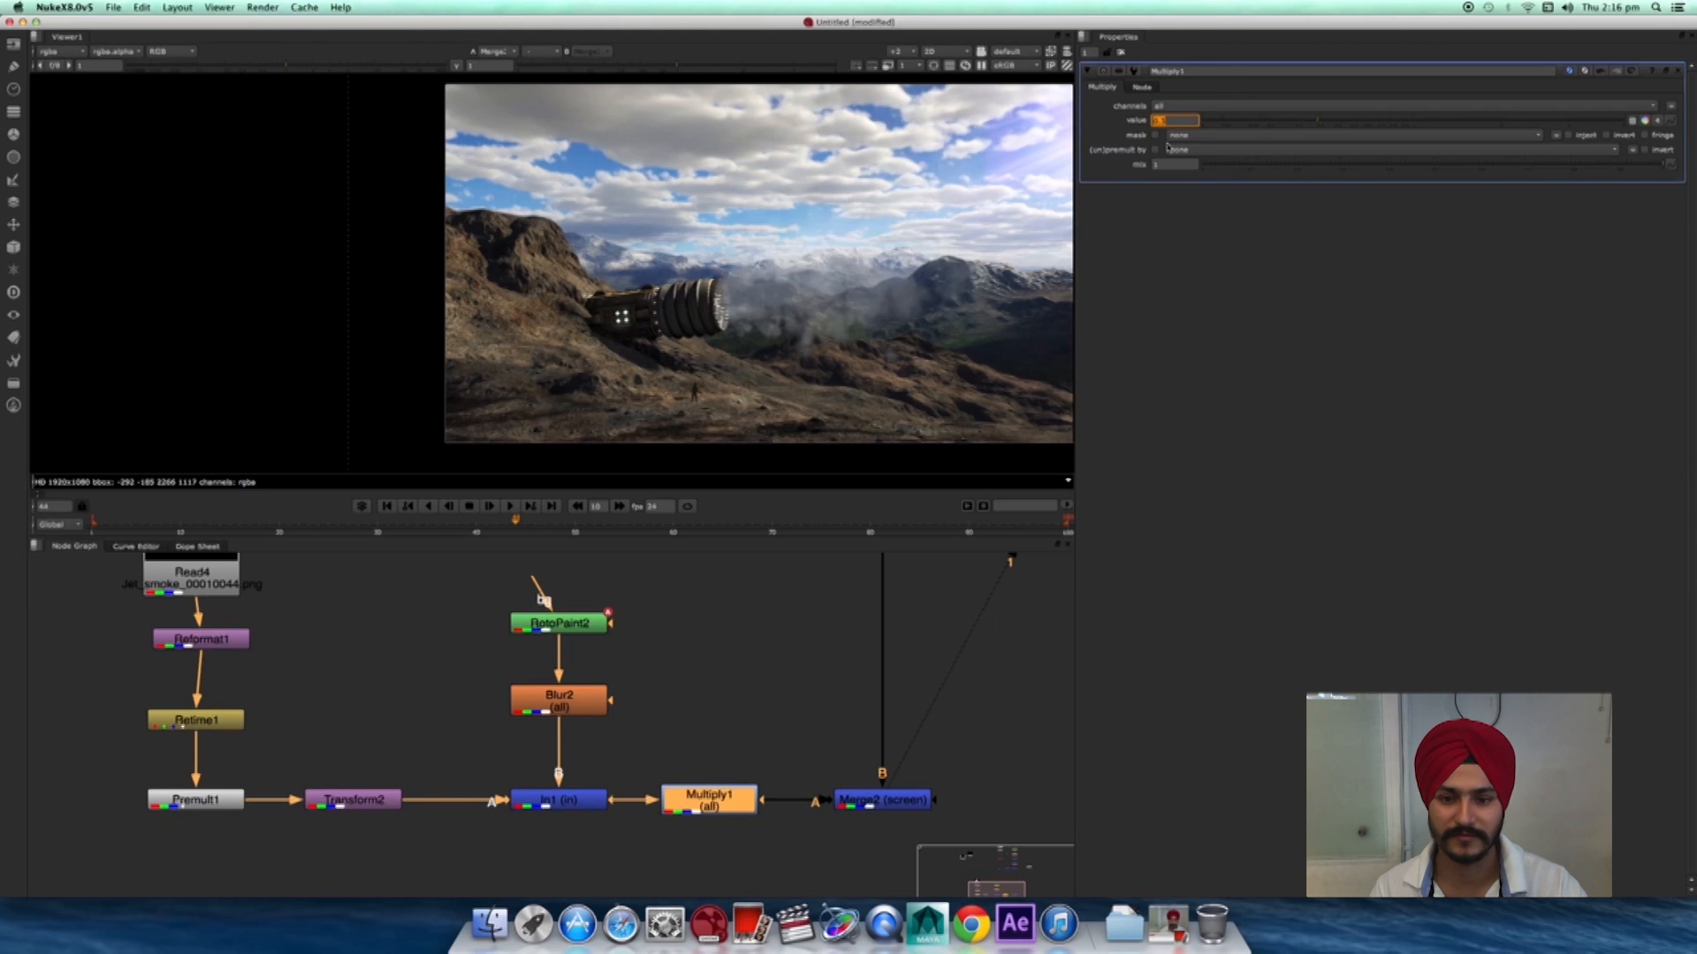
{"action": "left_click", "coordinate": [512, 506]}
{"action": "scroll", "coordinate": [615, 318], "scroll_direction": "down", "scroll_amount": 2}
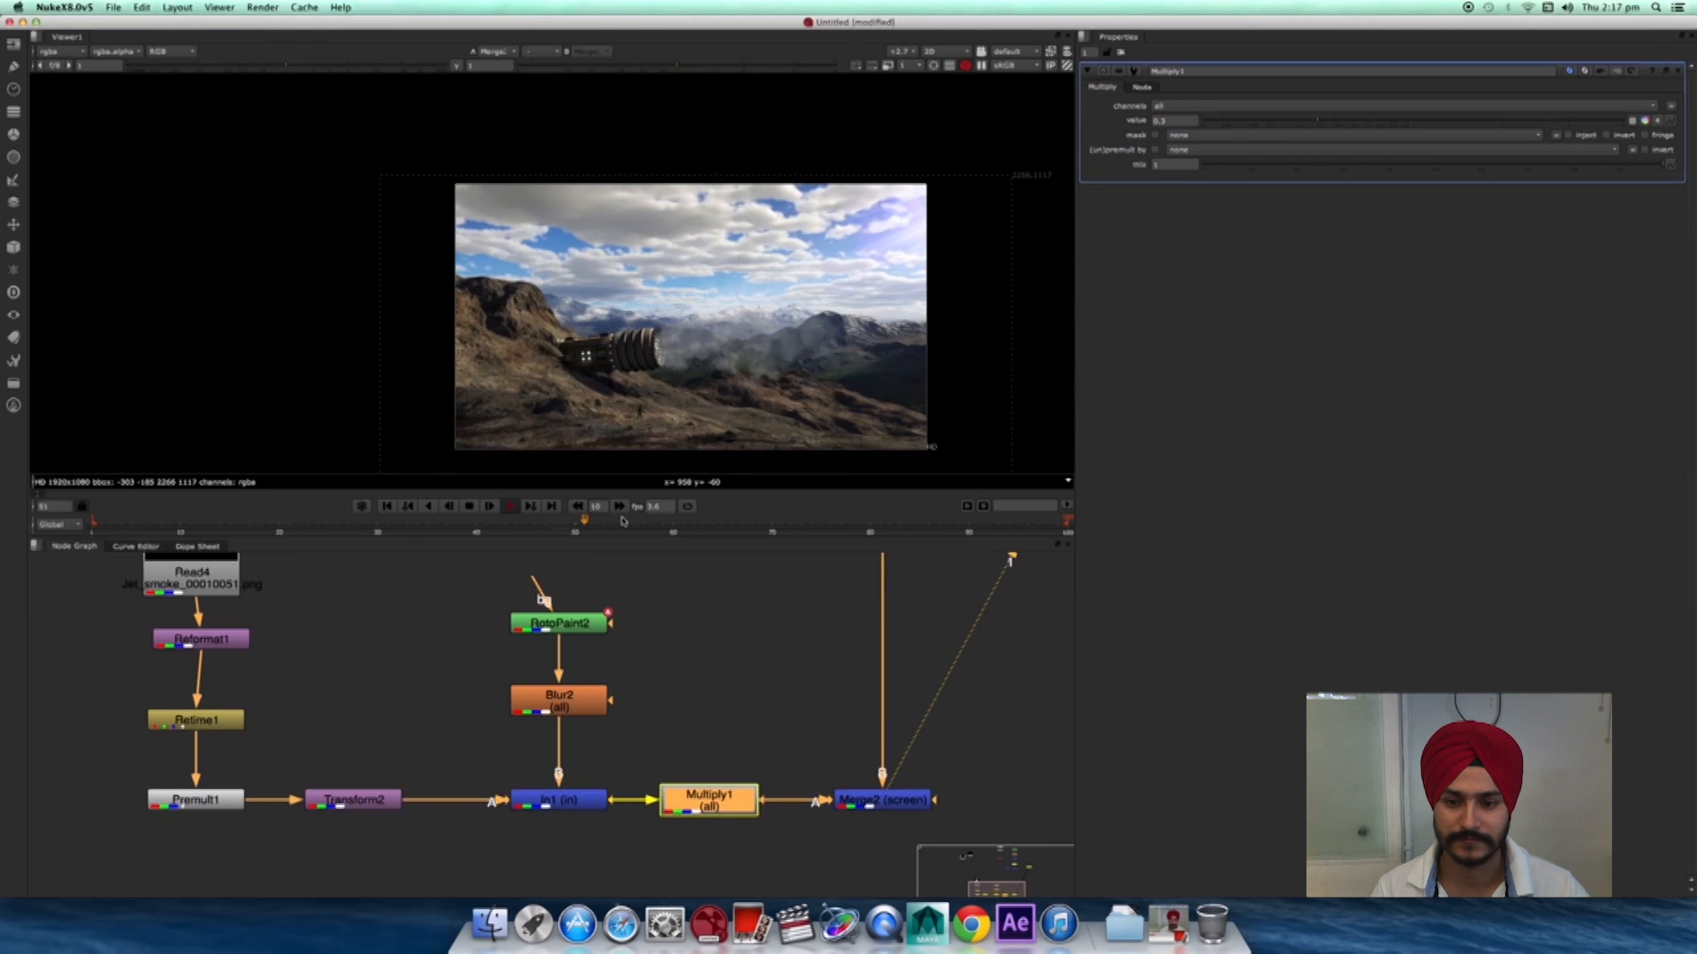
- Stop the playback and scrub the composite to frame 65
{"action": "left_click", "coordinate": [469, 507]}
{"action": "left_click_drag", "start_coordinate": [544, 534], "coordinate": [723, 557]}
{"action": "left_click", "coordinate": [796, 852]}
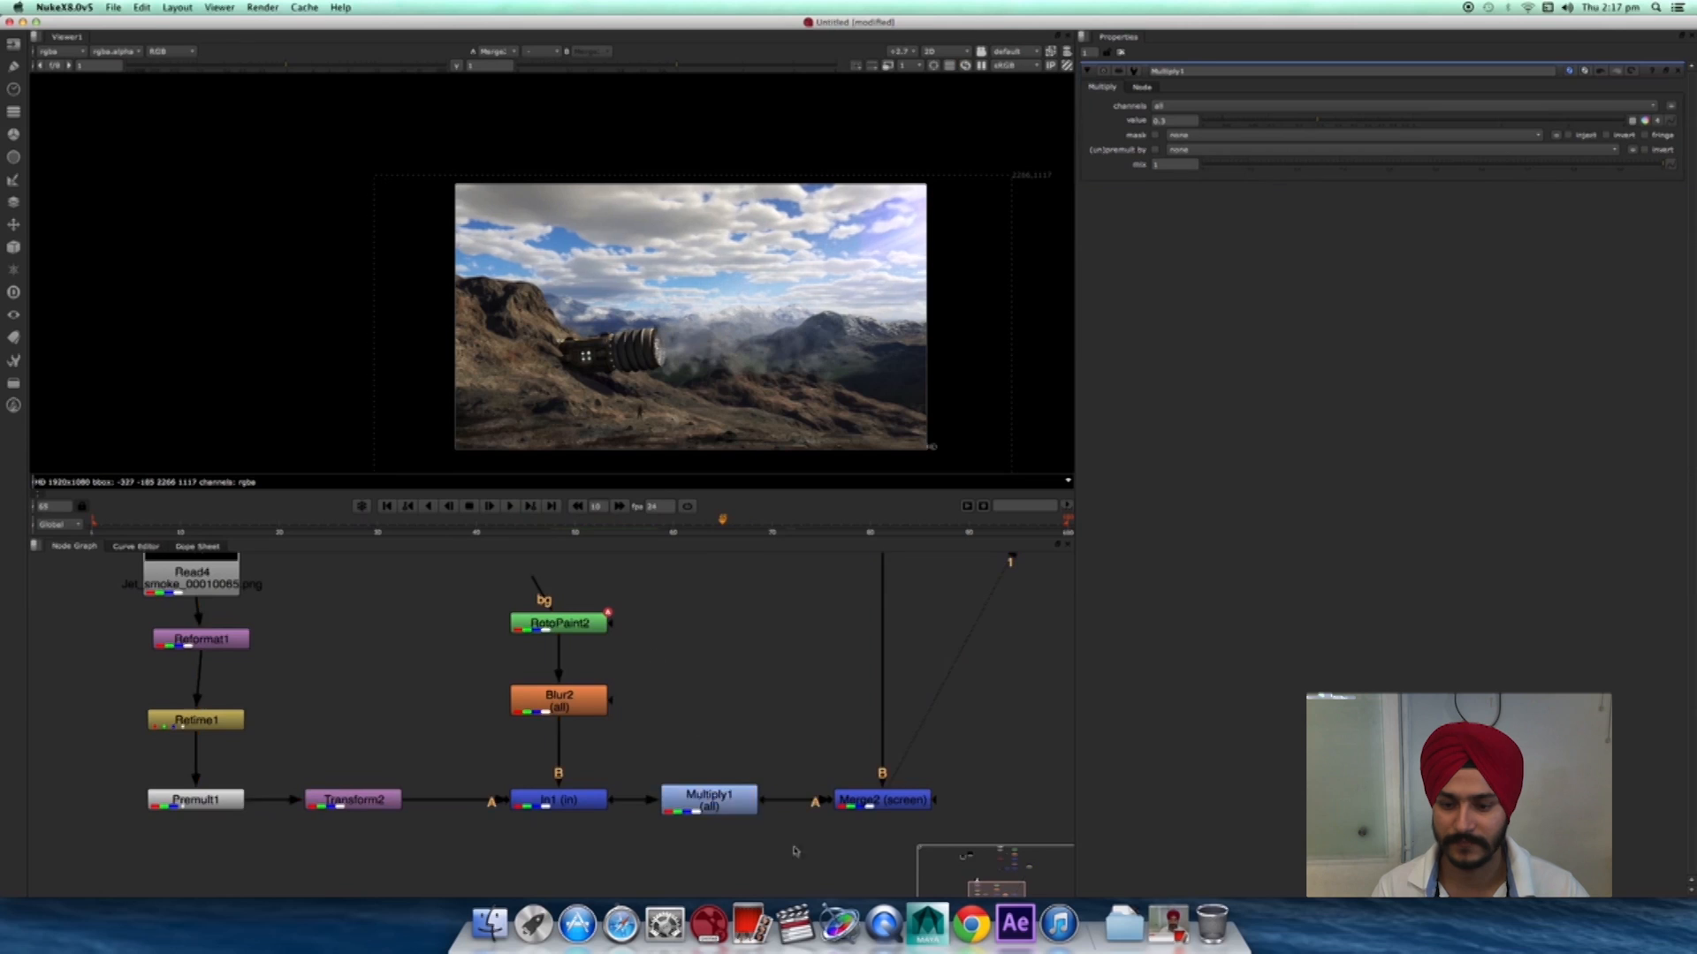
- Place the jet flame Read node below the smoke branch, view it and open its properties
{"action": "scroll", "coordinate": [637, 756], "scroll_direction": "down", "scroll_amount": 5}
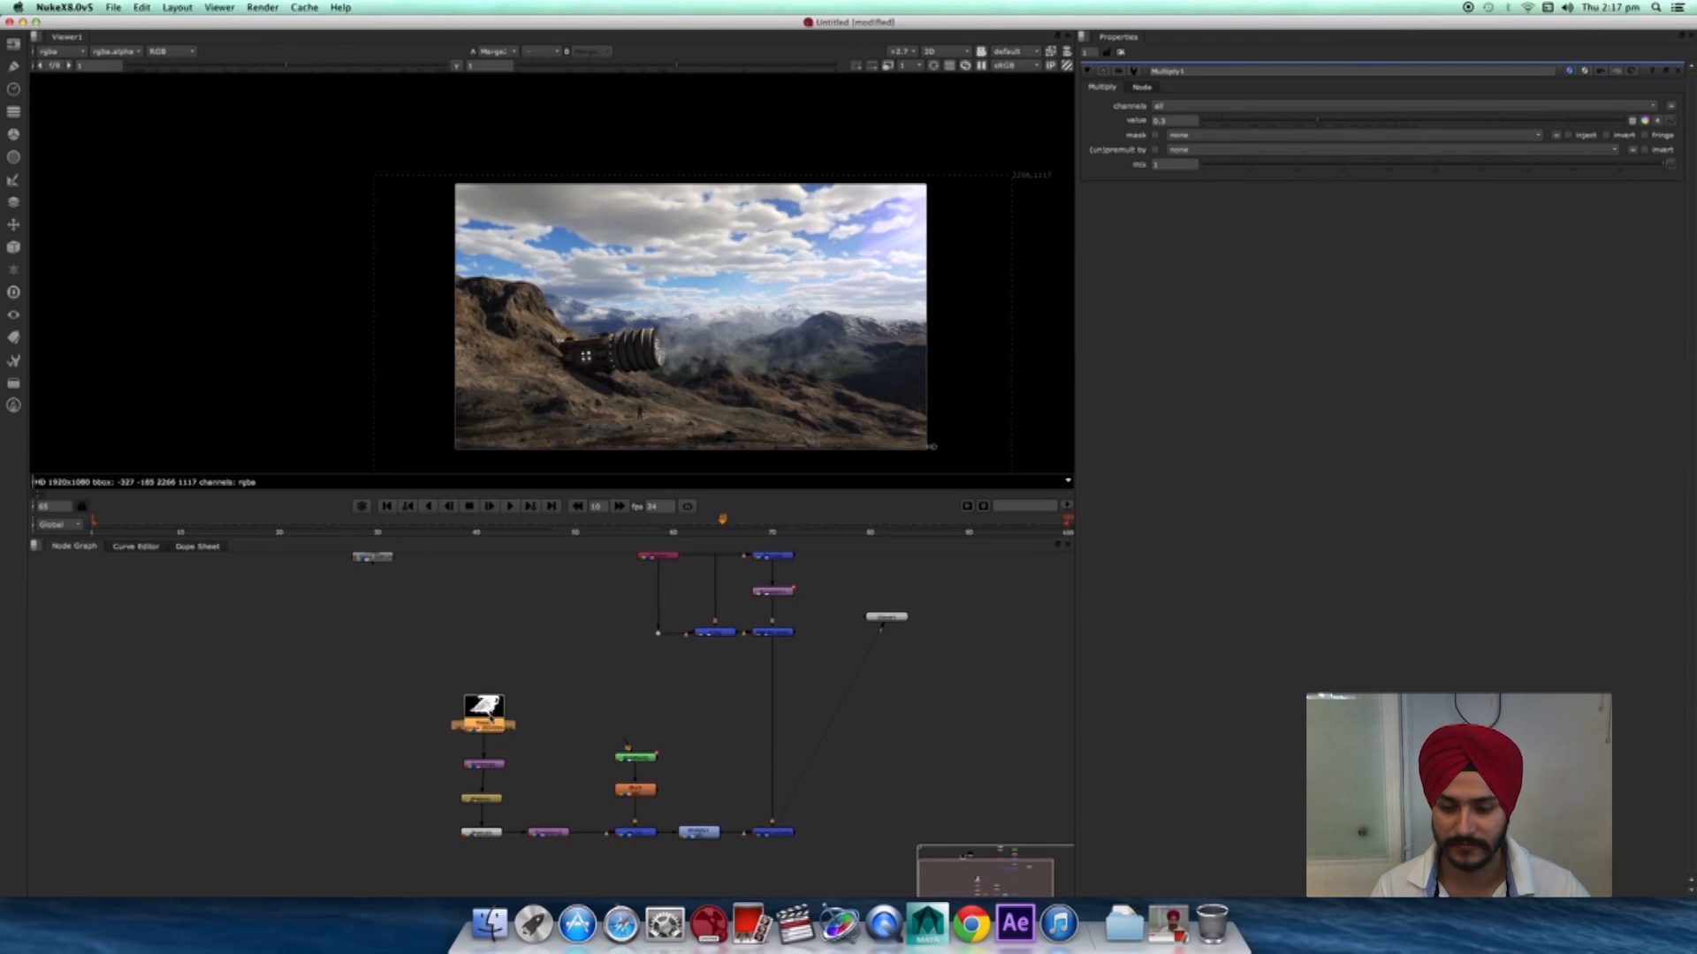
{"action": "scroll", "coordinate": [616, 707], "scroll_direction": "down", "scroll_amount": 5}
{"action": "left_click_drag", "start_coordinate": [539, 653], "coordinate": [568, 814]}
{"action": "scroll", "coordinate": [594, 814], "scroll_direction": "up", "scroll_amount": 5}
{"action": "key", "text": "1"}
{"action": "double_click", "coordinate": [584, 761]}
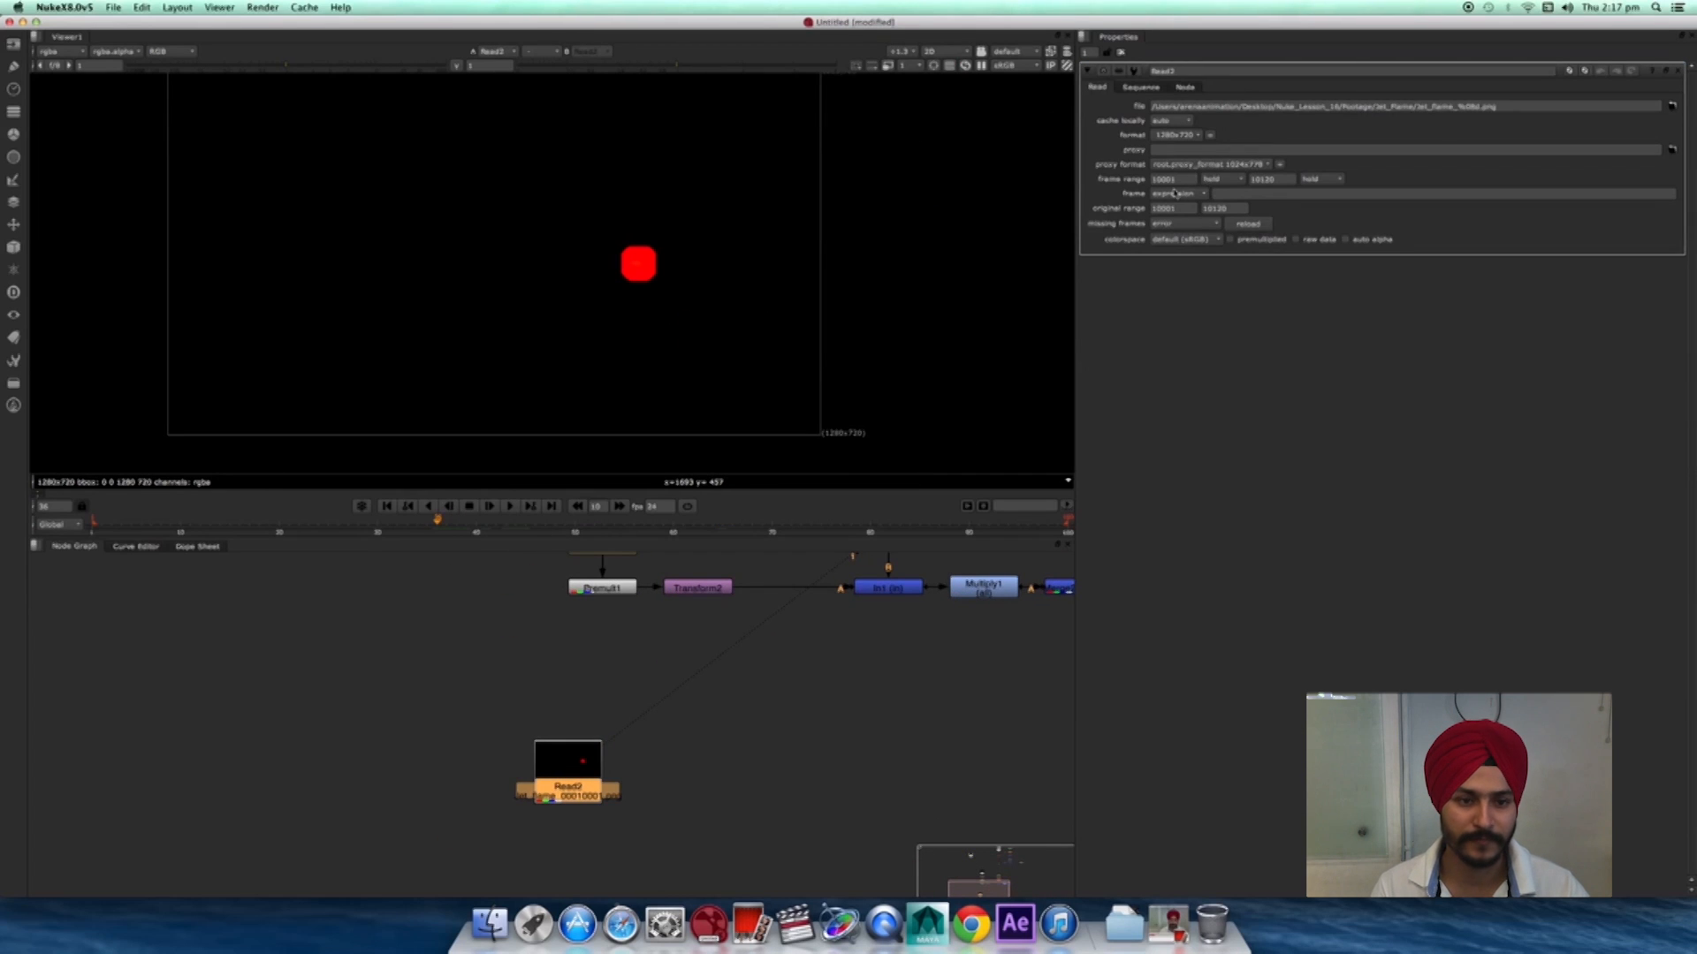
- Duplicate the smoke branch's Reformat, Retime and Premult nodes and attach the copies beneath the jet flame Read node
{"action": "middle_click_drag", "start_coordinate": [675, 600], "coordinate": [729, 765]}
{"action": "left_click_drag", "start_coordinate": [568, 607], "coordinate": [730, 817]}
{"action": "middle_click_drag", "start_coordinate": [718, 838], "coordinate": [802, 527]}
{"action": "key", "text": "super+v"}
{"action": "left_click_drag", "start_coordinate": [711, 679], "coordinate": [720, 620]}
- View the flame's output after each copied node, ending with the premultiplied result up close
{"action": "left_click", "coordinate": [744, 724]}
{"action": "key", "text": "1"}
{"action": "middle_click_drag", "start_coordinate": [752, 784], "coordinate": [771, 669]}
{"action": "left_click", "coordinate": [744, 720]}
{"action": "key", "text": "1"}
{"action": "left_click", "coordinate": [756, 740]}
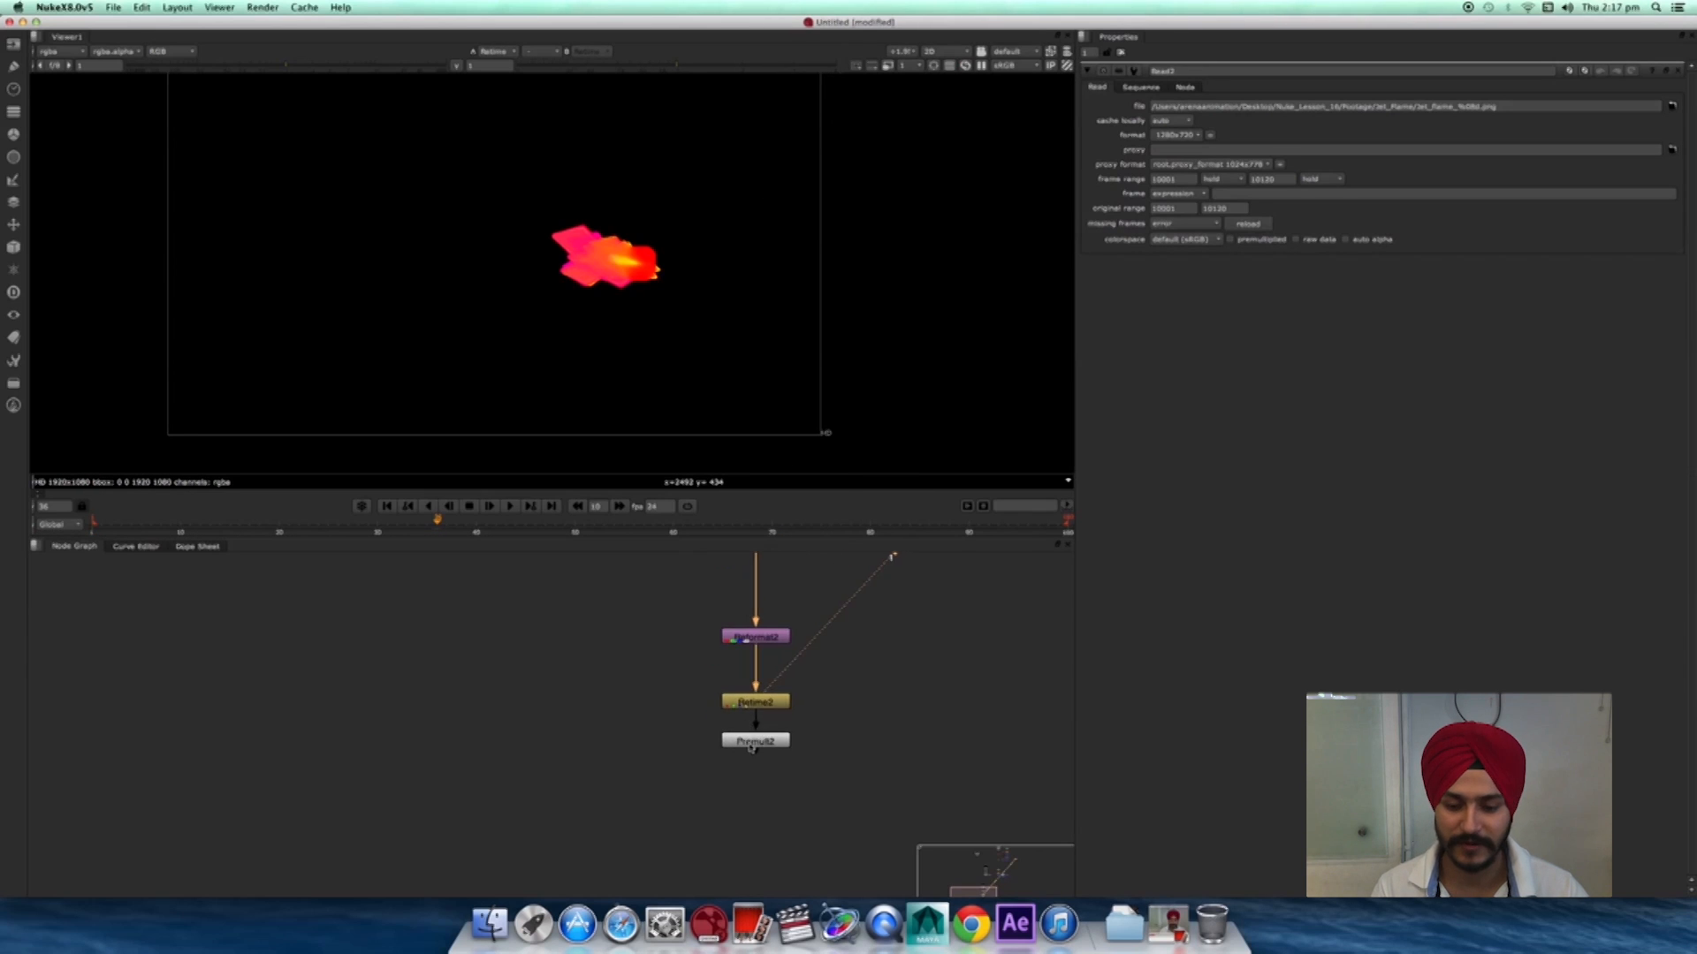
{"action": "key", "text": "1"}
{"action": "middle_click_drag", "start_coordinate": [670, 321], "coordinate": [746, 411]}
{"action": "scroll", "coordinate": [745, 411], "scroll_direction": "up", "scroll_amount": 3}
- Scrub the flame to frame 65 and reset the timeline's frame range to Global
{"action": "left_click_drag", "start_coordinate": [658, 519], "coordinate": [563, 536]}
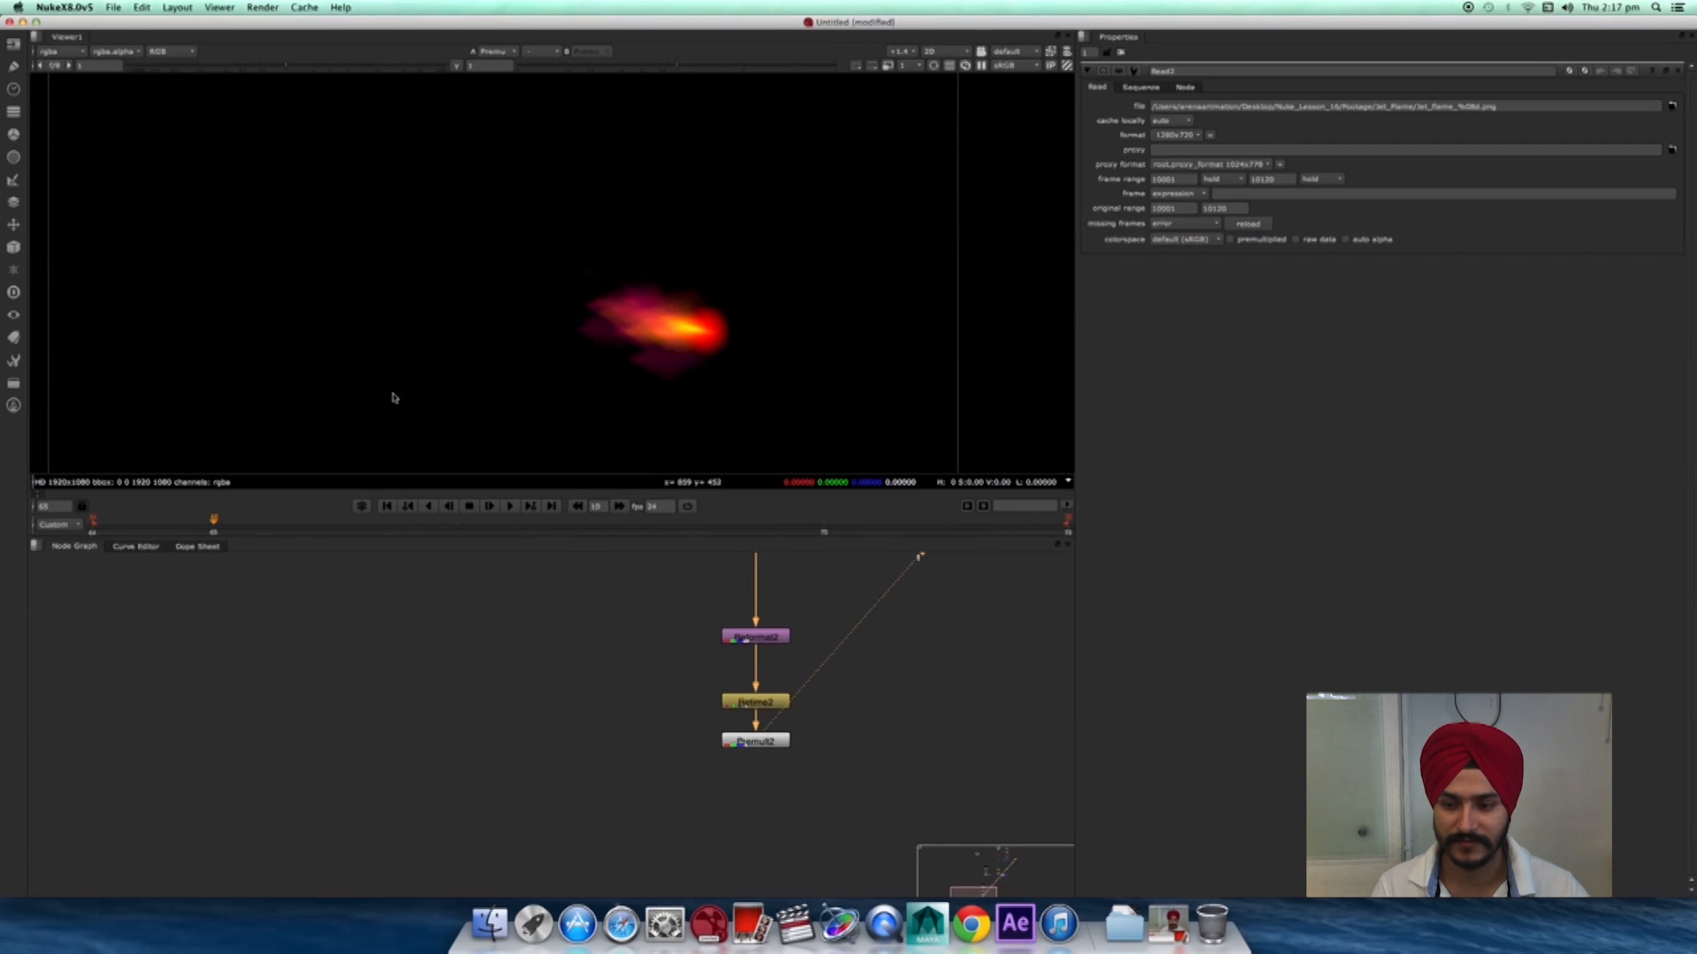
{"action": "left_click", "coordinate": [74, 525]}
{"action": "left_click", "coordinate": [61, 511]}
{"action": "middle_click_drag", "start_coordinate": [808, 788], "coordinate": [648, 820]}
{"action": "left_click", "coordinate": [61, 524]}
{"action": "left_click", "coordinate": [61, 514]}
- Add a Mirror node with horizontal flipping after Premult2 and view its output
{"action": "middle_click_drag", "start_coordinate": [818, 734], "coordinate": [579, 746]}
{"action": "left_click", "coordinate": [566, 757]}
{"action": "middle_click_drag", "start_coordinate": [508, 805], "coordinate": [568, 765]}
{"action": "scroll", "coordinate": [569, 765], "scroll_direction": "up", "scroll_amount": 1}
{"action": "key", "text": "Tab"}
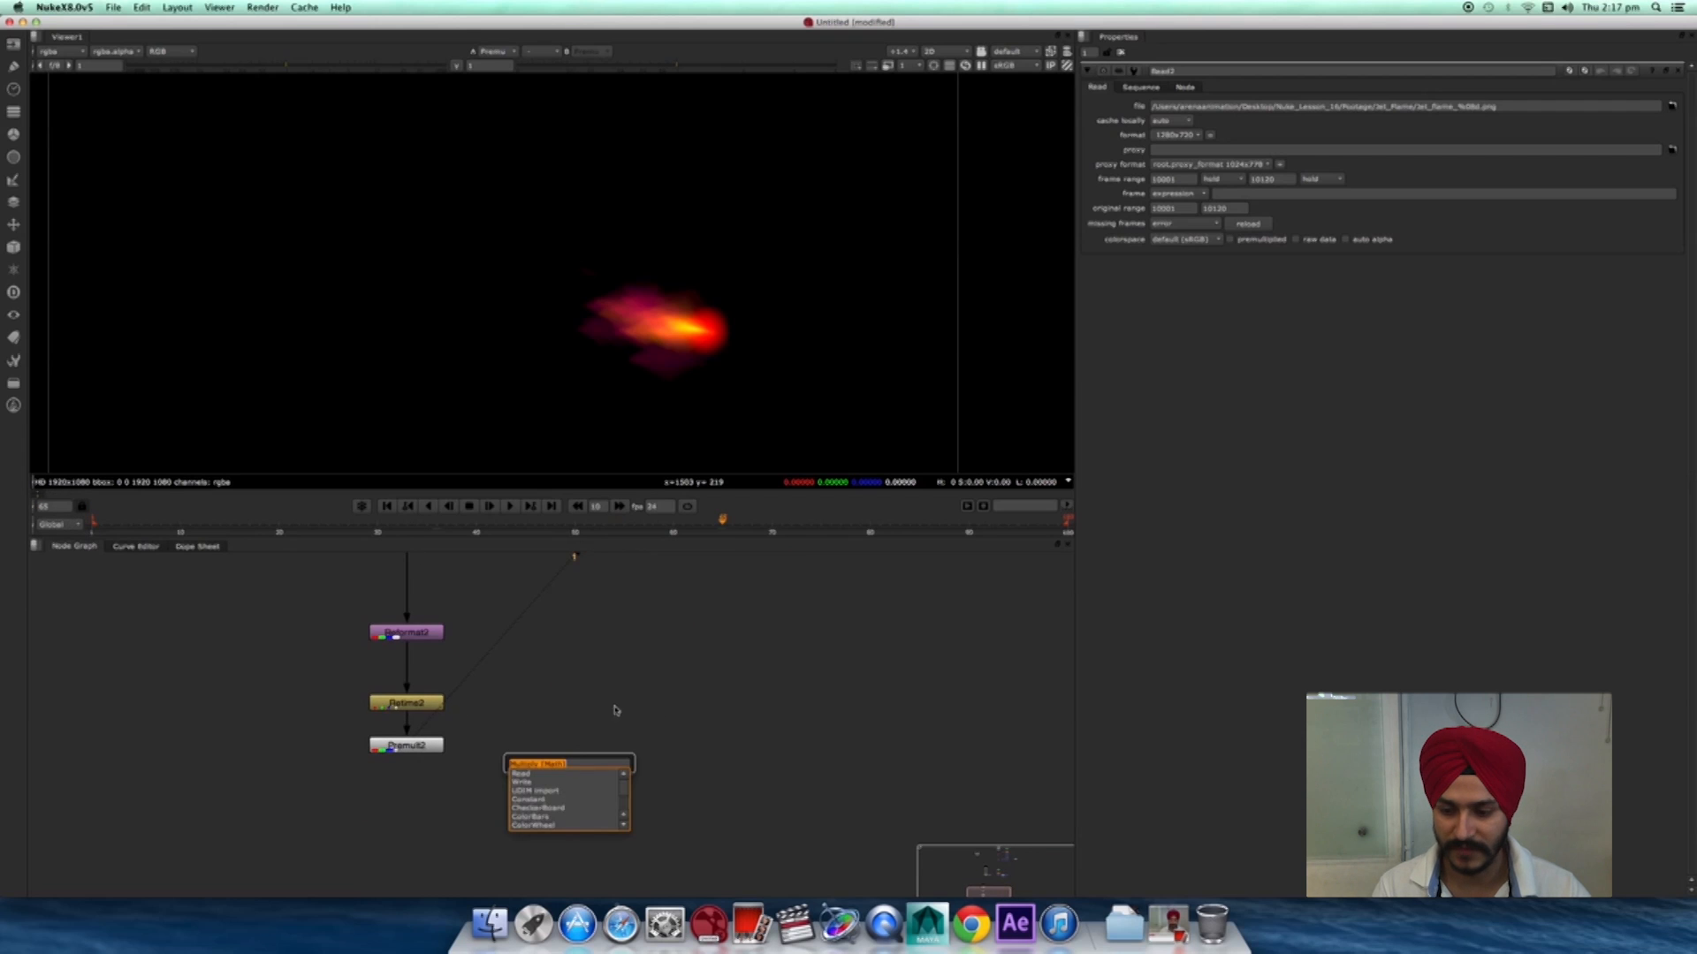
{"action": "type", "text": "mir"}
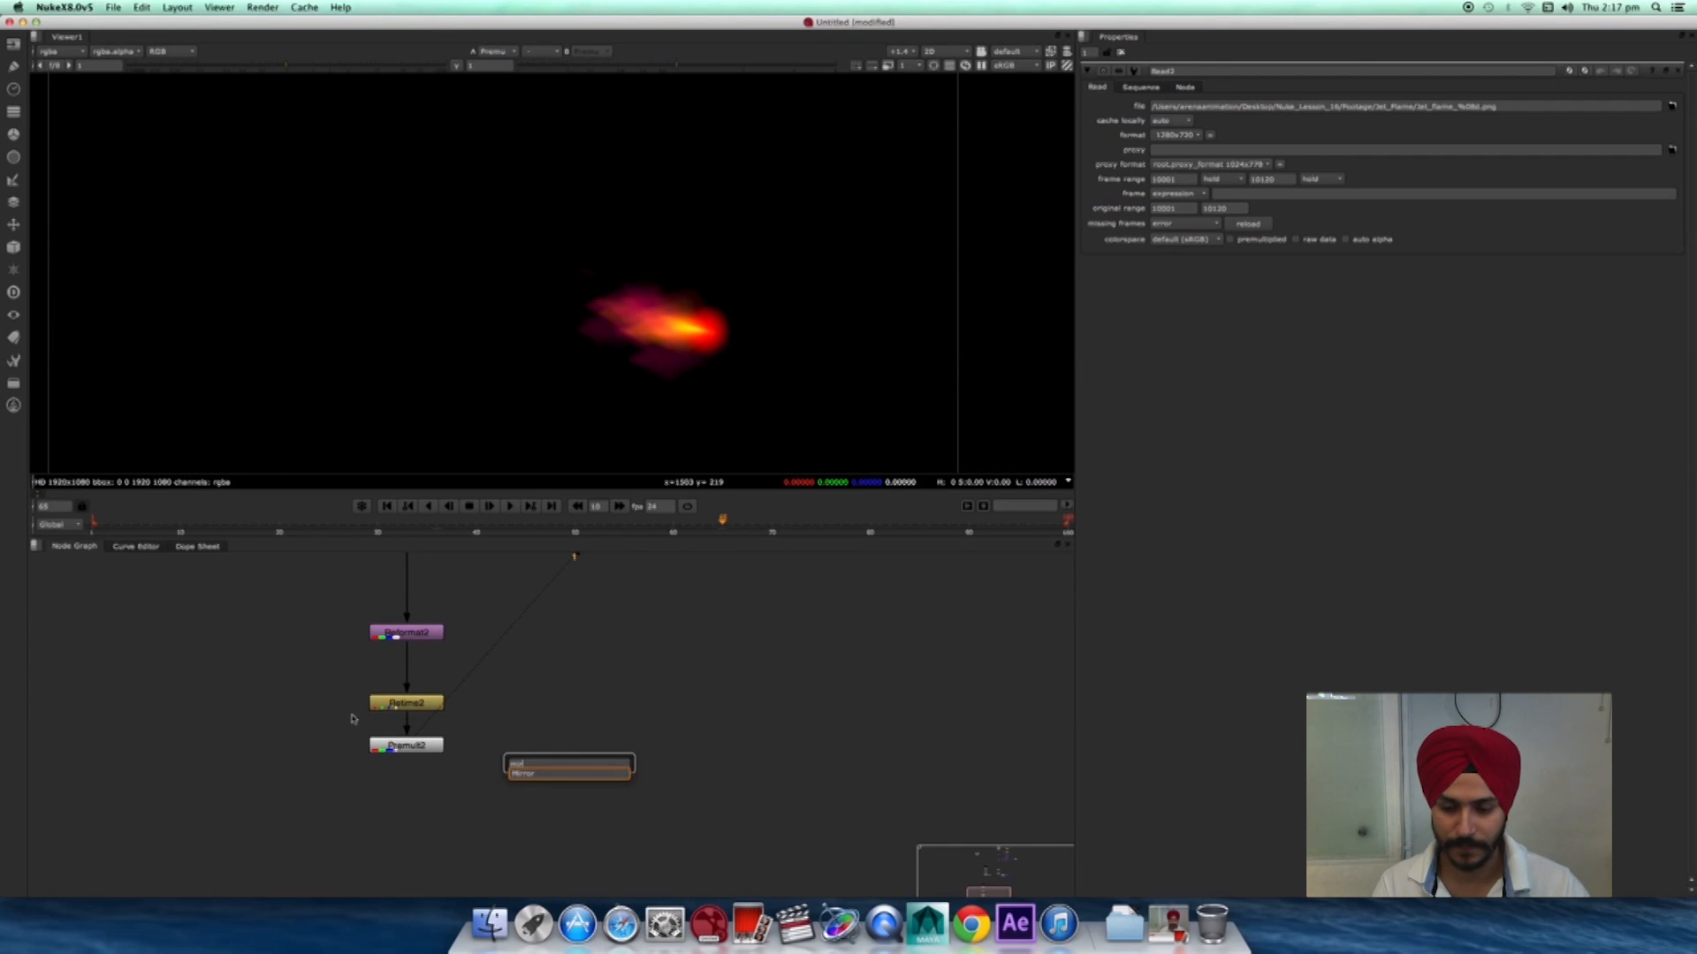
{"action": "left_click", "coordinate": [526, 772]}
{"action": "left_click", "coordinate": [524, 774]}
{"action": "left_click_drag", "start_coordinate": [555, 733], "coordinate": [433, 743]}
{"action": "left_click_drag", "start_coordinate": [555, 763], "coordinate": [392, 791]}
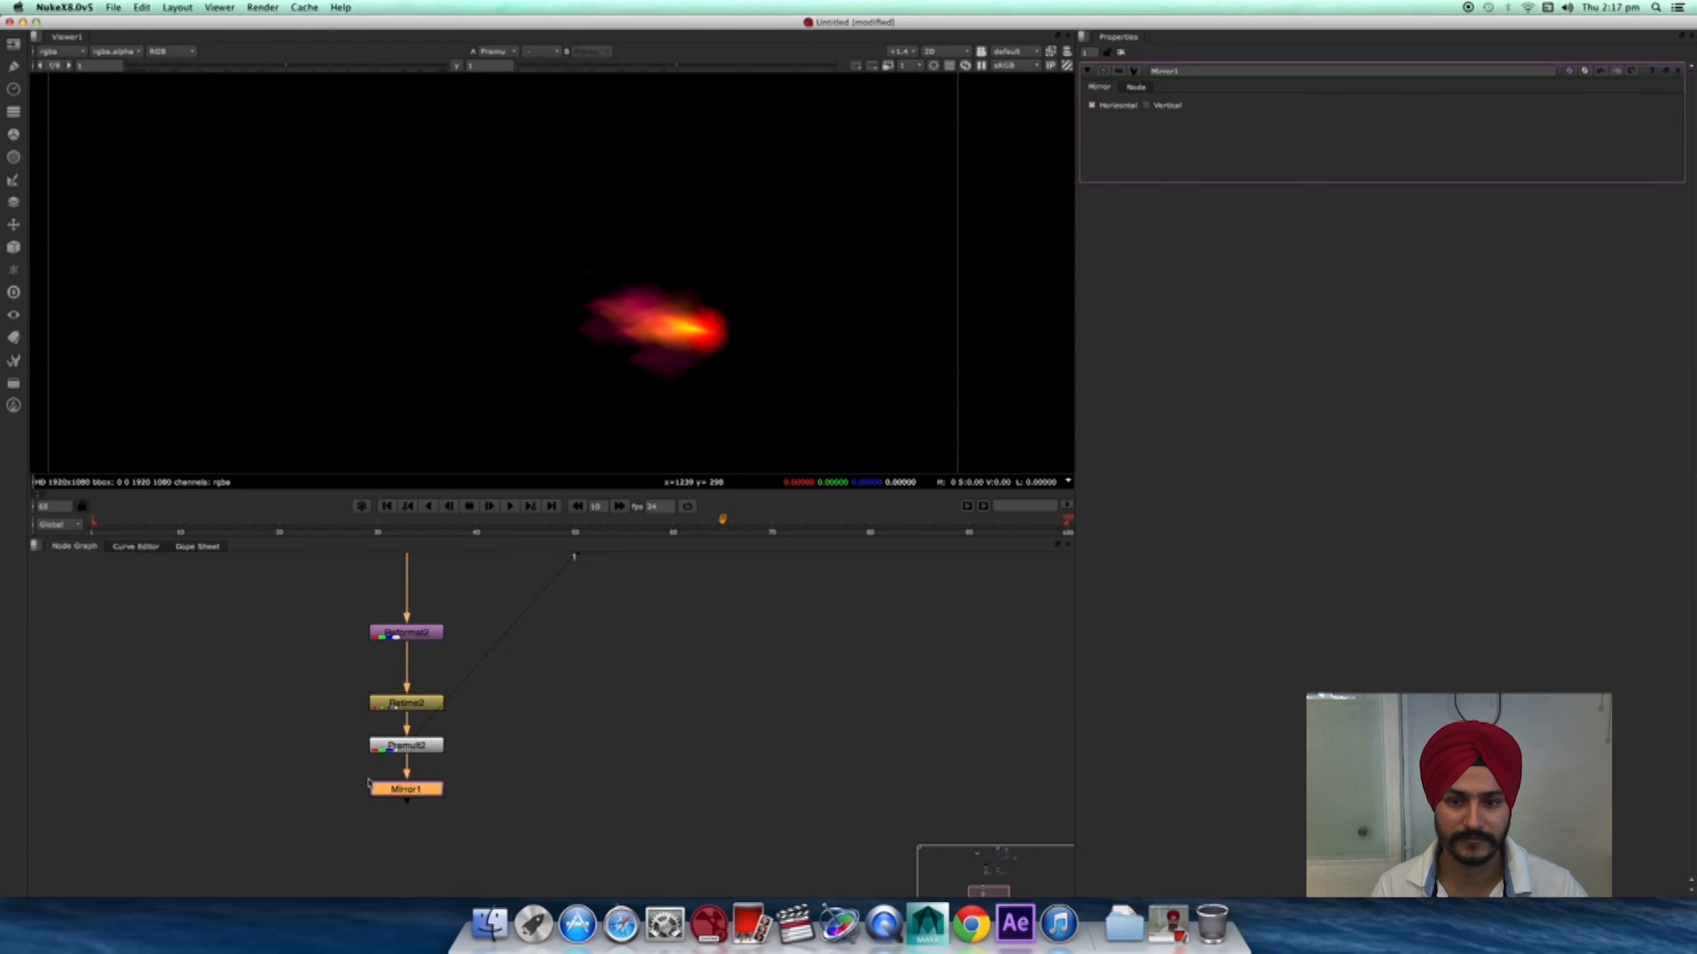
{"action": "key", "text": "1"}
{"action": "left_click", "coordinate": [548, 707]}
{"action": "scroll", "coordinate": [665, 725], "scroll_direction": "down", "scroll_amount": 3}
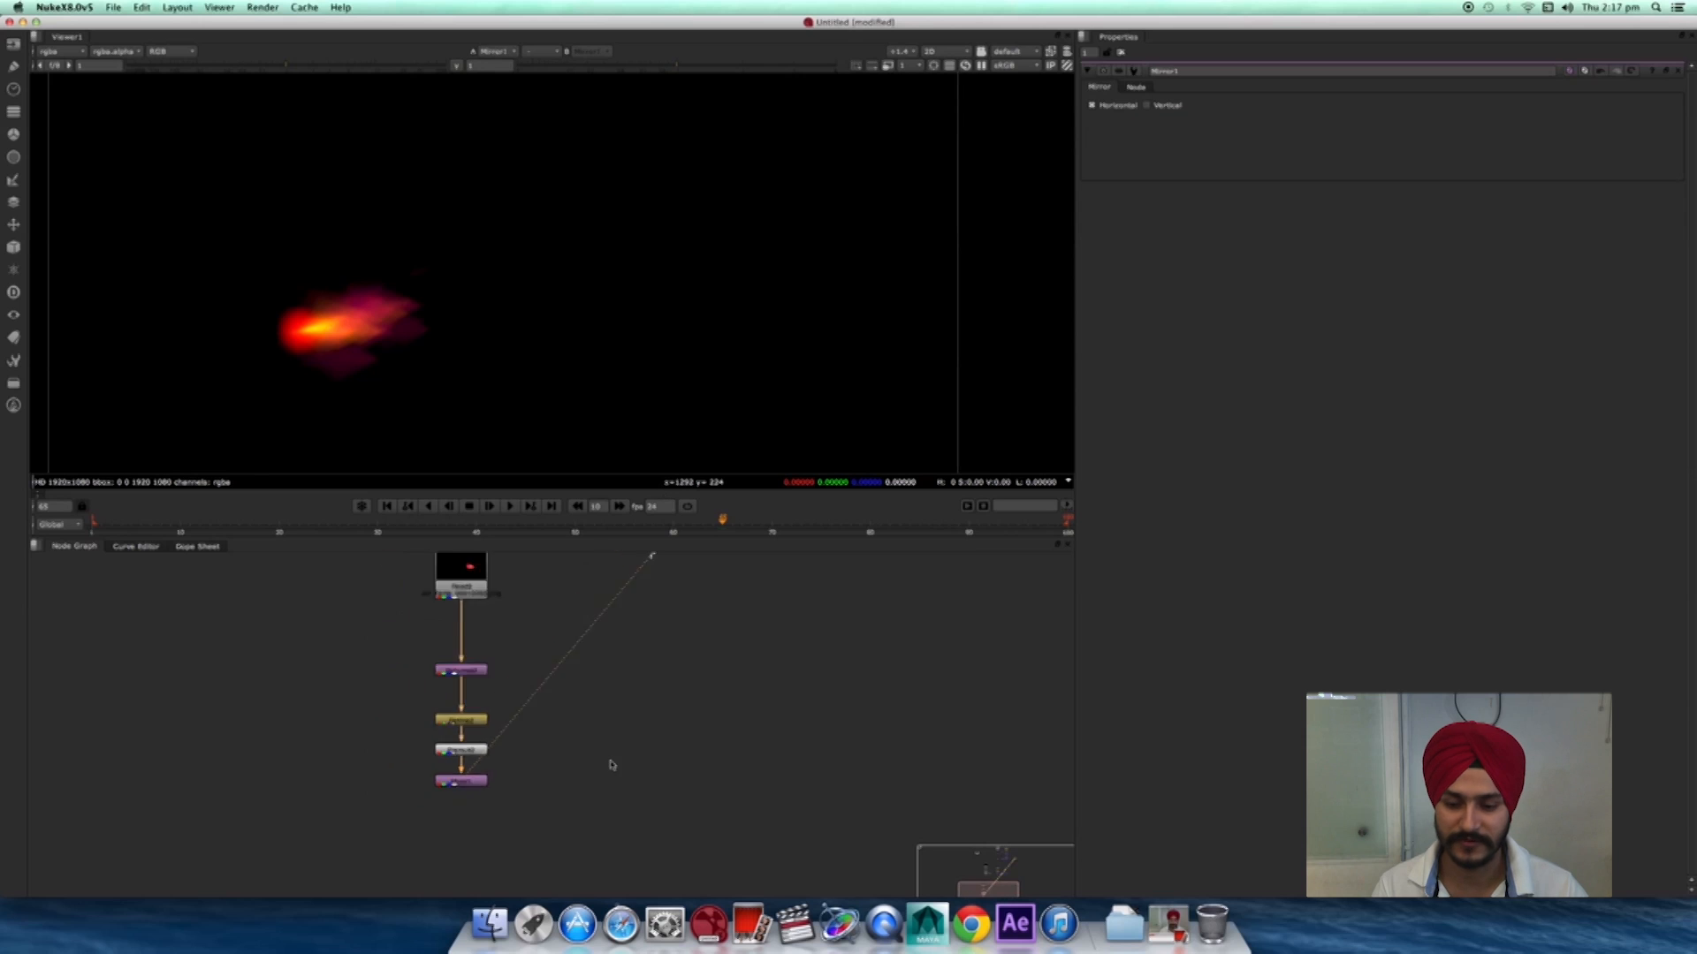
- Add a Merge node that puts the mirrored flame over the Merge2 composite, placing it level with Mirror1
{"action": "middle_click_drag", "start_coordinate": [613, 765], "coordinate": [539, 795]}
{"action": "left_click", "coordinate": [667, 784]}
{"action": "key", "text": "m"}
{"action": "left_click_drag", "start_coordinate": [649, 774], "coordinate": [389, 805]}
{"action": "scroll", "coordinate": [658, 745], "scroll_direction": "down", "scroll_amount": 2}
{"action": "left_click_drag", "start_coordinate": [641, 787], "coordinate": [712, 618]}
{"action": "middle_click_drag", "start_coordinate": [613, 892], "coordinate": [656, 802]}
{"action": "left_click_drag", "start_coordinate": [682, 757], "coordinate": [757, 771]}
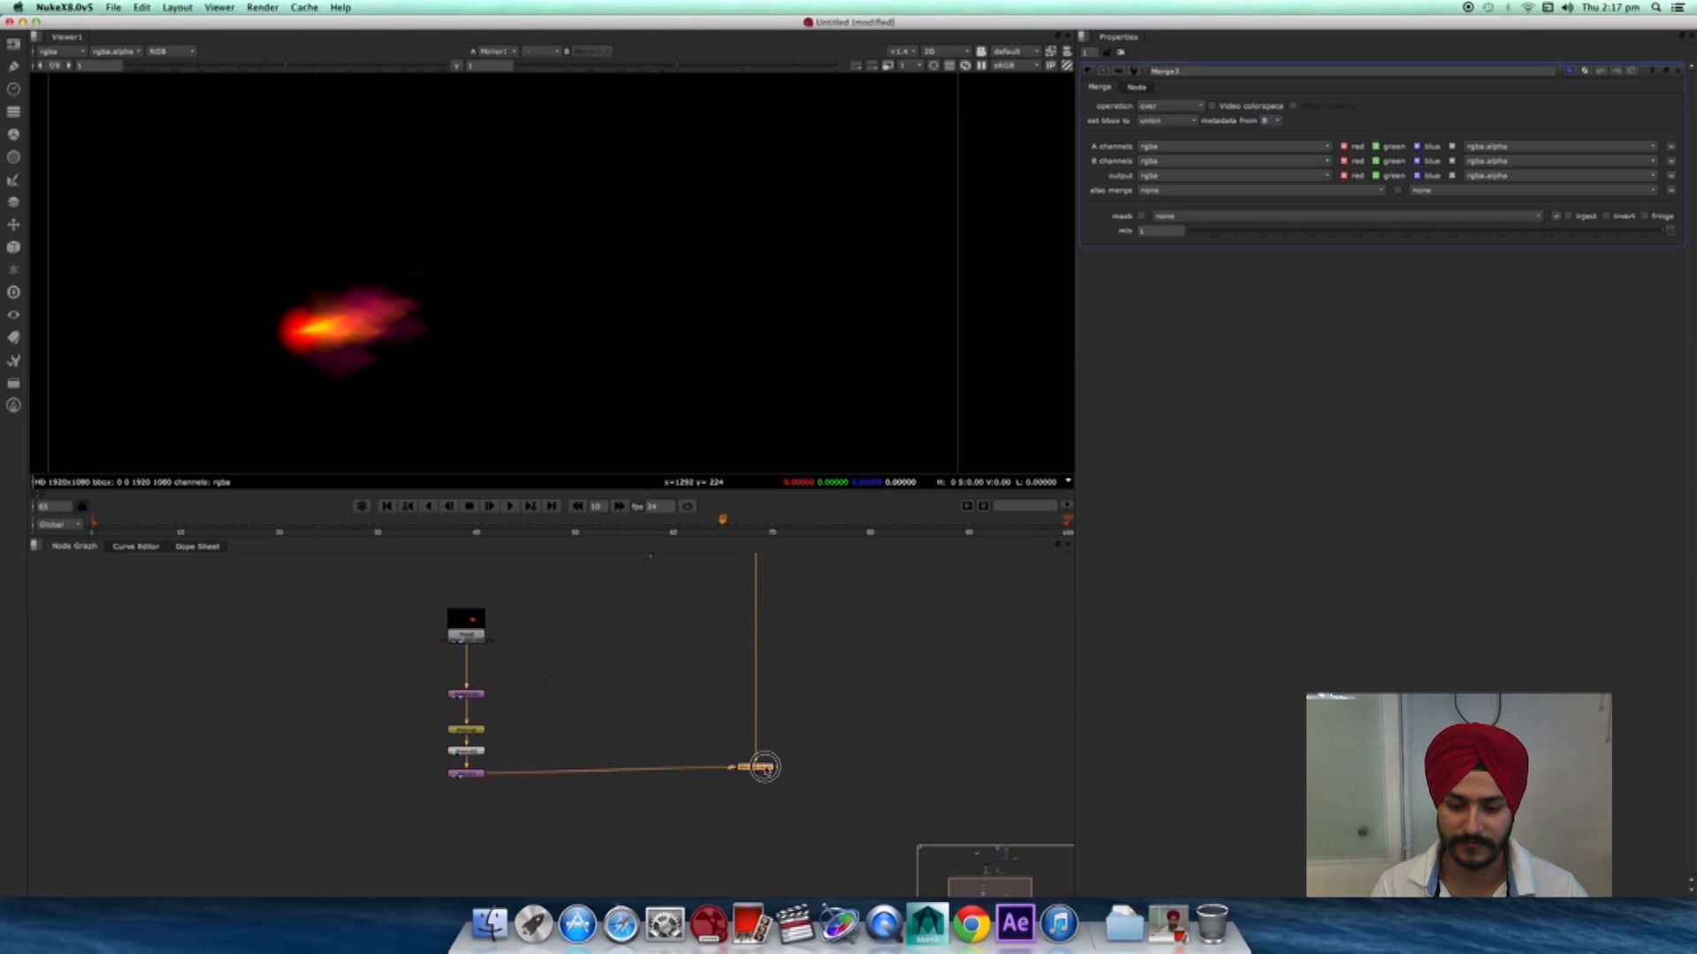
- Enable the postage stamp on the Merge2 screen node
{"action": "scroll", "coordinate": [778, 735], "scroll_direction": "up", "scroll_amount": 3}
{"action": "left_click", "coordinate": [763, 715]}
{"action": "left_click", "coordinate": [763, 720]}
{"action": "double_click", "coordinate": [756, 716]}
{"action": "left_click", "coordinate": [752, 723]}
{"action": "left_click", "coordinate": [1139, 88]}
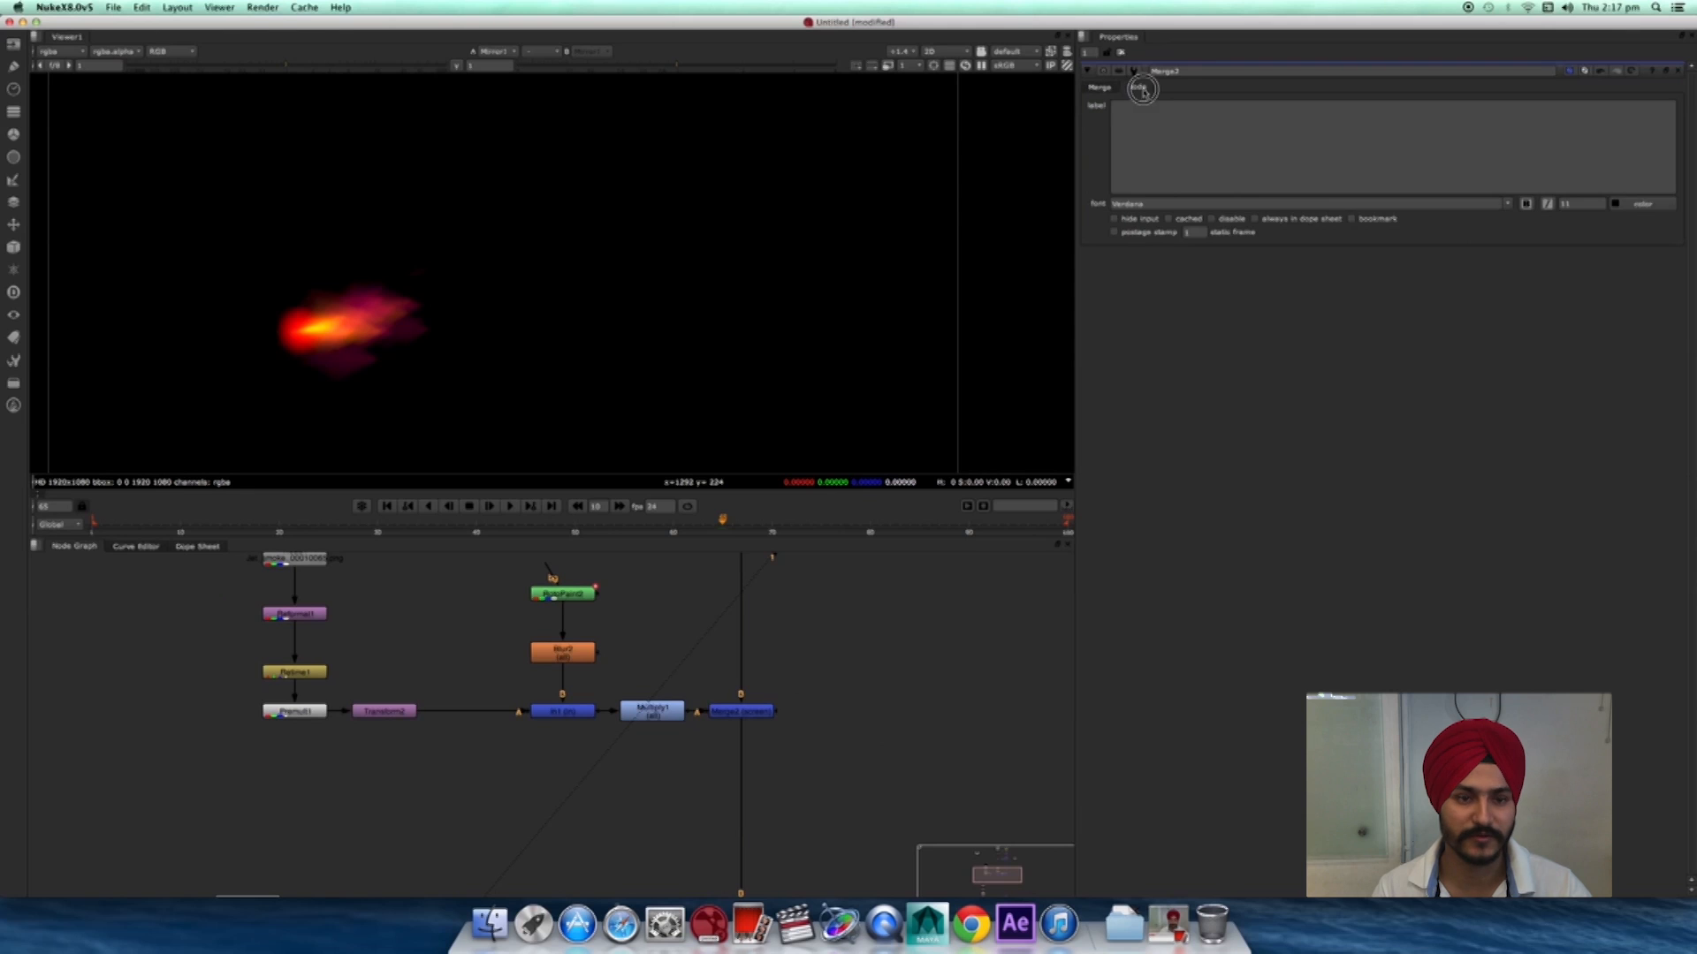
{"action": "left_click", "coordinate": [1145, 233]}
{"action": "left_click", "coordinate": [742, 715]}
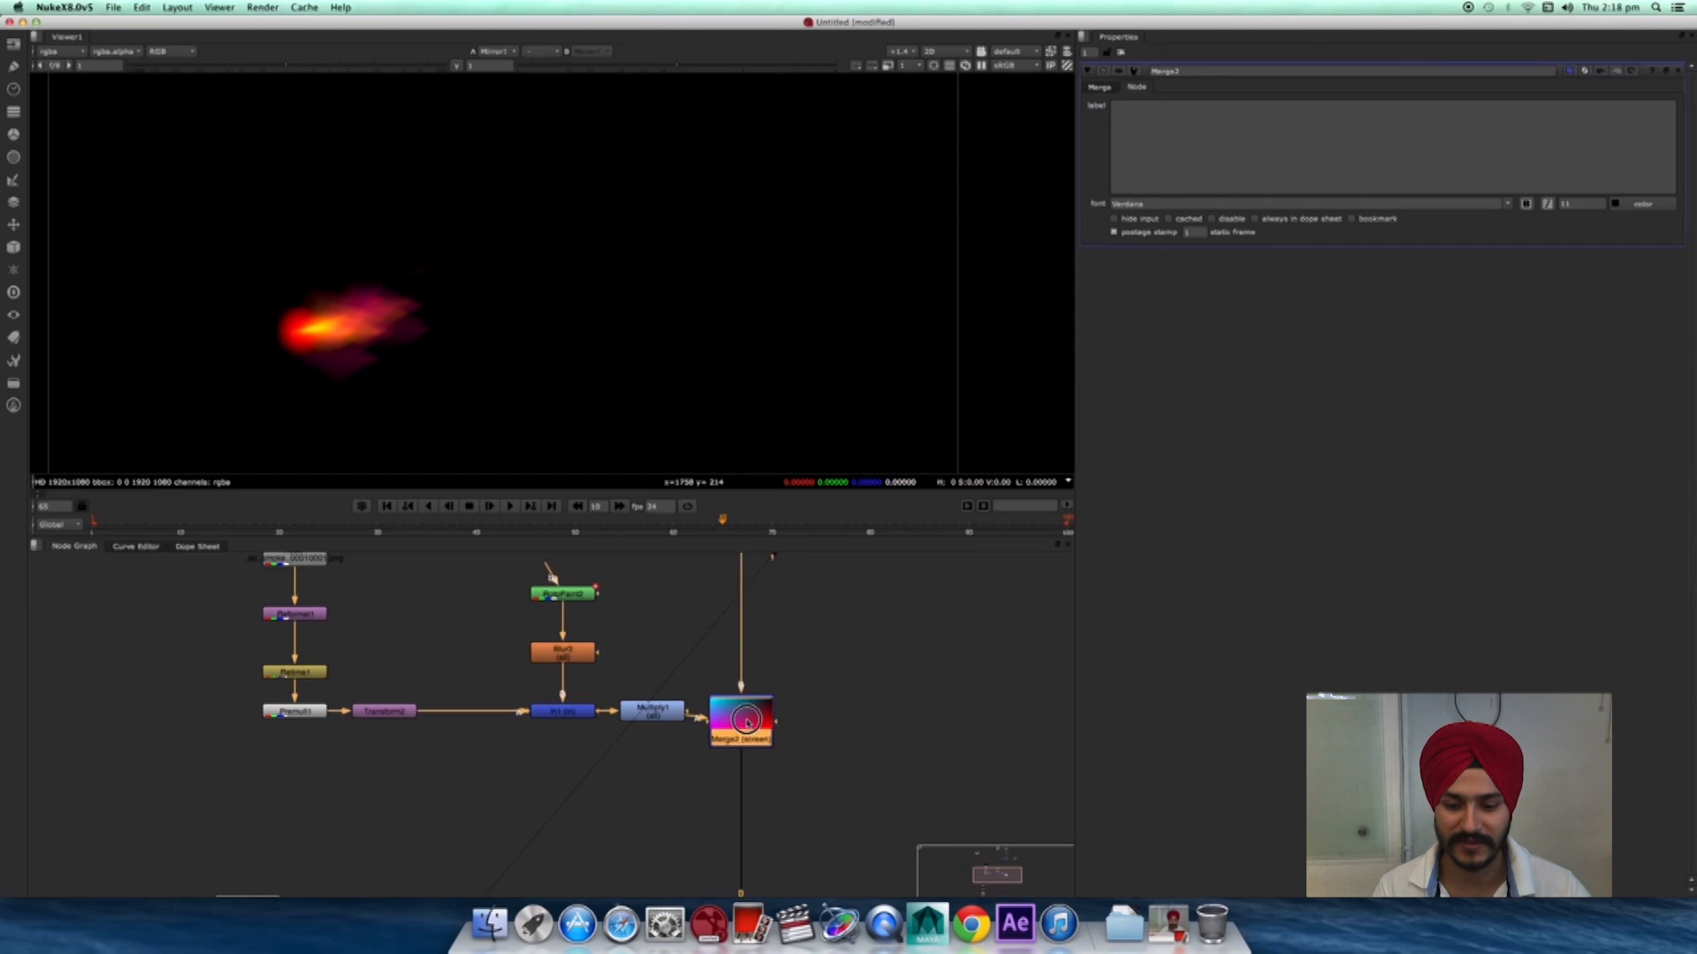
- Enable the postage stamp on the Merge1 node
{"action": "scroll", "coordinate": [804, 735], "scroll_direction": "down", "scroll_amount": 3}
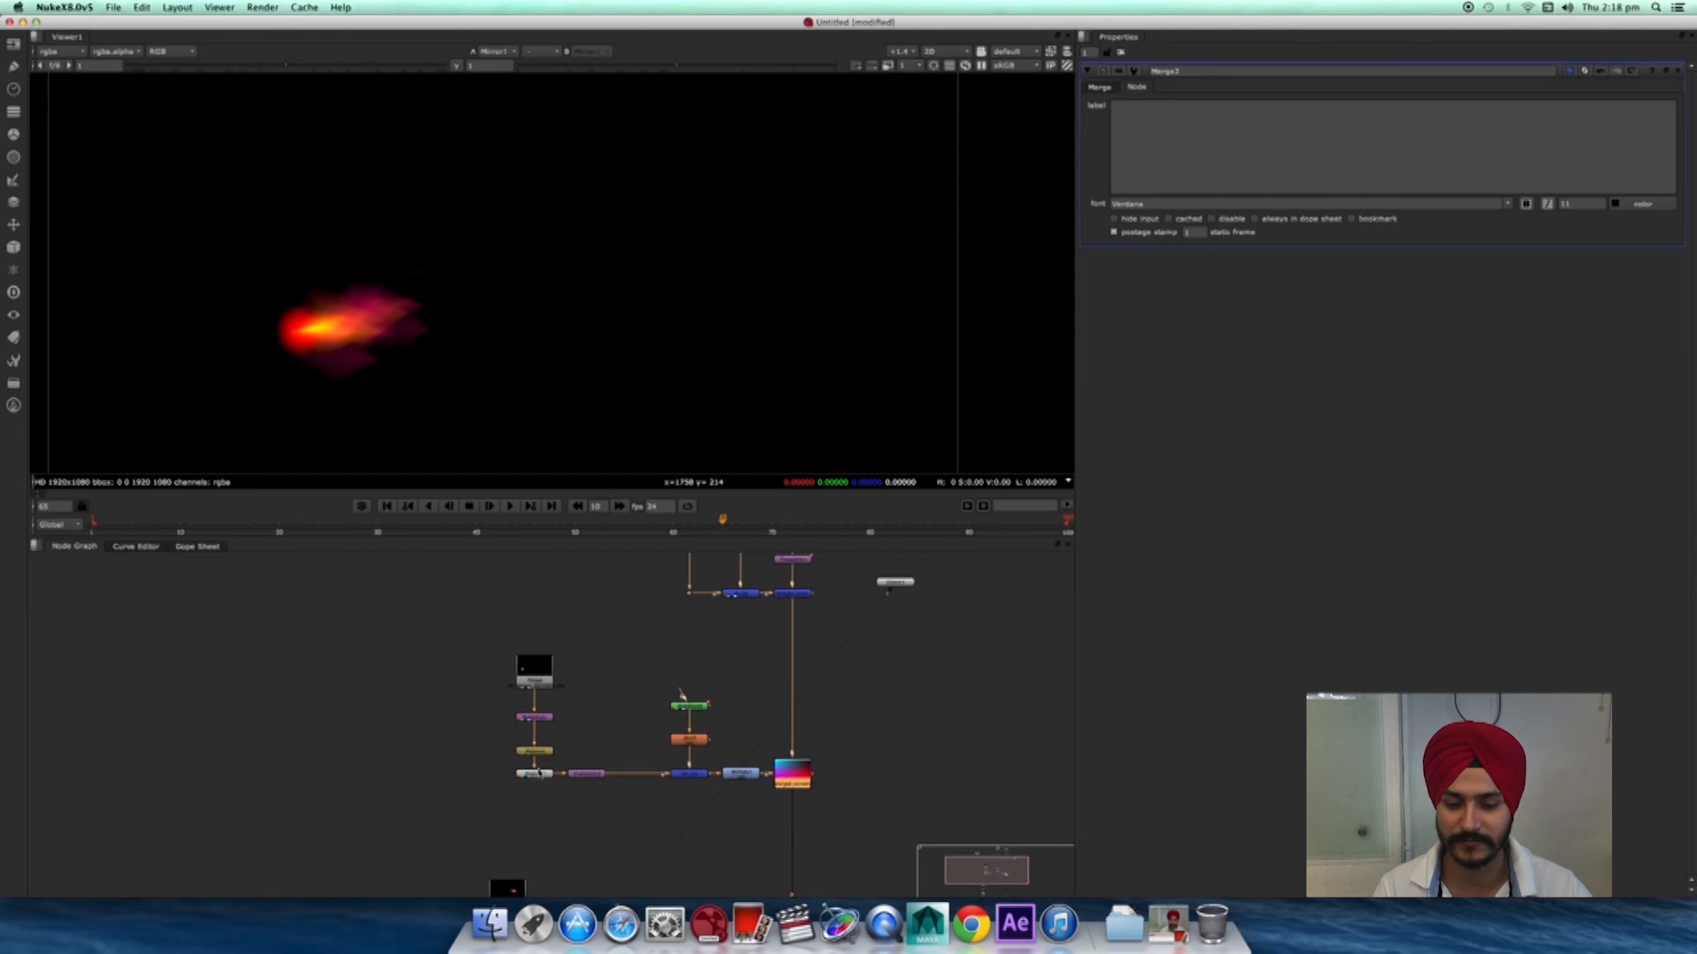
{"action": "scroll", "coordinate": [852, 751], "scroll_direction": "up", "scroll_amount": 4}
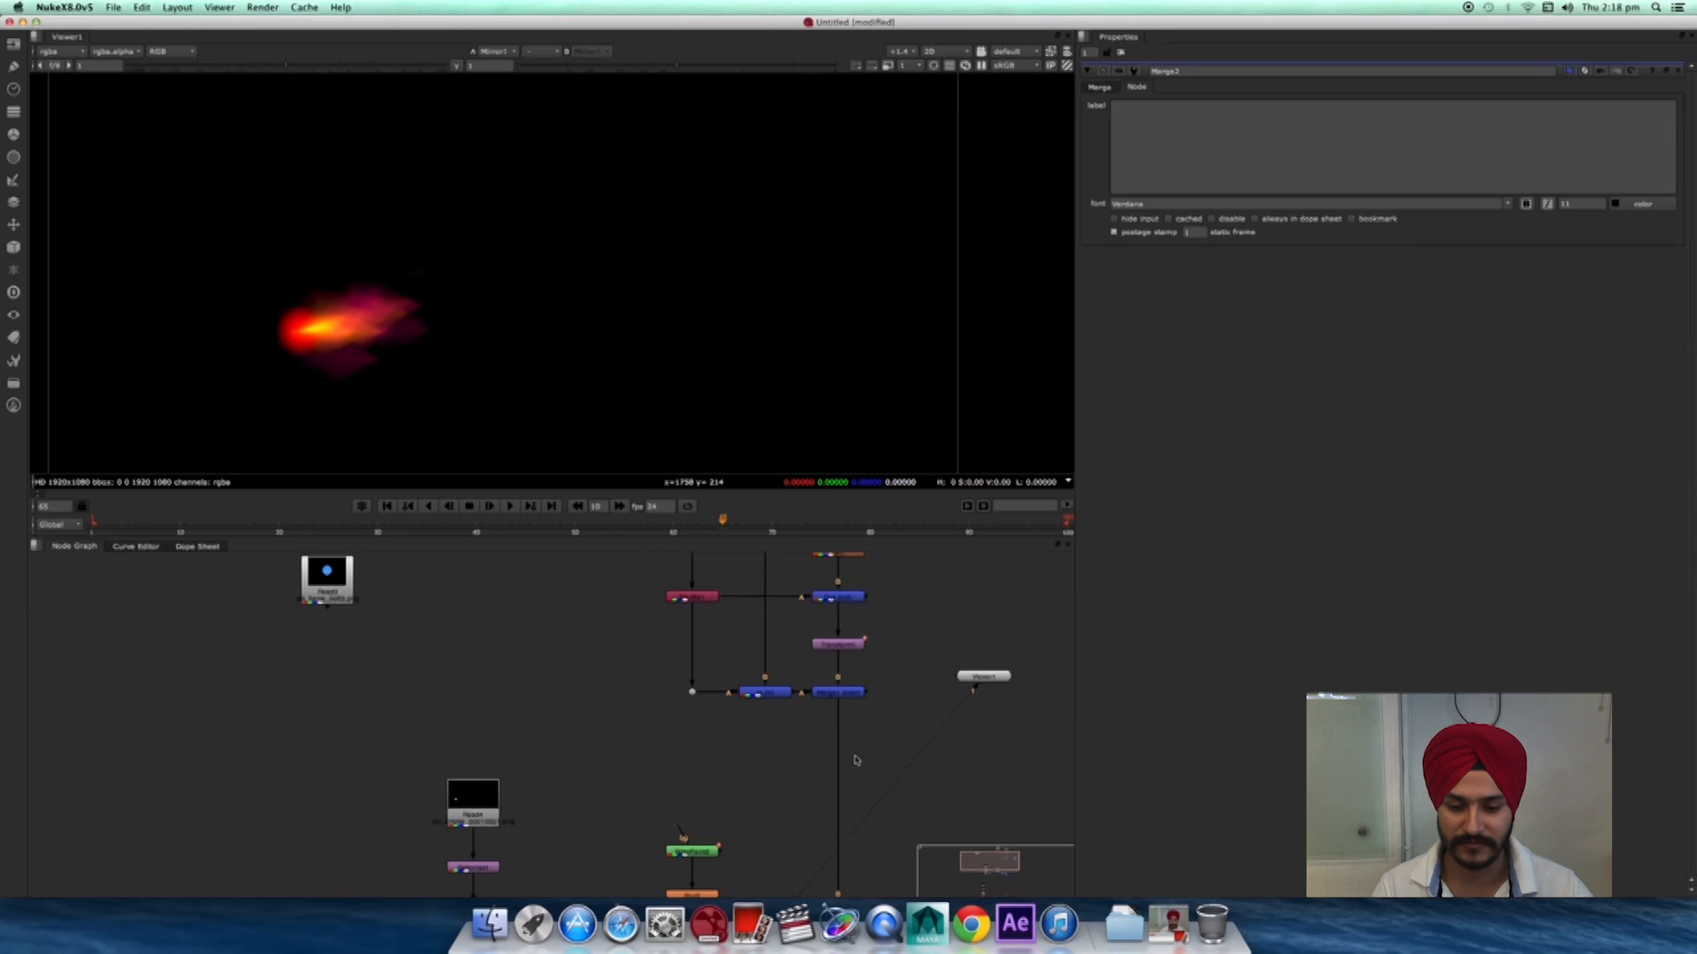
{"action": "left_click", "coordinate": [839, 692]}
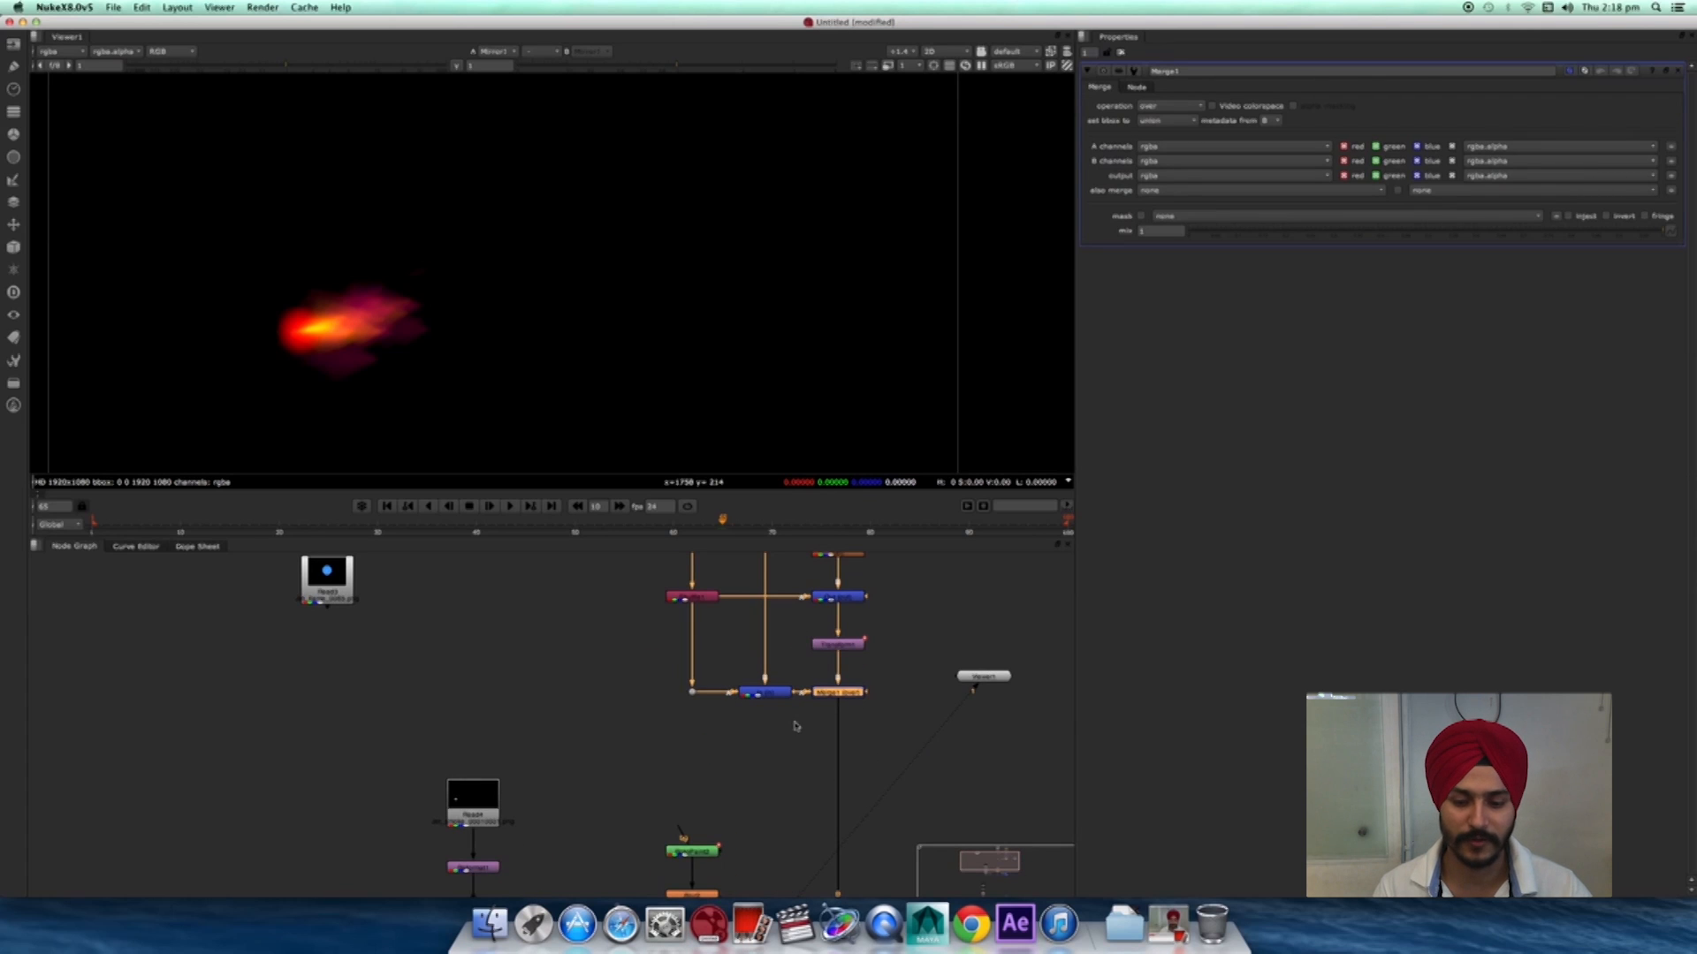
{"action": "left_click", "coordinate": [1137, 89]}
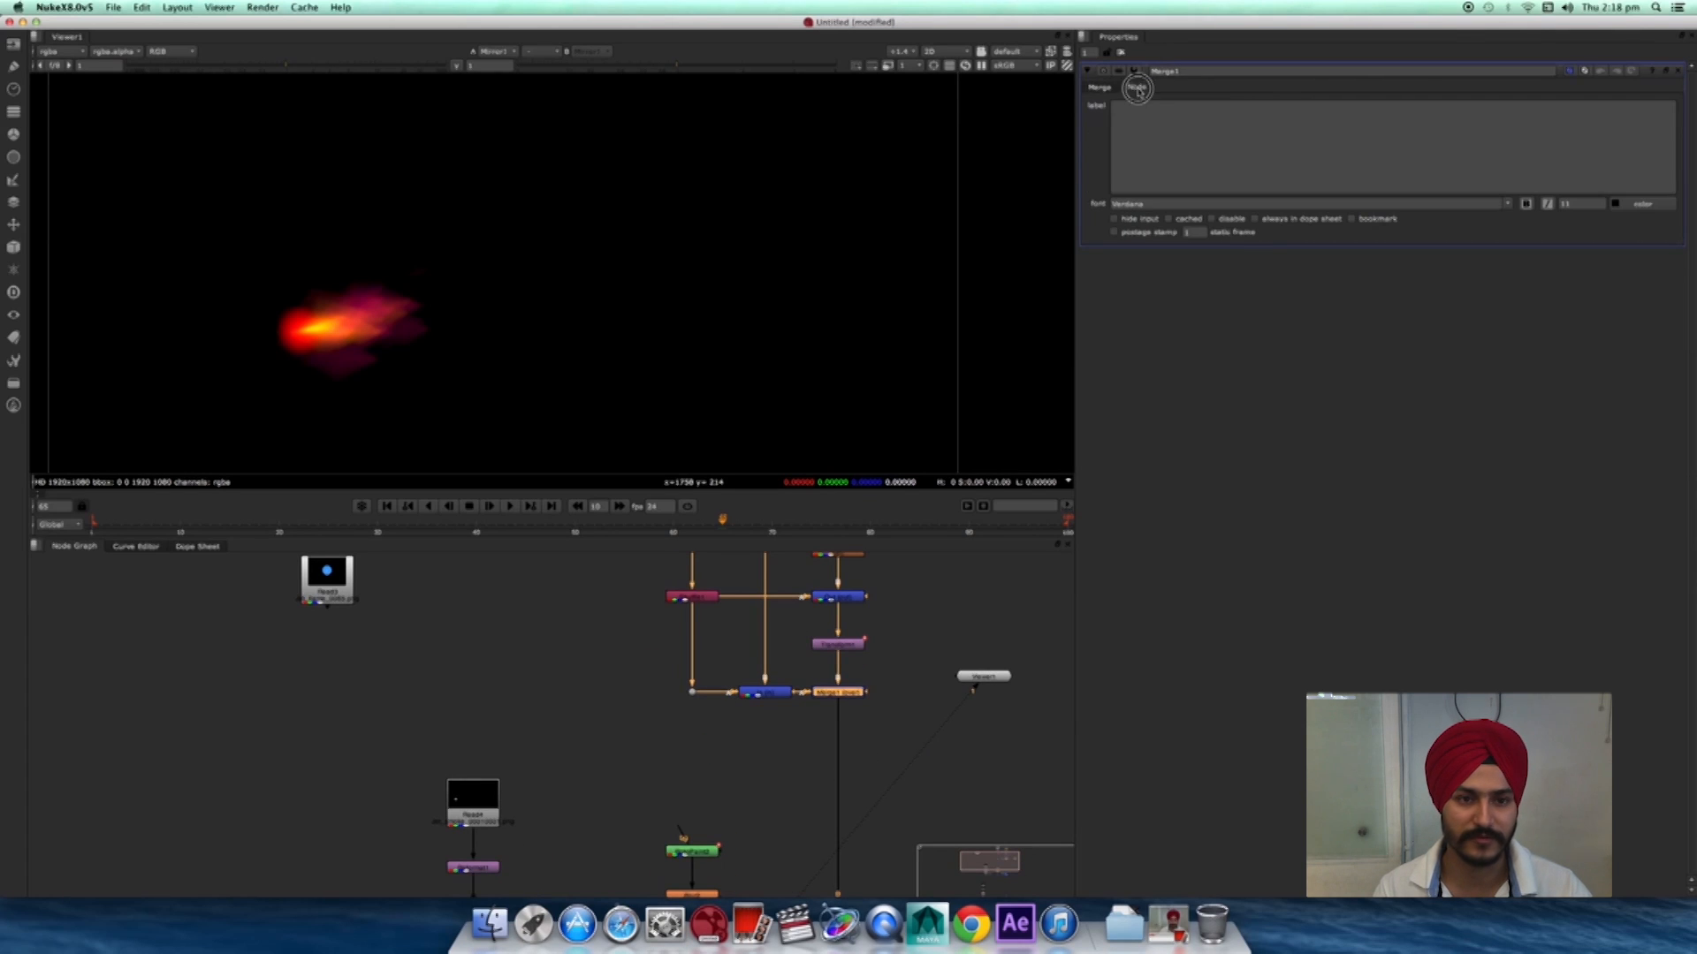
{"action": "left_click", "coordinate": [1146, 235]}
{"action": "middle_click_drag", "start_coordinate": [884, 708], "coordinate": [892, 771]}
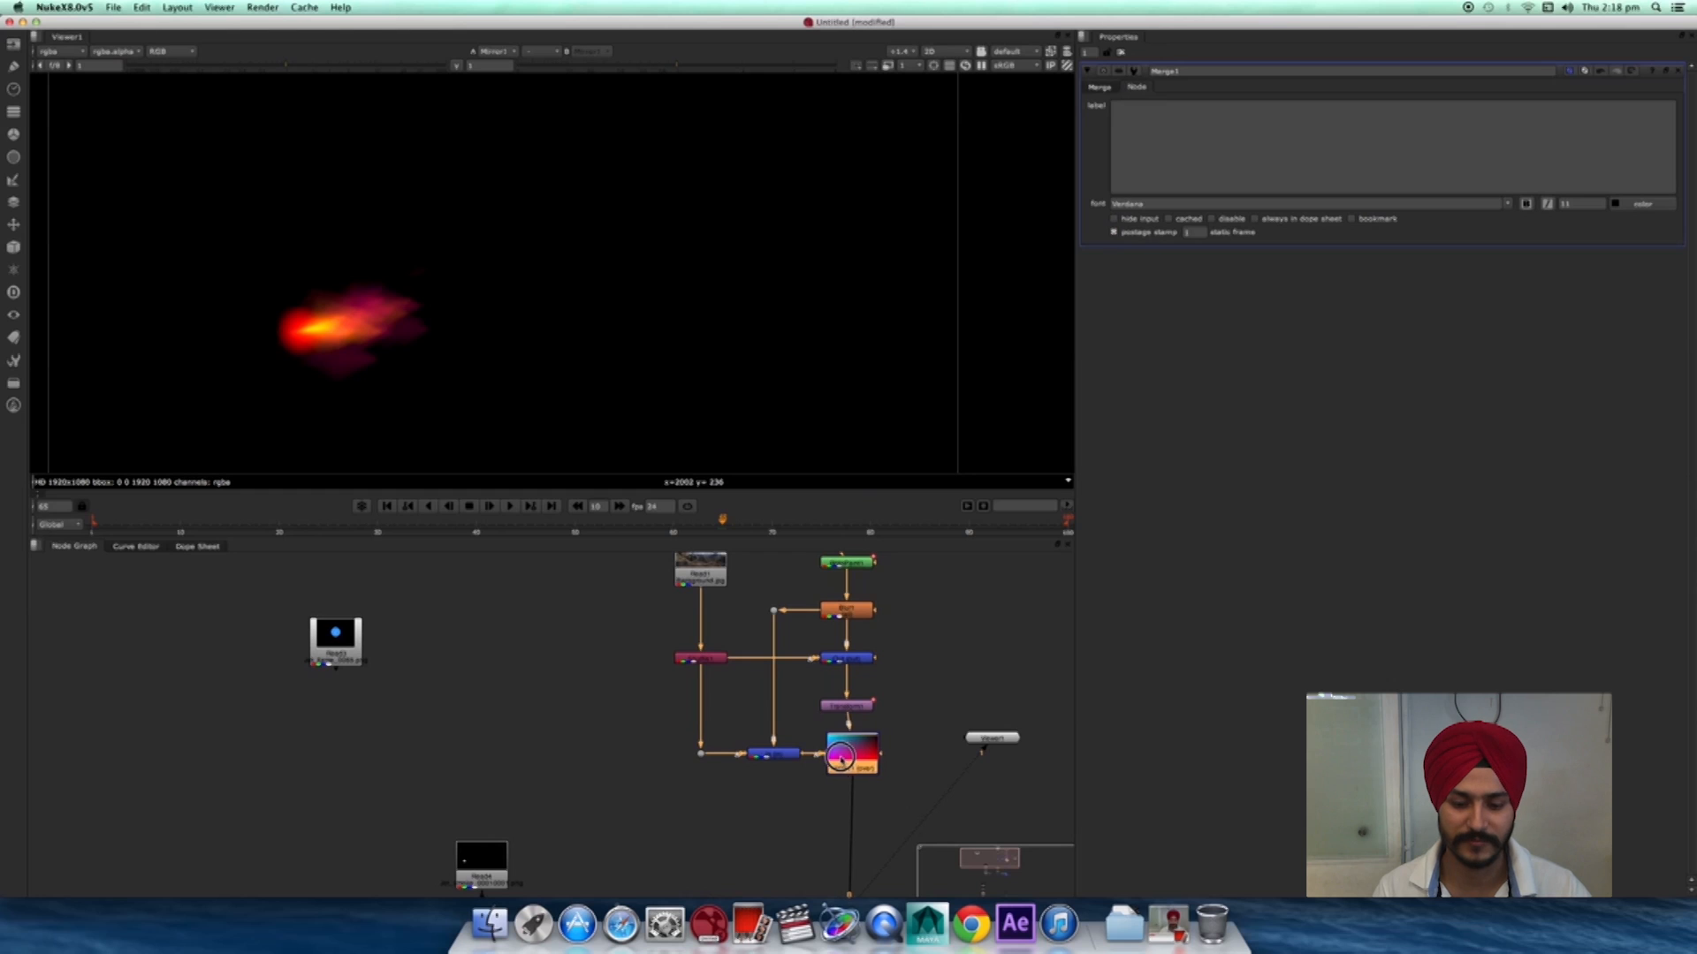
- Straighten the alignment of the Merge nodes and view the composite at Merge3
{"action": "left_click", "coordinate": [893, 771]}
{"action": "scroll", "coordinate": [889, 760], "scroll_direction": "down", "scroll_amount": 4}
{"action": "left_click", "coordinate": [856, 751]}
{"action": "left_click", "coordinate": [901, 786]}
{"action": "middle_click_drag", "start_coordinate": [944, 871], "coordinate": [987, 648]}
{"action": "scroll", "coordinate": [892, 736], "scroll_direction": "up", "scroll_amount": 3}
{"action": "scroll", "coordinate": [893, 737], "scroll_direction": "up", "scroll_amount": 1}
{"action": "left_click_drag", "start_coordinate": [863, 692], "coordinate": [867, 693]}
{"action": "middle_click_drag", "start_coordinate": [932, 714], "coordinate": [886, 560]}
{"action": "middle_click_drag", "start_coordinate": [933, 719], "coordinate": [905, 573]}
{"action": "scroll", "coordinate": [905, 573], "scroll_direction": "up", "scroll_amount": 1}
{"action": "left_click_drag", "start_coordinate": [844, 727], "coordinate": [843, 733]}
{"action": "double_click", "coordinate": [841, 728]}
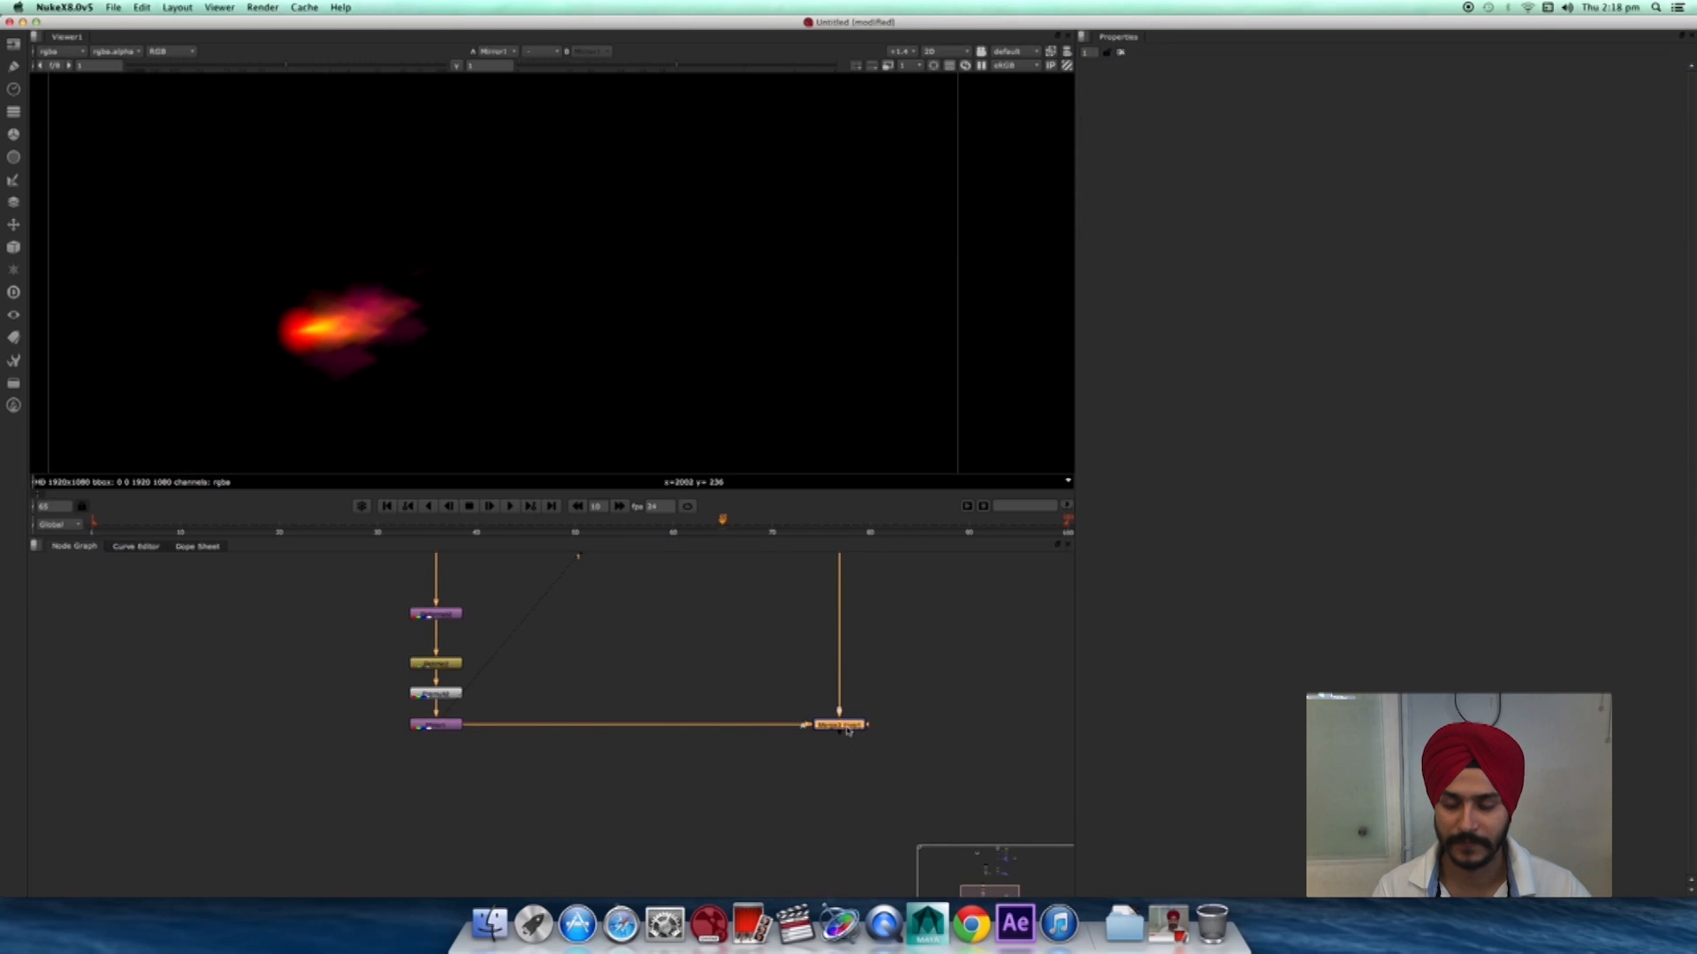
{"action": "left_click", "coordinate": [852, 727]}
{"action": "key", "text": "1"}
- Insert a Transform node between Mirror1 and Merge3
{"action": "middle_click_drag", "start_coordinate": [576, 689], "coordinate": [579, 637], "text": "alt"}
{"action": "key", "text": "t"}
{"action": "left_click_drag", "start_coordinate": [578, 635], "coordinate": [501, 746]}
{"action": "scroll", "coordinate": [520, 317], "scroll_direction": "up", "scroll_amount": 1}
- Move the transform pivot to the flame's base and shift the flame onto the nozzle, translating about 261 in x and -95 in y
{"action": "middle_click_drag", "start_coordinate": [520, 317], "coordinate": [791, 282]}
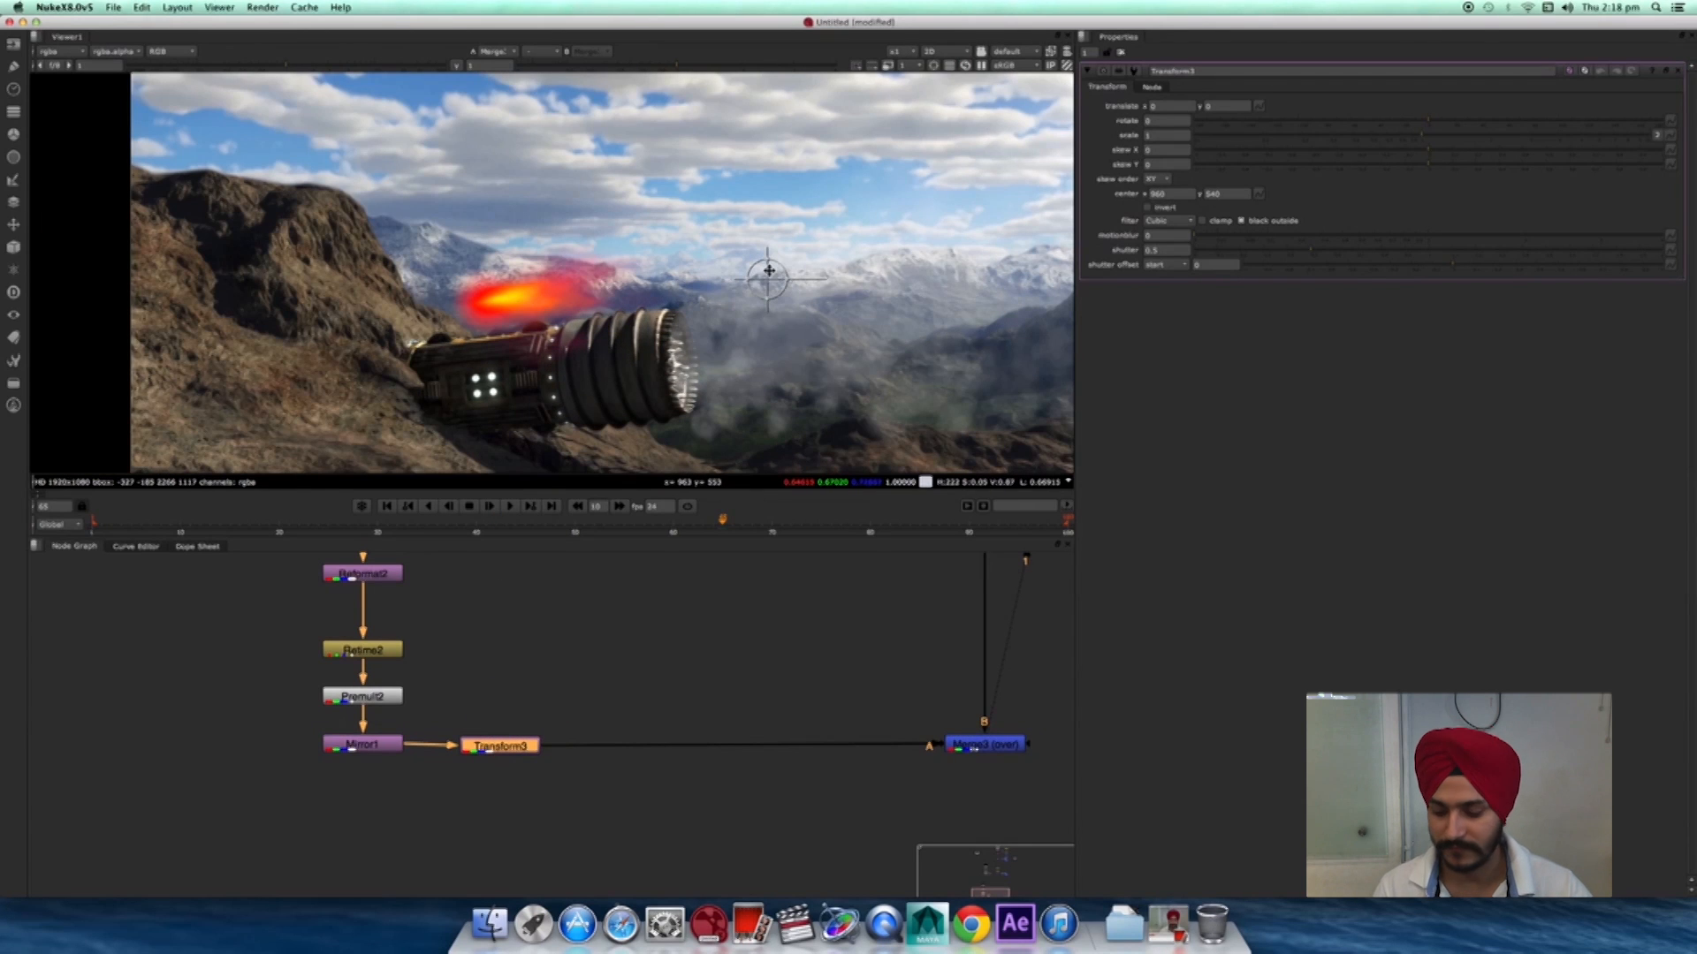
{"action": "left_click_drag", "start_coordinate": [771, 279], "coordinate": [654, 365], "text": "ctrl"}
{"action": "scroll", "coordinate": [661, 364], "scroll_direction": "up", "scroll_amount": 1}
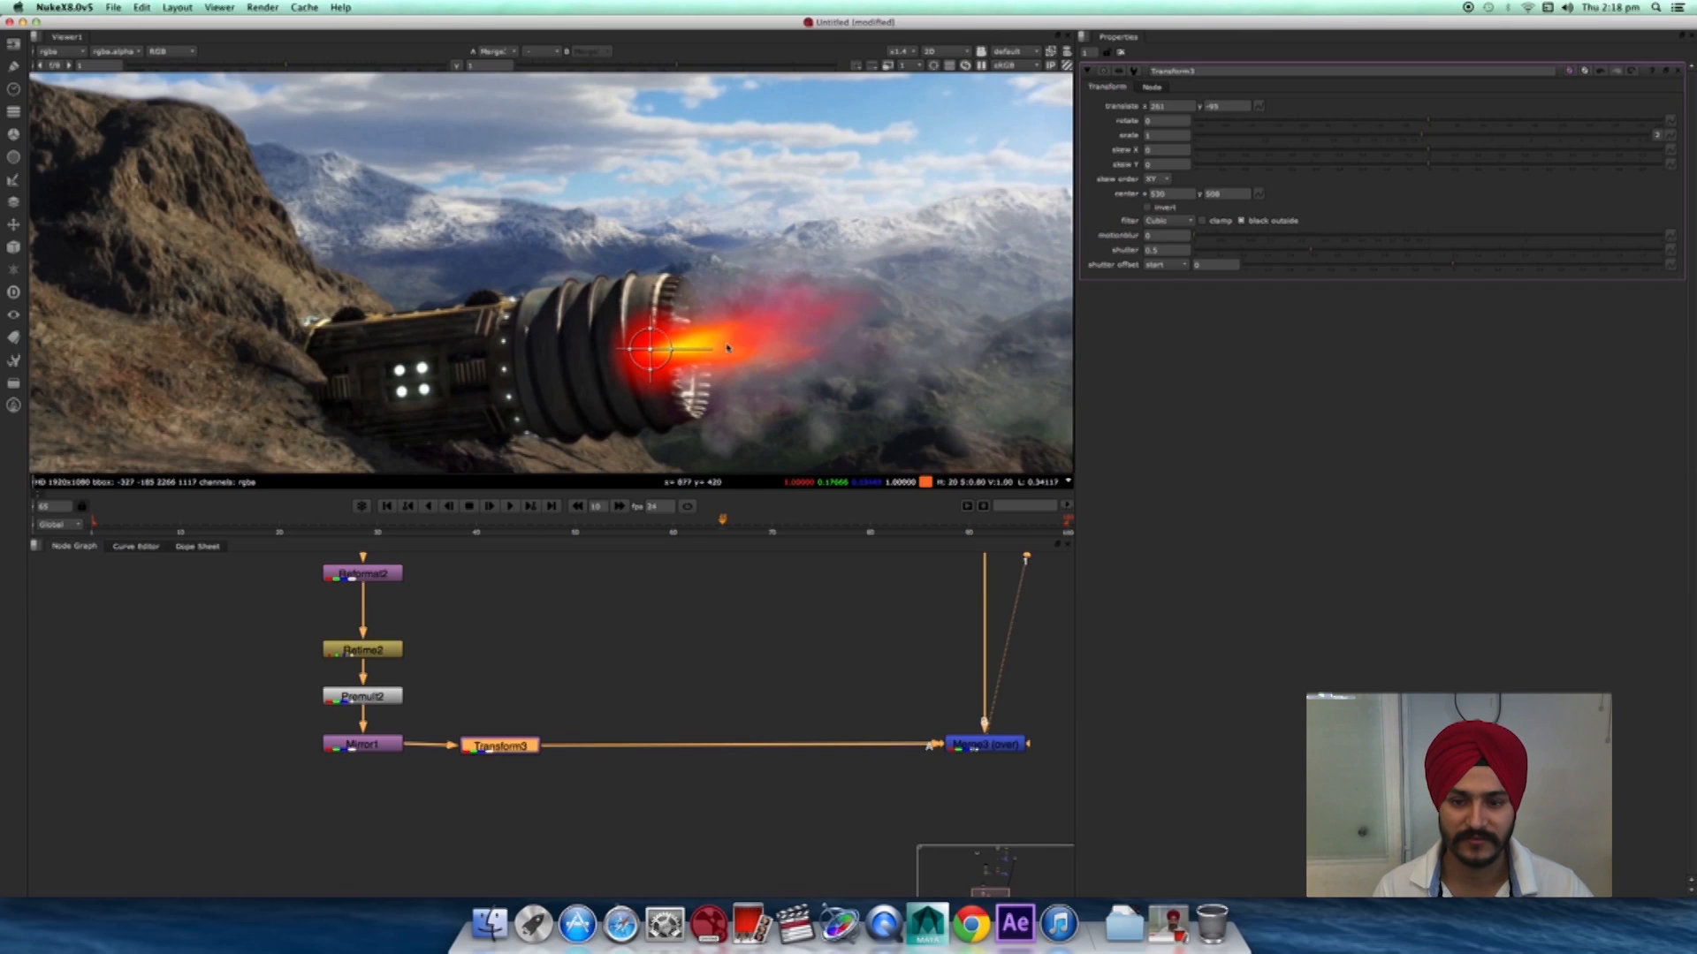
- Set Transform3's scale to 2.3 and check the enlarged flame against the full frame
{"action": "left_click", "coordinate": [1161, 133]}
{"action": "key", "text": "Up"}
{"action": "key", "text": "Up"}
{"action": "key", "text": "Up"}
{"action": "key", "text": "Up"}
{"action": "key", "text": "Up"}
{"action": "key", "text": "Up"}
{"action": "key", "text": "Up"}
{"action": "key", "text": "Up"}
{"action": "key", "text": "Up"}
{"action": "key", "text": "Up"}
{"action": "key", "text": "Up"}
{"action": "key", "text": "Up"}
{"action": "key", "text": "Down"}
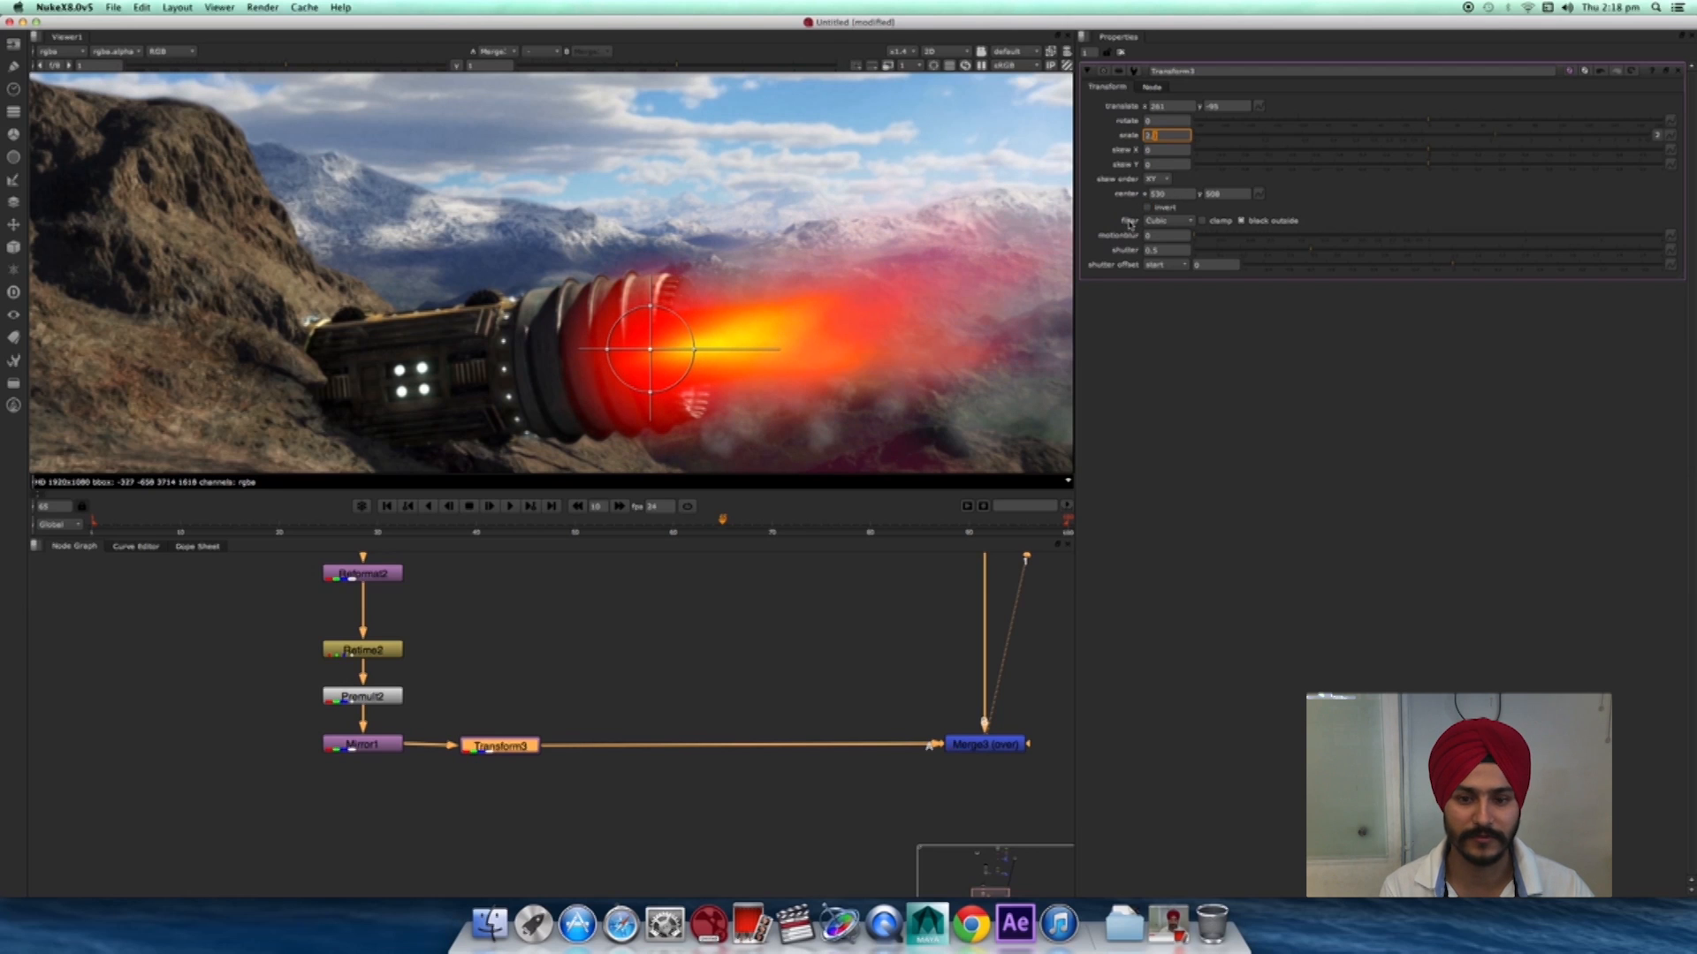
{"action": "key", "text": "Up"}
{"action": "key", "text": "Up"}
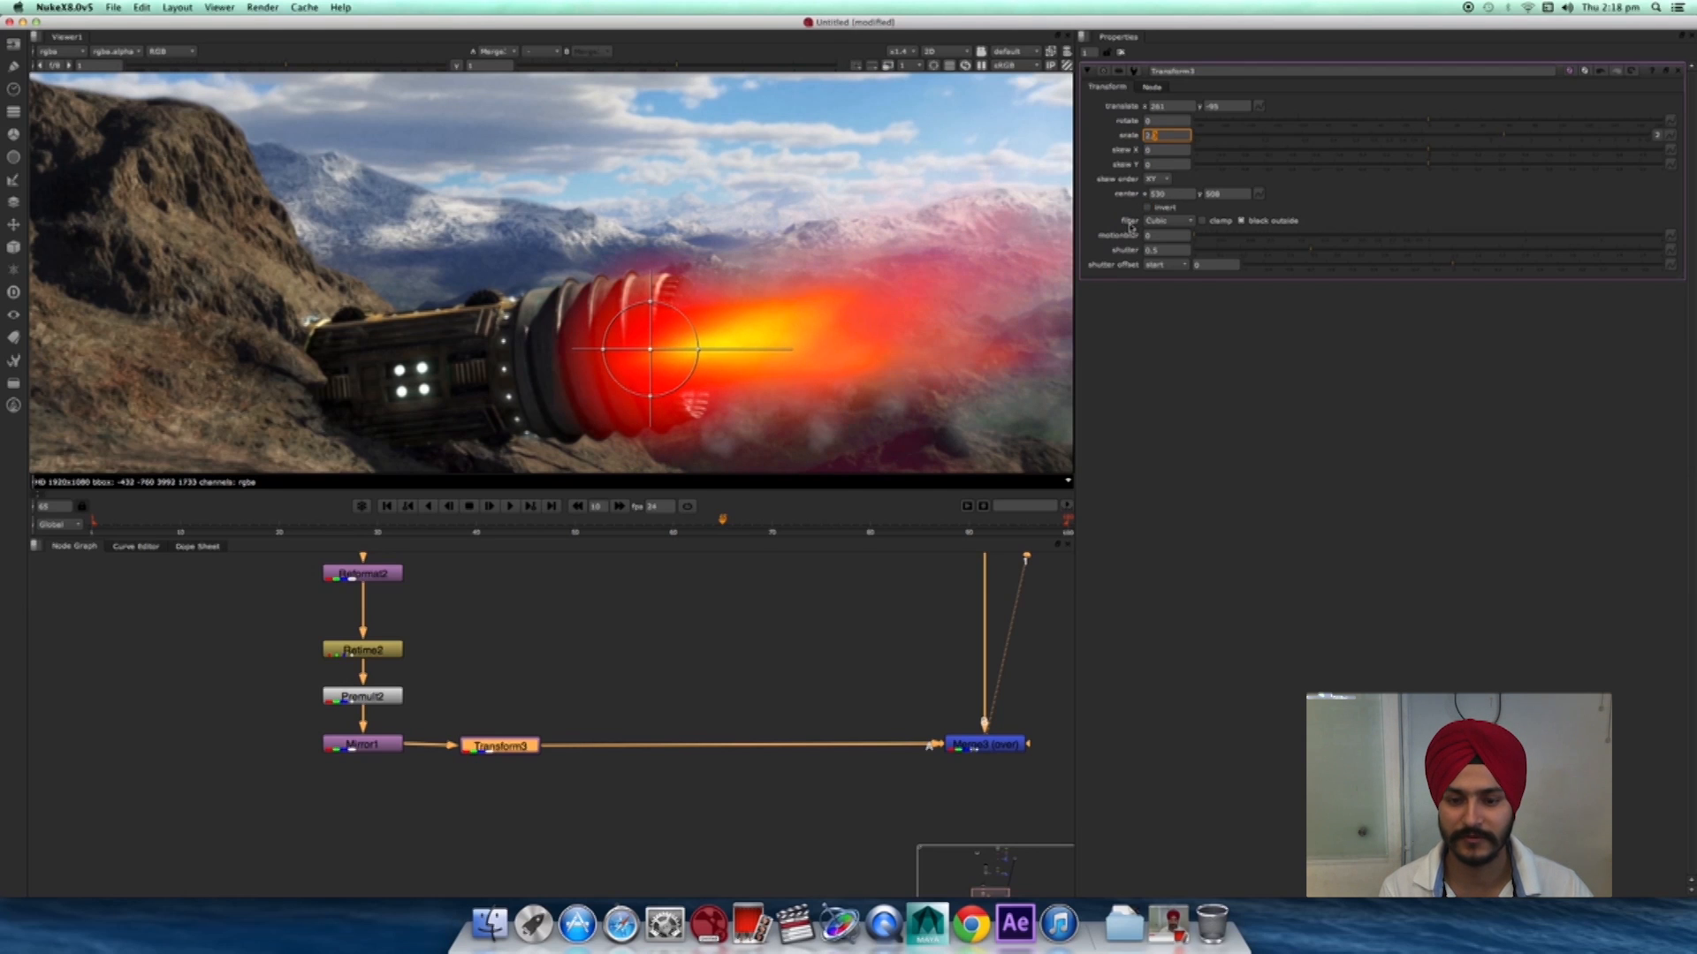
{"action": "scroll", "coordinate": [871, 371], "scroll_direction": "down", "scroll_amount": 2}
{"action": "scroll", "coordinate": [875, 367], "scroll_direction": "up", "scroll_amount": 1}
{"action": "middle_click_drag", "start_coordinate": [879, 363], "coordinate": [890, 288]}
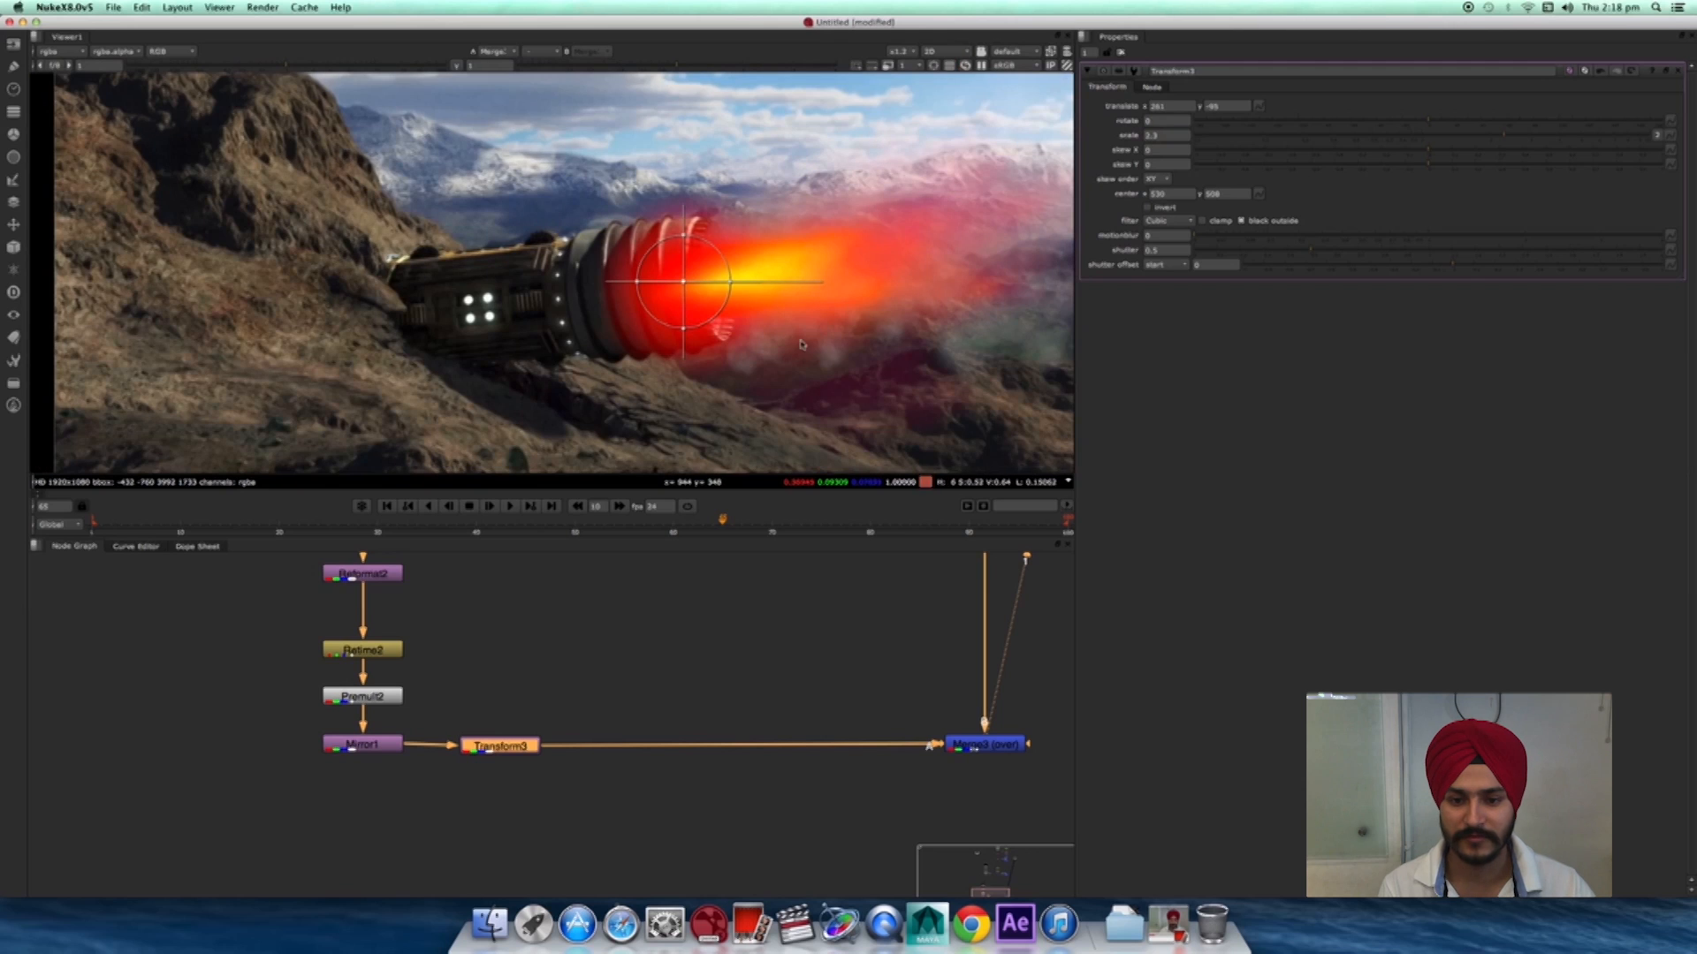
{"action": "key", "text": "f"}
{"action": "scroll", "coordinate": [548, 336], "scroll_direction": "up", "scroll_amount": 4}
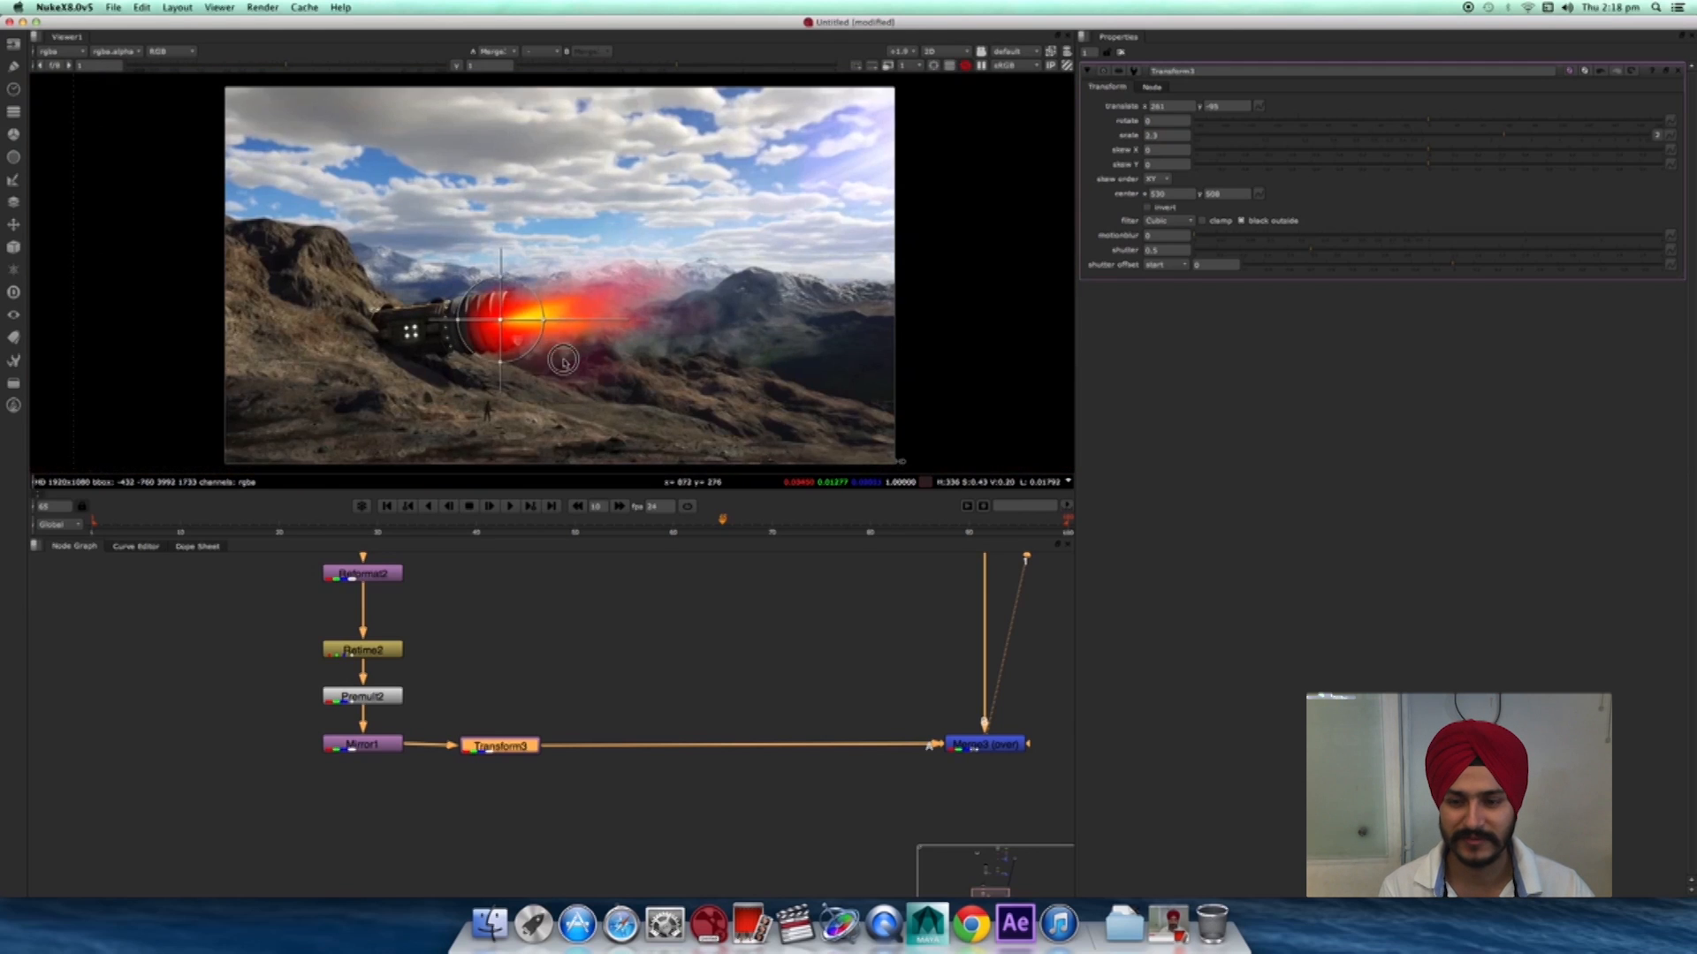
{"action": "middle_click_drag", "start_coordinate": [569, 305], "coordinate": [777, 277]}
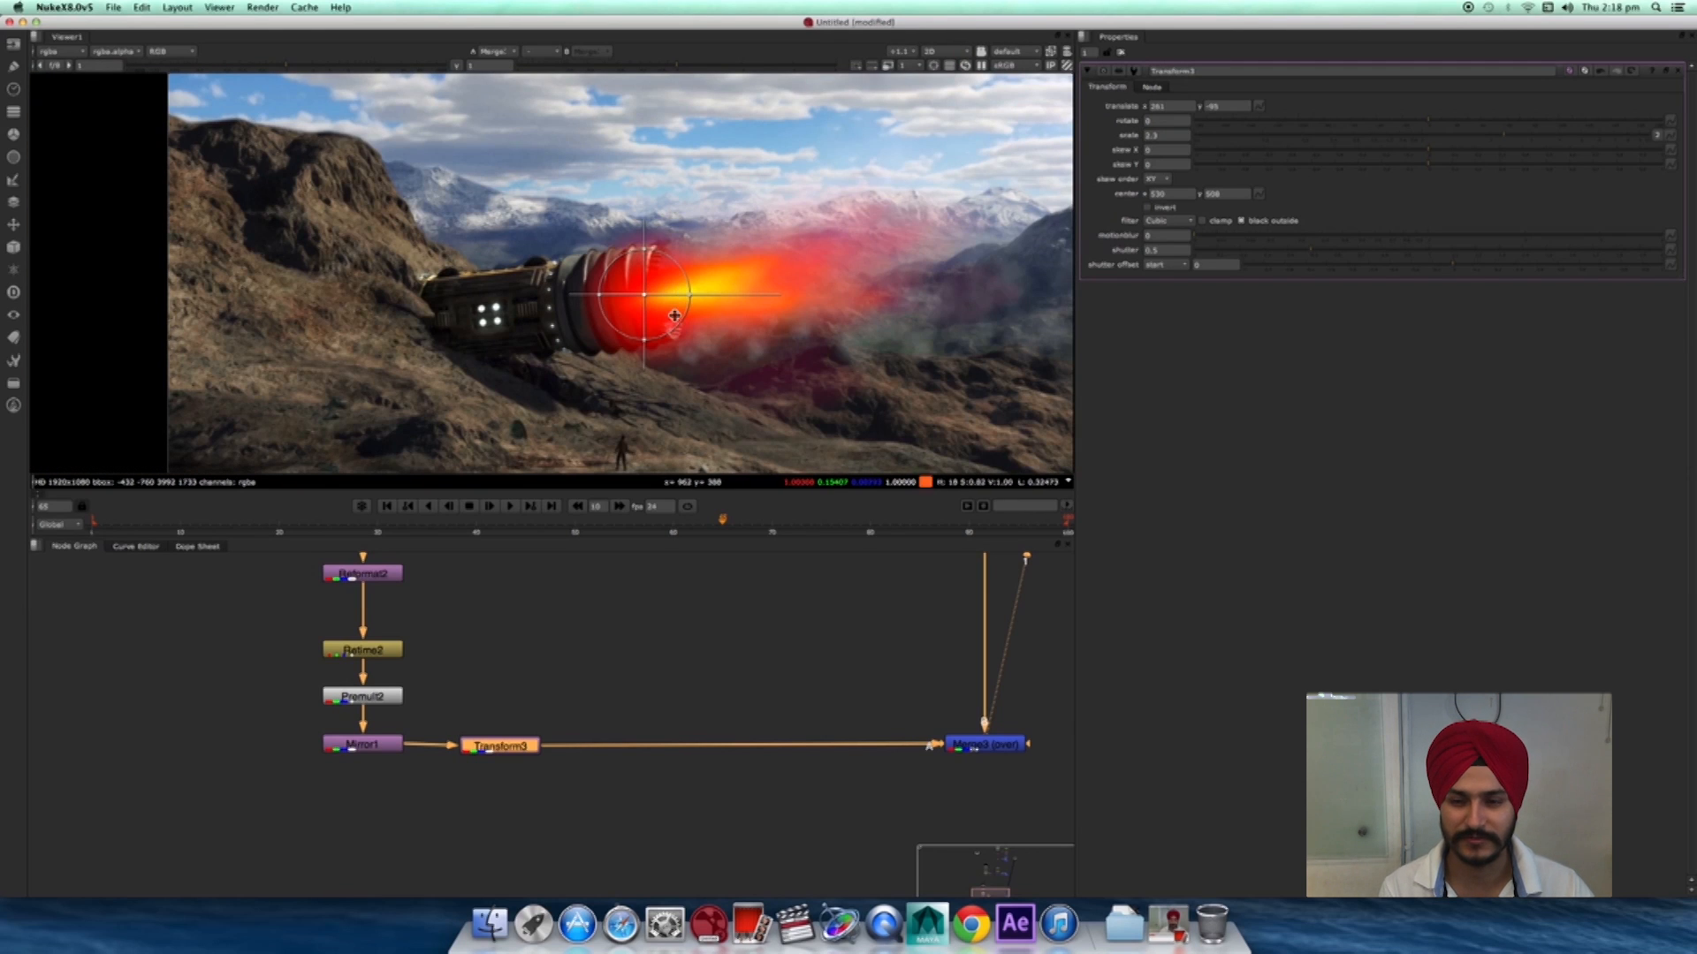
- Set Transform3's rotation to -3 and compare its isolated output with the Merge3 composite
{"action": "left_click", "coordinate": [1164, 137]}
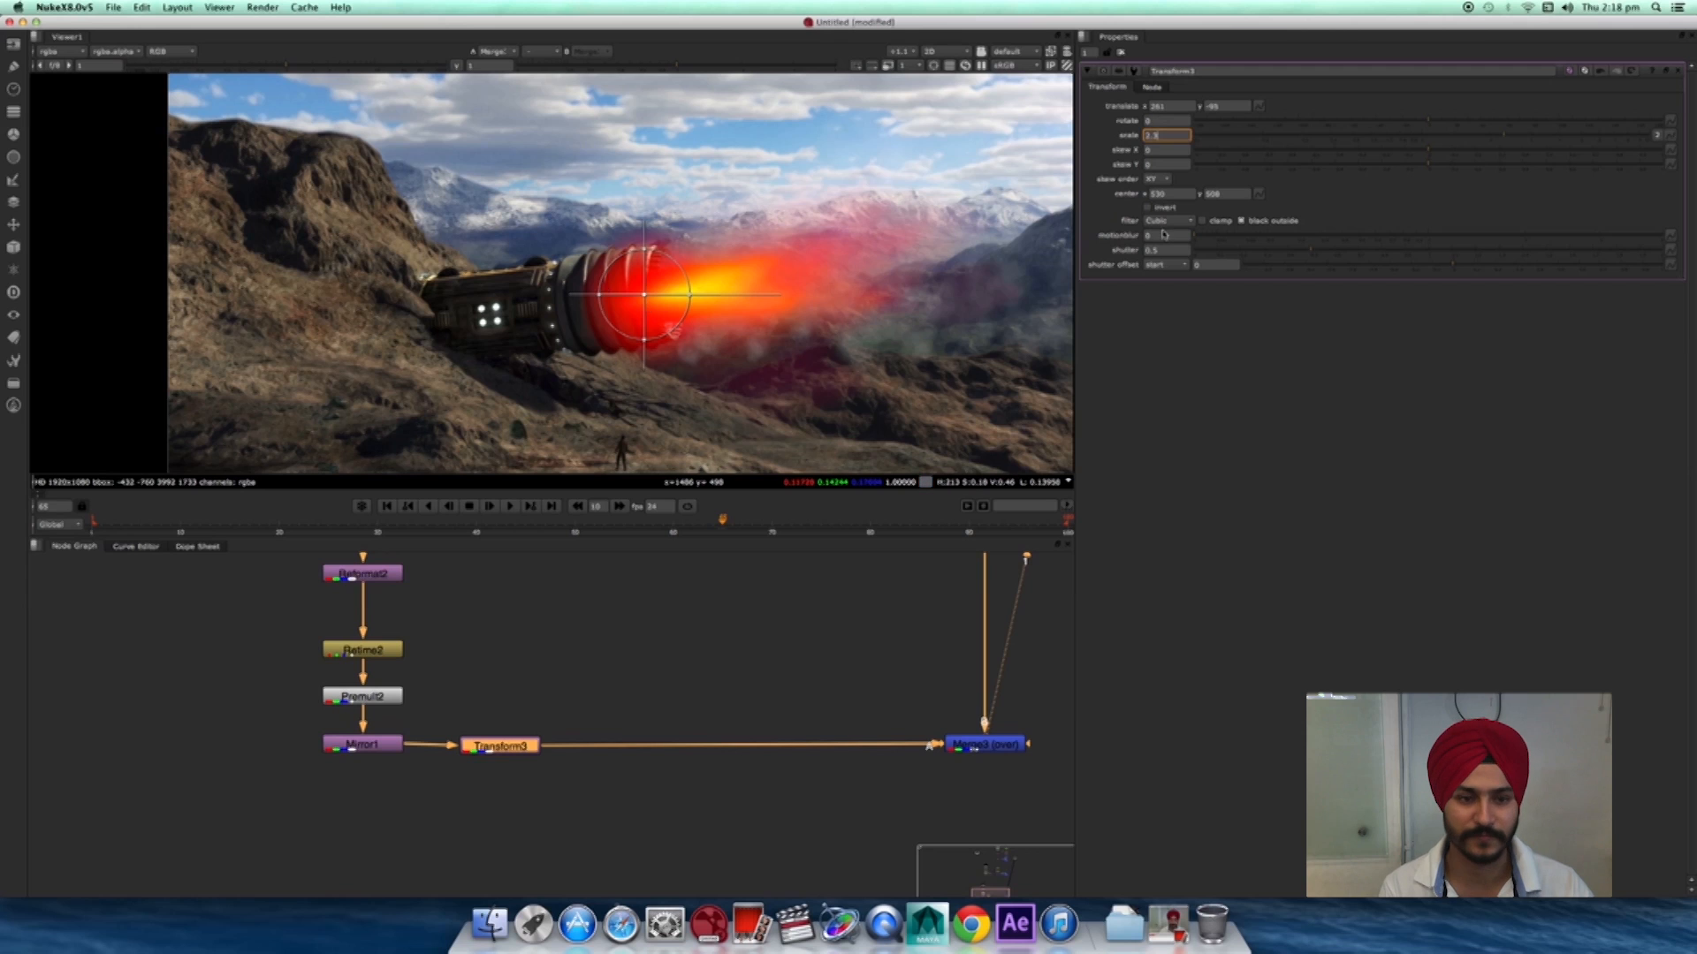
{"action": "type", "text": "-5"}
{"action": "key", "text": "Return"}
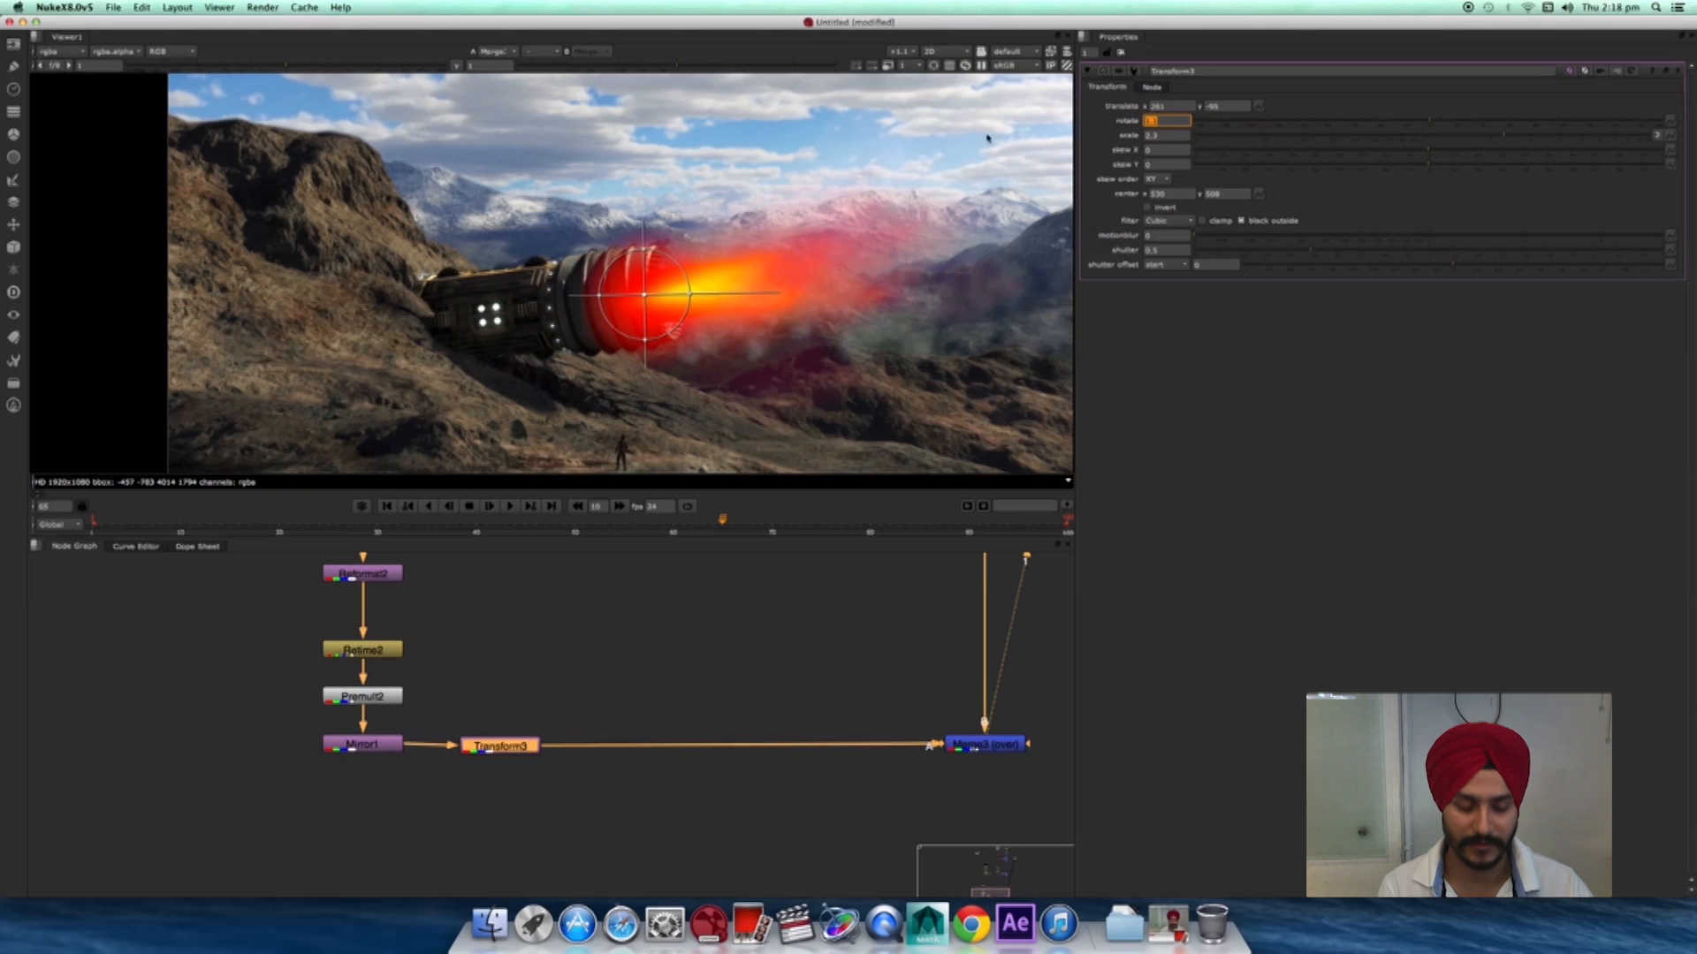
{"action": "type", "text": "-2"}
{"action": "key", "text": "Return"}
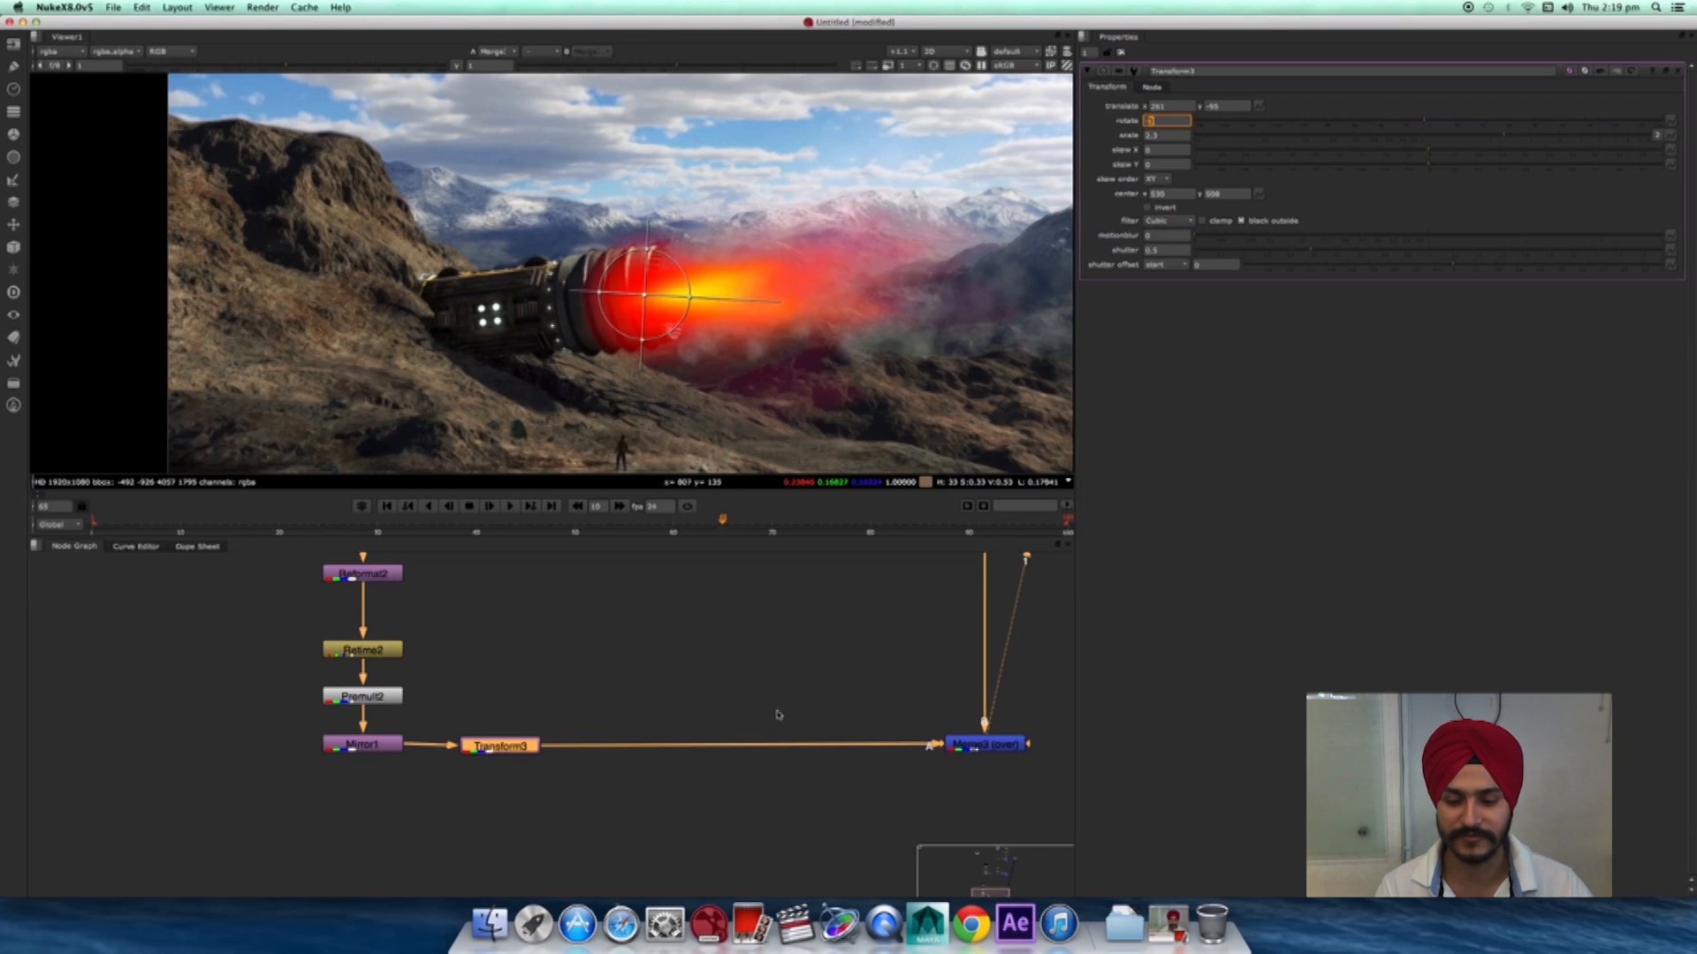
{"action": "left_click_drag", "start_coordinate": [512, 743], "coordinate": [518, 747]}
{"action": "key", "text": "1"}
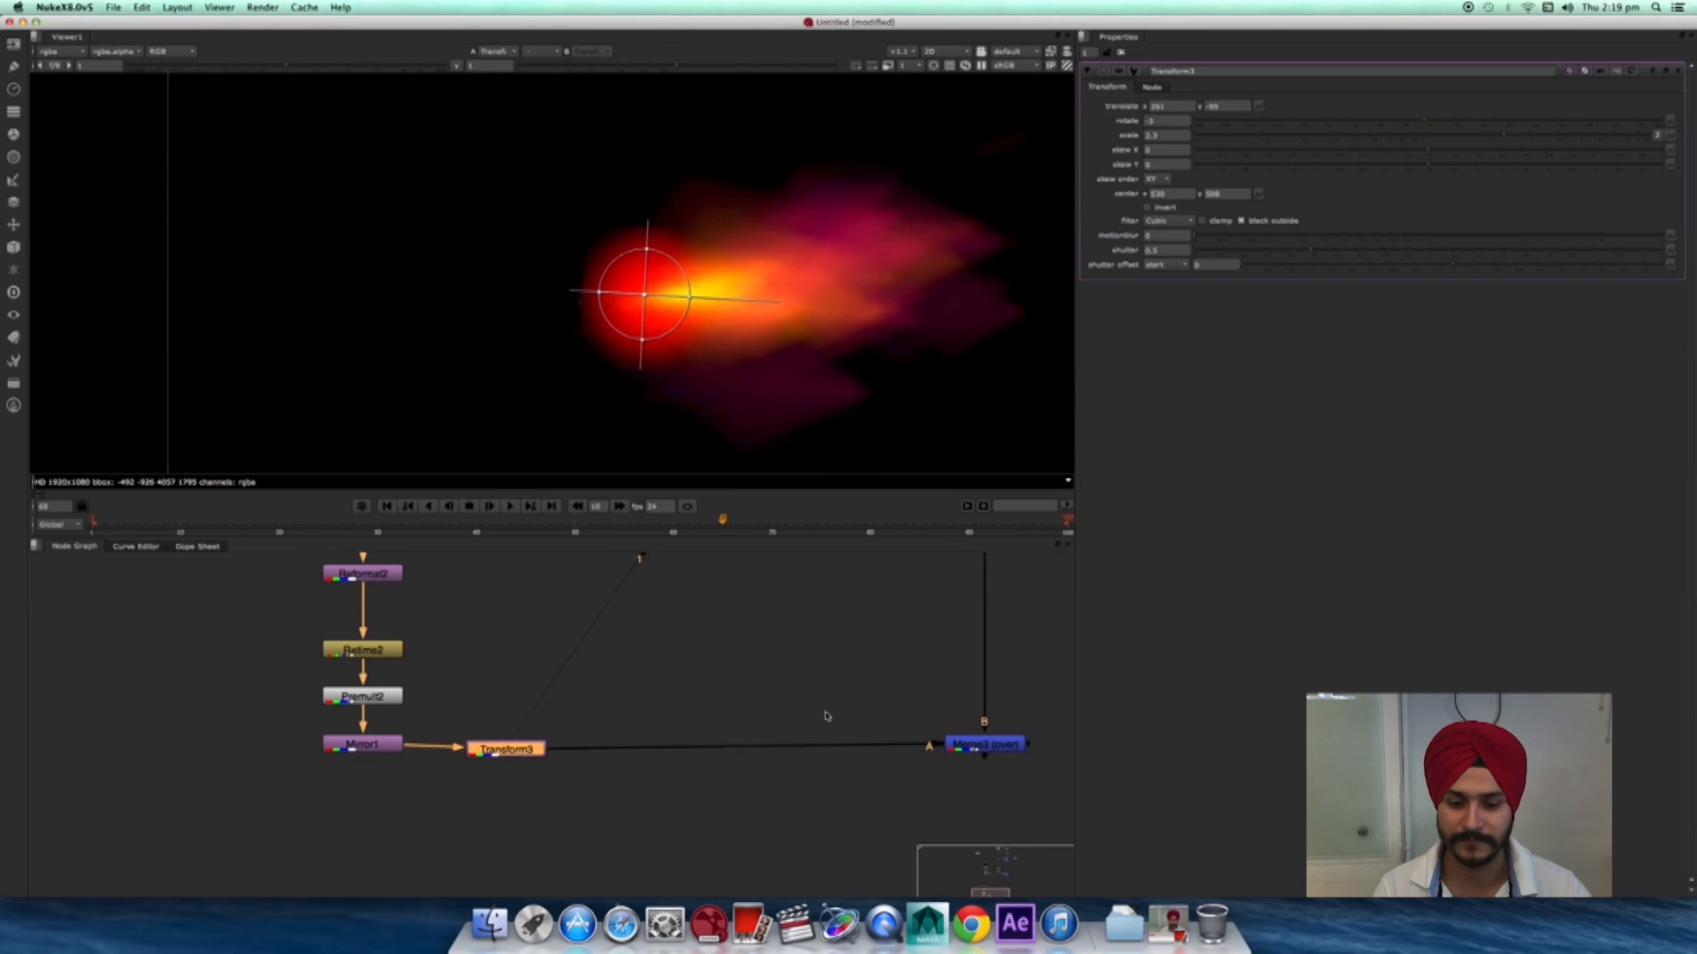
{"action": "middle_click_drag", "start_coordinate": [1005, 754], "coordinate": [835, 713]}
{"action": "left_click", "coordinate": [834, 713]}
{"action": "key", "text": "1"}
- Insert an In merge node between Transform3 and Merge3
{"action": "left_click", "coordinate": [606, 587]}
{"action": "middle_click_drag", "start_coordinate": [583, 574], "coordinate": [676, 941]}
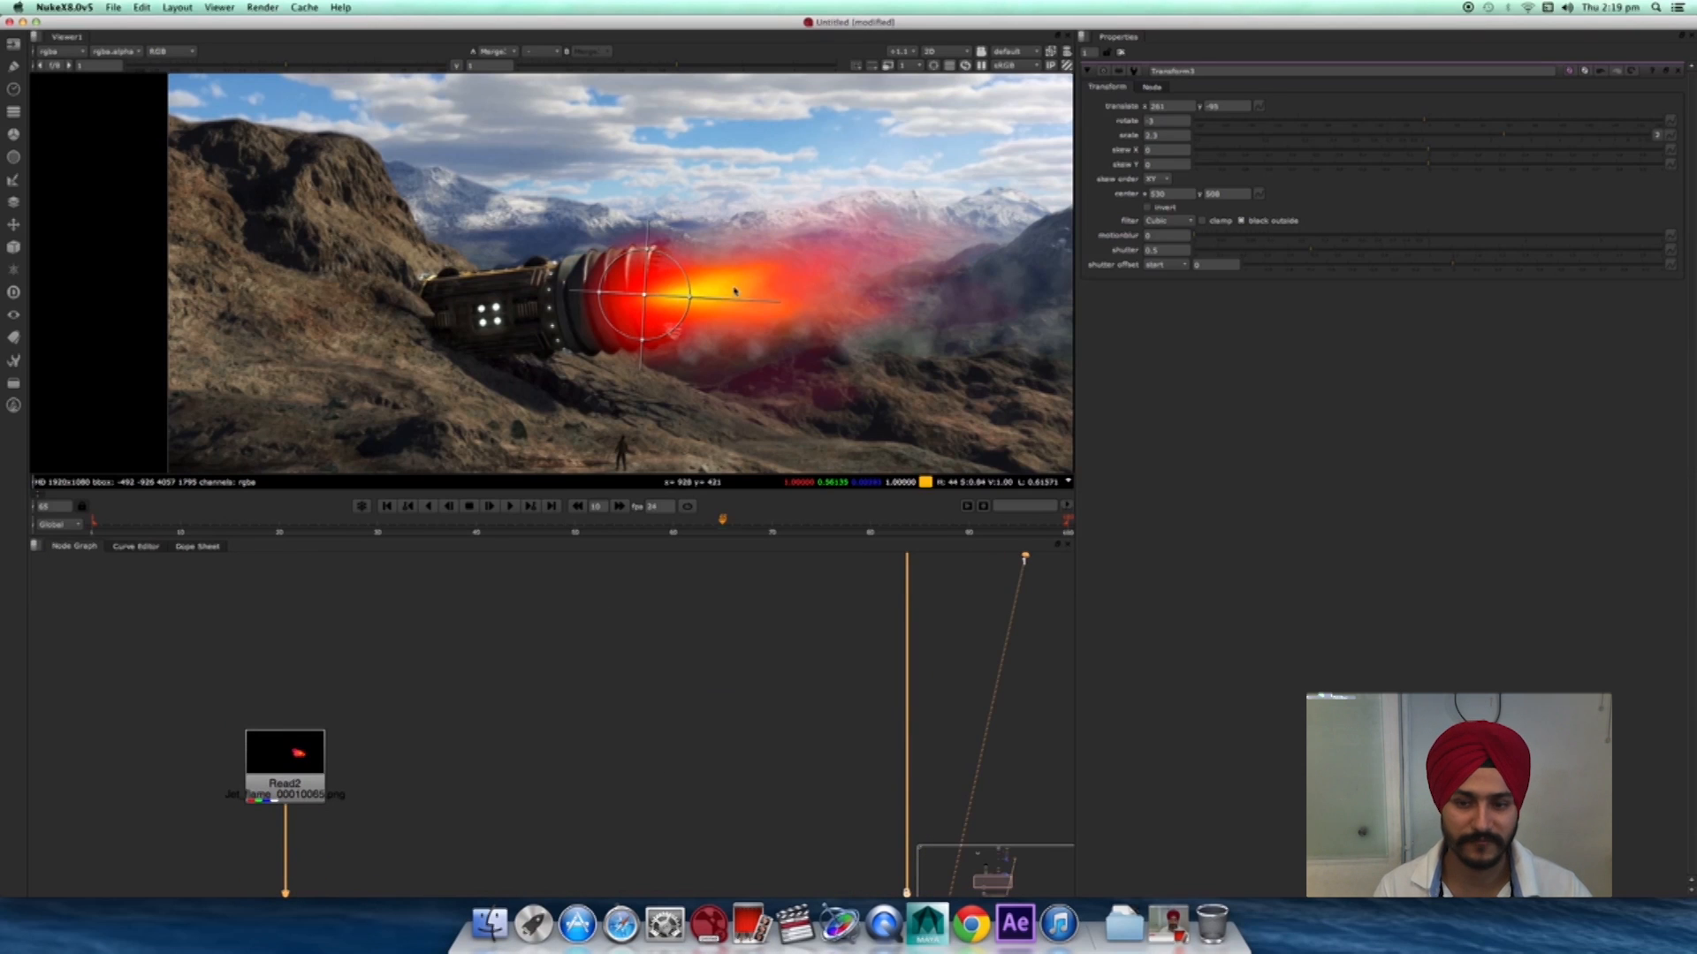
{"action": "scroll", "coordinate": [632, 745], "scroll_direction": "down", "scroll_amount": 3}
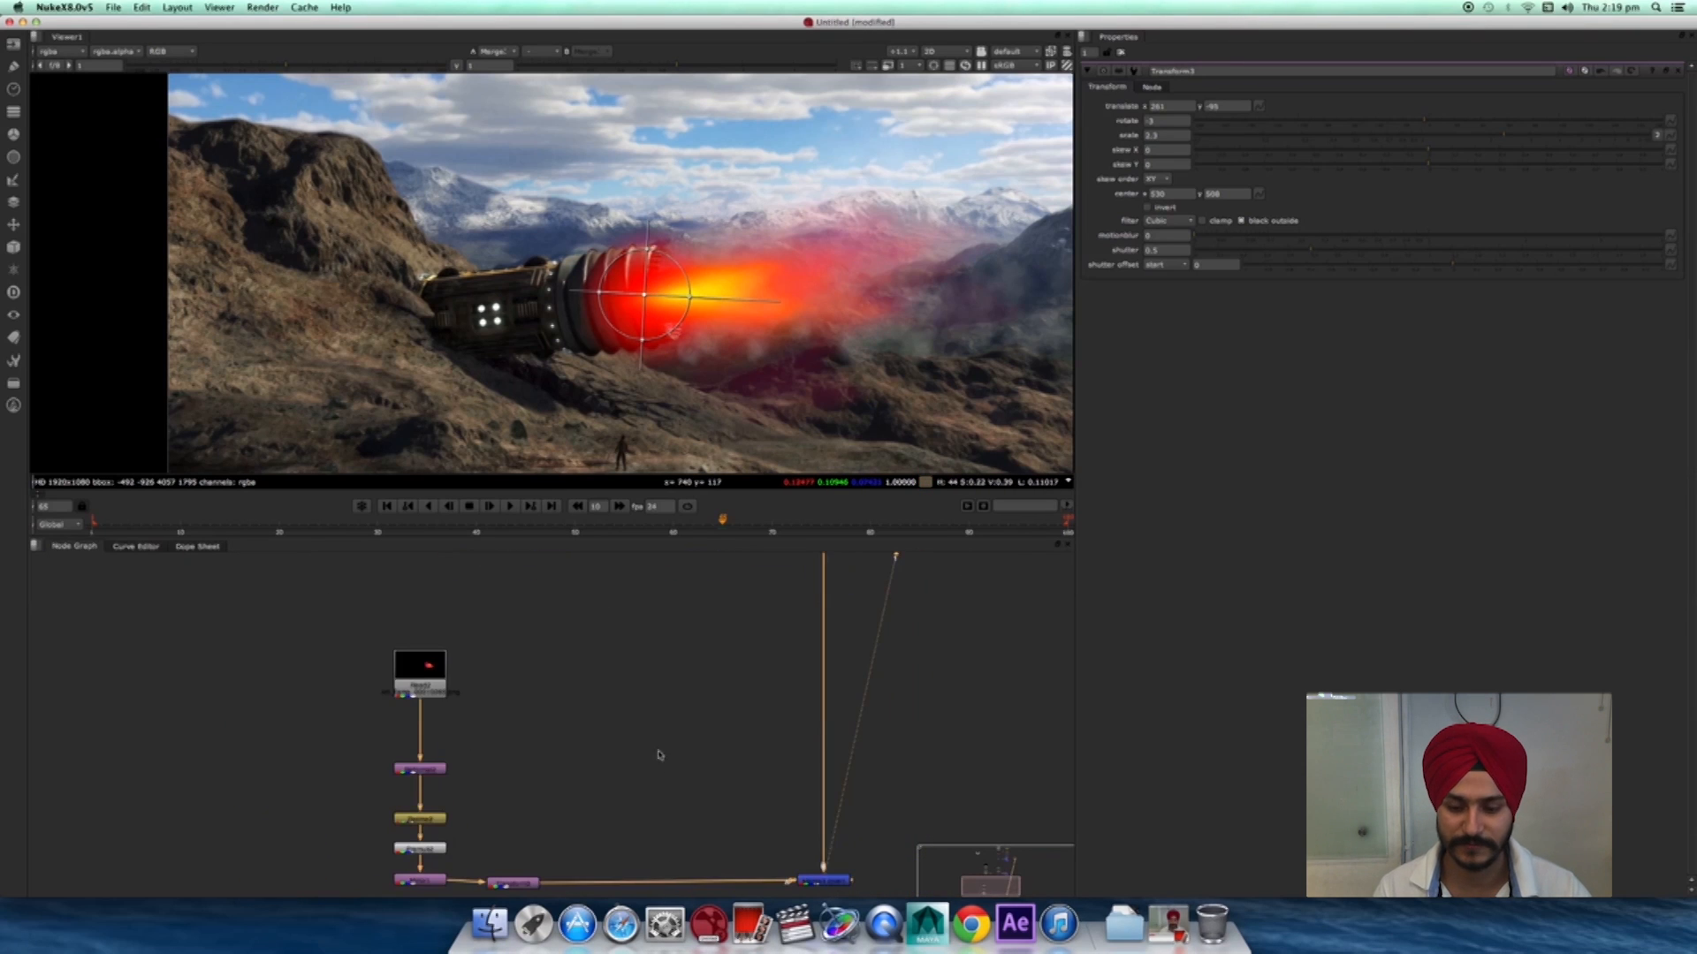
{"action": "key", "text": "Tab"}
{"action": "type", "text": "in"}
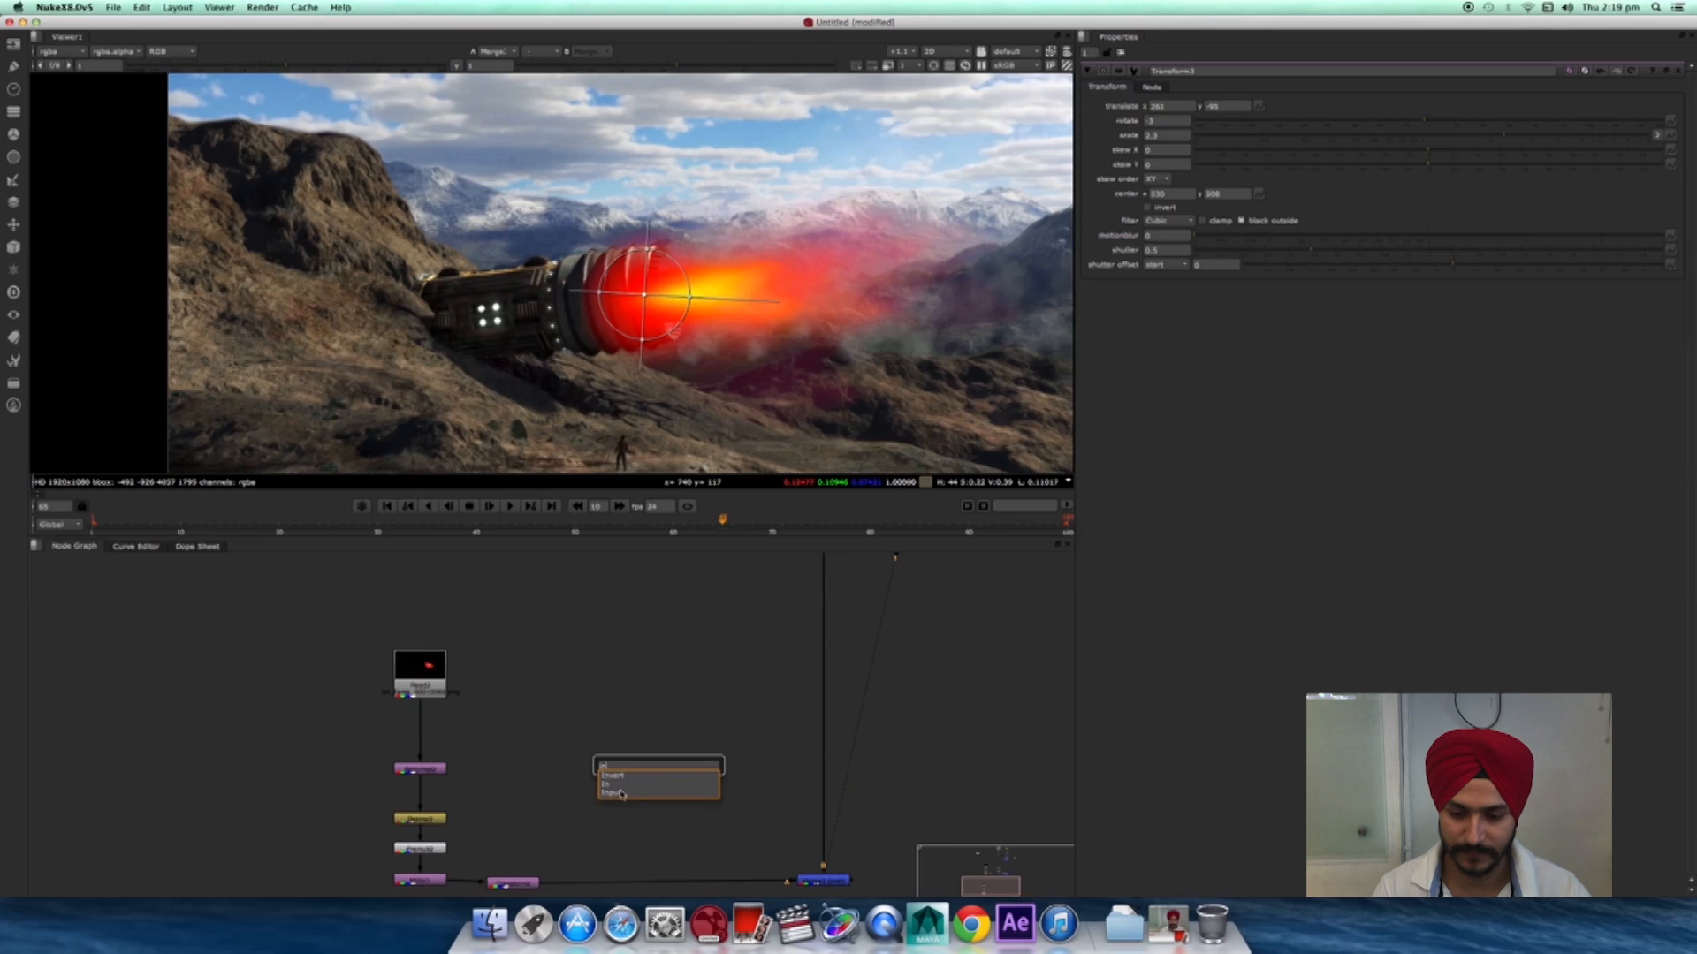
{"action": "key", "text": "Return"}
{"action": "left_click", "coordinate": [650, 881]}
{"action": "middle_click_drag", "start_coordinate": [648, 788], "coordinate": [655, 774]}
{"action": "left_click_drag", "start_coordinate": [645, 798], "coordinate": [643, 799]}
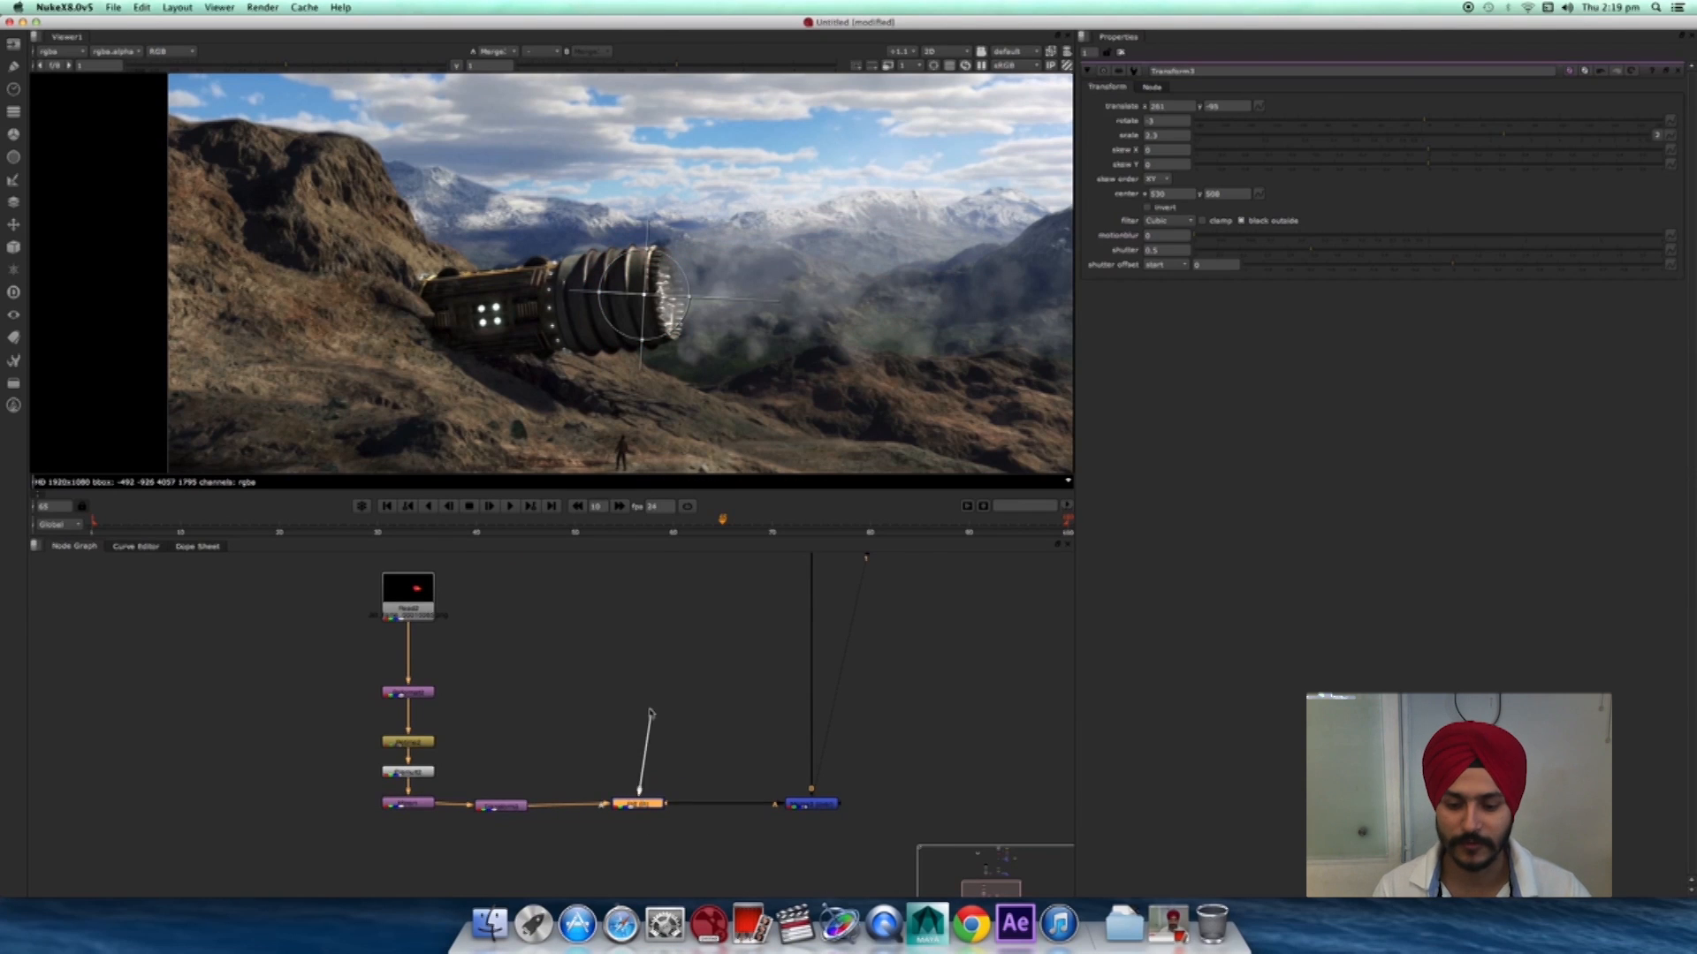
- Connect the new In node's B input to the smoke branch's nozzle mask, align the node and examine the flame's edge
{"action": "left_click_drag", "start_coordinate": [650, 712], "coordinate": [702, 533]}
{"action": "middle_click_drag", "start_coordinate": [675, 870], "coordinate": [683, 600]}
{"action": "left_click_drag", "start_coordinate": [674, 726], "coordinate": [706, 611]}
{"action": "middle_click_drag", "start_coordinate": [667, 892], "coordinate": [674, 712]}
{"action": "left_click_drag", "start_coordinate": [674, 848], "coordinate": [697, 853]}
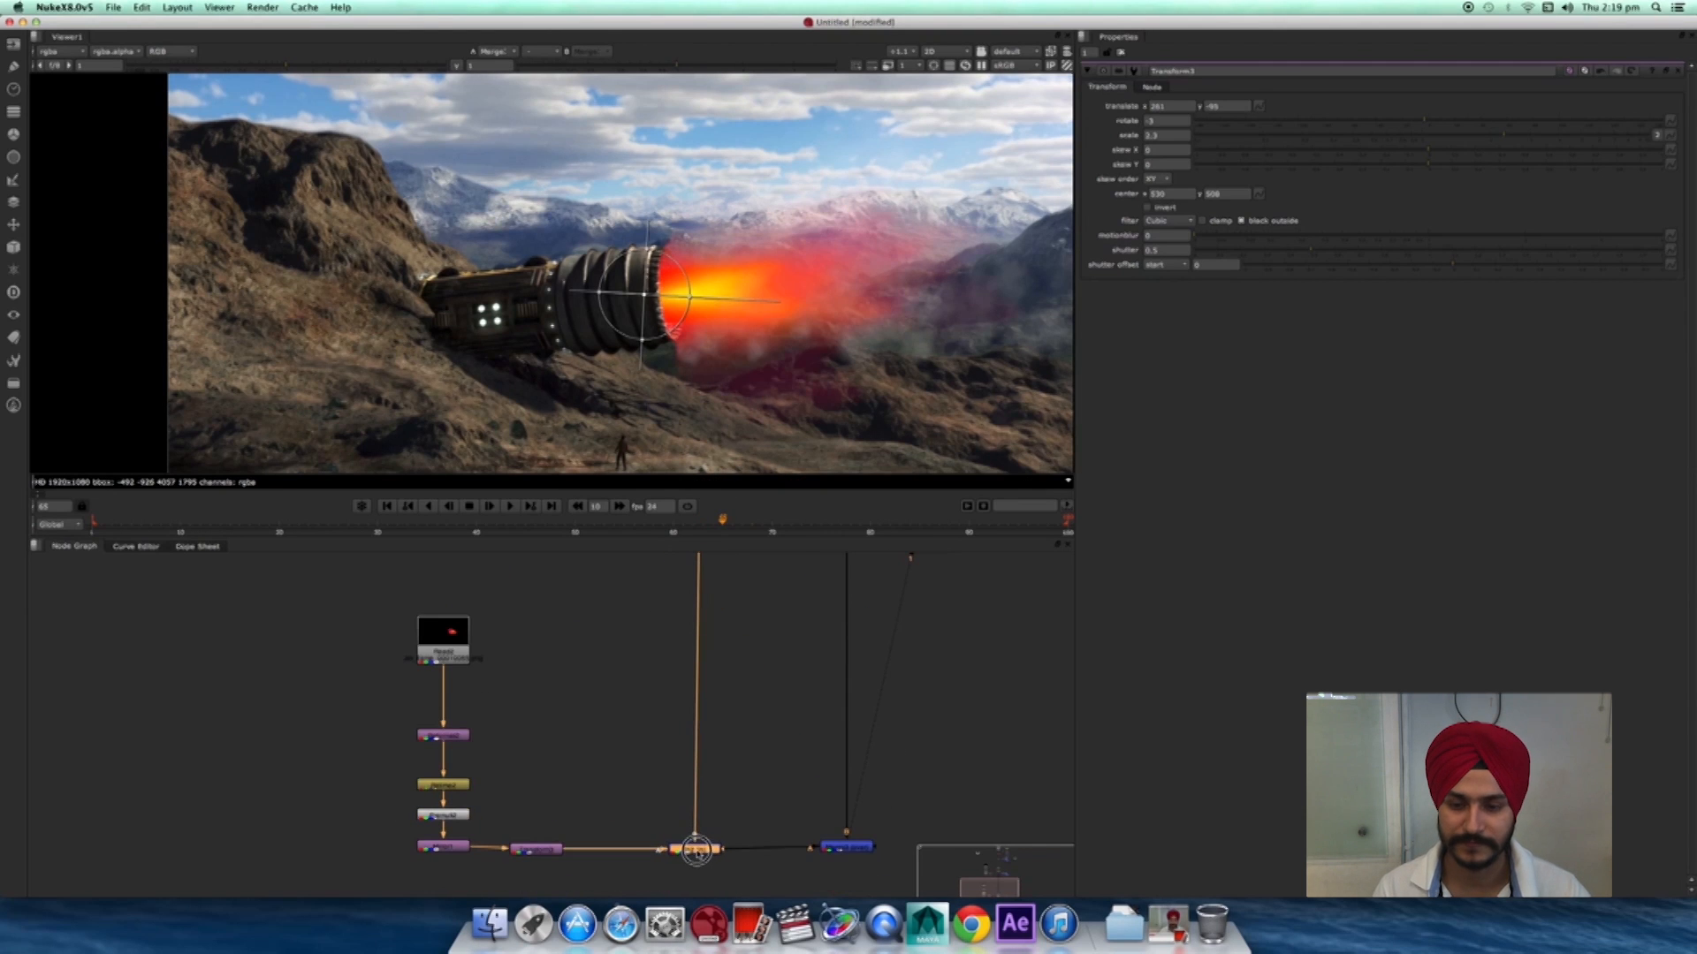
{"action": "scroll", "coordinate": [750, 284], "scroll_direction": "up", "scroll_amount": 5}
{"action": "left_click", "coordinate": [698, 859]}
{"action": "scroll", "coordinate": [746, 799], "scroll_direction": "up", "scroll_amount": 1}
{"action": "scroll", "coordinate": [719, 261], "scroll_direction": "up", "scroll_amount": 4}
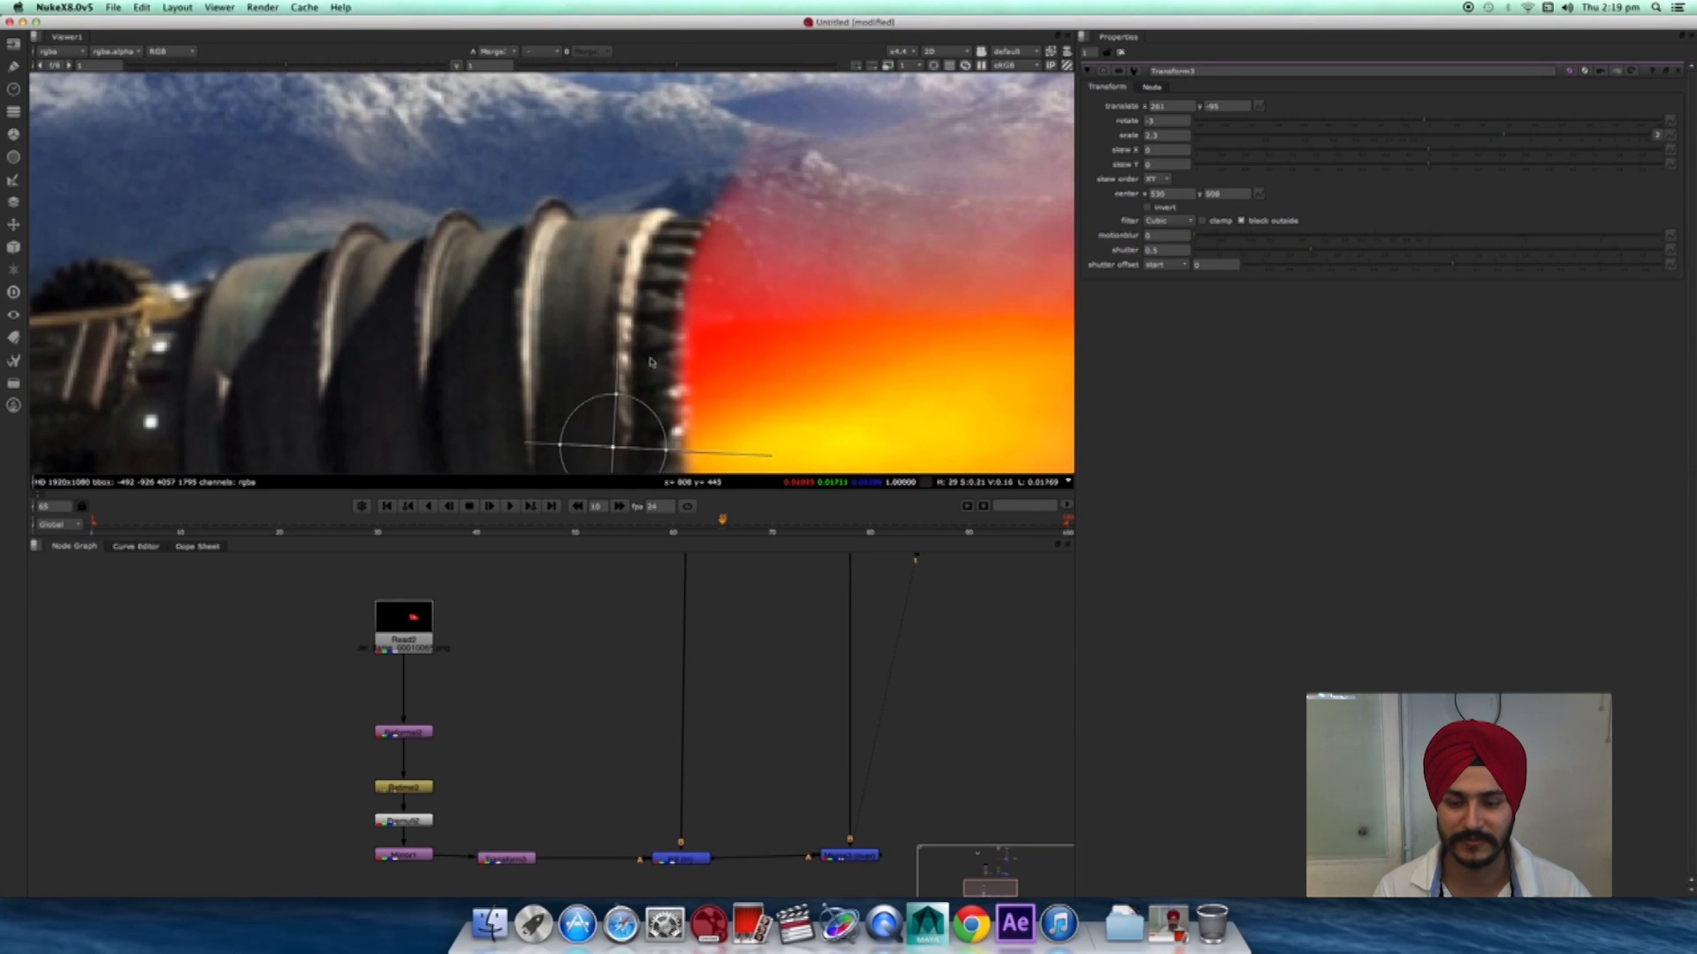
- Insert a Blur node into the mask feeding the In node and set its size to about 18 to soften the flame's edge
{"action": "middle_click_drag", "start_coordinate": [755, 754], "coordinate": [757, 849]}
{"action": "middle_click_drag", "start_coordinate": [719, 659], "coordinate": [754, 712]}
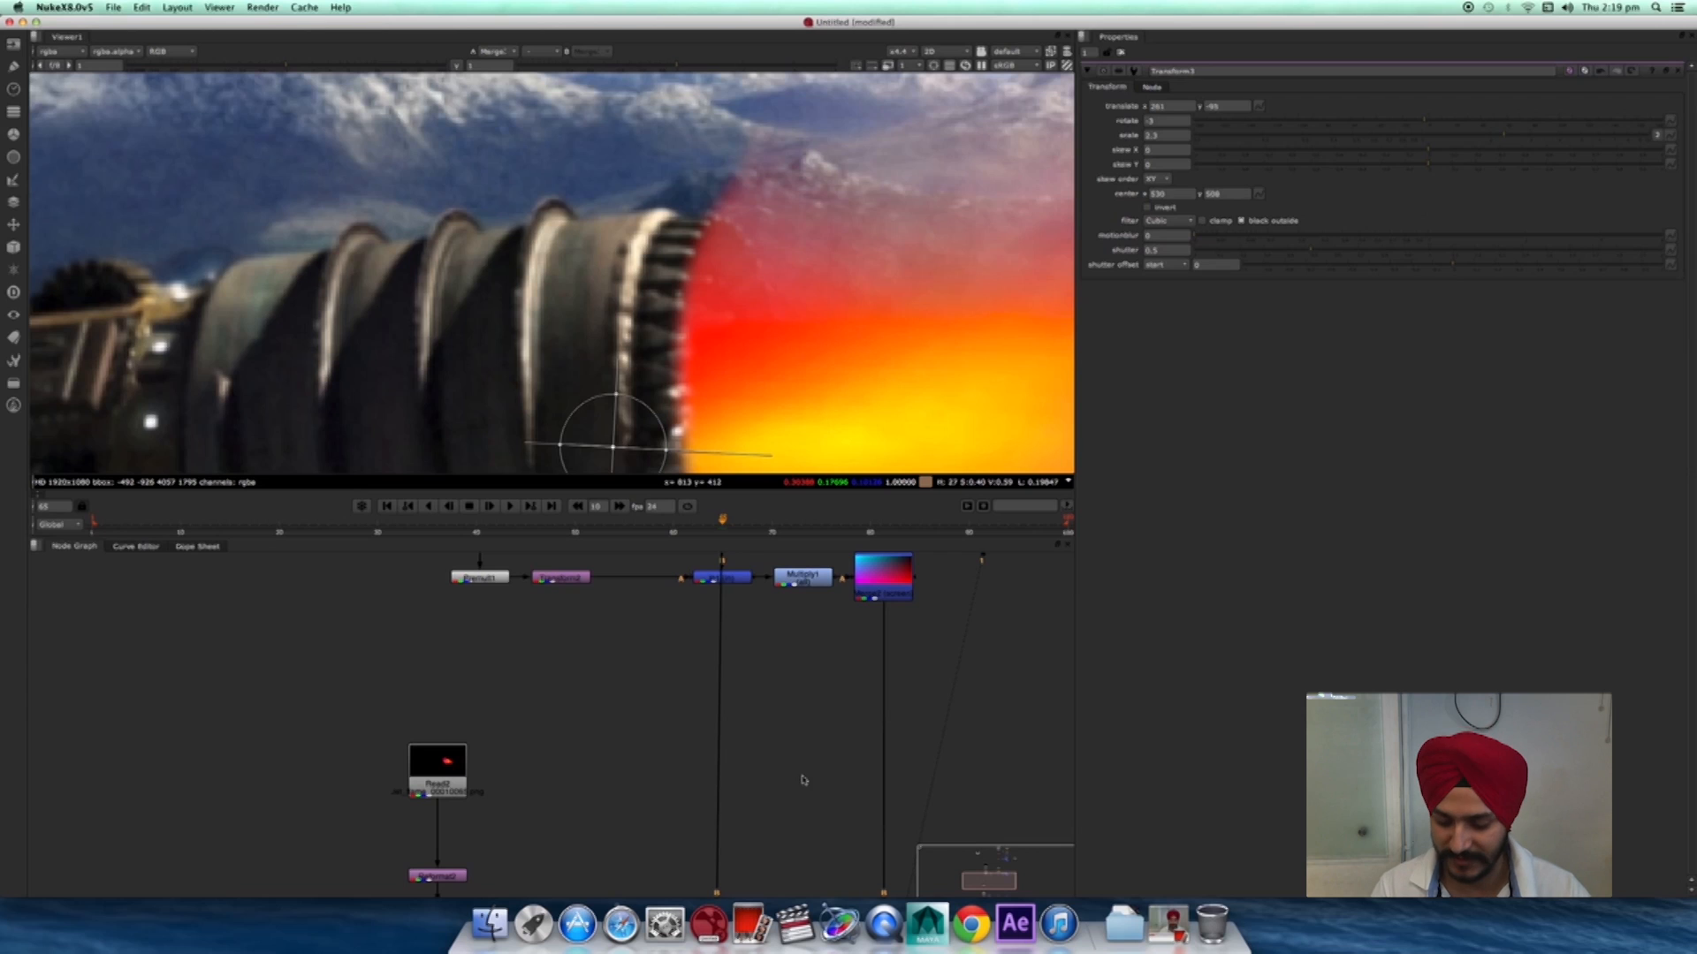
{"action": "key", "text": "b"}
{"action": "left_click_drag", "start_coordinate": [800, 778], "coordinate": [724, 792]}
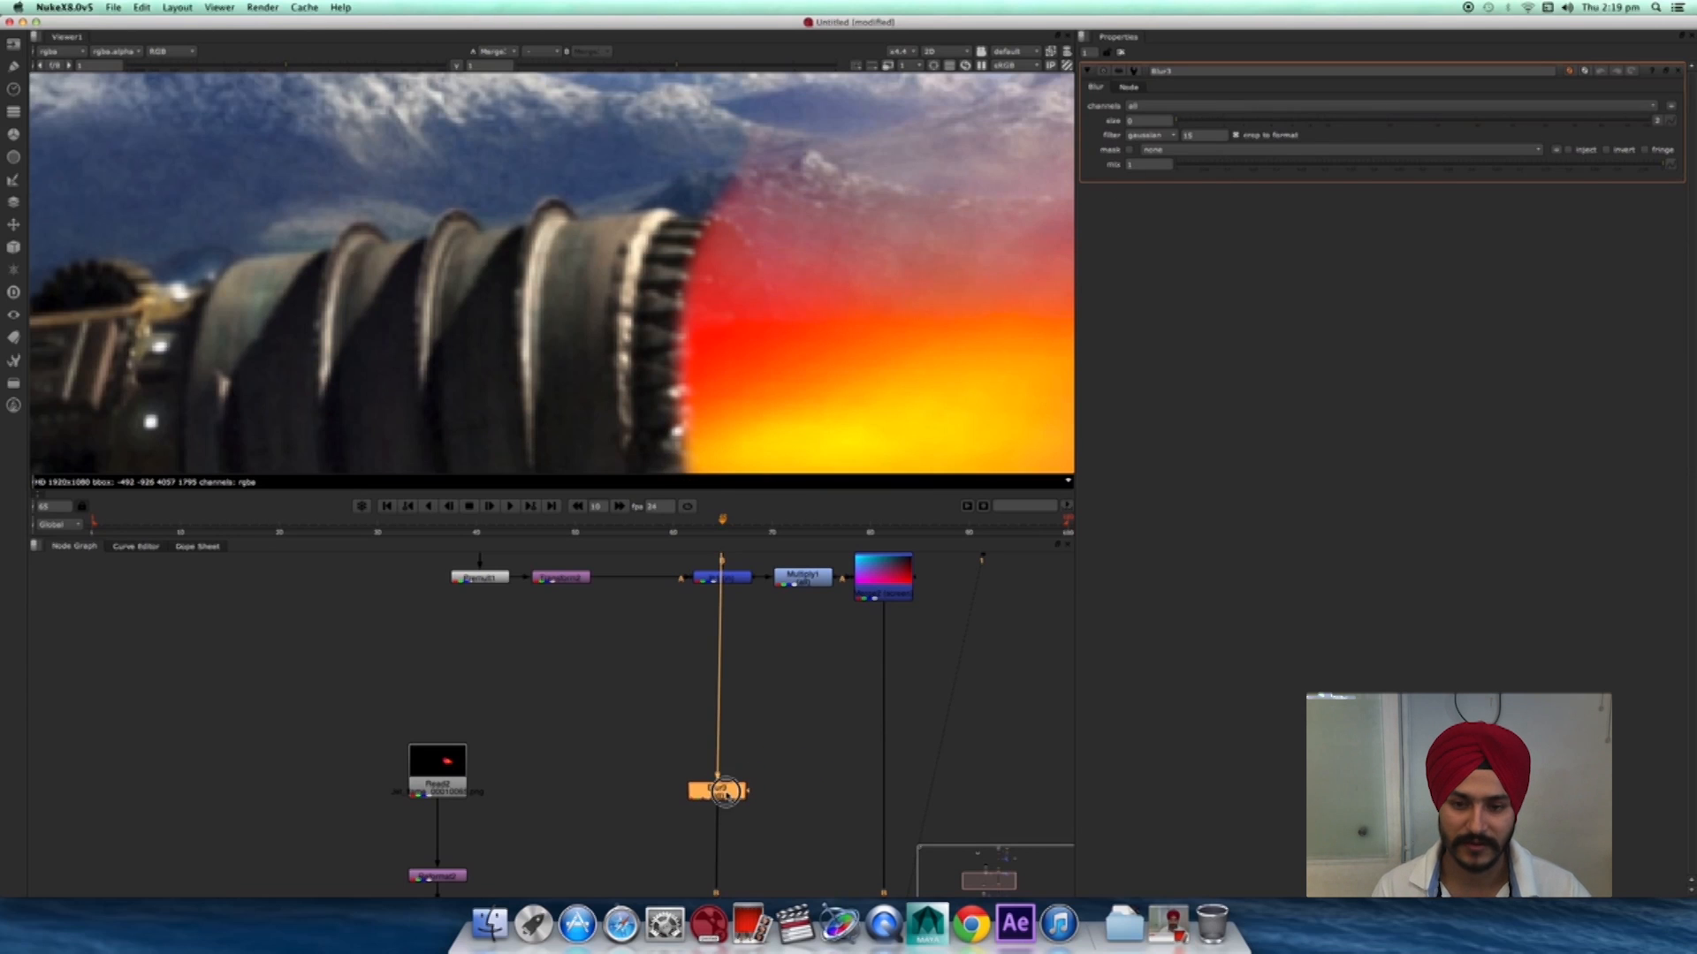
{"action": "left_click_drag", "start_coordinate": [1185, 121], "coordinate": [1376, 129]}
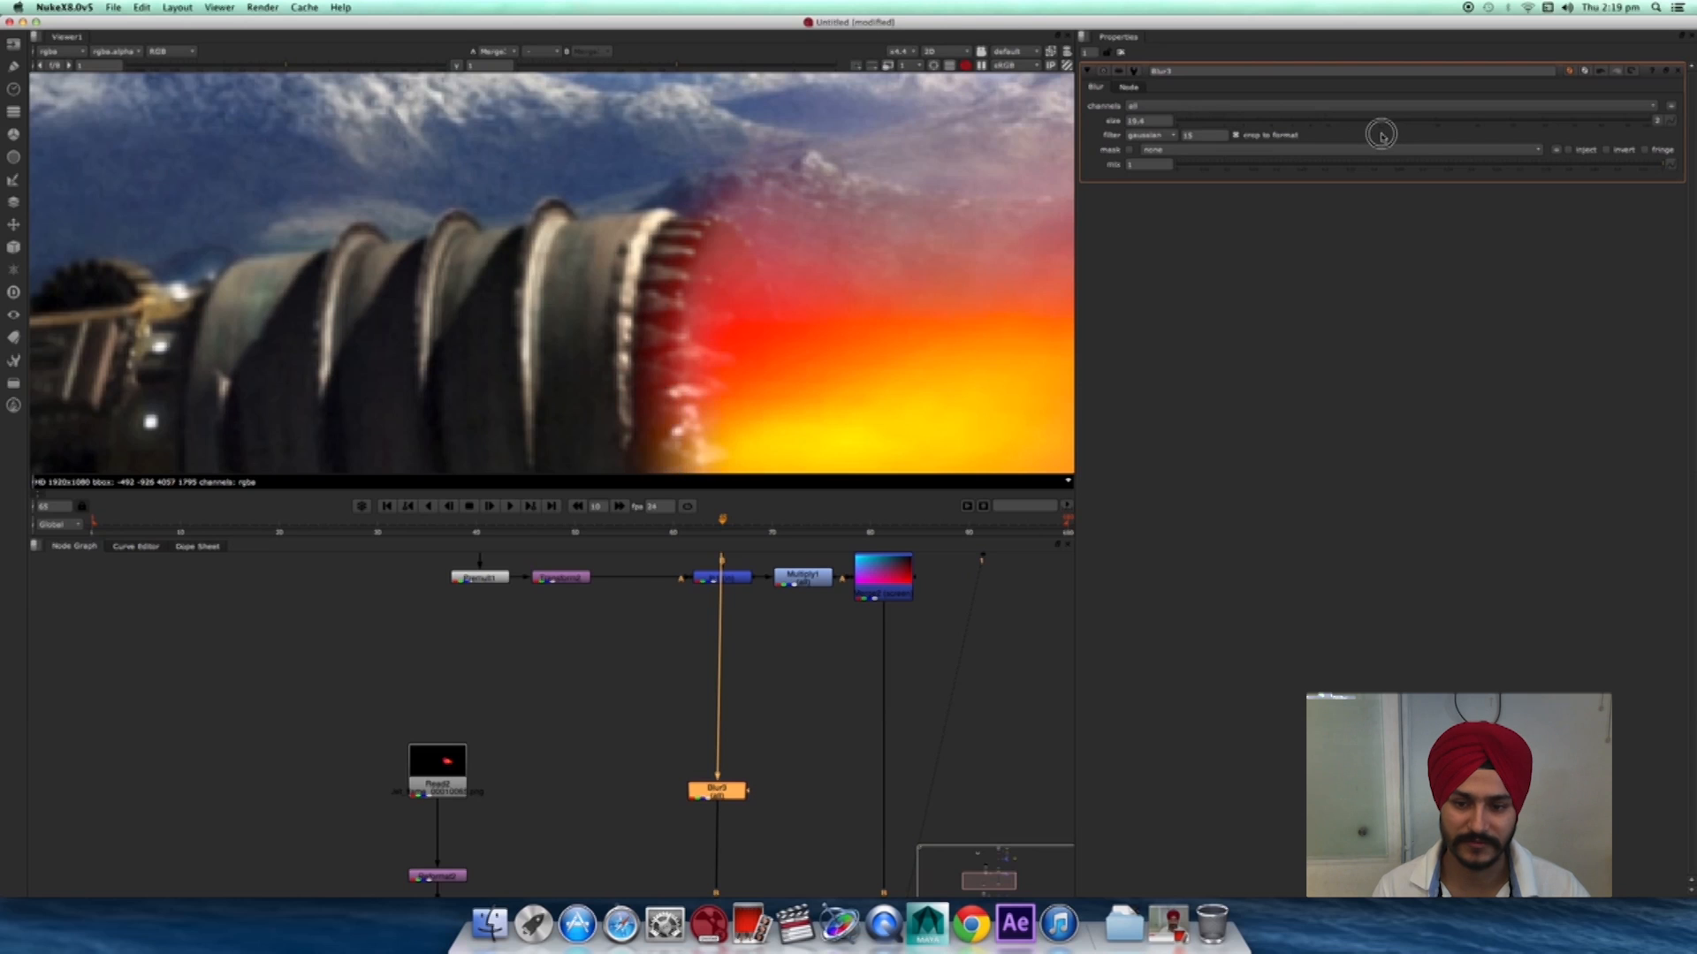
{"action": "scroll", "coordinate": [695, 162], "scroll_direction": "down", "scroll_amount": 5}
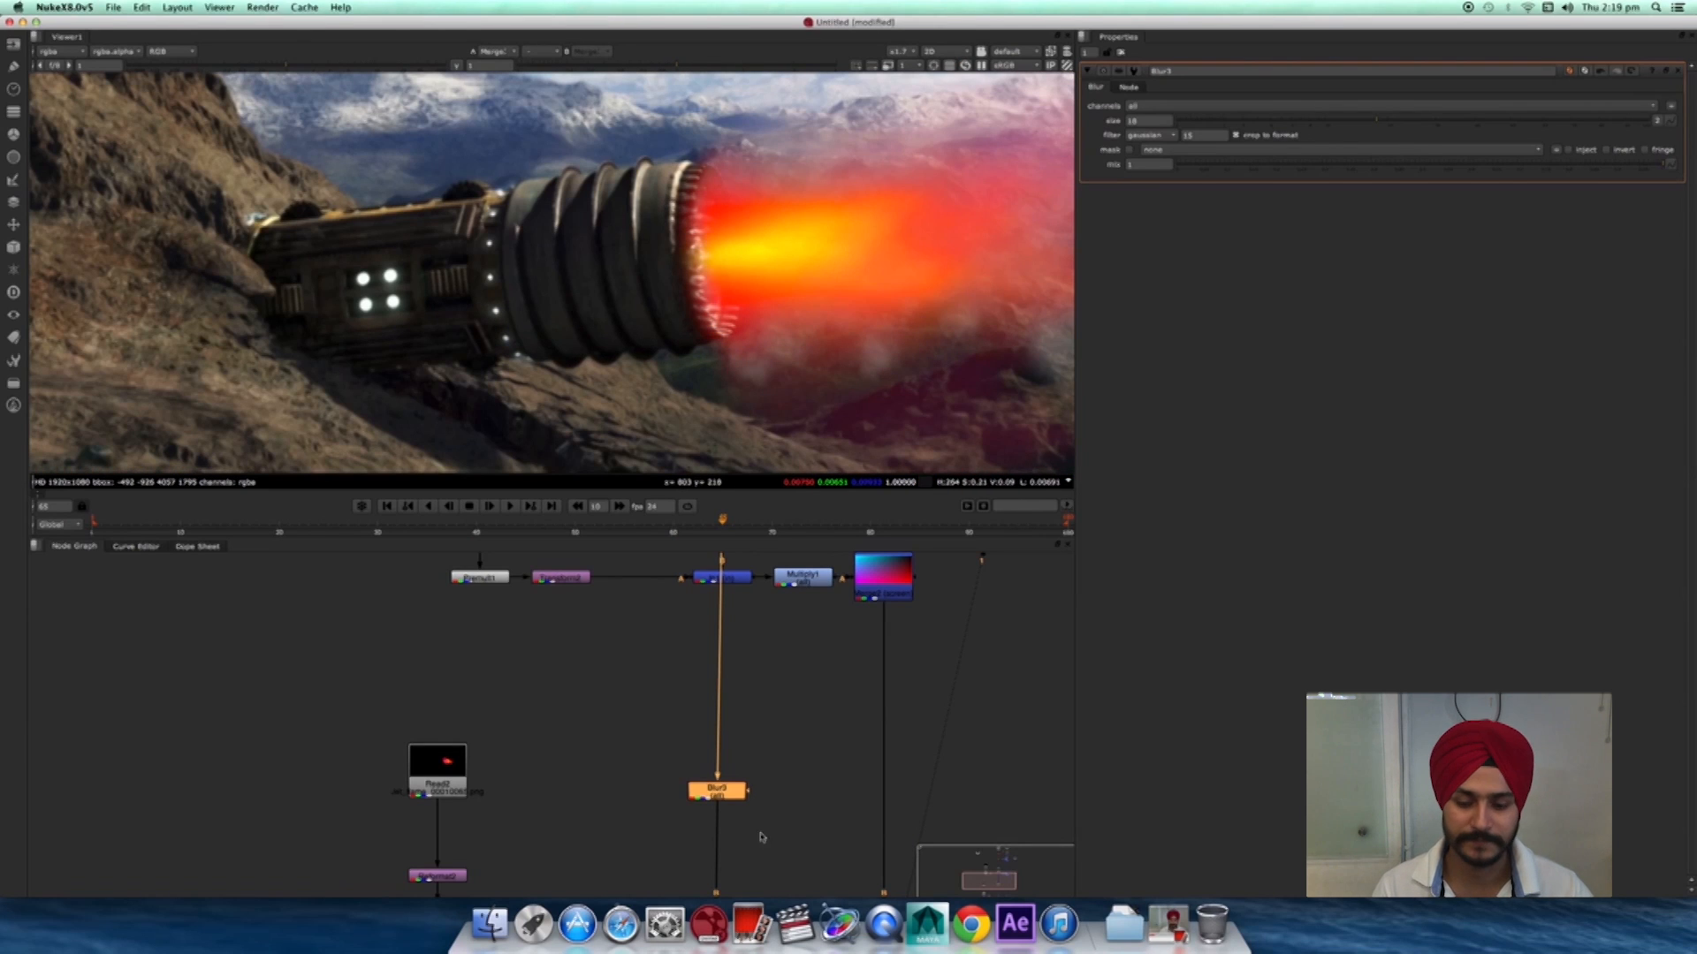
- Set Merge3's operation to screen and check the flame in the full composite
{"action": "middle_click_drag", "start_coordinate": [750, 809], "coordinate": [749, 665]}
{"action": "middle_click_drag", "start_coordinate": [800, 786], "coordinate": [706, 676]}
{"action": "left_click", "coordinate": [794, 750]}
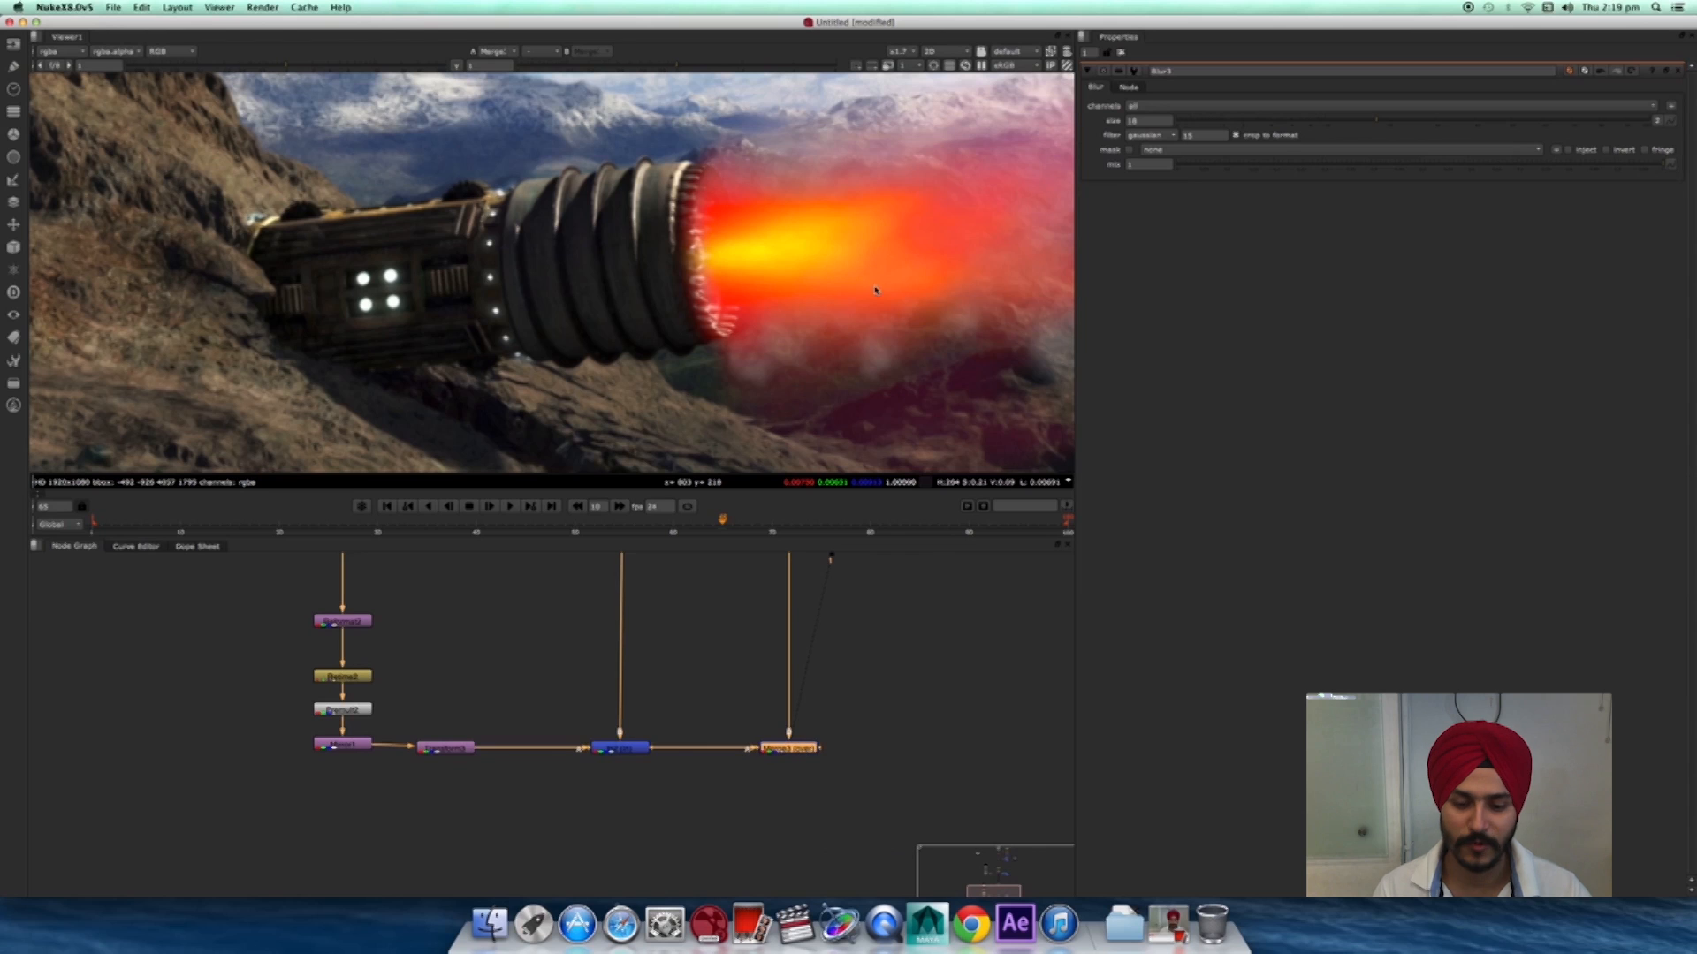
{"action": "middle_click_drag", "start_coordinate": [773, 291], "coordinate": [649, 343]}
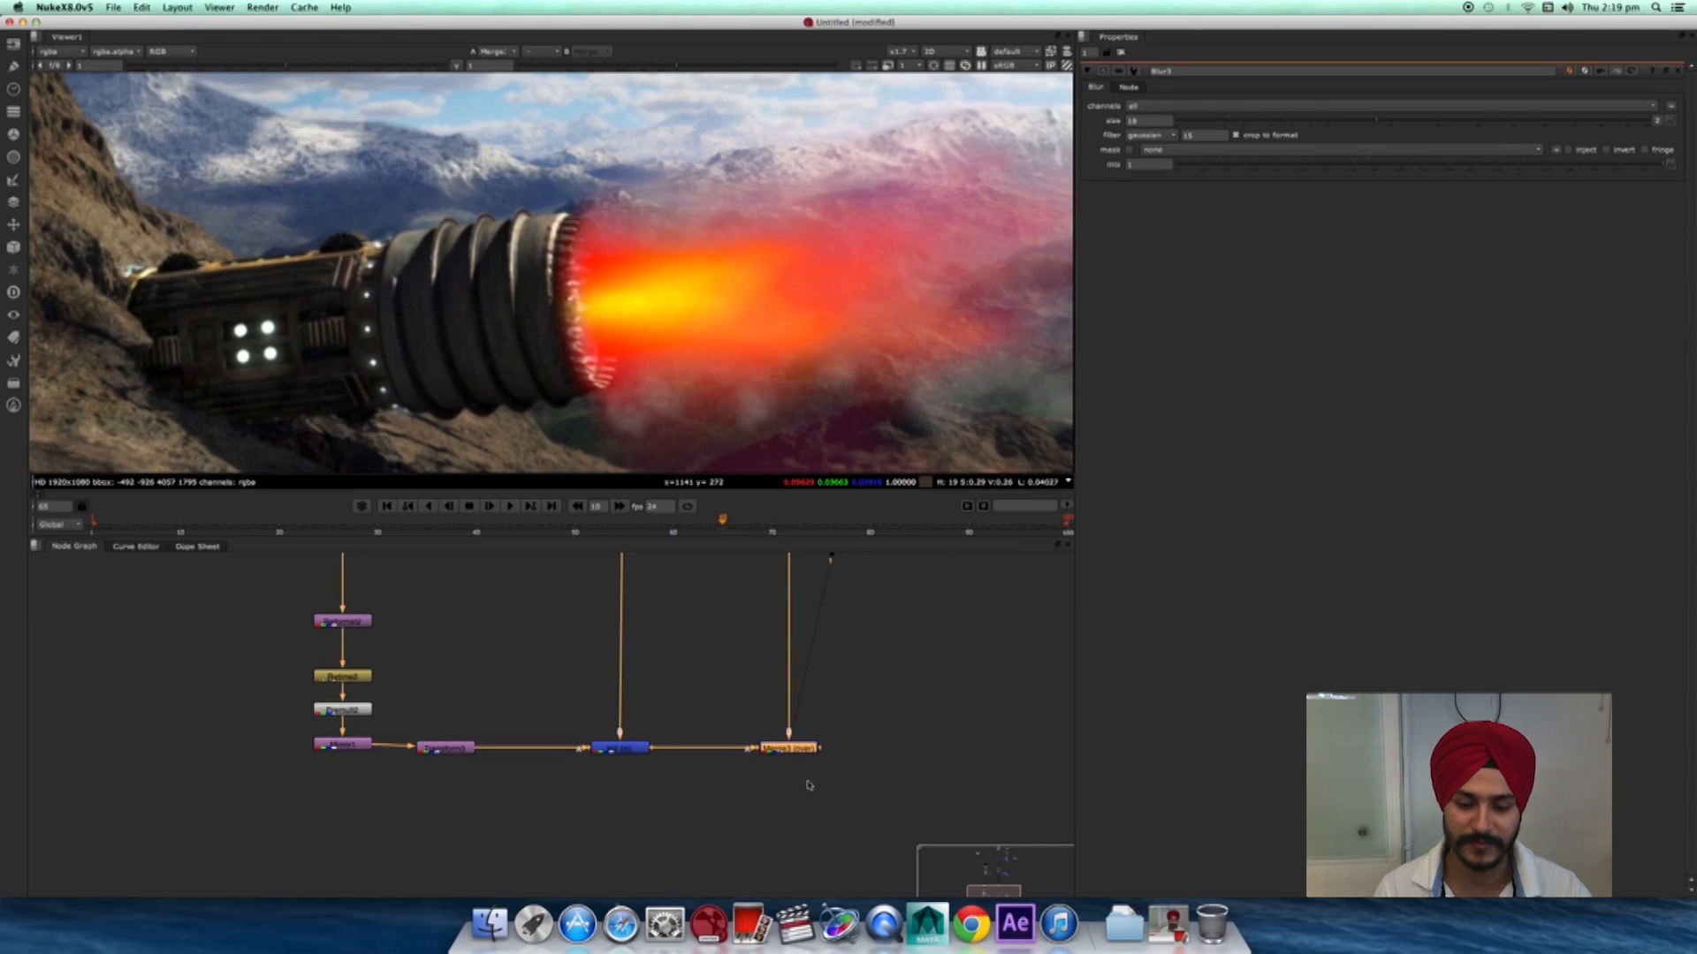
{"action": "double_click", "coordinate": [788, 748]}
{"action": "left_click", "coordinate": [1173, 109]}
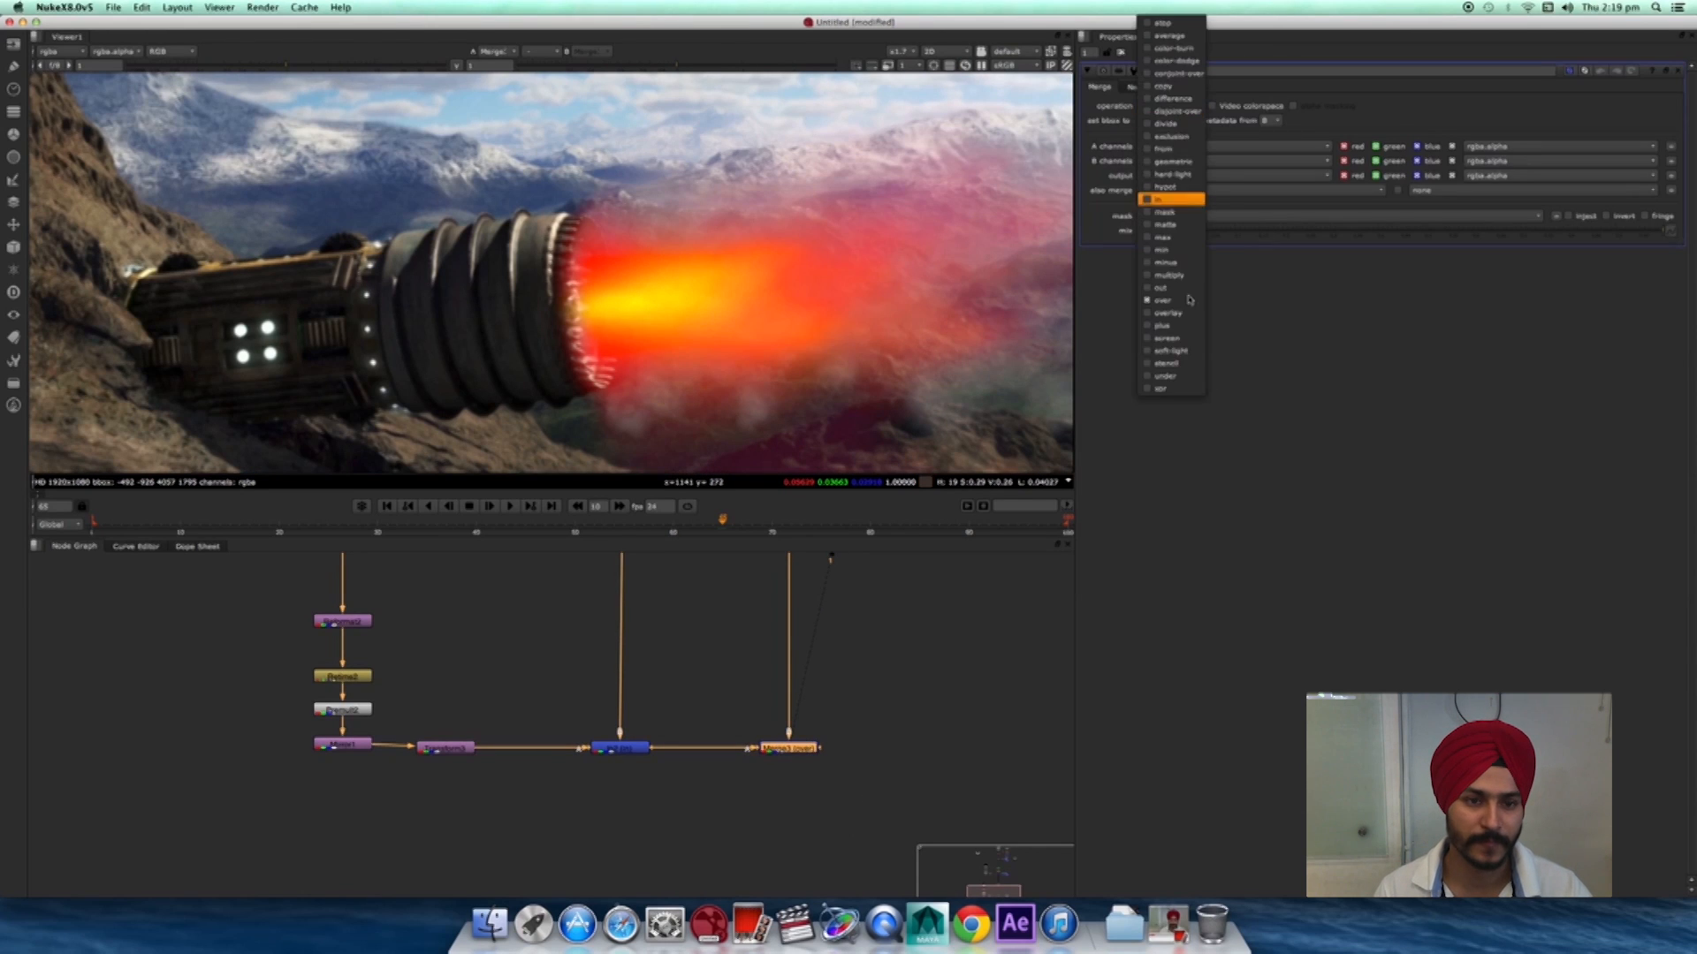
{"action": "left_click", "coordinate": [1174, 339]}
{"action": "scroll", "coordinate": [707, 296], "scroll_direction": "down", "scroll_amount": 2}
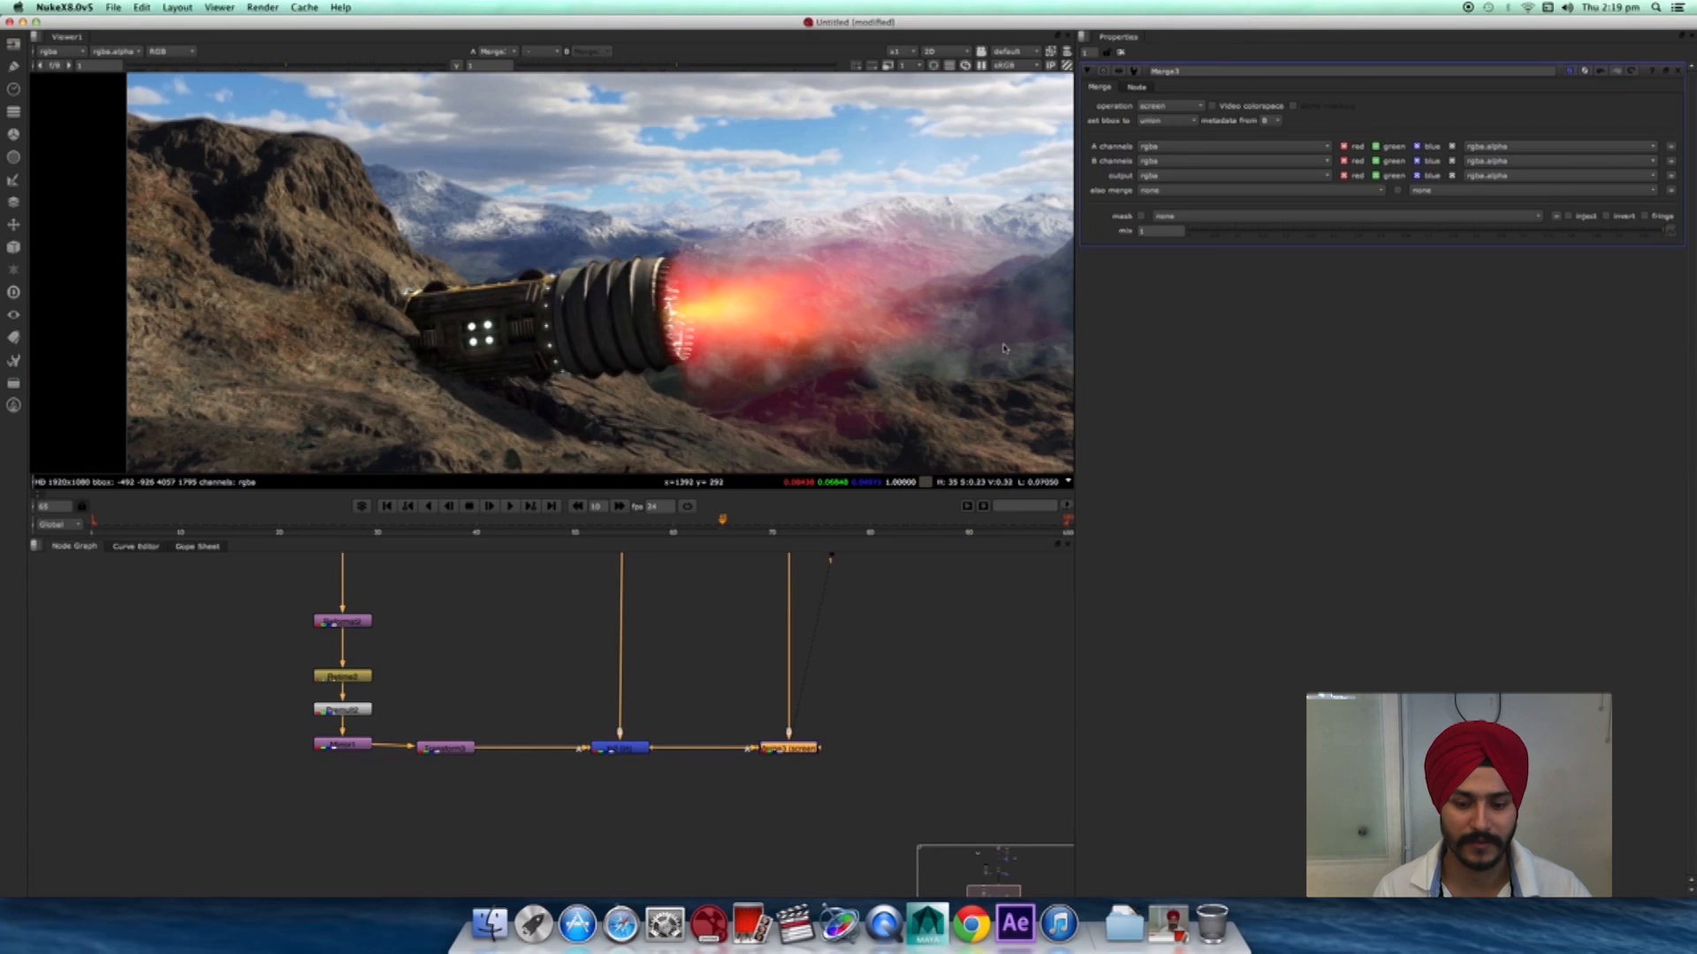
- Enable Merge3's postage stamp and align the flame branch's nodes in the graph
{"action": "left_click", "coordinate": [1138, 87]}
{"action": "left_click", "coordinate": [1114, 232]}
{"action": "left_click_drag", "start_coordinate": [776, 775], "coordinate": [774, 757]}
{"action": "left_click", "coordinate": [925, 709]}
{"action": "scroll", "coordinate": [831, 884], "scroll_direction": "down", "scroll_amount": 5}
{"action": "middle_click_drag", "start_coordinate": [875, 645], "coordinate": [837, 792]}
{"action": "scroll", "coordinate": [836, 792], "scroll_direction": "down", "scroll_amount": 2}
{"action": "left_click_drag", "start_coordinate": [836, 708], "coordinate": [837, 884]}
{"action": "scroll", "coordinate": [849, 874], "scroll_direction": "up", "scroll_amount": 2}
{"action": "middle_click_drag", "start_coordinate": [851, 888], "coordinate": [892, 678]}
{"action": "scroll", "coordinate": [893, 678], "scroll_direction": "up", "scroll_amount": 1}
{"action": "left_click_drag", "start_coordinate": [878, 642], "coordinate": [887, 686]}
{"action": "left_click", "coordinate": [776, 744]}
{"action": "key", "text": "l"}
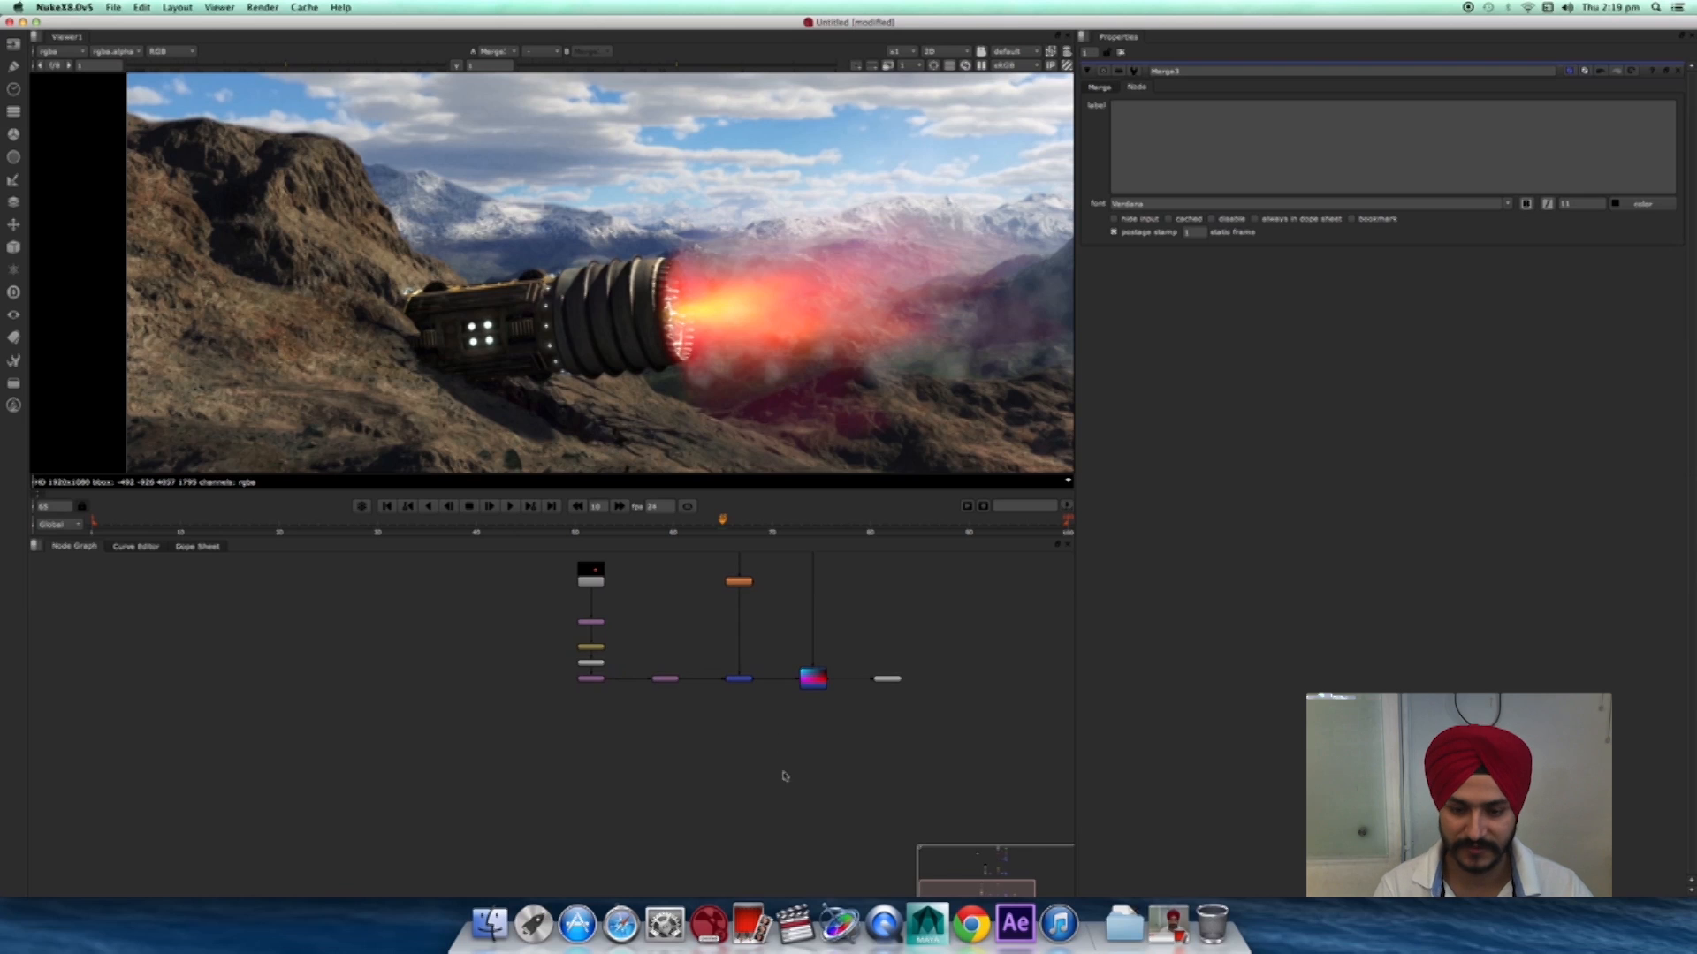
- Bring the jet light footage node, Read3, below the flame branch and view its output
{"action": "scroll", "coordinate": [798, 347], "scroll_direction": "down", "scroll_amount": 5}
{"action": "mouse_move", "coordinate": [647, 686]}
{"action": "middle_mouse_down"}
{"action": "mouse_move", "coordinate": [686, 833]}
{"action": "mouse_move", "coordinate": [663, 787]}
{"action": "middle_mouse_up"}
{"action": "scroll", "coordinate": [663, 788], "scroll_direction": "down", "scroll_amount": 2}
{"action": "left_click_drag", "start_coordinate": [629, 670], "coordinate": [598, 845]}
{"action": "middle_click_drag", "start_coordinate": [614, 774], "coordinate": [644, 572]}
{"action": "left_click_drag", "start_coordinate": [625, 647], "coordinate": [678, 796]}
{"action": "scroll", "coordinate": [752, 797], "scroll_direction": "up", "scroll_amount": 3}
{"action": "middle_click_drag", "start_coordinate": [760, 803], "coordinate": [865, 767]}
{"action": "key", "text": "1"}
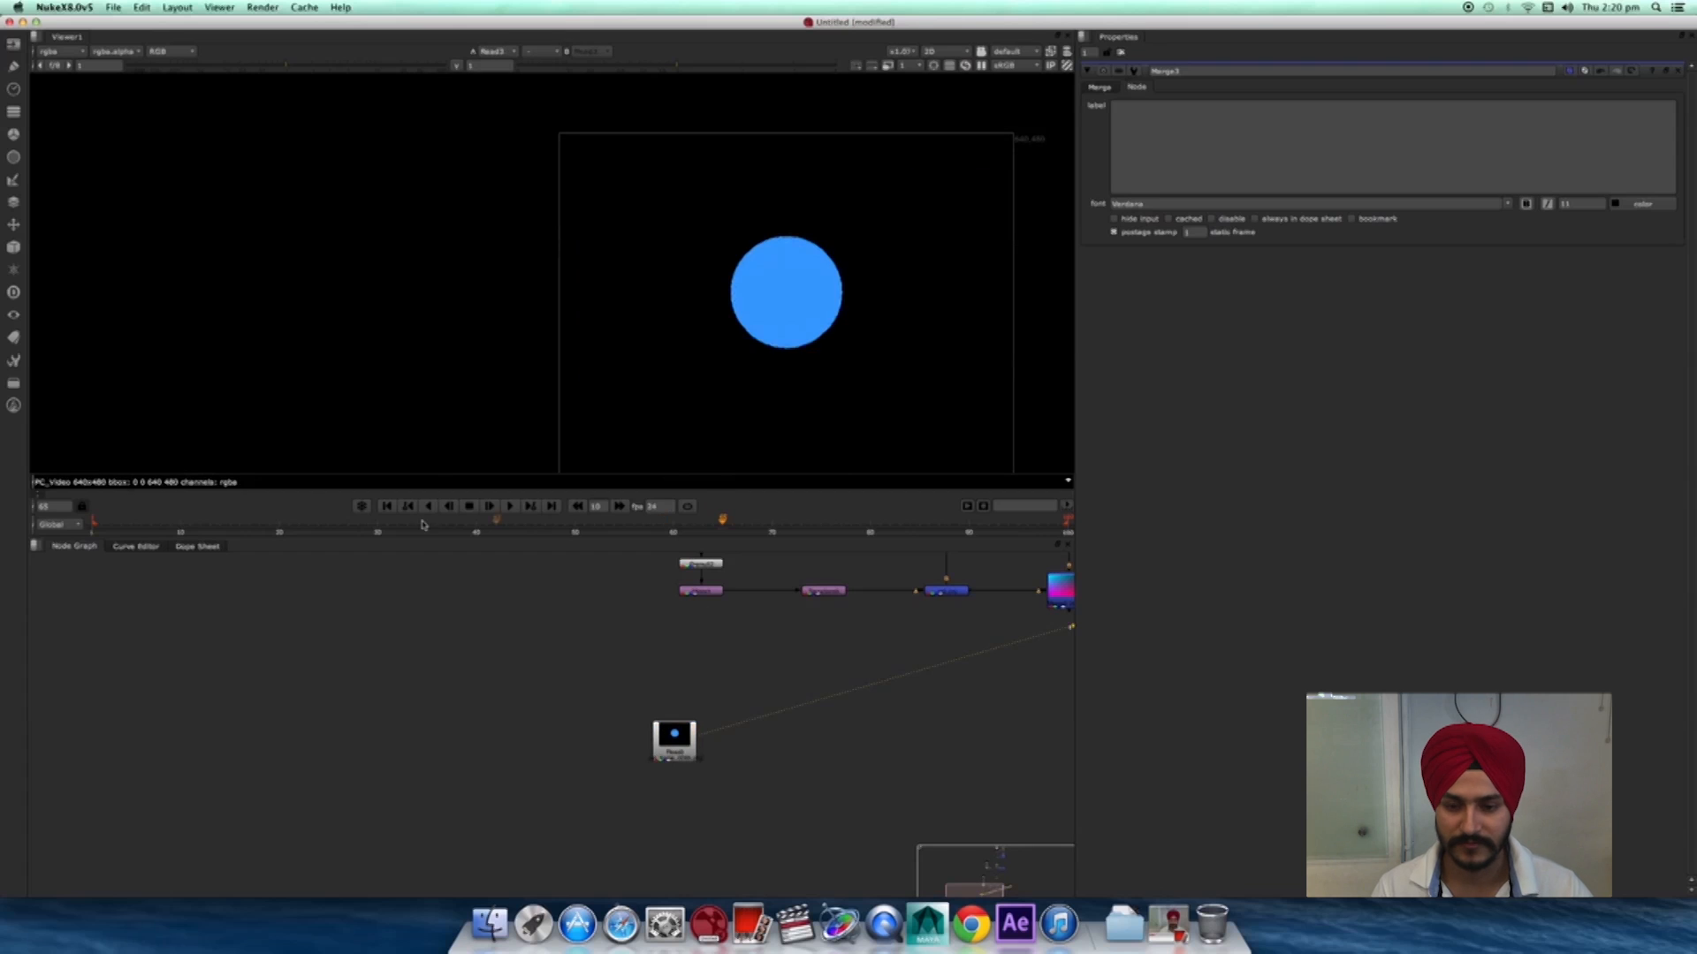
- Inspect Read3's file settings and scrub through the light's early frames up to frame 35
{"action": "left_click_drag", "start_coordinate": [298, 523], "coordinate": [180, 539]}
{"action": "double_click", "coordinate": [671, 739]}
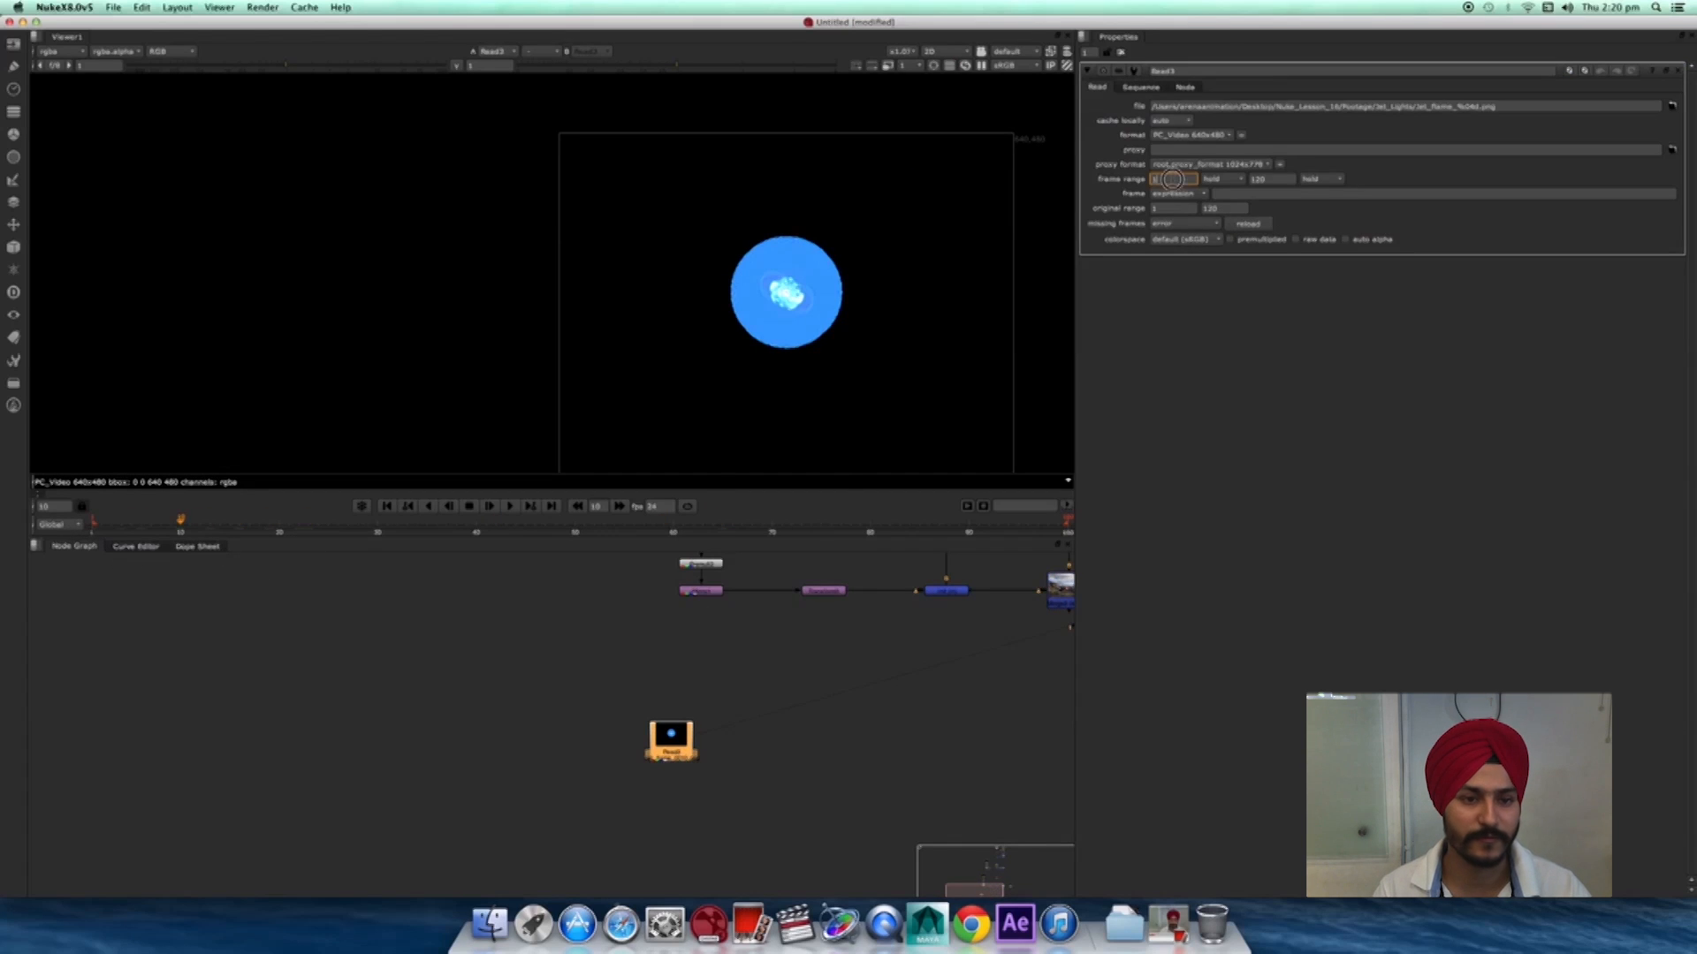
{"action": "scroll", "coordinate": [682, 433], "scroll_direction": "up", "scroll_amount": 2}
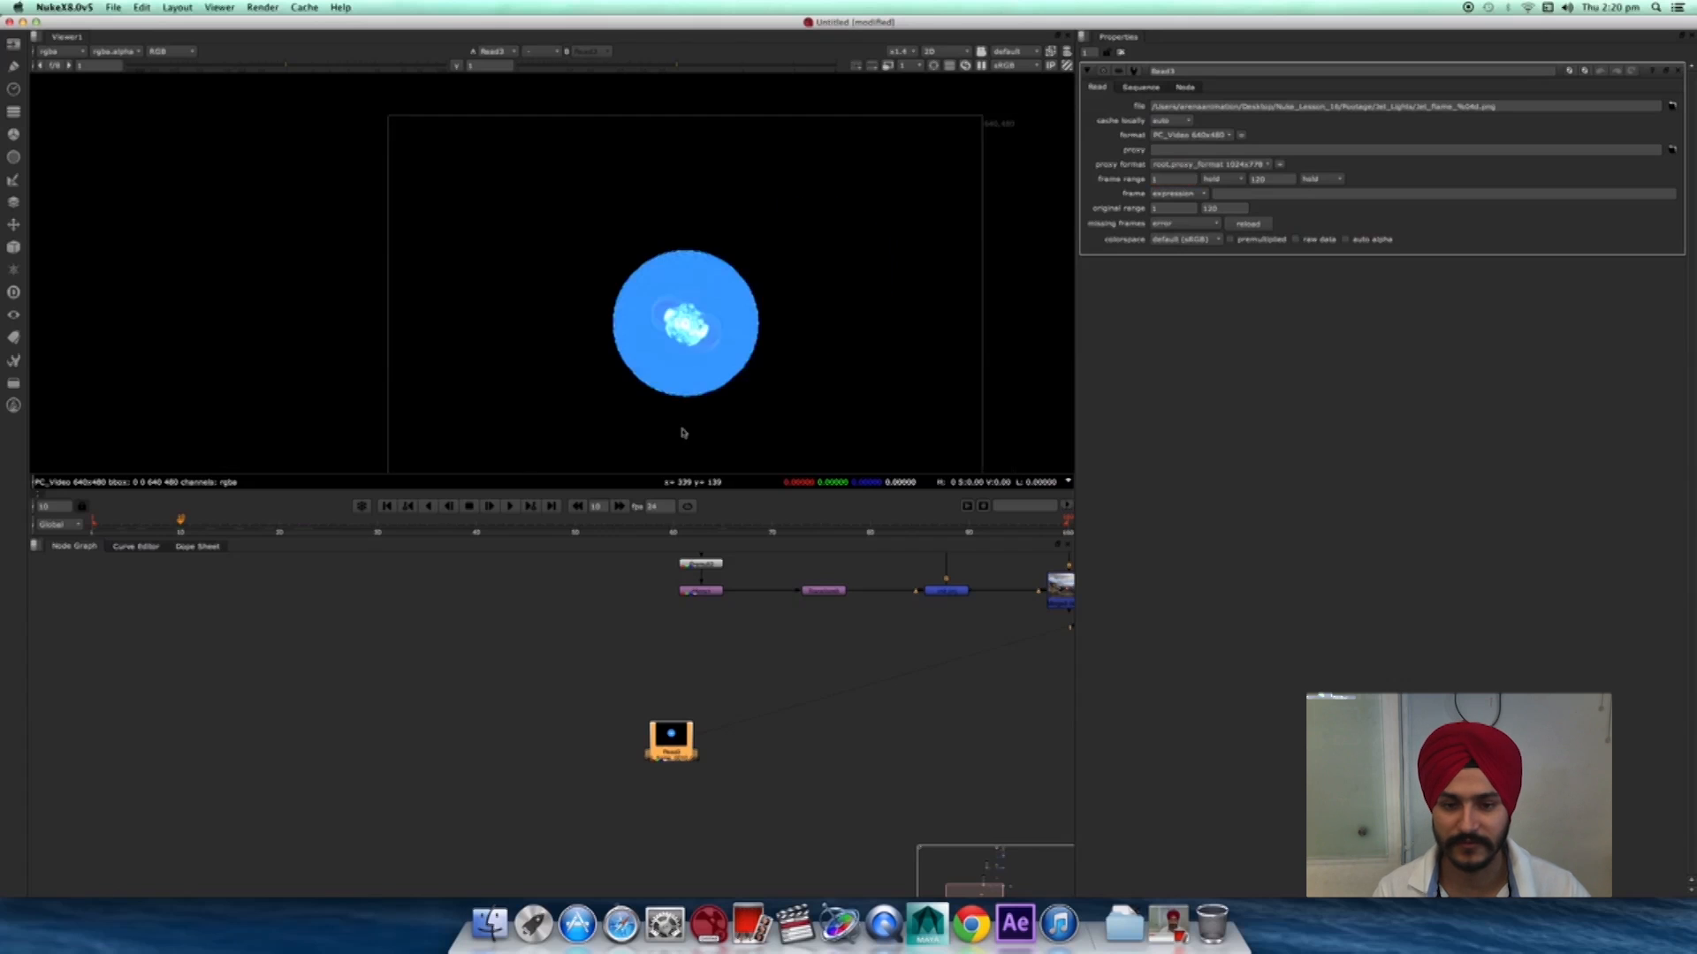
{"action": "left_click_drag", "start_coordinate": [228, 526], "coordinate": [428, 532]}
{"action": "middle_click_drag", "start_coordinate": [802, 345], "coordinate": [702, 115]}
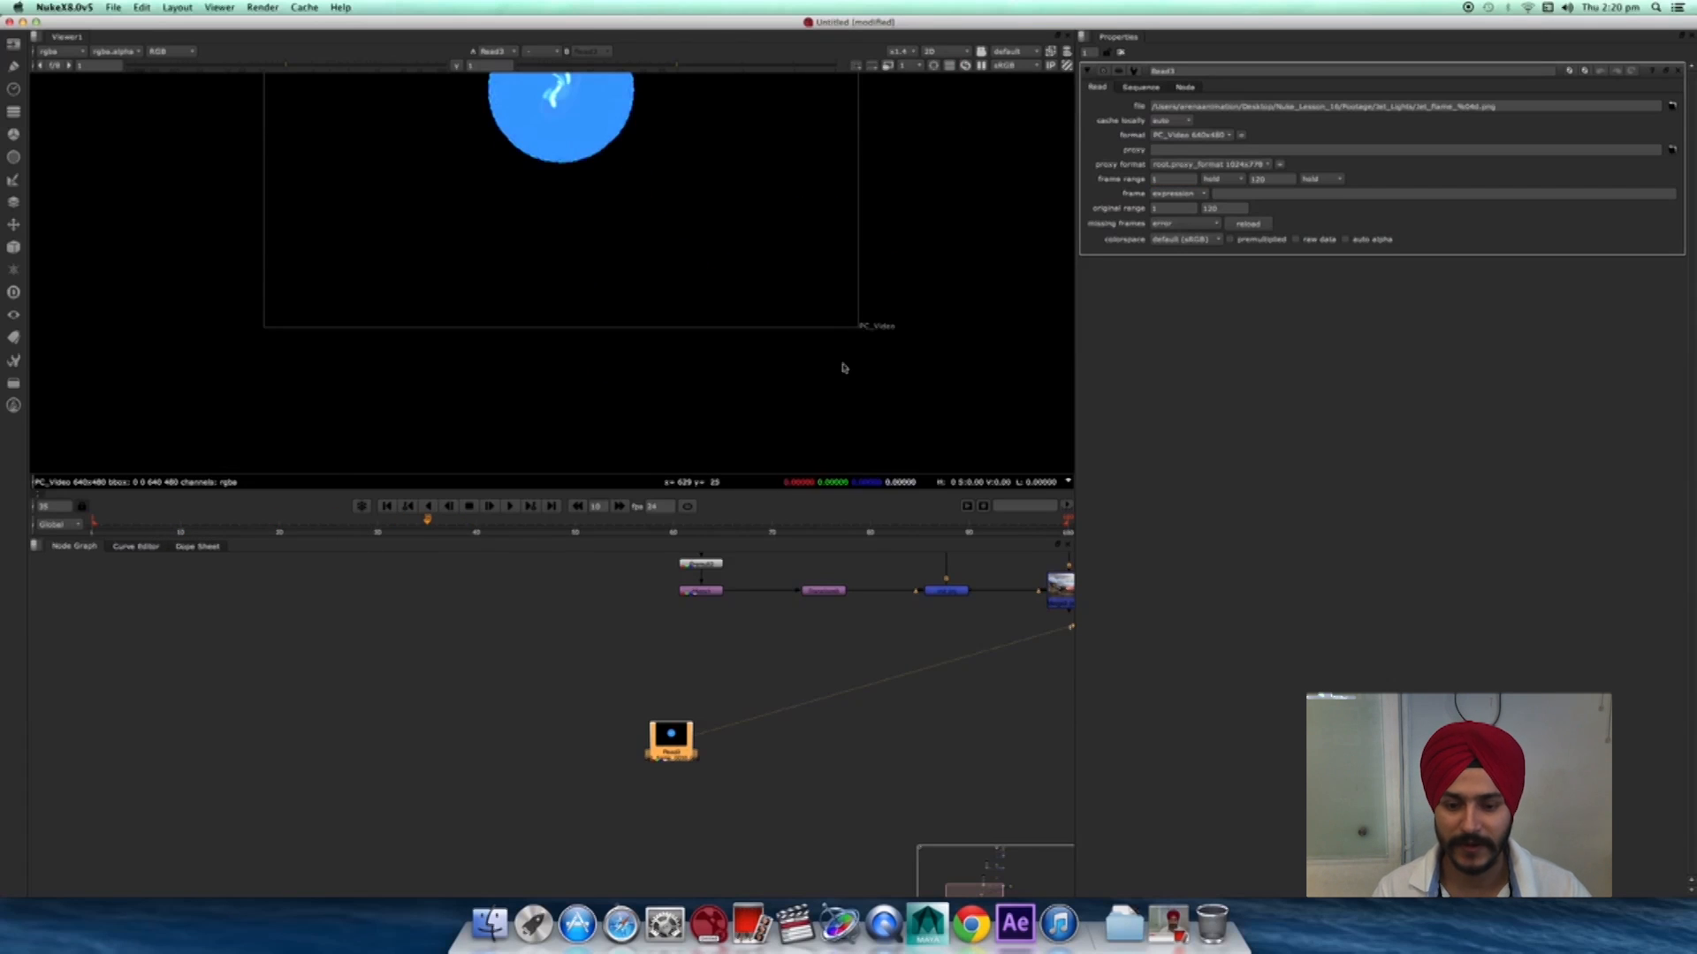
- Duplicate the flame branch's Reformat and Premult nodes below Read3 and connect the Reformat copy to Read3
{"action": "middle_click_drag", "start_coordinate": [702, 675], "coordinate": [716, 739]}
{"action": "scroll", "coordinate": [716, 739], "scroll_direction": "up", "scroll_amount": 3}
{"action": "middle_click_drag", "start_coordinate": [781, 605], "coordinate": [794, 736]}
{"action": "middle_click_drag", "start_coordinate": [793, 621], "coordinate": [797, 688]}
{"action": "left_click_drag", "start_coordinate": [827, 629], "coordinate": [606, 707]}
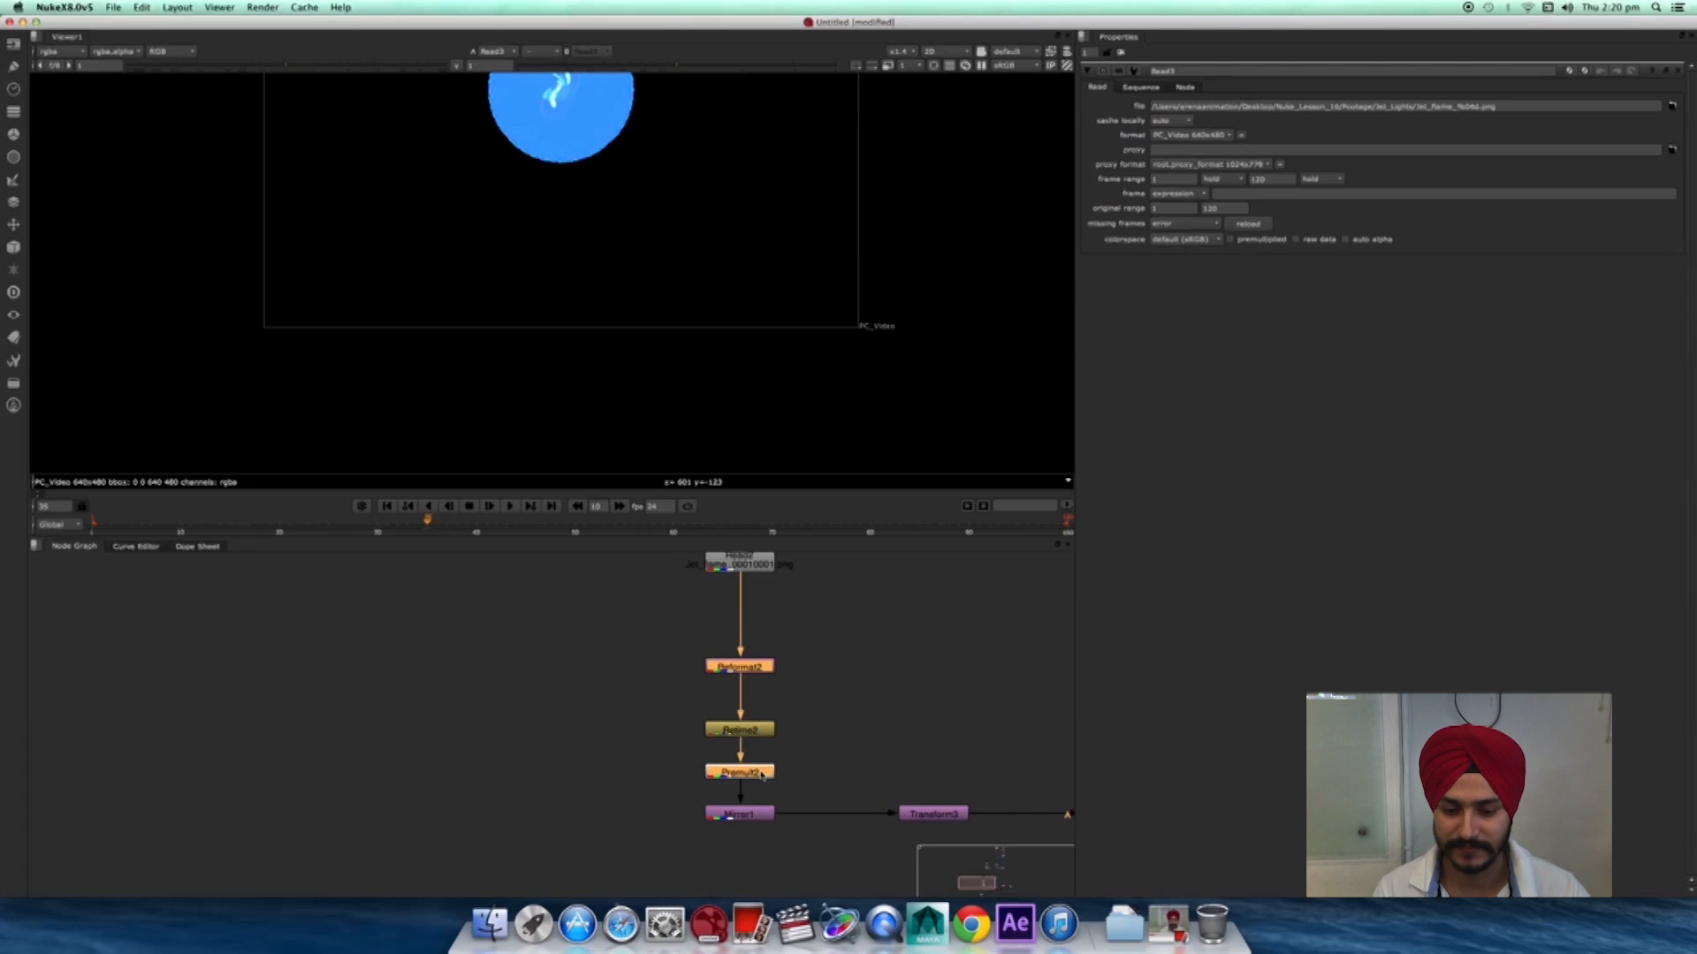
{"action": "key", "text": "super+v"}
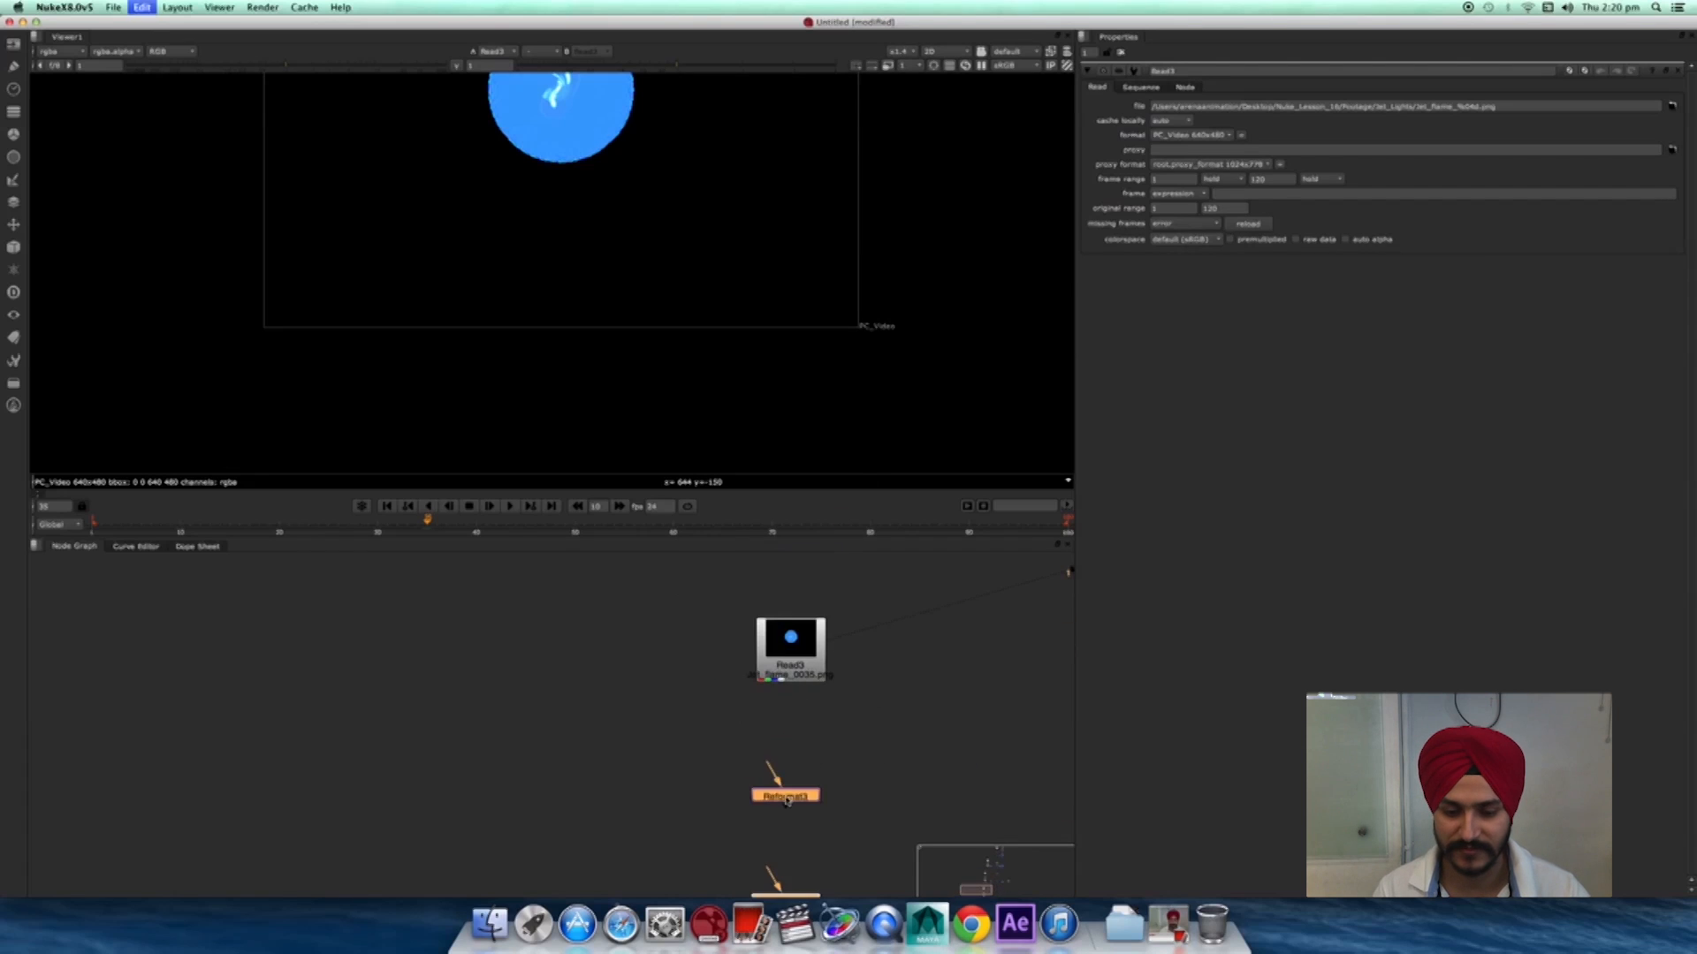
{"action": "left_click_drag", "start_coordinate": [773, 772], "coordinate": [789, 660]}
{"action": "middle_click_drag", "start_coordinate": [797, 767], "coordinate": [784, 734]}
{"action": "left_click_drag", "start_coordinate": [779, 763], "coordinate": [777, 755]}
{"action": "key", "text": "1"}
{"action": "left_click", "coordinate": [818, 720]}
- Connect Premult3 to Reformat3 and examine the premultiplied blue light in the HD frame
{"action": "scroll", "coordinate": [782, 338], "scroll_direction": "down", "scroll_amount": 4}
{"action": "middle_click_drag", "start_coordinate": [765, 321], "coordinate": [754, 440]}
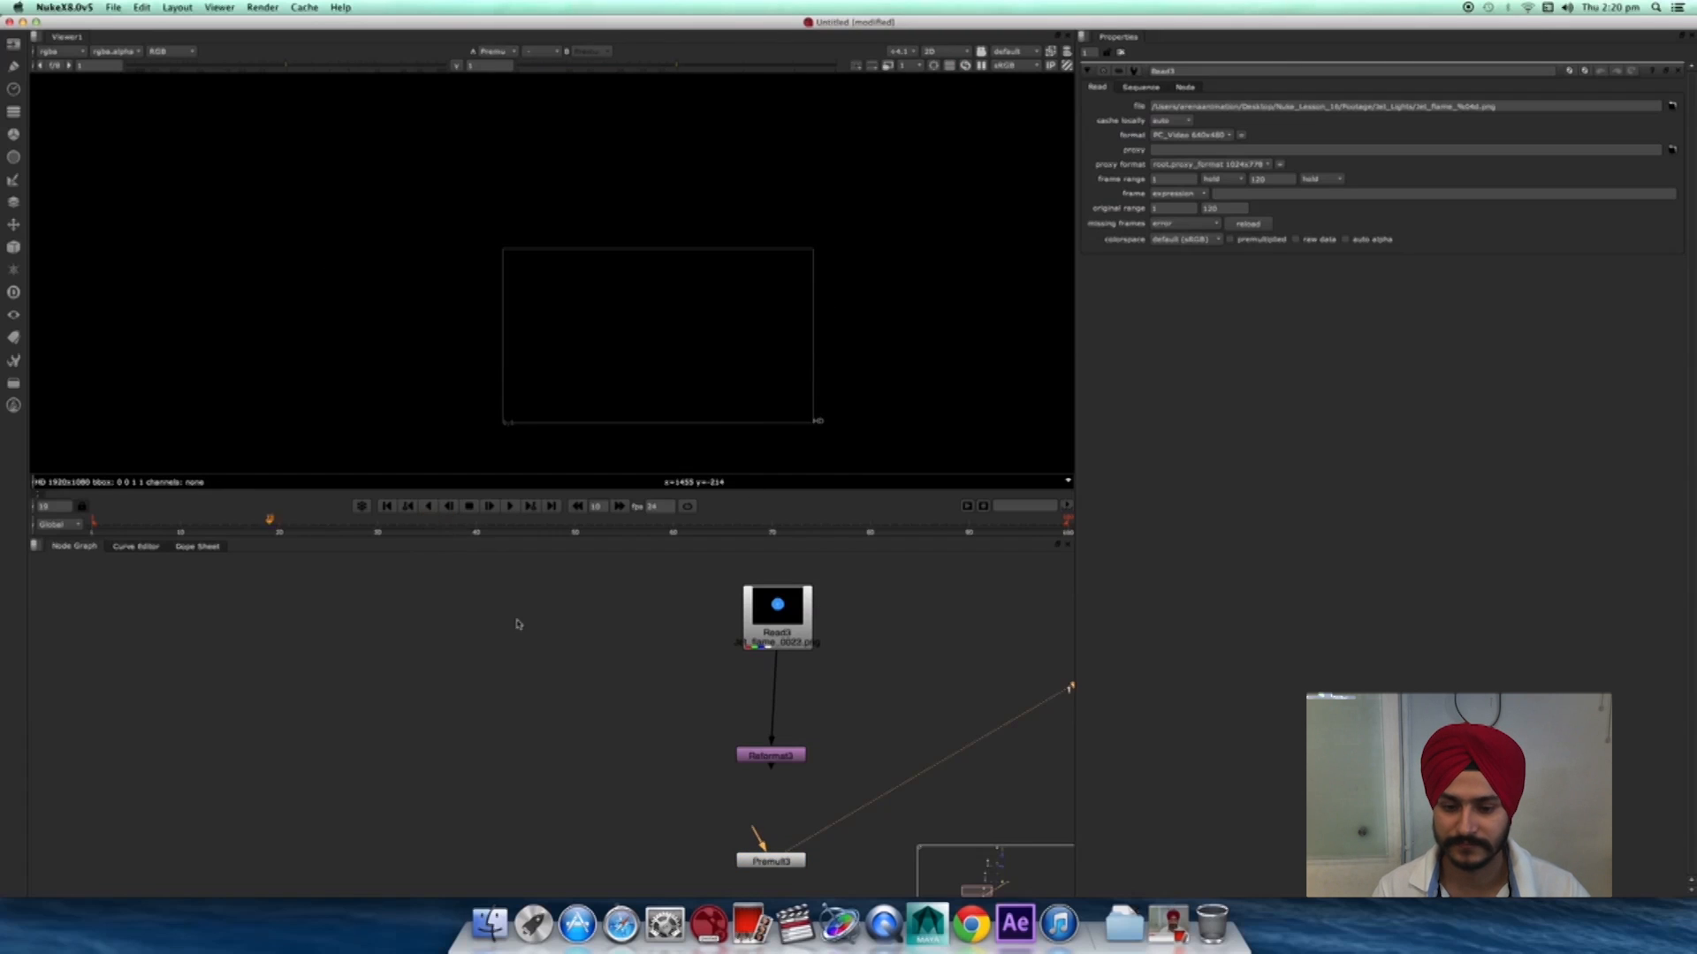
{"action": "left_click", "coordinate": [781, 624]}
{"action": "key", "text": "1"}
{"action": "left_click", "coordinate": [799, 704]}
{"action": "left_click", "coordinate": [774, 757]}
{"action": "key", "text": "1"}
{"action": "left_click", "coordinate": [776, 778]}
{"action": "left_click_drag", "start_coordinate": [758, 827], "coordinate": [789, 760]}
{"action": "left_click_drag", "start_coordinate": [778, 861], "coordinate": [776, 857]}
{"action": "key", "text": "1"}
{"action": "left_click", "coordinate": [815, 818]}
{"action": "middle_click_drag", "start_coordinate": [625, 318], "coordinate": [624, 314]}
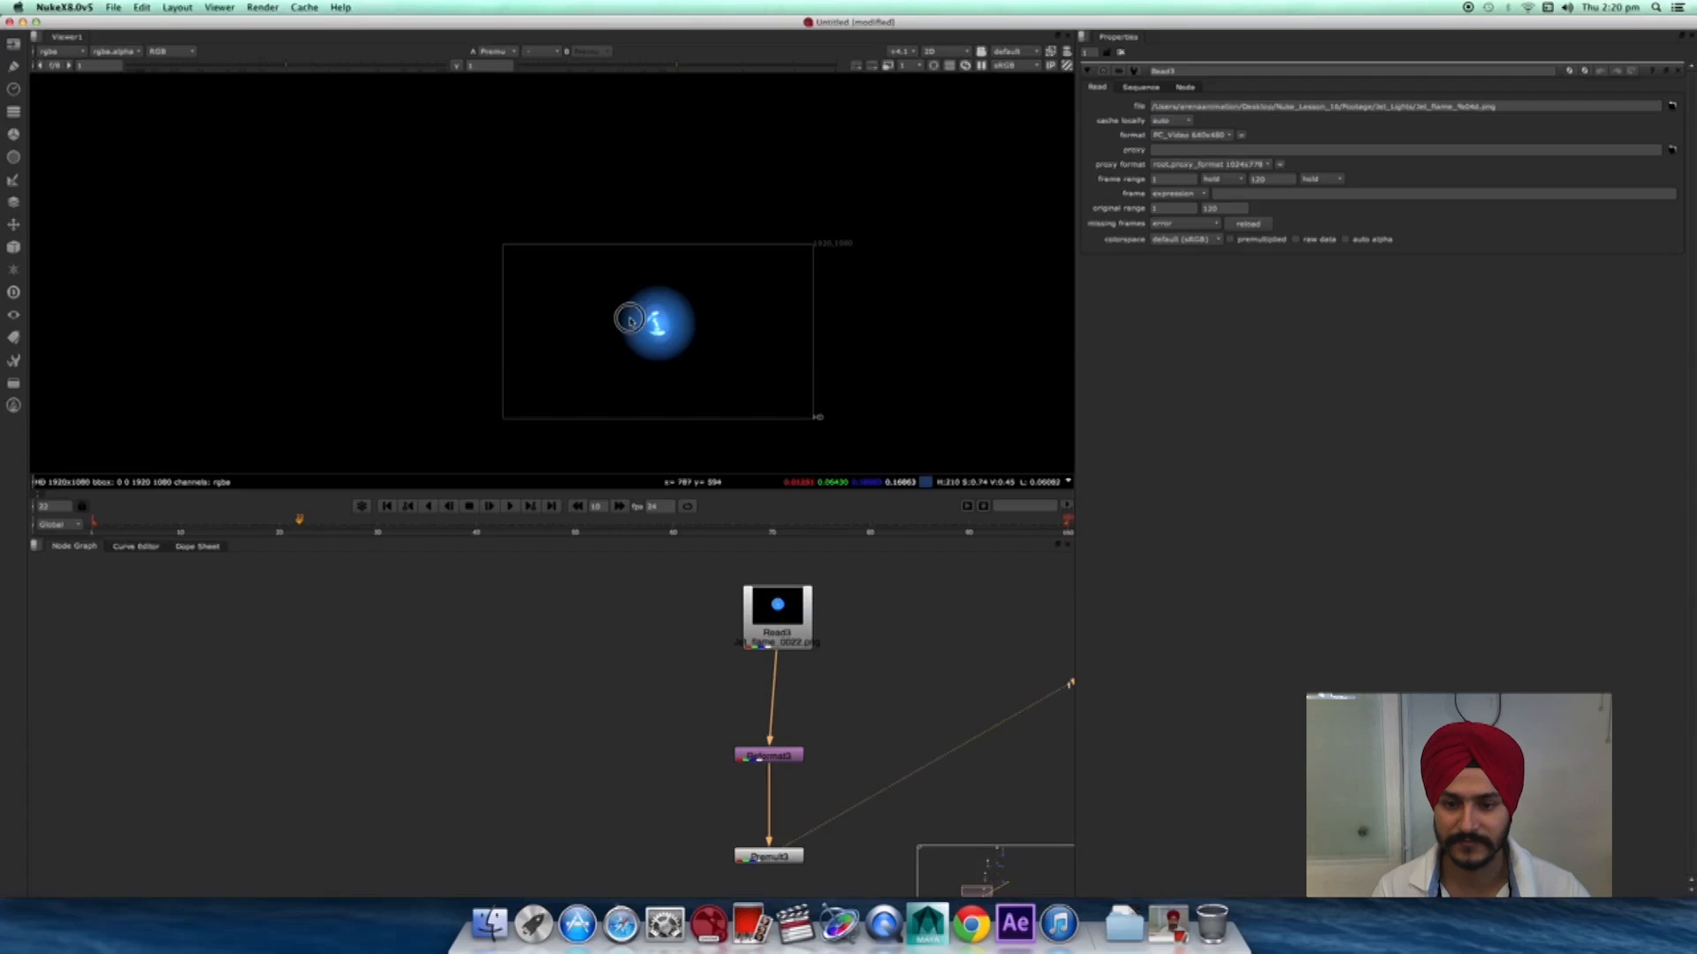
{"action": "scroll", "coordinate": [643, 353], "scroll_direction": "up", "scroll_amount": 5}
{"action": "middle_click_drag", "start_coordinate": [570, 251], "coordinate": [534, 314]}
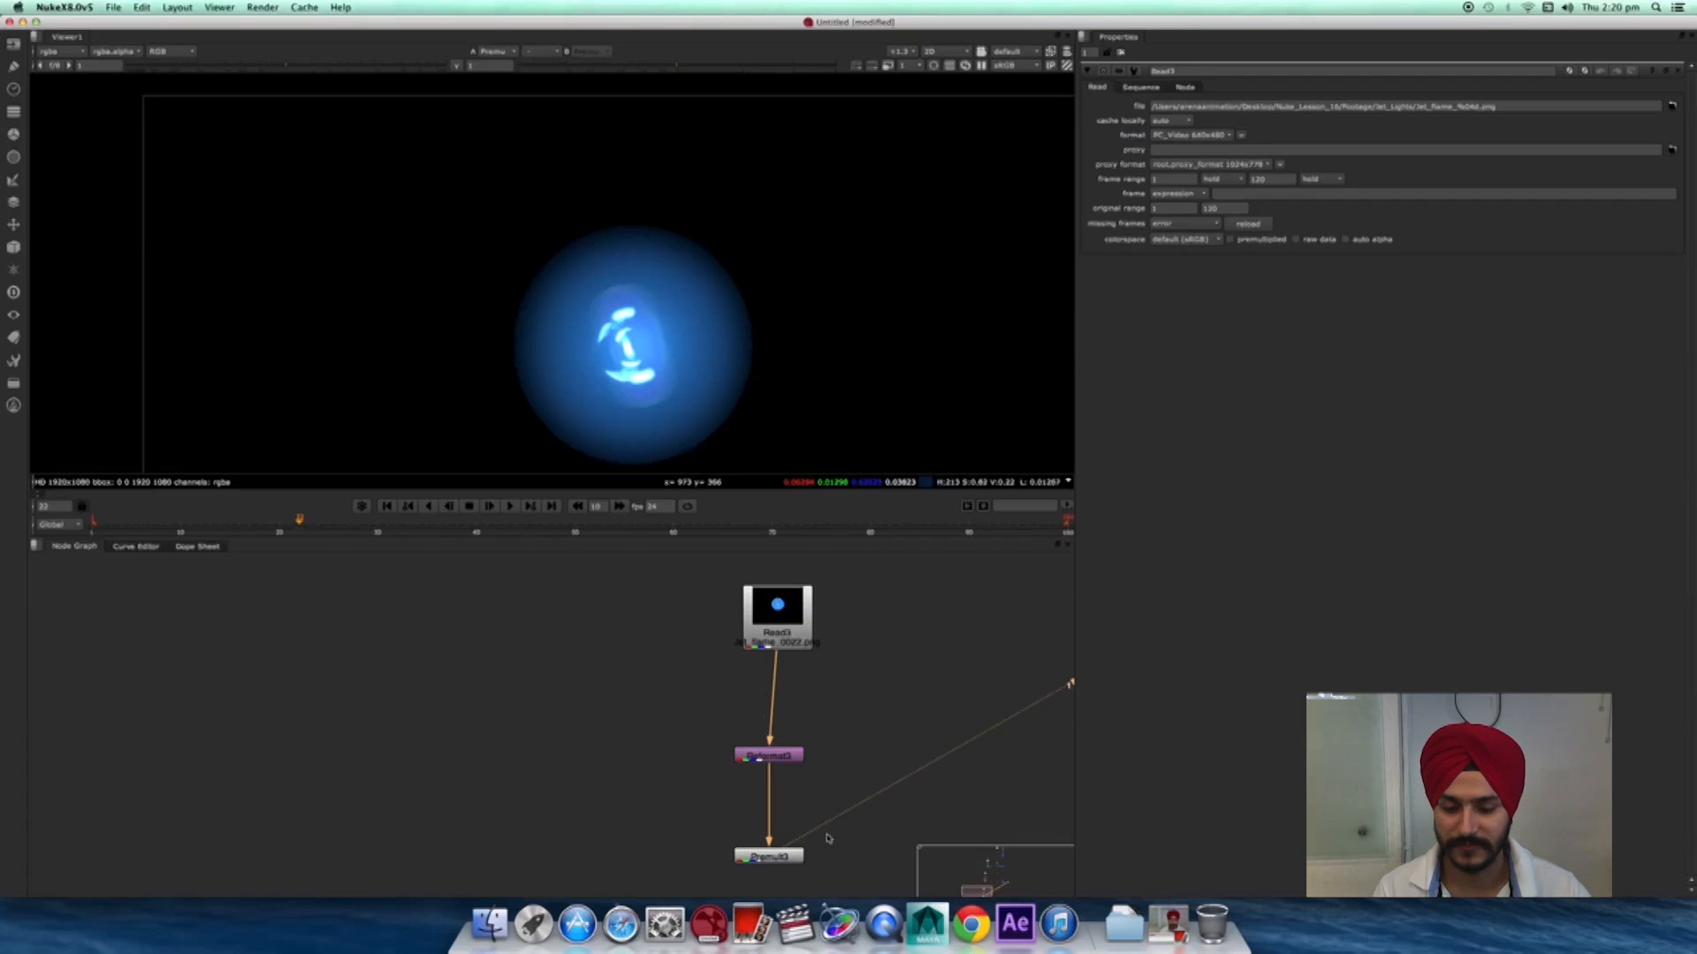
- Tighten the spacing of the Read3, Reformat3 and Premult3 chain, then play and scrub the light's animation to frame 50
{"action": "middle_click_drag", "start_coordinate": [828, 839], "coordinate": [826, 826]}
{"action": "left_click_drag", "start_coordinate": [779, 579], "coordinate": [769, 636]}
{"action": "left_click_drag", "start_coordinate": [780, 845], "coordinate": [778, 821]}
{"action": "left_click", "coordinate": [510, 511]}
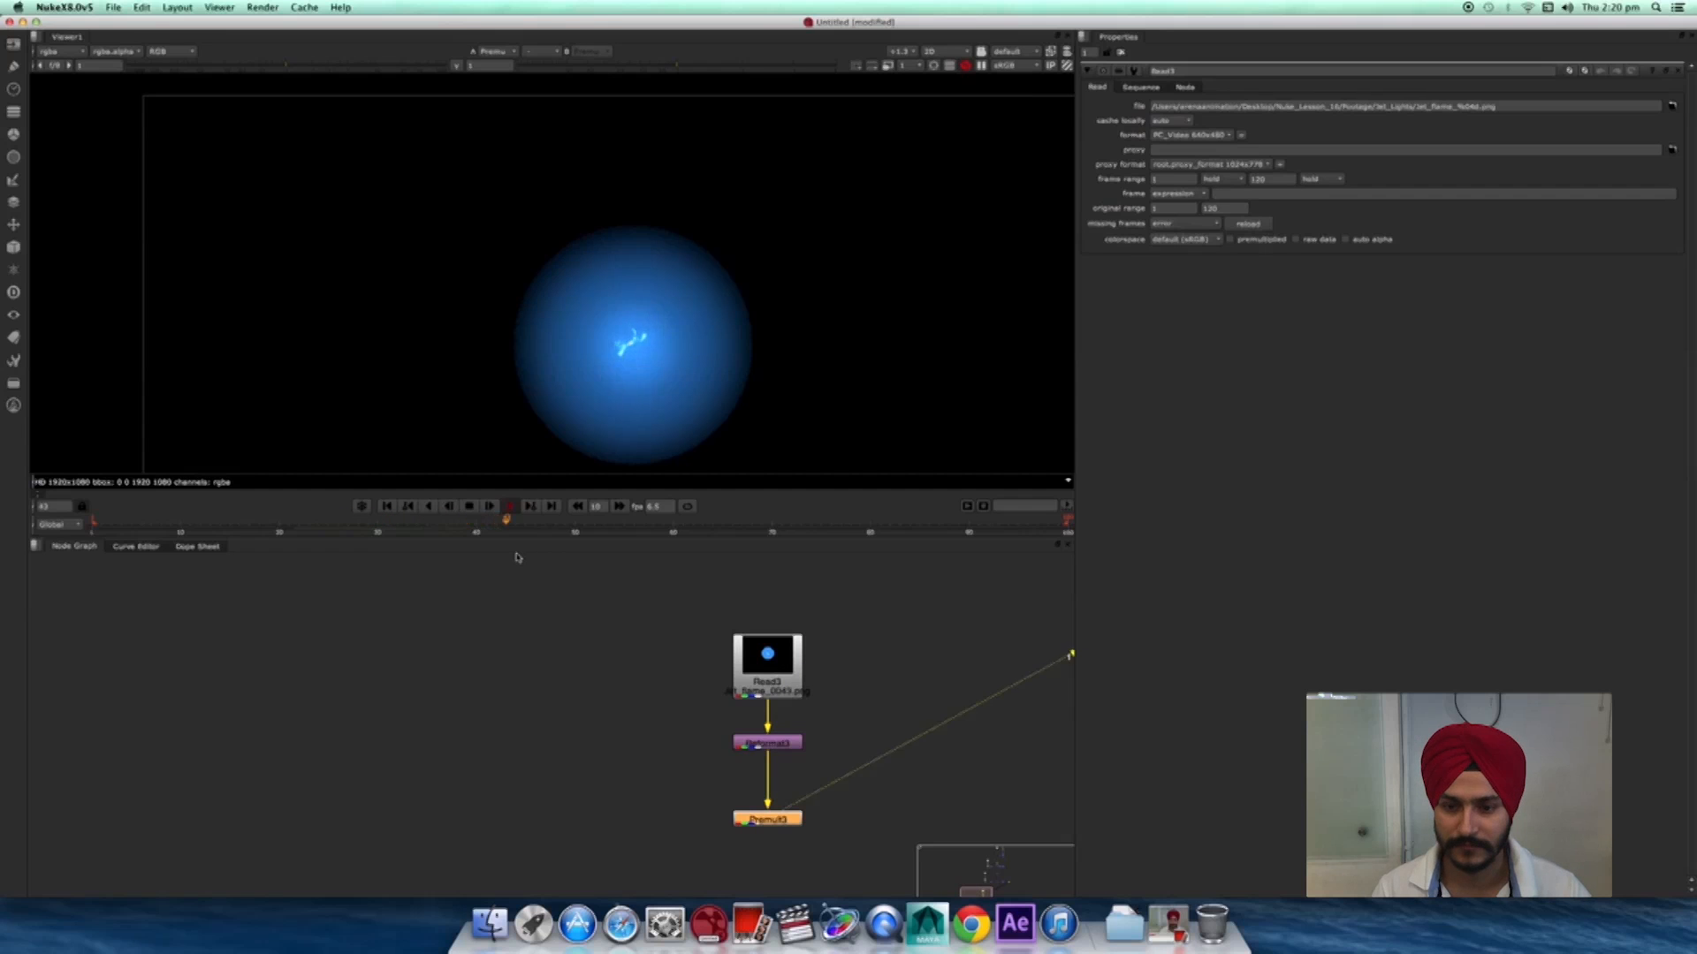
{"action": "mouse_move", "coordinate": [472, 533]}
{"action": "left_mouse_down"}
{"action": "mouse_move", "coordinate": [606, 533]}
{"action": "mouse_move", "coordinate": [341, 546]}
{"action": "mouse_move", "coordinate": [475, 536]}
{"action": "left_mouse_up"}
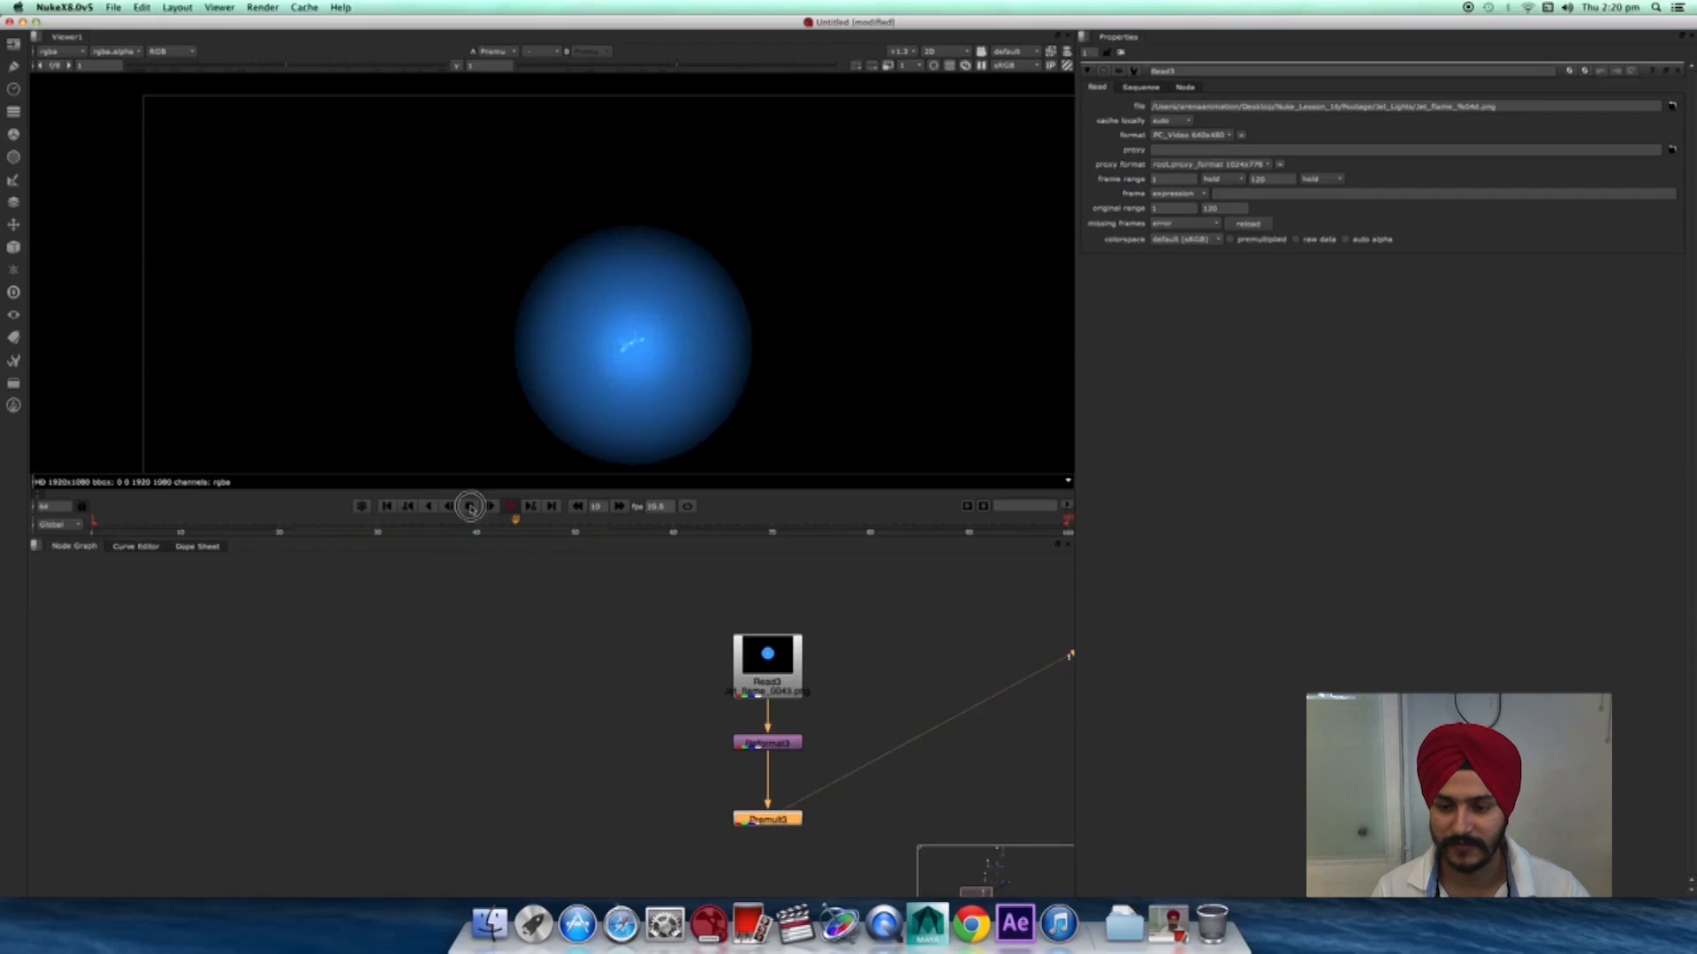
{"action": "mouse_move", "coordinate": [544, 527]}
{"action": "left_mouse_down"}
{"action": "mouse_move", "coordinate": [257, 530]}
{"action": "mouse_move", "coordinate": [477, 548]}
{"action": "mouse_move", "coordinate": [575, 533]}
{"action": "left_mouse_up"}
- Add a Retime node directly below Premult3
{"action": "middle_click_drag", "start_coordinate": [759, 882], "coordinate": [645, 758]}
{"action": "scroll", "coordinate": [607, 788], "scroll_direction": "up", "scroll_amount": 2}
{"action": "left_click", "coordinate": [648, 737]}
{"action": "key", "text": "Tab"}
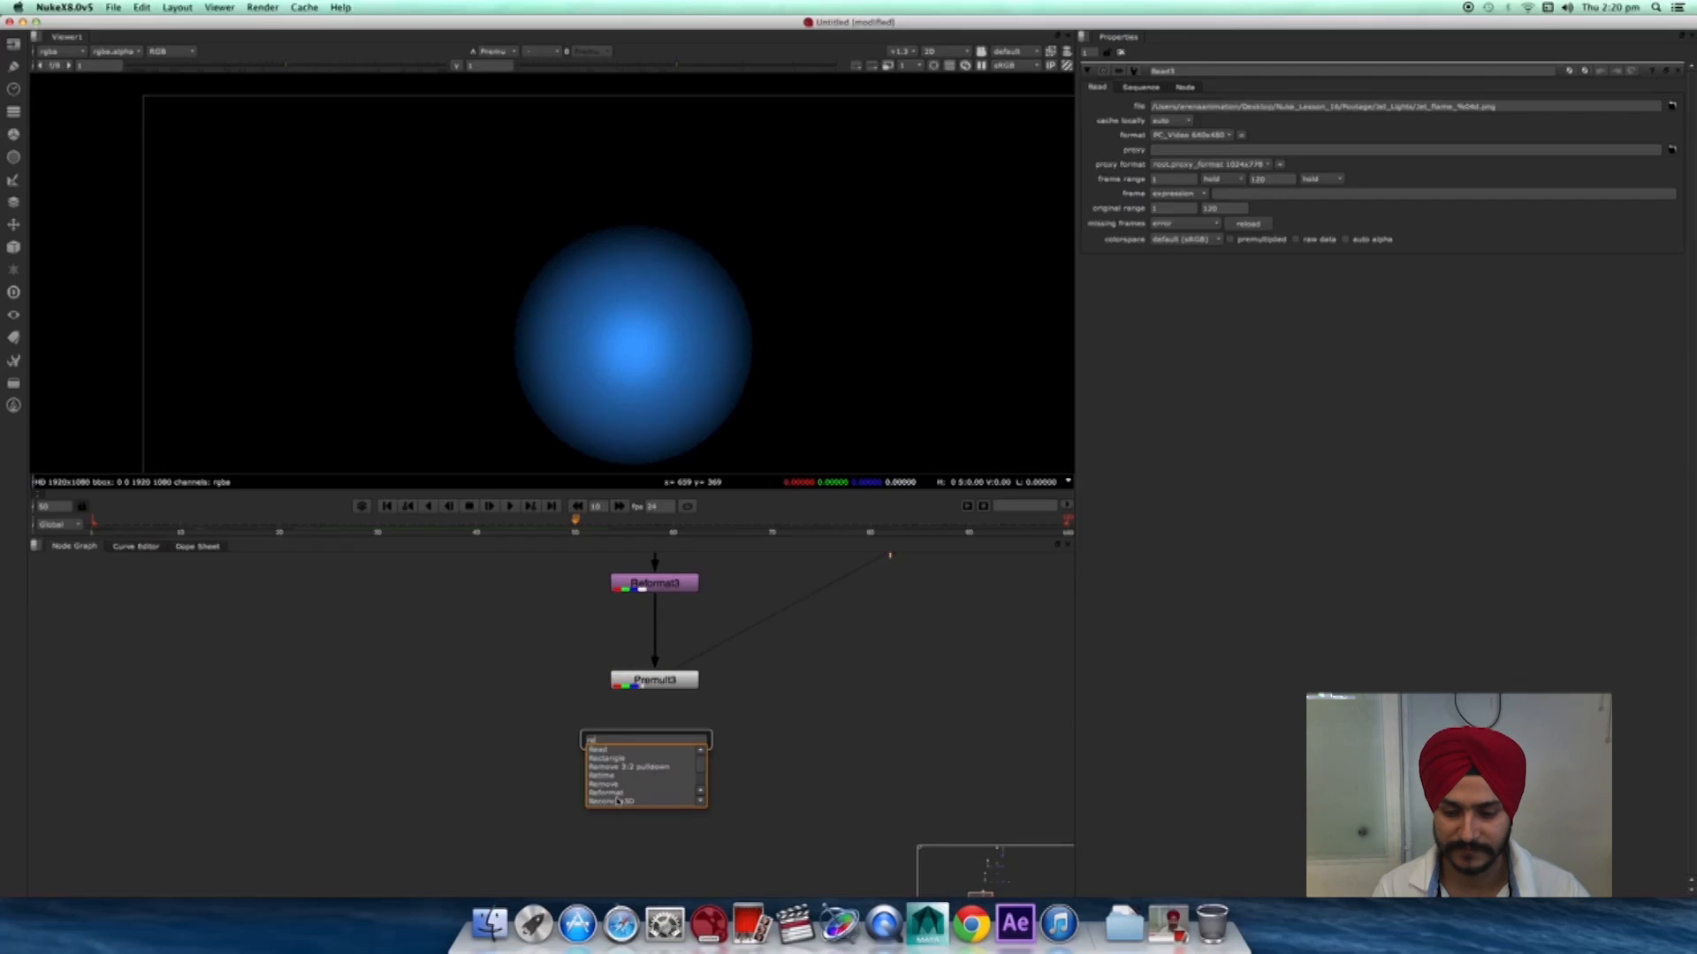
{"action": "left_click", "coordinate": [608, 777]}
{"action": "left_click_drag", "start_coordinate": [667, 749], "coordinate": [673, 765]}
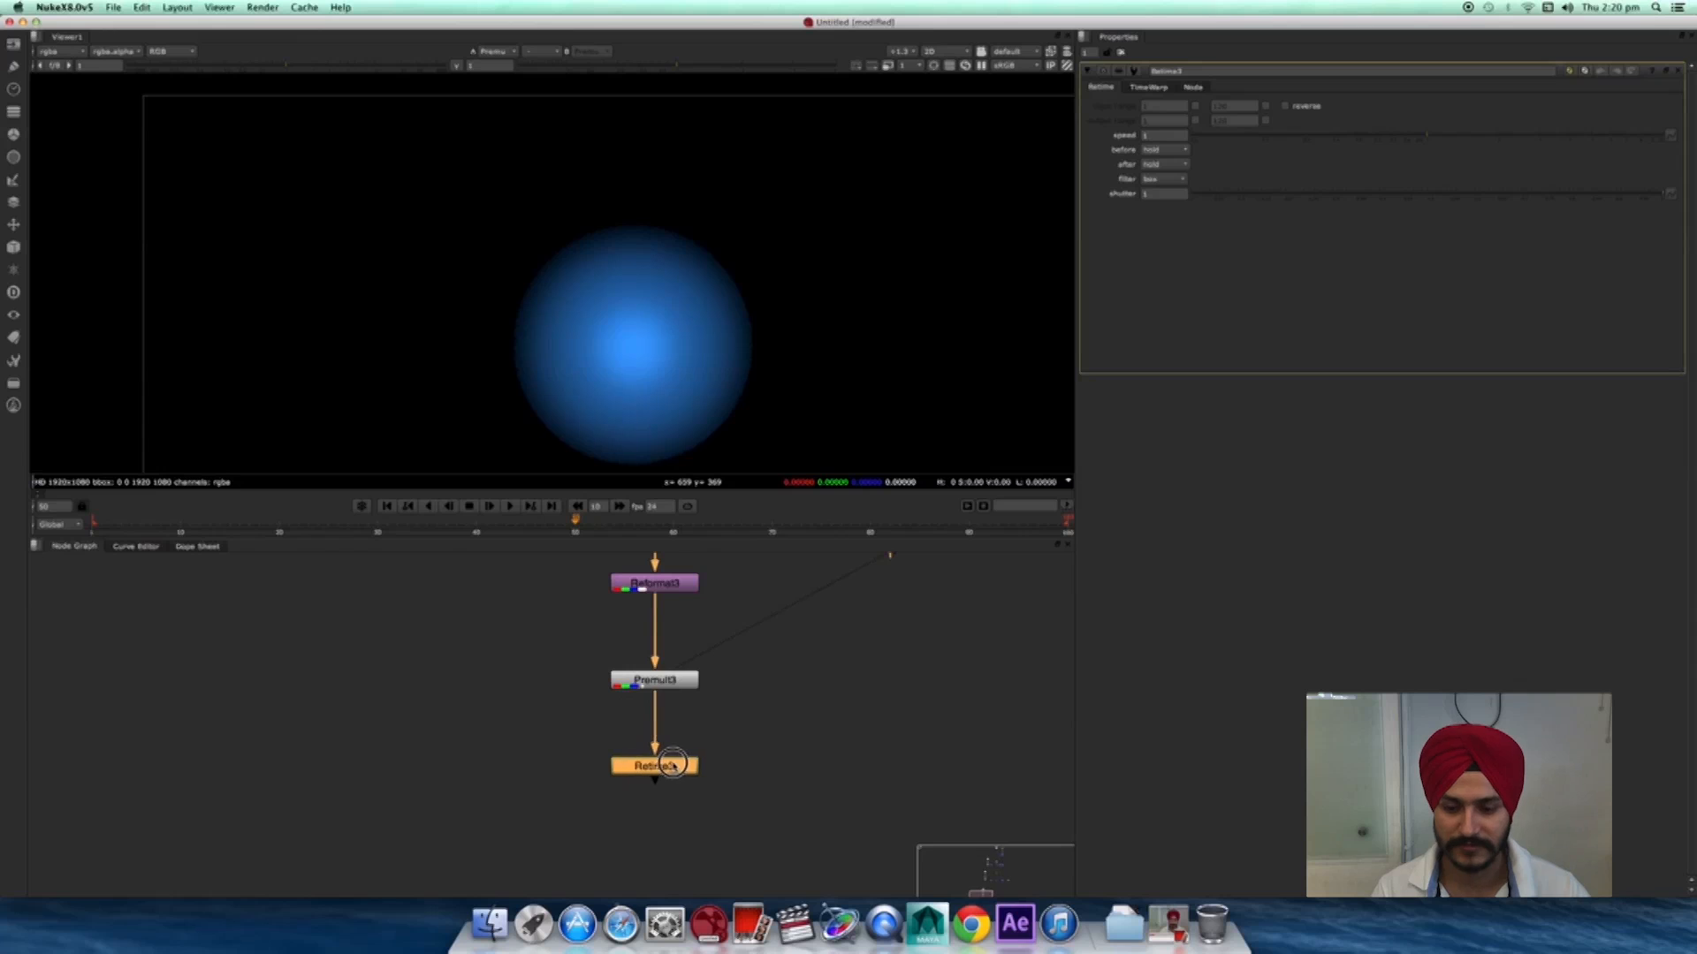
- Limit Retime3's input range to frames 1 to 40 and check its output past the range's end
{"action": "left_click", "coordinate": [669, 758]}
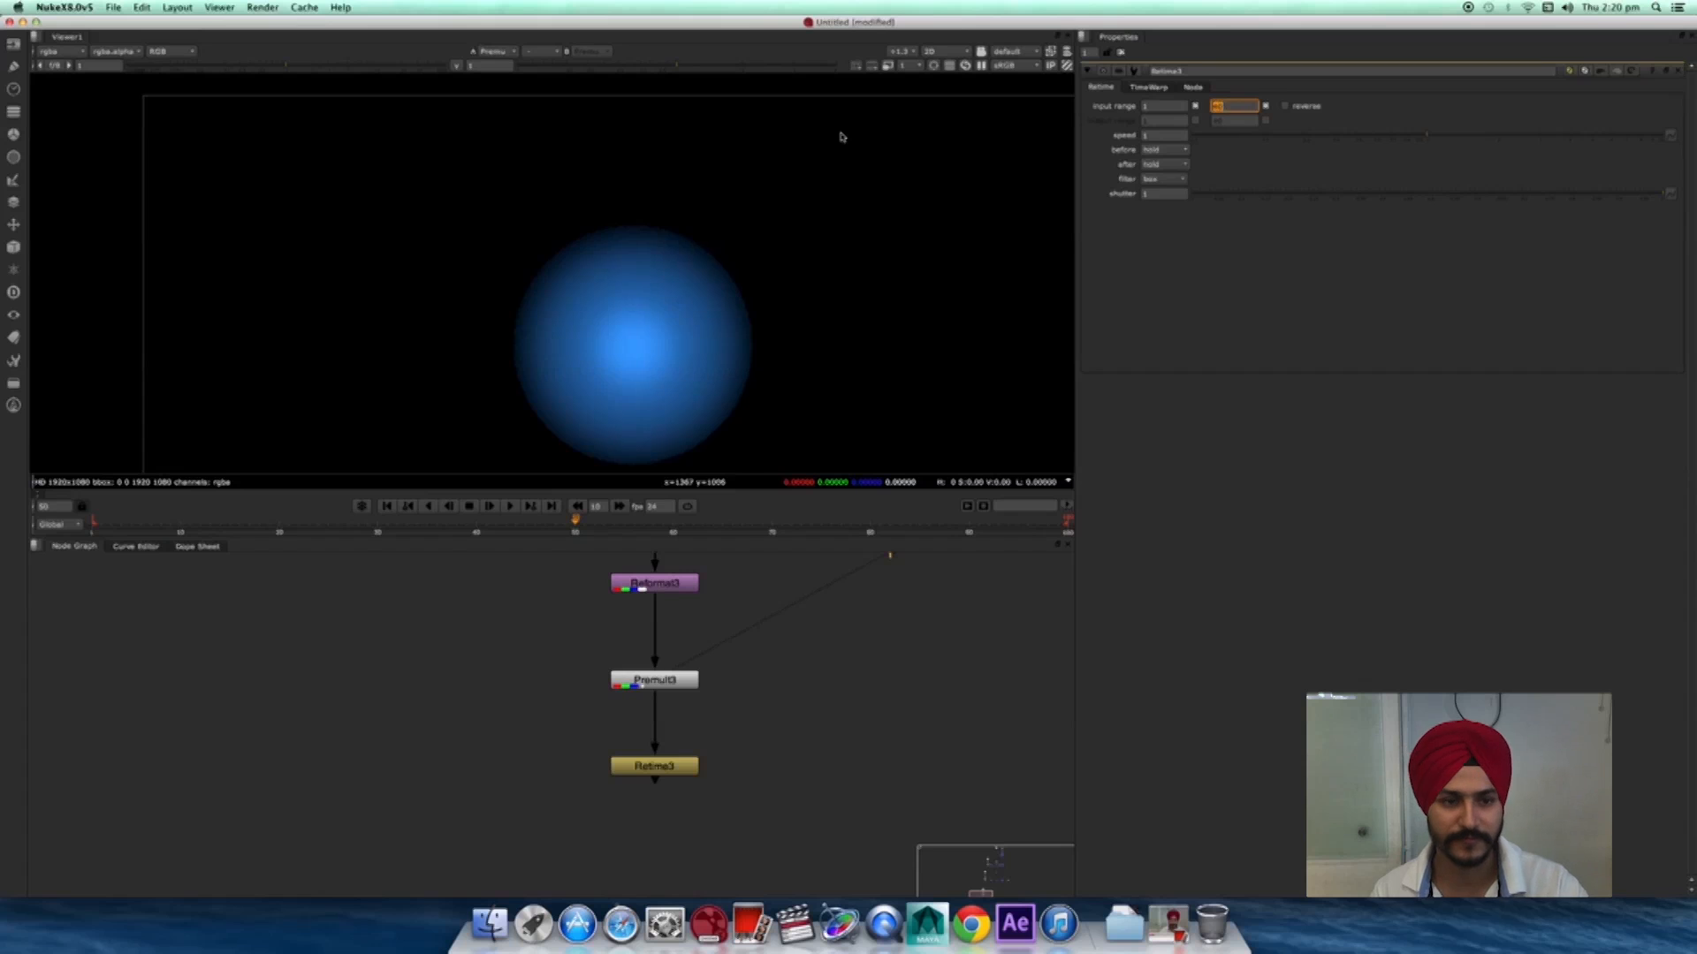
{"action": "left_click_drag", "start_coordinate": [680, 765], "coordinate": [680, 754]}
{"action": "key", "text": "1"}
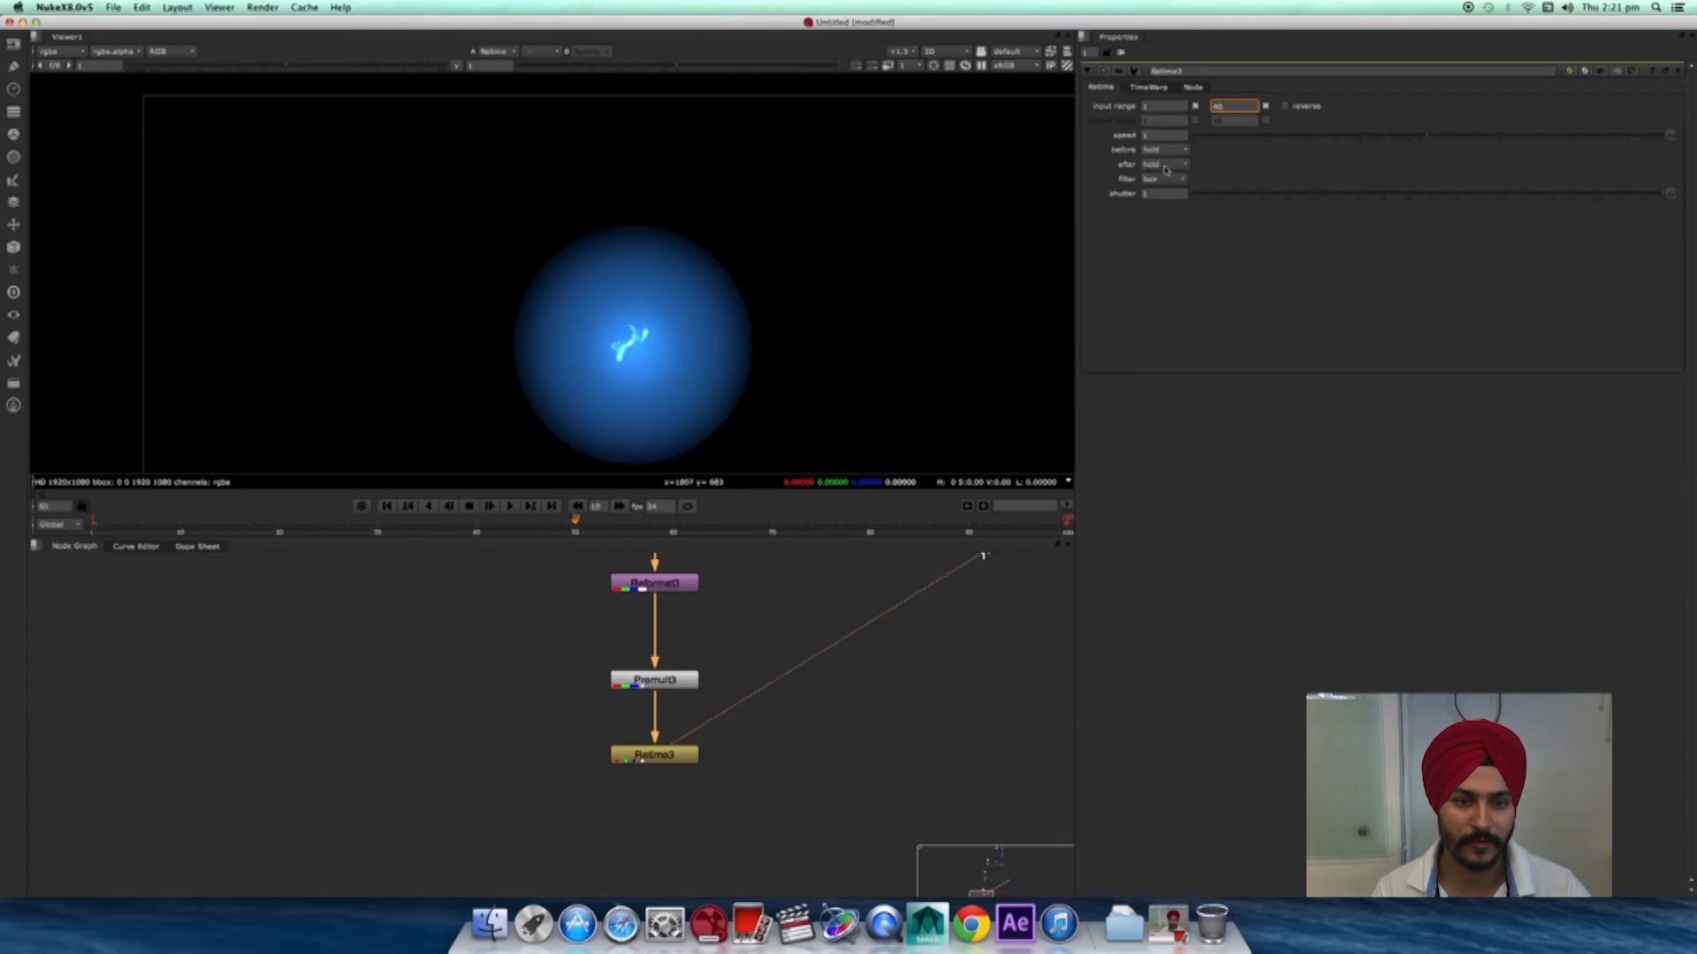
{"action": "left_click_drag", "start_coordinate": [547, 528], "coordinate": [645, 539]}
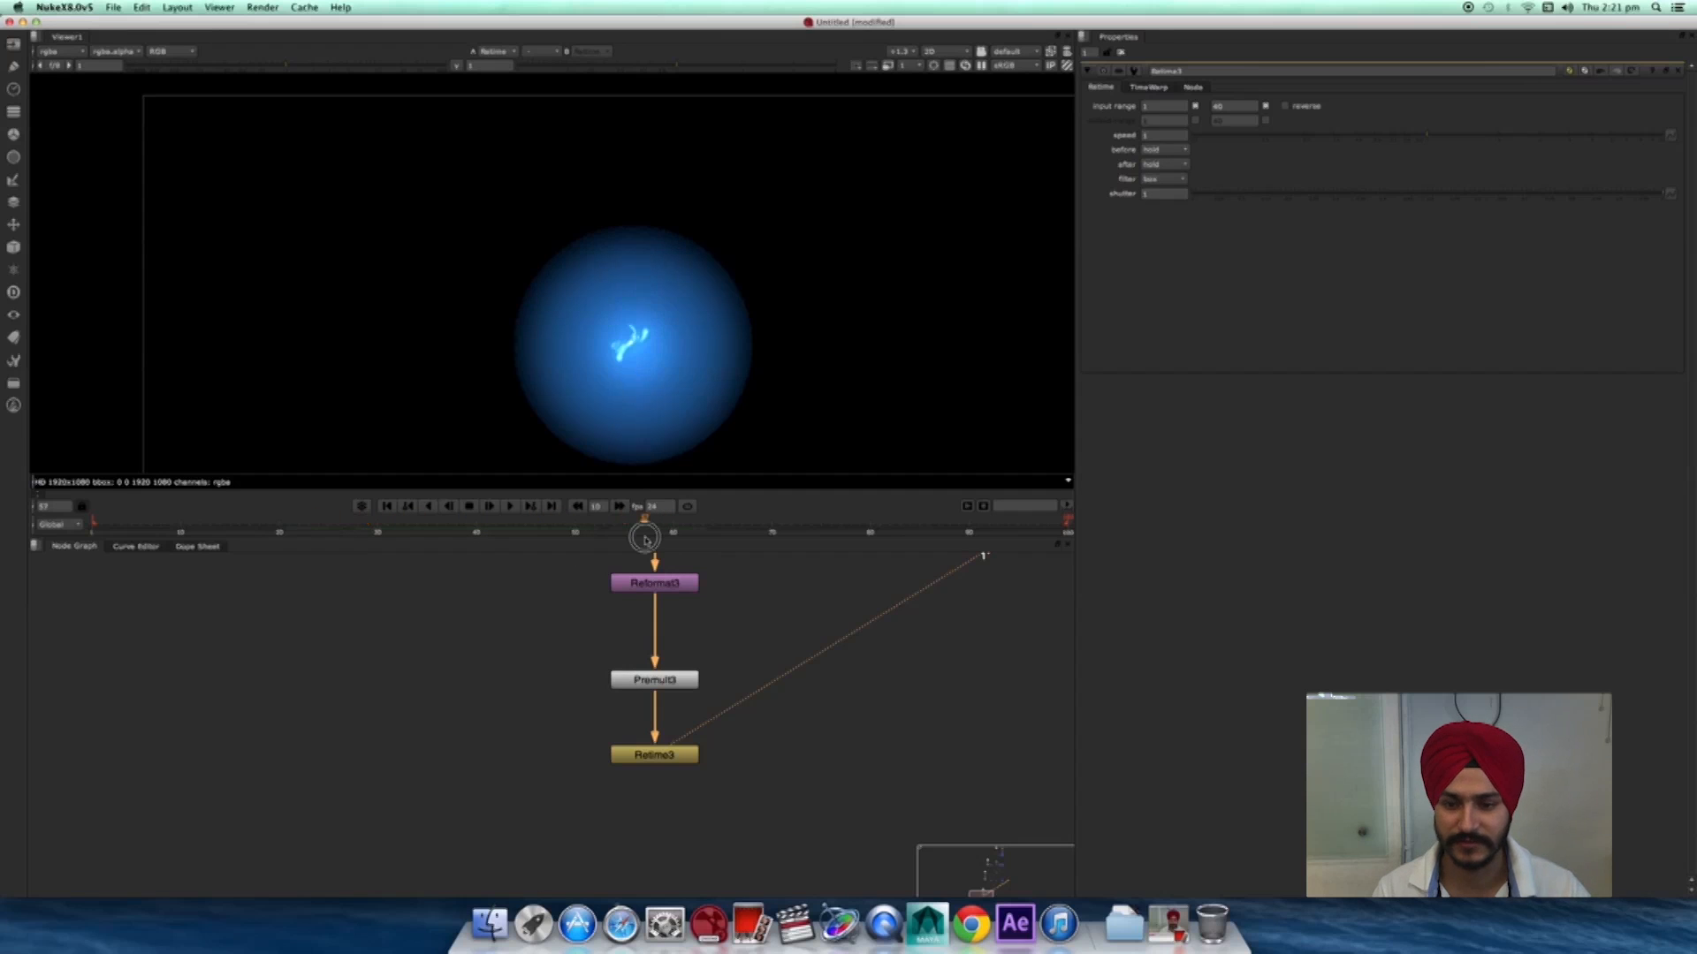
- Set Retime3's after behaviour to bounce and play back the light's animation
{"action": "left_click", "coordinate": [669, 767]}
{"action": "left_click", "coordinate": [1165, 164]}
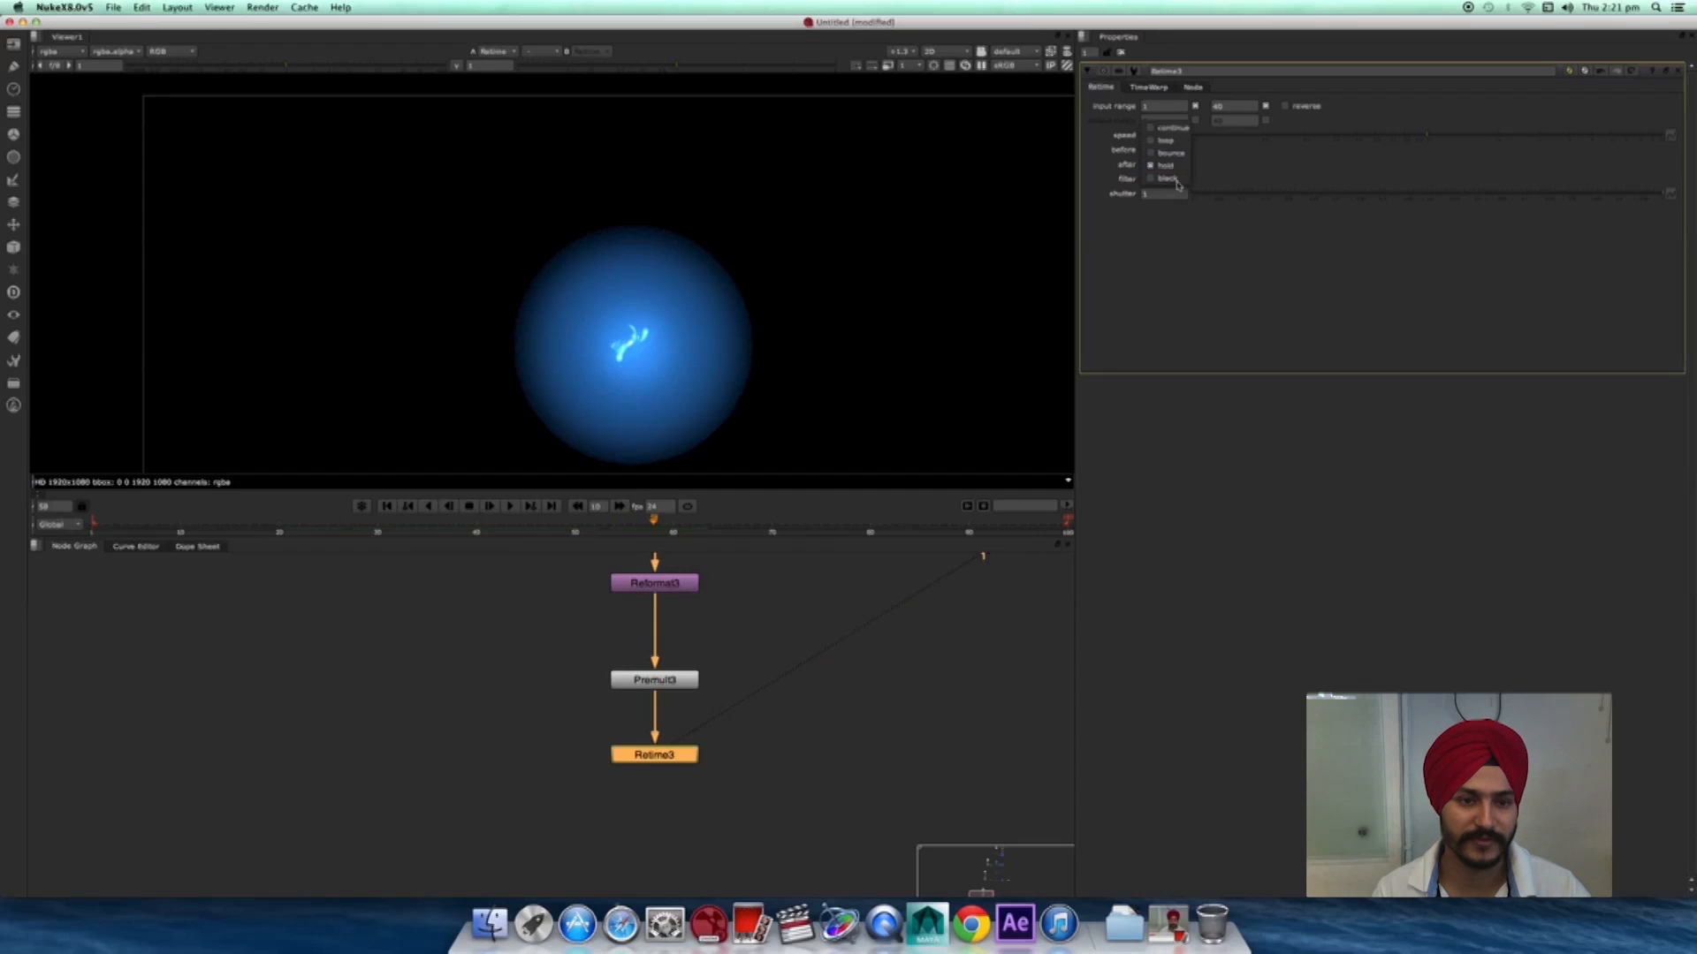
{"action": "left_click", "coordinate": [1168, 155]}
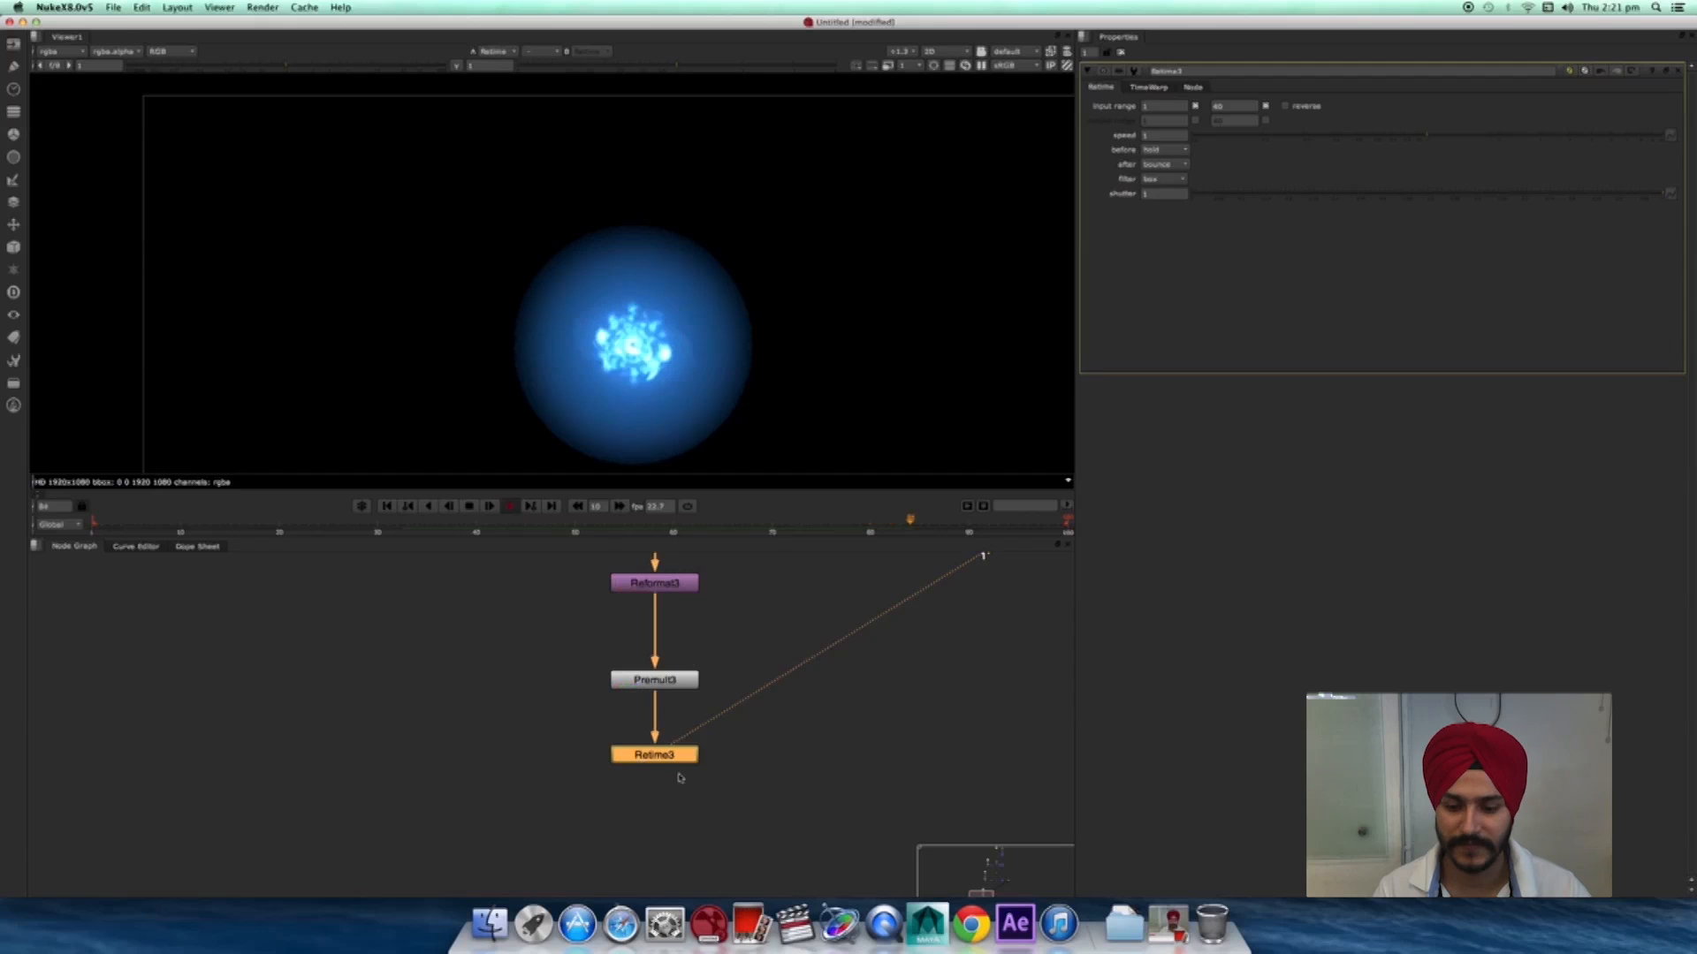
{"action": "left_click", "coordinate": [469, 506]}
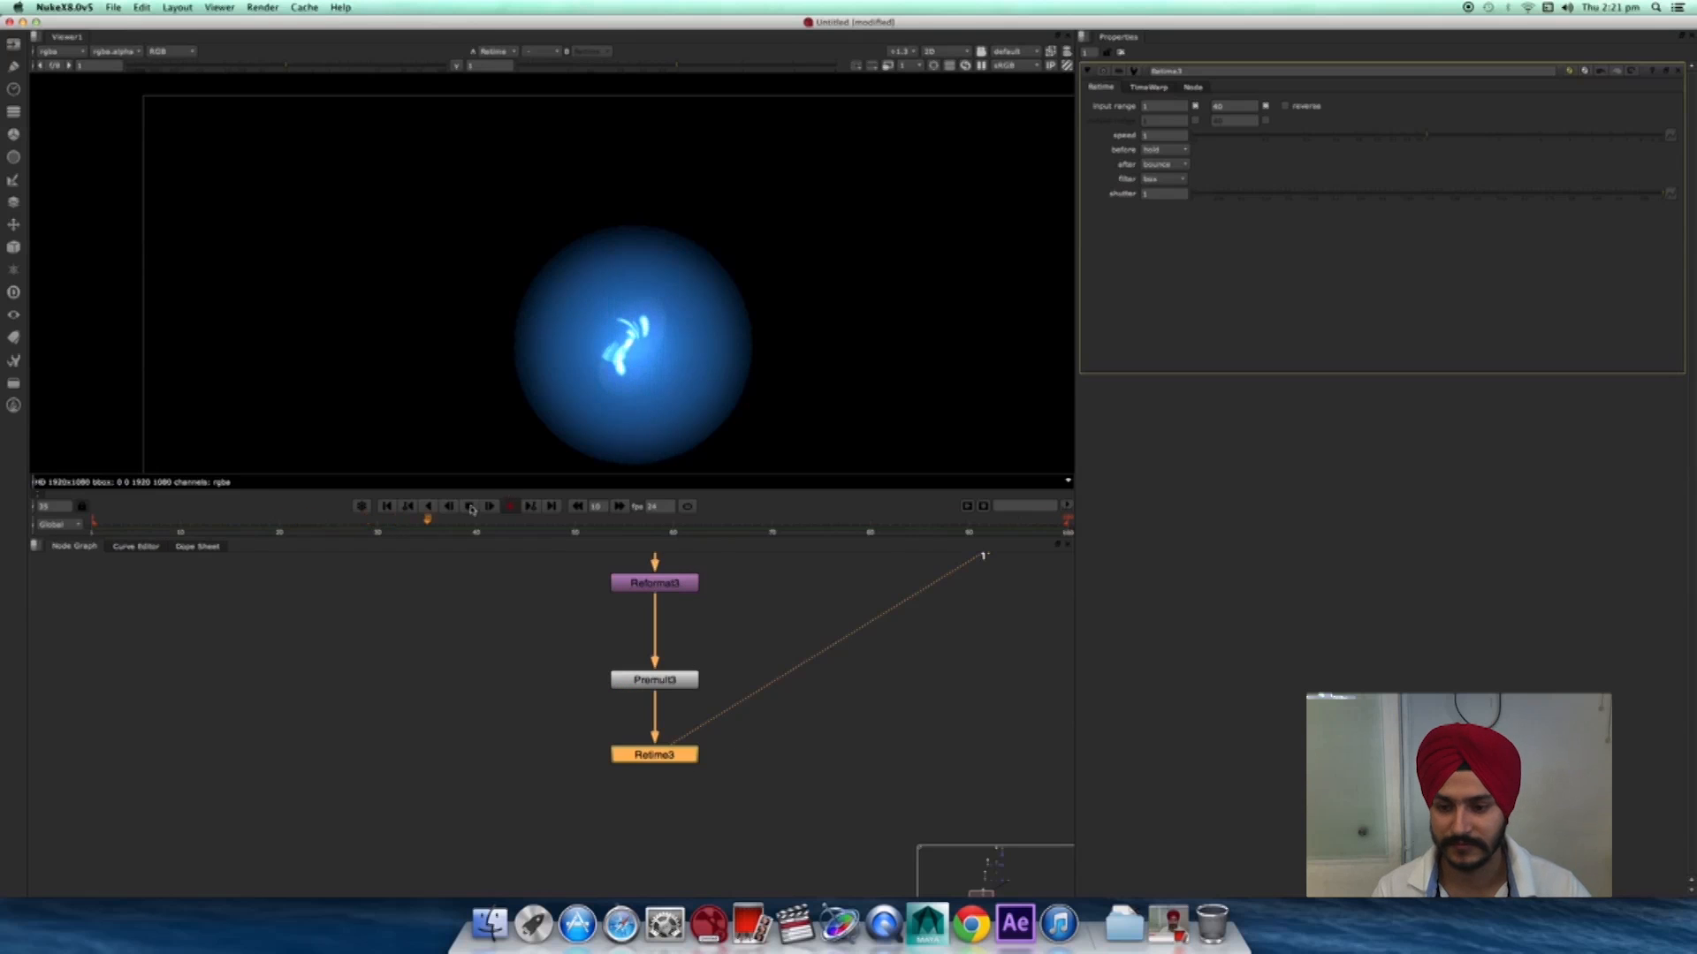
- Add a Merge node with Retime3 as input A and Merge3's composite as input B, and view the result
{"action": "scroll", "coordinate": [831, 735], "scroll_direction": "down", "scroll_amount": 3}
{"action": "middle_click_drag", "start_coordinate": [821, 742], "coordinate": [655, 786]}
{"action": "left_click", "coordinate": [797, 754]}
{"action": "key", "text": "m"}
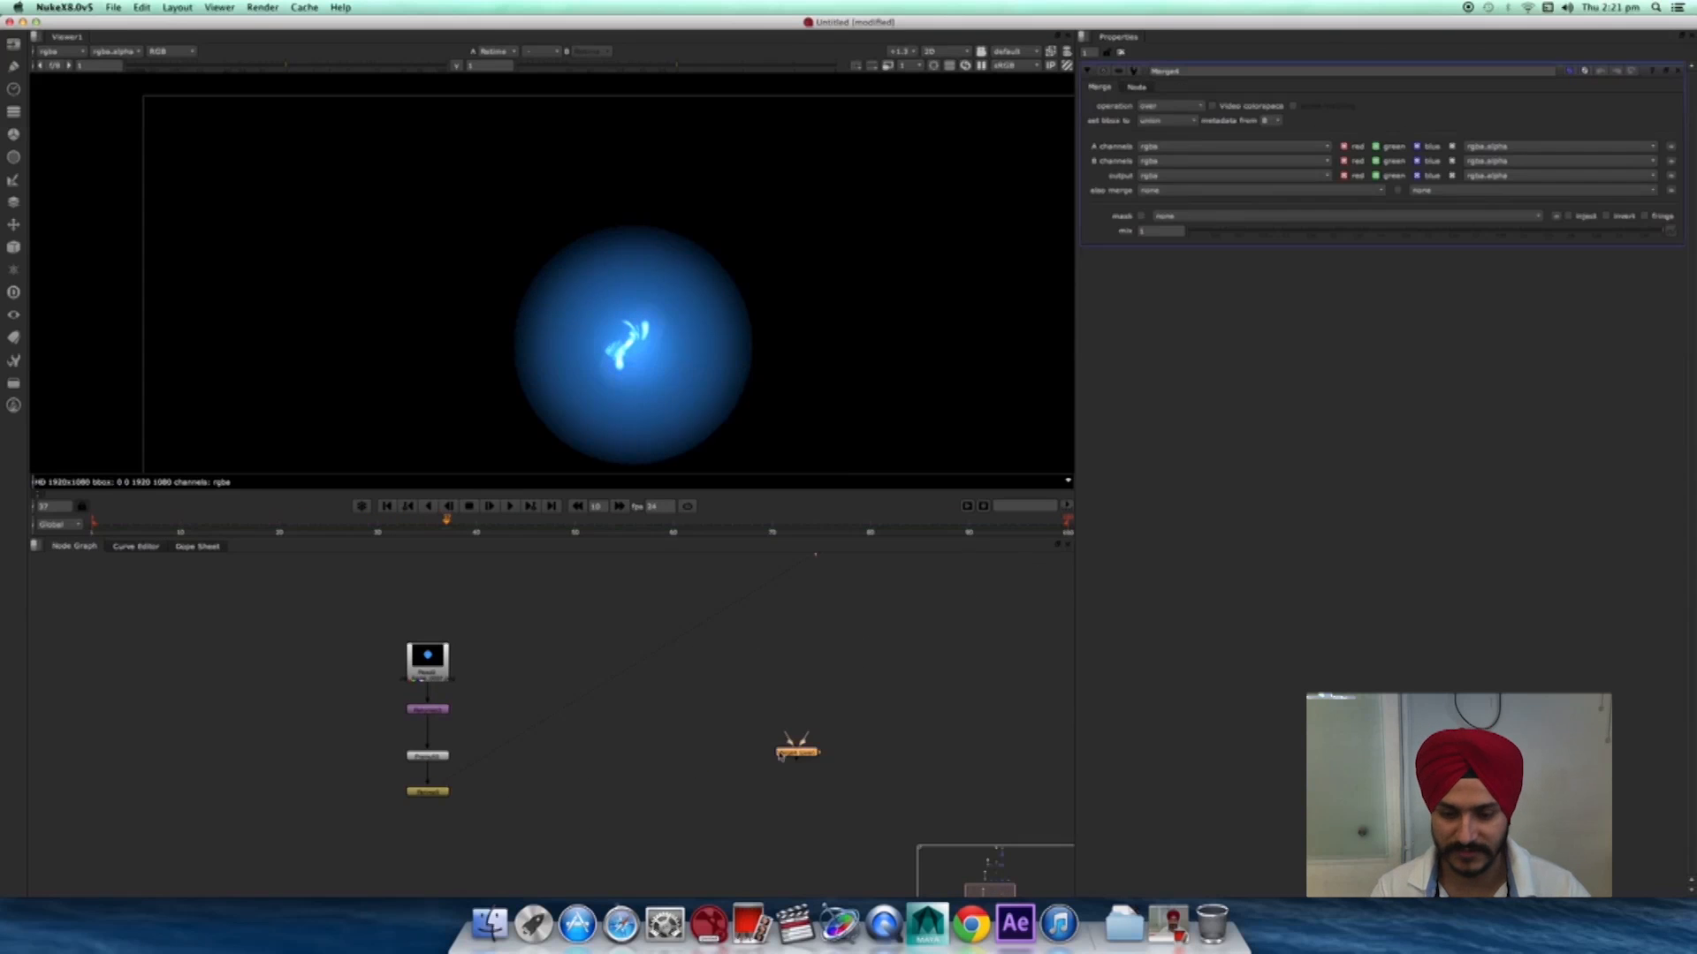
{"action": "left_click_drag", "start_coordinate": [466, 777], "coordinate": [431, 791]}
{"action": "middle_click_drag", "start_coordinate": [817, 746], "coordinate": [690, 825]}
{"action": "left_click_drag", "start_coordinate": [666, 822], "coordinate": [678, 589]}
{"action": "middle_click_drag", "start_coordinate": [720, 784], "coordinate": [768, 665]}
{"action": "left_click_drag", "start_coordinate": [714, 714], "coordinate": [729, 748]}
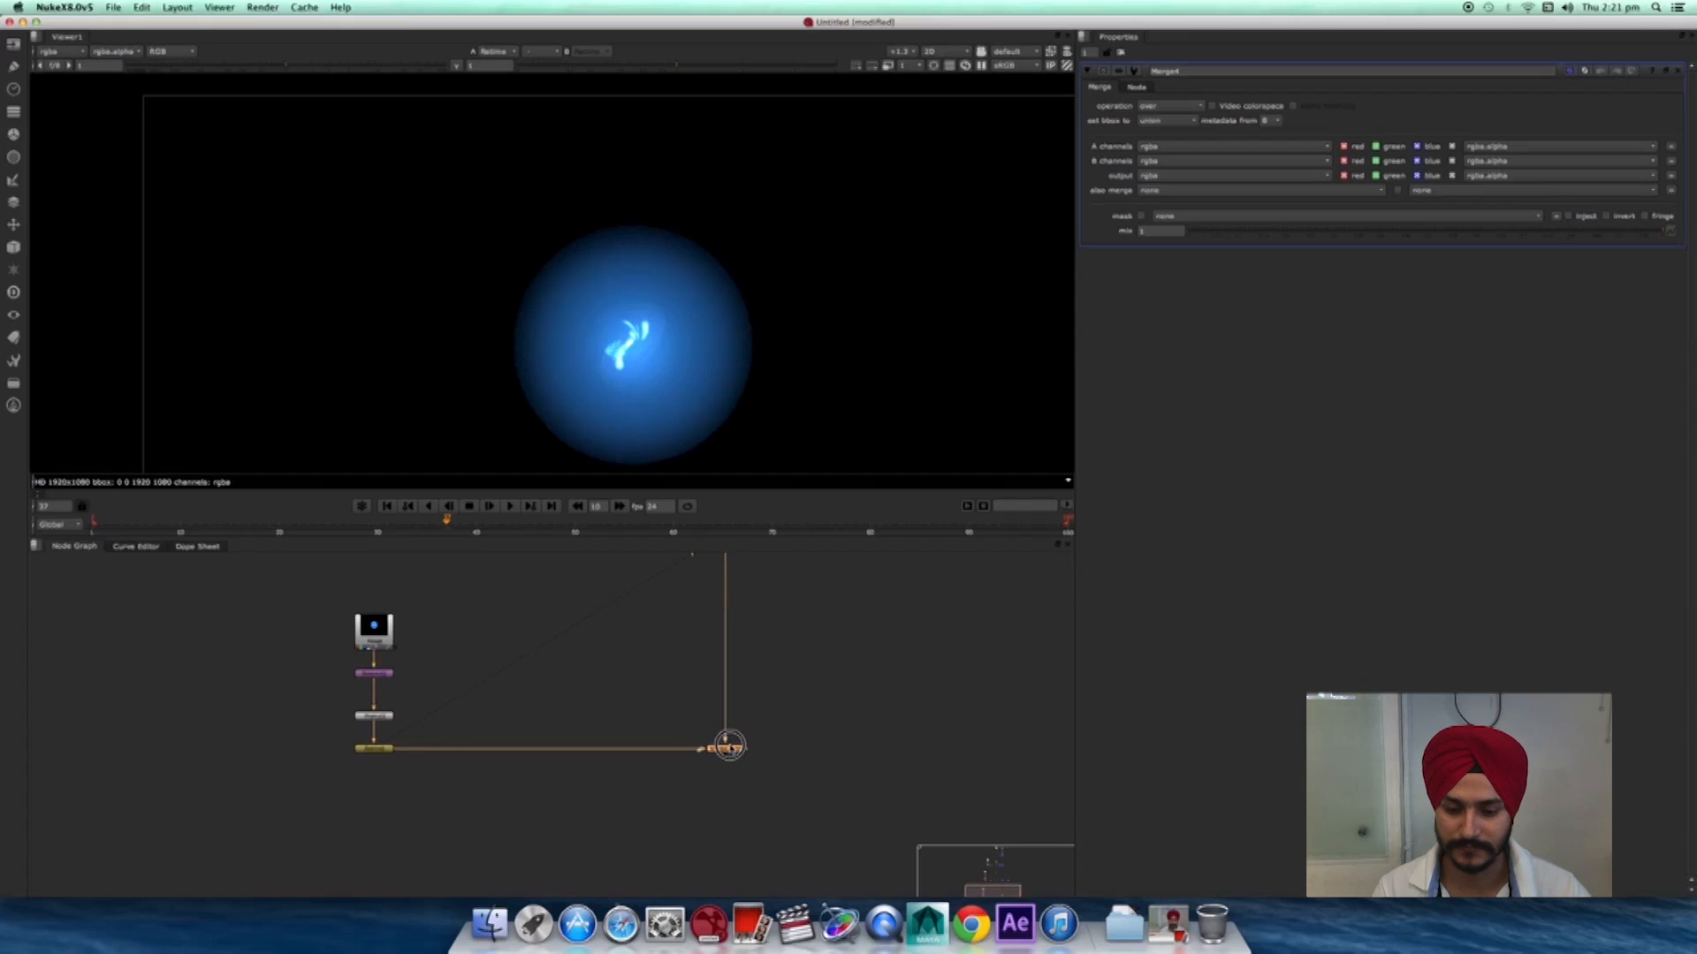
{"action": "key", "text": "1"}
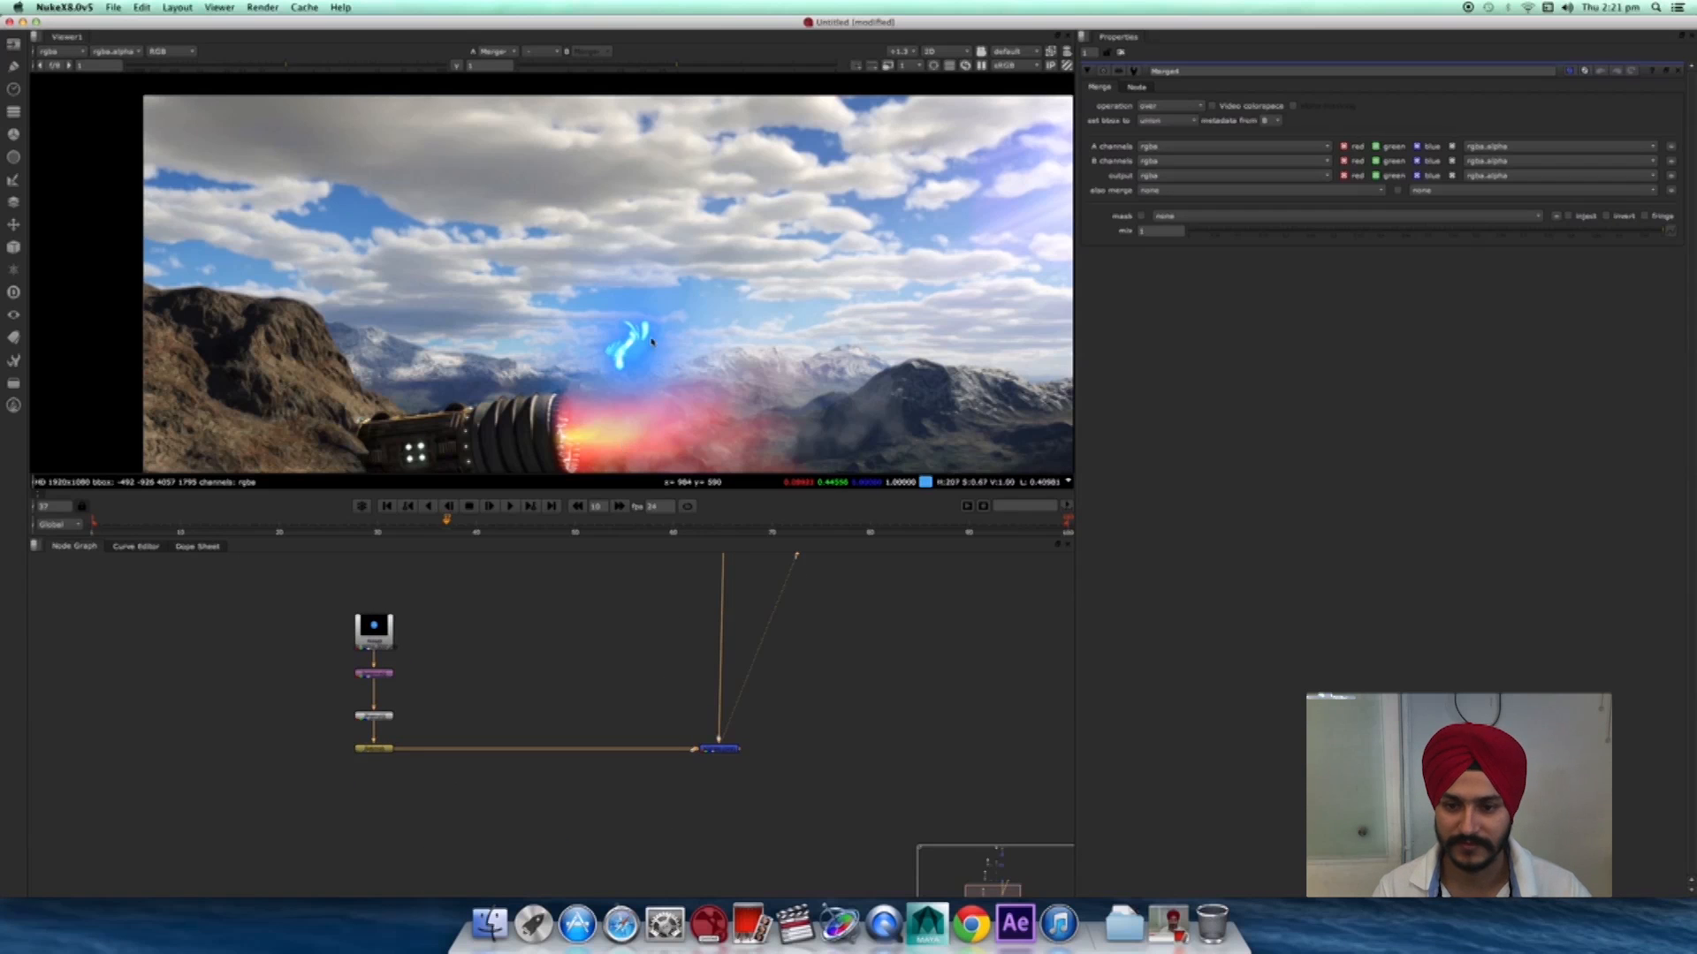
- Insert a Transform node between Retime3 and Merge4
{"action": "scroll", "coordinate": [636, 637], "scroll_direction": "up", "scroll_amount": 3}
{"action": "key", "text": "t"}
{"action": "left_click_drag", "start_coordinate": [613, 690], "coordinate": [516, 813]}
{"action": "scroll", "coordinate": [871, 369], "scroll_direction": "up", "scroll_amount": 2}
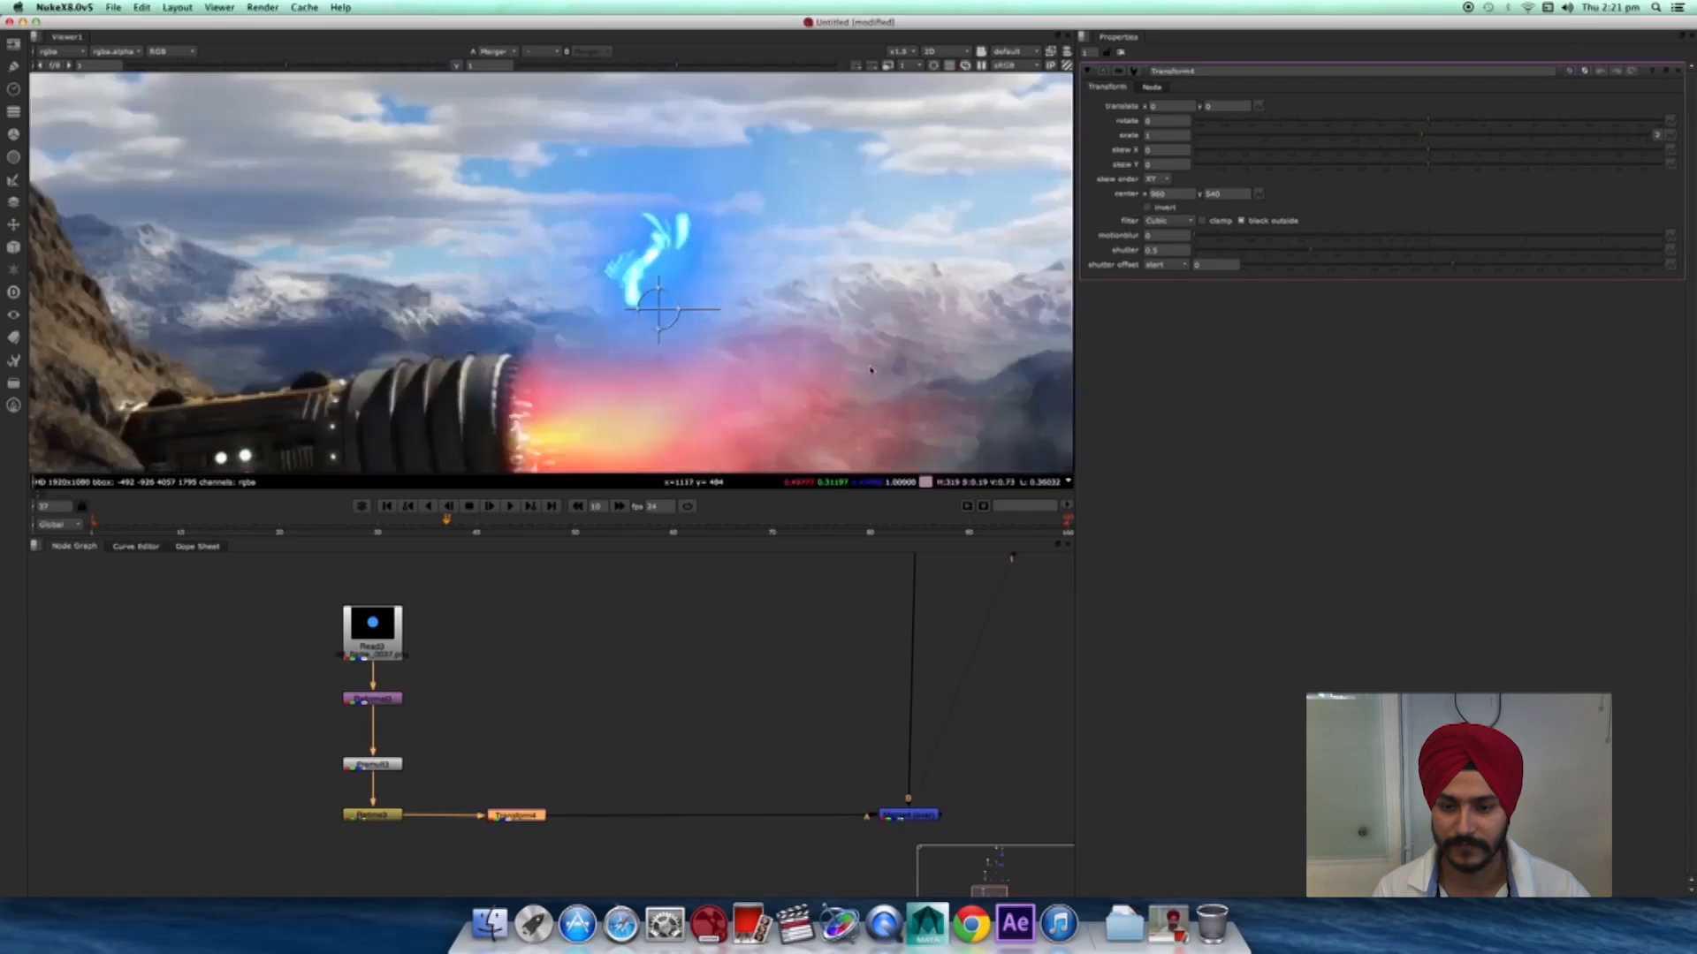
- Recentre Transform4's pivot on the blue light and move the light onto the upper-left lamp on the jet's side
{"action": "middle_click_drag", "start_coordinate": [871, 369], "coordinate": [969, 364]}
{"action": "left_click_drag", "start_coordinate": [757, 303], "coordinate": [752, 246], "text": "super"}
{"action": "scroll", "coordinate": [799, 305], "scroll_direction": "down", "scroll_amount": 2}
{"action": "middle_click_drag", "start_coordinate": [798, 320], "coordinate": [855, 303]}
{"action": "left_click_drag", "start_coordinate": [827, 244], "coordinate": [507, 381]}
{"action": "scroll", "coordinate": [505, 384], "scroll_direction": "up", "scroll_amount": 3}
{"action": "middle_click_drag", "start_coordinate": [506, 385], "coordinate": [623, 405]}
{"action": "scroll", "coordinate": [599, 387], "scroll_direction": "up", "scroll_amount": 2}
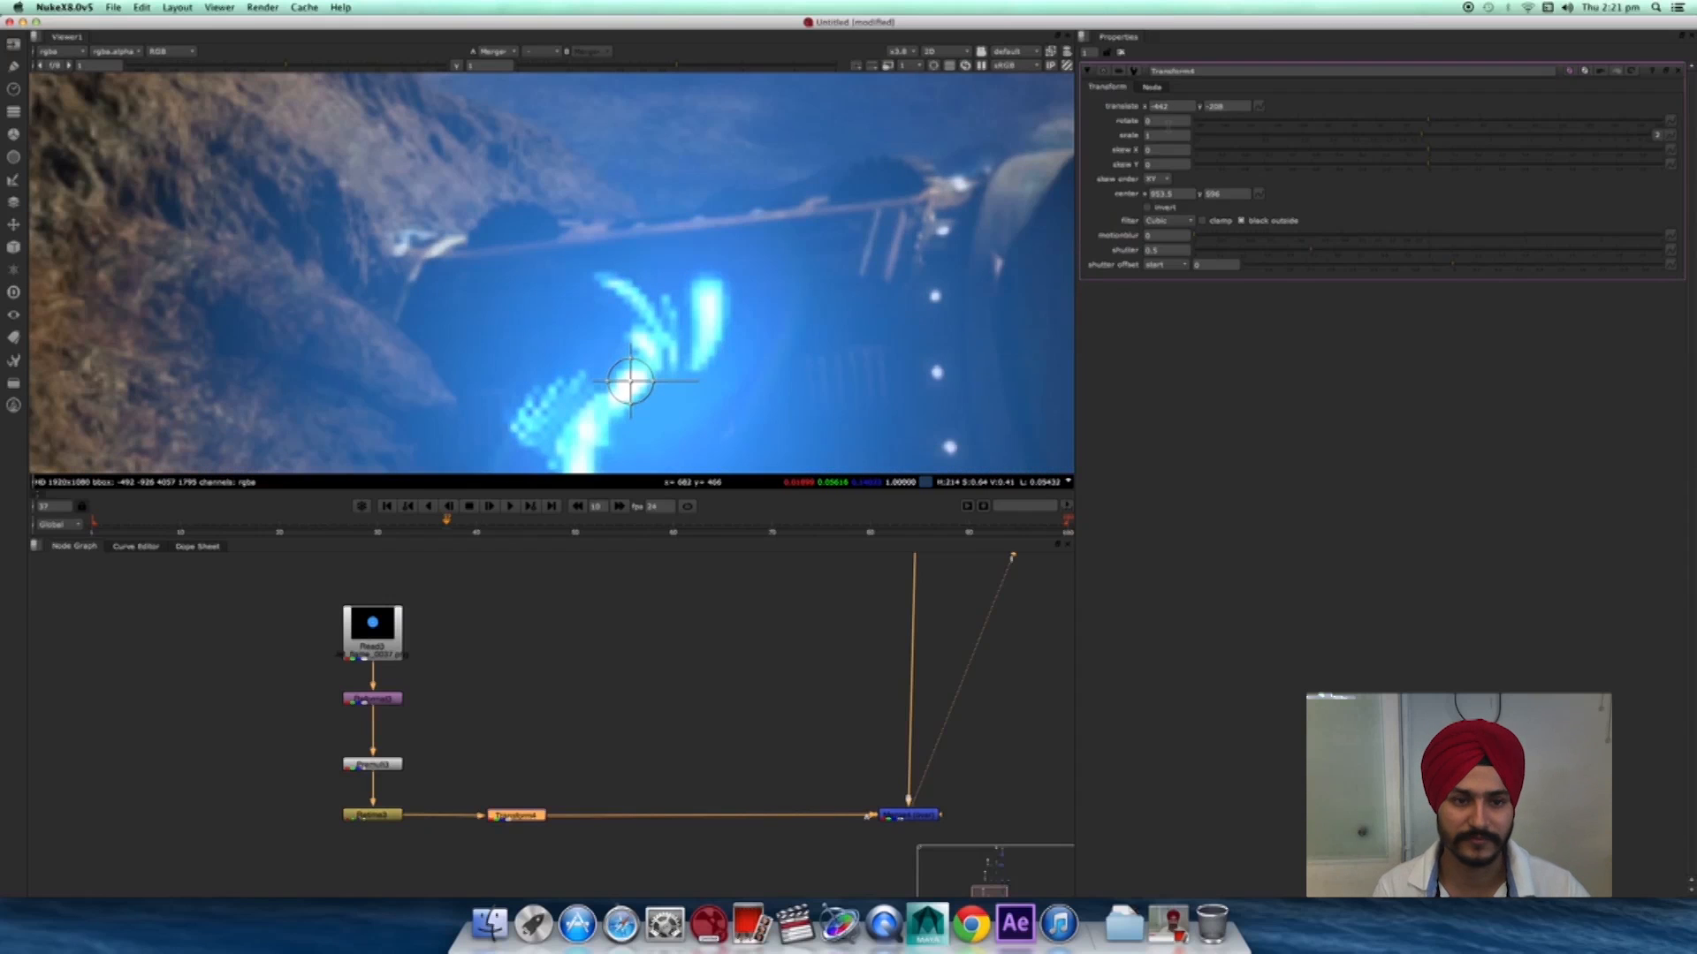
- Reduce Transform4's scale step by step to shrink the blue light to a small glow around the jet's lamp
{"action": "key", "text": "Down"}
{"action": "key", "text": "Down"}
{"action": "key", "text": "Down"}
{"action": "key", "text": "Down"}
{"action": "key", "text": "Down"}
{"action": "key", "text": "Down"}
{"action": "key", "text": "Down"}
{"action": "key", "text": "Down"}
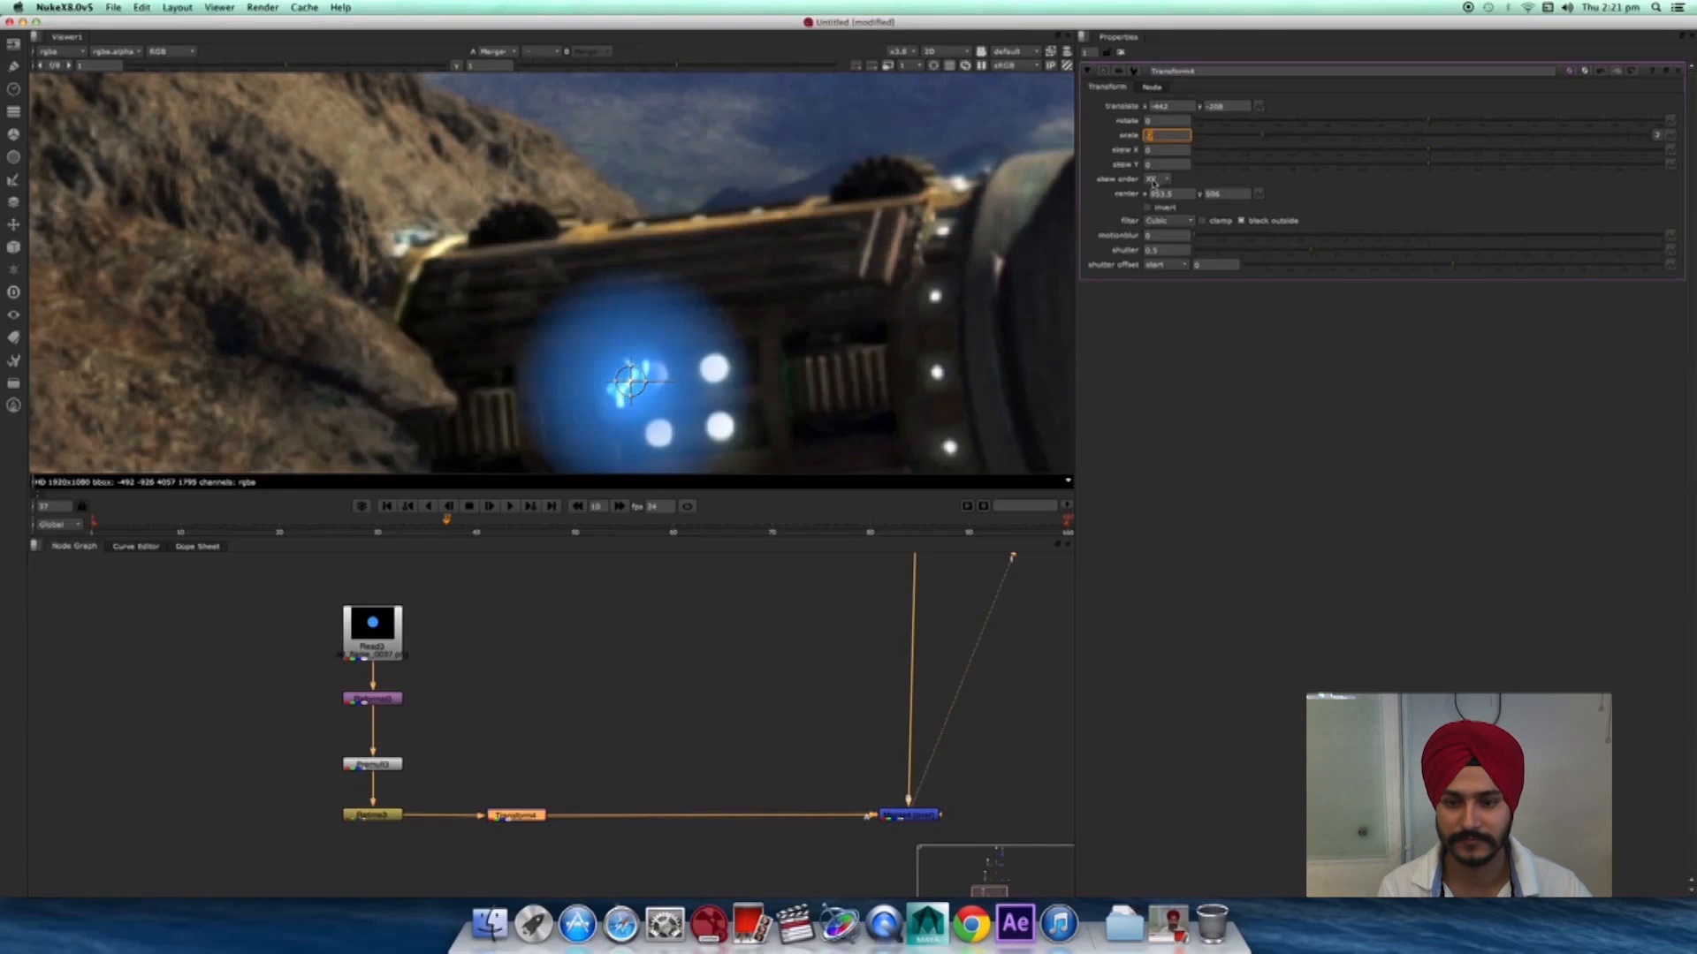
{"action": "key", "text": "Down"}
{"action": "key", "text": "Down"}
{"action": "key", "text": "Down"}
{"action": "key", "text": "Down"}
{"action": "key", "text": "Down"}
{"action": "key", "text": "Down"}
{"action": "key", "text": "Down"}
{"action": "key", "text": "Down"}
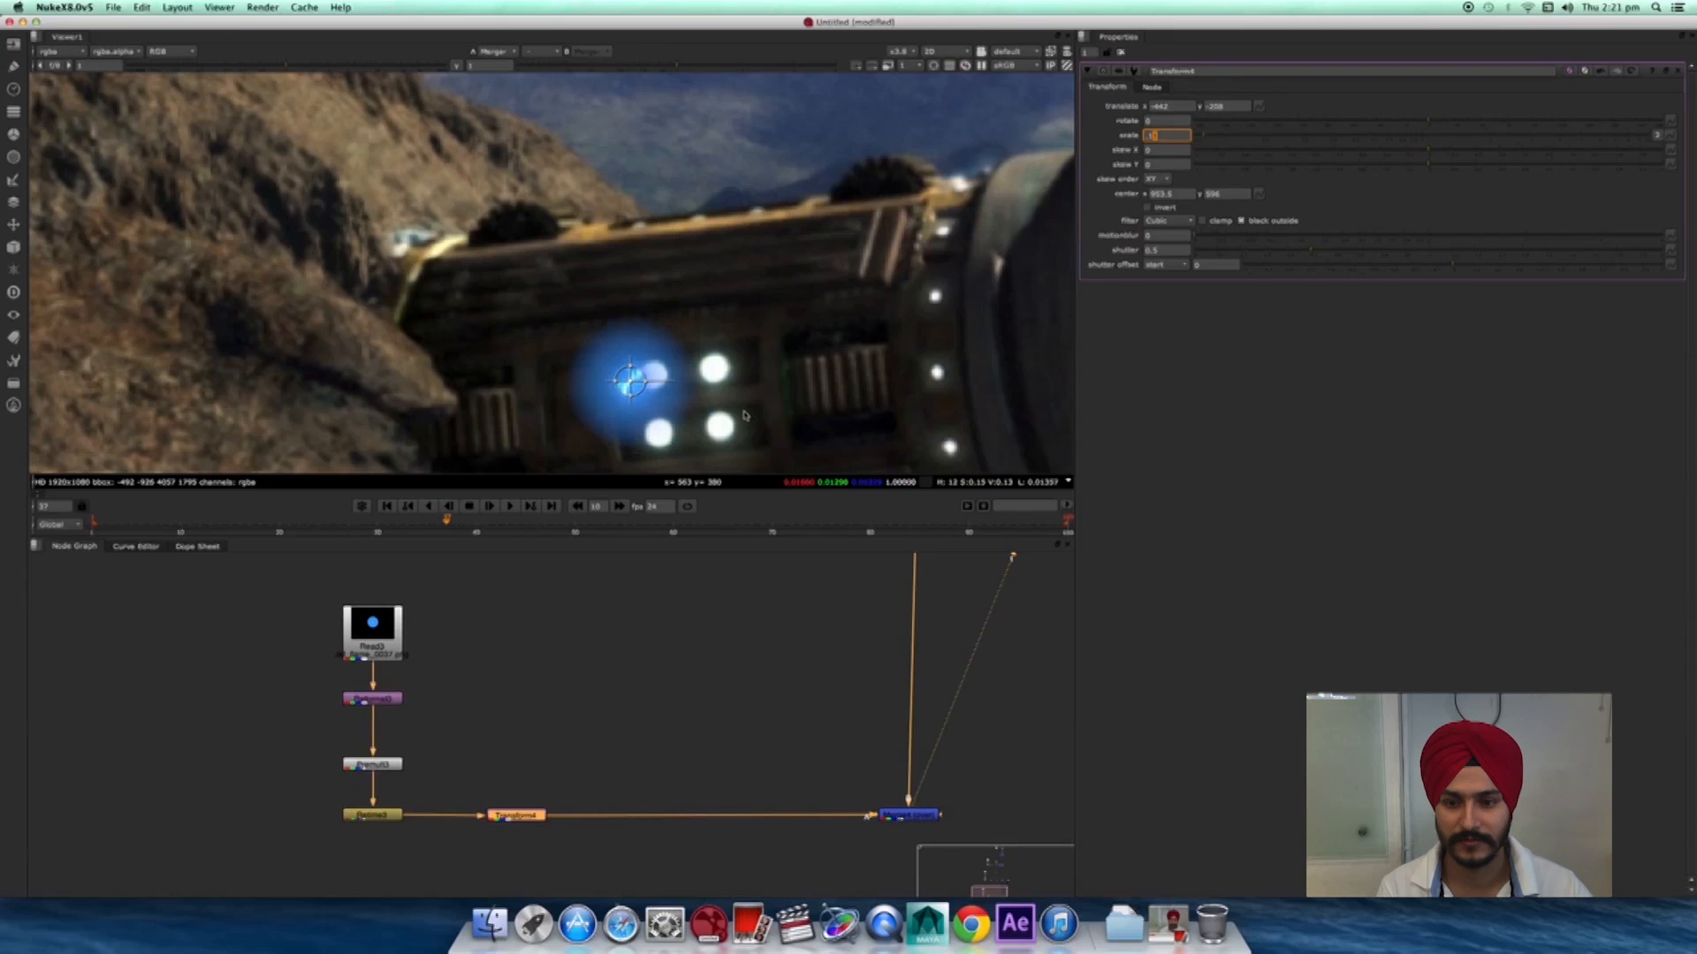
- Centre the blue light on the upper-left lamp of the jet's side and set Transform4's scale to 0.08
{"action": "left_click_drag", "start_coordinate": [623, 384], "coordinate": [651, 374]}
{"action": "key", "text": "Up"}
{"action": "key", "text": "Up"}
{"action": "key", "text": "Up"}
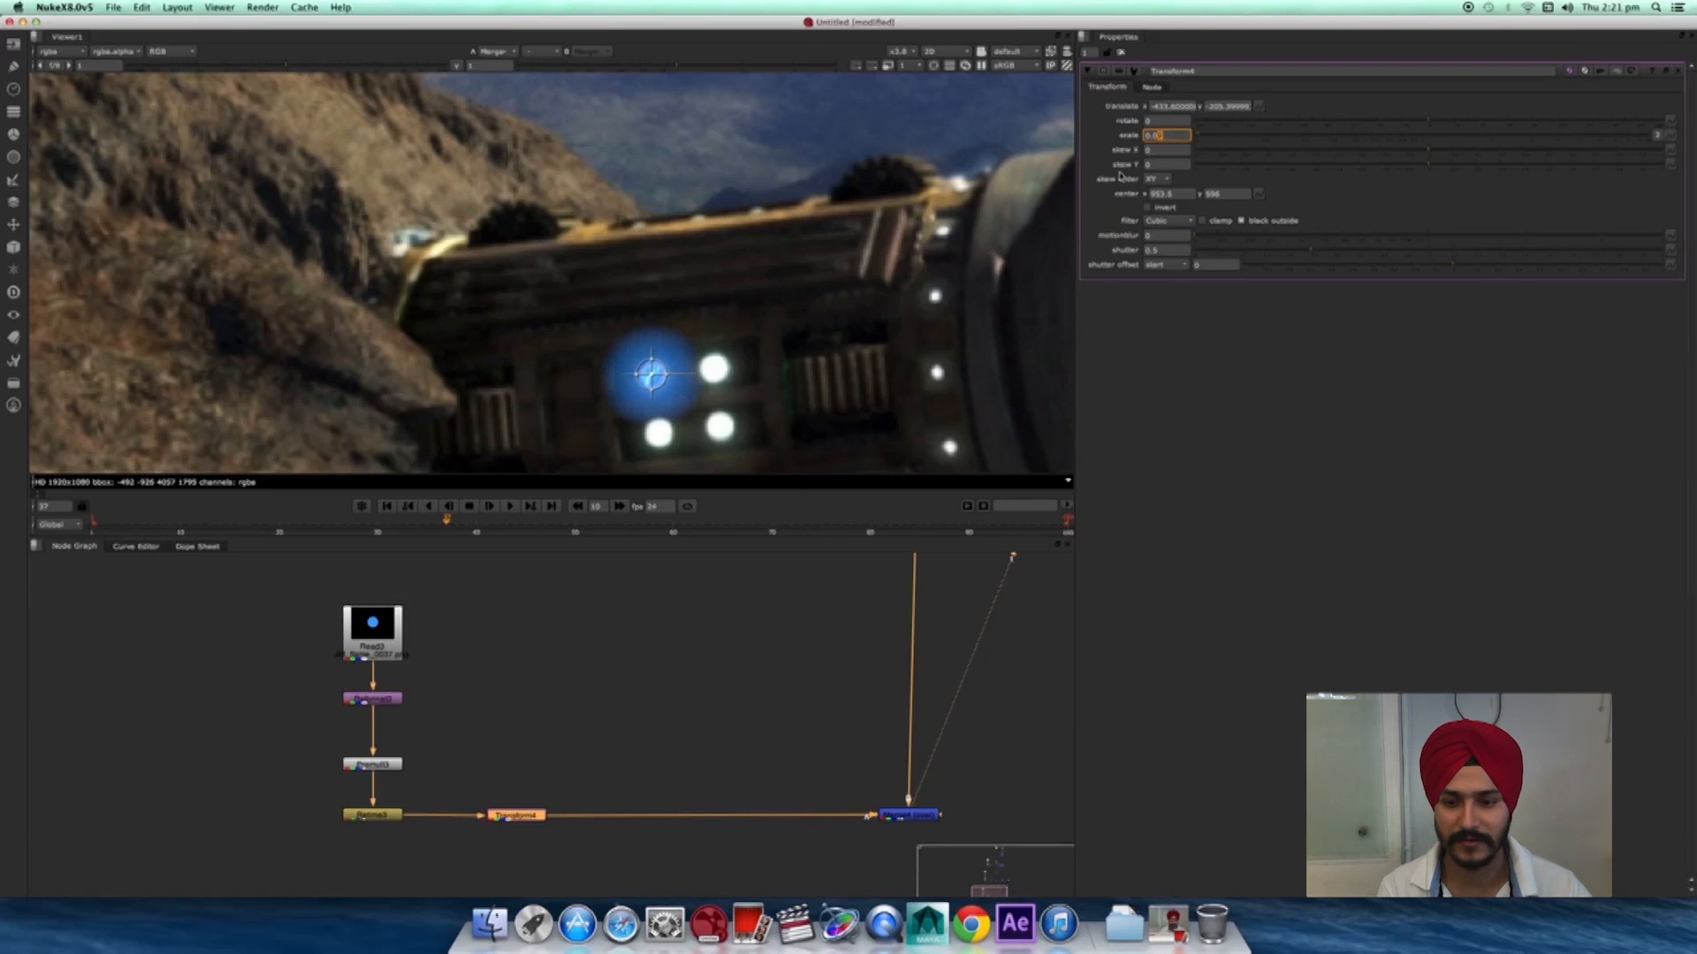
- Duplicate Transform4 by copying and pasting it as an unconnected node in the node graph
{"action": "middle_click_drag", "start_coordinate": [672, 706], "coordinate": [824, 562]}
{"action": "scroll", "coordinate": [822, 690], "scroll_direction": "up", "scroll_amount": 3}
{"action": "middle_click_drag", "start_coordinate": [823, 706], "coordinate": [945, 760]}
{"action": "left_click_drag", "start_coordinate": [851, 625], "coordinate": [579, 853]}
{"action": "middle_click_drag", "start_coordinate": [613, 411], "coordinate": [614, 410]}
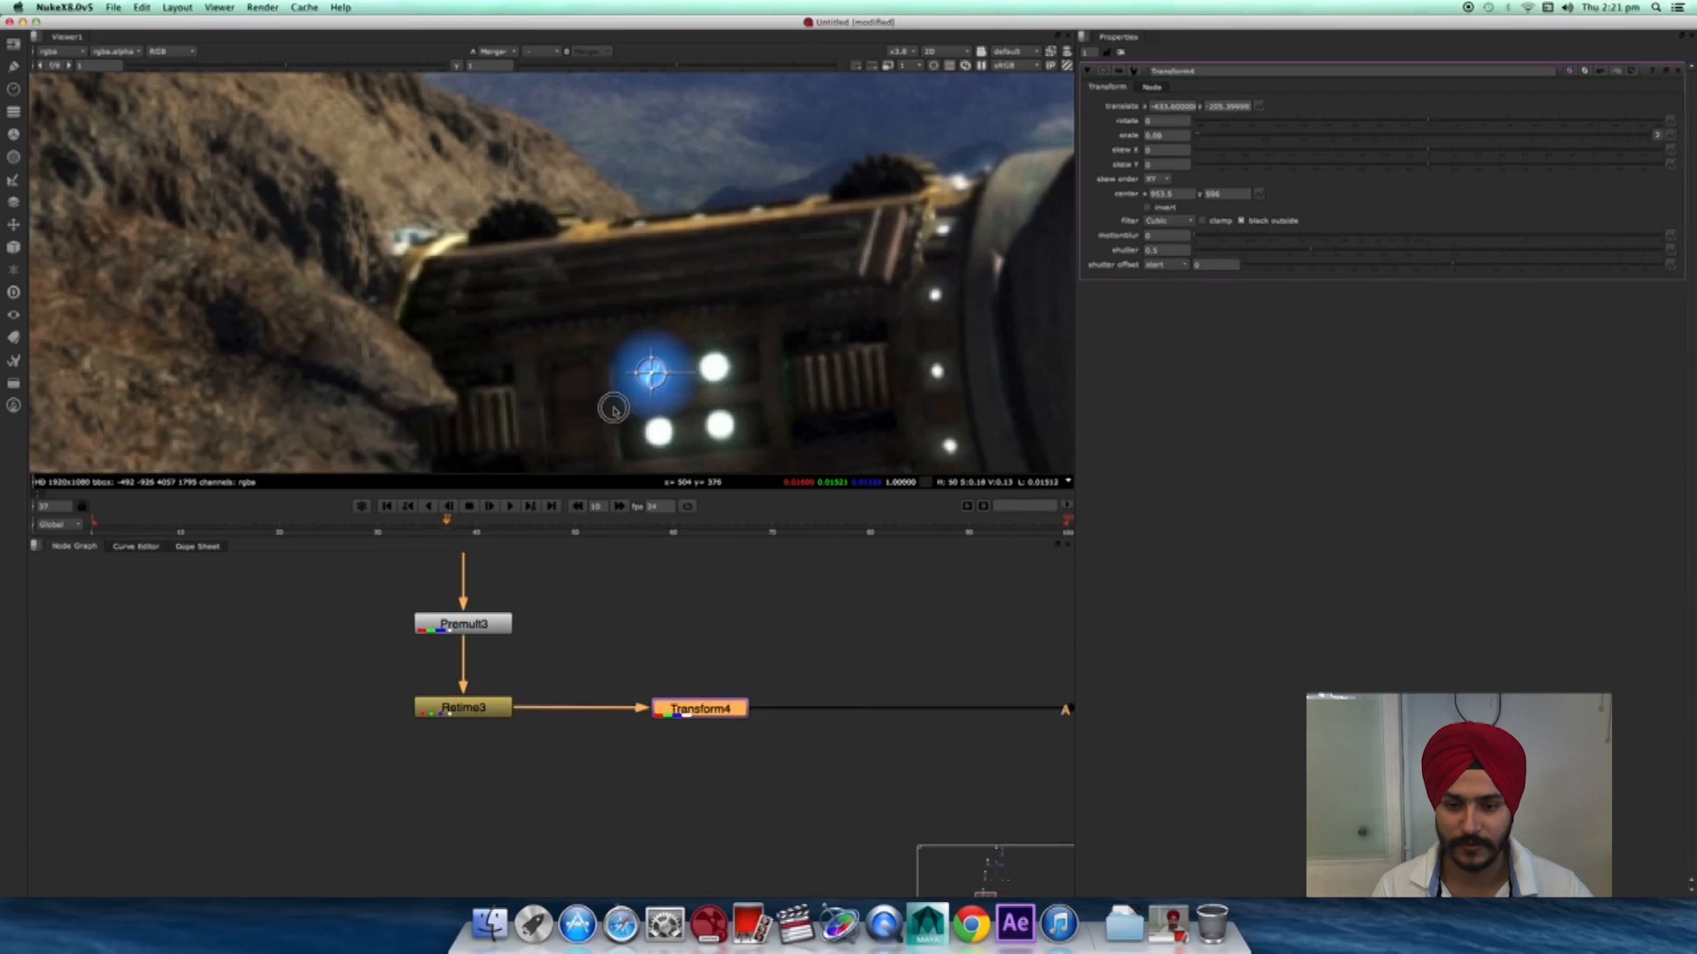
{"action": "scroll", "coordinate": [633, 299], "scroll_direction": "up", "scroll_amount": 3}
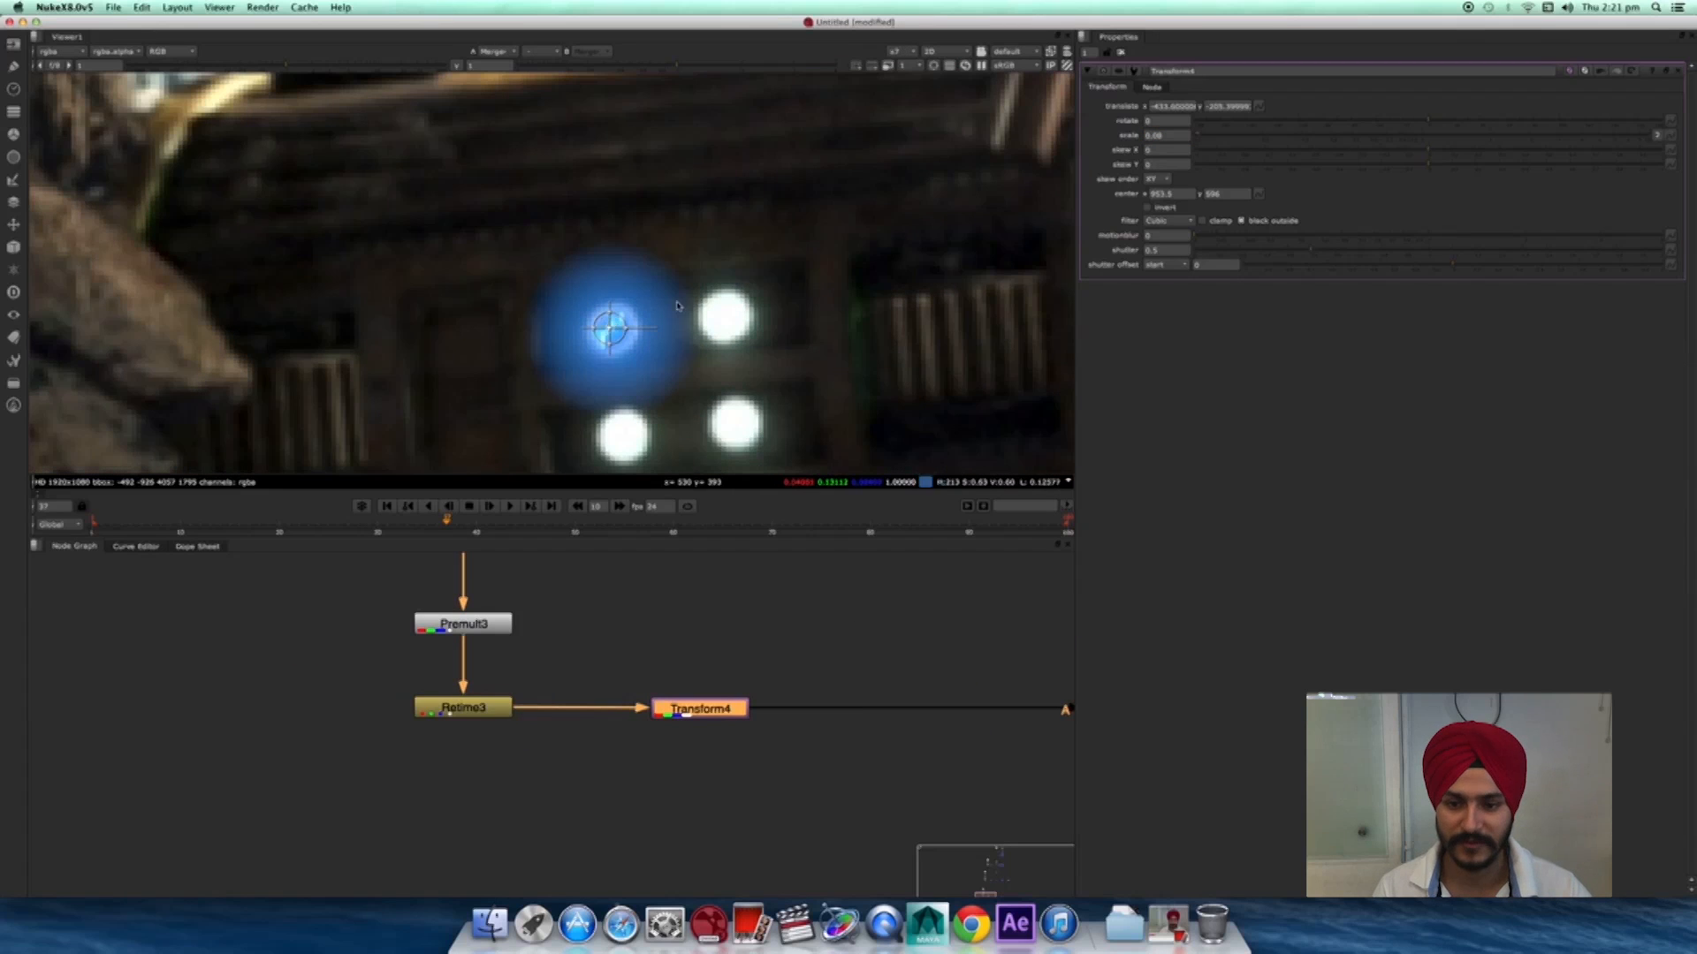
{"action": "middle_click_drag", "start_coordinate": [557, 647], "coordinate": [564, 663]}
{"action": "scroll", "coordinate": [671, 817], "scroll_direction": "down", "scroll_amount": 3}
{"action": "middle_click_drag", "start_coordinate": [660, 825], "coordinate": [646, 879]}
{"action": "left_click_drag", "start_coordinate": [473, 572], "coordinate": [653, 896]}
{"action": "left_click_drag", "start_coordinate": [568, 673], "coordinate": [564, 668]}
{"action": "middle_click_drag", "start_coordinate": [694, 747], "coordinate": [704, 621]}
{"action": "scroll", "coordinate": [694, 703], "scroll_direction": "up", "scroll_amount": 3}
{"action": "left_click_drag", "start_coordinate": [786, 648], "coordinate": [663, 792]}
{"action": "key", "text": "super+c"}
{"action": "middle_click_drag", "start_coordinate": [725, 800], "coordinate": [785, 701]}
{"action": "left_click", "coordinate": [703, 735]}
{"action": "key", "text": "super+v"}
- Connect Transform5 to Retime3, place it below that node, and move its light onto the upper-right lamp
{"action": "left_click_drag", "start_coordinate": [663, 693], "coordinate": [730, 658]}
{"action": "left_click_drag", "start_coordinate": [688, 704], "coordinate": [525, 579]}
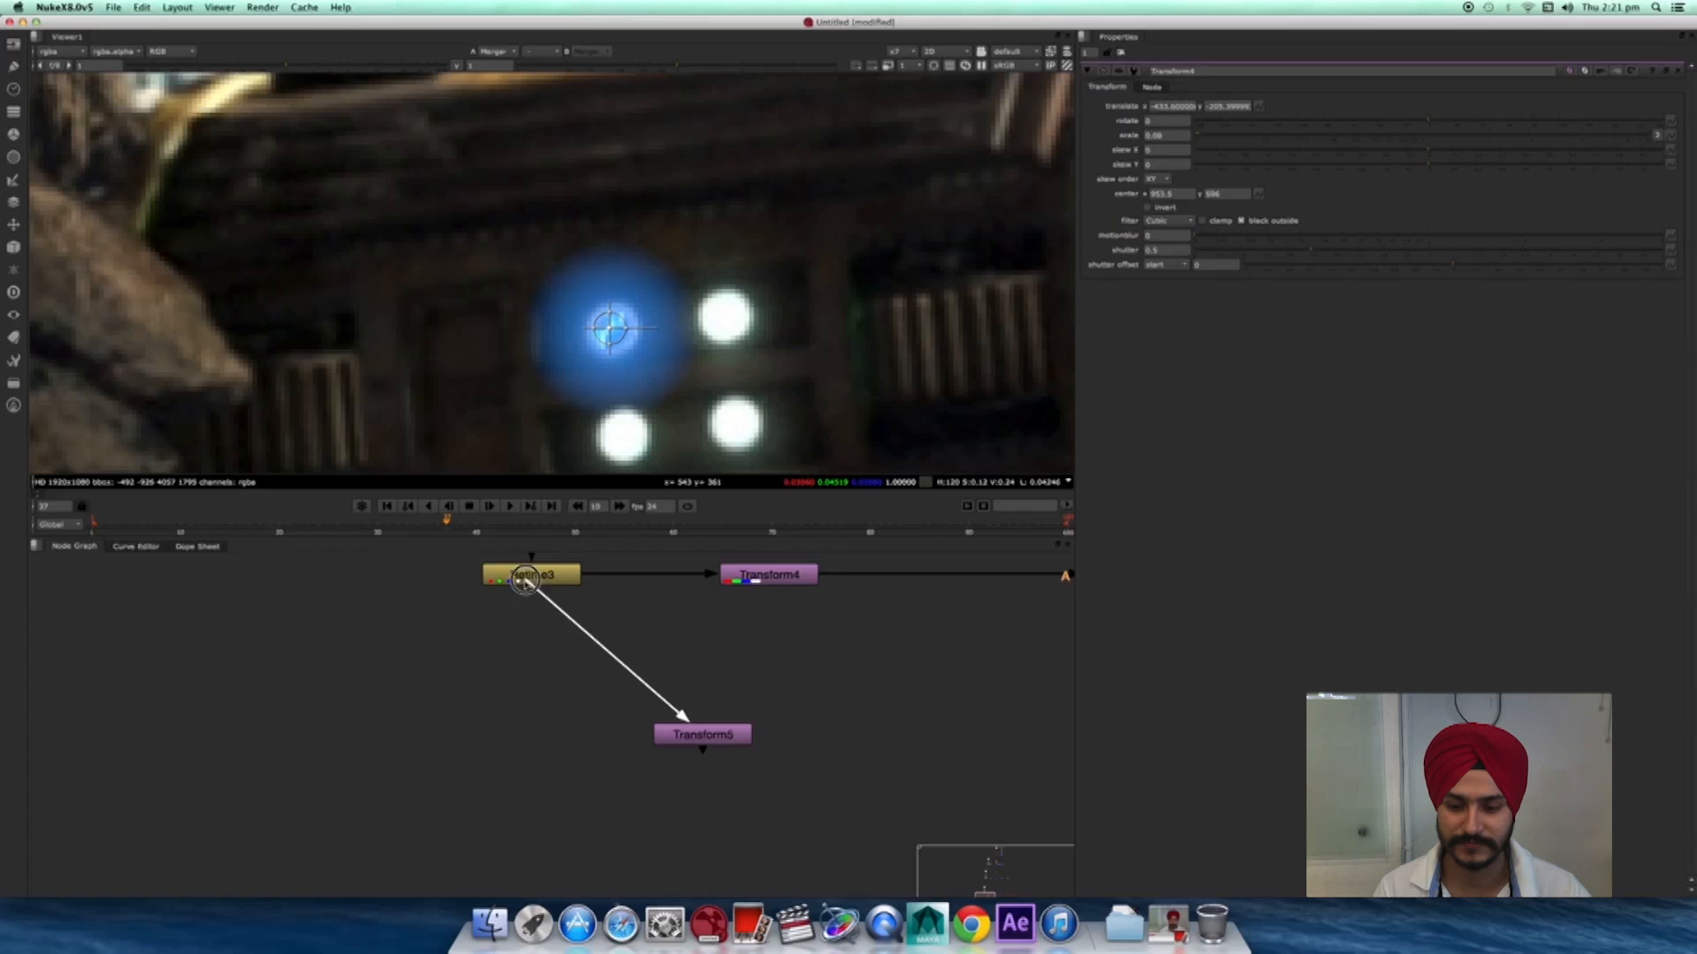
{"action": "left_click_drag", "start_coordinate": [707, 733], "coordinate": [528, 744]}
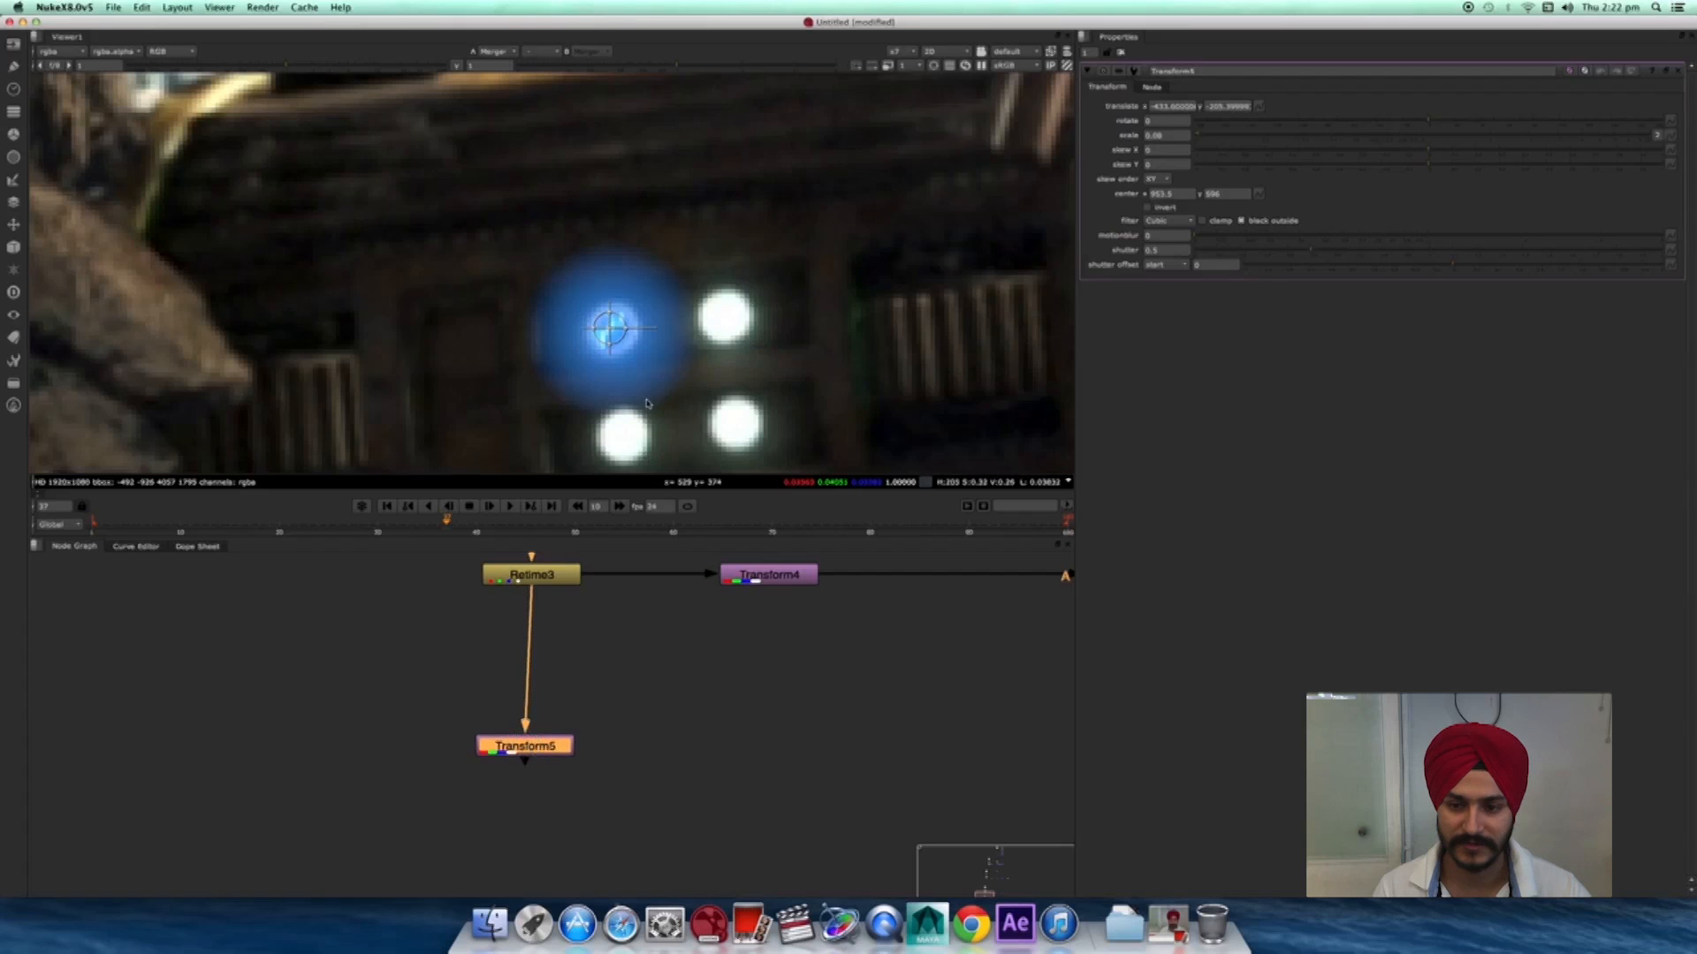
{"action": "left_click_drag", "start_coordinate": [607, 334], "coordinate": [747, 305]}
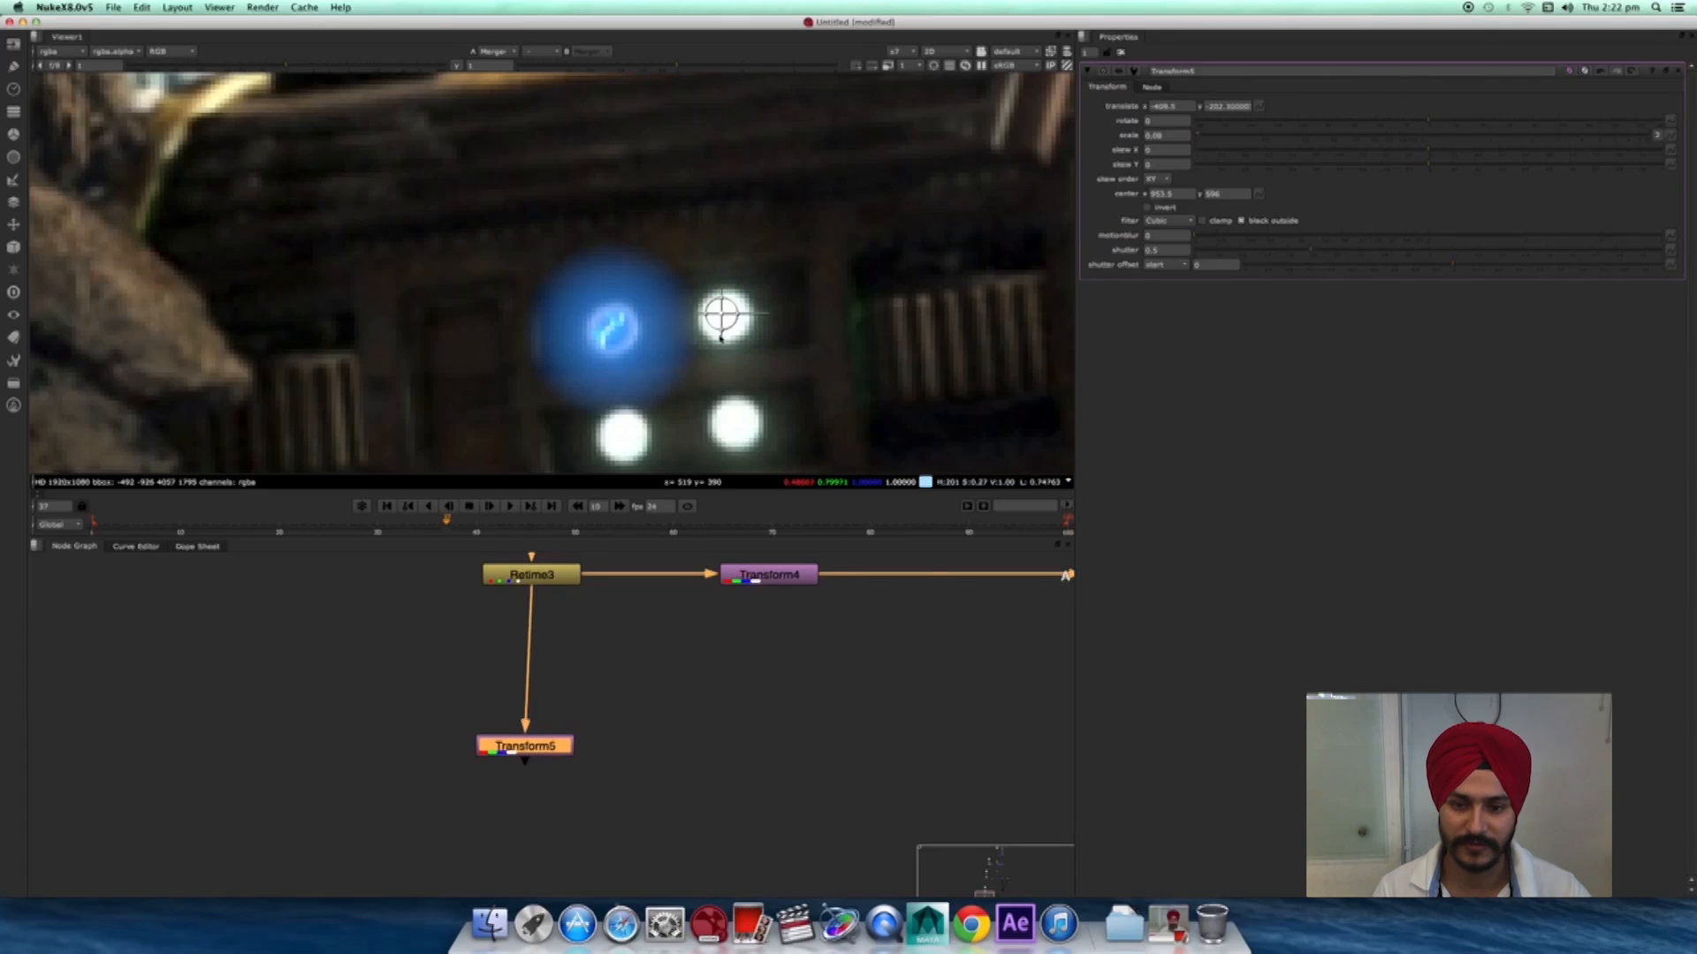
- Add a Merge node with Transform5 as input A and Transform4 as input B, and align the nodes
{"action": "left_click", "coordinate": [781, 714]}
{"action": "key", "text": "m"}
{"action": "left_click_drag", "start_coordinate": [758, 686], "coordinate": [546, 744]}
{"action": "left_click_drag", "start_coordinate": [807, 676], "coordinate": [769, 579]}
{"action": "left_click_drag", "start_coordinate": [781, 714], "coordinate": [770, 728]}
{"action": "left_click_drag", "start_coordinate": [518, 744], "coordinate": [524, 738]}
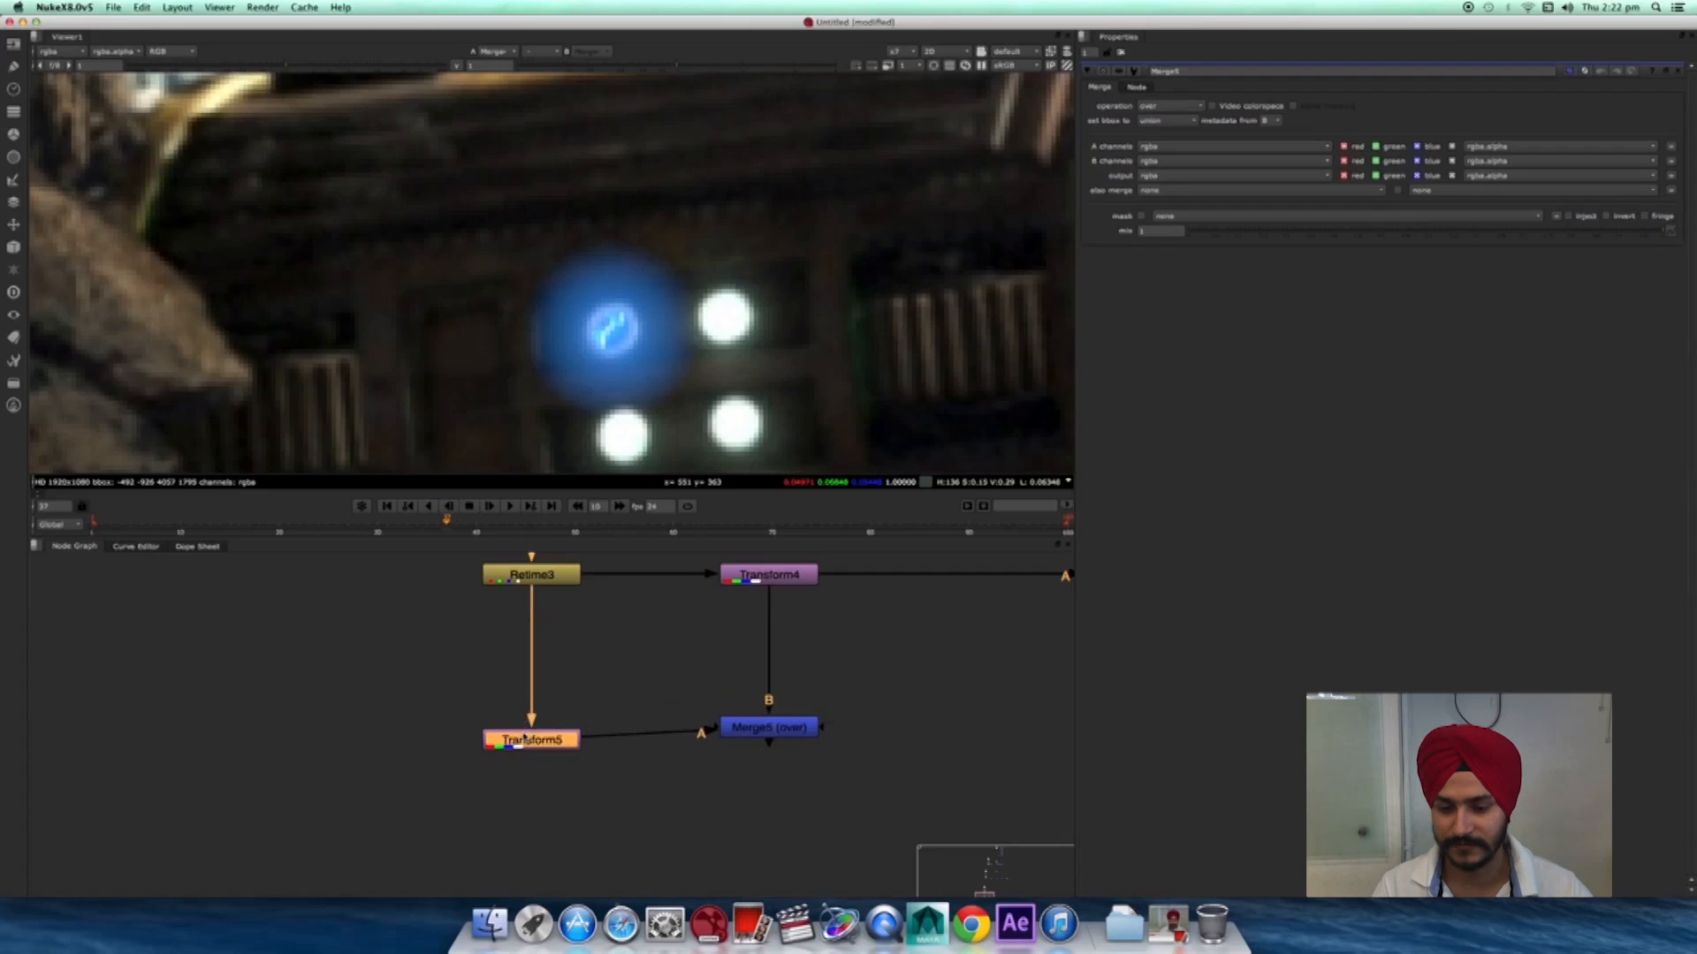
- View the outputs of Transform4, Transform5 and the new Merge node in turn to check both blue lights
{"action": "left_click", "coordinate": [779, 576]}
{"action": "key", "text": "1"}
{"action": "left_click", "coordinate": [548, 745]}
{"action": "key", "text": "1"}
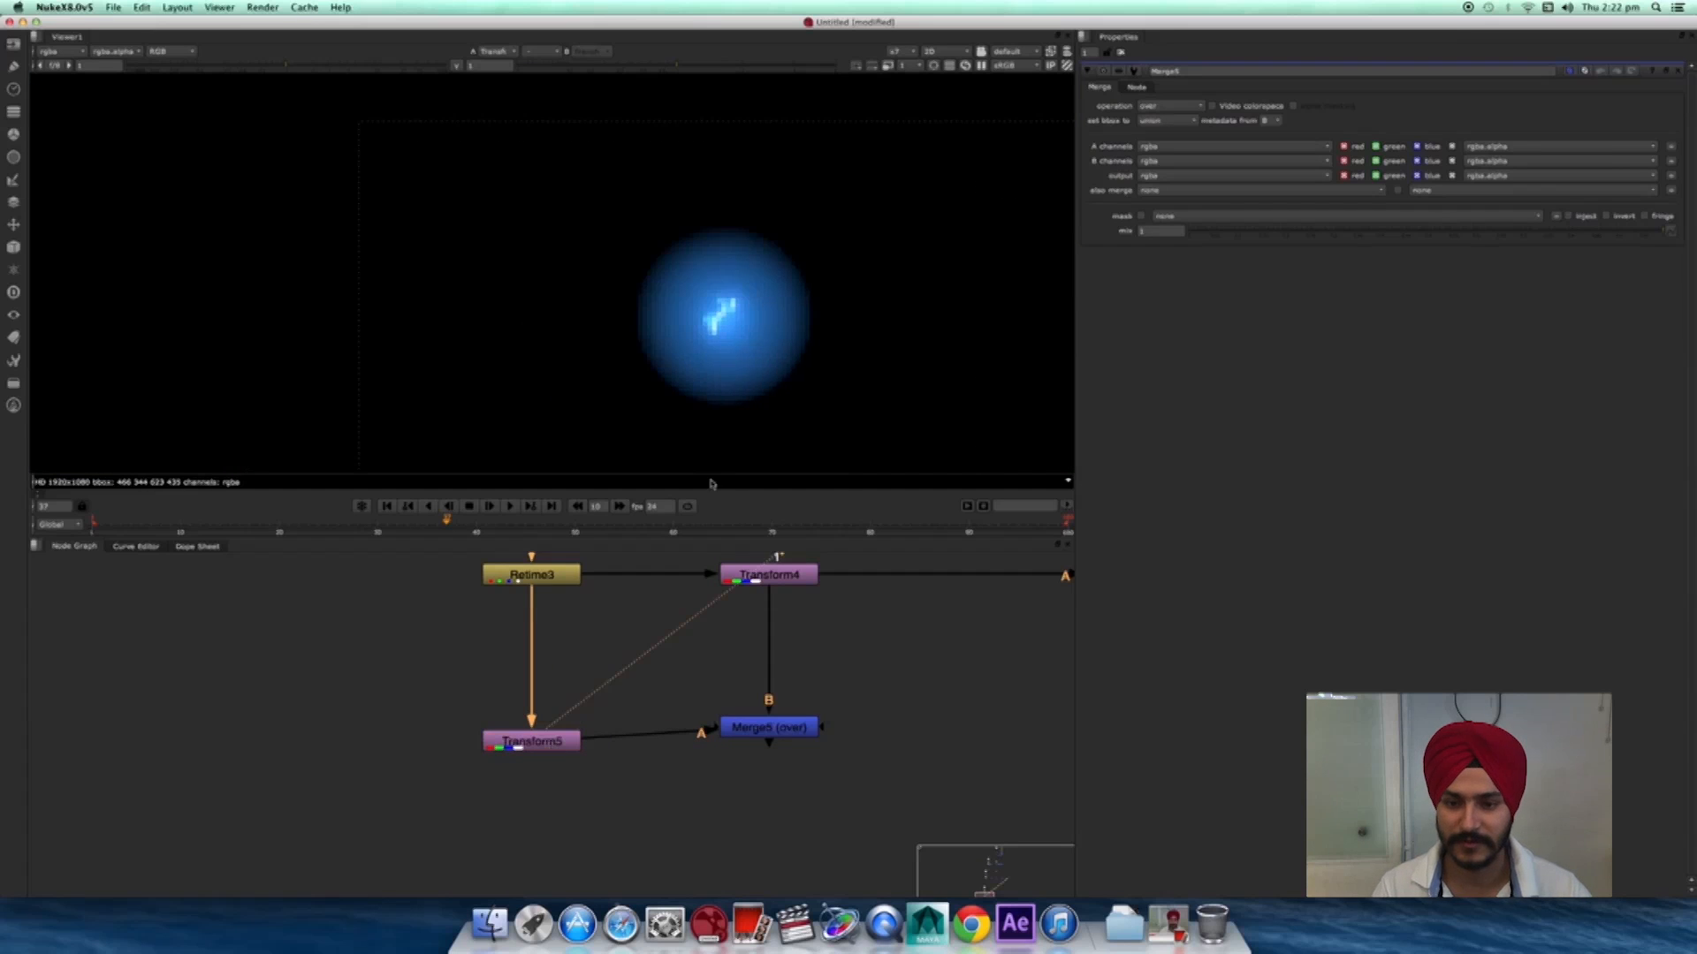
{"action": "left_click_drag", "start_coordinate": [769, 729], "coordinate": [769, 737]}
{"action": "key", "text": "1"}
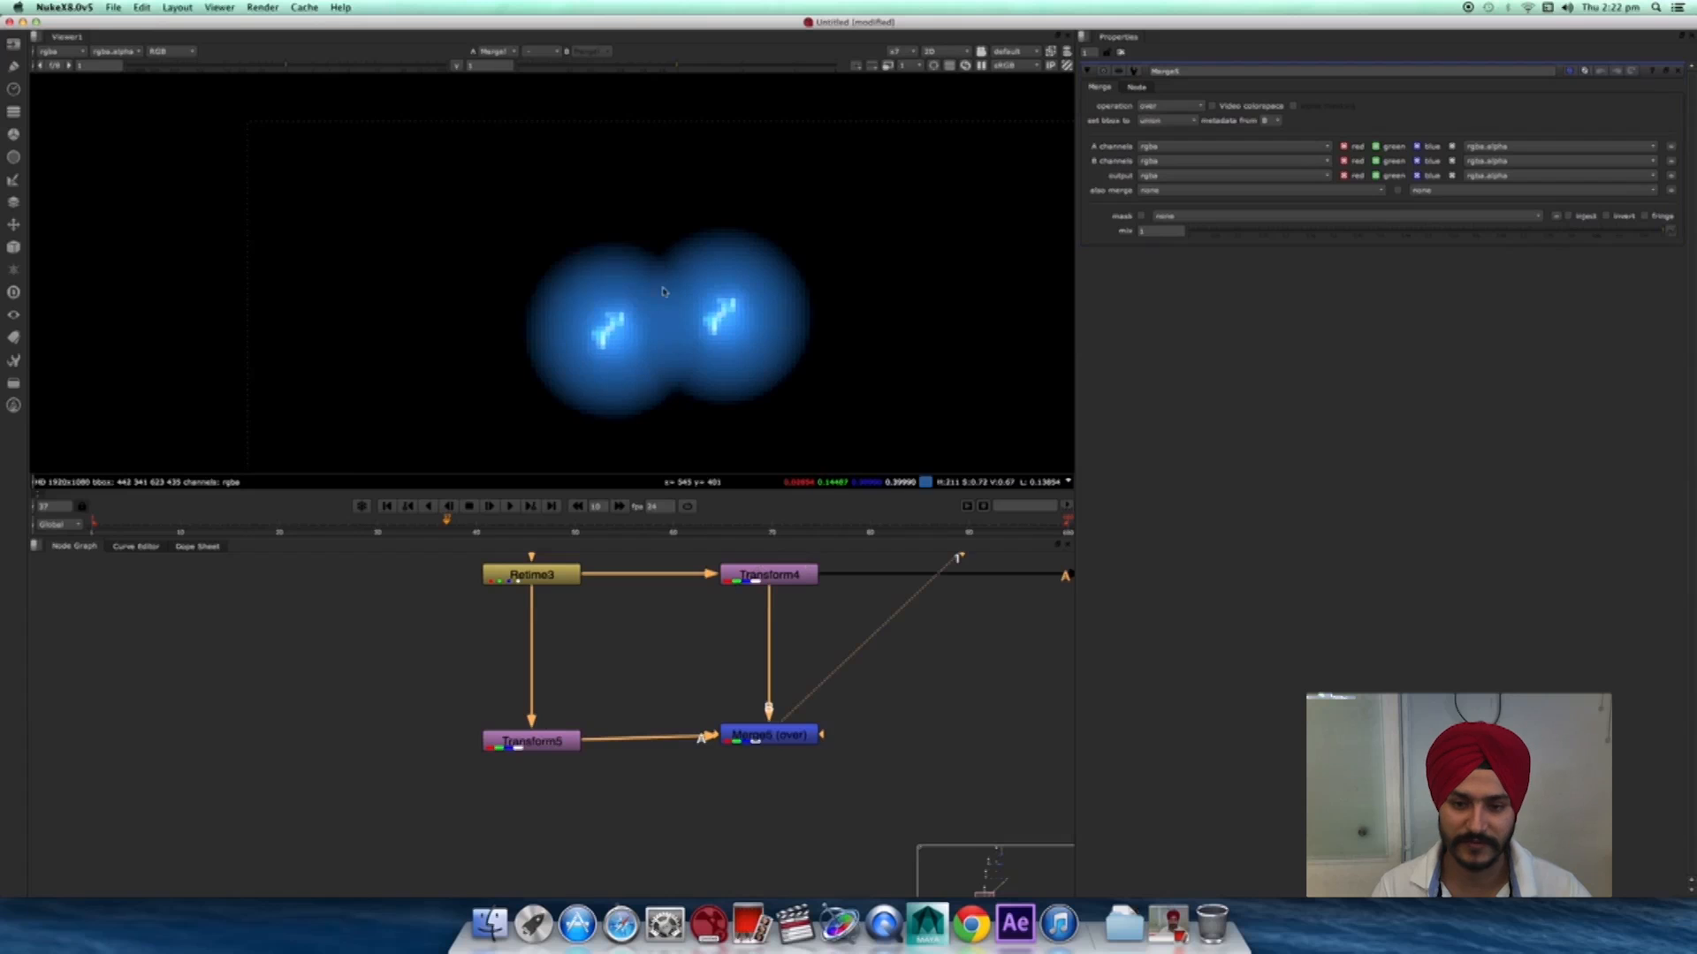
- Reroute Merge4's A input from Transform4 to the new Merge node that combines both lights
{"action": "scroll", "coordinate": [920, 705], "scroll_direction": "down", "scroll_amount": 2}
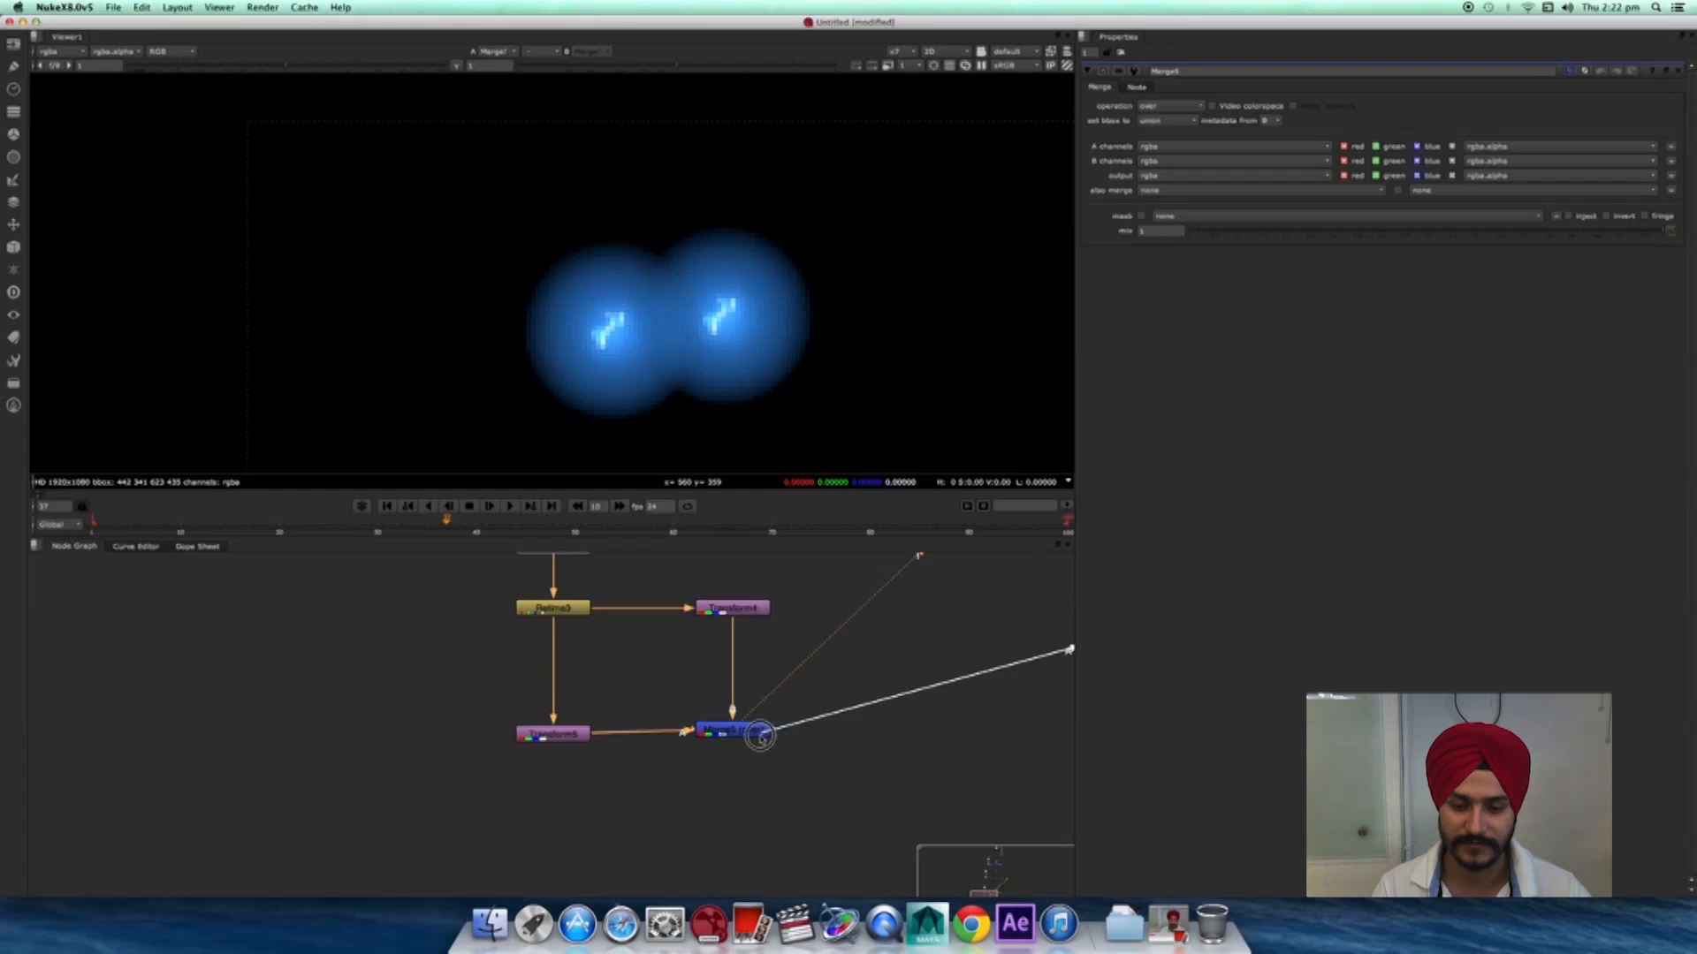
- Display the output of the final merge that places the blue lights over the background
{"action": "middle_click_drag", "start_coordinate": [931, 746], "coordinate": [872, 713]}
{"action": "left_click", "coordinate": [900, 626]}
{"action": "key", "text": "1"}
- Add a copy of the Transform5 node below it in the node graph
{"action": "middle_click_drag", "start_coordinate": [655, 771], "coordinate": [662, 819]}
{"action": "scroll", "coordinate": [579, 778], "scroll_direction": "up", "scroll_amount": 2}
{"action": "middle_click_drag", "start_coordinate": [509, 709], "coordinate": [659, 704]}
{"action": "left_click", "coordinate": [611, 720]}
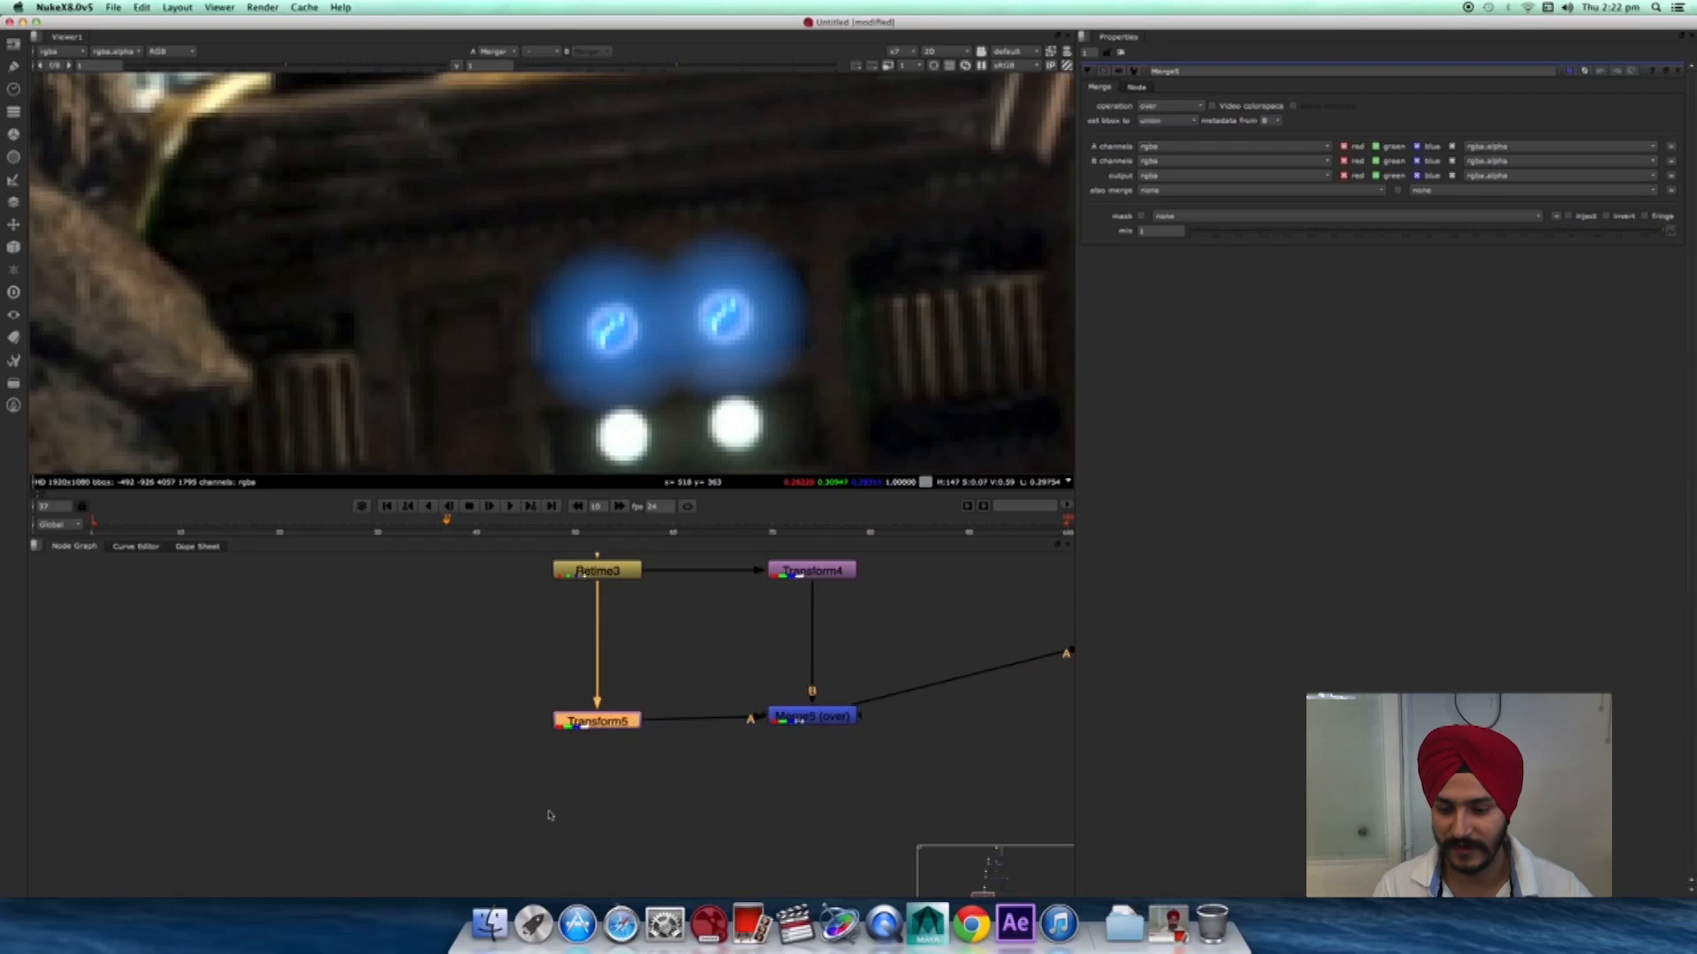
{"action": "middle_click_drag", "start_coordinate": [602, 799], "coordinate": [685, 679]}
{"action": "key", "text": "t"}
{"action": "left_click_drag", "start_coordinate": [659, 718], "coordinate": [636, 676]}
- Branch Transform5 and the new Transform off Retime3 through dots, and position the new glow on the engine's lower-right white light
{"action": "middle_click_drag", "start_coordinate": [652, 602], "coordinate": [662, 740]}
{"action": "left_click_drag", "start_coordinate": [665, 739], "coordinate": [761, 735]}
{"action": "left_click_drag", "start_coordinate": [714, 656], "coordinate": [659, 729], "text": "ctrl"}
{"action": "left_click_drag", "start_coordinate": [663, 853], "coordinate": [666, 729]}
{"action": "middle_click_drag", "start_coordinate": [685, 780], "coordinate": [685, 681]}
{"action": "left_click_drag", "start_coordinate": [703, 791], "coordinate": [776, 764]}
{"action": "left_click_drag", "start_coordinate": [703, 704], "coordinate": [654, 765], "text": "ctrl"}
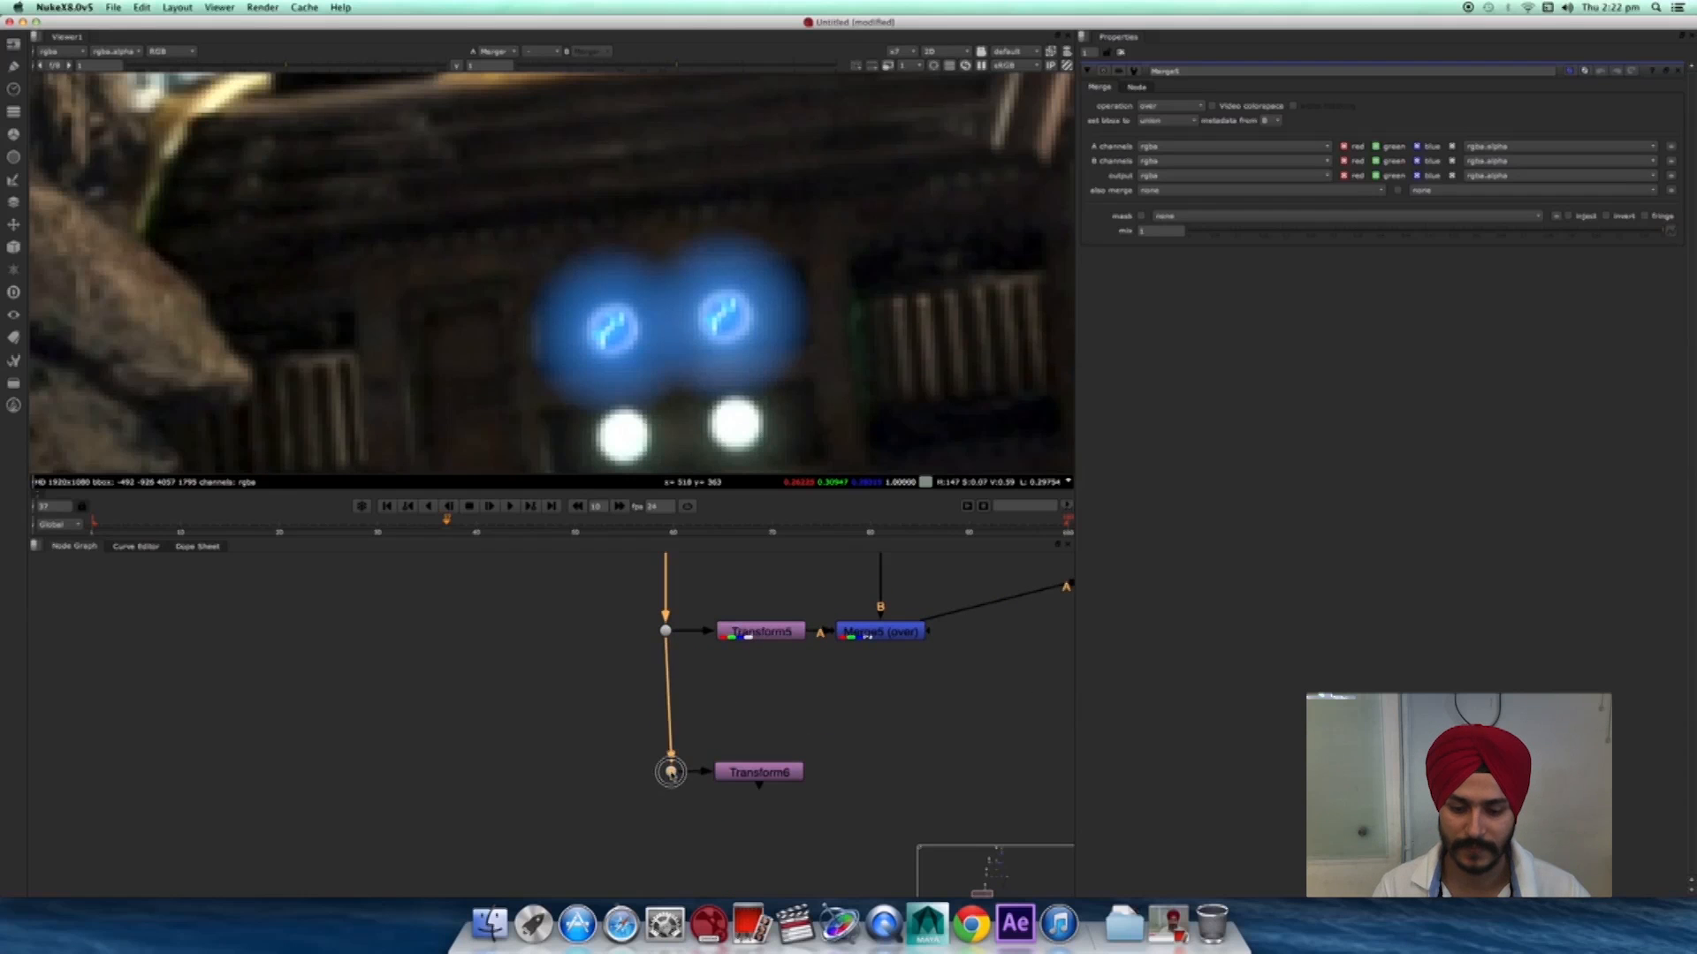
{"action": "double_click", "coordinate": [752, 775]}
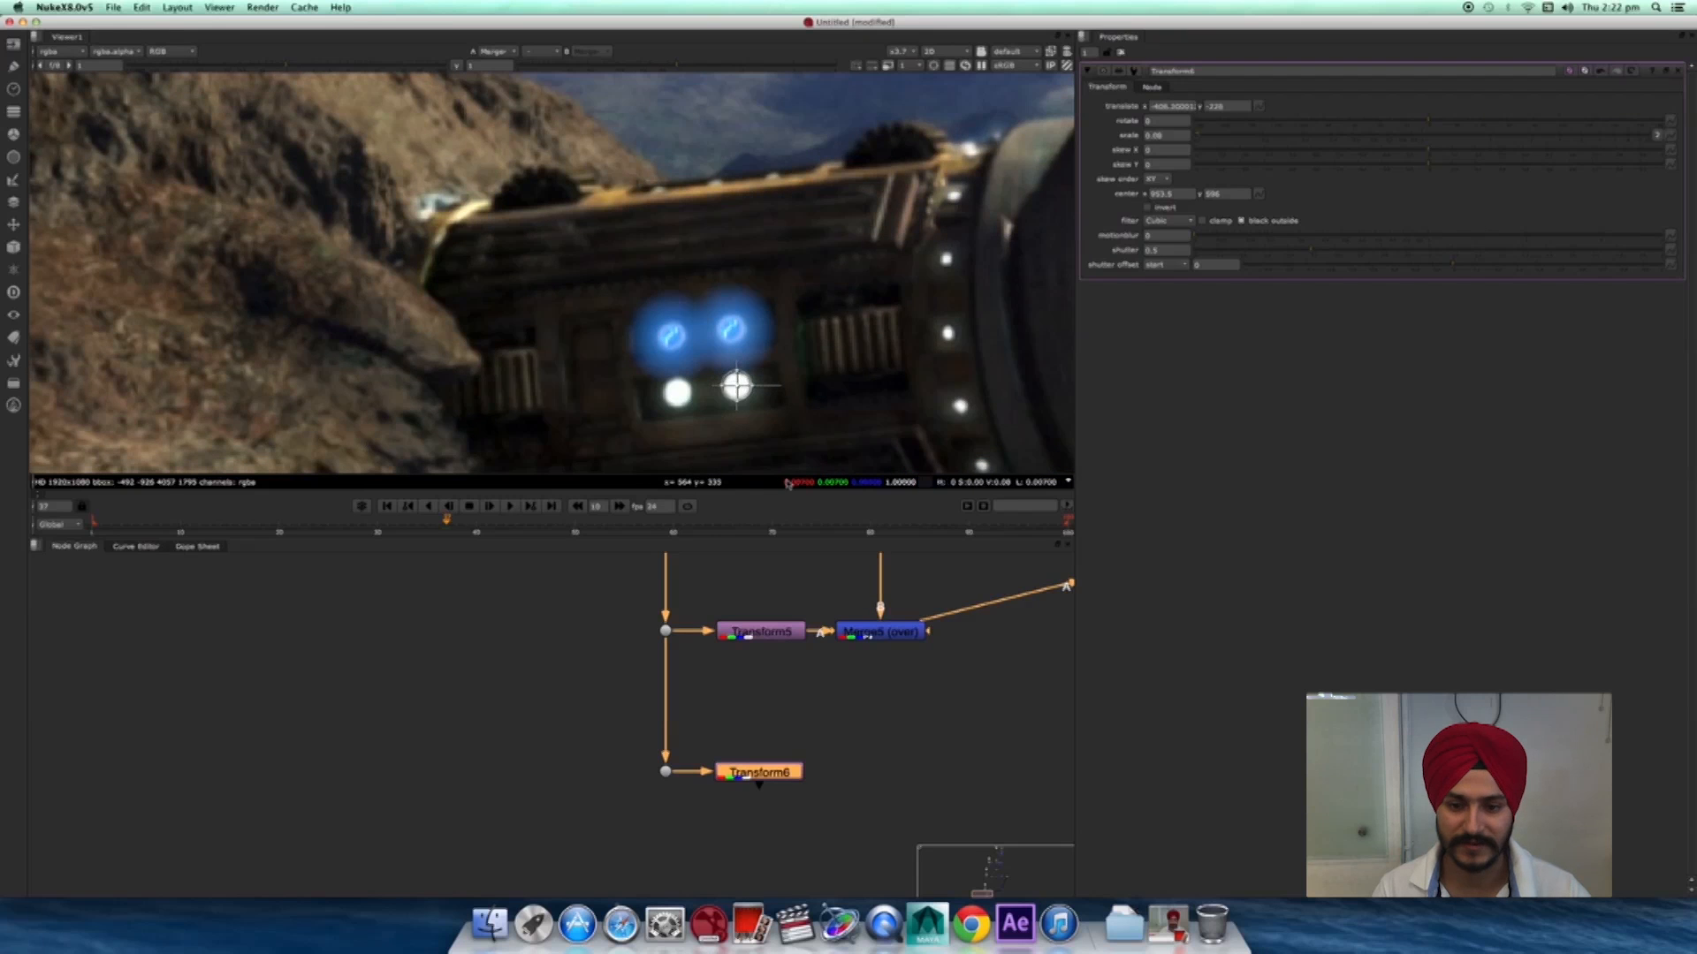
- Duplicate the Transform6 node, feed it through another dot, and position its glow on the engine's lower-left white light
{"action": "middle_click_drag", "start_coordinate": [791, 770], "coordinate": [773, 725]}
{"action": "key", "text": "super+c"}
{"action": "key", "text": "super+v"}
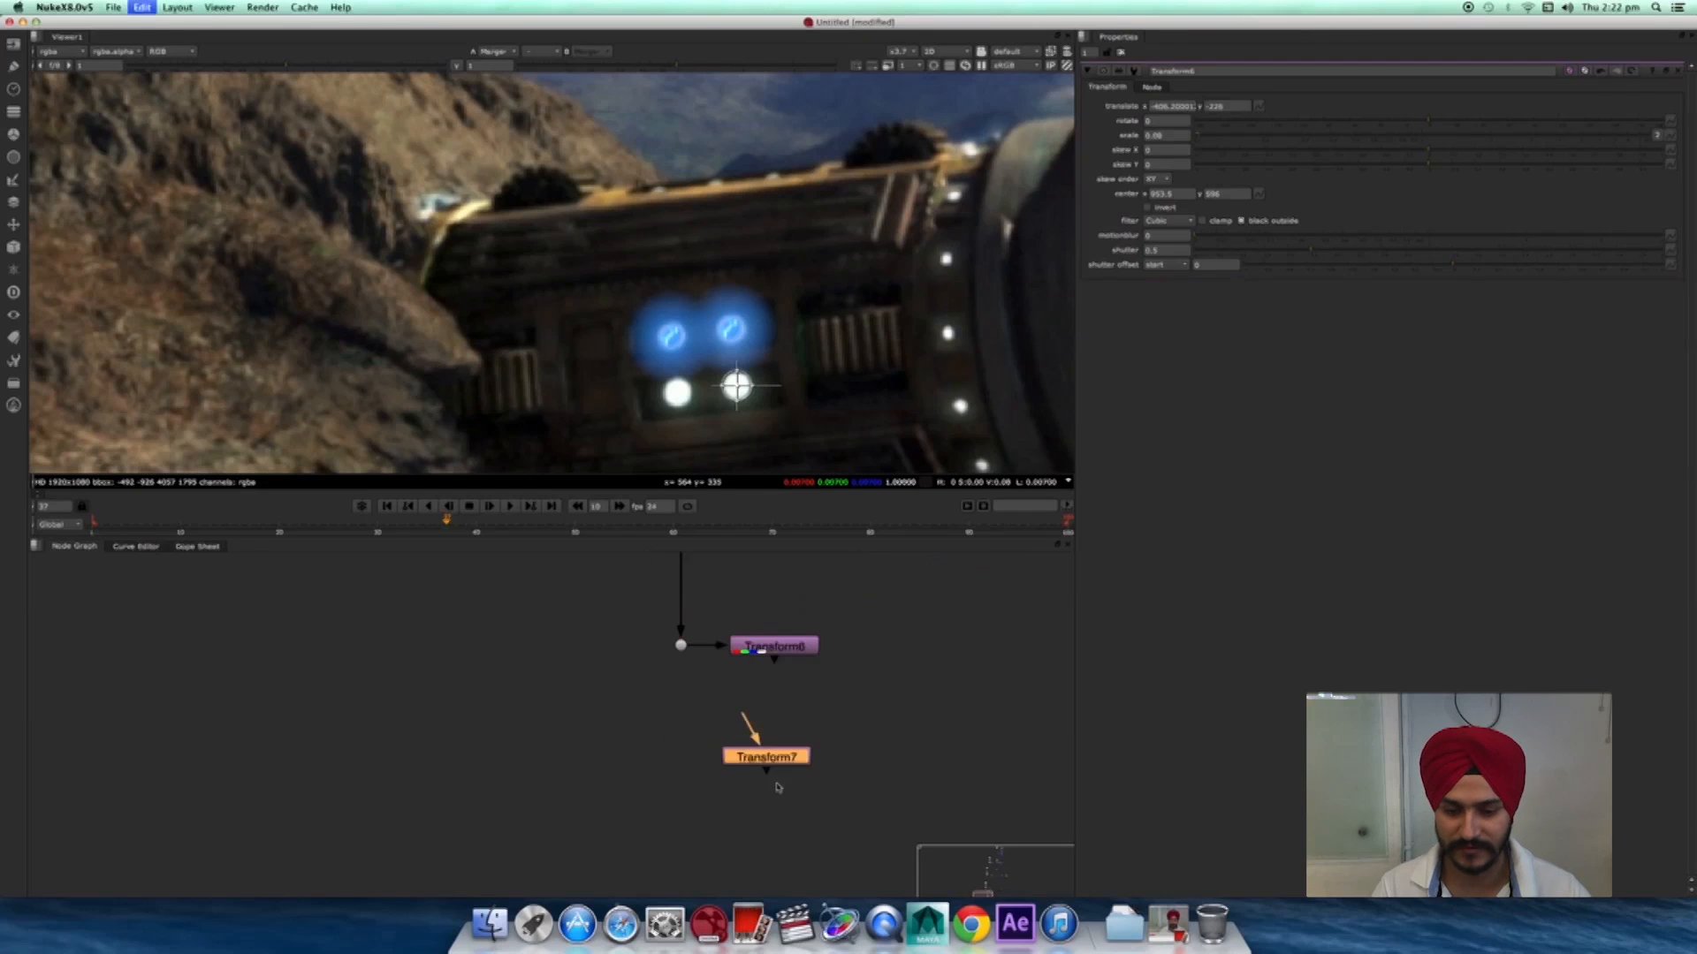
{"action": "left_click_drag", "start_coordinate": [721, 706], "coordinate": [675, 747], "text": "ctrl"}
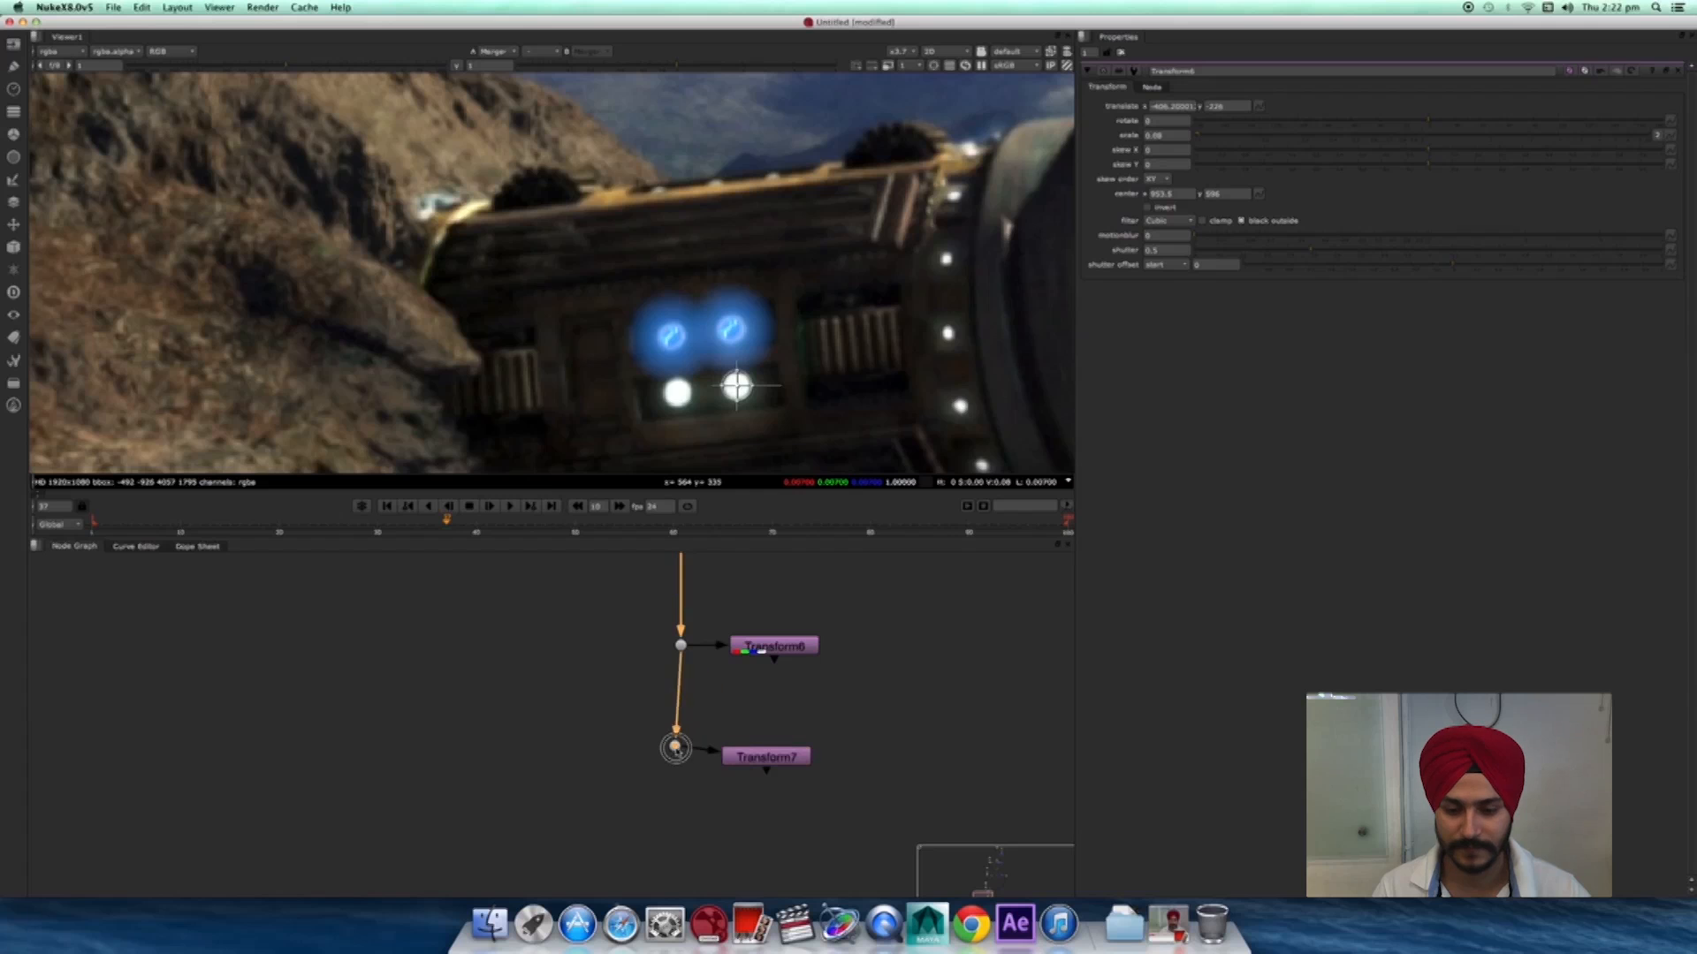
{"action": "double_click", "coordinate": [767, 759]}
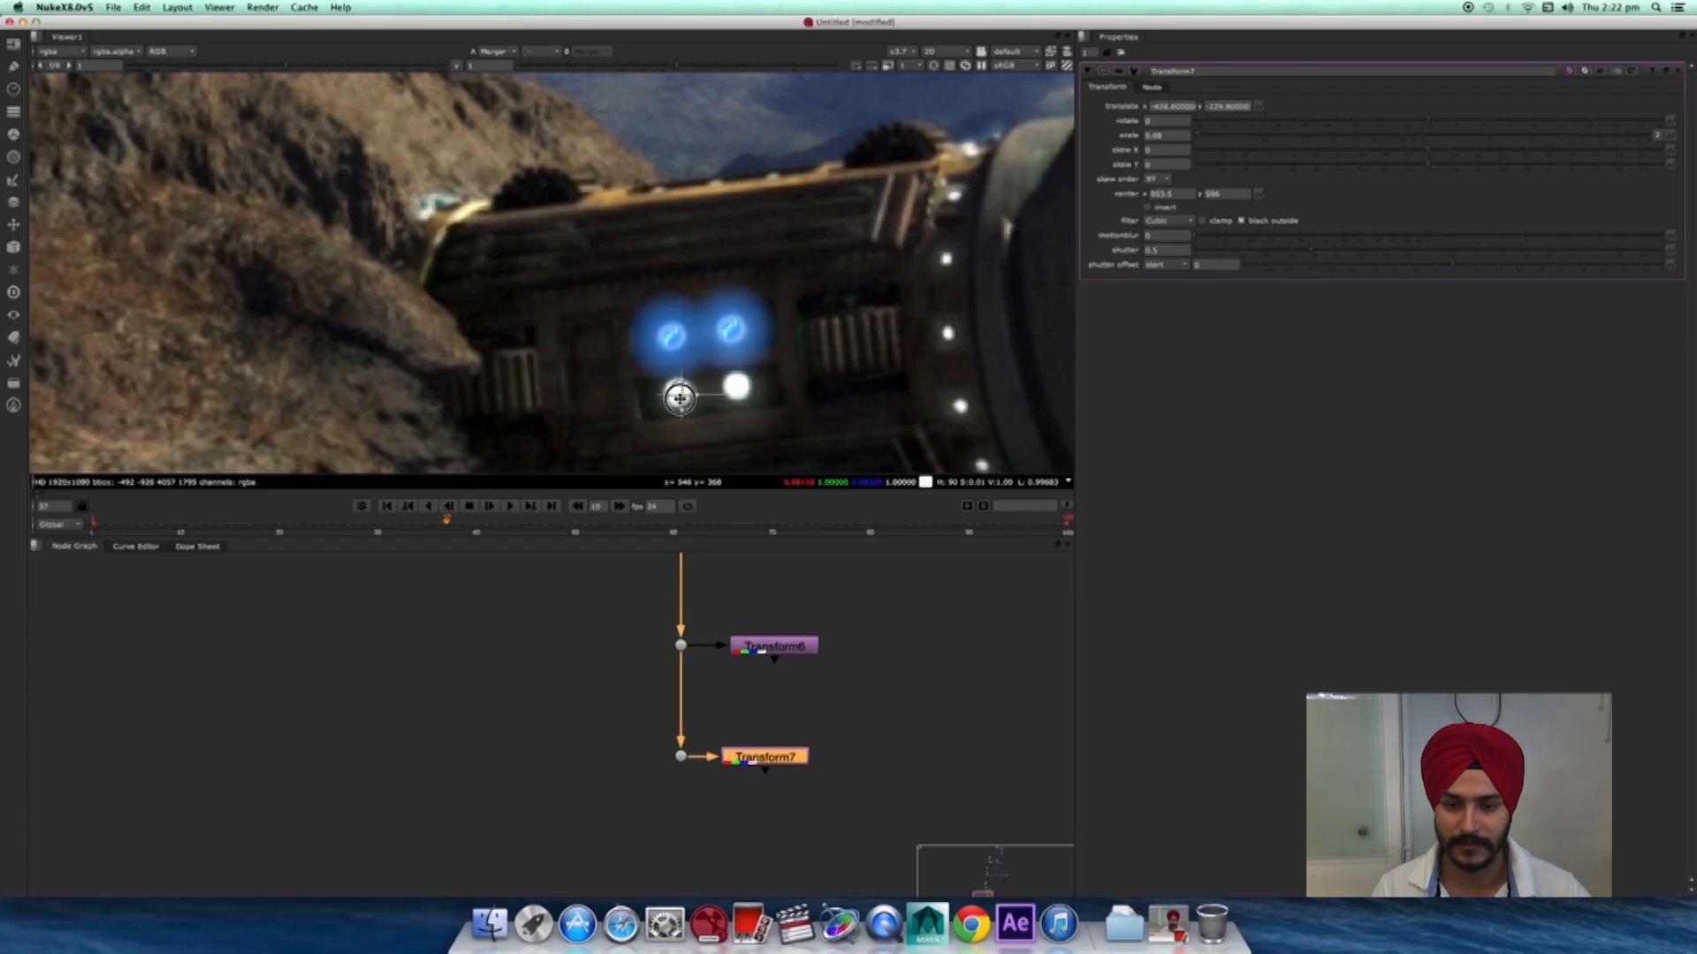
- Add an over Merge with Transform6 as input A and Merge5 as input B, and display its output
{"action": "scroll", "coordinate": [821, 609], "scroll_direction": "down", "scroll_amount": 2}
{"action": "middle_click_drag", "start_coordinate": [844, 646], "coordinate": [780, 739]}
{"action": "scroll", "coordinate": [778, 737], "scroll_direction": "up", "scroll_amount": 4}
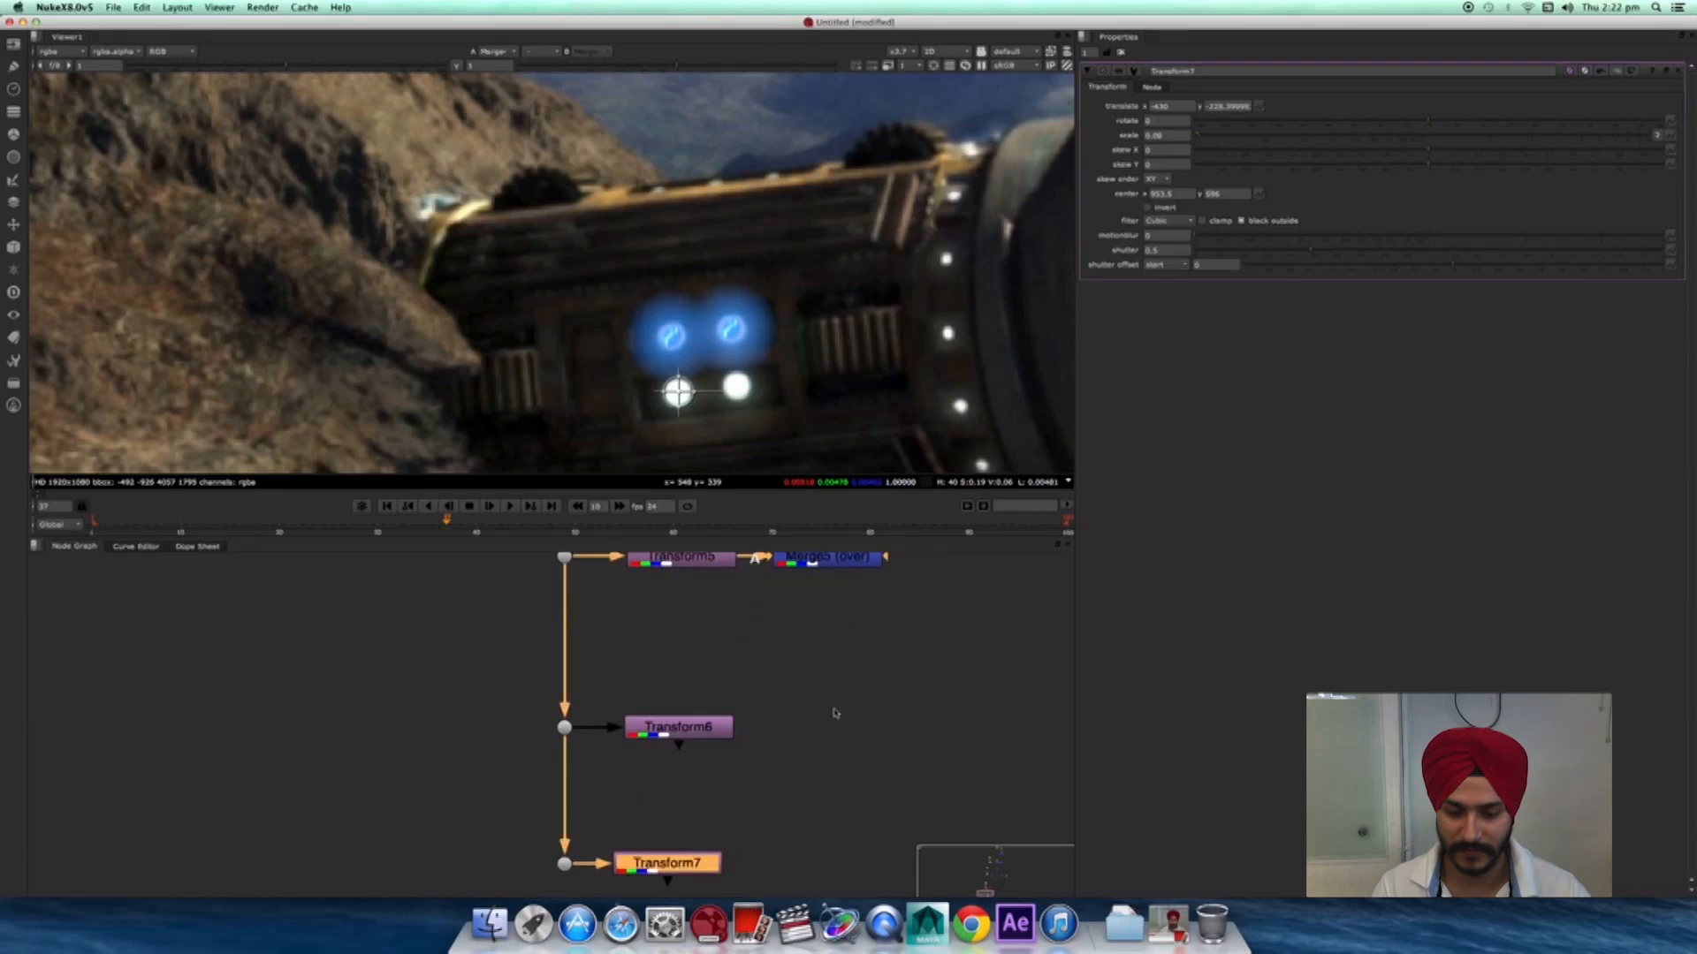
{"action": "left_click", "coordinate": [837, 713]}
{"action": "key", "text": "m"}
{"action": "left_click_drag", "start_coordinate": [807, 673], "coordinate": [770, 694]}
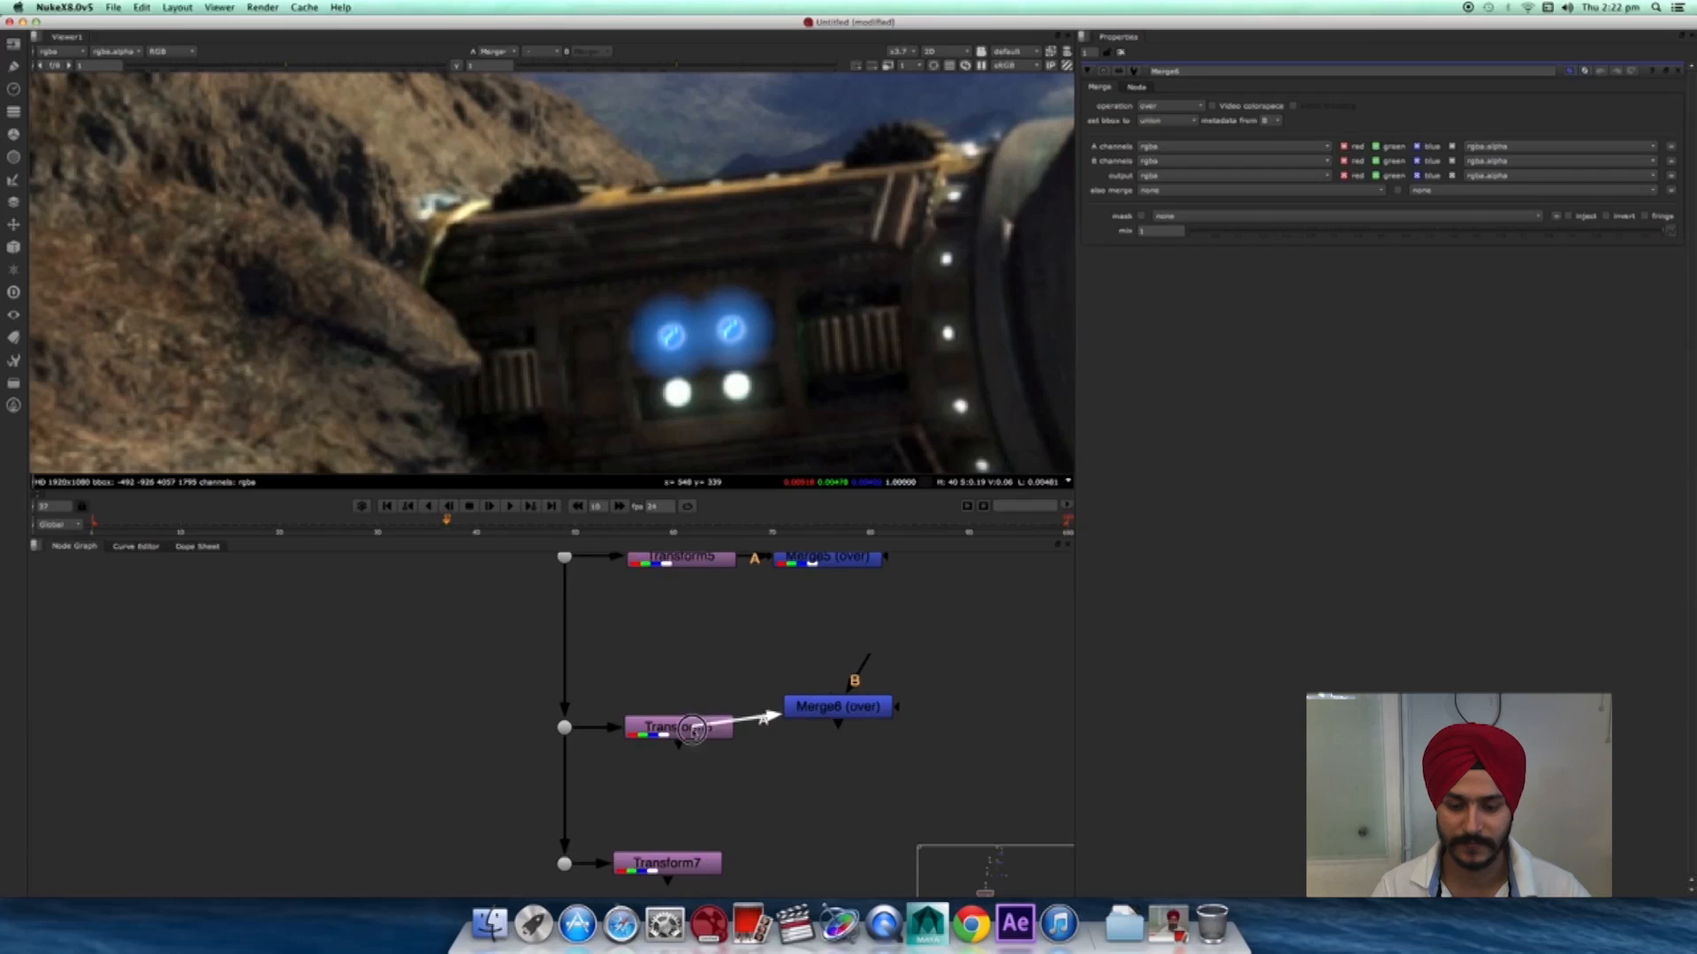
{"action": "left_click_drag", "start_coordinate": [870, 668], "coordinate": [827, 560]}
{"action": "left_click_drag", "start_coordinate": [837, 718], "coordinate": [831, 743]}
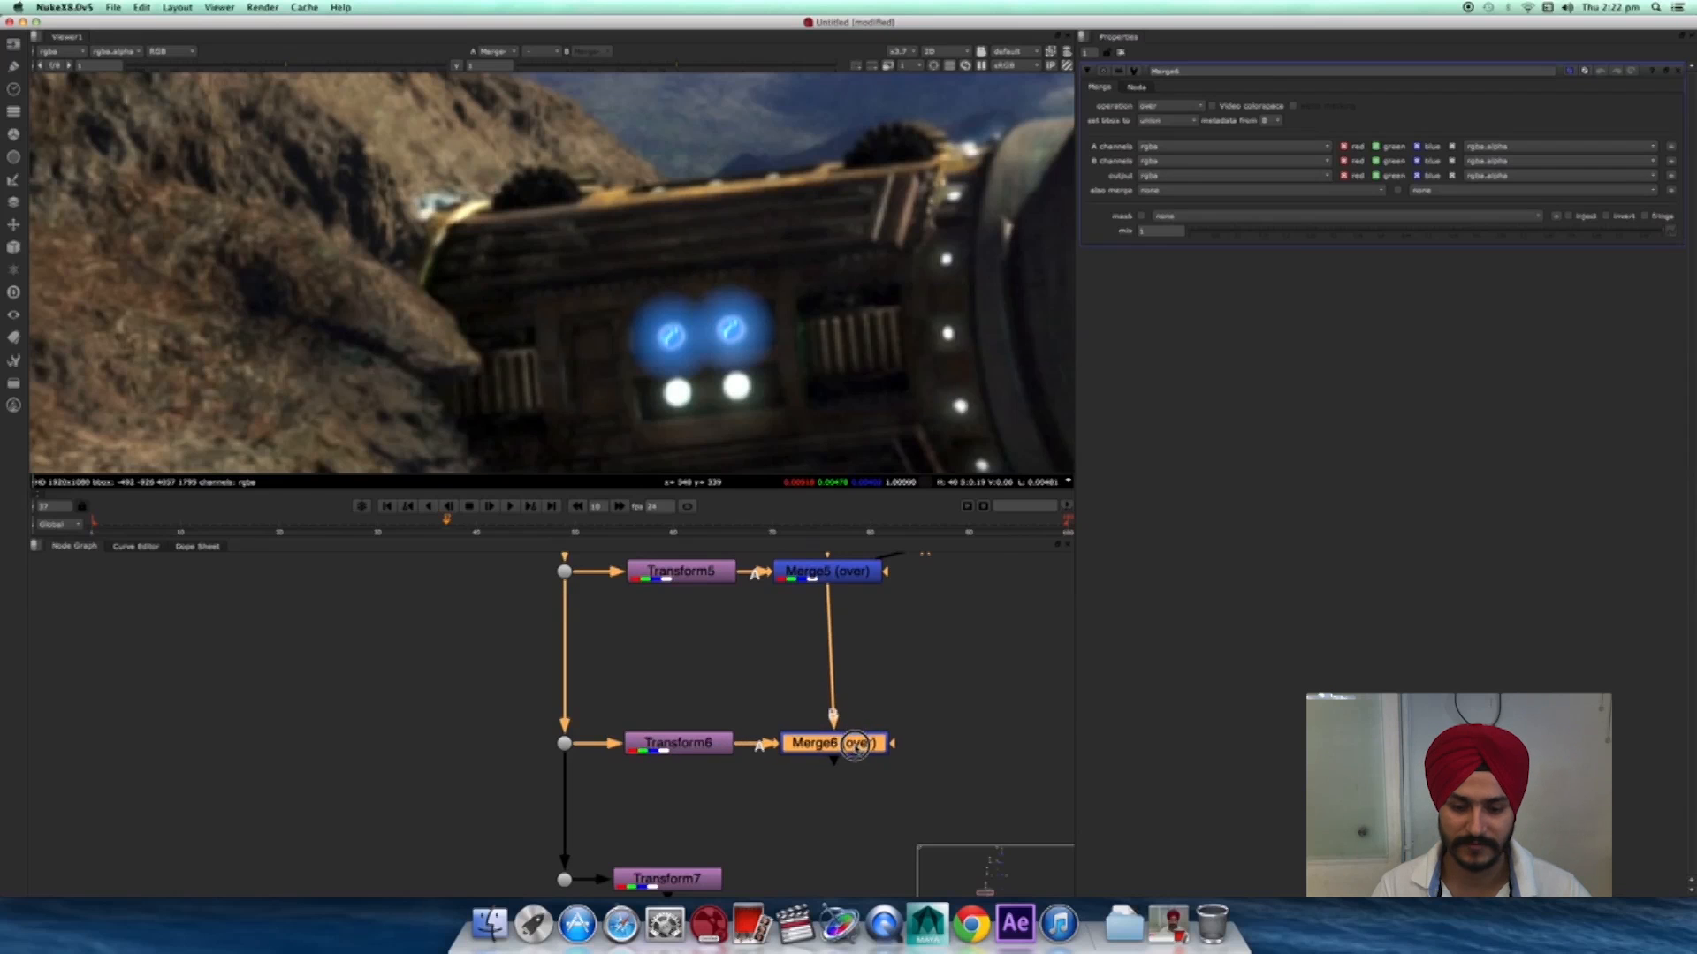
{"action": "key", "text": "1"}
- Add another over Merge with Transform7 as input A and Merge6 as input B, and display its output
{"action": "middle_click_drag", "start_coordinate": [839, 871], "coordinate": [835, 800]}
{"action": "left_click", "coordinate": [834, 799]}
{"action": "key", "text": "m"}
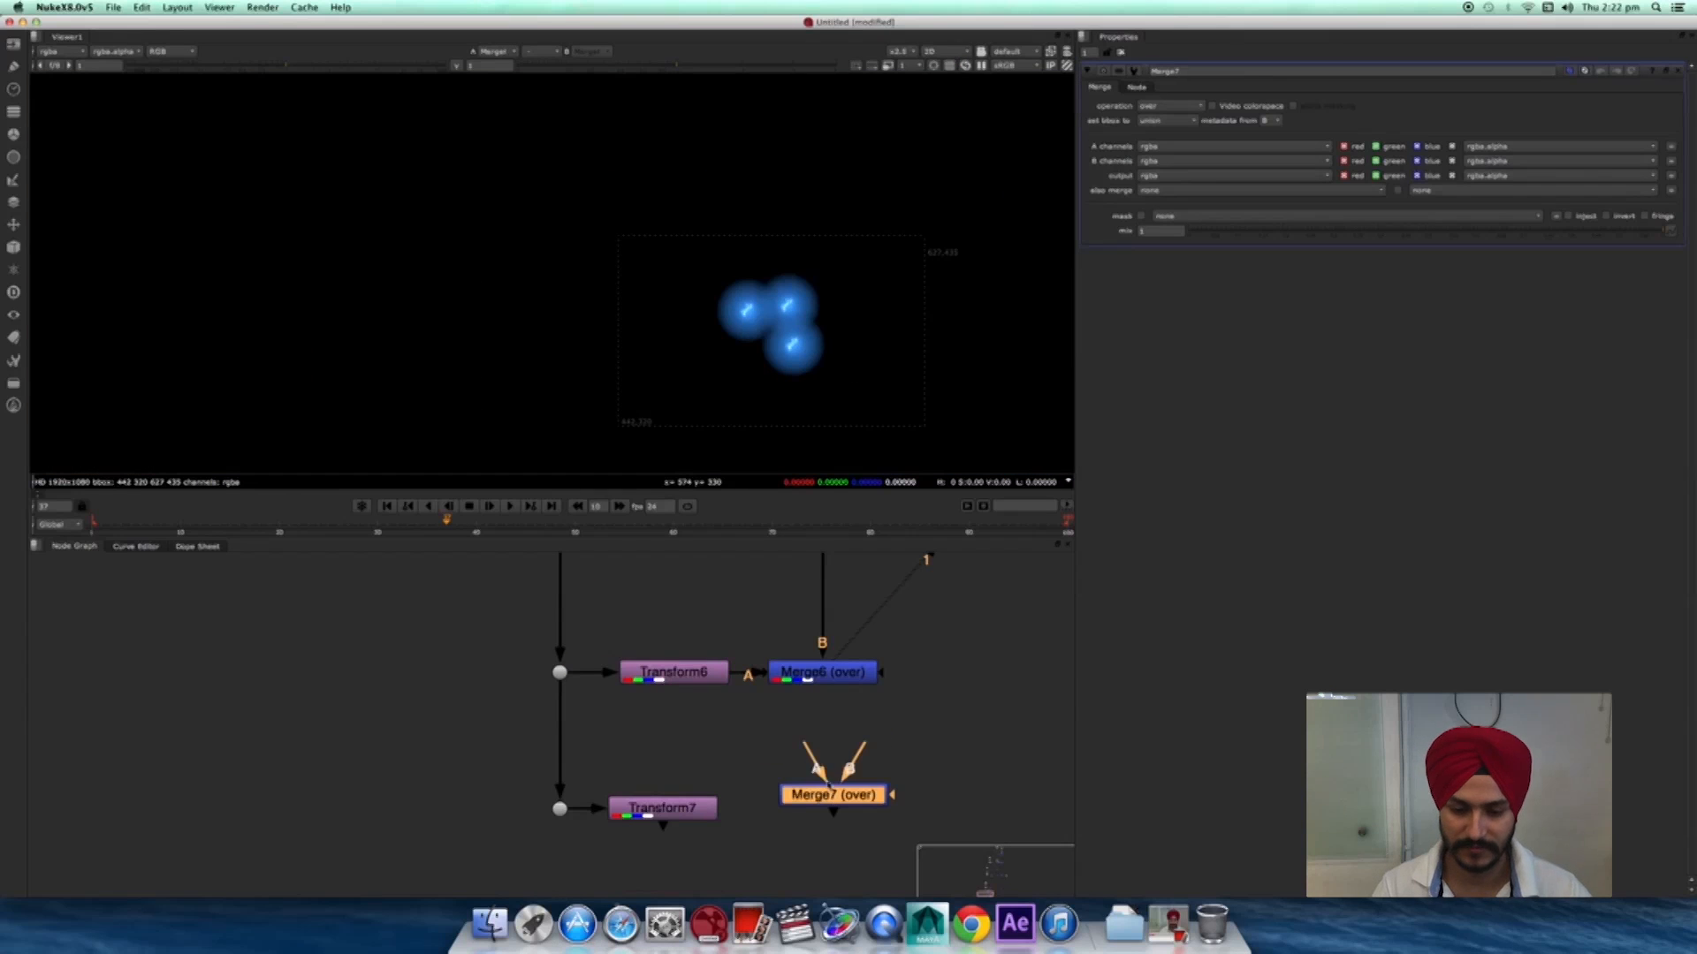
{"action": "left_click_drag", "start_coordinate": [689, 817], "coordinate": [687, 816]}
{"action": "left_click_drag", "start_coordinate": [866, 747], "coordinate": [843, 676]}
{"action": "left_click_drag", "start_coordinate": [844, 798], "coordinate": [833, 805]}
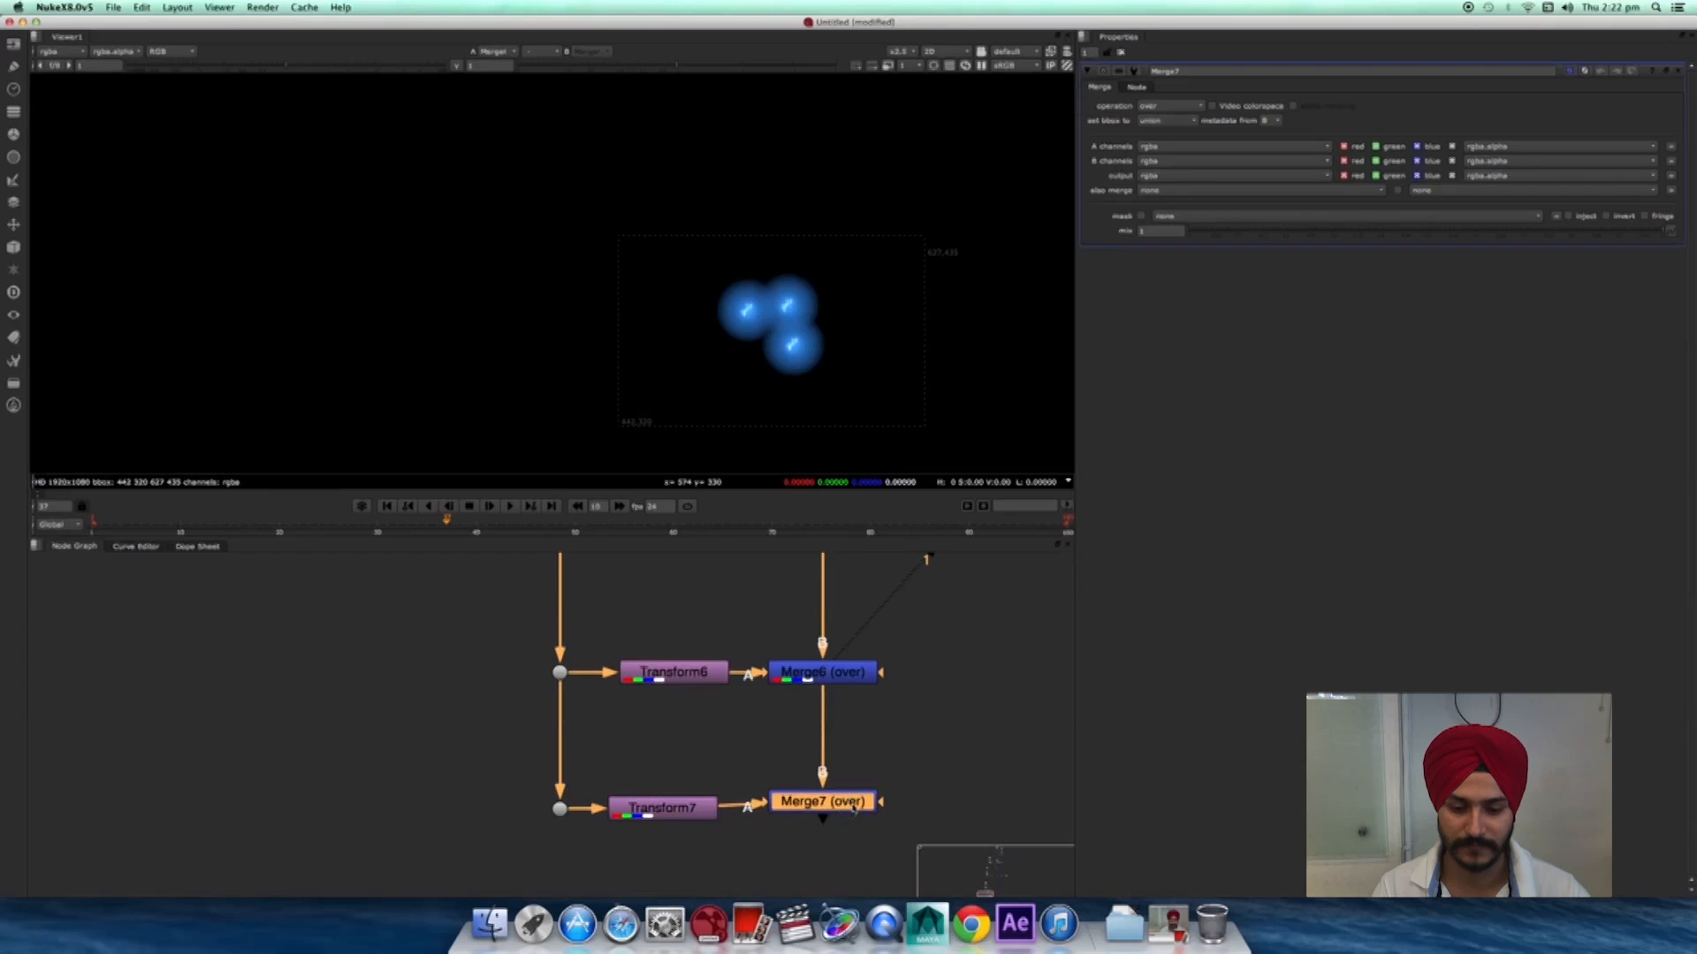
{"action": "key", "text": "1"}
- Reroute the final composite merge's input A to the Merge7 output, align it with that row, and display the composite
{"action": "scroll", "coordinate": [951, 761], "scroll_direction": "down", "scroll_amount": 5}
{"action": "middle_click_drag", "start_coordinate": [951, 761], "coordinate": [721, 791]}
{"action": "left_click_drag", "start_coordinate": [702, 677], "coordinate": [693, 807]}
{"action": "left_click_drag", "start_coordinate": [981, 601], "coordinate": [991, 815]}
{"action": "key", "text": "1"}
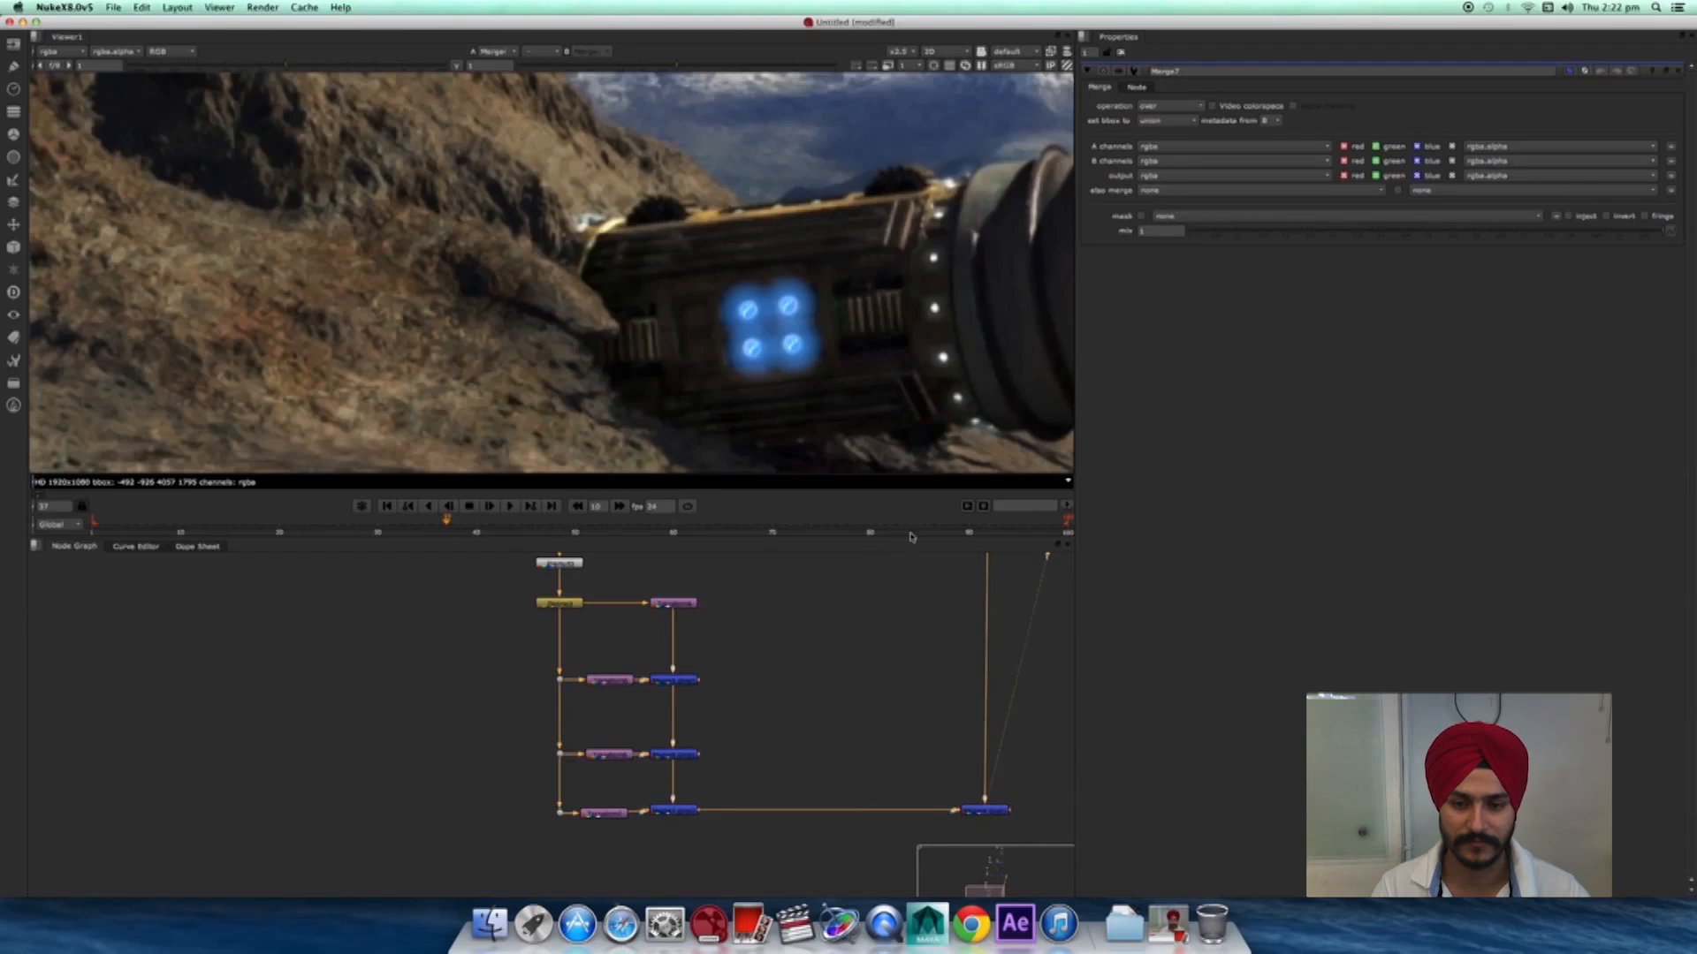
- Enable the postage stamp on the final composite merge, Merge4
{"action": "left_click", "coordinate": [1190, 108]}
{"action": "left_click", "coordinate": [1018, 787]}
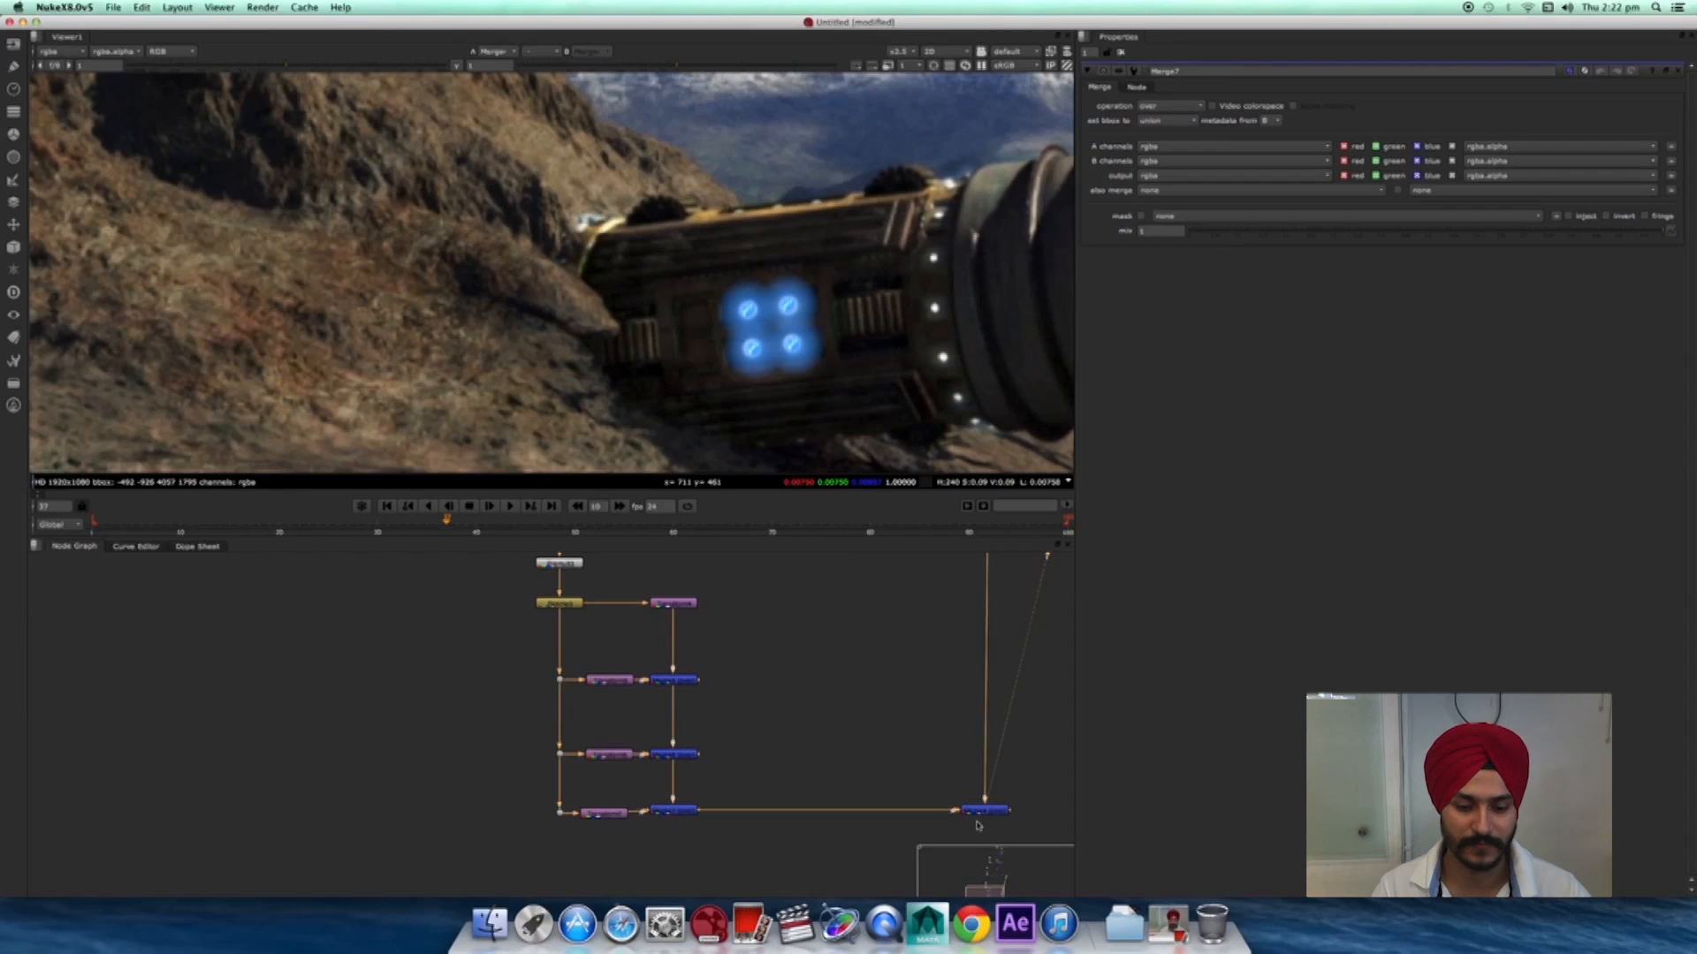
{"action": "left_click_drag", "start_coordinate": [1004, 814], "coordinate": [1000, 815]}
{"action": "left_click", "coordinate": [1137, 87]}
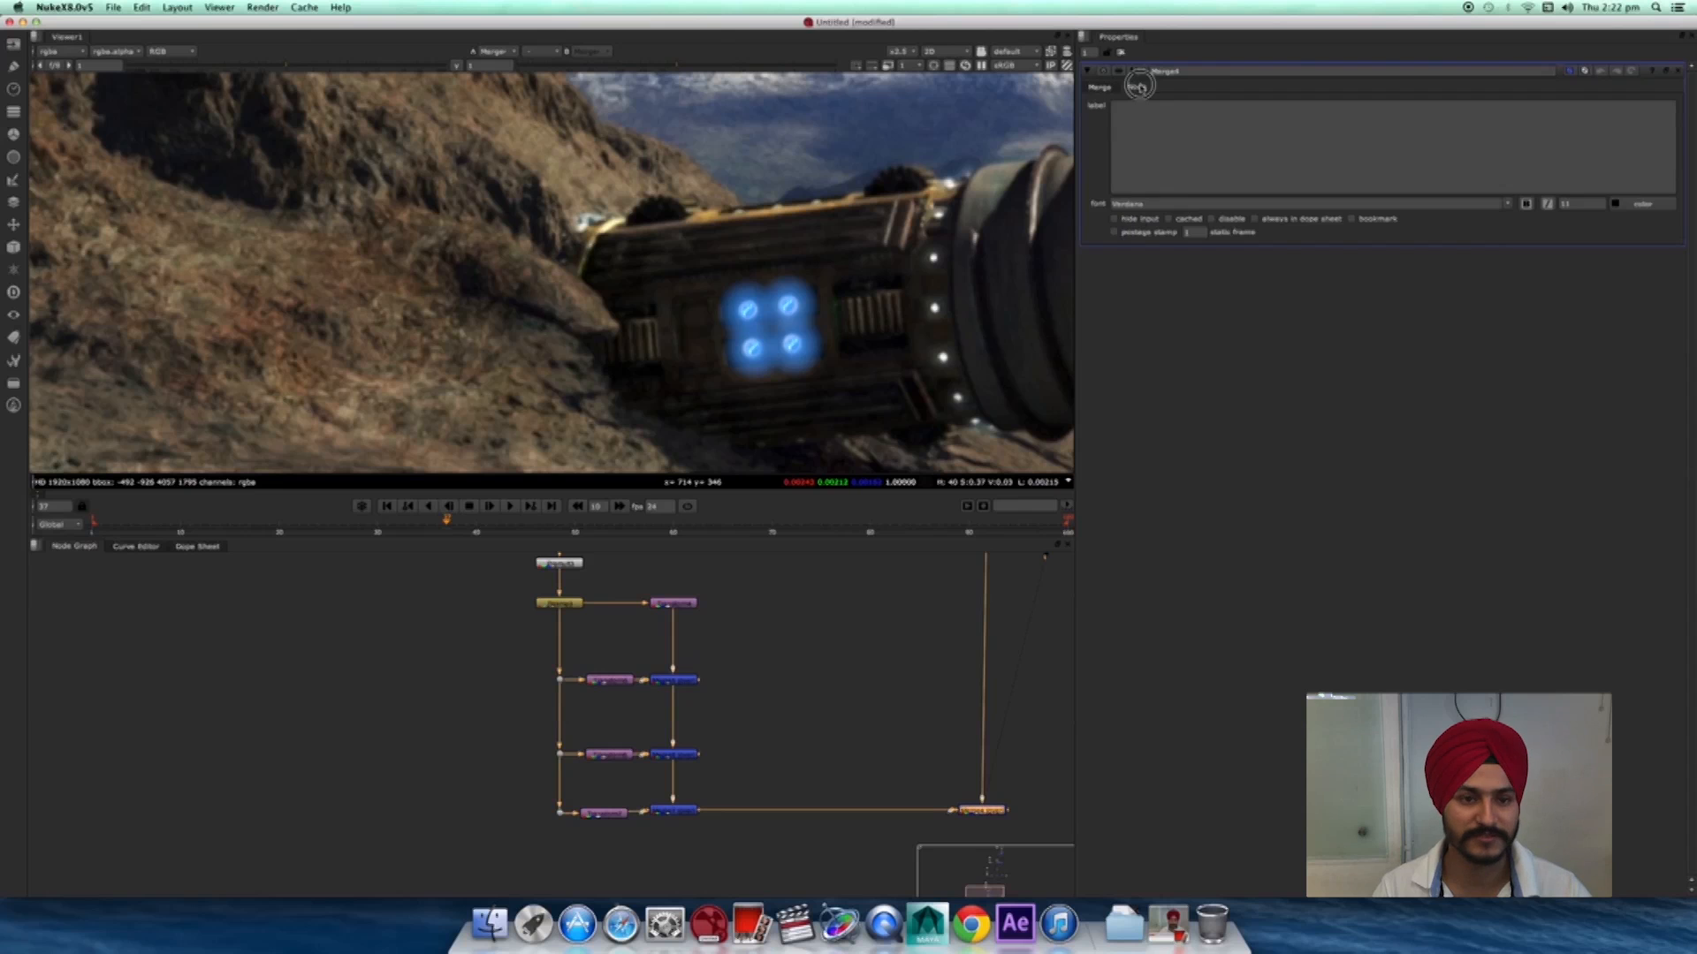
{"action": "left_click", "coordinate": [1114, 231]}
- Review the background and sky branch by displaying the outputs of the Out, In and Transform1 nodes
{"action": "scroll", "coordinate": [751, 707], "scroll_direction": "down", "scroll_amount": 2}
{"action": "left_click", "coordinate": [878, 766]}
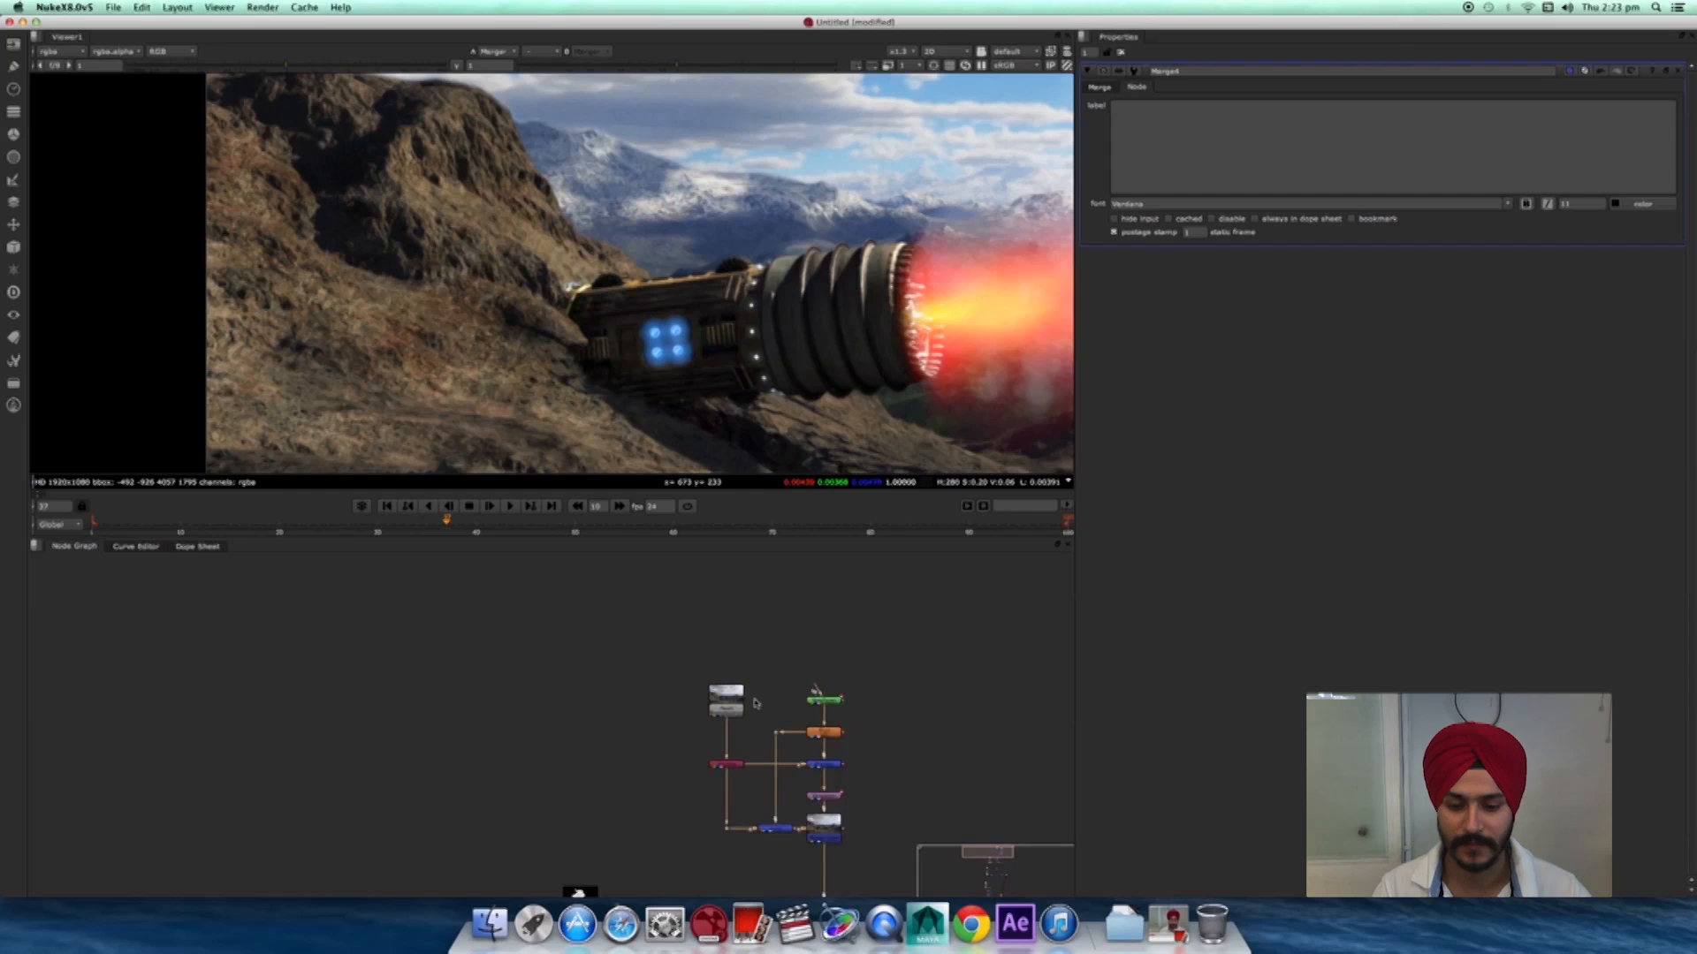
{"action": "scroll", "coordinate": [884, 332], "scroll_direction": "down", "scroll_amount": 9}
{"action": "middle_click_drag", "start_coordinate": [906, 293], "coordinate": [735, 301]}
{"action": "scroll", "coordinate": [886, 704], "scroll_direction": "up", "scroll_amount": 1}
{"action": "middle_click_drag", "start_coordinate": [886, 704], "coordinate": [895, 697]}
{"action": "scroll", "coordinate": [895, 697], "scroll_direction": "up", "scroll_amount": 2}
{"action": "left_click", "coordinate": [860, 690]}
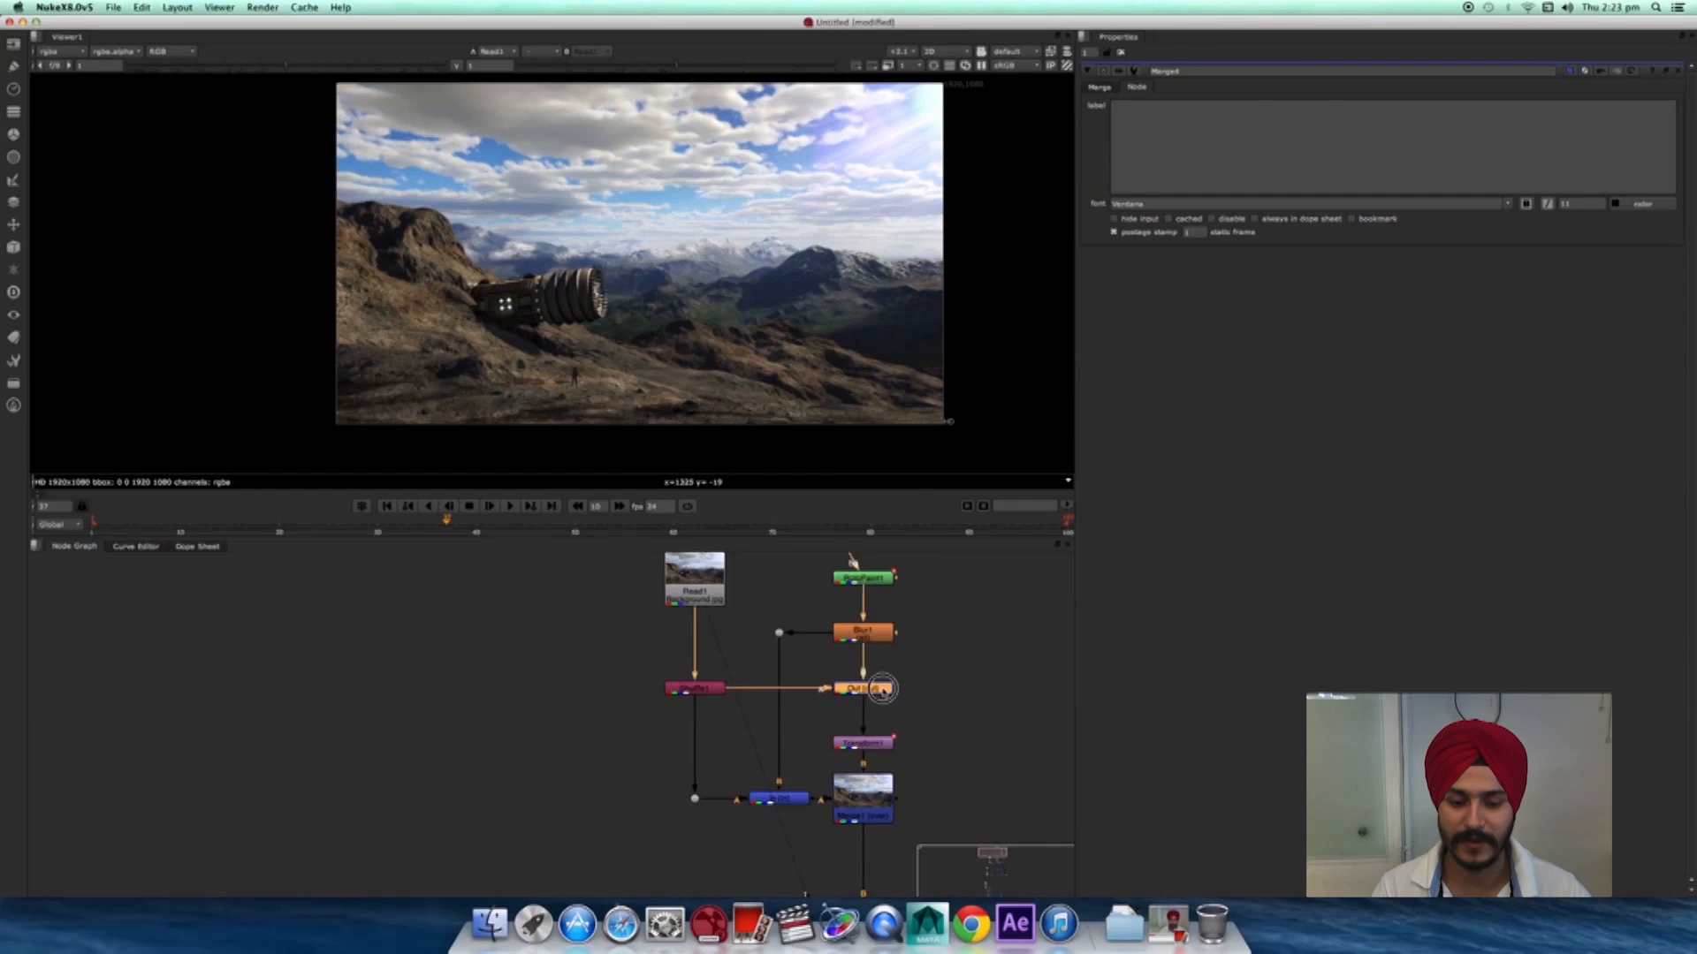
{"action": "key", "text": "1"}
{"action": "left_click", "coordinate": [778, 798]}
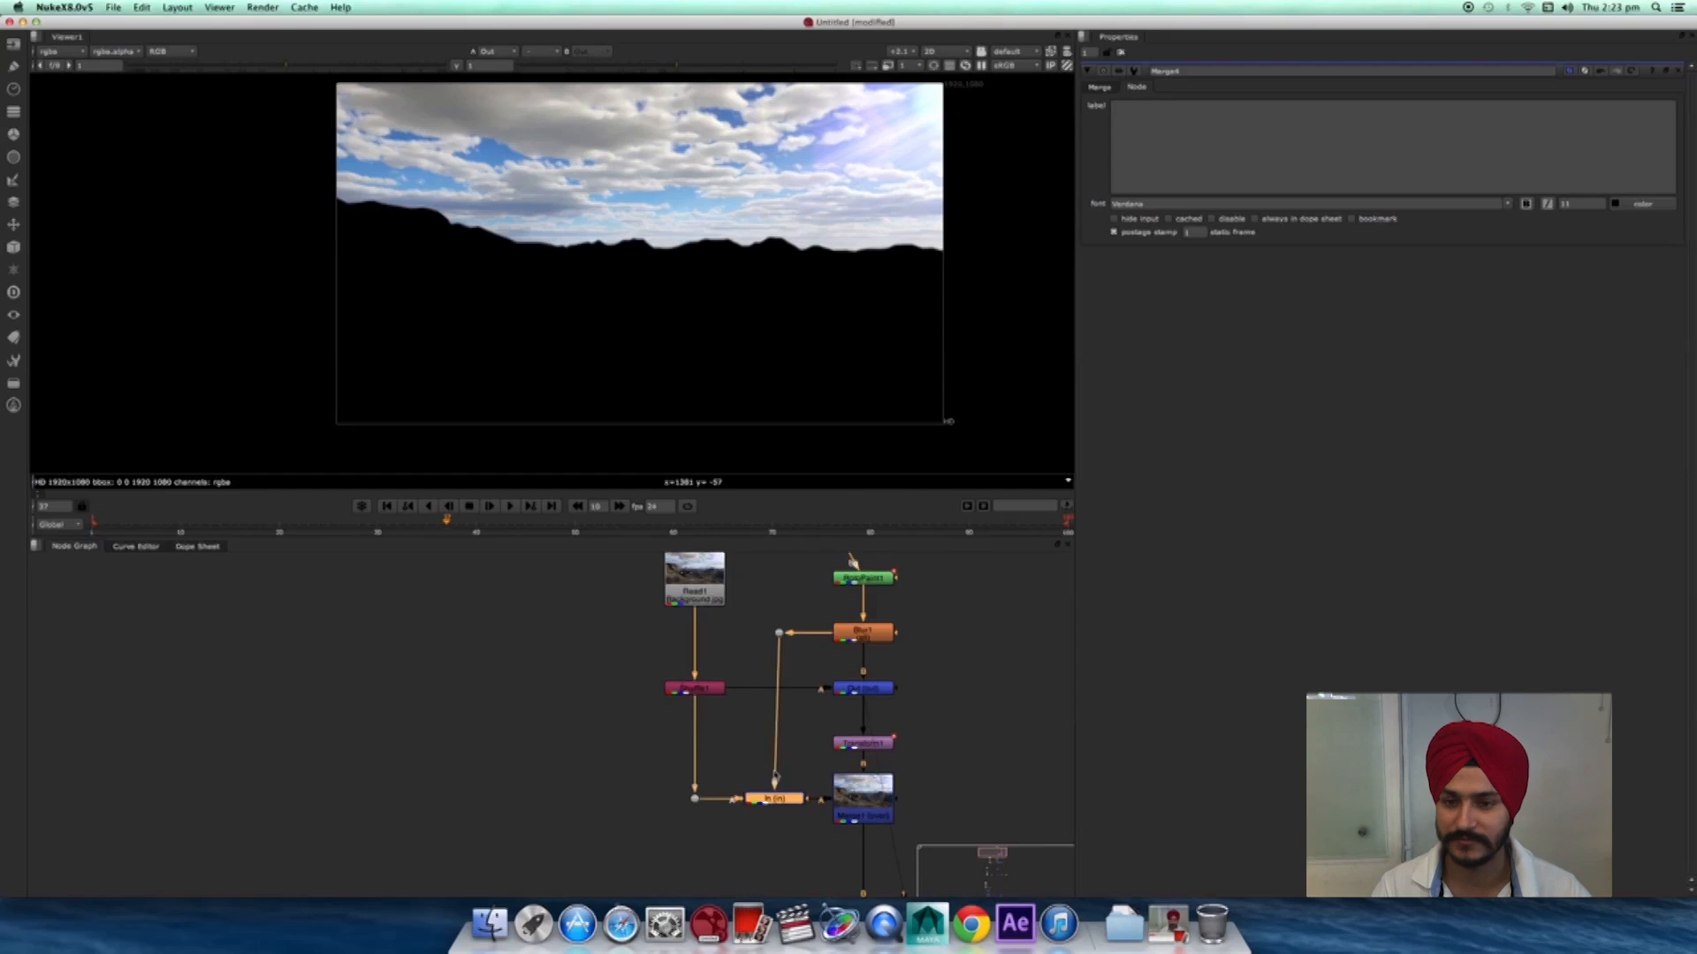
{"action": "key", "text": "1"}
{"action": "scroll", "coordinate": [868, 729], "scroll_direction": "up", "scroll_amount": 2}
{"action": "left_click", "coordinate": [858, 688]}
{"action": "key", "text": "1"}
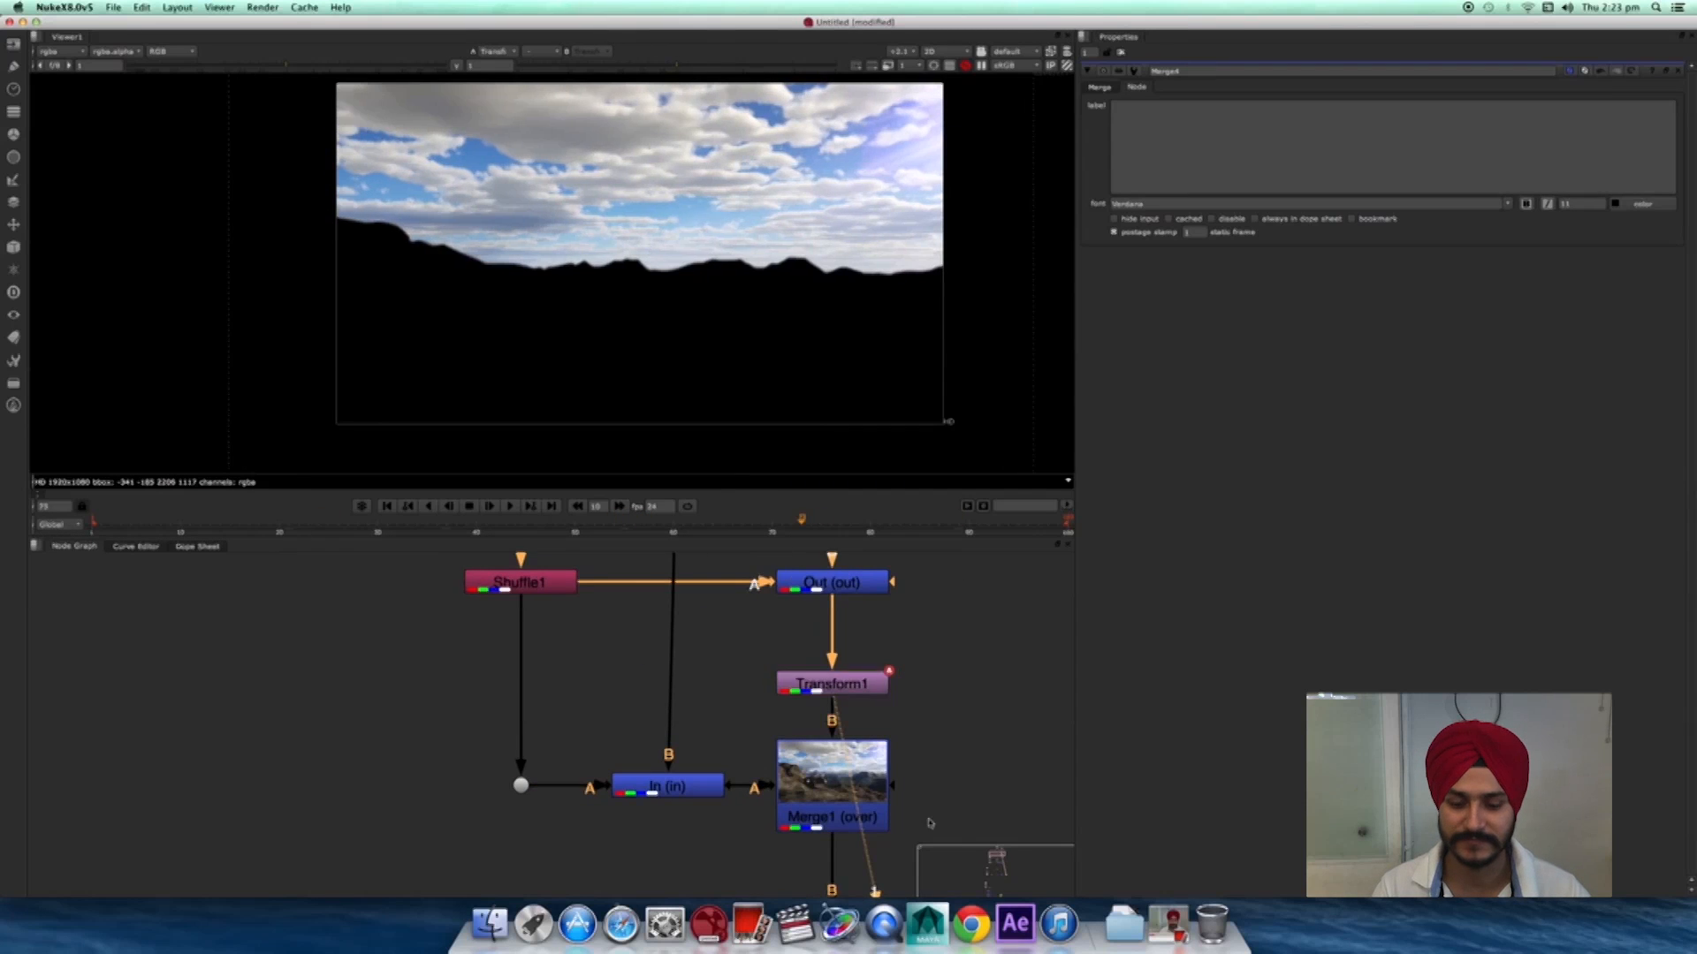
- Review the smoke branch from its source footage to its merge, checking the result at another frame
{"action": "scroll", "coordinate": [634, 679], "scroll_direction": "down", "scroll_amount": 4}
{"action": "scroll", "coordinate": [570, 688], "scroll_direction": "up", "scroll_amount": 3}
{"action": "left_click", "coordinate": [588, 592]}
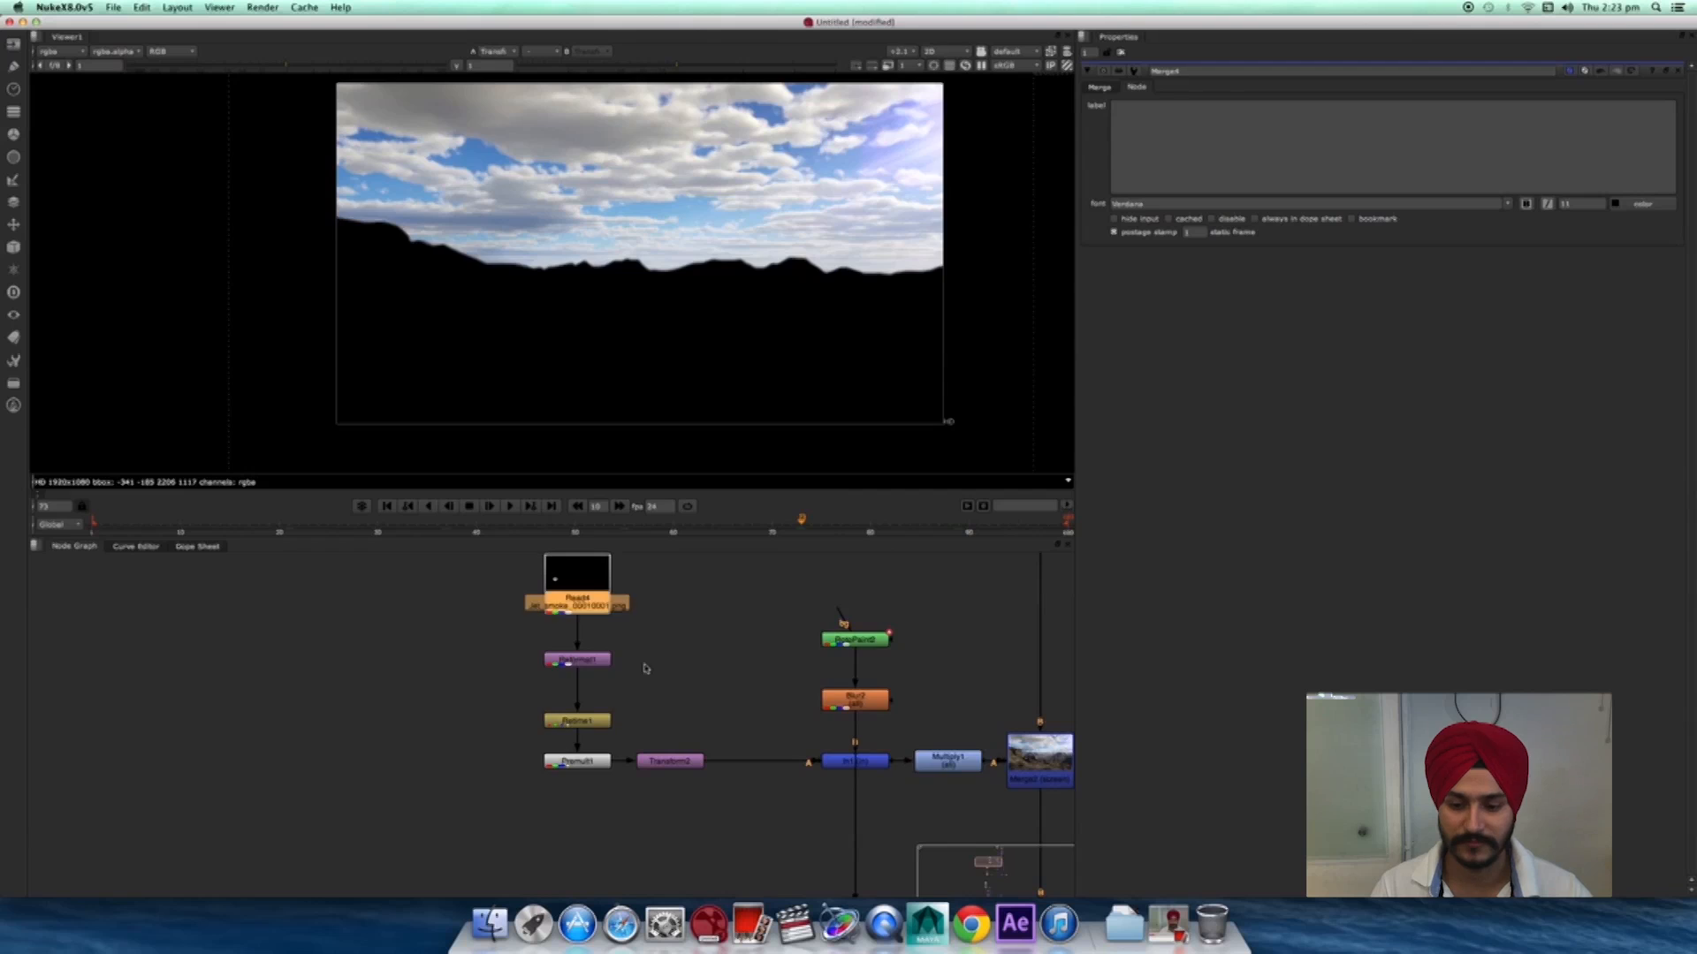
{"action": "key", "text": "1"}
{"action": "middle_click_drag", "start_coordinate": [644, 666], "coordinate": [373, 603]}
{"action": "left_click", "coordinate": [776, 702]}
{"action": "key", "text": "1"}
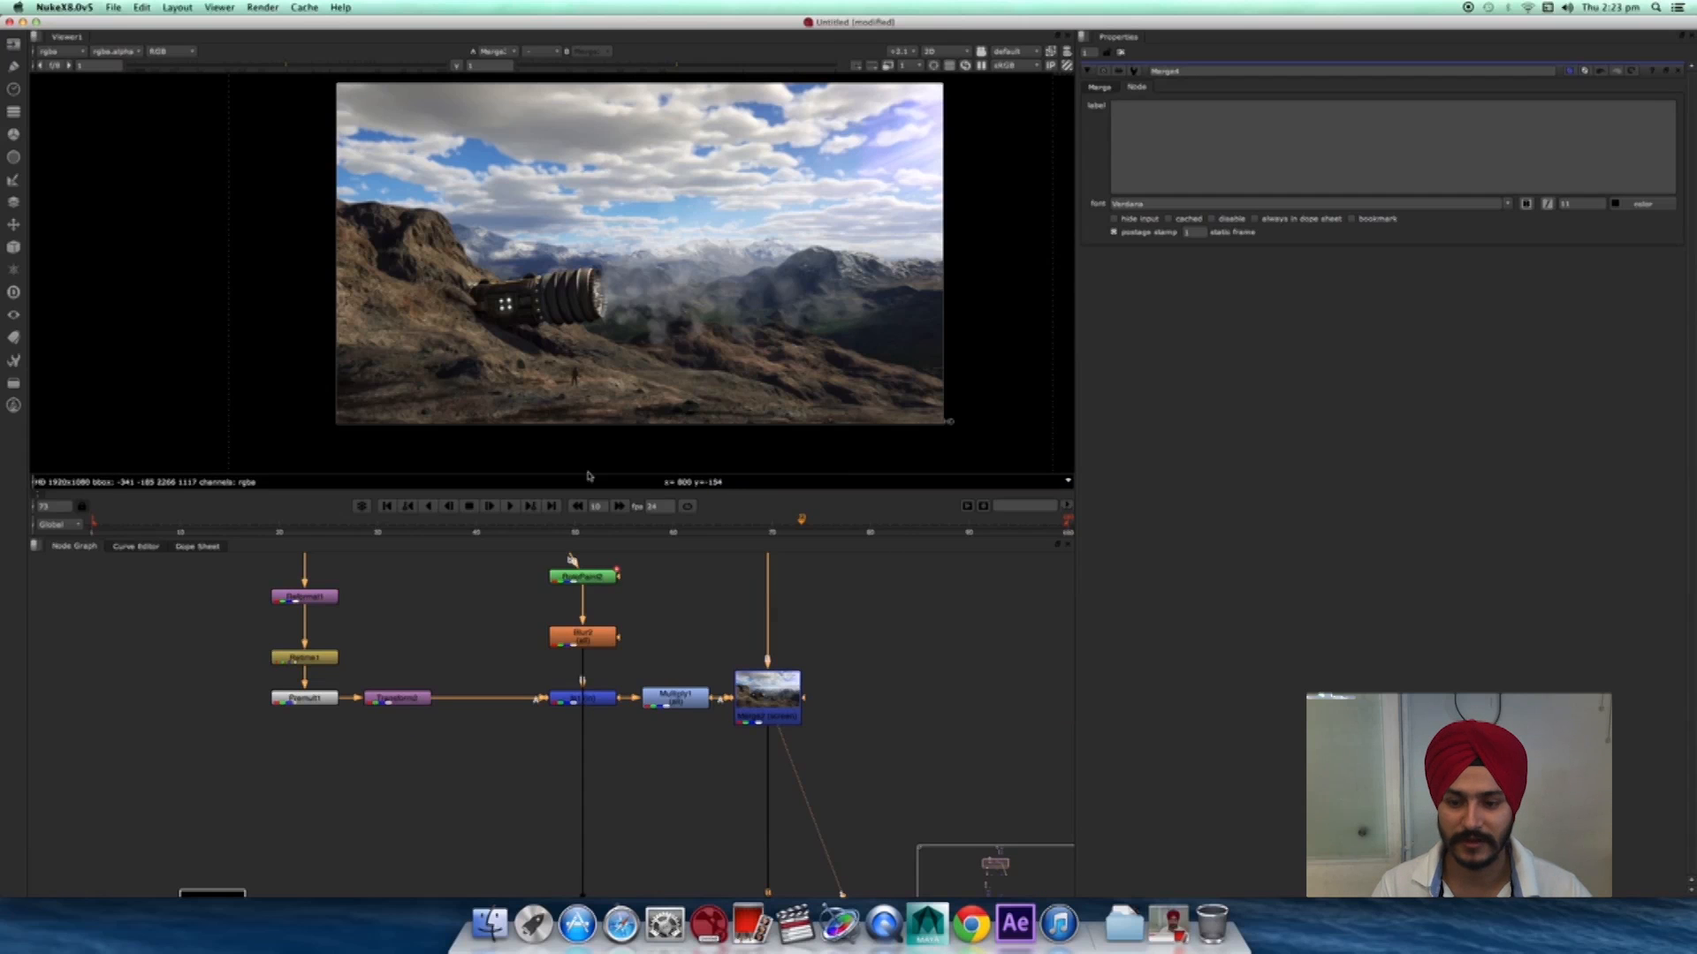
{"action": "left_click_drag", "start_coordinate": [573, 533], "coordinate": [624, 535]}
{"action": "middle_click_drag", "start_coordinate": [843, 794], "coordinate": [867, 595]}
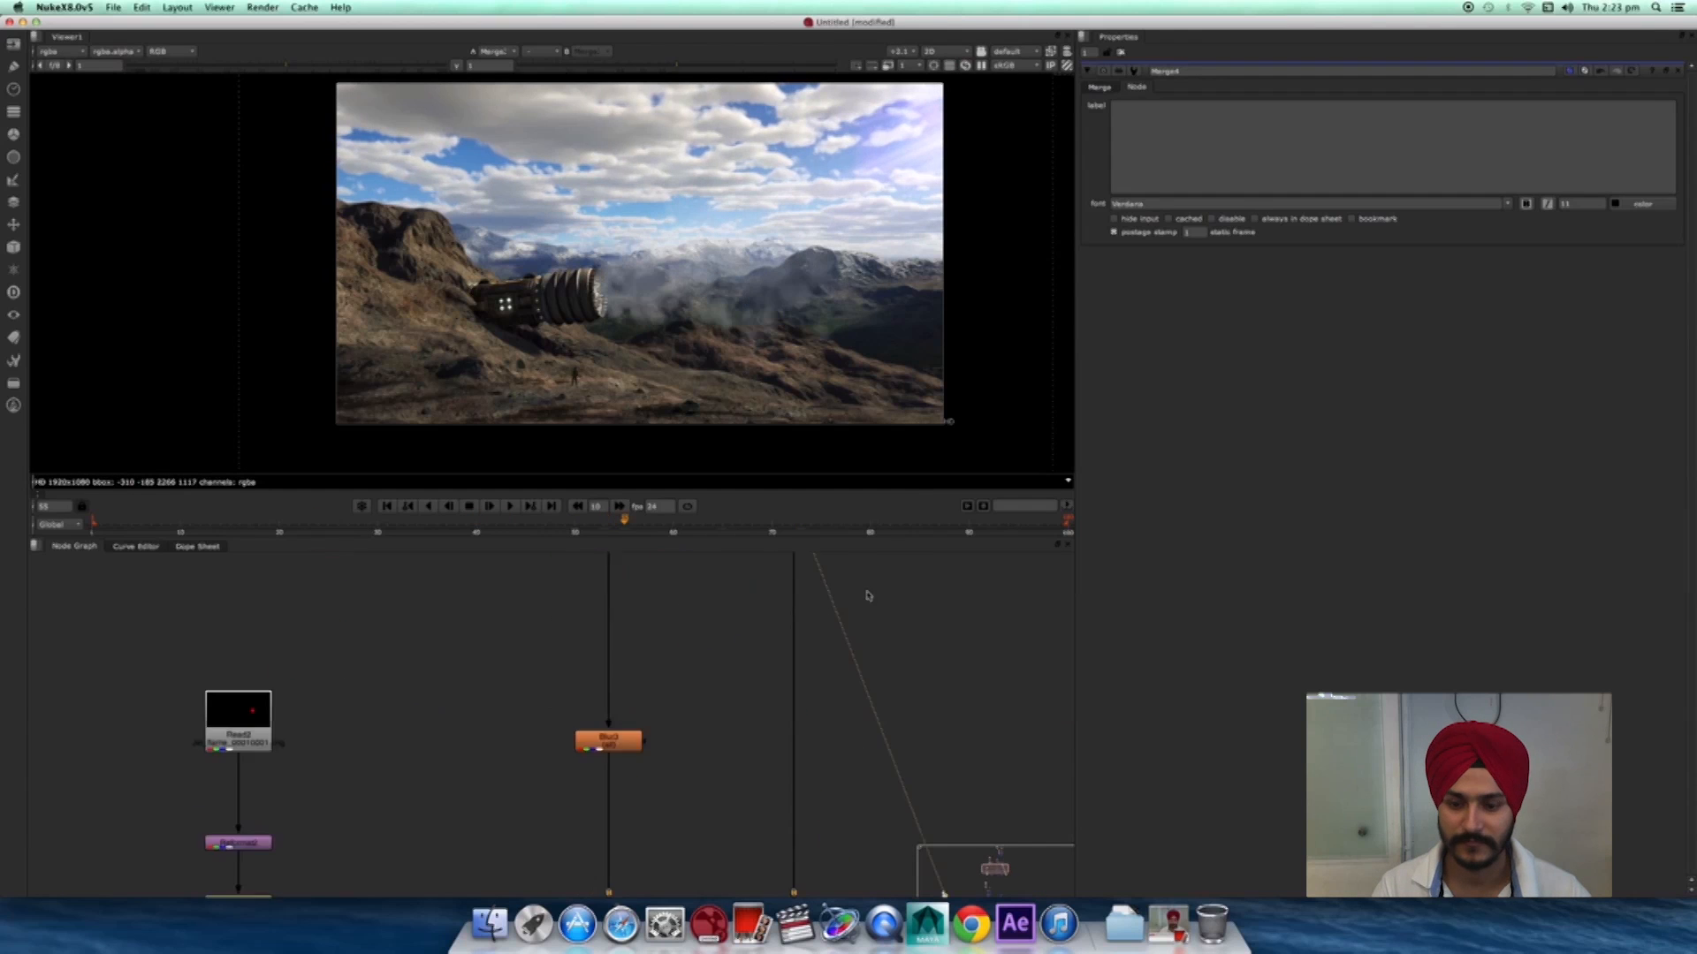
- Review the fire merge and the final Merge4 composite, examining the blue engine lights up close
{"action": "middle_click_drag", "start_coordinate": [767, 891], "coordinate": [773, 747]}
{"action": "left_click", "coordinate": [806, 831]}
{"action": "key", "text": "1"}
{"action": "middle_click_drag", "start_coordinate": [783, 865], "coordinate": [786, 662]}
{"action": "middle_click_drag", "start_coordinate": [838, 884], "coordinate": [852, 420]}
{"action": "left_click_drag", "start_coordinate": [815, 839], "coordinate": [823, 840]}
{"action": "key", "text": "1"}
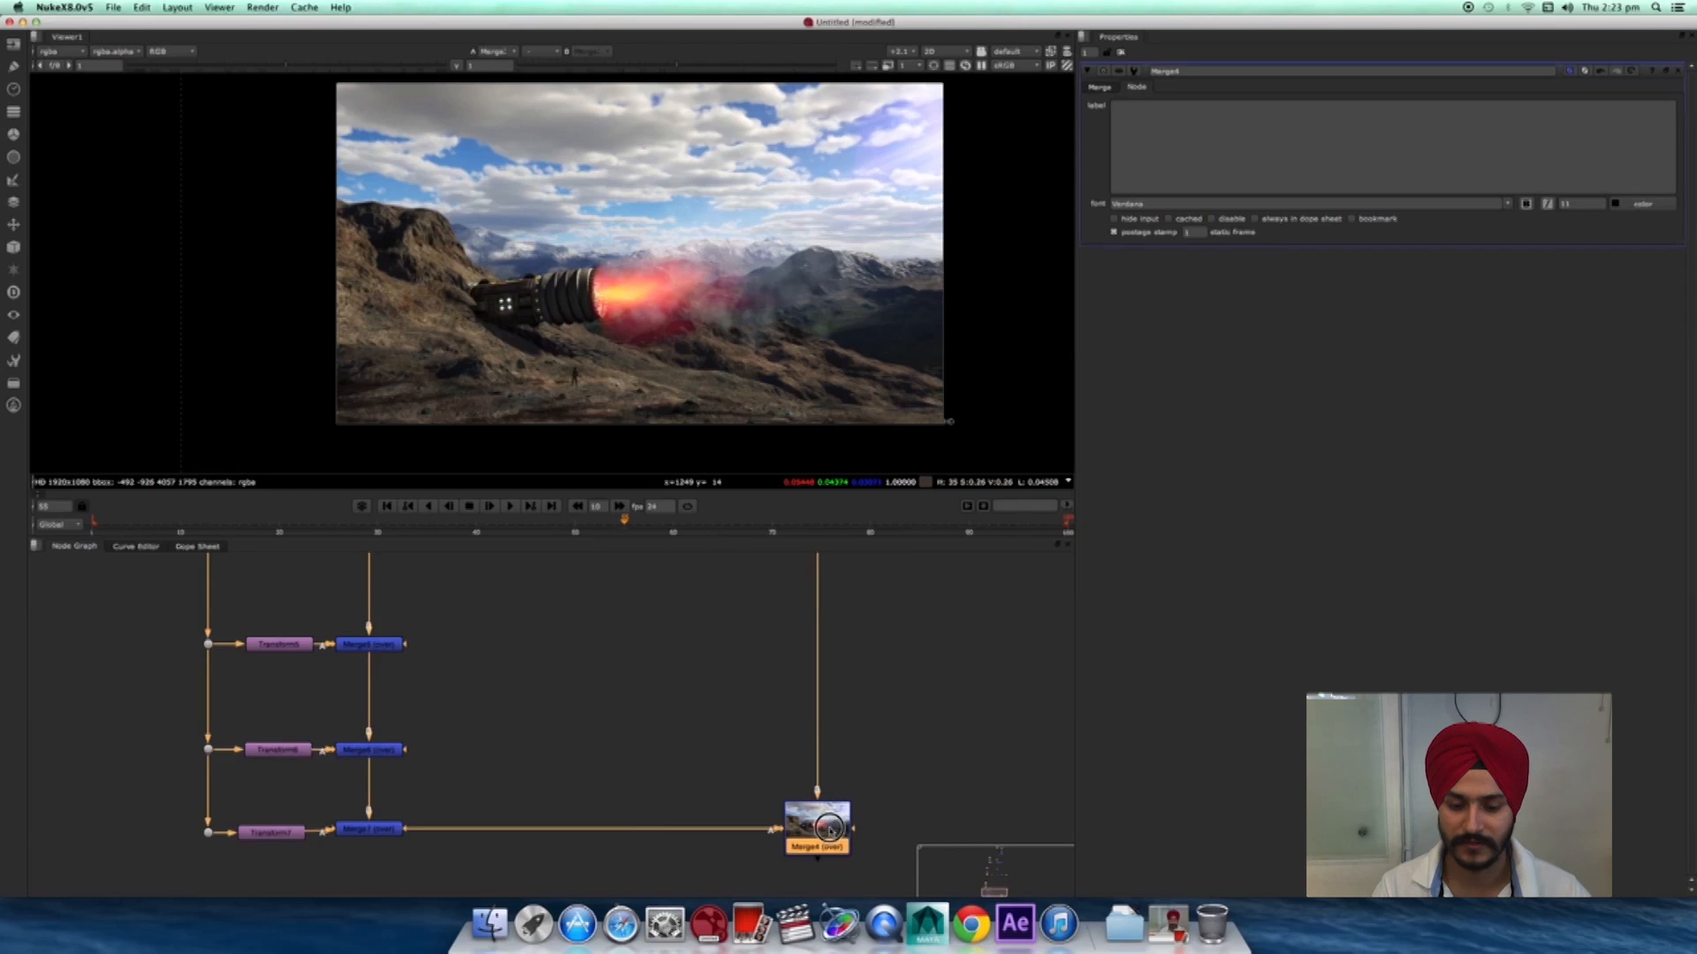
{"action": "scroll", "coordinate": [523, 325], "scroll_direction": "up", "scroll_amount": 10}
{"action": "middle_click_drag", "start_coordinate": [523, 325], "coordinate": [824, 312]}
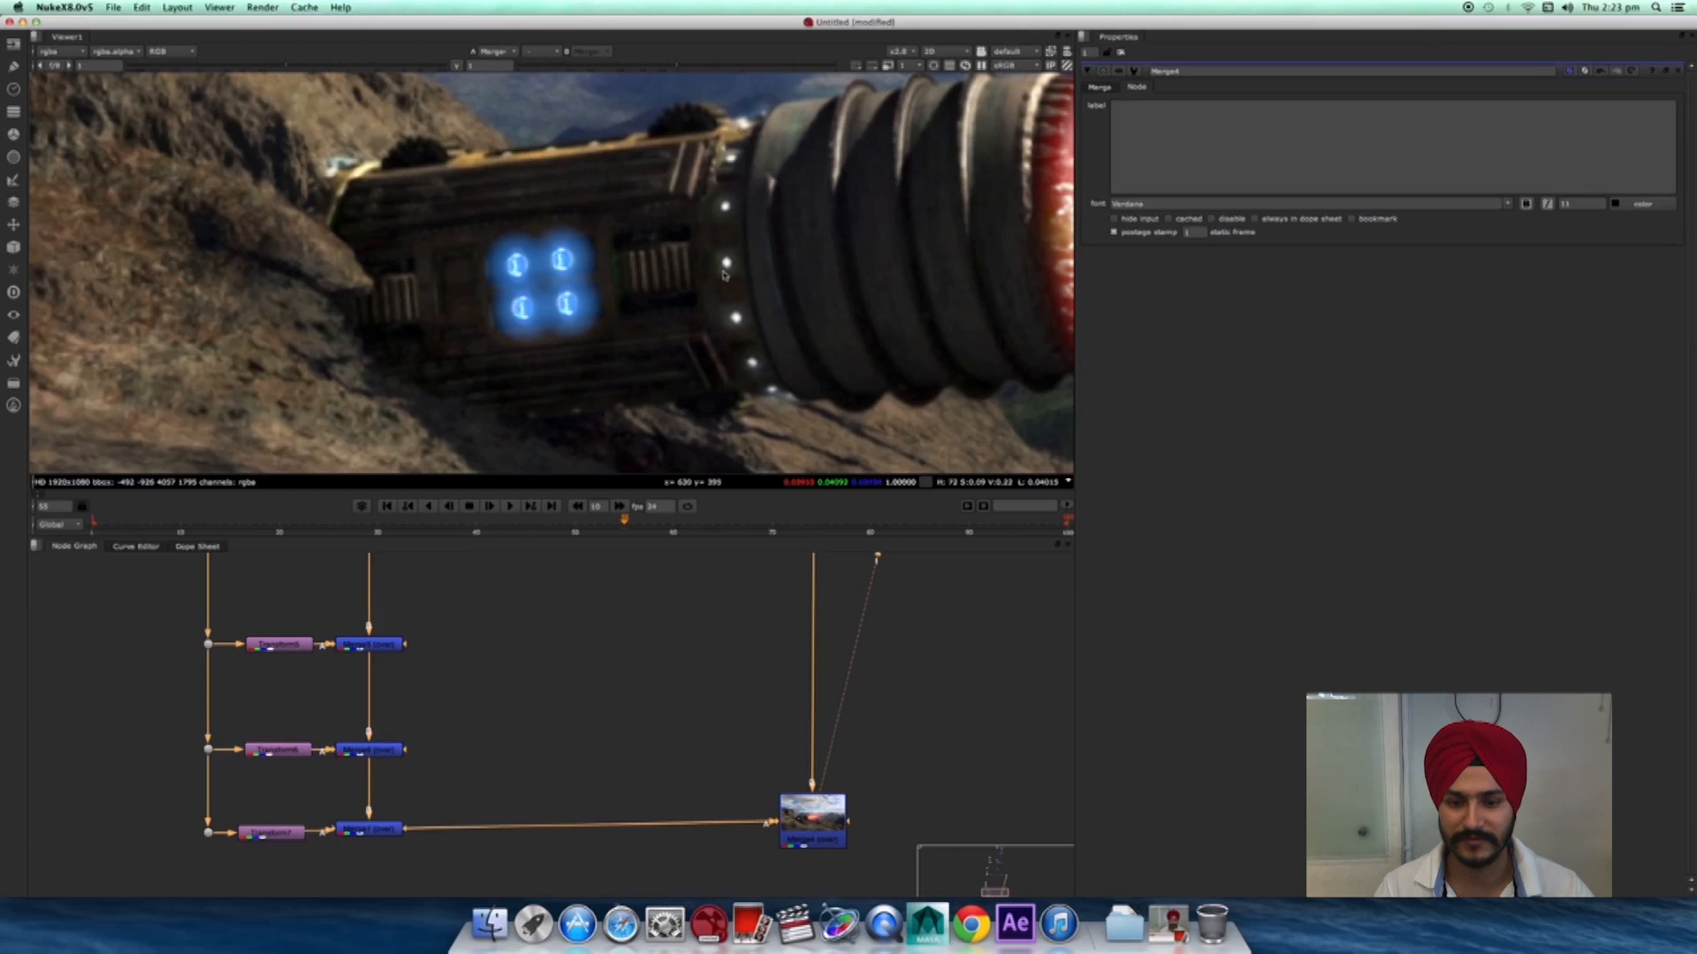
{"action": "scroll", "coordinate": [851, 318], "scroll_direction": "down", "scroll_amount": 5}
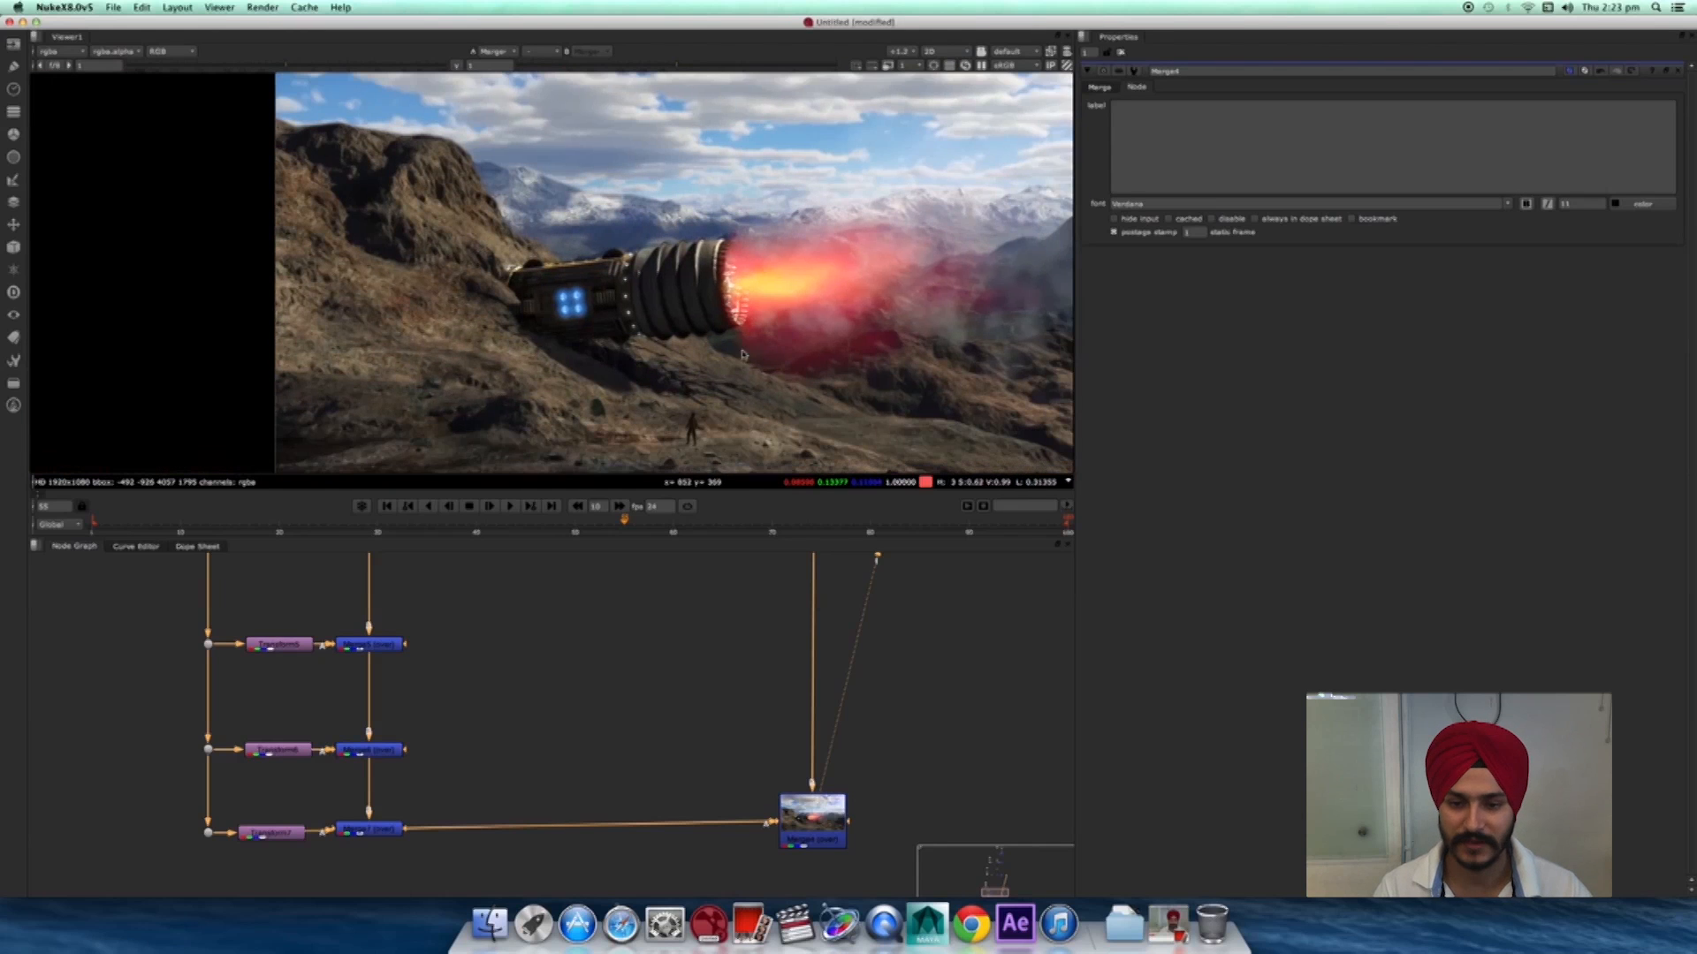
- Move the Viewer node down beside the final Merge4 node
{"action": "left_click_drag", "start_coordinate": [808, 826], "coordinate": [810, 834]}
{"action": "left_click", "coordinate": [931, 753]}
{"action": "scroll", "coordinate": [932, 754], "scroll_direction": "down", "scroll_amount": 5}
{"action": "middle_click_drag", "start_coordinate": [826, 723], "coordinate": [784, 849]}
{"action": "middle_click_drag", "start_coordinate": [875, 585], "coordinate": [756, 686]}
{"action": "left_click_drag", "start_coordinate": [812, 739], "coordinate": [836, 864]}
{"action": "middle_click_drag", "start_coordinate": [836, 864], "coordinate": [863, 662]}
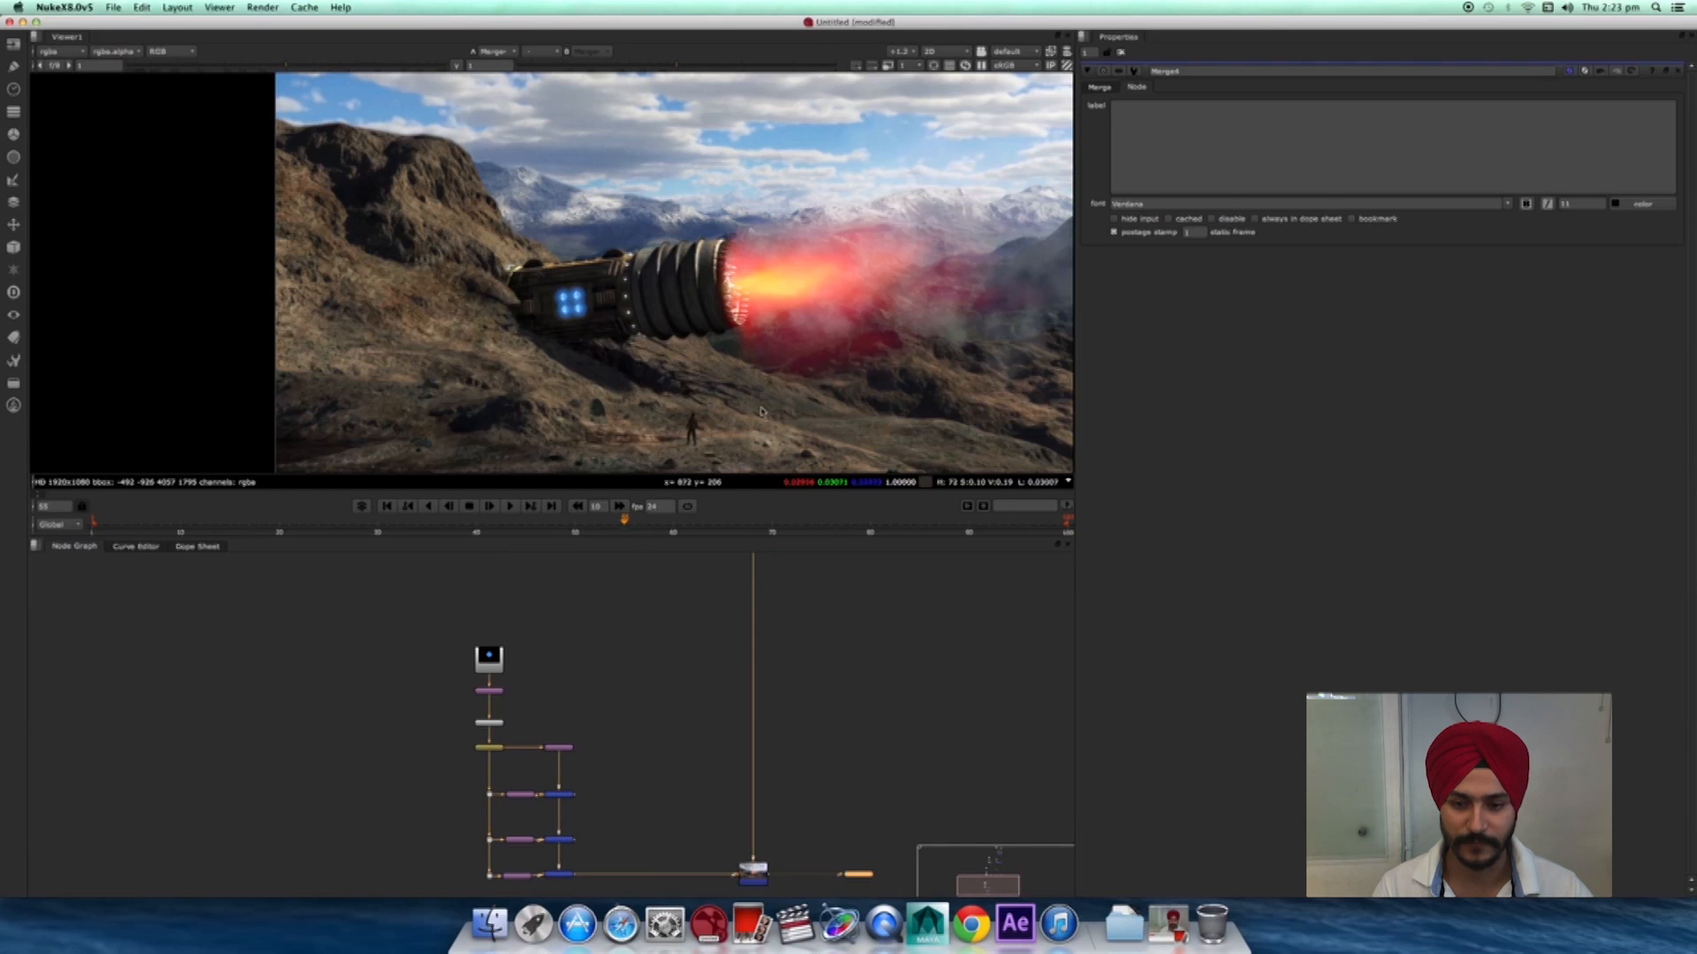
- Examine the standing figure and the engine in the final composite at several frames
{"action": "middle_click_drag", "start_coordinate": [737, 337], "coordinate": [720, 298]}
{"action": "scroll", "coordinate": [737, 346], "scroll_direction": "up", "scroll_amount": 3}
{"action": "scroll", "coordinate": [848, 358], "scroll_direction": "down", "scroll_amount": 3}
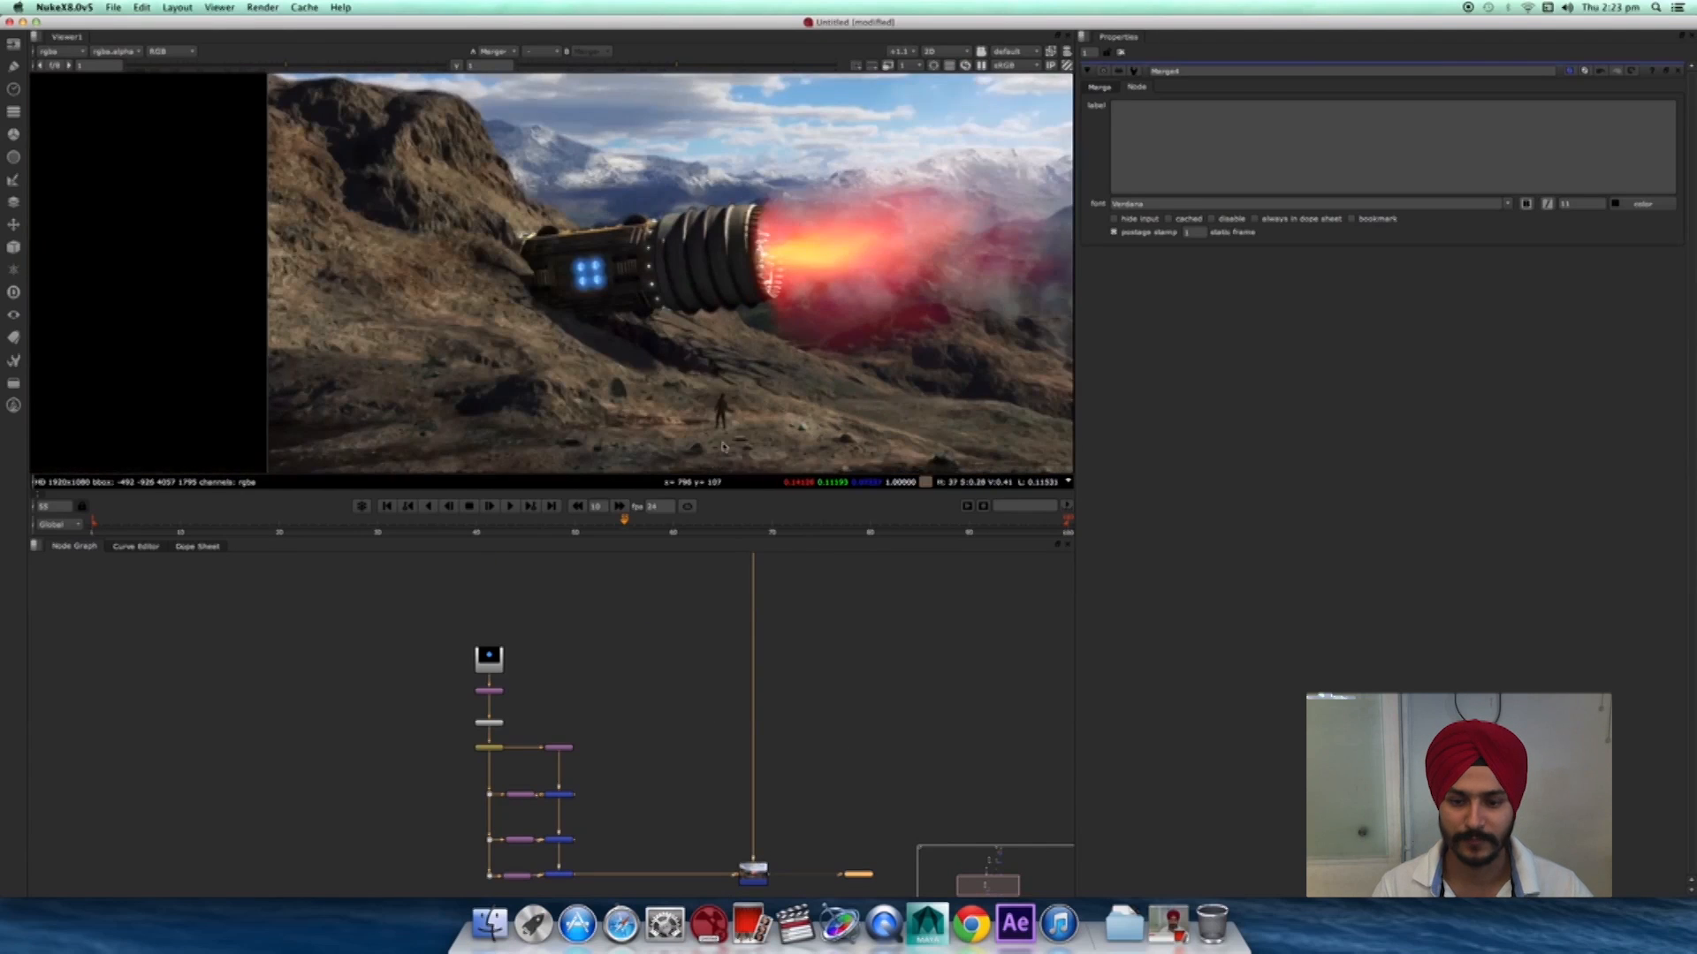
{"action": "scroll", "coordinate": [712, 417], "scroll_direction": "up", "scroll_amount": 4}
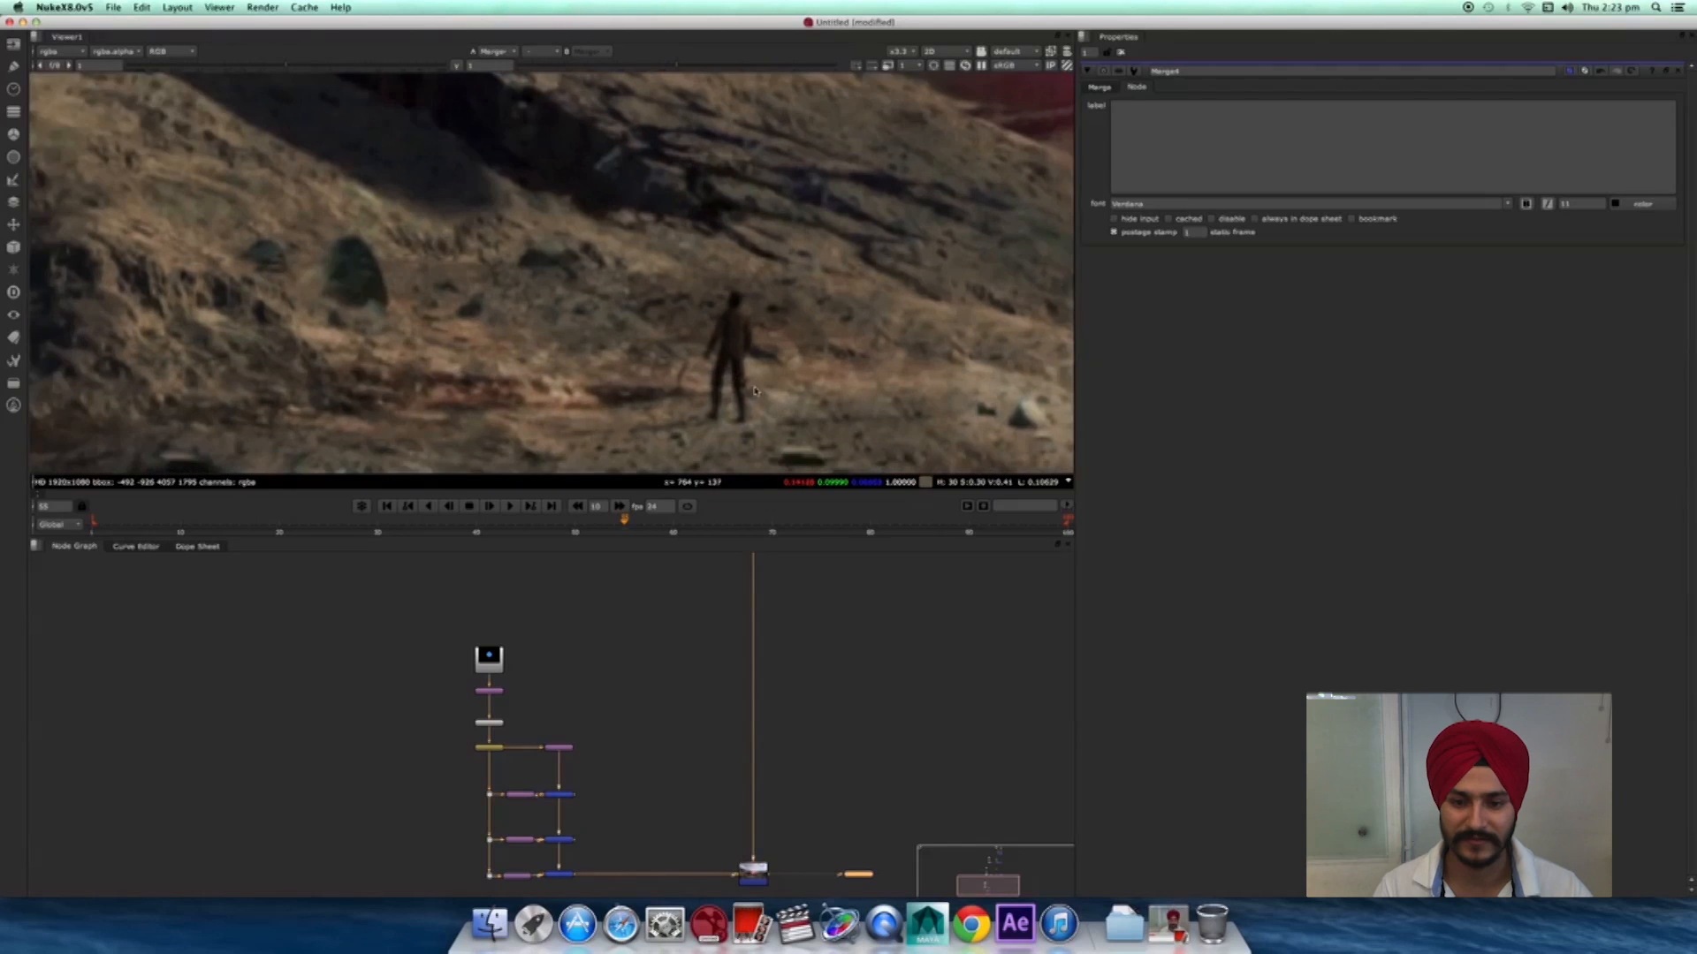
{"action": "scroll", "coordinate": [822, 394], "scroll_direction": "down", "scroll_amount": 3}
{"action": "left_click", "coordinate": [269, 523]}
{"action": "left_click_drag", "start_coordinate": [443, 533], "coordinate": [742, 533]}
{"action": "scroll", "coordinate": [561, 550], "scroll_direction": "down", "scroll_amount": 4}
{"action": "middle_click_drag", "start_coordinate": [701, 472], "coordinate": [670, 365]}
{"action": "scroll", "coordinate": [669, 365], "scroll_direction": "up", "scroll_amount": 1}
{"action": "scroll", "coordinate": [671, 365], "scroll_direction": "up", "scroll_amount": 2}
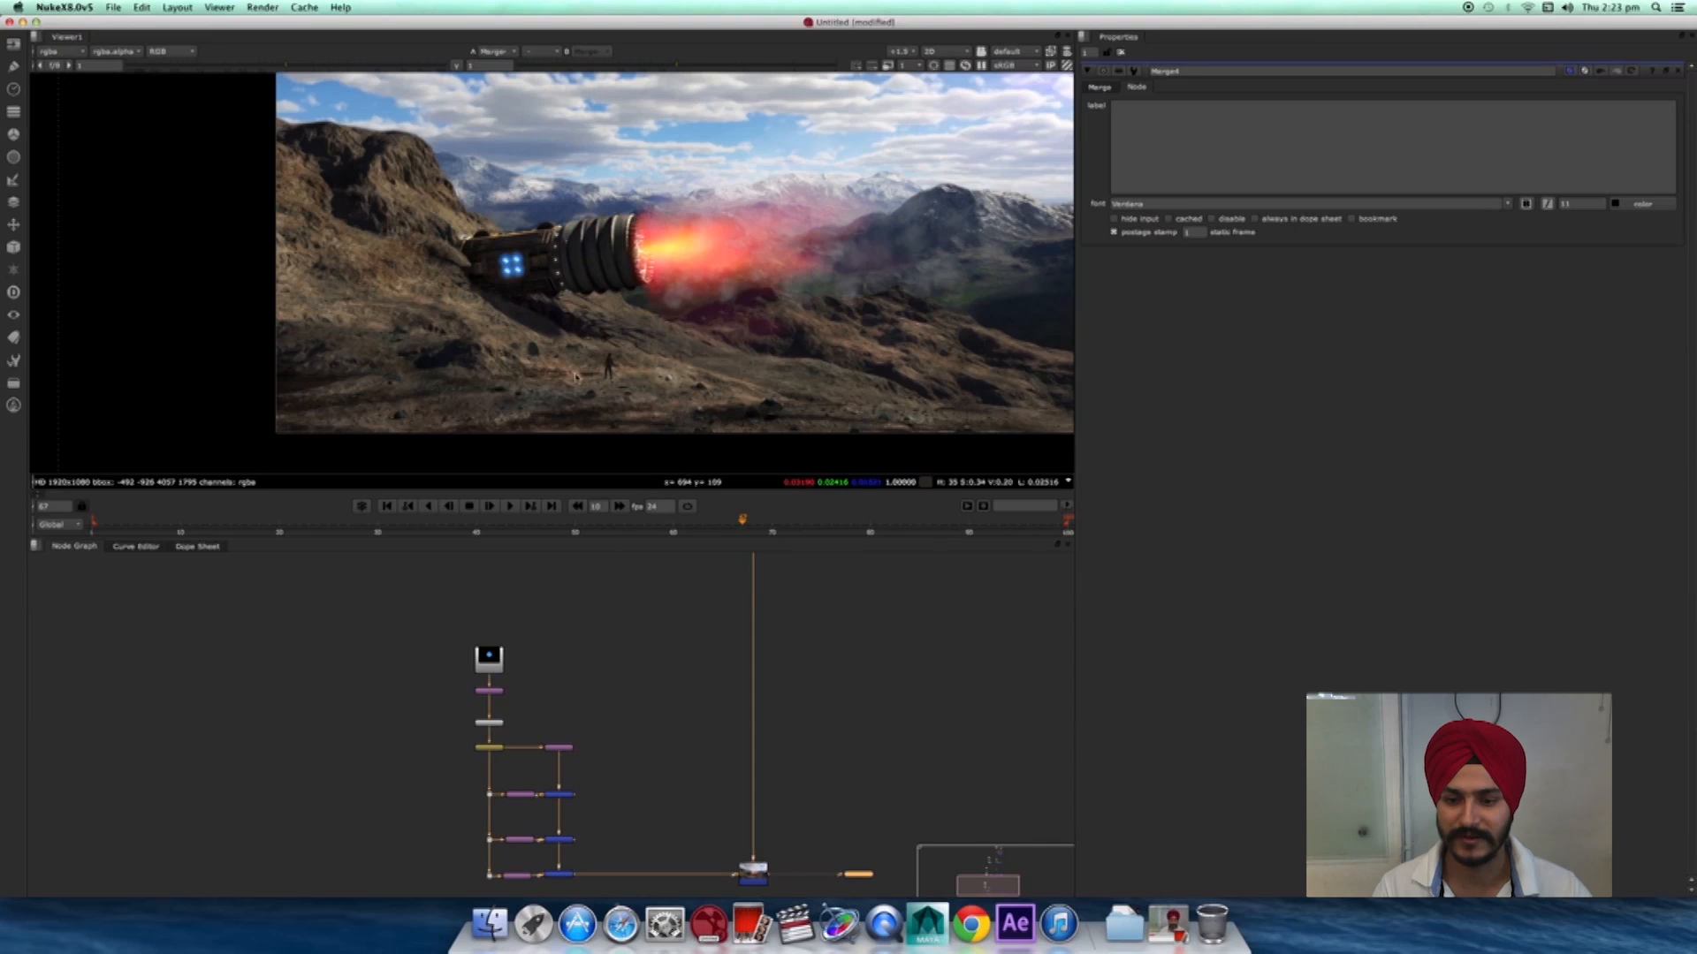
- Add a RotoPaint node below the Background.jpg read node
{"action": "middle_click_drag", "start_coordinate": [598, 693], "coordinate": [700, 871]}
{"action": "middle_click_drag", "start_coordinate": [663, 570], "coordinate": [708, 875]}
{"action": "middle_click_drag", "start_coordinate": [783, 714], "coordinate": [762, 818]}
{"action": "scroll", "coordinate": [751, 743], "scroll_direction": "up", "scroll_amount": 4}
{"action": "scroll", "coordinate": [751, 742], "scroll_direction": "up", "scroll_amount": 3}
{"action": "middle_click_drag", "start_coordinate": [730, 558], "coordinate": [701, 603]}
{"action": "left_click", "coordinate": [701, 604]}
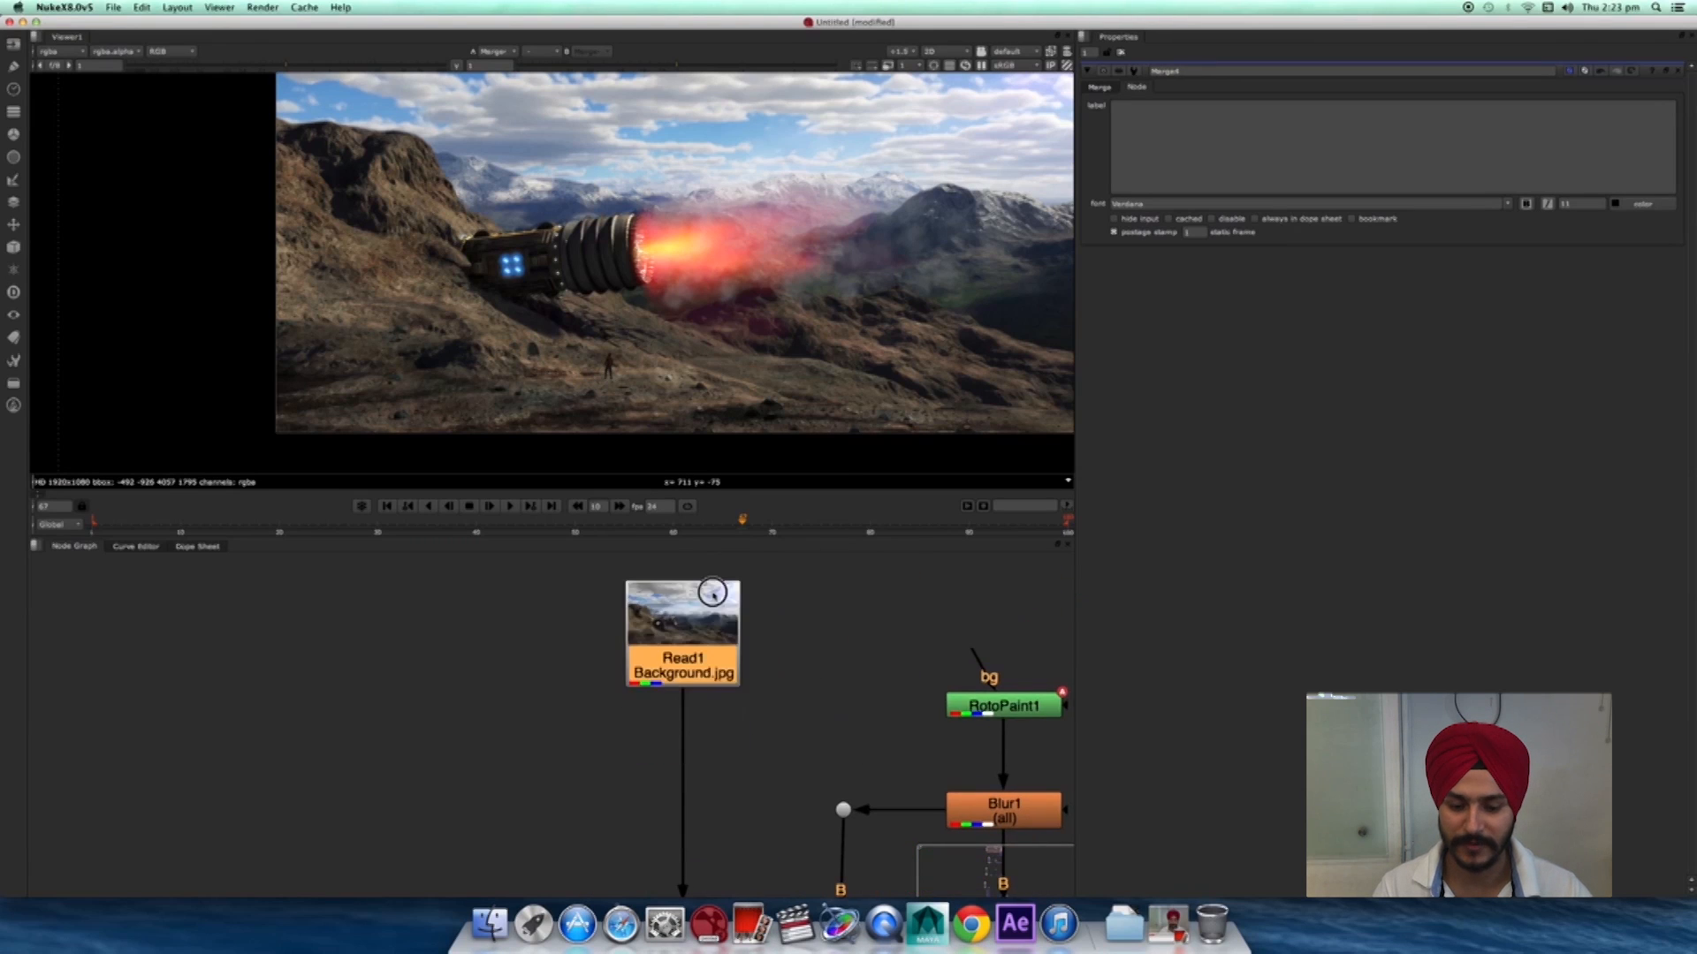
{"action": "left_click_drag", "start_coordinate": [705, 632], "coordinate": [718, 635]}
{"action": "left_click", "coordinate": [746, 689]}
{"action": "key", "text": "p"}
- Insert the new RotoPaint node between the Background.jpg read node and Shuffle1, leaving space between the nodes
{"action": "left_click_drag", "start_coordinate": [738, 713], "coordinate": [673, 748]}
{"action": "left_click_drag", "start_coordinate": [699, 623], "coordinate": [689, 626]}
{"action": "middle_click_drag", "start_coordinate": [739, 724], "coordinate": [759, 683]}
{"action": "left_click_drag", "start_coordinate": [739, 617], "coordinate": [742, 617]}
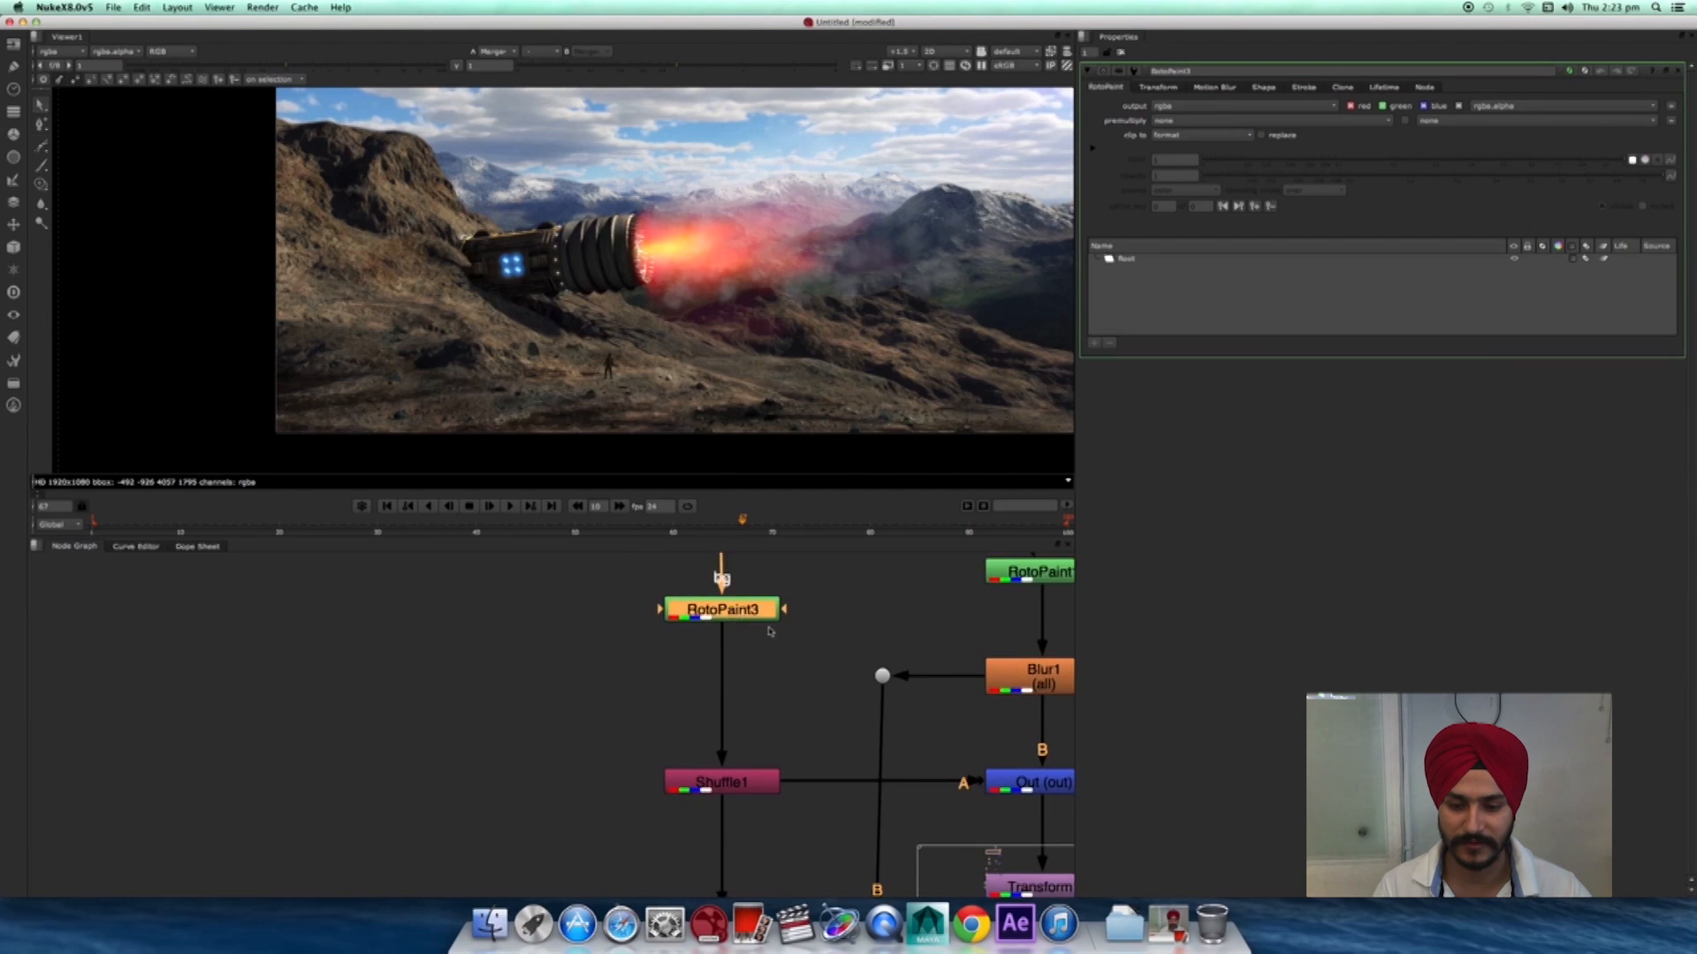
{"action": "middle_click_drag", "start_coordinate": [767, 628], "coordinate": [750, 736]}
{"action": "left_click_drag", "start_coordinate": [717, 597], "coordinate": [721, 596]}
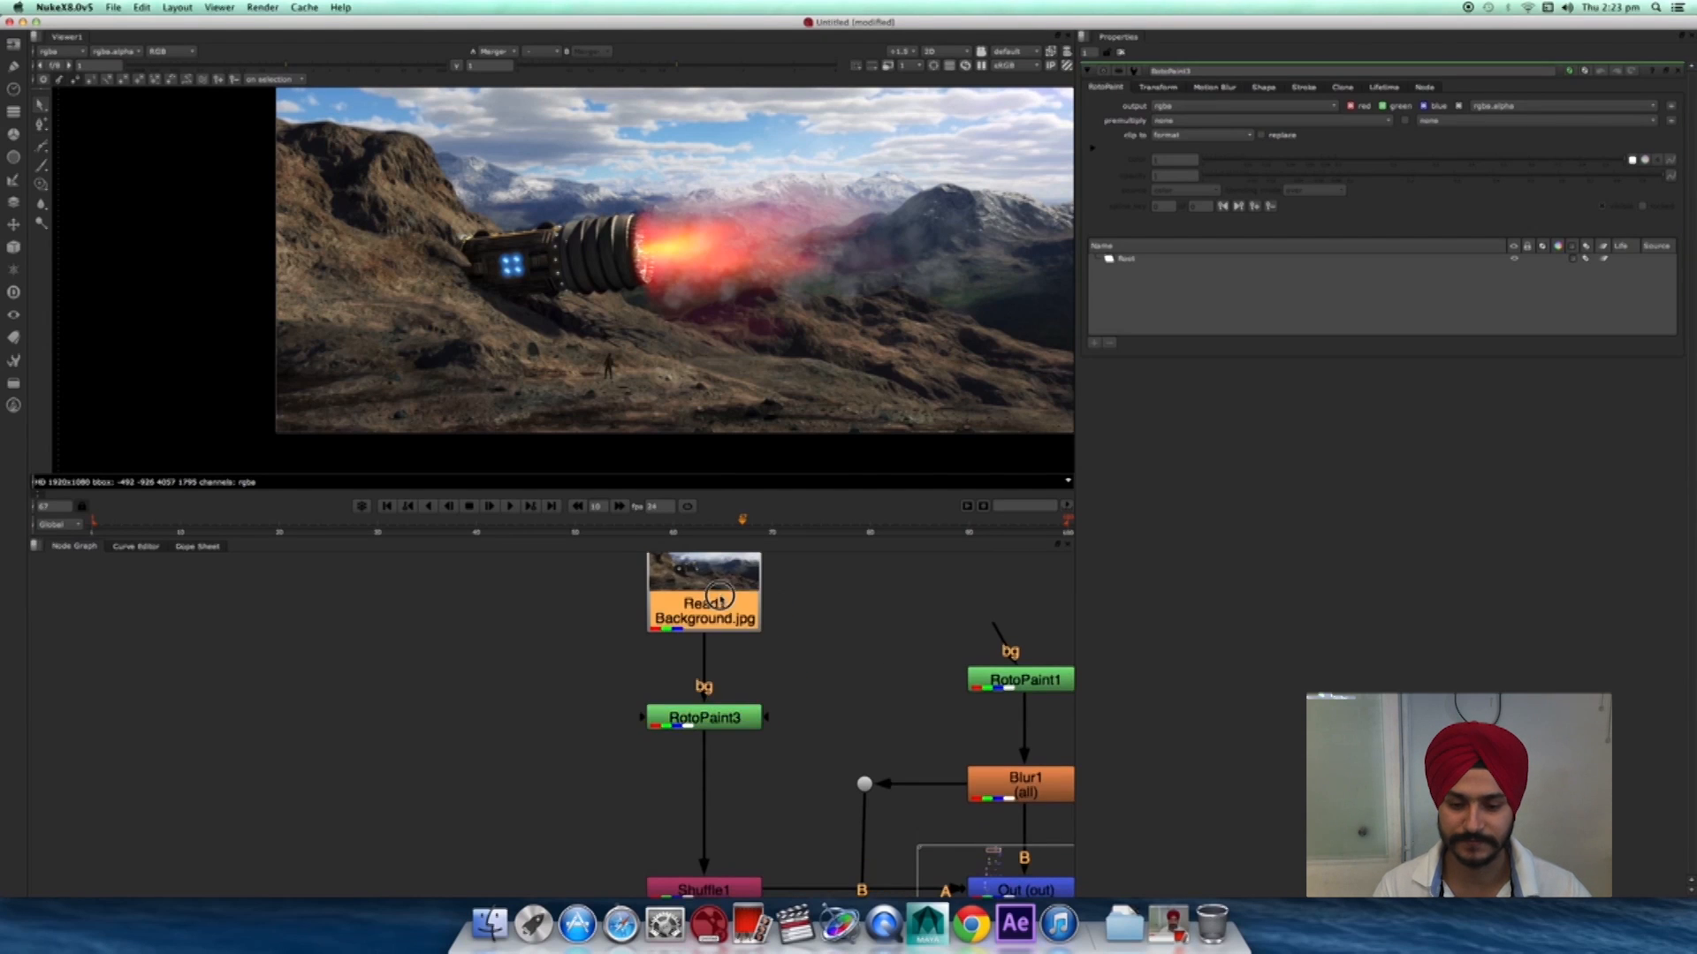
- Clone nearby ground over the standing figure on the RotoPaint3 node to remove it from the background plate
{"action": "left_click", "coordinate": [40, 189]}
{"action": "scroll", "coordinate": [552, 353], "scroll_direction": "up", "scroll_amount": 4}
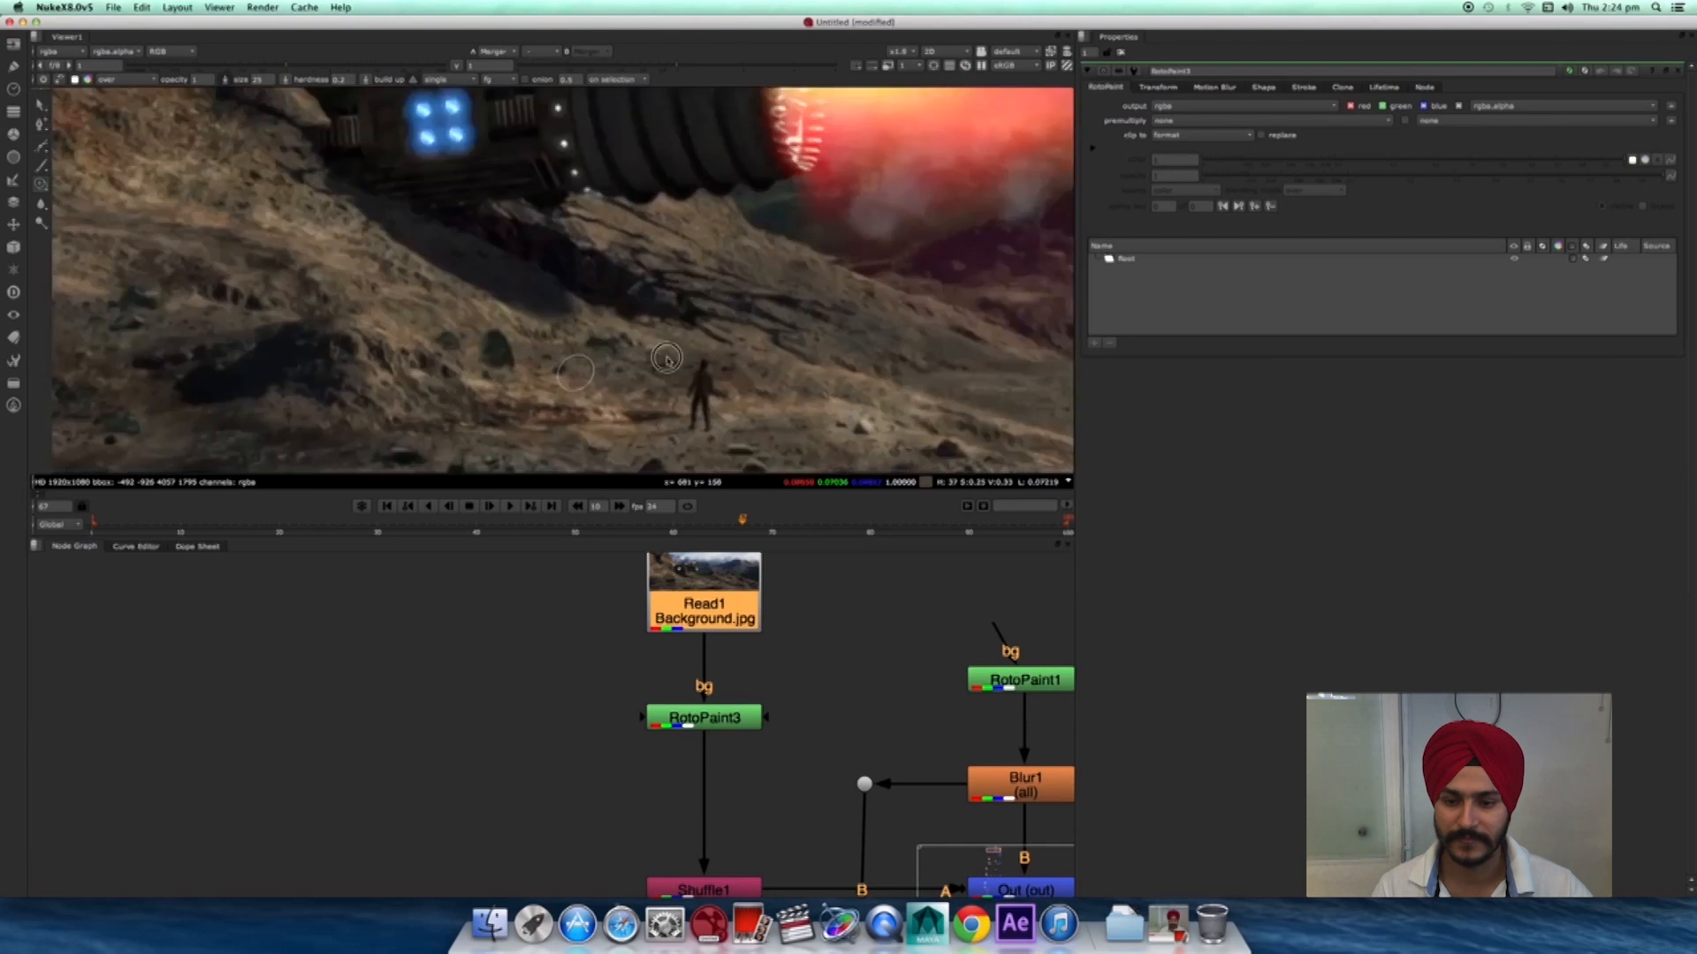
{"action": "scroll", "coordinate": [552, 354], "scroll_direction": "up", "scroll_amount": 3}
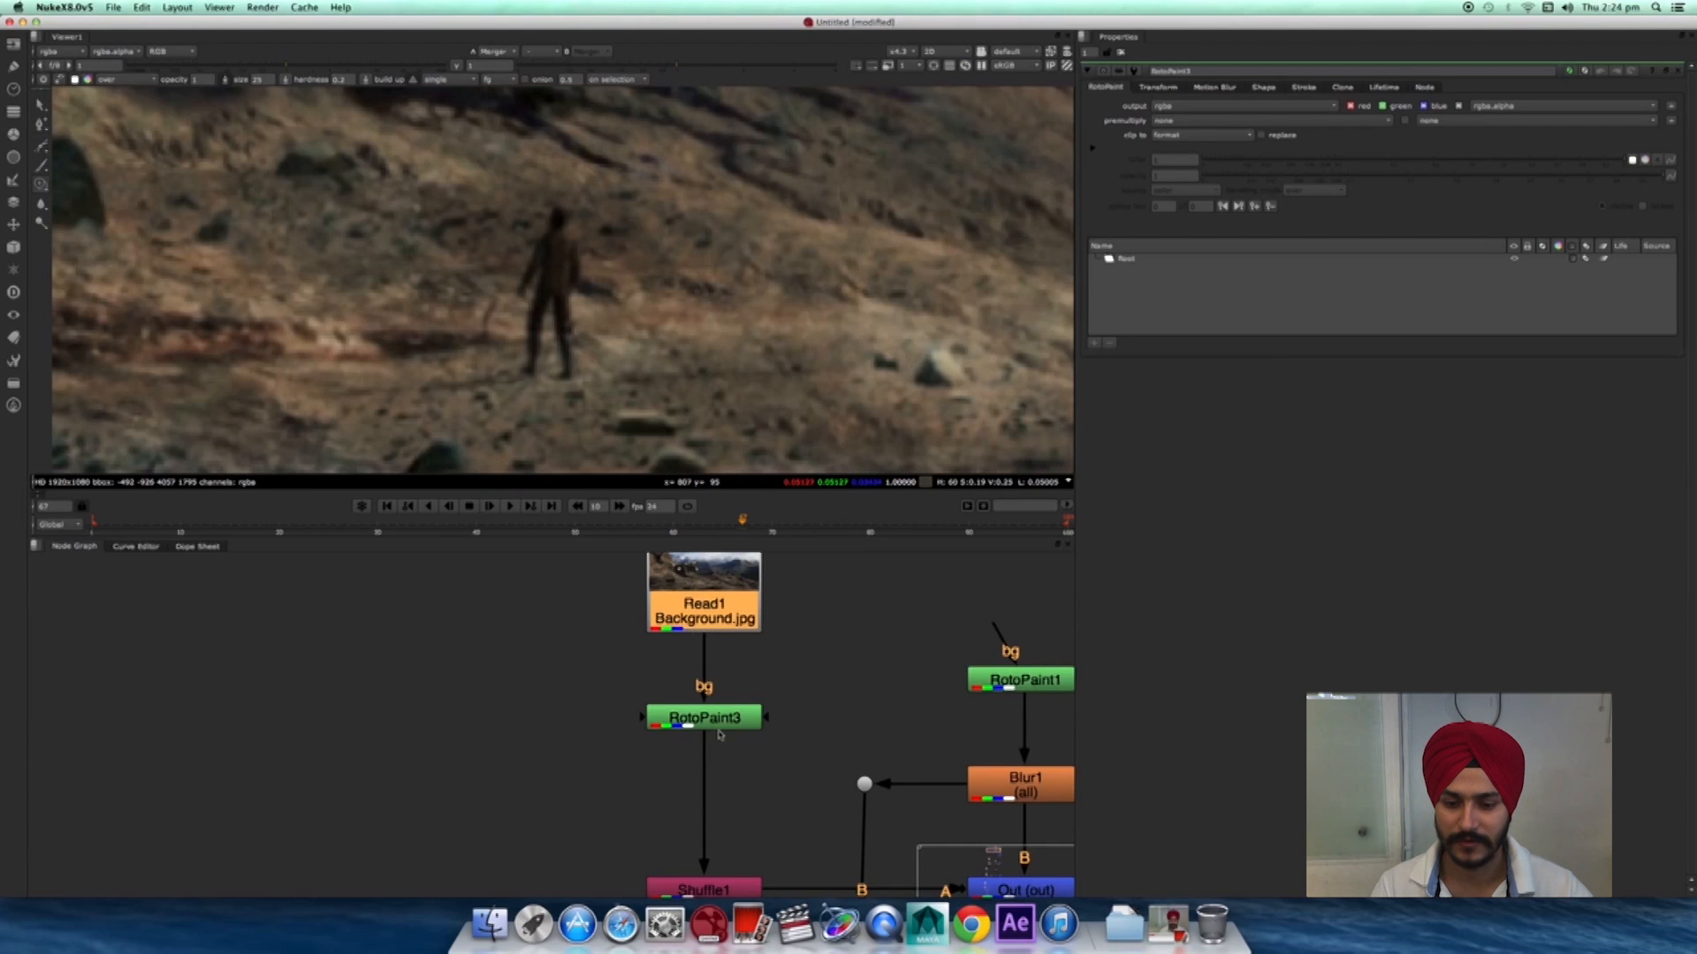
{"action": "left_click_drag", "start_coordinate": [719, 726], "coordinate": [716, 721]}
{"action": "key", "text": "1"}
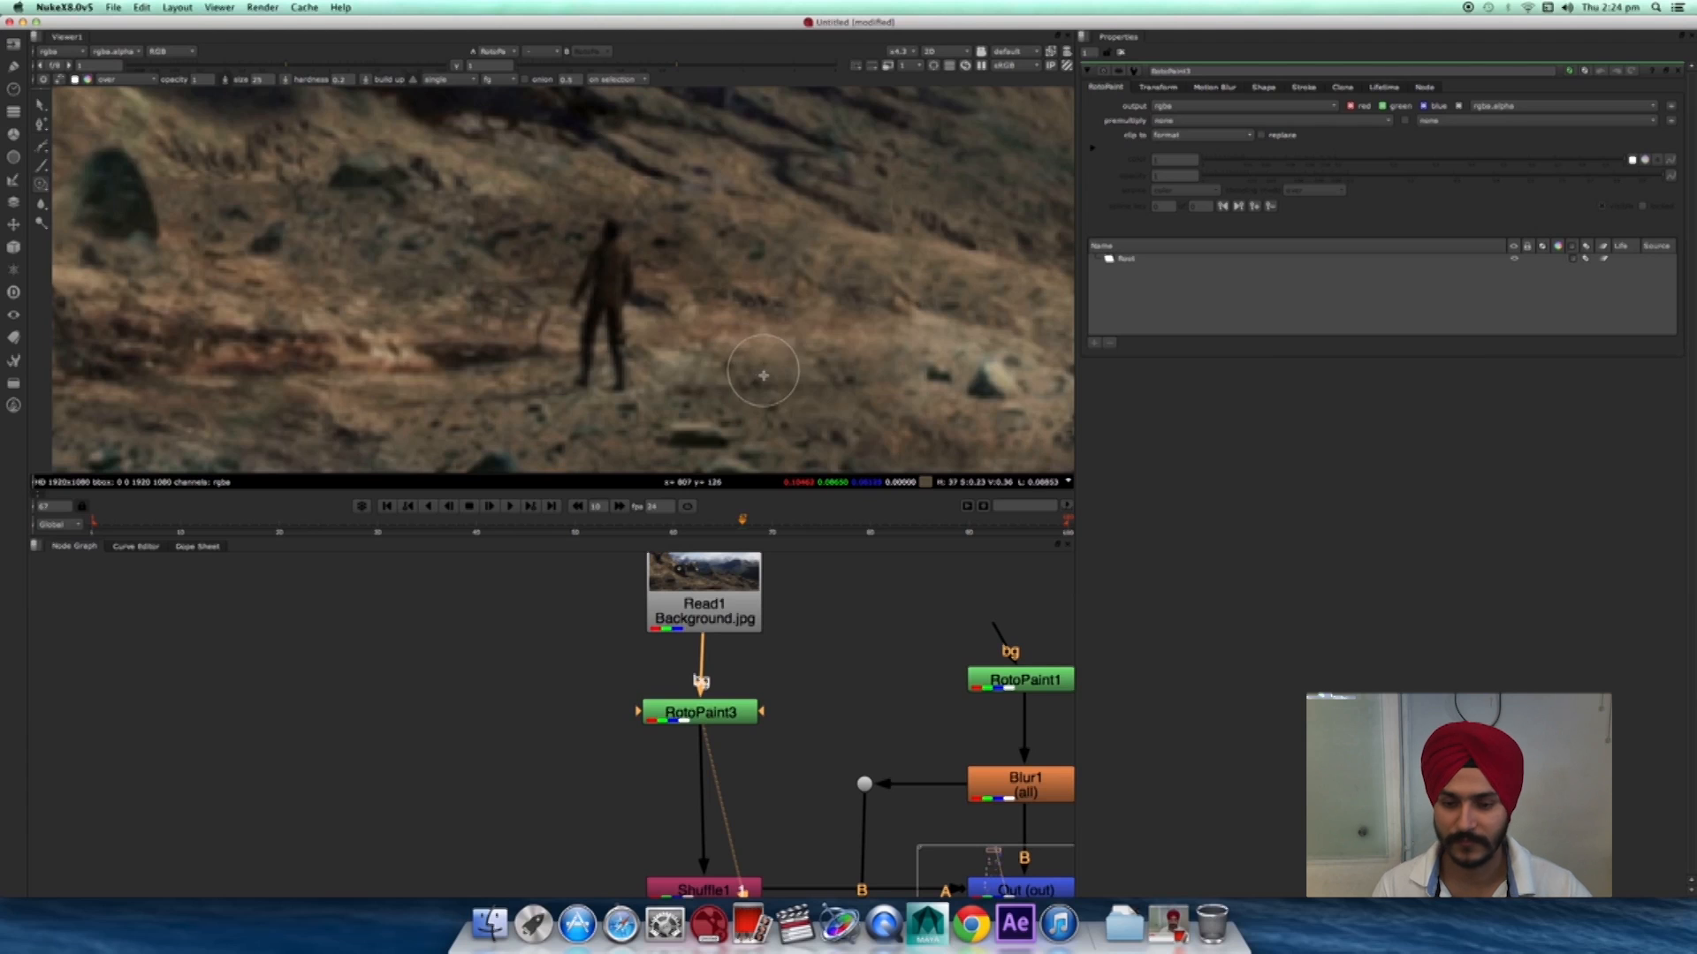
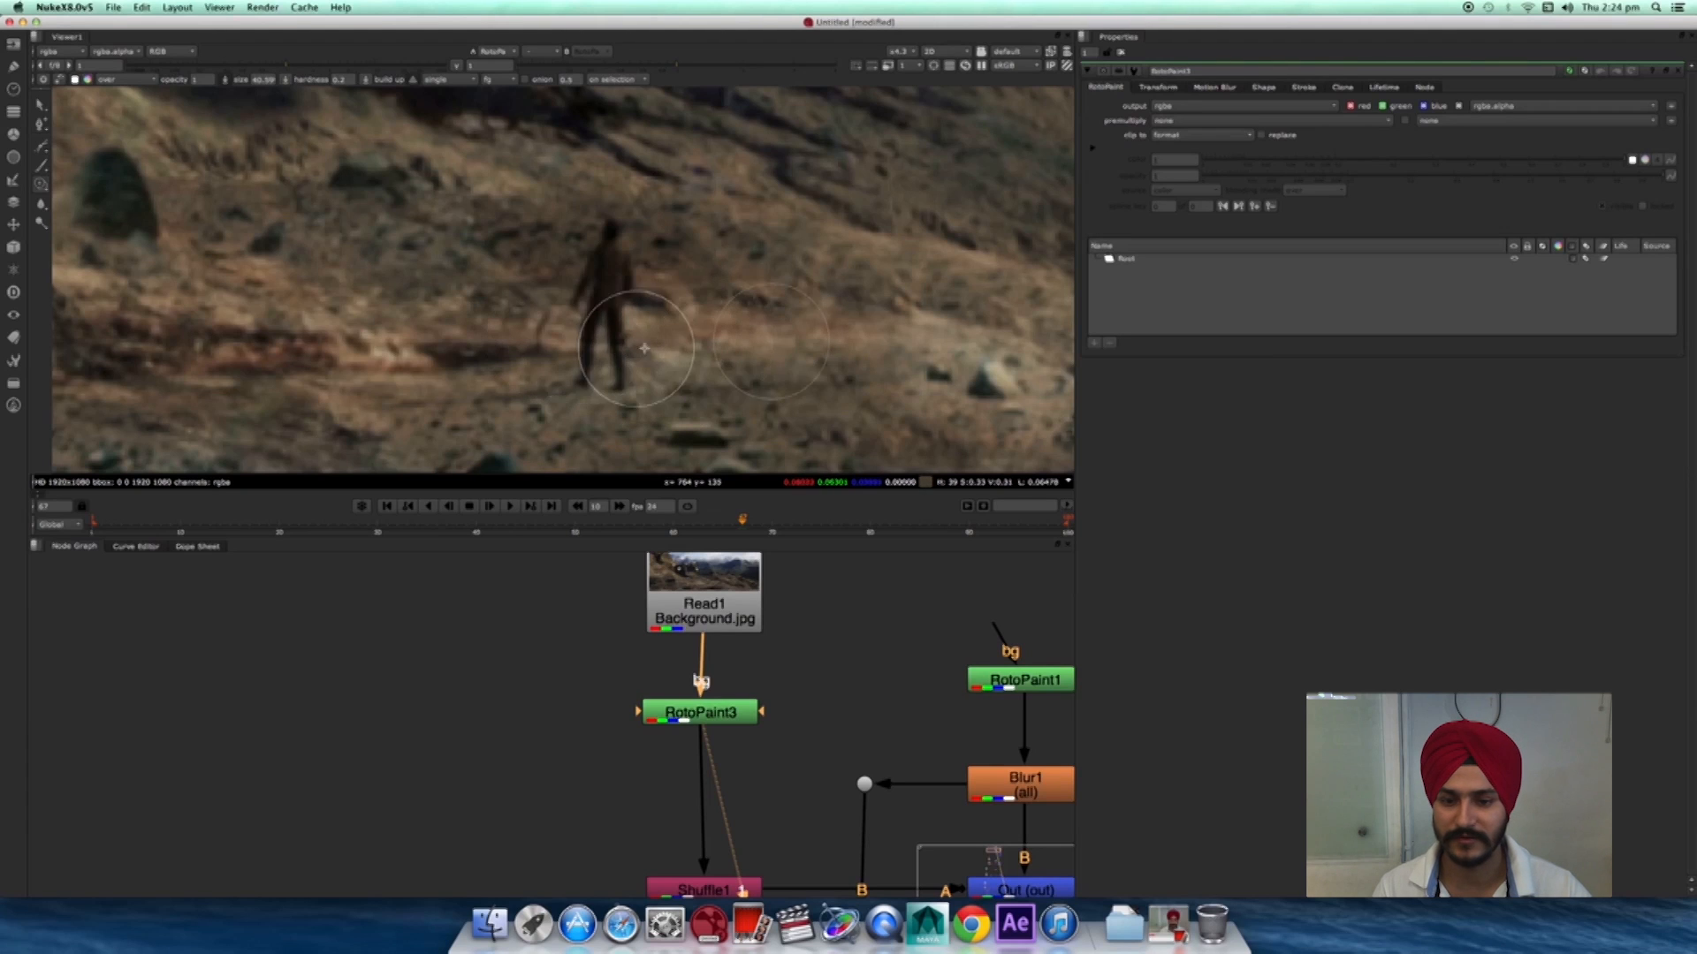
{"action": "mouse_move", "coordinate": [602, 378]}
{"action": "left_mouse_down"}
{"action": "mouse_move", "coordinate": [593, 309]}
{"action": "mouse_move", "coordinate": [614, 243]}
{"action": "mouse_move", "coordinate": [632, 265]}
{"action": "mouse_move", "coordinate": [592, 283]}
{"action": "left_mouse_up"}
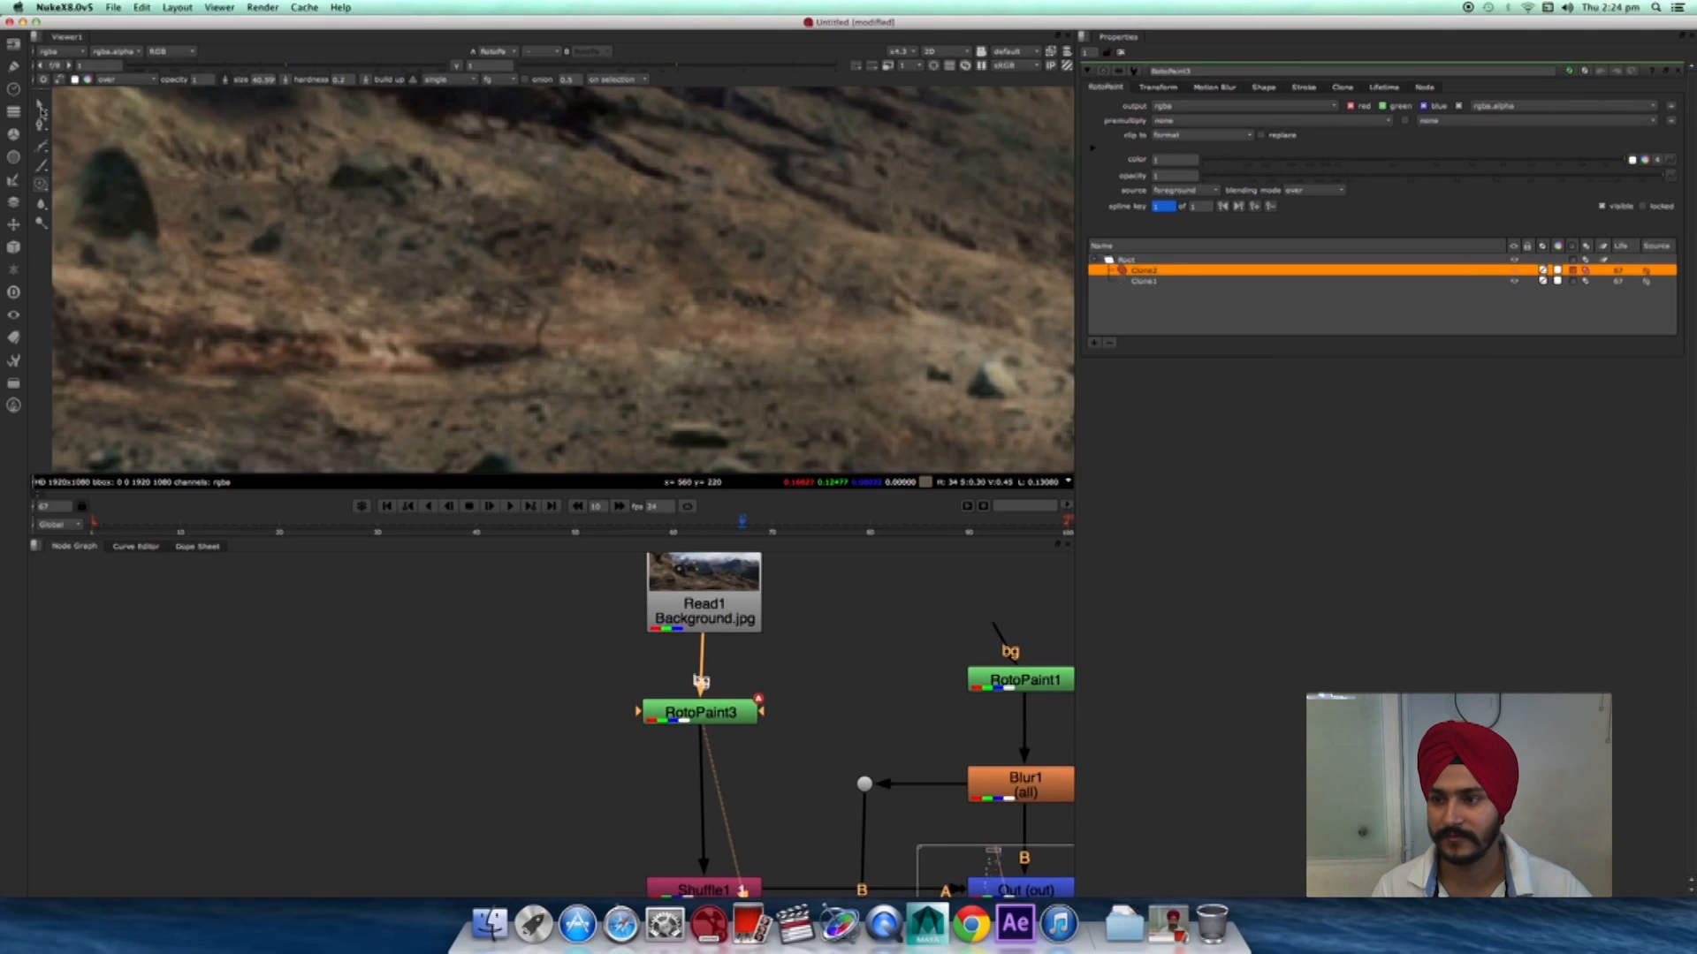
- Examine the cloned ground area of the background plate and the paint strokes' frame on the timeline
{"action": "scroll", "coordinate": [644, 284], "scroll_direction": "down", "scroll_amount": 5}
{"action": "left_click", "coordinate": [41, 106]}
{"action": "scroll", "coordinate": [504, 357], "scroll_direction": "down", "scroll_amount": 3}
{"action": "scroll", "coordinate": [587, 341], "scroll_direction": "up", "scroll_amount": 3}
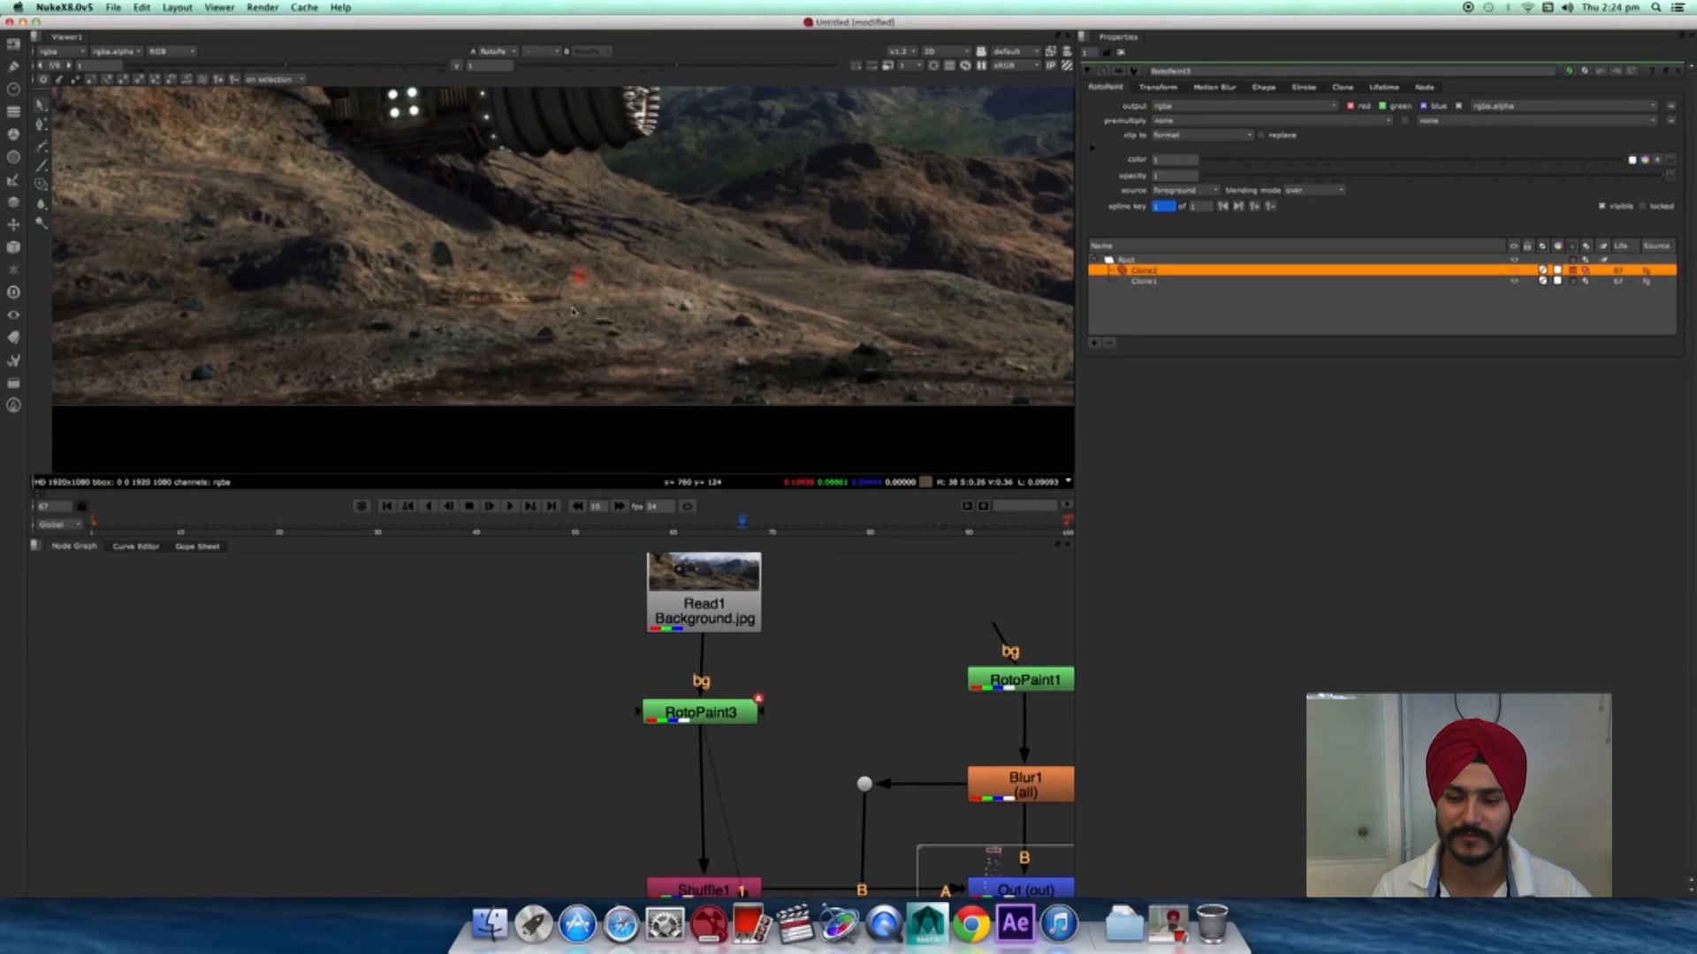
{"action": "left_click_drag", "start_coordinate": [736, 608], "coordinate": [739, 606]}
{"action": "left_click", "coordinate": [834, 647]}
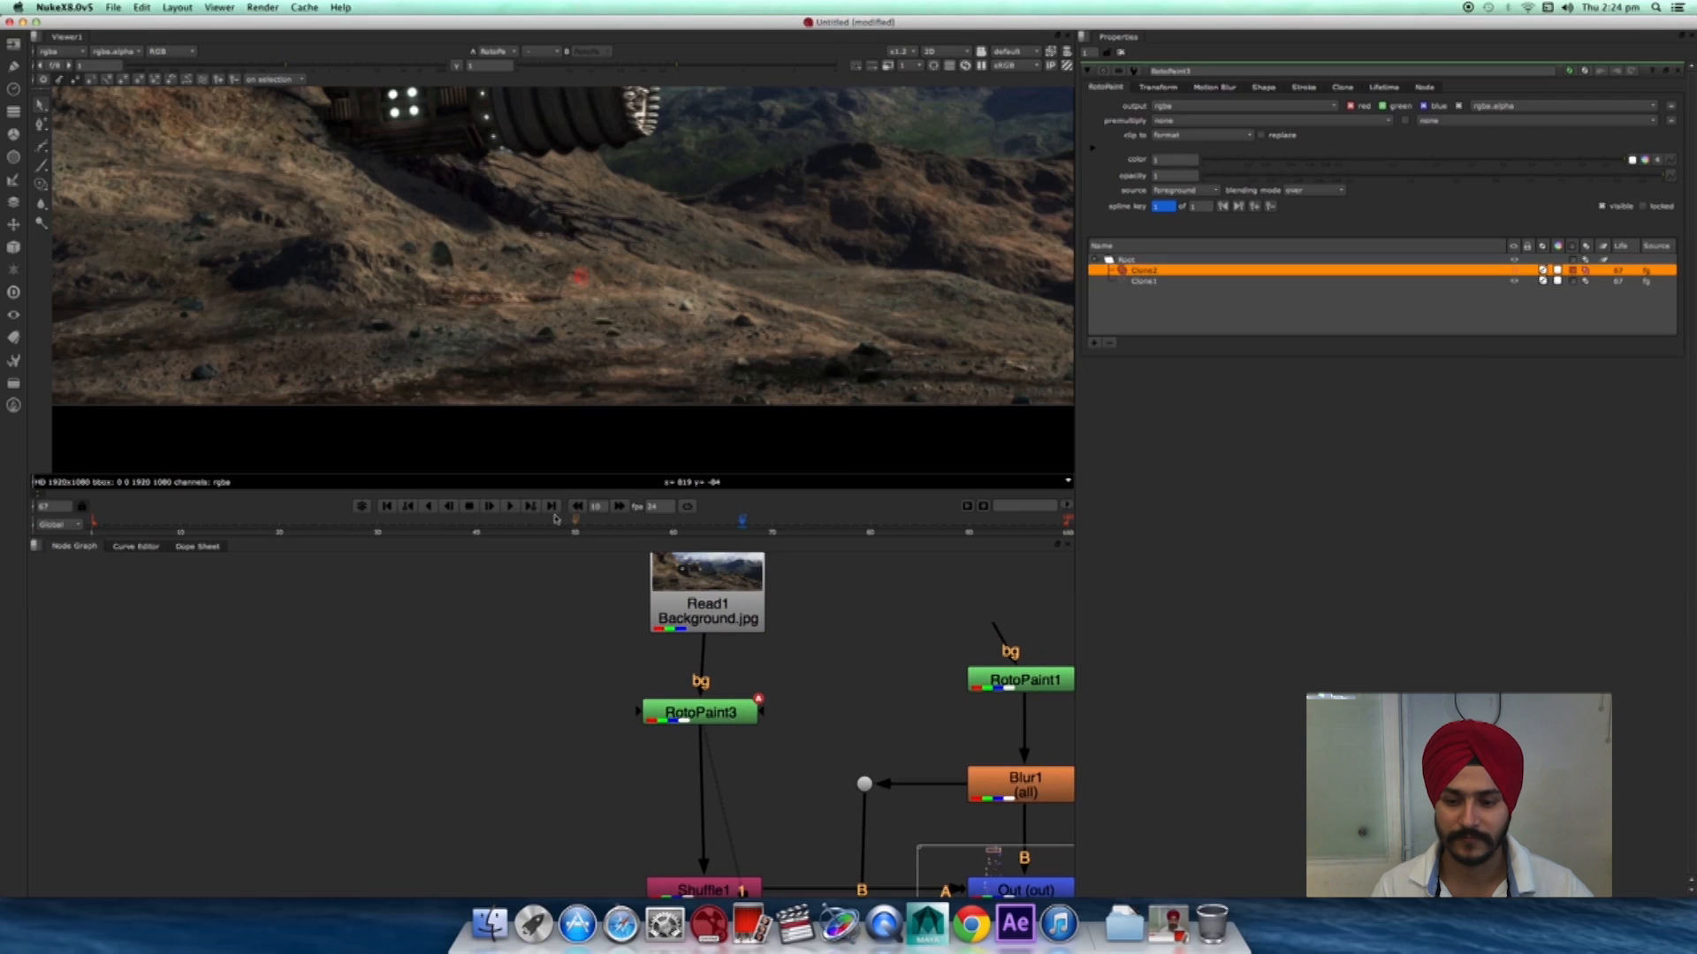
{"action": "left_click", "coordinate": [745, 527]}
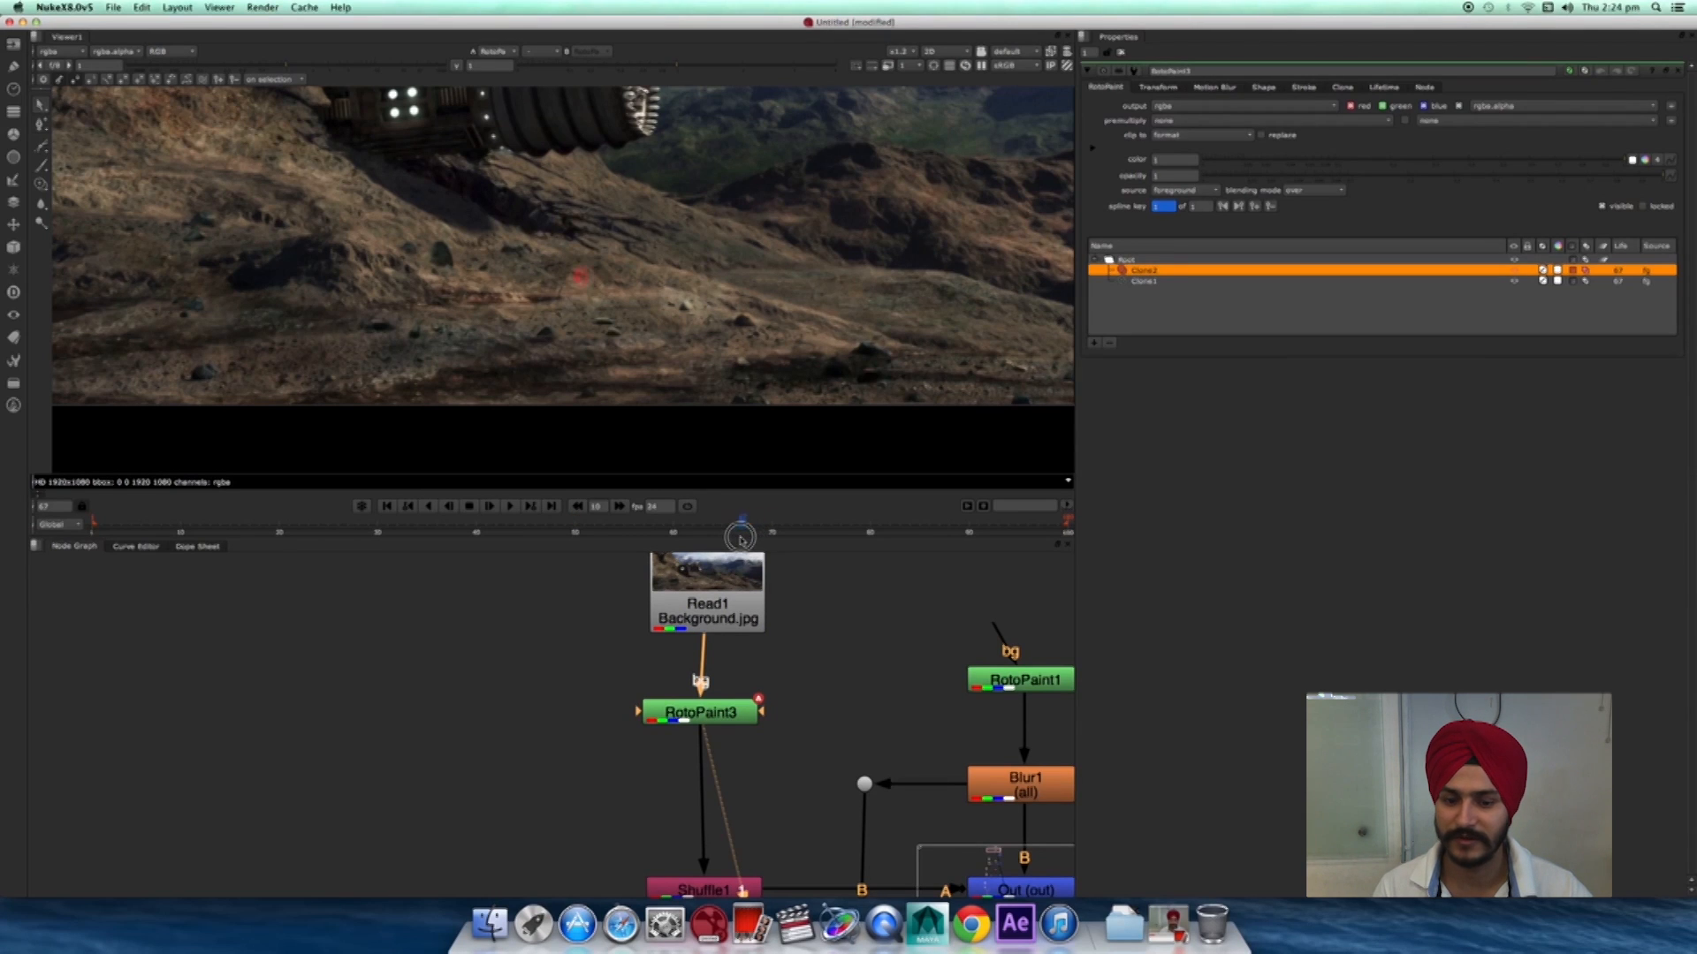
{"action": "left_click_drag", "start_coordinate": [730, 608], "coordinate": [723, 611]}
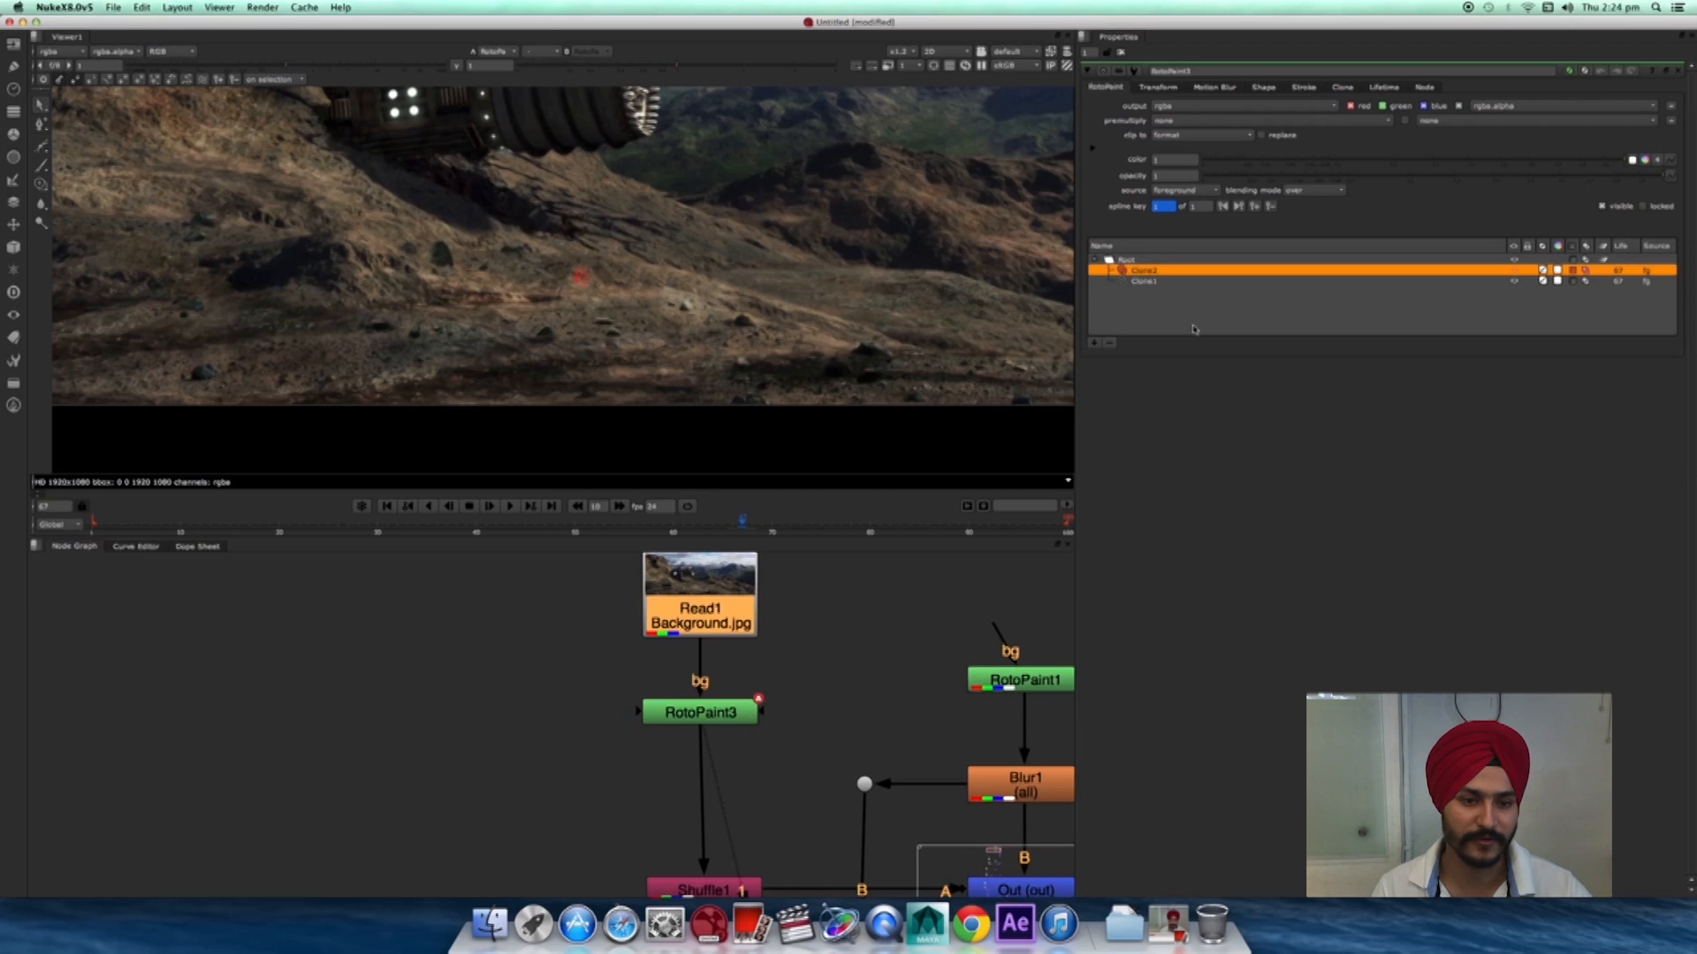
- Set the lifetime type of both clone strokes, Clone1 and Clone2, to all frames
{"action": "left_click", "coordinate": [1144, 282], "text": "shift"}
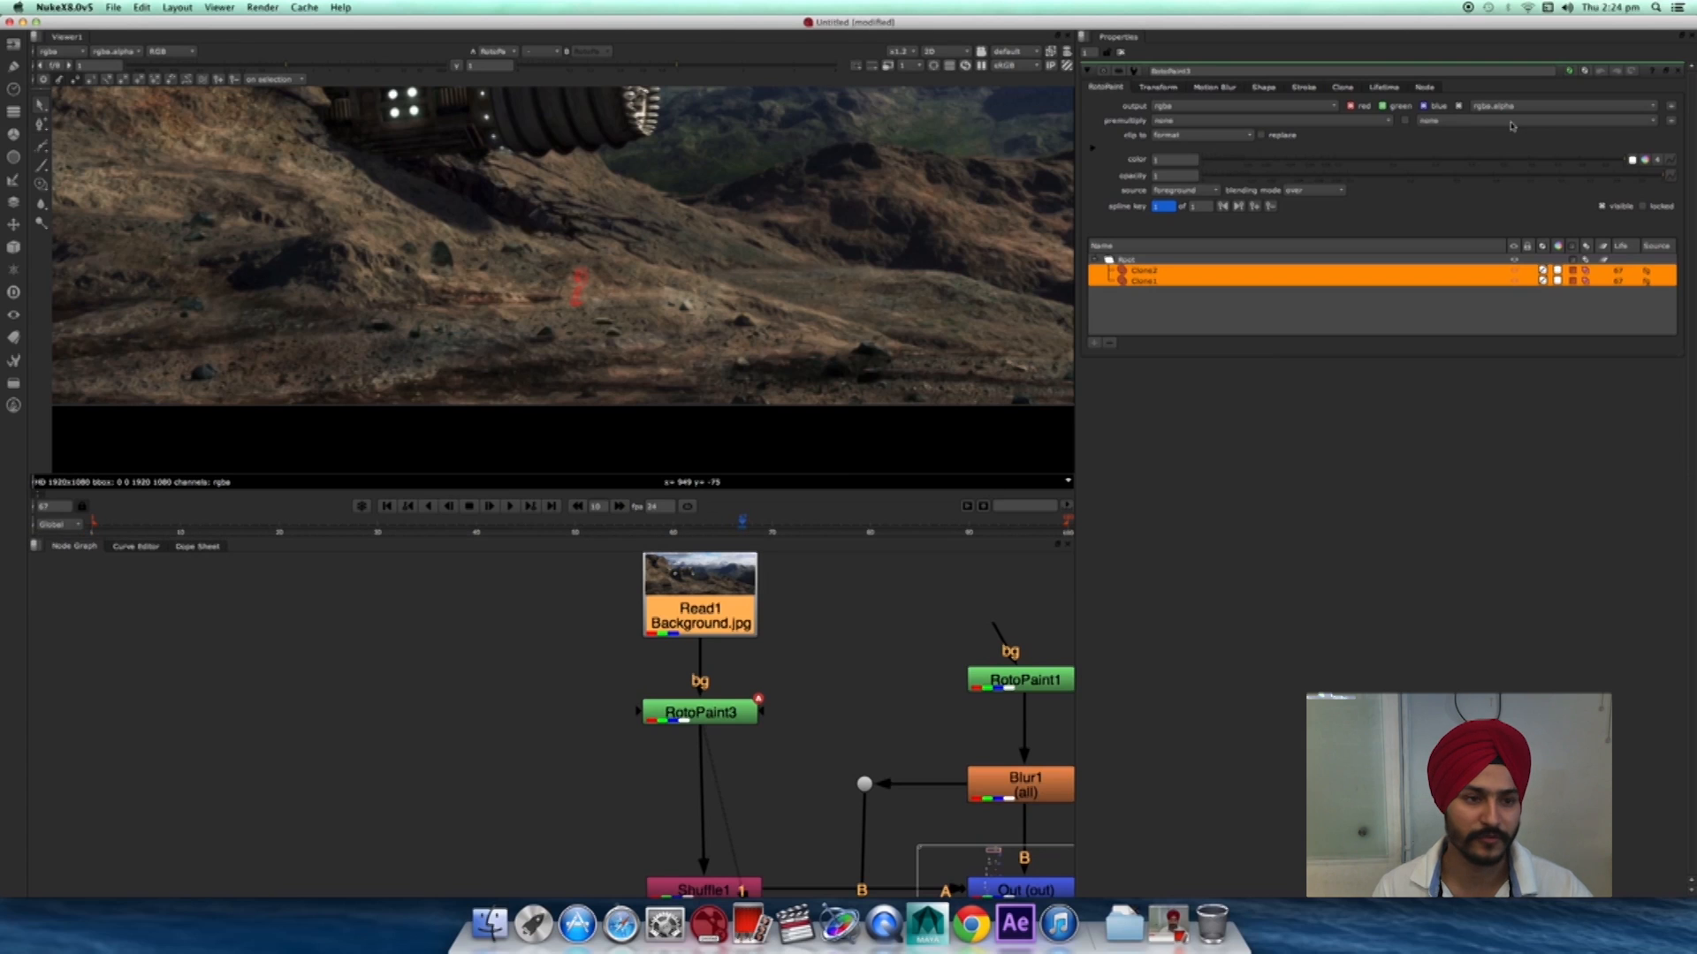
{"action": "left_click", "coordinate": [1386, 87]}
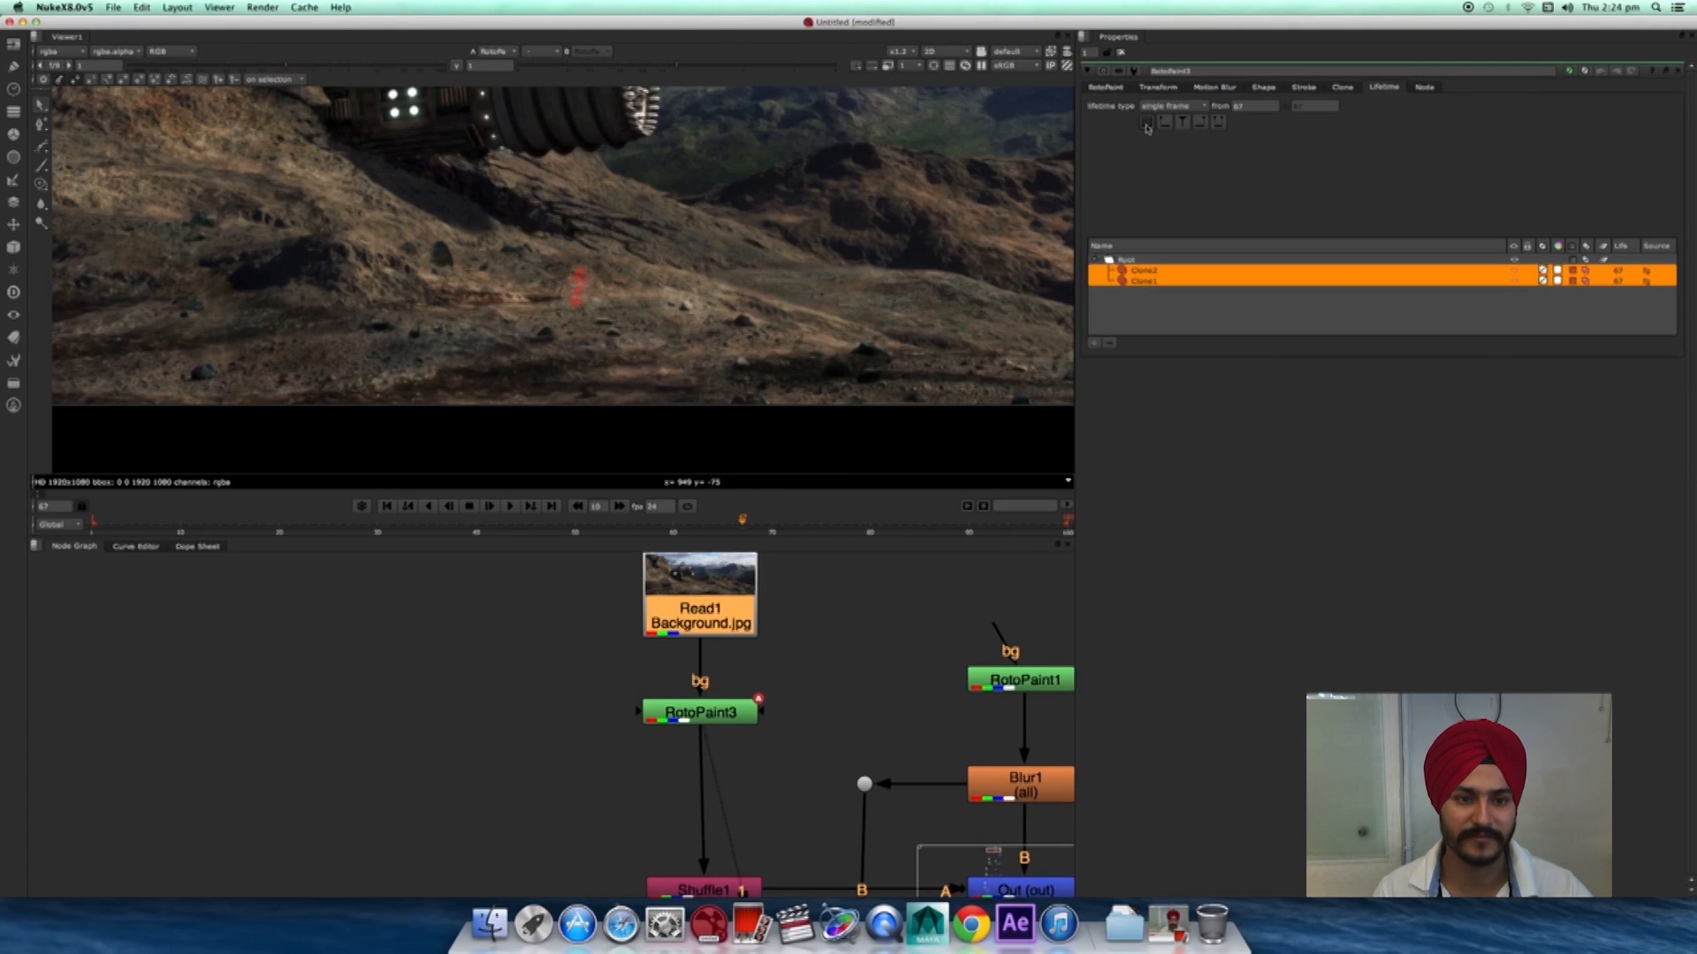
{"action": "left_click", "coordinate": [852, 657]}
{"action": "left_click", "coordinate": [727, 718]}
{"action": "left_click", "coordinate": [435, 673]}
- View the final merge at an earlier frame and examine the ground where the figure was removed
{"action": "left_click_drag", "start_coordinate": [640, 531], "coordinate": [566, 530]}
{"action": "scroll", "coordinate": [754, 758], "scroll_direction": "down", "scroll_amount": 5}
{"action": "middle_click_drag", "start_coordinate": [754, 758], "coordinate": [736, 619]}
{"action": "middle_click_drag", "start_coordinate": [760, 866], "coordinate": [789, 741]}
{"action": "middle_click_drag", "start_coordinate": [842, 835], "coordinate": [819, 610]}
{"action": "middle_click_drag", "start_coordinate": [796, 884], "coordinate": [806, 676]}
{"action": "left_click", "coordinate": [786, 789]}
{"action": "key", "text": "1"}
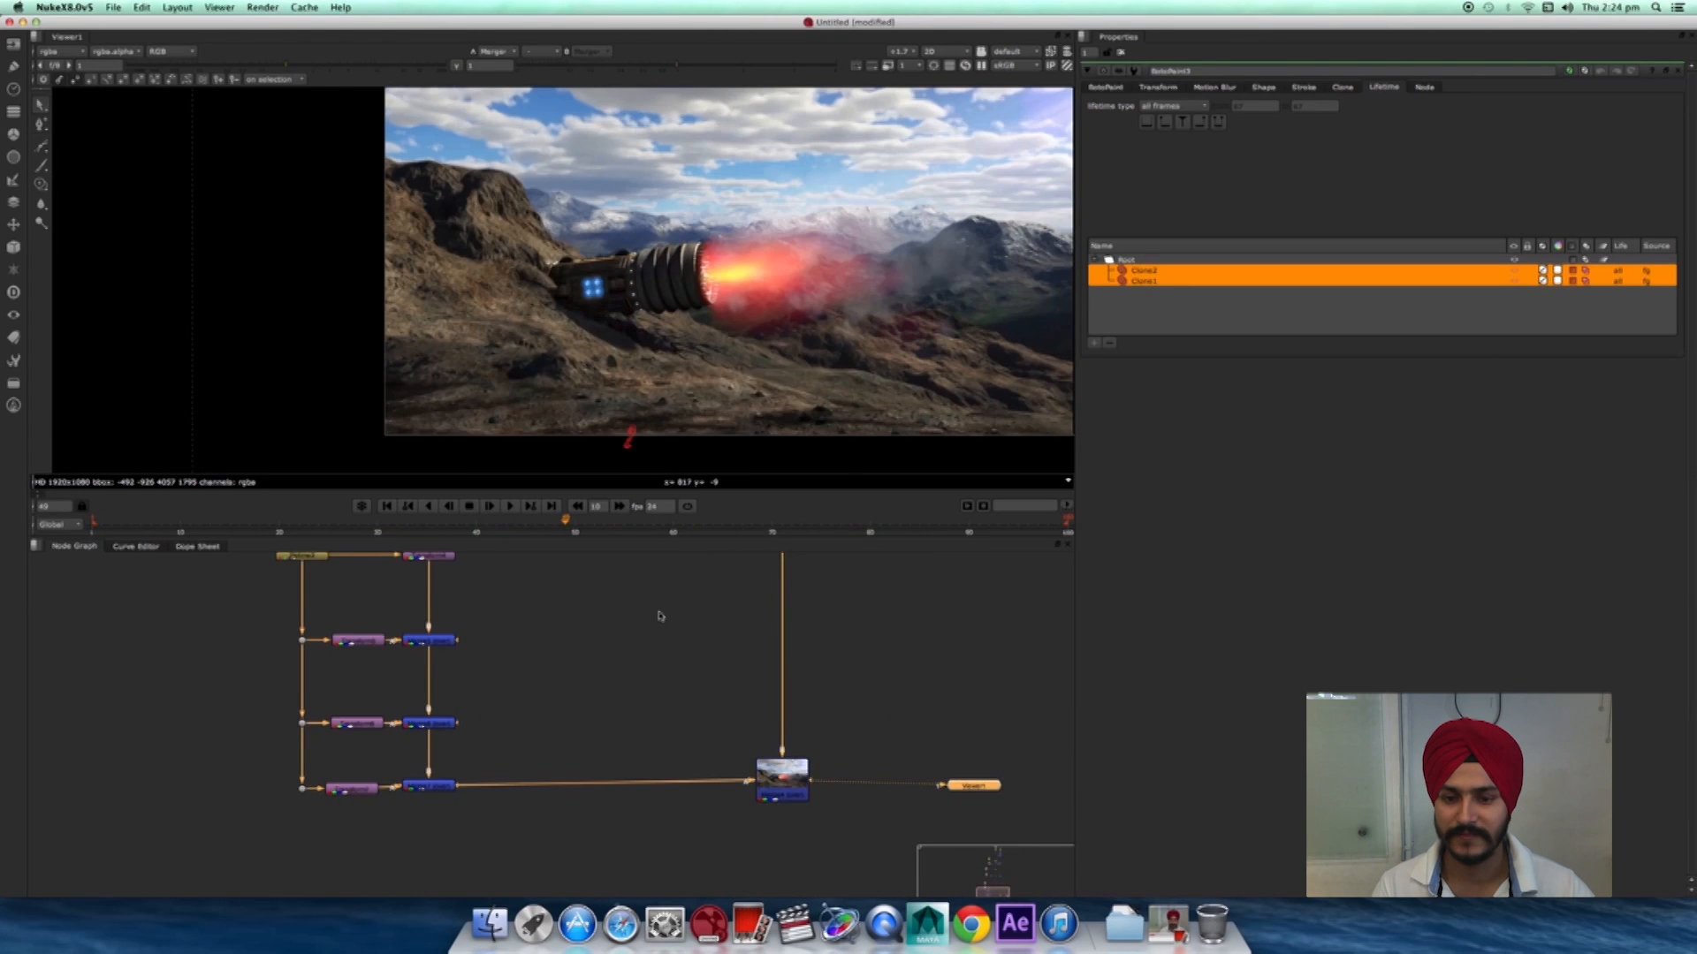
{"action": "middle_click_drag", "start_coordinate": [684, 677], "coordinate": [686, 848]}
{"action": "scroll", "coordinate": [765, 356], "scroll_direction": "up", "scroll_amount": 3}
{"action": "middle_click_drag", "start_coordinate": [766, 356], "coordinate": [876, 272]}
- Add a GridWarp node in the empty space below the In2 node that feeds Merge3
{"action": "middle_click_drag", "start_coordinate": [827, 721], "coordinate": [854, 876]}
{"action": "middle_click_drag", "start_coordinate": [829, 609], "coordinate": [826, 828]}
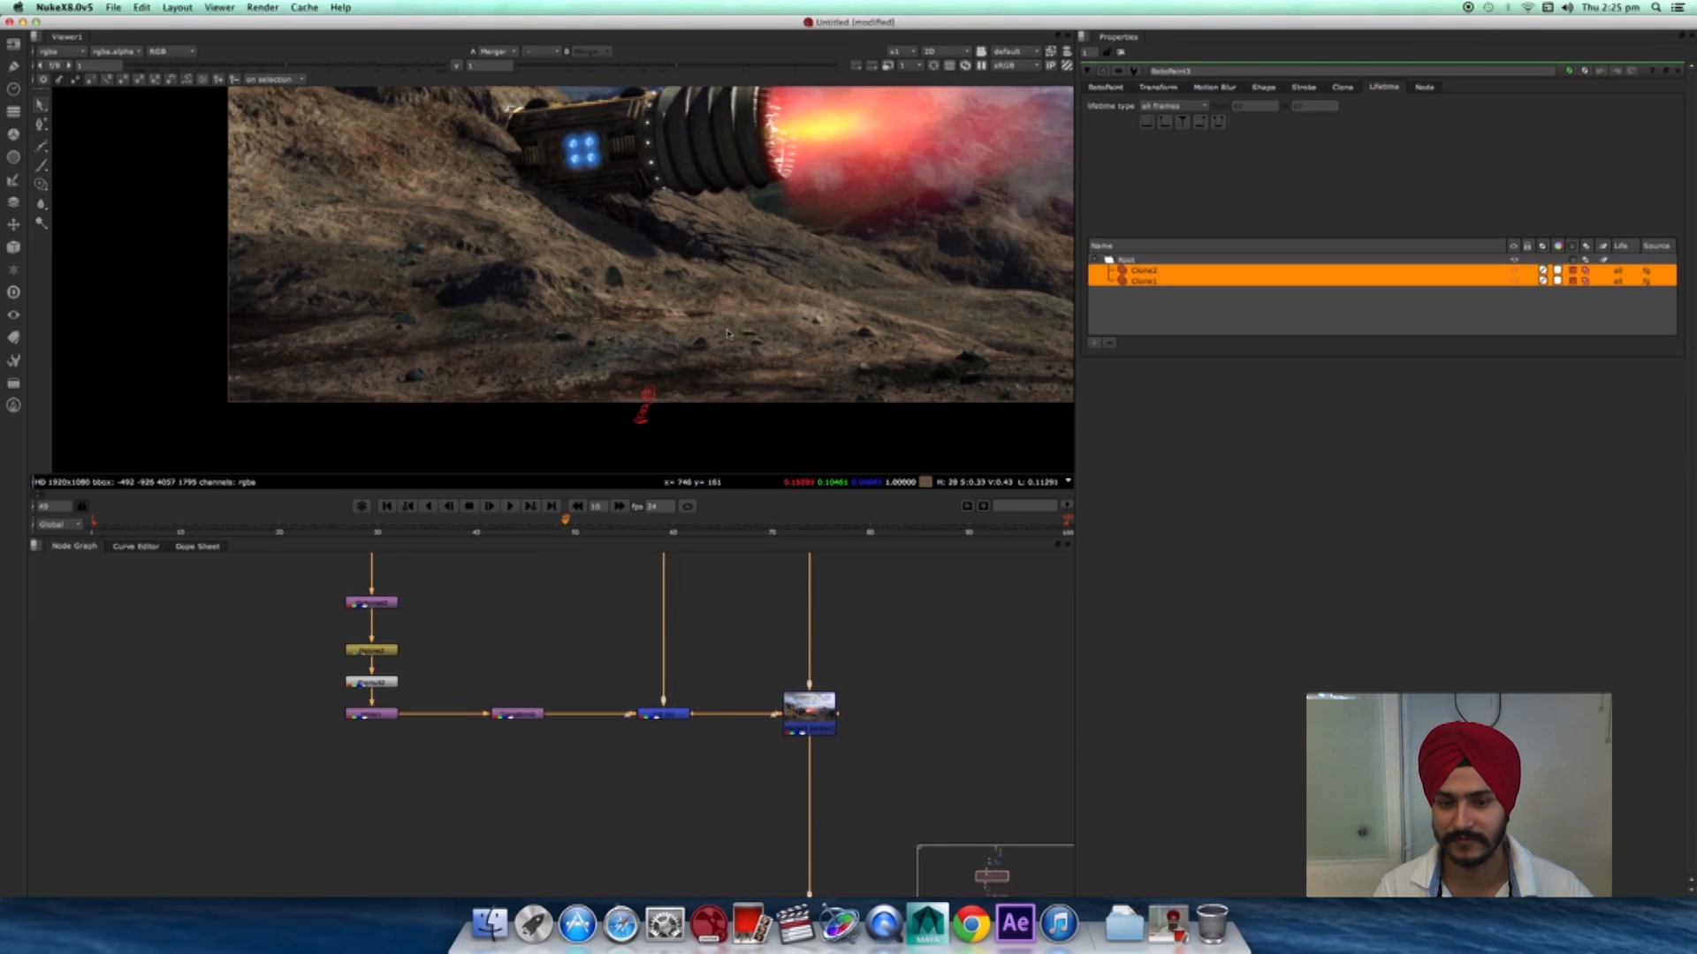
{"action": "middle_click_drag", "start_coordinate": [711, 674], "coordinate": [853, 644]}
{"action": "middle_click_drag", "start_coordinate": [842, 742], "coordinate": [844, 681]}
{"action": "scroll", "coordinate": [845, 815], "scroll_direction": "up", "scroll_amount": 3}
{"action": "middle_click_drag", "start_coordinate": [790, 587], "coordinate": [741, 710]}
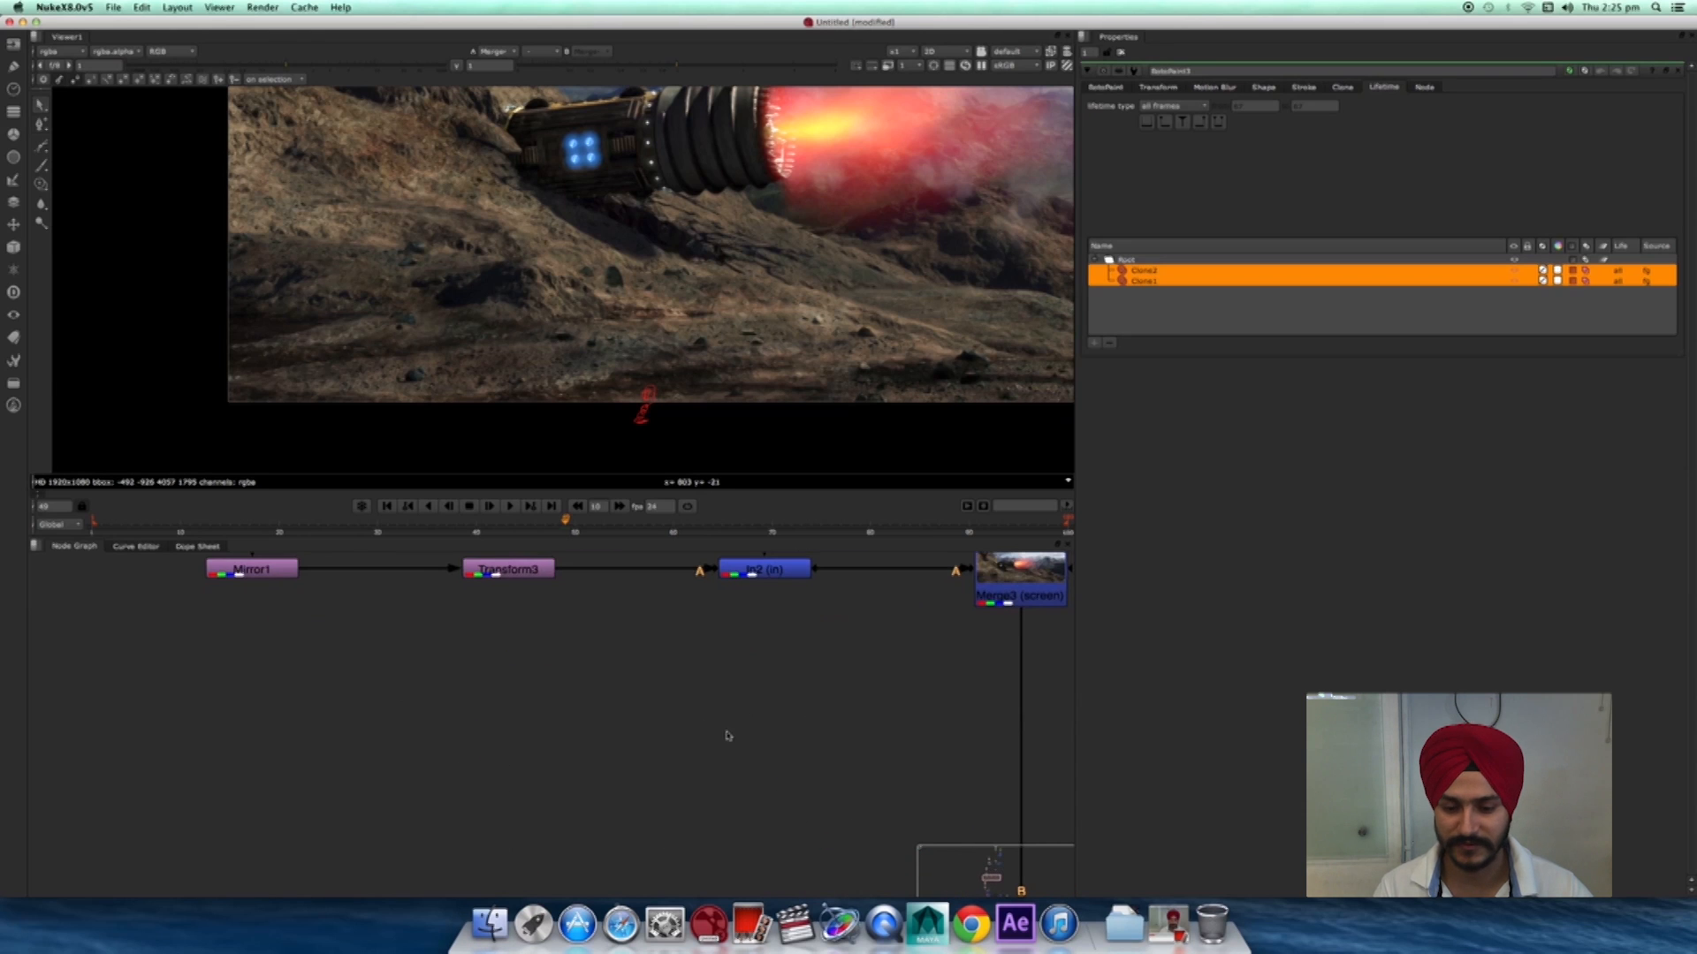
{"action": "key", "text": "Tab"}
{"action": "key", "text": "Escape"}
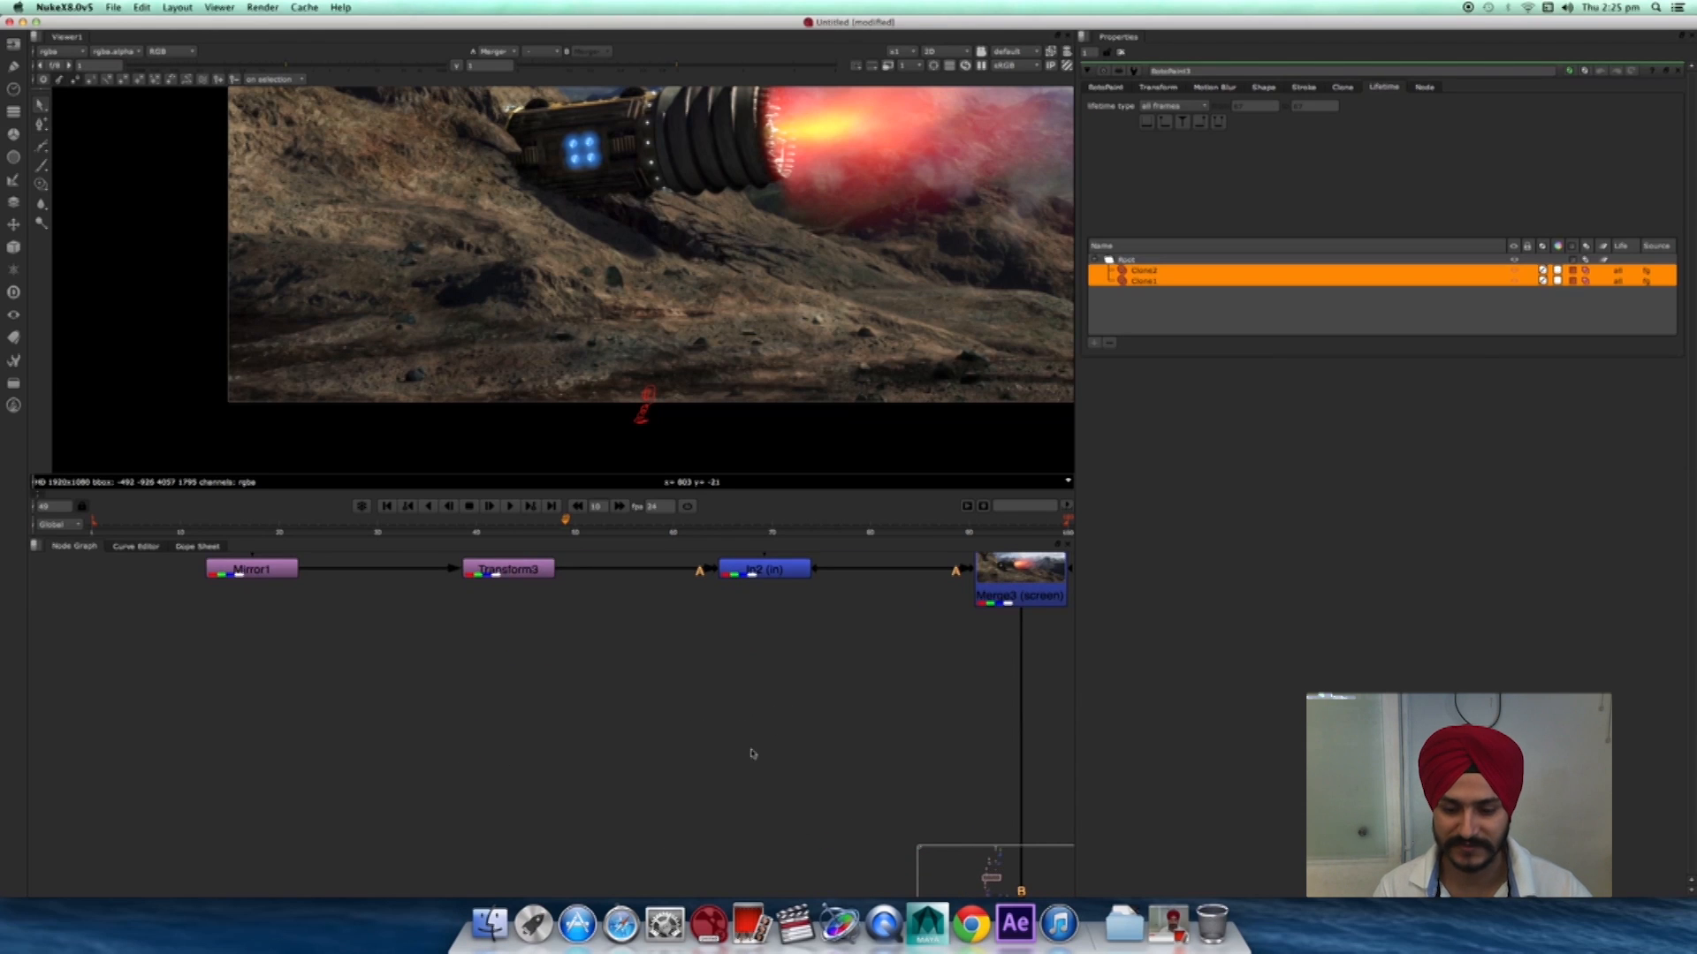
{"action": "key", "text": "Tab"}
{"action": "type", "text": "gri"}
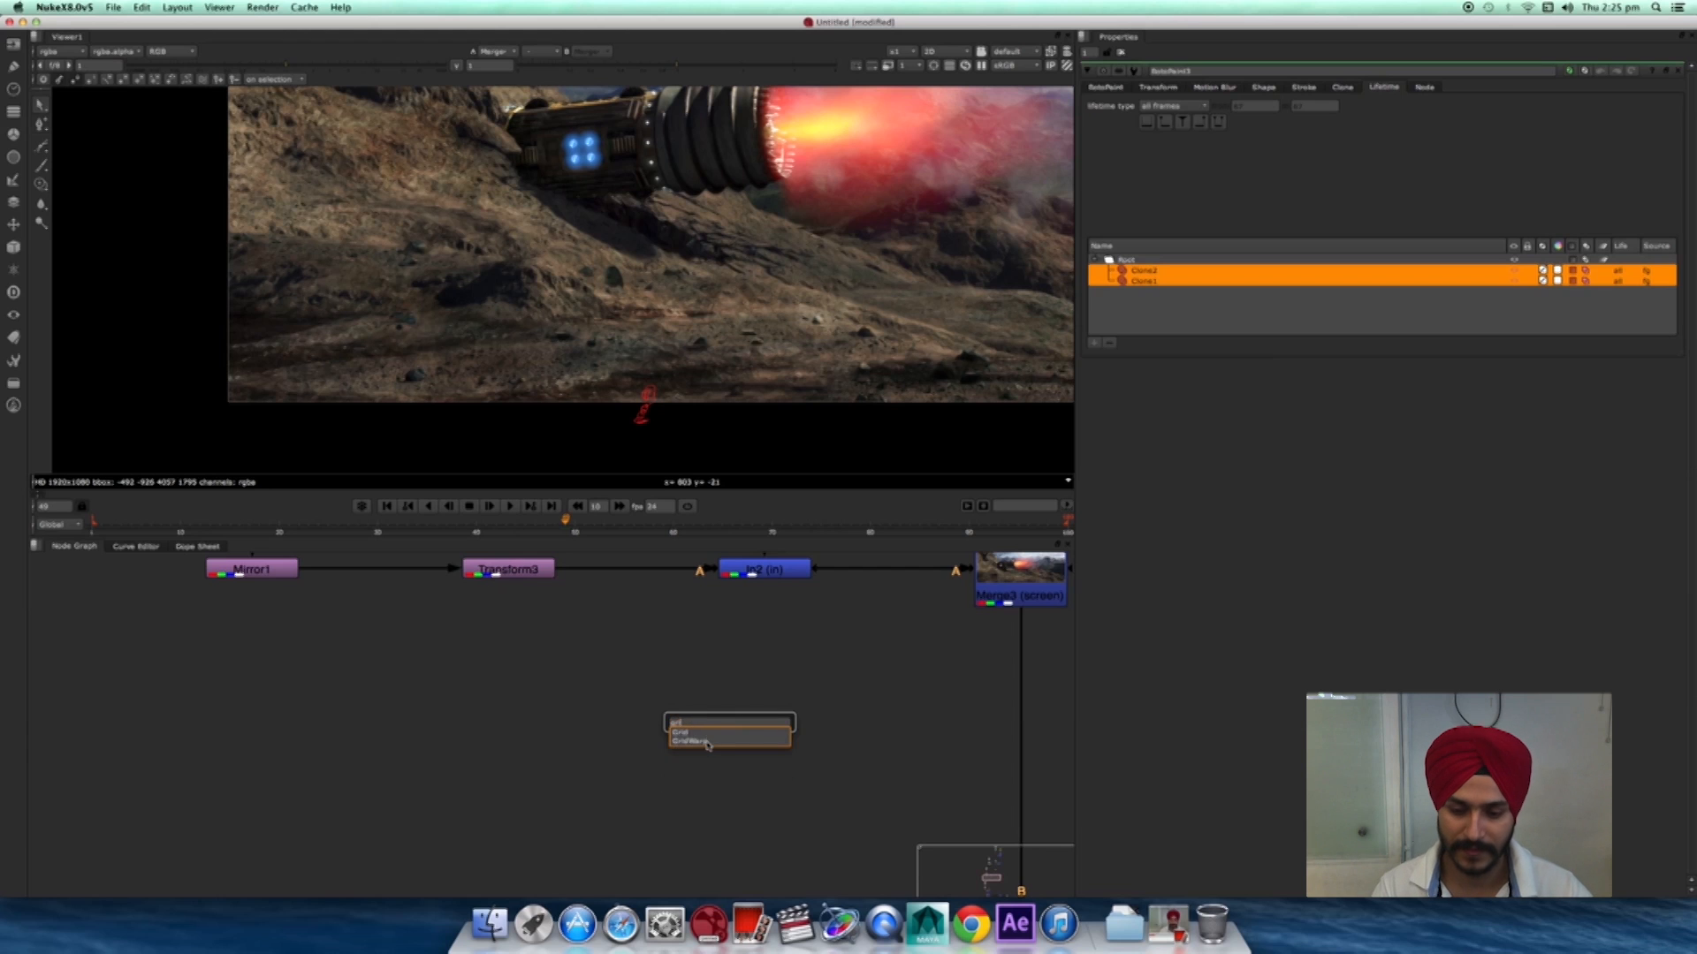
{"action": "left_click", "coordinate": [707, 742]}
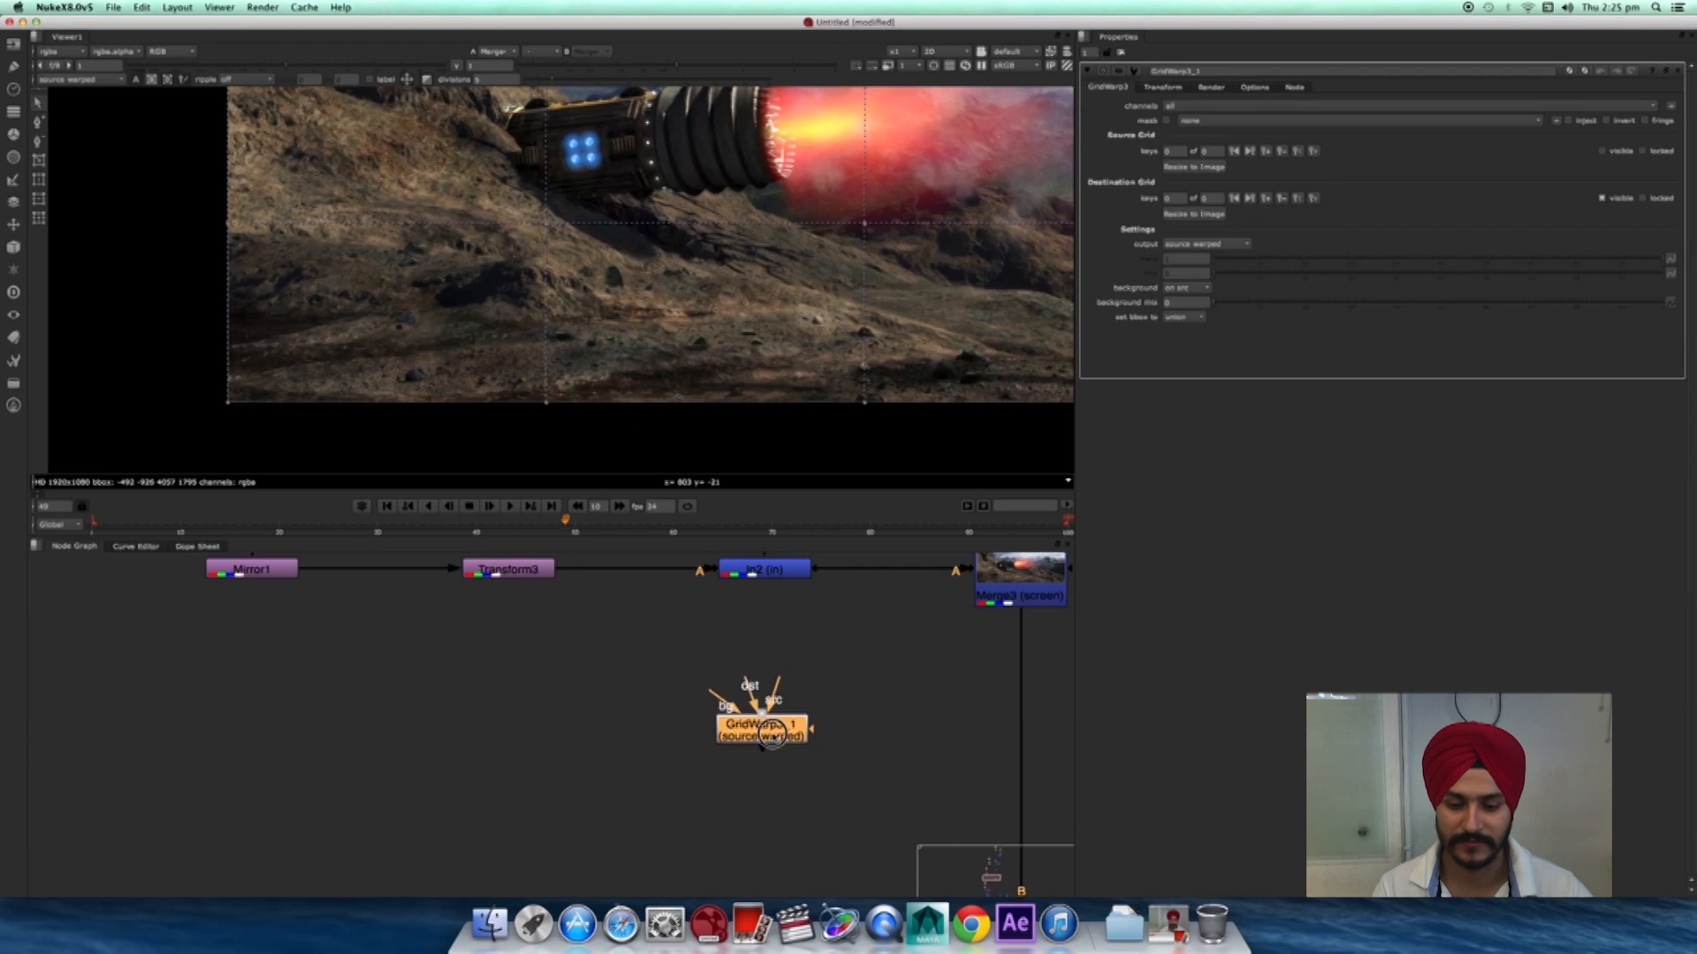
- Move the GridWarp3_1 node further down and show the isolated engine flame from the In2 node in the viewer
{"action": "left_click", "coordinate": [729, 838]}
{"action": "left_click", "coordinate": [788, 576]}
{"action": "left_click_drag", "start_coordinate": [743, 846], "coordinate": [727, 810]}
{"action": "middle_click_drag", "start_coordinate": [832, 324], "coordinate": [779, 363]}
{"action": "left_click_drag", "start_coordinate": [738, 806], "coordinate": [753, 831]}
{"action": "scroll", "coordinate": [811, 756], "scroll_direction": "down", "scroll_amount": 3}
{"action": "middle_click_drag", "start_coordinate": [807, 758], "coordinate": [784, 802]}
{"action": "left_click", "coordinate": [777, 672]}
{"action": "key", "text": "1"}
{"action": "scroll", "coordinate": [813, 431], "scroll_direction": "down", "scroll_amount": 10}
{"action": "middle_click_drag", "start_coordinate": [701, 409], "coordinate": [653, 377]}
{"action": "scroll", "coordinate": [764, 377], "scroll_direction": "up", "scroll_amount": 2}
{"action": "scroll", "coordinate": [765, 378], "scroll_direction": "up", "scroll_amount": 1}
{"action": "scroll", "coordinate": [940, 462], "scroll_direction": "down", "scroll_amount": 4}
{"action": "scroll", "coordinate": [909, 391], "scroll_direction": "up", "scroll_amount": 6}
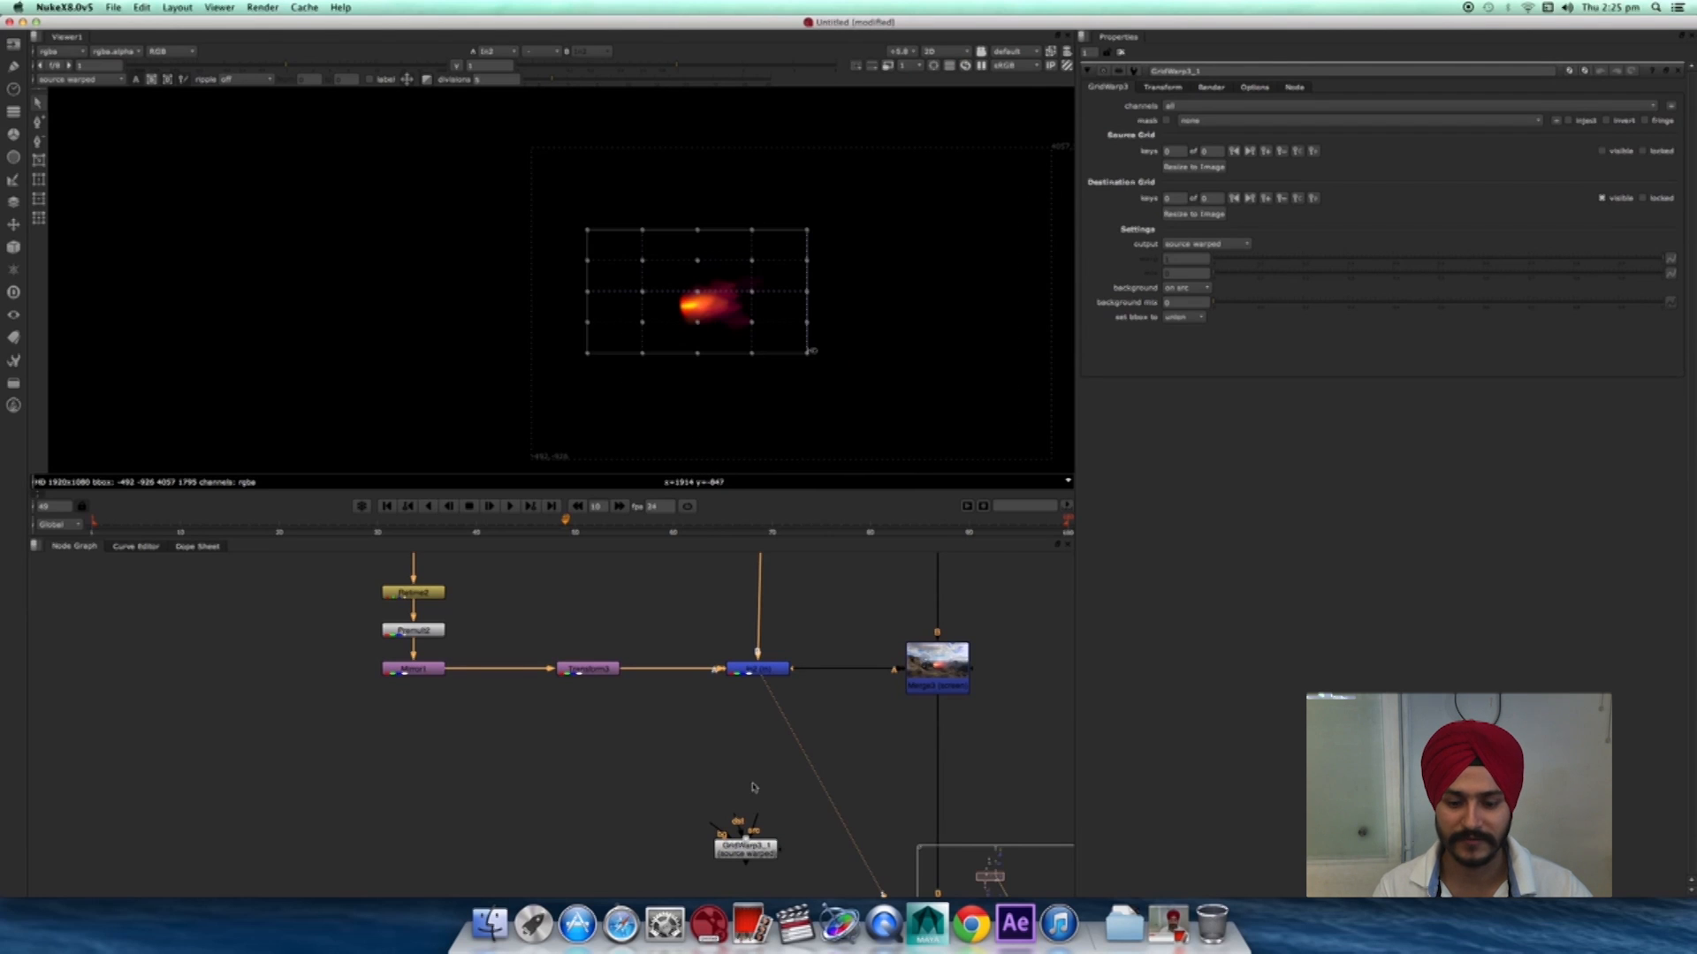
- Add a Crop node between the In2 and GridWarp3_1 nodes and feed it the flame from In2
{"action": "scroll", "coordinate": [751, 786], "scroll_direction": "up", "scroll_amount": 2}
{"action": "key", "text": "Tab"}
{"action": "type", "text": "vi"}
{"action": "key", "text": "BackSpace"}
{"action": "key", "text": "BackSpace"}
{"action": "type", "text": "crop"}
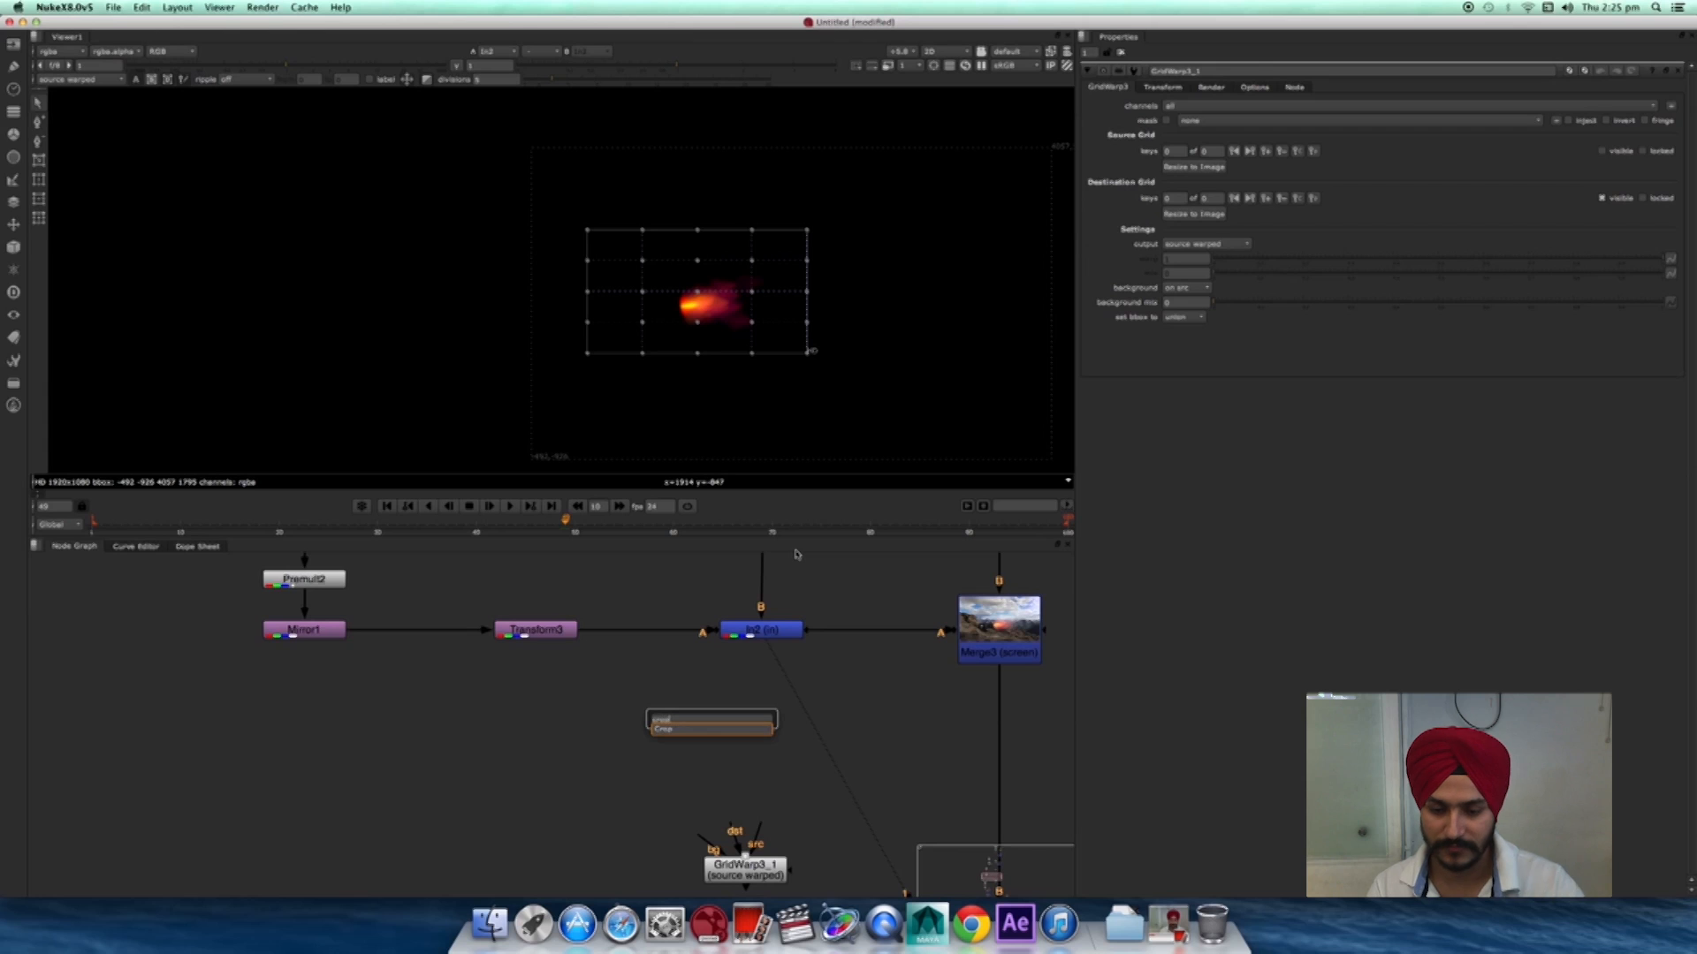
{"action": "key", "text": "Return"}
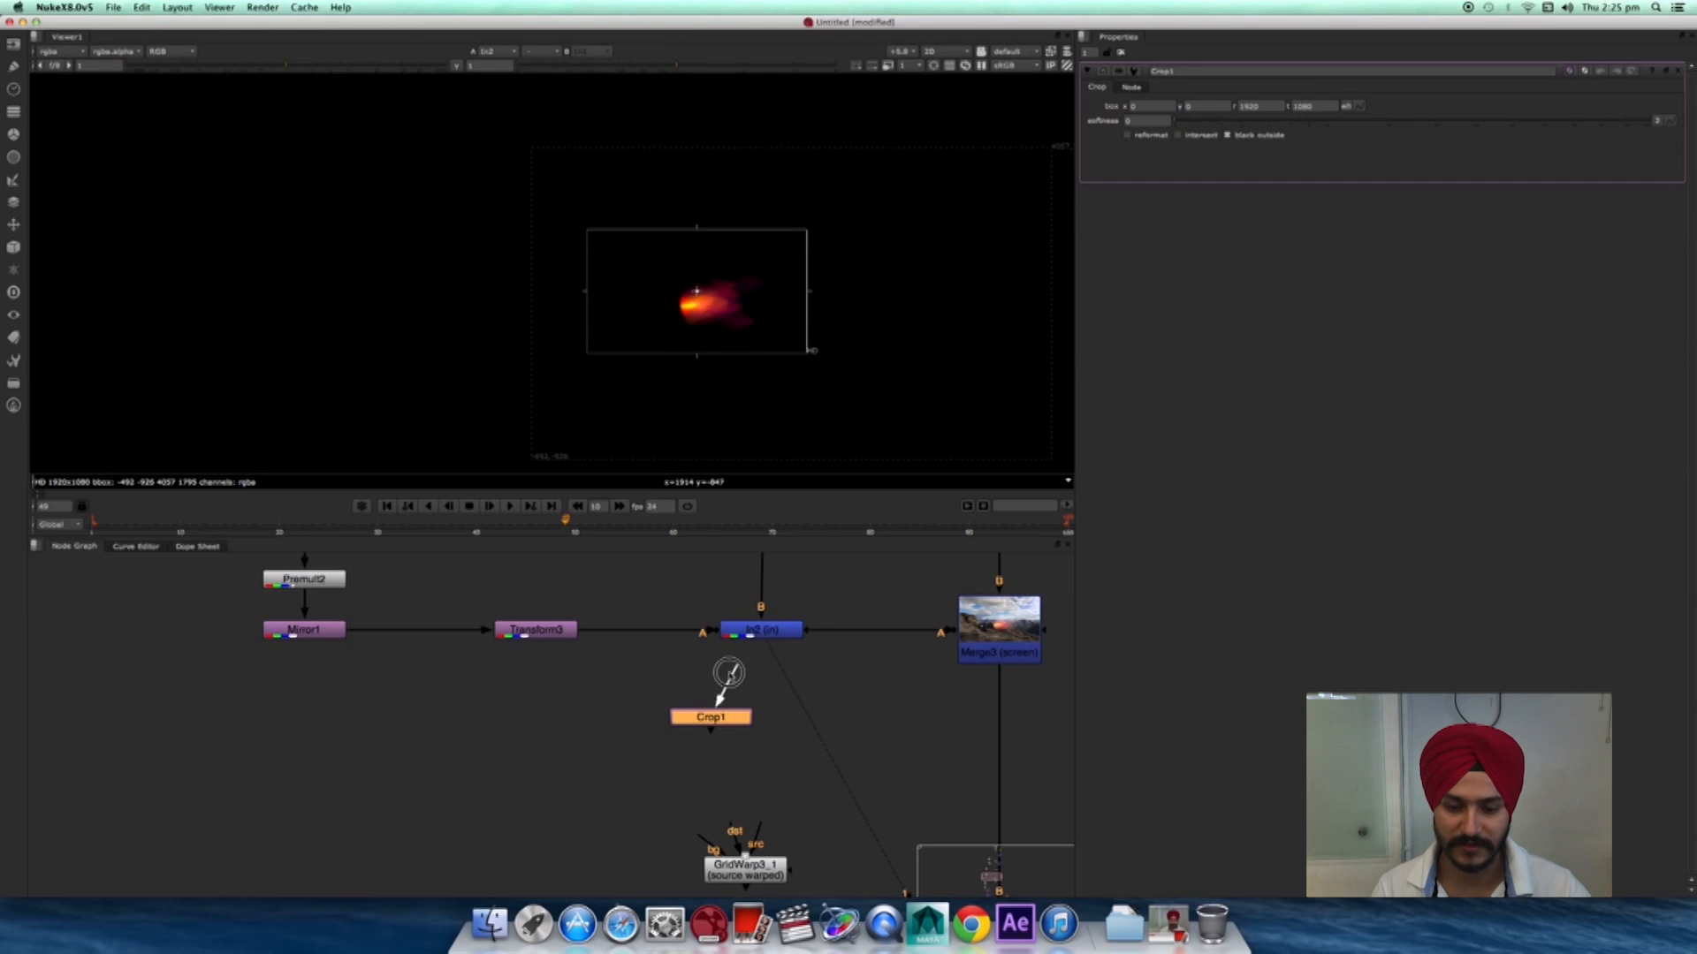
{"action": "left_click_drag", "start_coordinate": [708, 724], "coordinate": [777, 744]}
{"action": "key", "text": "1"}
{"action": "left_click", "coordinate": [787, 713]}
- Connect Crop1 to the src input of GridWarp3_1, align the two nodes vertically and view the GridWarp output
{"action": "middle_click_drag", "start_coordinate": [796, 822], "coordinate": [804, 723]}
{"action": "left_click_drag", "start_coordinate": [768, 732], "coordinate": [770, 636]}
{"action": "left_click_drag", "start_coordinate": [770, 775], "coordinate": [786, 766]}
{"action": "key", "text": "1"}
{"action": "double_click", "coordinate": [783, 768]}
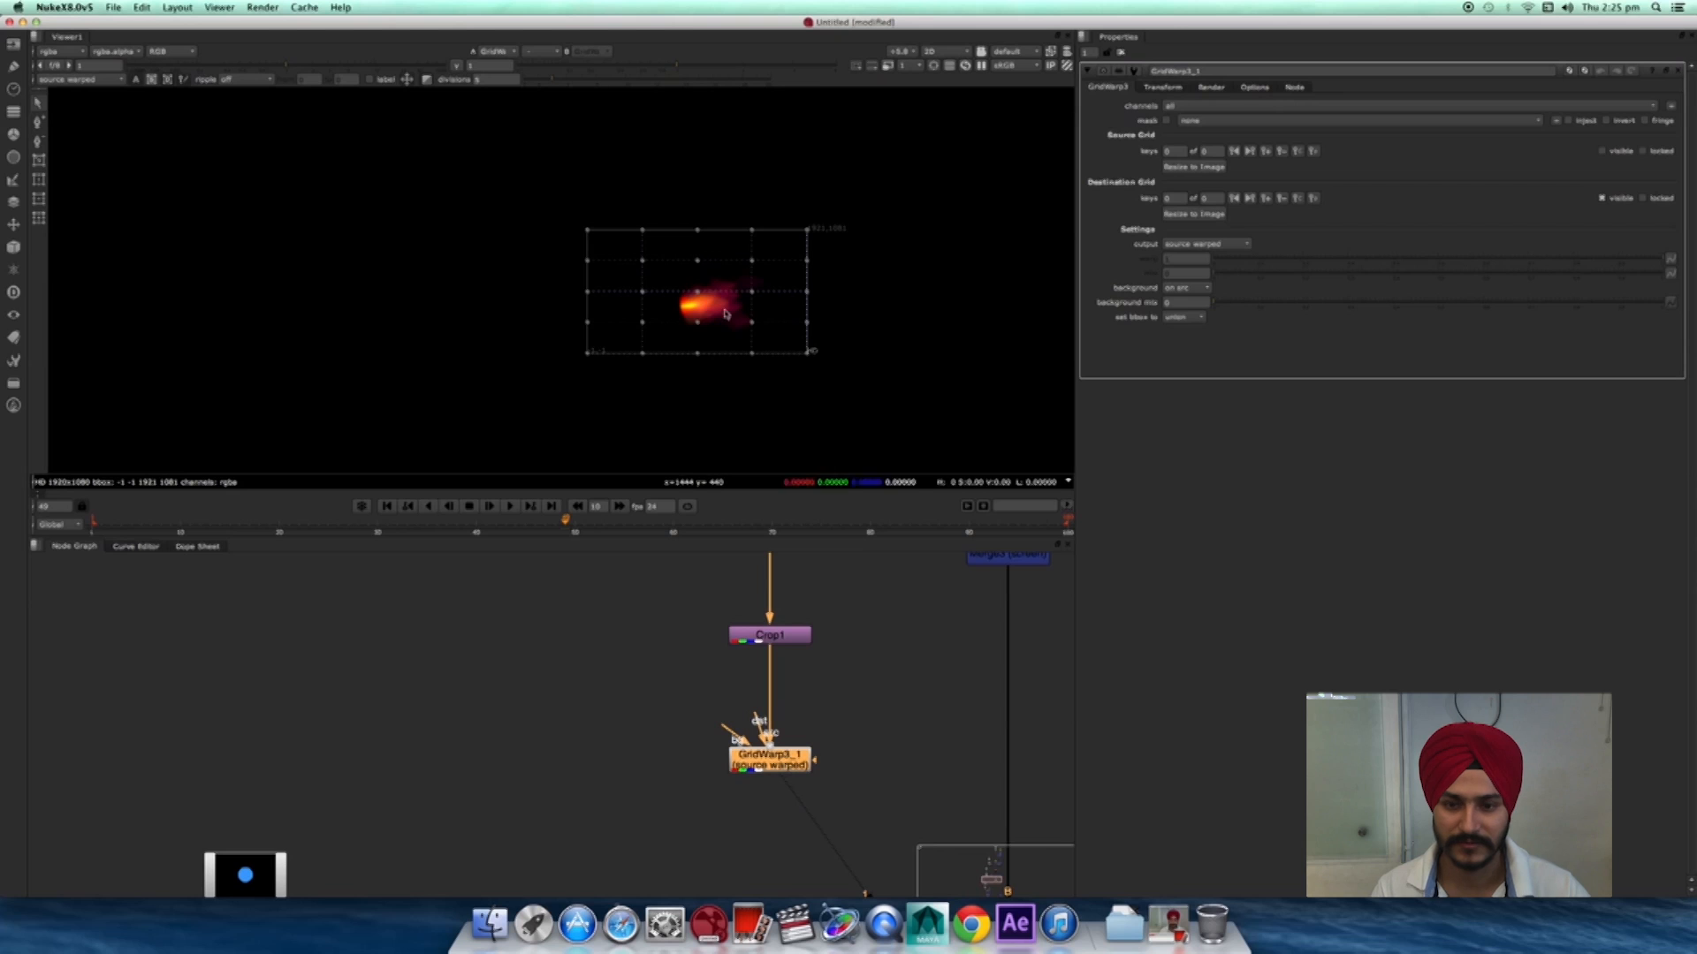
- Show the cropped flame from Crop1 in the viewer with the GridWarp3_1 properties open
{"action": "scroll", "coordinate": [891, 322], "scroll_direction": "up", "scroll_amount": 4}
{"action": "double_click", "coordinate": [789, 641]}
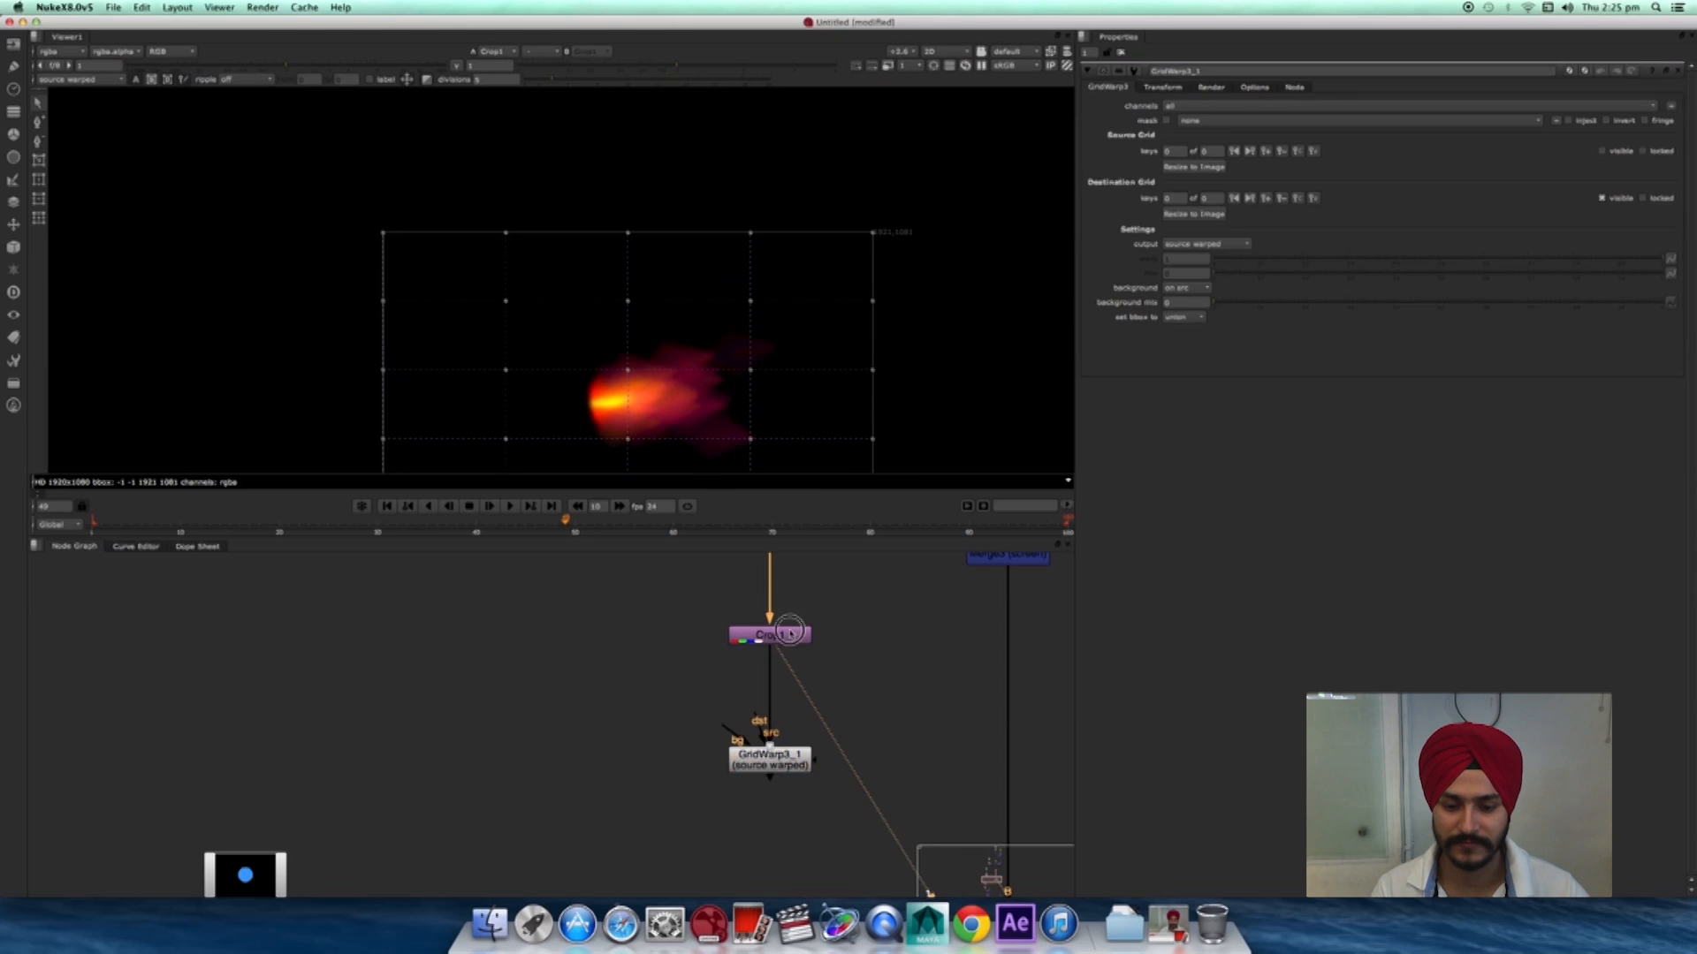
{"action": "key", "text": "1"}
{"action": "double_click", "coordinate": [789, 775]}
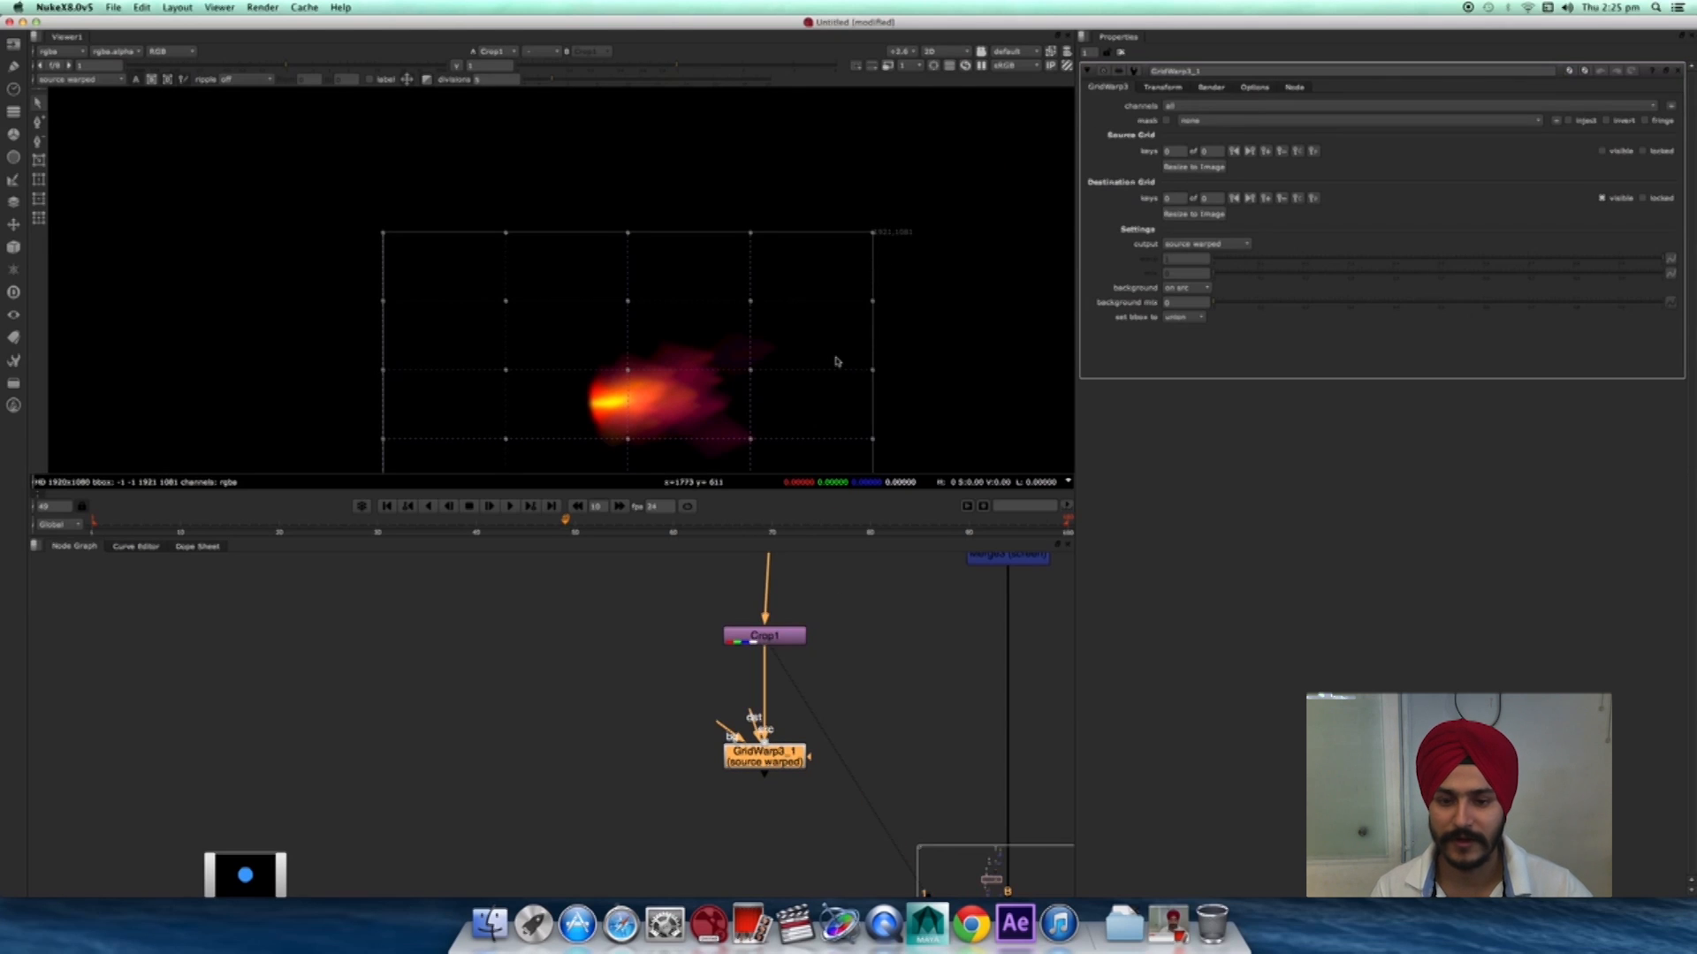
{"action": "middle_click_drag", "start_coordinate": [836, 359], "coordinate": [848, 274]}
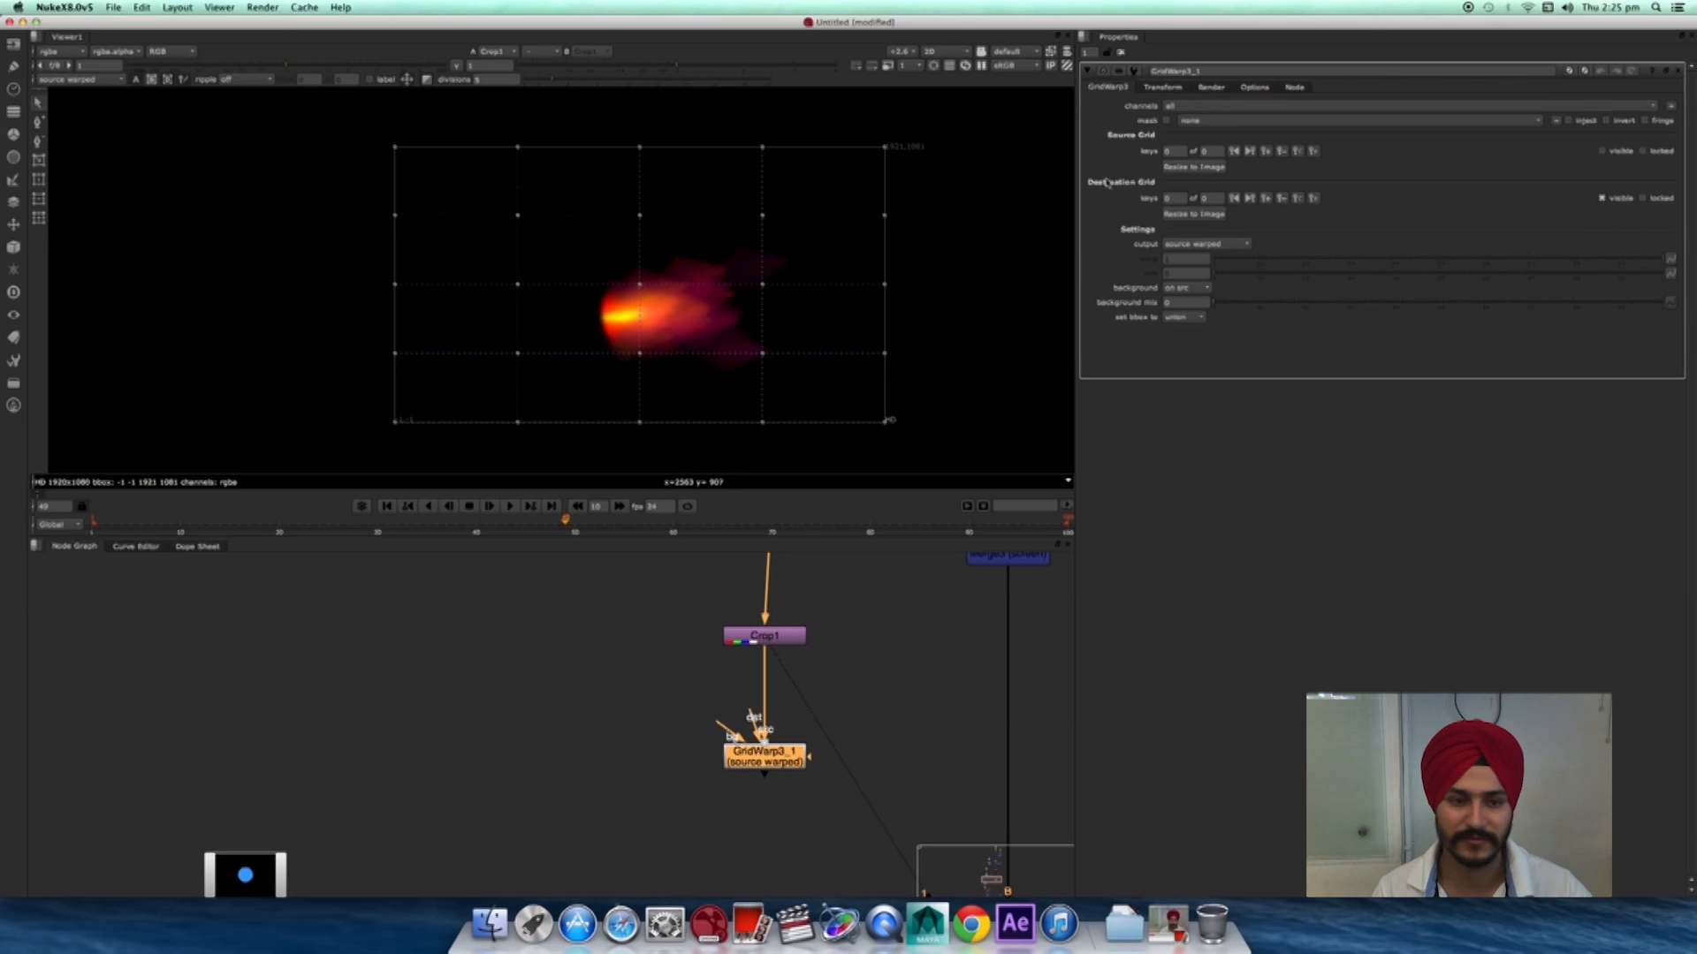
- Show the source grid instead of the destination grid and delete its inner lines except the central vertical one
{"action": "left_click", "coordinate": [1602, 198]}
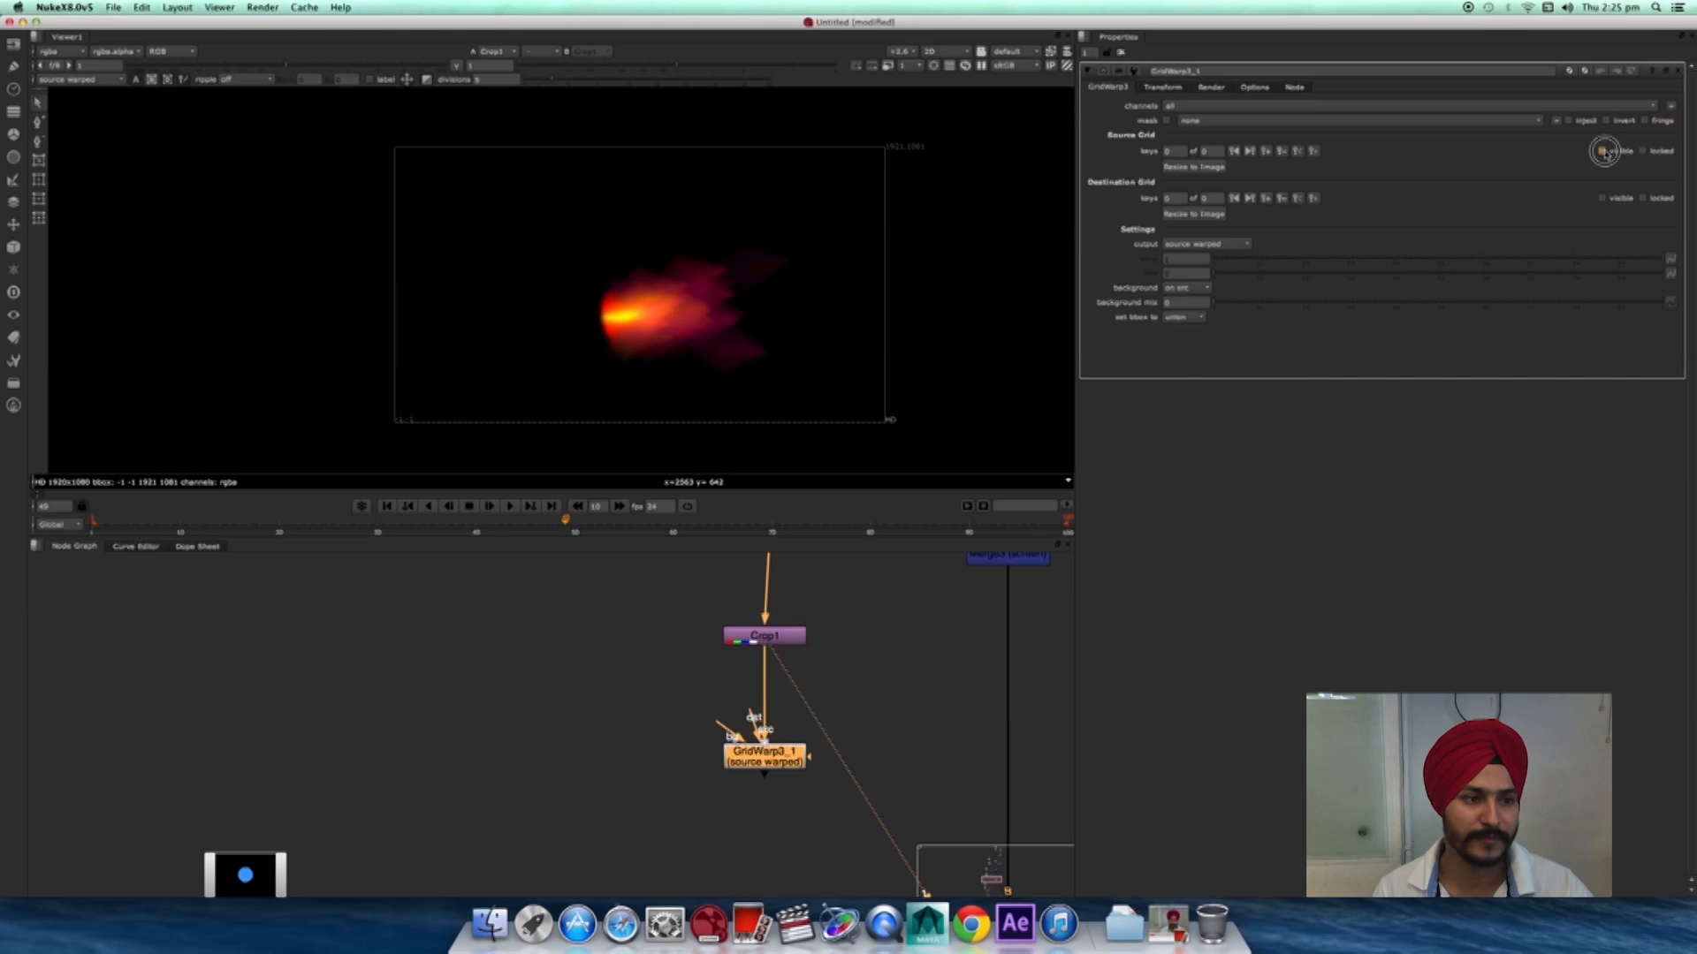
{"action": "scroll", "coordinate": [849, 221], "scroll_direction": "up", "scroll_amount": 3}
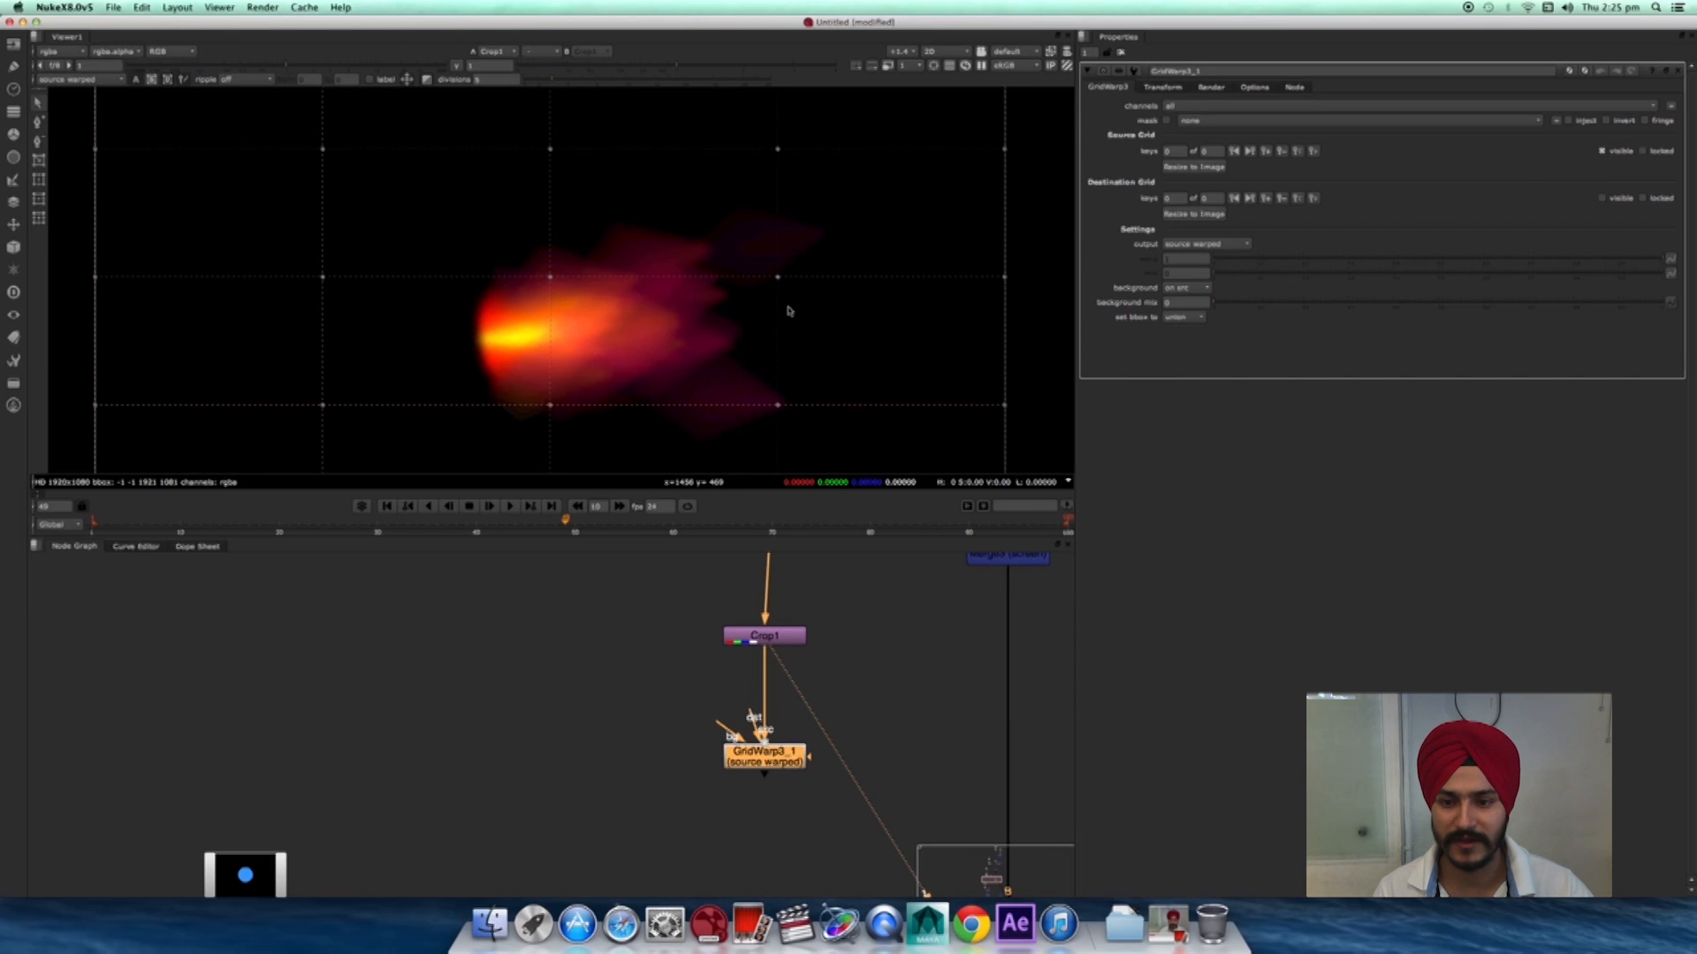
{"action": "scroll", "coordinate": [375, 326], "scroll_direction": "down", "scroll_amount": 3}
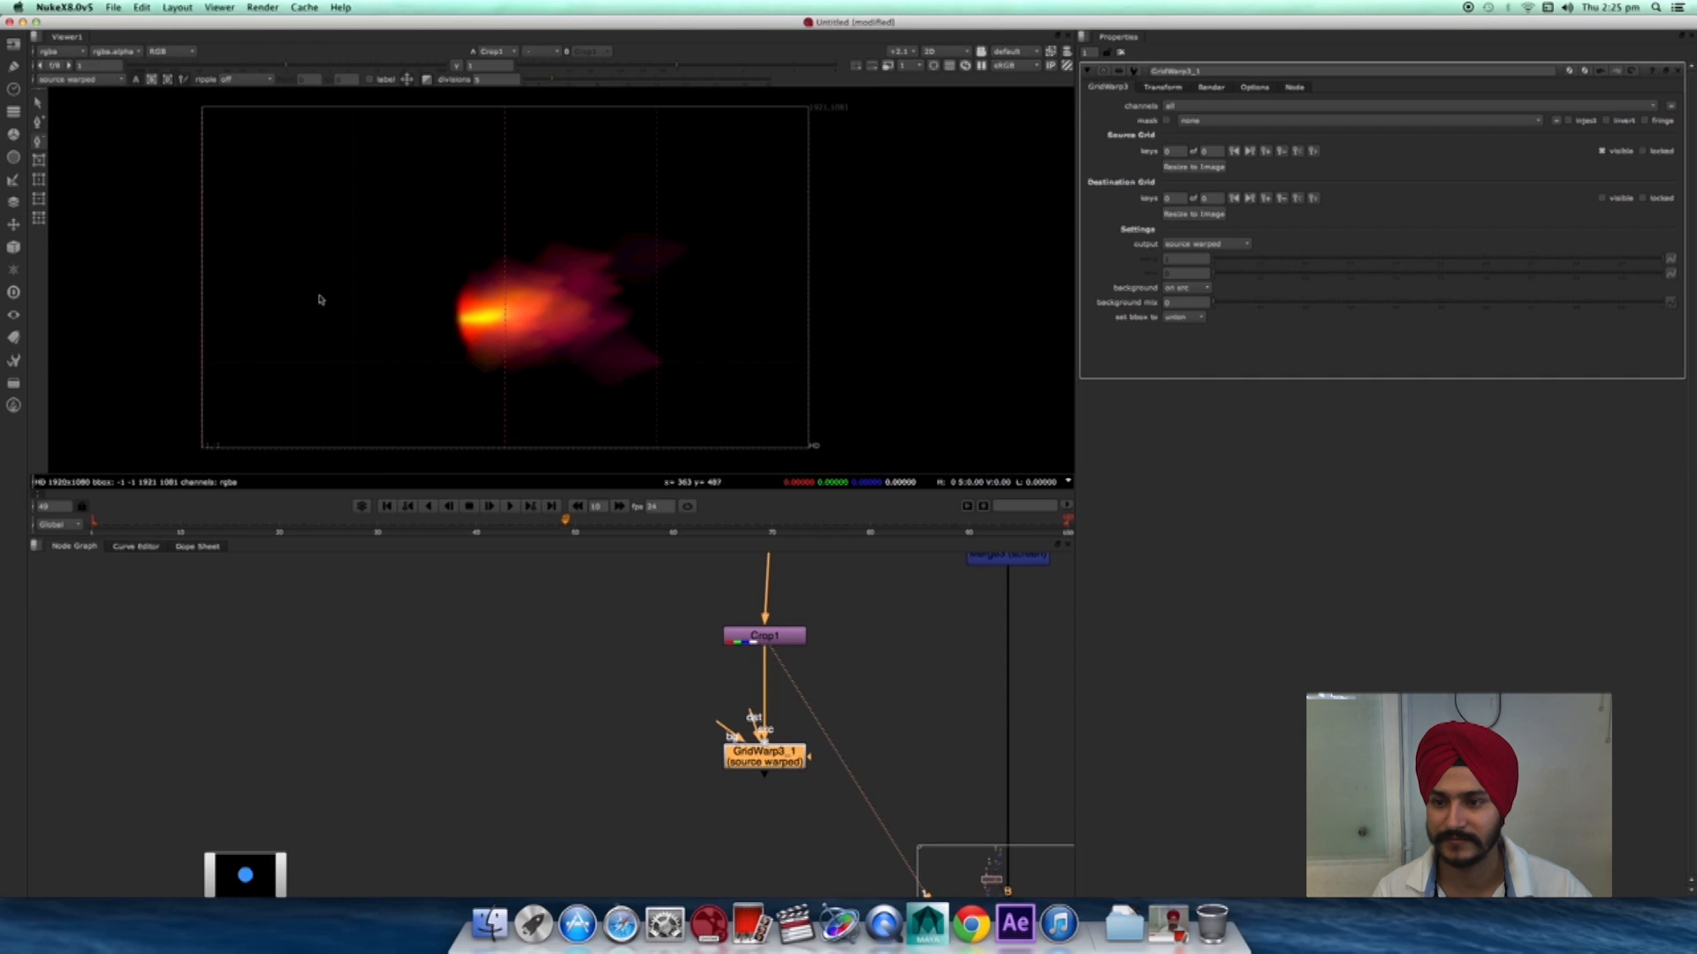
{"action": "scroll", "coordinate": [320, 300], "scroll_direction": "up", "scroll_amount": 2}
{"action": "scroll", "coordinate": [560, 366], "scroll_direction": "down", "scroll_amount": 2}
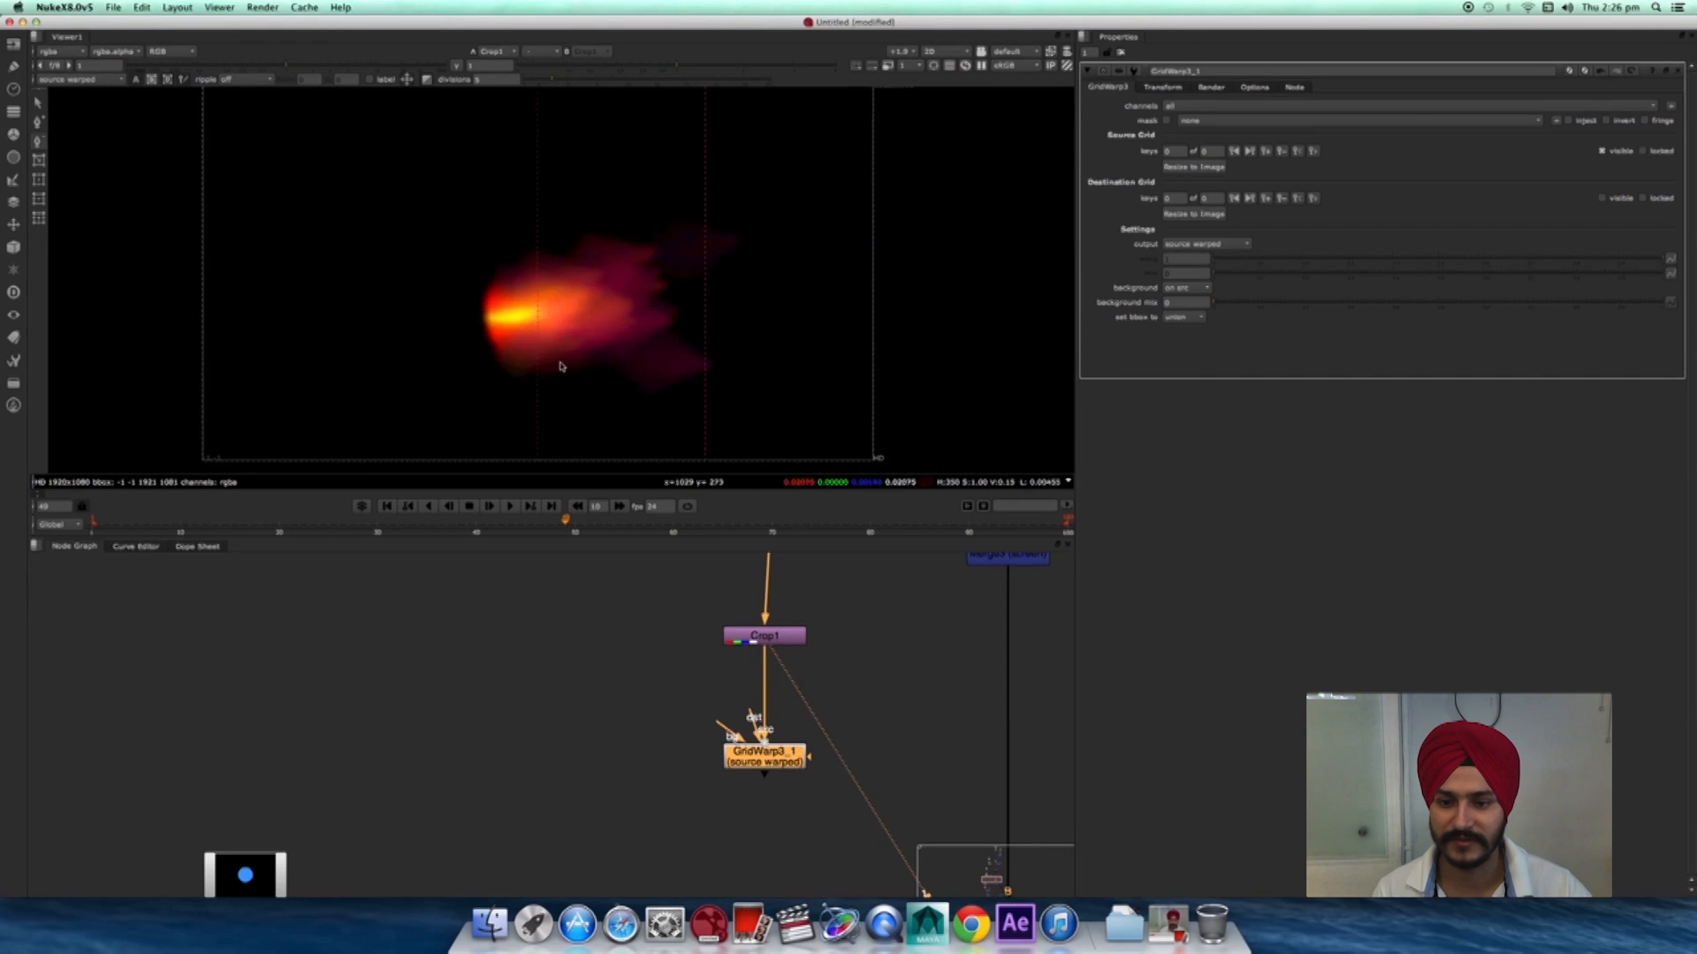
{"action": "middle_click_drag", "start_coordinate": [653, 219], "coordinate": [682, 317]}
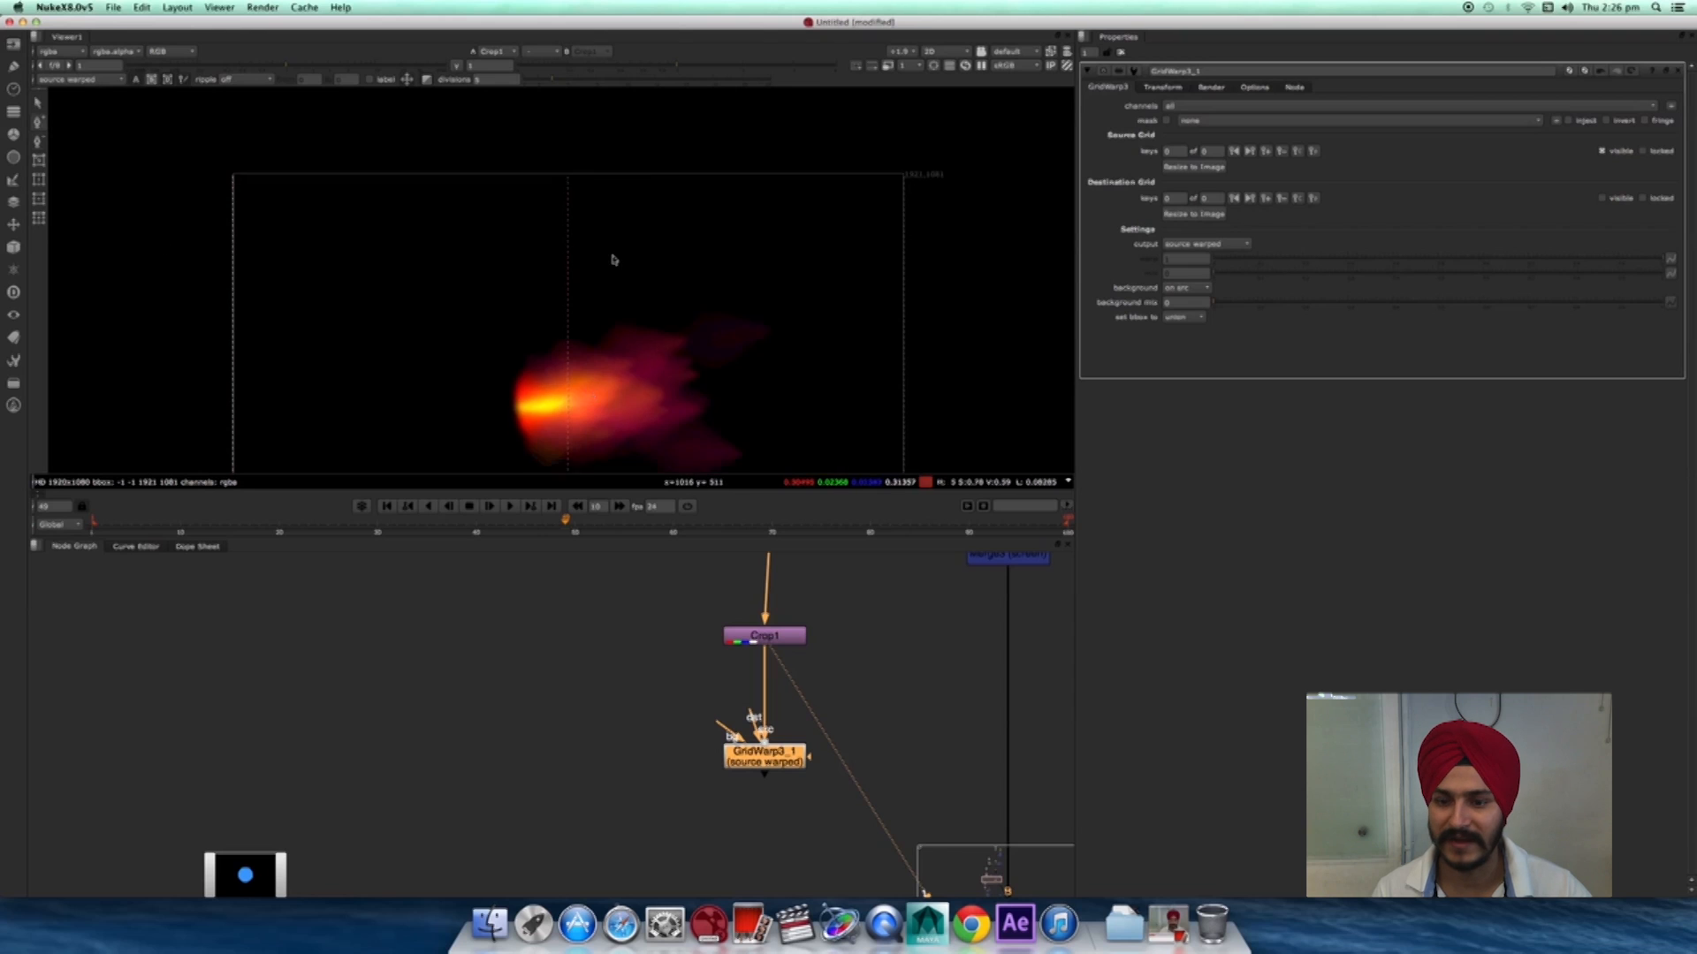
- Insert new vertical and horizontal source grid lines around the flame and give the destination grid the same layout
{"action": "scroll", "coordinate": [645, 235], "scroll_direction": "up", "scroll_amount": 3}
{"action": "middle_click_drag", "start_coordinate": [593, 212], "coordinate": [666, 129]}
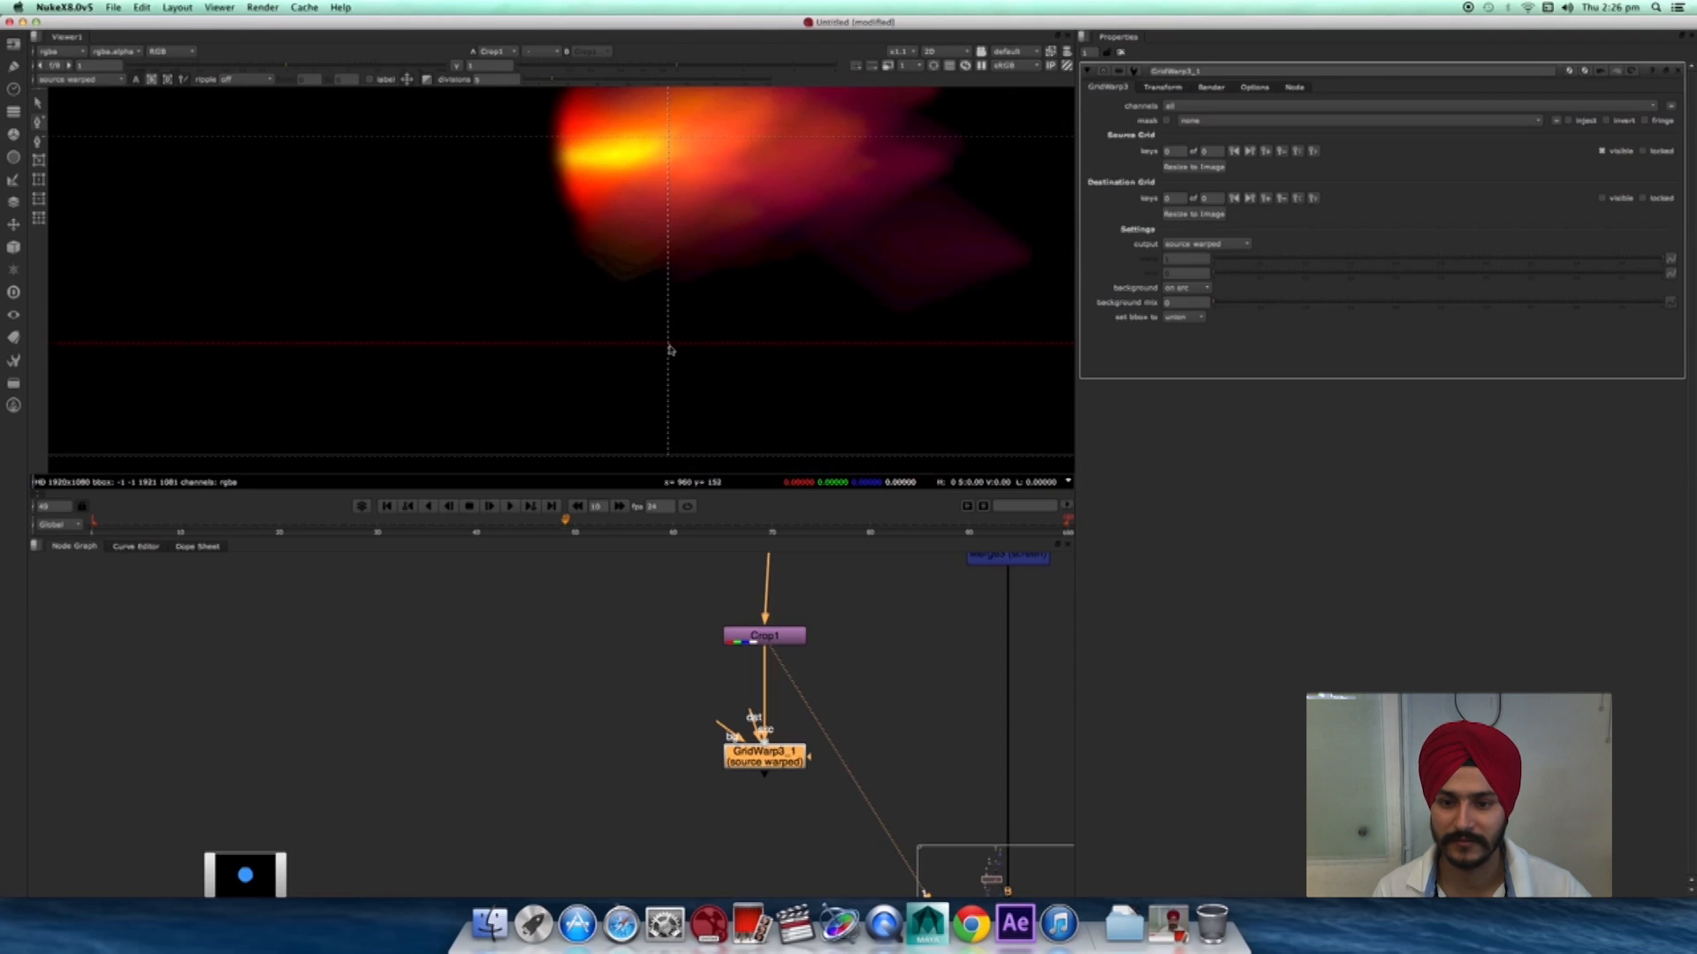
{"action": "left_click", "coordinate": [391, 357]}
{"action": "middle_click_drag", "start_coordinate": [750, 358], "coordinate": [535, 472]}
{"action": "middle_click_drag", "start_coordinate": [661, 347], "coordinate": [571, 404], "text": "alt"}
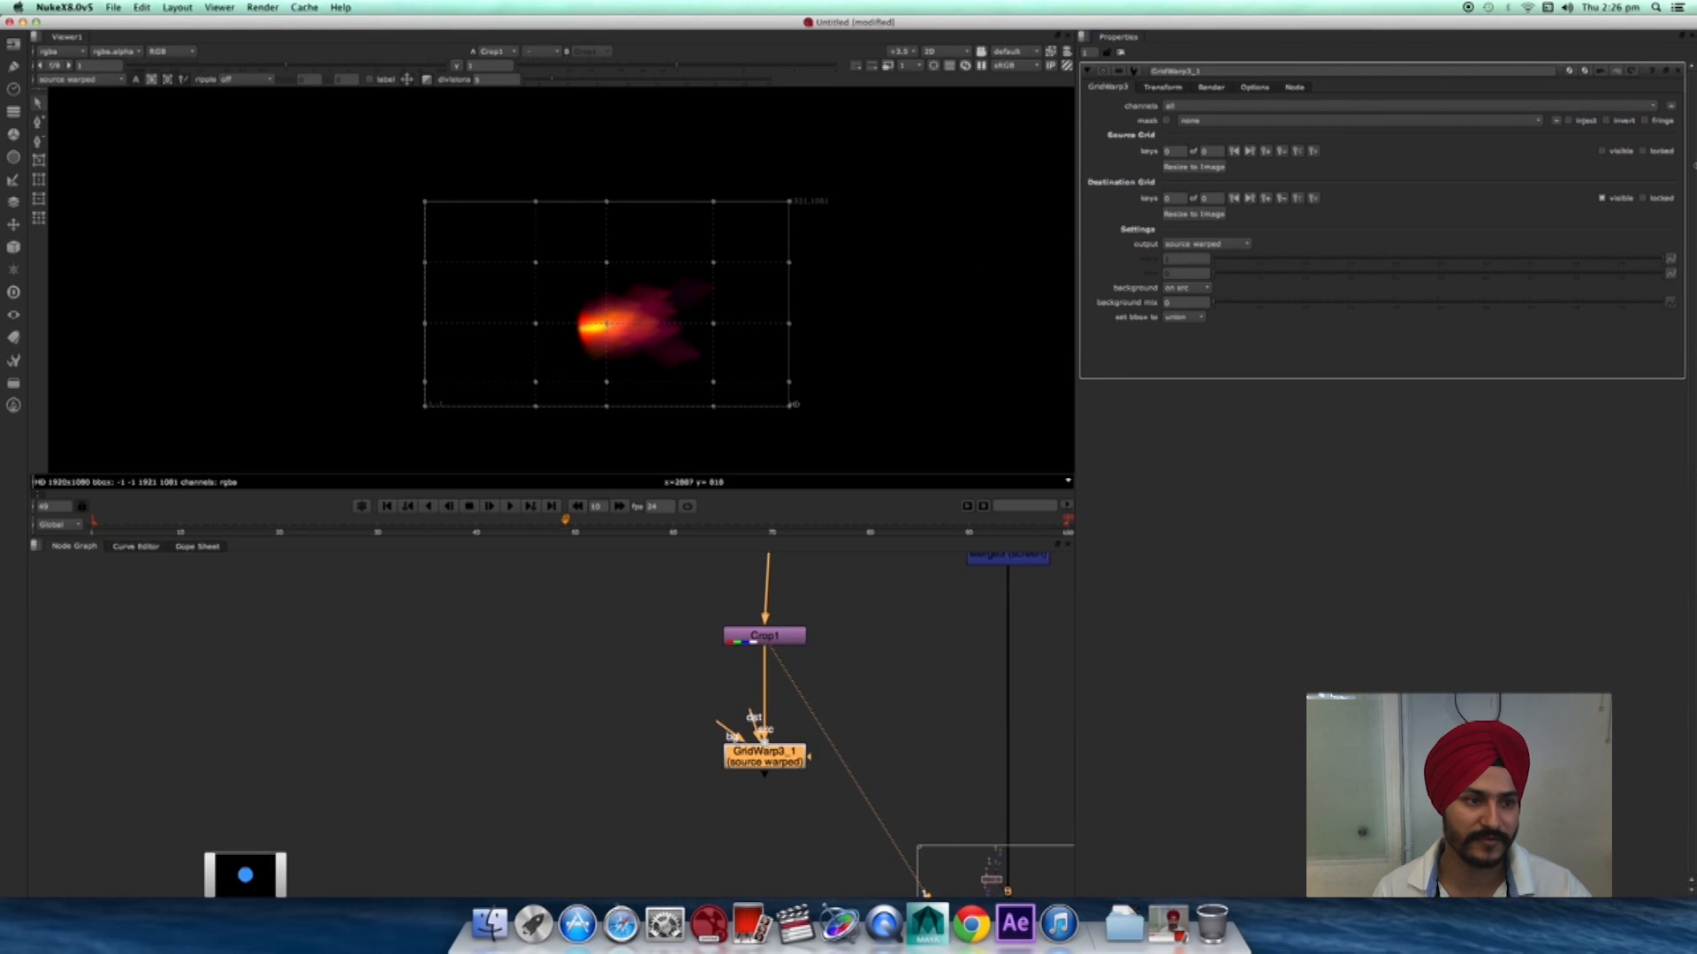
- Lock the source grid of GridWarp3_1 and show the node's output in the viewer
{"action": "key", "text": "1"}
{"action": "left_click", "coordinate": [888, 713]}
{"action": "scroll", "coordinate": [869, 726], "scroll_direction": "up", "scroll_amount": 3}
{"action": "middle_click_drag", "start_coordinate": [867, 728], "coordinate": [793, 699]}
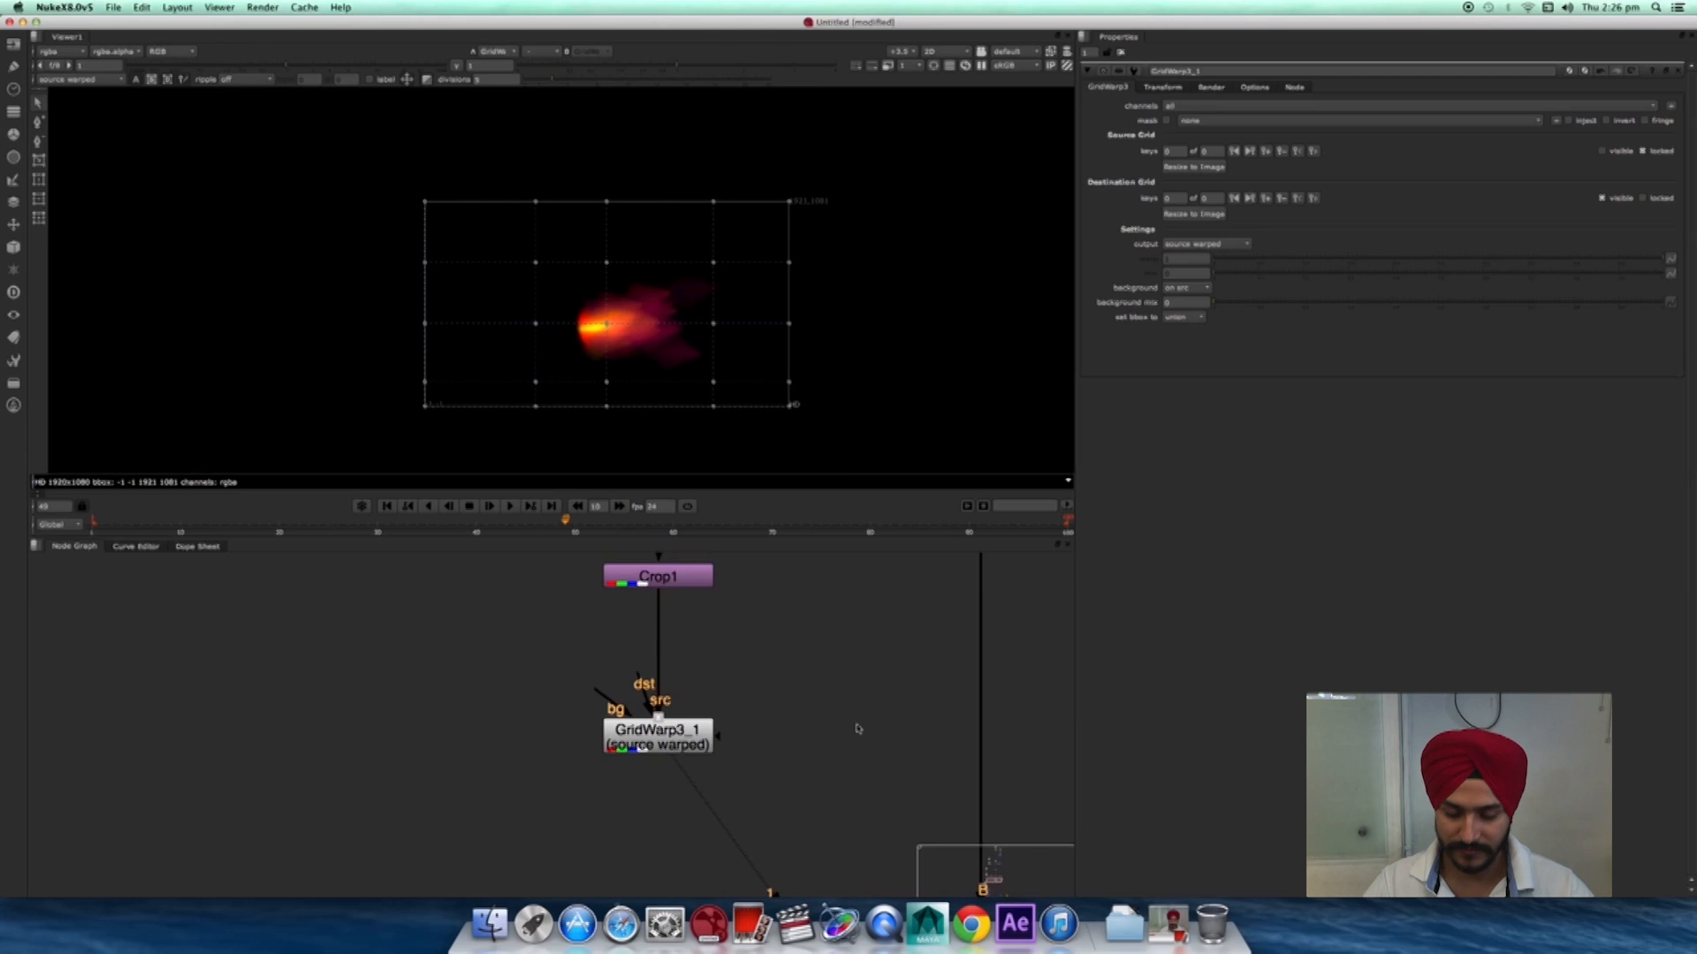
- Merge the warped flame over the main composite with a new Merge node set to over, and view the result
{"action": "key", "text": "m"}
{"action": "left_click_drag", "start_coordinate": [859, 703], "coordinate": [676, 747]}
{"action": "key", "text": "1"}
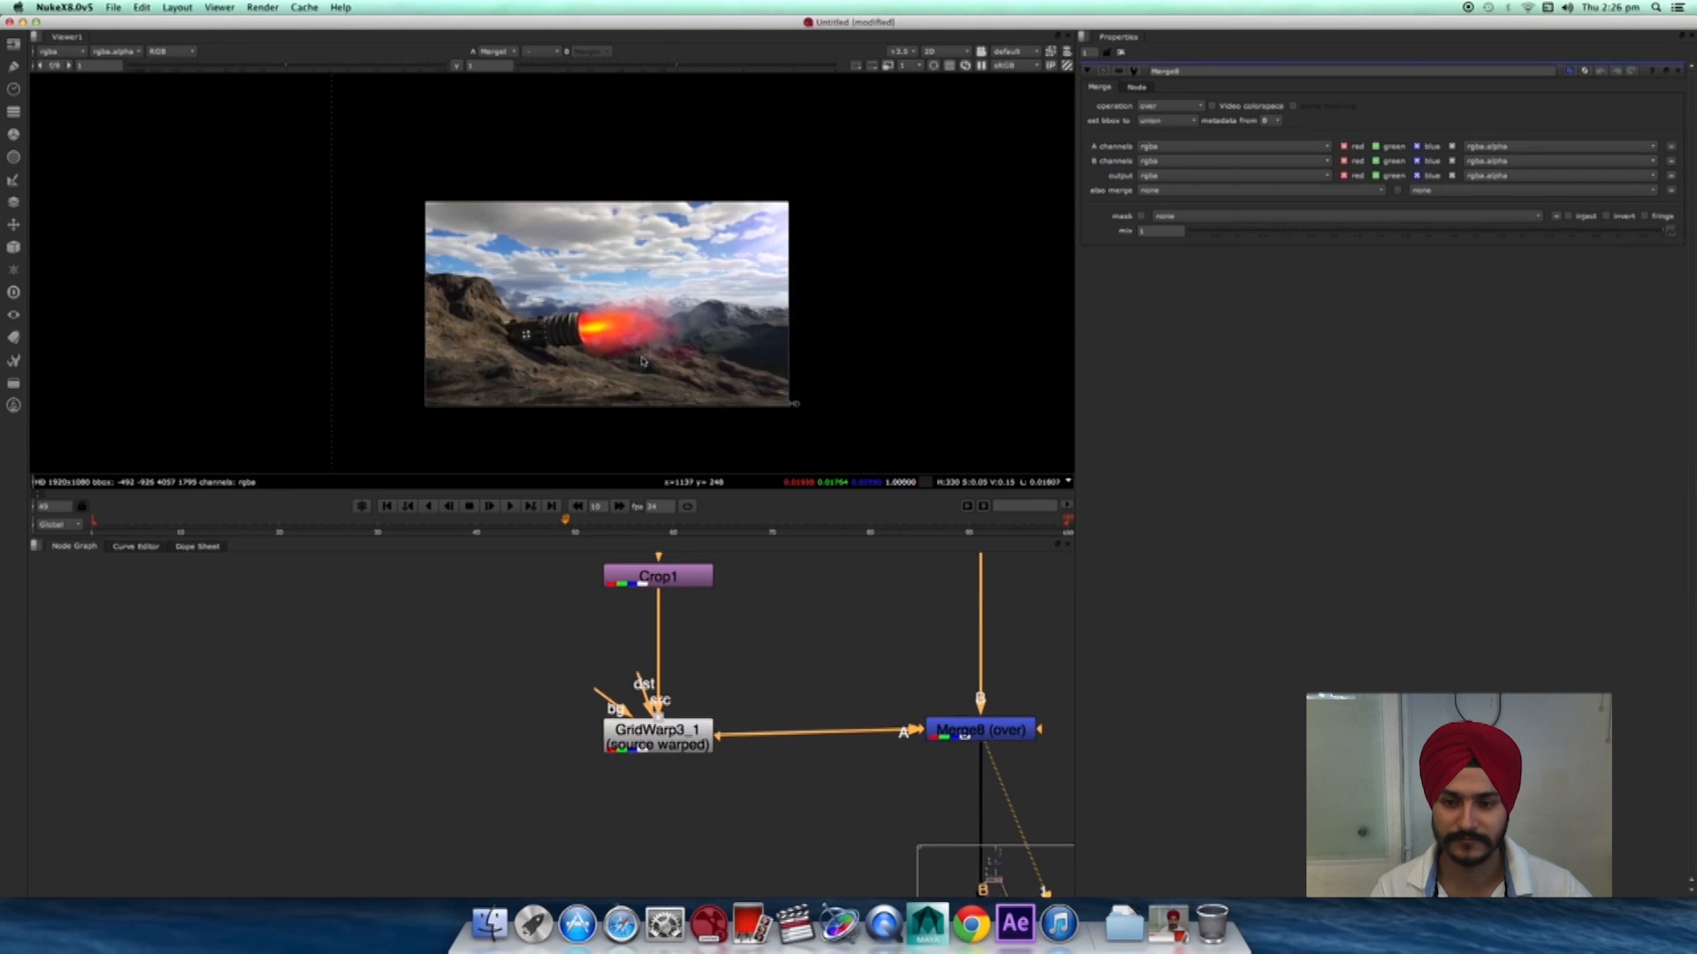
- Move all destination grid points of GridWarp3_1 down so the duplicate flame sits on the ground below the engine exhaust
{"action": "left_click", "coordinate": [657, 734]}
{"action": "scroll", "coordinate": [596, 381], "scroll_direction": "up", "scroll_amount": 2}
{"action": "middle_click_drag", "start_coordinate": [701, 336], "coordinate": [536, 310], "text": "alt"}
{"action": "left_click_drag", "start_coordinate": [454, 183], "coordinate": [926, 378]}
{"action": "middle_click_drag", "start_coordinate": [750, 316], "coordinate": [982, 303], "text": "alt"}
{"action": "middle_click_drag", "start_coordinate": [556, 266], "coordinate": [695, 228]}
{"action": "left_click_drag", "start_coordinate": [695, 217], "coordinate": [700, 319]}
{"action": "middle_click_drag", "start_coordinate": [694, 342], "coordinate": [767, 254]}
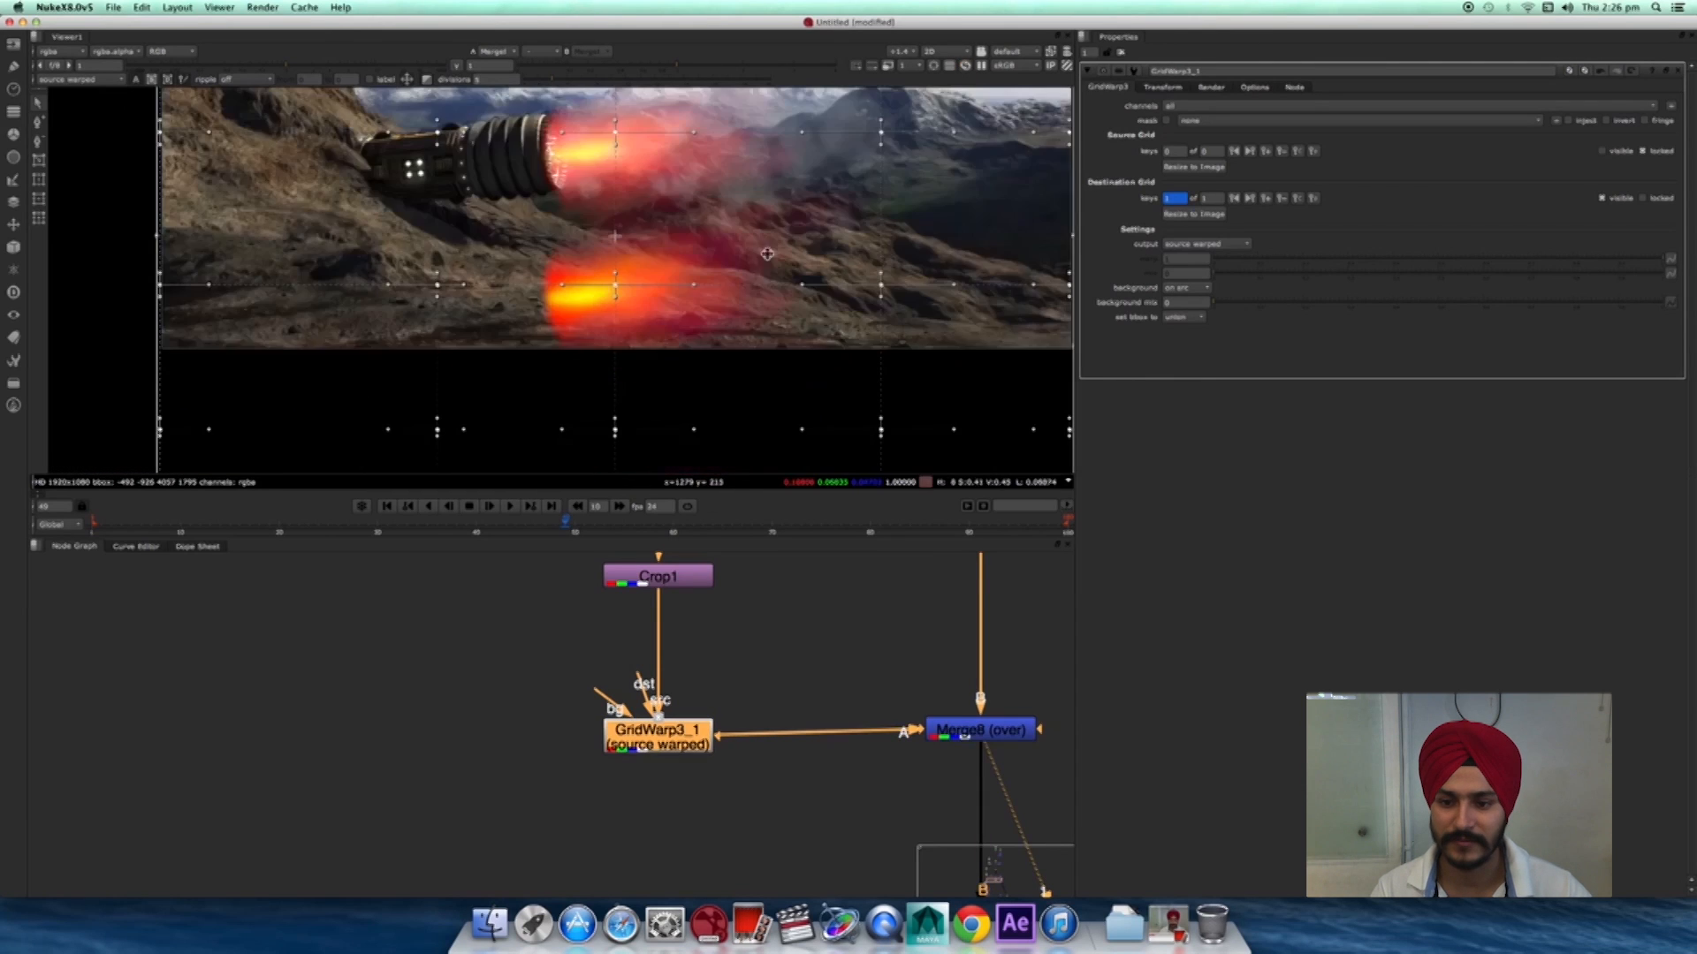
{"action": "scroll", "coordinate": [719, 265], "scroll_direction": "down", "scroll_amount": 3}
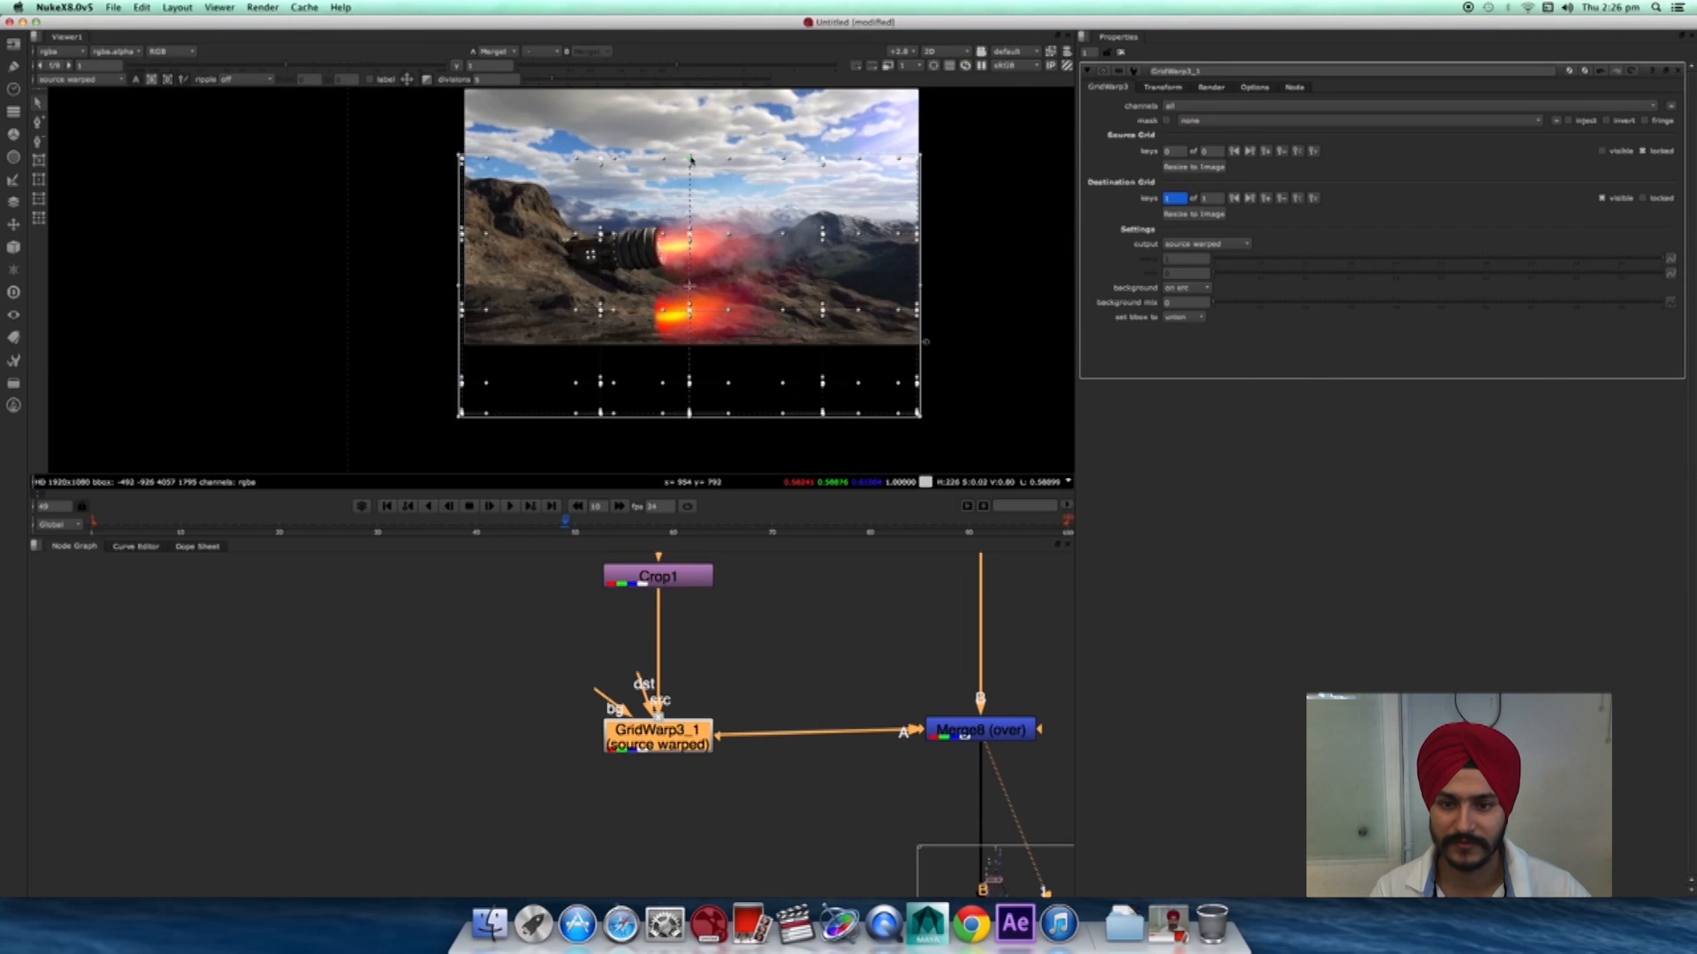
- Squash the destination grid of GridWarp3_1 vertically, rotate it clockwise to follow the ground slope, and shift it slightly down
{"action": "scroll", "coordinate": [695, 409], "scroll_direction": "up", "scroll_amount": 2}
{"action": "left_click_drag", "start_coordinate": [668, 408], "coordinate": [667, 281]}
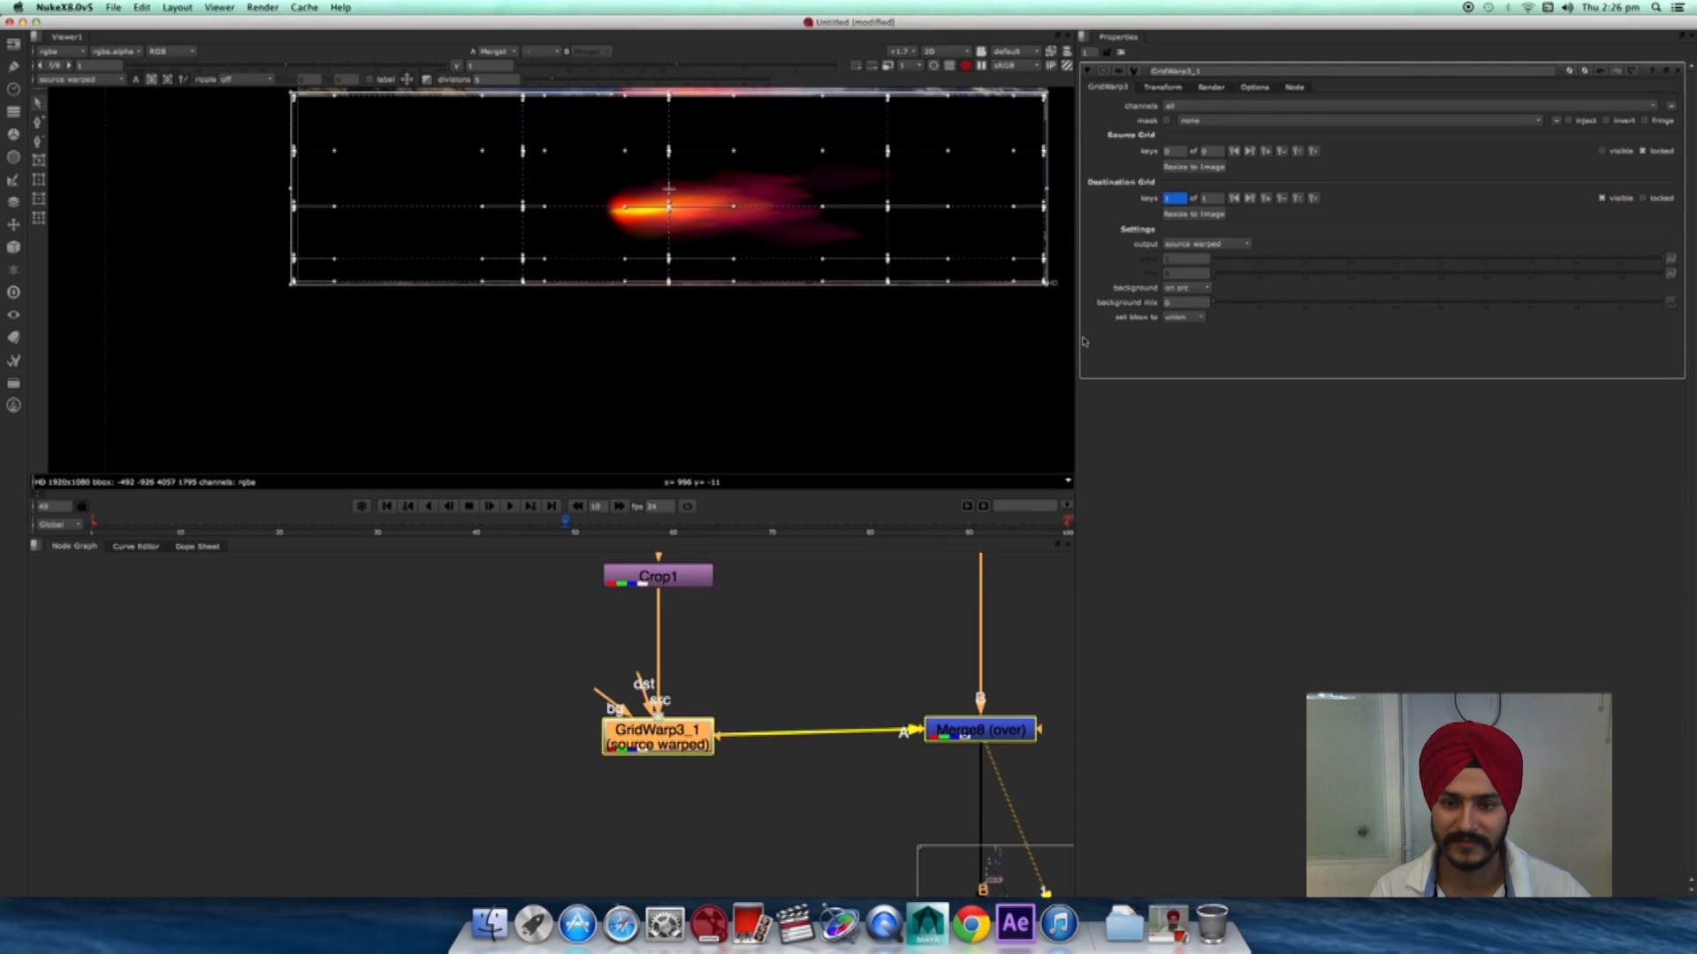
{"action": "left_click_drag", "start_coordinate": [1051, 299], "coordinate": [1023, 361]}
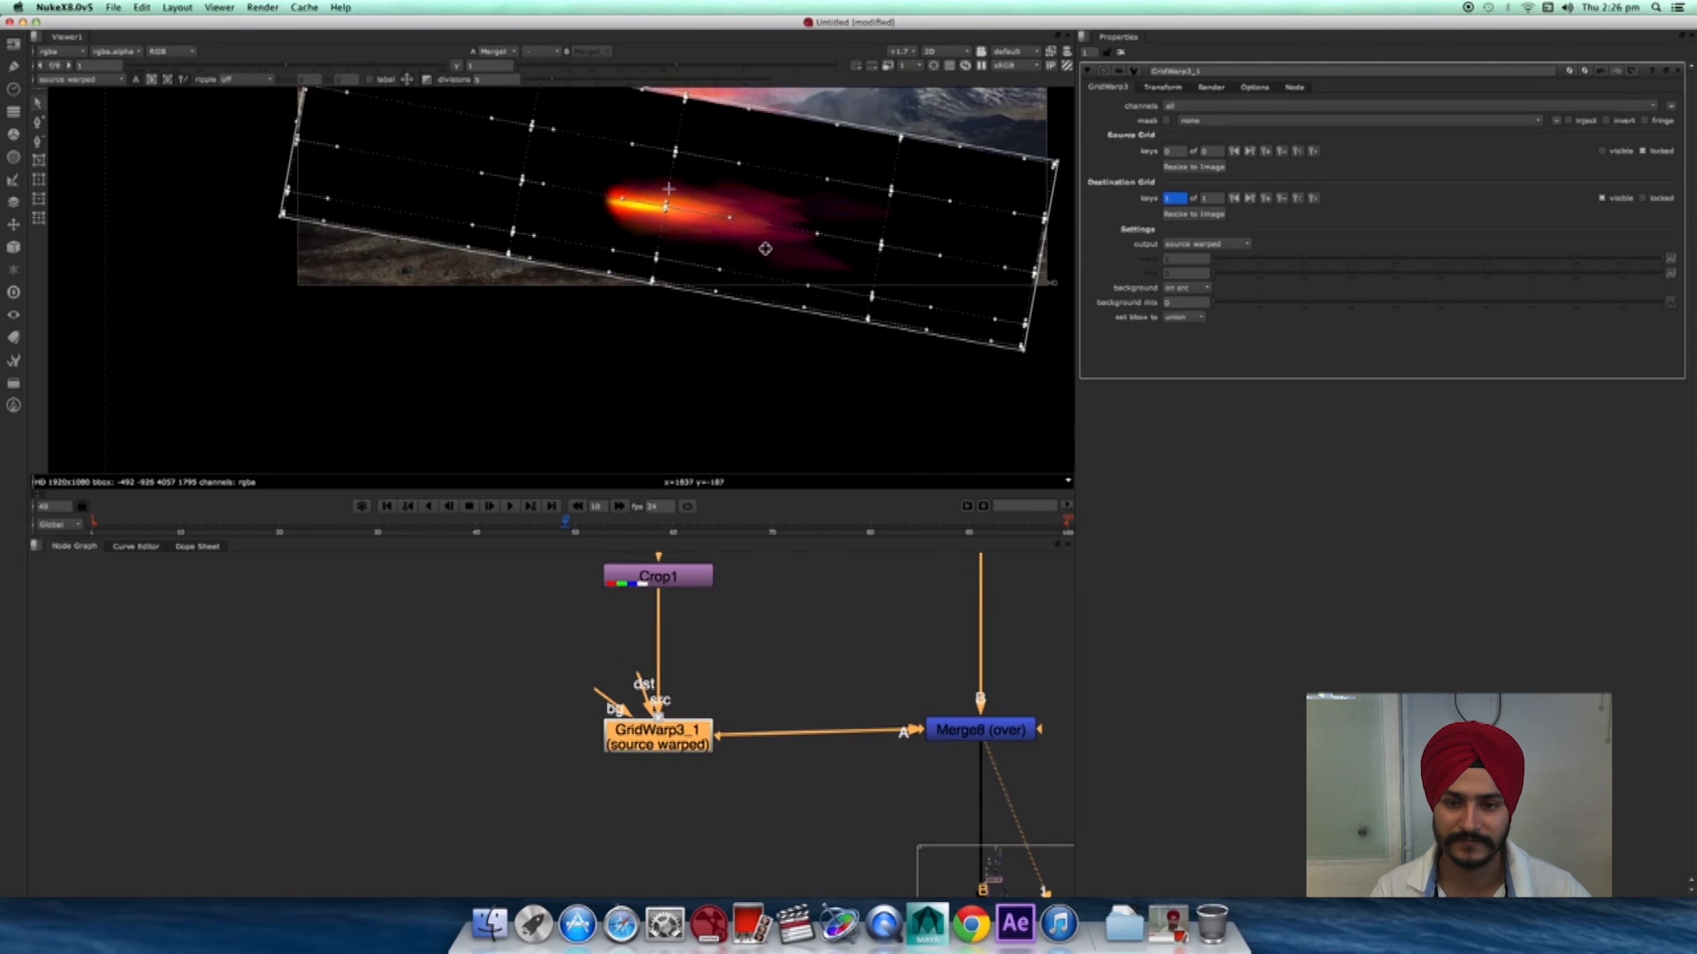
{"action": "left_click_drag", "start_coordinate": [790, 214], "coordinate": [784, 239]}
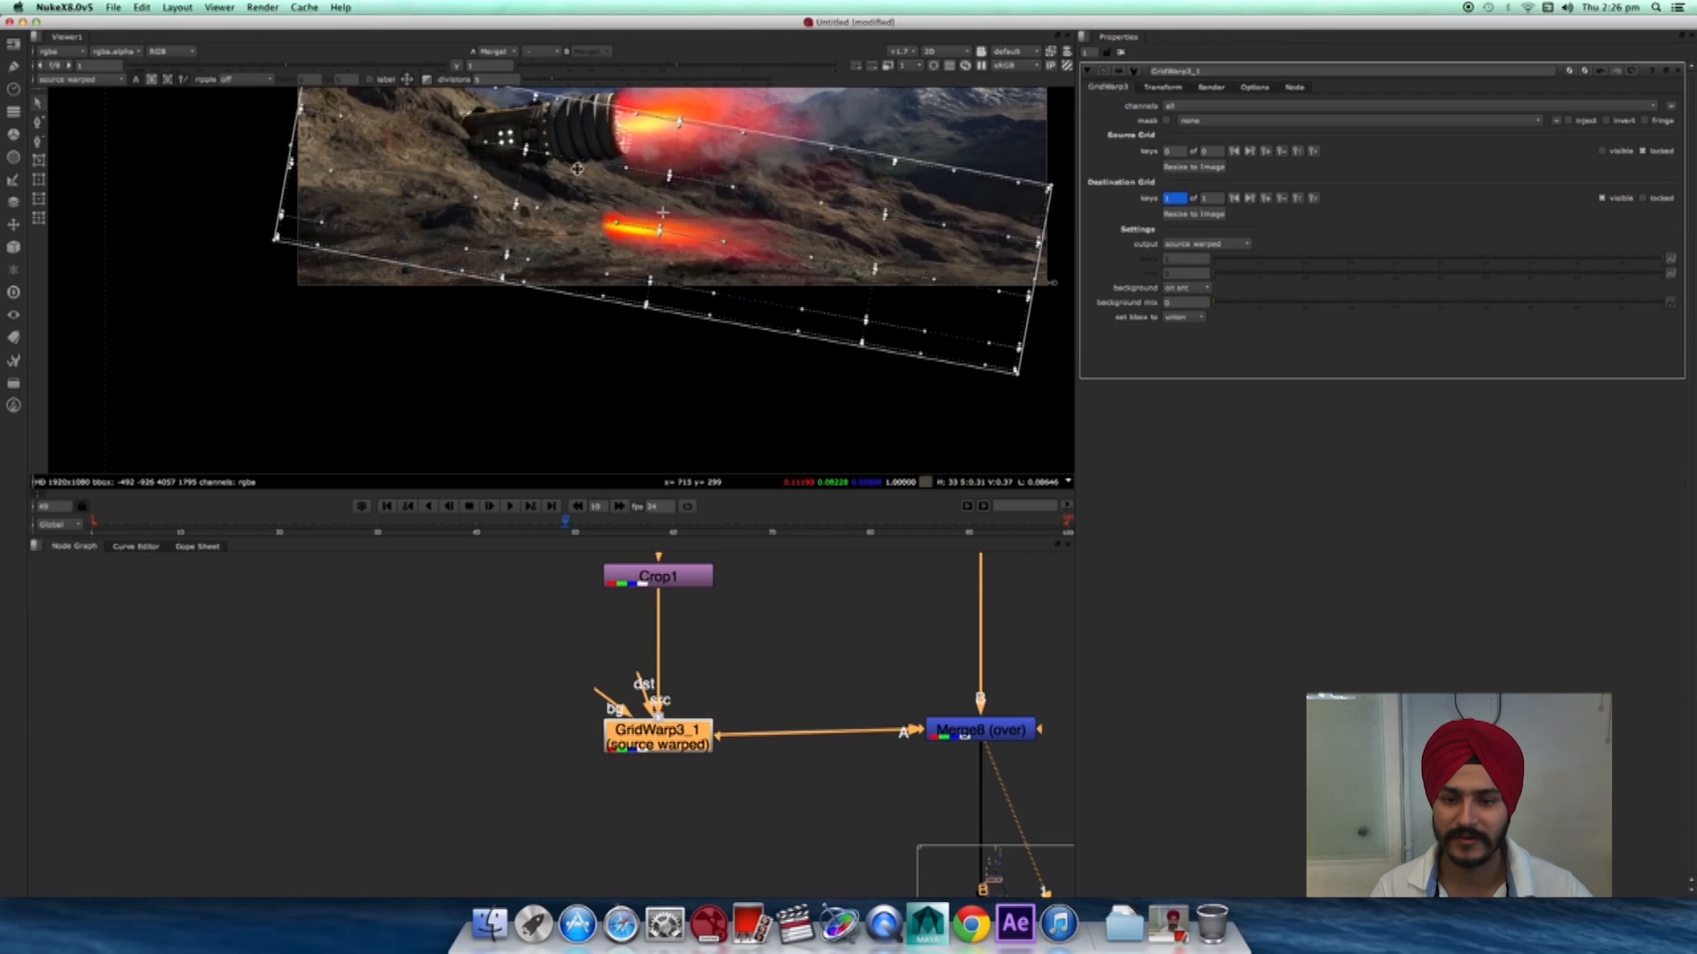
- Reshape the ground flame by shifting the destination grid points at its centre, just above it and behind its nozzle end
{"action": "scroll", "coordinate": [733, 327], "scroll_direction": "up", "scroll_amount": 3}
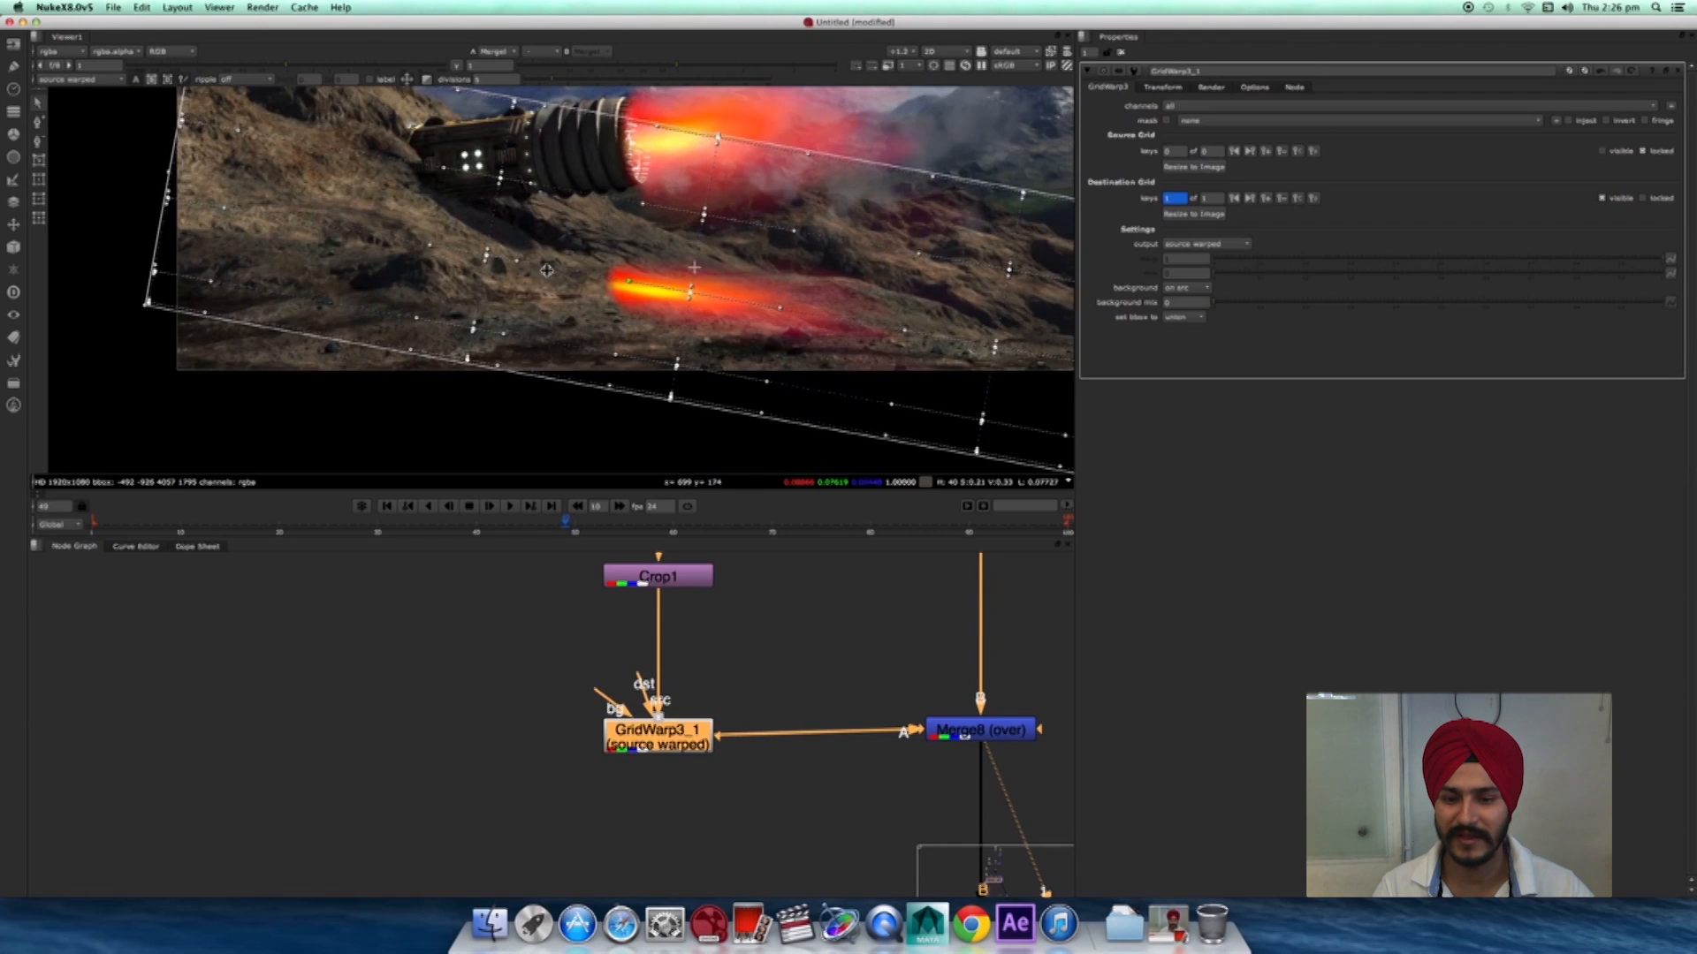
{"action": "scroll", "coordinate": [732, 327], "scroll_direction": "up", "scroll_amount": 2}
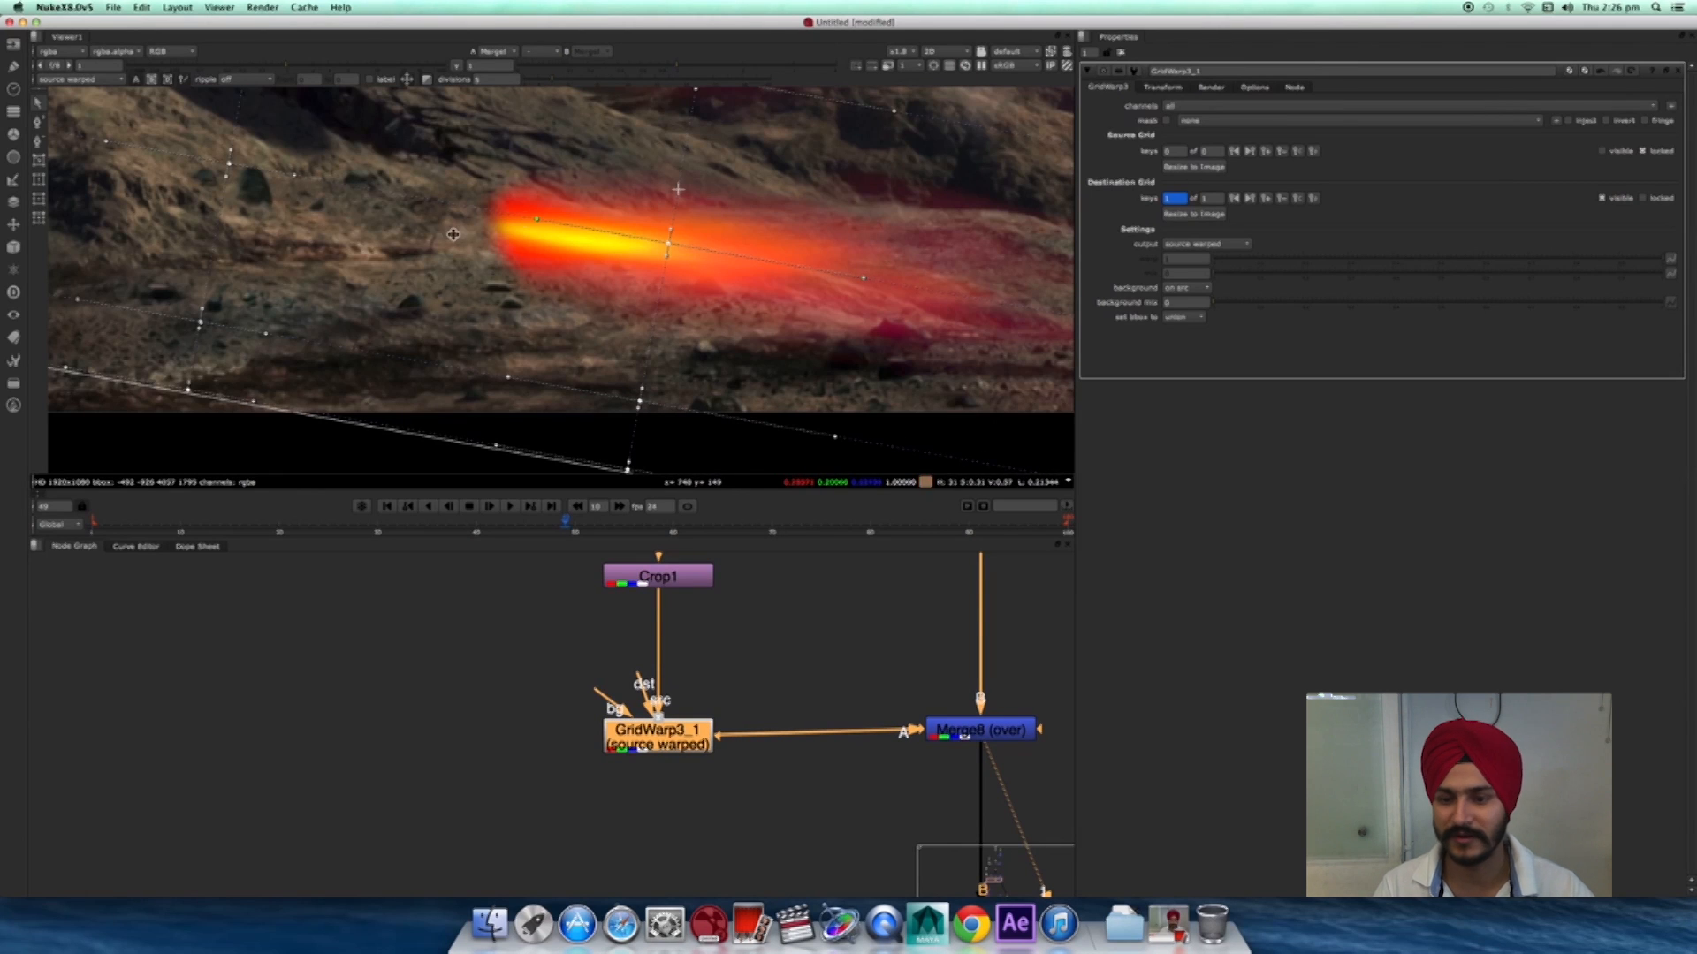
{"action": "scroll", "coordinate": [790, 259], "scroll_direction": "down", "scroll_amount": 3}
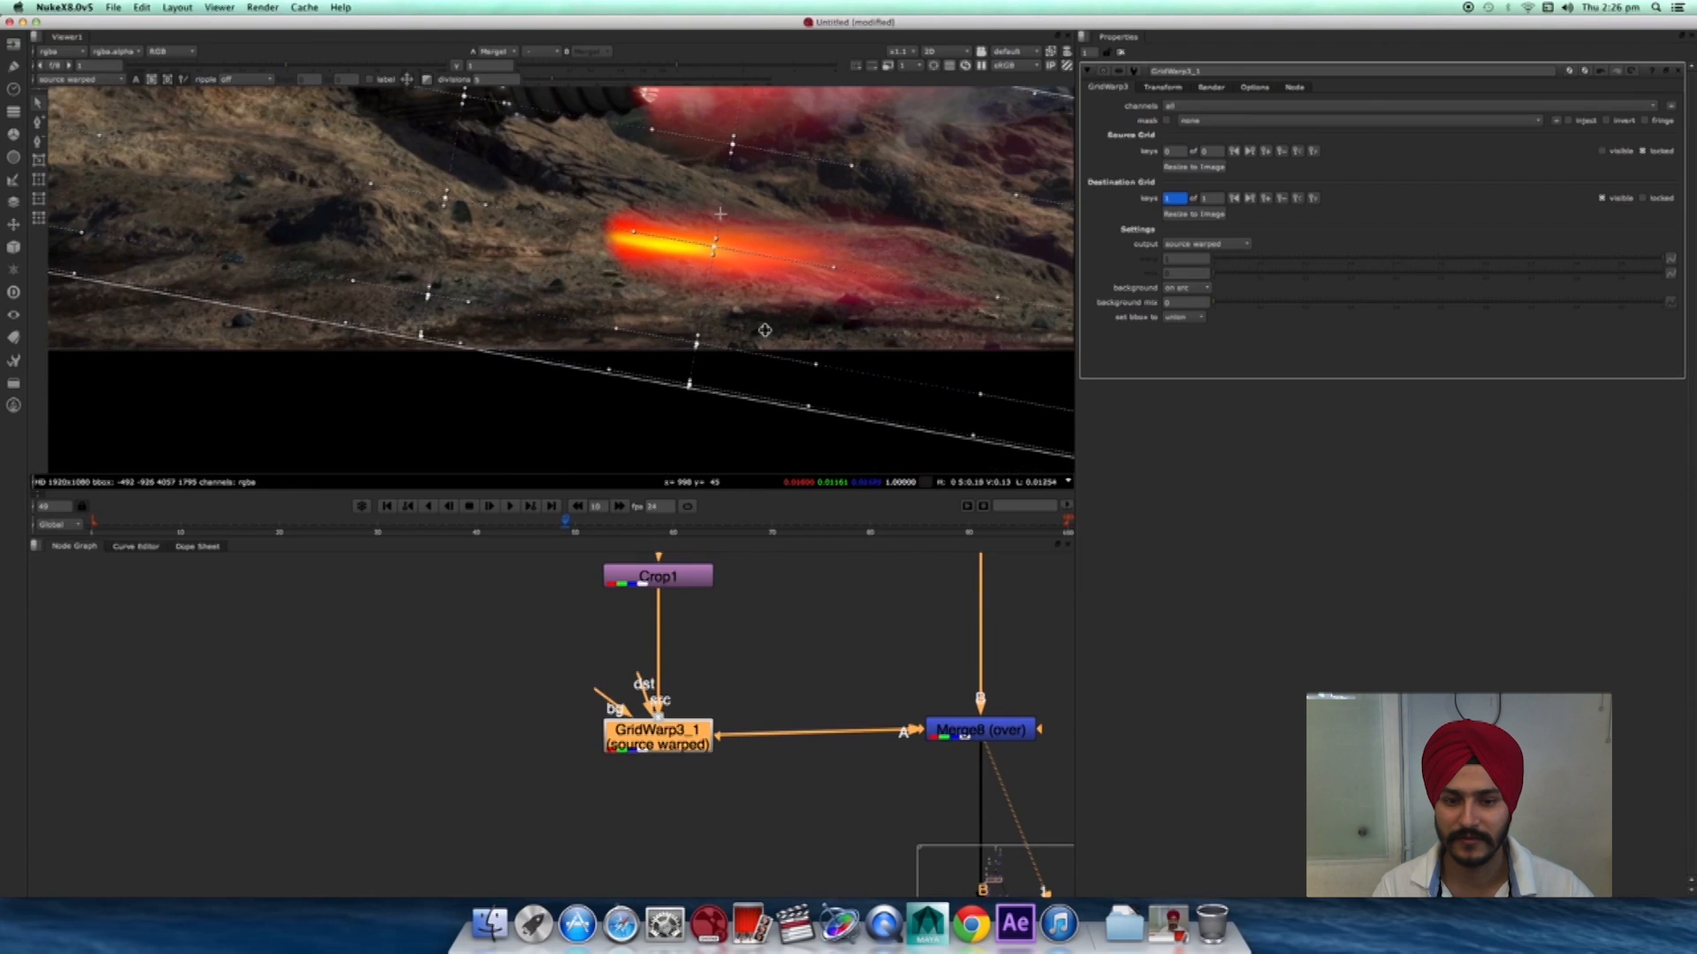
{"action": "left_click_drag", "start_coordinate": [714, 247], "coordinate": [716, 240]}
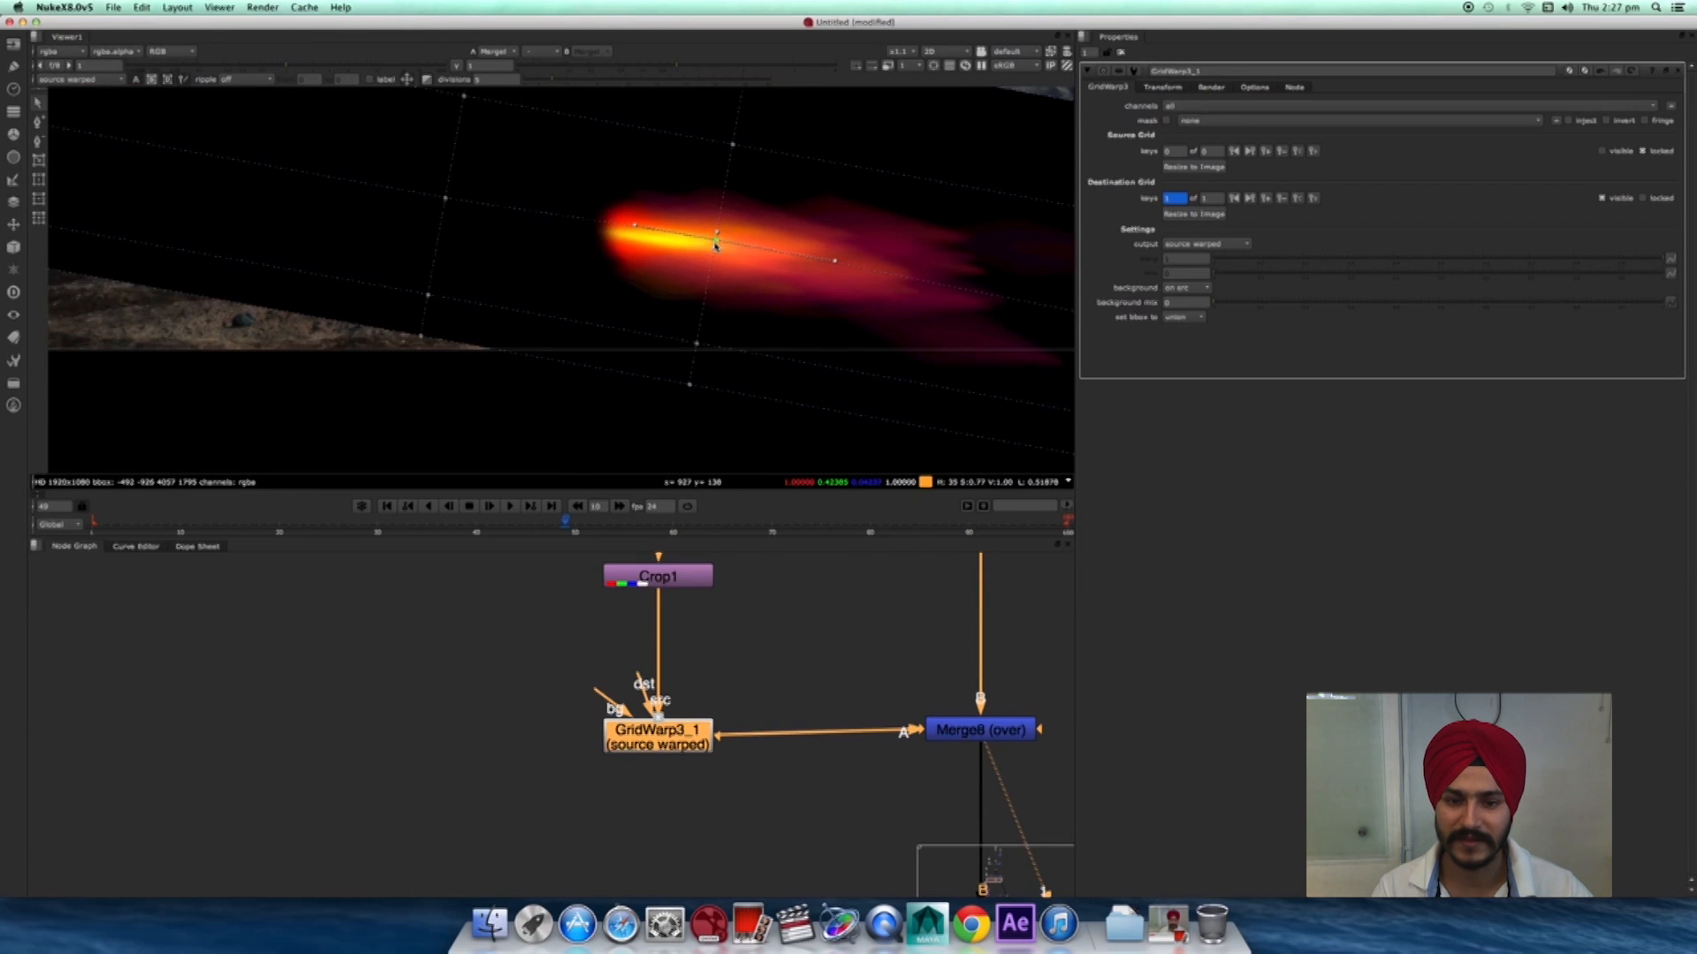
{"action": "middle_click_drag", "start_coordinate": [737, 161], "coordinate": [696, 190]}
{"action": "left_click_drag", "start_coordinate": [697, 169], "coordinate": [696, 193]}
{"action": "left_click_drag", "start_coordinate": [413, 217], "coordinate": [415, 272]}
{"action": "left_click_drag", "start_coordinate": [397, 321], "coordinate": [400, 332]}
{"action": "left_click_drag", "start_coordinate": [430, 122], "coordinate": [435, 116]}
{"action": "left_click_drag", "start_coordinate": [412, 267], "coordinate": [415, 242]}
- Pull the destination grid point beyond the flame's tail down along the slope and nudge the point at the flame's centre down
{"action": "middle_click_drag", "start_coordinate": [1061, 355], "coordinate": [952, 366]}
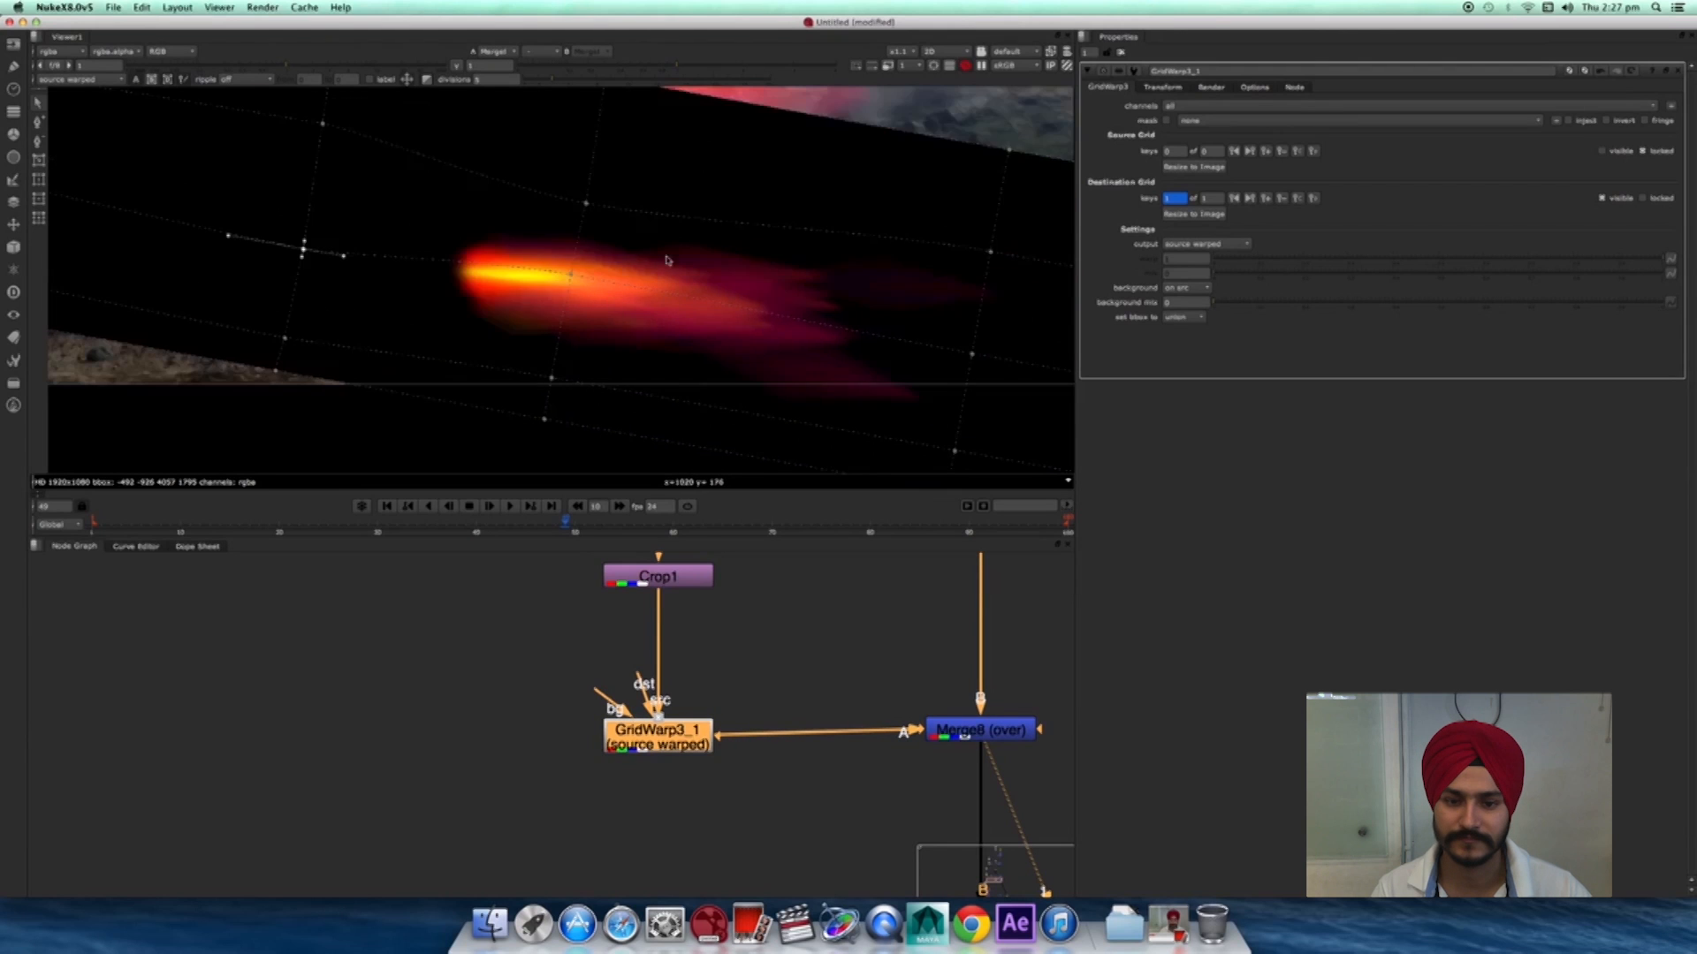
{"action": "left_click_drag", "start_coordinate": [972, 365], "coordinate": [953, 364]}
{"action": "left_click_drag", "start_coordinate": [990, 253], "coordinate": [973, 297]}
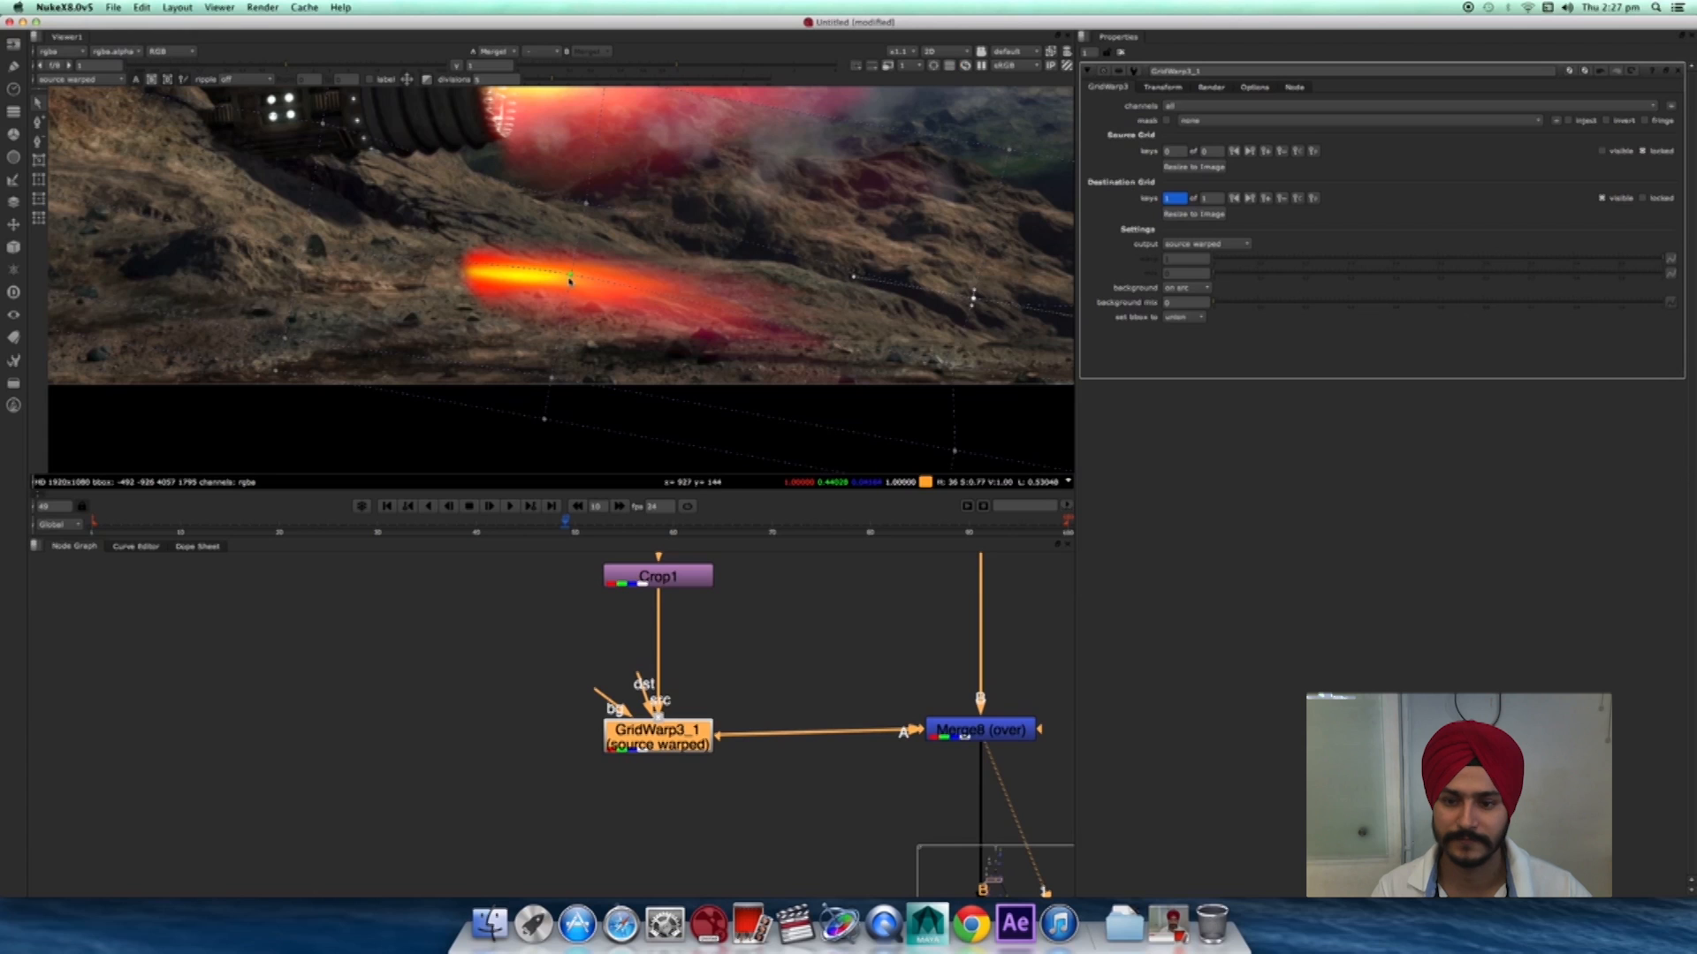
{"action": "left_click_drag", "start_coordinate": [570, 278], "coordinate": [569, 285]}
- Examine the reshaped ground flame against the engine exhaust and scrub the timeline to check it on other frames
{"action": "middle_click_drag", "start_coordinate": [783, 365], "coordinate": [546, 319], "text": "alt"}
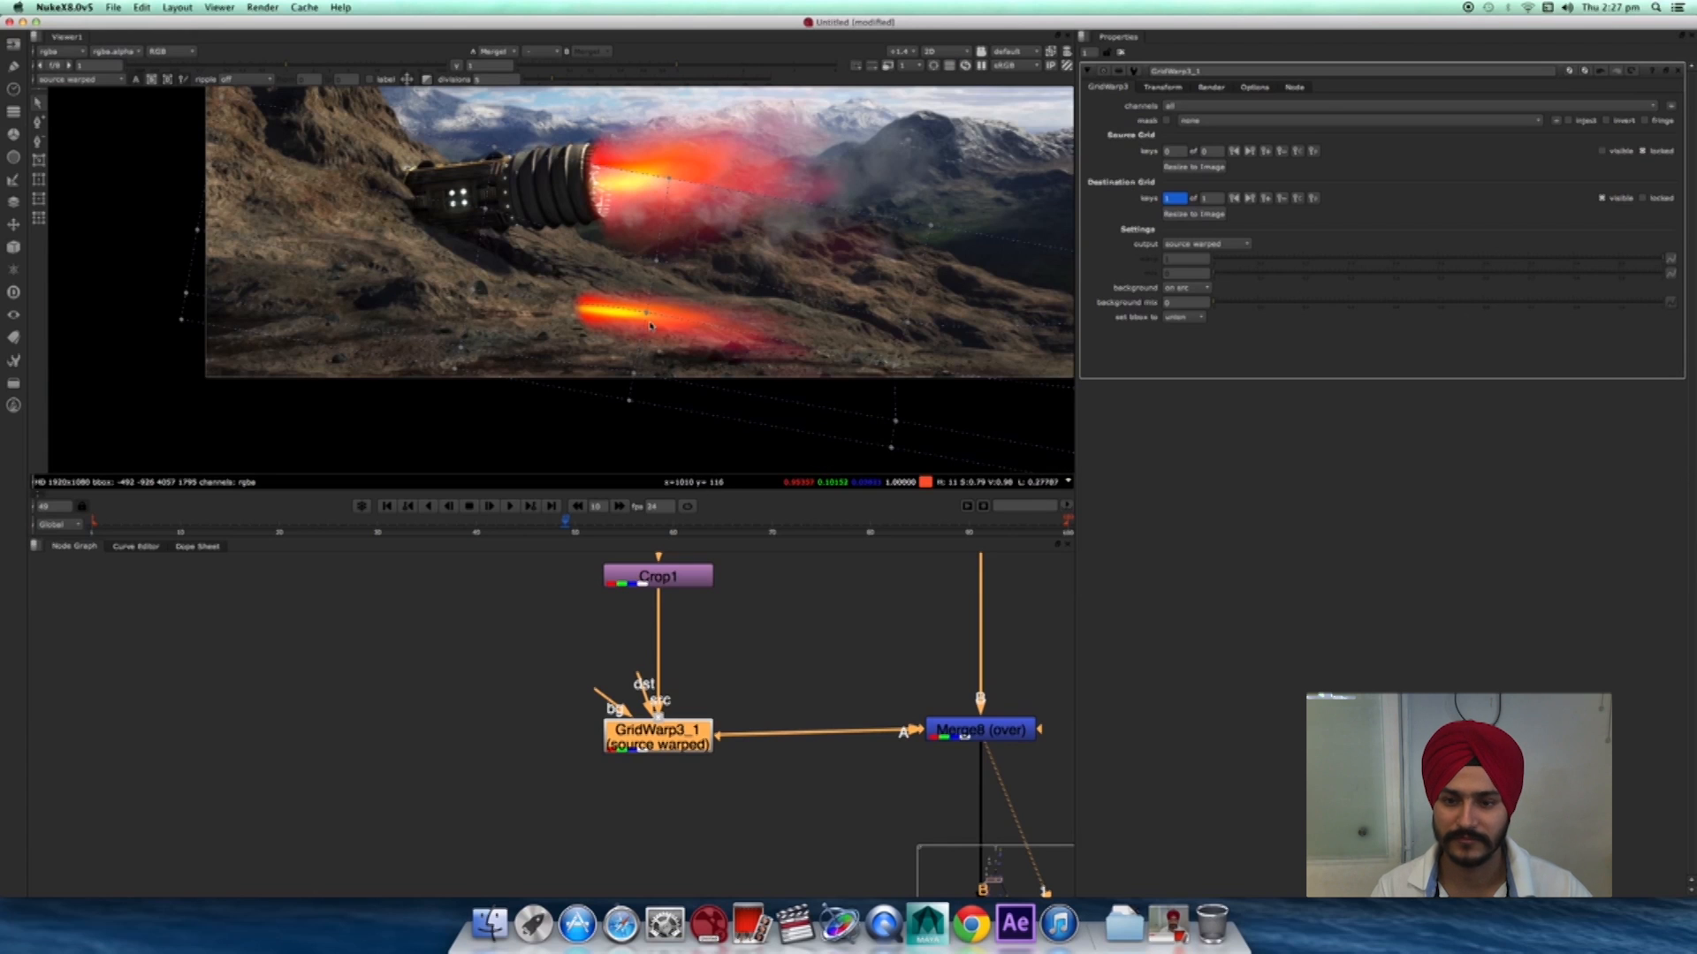
{"action": "middle_click_drag", "start_coordinate": [824, 344], "coordinate": [933, 457], "text": "alt"}
{"action": "key", "text": "super+a"}
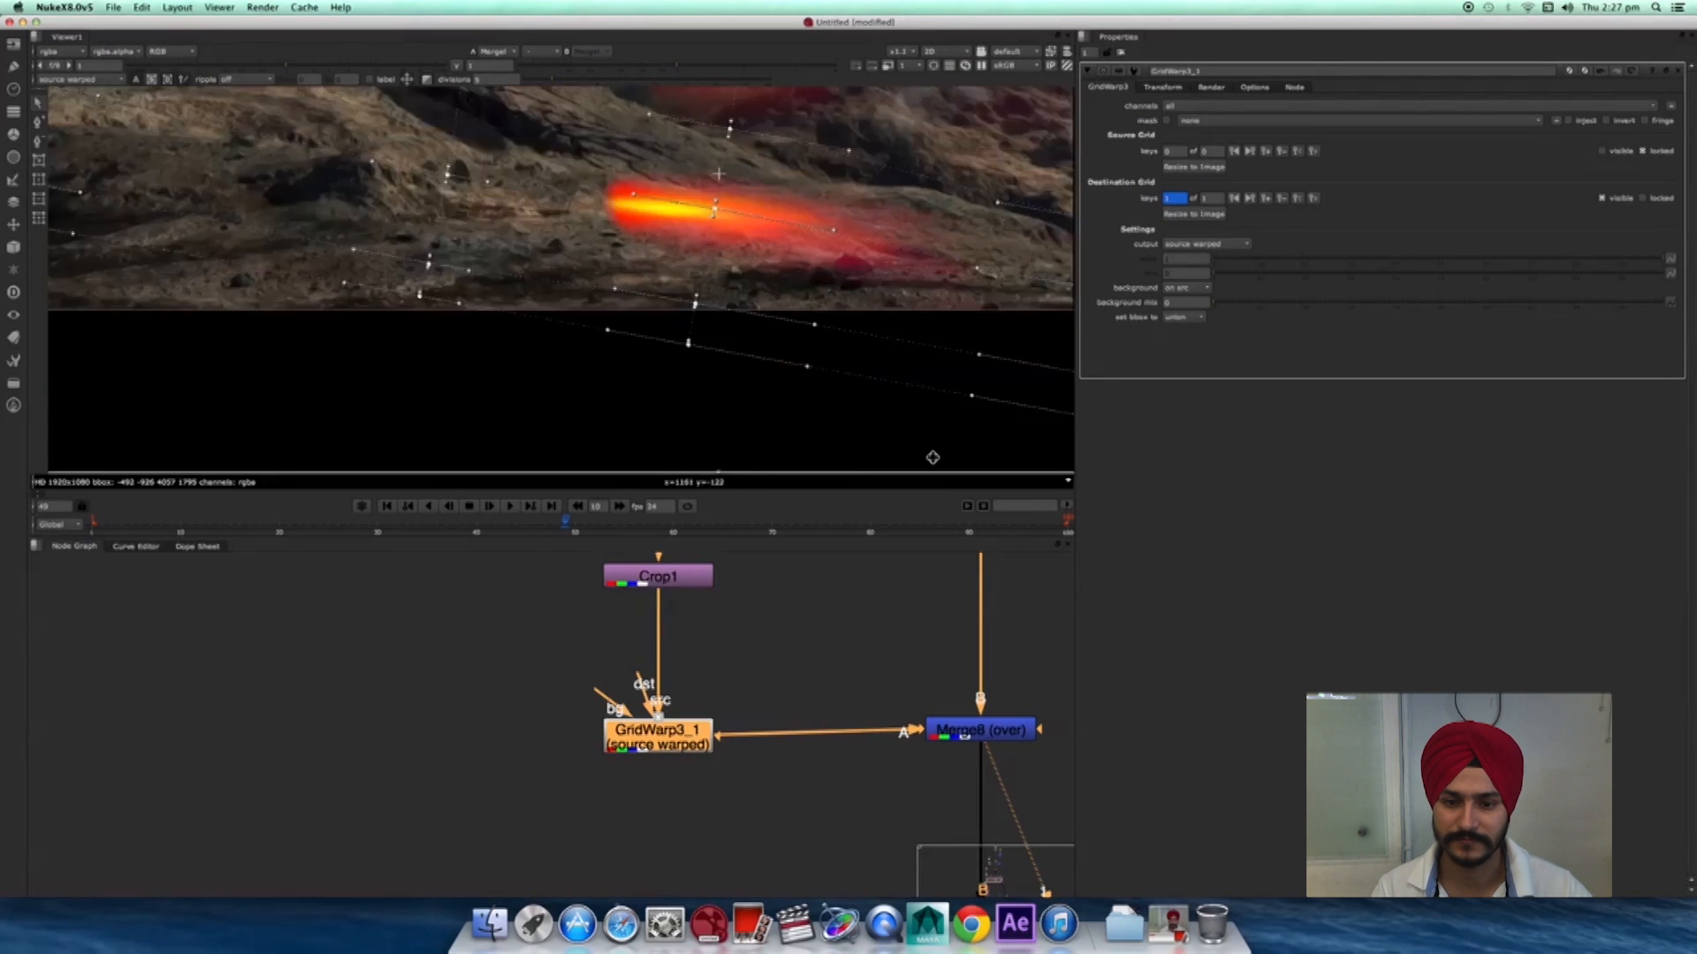
{"action": "left_click_drag", "start_coordinate": [752, 176], "coordinate": [859, 295], "text": "alt"}
{"action": "left_click", "coordinate": [791, 632]}
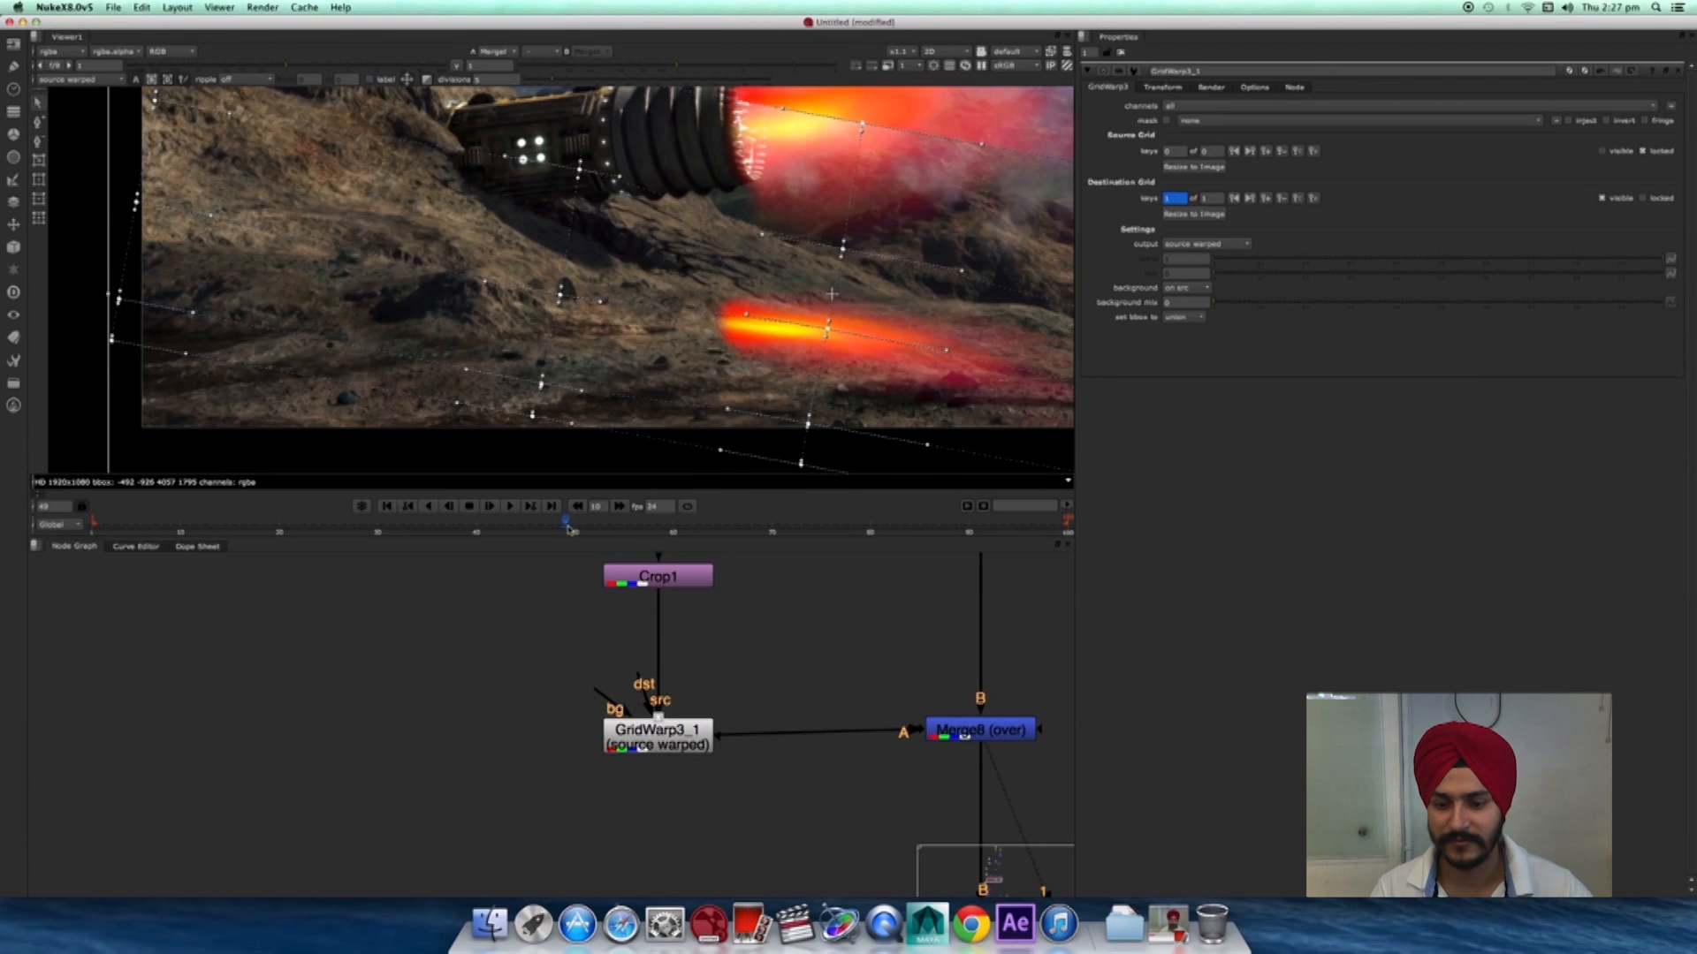
{"action": "scroll", "coordinate": [785, 439], "scroll_direction": "down", "scroll_amount": 3}
{"action": "left_click_drag", "start_coordinate": [575, 524], "coordinate": [328, 521]}
{"action": "left_click_drag", "start_coordinate": [458, 522], "coordinate": [566, 534]}
{"action": "middle_click_drag", "start_coordinate": [821, 400], "coordinate": [751, 408]}
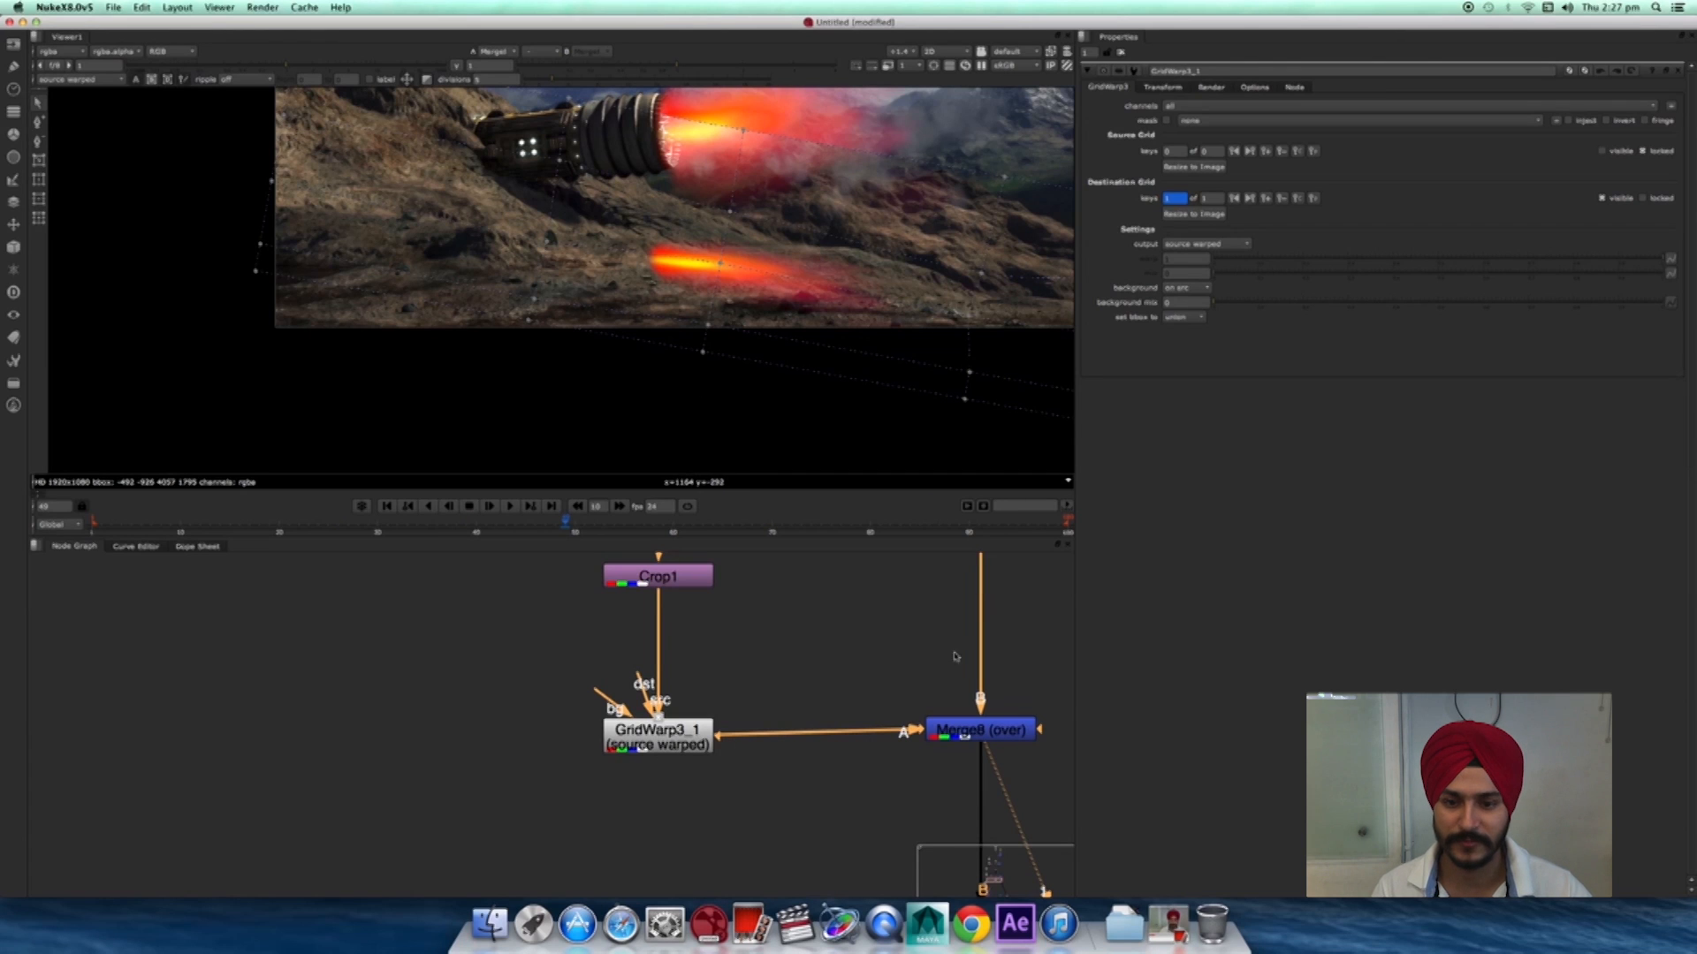
- Disconnect GridWarp3_1 from the A input of the over merge and add a Constant node nearby
{"action": "left_click_drag", "start_coordinate": [917, 734], "coordinate": [960, 845]}
{"action": "middle_click_drag", "start_coordinate": [703, 849], "coordinate": [854, 760]}
{"action": "key", "text": "Tab"}
{"action": "type", "text": "con"}
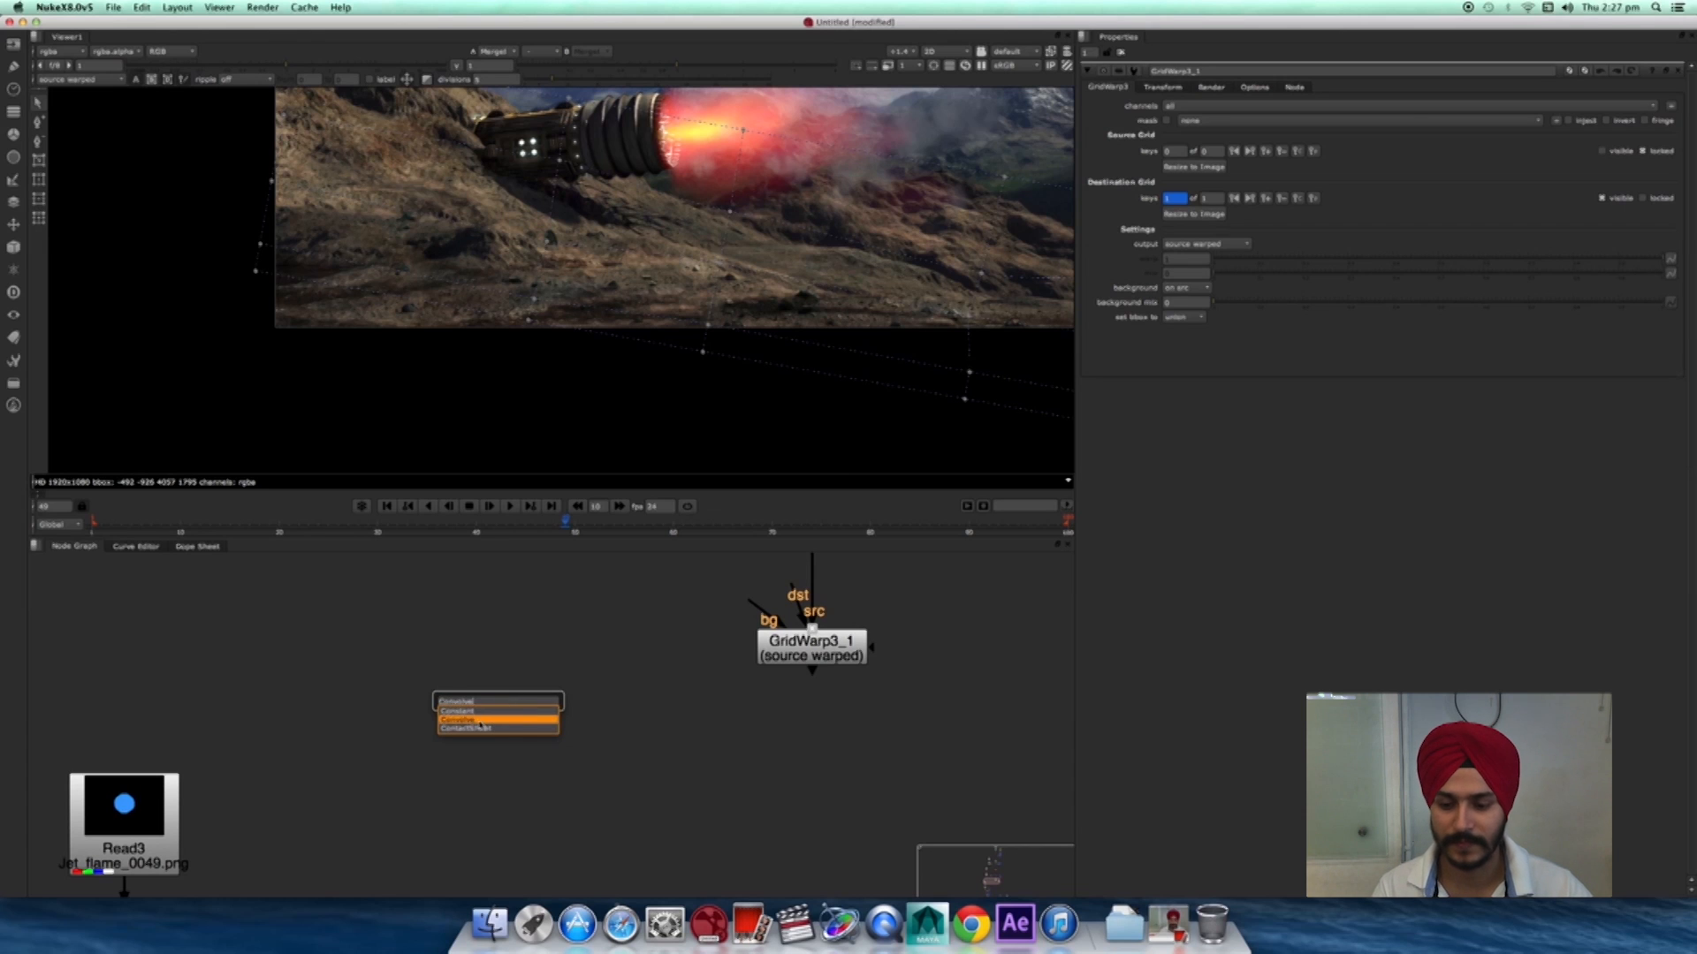
{"action": "left_click", "coordinate": [478, 711]}
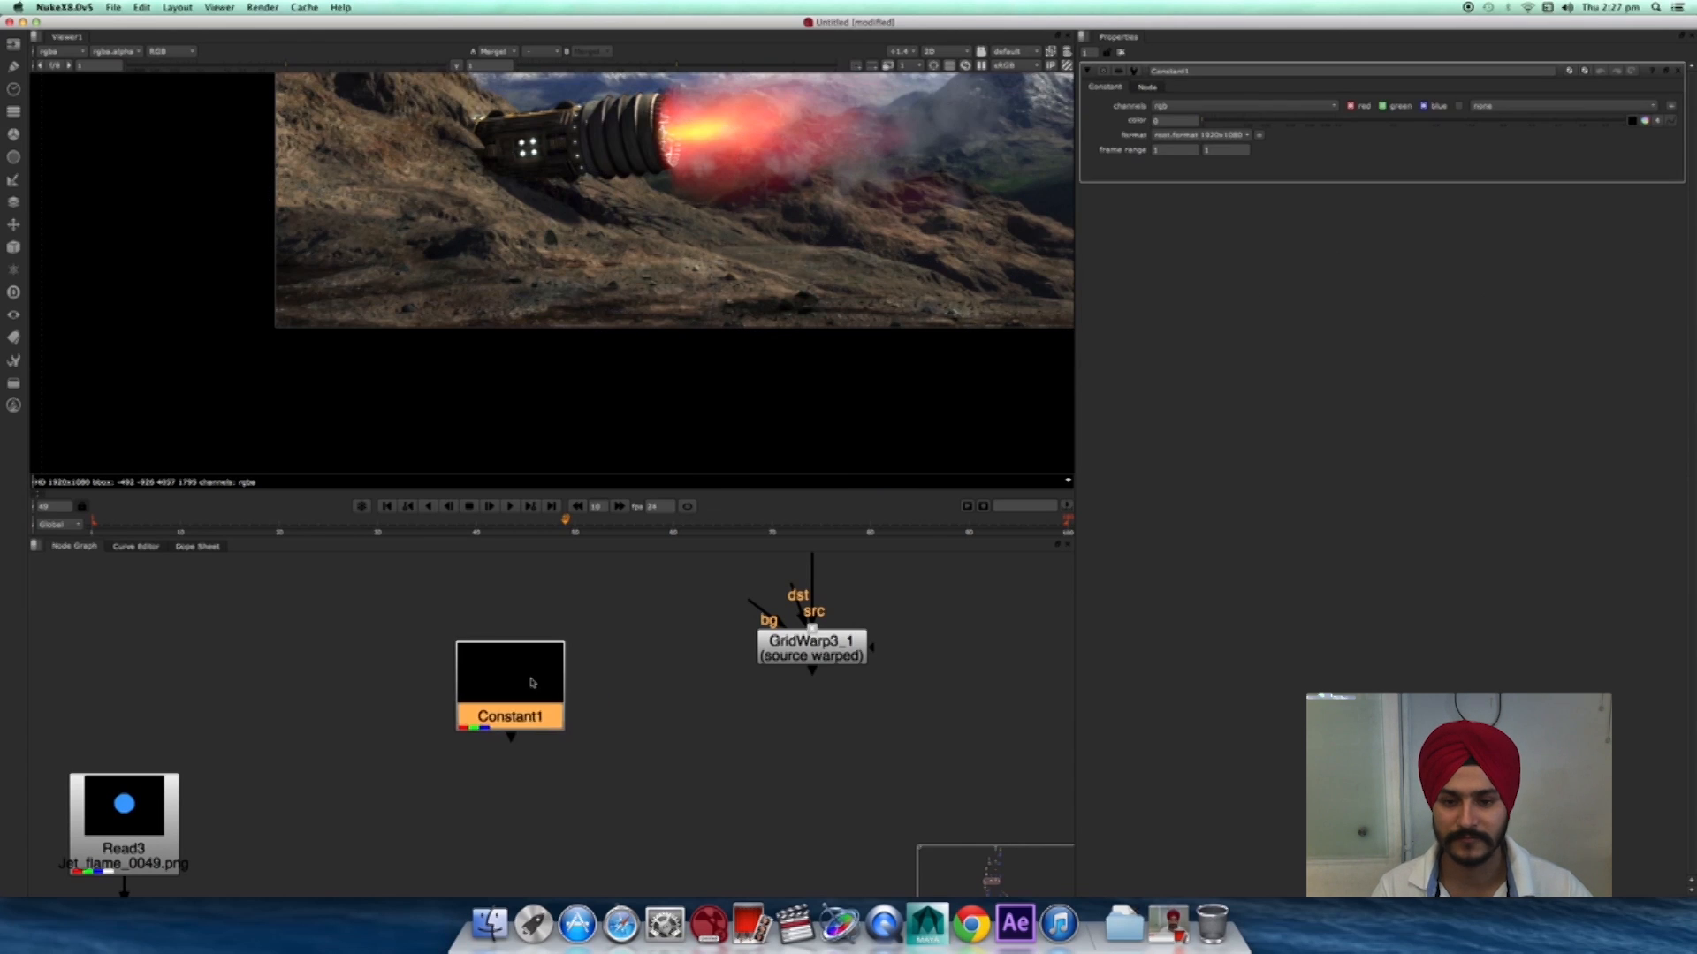
- View the Constant1 node and set its channels to rgba
{"action": "key", "text": "1"}
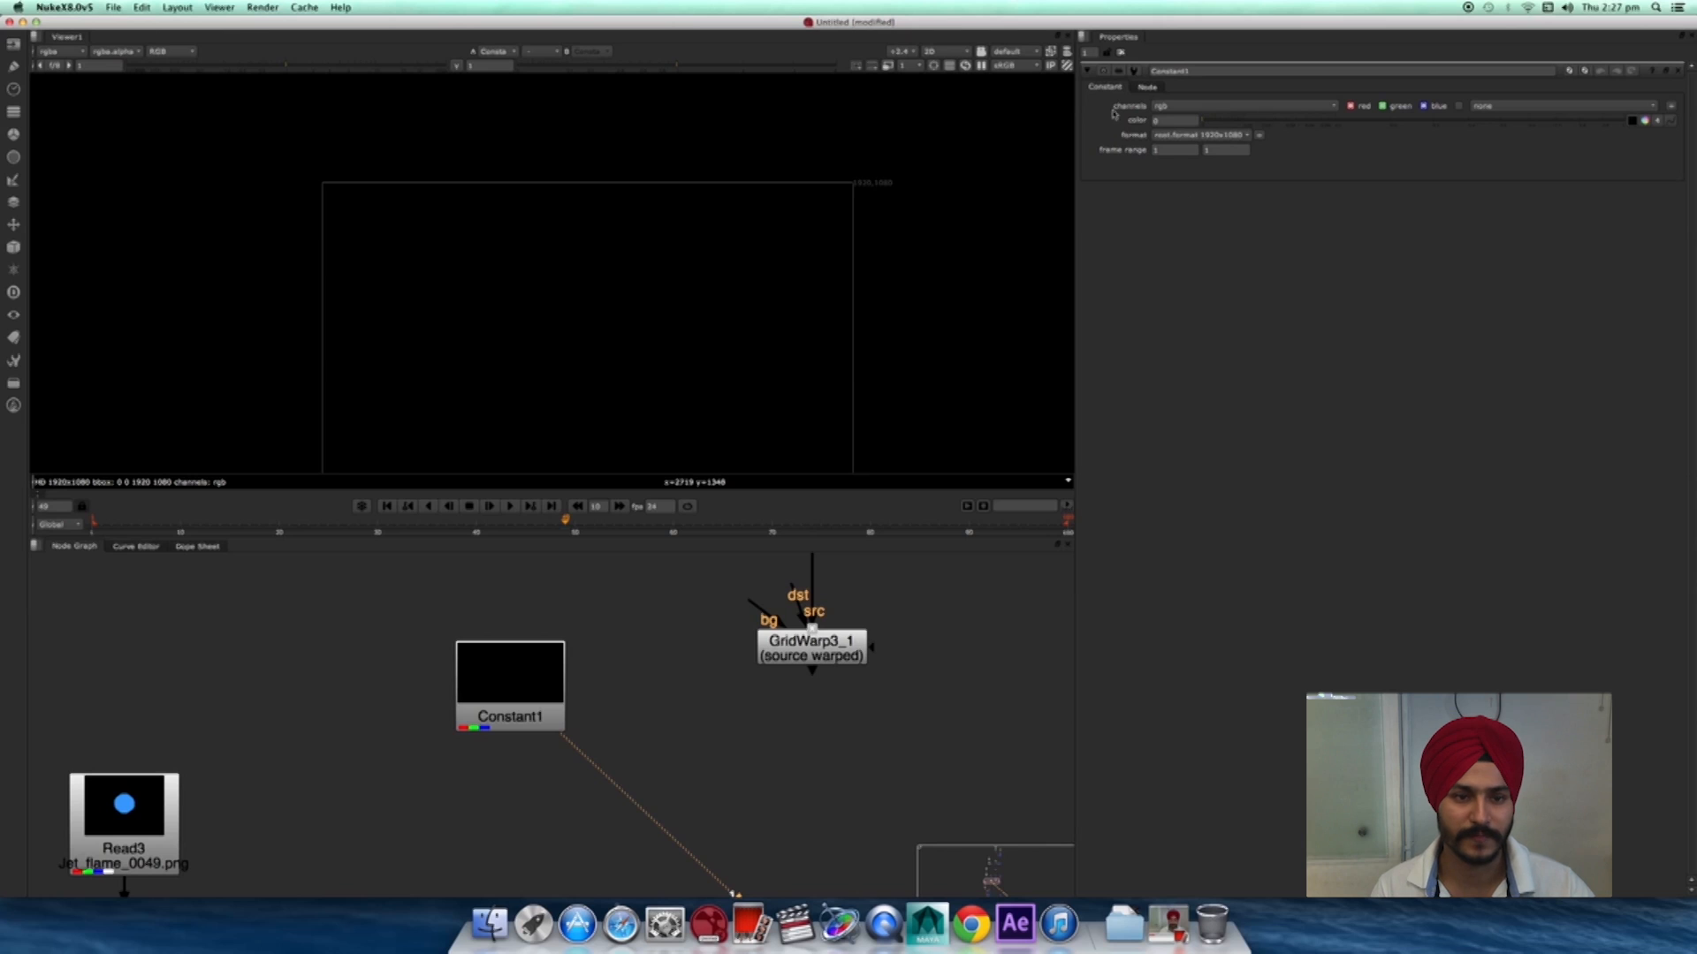
{"action": "left_click", "coordinate": [1180, 107]}
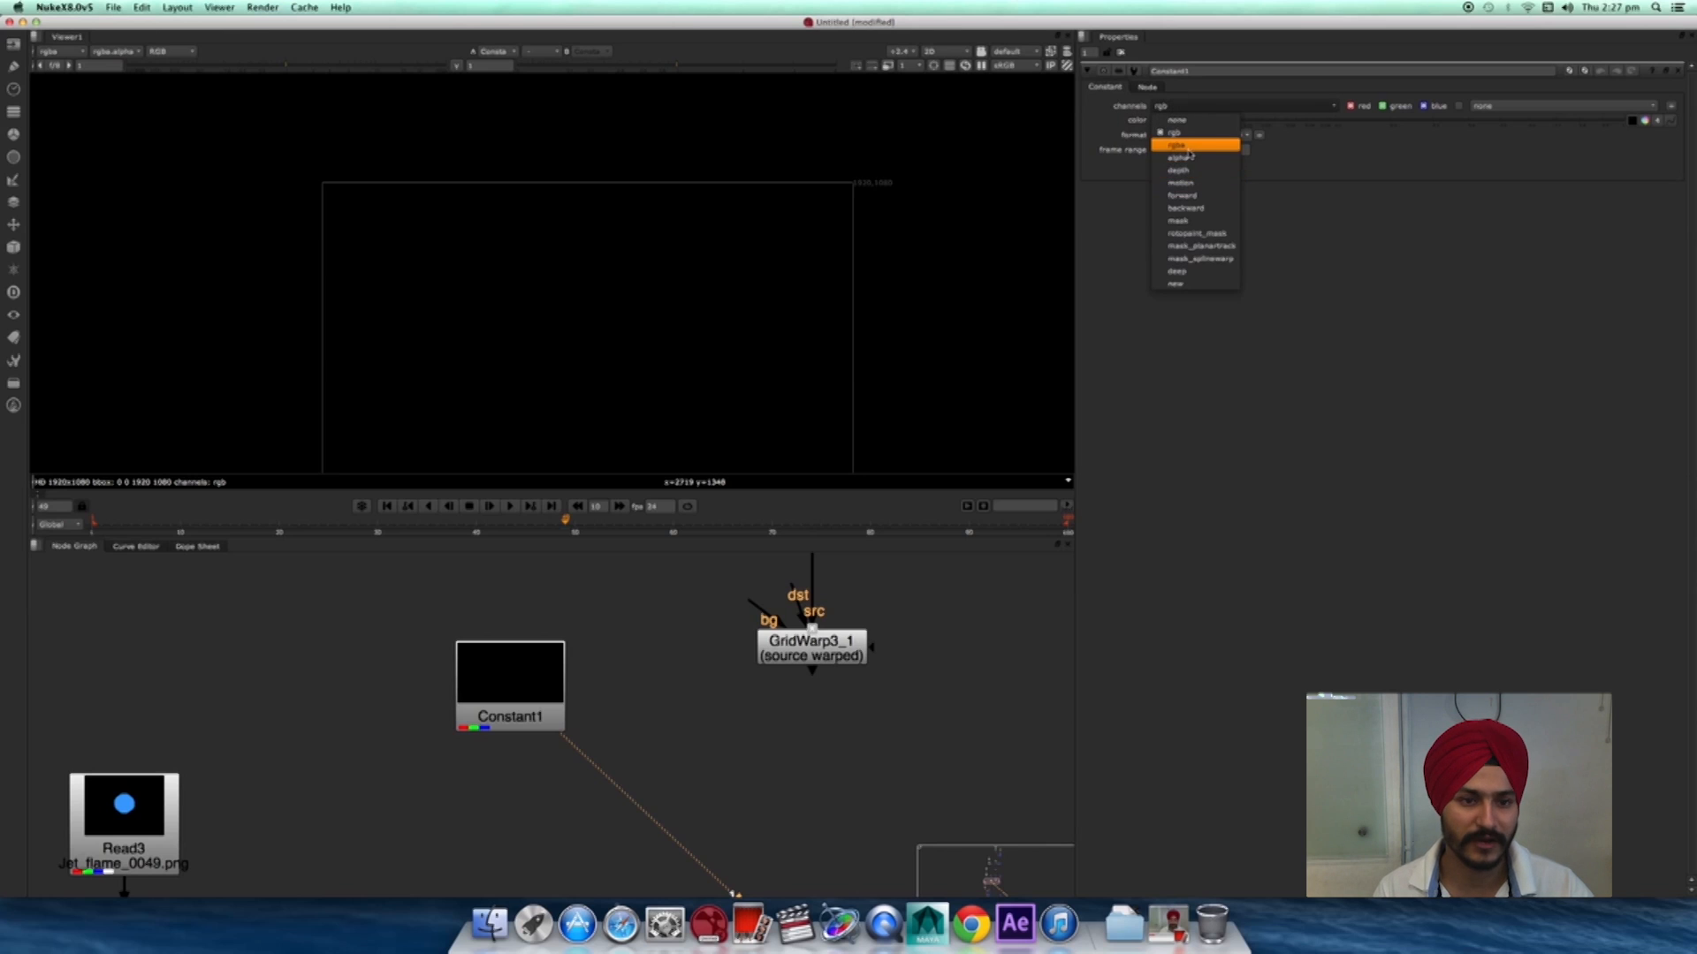
{"action": "left_click", "coordinate": [1184, 145]}
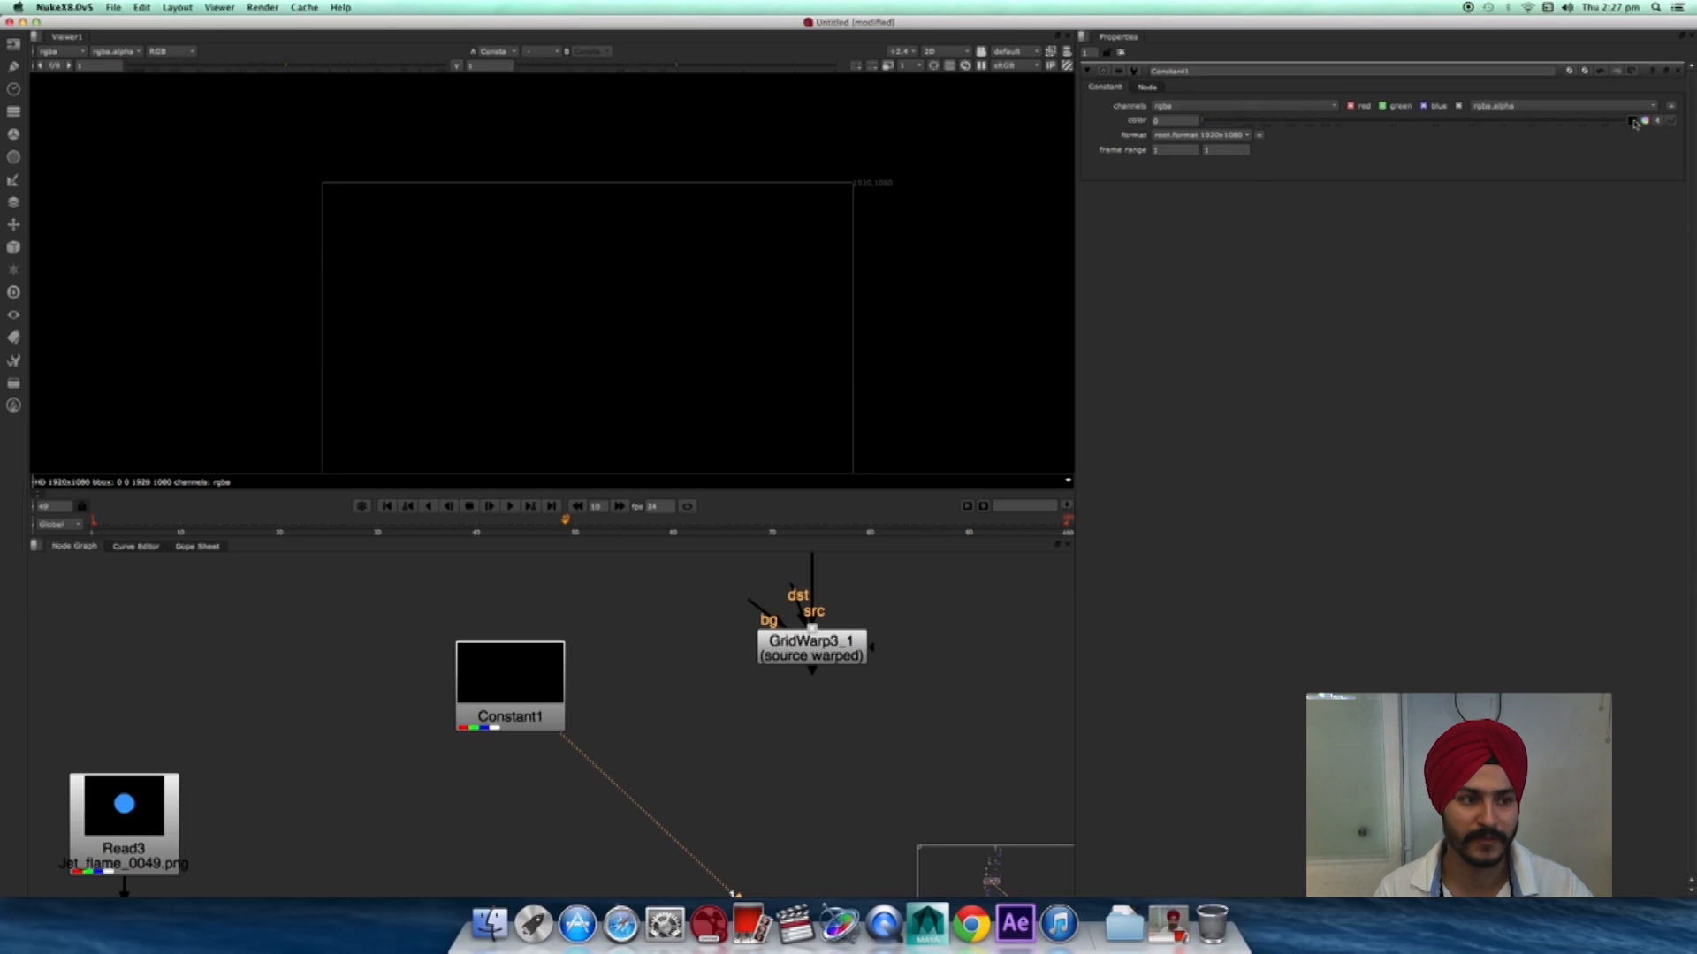
- View the screen merge and sample the dark shadow of the ground rock as the colour of Constant1
{"action": "middle_click_drag", "start_coordinate": [693, 661], "coordinate": [710, 673]}
{"action": "scroll", "coordinate": [709, 675], "scroll_direction": "down", "scroll_amount": 3}
{"action": "middle_click_drag", "start_coordinate": [651, 724], "coordinate": [697, 849]}
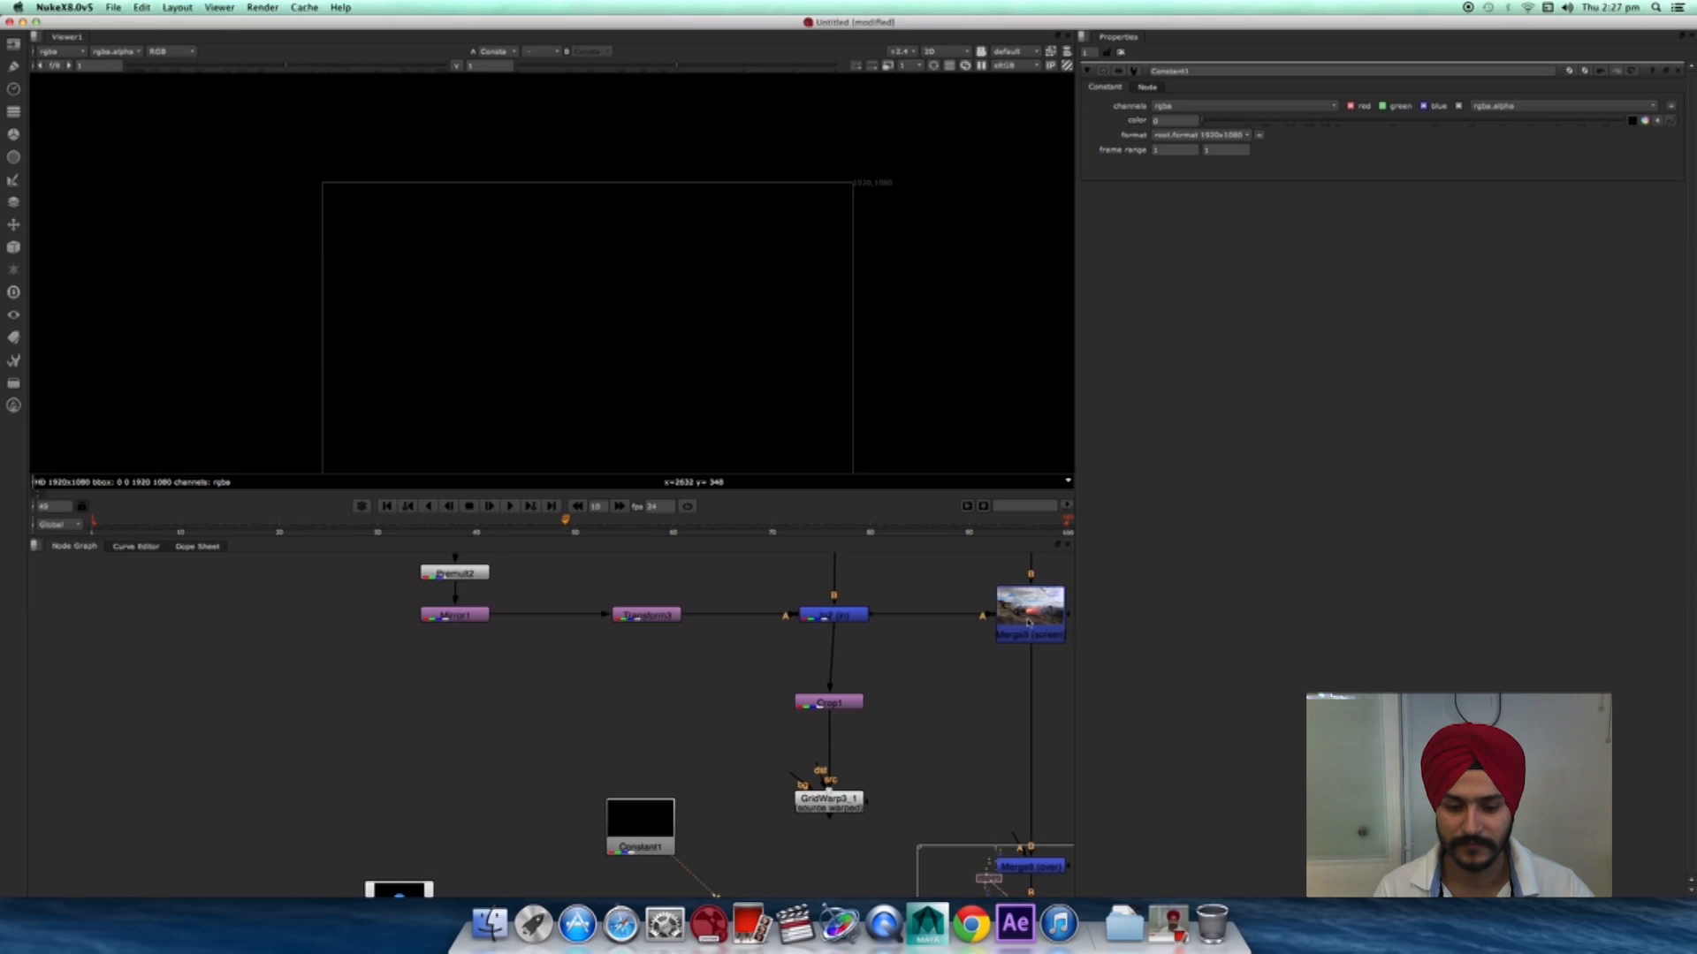
{"action": "left_click", "coordinate": [1031, 612]}
{"action": "key", "text": "1"}
{"action": "middle_click_drag", "start_coordinate": [800, 386], "coordinate": [1039, 232]}
{"action": "scroll", "coordinate": [1038, 232], "scroll_direction": "up", "scroll_amount": 4}
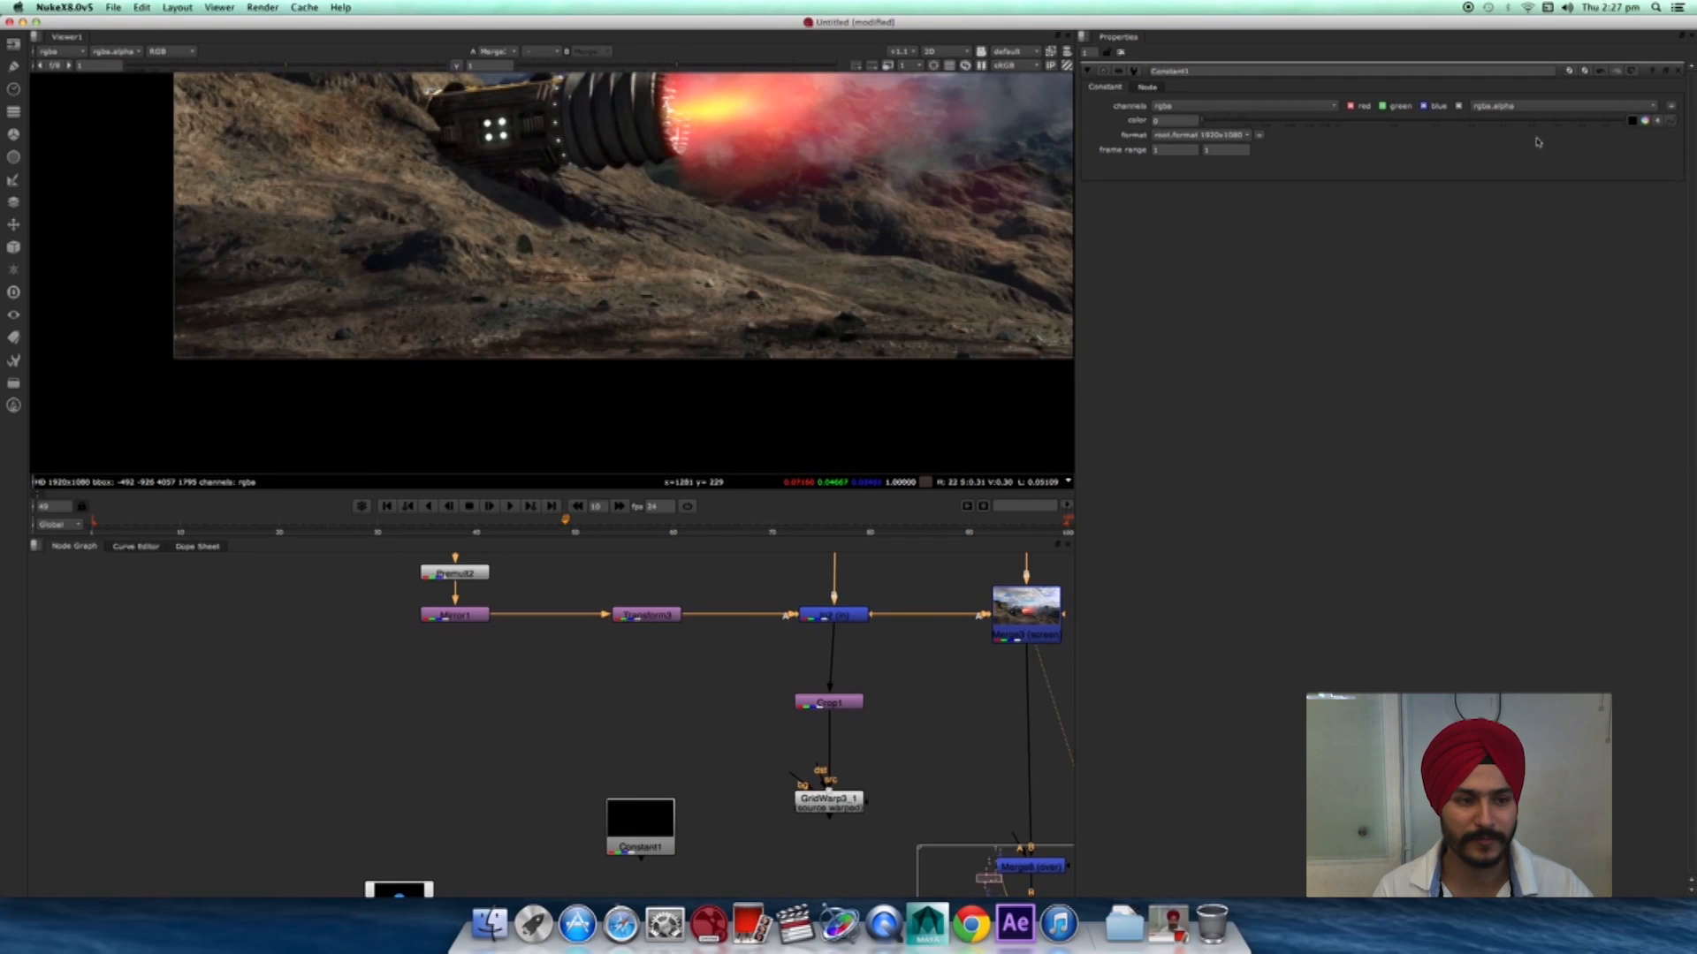
{"action": "middle_click_drag", "start_coordinate": [716, 341], "coordinate": [741, 455]}
{"action": "scroll", "coordinate": [747, 301], "scroll_direction": "up", "scroll_amount": 5}
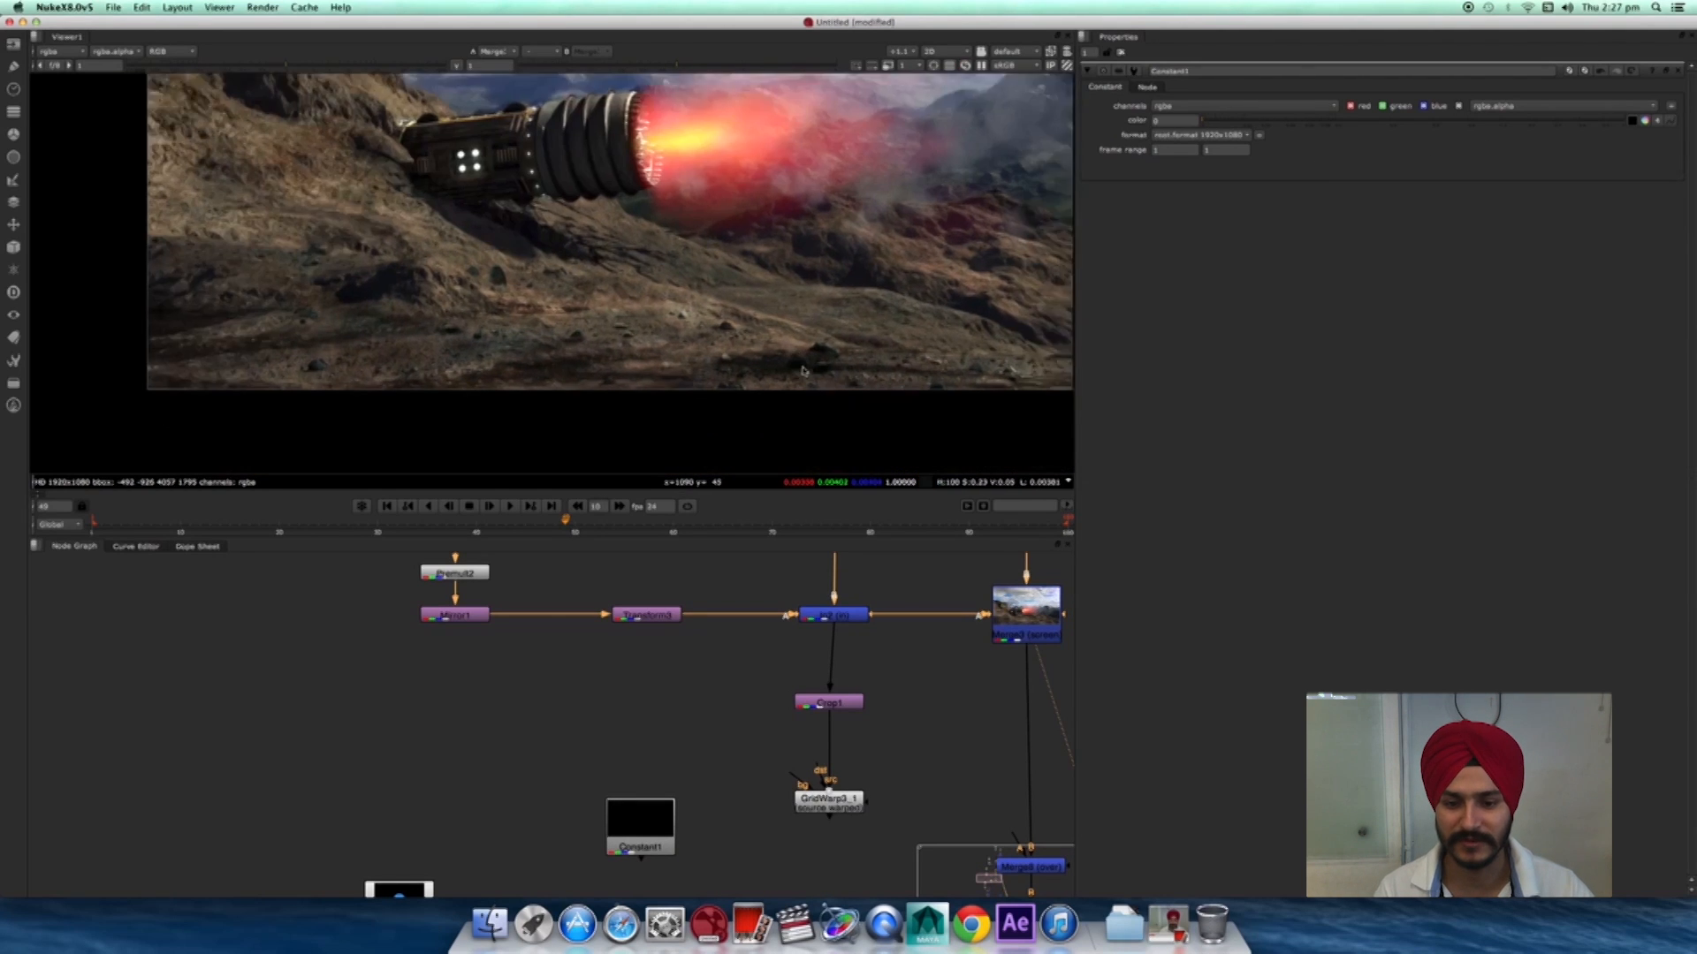
{"action": "scroll", "coordinate": [758, 385], "scroll_direction": "up", "scroll_amount": 2}
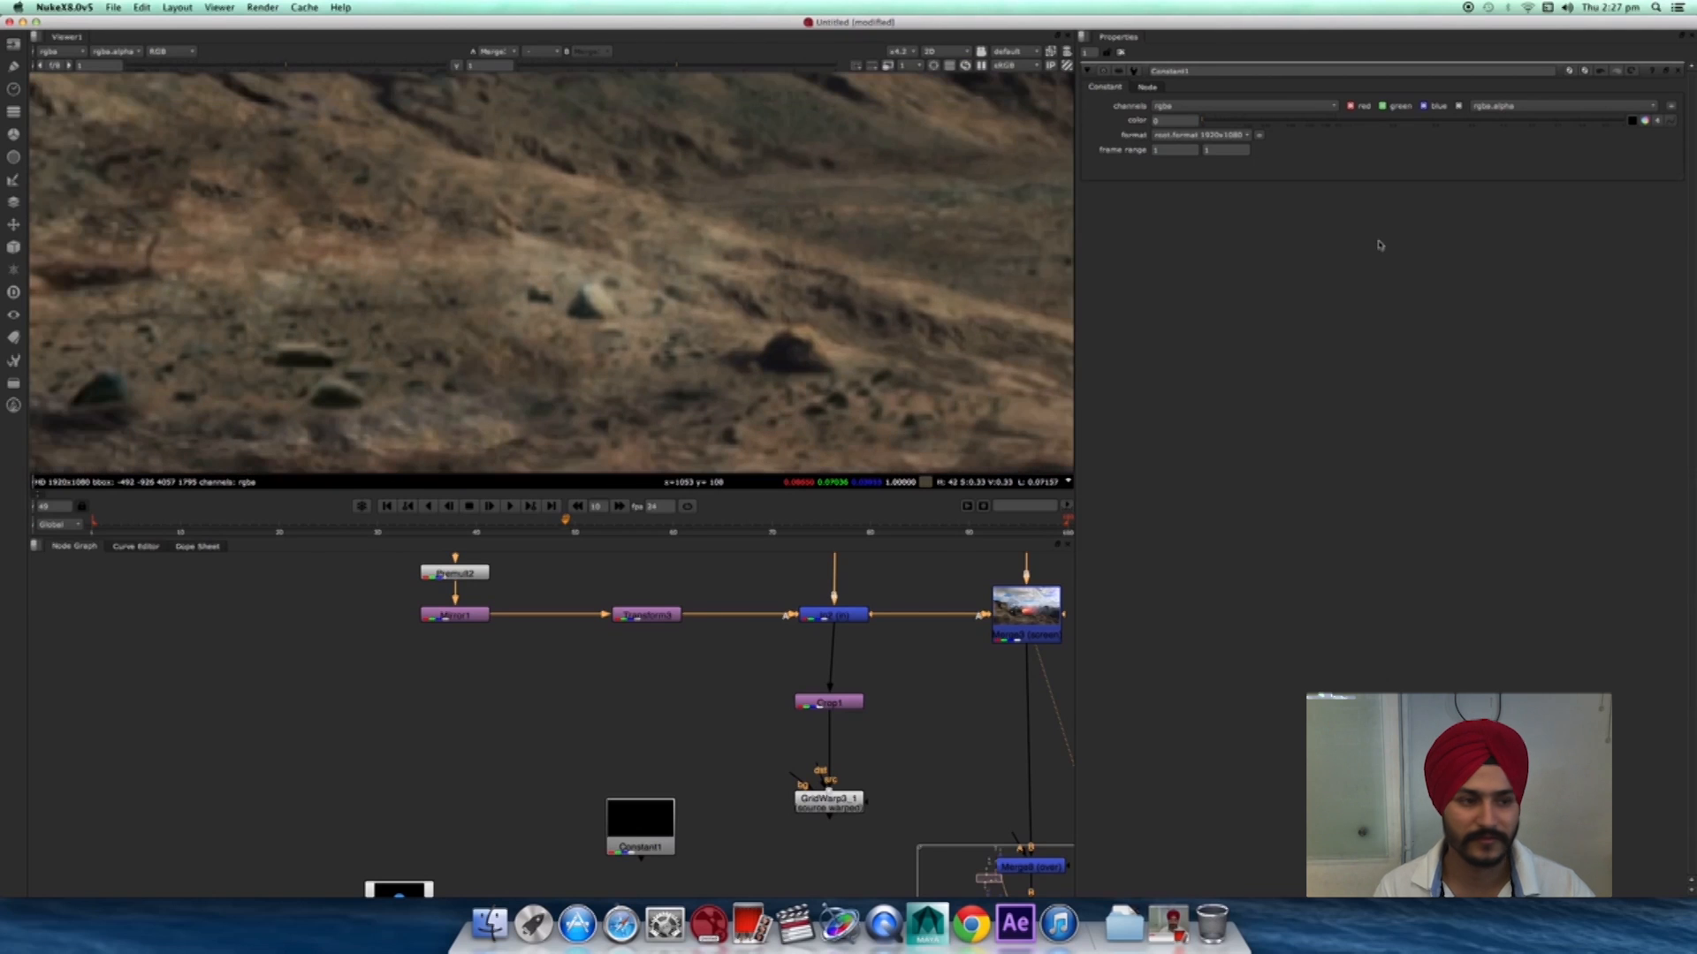
{"action": "scroll", "coordinate": [725, 328], "scroll_direction": "up", "scroll_amount": 6}
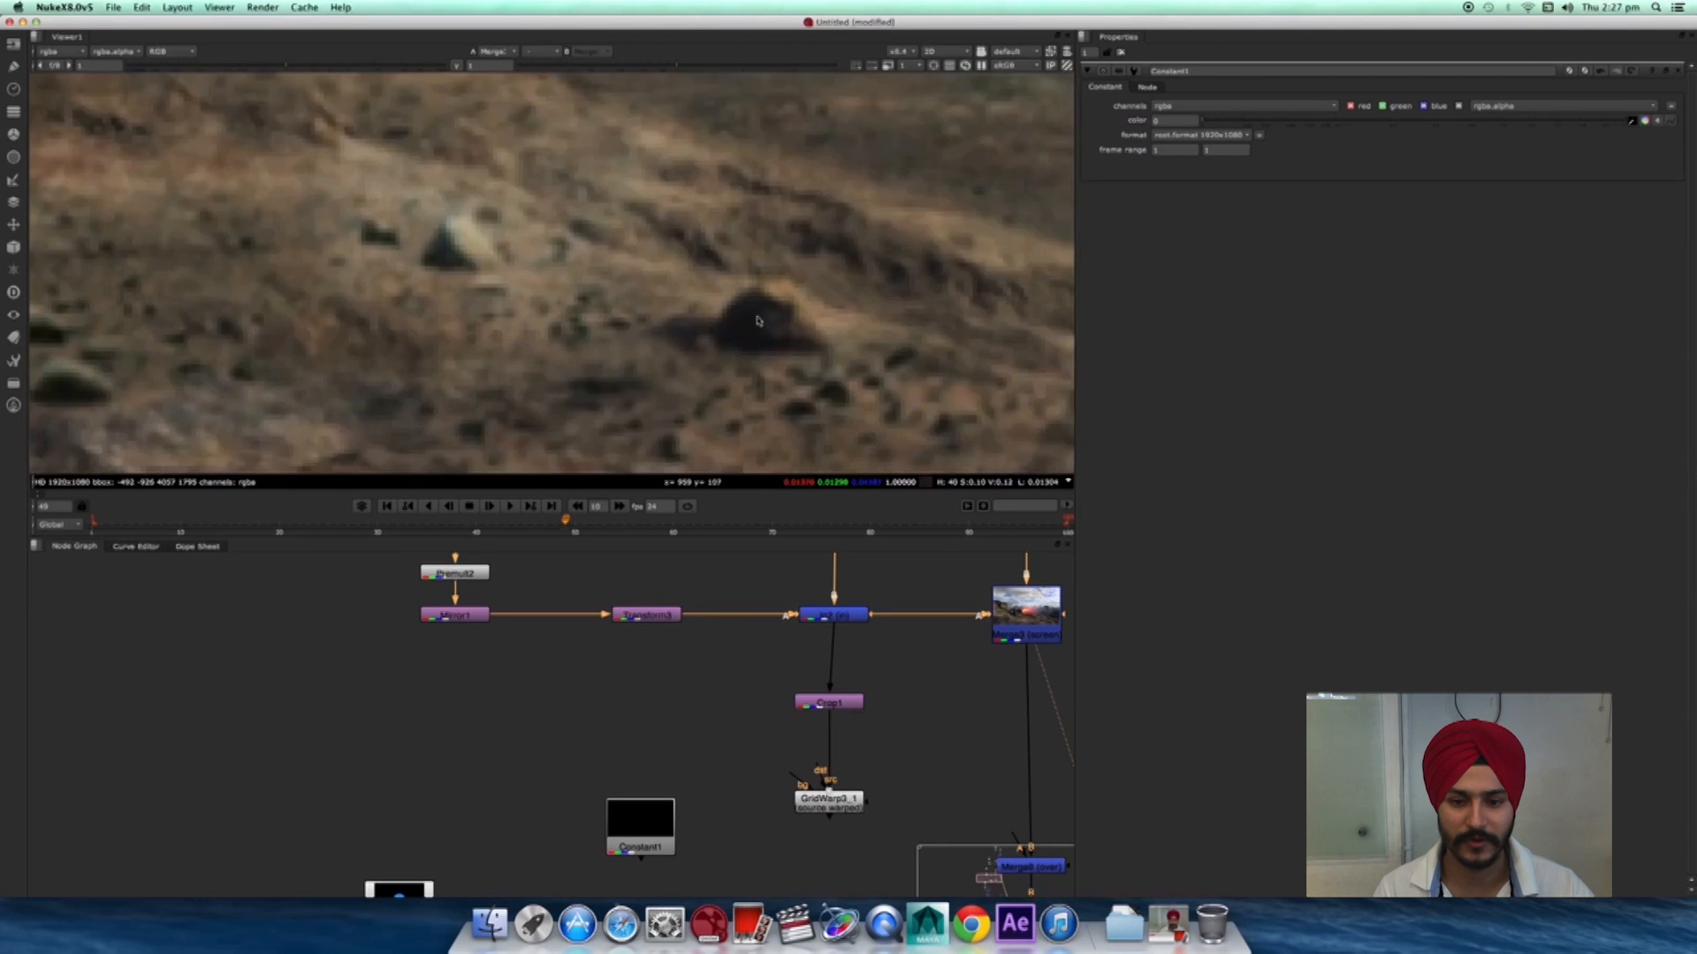
{"action": "left_click", "coordinate": [709, 313], "text": "ctrl"}
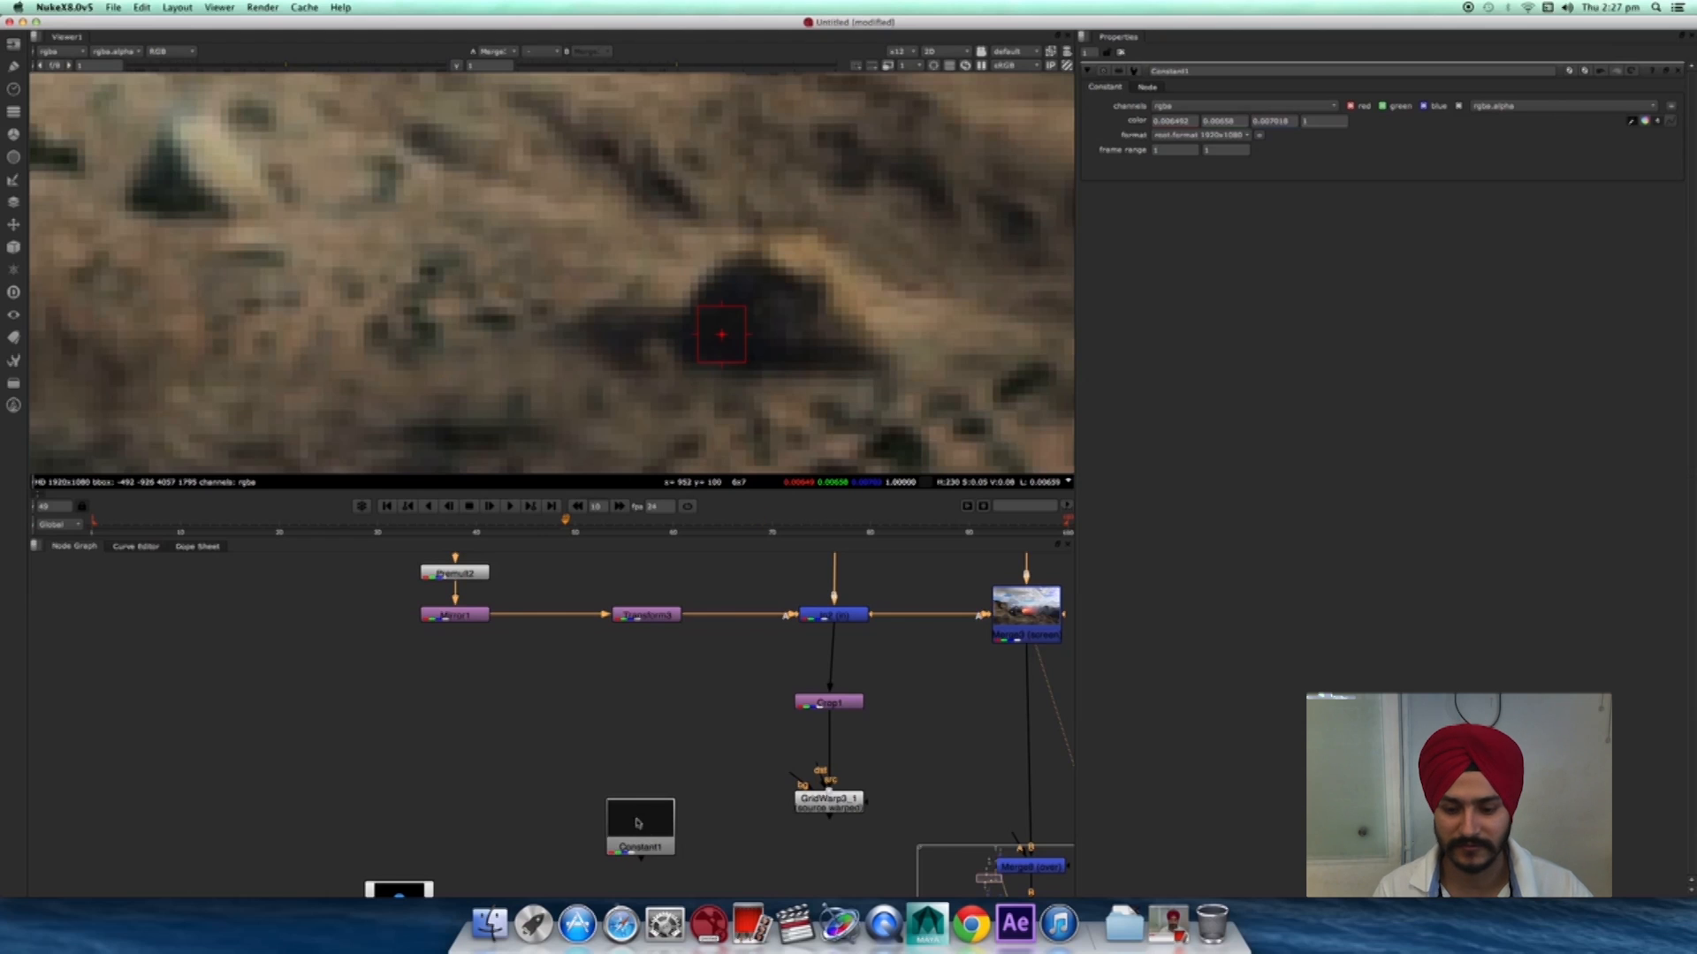
- View Constant1 to check the sampled dark colour across the frame
{"action": "key", "text": "1"}
{"action": "scroll", "coordinate": [795, 371], "scroll_direction": "down", "scroll_amount": 5}
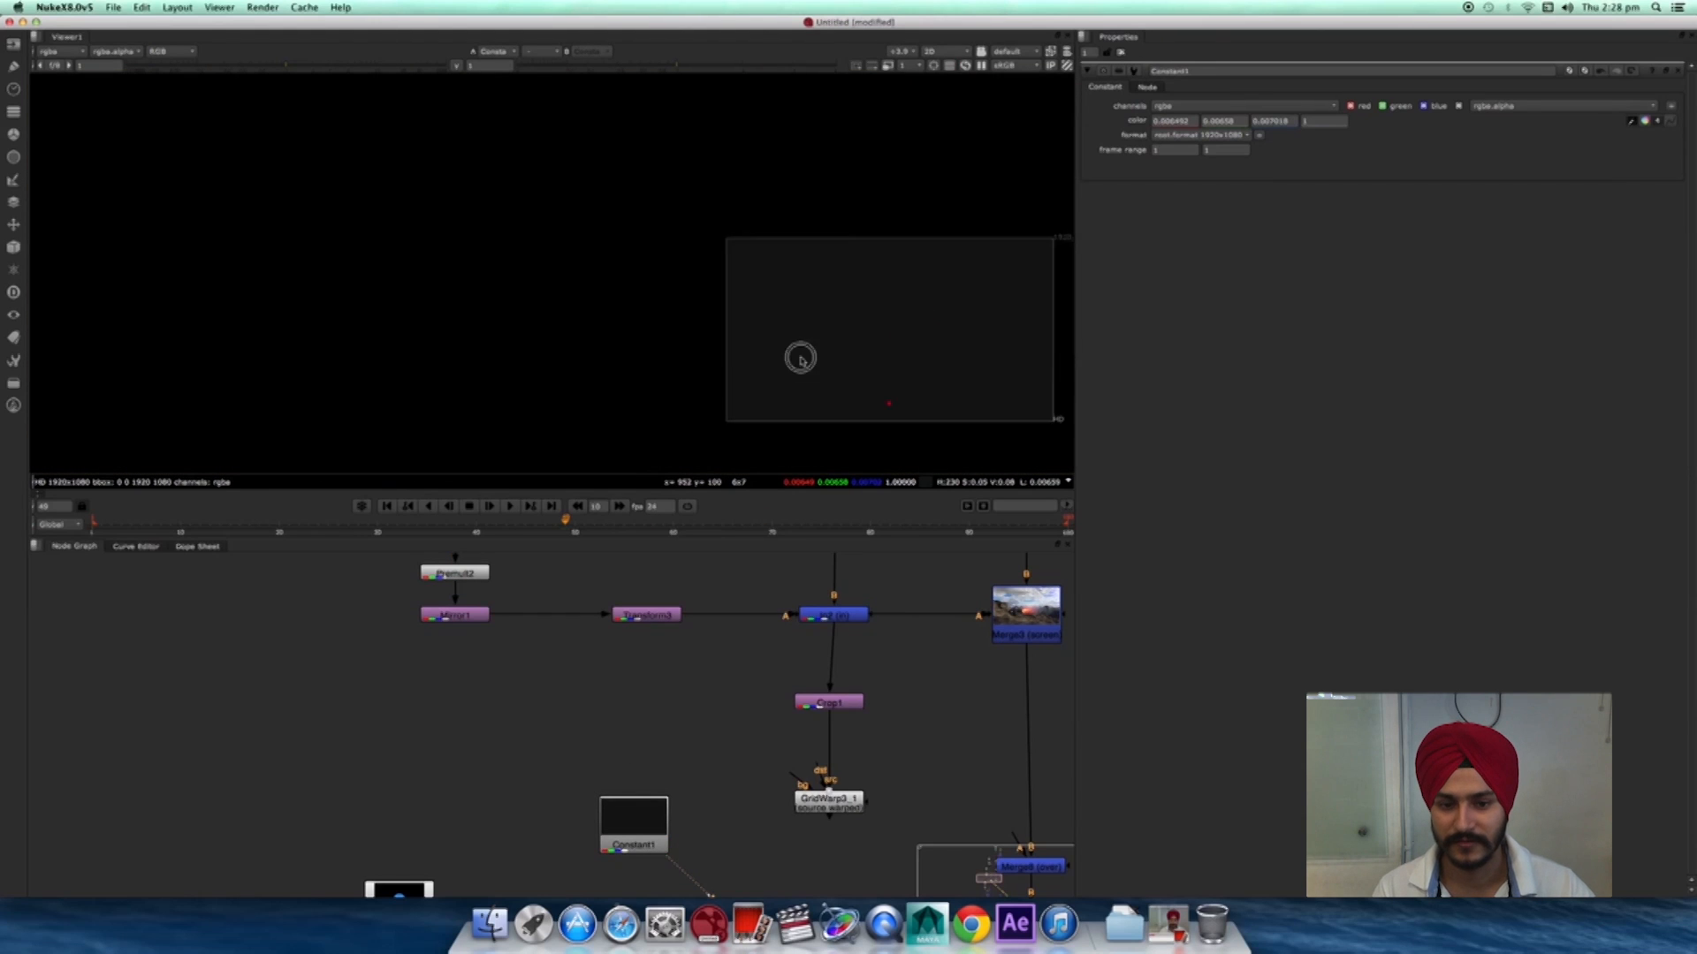
{"action": "scroll", "coordinate": [799, 358], "scroll_direction": "up", "scroll_amount": 3}
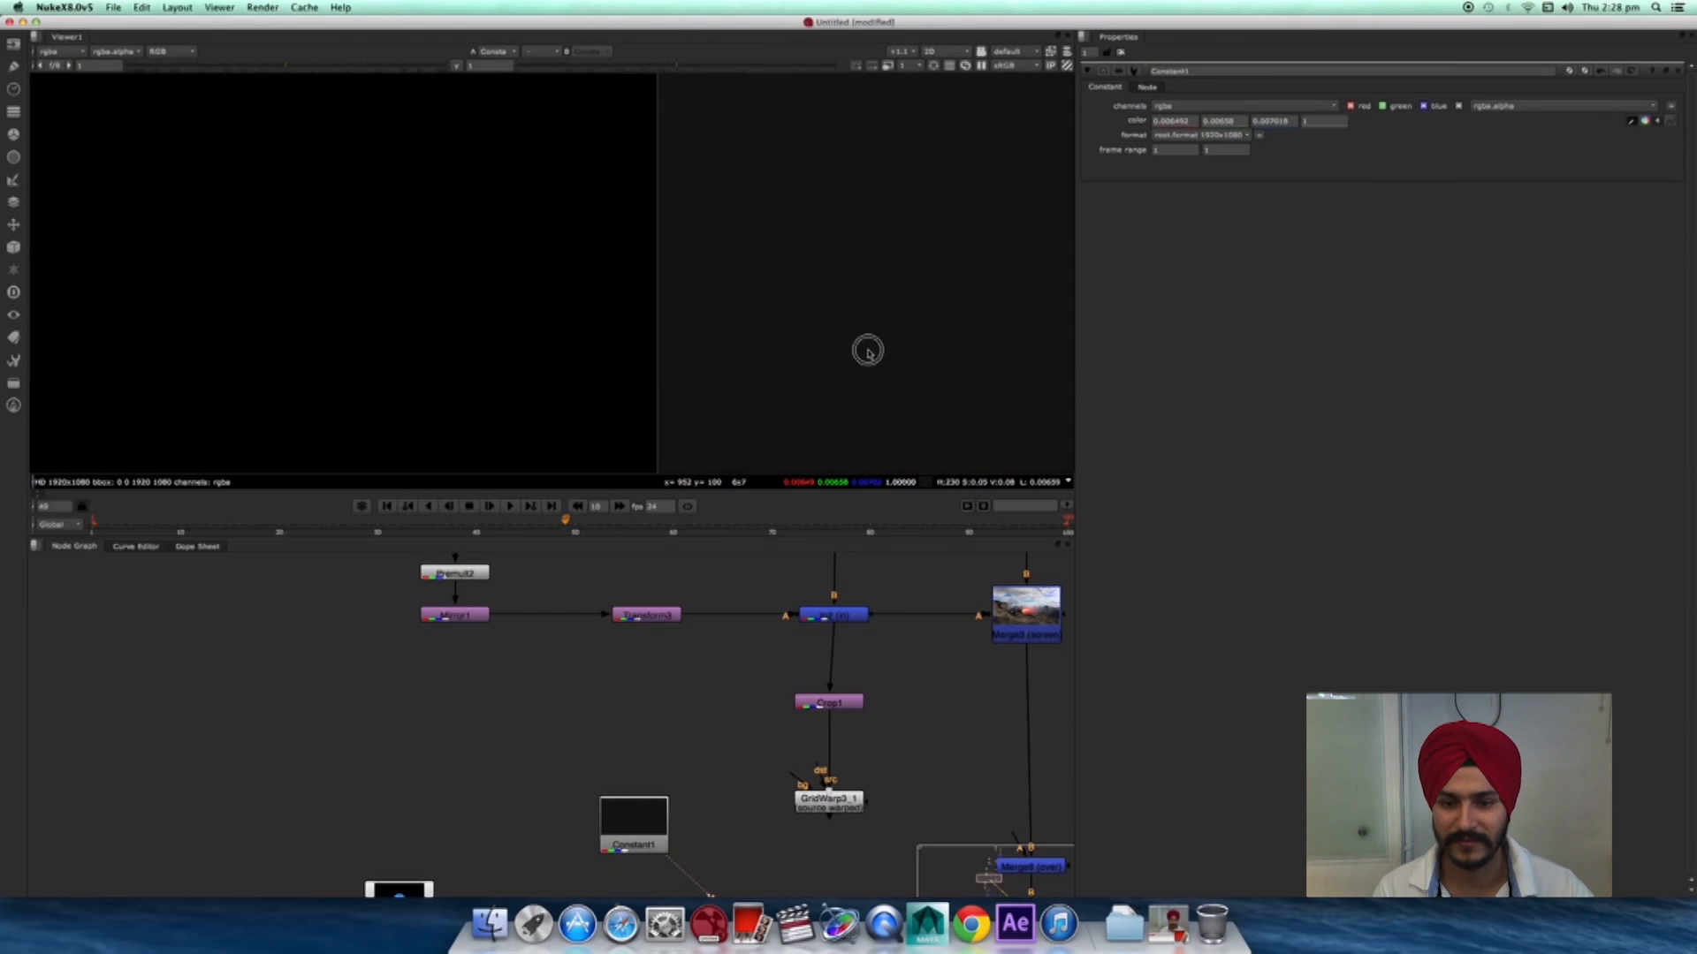
{"action": "scroll", "coordinate": [862, 336], "scroll_direction": "up", "scroll_amount": 2}
{"action": "scroll", "coordinate": [482, 247], "scroll_direction": "down", "scroll_amount": 3}
{"action": "middle_click_drag", "start_coordinate": [642, 308], "coordinate": [677, 300], "text": "alt"}
{"action": "middle_click_drag", "start_coordinate": [749, 380], "coordinate": [771, 292], "text": "alt"}
- Move Constant1 farther below and away from GridWarp3_1 to leave room for another node
{"action": "middle_click_drag", "start_coordinate": [743, 797], "coordinate": [775, 690]}
{"action": "left_click_drag", "start_coordinate": [650, 704], "coordinate": [597, 776]}
{"action": "left_click", "coordinate": [846, 668]}
{"action": "scroll", "coordinate": [822, 747], "scroll_direction": "down", "scroll_amount": 10}
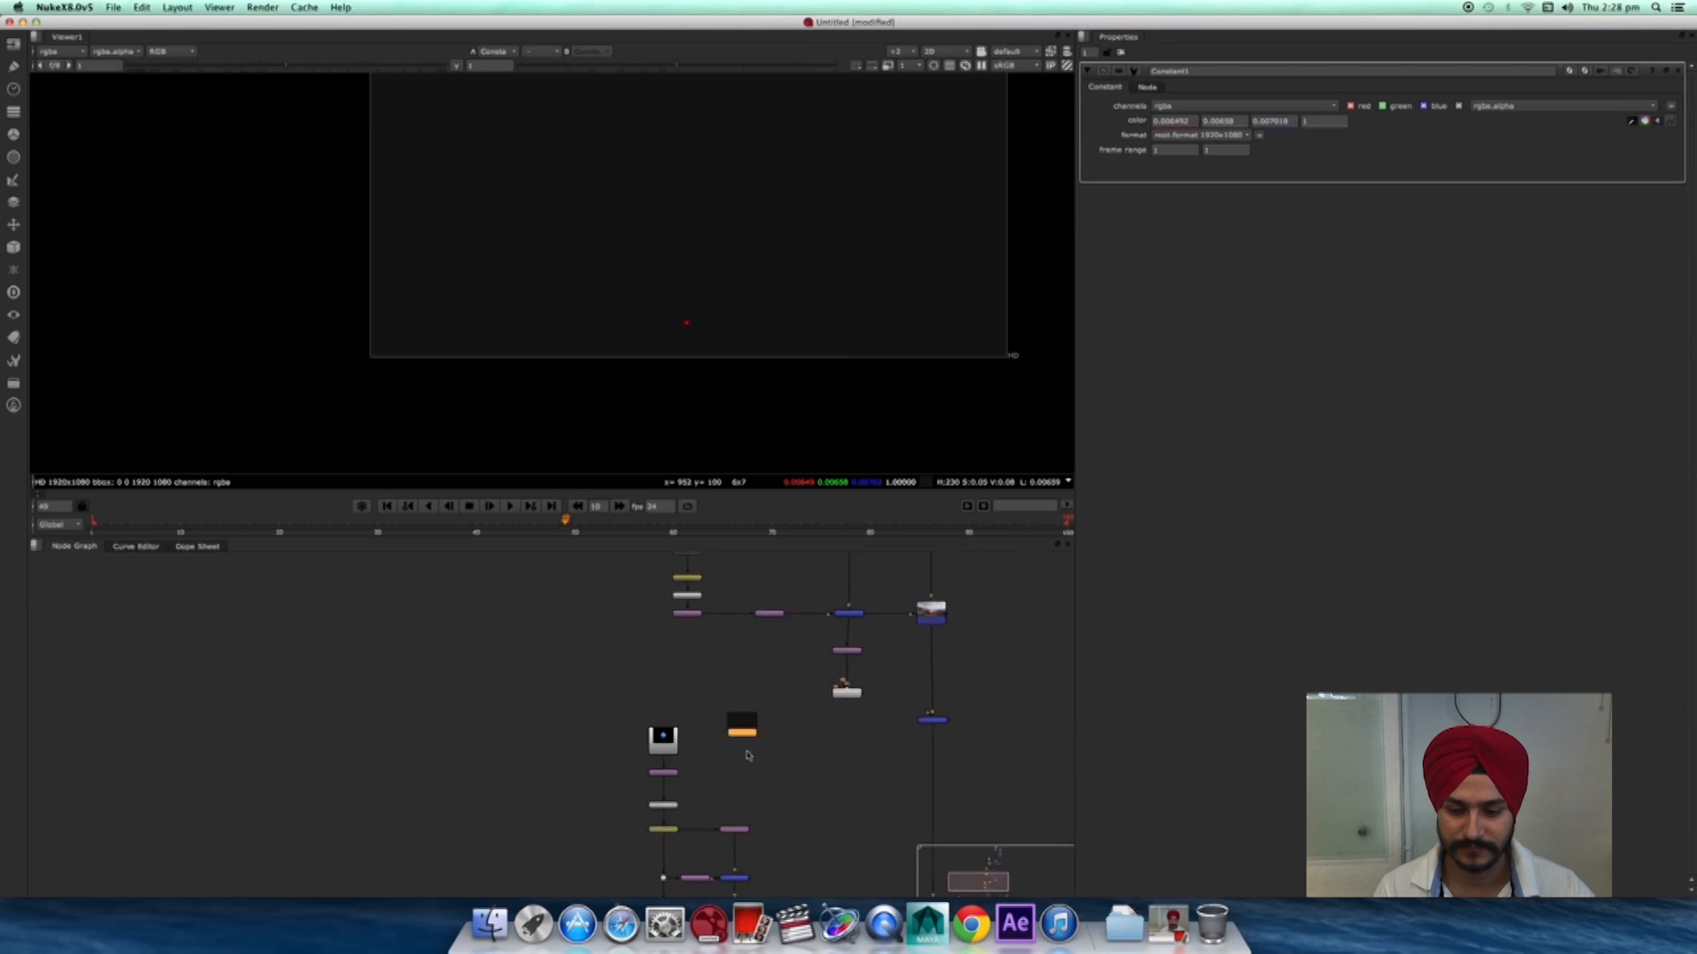
{"action": "left_click_drag", "start_coordinate": [919, 824], "coordinate": [747, 831]}
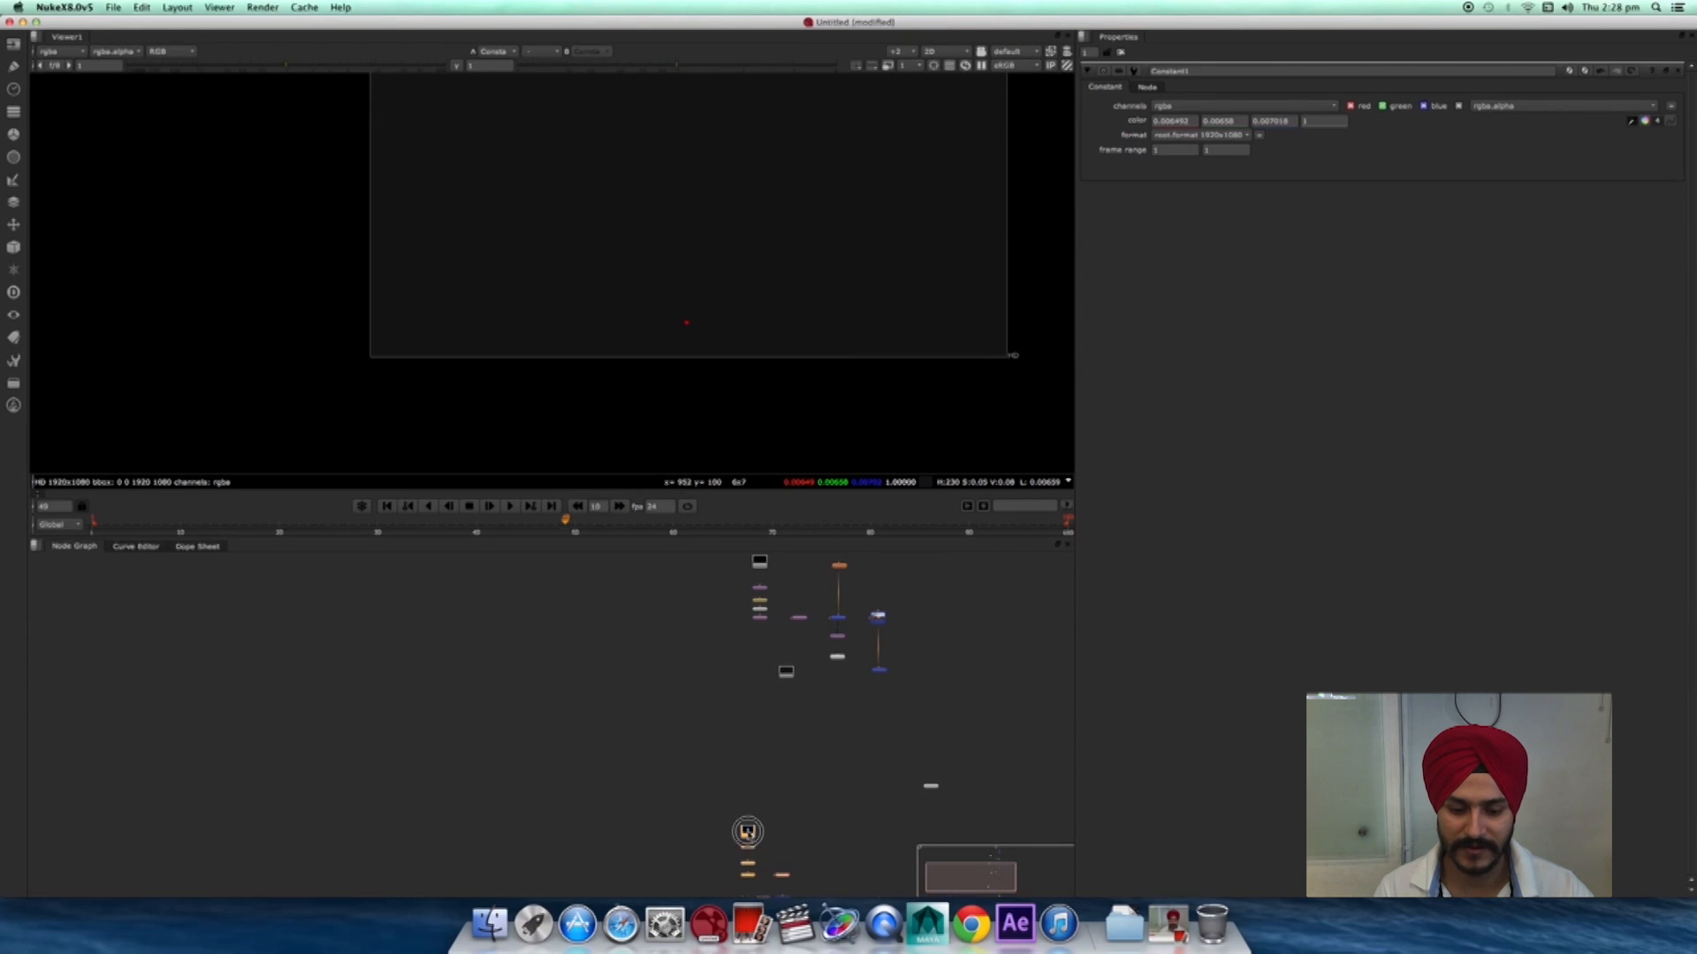
{"action": "scroll", "coordinate": [808, 738], "scroll_direction": "up", "scroll_amount": 10}
{"action": "middle_click_drag", "start_coordinate": [821, 720], "coordinate": [848, 888]}
{"action": "left_click_drag", "start_coordinate": [679, 679], "coordinate": [633, 757]}
- Add an In merge below GridWarp3_1 with Constant1 as input A and GridWarp3_1 as input B, and view the result
{"action": "left_click", "coordinate": [875, 747]}
{"action": "key", "text": "Tab"}
{"action": "type", "text": "in"}
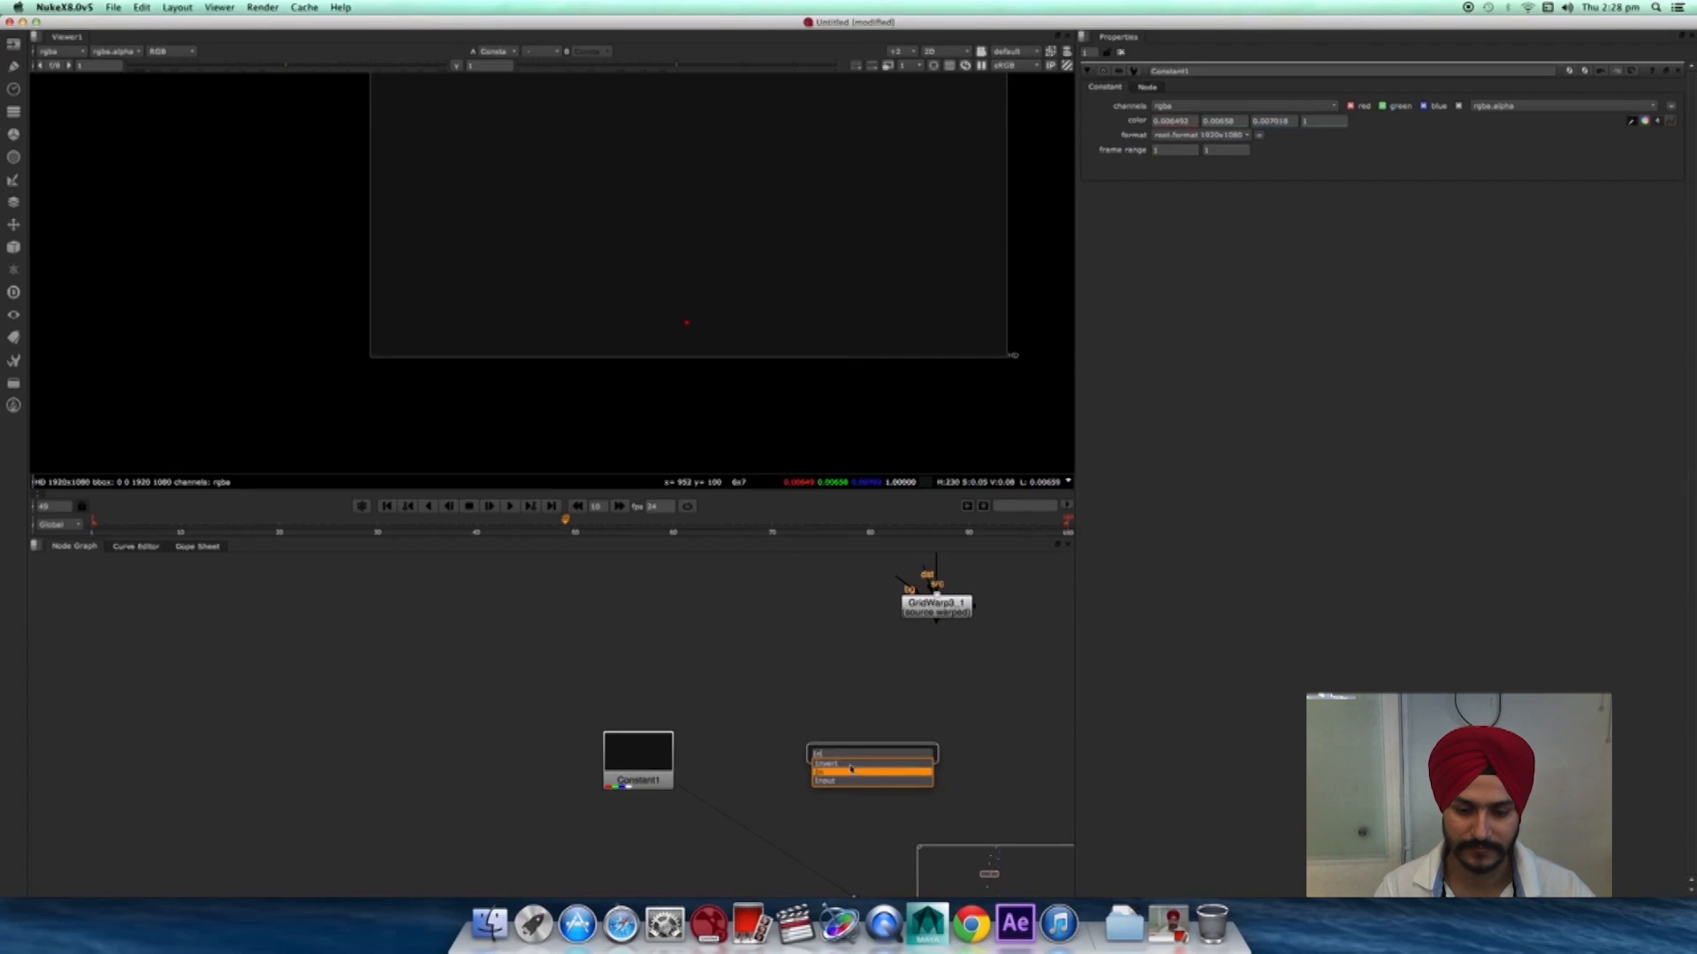
{"action": "key", "text": "Escape"}
{"action": "left_click_drag", "start_coordinate": [865, 712], "coordinate": [638, 759]}
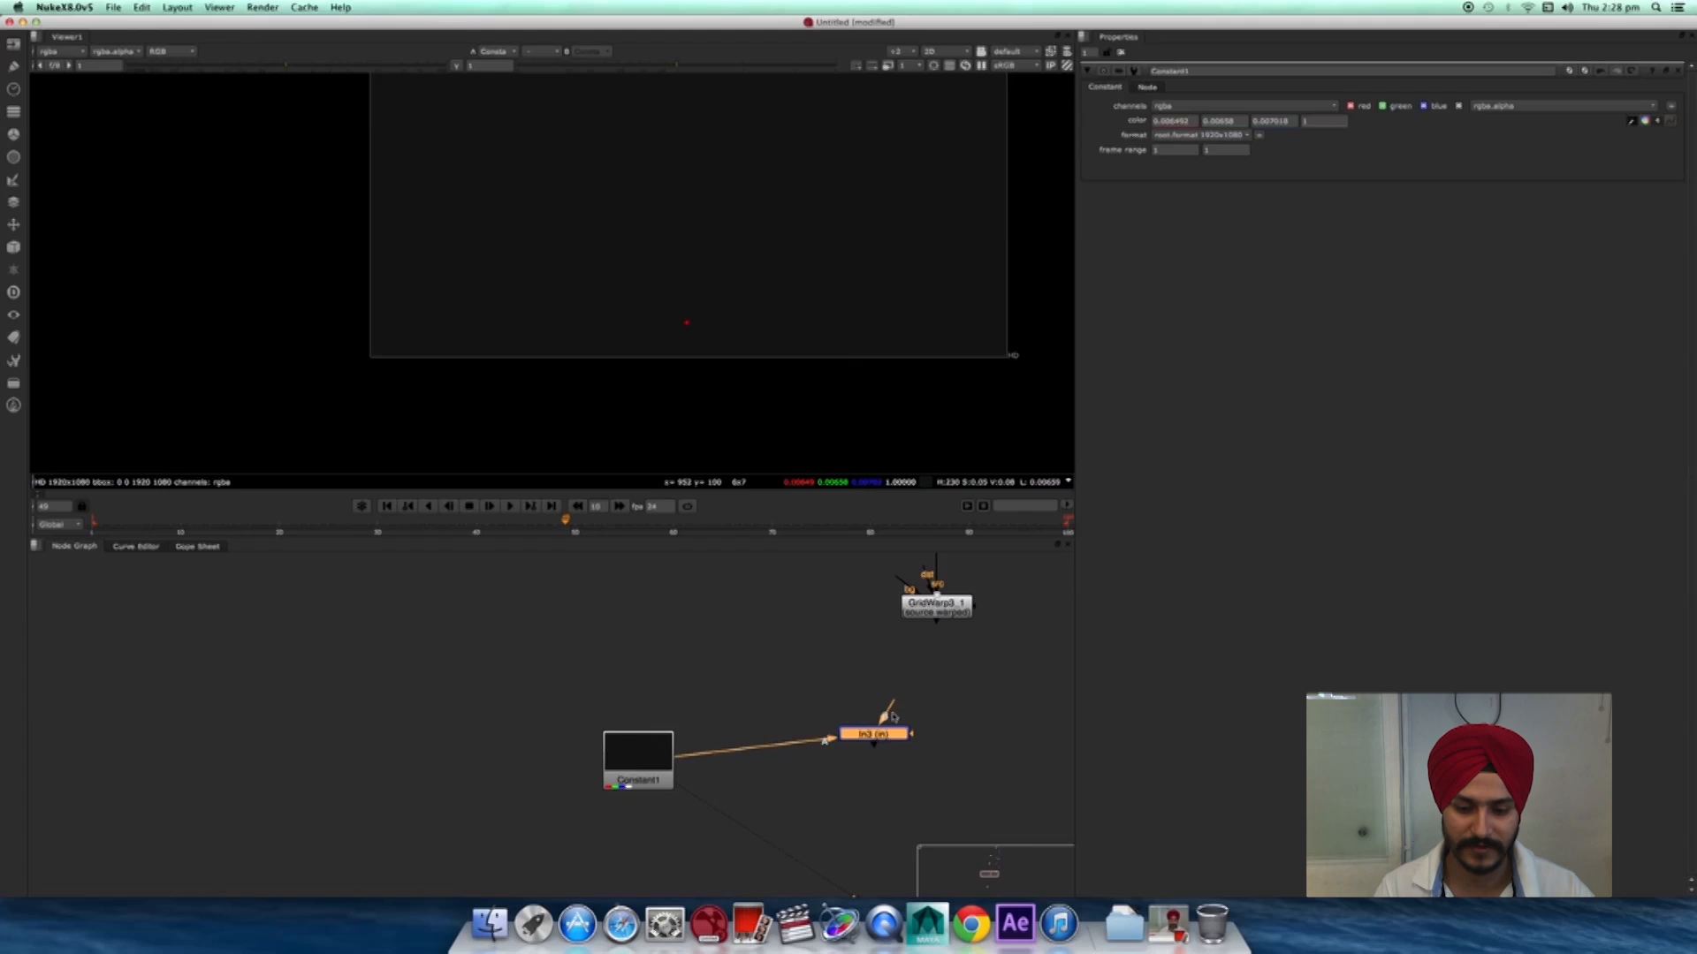
{"action": "left_click_drag", "start_coordinate": [888, 736], "coordinate": [947, 764]}
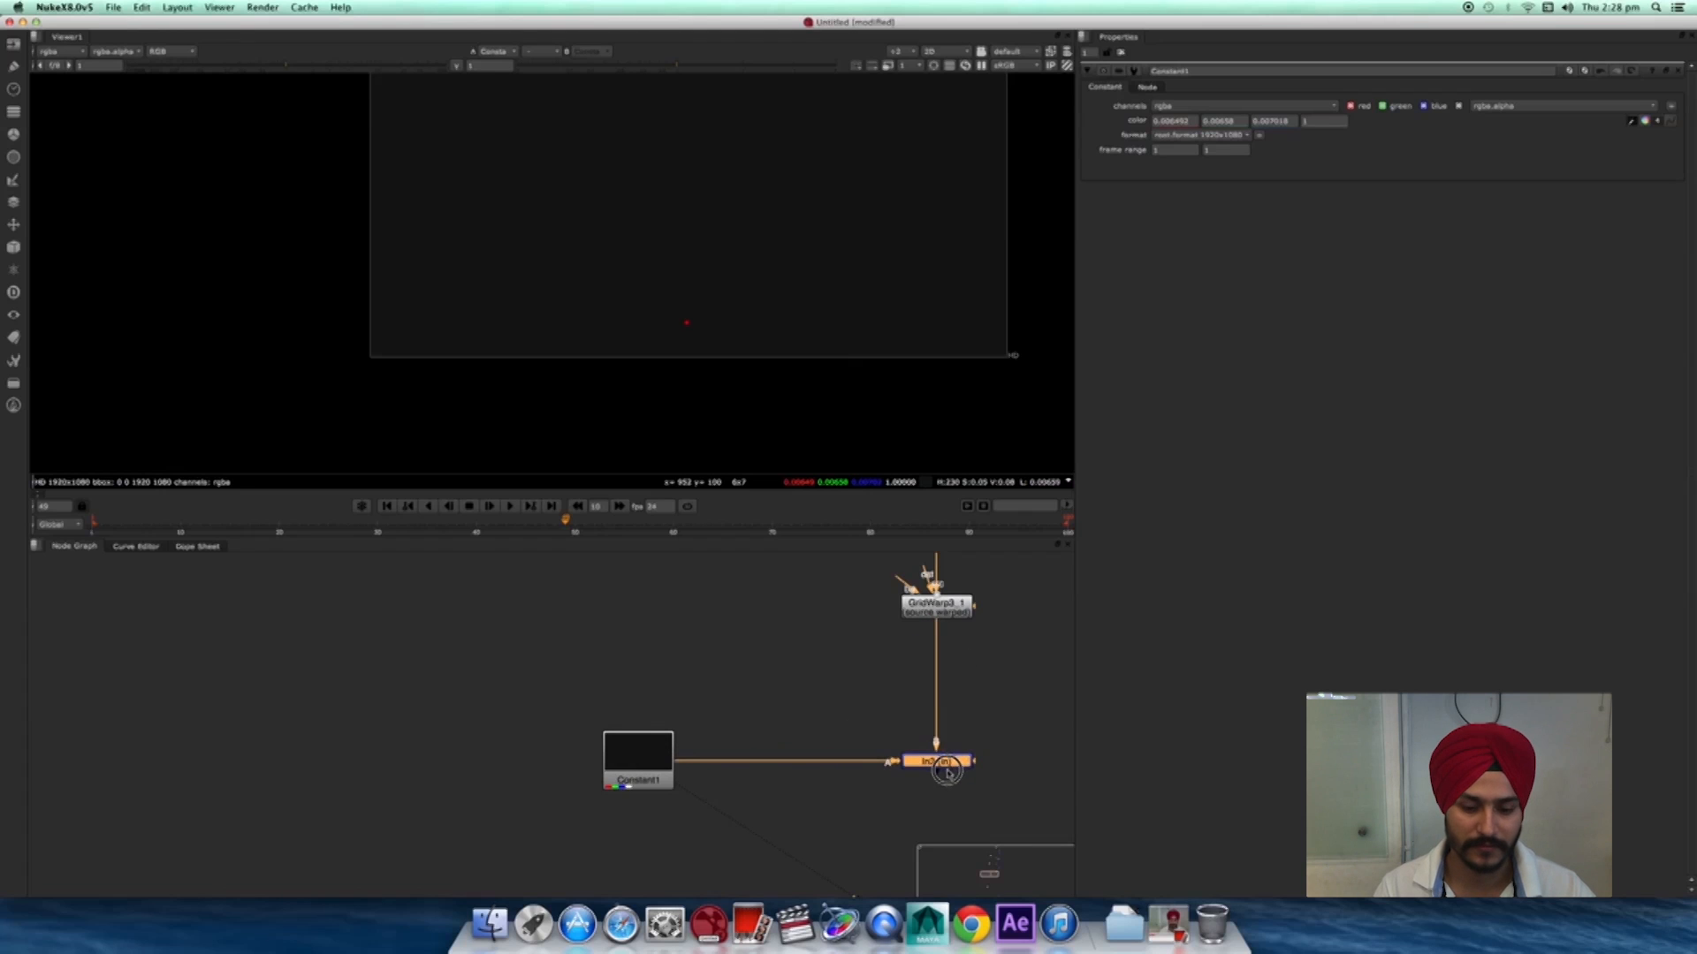
{"action": "key", "text": "1"}
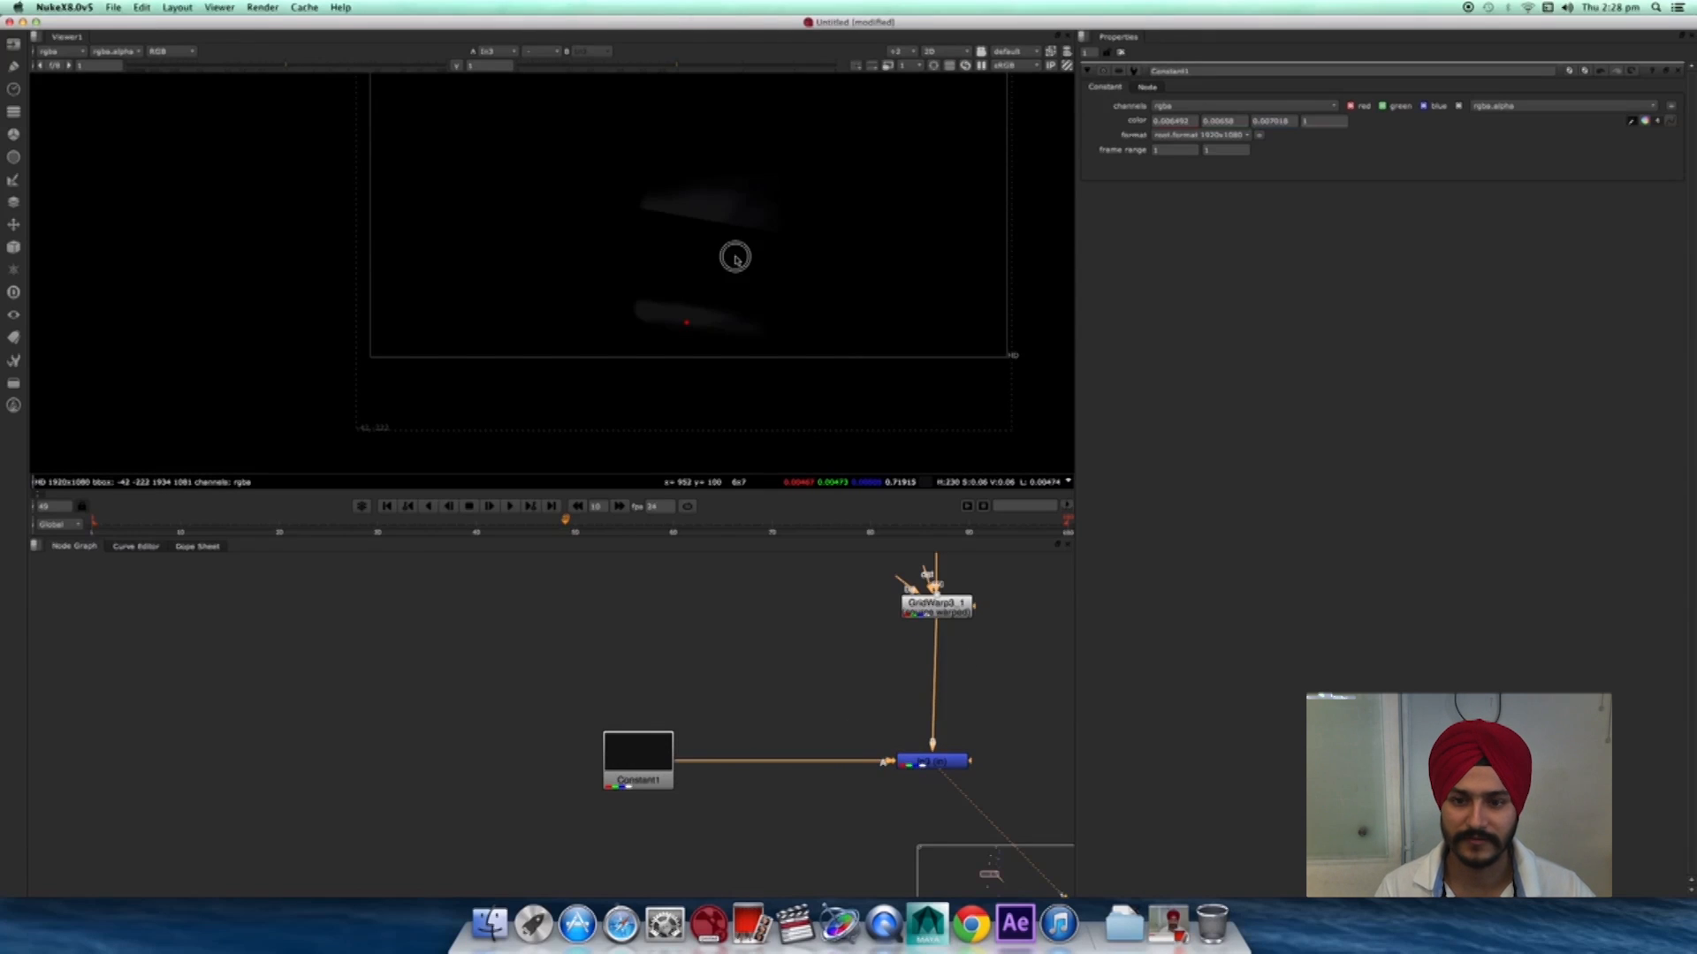
{"action": "scroll", "coordinate": [735, 257], "scroll_direction": "up", "scroll_amount": 3}
- Reopen GridWarp3_1 and raise the upper destination grid points to remove the stray streak above the ground flame shape
{"action": "middle_click_drag", "start_coordinate": [884, 710], "coordinate": [822, 761]}
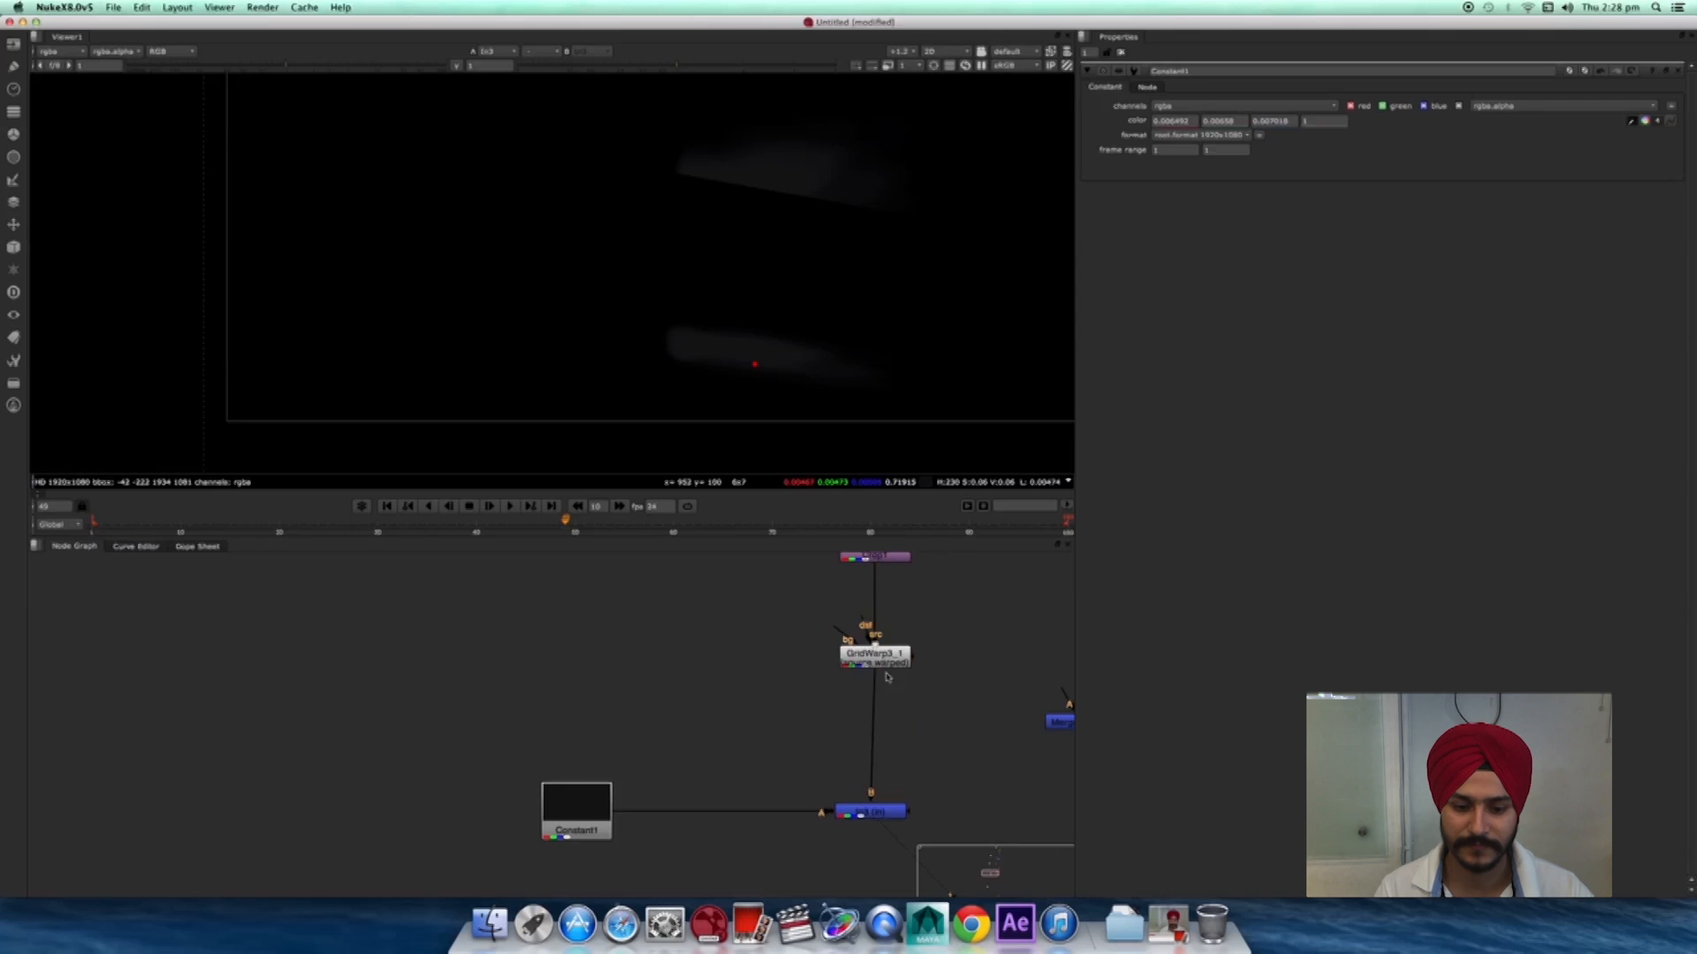
{"action": "double_click", "coordinate": [899, 655]}
{"action": "left_click_drag", "start_coordinate": [757, 297], "coordinate": [782, 193]}
{"action": "left_click_drag", "start_coordinate": [551, 260], "coordinate": [544, 145]}
{"action": "scroll", "coordinate": [787, 257], "scroll_direction": "down", "scroll_amount": 3}
{"action": "left_click_drag", "start_coordinate": [916, 302], "coordinate": [949, 256]}
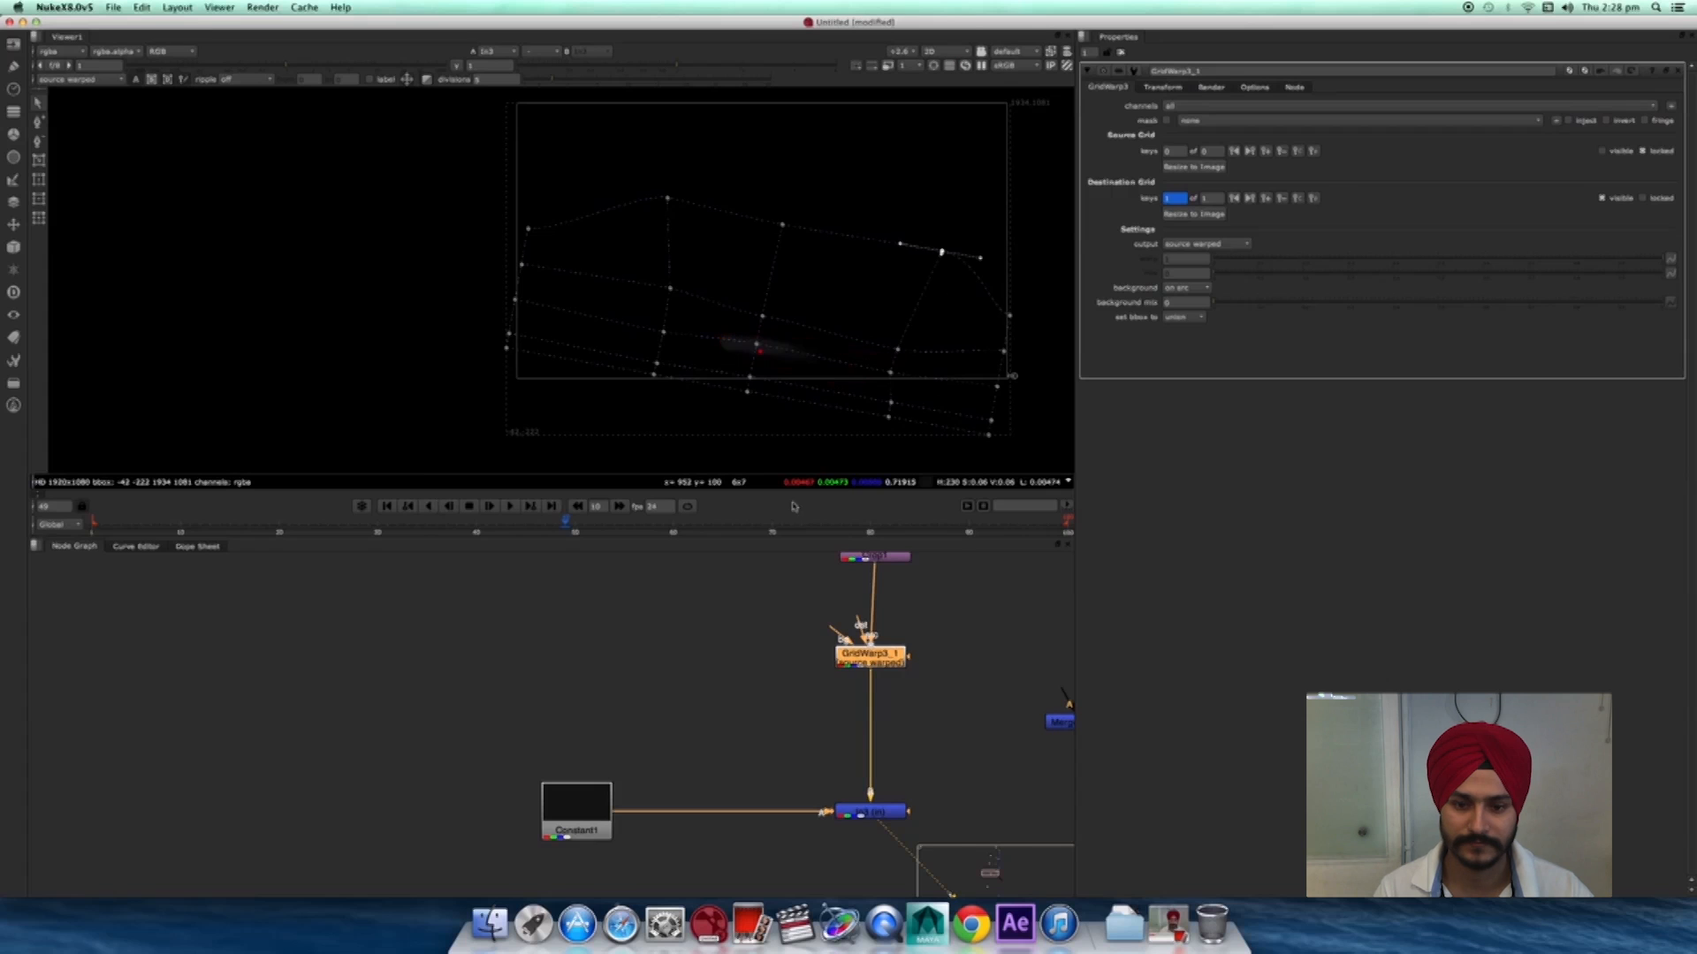
{"action": "left_click", "coordinate": [875, 809]}
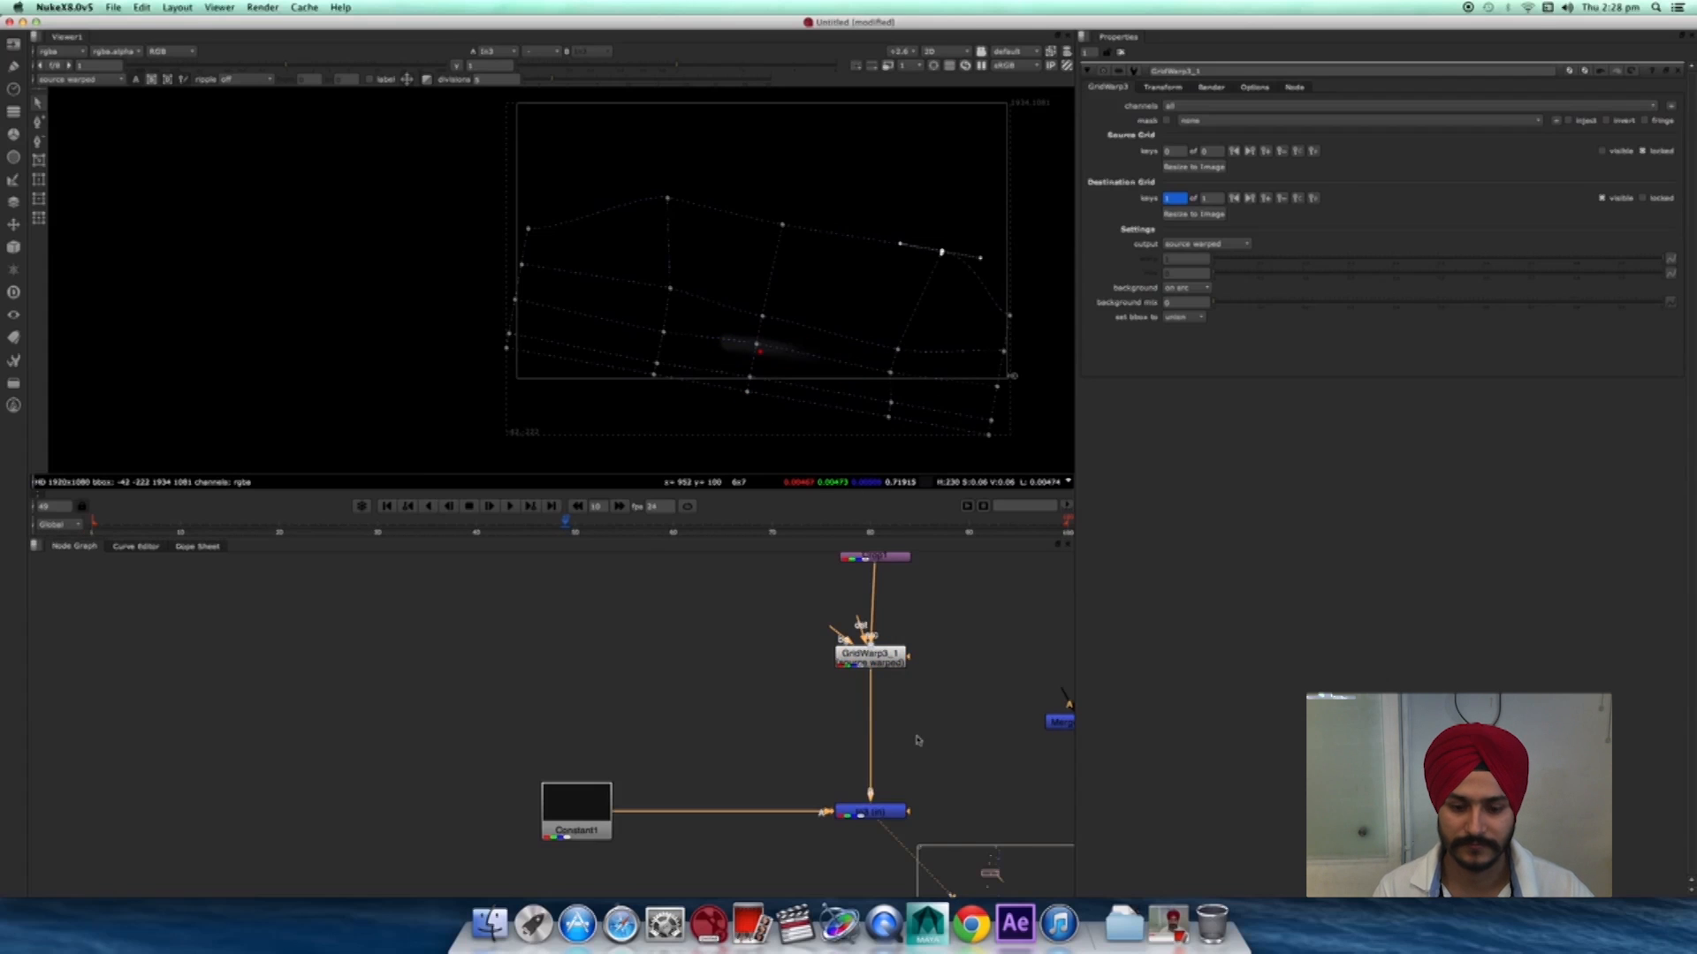
- Connect the In merge to input A of the over merge on the main pipe, align both nodes, and view the composite
{"action": "middle_click_drag", "start_coordinate": [918, 740], "coordinate": [779, 709]}
{"action": "scroll", "coordinate": [810, 306], "scroll_direction": "up", "scroll_amount": 5}
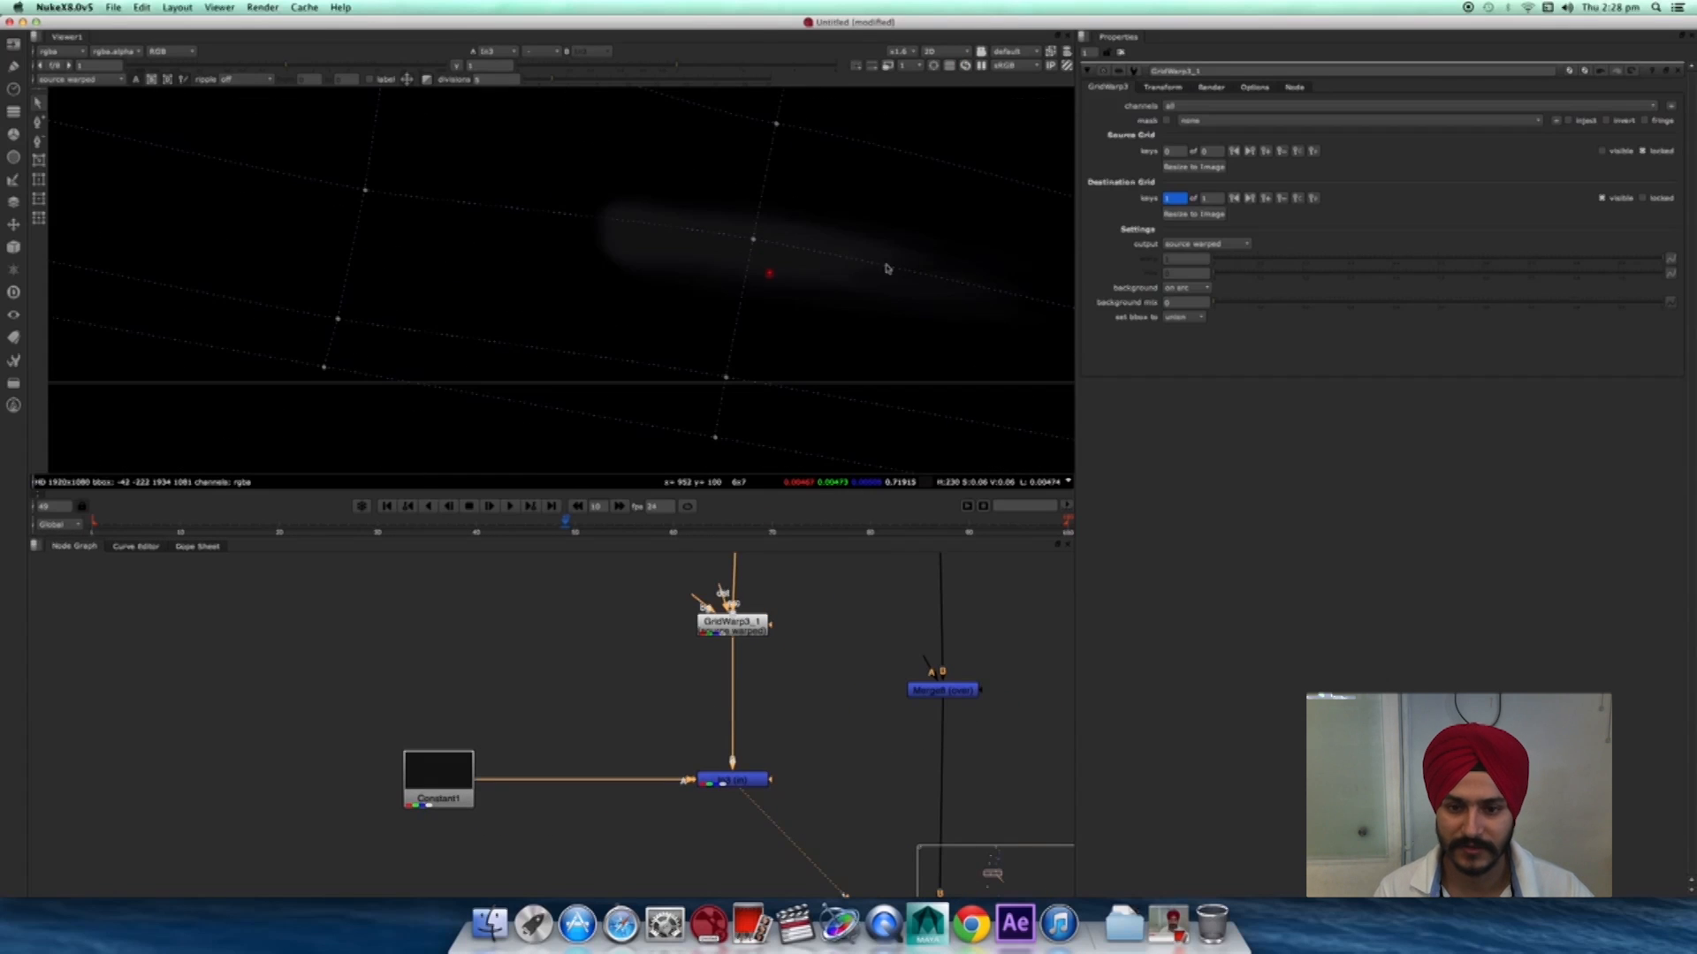
{"action": "left_click_drag", "start_coordinate": [742, 779], "coordinate": [762, 774]}
{"action": "left_click_drag", "start_coordinate": [966, 691], "coordinate": [959, 775]}
{"action": "key", "text": "1"}
{"action": "middle_click_drag", "start_coordinate": [693, 226], "coordinate": [676, 301]}
{"action": "scroll", "coordinate": [618, 342], "scroll_direction": "down", "scroll_amount": 2}
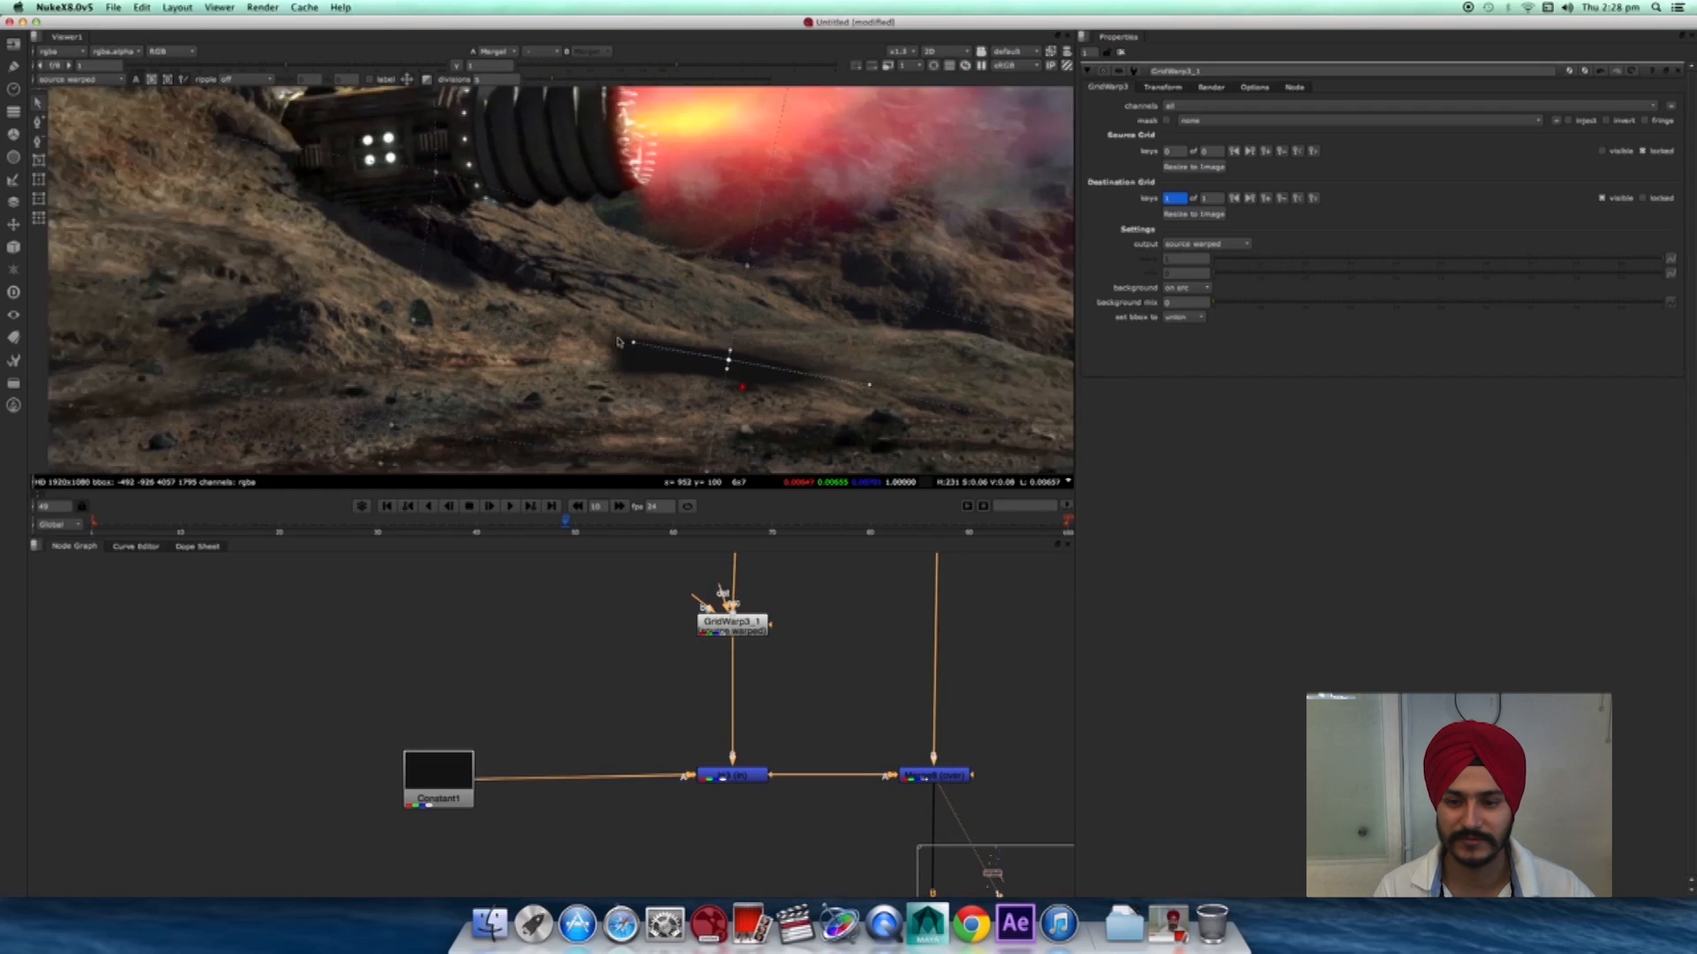
- Reshape GridWarp3_1's destination grid around the ground flame by raising its upper points and adjusting a central tangent, and nudge Constant1
{"action": "left_click_drag", "start_coordinate": [419, 329], "coordinate": [440, 165]}
{"action": "left_click", "coordinate": [417, 288]}
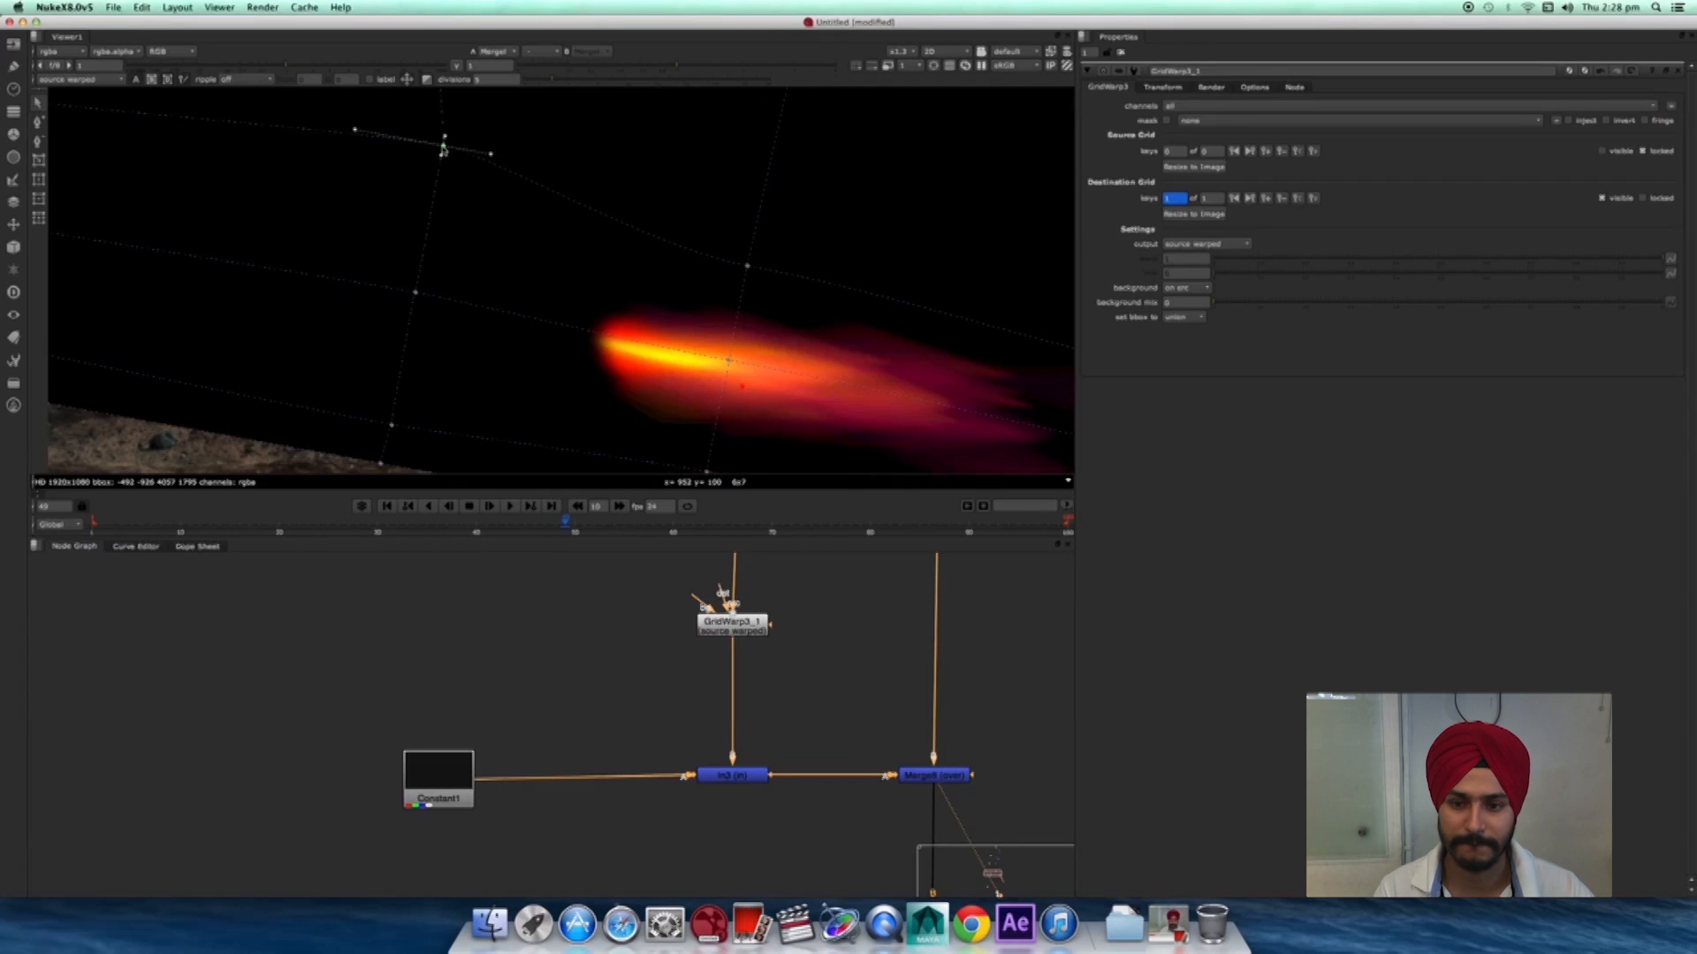
{"action": "left_click_drag", "start_coordinate": [415, 292], "coordinate": [420, 243]}
{"action": "left_click_drag", "start_coordinate": [729, 361], "coordinate": [635, 325]}
{"action": "middle_click_drag", "start_coordinate": [841, 773], "coordinate": [844, 808]}
{"action": "scroll", "coordinate": [844, 807], "scroll_direction": "up", "scroll_amount": 1}
{"action": "mouse_move", "coordinate": [376, 817]}
{"action": "left_mouse_down"}
{"action": "mouse_move", "coordinate": [400, 808]}
{"action": "mouse_move", "coordinate": [399, 827]}
{"action": "left_mouse_up"}
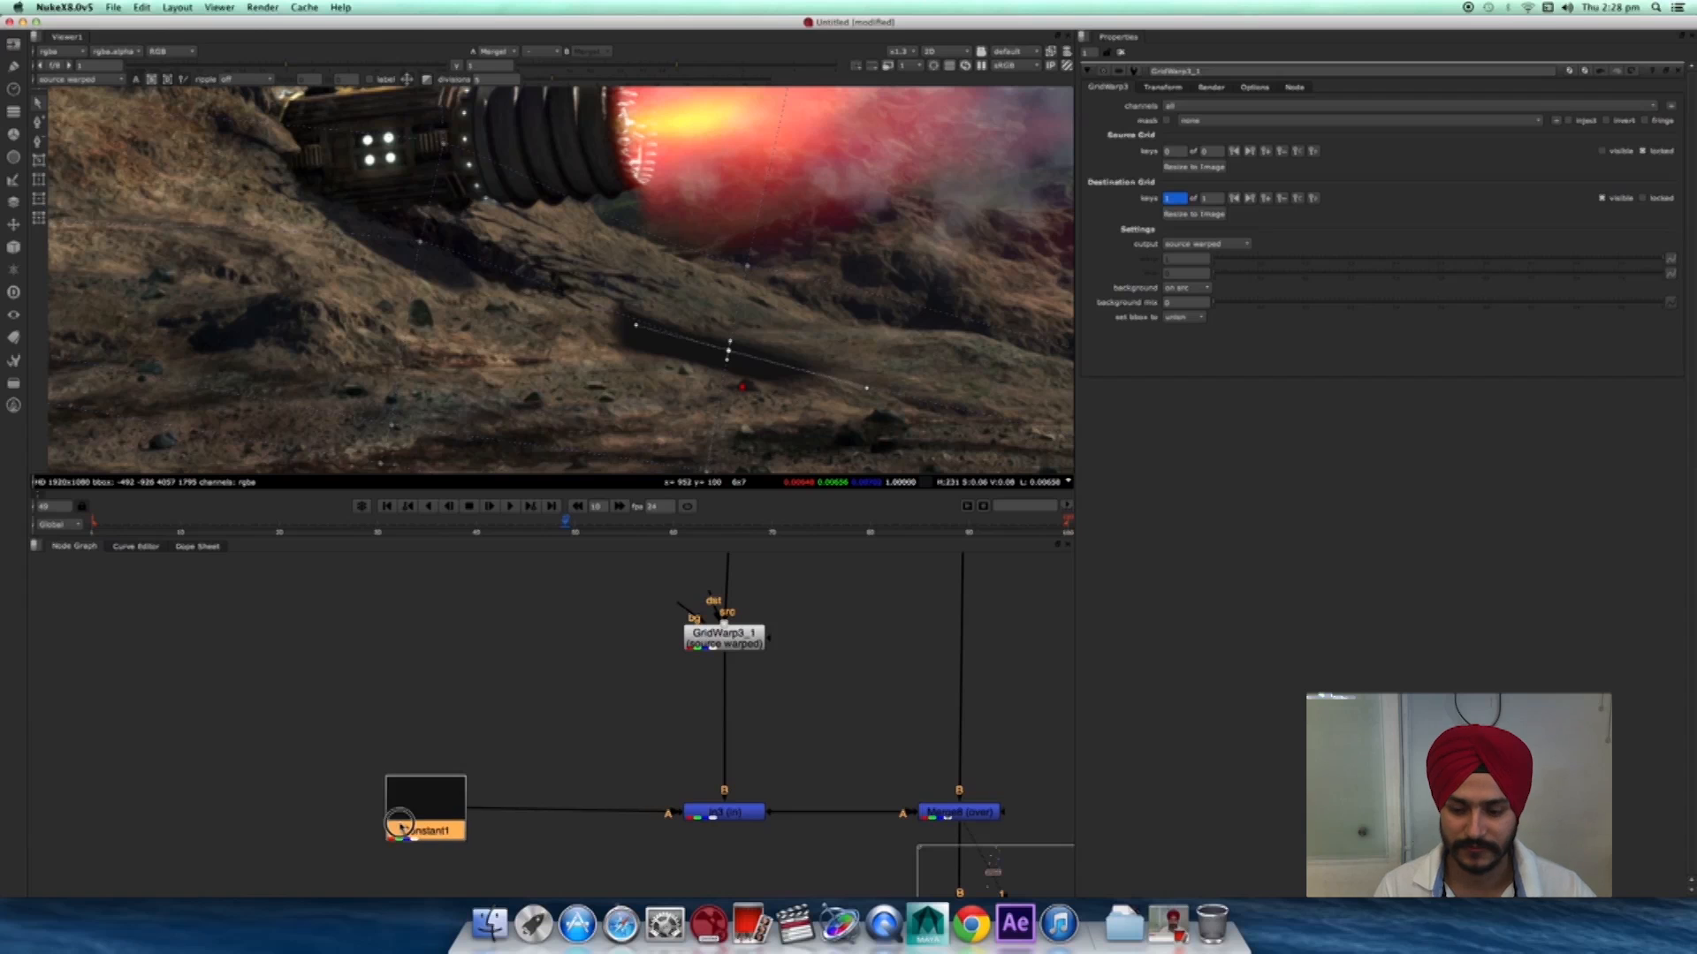
{"action": "key", "text": "f"}
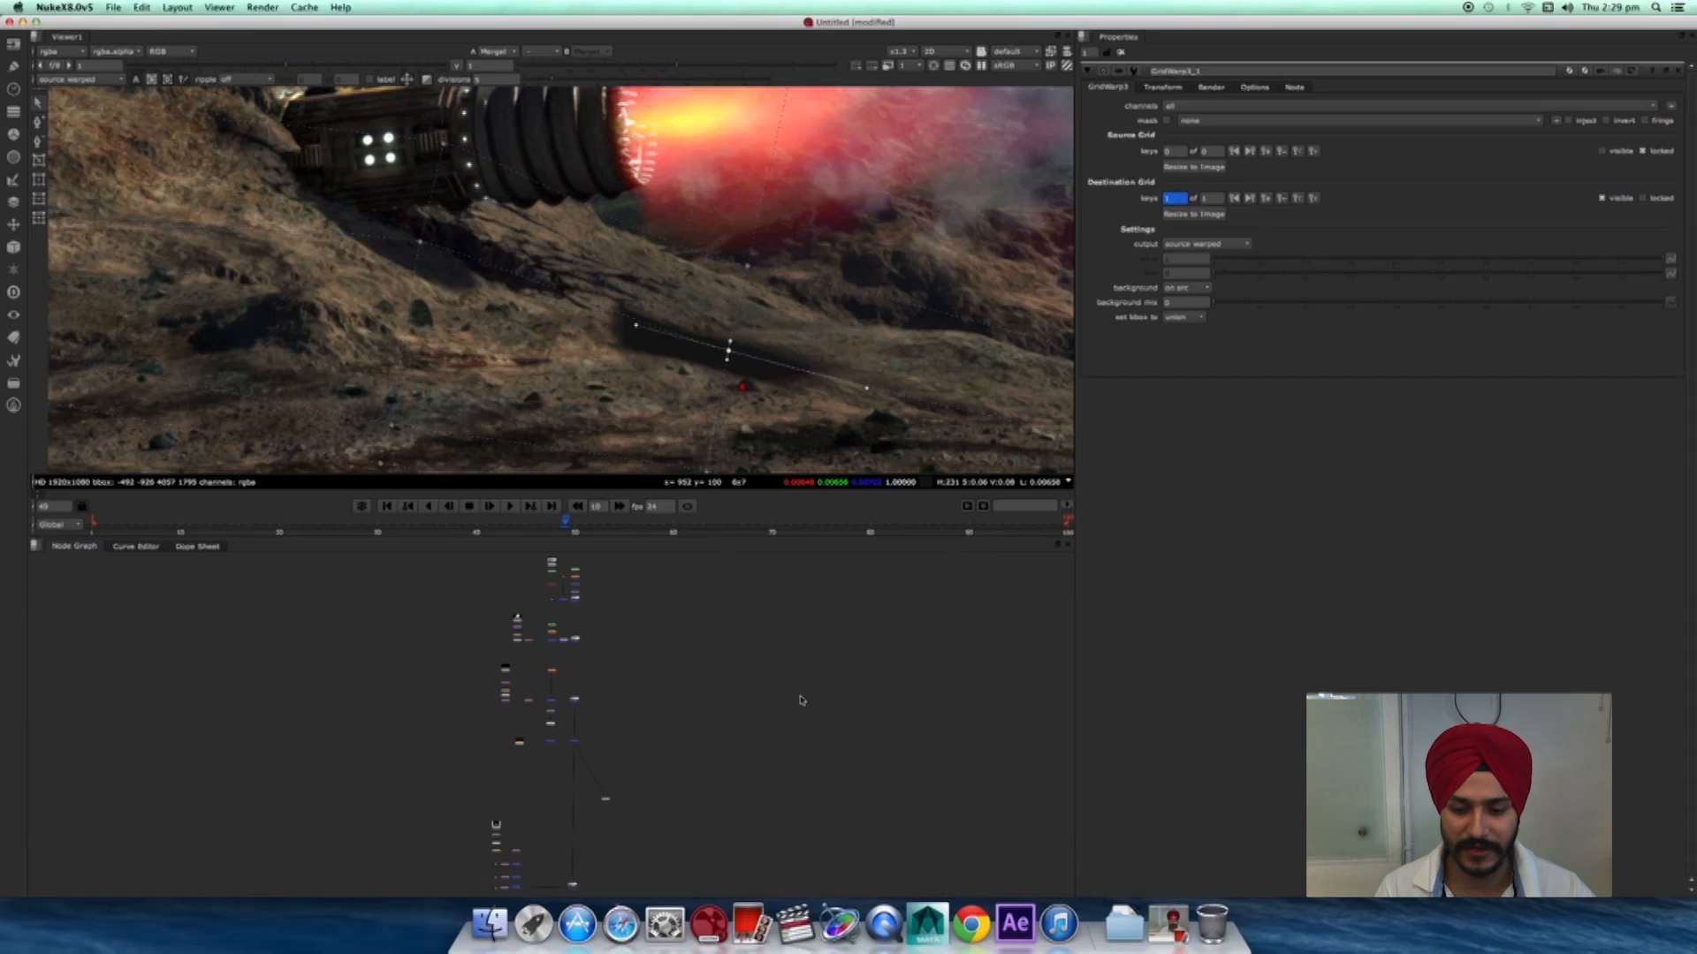
- Insert a Multiply node between the In merge and the over merge, and lower its value to fade the dark ground patch
{"action": "scroll", "coordinate": [520, 737], "scroll_direction": "up", "scroll_amount": 4}
{"action": "key", "text": "Tab"}
{"action": "type", "text": "mul"}
{"action": "key", "text": "Return"}
{"action": "left_click_drag", "start_coordinate": [642, 691], "coordinate": [625, 760]}
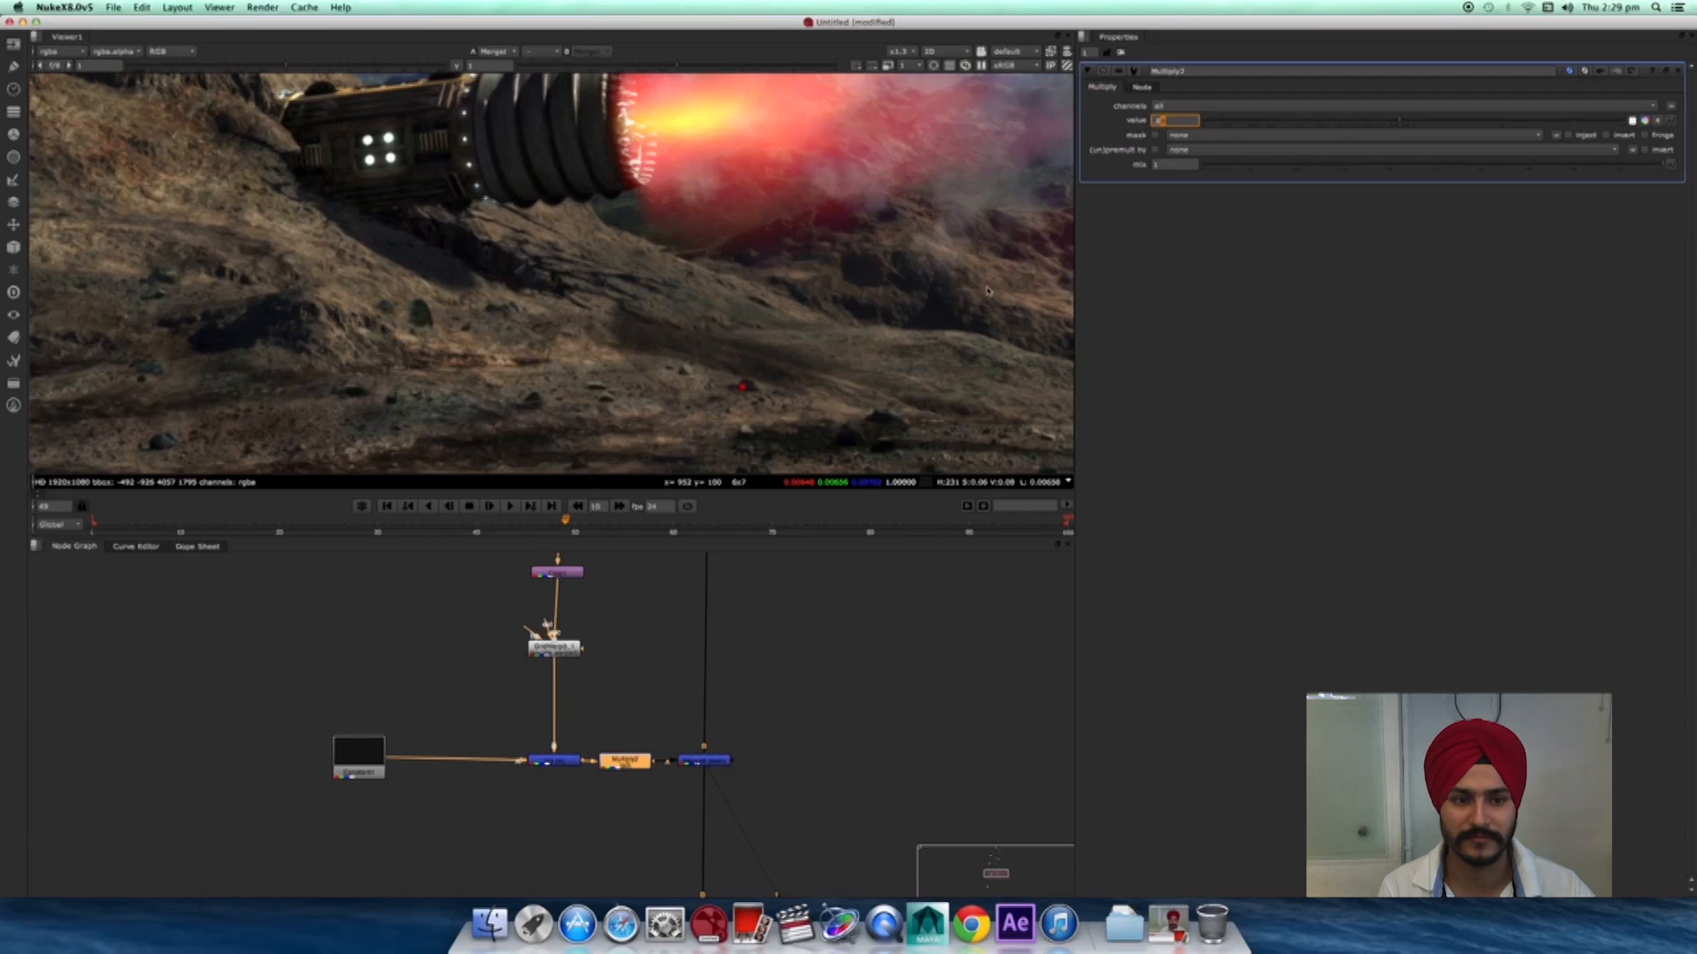
{"action": "scroll", "coordinate": [795, 360], "scroll_direction": "down", "scroll_amount": 3}
{"action": "scroll", "coordinate": [798, 362], "scroll_direction": "up", "scroll_amount": 3}
{"action": "middle_click_drag", "start_coordinate": [798, 363], "coordinate": [812, 415]}
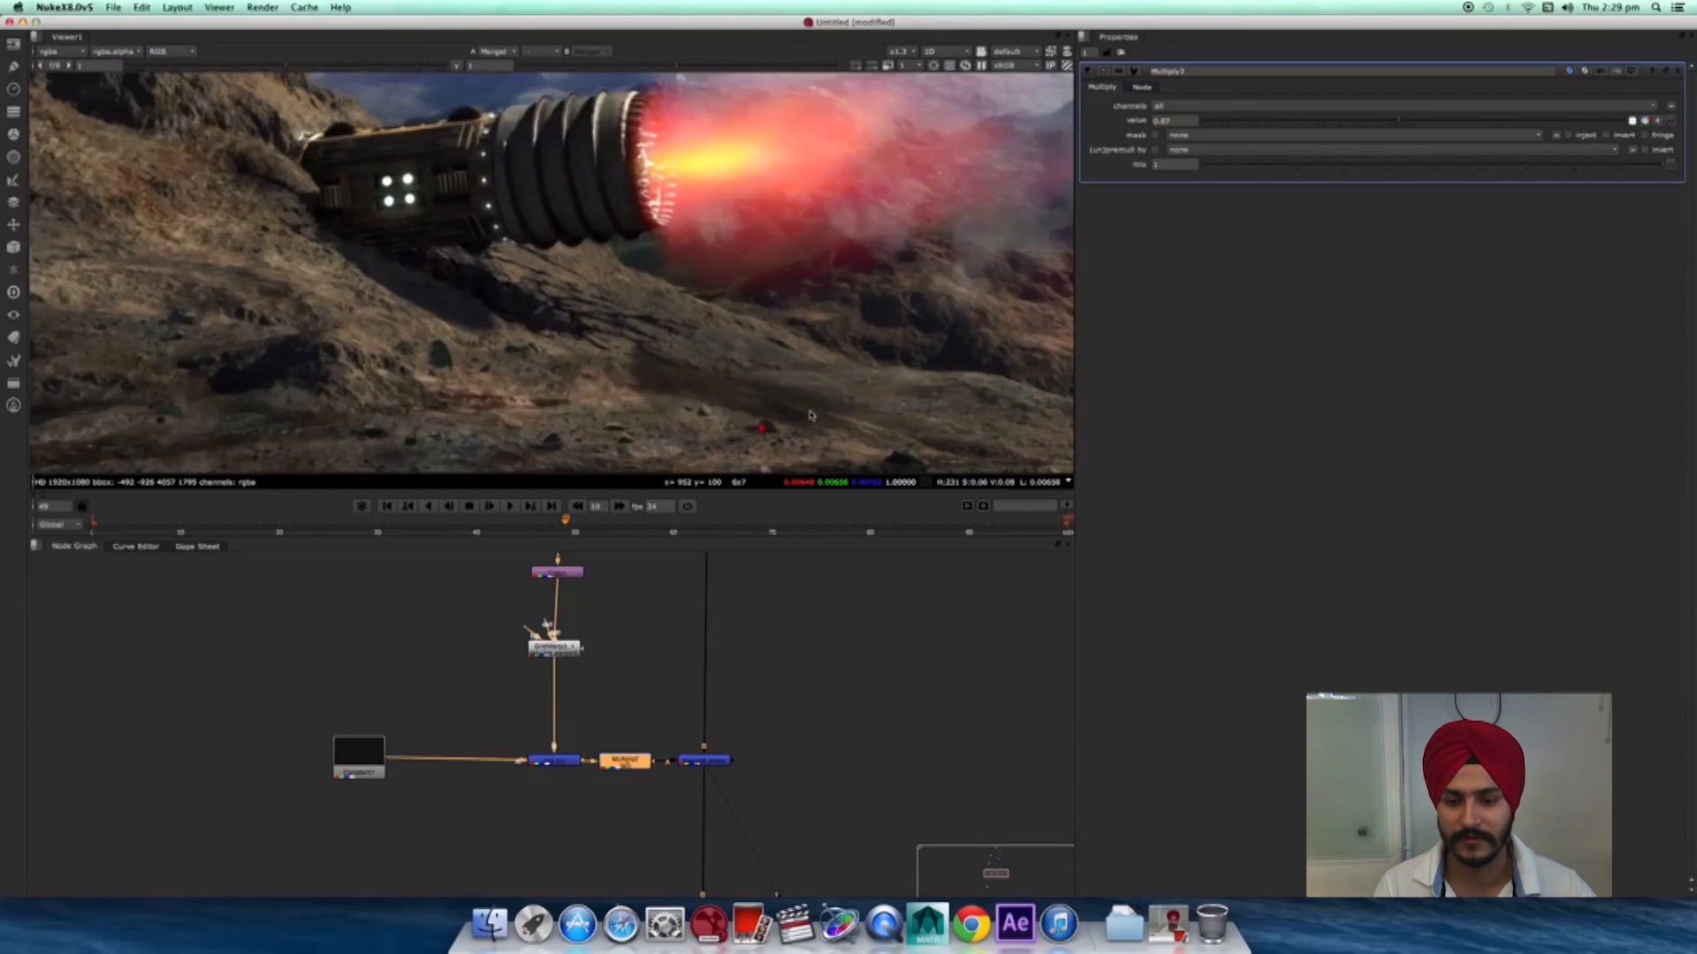
{"action": "scroll", "coordinate": [730, 420], "scroll_direction": "down", "scroll_amount": 2}
{"action": "scroll", "coordinate": [741, 387], "scroll_direction": "up", "scroll_amount": 2}
- Tidy the shadow branch by nudging GridWarp3_1 and moving Constant1 closer to the In merge
{"action": "middle_click_drag", "start_coordinate": [581, 718], "coordinate": [743, 726]}
{"action": "left_click", "coordinate": [723, 619]}
{"action": "left_click_drag", "start_coordinate": [723, 621], "coordinate": [721, 608]}
{"action": "middle_click_drag", "start_coordinate": [729, 632], "coordinate": [746, 597]}
{"action": "left_click", "coordinate": [732, 712]}
{"action": "middle_click_drag", "start_coordinate": [747, 762], "coordinate": [746, 767]}
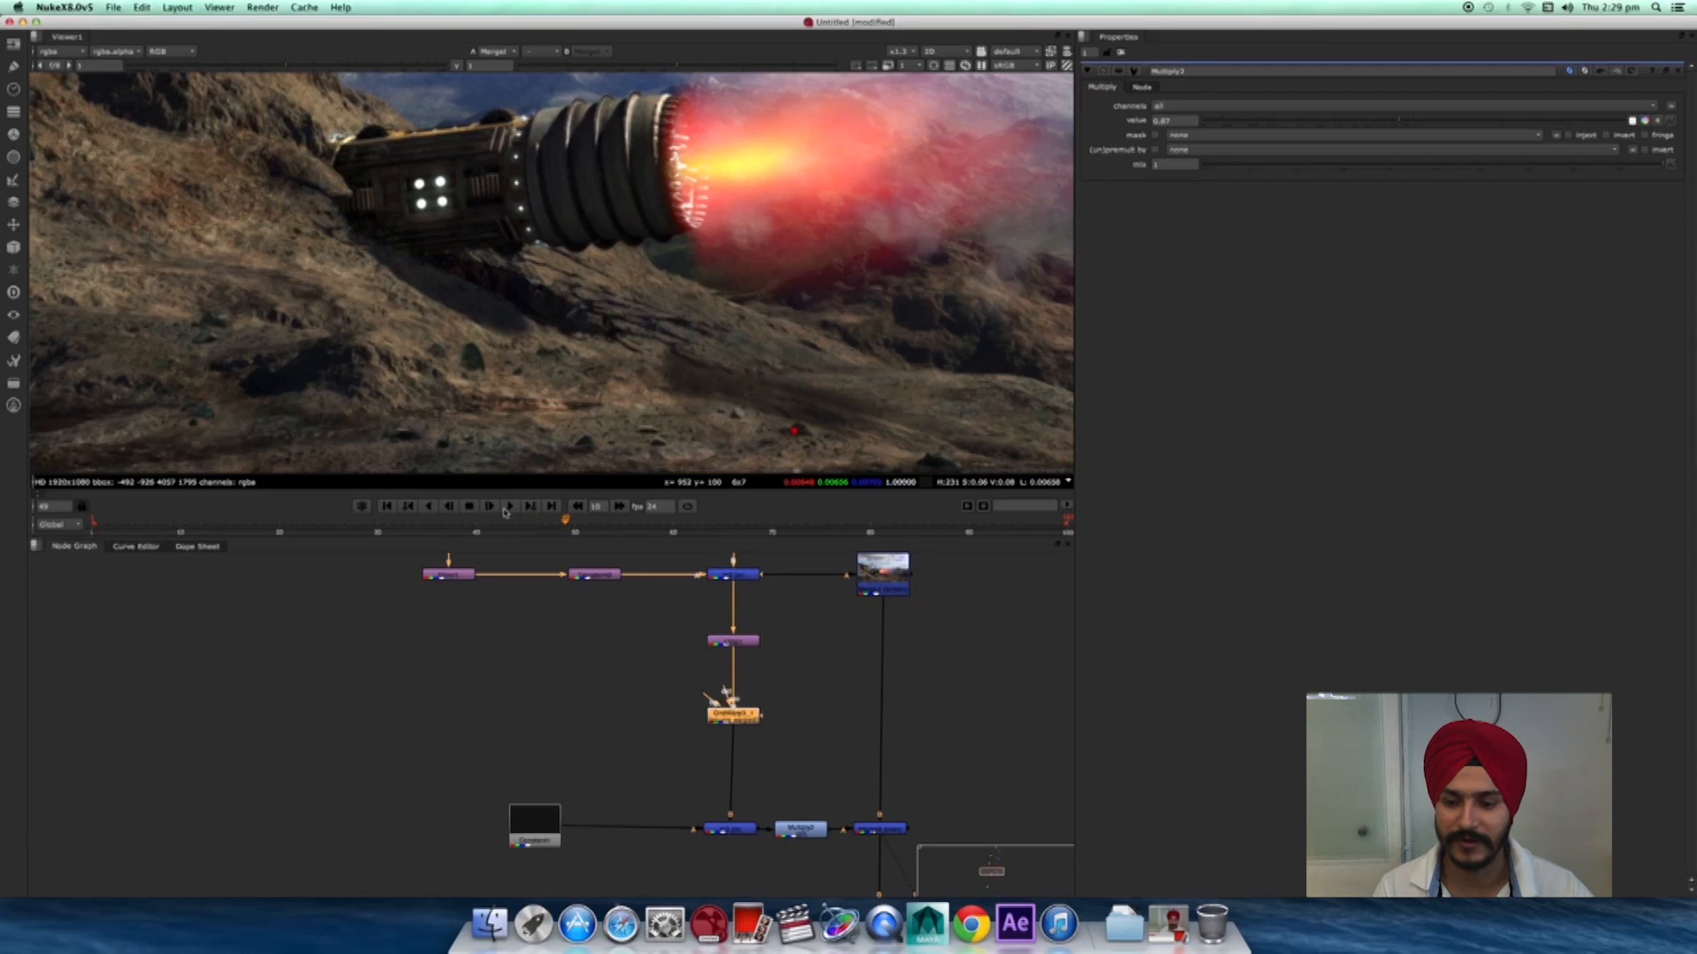
{"action": "middle_click_drag", "start_coordinate": [756, 736], "coordinate": [782, 706]}
{"action": "left_click_drag", "start_coordinate": [548, 793], "coordinate": [594, 797]}
- Play the composite and examine how the dark patch blends into the ground beneath the flame
{"action": "middle_click_drag", "start_coordinate": [893, 440], "coordinate": [803, 377]}
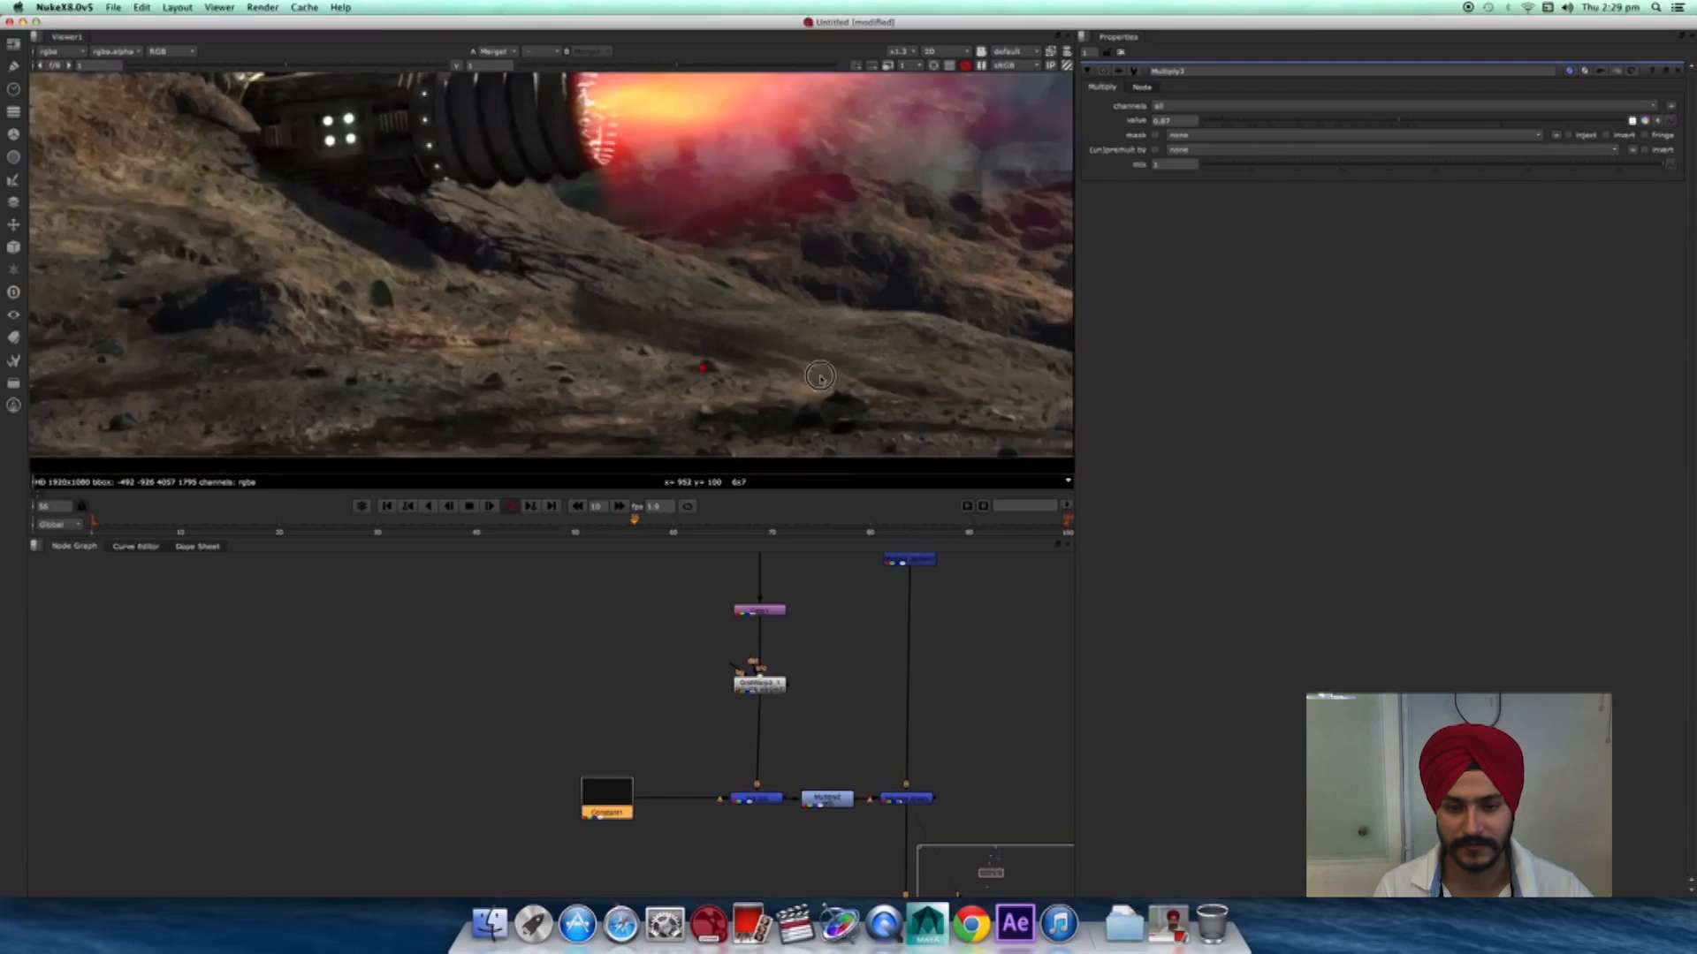
{"action": "scroll", "coordinate": [777, 407], "scroll_direction": "up", "scroll_amount": 3}
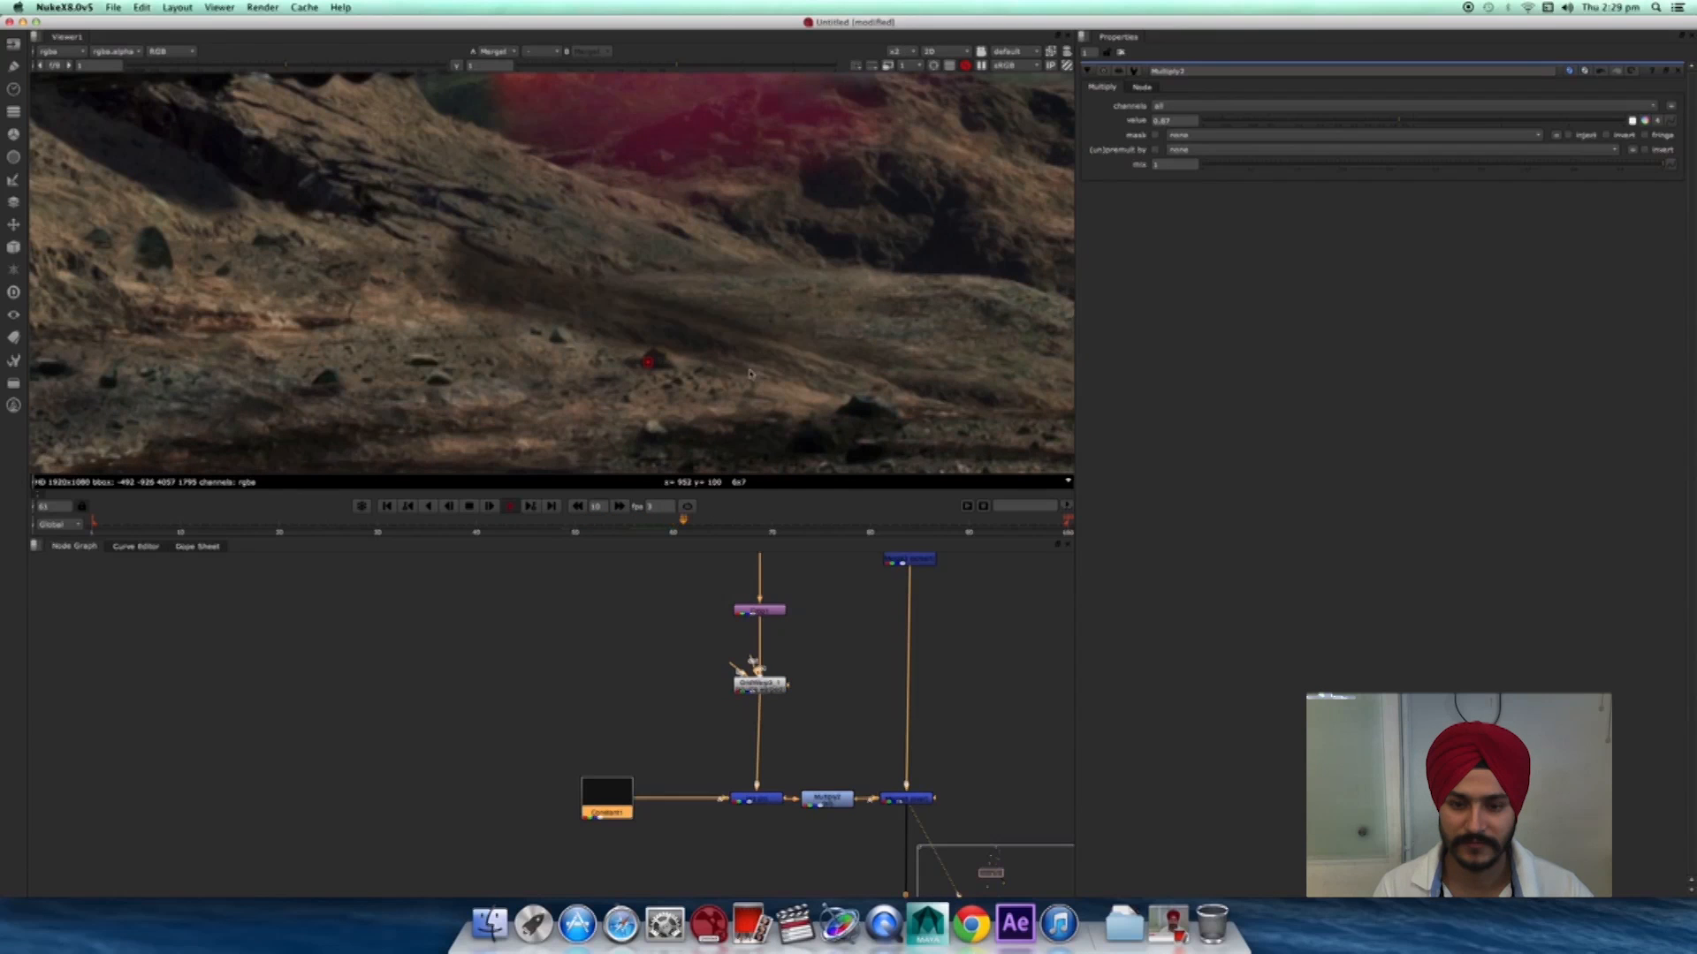
{"action": "scroll", "coordinate": [778, 375], "scroll_direction": "down", "scroll_amount": 3}
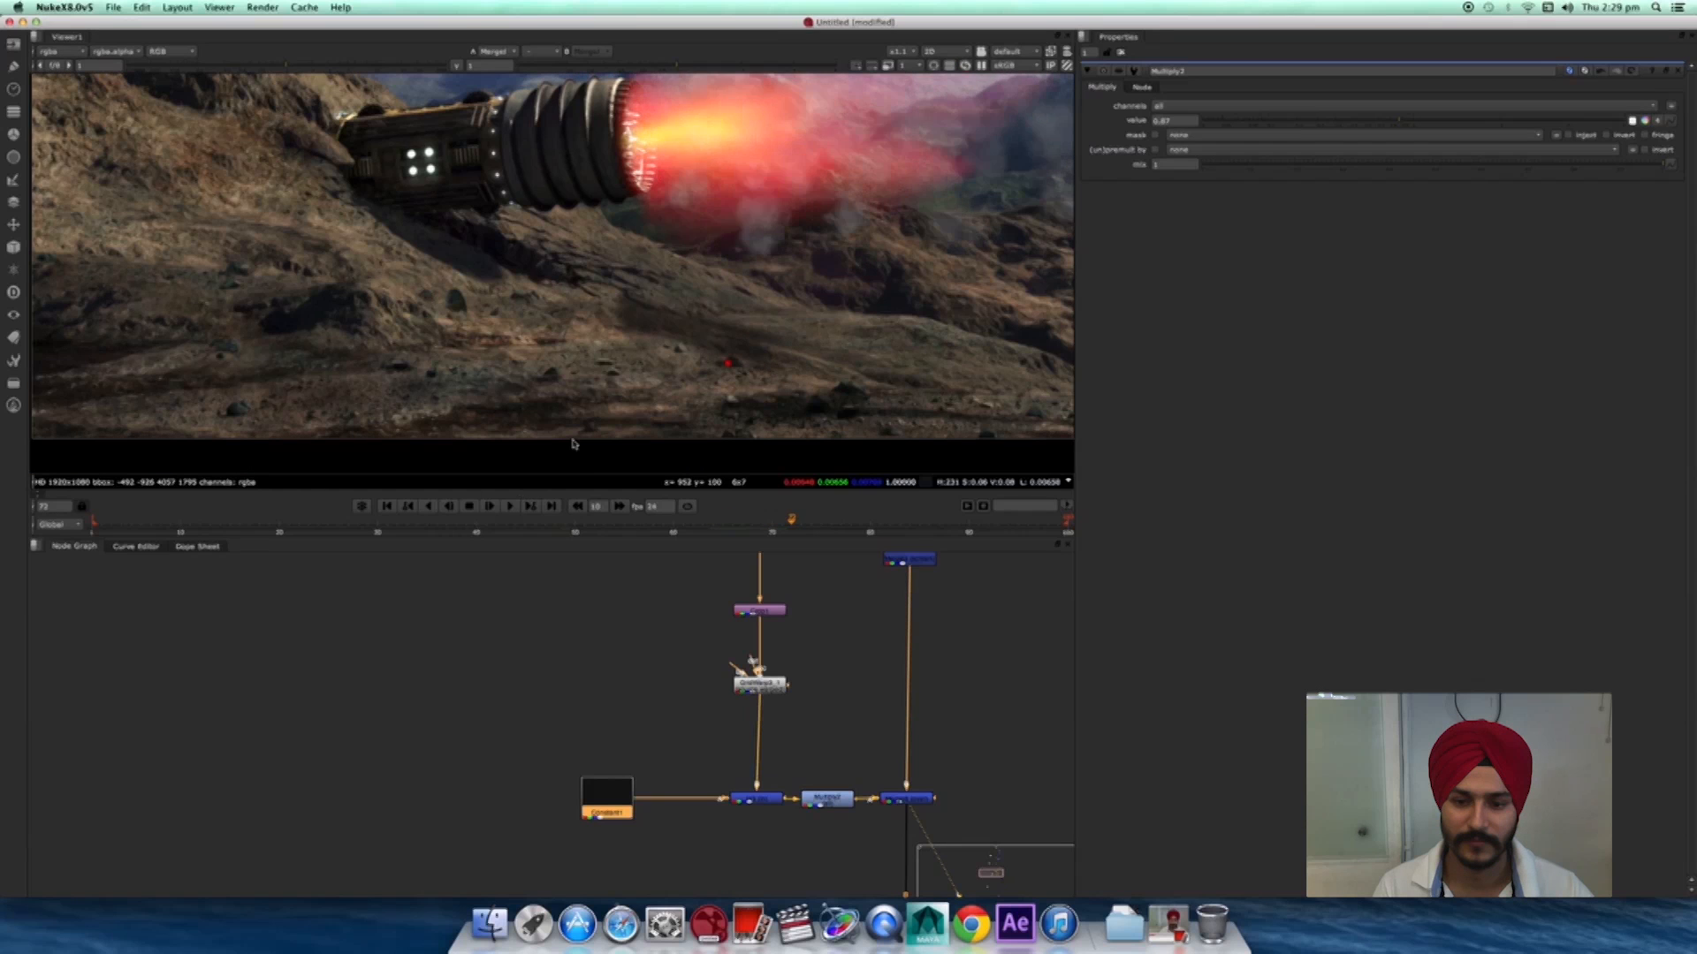
{"action": "scroll", "coordinate": [786, 347], "scroll_direction": "up", "scroll_amount": 4}
{"action": "scroll", "coordinate": [849, 357], "scroll_direction": "down", "scroll_amount": 6}
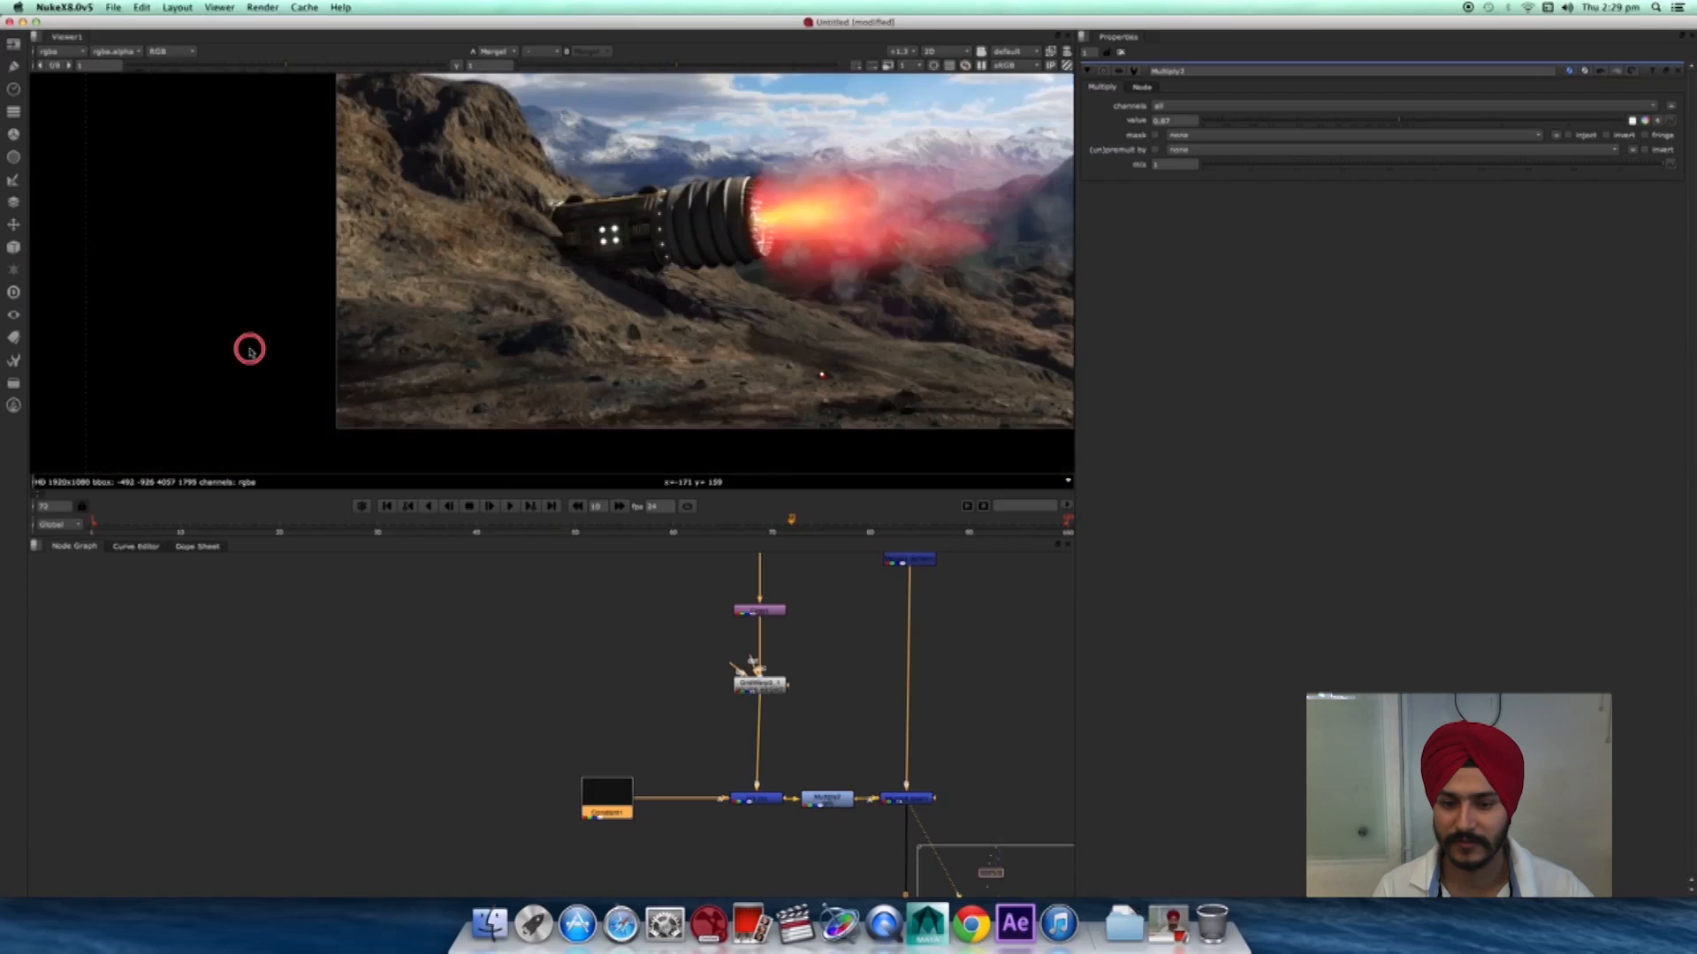
{"action": "scroll", "coordinate": [798, 431], "scroll_direction": "up", "scroll_amount": 5}
{"action": "scroll", "coordinate": [826, 720], "scroll_direction": "down", "scroll_amount": 3}
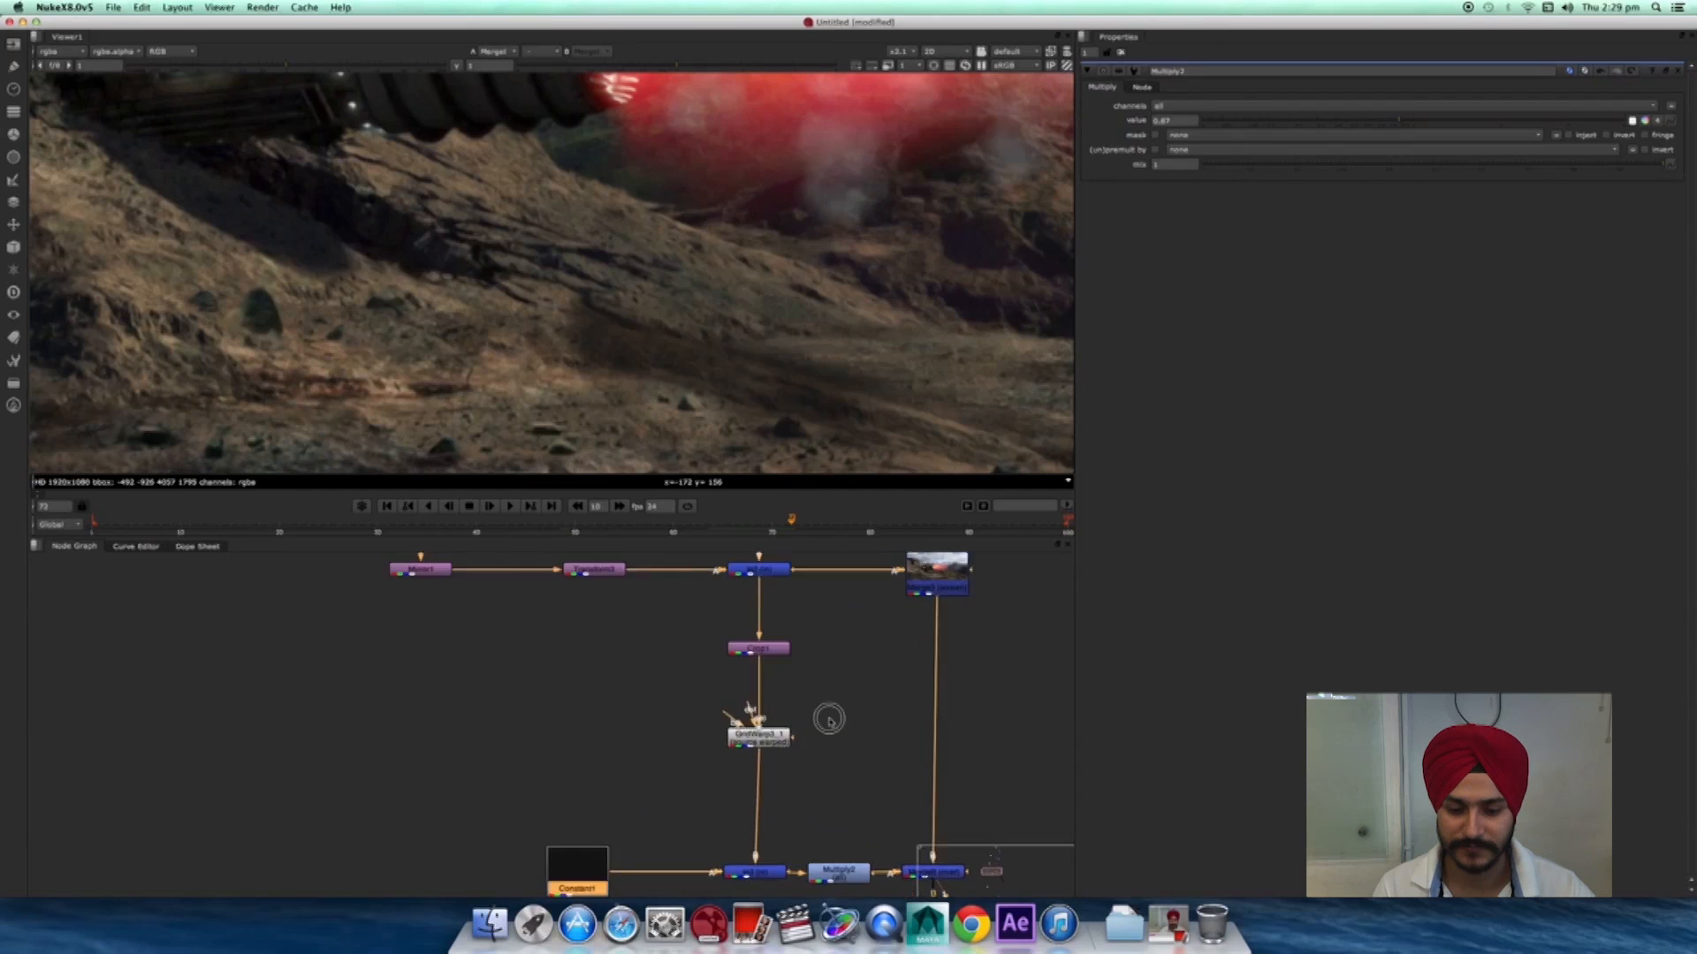
- Insert a Blur node between GridWarp3_1 and the In merge, and set its size to 15
{"action": "scroll", "coordinate": [879, 704], "scroll_direction": "up", "scroll_amount": 4}
{"action": "key", "text": "b"}
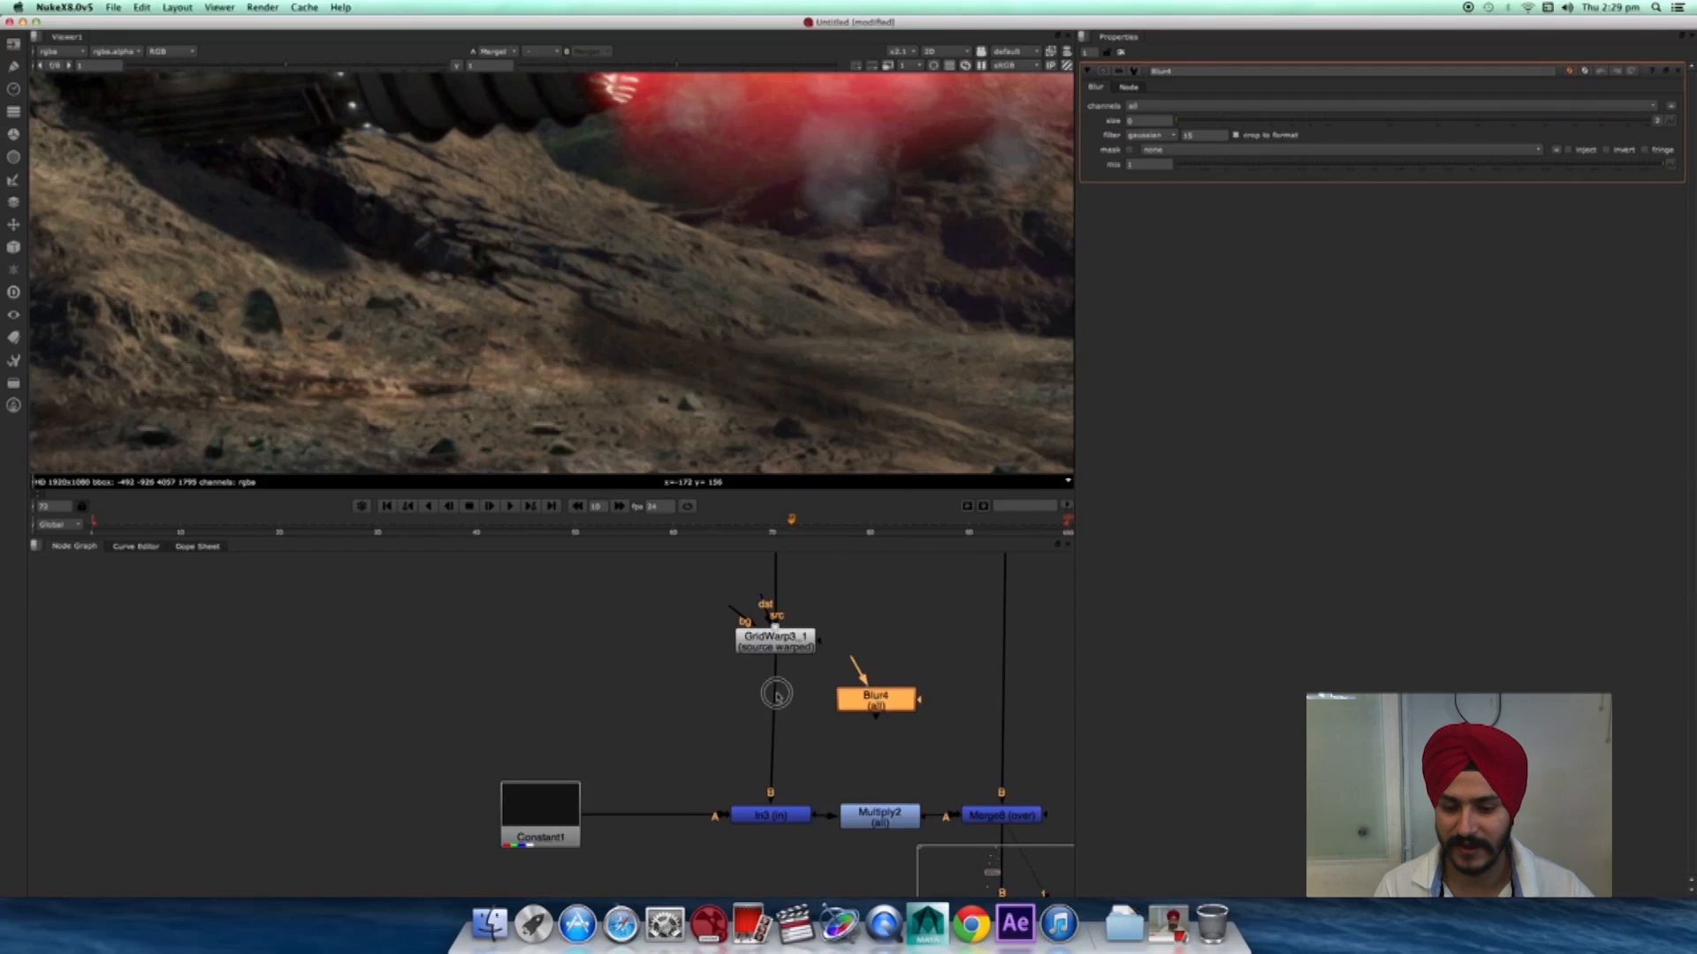
{"action": "left_click_drag", "start_coordinate": [878, 700], "coordinate": [789, 725]}
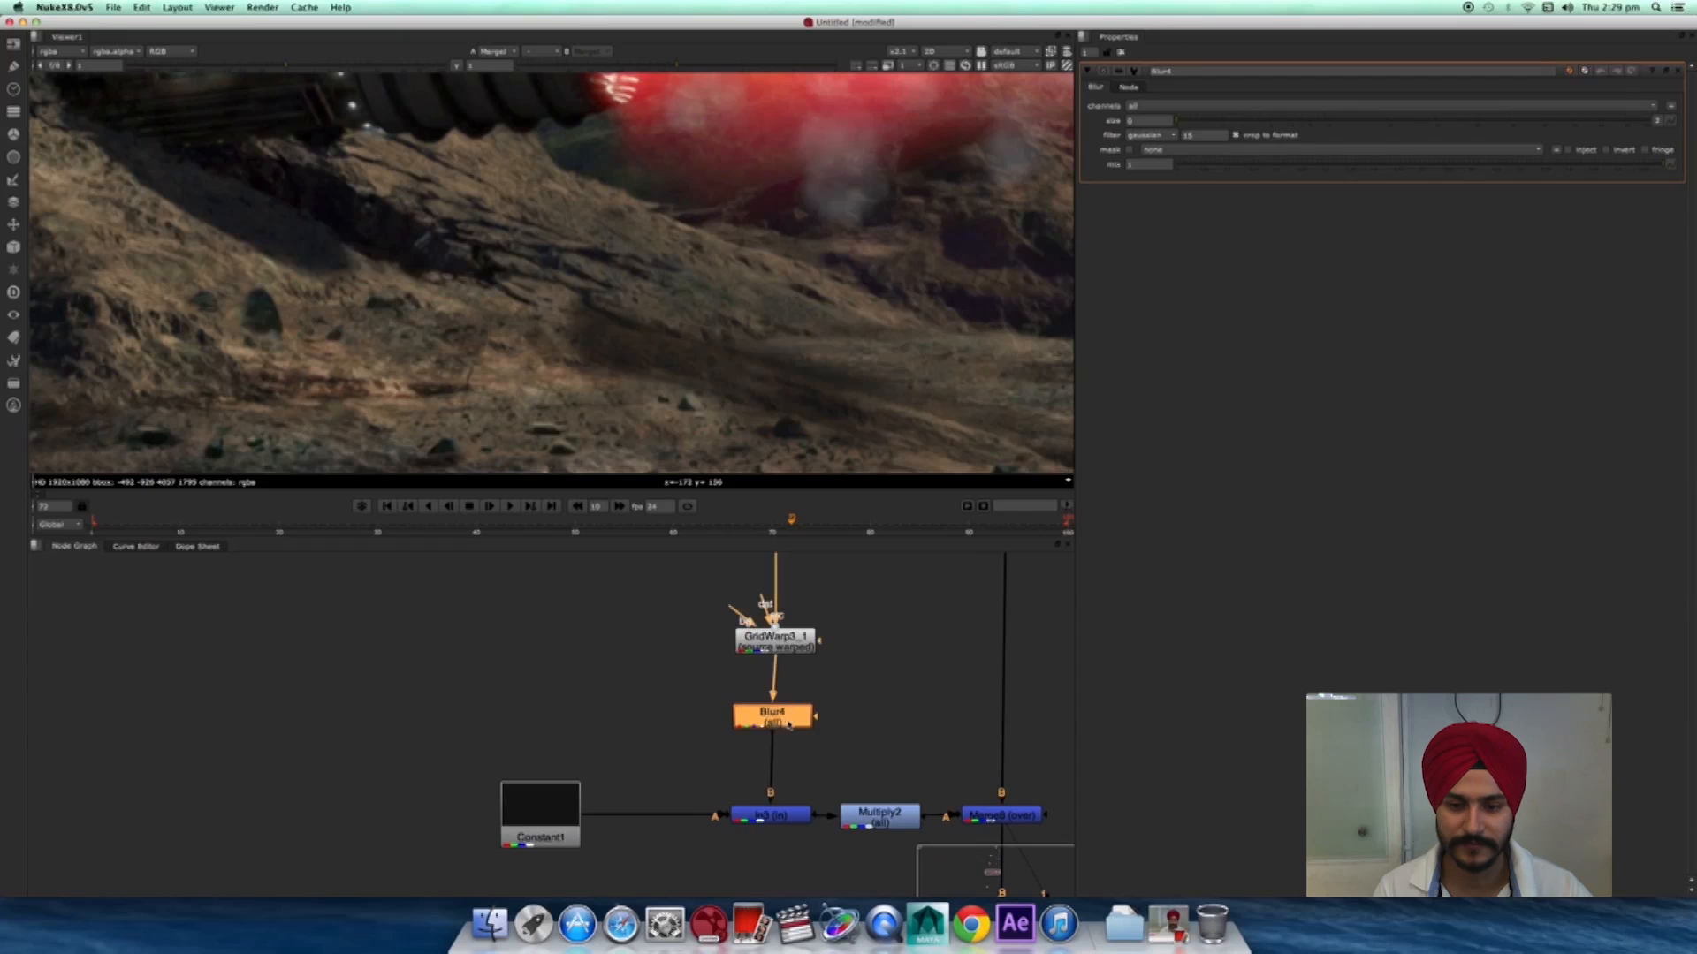
{"action": "key", "text": "Return"}
{"action": "scroll", "coordinate": [842, 398], "scroll_direction": "down", "scroll_amount": 3}
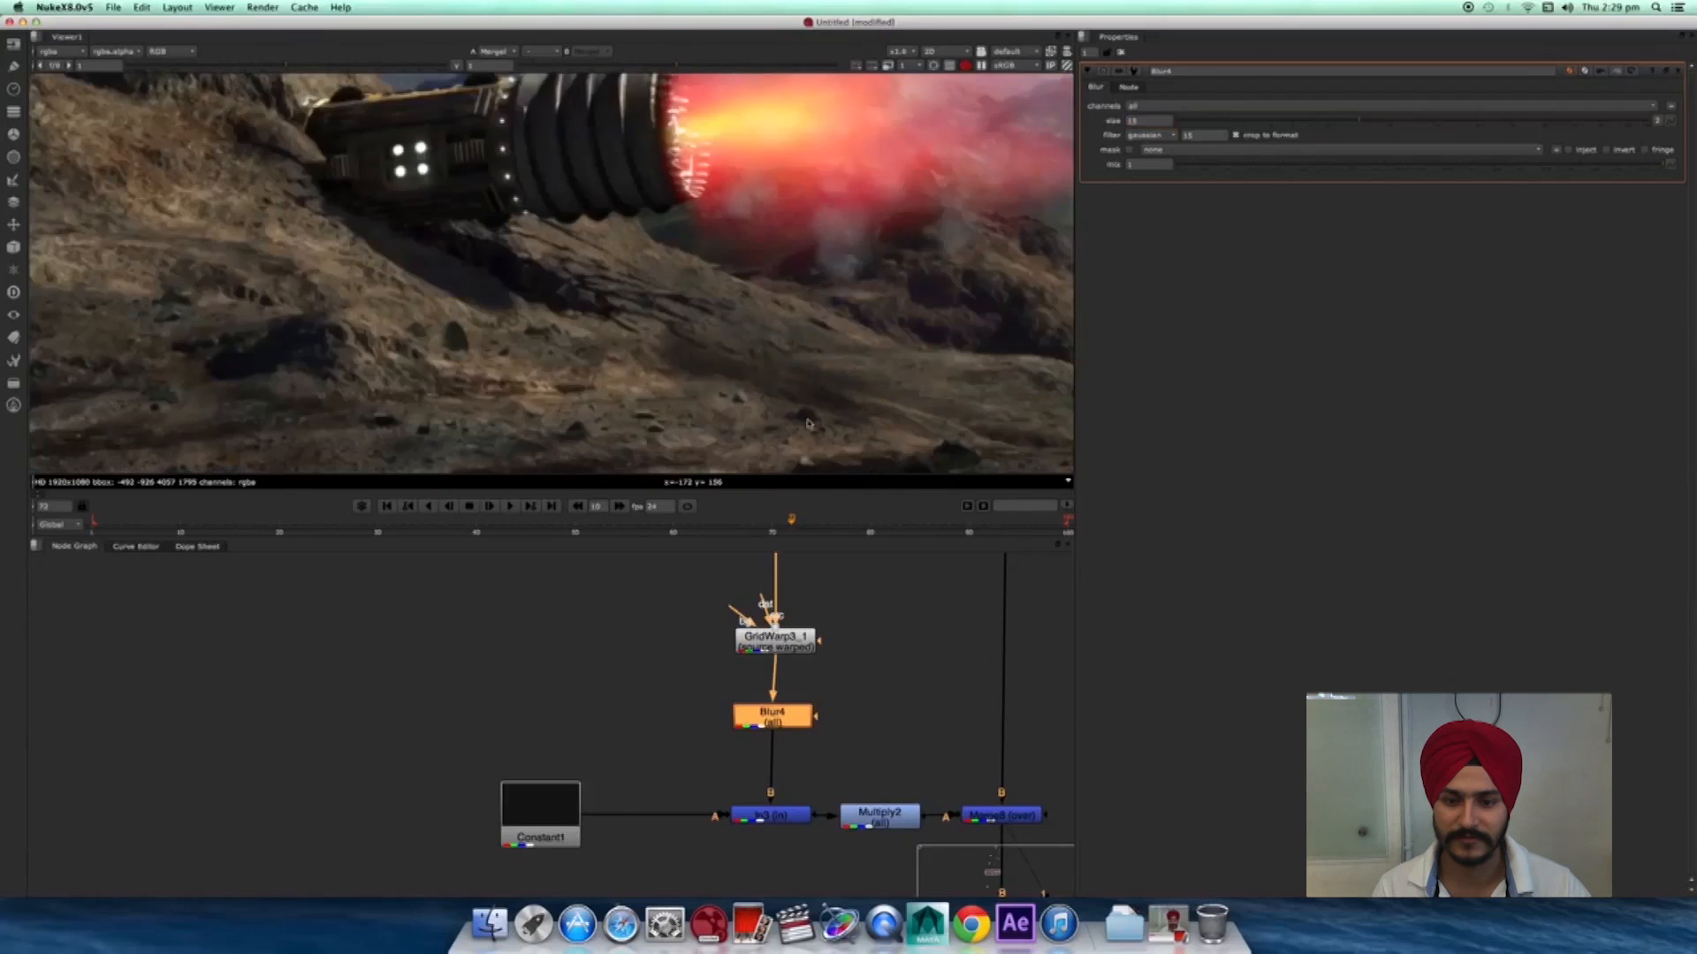
{"action": "scroll", "coordinate": [825, 719], "scroll_direction": "down", "scroll_amount": 1}
- Set Multiply2's value to 0.85 and check the ground shadow in the whole frame
{"action": "left_click", "coordinate": [806, 774]}
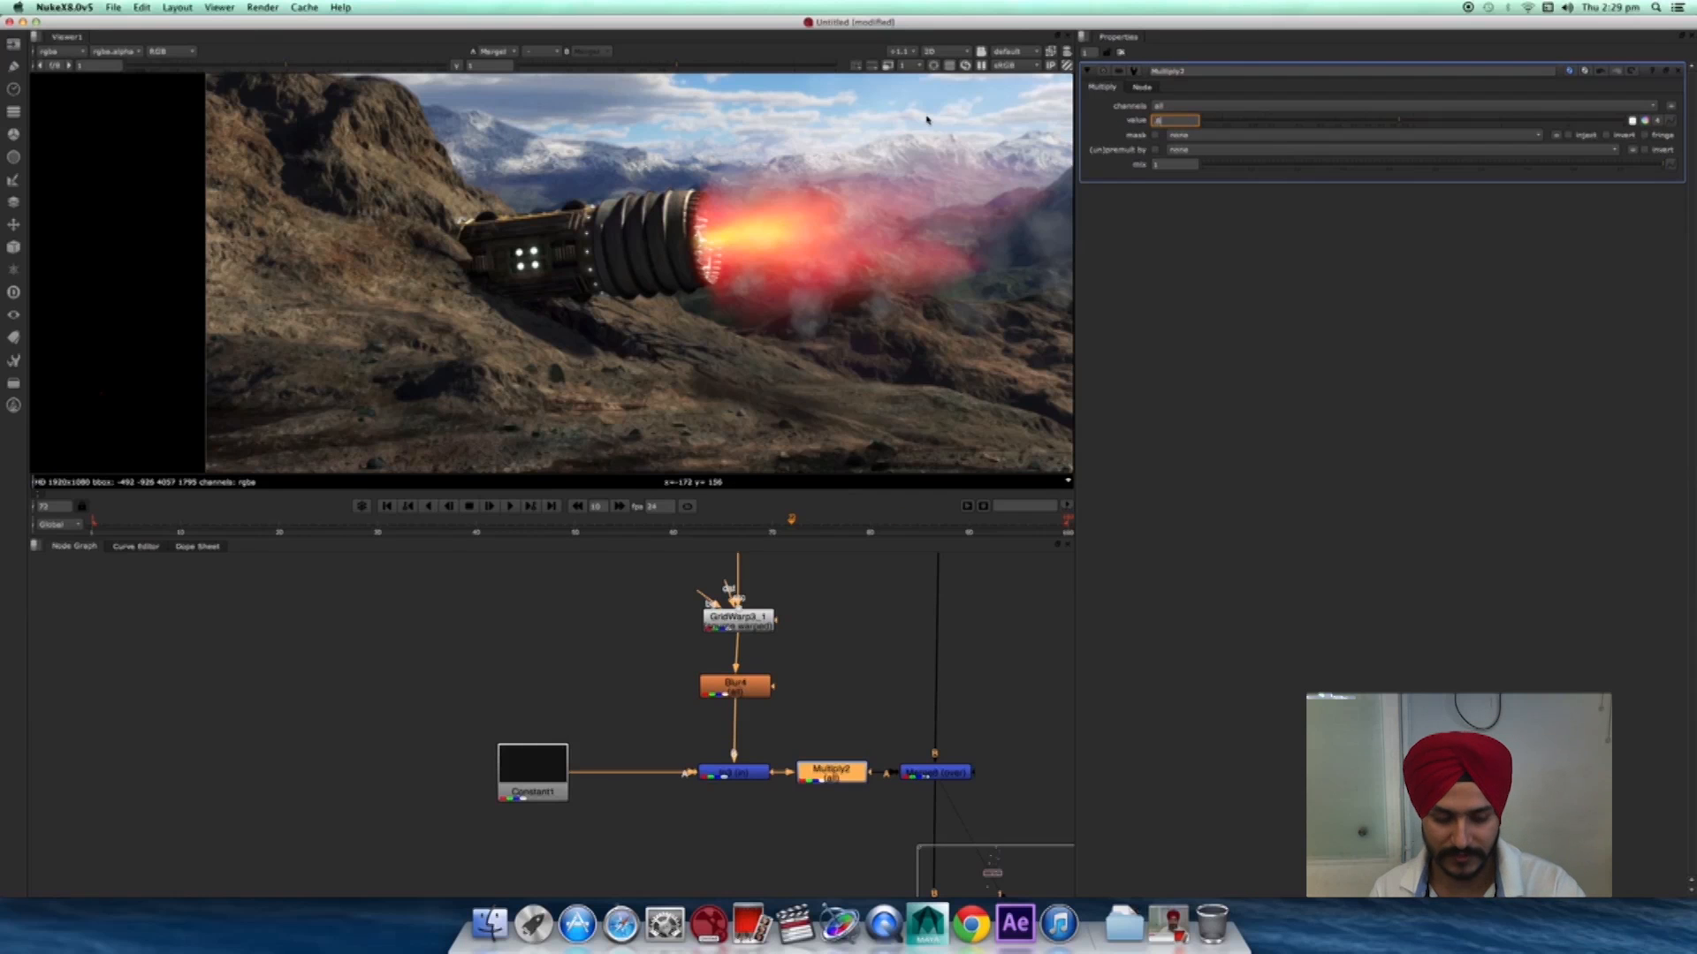
{"action": "scroll", "coordinate": [714, 349], "scroll_direction": "down", "scroll_amount": 1}
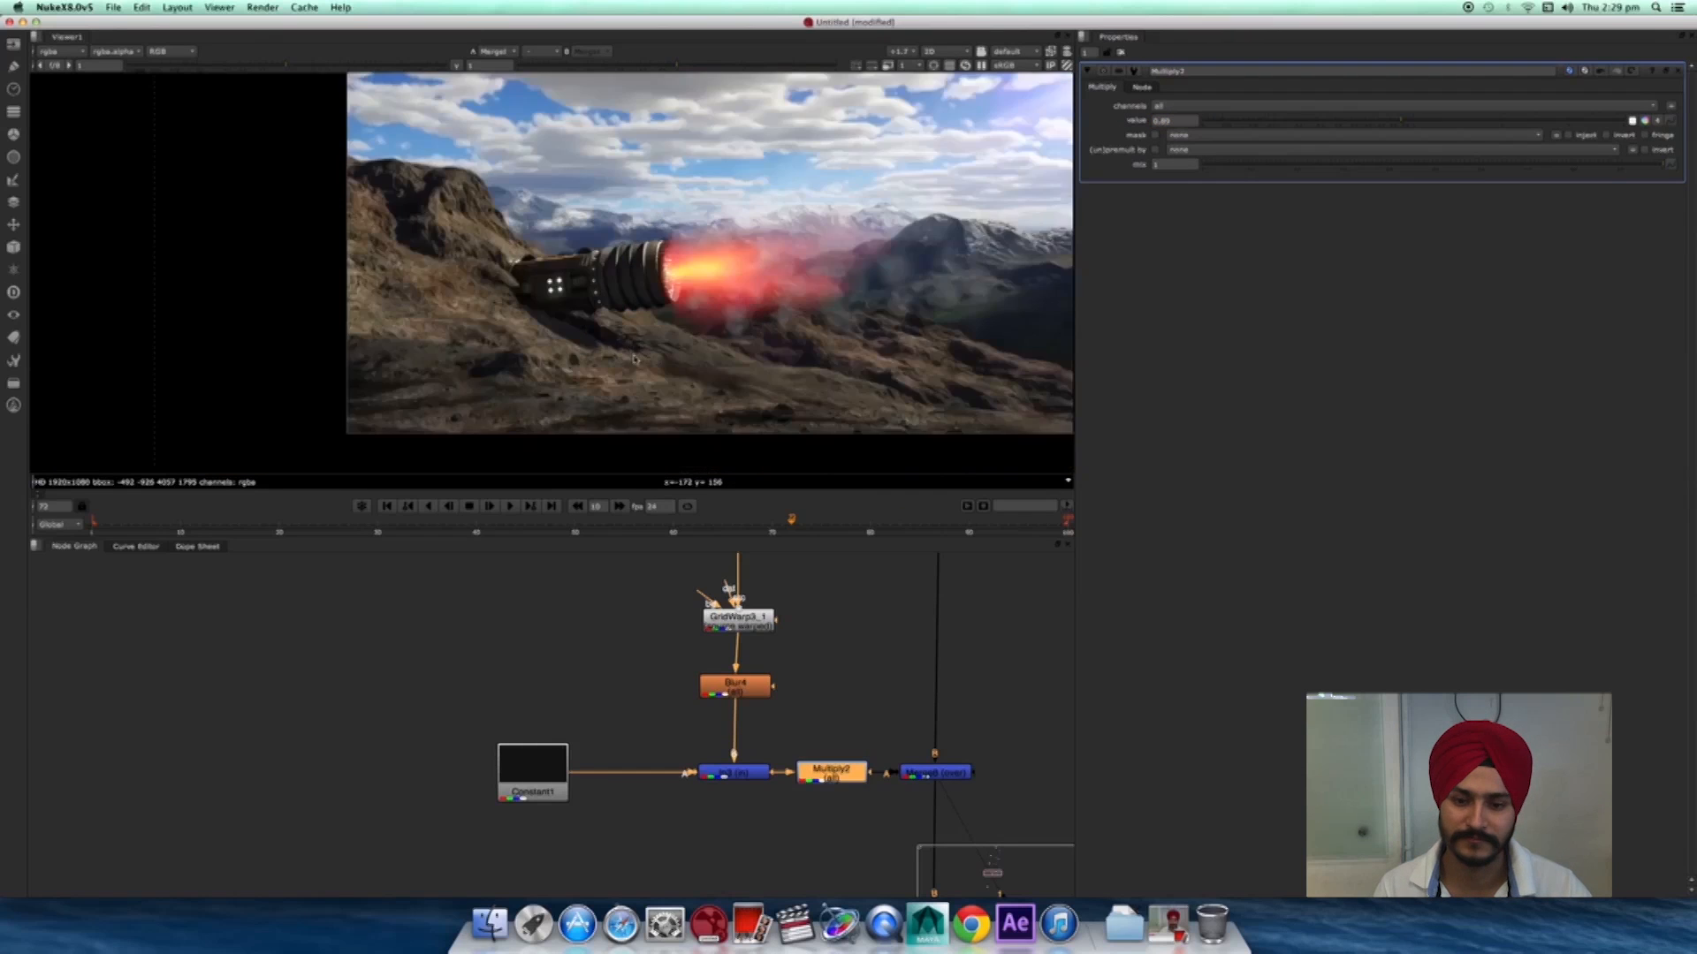
{"action": "scroll", "coordinate": [837, 382], "scroll_direction": "down", "scroll_amount": 1}
{"action": "middle_click_drag", "start_coordinate": [836, 384], "coordinate": [787, 364]}
{"action": "middle_click_drag", "start_coordinate": [826, 774], "coordinate": [809, 669]}
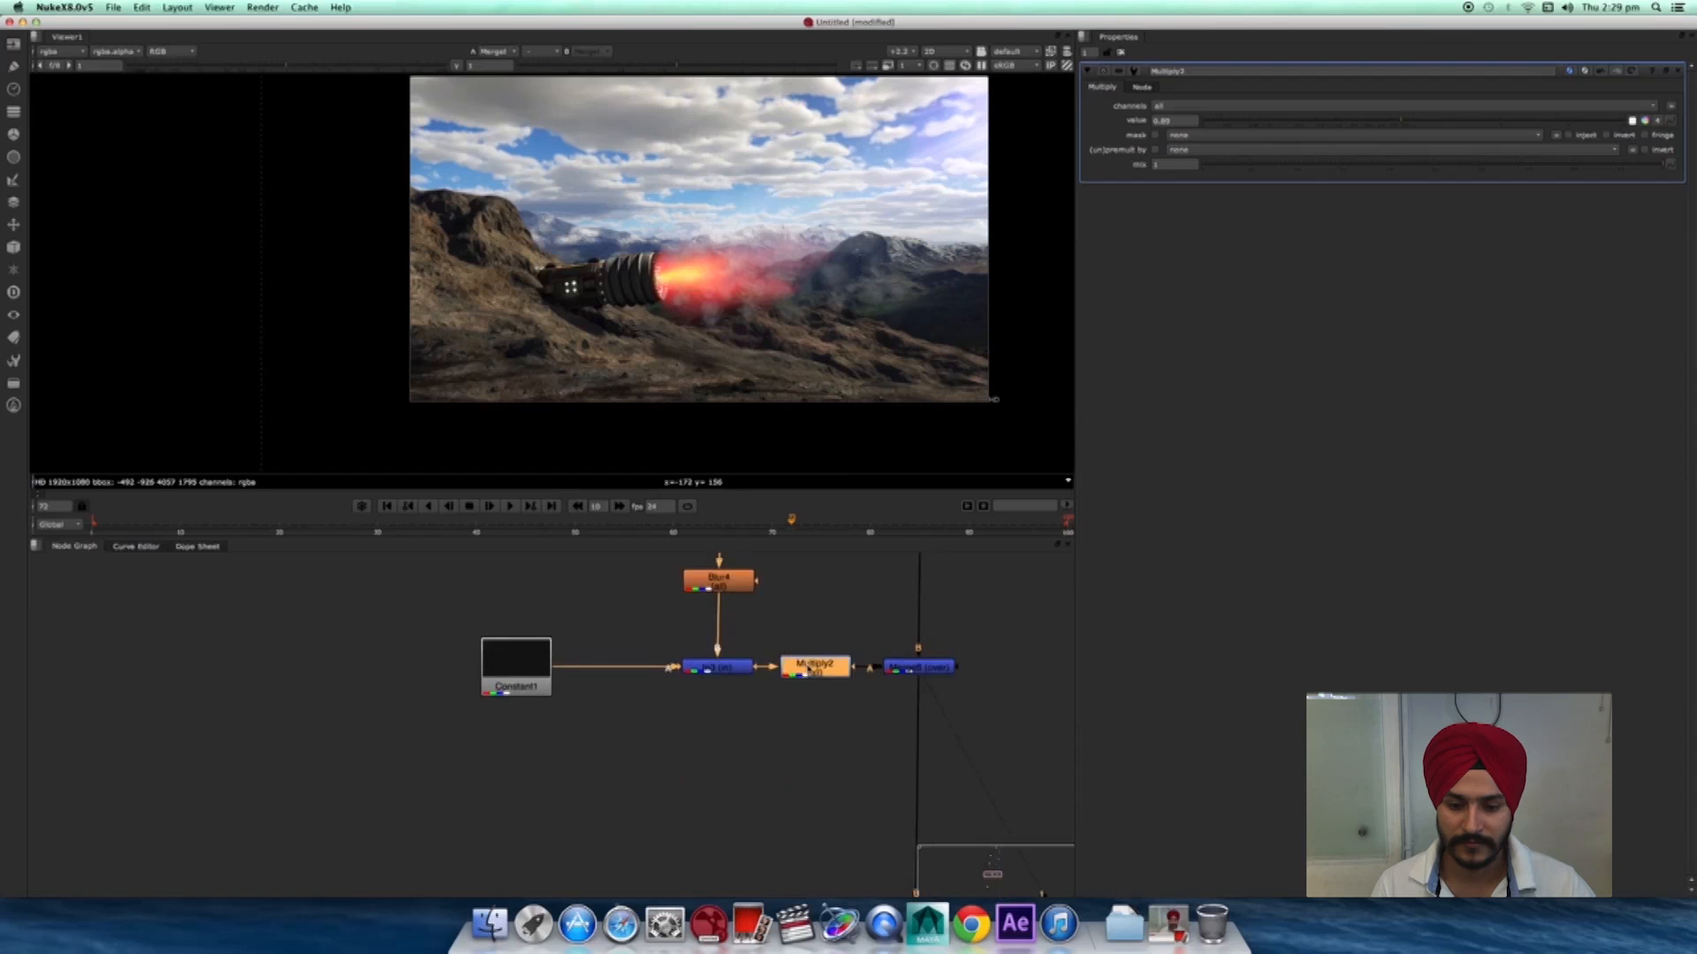
- Locate the Merge4 over node at the end of the main pipe and open its properties
{"action": "left_click", "coordinate": [896, 677]}
{"action": "middle_click_drag", "start_coordinate": [935, 734], "coordinate": [878, 575]}
{"action": "middle_click_drag", "start_coordinate": [904, 835], "coordinate": [866, 575]}
{"action": "middle_click_drag", "start_coordinate": [893, 769], "coordinate": [893, 557]}
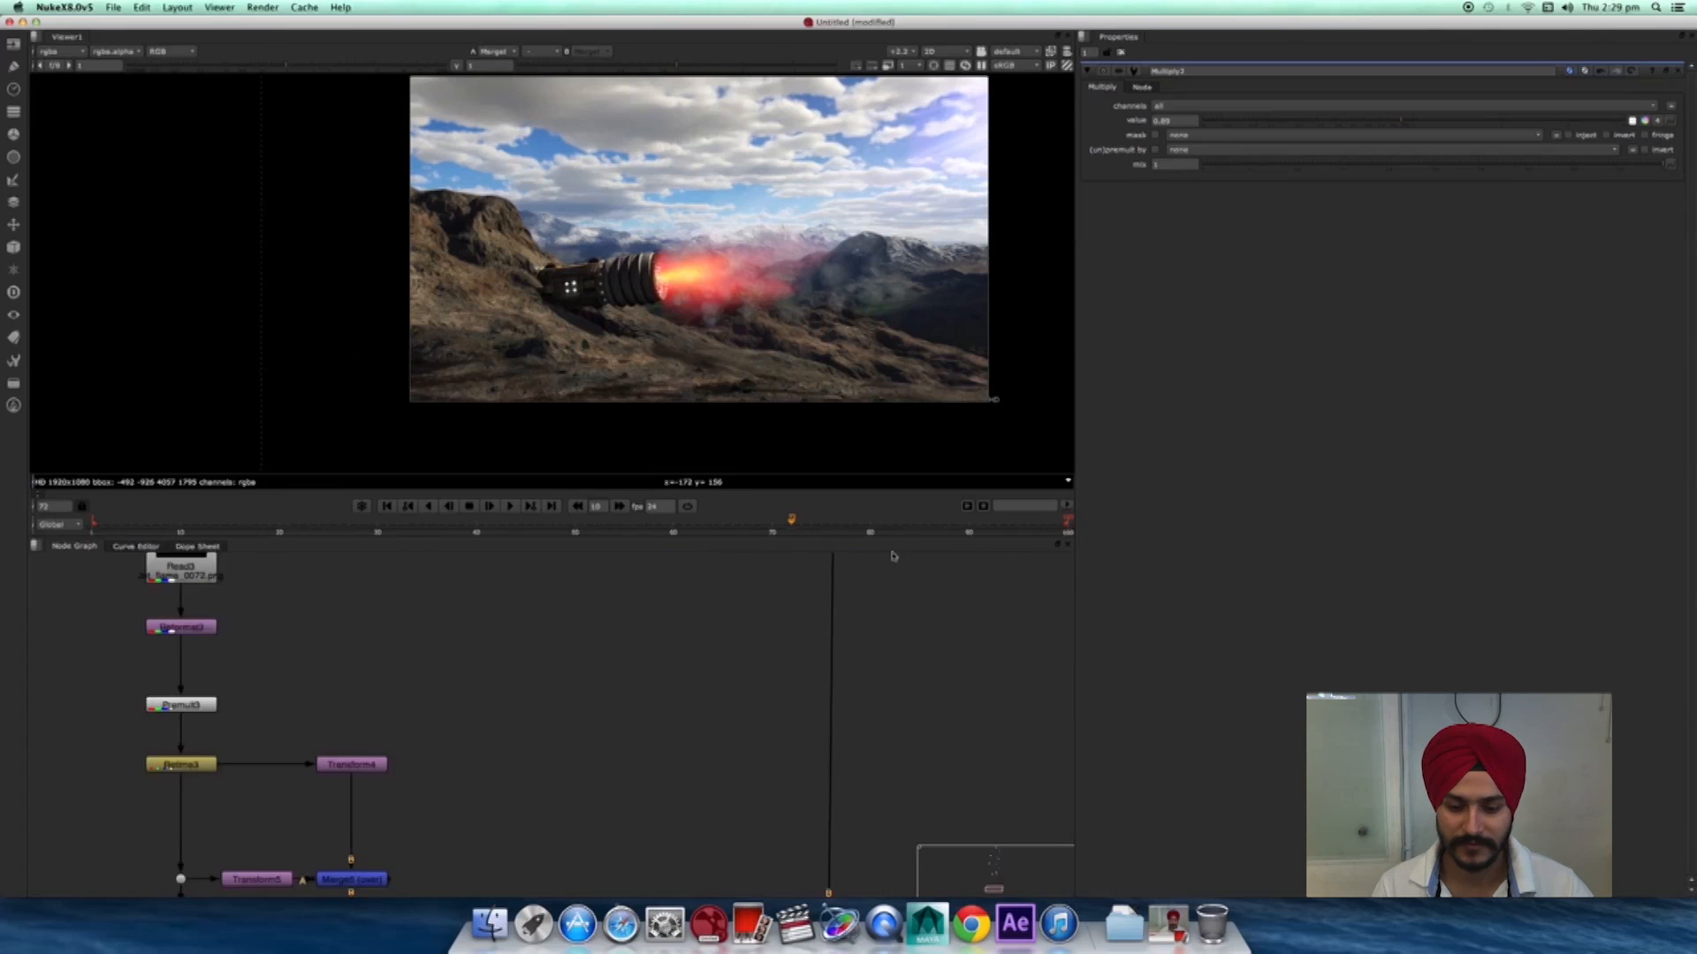
{"action": "middle_click_drag", "start_coordinate": [846, 871], "coordinate": [844, 716]}
{"action": "double_click", "coordinate": [844, 717]}
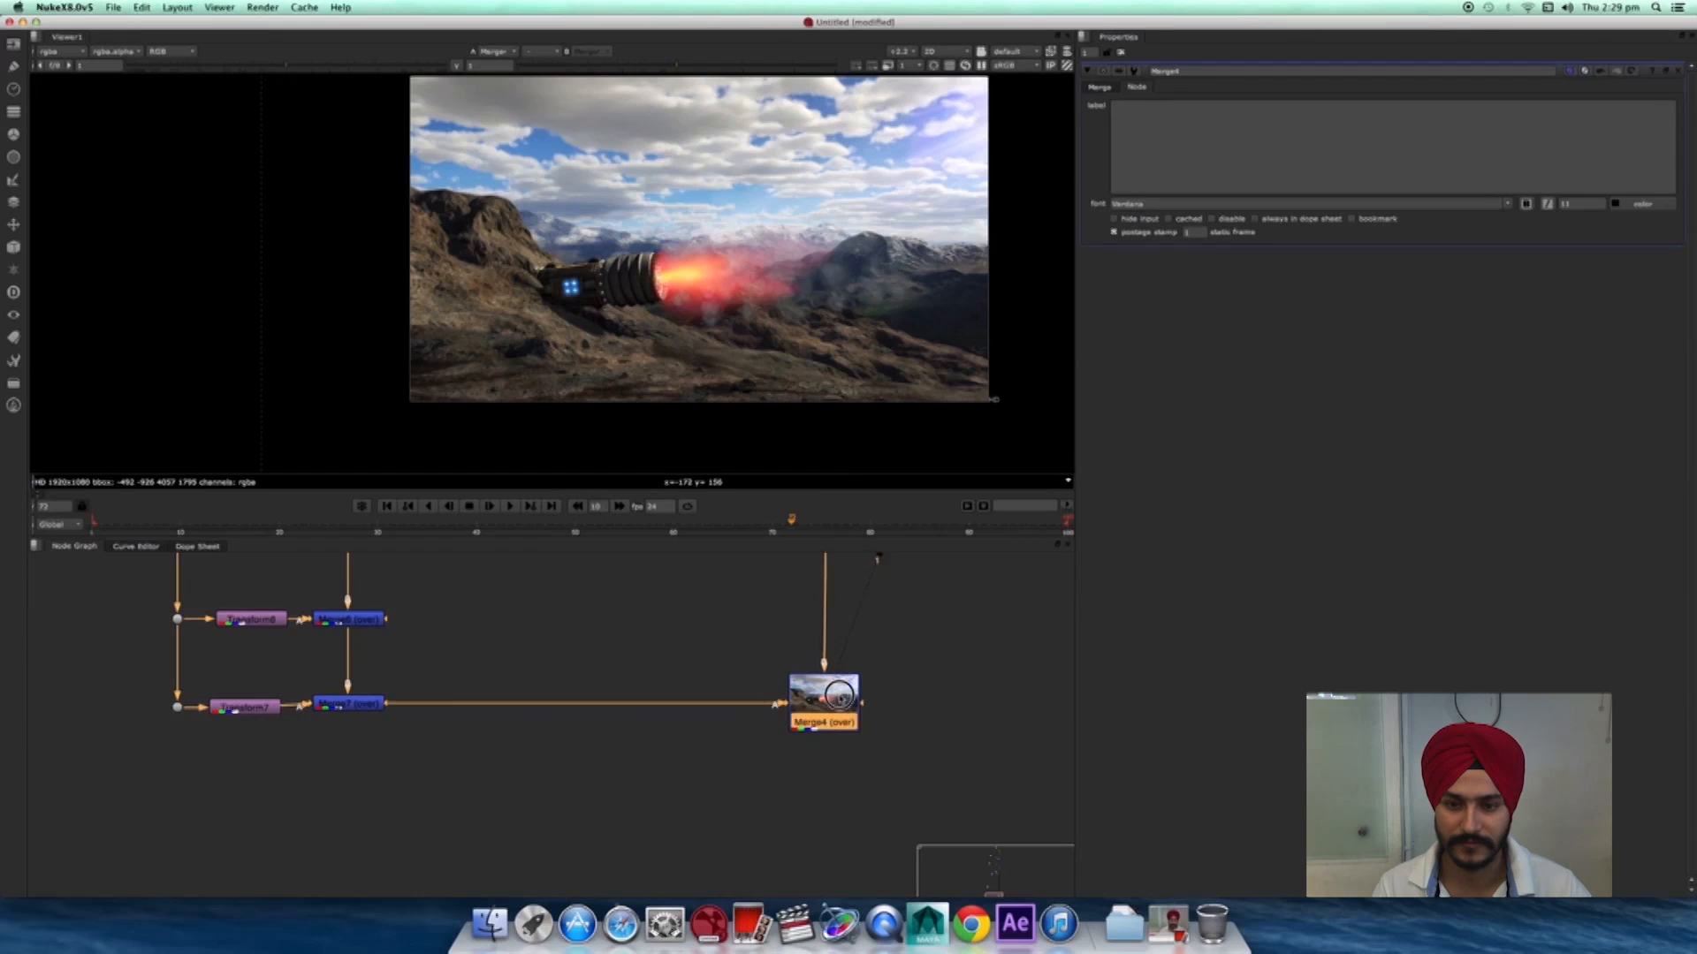
{"action": "left_click", "coordinate": [837, 776]}
{"action": "left_click", "coordinate": [833, 703]}
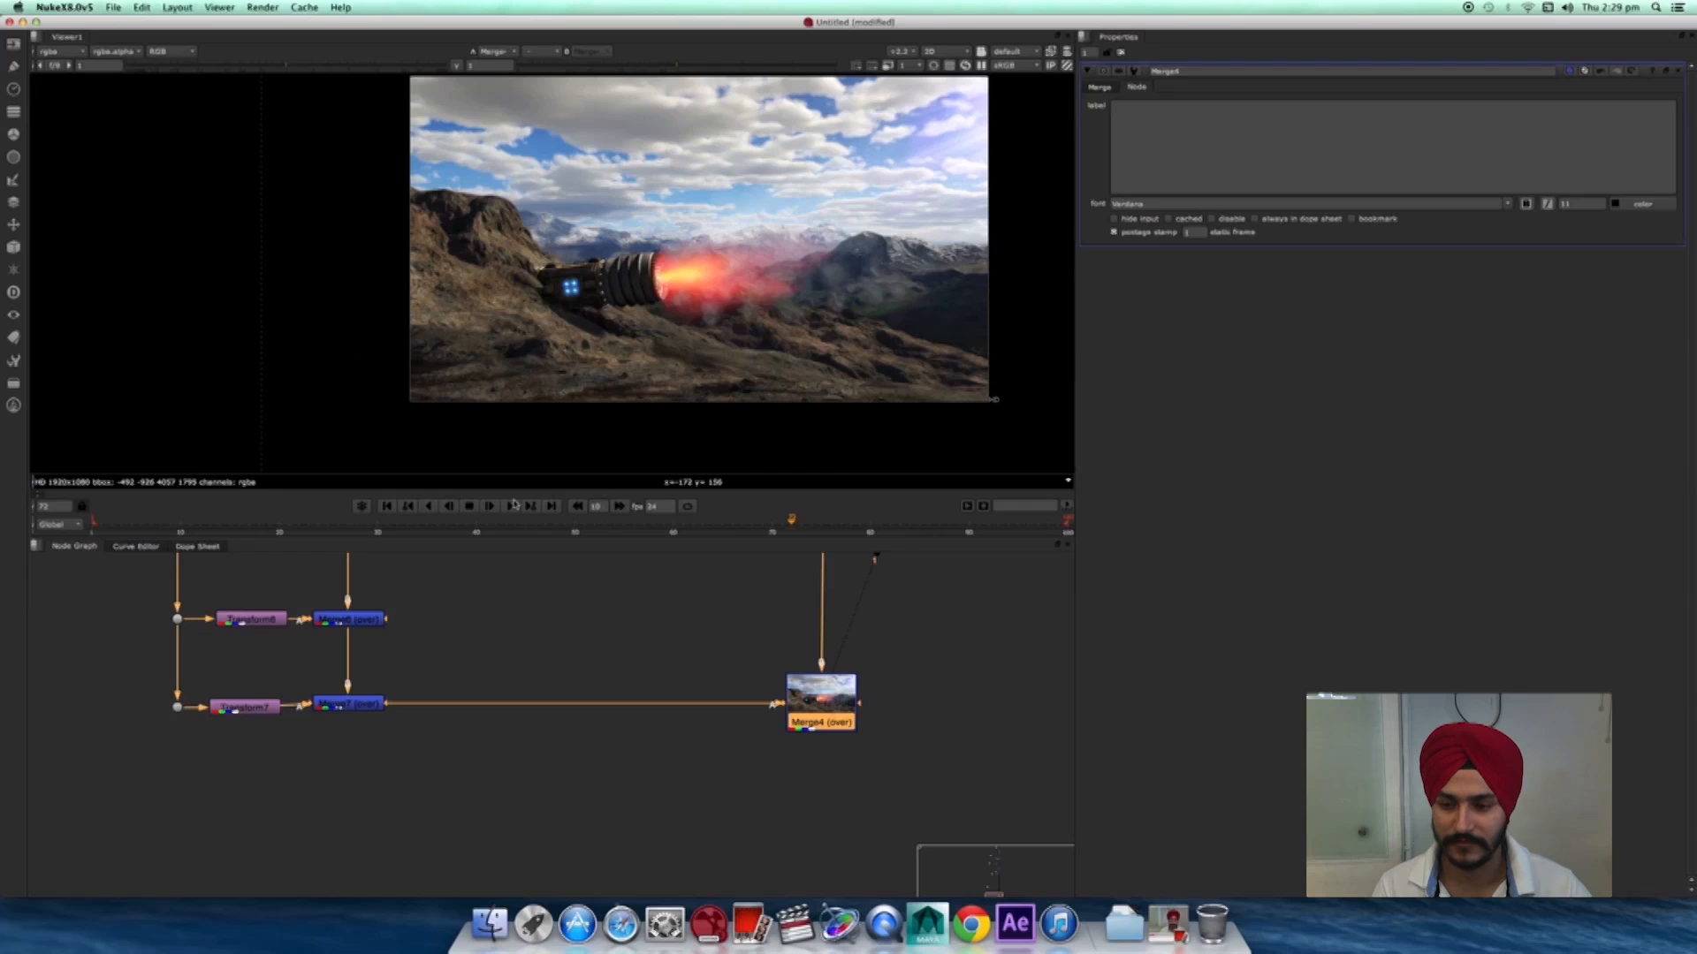
- Play the final composite from the first frame in the maximized viewer to examine the flame and ground shadow
{"action": "middle_click_drag", "start_coordinate": [677, 362], "coordinate": [707, 394], "text": "alt"}
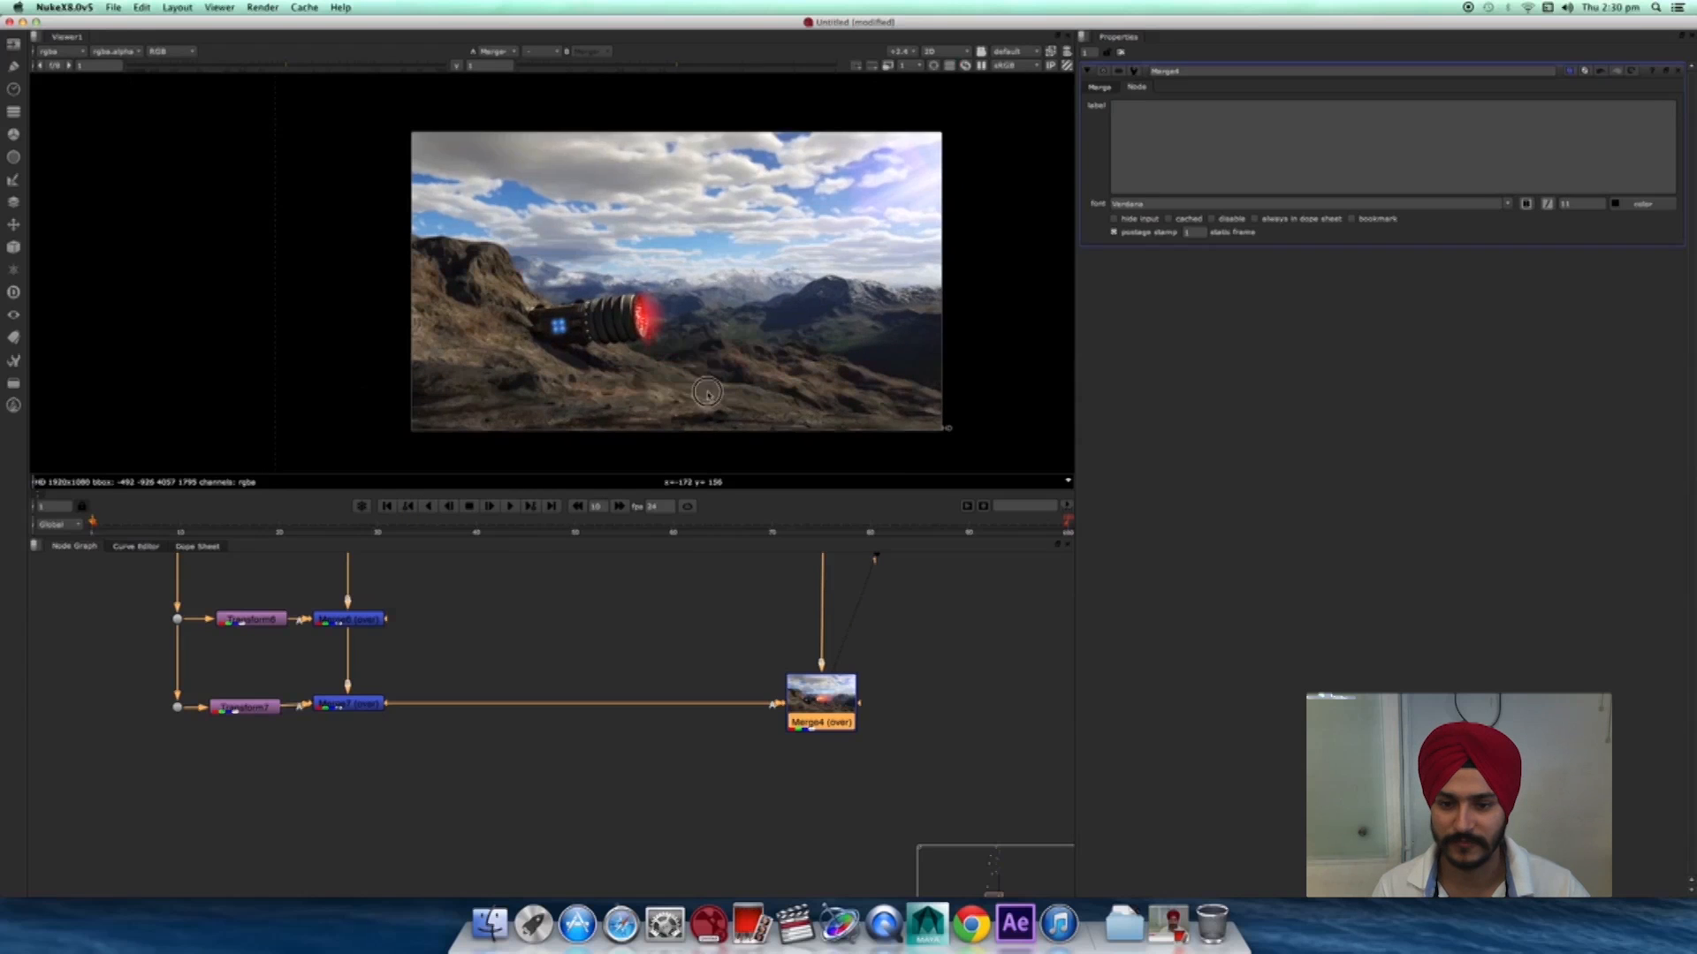
{"action": "scroll", "coordinate": [707, 392], "scroll_direction": "up", "scroll_amount": 3}
{"action": "left_click", "coordinate": [510, 508]}
{"action": "key", "text": "space"}
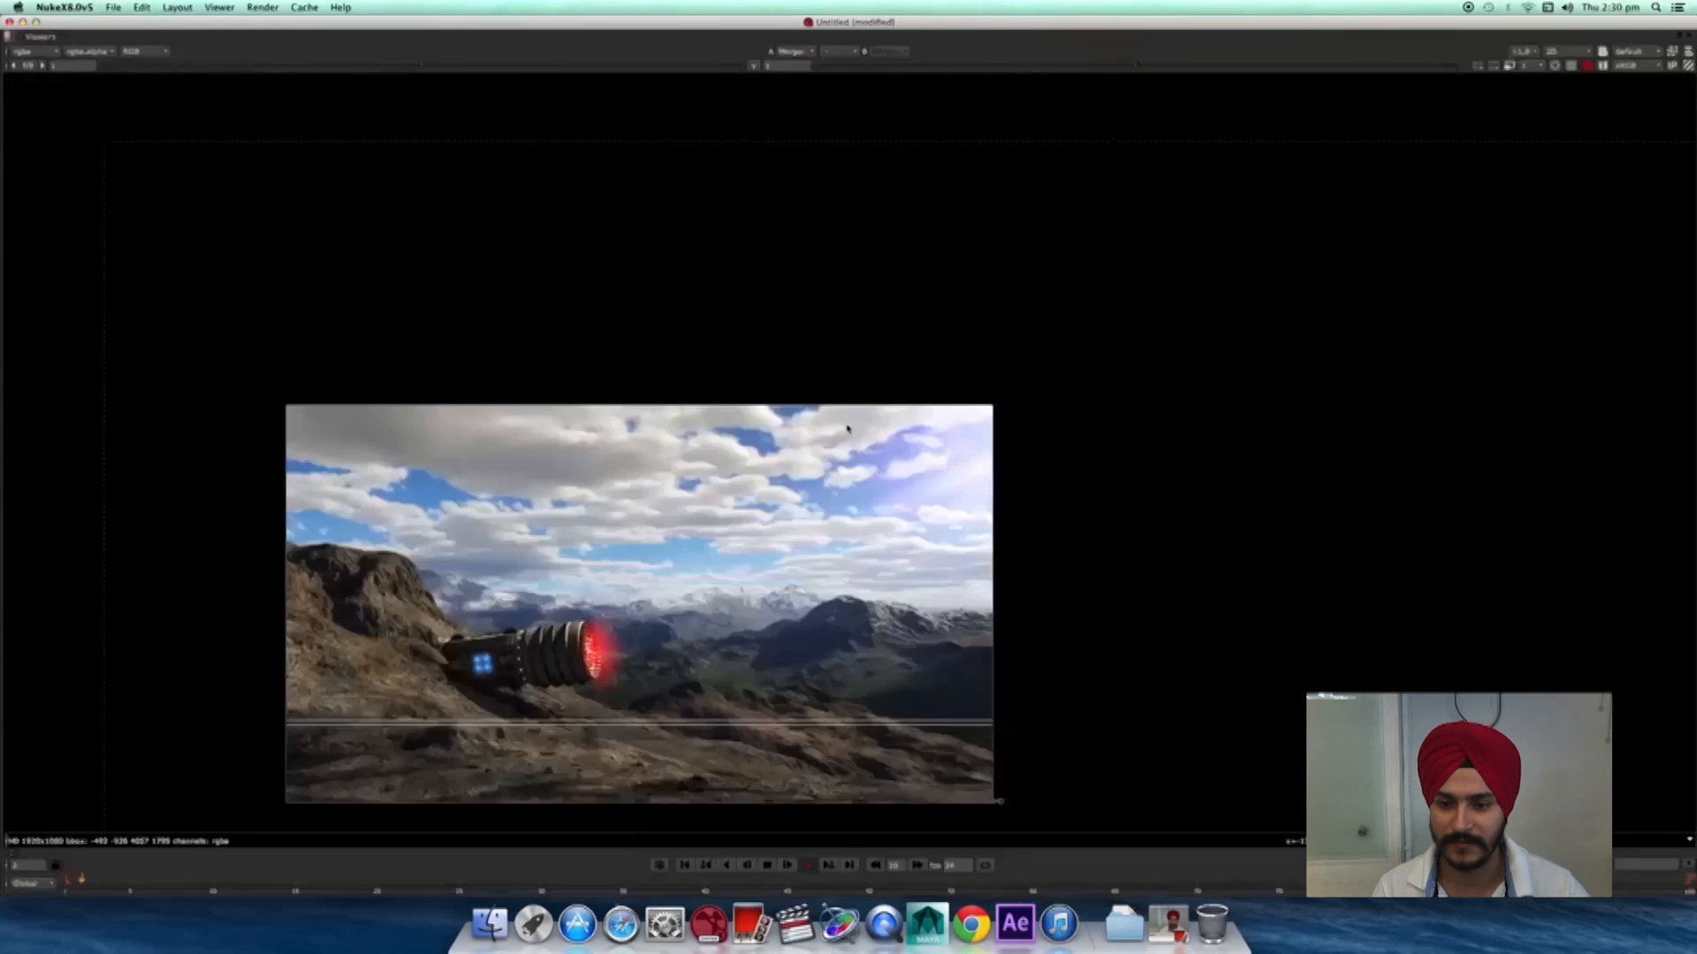
{"action": "scroll", "coordinate": [921, 432], "scroll_direction": "up", "scroll_amount": 5}
{"action": "middle_click_drag", "start_coordinate": [937, 431], "coordinate": [1084, 376]}
{"action": "scroll", "coordinate": [920, 645], "scroll_direction": "down", "scroll_amount": 1}
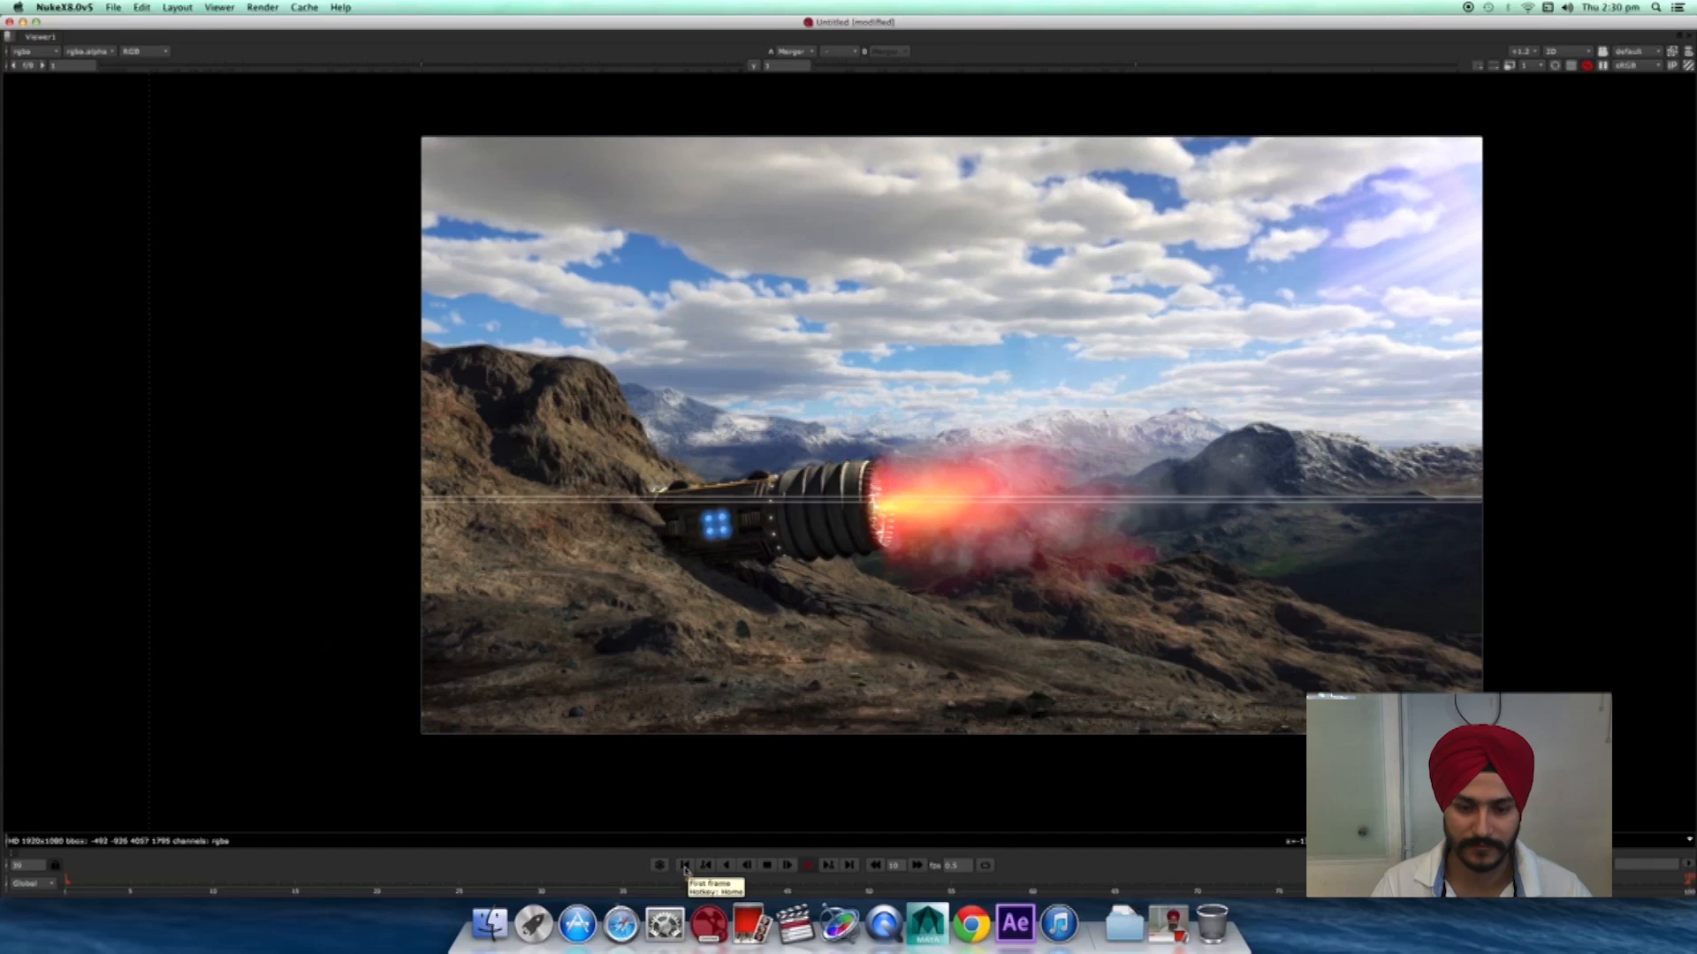
{"action": "left_click", "coordinate": [685, 869]}
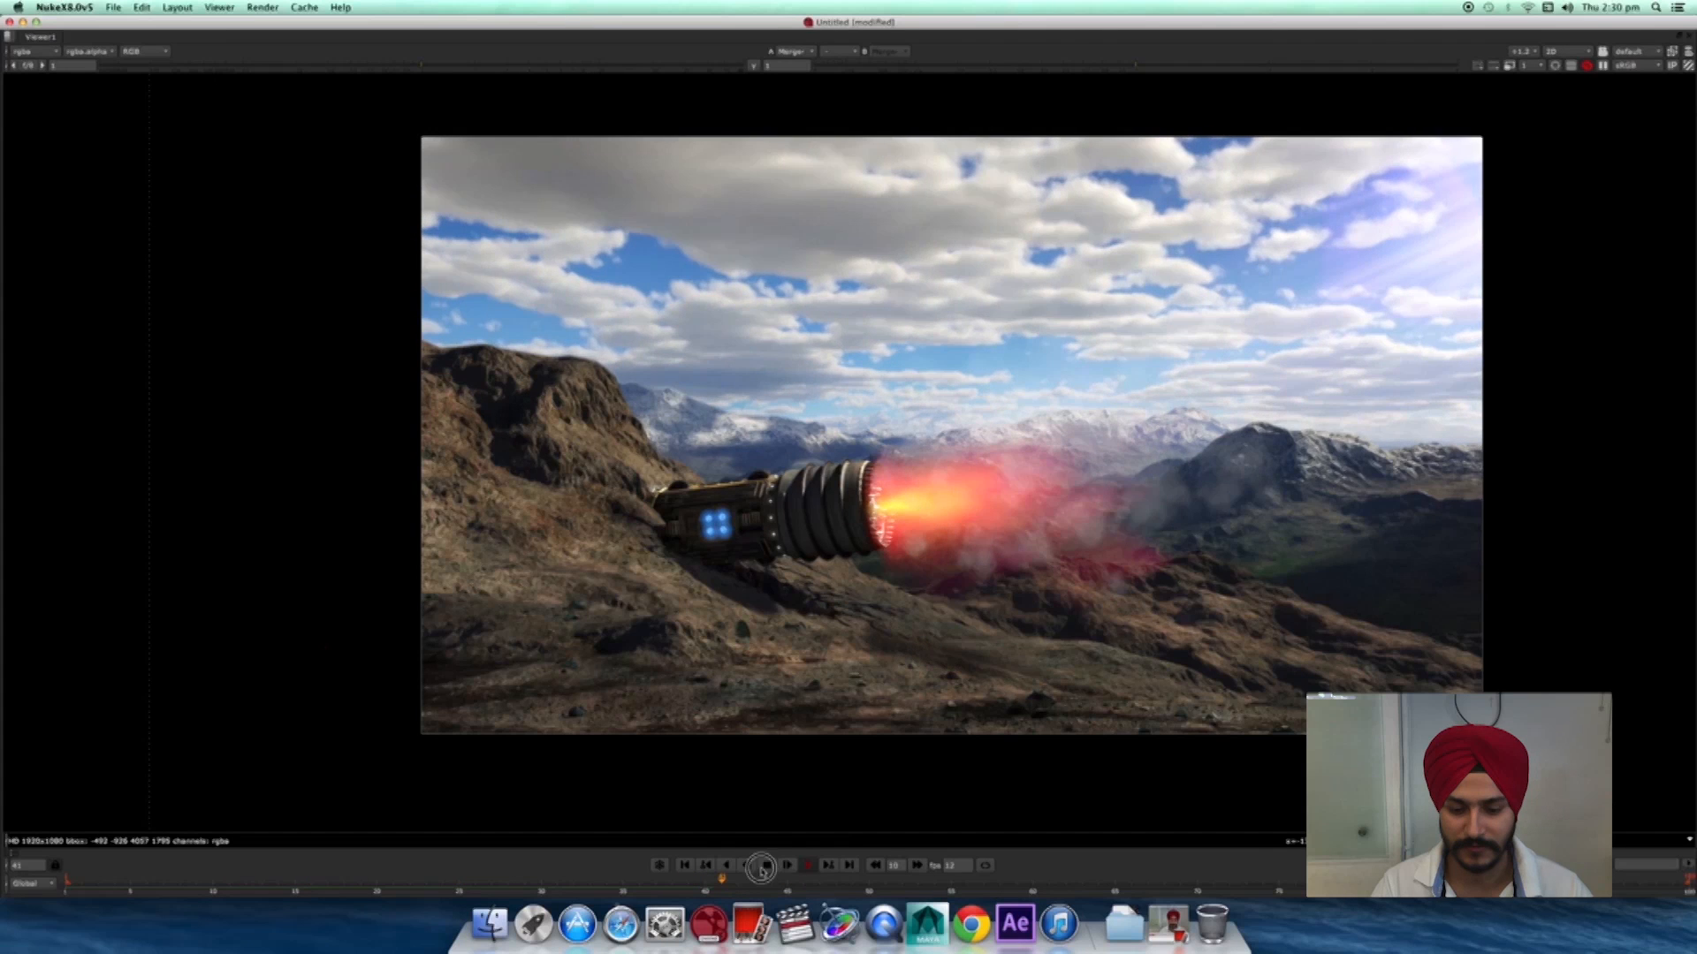
{"action": "left_click", "coordinate": [761, 869]}
{"action": "scroll", "coordinate": [1004, 607], "scroll_direction": "down", "scroll_amount": 3}
{"action": "scroll", "coordinate": [990, 548], "scroll_direction": "up", "scroll_amount": 2}
{"action": "middle_click_drag", "start_coordinate": [982, 566], "coordinate": [1016, 494]}
- Restore the full layout and examine the flame area alongside the shadow branch in the node graph
{"action": "key", "text": "space"}
{"action": "scroll", "coordinate": [904, 719], "scroll_direction": "down", "scroll_amount": 5}
{"action": "middle_click_drag", "start_coordinate": [880, 600], "coordinate": [855, 795]}
{"action": "middle_click_drag", "start_coordinate": [859, 568], "coordinate": [848, 760]}
{"action": "middle_click_drag", "start_coordinate": [870, 605], "coordinate": [832, 777]}
{"action": "middle_click_drag", "start_coordinate": [900, 274], "coordinate": [852, 477]}
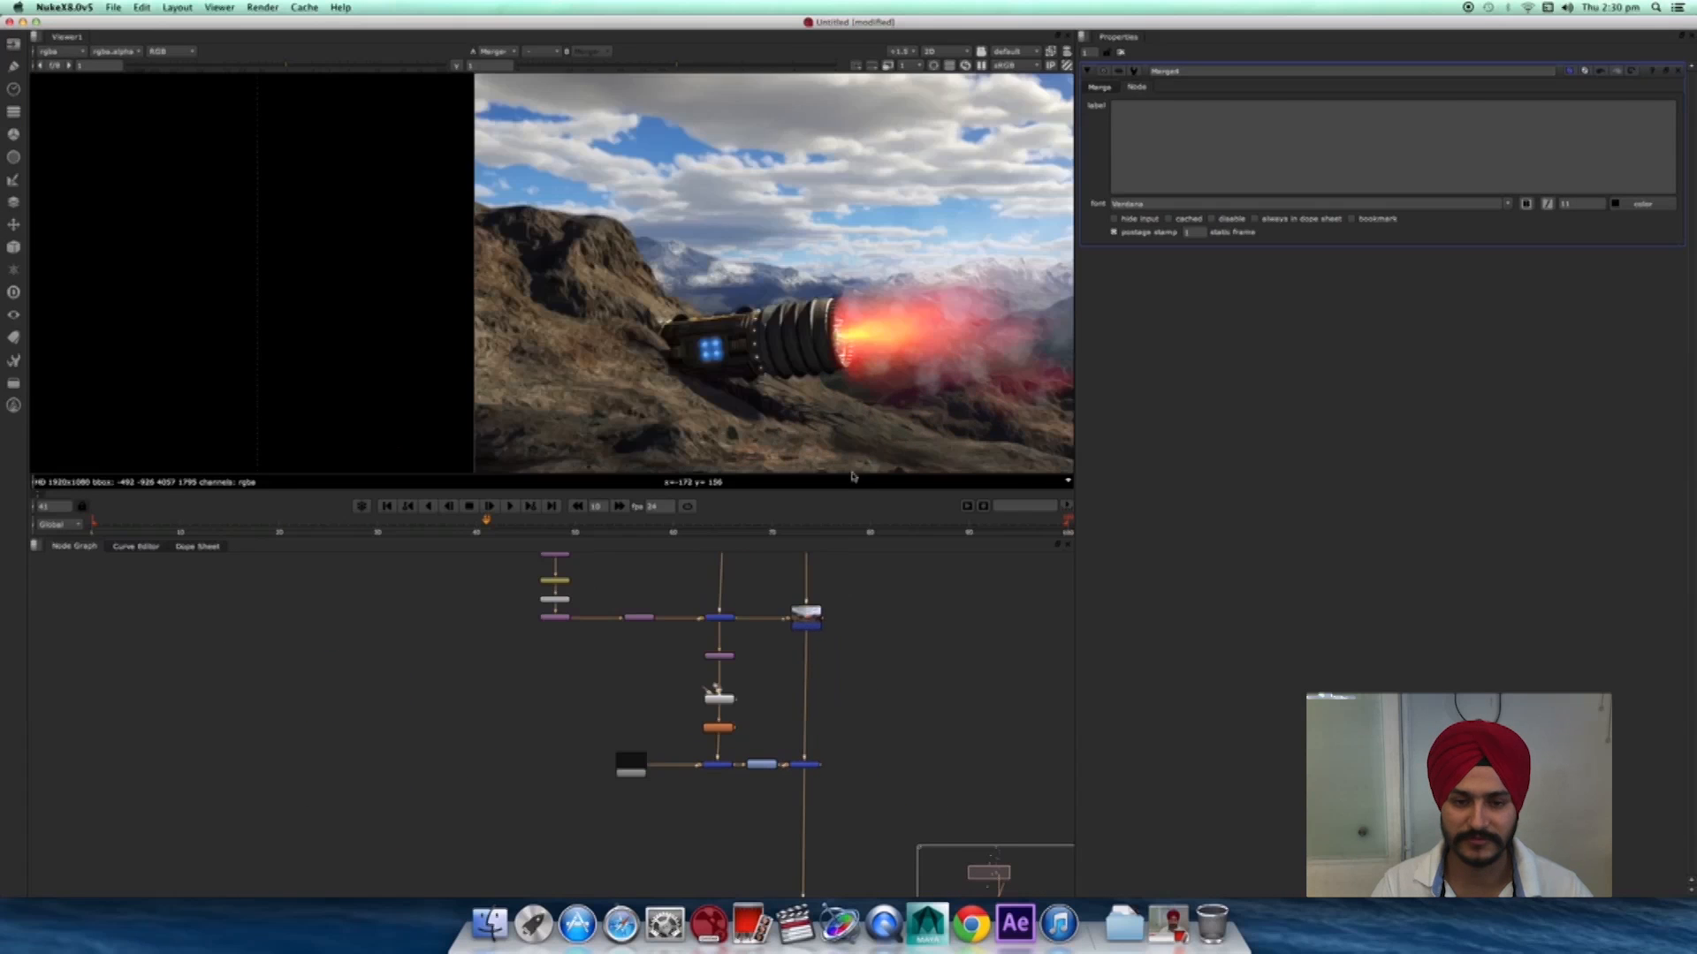
{"action": "scroll", "coordinate": [841, 332], "scroll_direction": "up", "scroll_amount": 2}
{"action": "middle_click_drag", "start_coordinate": [884, 357], "coordinate": [772, 362]}
{"action": "scroll", "coordinate": [872, 334], "scroll_direction": "down", "scroll_amount": 2}
{"action": "middle_click_drag", "start_coordinate": [899, 322], "coordinate": [857, 336]}
{"action": "middle_click_drag", "start_coordinate": [766, 713], "coordinate": [836, 627]}
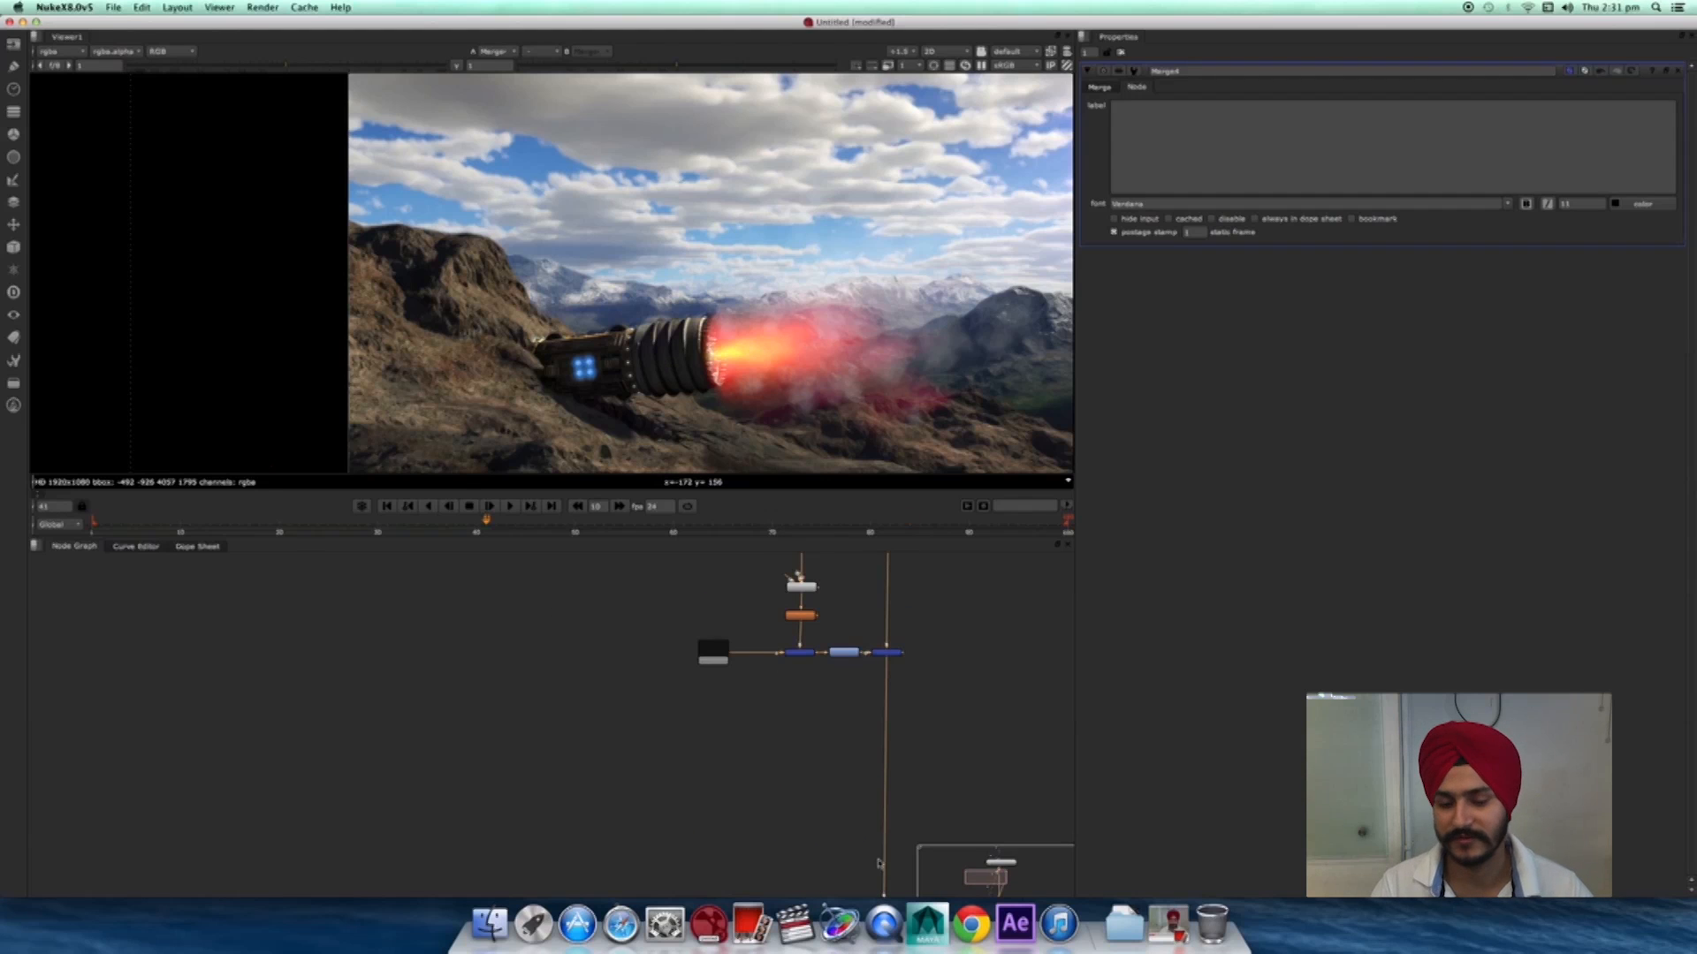
- Create an IDistort node in the empty space below the In merge
{"action": "scroll", "coordinate": [743, 730], "scroll_direction": "up", "scroll_amount": 3}
{"action": "left_click", "coordinate": [617, 773]}
{"action": "middle_click_drag", "start_coordinate": [795, 716], "coordinate": [721, 712]}
{"action": "scroll", "coordinate": [719, 767], "scroll_direction": "up", "scroll_amount": 2}
{"action": "left_click", "coordinate": [744, 747]}
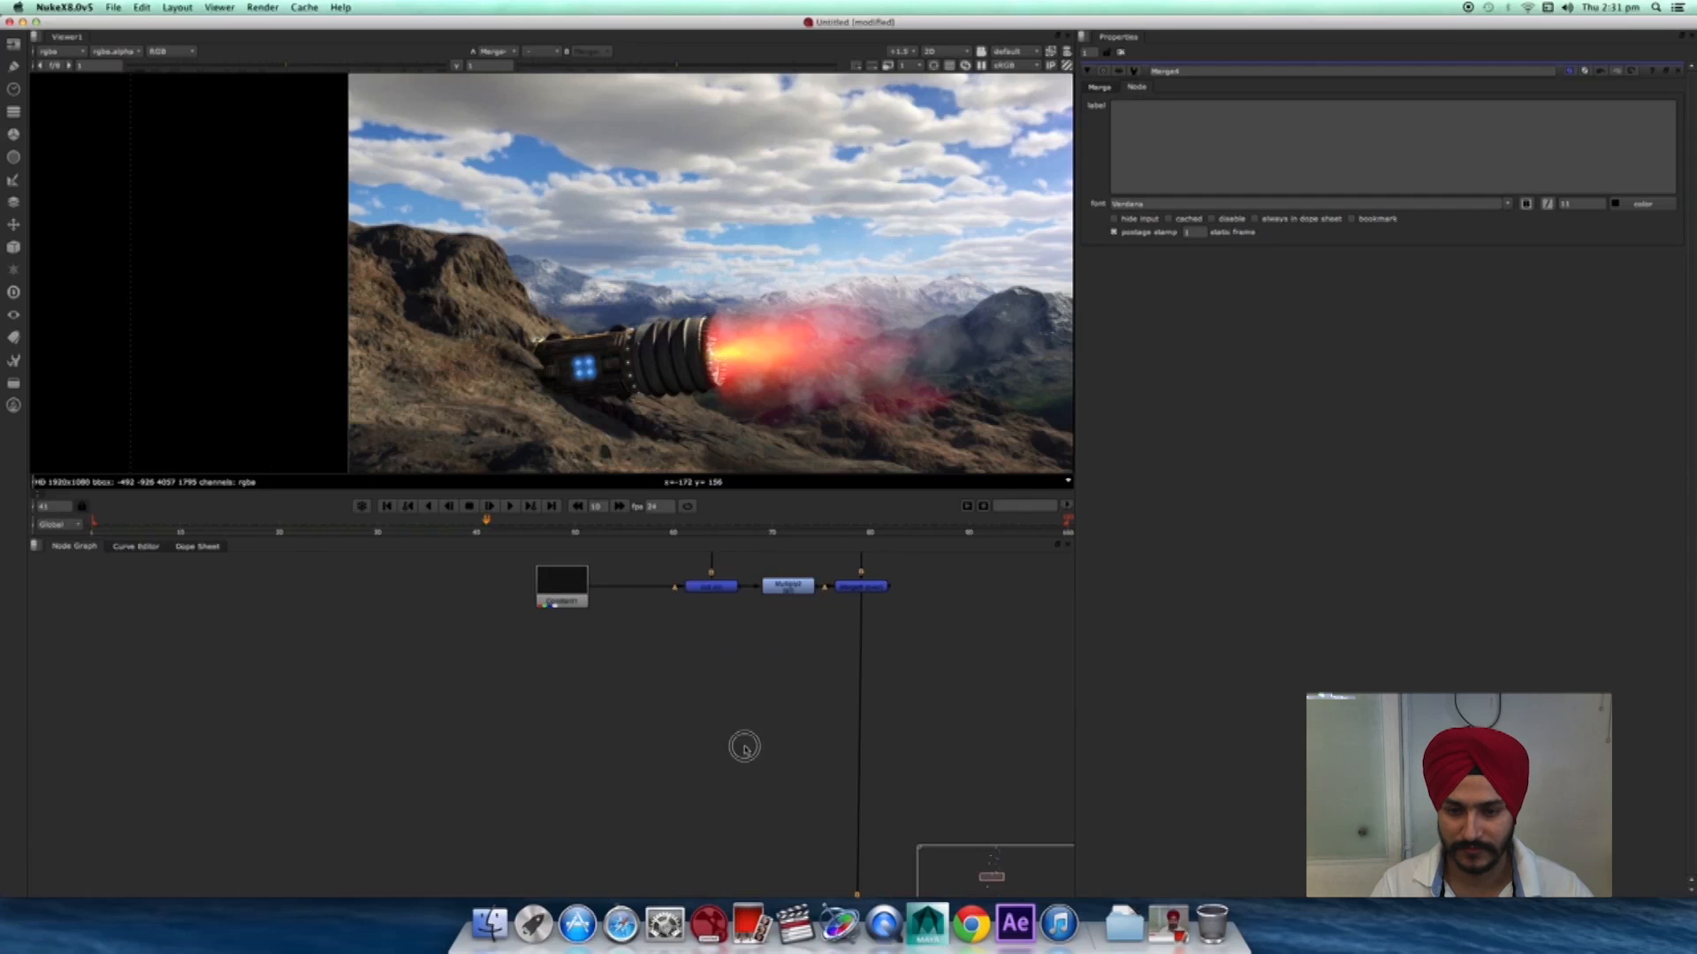
{"action": "key", "text": "Tab"}
{"action": "type", "text": "idi"}
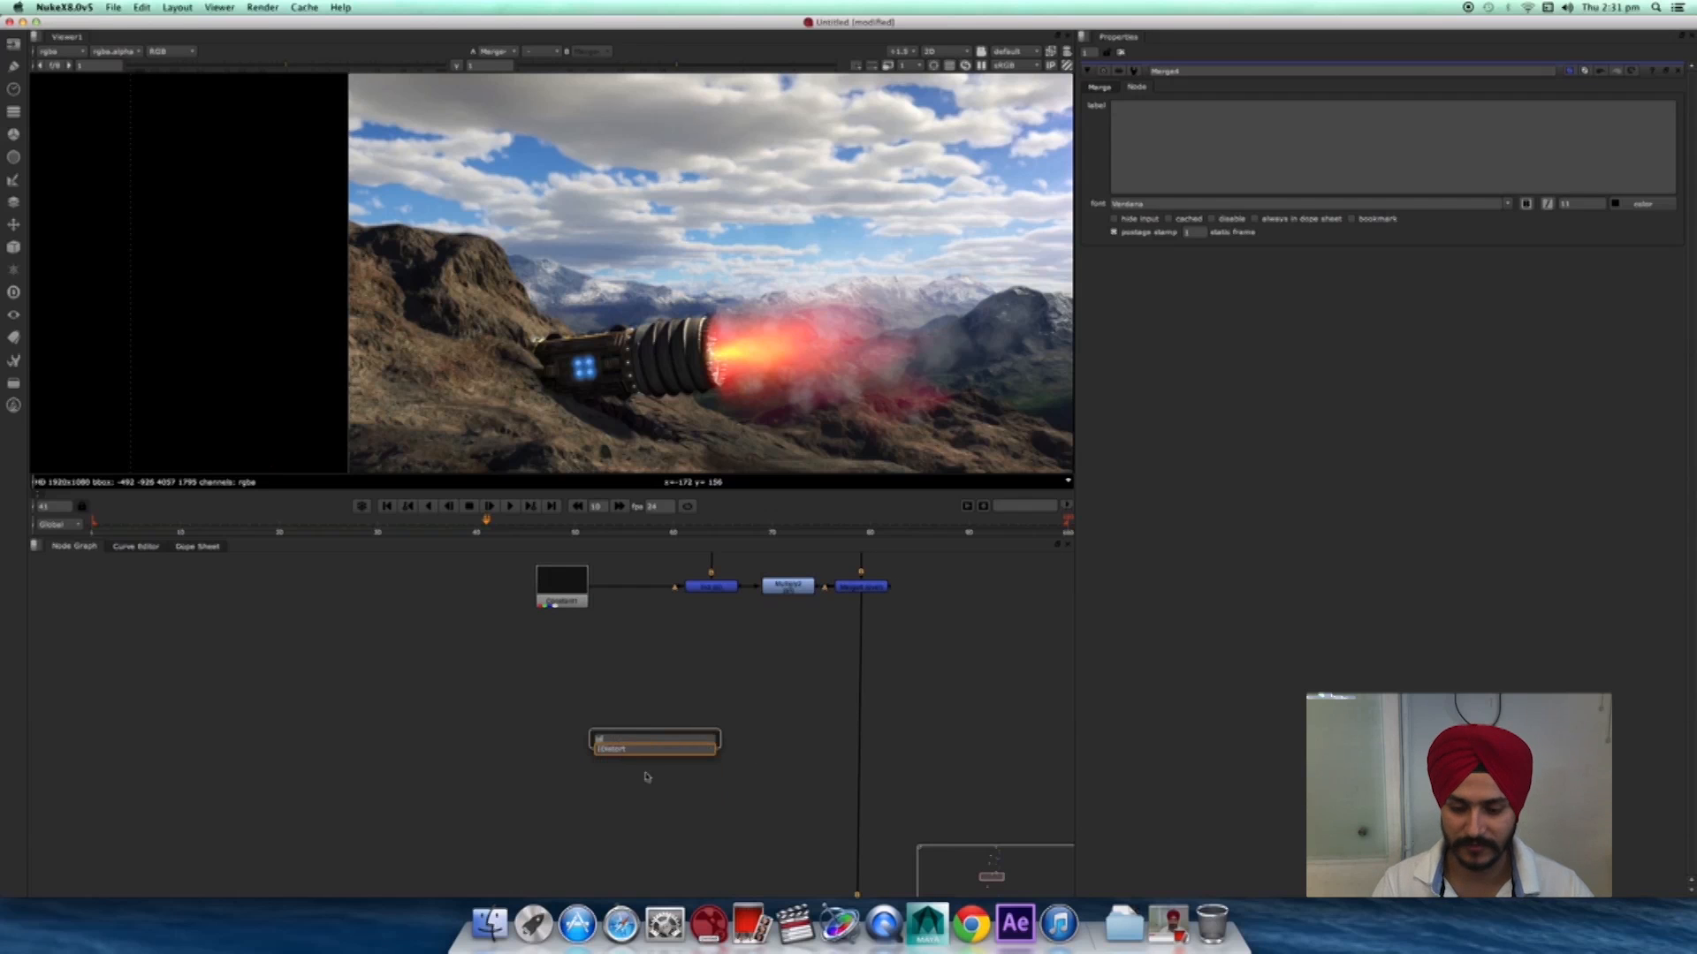
{"action": "key", "text": "Return"}
{"action": "left_click_drag", "start_coordinate": [648, 743], "coordinate": [700, 738]}
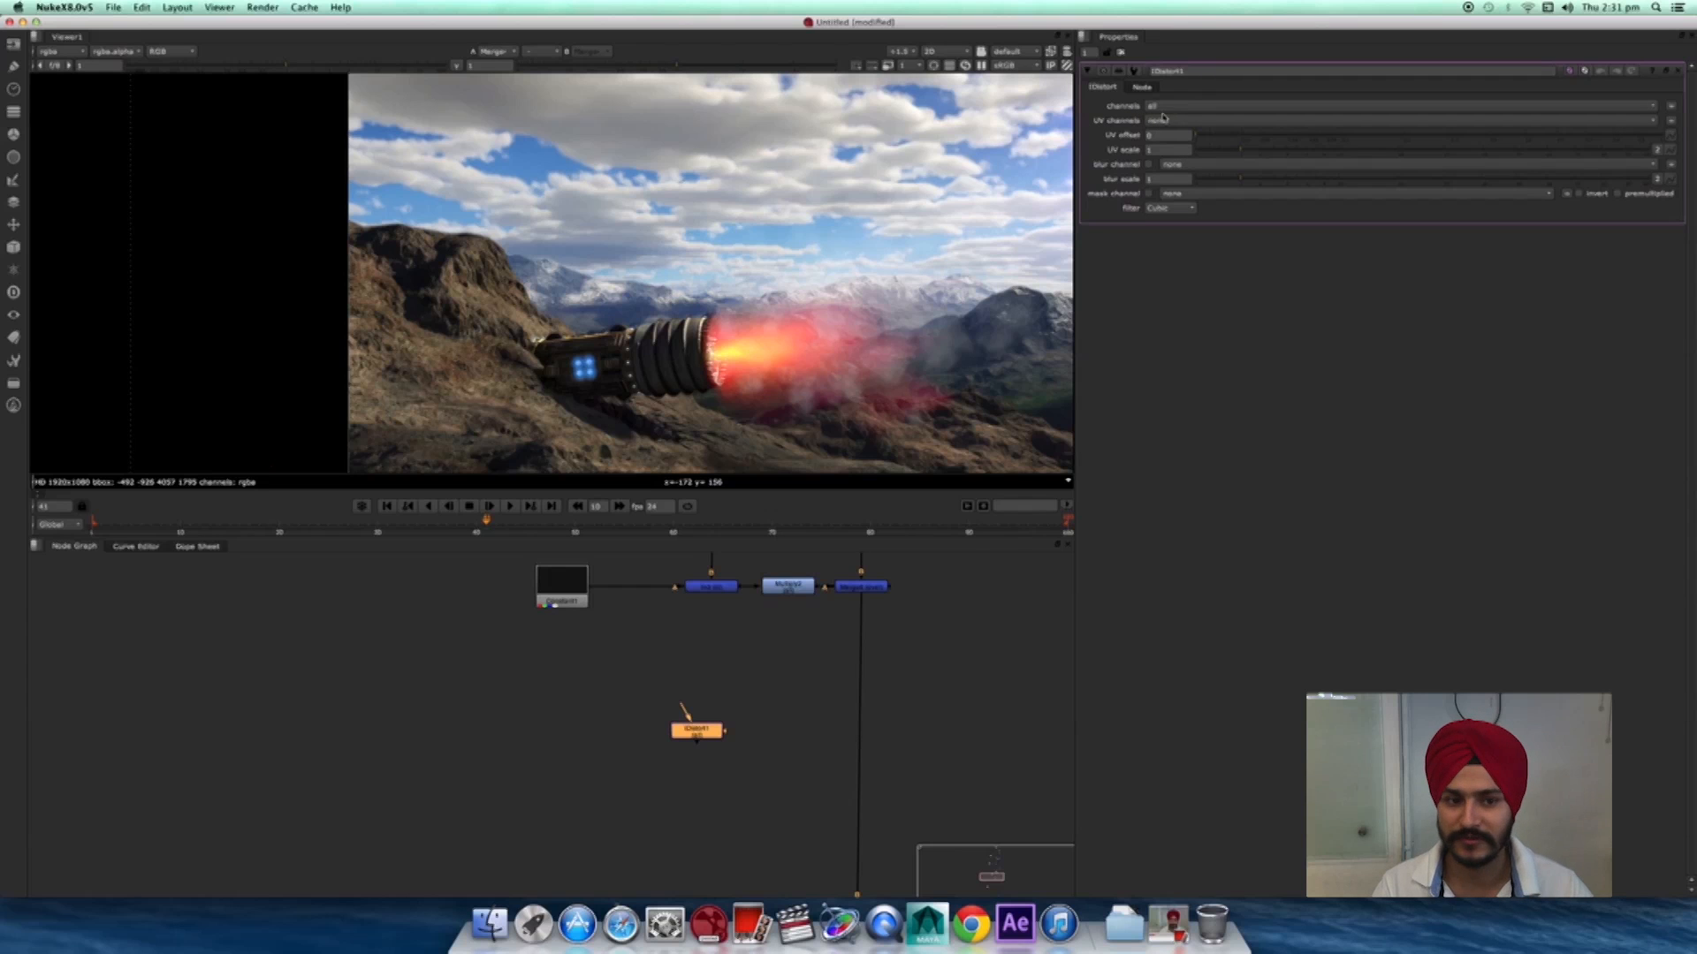
- Insert IDistort1 into the main pipe below the over merge that adds the ground shadow
{"action": "left_click_drag", "start_coordinate": [696, 731], "coordinate": [761, 719]}
{"action": "scroll", "coordinate": [781, 758], "scroll_direction": "up", "scroll_amount": 2}
{"action": "middle_click_drag", "start_coordinate": [781, 757], "coordinate": [730, 822]}
{"action": "left_click_drag", "start_coordinate": [720, 772], "coordinate": [862, 731]}
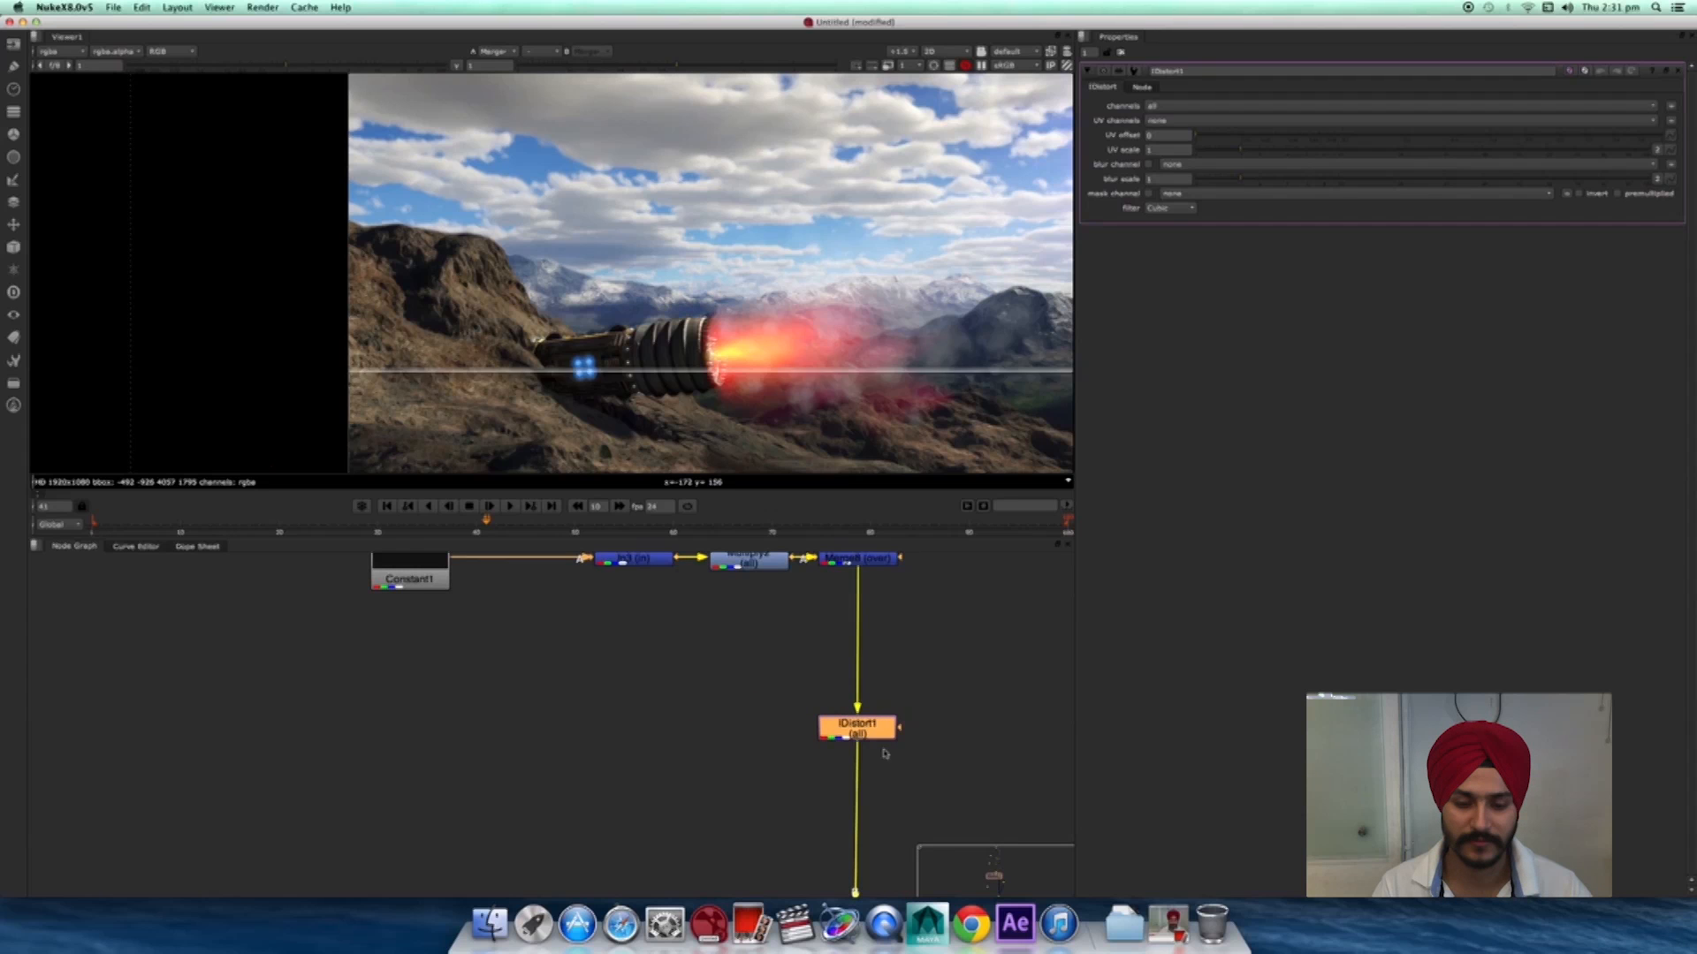
{"action": "left_click", "coordinate": [874, 741]}
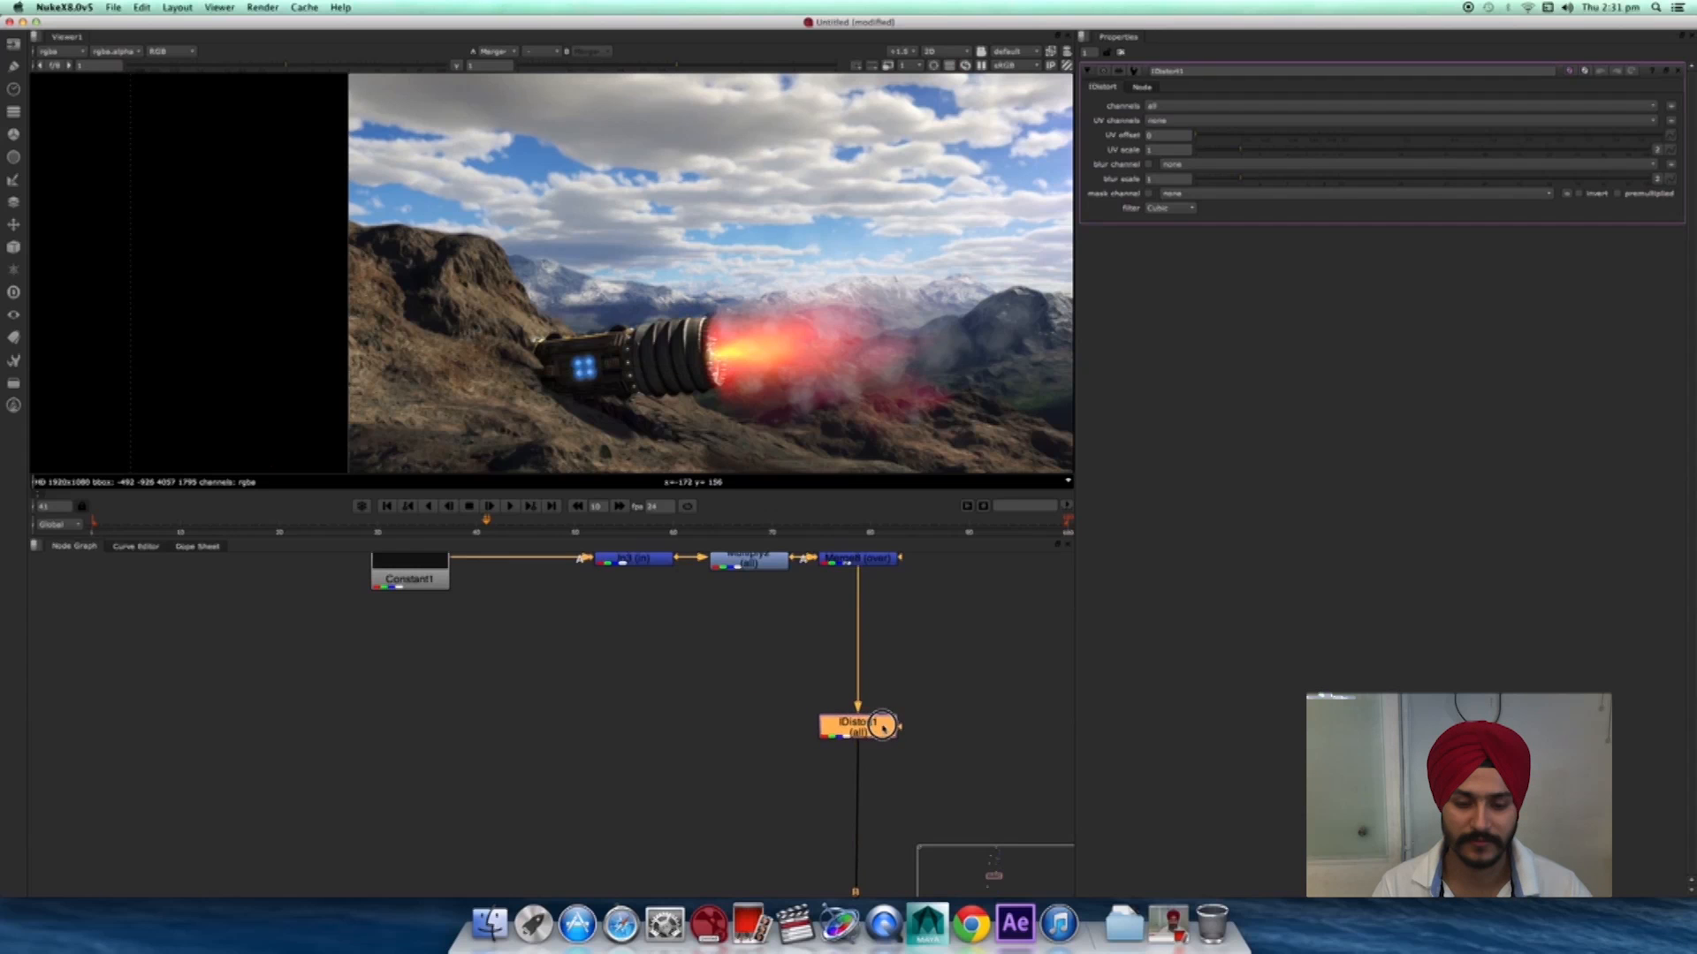
- Set IDistort1's channels to rgb and move the node slightly higher on the main pipe
{"action": "left_click", "coordinate": [1183, 110]}
{"action": "left_click", "coordinate": [1173, 144]}
{"action": "left_click", "coordinate": [866, 725]}
{"action": "mouse_move", "coordinate": [866, 725]}
{"action": "left_mouse_down"}
{"action": "mouse_move", "coordinate": [866, 695]}
{"action": "mouse_move", "coordinate": [869, 709]}
{"action": "left_mouse_up"}
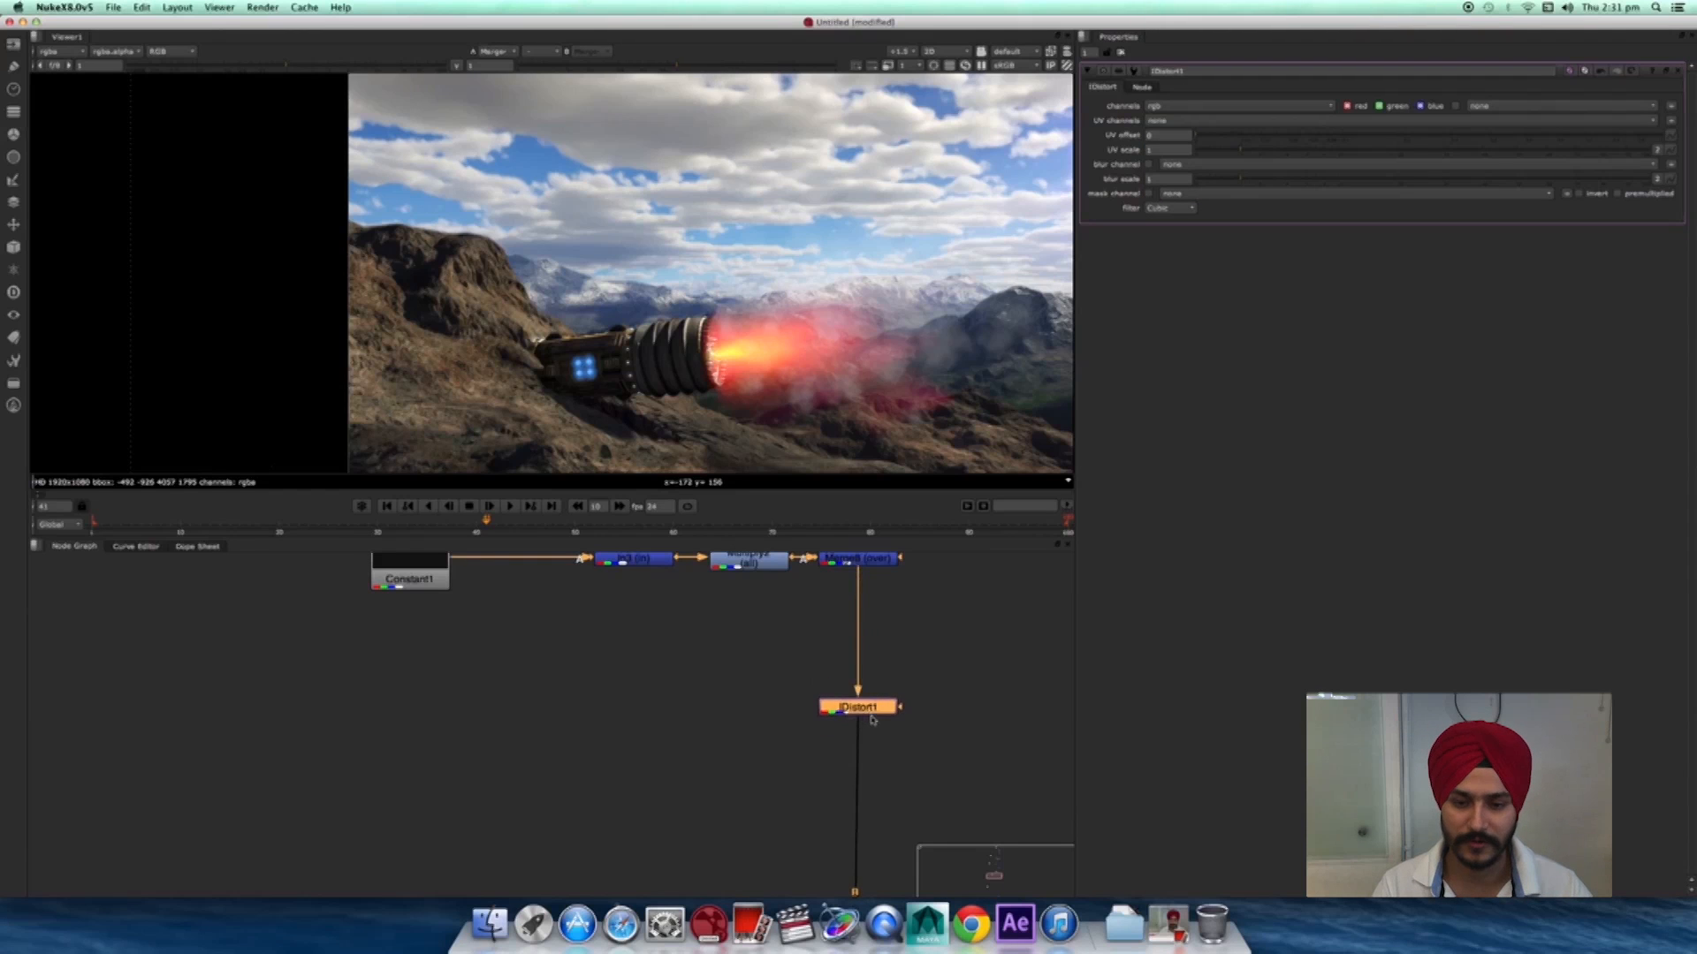
{"action": "left_click", "coordinate": [975, 564]}
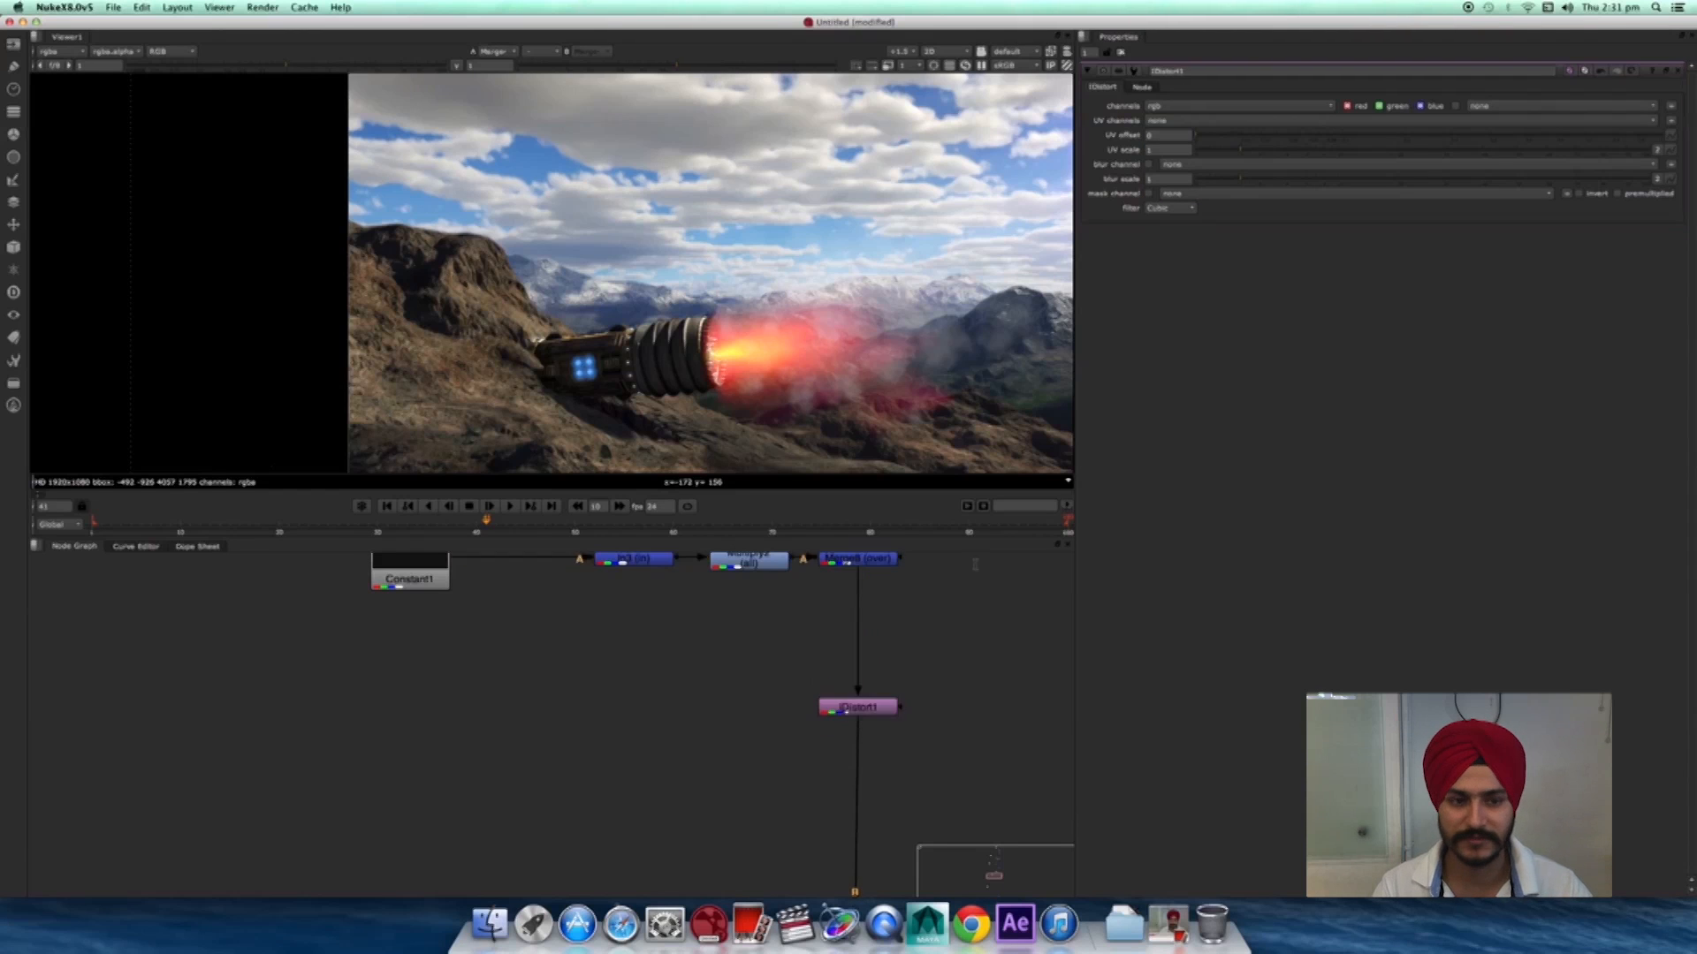
- Set IDistort1's UV channels to alpha and check the node's alpha output in the viewer
{"action": "left_click", "coordinate": [1164, 120]}
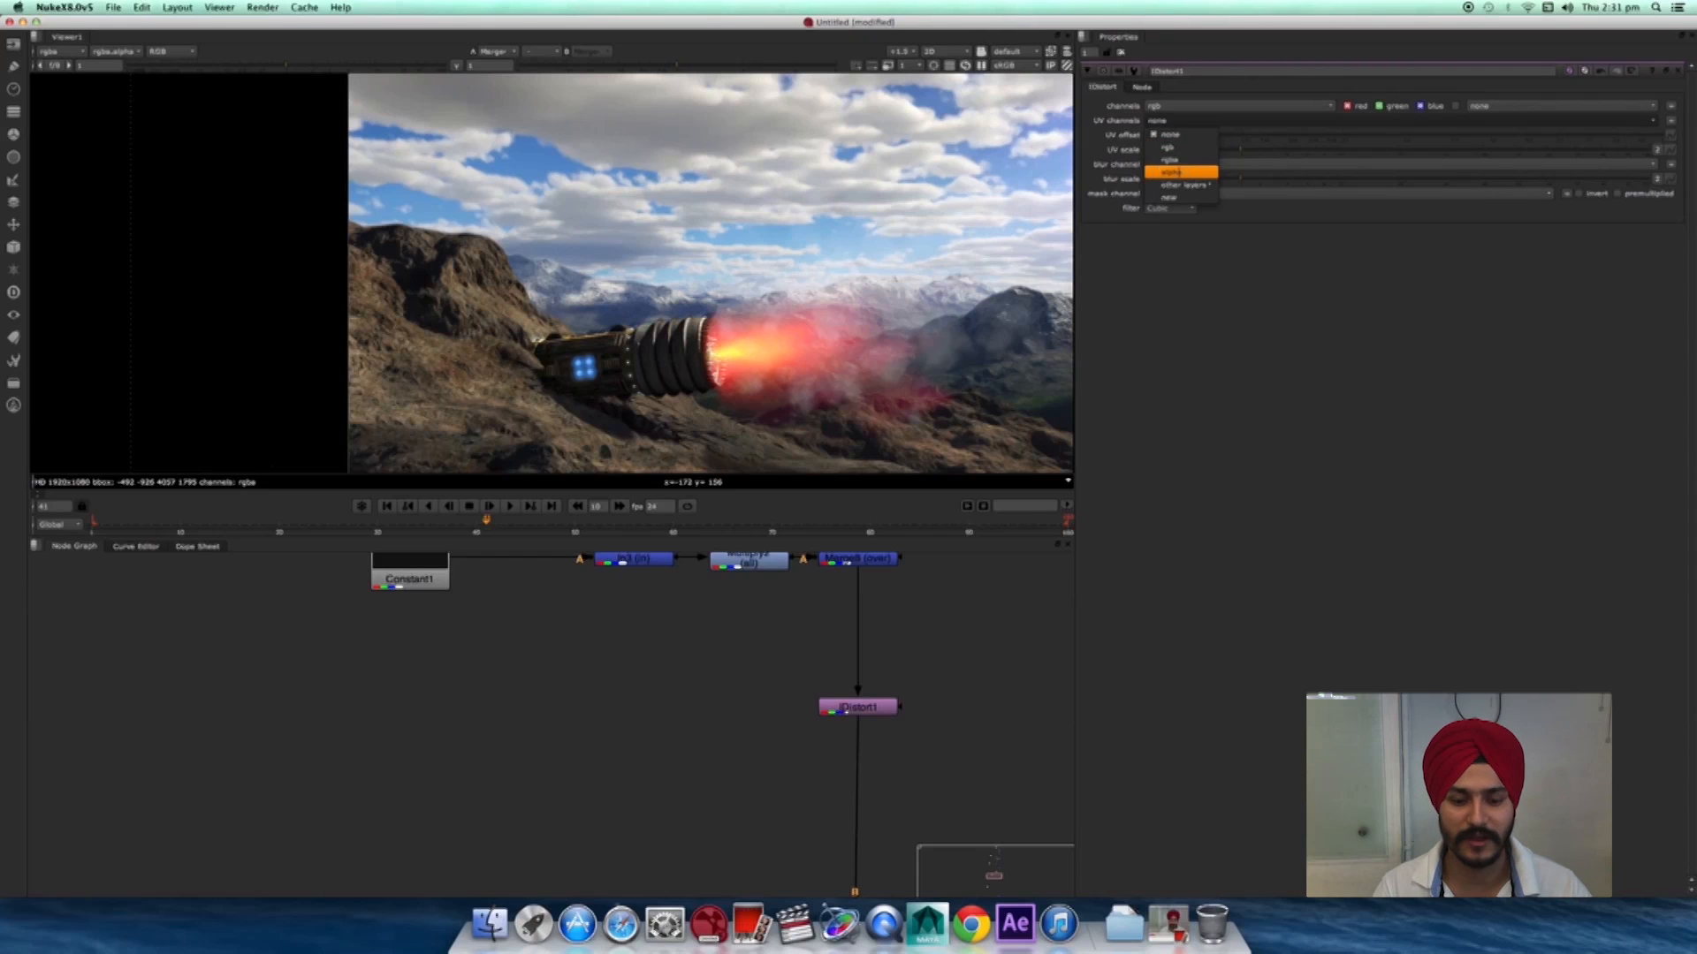
{"action": "left_click", "coordinate": [1178, 172]}
{"action": "left_click_drag", "start_coordinate": [868, 714], "coordinate": [868, 754]}
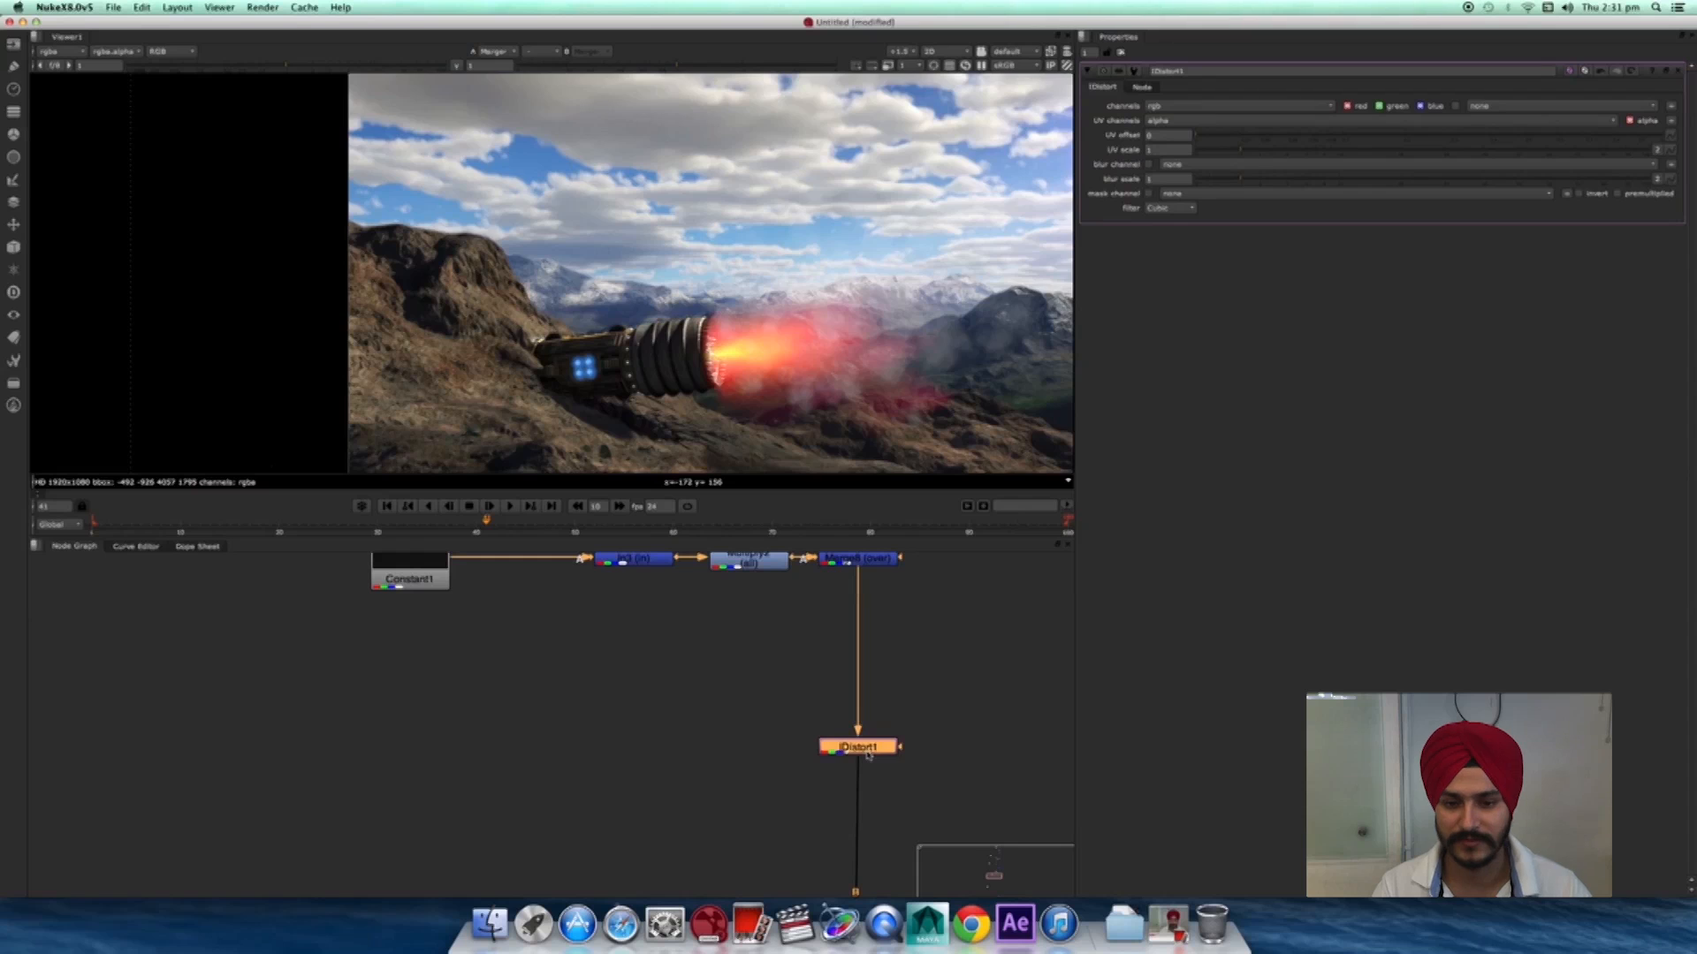
{"action": "key", "text": "1"}
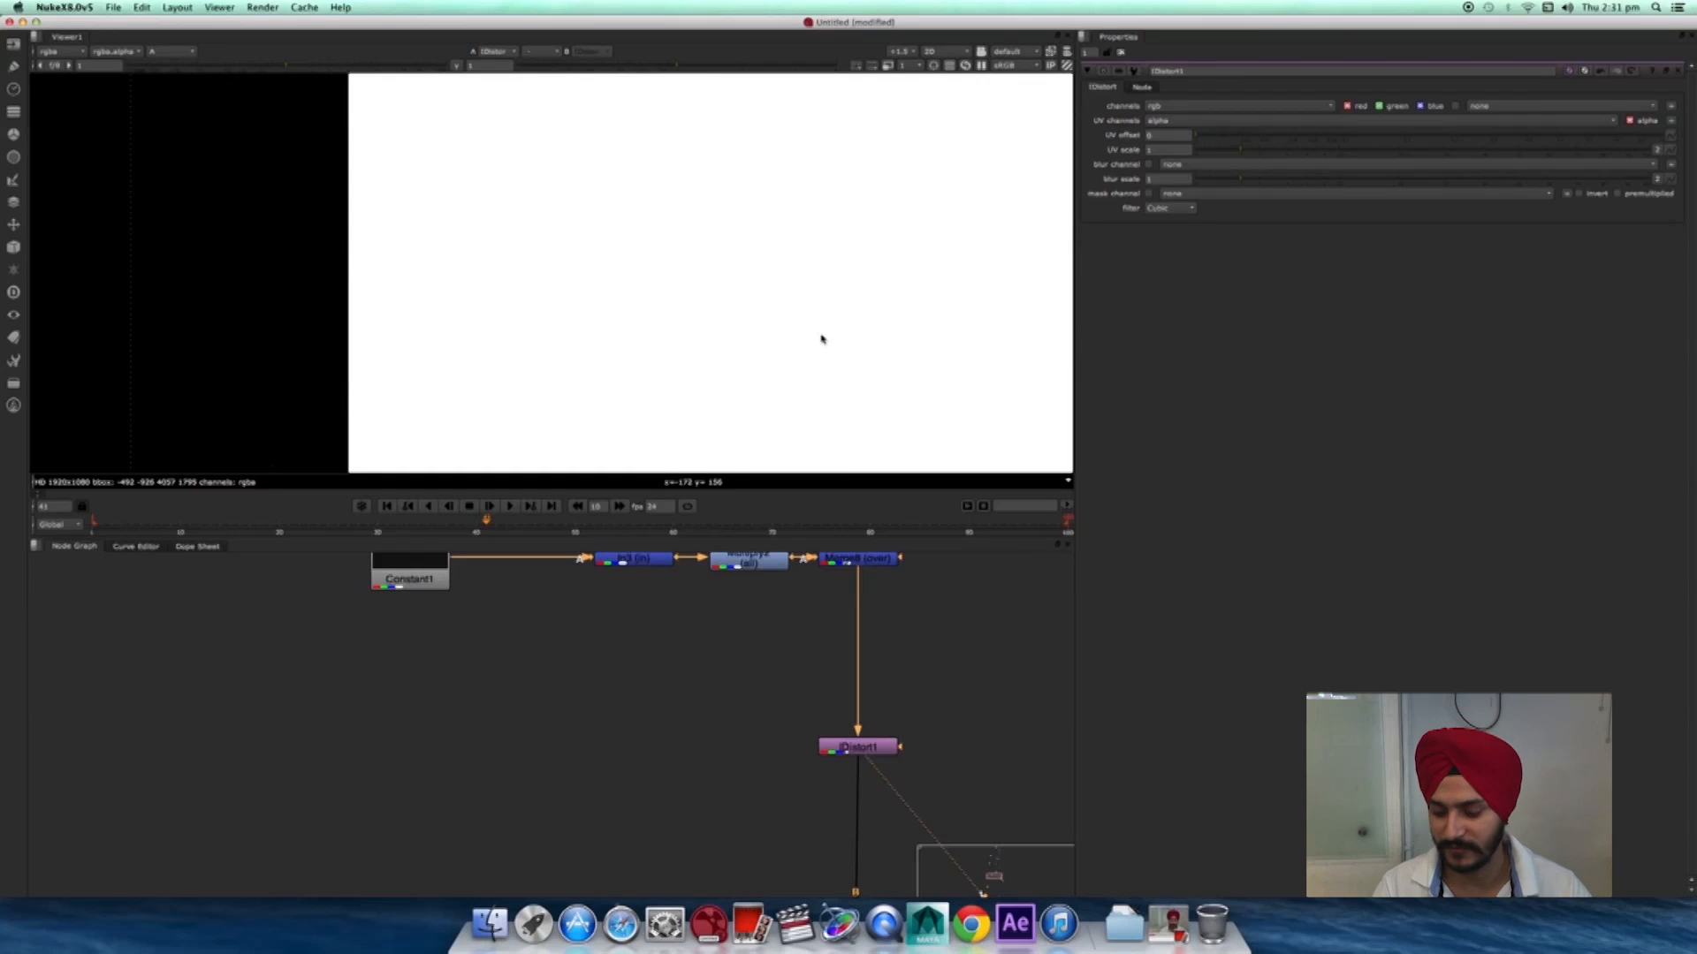
{"action": "key", "text": "a"}
- Create a Noise node in the empty space beside the main pipe and display its full pattern in the viewer
{"action": "left_click", "coordinate": [552, 824]}
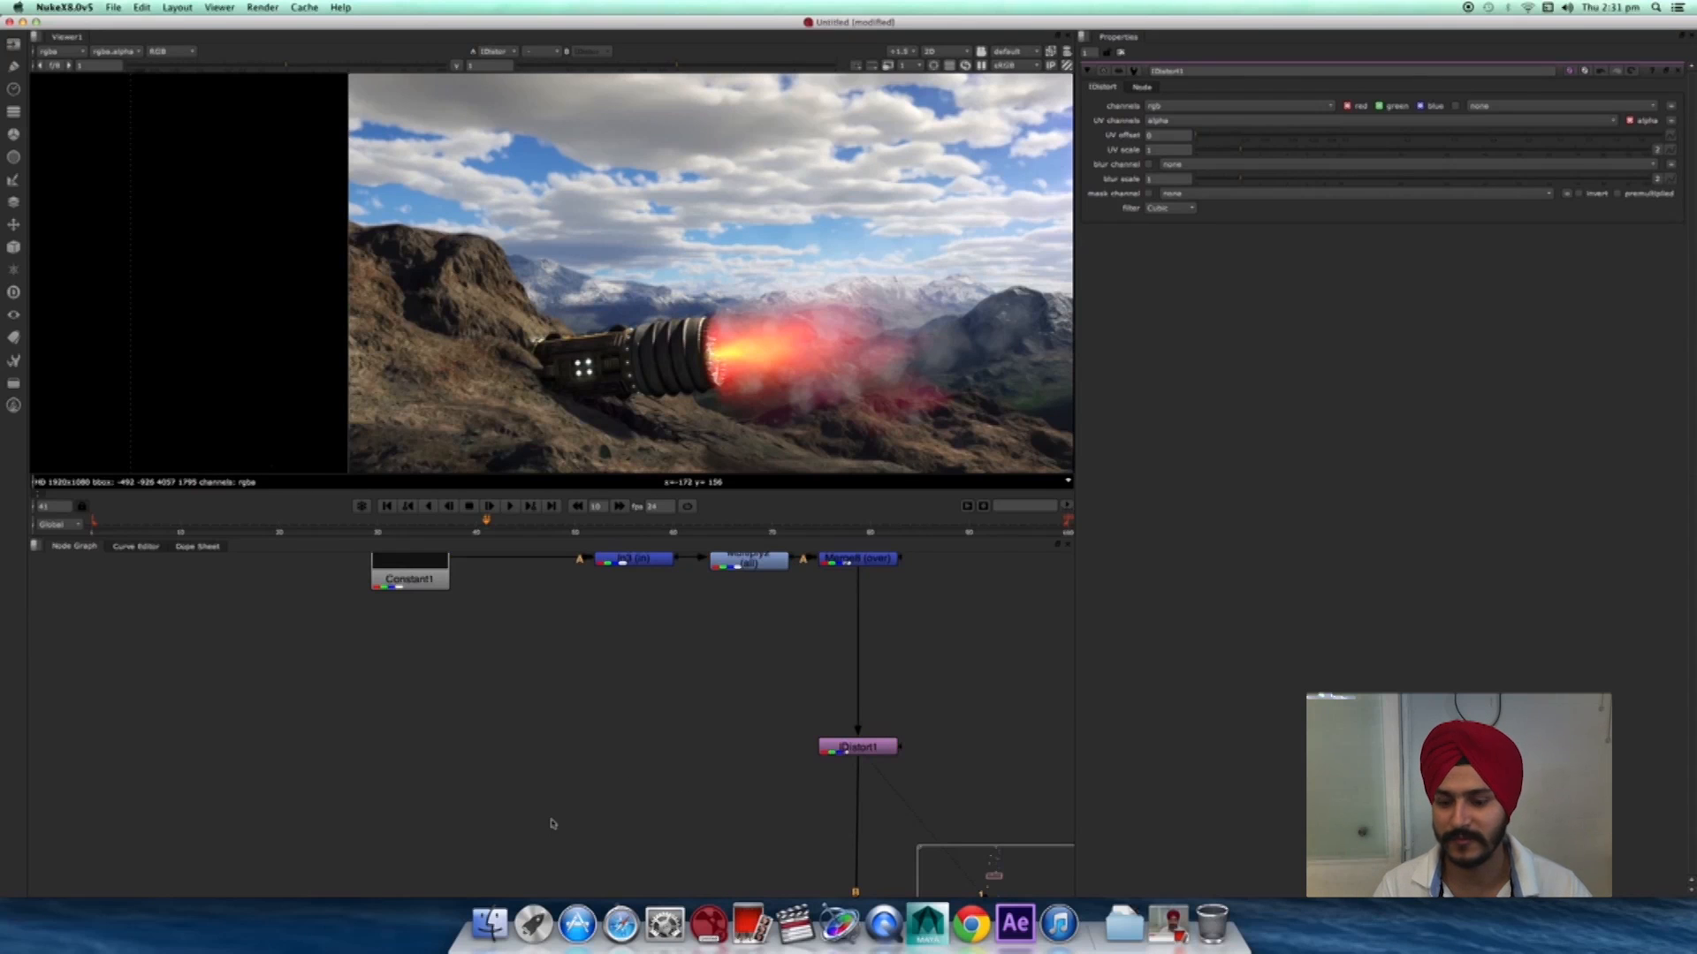
{"action": "key", "text": "Tab"}
{"action": "type", "text": "noi"}
{"action": "left_click", "coordinate": [566, 712]}
{"action": "left_click_drag", "start_coordinate": [542, 732], "coordinate": [643, 726]}
{"action": "key", "text": "1"}
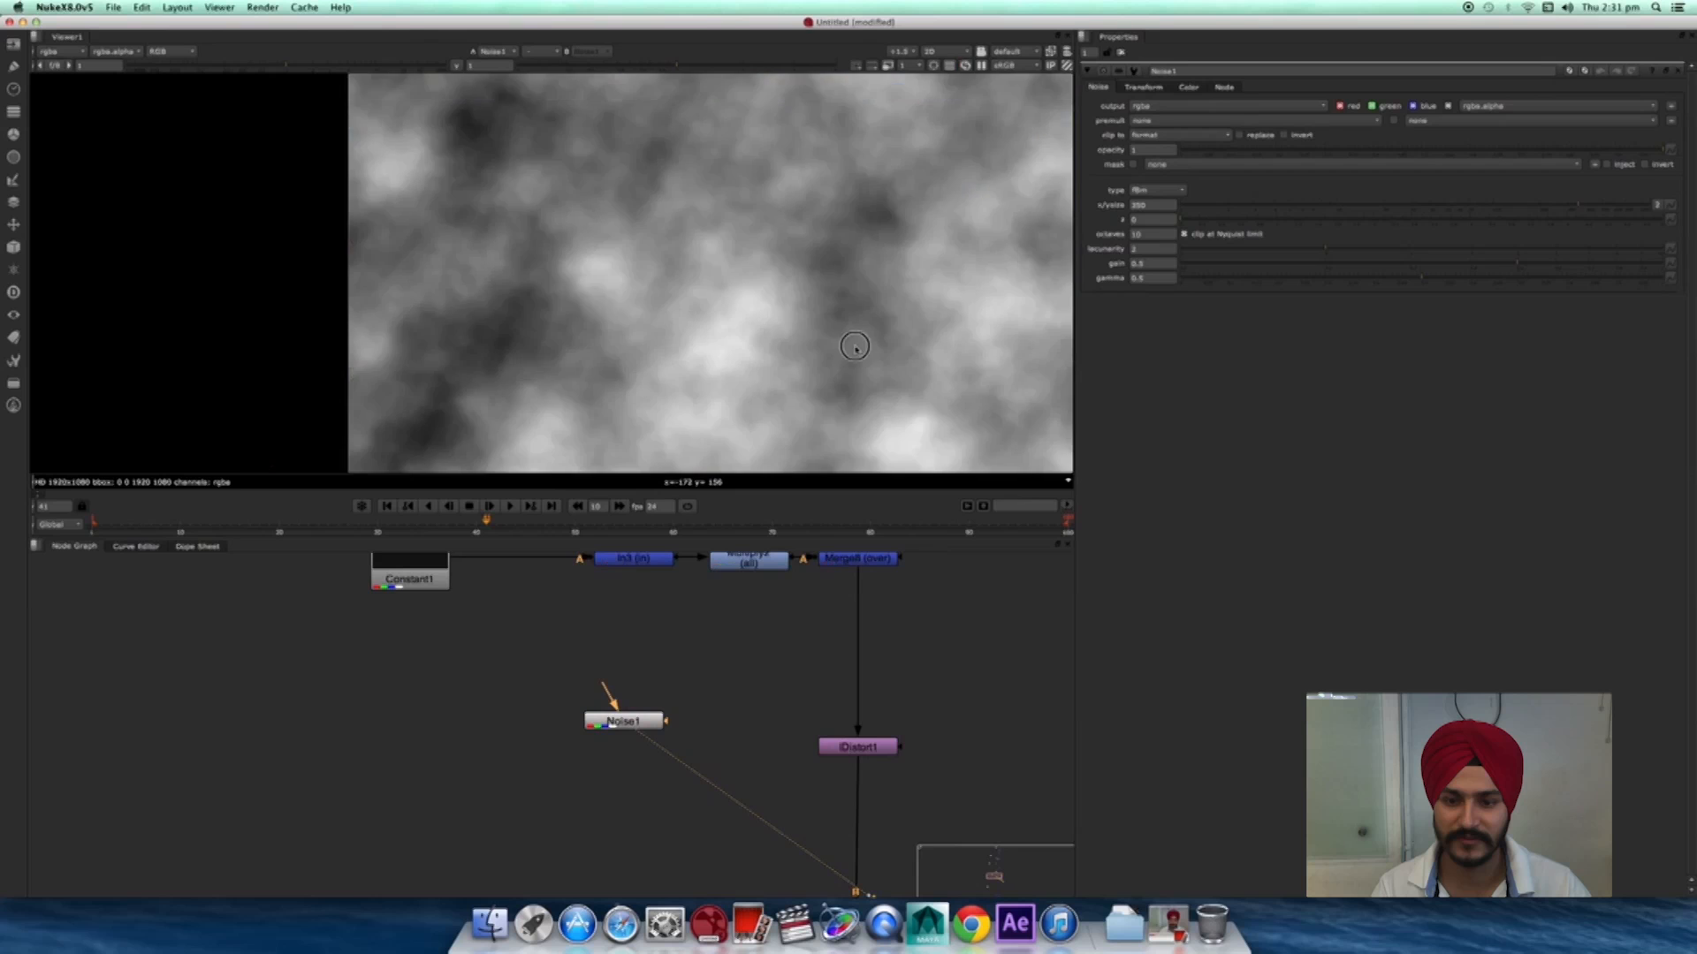
{"action": "scroll", "coordinate": [664, 336], "scroll_direction": "down", "scroll_amount": 2}
{"action": "scroll", "coordinate": [721, 321], "scroll_direction": "up", "scroll_amount": 2}
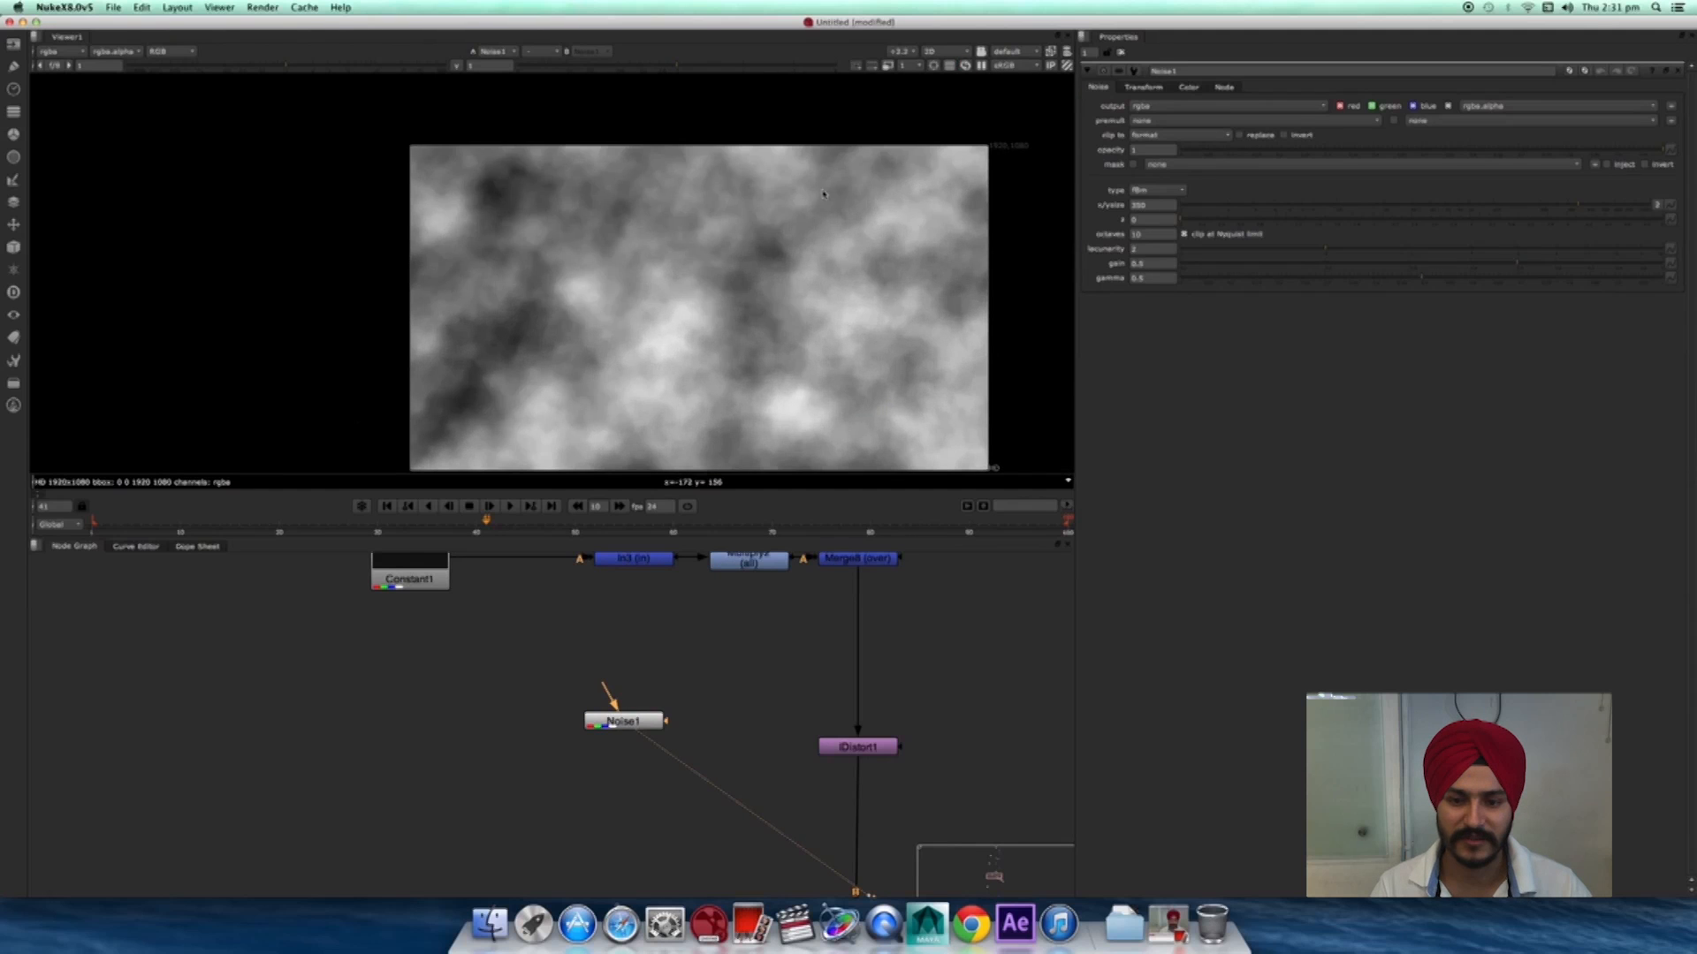
- Reduce Noise1's x/ysize to get a fine-grained pattern and keyframe its z at 0 on frame 1
{"action": "left_click_drag", "start_coordinate": [1346, 213], "coordinate": [1423, 216]}
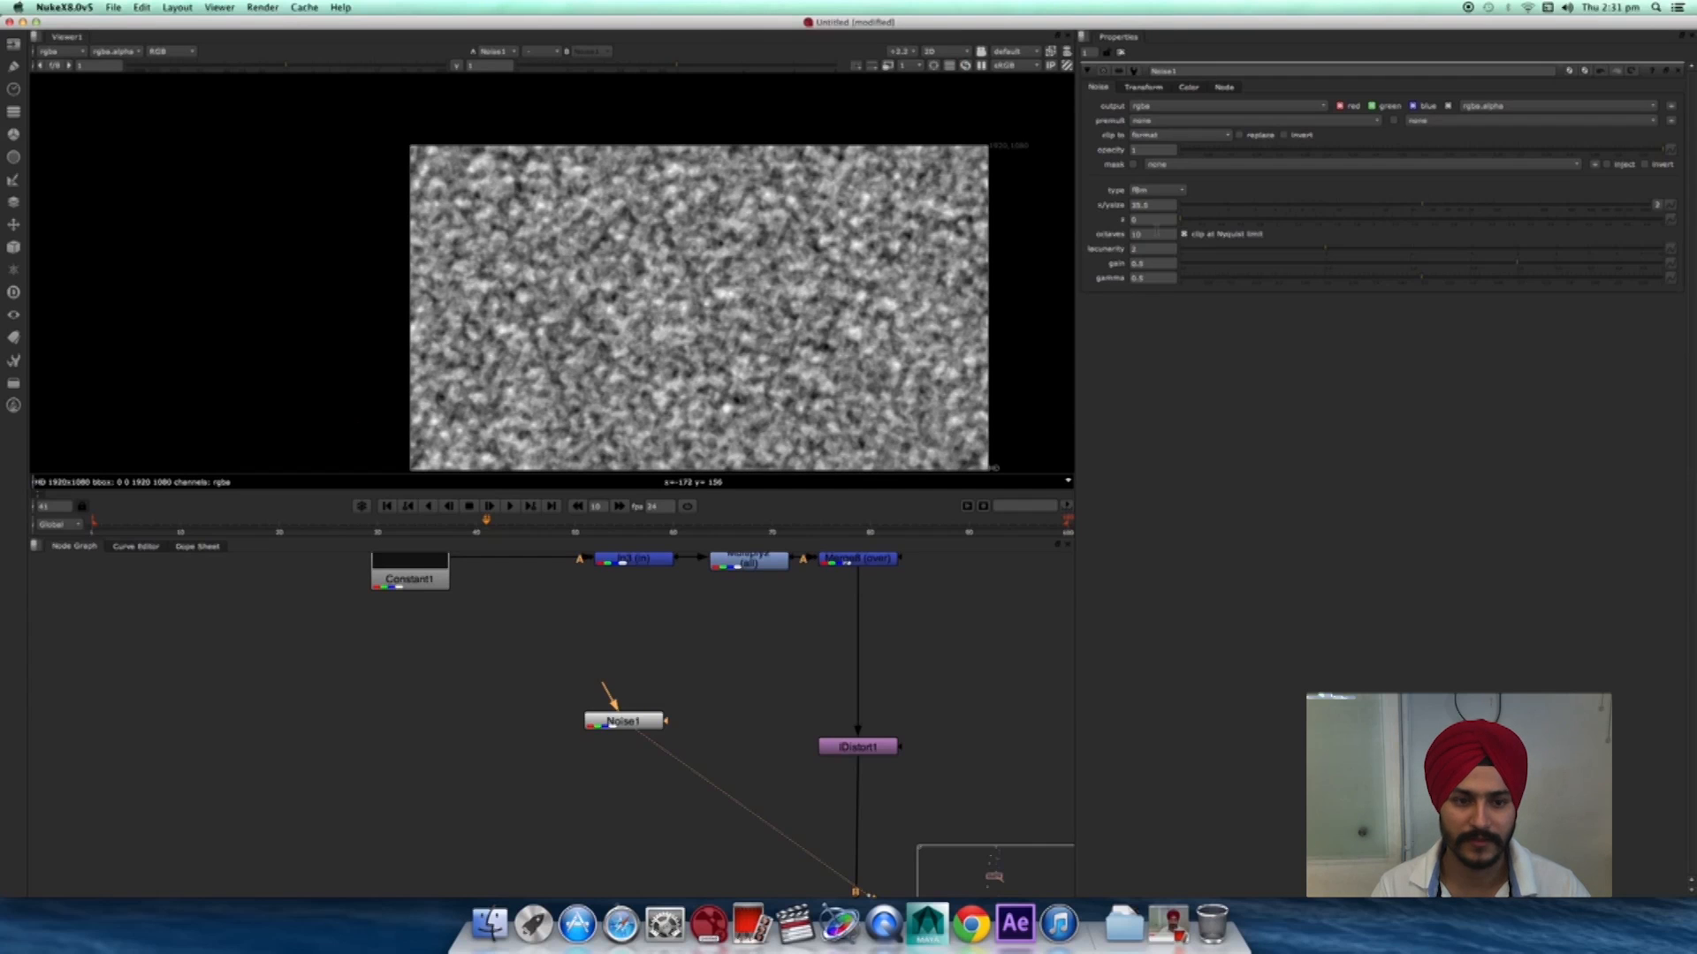
{"action": "left_click", "coordinate": [385, 509]}
{"action": "right_click", "coordinate": [1154, 221]}
{"action": "left_click", "coordinate": [1173, 231]}
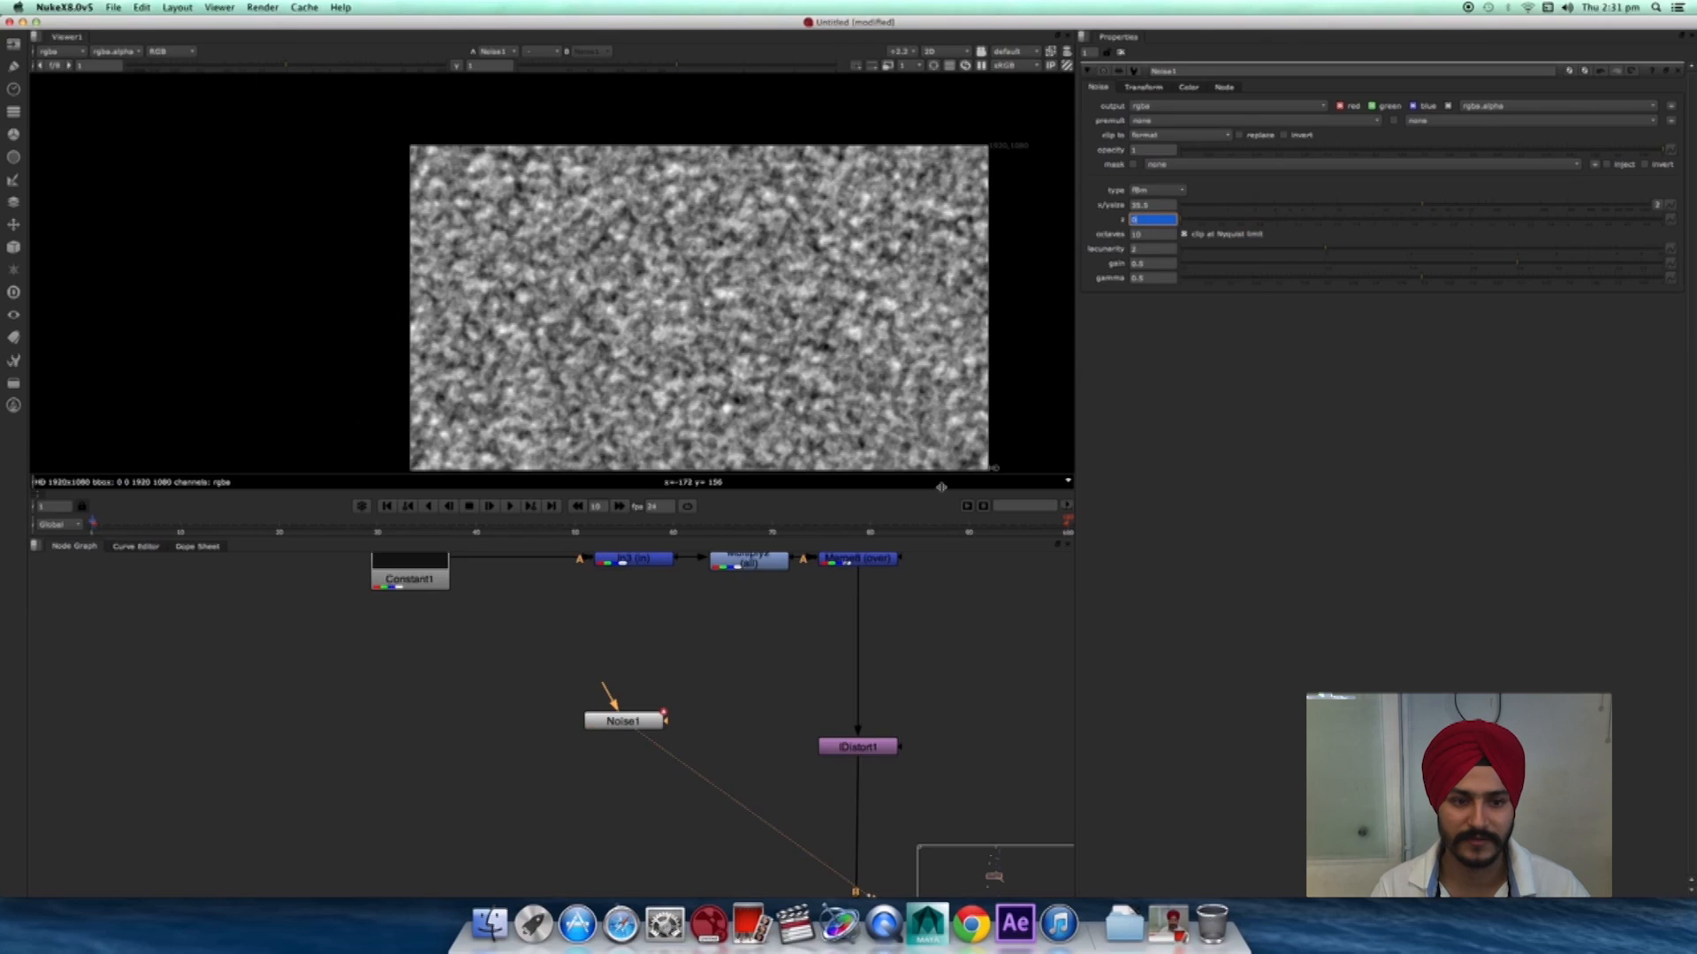
- Keyframe Noise1's z at 50 on frame 100 and play back the animated noise
{"action": "left_click", "coordinate": [552, 506]}
{"action": "left_click_drag", "start_coordinate": [1259, 224], "coordinate": [1689, 235]}
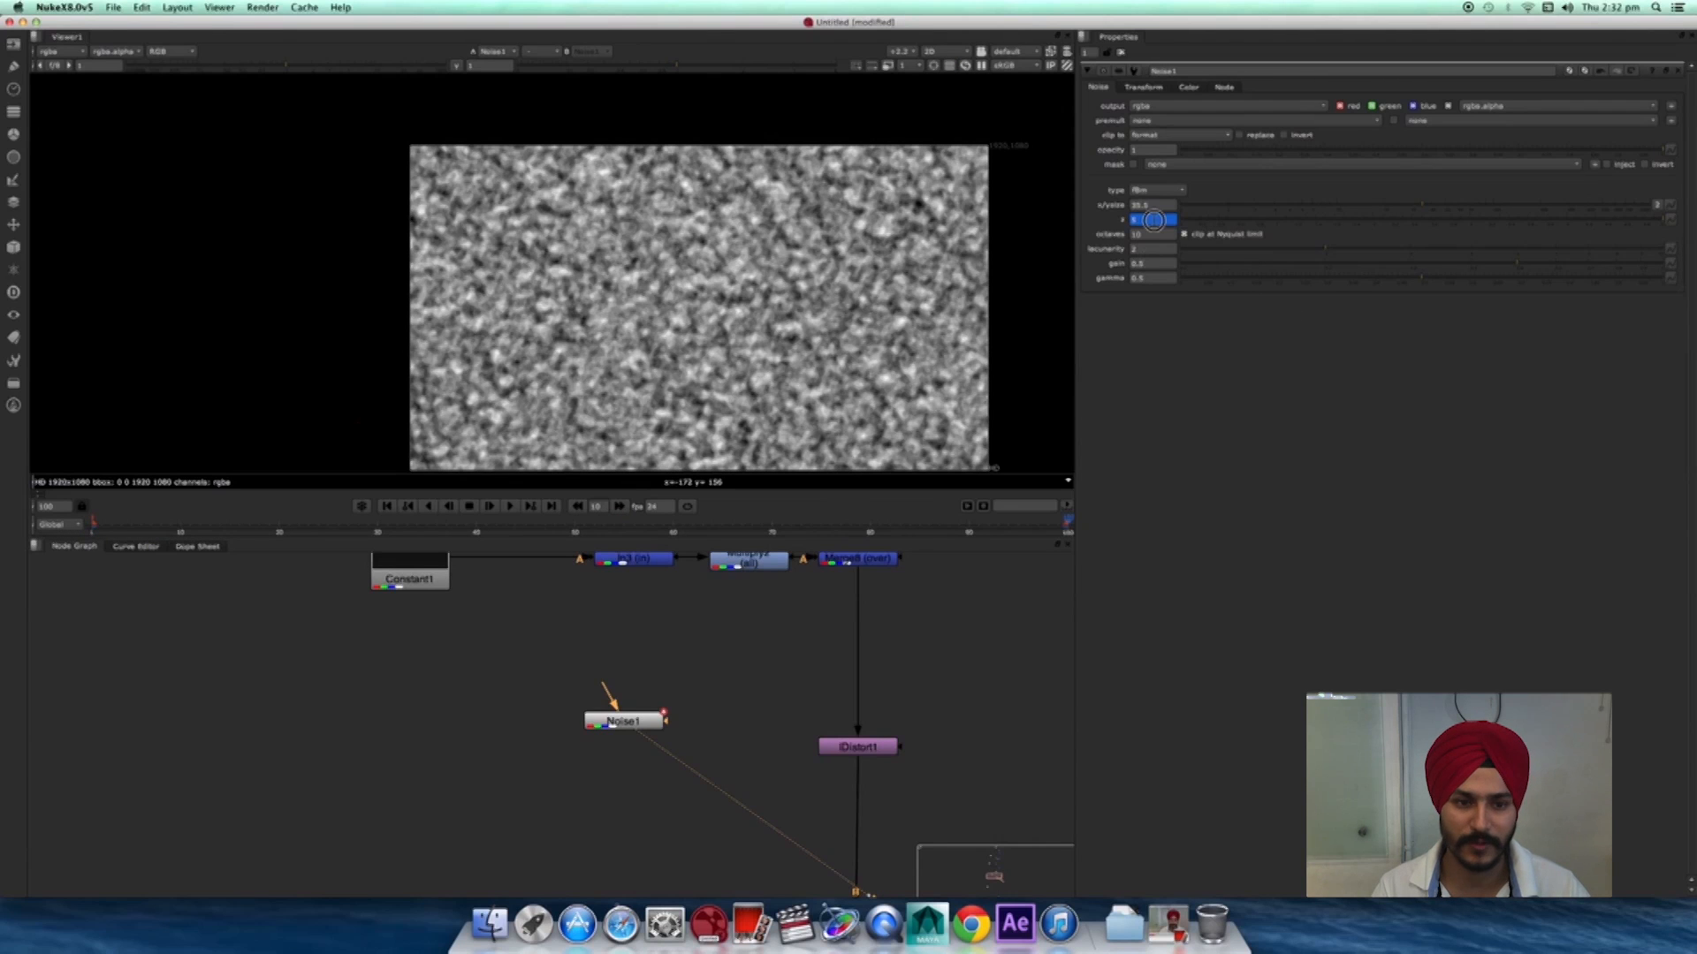
{"action": "key", "text": "Return"}
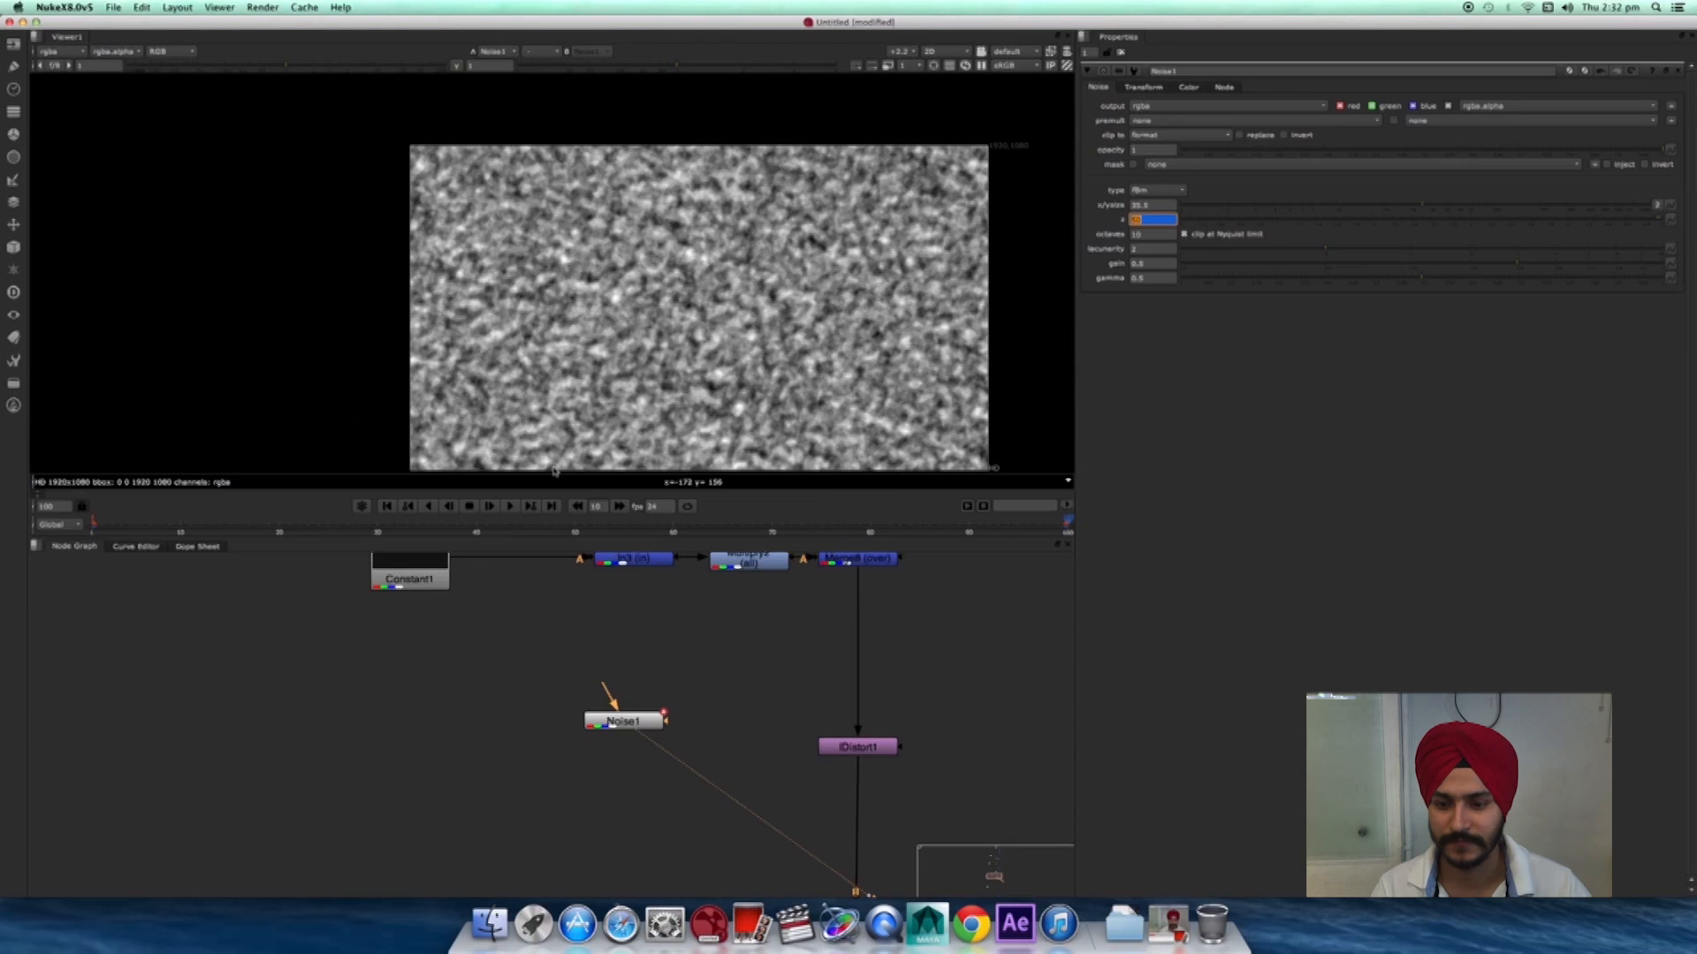
{"action": "left_click", "coordinate": [510, 507]}
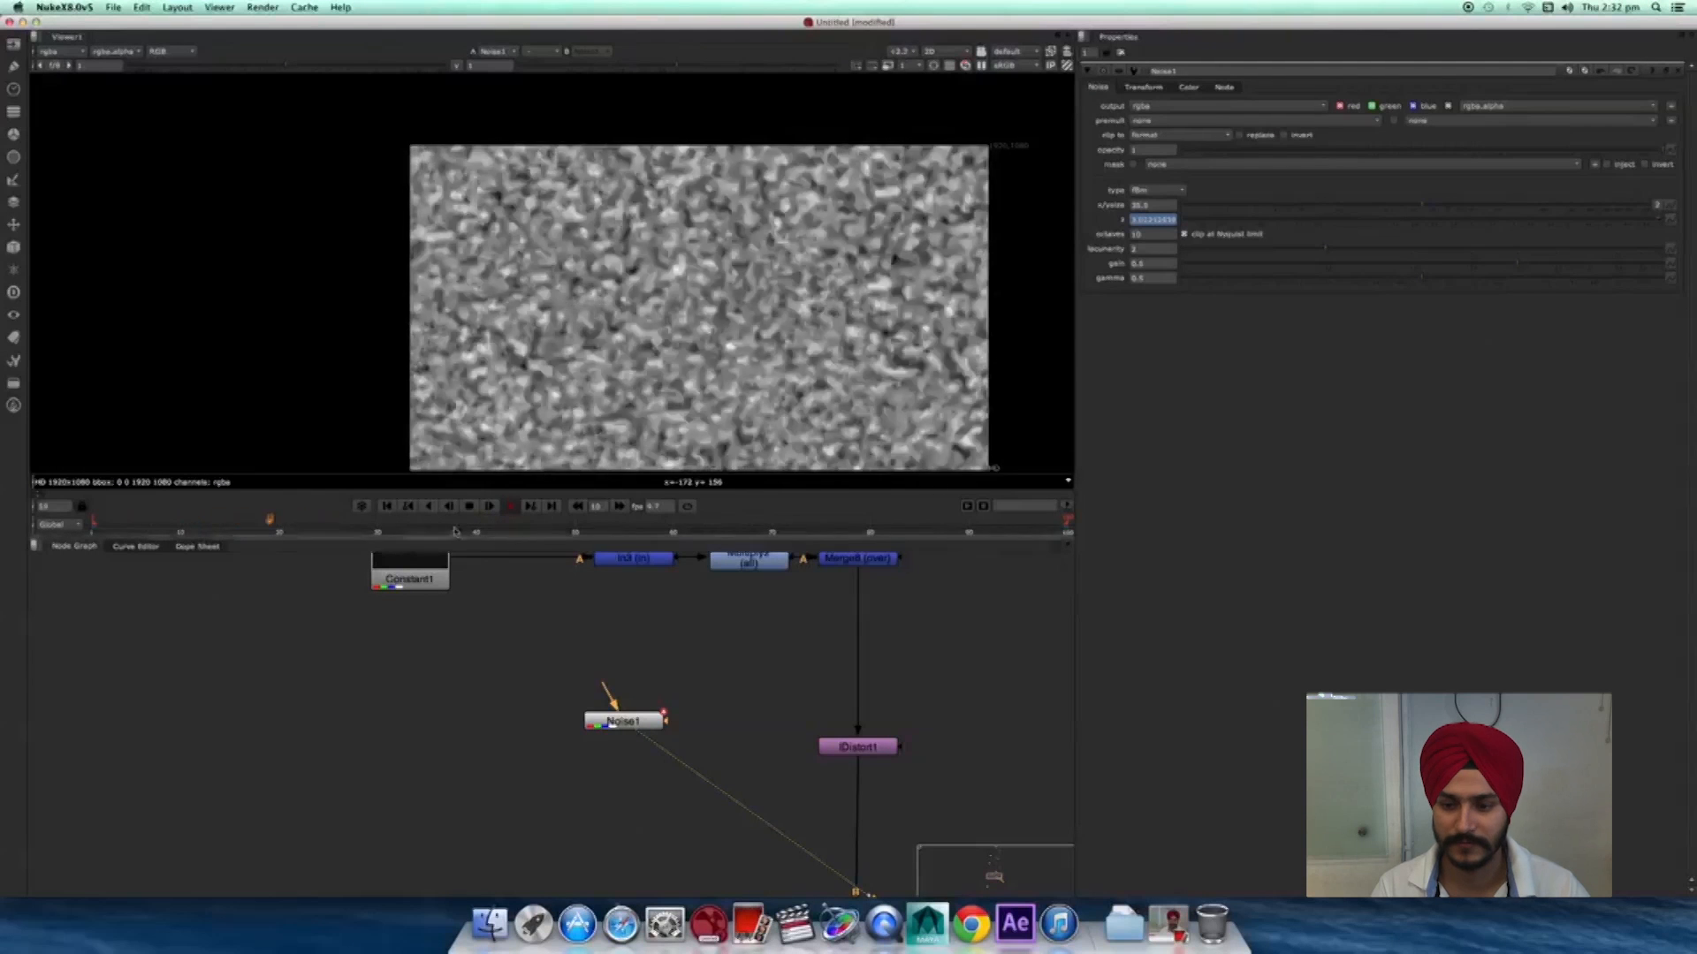
{"action": "left_click", "coordinate": [470, 506]}
- Spread Noise1 and IDistort1 apart to make room on the pipe below Merge8, and display Merge8's output
{"action": "left_click_drag", "start_coordinate": [620, 726], "coordinate": [491, 728]}
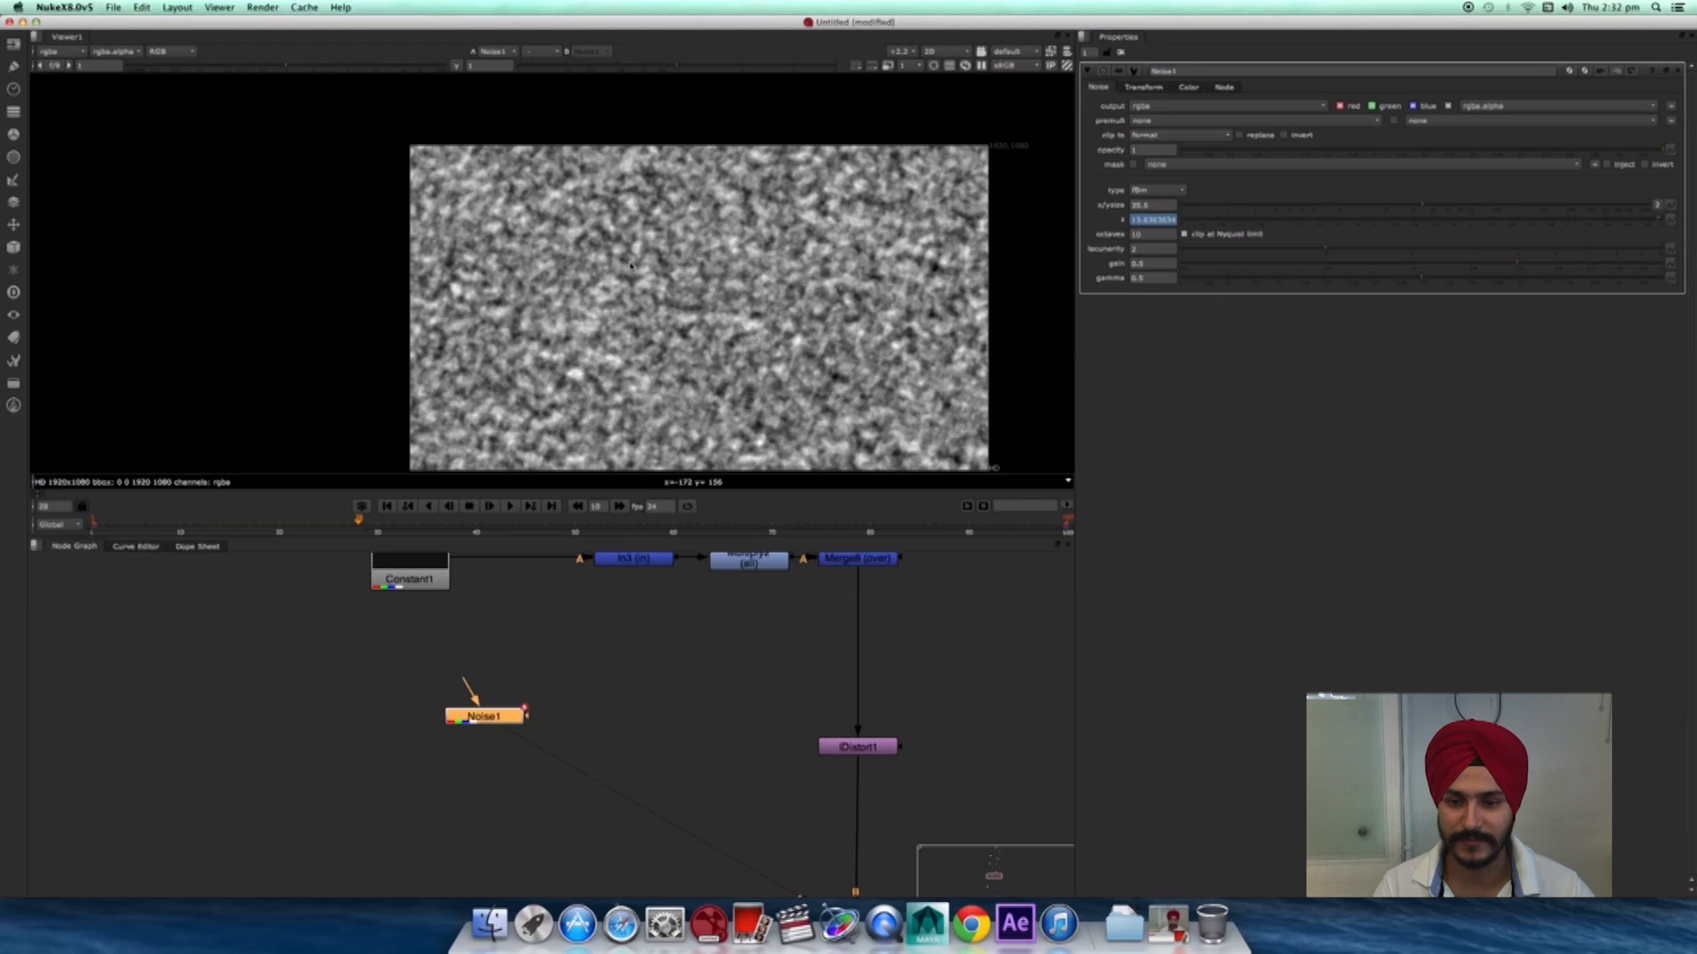
{"action": "middle_click_drag", "start_coordinate": [866, 600], "coordinate": [828, 651]}
{"action": "left_click", "coordinate": [827, 610]}
{"action": "key", "text": "1"}
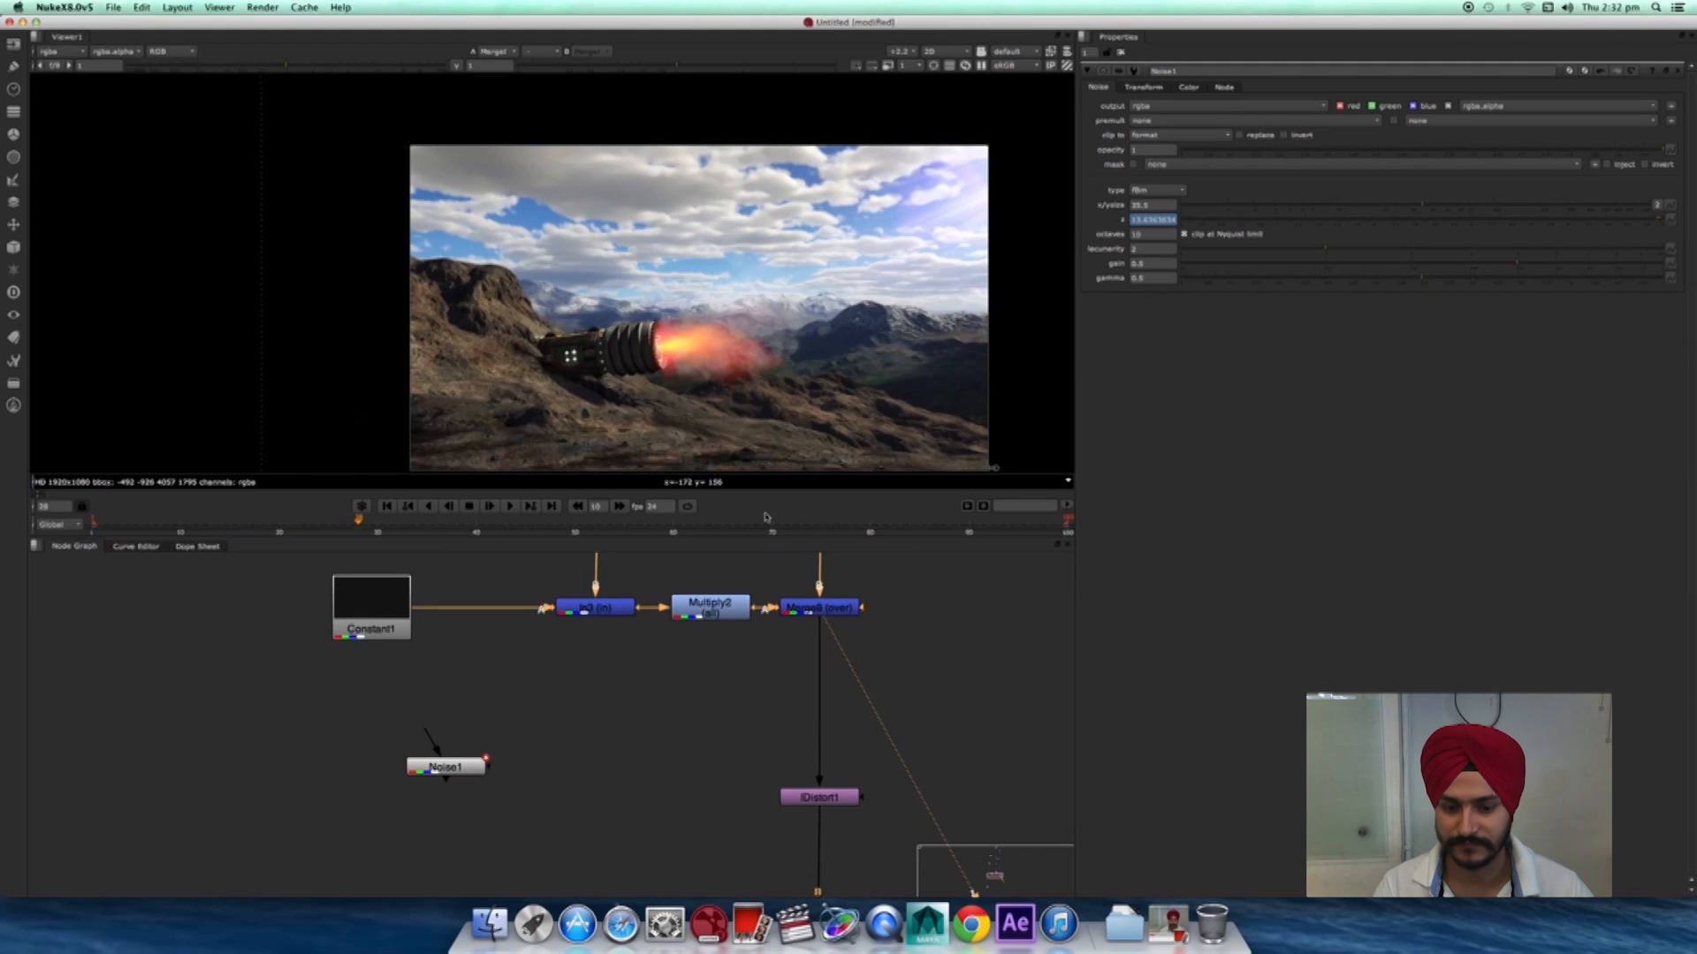
{"action": "left_click", "coordinate": [630, 722]}
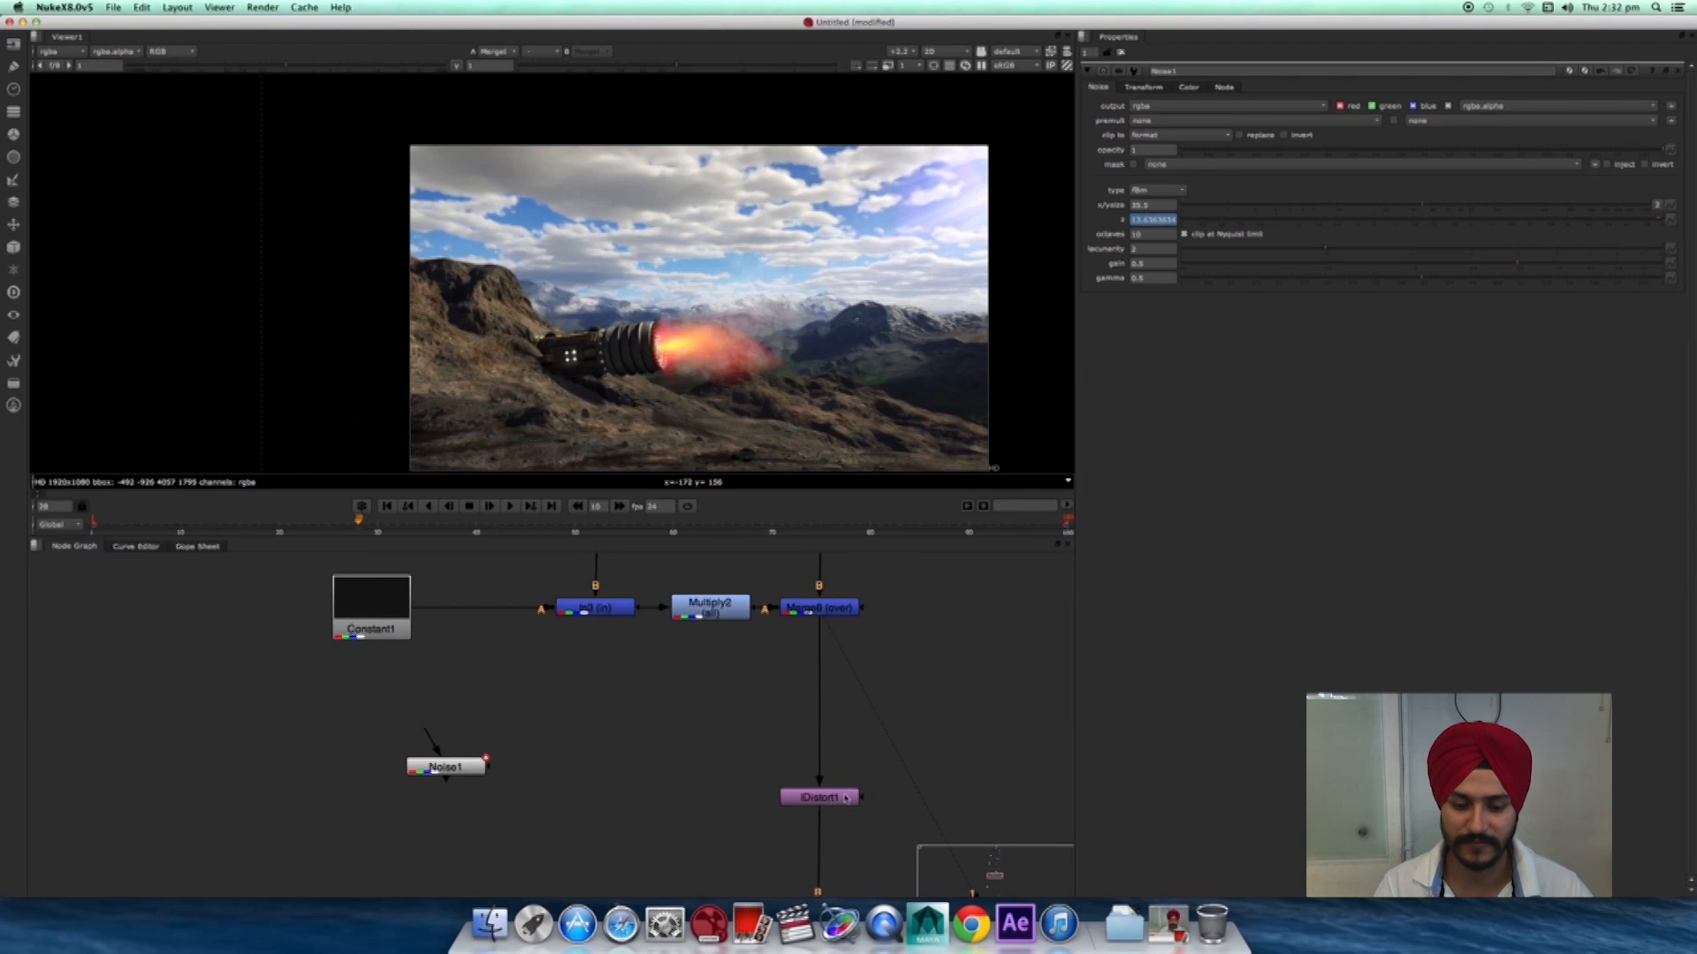
{"action": "left_click_drag", "start_coordinate": [846, 798], "coordinate": [839, 859]}
- Add a Copy node between Merge8 and IDistort1 that takes its alpha from Noise1 through input A
{"action": "left_click", "coordinate": [658, 778]}
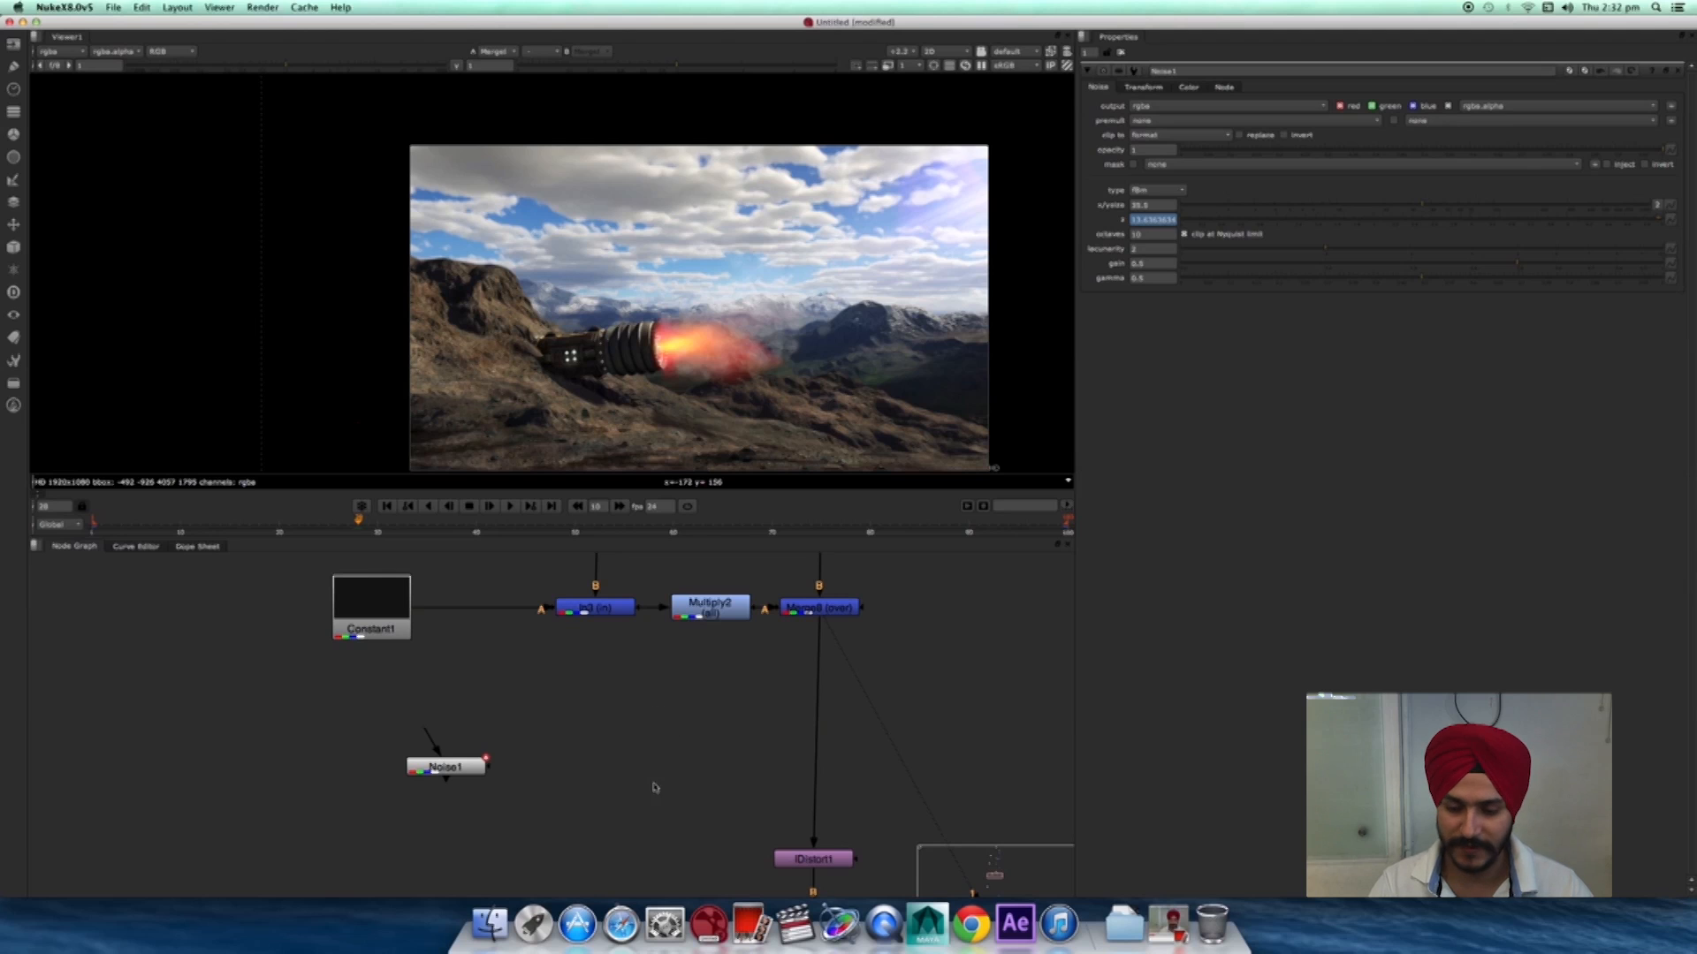
{"action": "key", "text": "Tab"}
{"action": "type", "text": "co"}
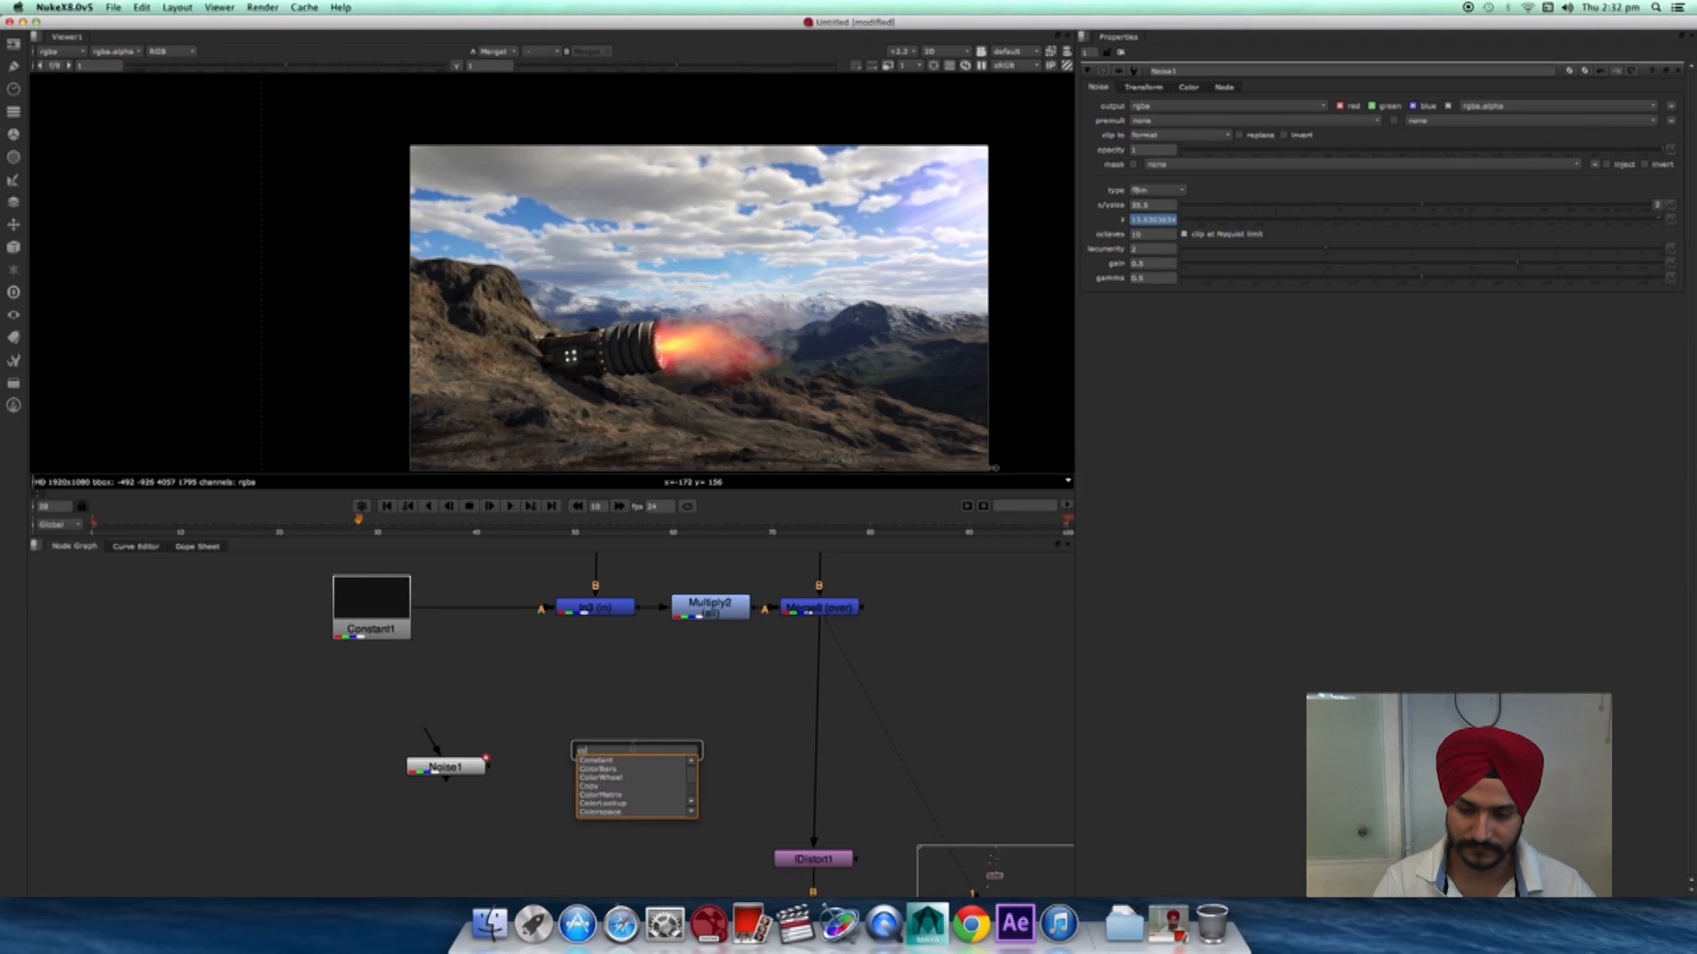
{"action": "type", "text": "py"}
{"action": "key", "text": "Return"}
{"action": "left_click_drag", "start_coordinate": [702, 717], "coordinate": [477, 765]}
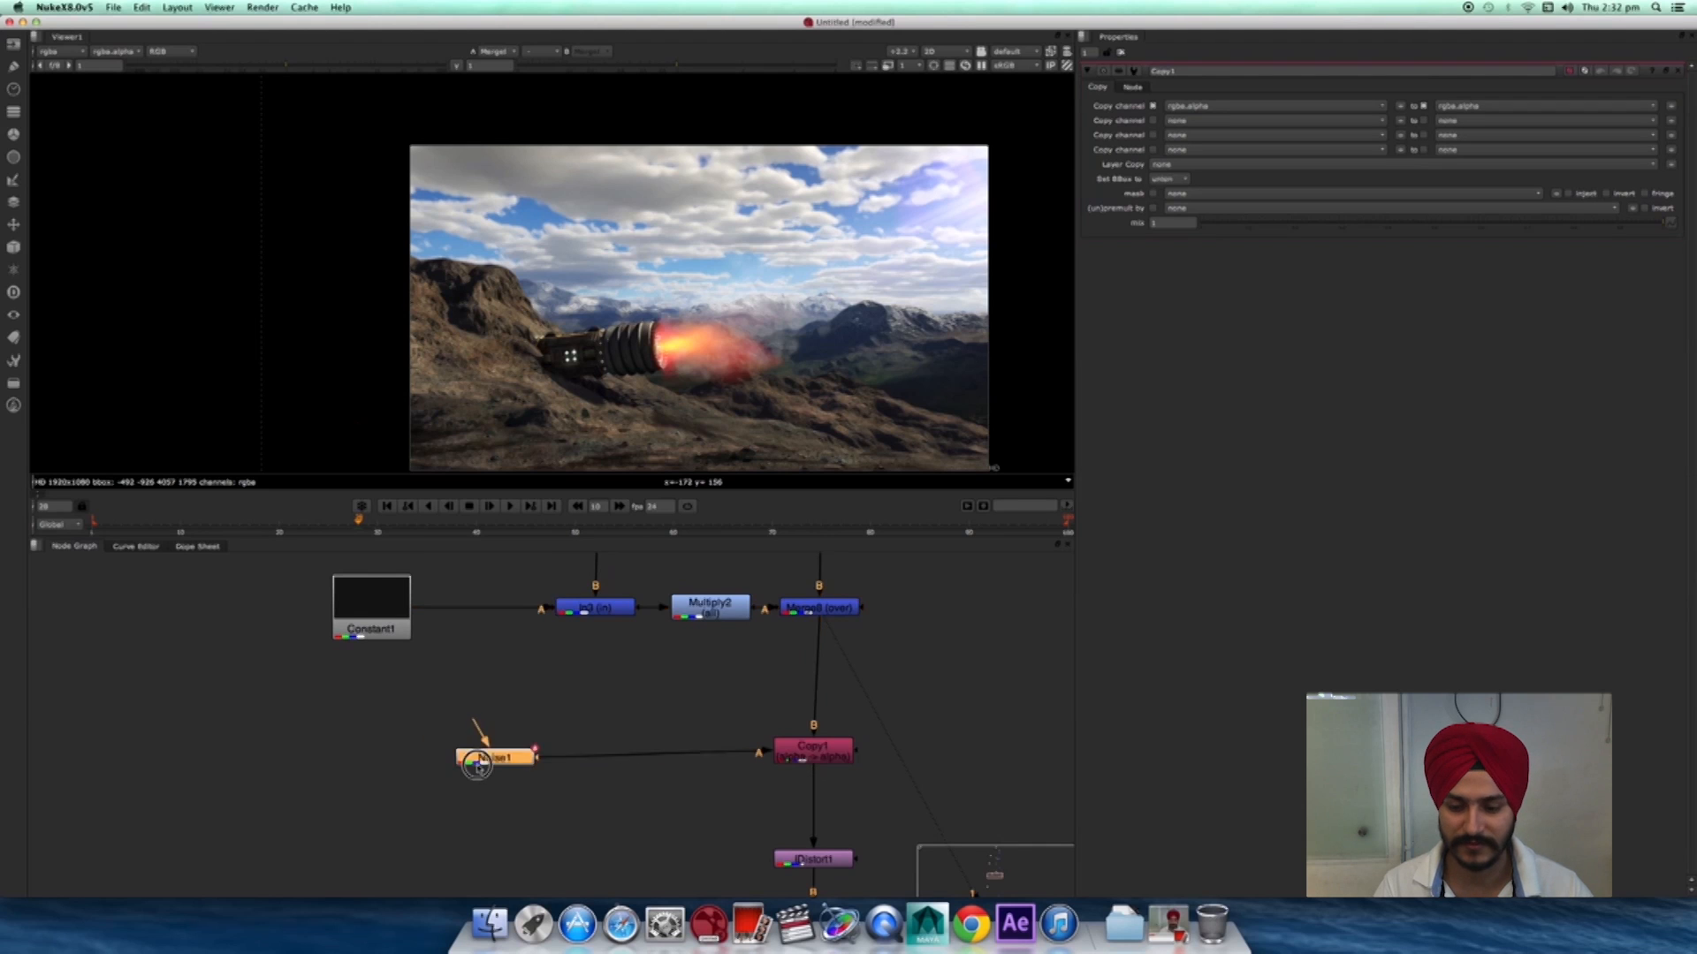
- Inspect the Copy1 node and compare the alpha channels of Noise1 and Copy1 in the viewer
{"action": "scroll", "coordinate": [796, 707], "scroll_direction": "up", "scroll_amount": 6}
{"action": "left_click", "coordinate": [749, 707]}
{"action": "left_click_drag", "start_coordinate": [749, 706], "coordinate": [762, 695]}
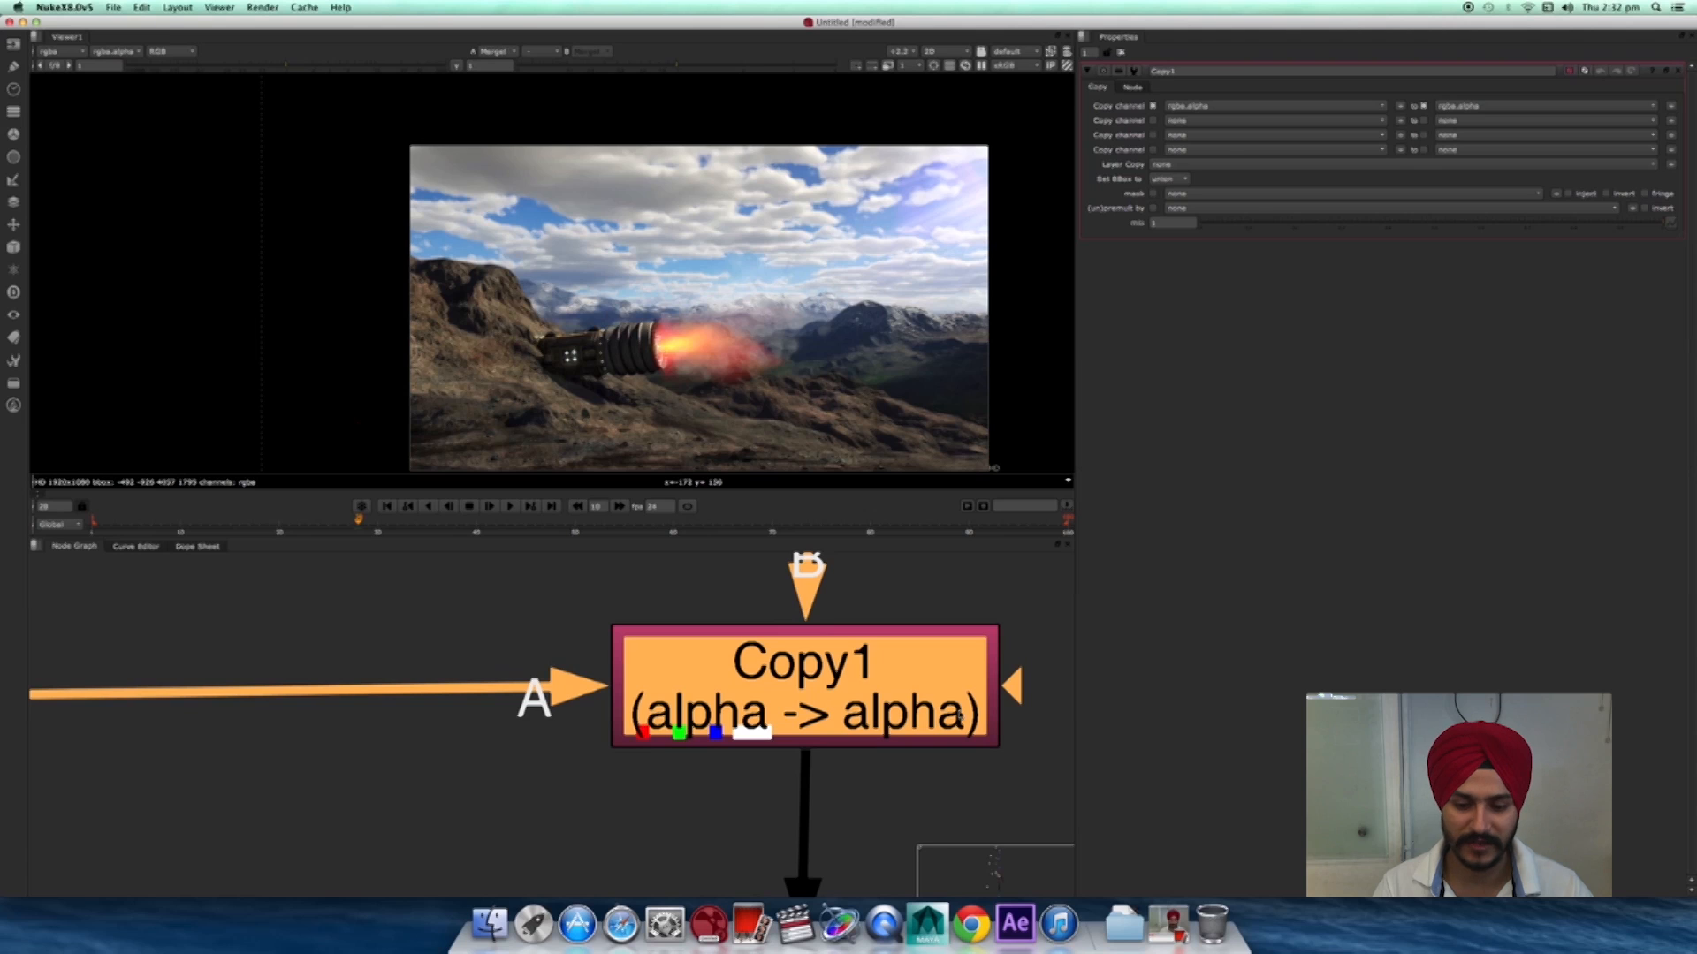
{"action": "scroll", "coordinate": [906, 687], "scroll_direction": "down", "scroll_amount": 6}
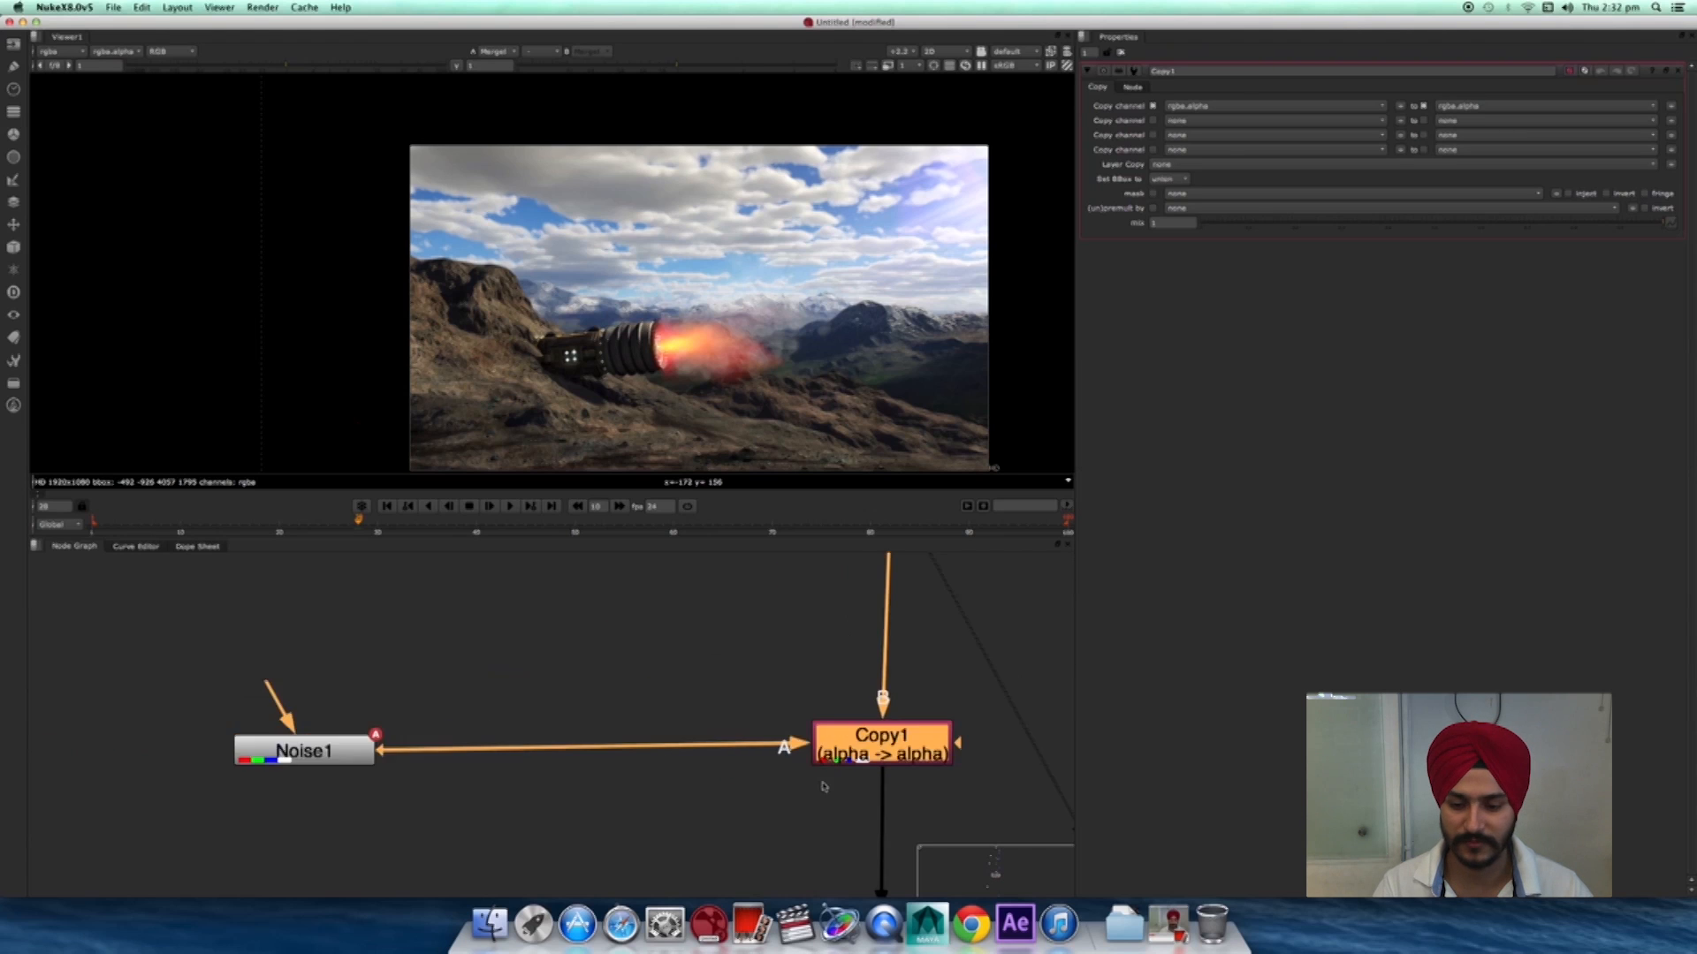
{"action": "left_click", "coordinate": [581, 725]}
{"action": "key", "text": "1"}
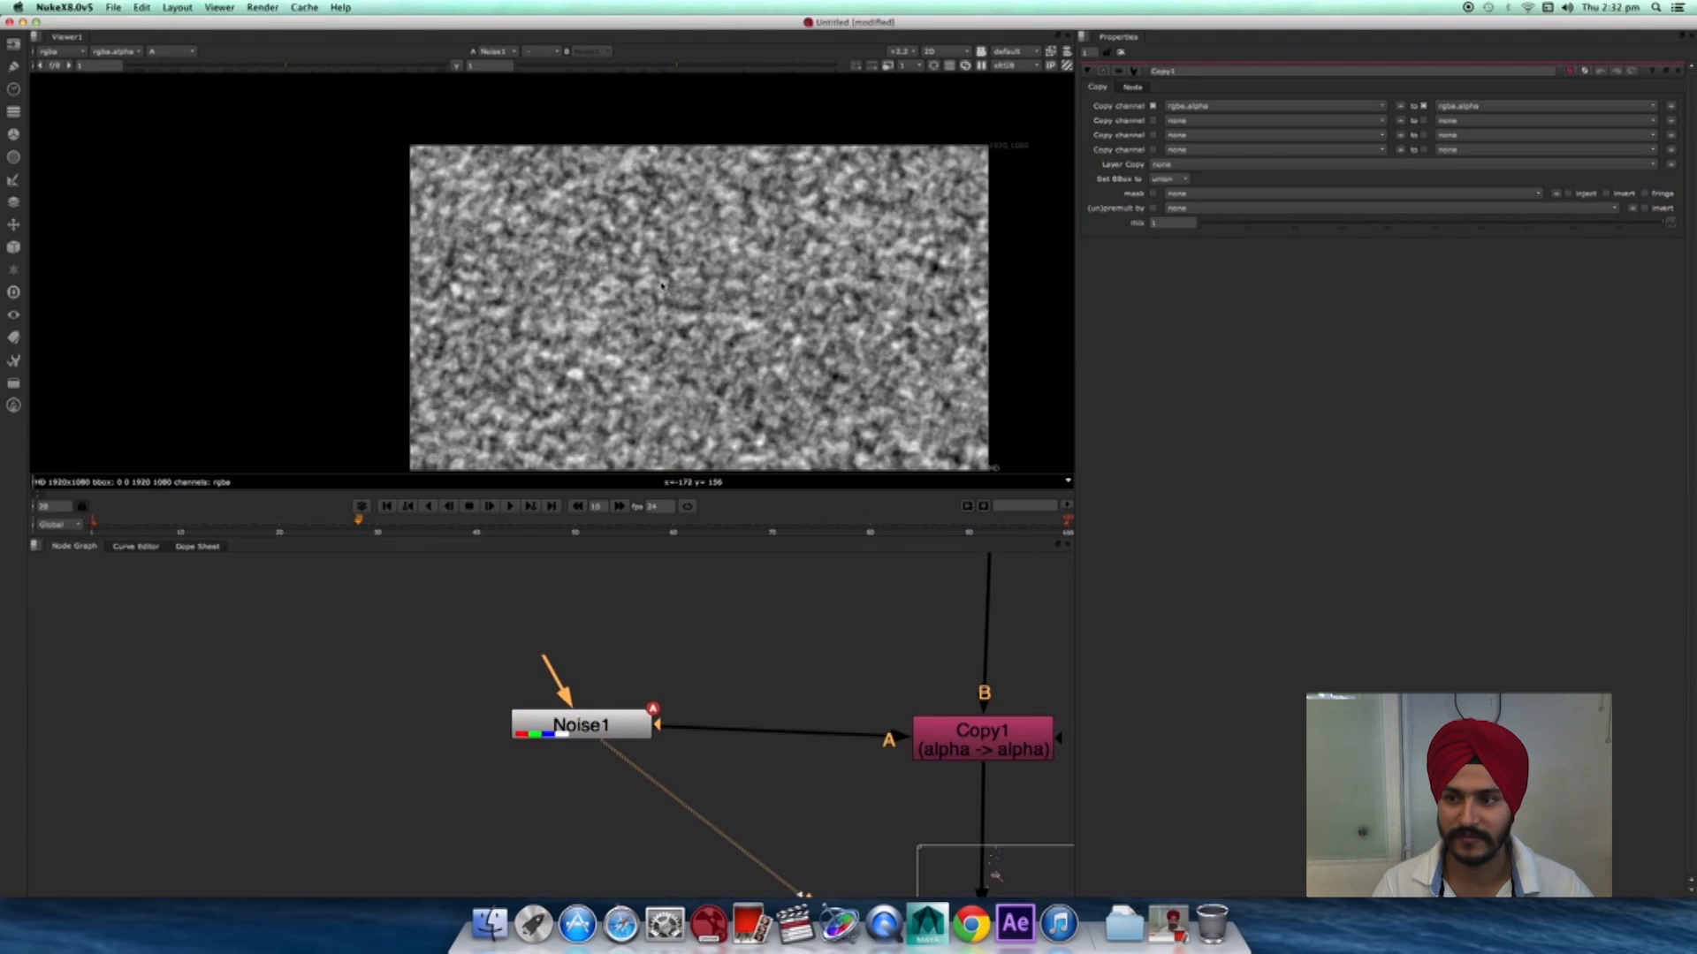
{"action": "key", "text": "a"}
{"action": "middle_click_drag", "start_coordinate": [984, 736], "coordinate": [749, 738]}
{"action": "left_click", "coordinate": [783, 741]}
{"action": "key", "text": "1"}
{"action": "key", "text": "a"}
{"action": "key", "text": "a"}
{"action": "key", "text": "a"}
{"action": "key", "text": "a"}
- Align Noise1 and Copy1 with each other and display IDistort1's output
{"action": "left_click_drag", "start_coordinate": [348, 717], "coordinate": [348, 738]}
{"action": "middle_click_drag", "start_coordinate": [798, 705], "coordinate": [746, 698]}
{"action": "scroll", "coordinate": [746, 699], "scroll_direction": "down", "scroll_amount": 3}
{"action": "left_click_drag", "start_coordinate": [728, 732], "coordinate": [733, 731]}
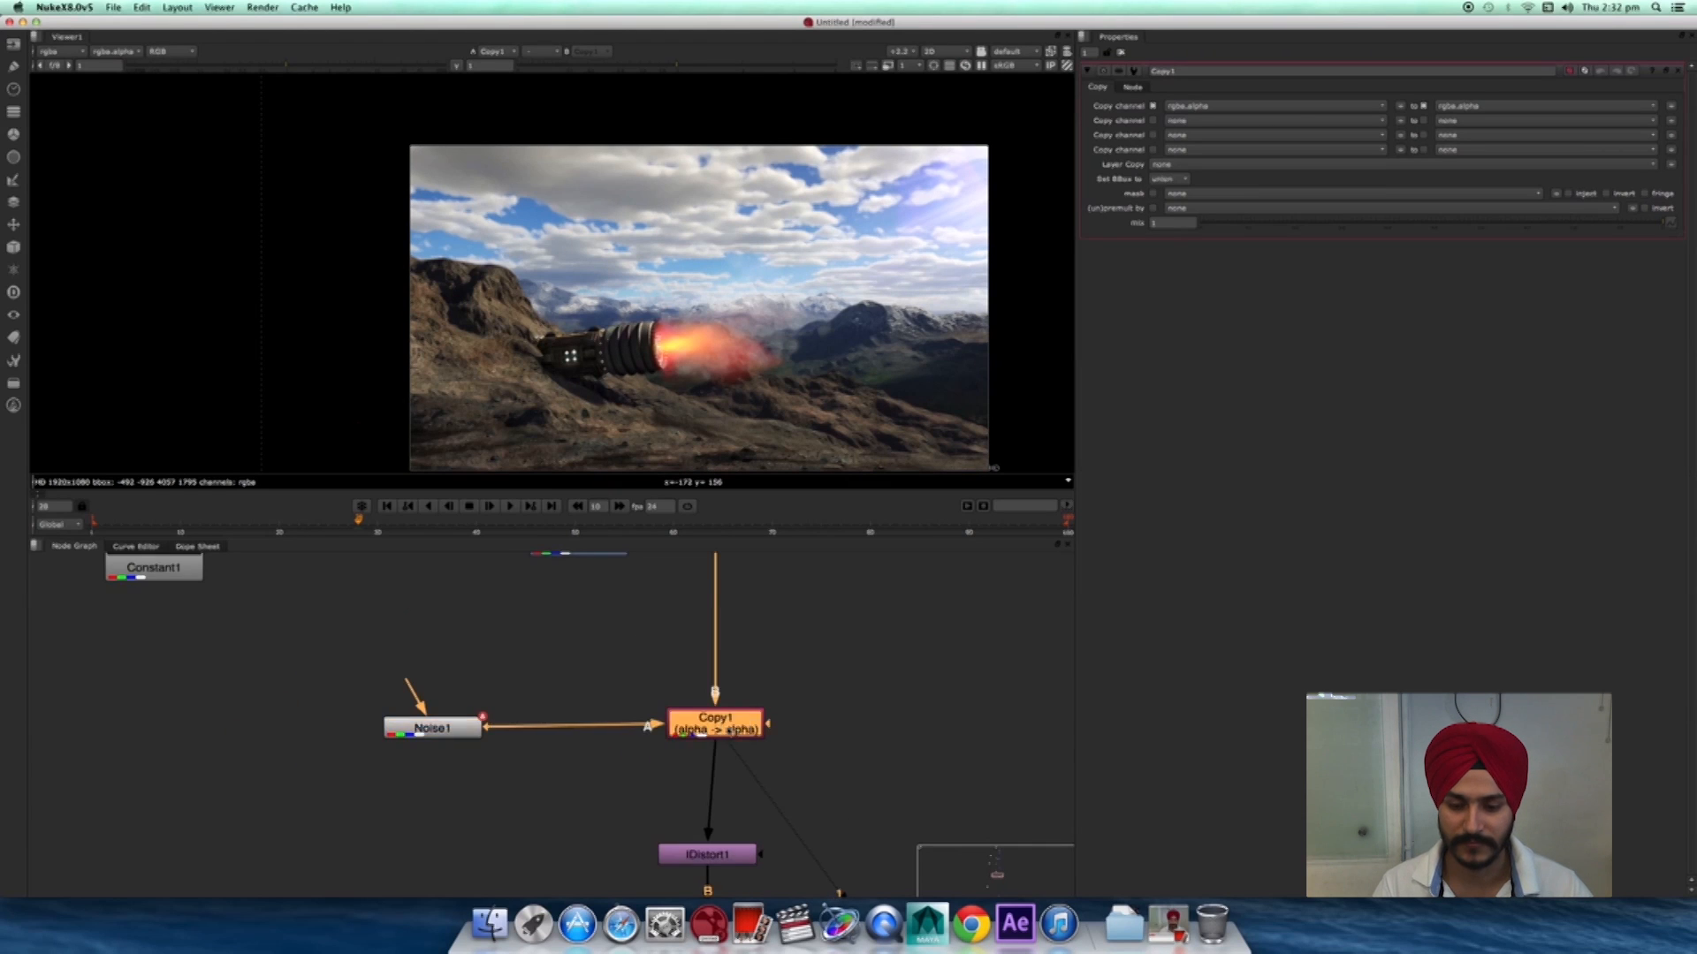
{"action": "middle_click_drag", "start_coordinate": [730, 732], "coordinate": [730, 622]}
{"action": "left_click", "coordinate": [744, 747]}
{"action": "key", "text": "1"}
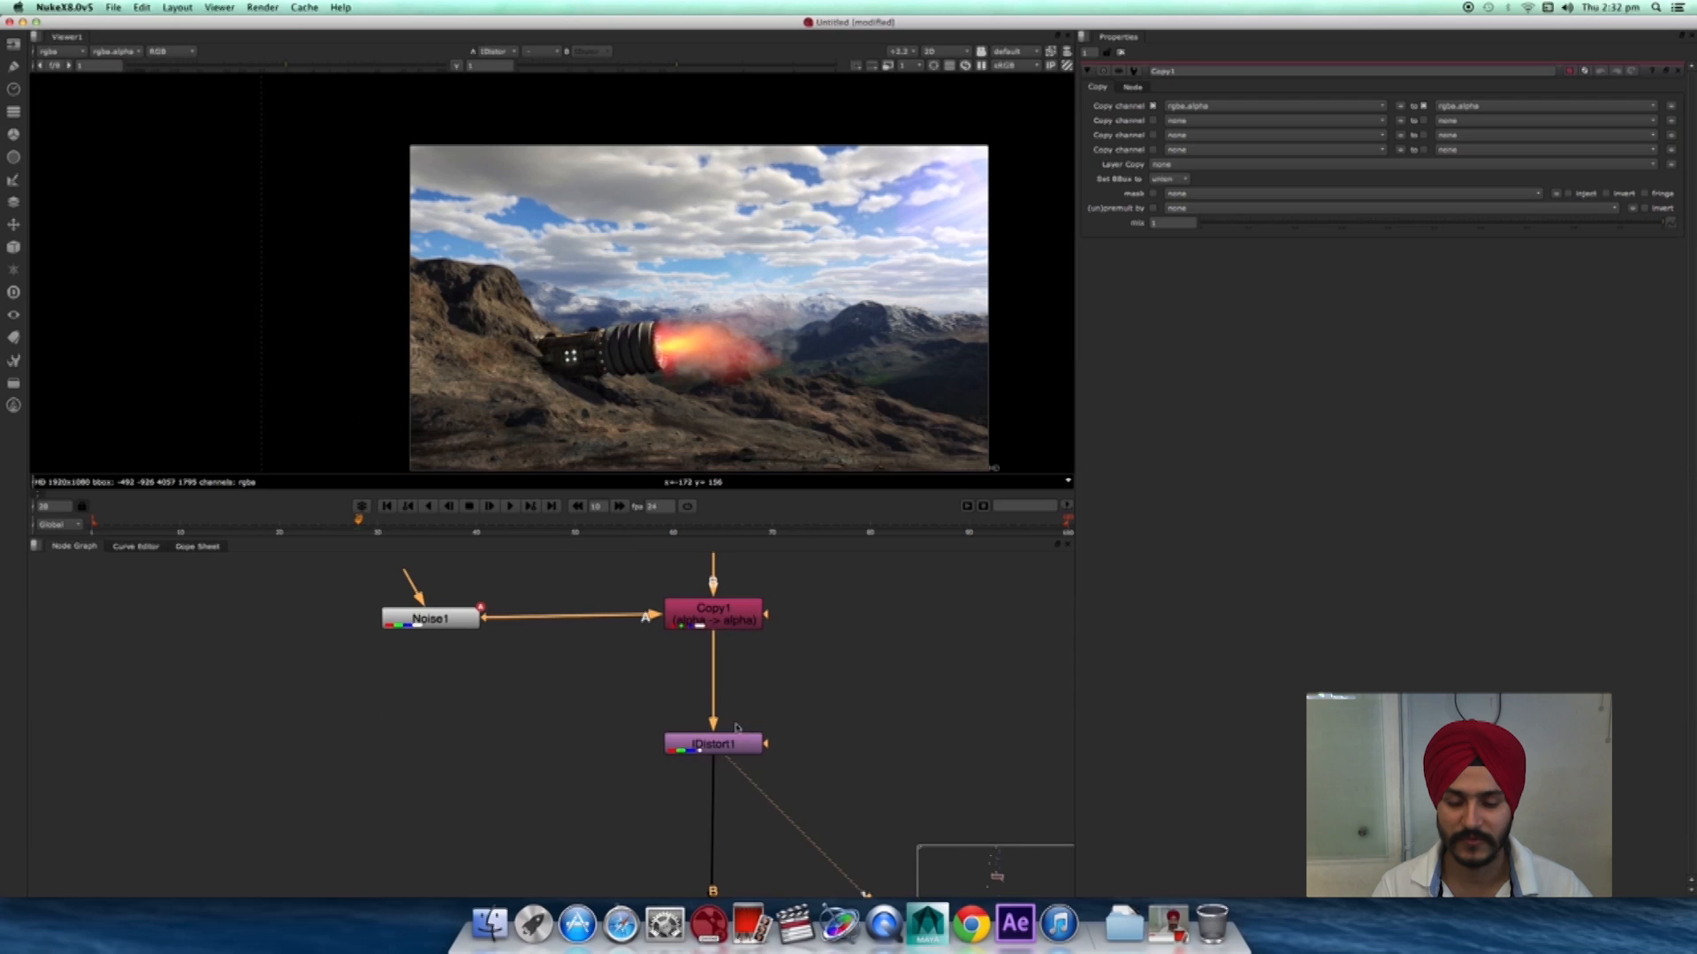
- Straighten Merge8 and Copy1 on the main pipe and check the image's full bounding box in the viewer
{"action": "middle_click_drag", "start_coordinate": [786, 568], "coordinate": [789, 841]}
{"action": "left_click_drag", "start_coordinate": [749, 718], "coordinate": [757, 724]}
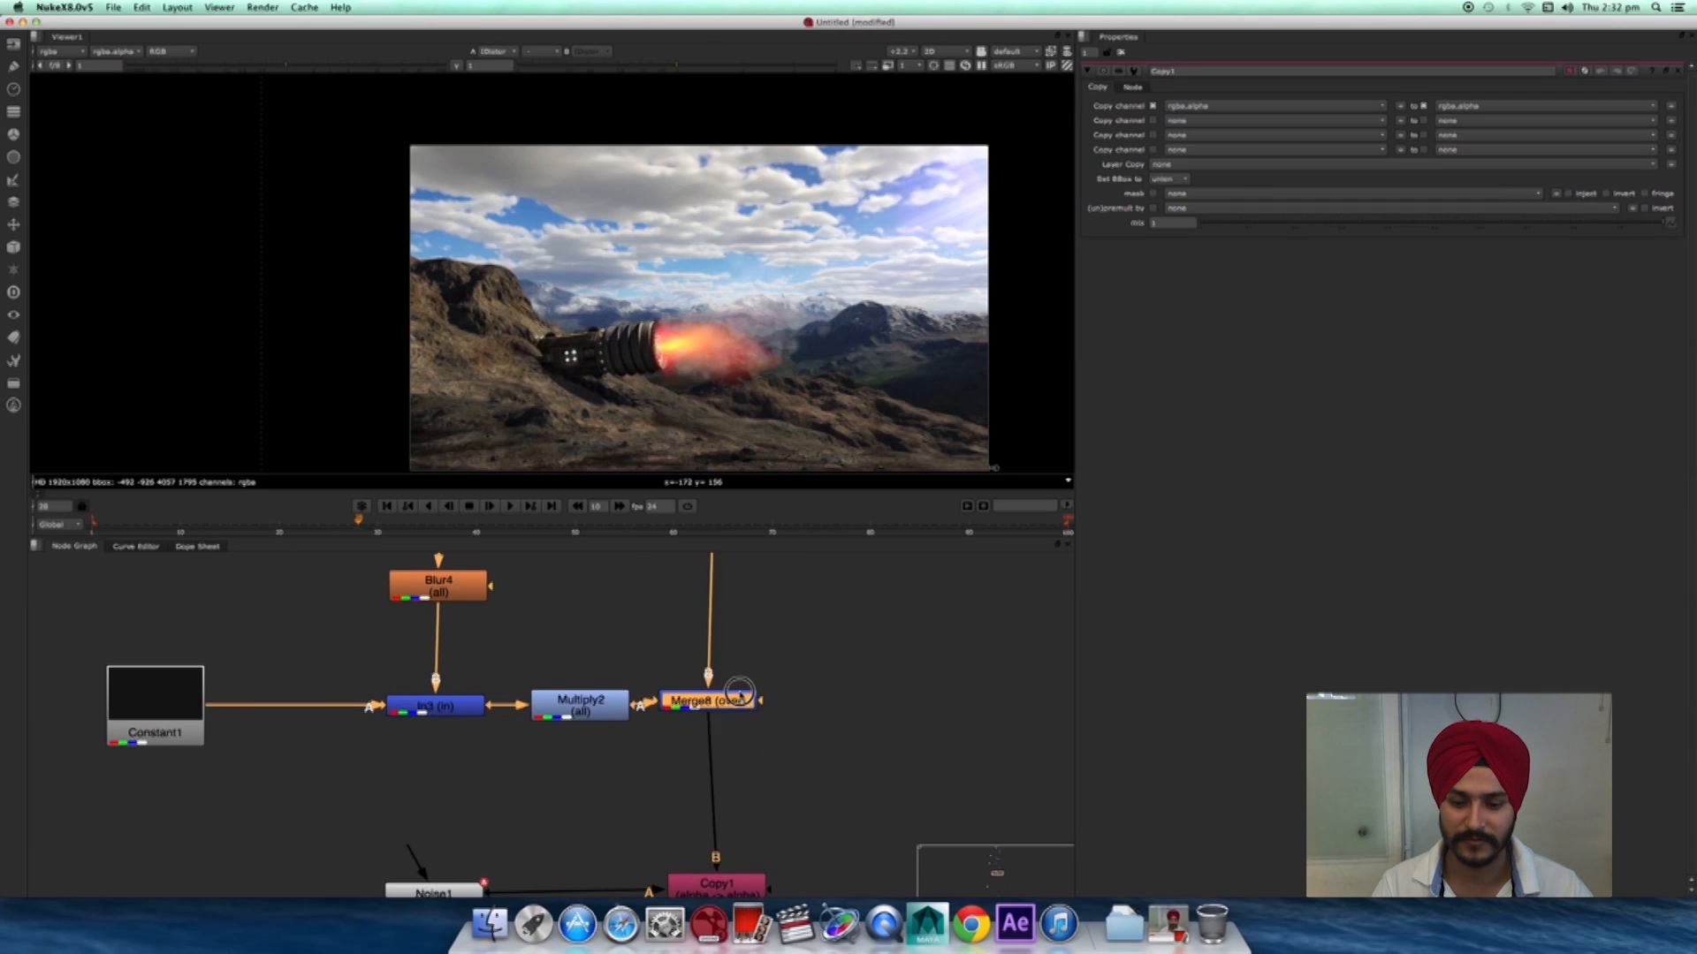
{"action": "scroll", "coordinate": [794, 401], "scroll_direction": "down", "scroll_amount": 3}
{"action": "middle_click_drag", "start_coordinate": [869, 401], "coordinate": [906, 346]}
{"action": "scroll", "coordinate": [871, 397], "scroll_direction": "down", "scroll_amount": 1}
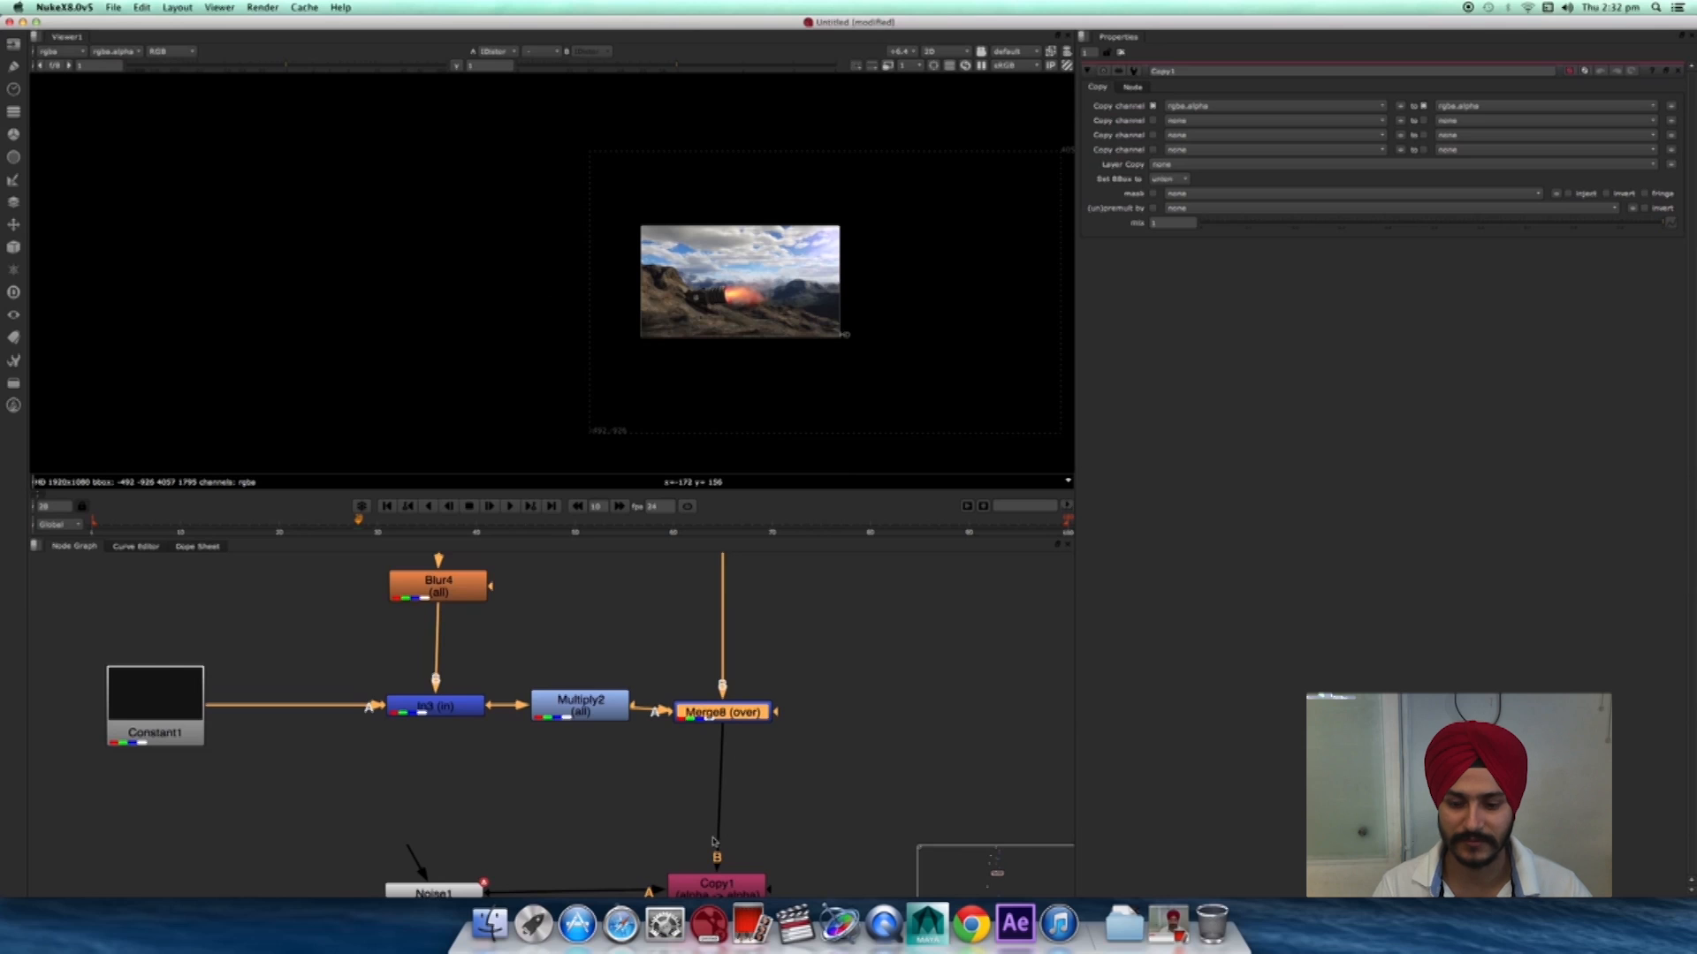
{"action": "scroll", "coordinate": [714, 842], "scroll_direction": "up", "scroll_amount": 1}
{"action": "middle_click_drag", "start_coordinate": [786, 780], "coordinate": [766, 750]}
{"action": "left_click_drag", "start_coordinate": [734, 672], "coordinate": [733, 665]}
{"action": "scroll", "coordinate": [756, 734], "scroll_direction": "up", "scroll_amount": 3}
{"action": "middle_click_drag", "start_coordinate": [757, 735], "coordinate": [802, 630]}
{"action": "left_click_drag", "start_coordinate": [761, 812], "coordinate": [768, 819]}
- Create a Crop node with a 1920 by 1080 box
{"action": "scroll", "coordinate": [795, 731], "scroll_direction": "up", "scroll_amount": 3}
{"action": "key", "text": "Tab"}
{"action": "type", "text": "cr"}
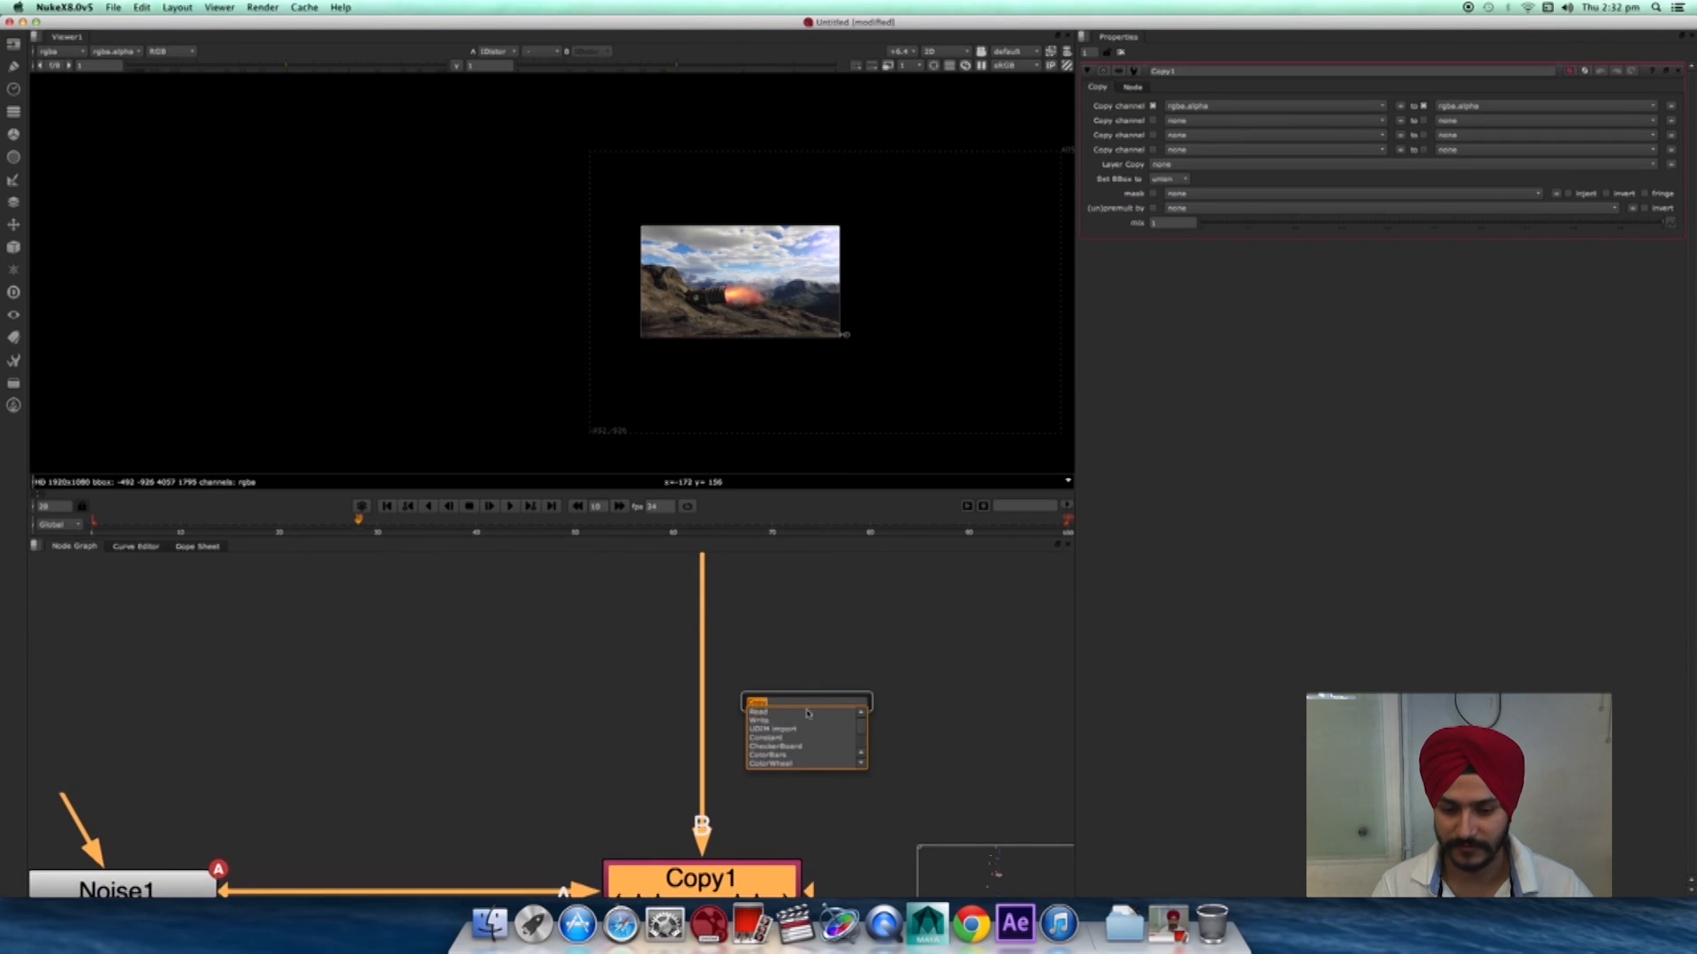
{"action": "type", "text": "op"}
{"action": "key", "text": "Return"}
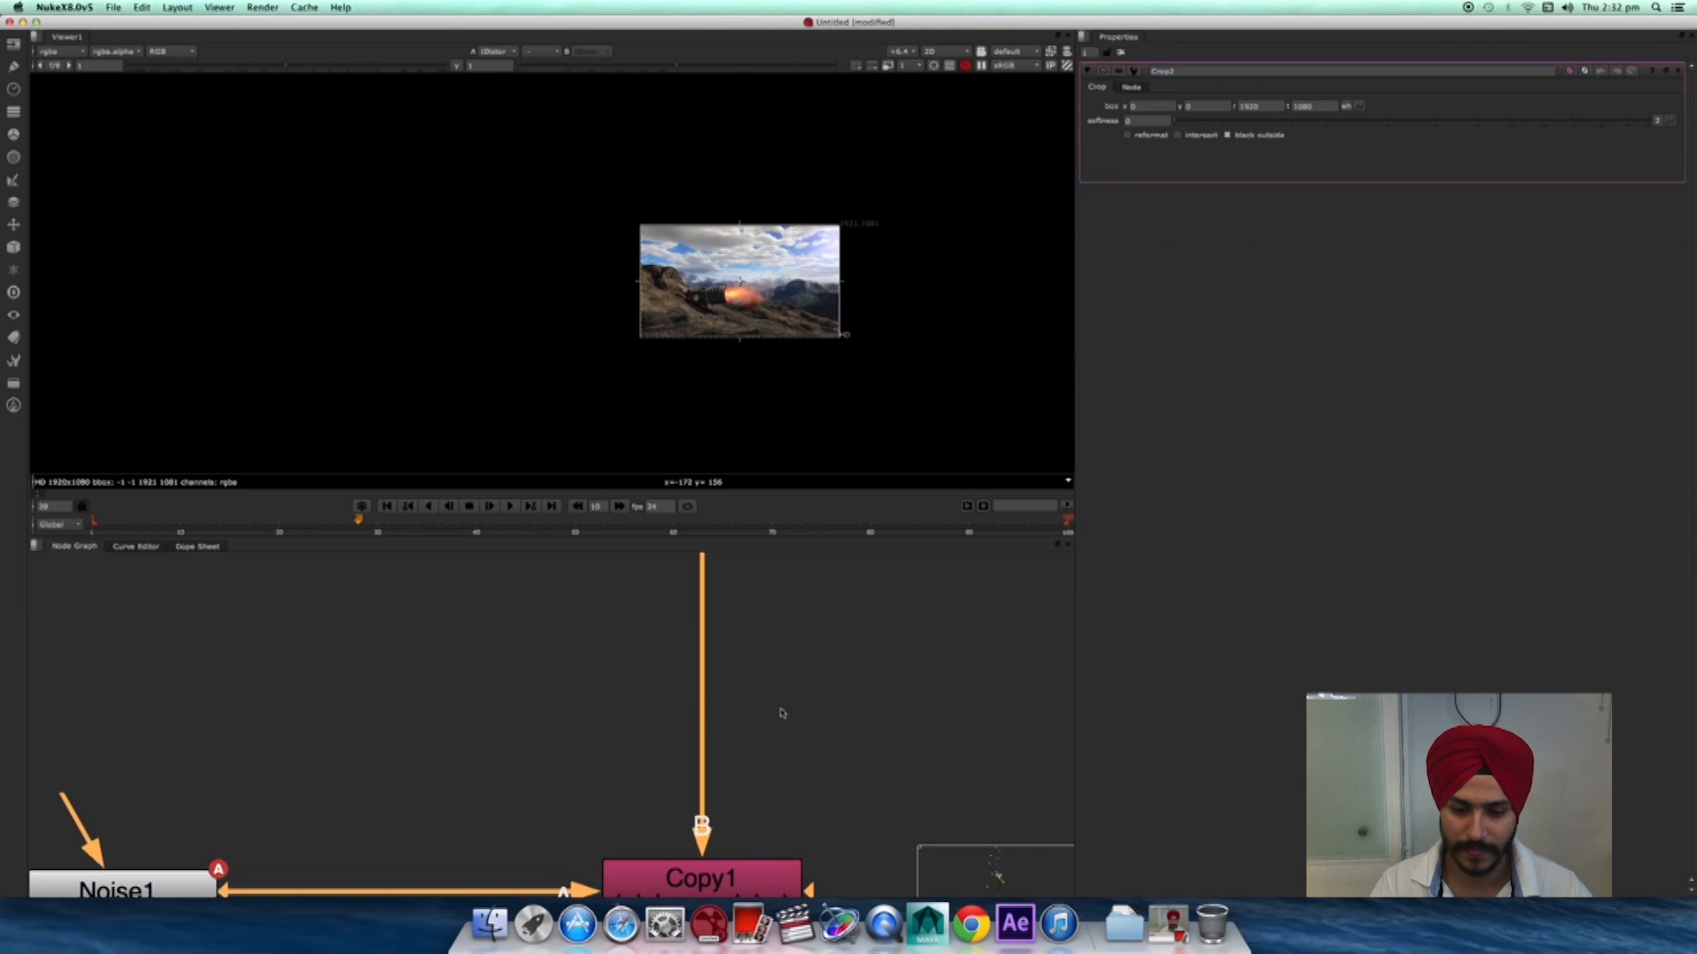
- Move the Crop node between Merge8 and Copy1 on the main pipe and display its output
{"action": "scroll", "coordinate": [788, 723], "scroll_direction": "down", "scroll_amount": 2}
{"action": "middle_click_drag", "start_coordinate": [788, 750], "coordinate": [795, 644]}
{"action": "scroll", "coordinate": [793, 809], "scroll_direction": "down", "scroll_amount": 3}
{"action": "scroll", "coordinate": [838, 793], "scroll_direction": "up", "scroll_amount": 4}
{"action": "left_click_drag", "start_coordinate": [771, 808], "coordinate": [982, 696]}
{"action": "left_click_drag", "start_coordinate": [836, 738], "coordinate": [814, 681]}
{"action": "scroll", "coordinate": [856, 750], "scroll_direction": "down", "scroll_amount": 4}
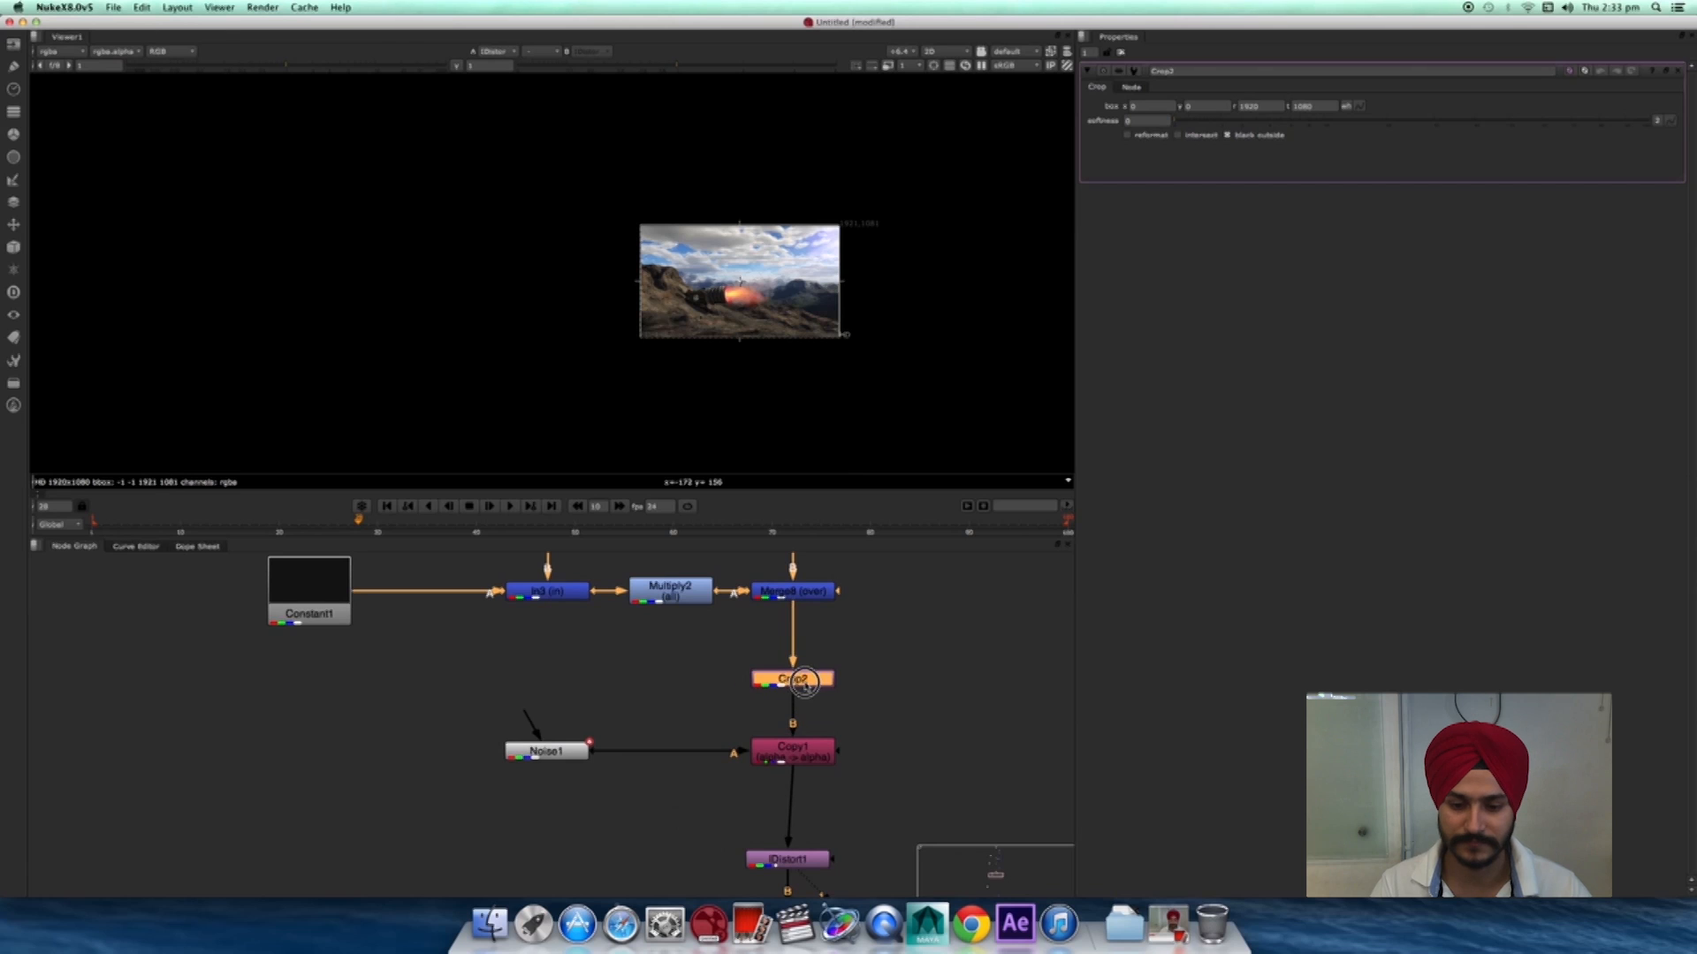
{"action": "key", "text": "1"}
- Line up Copy1 on the pipe and display IDistort1's output enlarged around the engine
{"action": "left_click_drag", "start_coordinate": [811, 745], "coordinate": [800, 749]}
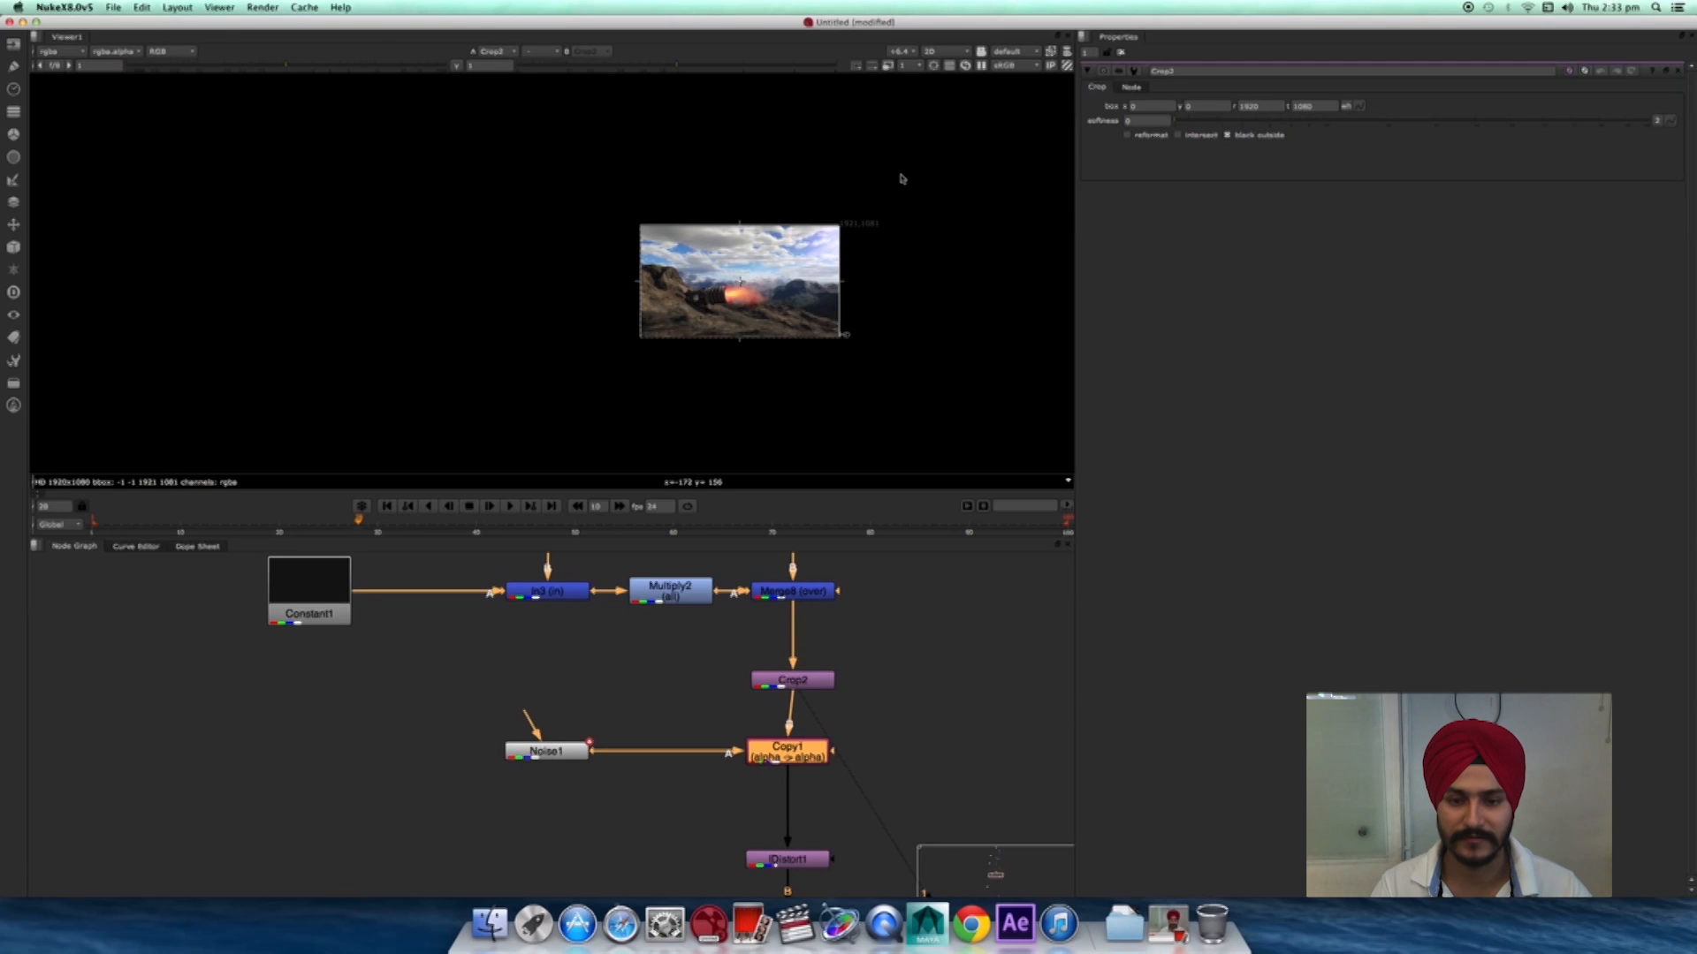
{"action": "middle_click_drag", "start_coordinate": [840, 761], "coordinate": [843, 639]}
{"action": "left_click", "coordinate": [808, 738]}
{"action": "key", "text": "1"}
{"action": "middle_click_drag", "start_coordinate": [727, 277], "coordinate": [858, 329], "text": "alt"}
{"action": "scroll", "coordinate": [857, 329], "scroll_direction": "up", "scroll_amount": 2}
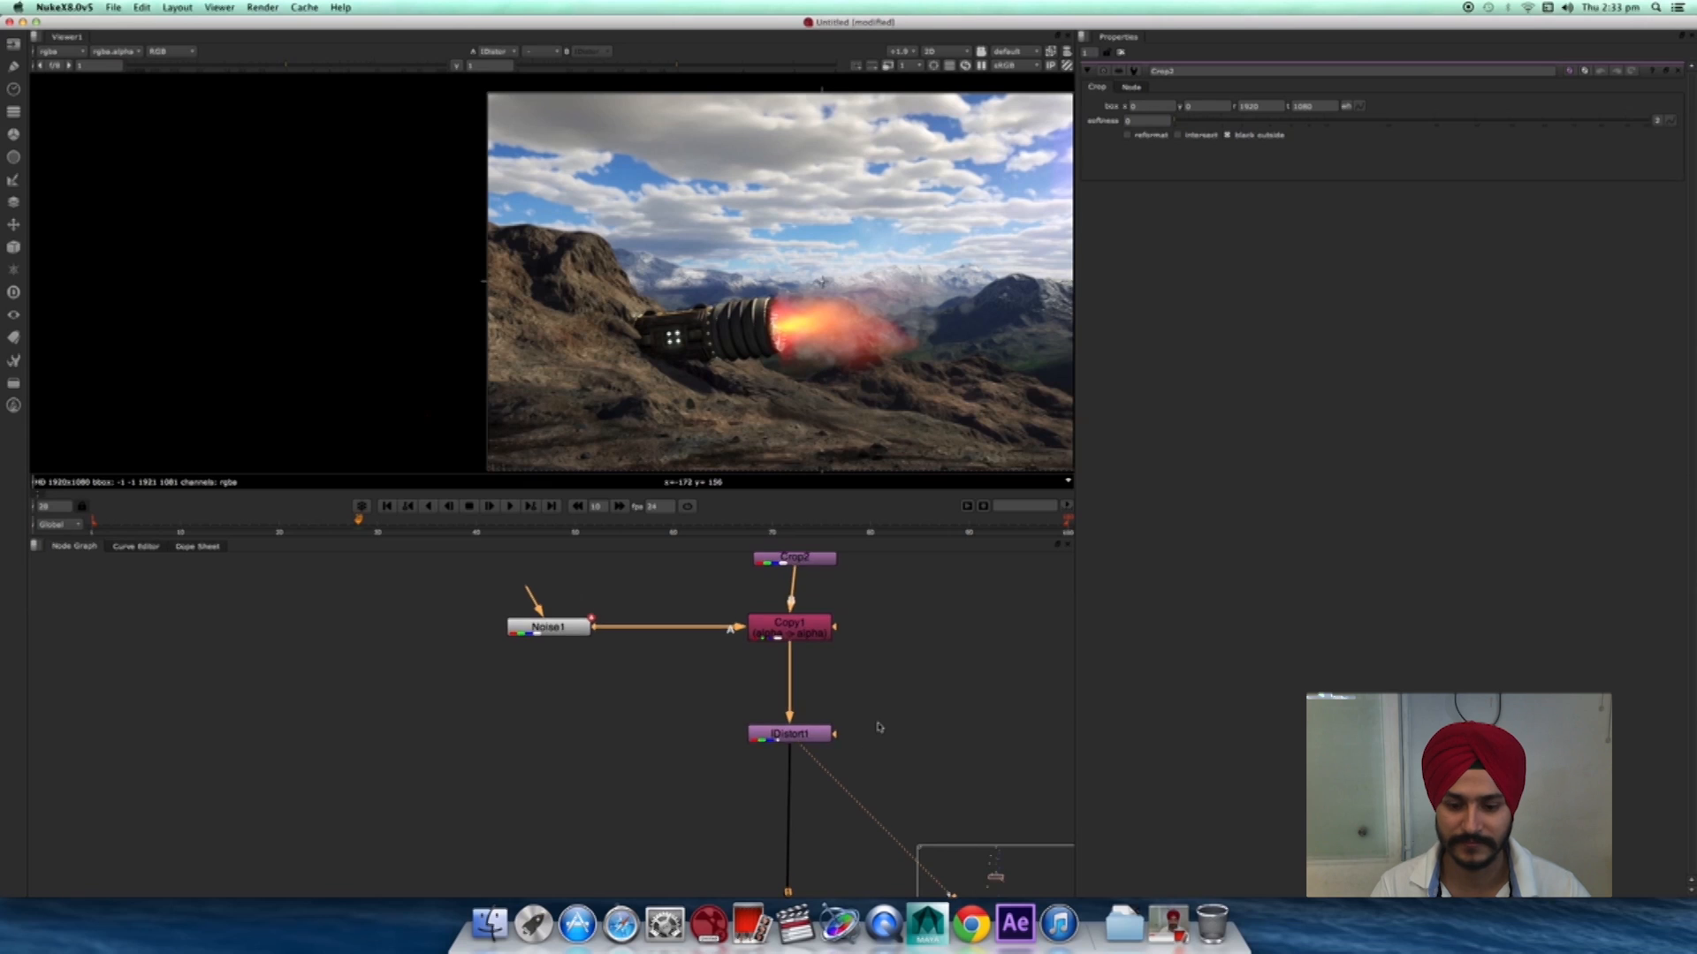
{"action": "scroll", "coordinate": [875, 733], "scroll_direction": "up", "scroll_amount": 2}
- Open IDistort1's properties and raise its UV offset and UV scale moderately
{"action": "left_click", "coordinate": [782, 701]}
{"action": "middle_click_drag", "start_coordinate": [1007, 240], "coordinate": [971, 281]}
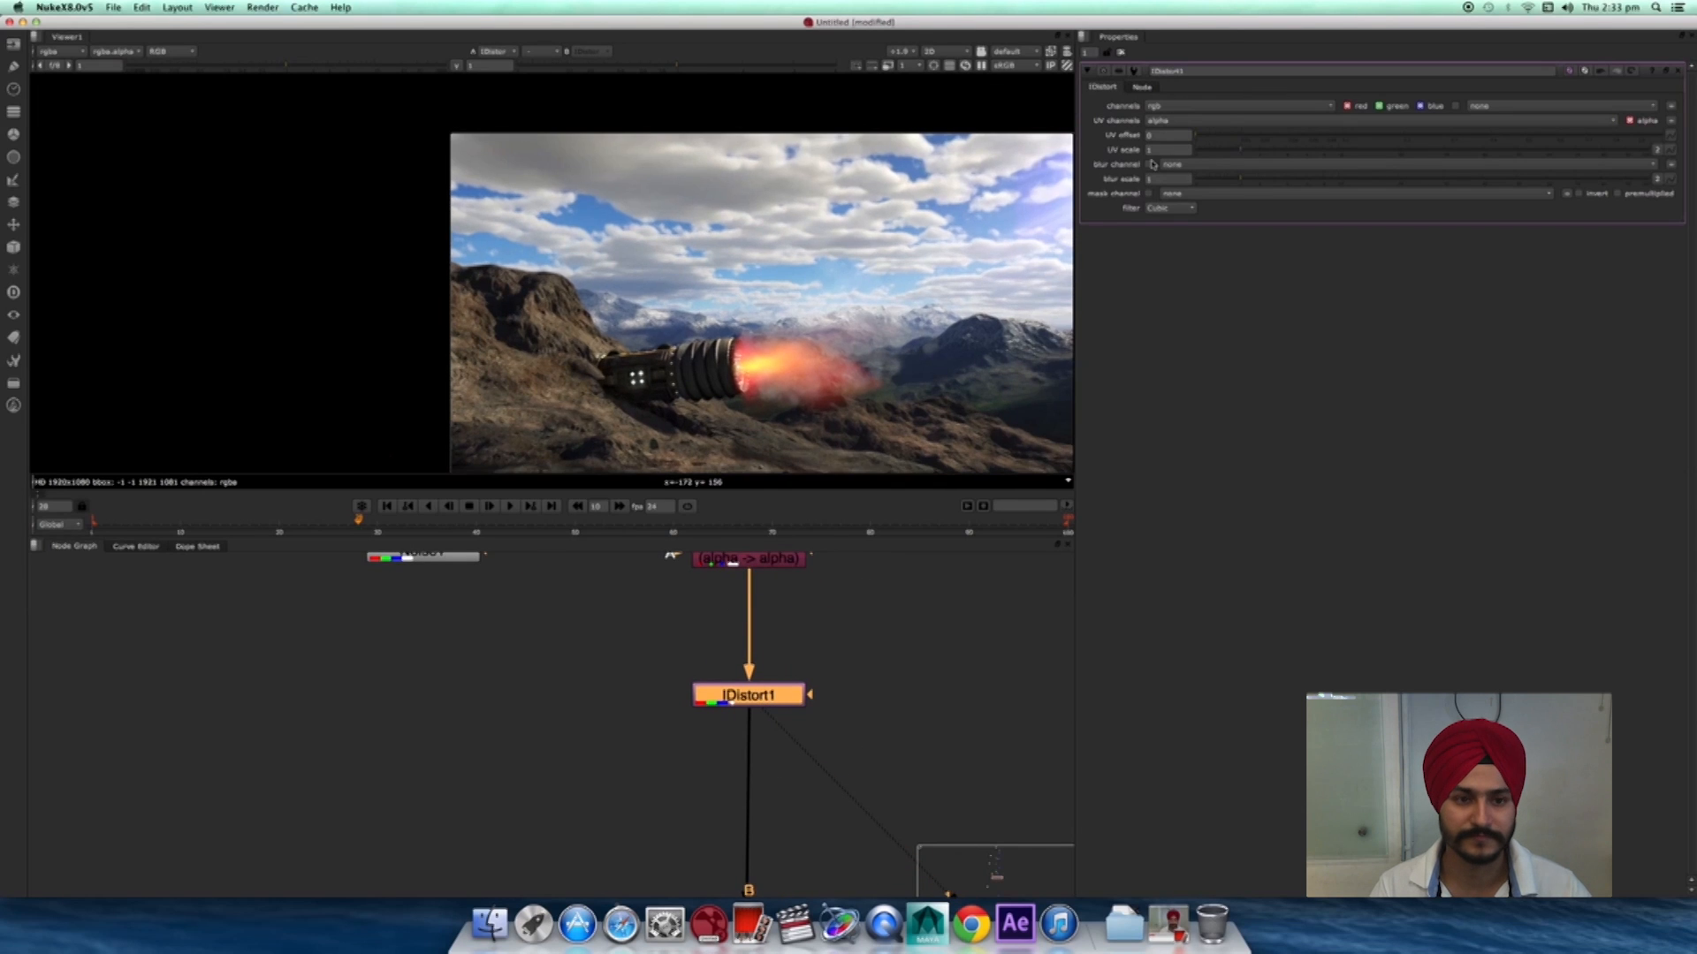
{"action": "left_click_drag", "start_coordinate": [1202, 138], "coordinate": [1301, 147]}
- Compare the undistorted Copy1 output with the IDistort1 output around the flame
{"action": "middle_click_drag", "start_coordinate": [707, 674], "coordinate": [714, 741]}
{"action": "left_click", "coordinate": [773, 626]}
{"action": "key", "text": "1"}
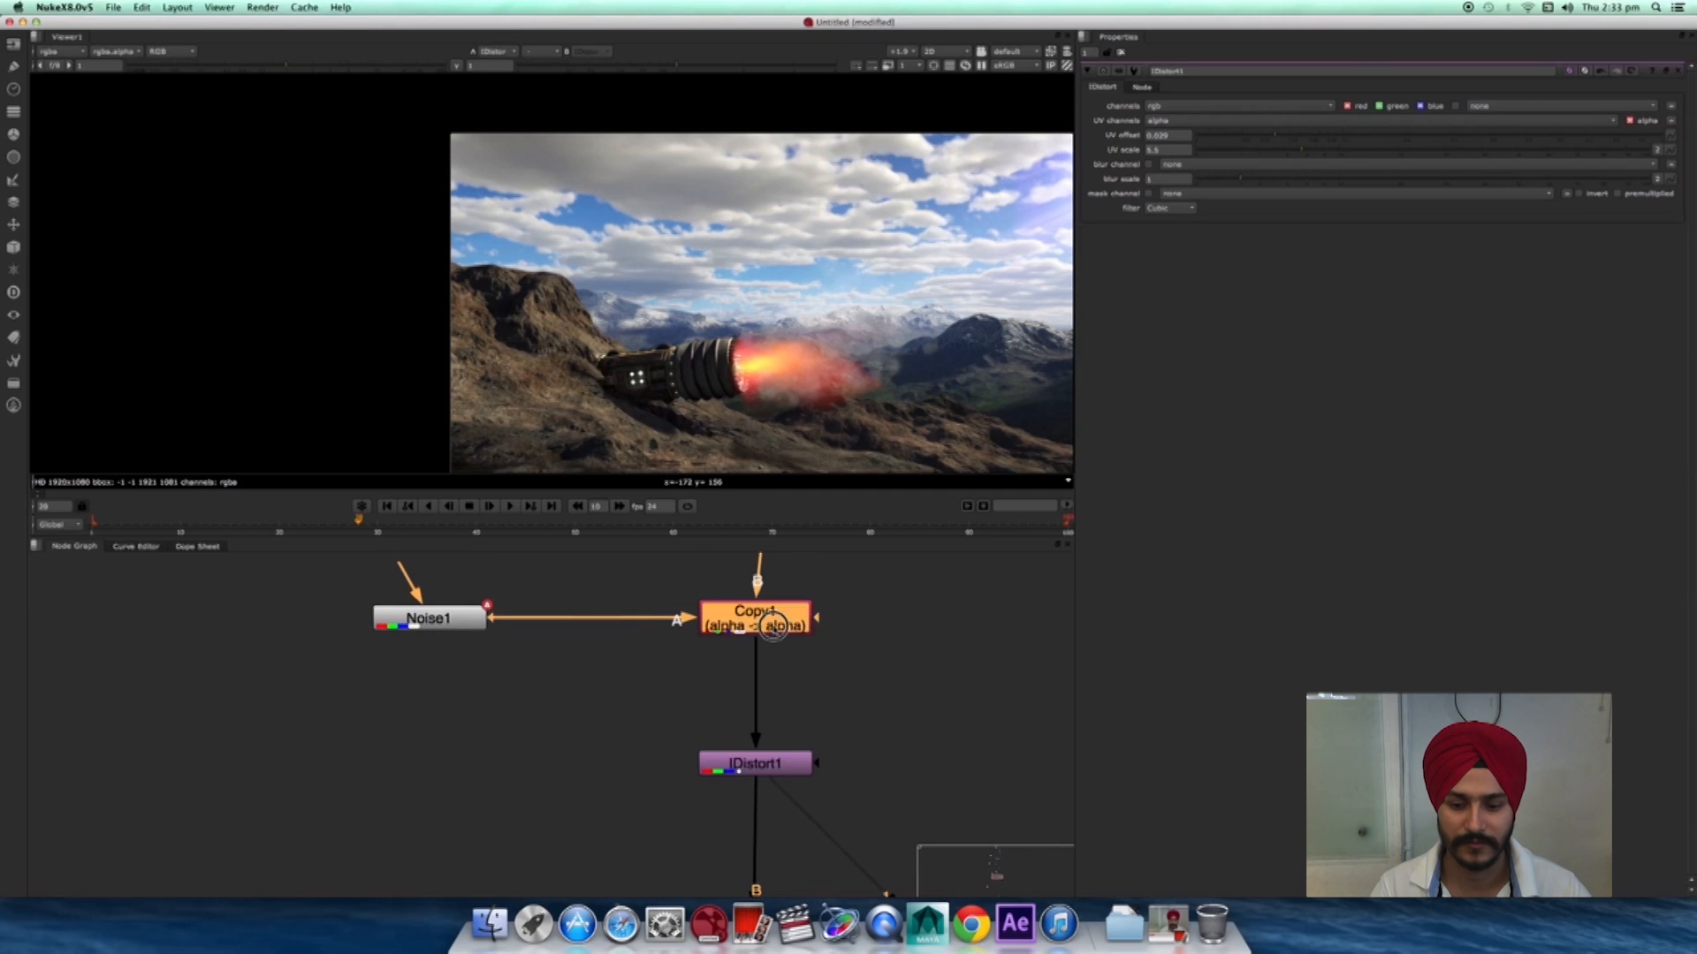
{"action": "left_click", "coordinate": [768, 769]}
{"action": "scroll", "coordinate": [804, 351], "scroll_direction": "up", "scroll_amount": 4}
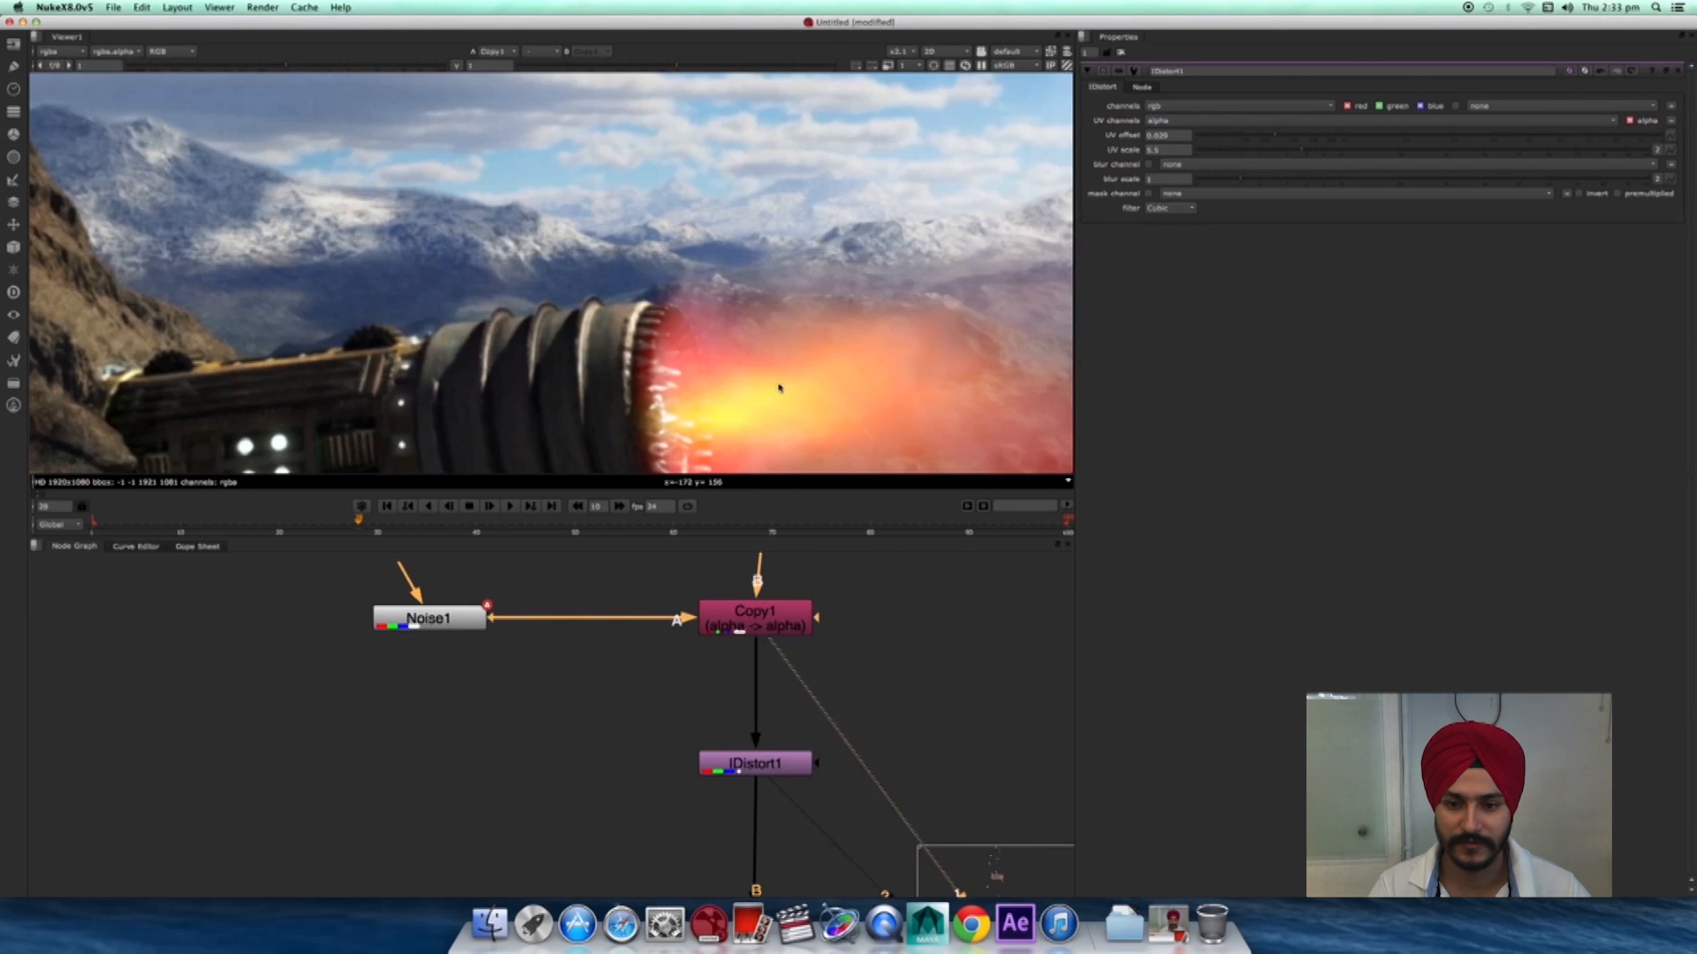
{"action": "key", "text": "2"}
{"action": "key", "text": "1"}
{"action": "key", "text": "2"}
{"action": "key", "text": "1"}
{"action": "key", "text": "2"}
{"action": "key", "text": "1"}
{"action": "middle_click_drag", "start_coordinate": [774, 322], "coordinate": [636, 196]}
{"action": "scroll", "coordinate": [636, 197], "scroll_direction": "down", "scroll_amount": 3}
- Raise IDistort1's UV offset and UV scale further and compare the image before and after the distortion
{"action": "key", "text": "2"}
{"action": "left_click_drag", "start_coordinate": [1276, 136], "coordinate": [1338, 148]}
{"action": "key", "text": "1"}
{"action": "key", "text": "2"}
{"action": "key", "text": "1"}
{"action": "key", "text": "2"}
{"action": "key", "text": "1"}
{"action": "scroll", "coordinate": [645, 334], "scroll_direction": "down", "scroll_amount": 6}
{"action": "middle_click_drag", "start_coordinate": [645, 334], "coordinate": [640, 364]}
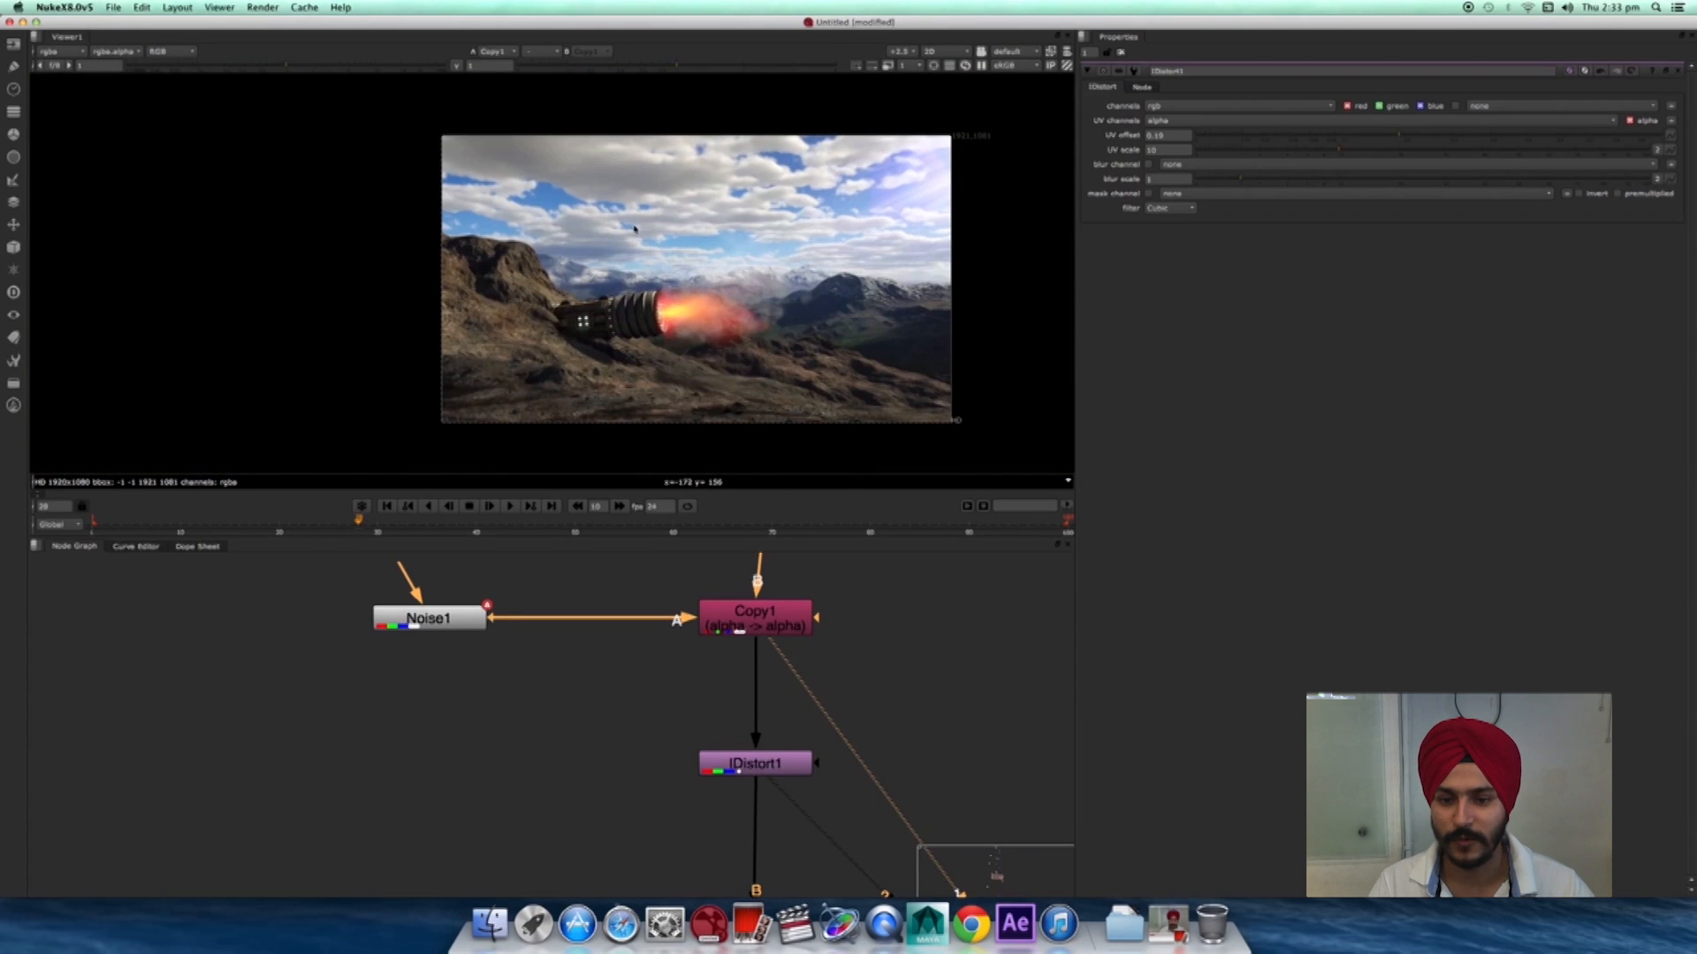
{"action": "scroll", "coordinate": [686, 326], "scroll_direction": "up", "scroll_amount": 5}
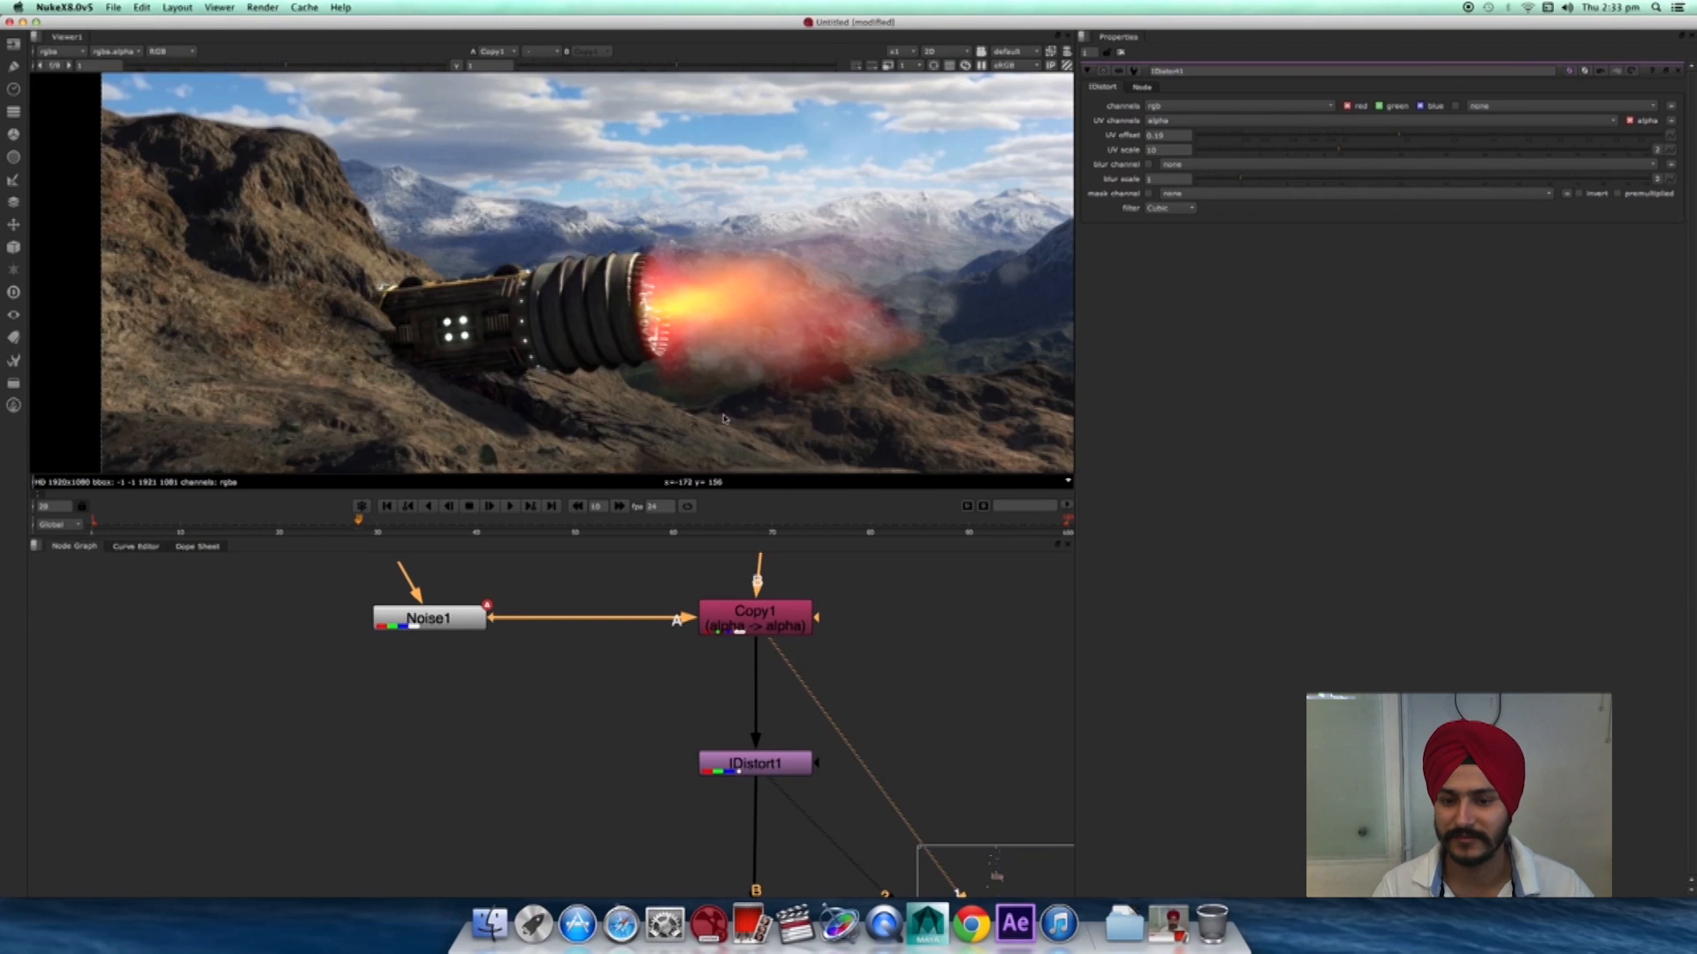
{"action": "scroll", "coordinate": [685, 824], "scroll_direction": "up", "scroll_amount": 1}
{"action": "middle_click_drag", "start_coordinate": [691, 820], "coordinate": [790, 805]}
{"action": "left_click", "coordinate": [561, 725]}
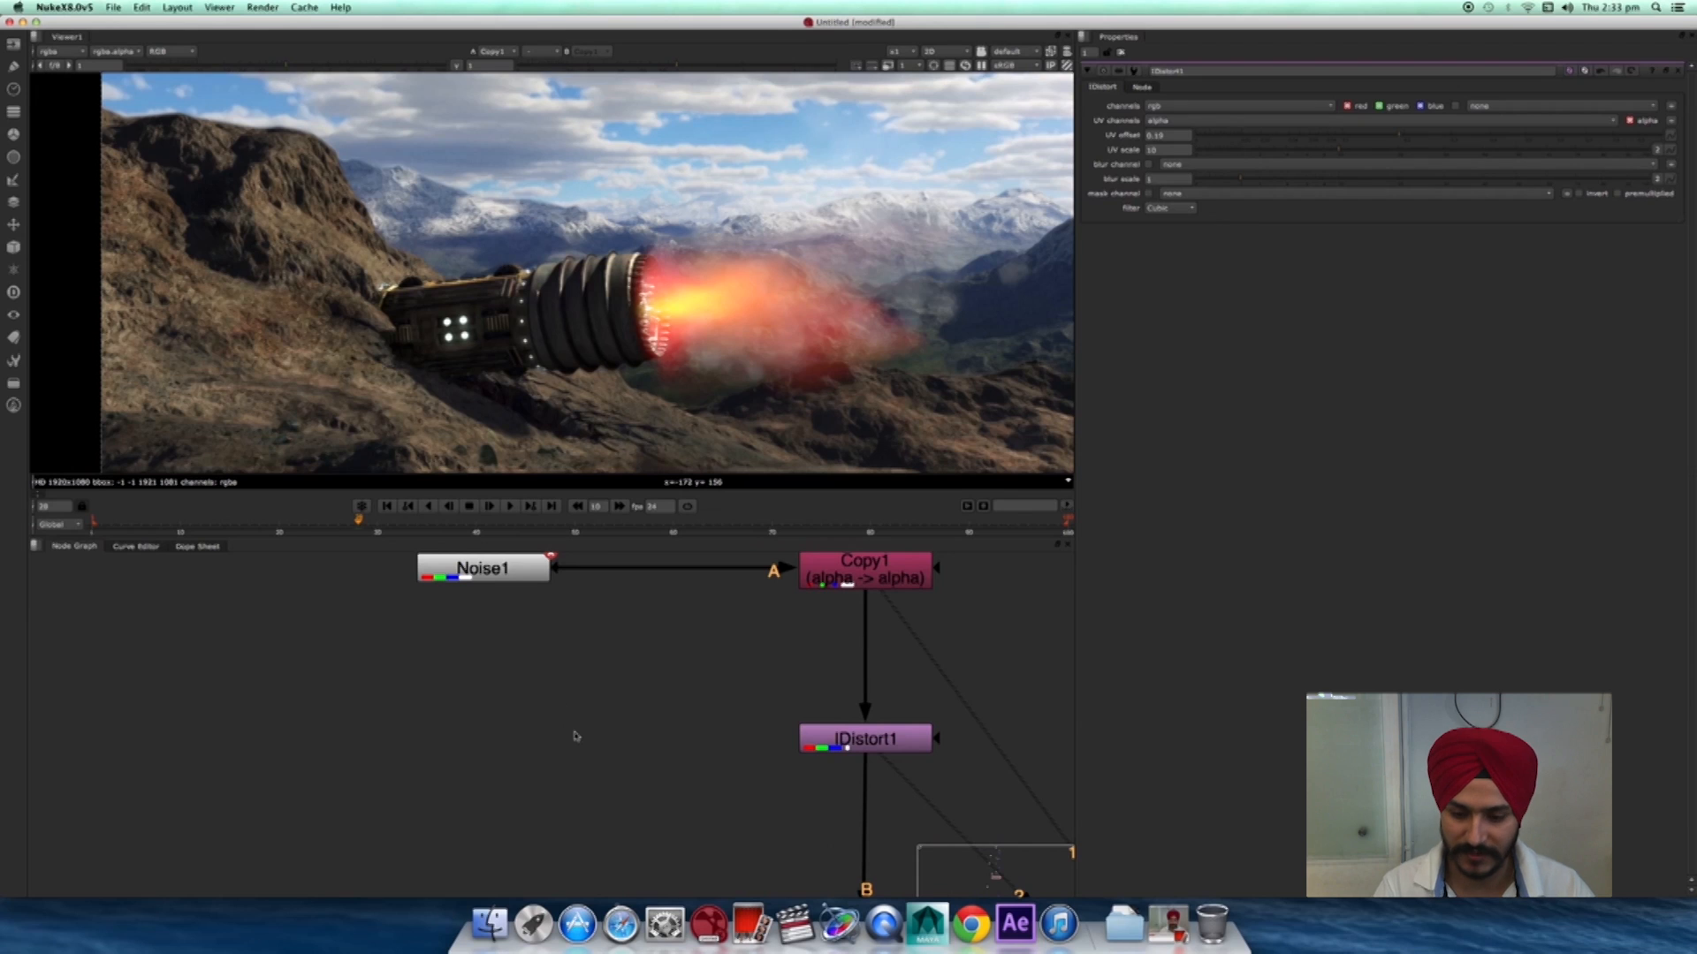
- Add a RotoPaint node, feed it into IDistort1's mask input and go to the first frame
{"action": "key", "text": "p"}
{"action": "left_click_drag", "start_coordinate": [954, 736], "coordinate": [555, 749]}
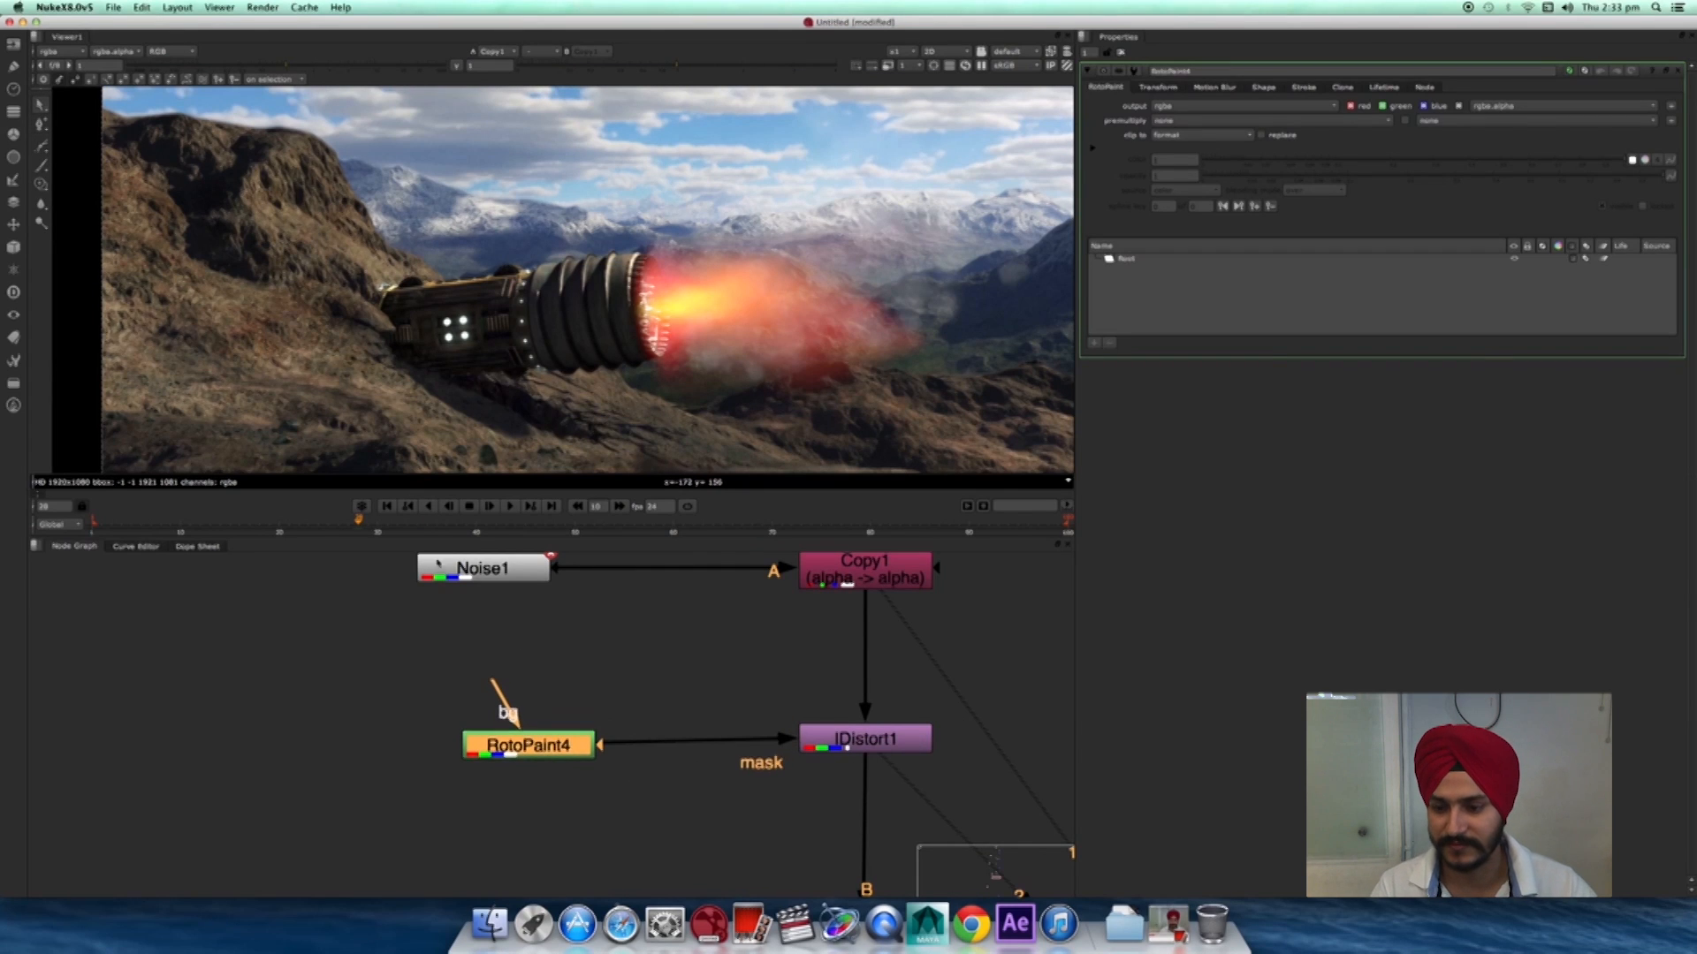
{"action": "left_click", "coordinate": [387, 507]}
{"action": "scroll", "coordinate": [495, 398], "scroll_direction": "down", "scroll_amount": 3}
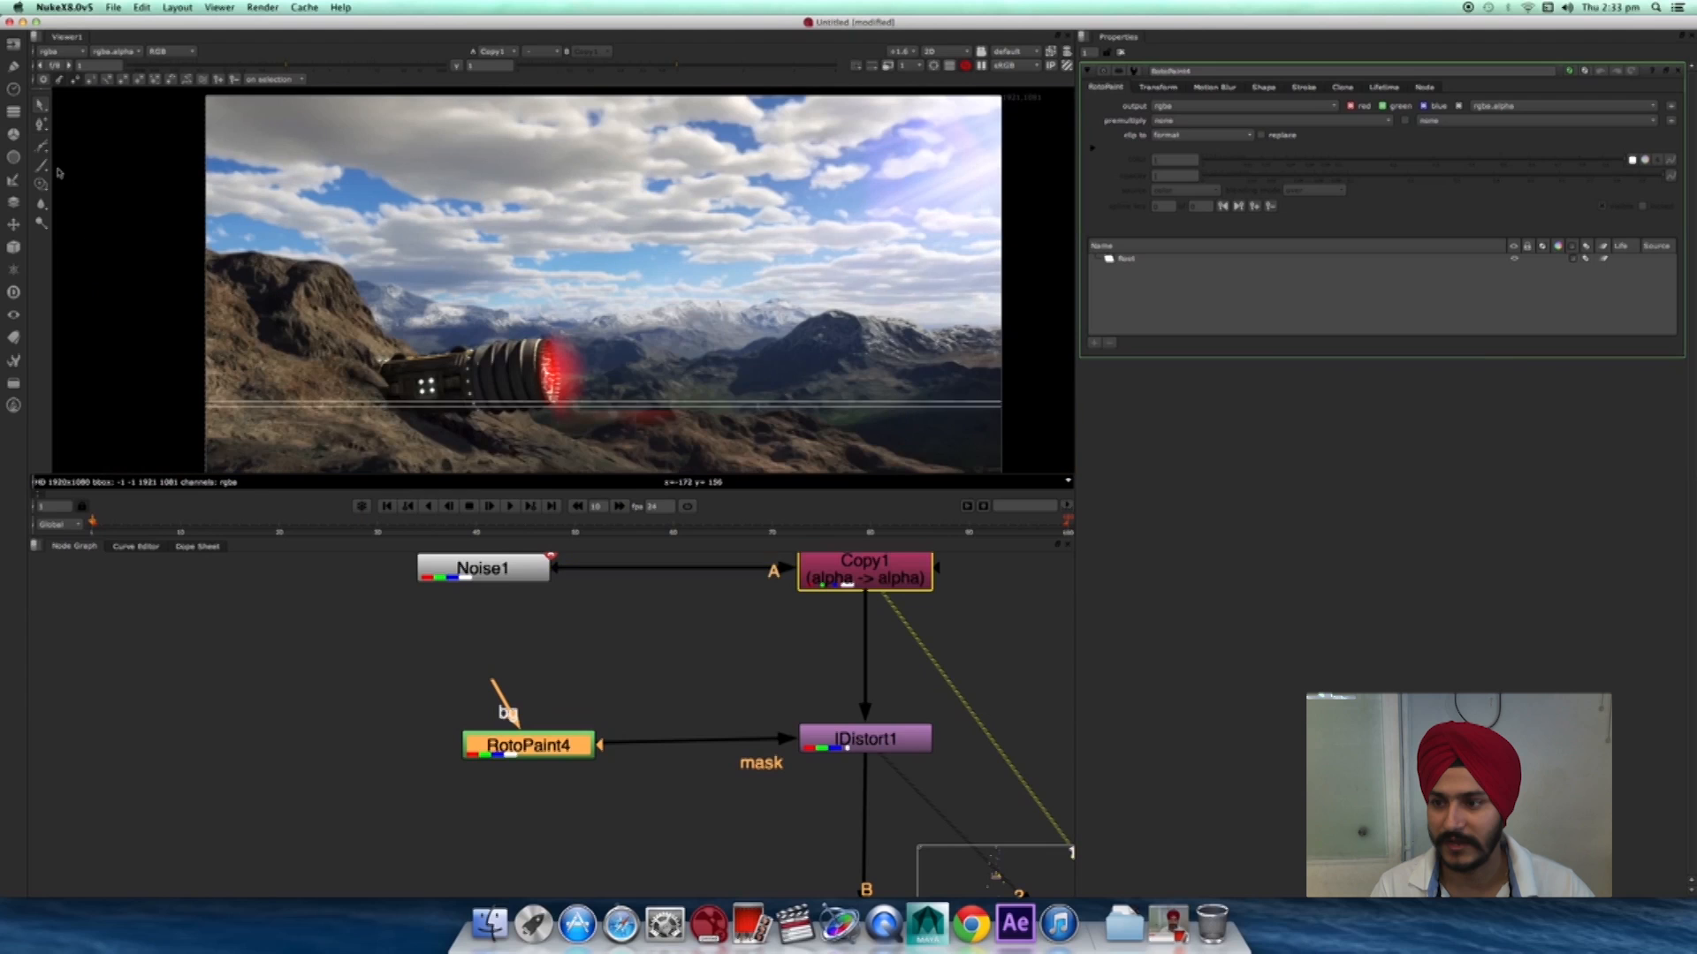
- Draw a closed Bezier shape around the engine's exhaust opening at frame 1
{"action": "left_click", "coordinate": [42, 146]}
{"action": "scroll", "coordinate": [477, 248], "scroll_direction": "up", "scroll_amount": 2}
{"action": "left_click", "coordinate": [593, 186]}
{"action": "left_click", "coordinate": [566, 325]}
{"action": "scroll", "coordinate": [566, 326], "scroll_direction": "up", "scroll_amount": 2}
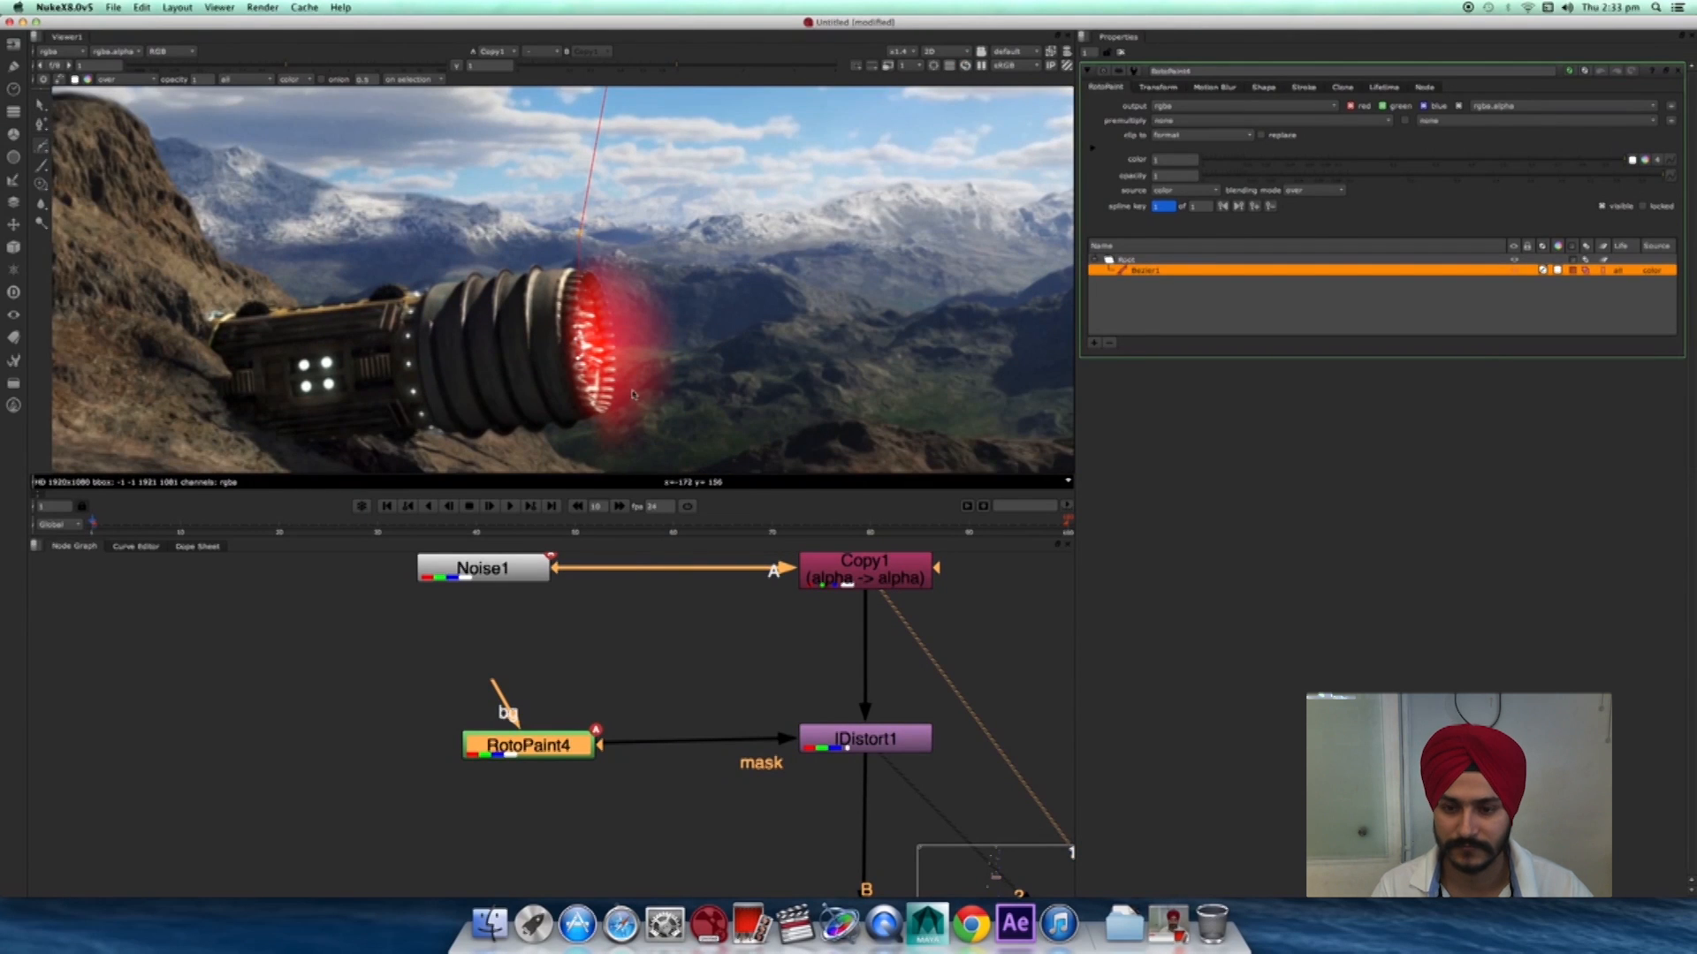
{"action": "middle_click_drag", "start_coordinate": [632, 390], "coordinate": [601, 256]}
{"action": "left_click", "coordinate": [599, 340]}
{"action": "left_click", "coordinate": [725, 339]}
{"action": "scroll", "coordinate": [918, 343], "scroll_direction": "down", "scroll_amount": 2}
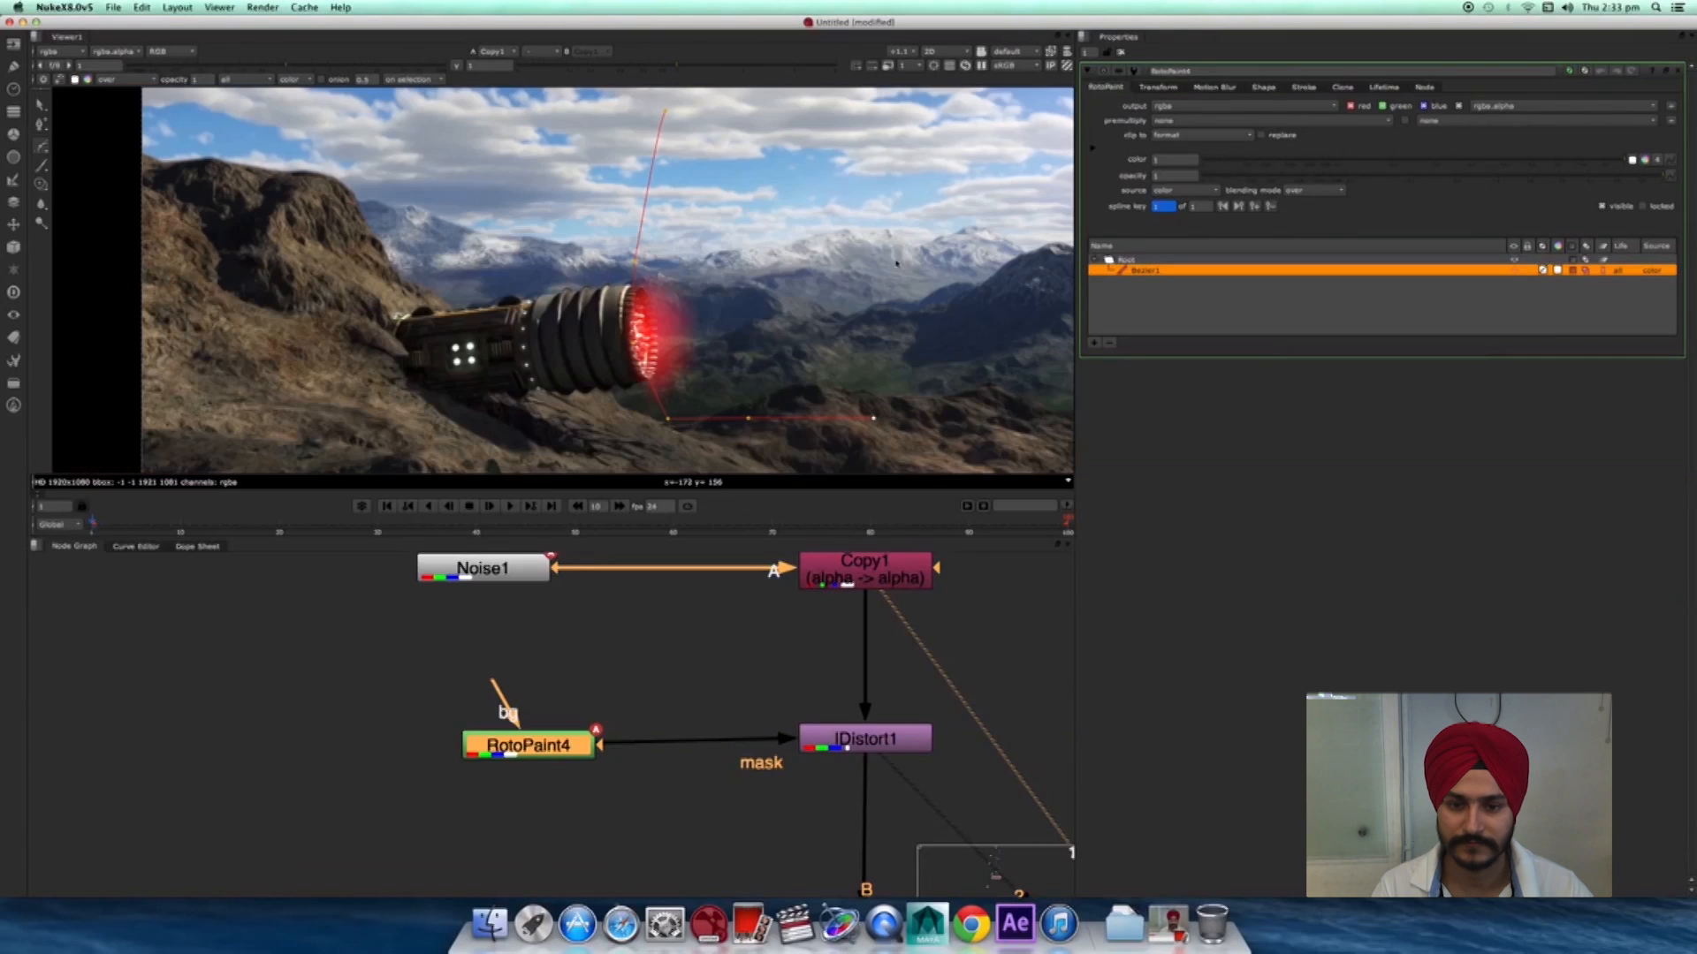
{"action": "key", "text": "Return"}
- Pull the Bezier's upper and outer points in so the shape sits close around the nozzle glow
{"action": "left_click_drag", "start_coordinate": [666, 113], "coordinate": [666, 263]}
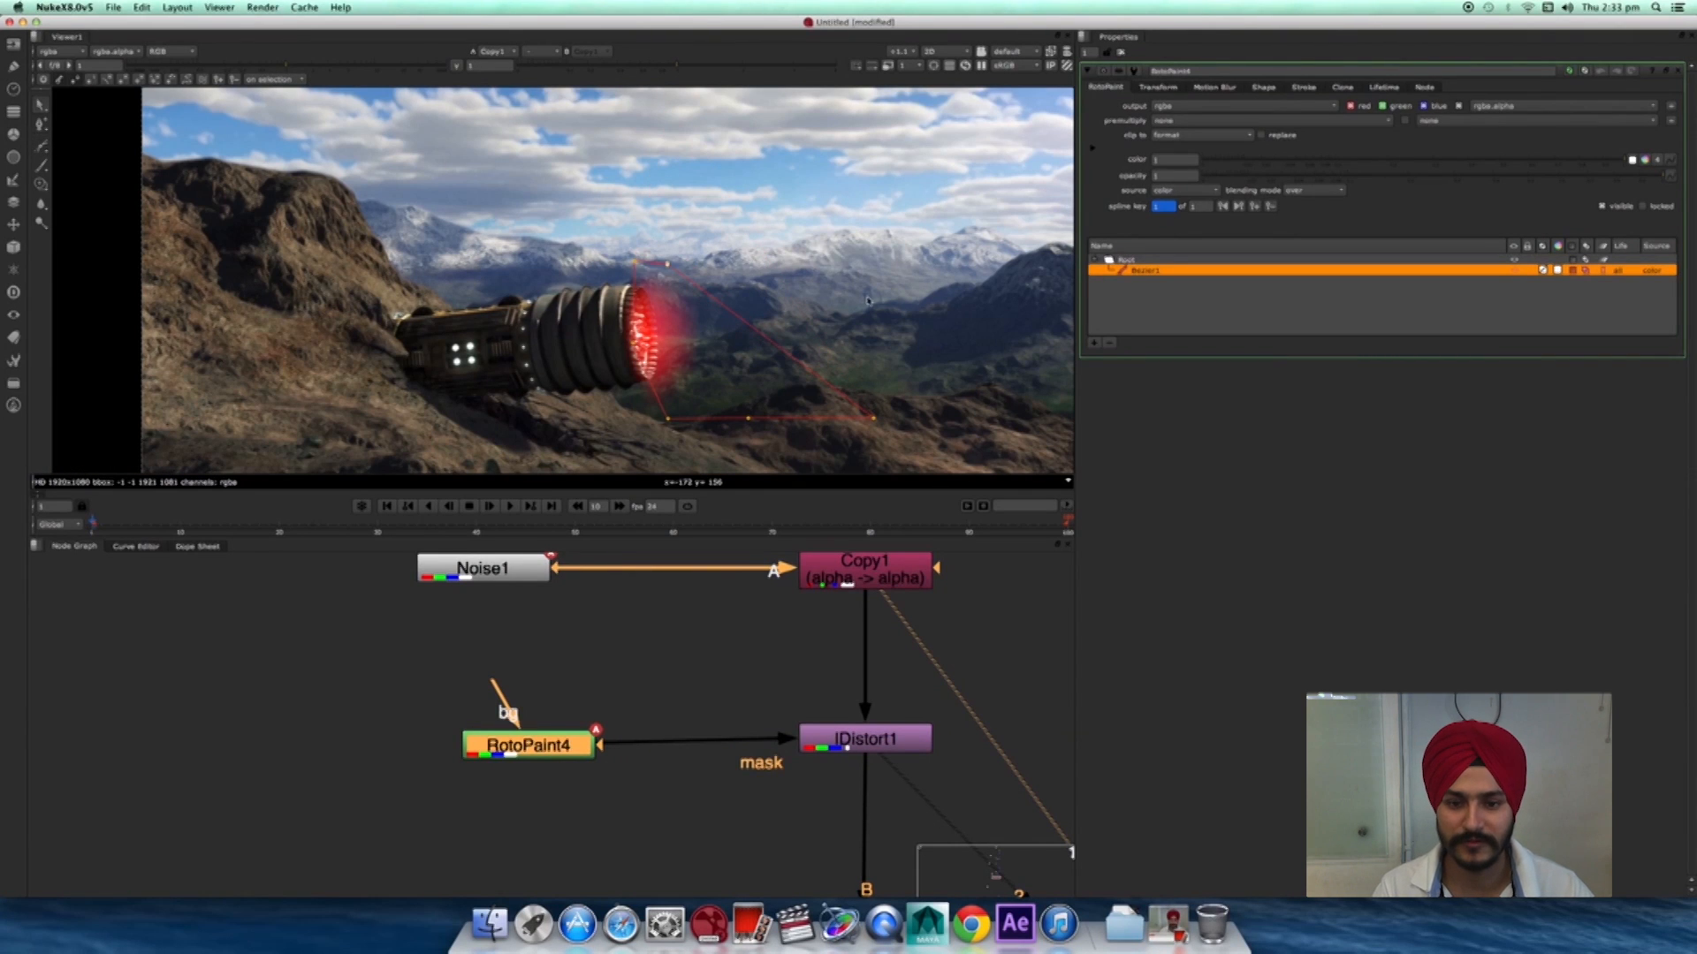
{"action": "left_click_drag", "start_coordinate": [869, 418], "coordinate": [703, 318]}
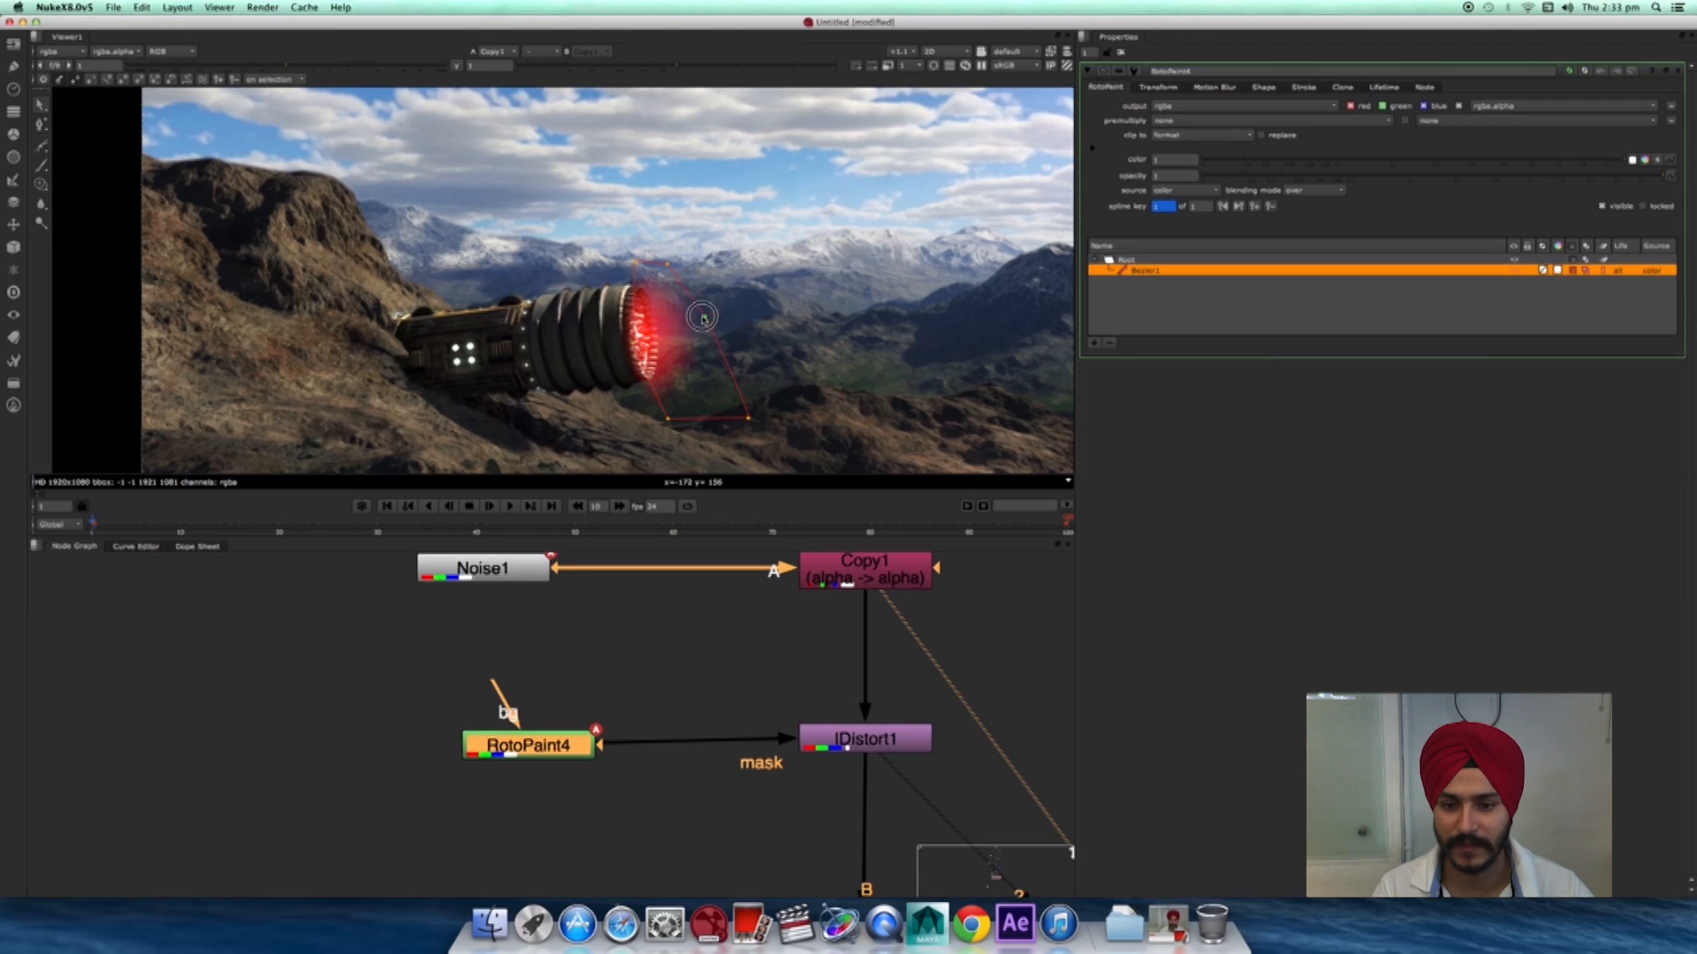
{"action": "left_click_drag", "start_coordinate": [749, 419], "coordinate": [693, 417]}
{"action": "left_click_drag", "start_coordinate": [780, 165], "coordinate": [583, 475]}
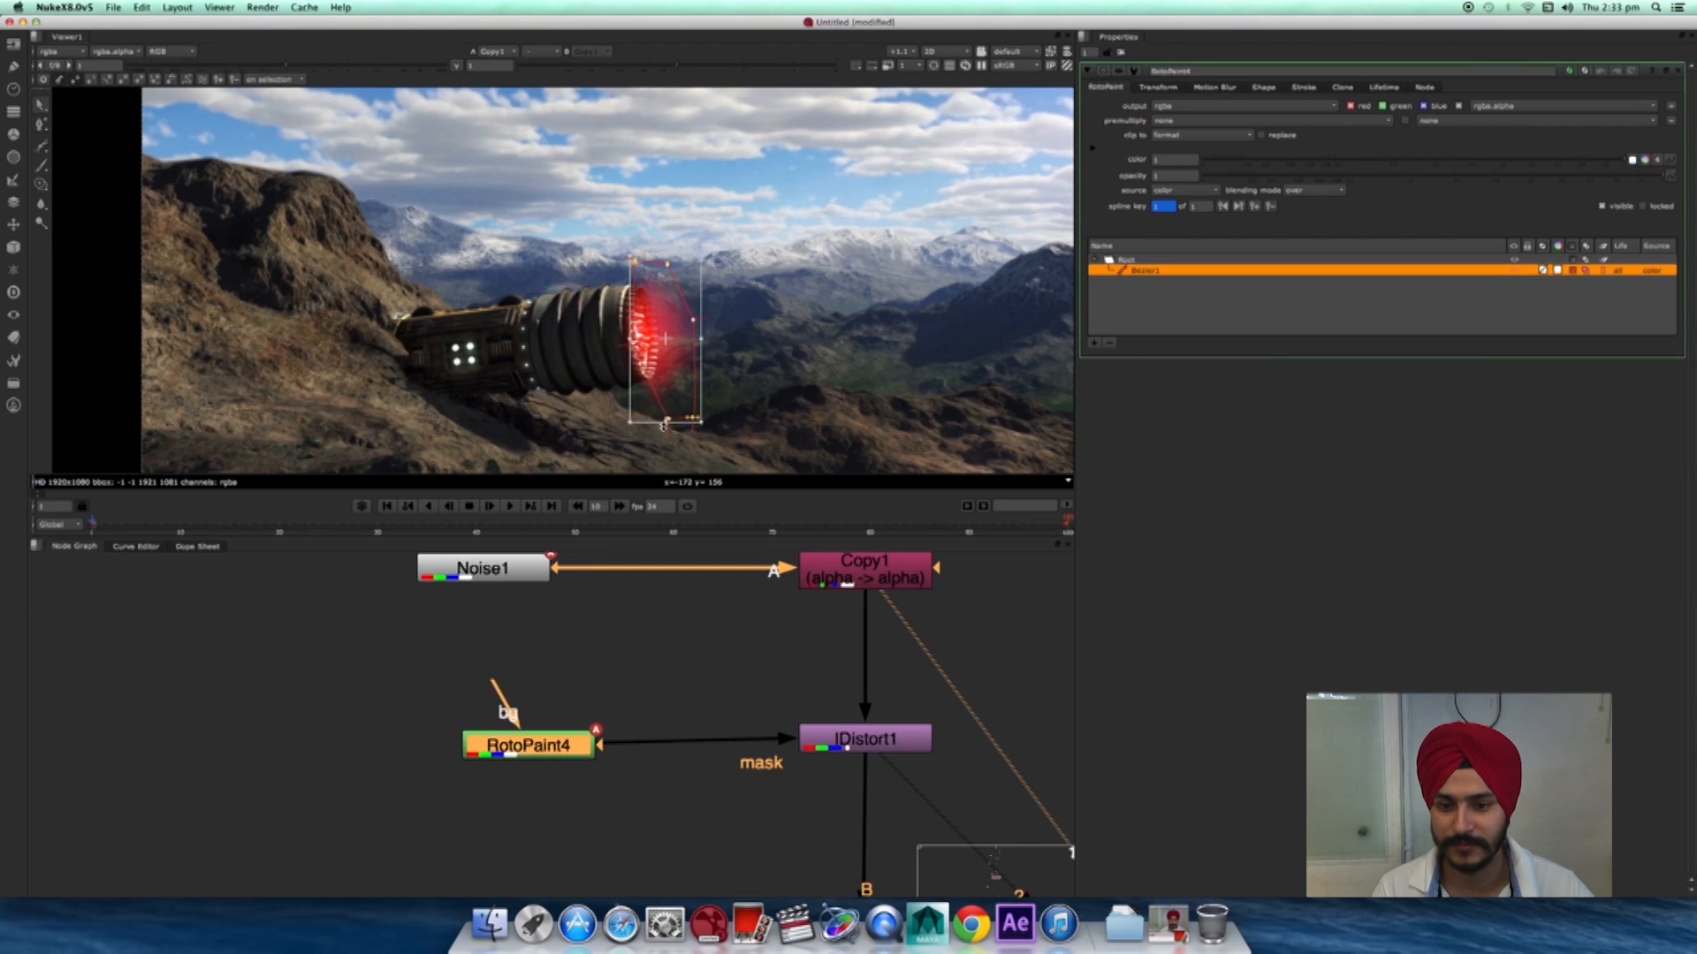
{"action": "key", "text": "z"}
{"action": "middle_click_drag", "start_coordinate": [680, 319], "coordinate": [682, 317]}
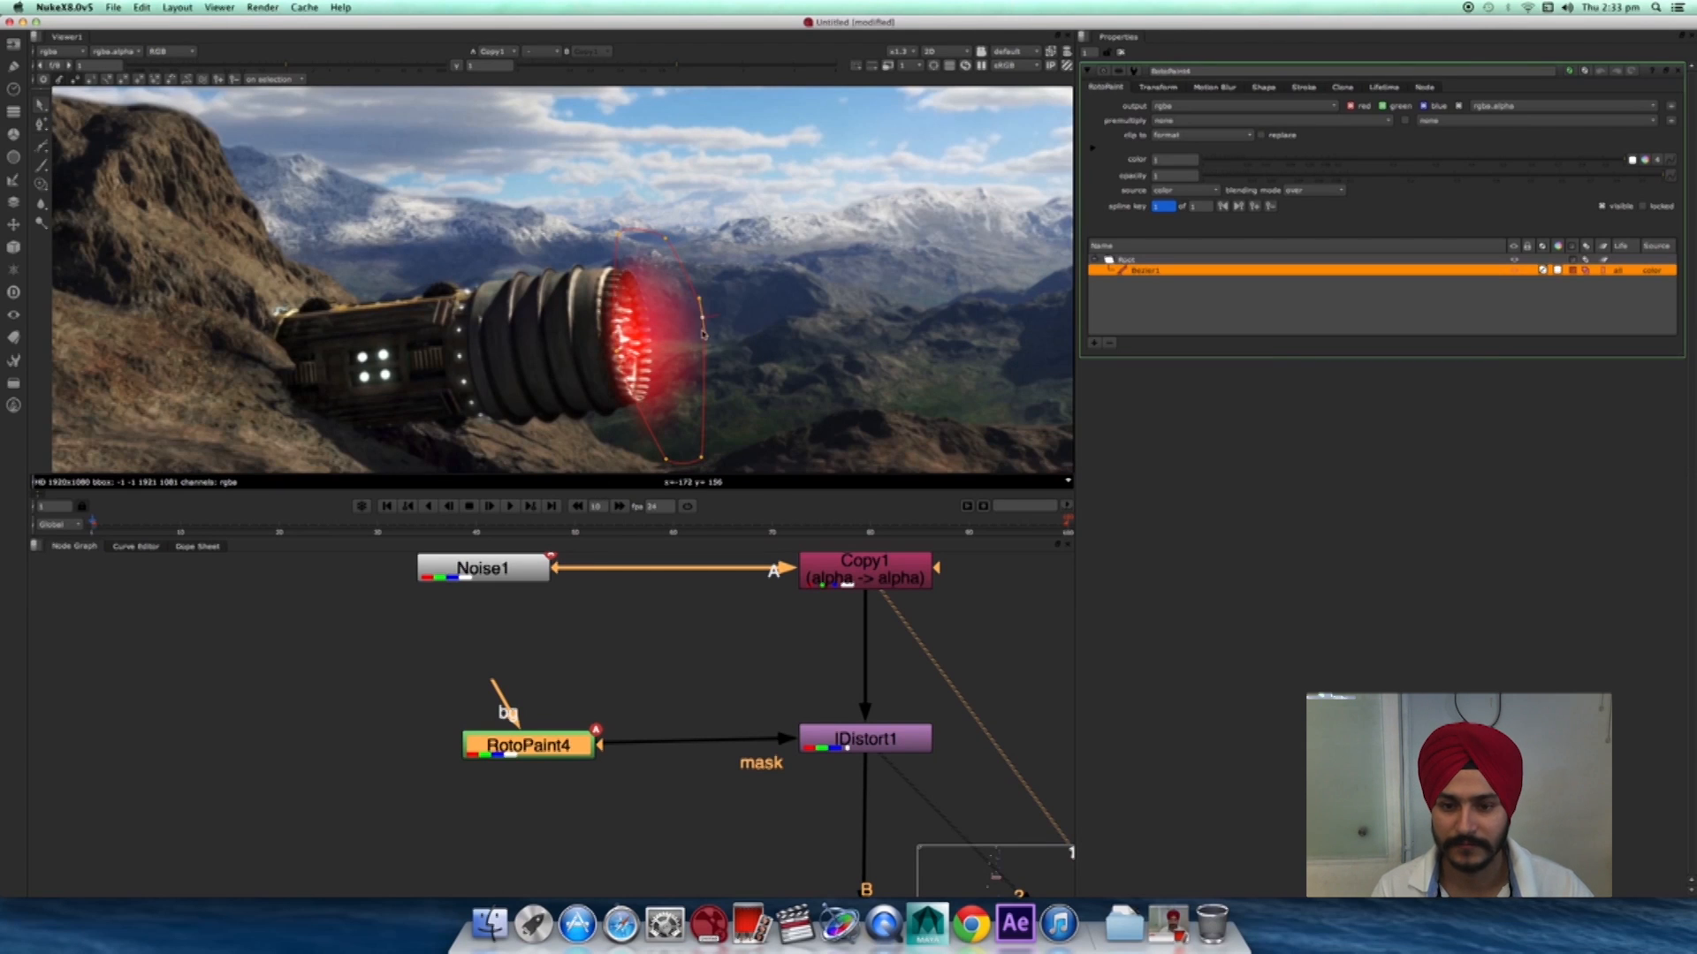
- Smooth the Bezier's outer edge into a curve and adjust its lower points near the nozzle
{"action": "left_click_drag", "start_coordinate": [719, 226], "coordinate": [654, 486]}
{"action": "left_click", "coordinate": [758, 461]}
{"action": "left_click_drag", "start_coordinate": [758, 409], "coordinate": [678, 471]}
{"action": "left_click_drag", "start_coordinate": [737, 287], "coordinate": [673, 360], "text": "shift"}
{"action": "left_click_drag", "start_coordinate": [708, 216], "coordinate": [652, 261], "text": "shift"}
- At frame 30, stretch the Bezier's outer points away from the nozzle so it encloses the whole flame
{"action": "left_click_drag", "start_coordinate": [290, 525], "coordinate": [374, 543]}
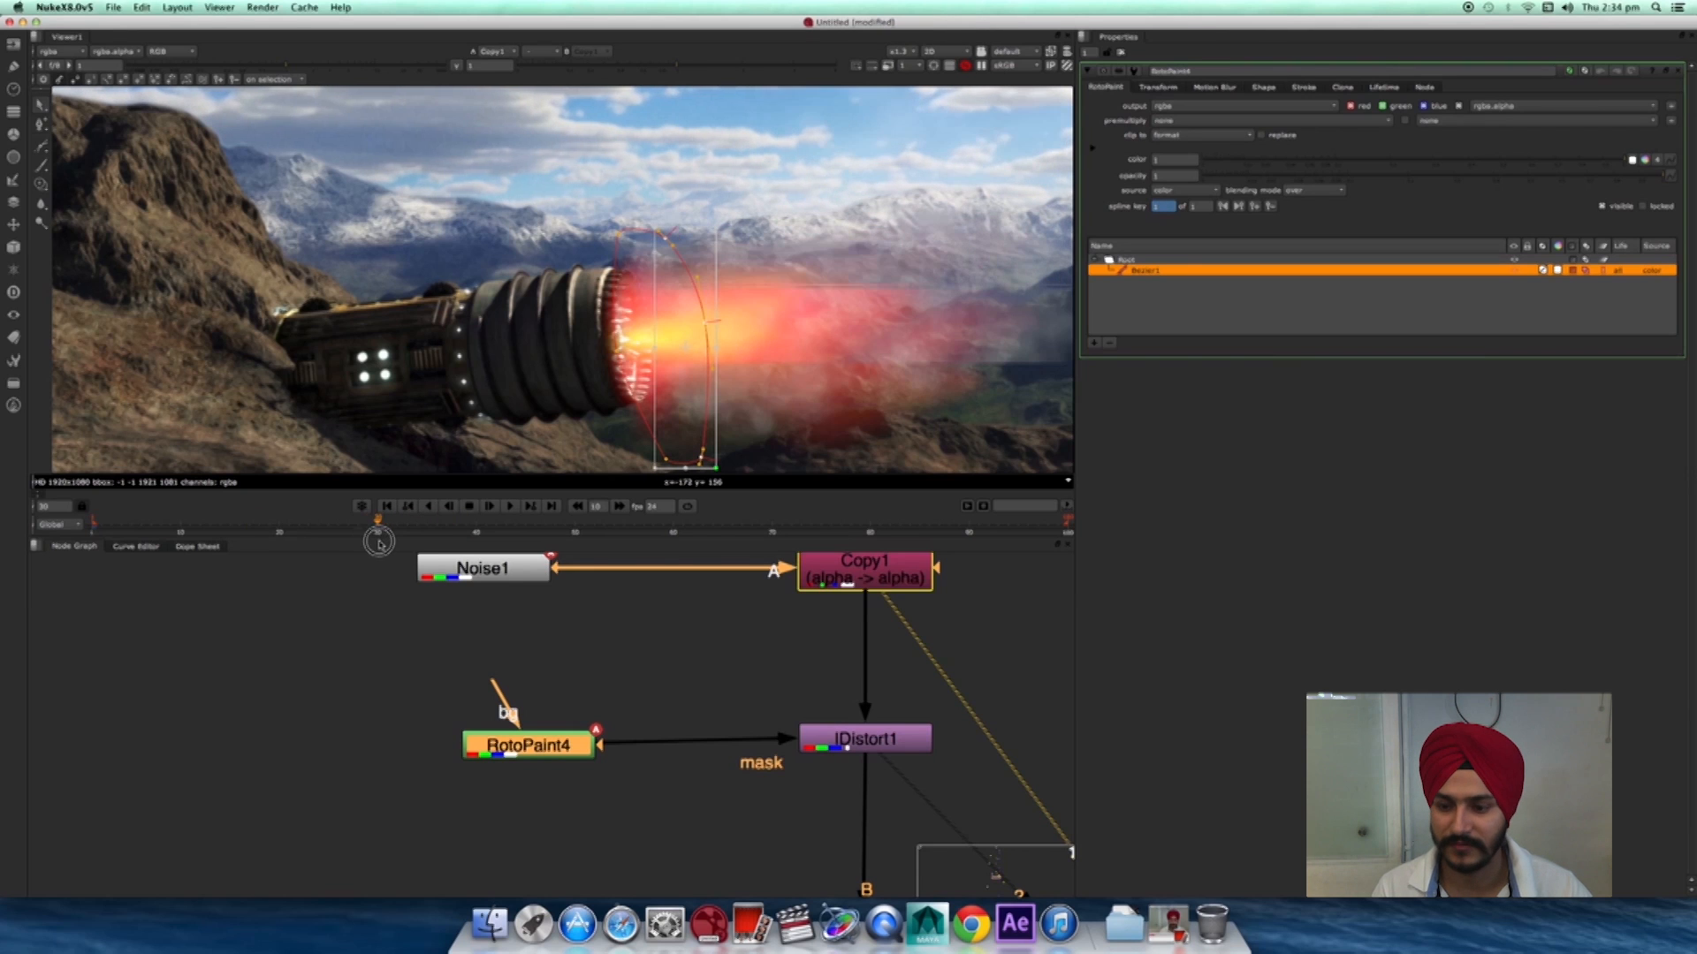
{"action": "left_click_drag", "start_coordinate": [687, 351], "coordinate": [1008, 296]}
{"action": "scroll", "coordinate": [806, 291], "scroll_direction": "down", "scroll_amount": 2}
{"action": "left_click", "coordinate": [797, 269]}
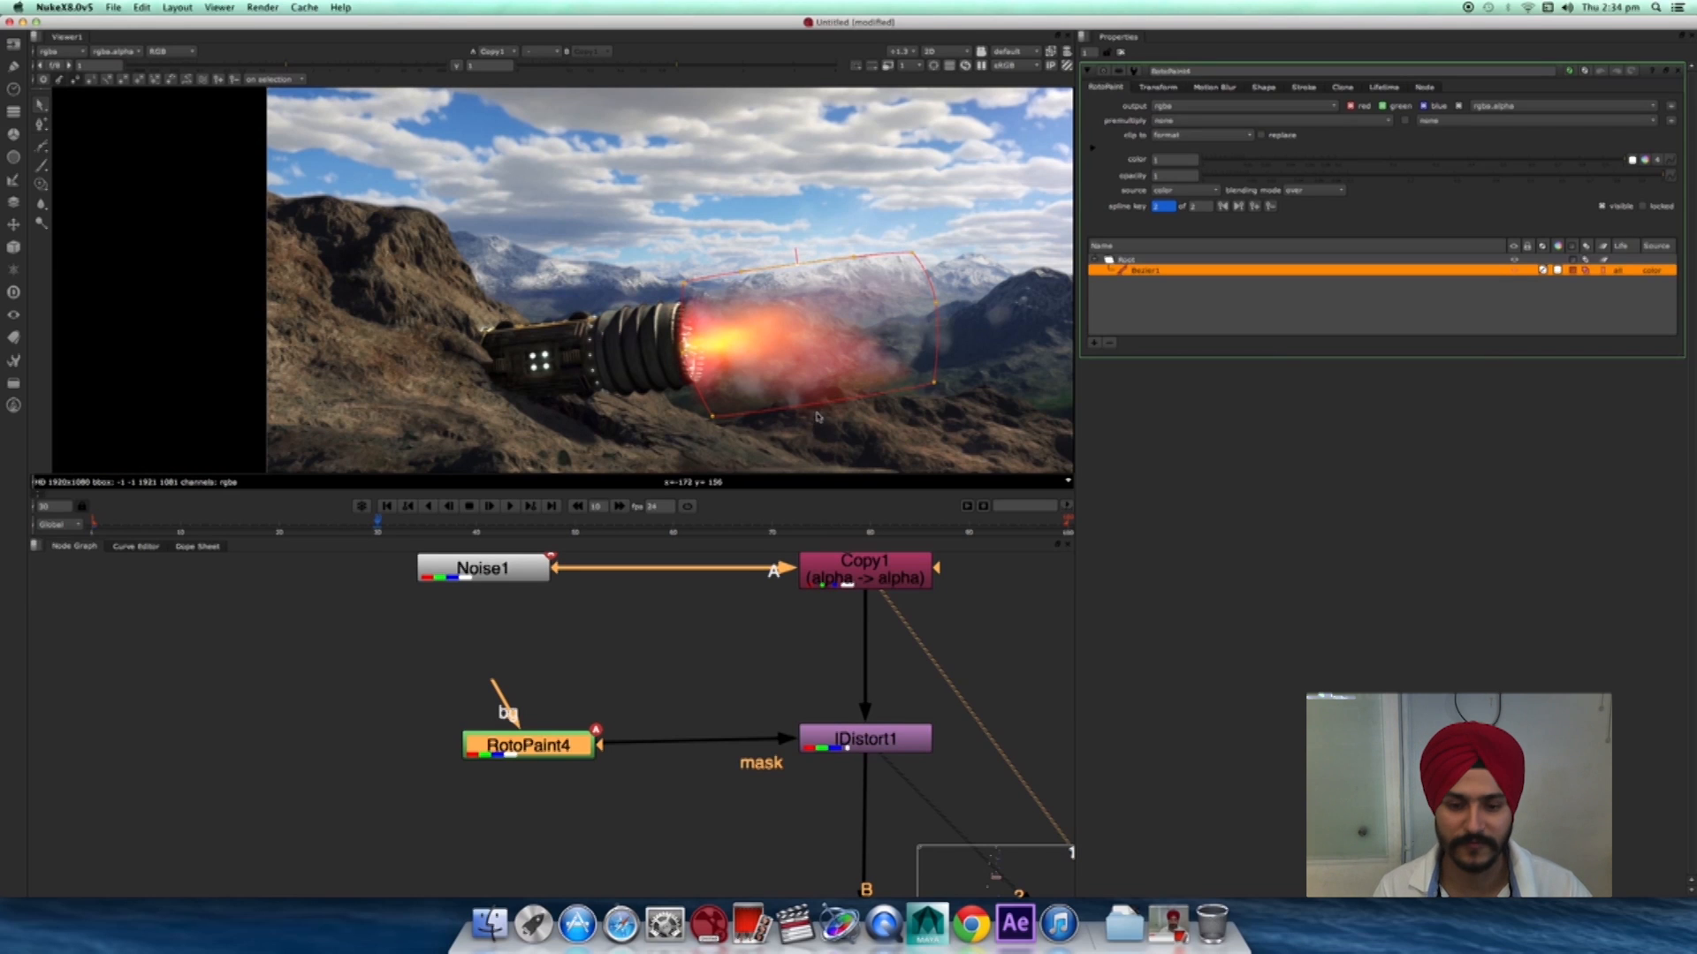
- Round out the frame 30 Bezier by pushing its upper, lower and outer points away from the flame
{"action": "left_click_drag", "start_coordinate": [824, 412], "coordinate": [823, 444]}
{"action": "left_click_drag", "start_coordinate": [793, 262], "coordinate": [776, 217]}
{"action": "left_click", "coordinate": [729, 452]}
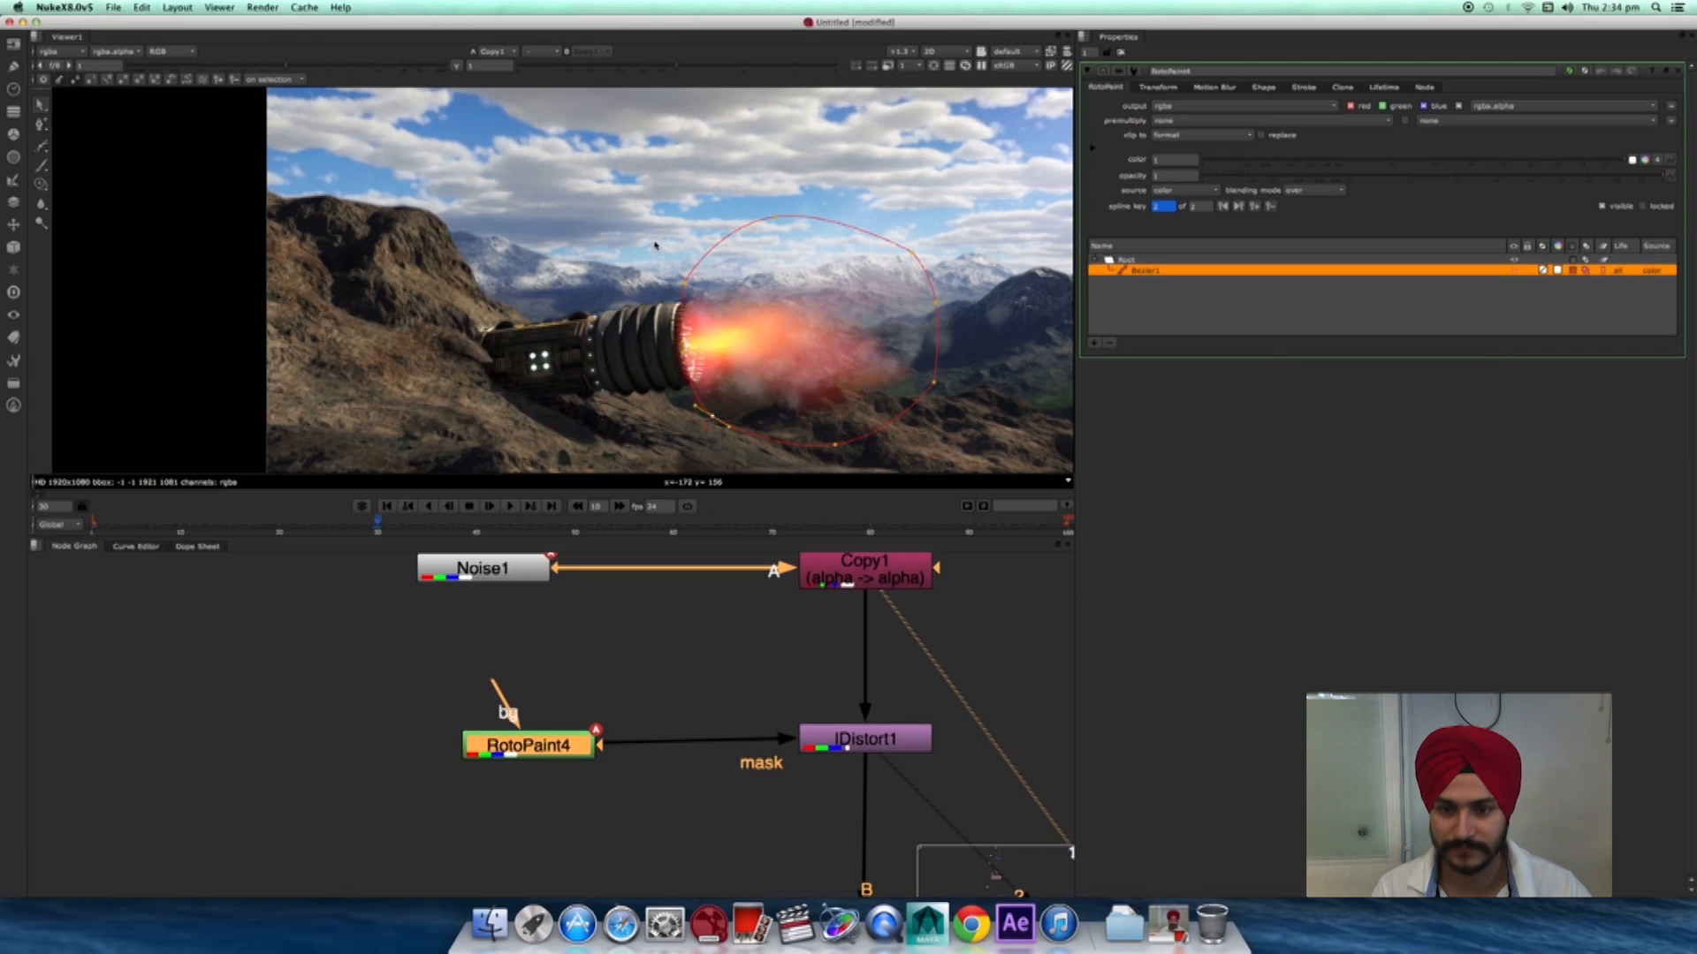
{"action": "left_click_drag", "start_coordinate": [913, 257], "coordinate": [933, 238]}
{"action": "left_click_drag", "start_coordinate": [934, 312], "coordinate": [964, 307]}
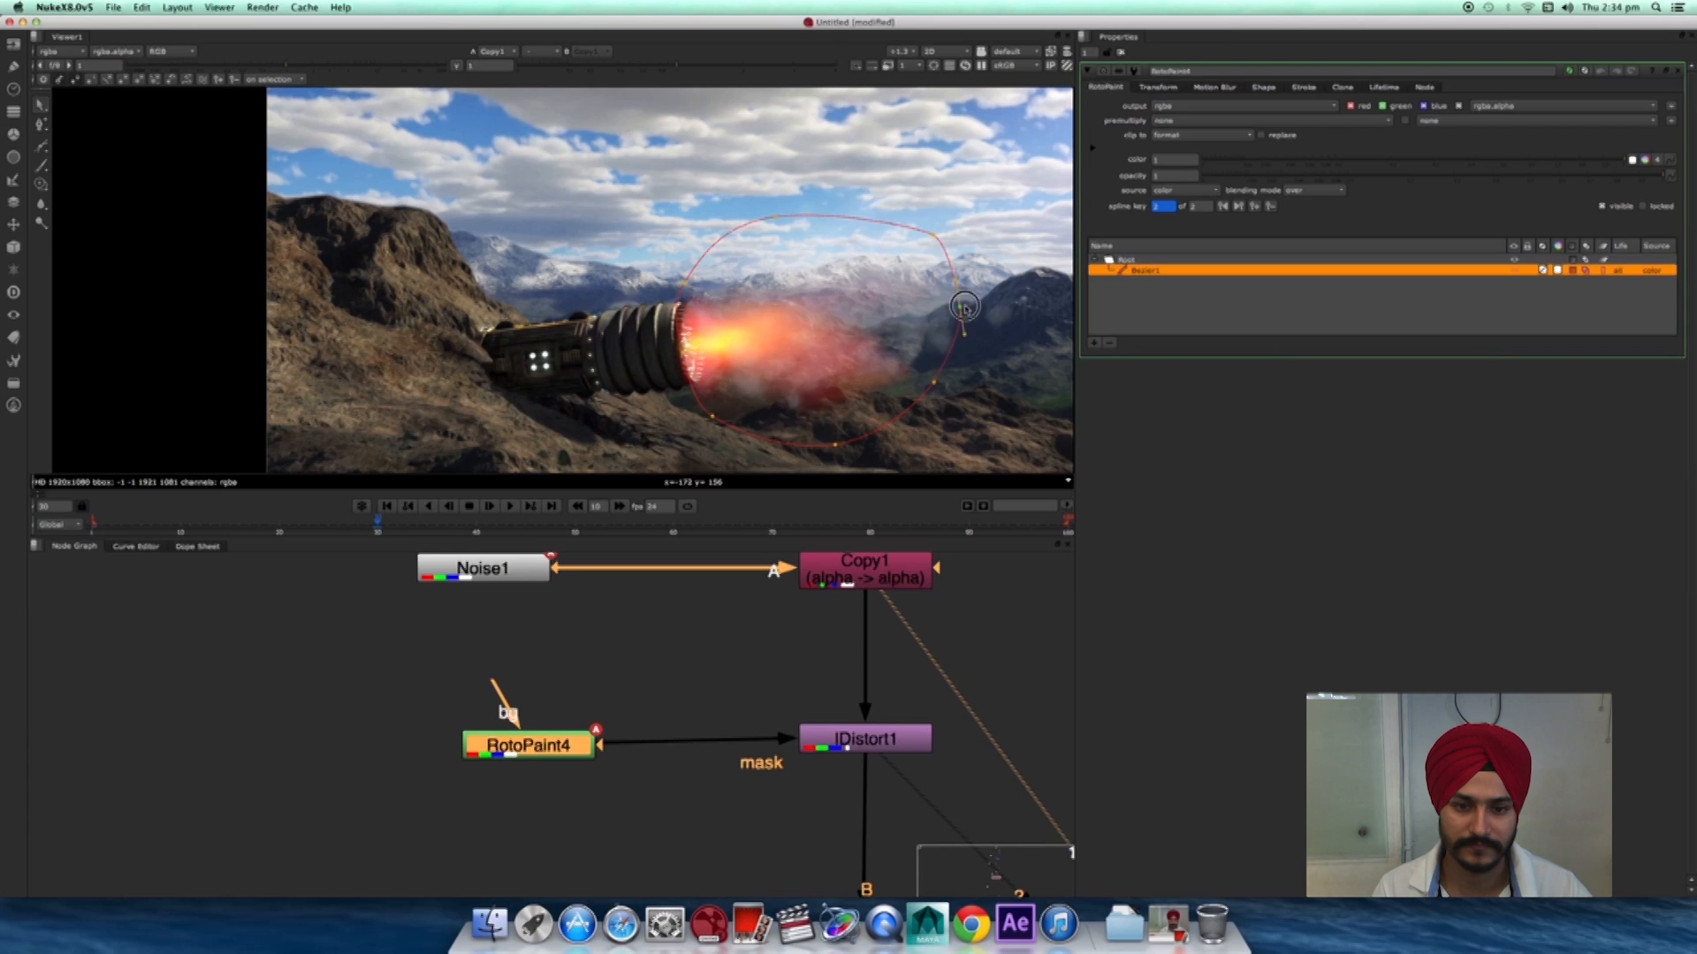
{"action": "left_click_drag", "start_coordinate": [947, 405], "coordinate": [962, 422]}
- At frame 15, key the Bezier by adjusting its lower outer point around the smaller flame
{"action": "left_click_drag", "start_coordinate": [378, 528], "coordinate": [230, 523]}
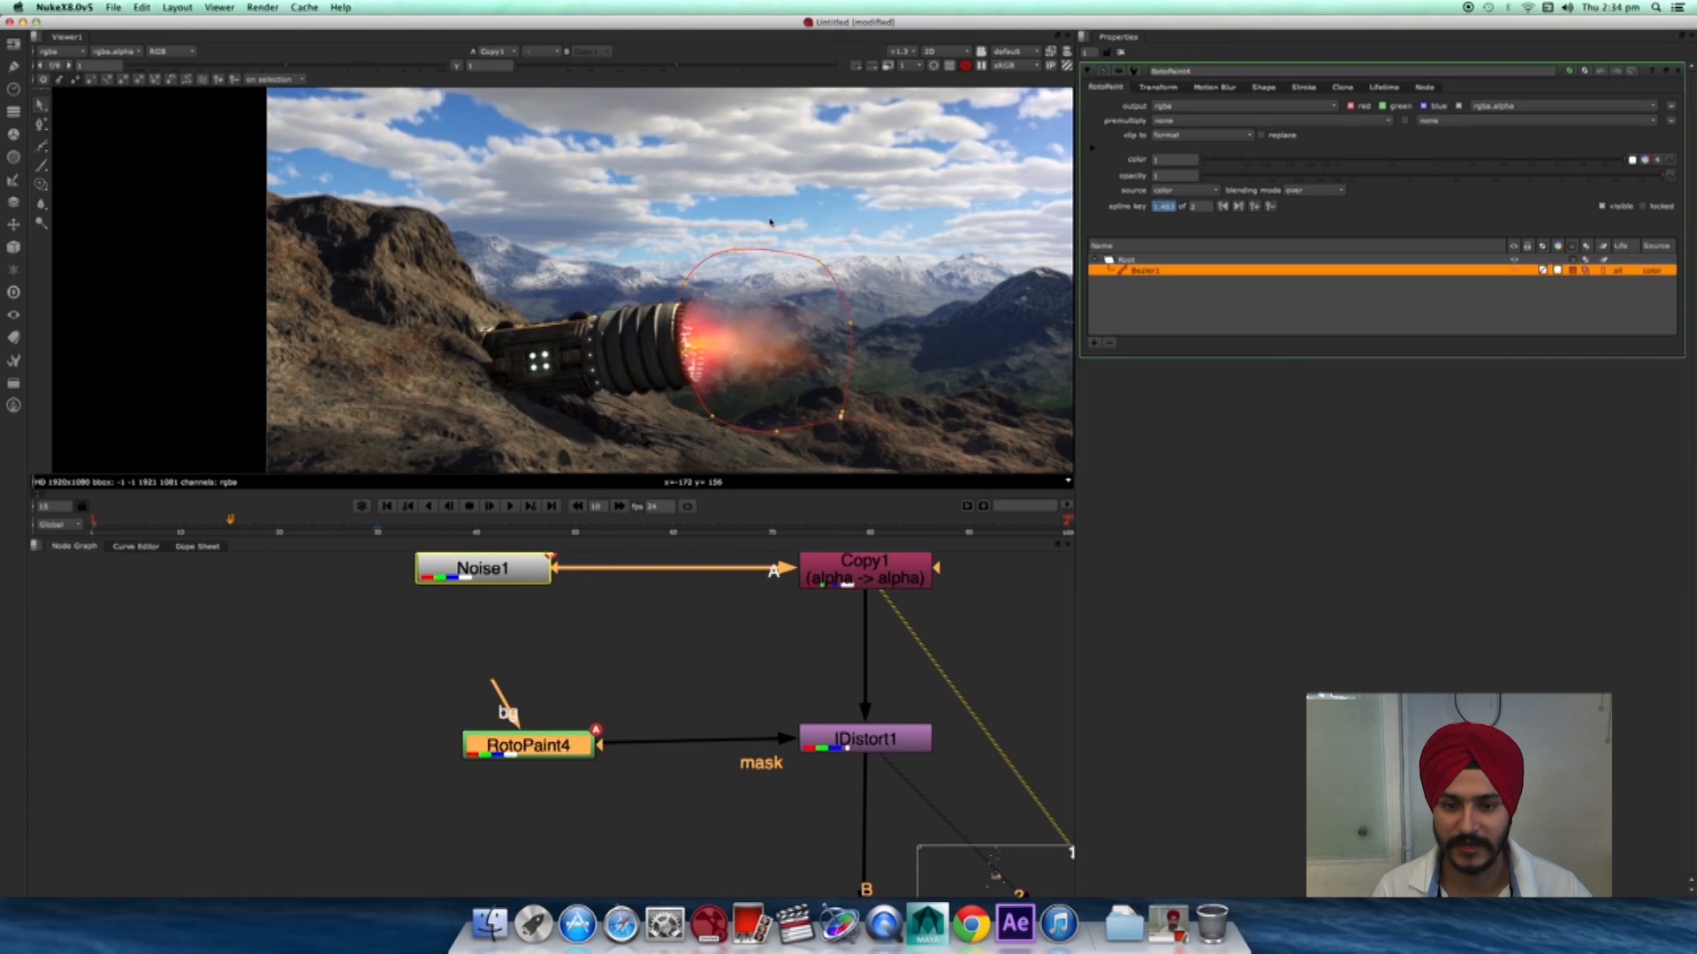
{"action": "scroll", "coordinate": [752, 373], "scroll_direction": "up", "scroll_amount": 5}
{"action": "scroll", "coordinate": [817, 376], "scroll_direction": "down", "scroll_amount": 3}
{"action": "middle_click_drag", "start_coordinate": [990, 424], "coordinate": [947, 346]}
{"action": "left_click_drag", "start_coordinate": [889, 368], "coordinate": [891, 353]}
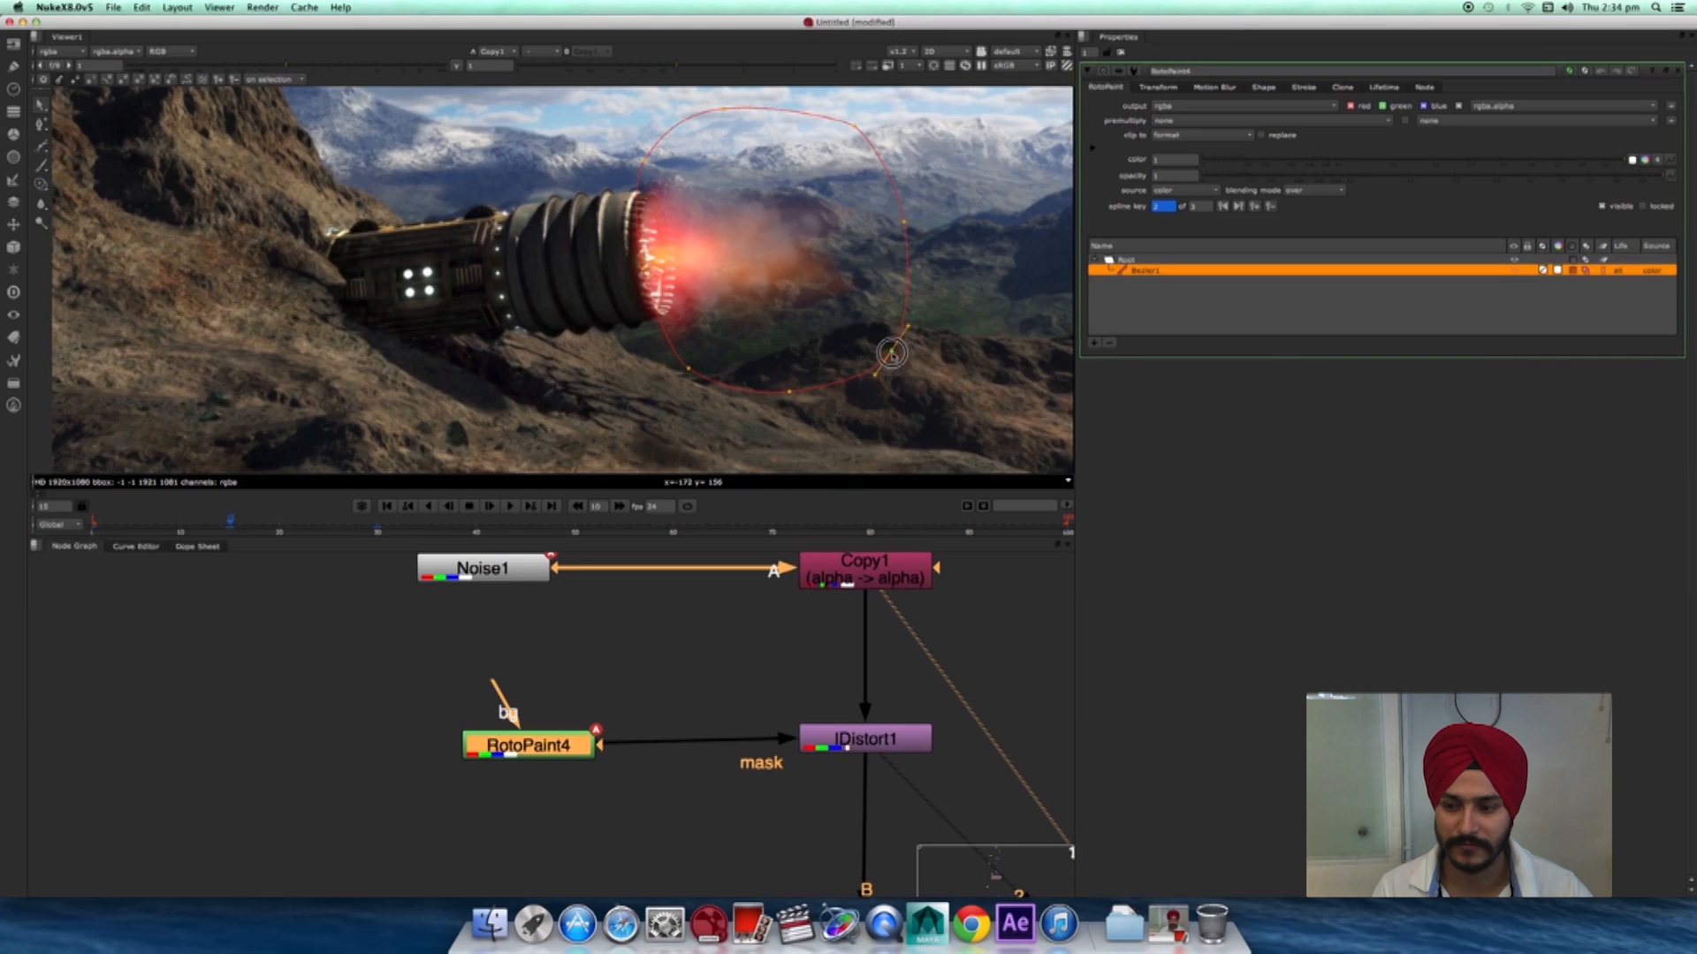
- Display IDistort1's output, open its properties and view the flame at frame 58
{"action": "left_click", "coordinate": [730, 682]}
{"action": "left_click", "coordinate": [833, 753]}
{"action": "double_click", "coordinate": [833, 752]}
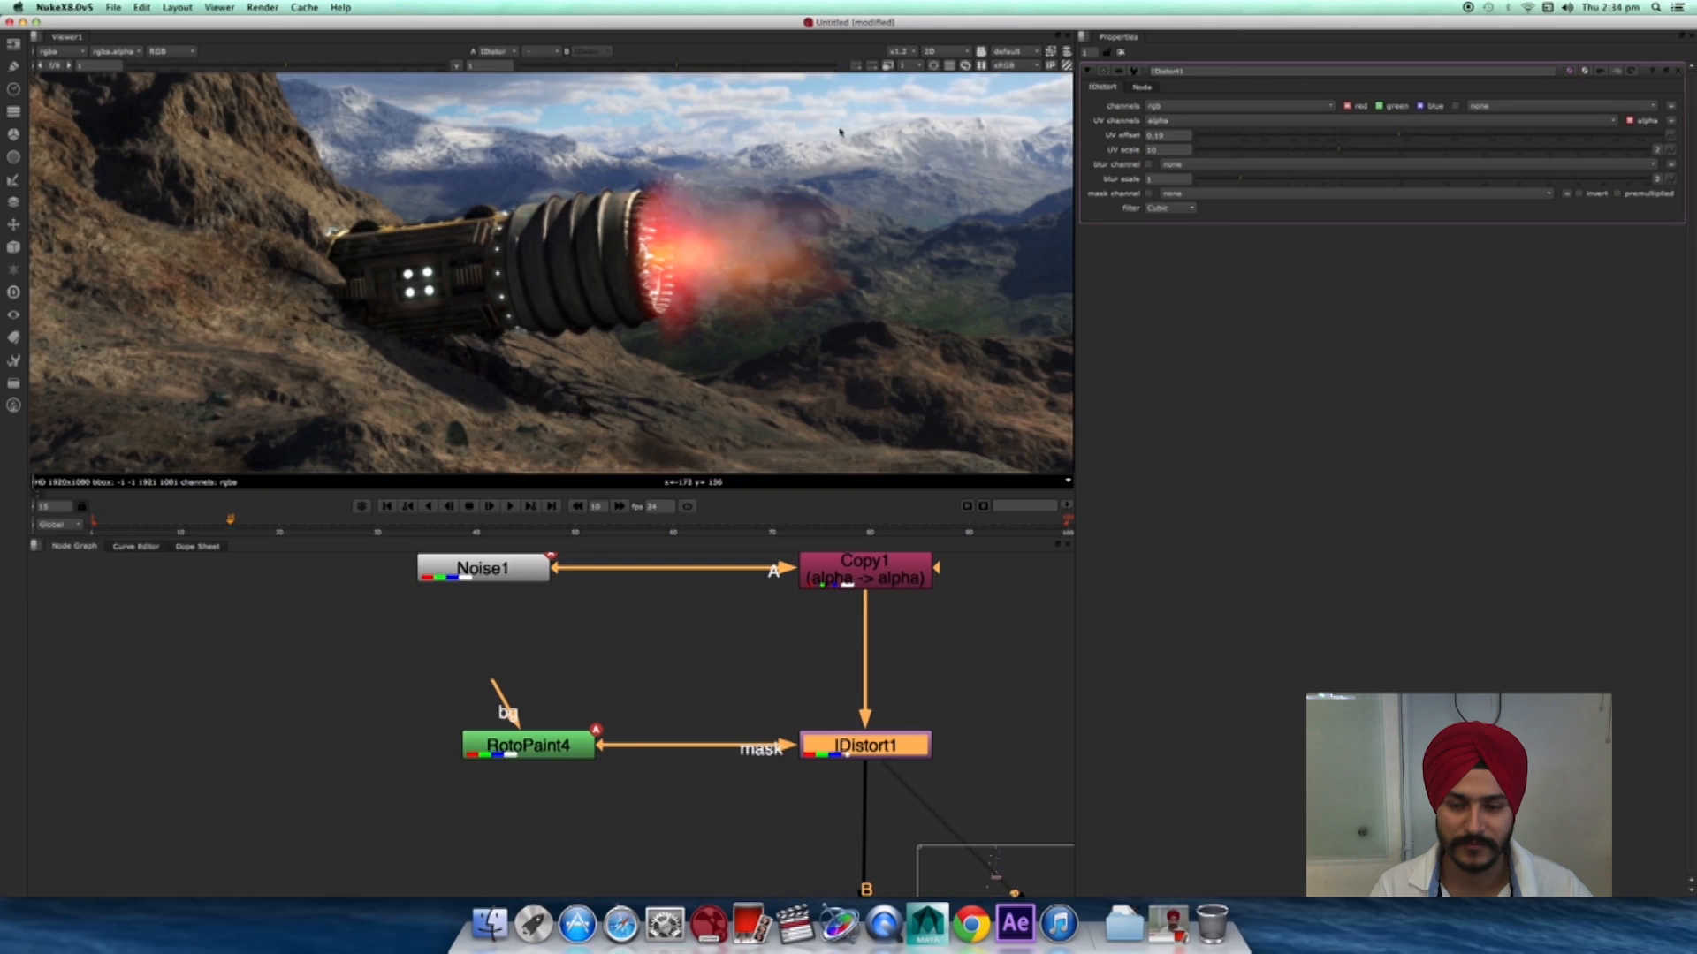
{"action": "mouse_move", "coordinate": [662, 535]}
{"action": "left_mouse_down"}
{"action": "mouse_move", "coordinate": [507, 540]}
{"action": "mouse_move", "coordinate": [746, 533]}
{"action": "mouse_move", "coordinate": [654, 536]}
{"action": "left_mouse_up"}
- Display the final merge's output and clear all caches
{"action": "scroll", "coordinate": [720, 772], "scroll_direction": "down", "scroll_amount": 5}
{"action": "left_click", "coordinate": [767, 771]}
{"action": "middle_click_drag", "start_coordinate": [771, 773], "coordinate": [799, 656]}
{"action": "scroll", "coordinate": [799, 656], "scroll_direction": "down", "scroll_amount": 4}
{"action": "middle_click_drag", "start_coordinate": [788, 846], "coordinate": [775, 766]}
{"action": "left_click_drag", "start_coordinate": [758, 762], "coordinate": [766, 762]}
{"action": "key", "text": "1"}
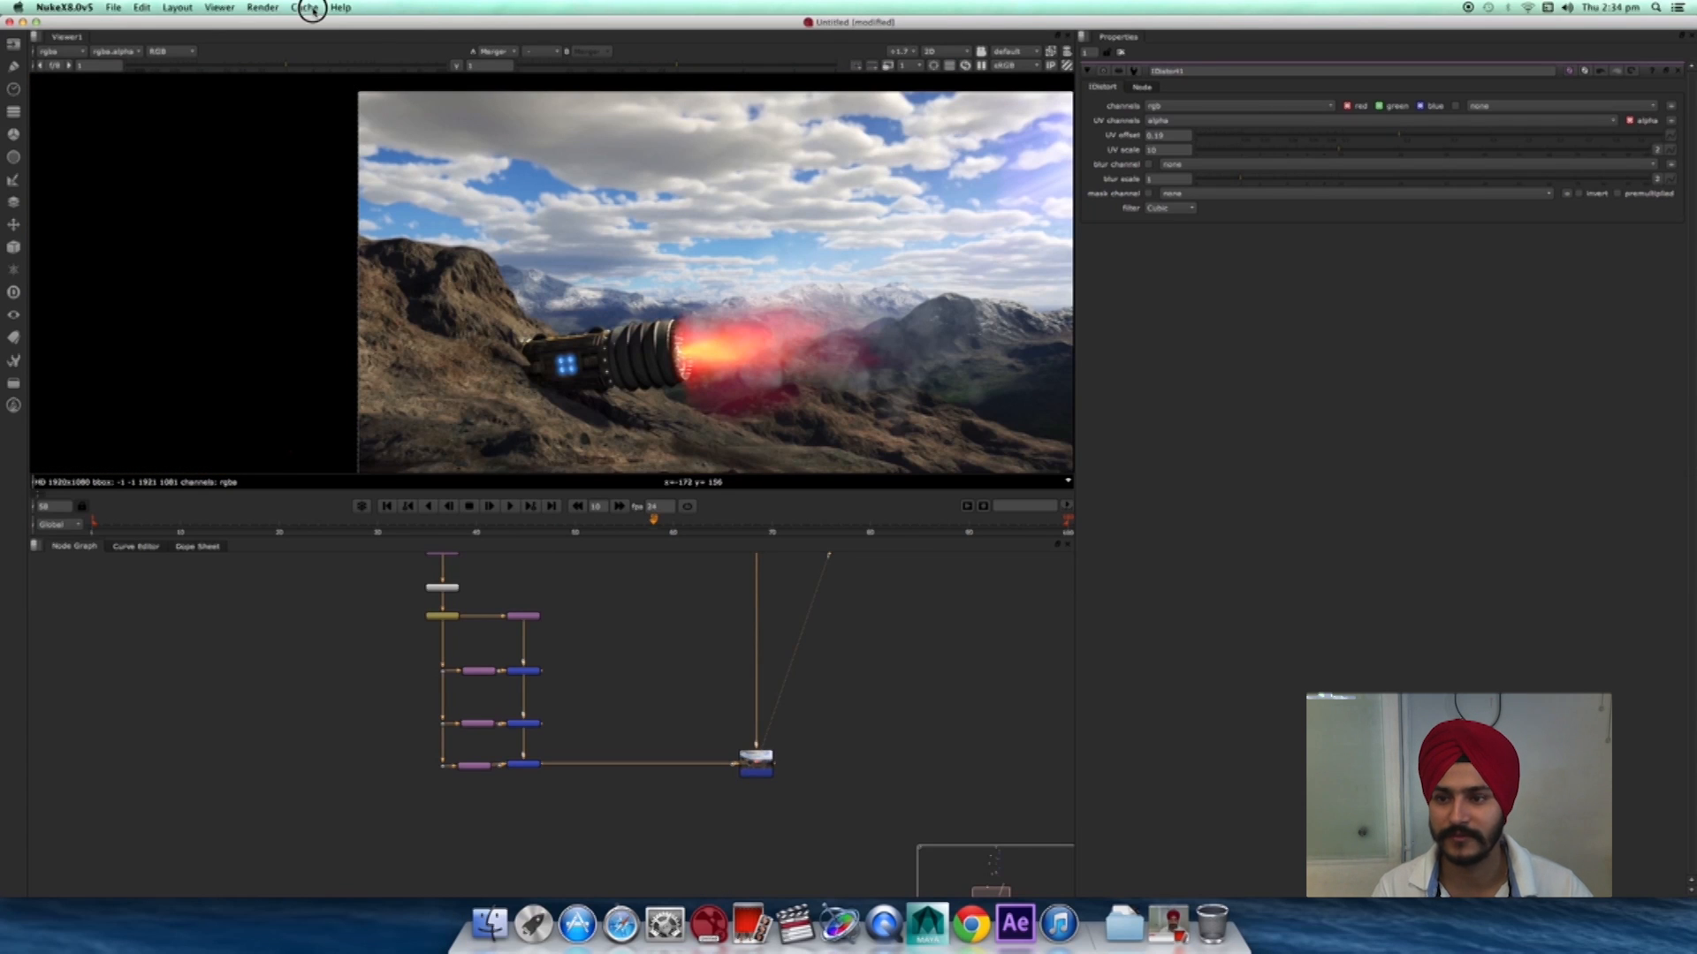
{"action": "left_click", "coordinate": [306, 7]}
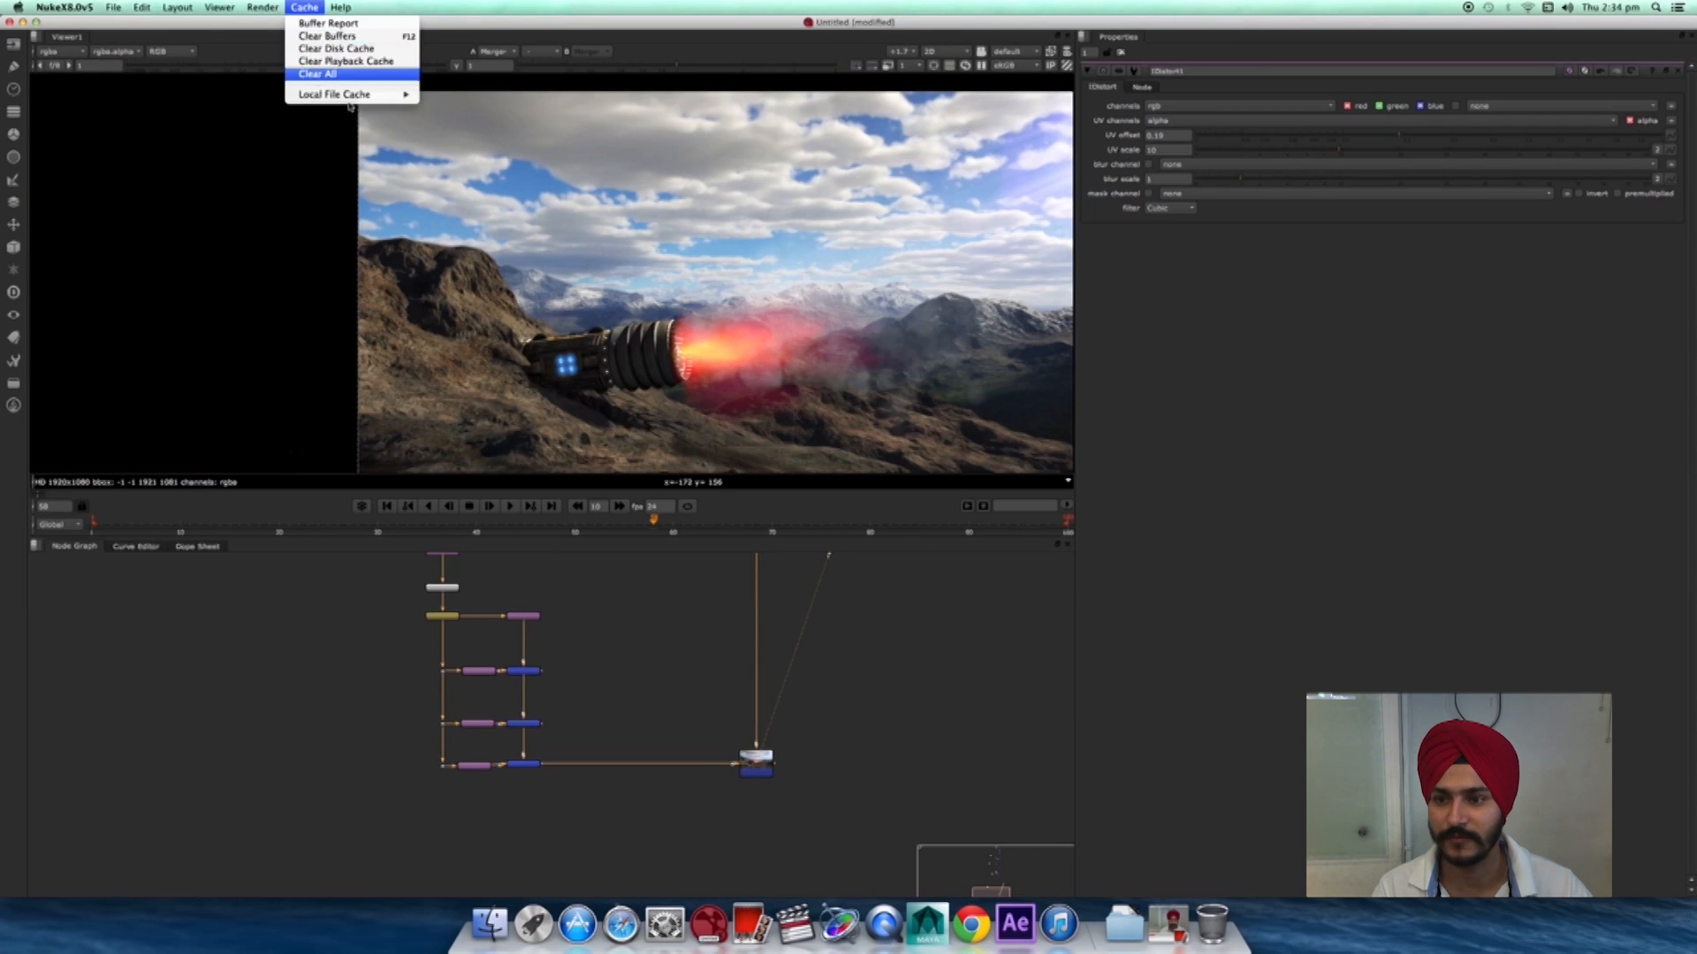
{"action": "left_click", "coordinate": [336, 74]}
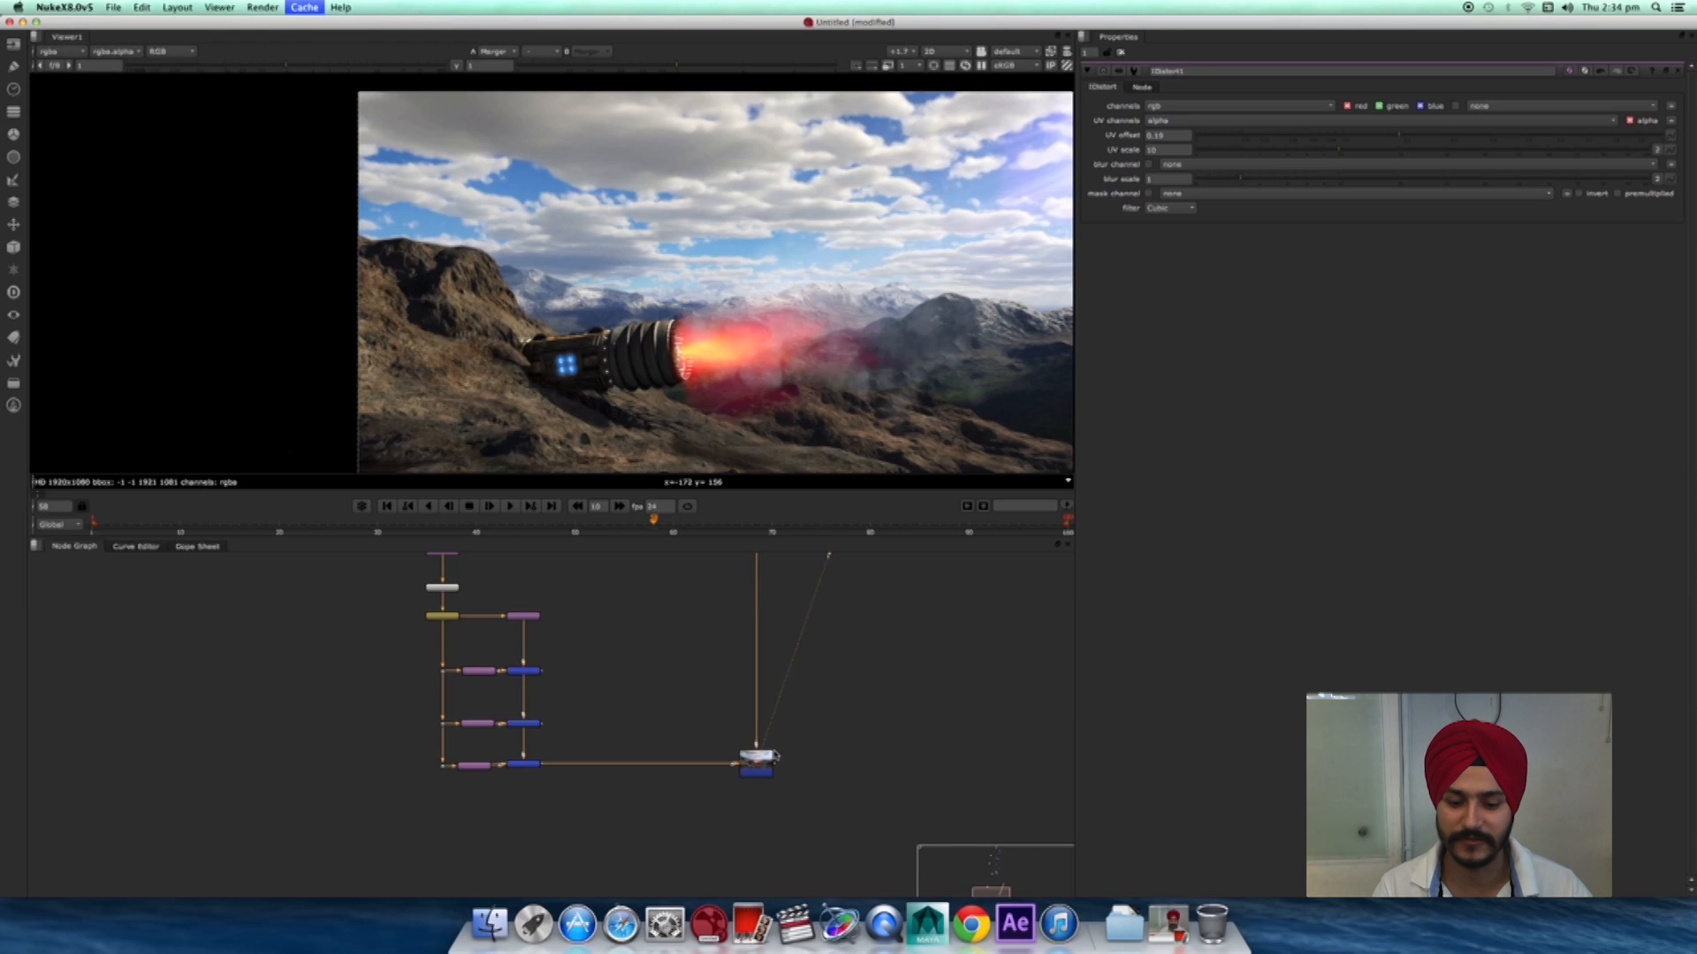
- Turn on the postage stamp for the merge that feeds the Crop above Copy1
{"action": "scroll", "coordinate": [812, 761], "scroll_direction": "up", "scroll_amount": 5}
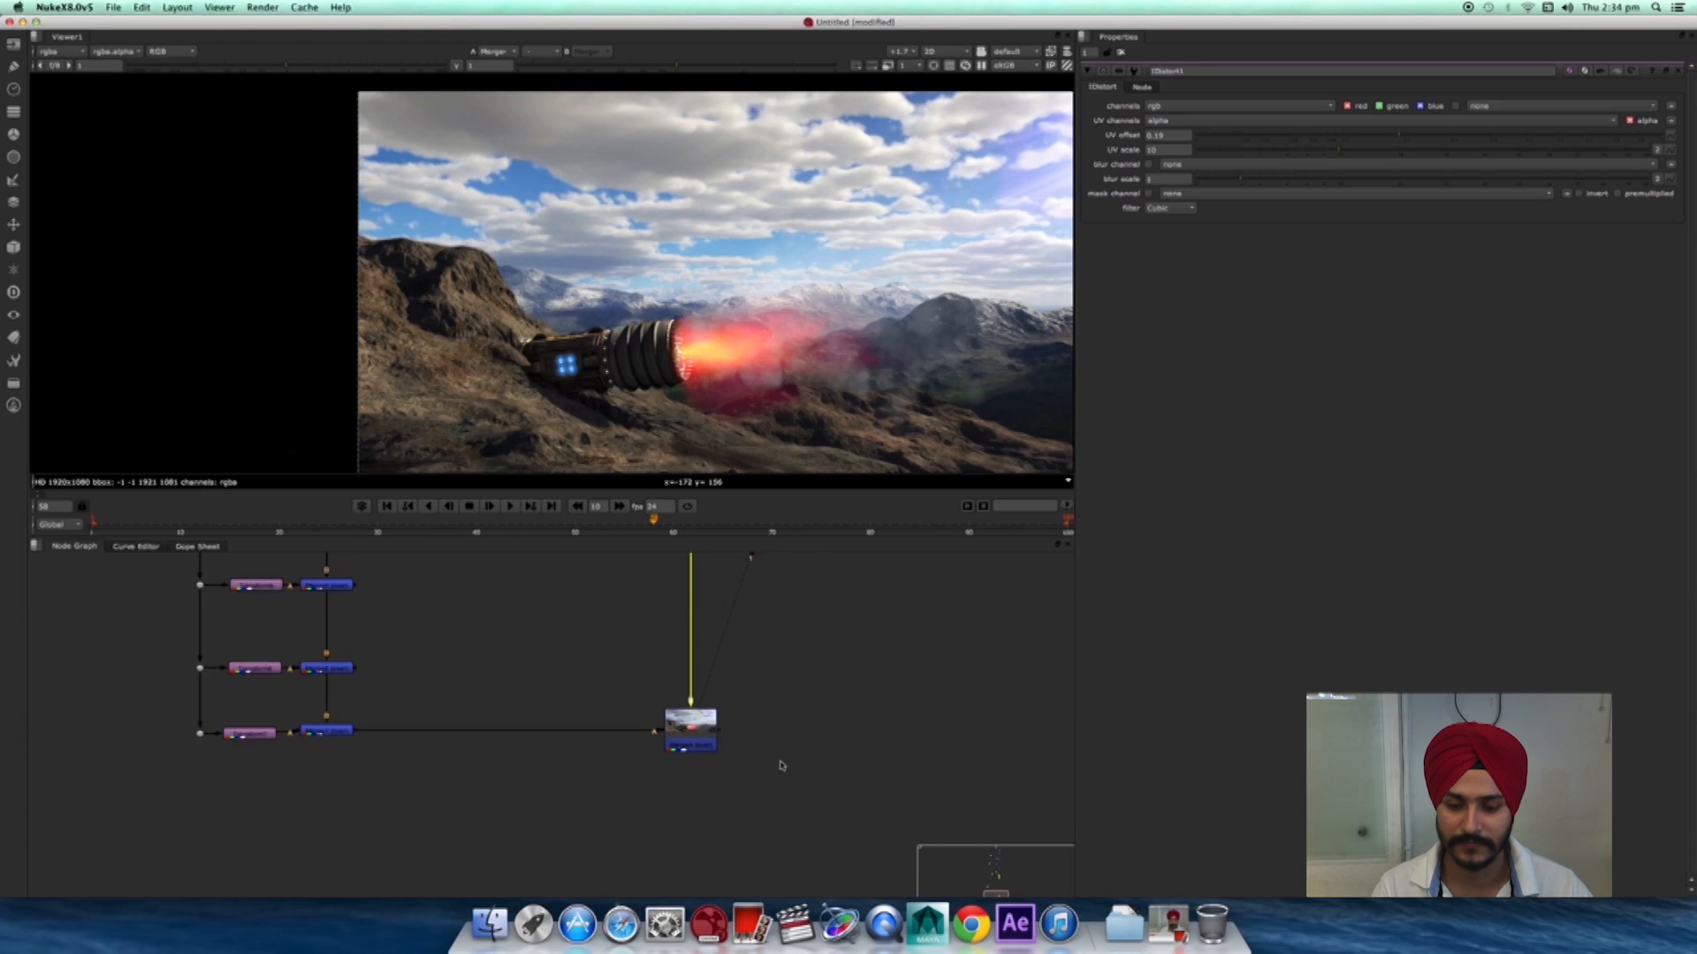
{"action": "scroll", "coordinate": [767, 760], "scroll_direction": "down", "scroll_amount": 5}
{"action": "middle_click_drag", "start_coordinate": [800, 562], "coordinate": [750, 864]}
{"action": "middle_click_drag", "start_coordinate": [720, 576], "coordinate": [747, 866]}
{"action": "middle_click_drag", "start_coordinate": [746, 765], "coordinate": [770, 713]}
{"action": "middle_click_drag", "start_coordinate": [774, 620], "coordinate": [777, 739]}
{"action": "scroll", "coordinate": [775, 740], "scroll_direction": "up", "scroll_amount": 2}
{"action": "double_click", "coordinate": [706, 699]}
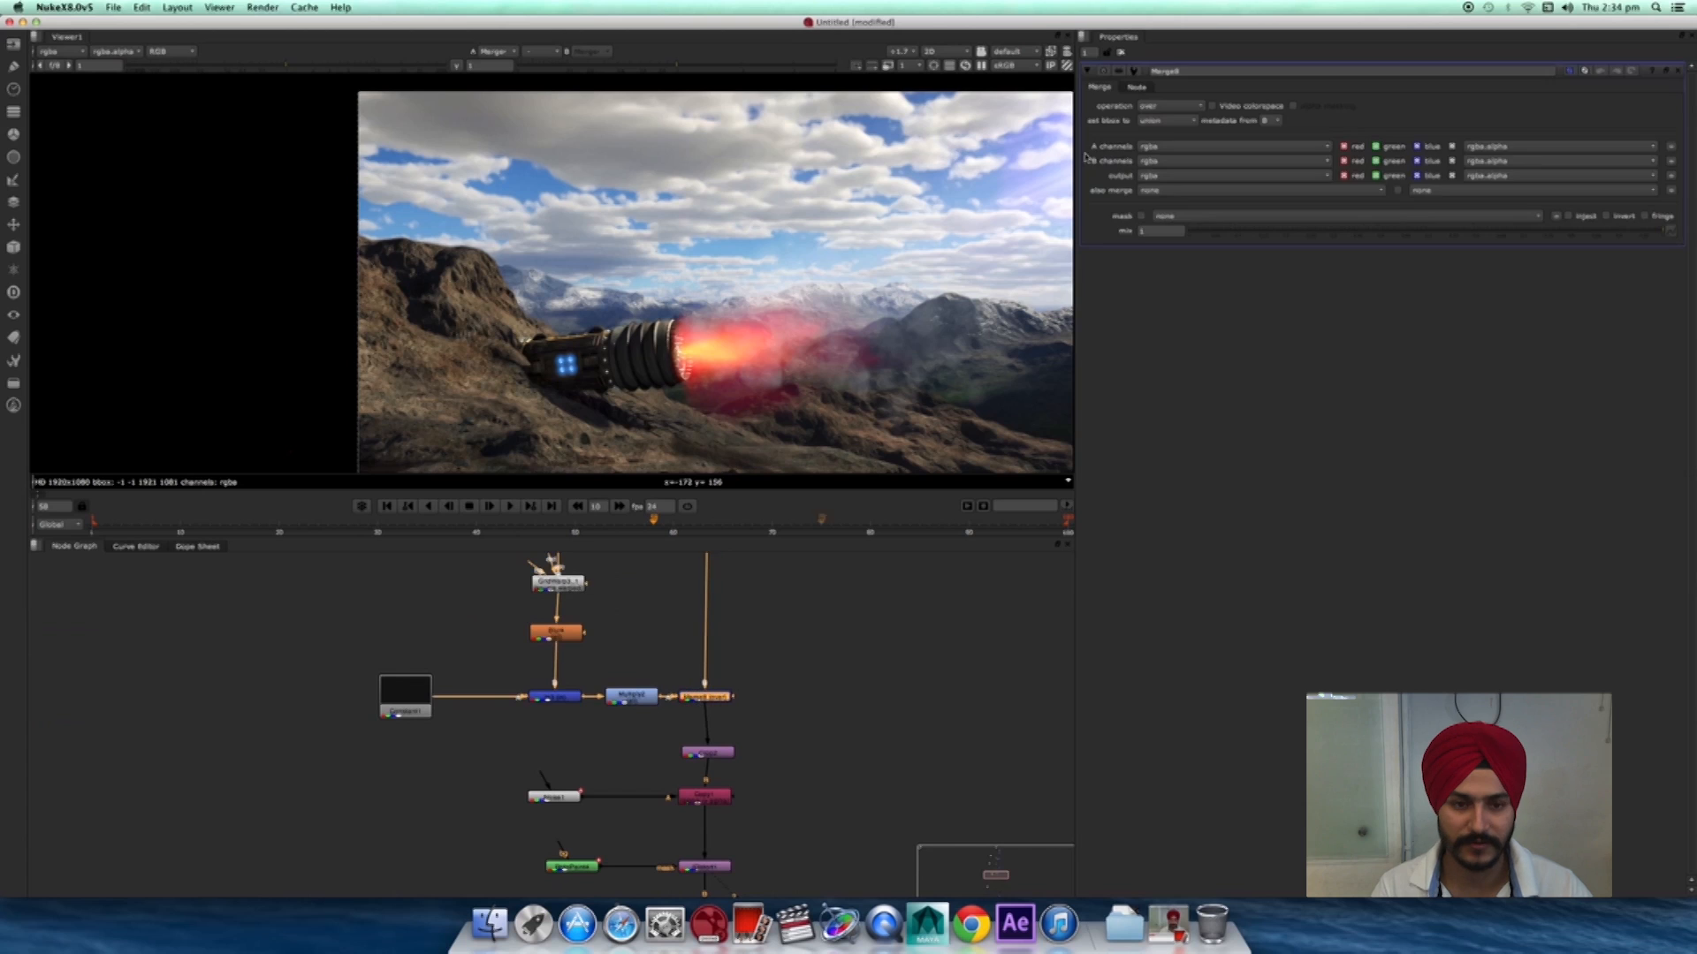
{"action": "left_click", "coordinate": [1137, 87]}
{"action": "left_click", "coordinate": [1114, 233]}
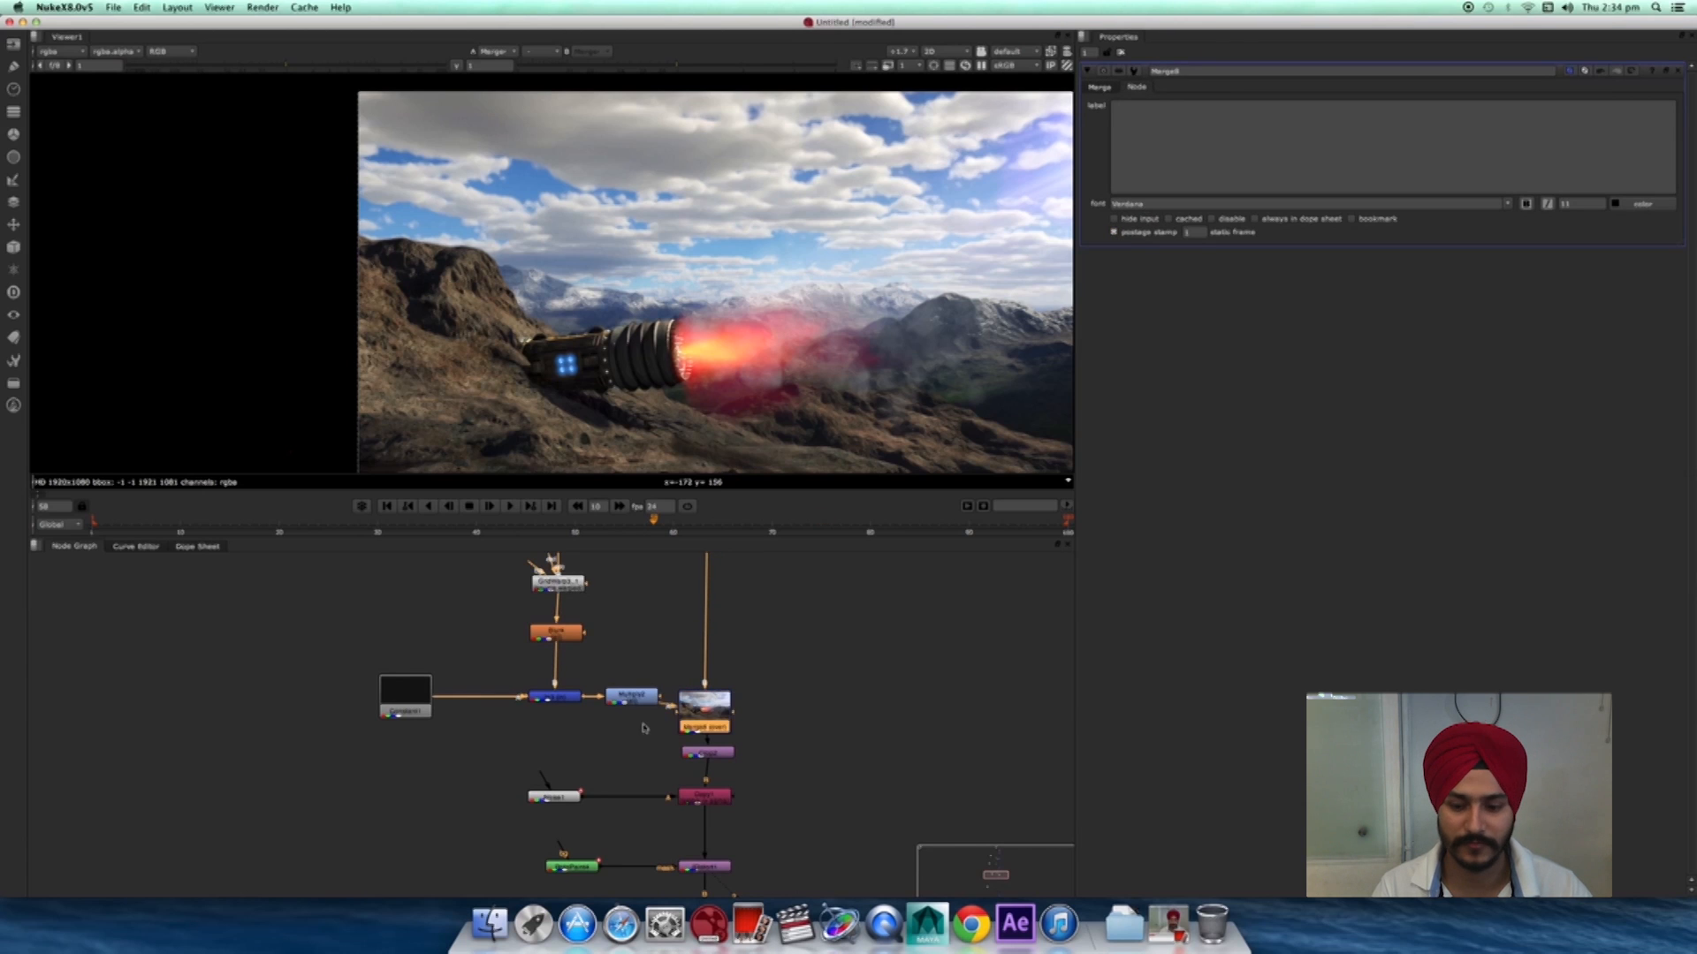
- Display the outputs of the background, smoke and flame merges one after another down the main pipe
{"action": "middle_click_drag", "start_coordinate": [834, 671], "coordinate": [803, 811]}
{"action": "scroll", "coordinate": [839, 676], "scroll_direction": "down", "scroll_amount": 2}
{"action": "middle_click_drag", "start_coordinate": [818, 592], "coordinate": [805, 732]}
{"action": "left_click", "coordinate": [776, 778]}
{"action": "key", "text": "1"}
{"action": "middle_click_drag", "start_coordinate": [745, 329], "coordinate": [785, 357]}
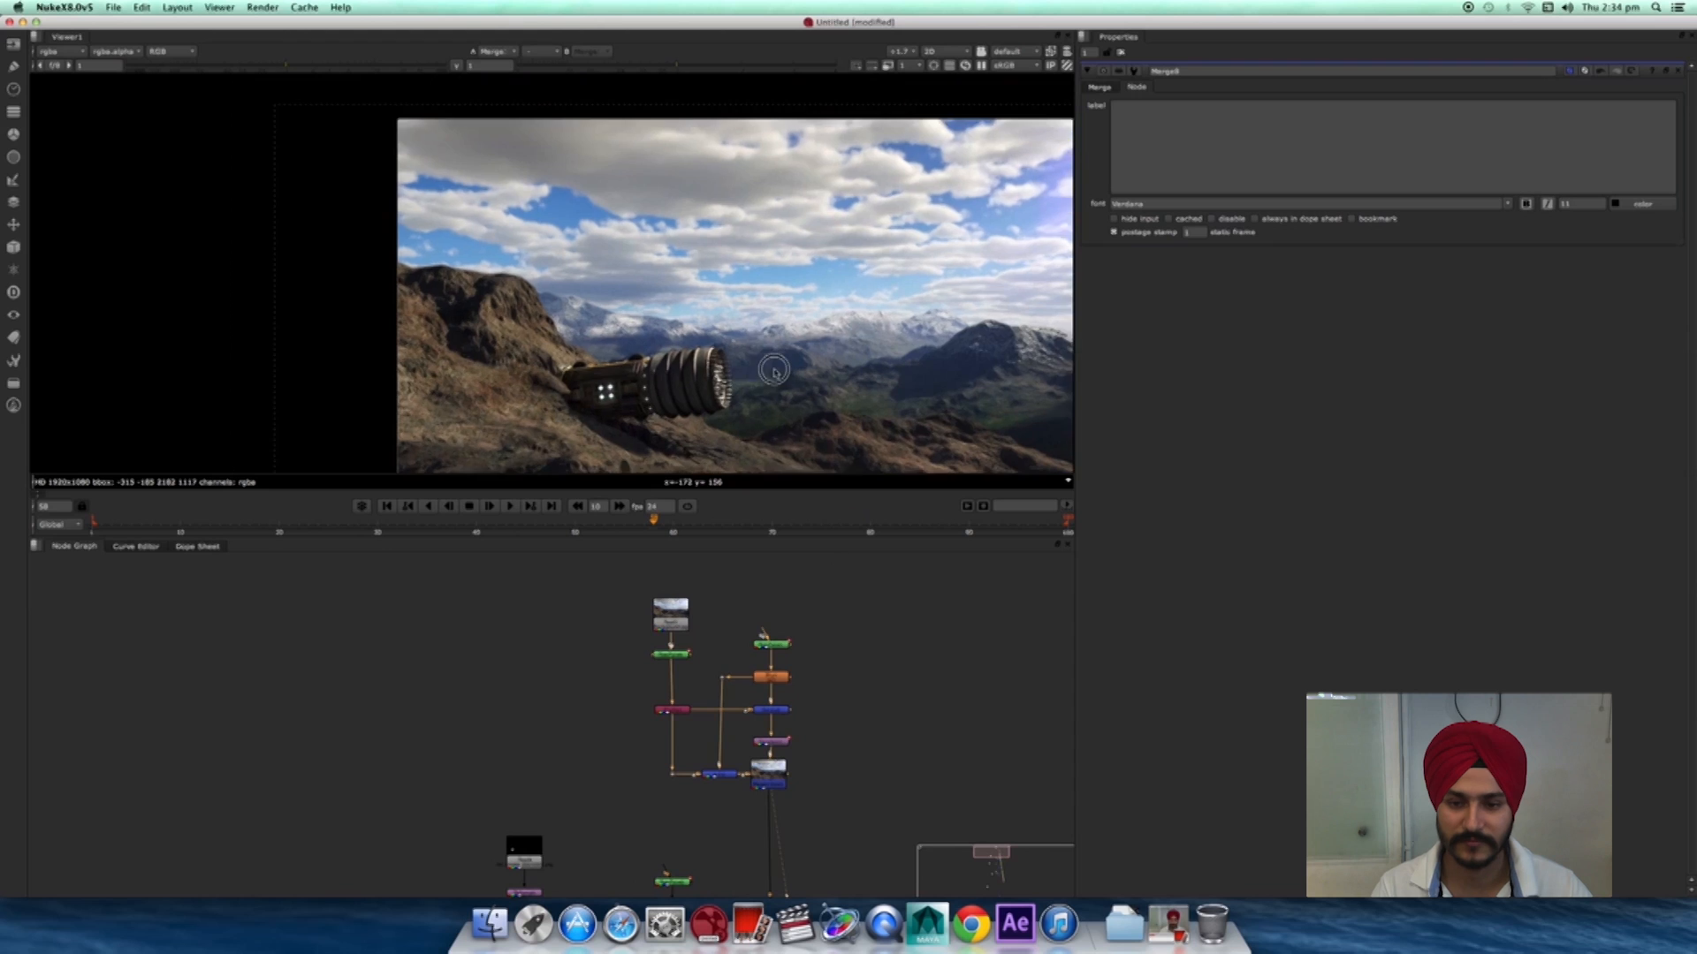
{"action": "scroll", "coordinate": [785, 356], "scroll_direction": "down", "scroll_amount": 3}
{"action": "middle_click_drag", "start_coordinate": [809, 698], "coordinate": [792, 594]}
{"action": "middle_click_drag", "start_coordinate": [787, 851], "coordinate": [795, 629]}
{"action": "left_click", "coordinate": [776, 617]}
{"action": "key", "text": "1"}
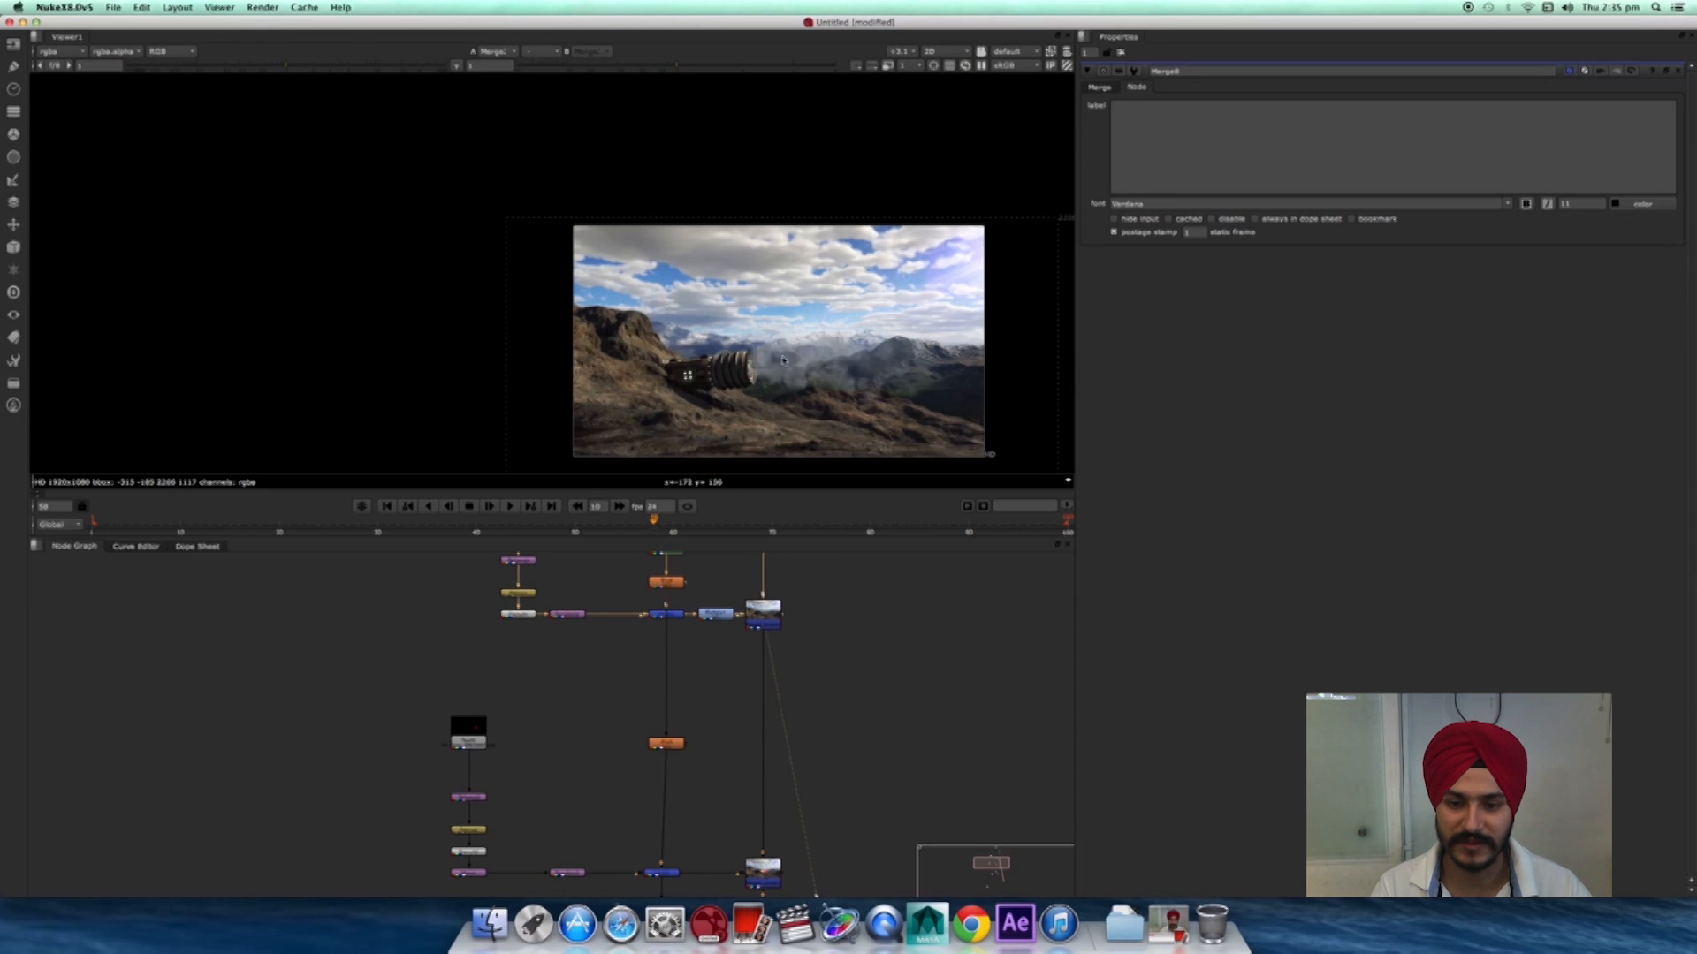
{"action": "middle_click_drag", "start_coordinate": [808, 756], "coordinate": [837, 557]}
{"action": "left_click", "coordinate": [799, 687]}
{"action": "key", "text": "1"}
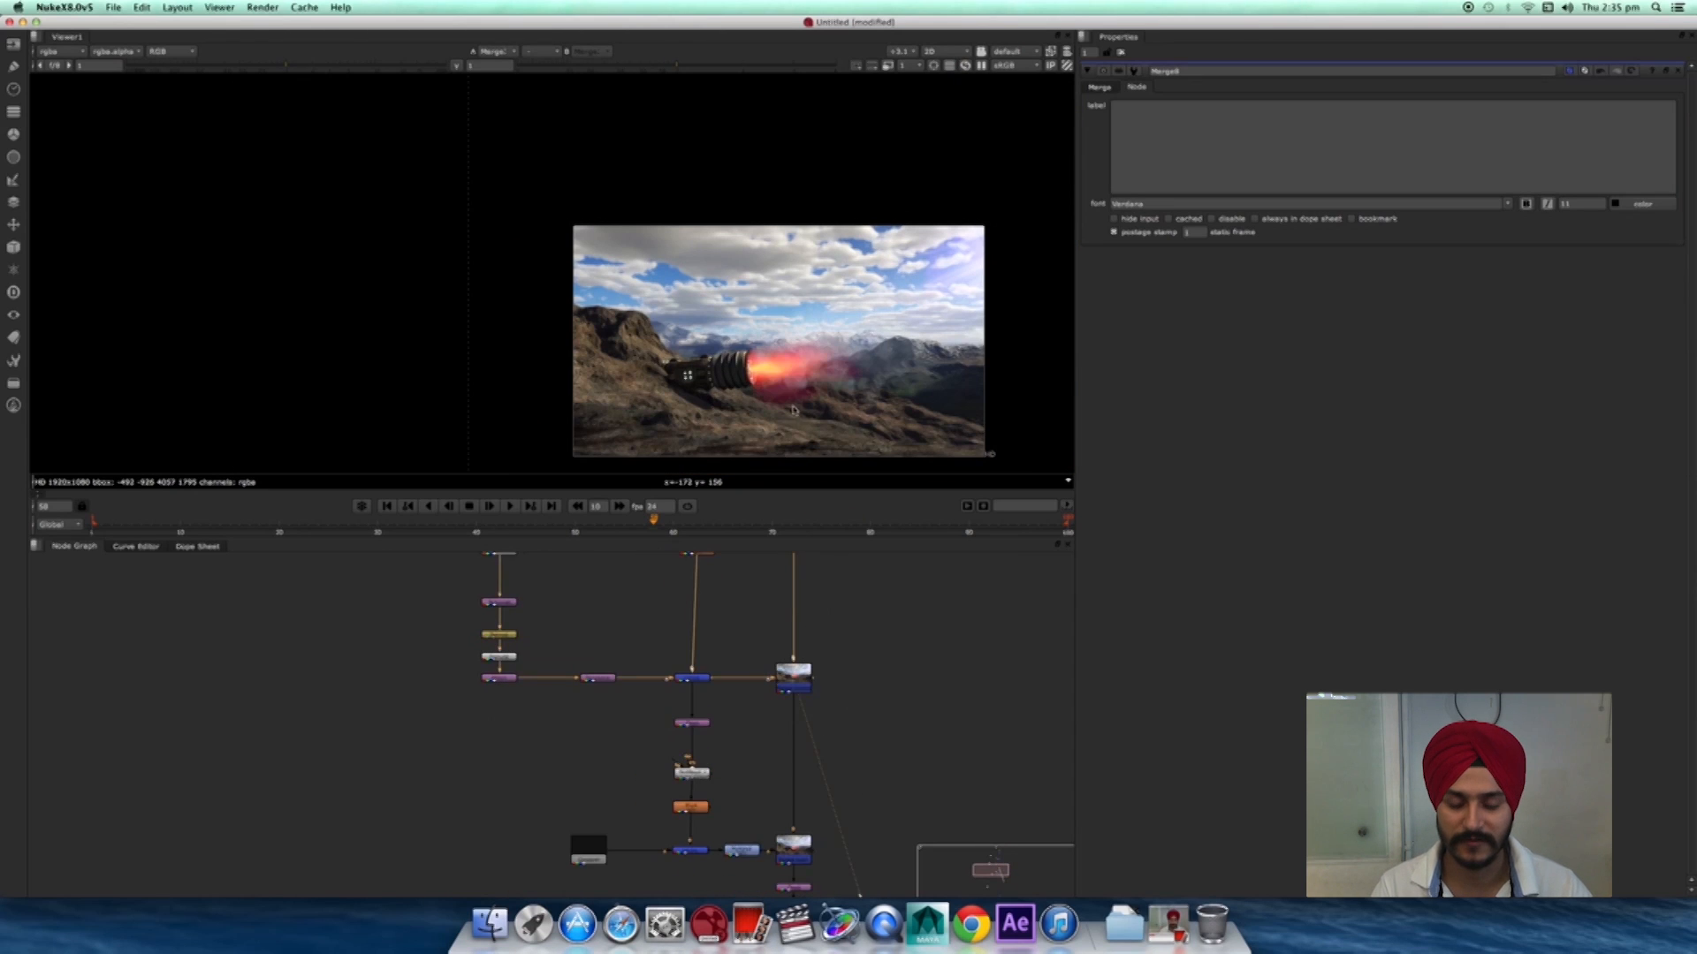
- Display the output of the merge above the distortion nodes and compare it with the final merge
{"action": "middle_click_drag", "start_coordinate": [808, 875], "coordinate": [831, 705]}
{"action": "left_click", "coordinate": [817, 688]}
{"action": "key", "text": "1"}
{"action": "scroll", "coordinate": [777, 418], "scroll_direction": "up", "scroll_amount": 3}
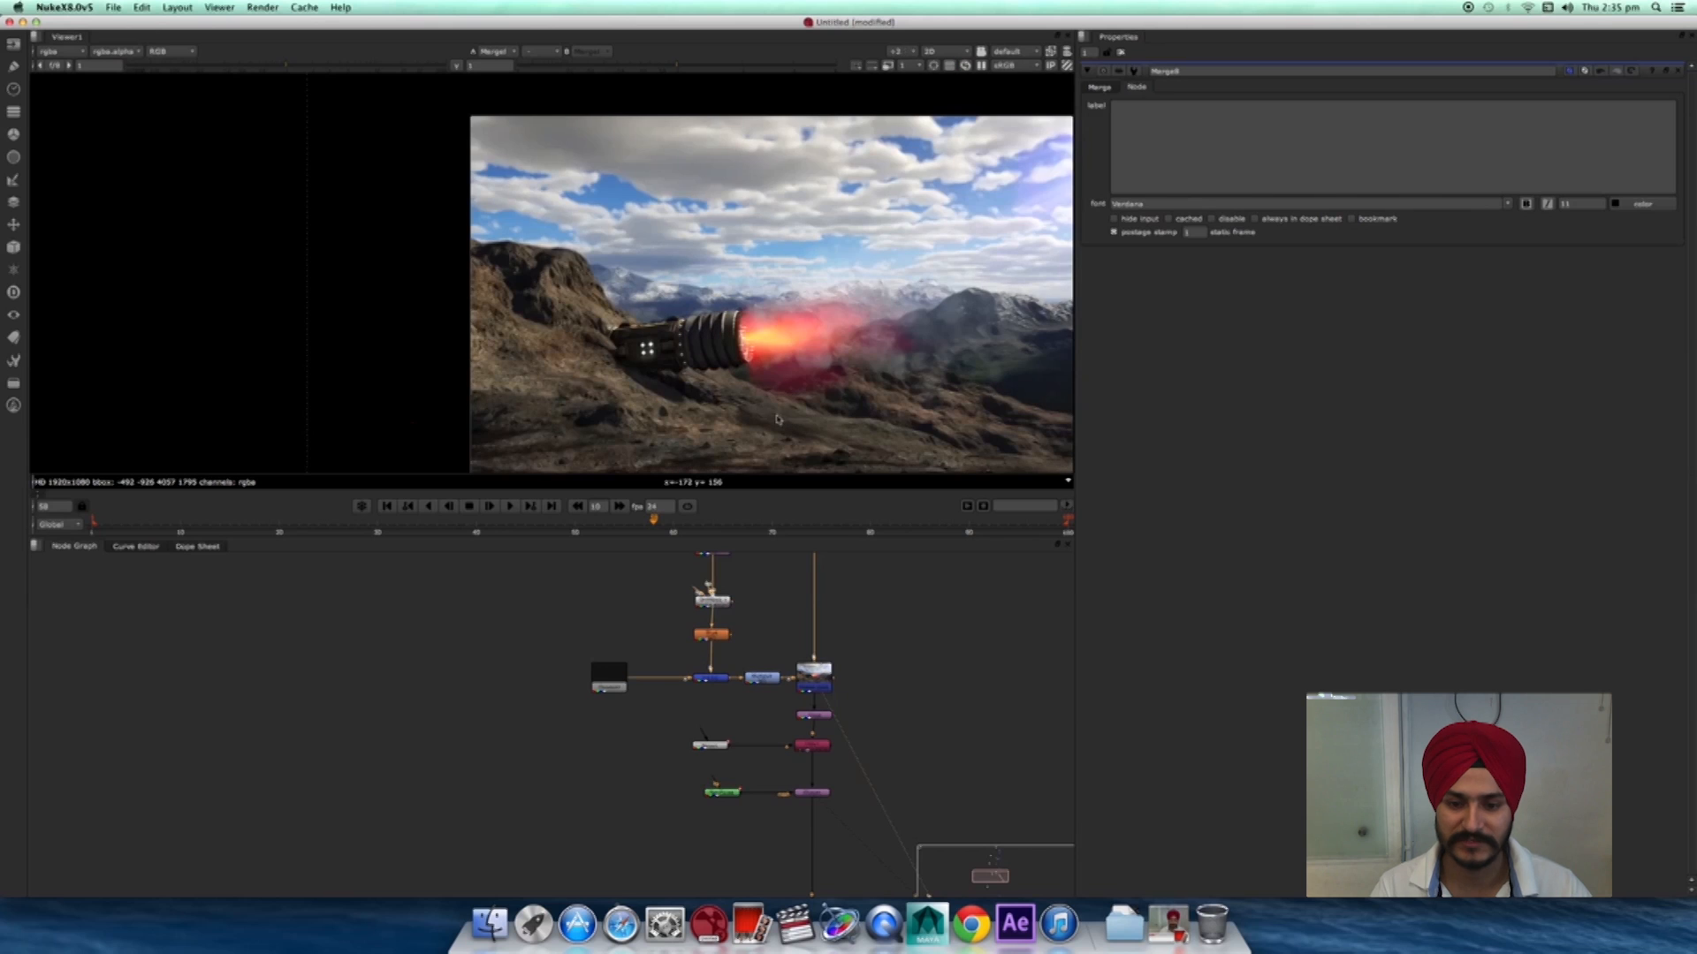
{"action": "middle_click_drag", "start_coordinate": [821, 848], "coordinate": [839, 702]}
{"action": "left_click", "coordinate": [838, 649]}
{"action": "key", "text": "1"}
{"action": "middle_click_drag", "start_coordinate": [845, 875], "coordinate": [832, 760]}
{"action": "left_click_drag", "start_coordinate": [833, 793], "coordinate": [825, 790]}
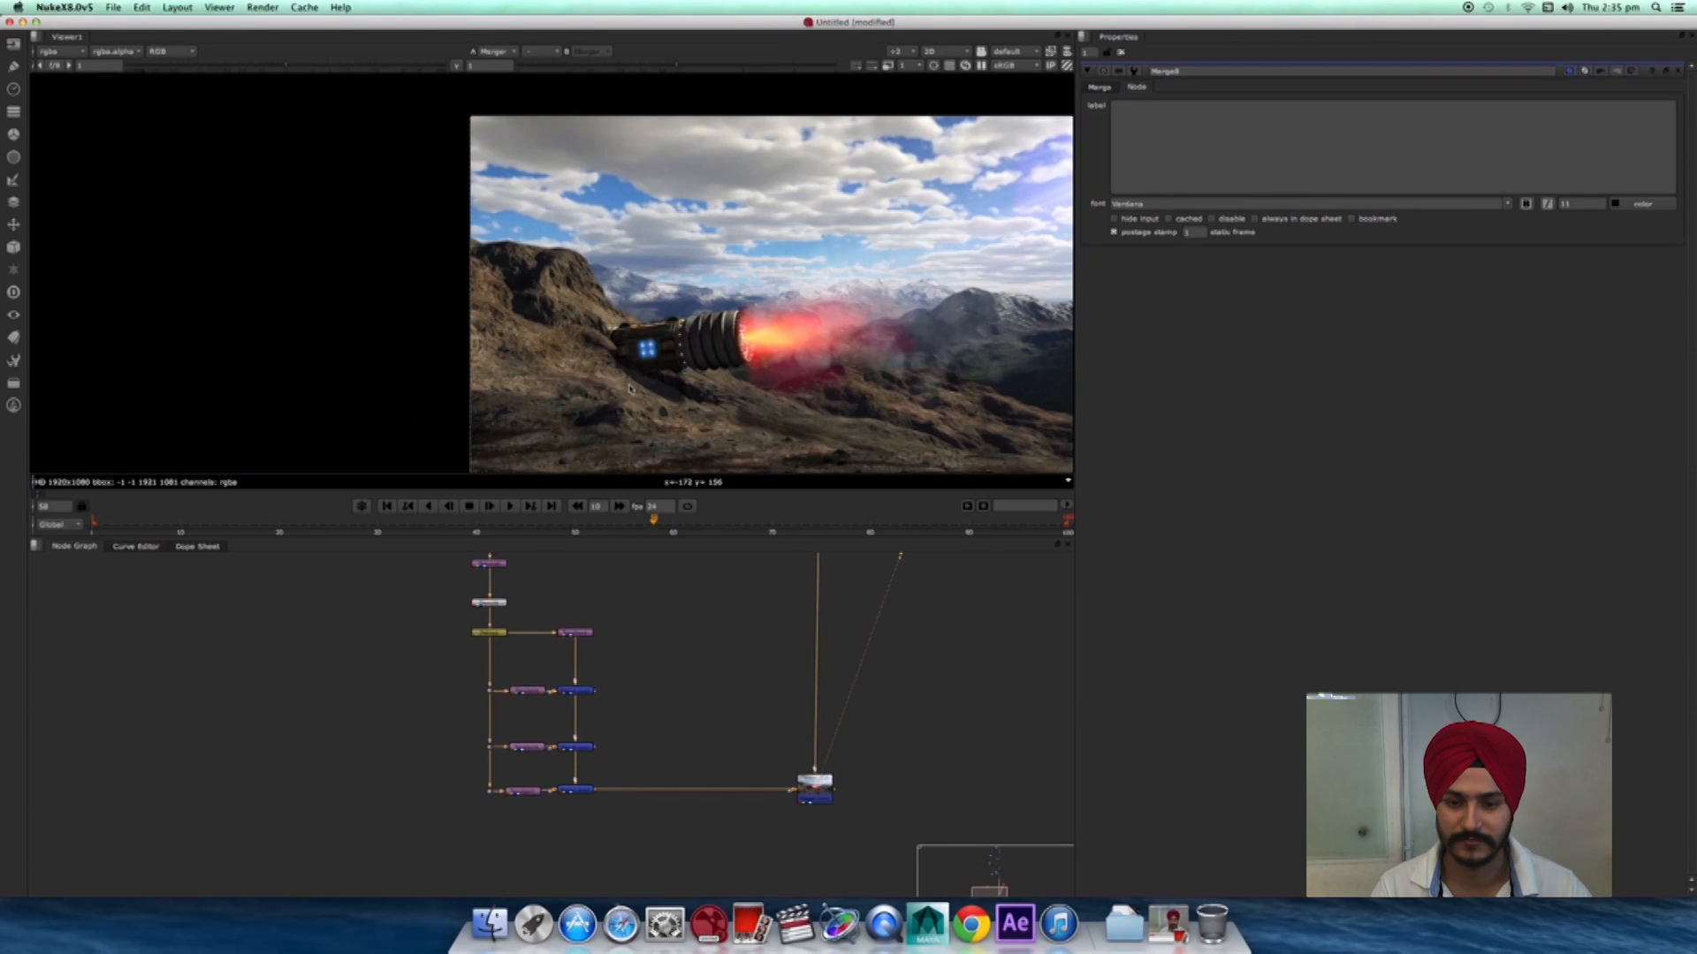
- Start a FrameCycler flipbook render of the final merge for frames 1-100 and move the progress window aside
{"action": "middle_click_drag", "start_coordinate": [874, 869], "coordinate": [866, 739]}
{"action": "scroll", "coordinate": [812, 618], "scroll_direction": "up", "scroll_amount": 3}
{"action": "scroll", "coordinate": [840, 293], "scroll_direction": "down", "scroll_amount": 5}
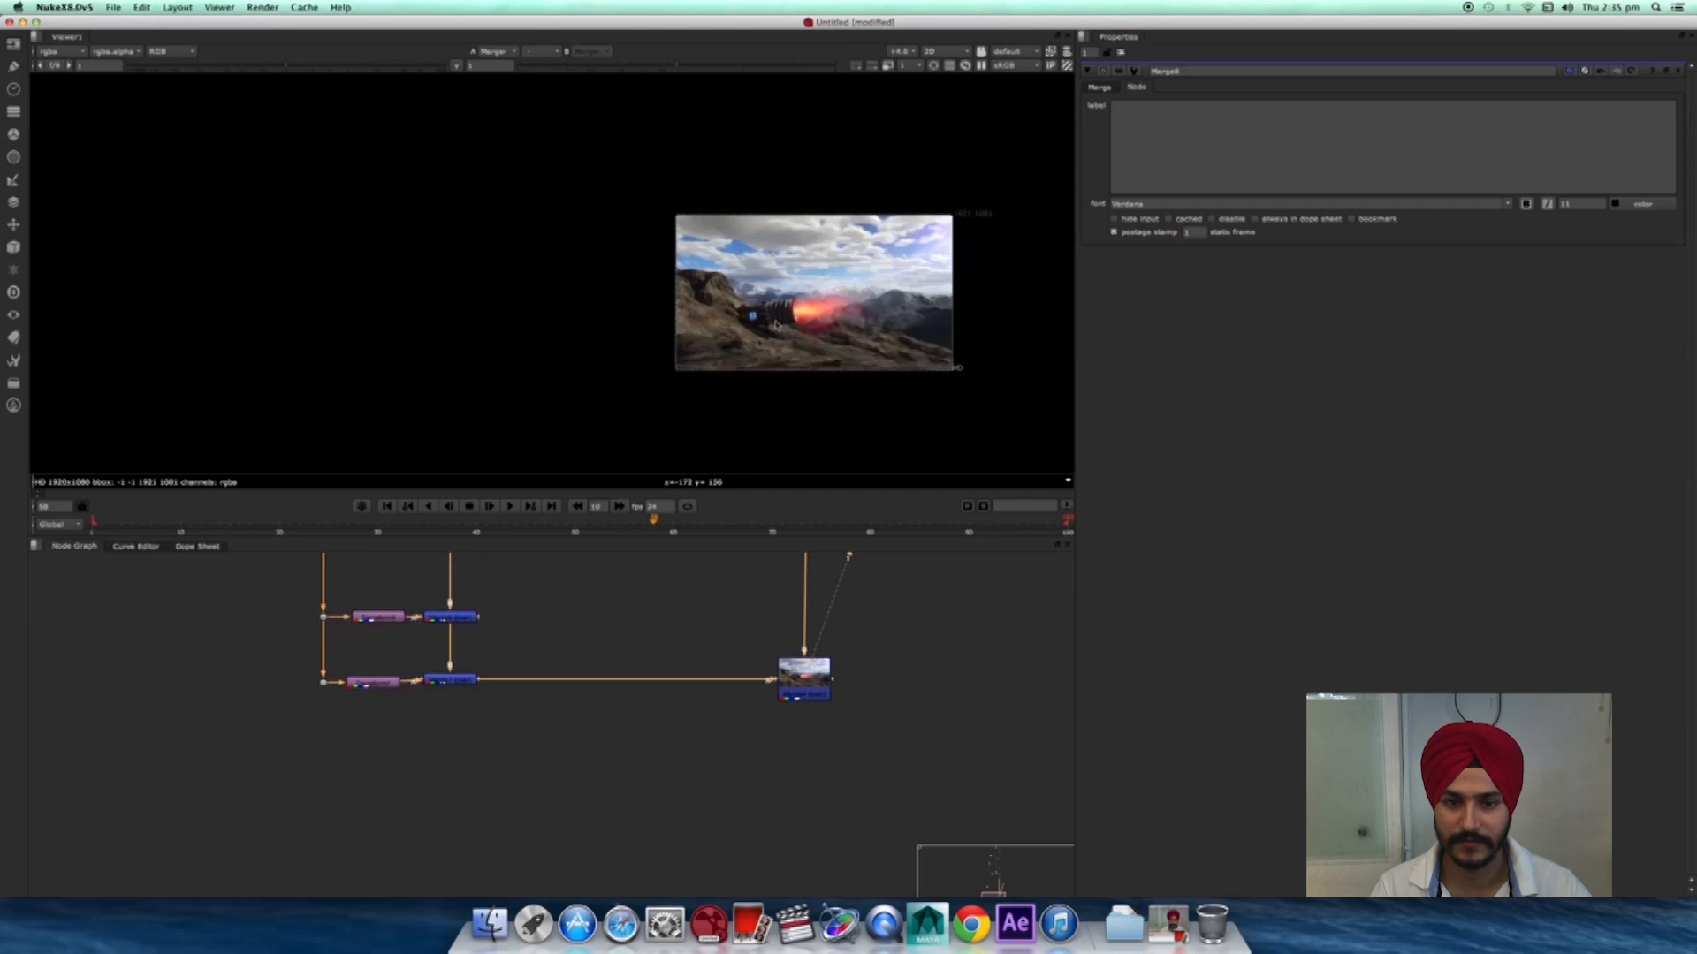
{"action": "middle_click_drag", "start_coordinate": [874, 385], "coordinate": [808, 380]}
{"action": "scroll", "coordinate": [879, 614], "scroll_direction": "down", "scroll_amount": 5}
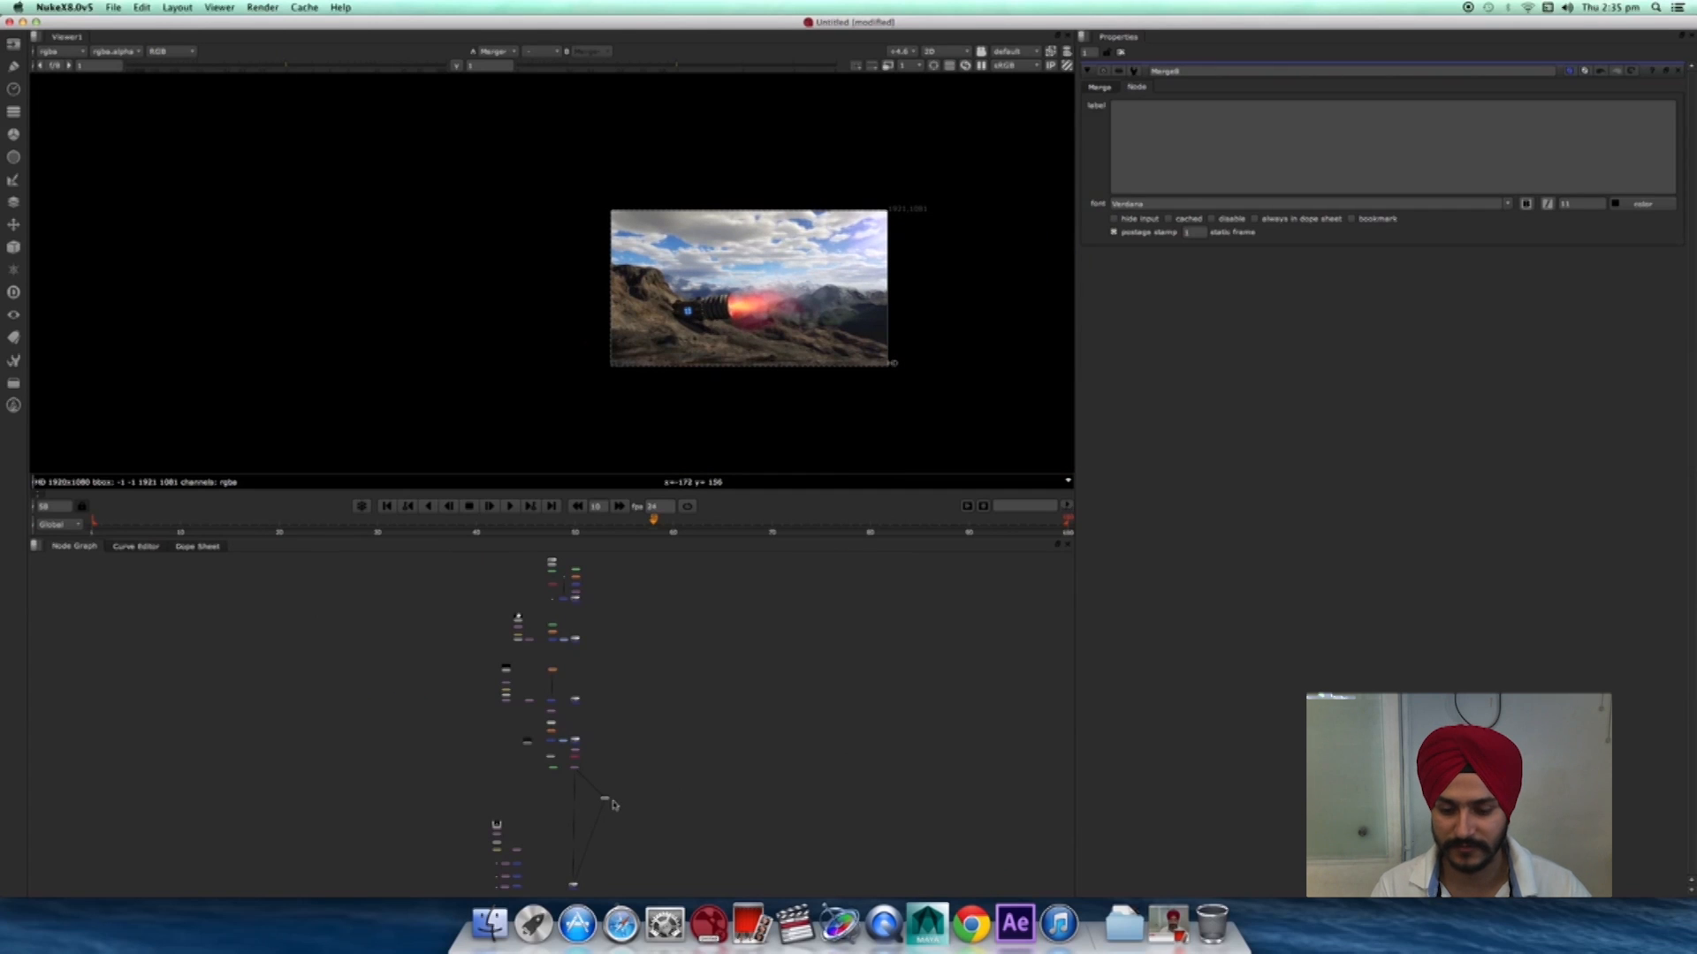
{"action": "scroll", "coordinate": [609, 860], "scroll_direction": "up", "scroll_amount": 10}
{"action": "middle_click_drag", "start_coordinate": [833, 829], "coordinate": [834, 821]}
{"action": "left_click", "coordinate": [710, 727]}
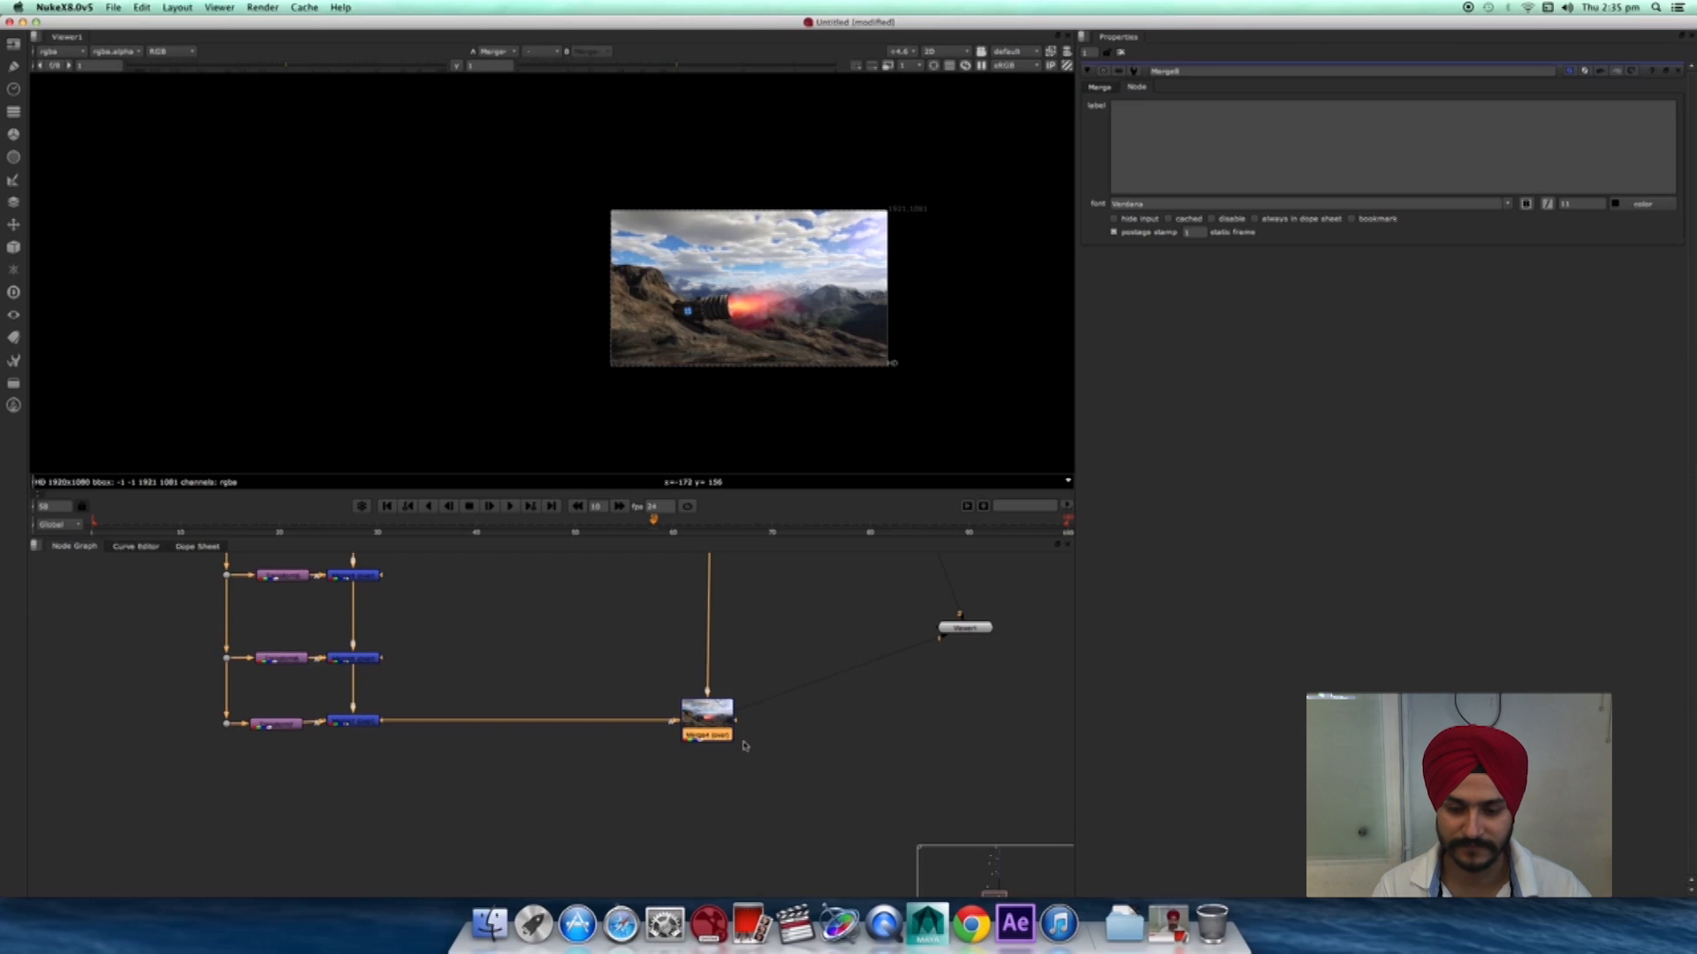
{"action": "key", "text": "alt+f"}
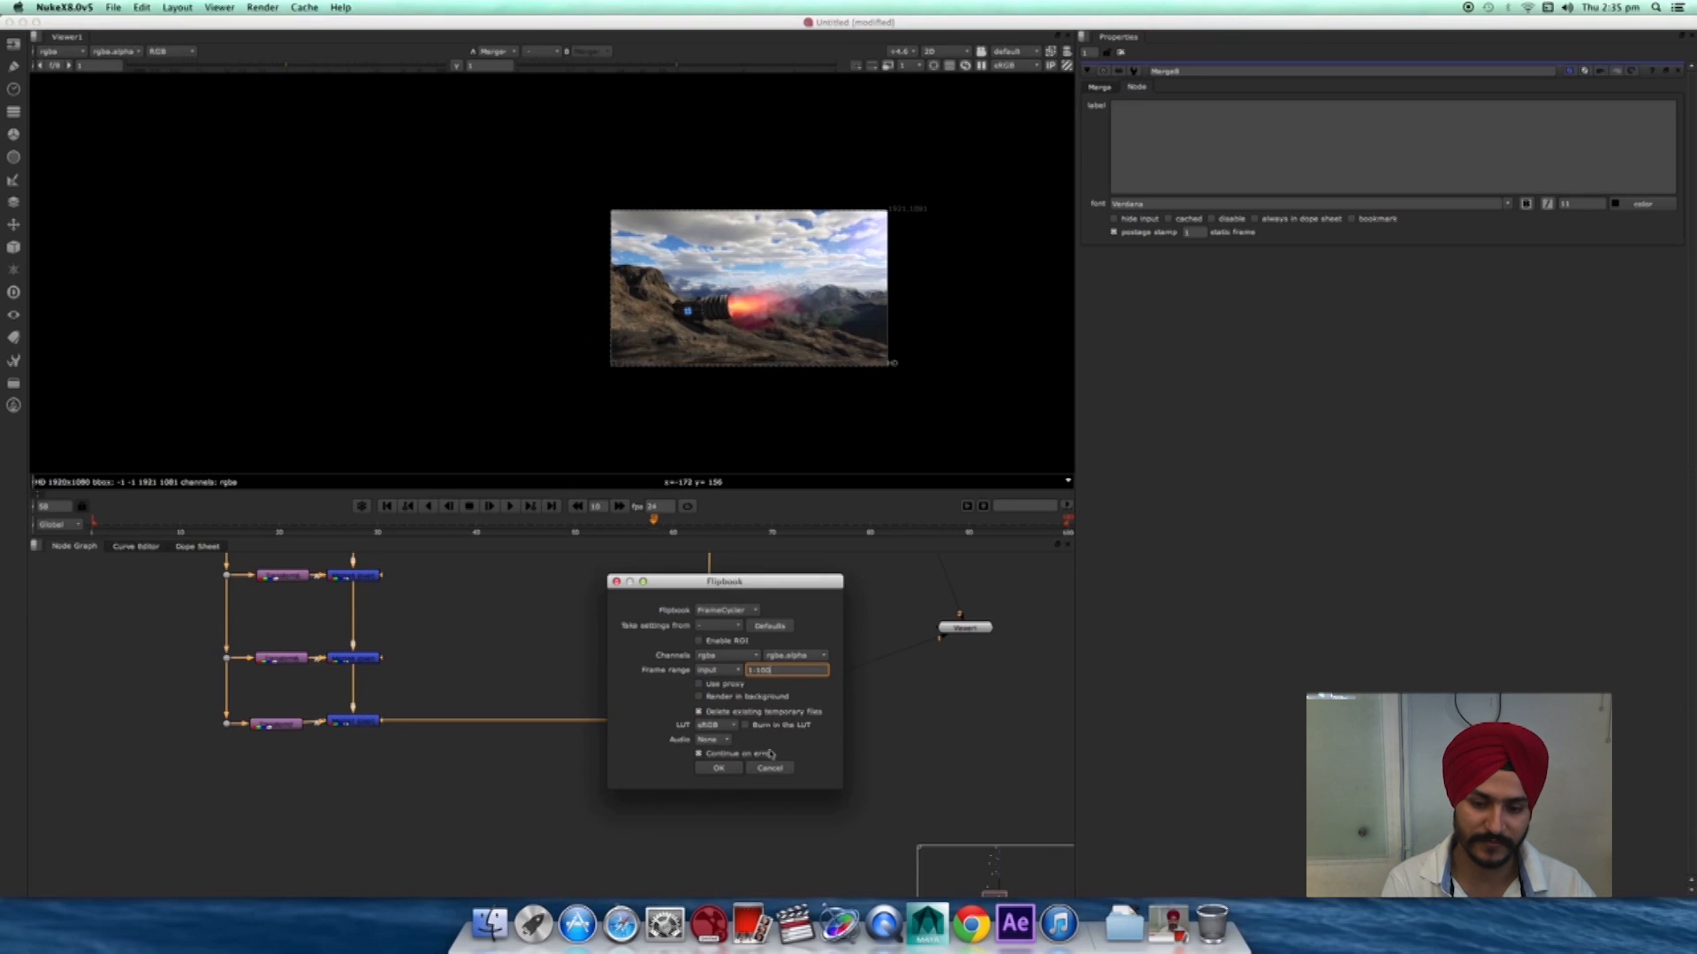
{"action": "left_click", "coordinate": [718, 767]}
{"action": "left_click_drag", "start_coordinate": [842, 796], "coordinate": [841, 726]}
{"action": "left_click_drag", "start_coordinate": [842, 403], "coordinate": [718, 280]}
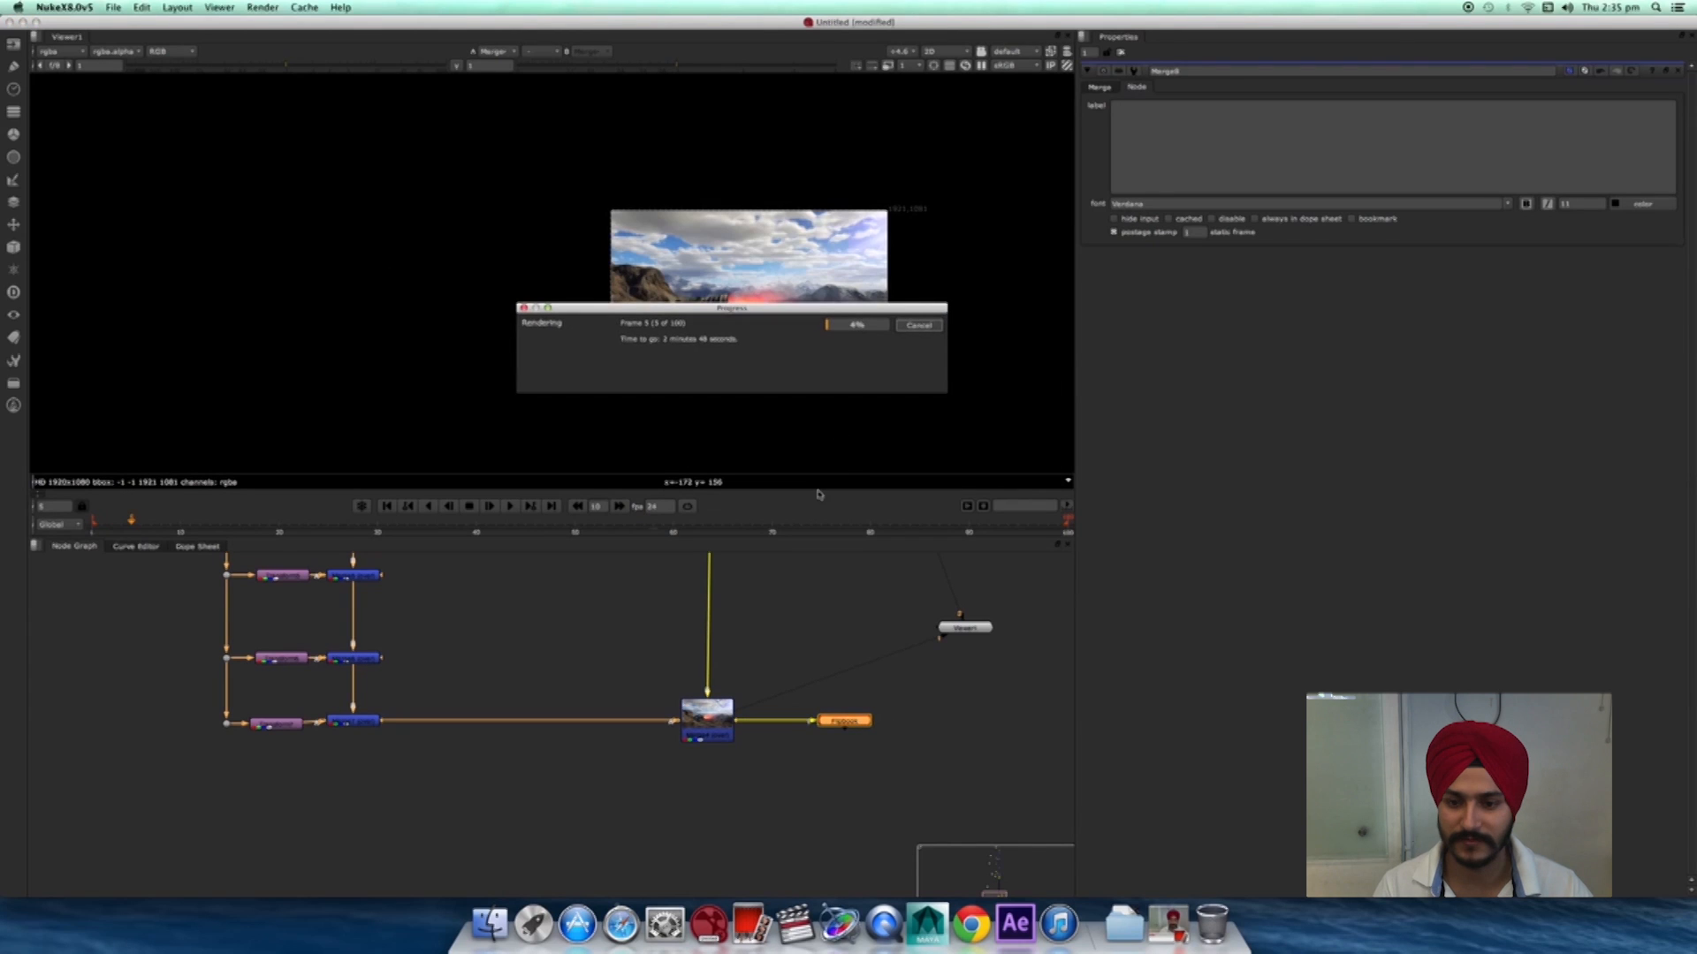
{"action": "left_click_drag", "start_coordinate": [867, 309], "coordinate": [788, 289]}
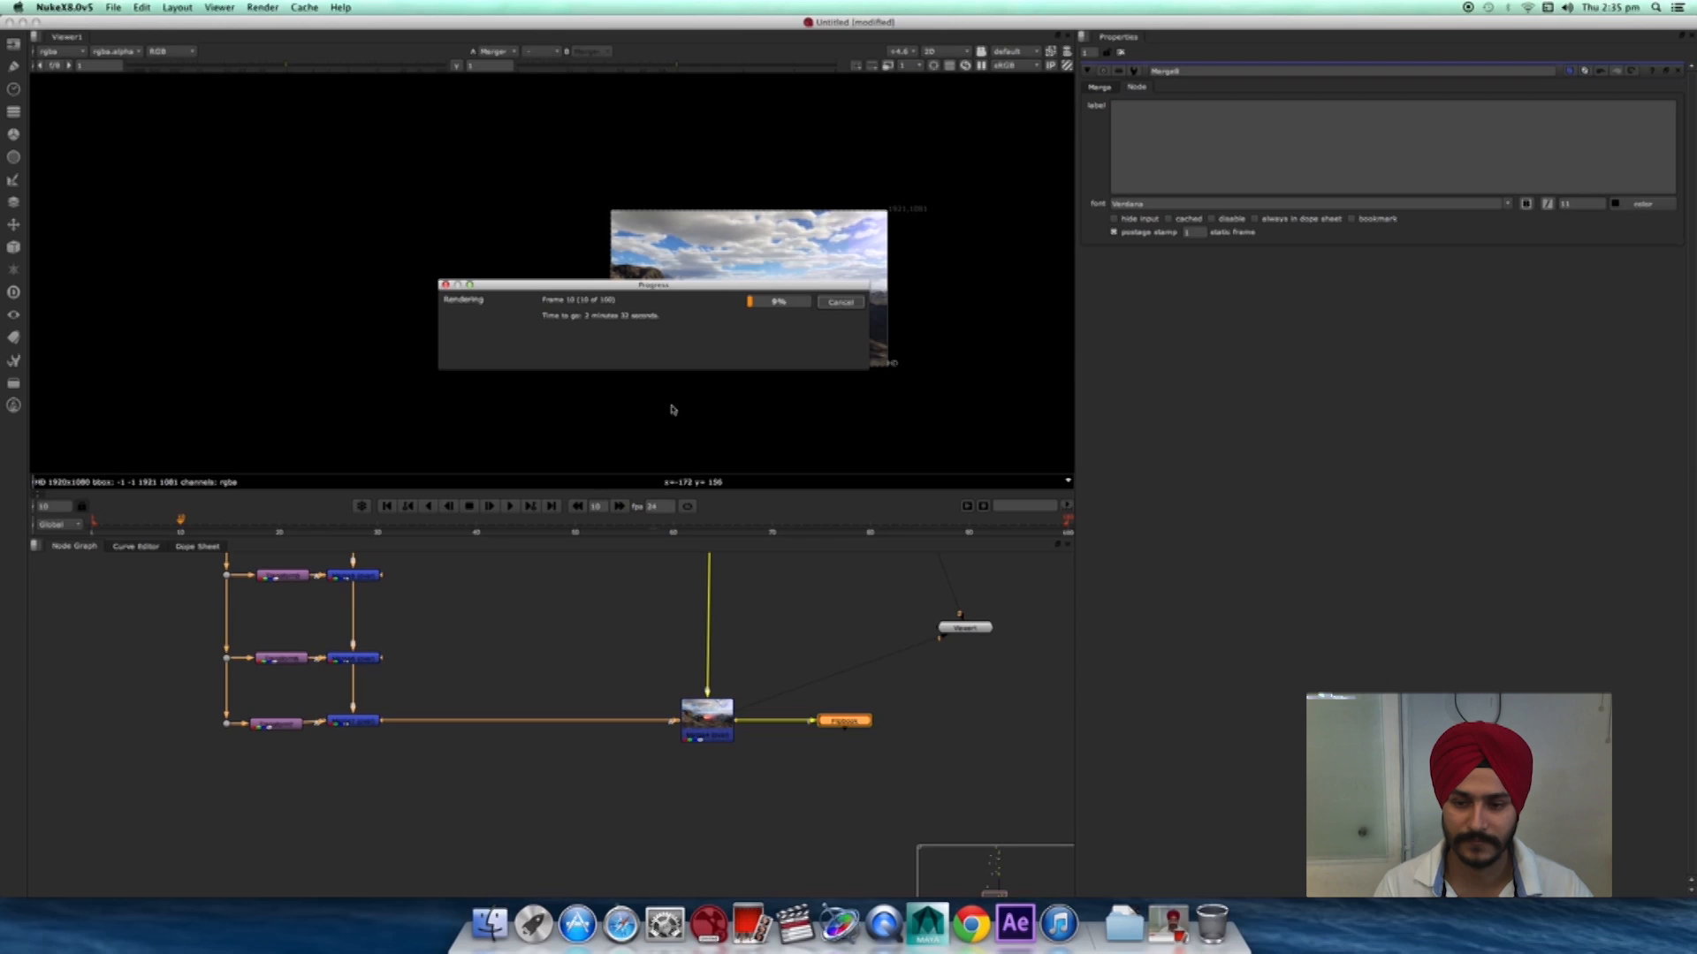
- Align Noise1 above RotoPaint4 and look over the upstream node tree during the flipbook render
{"action": "middle_click_drag", "start_coordinate": [767, 792], "coordinate": [762, 806]}
{"action": "scroll", "coordinate": [772, 757], "scroll_direction": "down", "scroll_amount": 4}
{"action": "left_click_drag", "start_coordinate": [785, 735], "coordinate": [860, 790]}
{"action": "middle_click_drag", "start_coordinate": [770, 728], "coordinate": [809, 895]}
{"action": "middle_click_drag", "start_coordinate": [825, 742], "coordinate": [959, 741]}
{"action": "scroll", "coordinate": [960, 741], "scroll_direction": "up", "scroll_amount": 4}
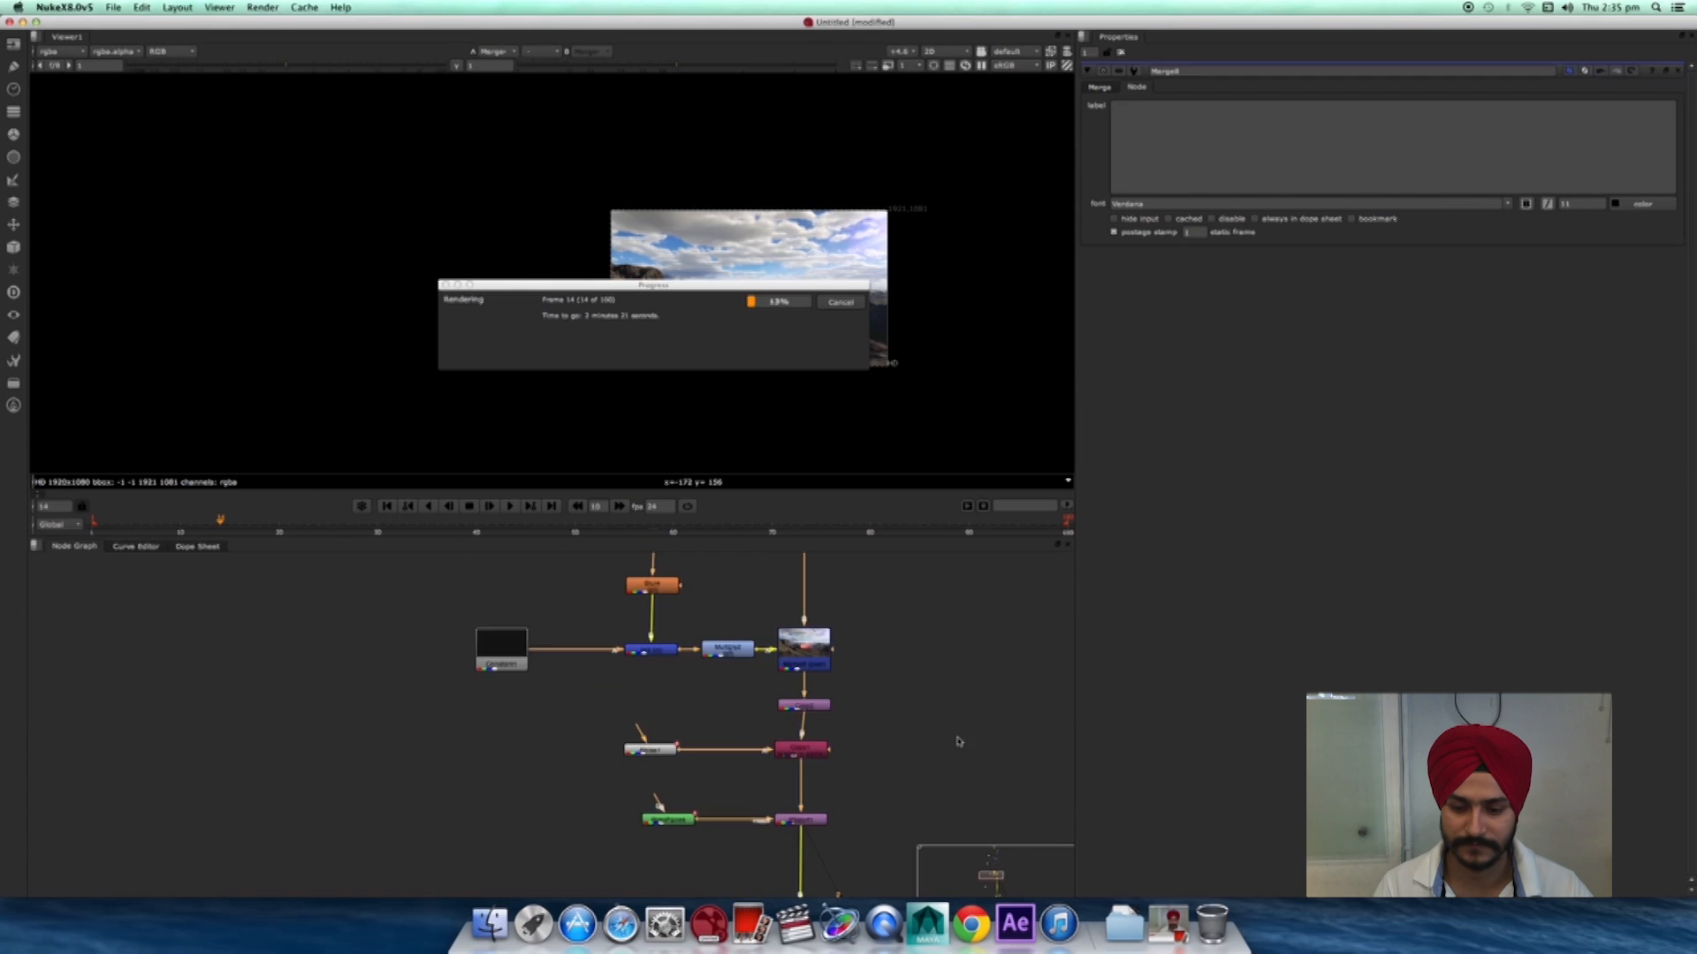
{"action": "left_click_drag", "start_coordinate": [650, 750], "coordinate": [668, 750]}
{"action": "left_click", "coordinate": [823, 749]}
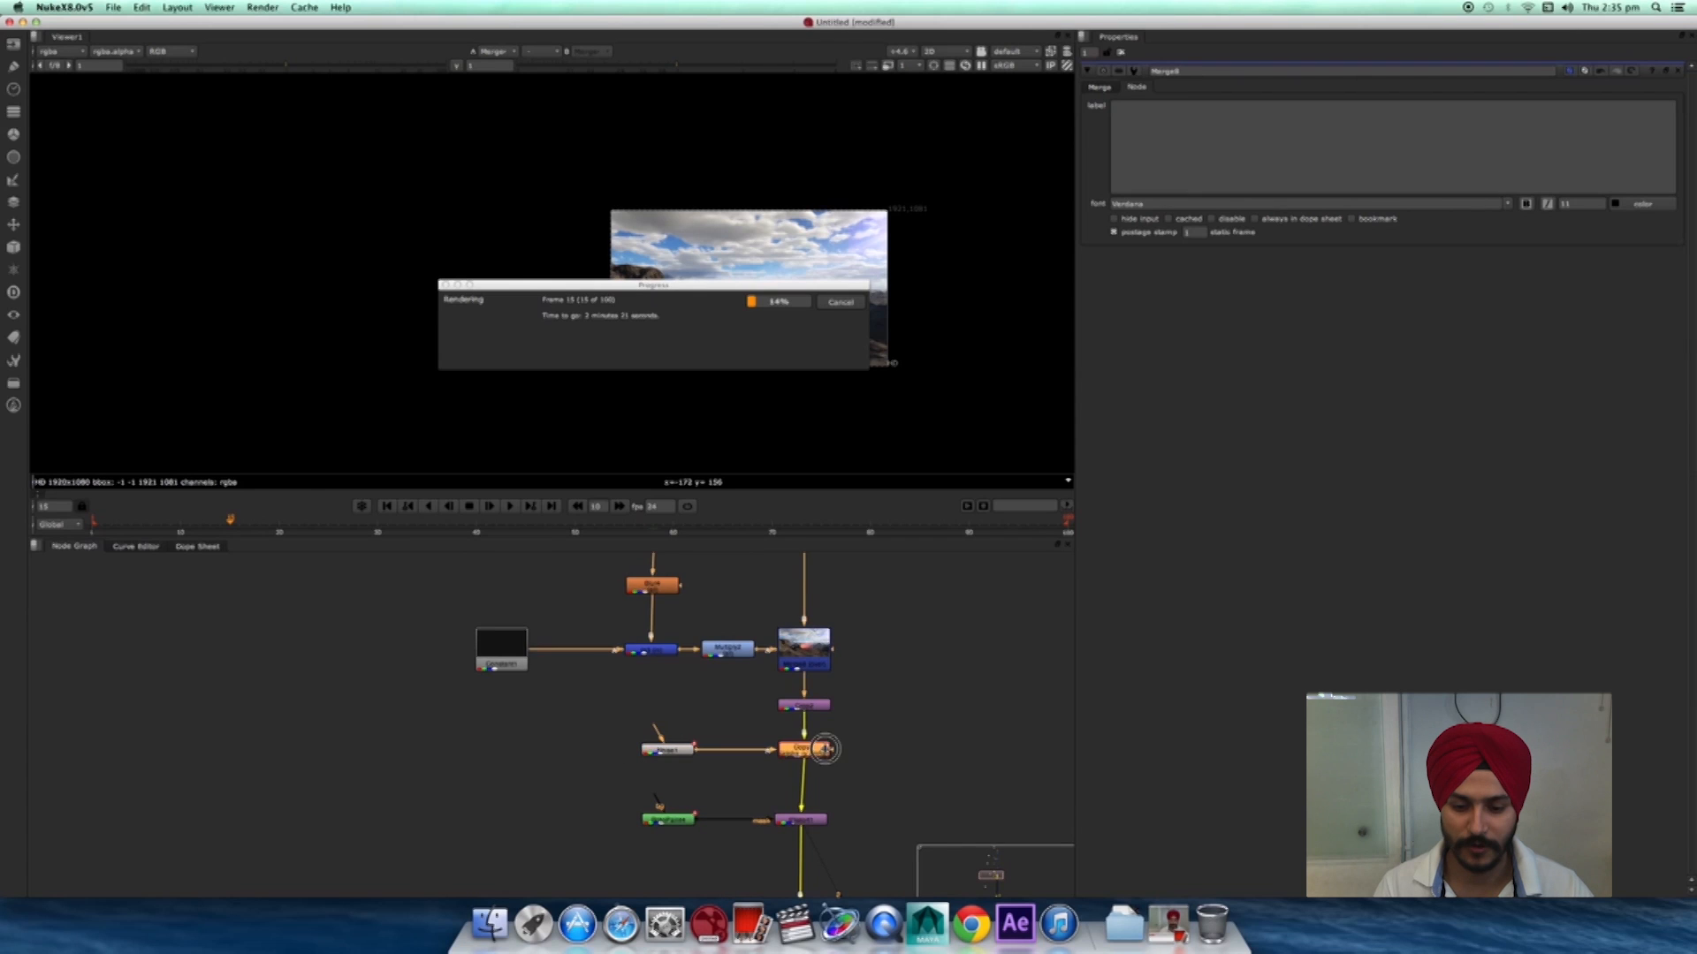
{"action": "left_click_drag", "start_coordinate": [822, 823], "coordinate": [825, 823]}
{"action": "middle_click_drag", "start_coordinate": [844, 592], "coordinate": [846, 783]}
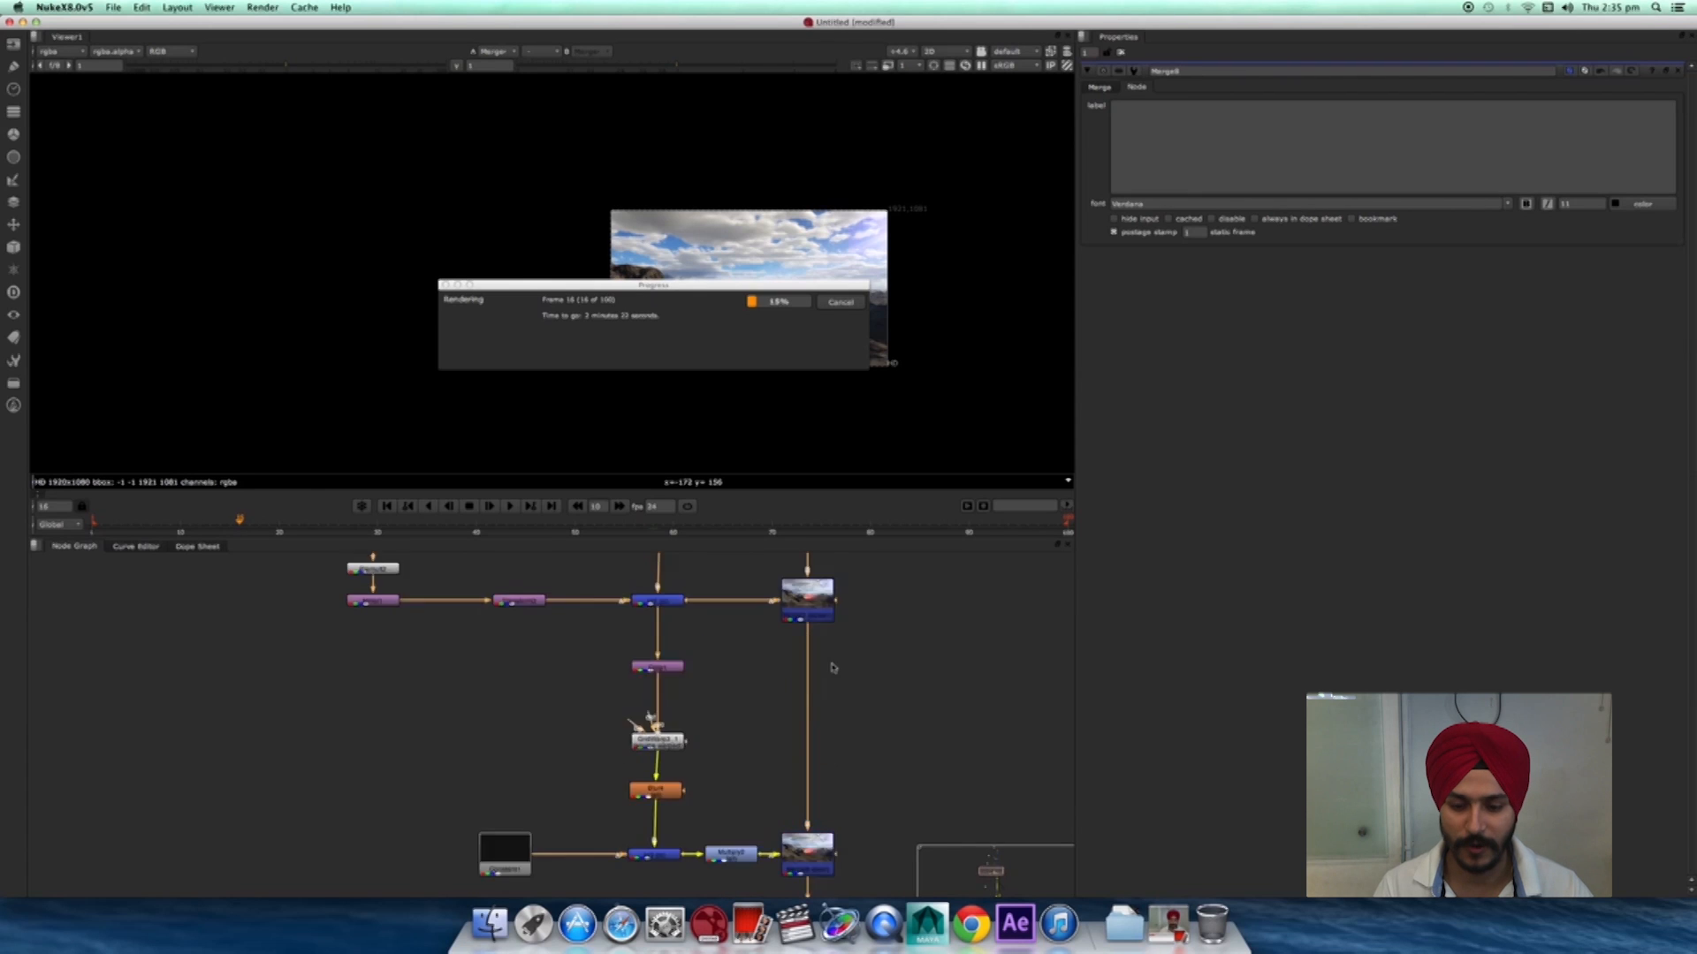
- Nudge RotoPaint3 and the Read1 background node into line at the upper end of the node tree
{"action": "middle_click_drag", "start_coordinate": [834, 666], "coordinate": [839, 763]}
{"action": "middle_click_drag", "start_coordinate": [734, 730], "coordinate": [739, 793]}
{"action": "middle_click_drag", "start_coordinate": [696, 589], "coordinate": [707, 766]}
{"action": "left_click_drag", "start_coordinate": [705, 729], "coordinate": [697, 735]}
{"action": "middle_click_drag", "start_coordinate": [644, 568], "coordinate": [639, 888]}
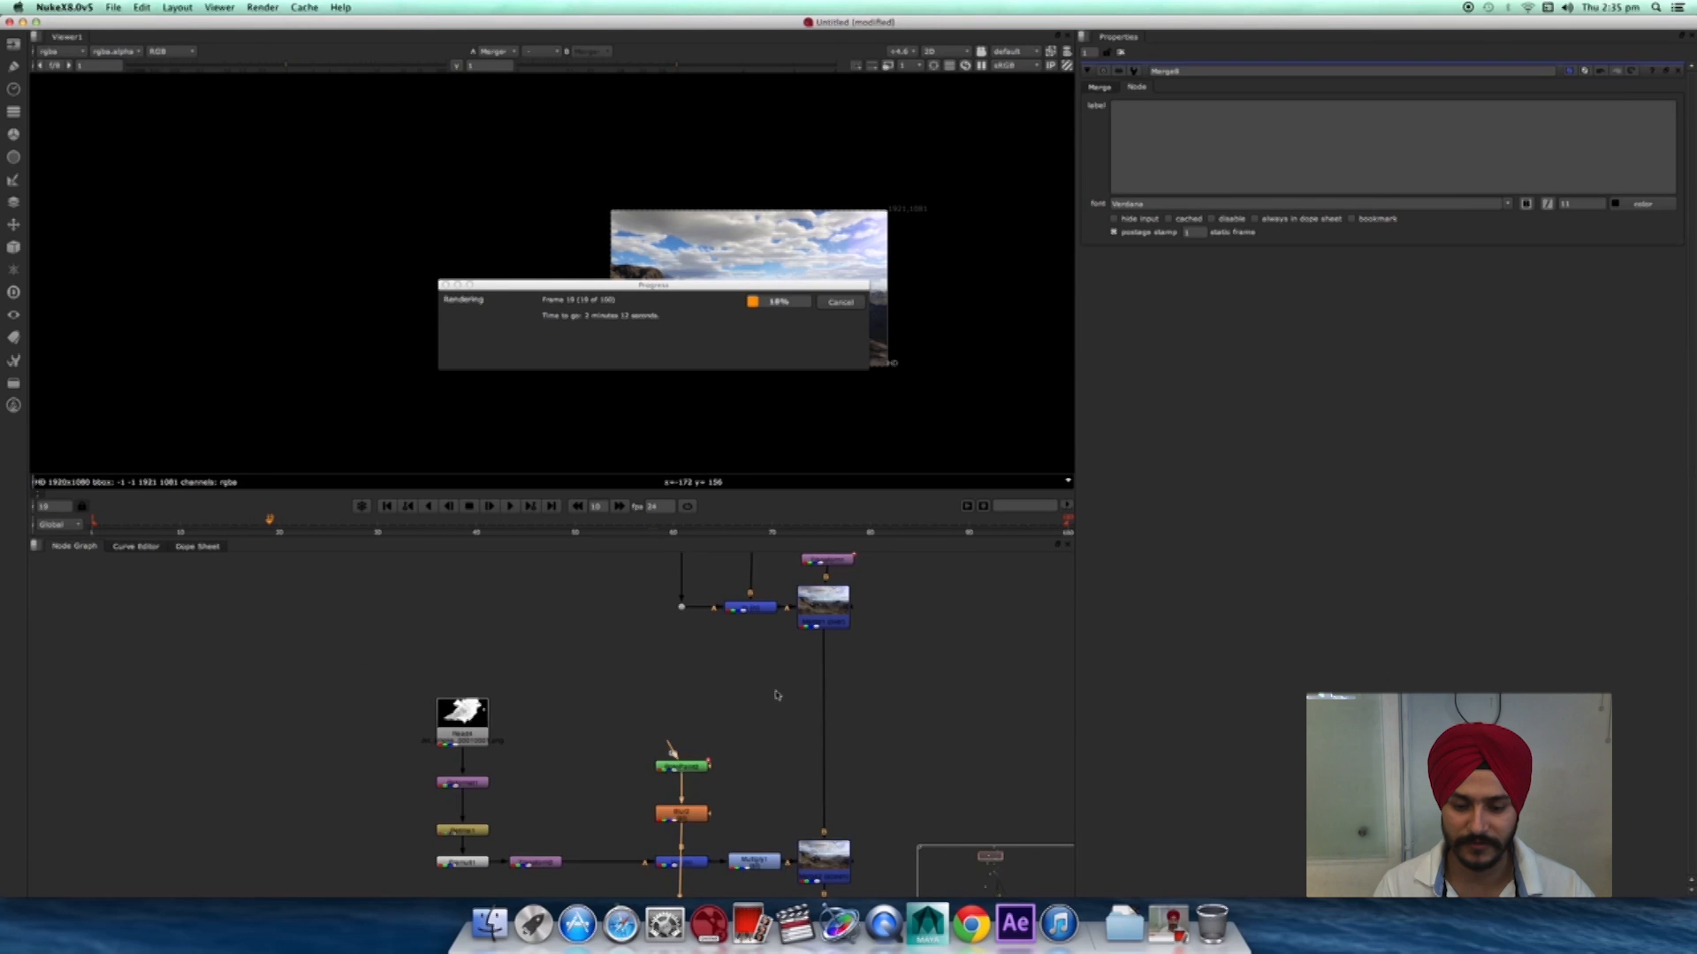
{"action": "middle_click_drag", "start_coordinate": [799, 732], "coordinate": [757, 833]}
{"action": "scroll", "coordinate": [738, 590], "scroll_direction": "up", "scroll_amount": 2}
{"action": "middle_click_drag", "start_coordinate": [736, 588], "coordinate": [698, 606]}
{"action": "middle_click_drag", "start_coordinate": [682, 678], "coordinate": [691, 837]}
{"action": "left_click_drag", "start_coordinate": [584, 690], "coordinate": [586, 691]}
{"action": "left_click_drag", "start_coordinate": [585, 603], "coordinate": [595, 600]}
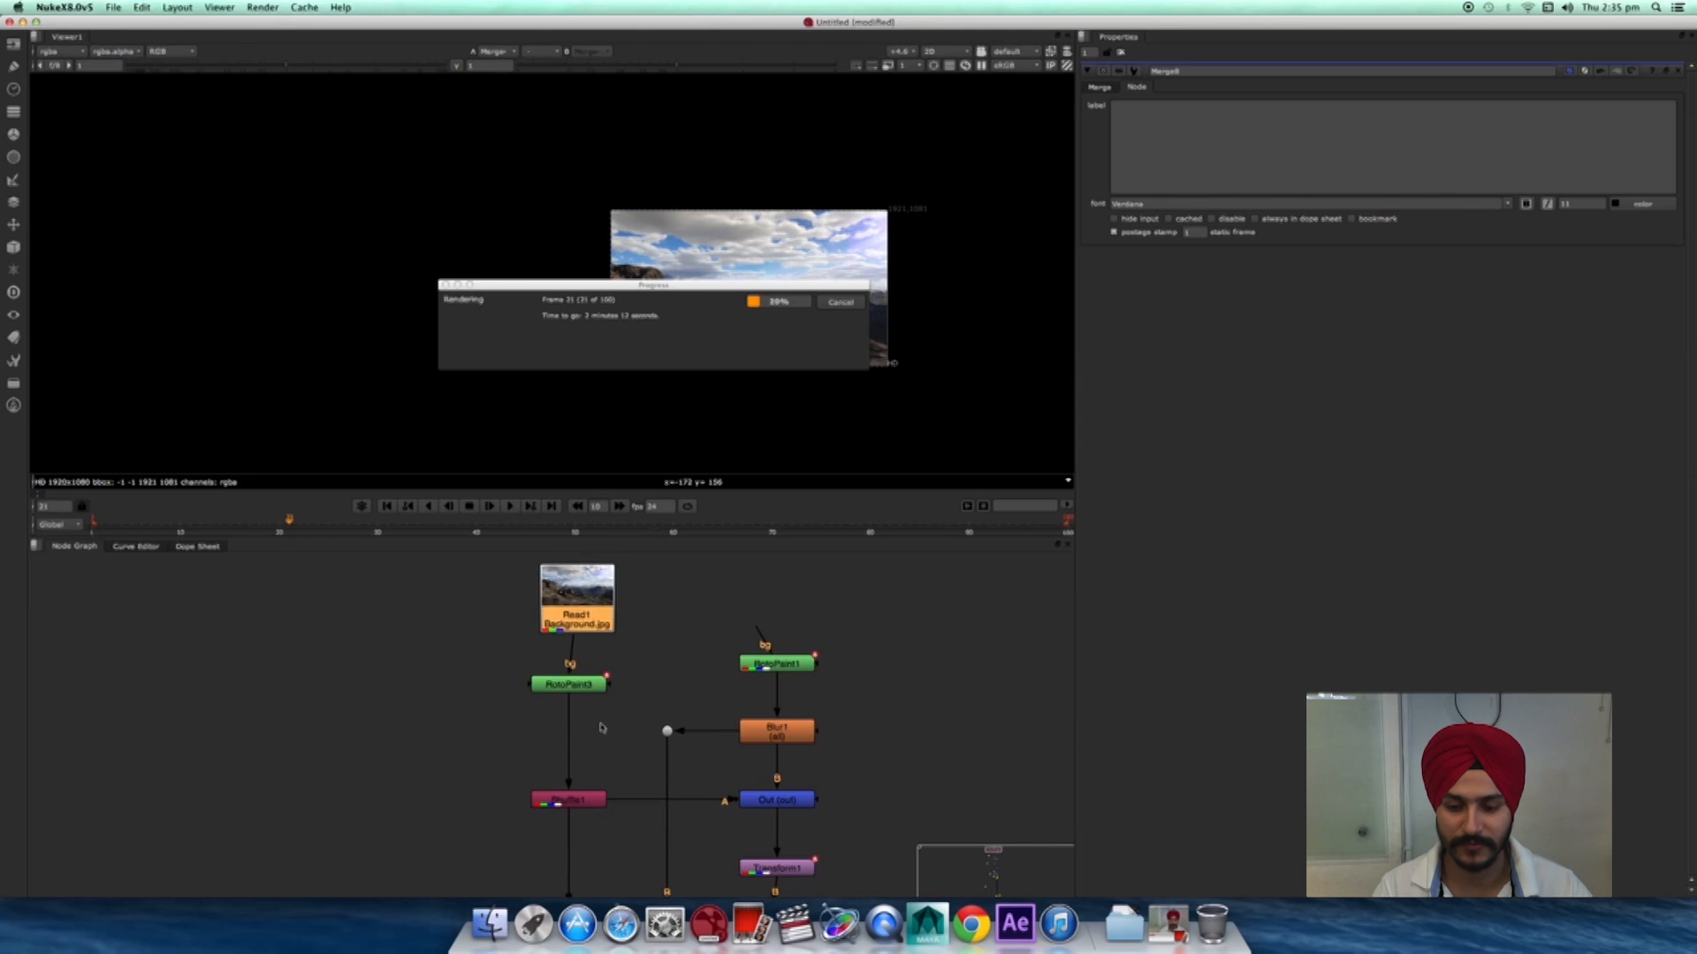
- Place the Flipbook node level with the final merge, a little further from it, and move the progress window off the composite image
{"action": "middle_click_drag", "start_coordinate": [602, 729], "coordinate": [551, 587]}
{"action": "middle_click_drag", "start_coordinate": [779, 854], "coordinate": [792, 632]}
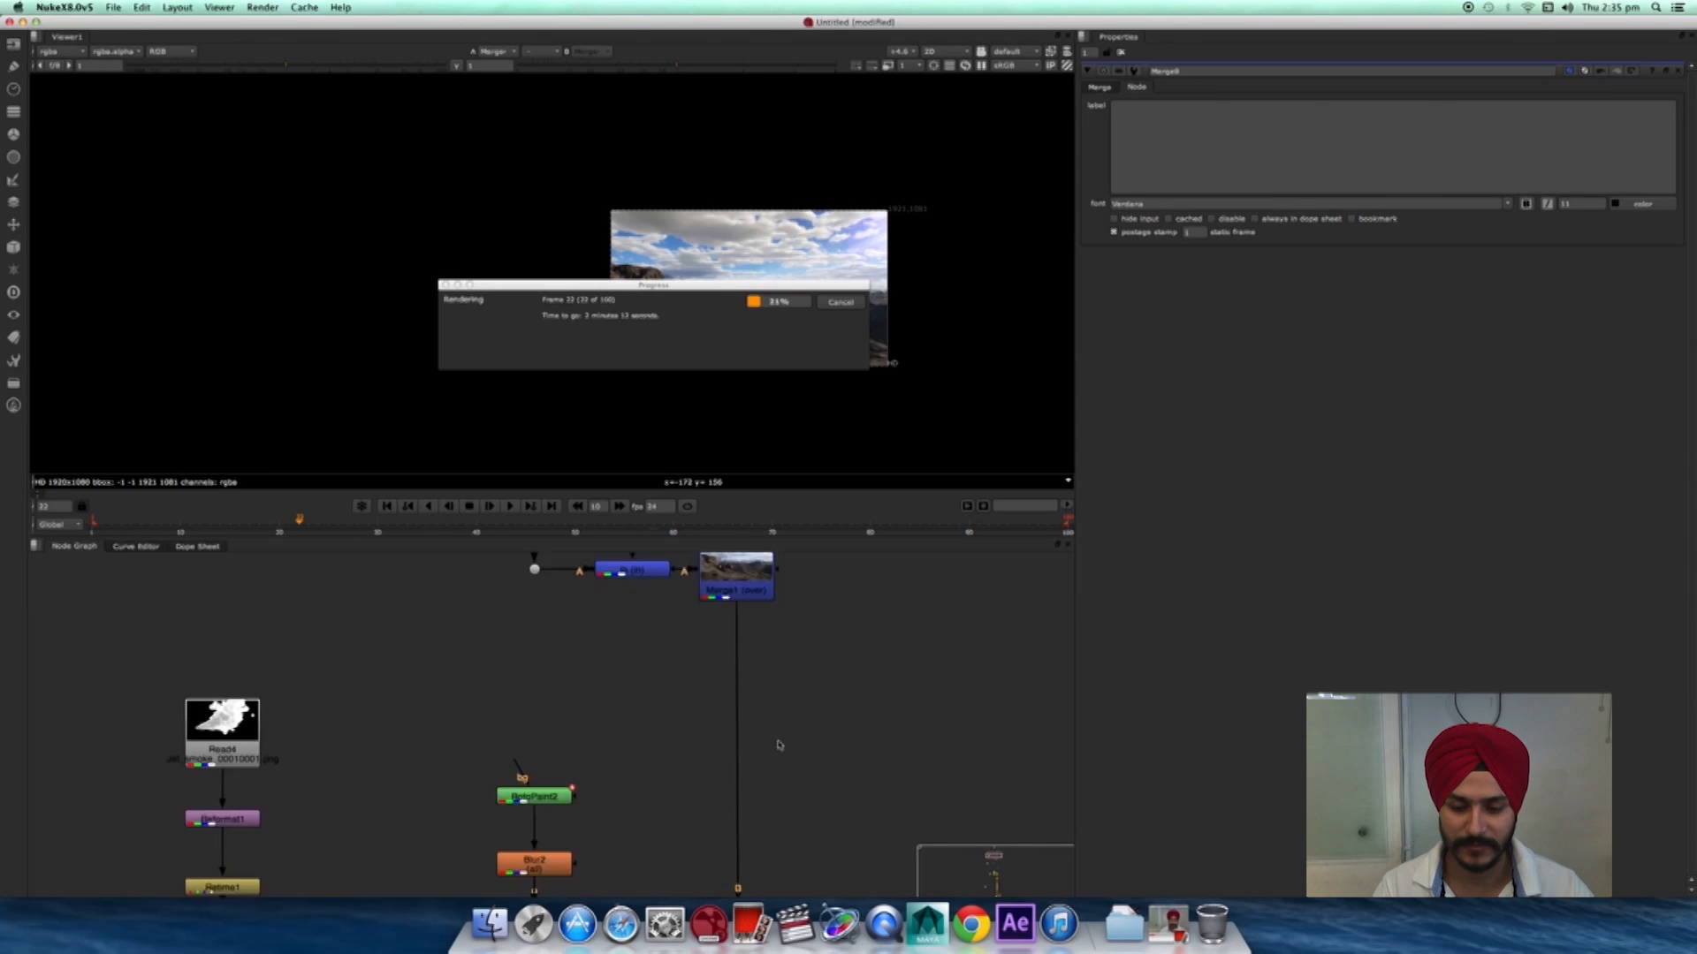
{"action": "middle_click_drag", "start_coordinate": [772, 791], "coordinate": [761, 712]}
{"action": "scroll", "coordinate": [759, 716], "scroll_direction": "down", "scroll_amount": 4}
{"action": "scroll", "coordinate": [740, 699], "scroll_direction": "down", "scroll_amount": 6}
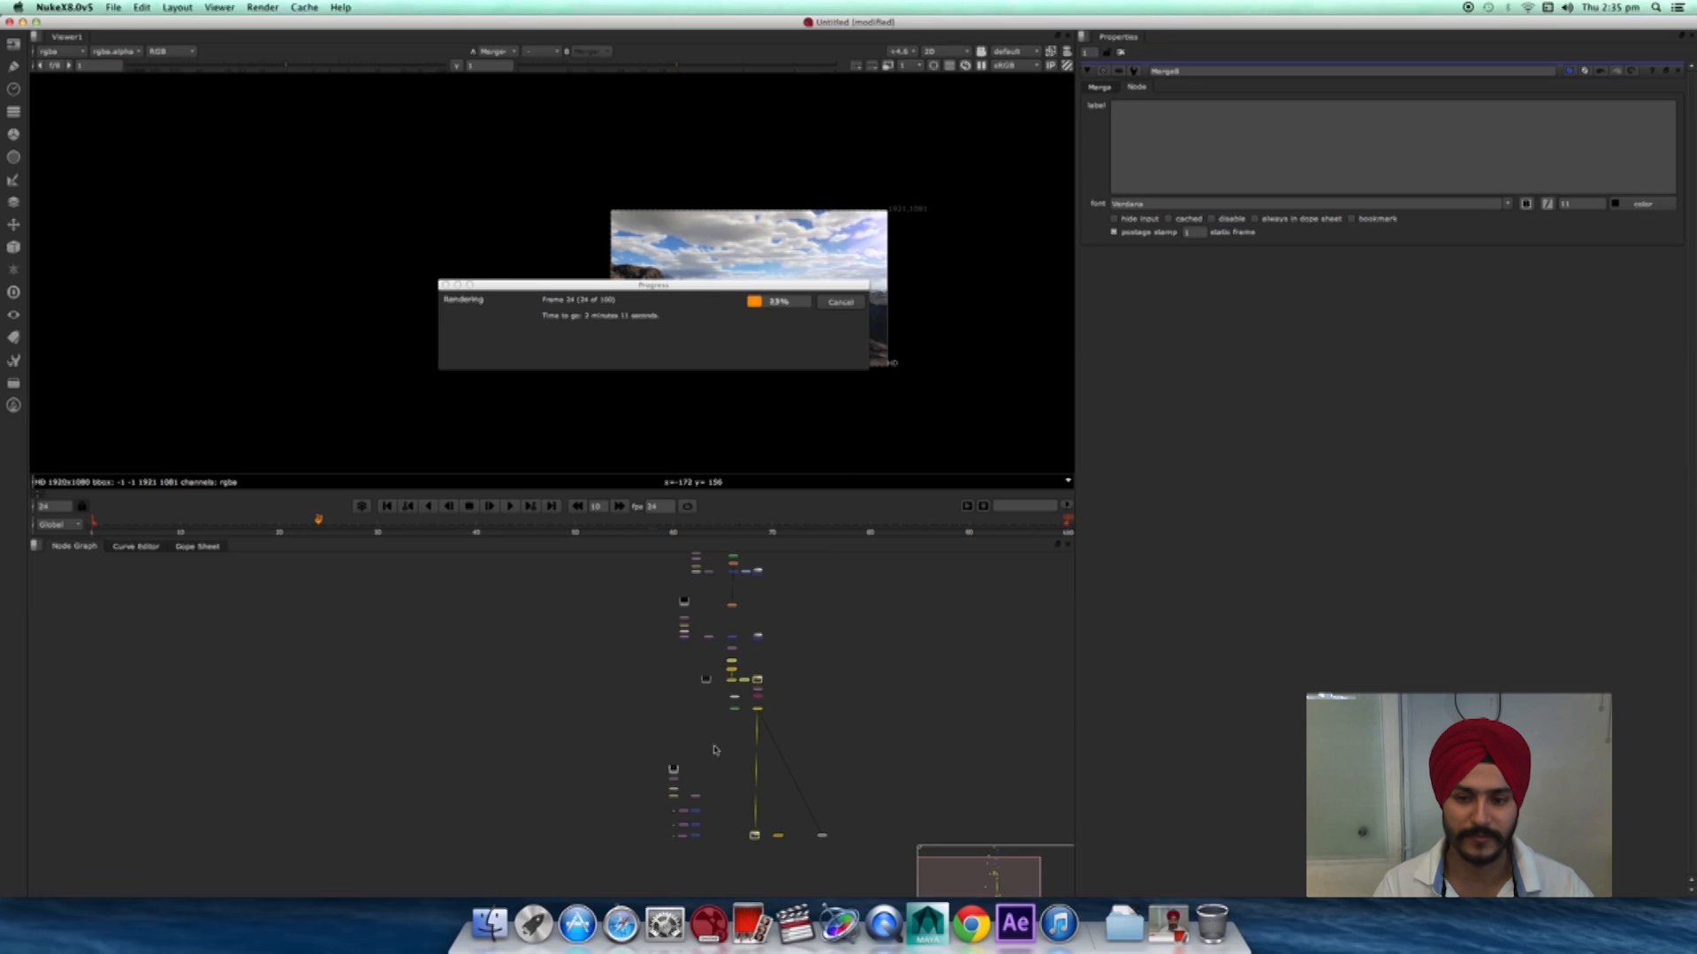
{"action": "middle_click_drag", "start_coordinate": [816, 761], "coordinate": [826, 640]}
{"action": "middle_click_drag", "start_coordinate": [761, 750], "coordinate": [775, 798]}
{"action": "scroll", "coordinate": [803, 739], "scroll_direction": "up", "scroll_amount": 2}
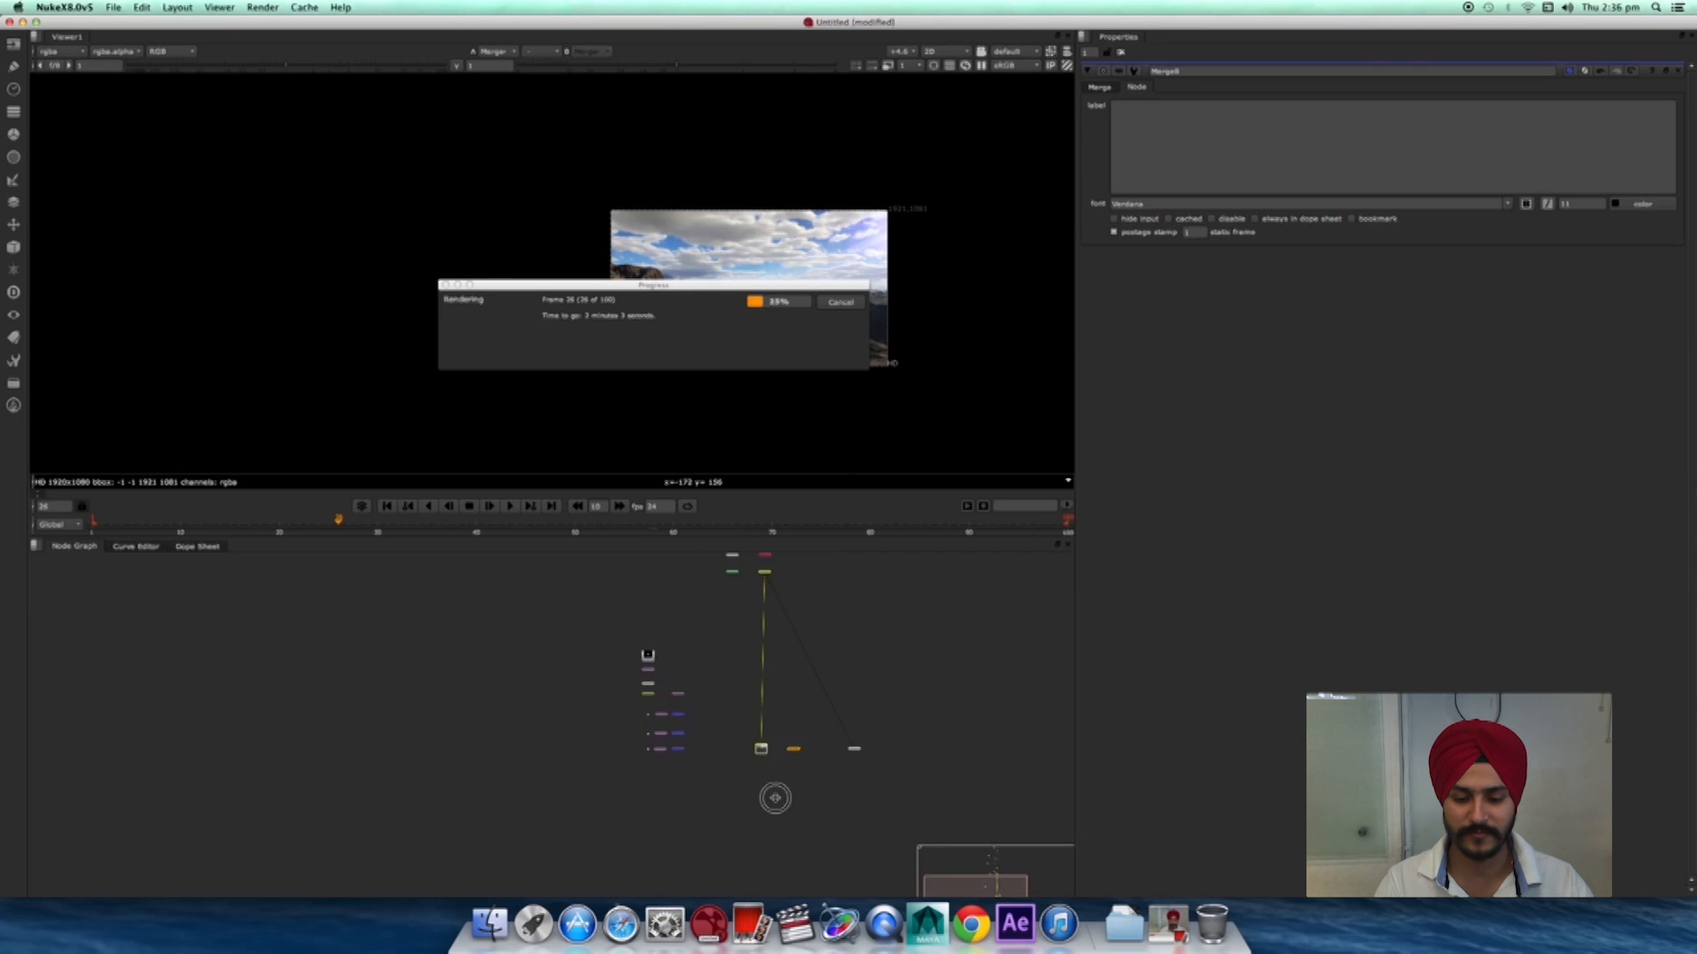
{"action": "scroll", "coordinate": [820, 749], "scroll_direction": "up", "scroll_amount": 5}
{"action": "left_click_drag", "start_coordinate": [867, 694], "coordinate": [891, 690]}
{"action": "left_click", "coordinate": [766, 809]}
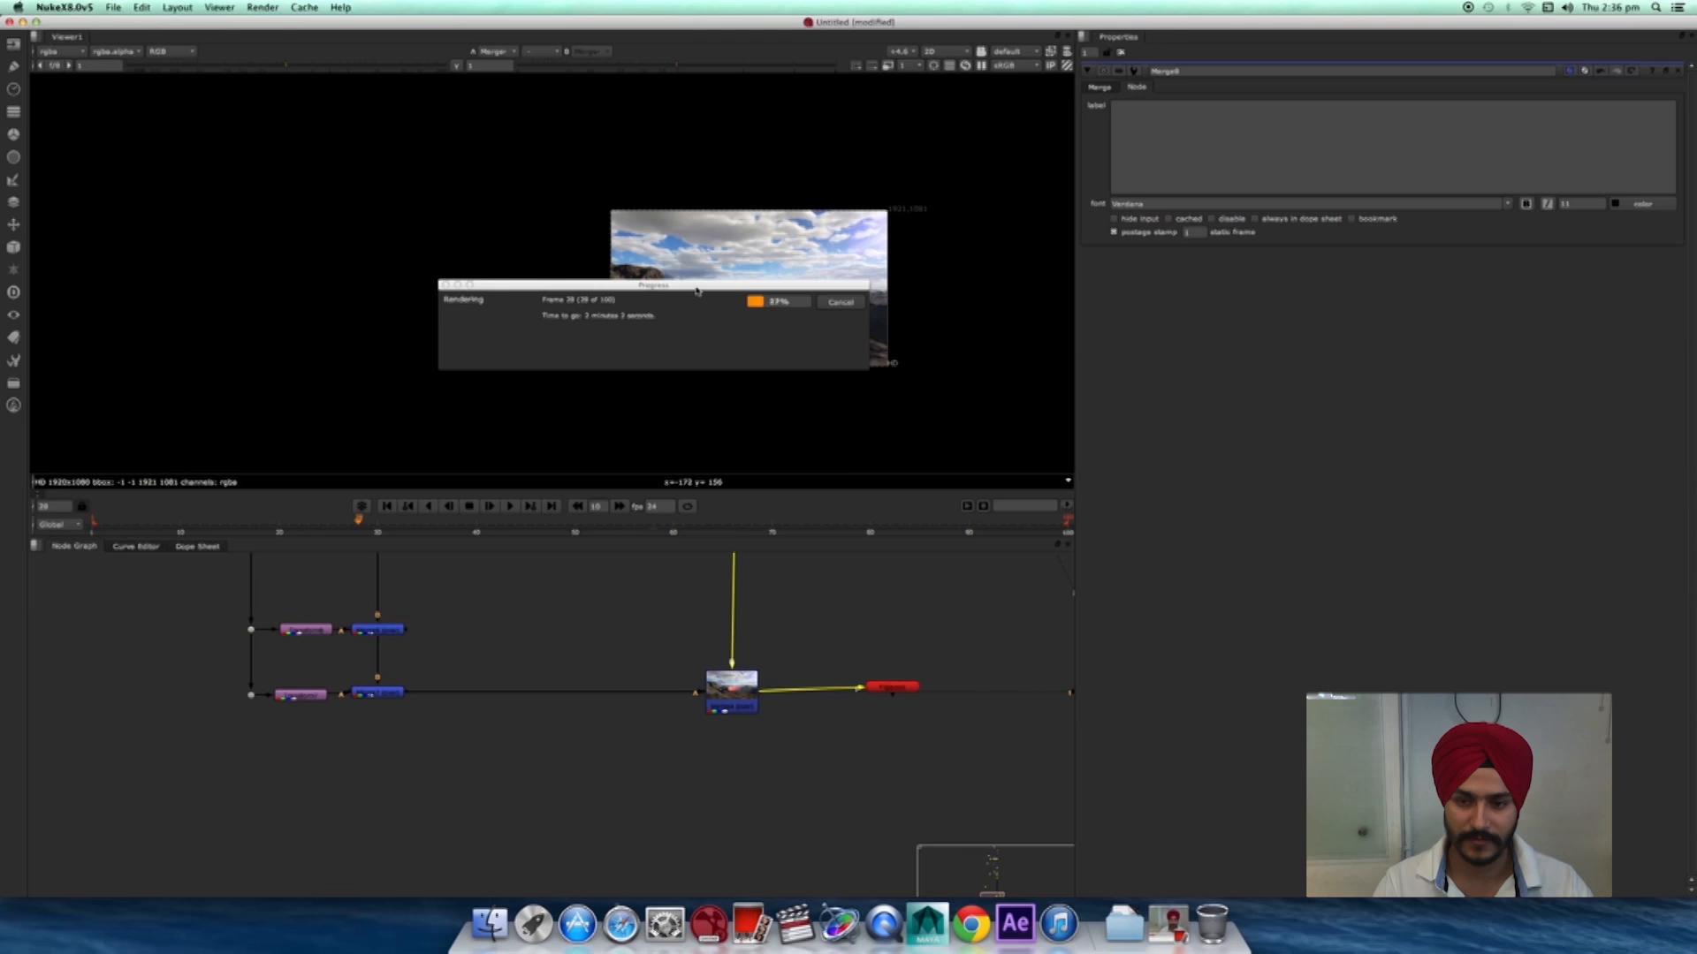
{"action": "left_click_drag", "start_coordinate": [697, 291], "coordinate": [384, 384]}
{"action": "left_click_drag", "start_coordinate": [889, 688], "coordinate": [904, 693]}
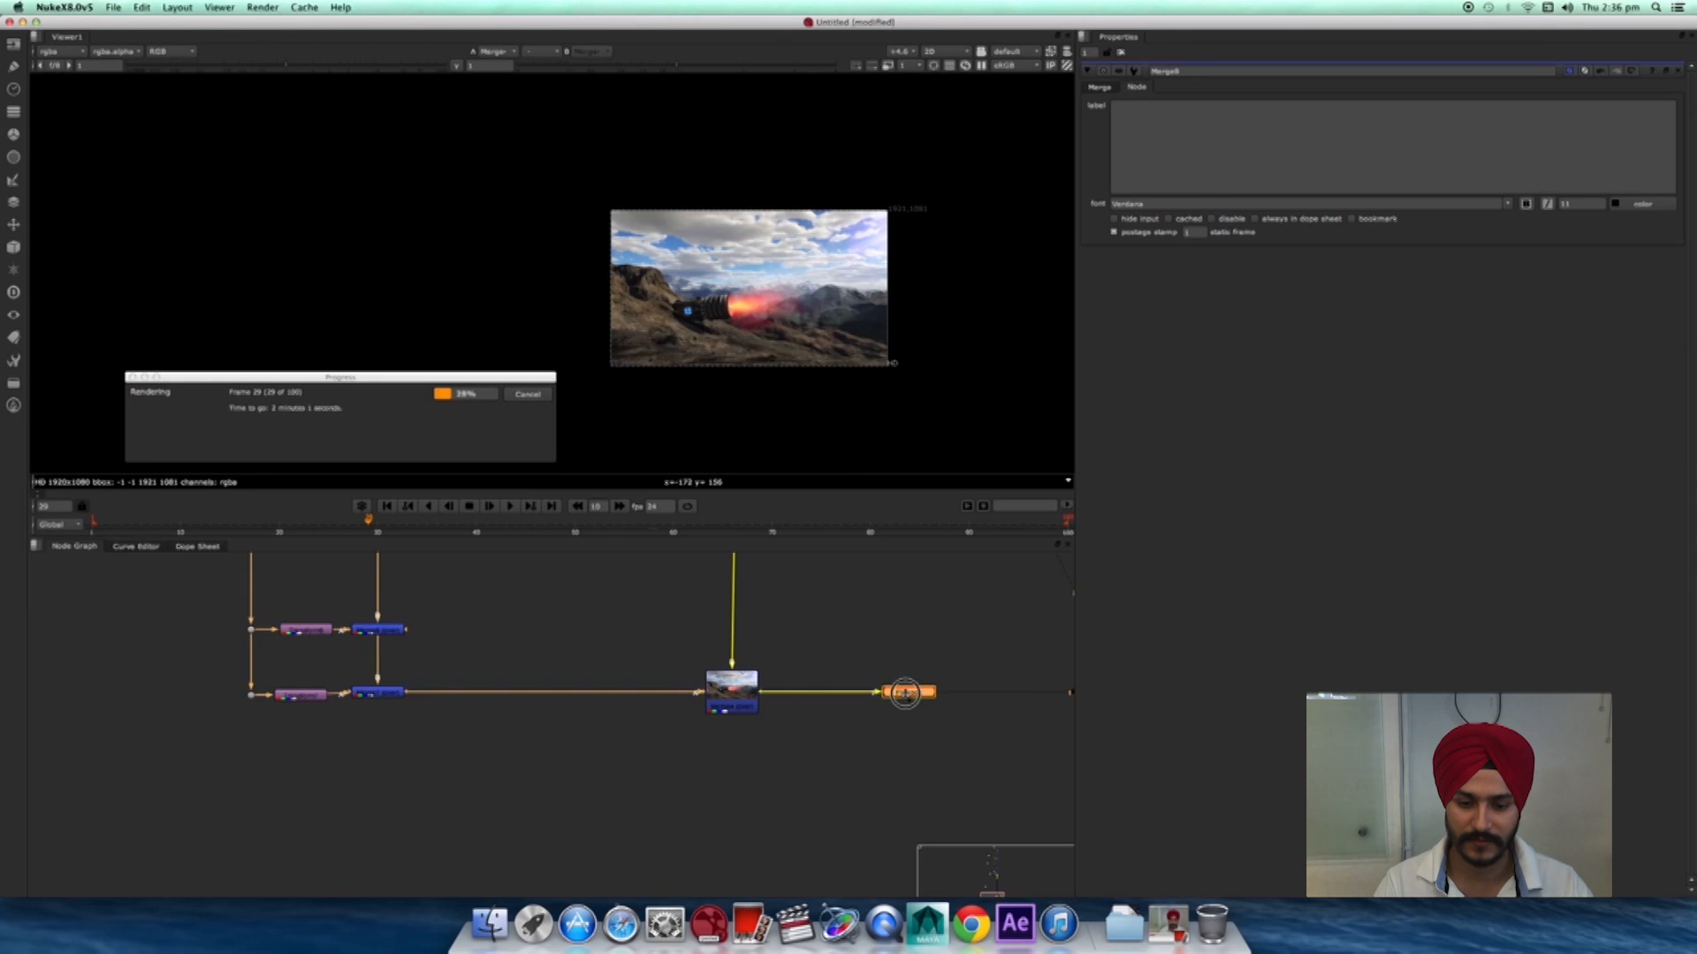
- Fit the whole node tree in view and show the Node Graph at full window size
{"action": "scroll", "coordinate": [860, 784], "scroll_direction": "down", "scroll_amount": 2}
{"action": "middle_click_drag", "start_coordinate": [639, 714], "coordinate": [748, 864]}
{"action": "scroll", "coordinate": [808, 830], "scroll_direction": "up", "scroll_amount": 3}
{"action": "scroll", "coordinate": [837, 776], "scroll_direction": "down", "scroll_amount": 5}
{"action": "middle_click_drag", "start_coordinate": [787, 574], "coordinate": [792, 884]}
{"action": "middle_click_drag", "start_coordinate": [797, 715], "coordinate": [715, 728]}
{"action": "mouse_move", "coordinate": [826, 875]}
{"action": "middle_mouse_down"}
{"action": "mouse_move", "coordinate": [784, 754]}
{"action": "mouse_move", "coordinate": [802, 601]}
{"action": "middle_mouse_up"}
{"action": "left_click_drag", "start_coordinate": [767, 792], "coordinate": [855, 787]}
{"action": "left_click", "coordinate": [867, 748]}
{"action": "key", "text": "f"}
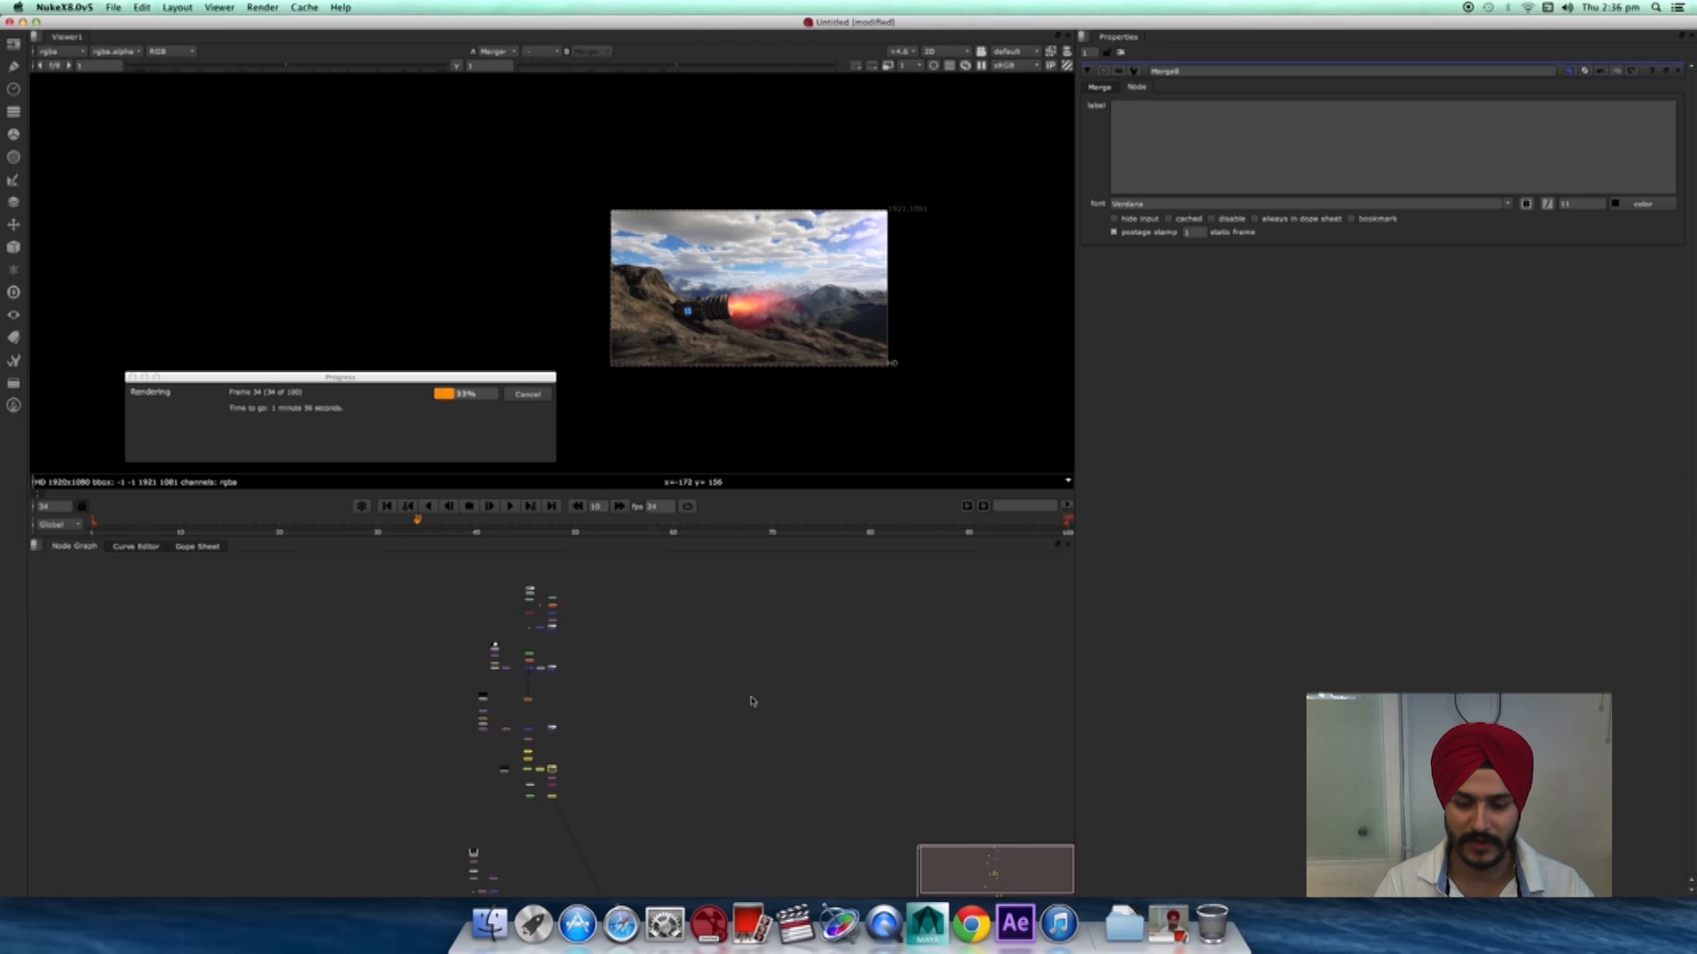
{"action": "key", "text": "space"}
{"action": "scroll", "coordinate": [954, 545], "scroll_direction": "up", "scroll_amount": 4}
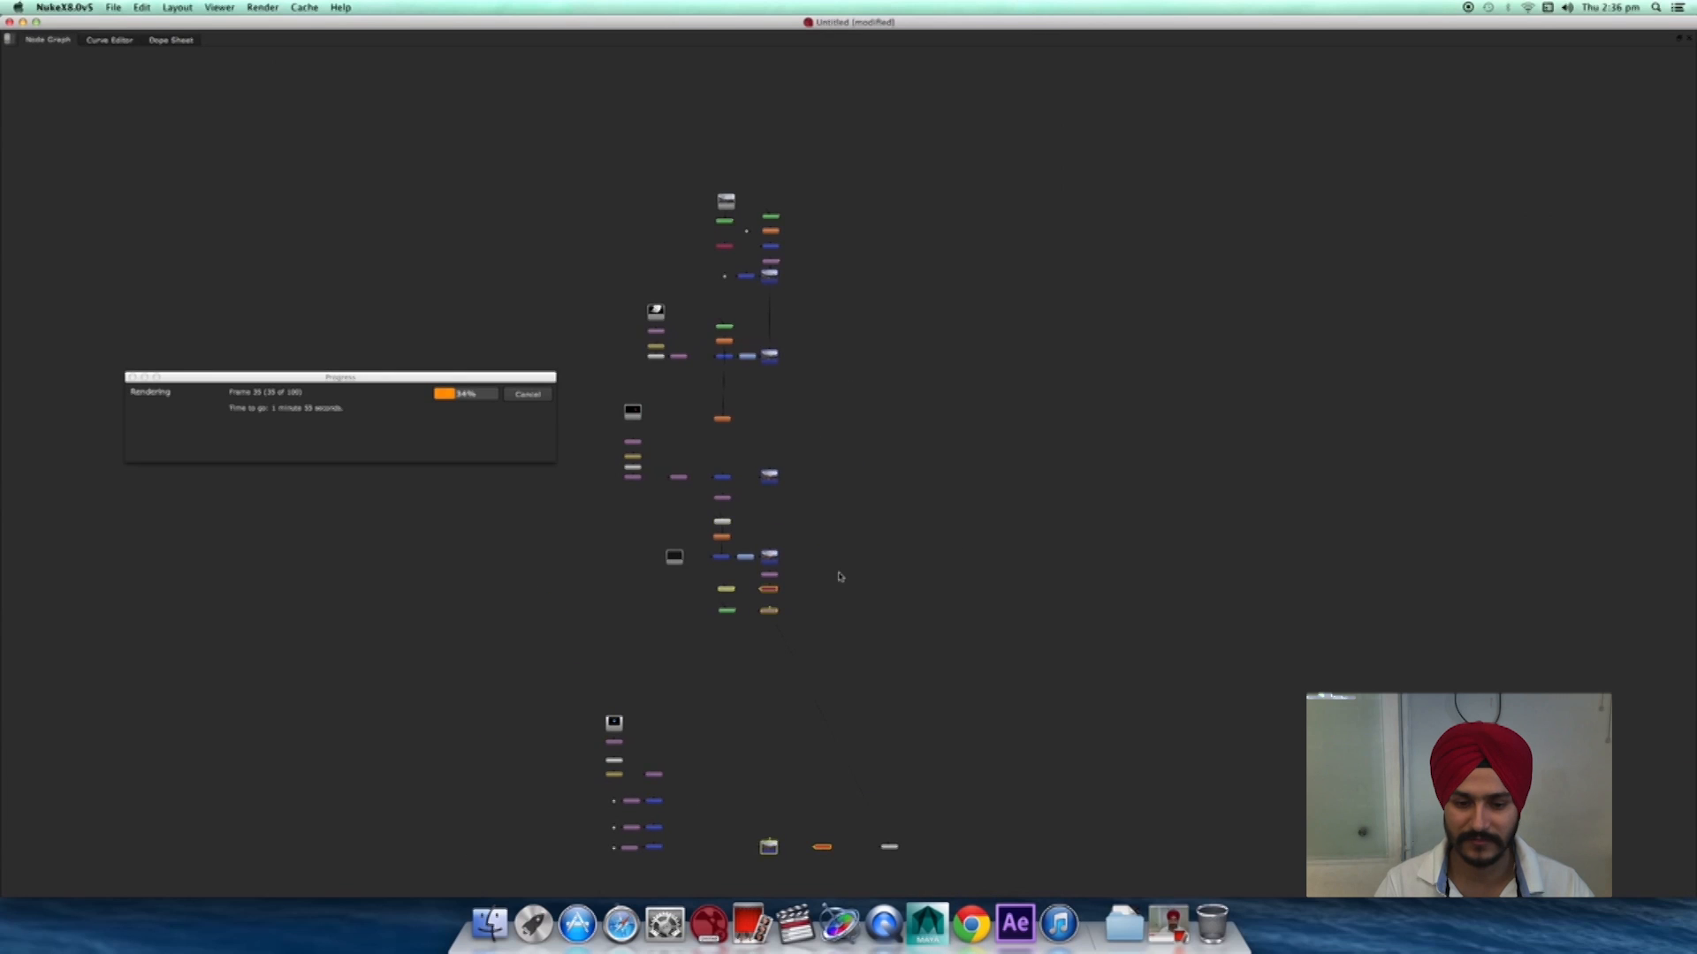
{"action": "middle_click_drag", "start_coordinate": [837, 575], "coordinate": [993, 523]}
{"action": "scroll", "coordinate": [1051, 239], "scroll_direction": "up", "scroll_amount": 3}
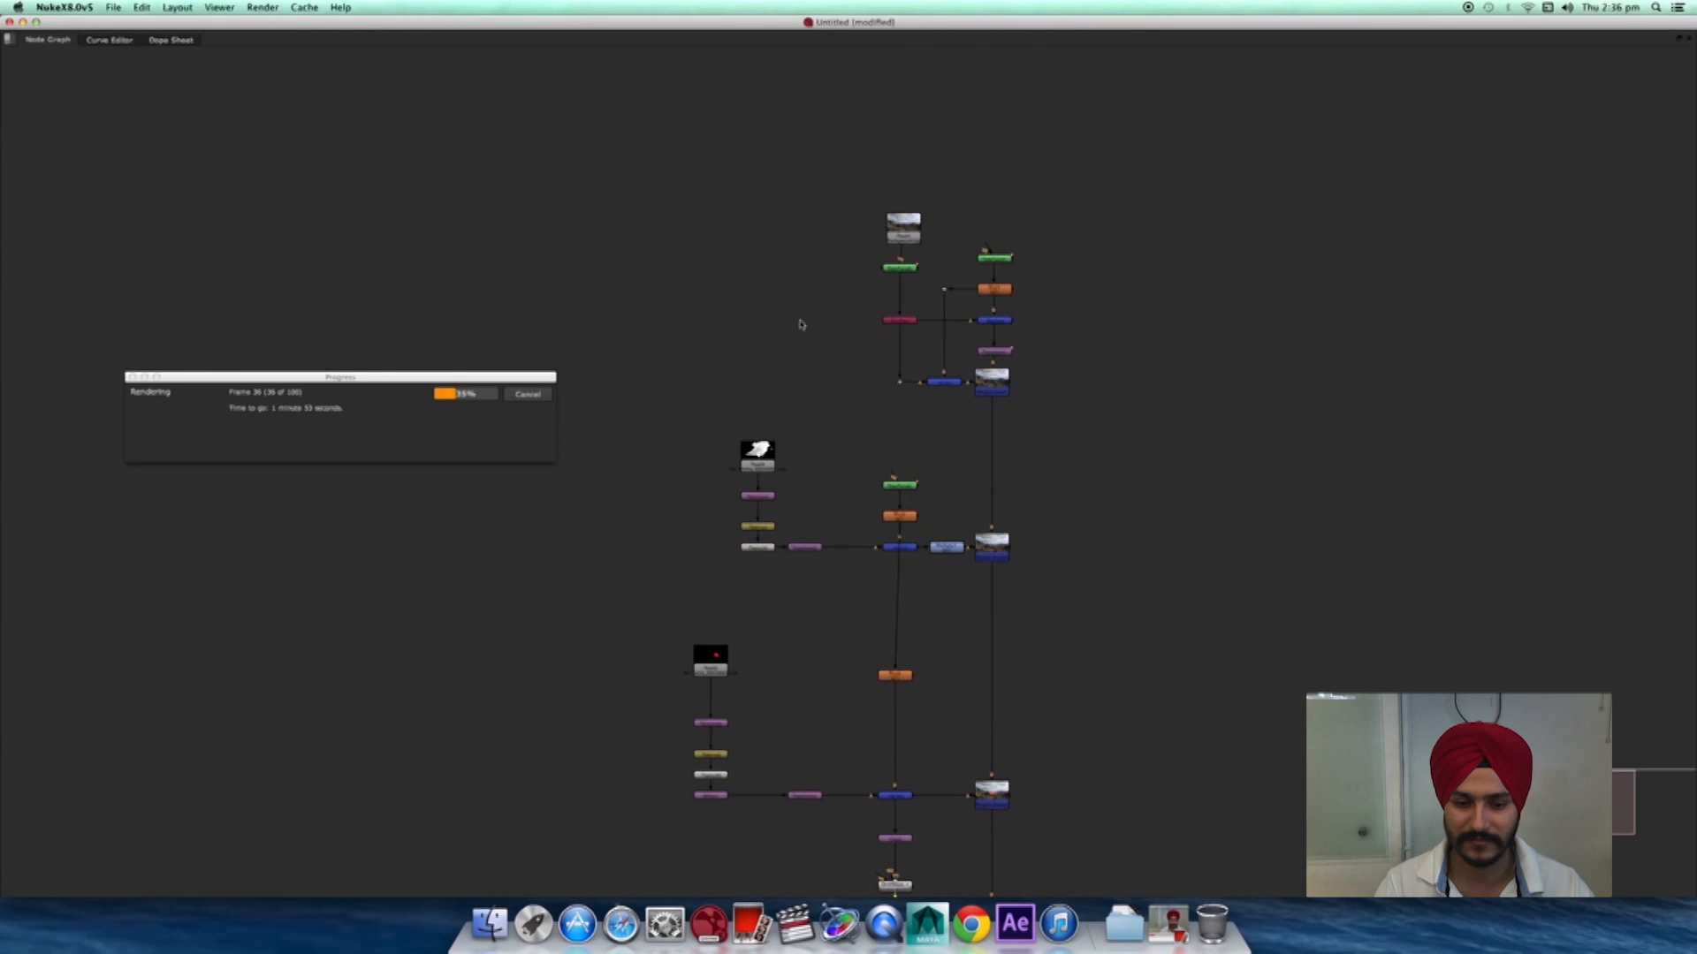
- Align Read1 above RotoPaint3 and Merge1 with the main pipe
{"action": "left_click", "coordinate": [900, 232]}
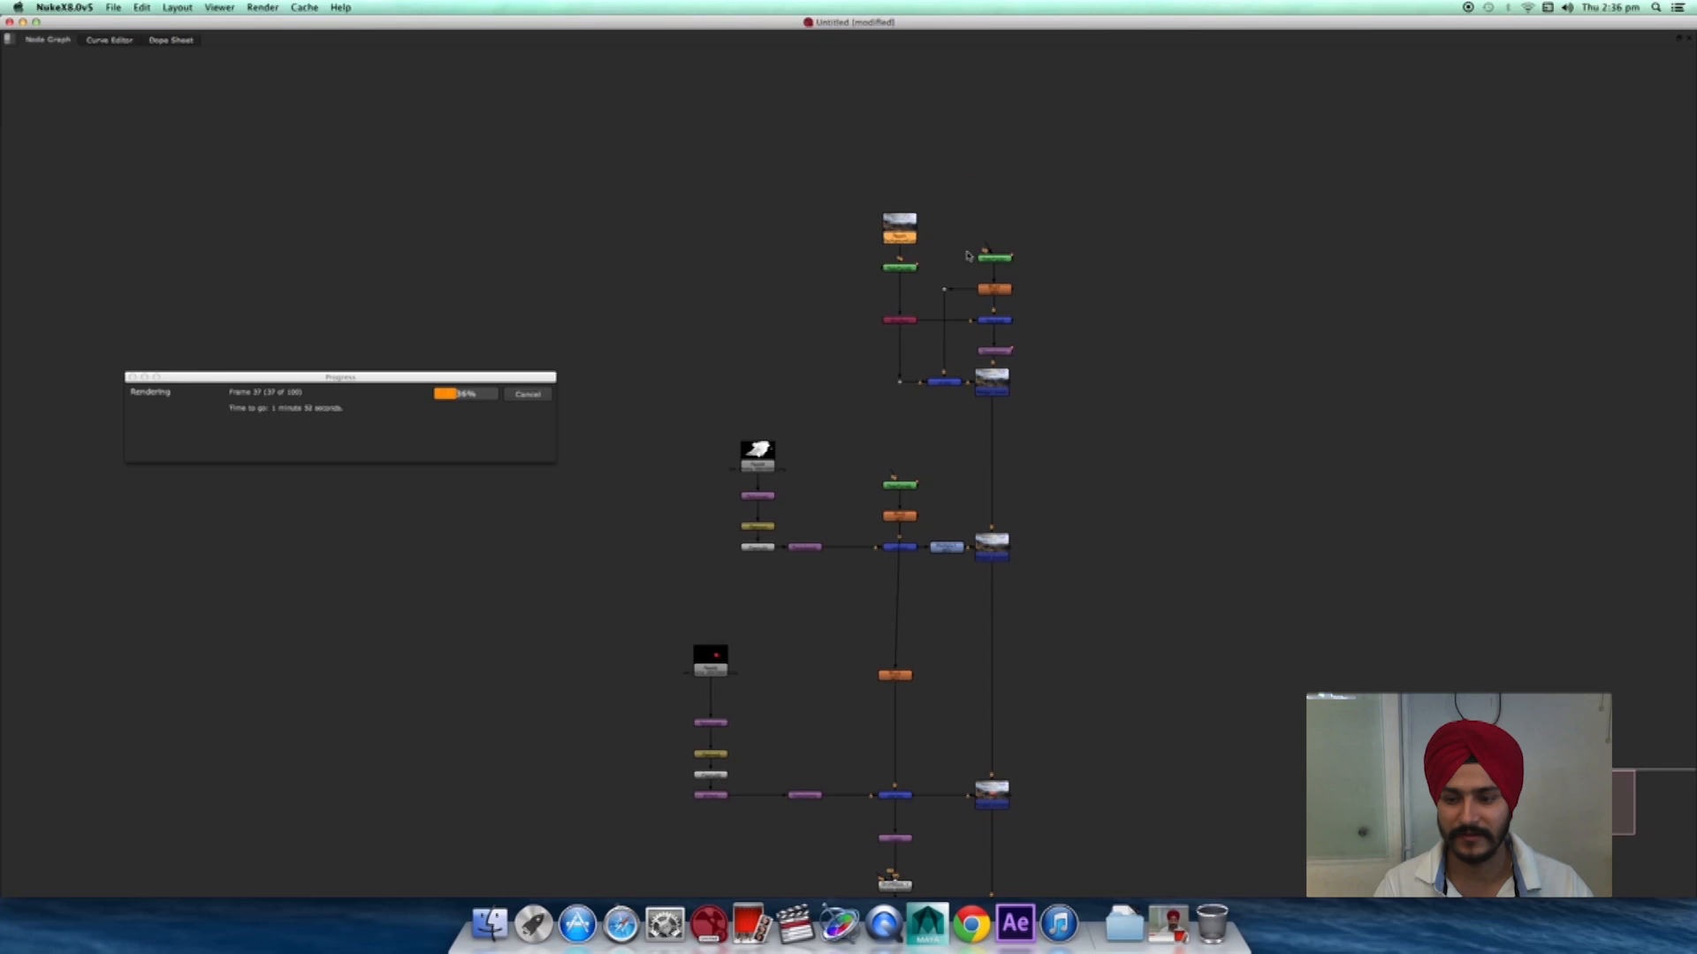
{"action": "left_click", "coordinate": [996, 540]}
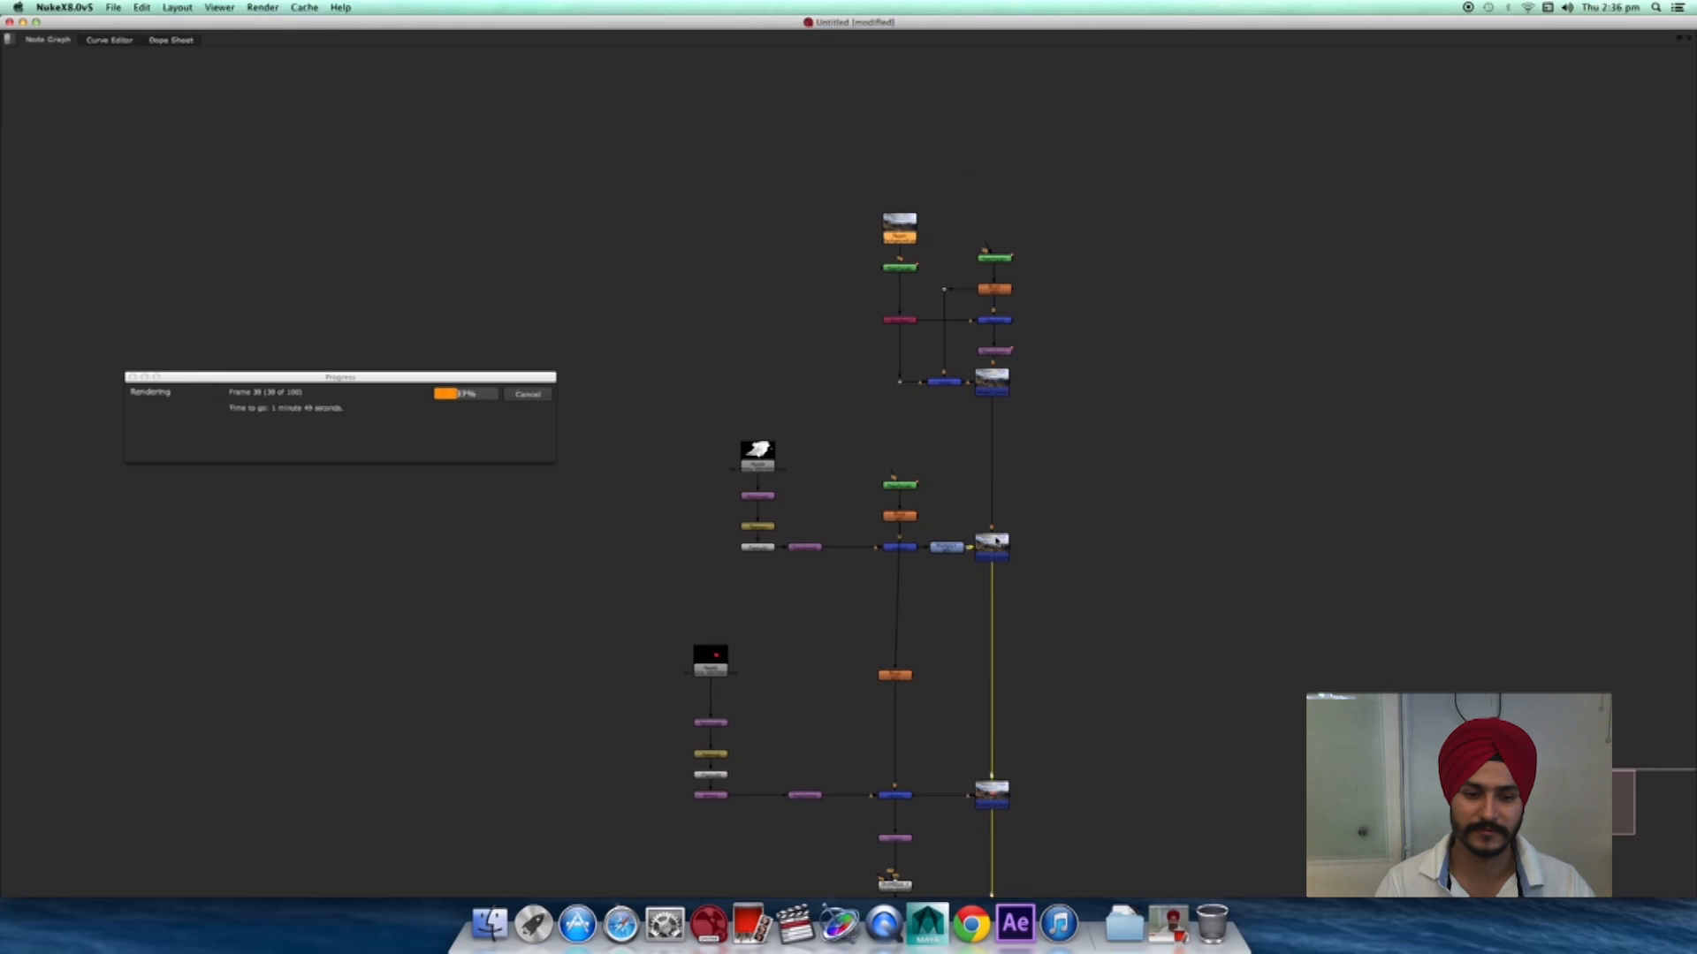
{"action": "left_click", "coordinate": [994, 386]}
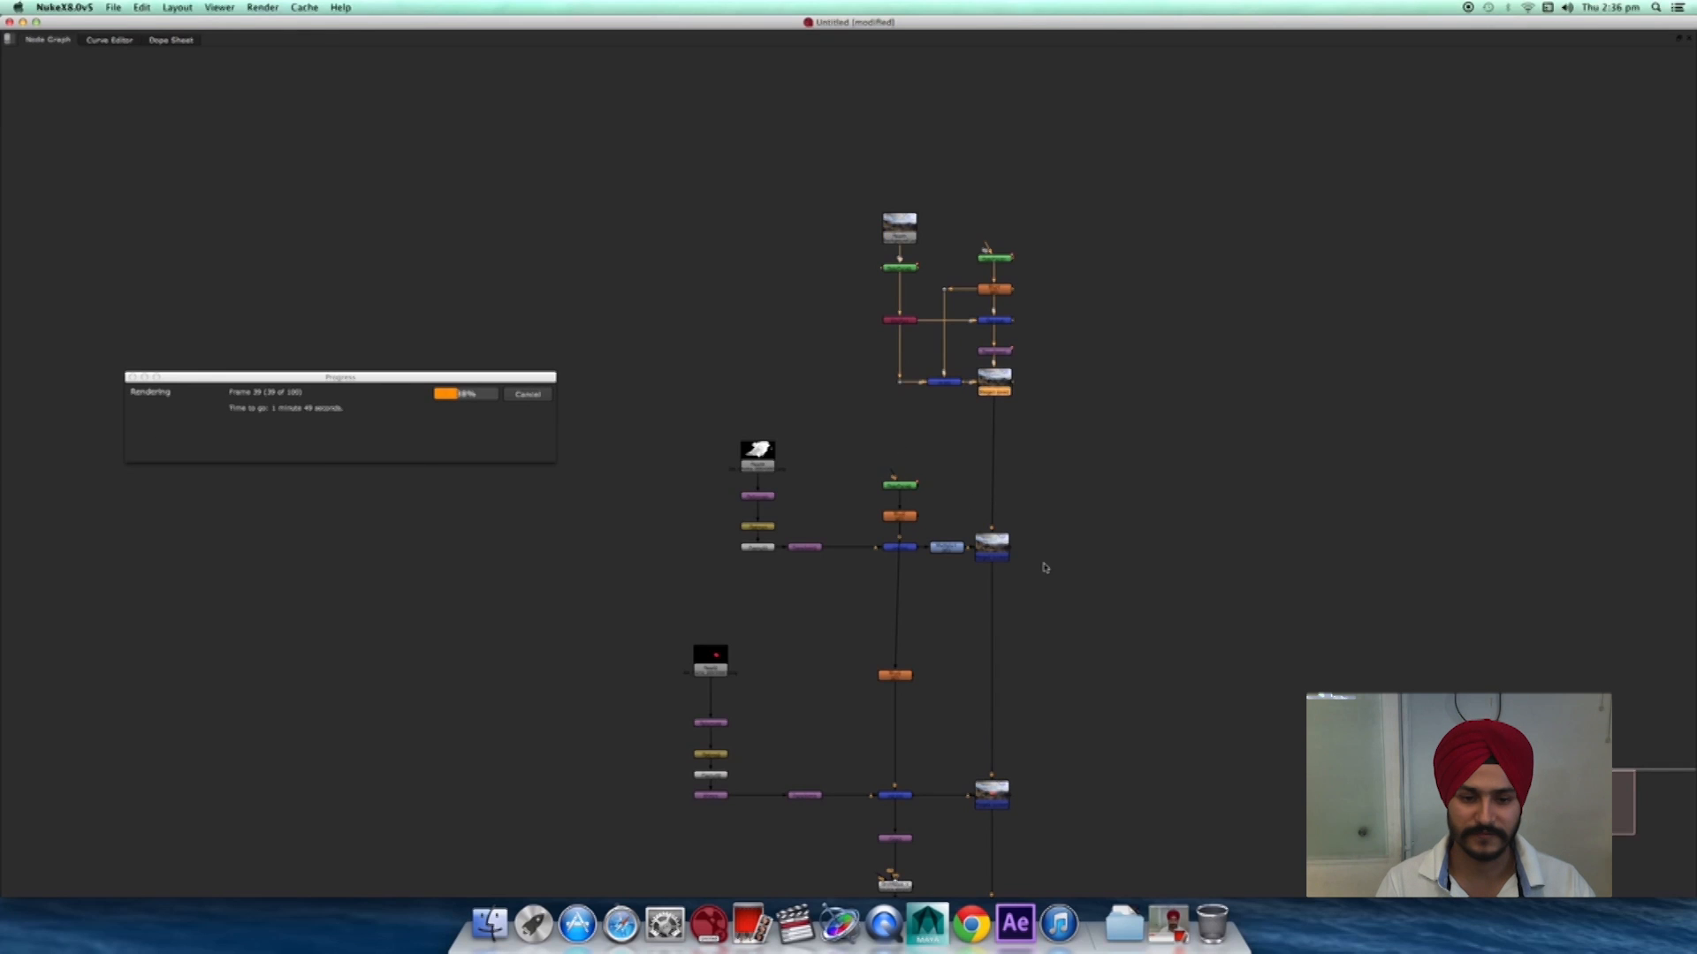
{"action": "scroll", "coordinate": [1045, 568], "scroll_direction": "down", "scroll_amount": 10}
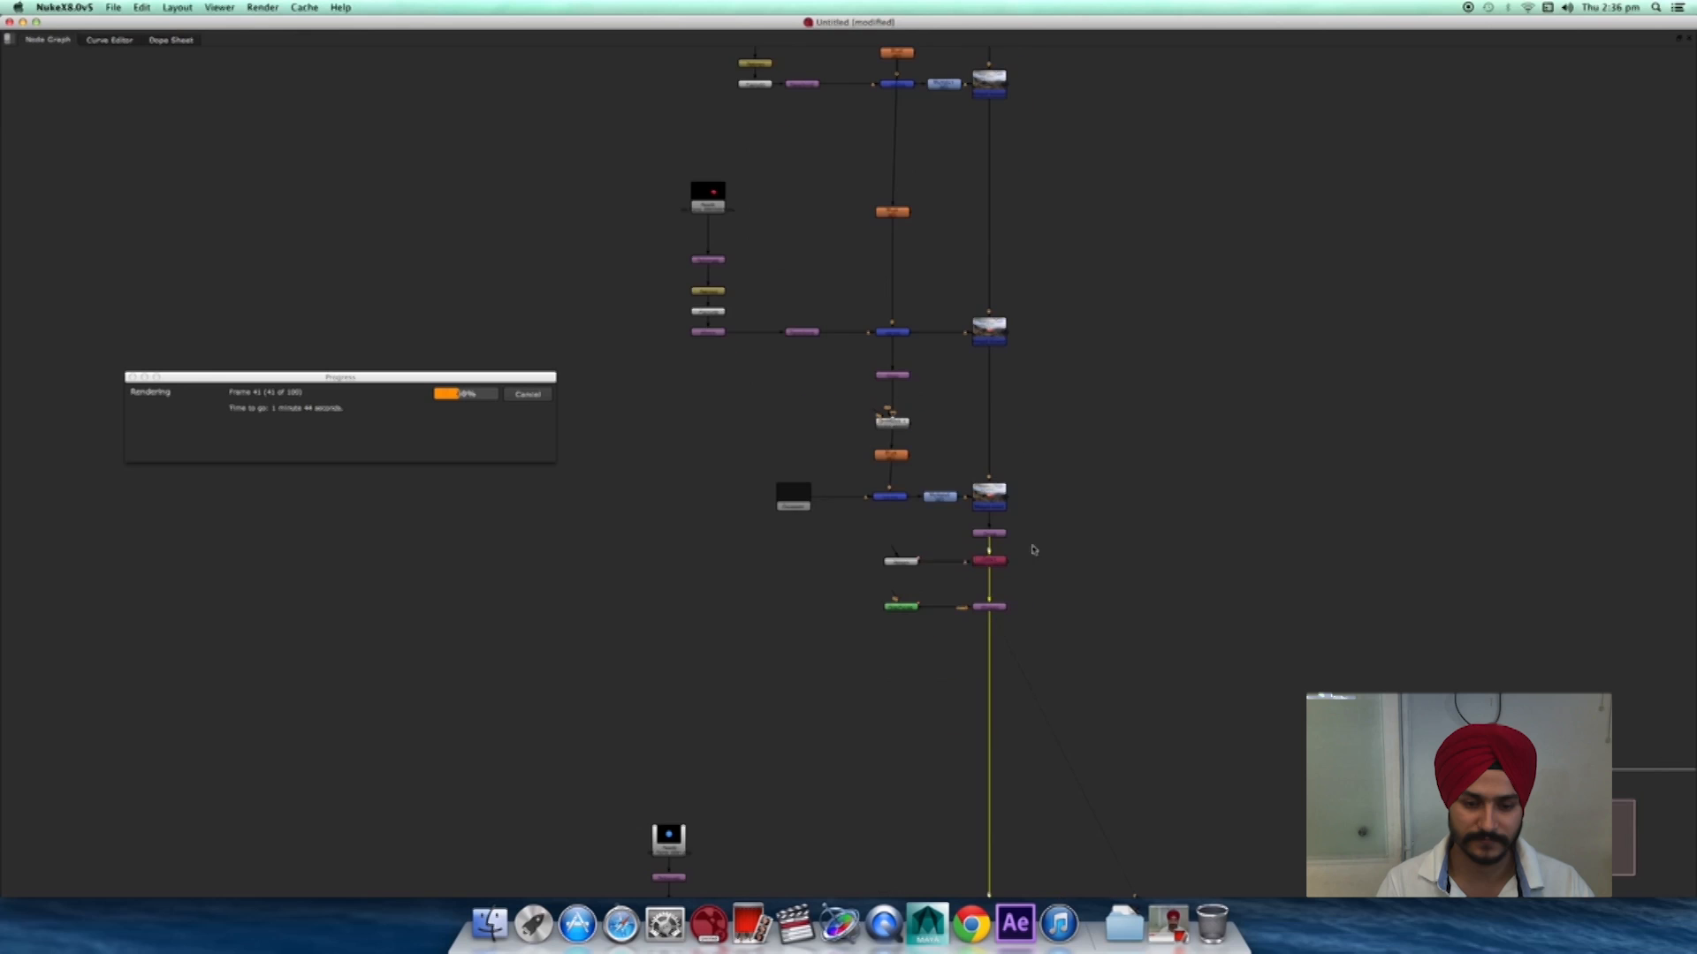
- Move the distortion nodes with their Noise1 and RotoPaint4 inputs lower as a group and nudge the node above them down slightly
{"action": "scroll", "coordinate": [993, 572], "scroll_direction": "up", "scroll_amount": 5}
{"action": "left_click_drag", "start_coordinate": [1116, 497], "coordinate": [632, 740]}
{"action": "left_click", "coordinate": [1200, 723]}
{"action": "left_click_drag", "start_coordinate": [1153, 732], "coordinate": [681, 509]}
{"action": "left_click_drag", "start_coordinate": [1003, 565], "coordinate": [998, 628]}
{"action": "middle_click_drag", "start_coordinate": [1110, 686], "coordinate": [1108, 686]}
{"action": "scroll", "coordinate": [1107, 686], "scroll_direction": "down", "scroll_amount": 2}
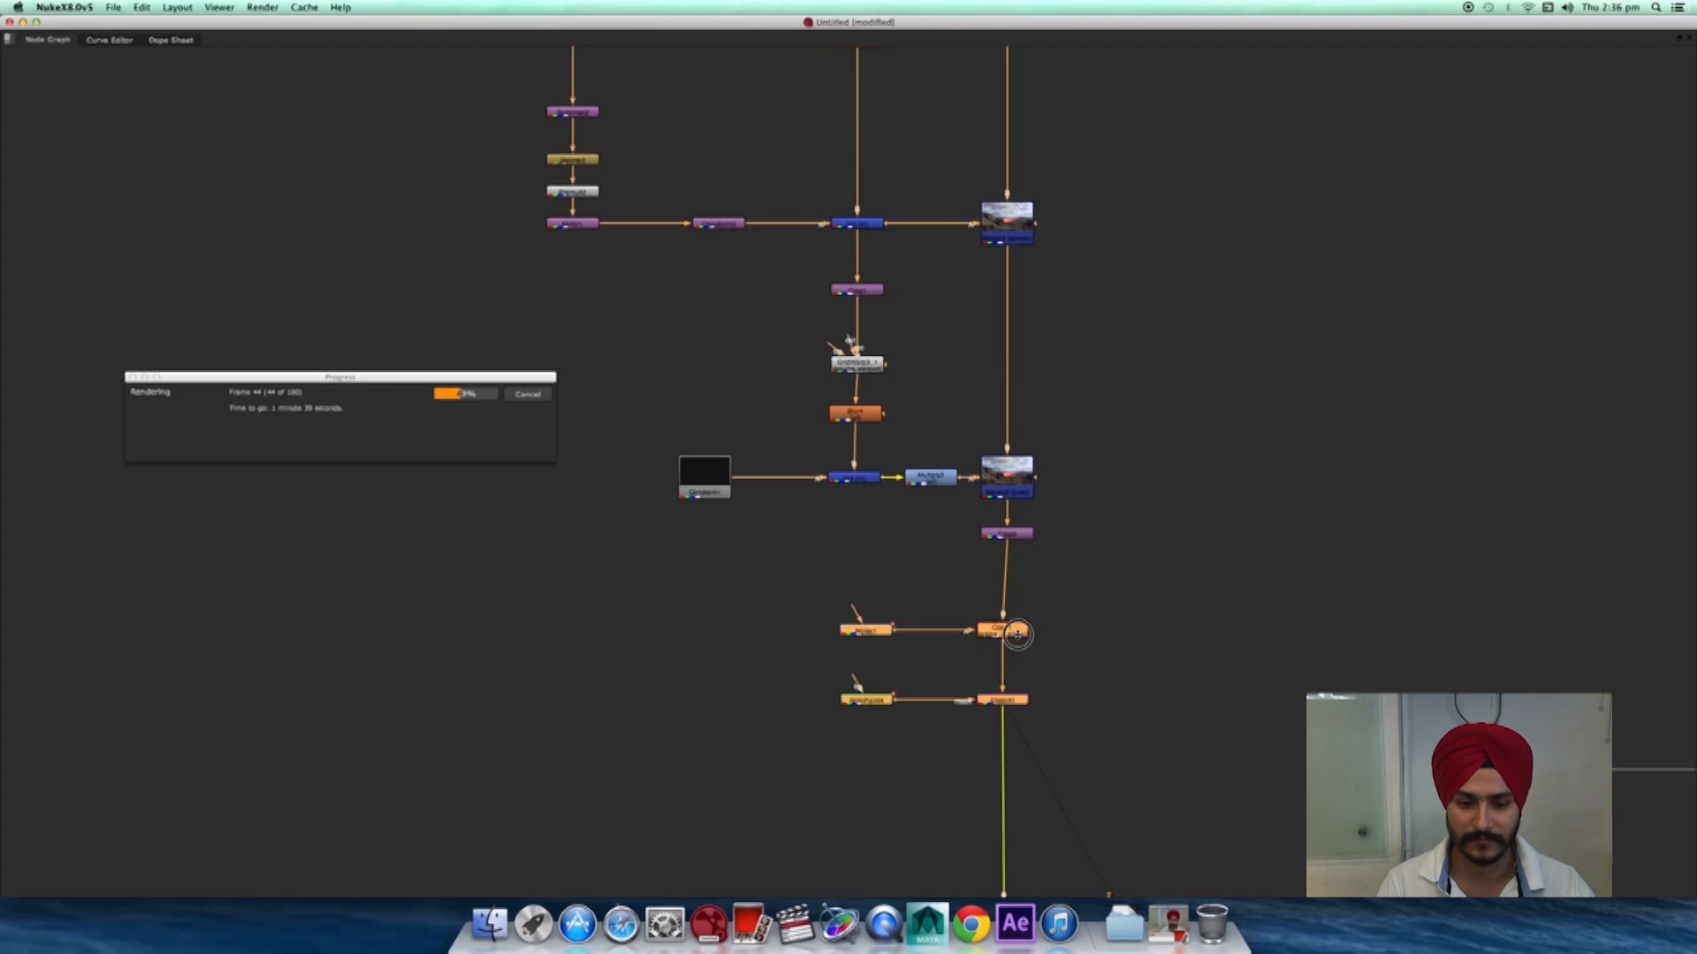
{"action": "left_click", "coordinate": [1036, 548]}
{"action": "left_click_drag", "start_coordinate": [1021, 535], "coordinate": [1022, 548]}
{"action": "left_click", "coordinate": [1095, 589]}
- Restore the full layout, bring up the Merge4 and Flipbook end of the tree and move the progress window over the image
{"action": "key", "text": "space"}
{"action": "mouse_move", "coordinate": [950, 356]}
{"action": "middle_mouse_down"}
{"action": "mouse_move", "coordinate": [934, 366]}
{"action": "mouse_move", "coordinate": [959, 343]}
{"action": "middle_mouse_up"}
{"action": "middle_click_drag", "start_coordinate": [894, 770], "coordinate": [538, 451]}
{"action": "middle_click_drag", "start_coordinate": [804, 871], "coordinate": [860, 711]}
{"action": "scroll", "coordinate": [796, 751], "scroll_direction": "down", "scroll_amount": 3}
{"action": "scroll", "coordinate": [792, 757], "scroll_direction": "up", "scroll_amount": 3}
{"action": "middle_click_drag", "start_coordinate": [792, 758], "coordinate": [617, 590]}
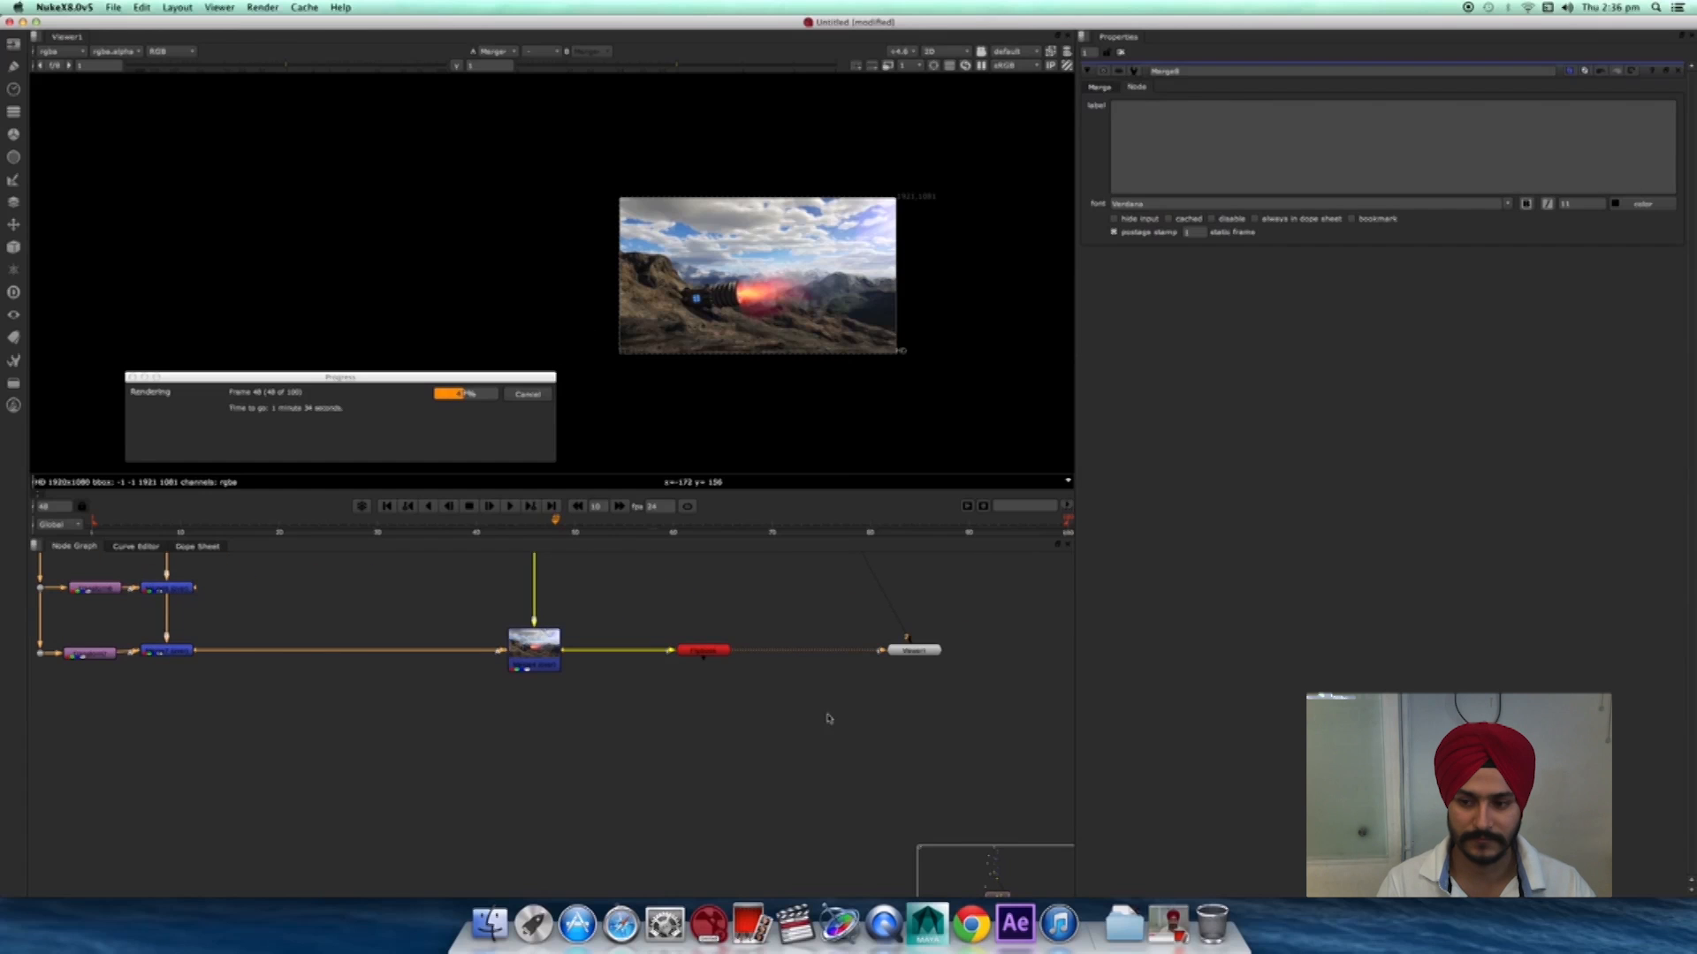
{"action": "left_click_drag", "start_coordinate": [458, 382], "coordinate": [839, 270]}
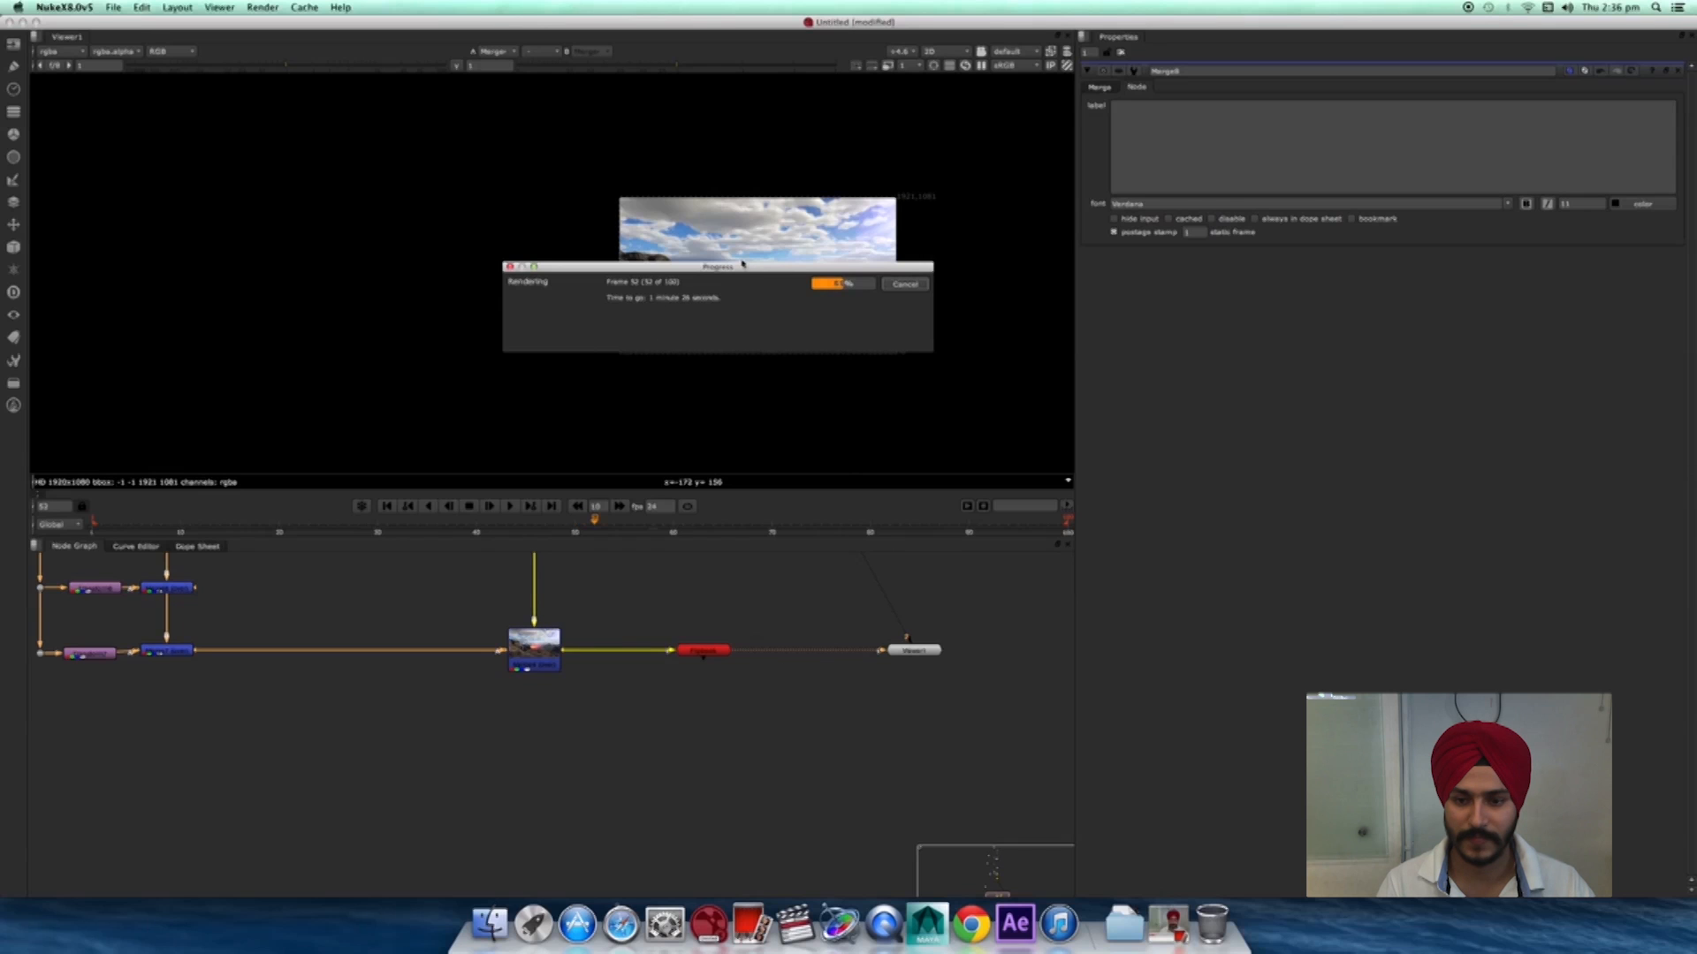
- Find IDistort1 in the node tree and open its properties
{"action": "middle_click_drag", "start_coordinate": [747, 558], "coordinate": [830, 857]}
{"action": "scroll", "coordinate": [799, 698], "scroll_direction": "down", "scroll_amount": 4}
{"action": "middle_click_drag", "start_coordinate": [780, 630], "coordinate": [807, 755]}
{"action": "scroll", "coordinate": [806, 754], "scroll_direction": "up", "scroll_amount": 5}
{"action": "left_click", "coordinate": [723, 687]}
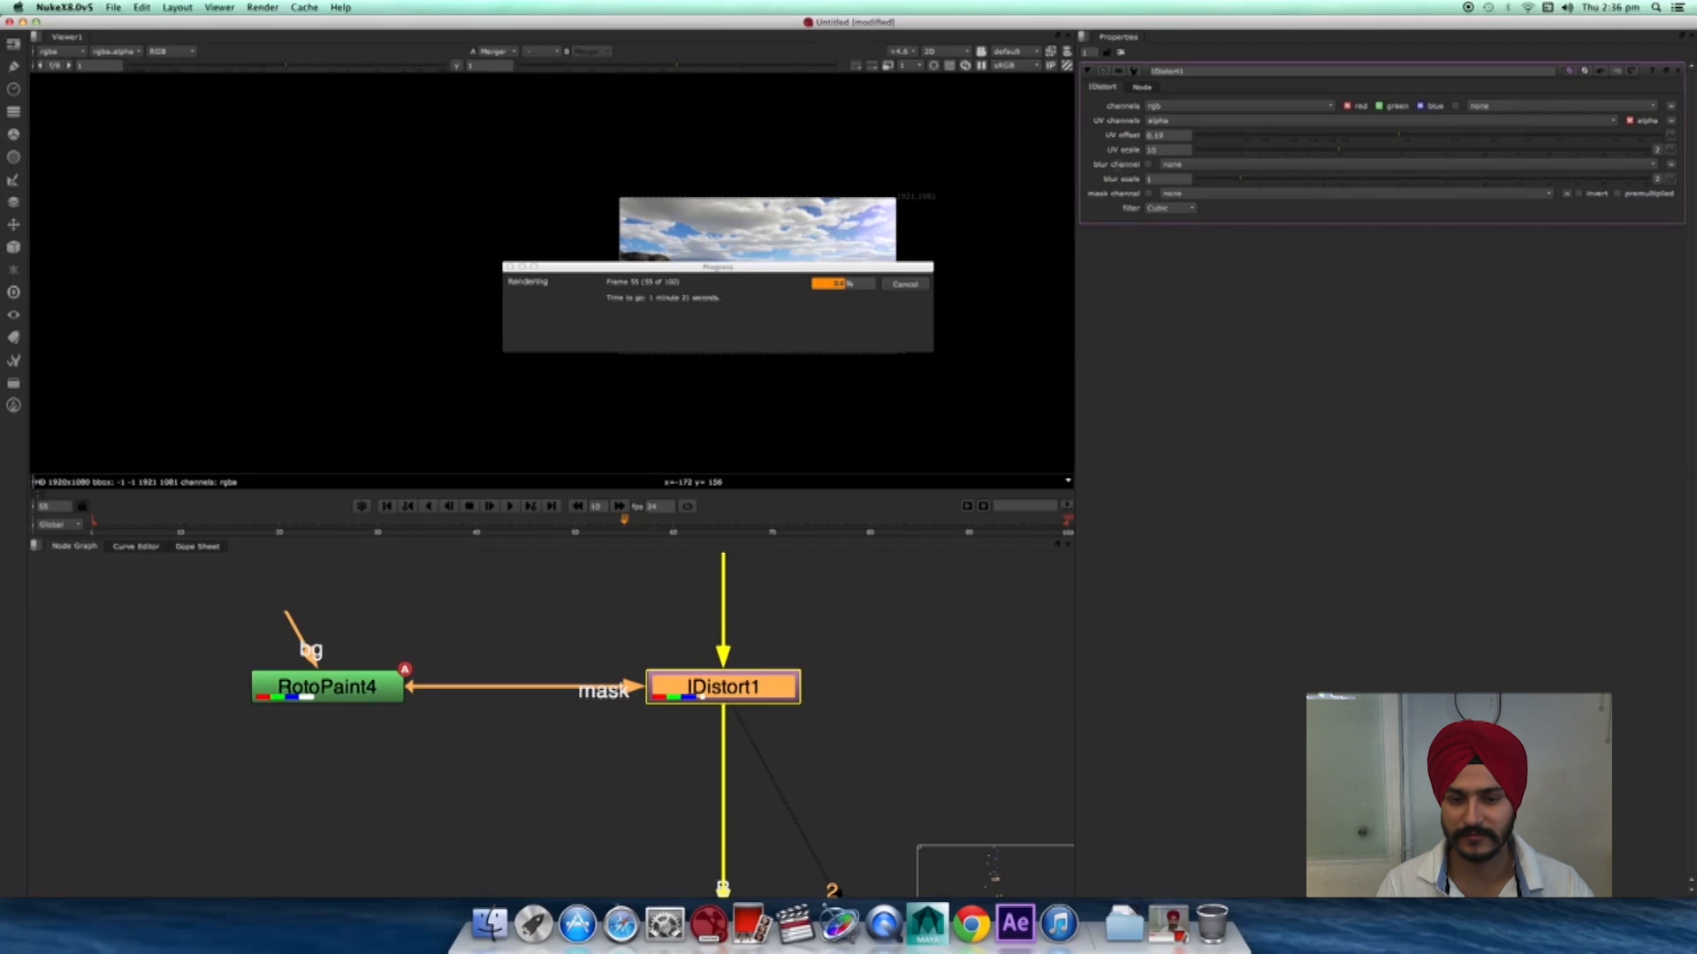
- Enlarge the composite in the viewer and examine the flame area, moving the progress window out of the way and back
{"action": "scroll", "coordinate": [785, 380], "scroll_direction": "up", "scroll_amount": 3}
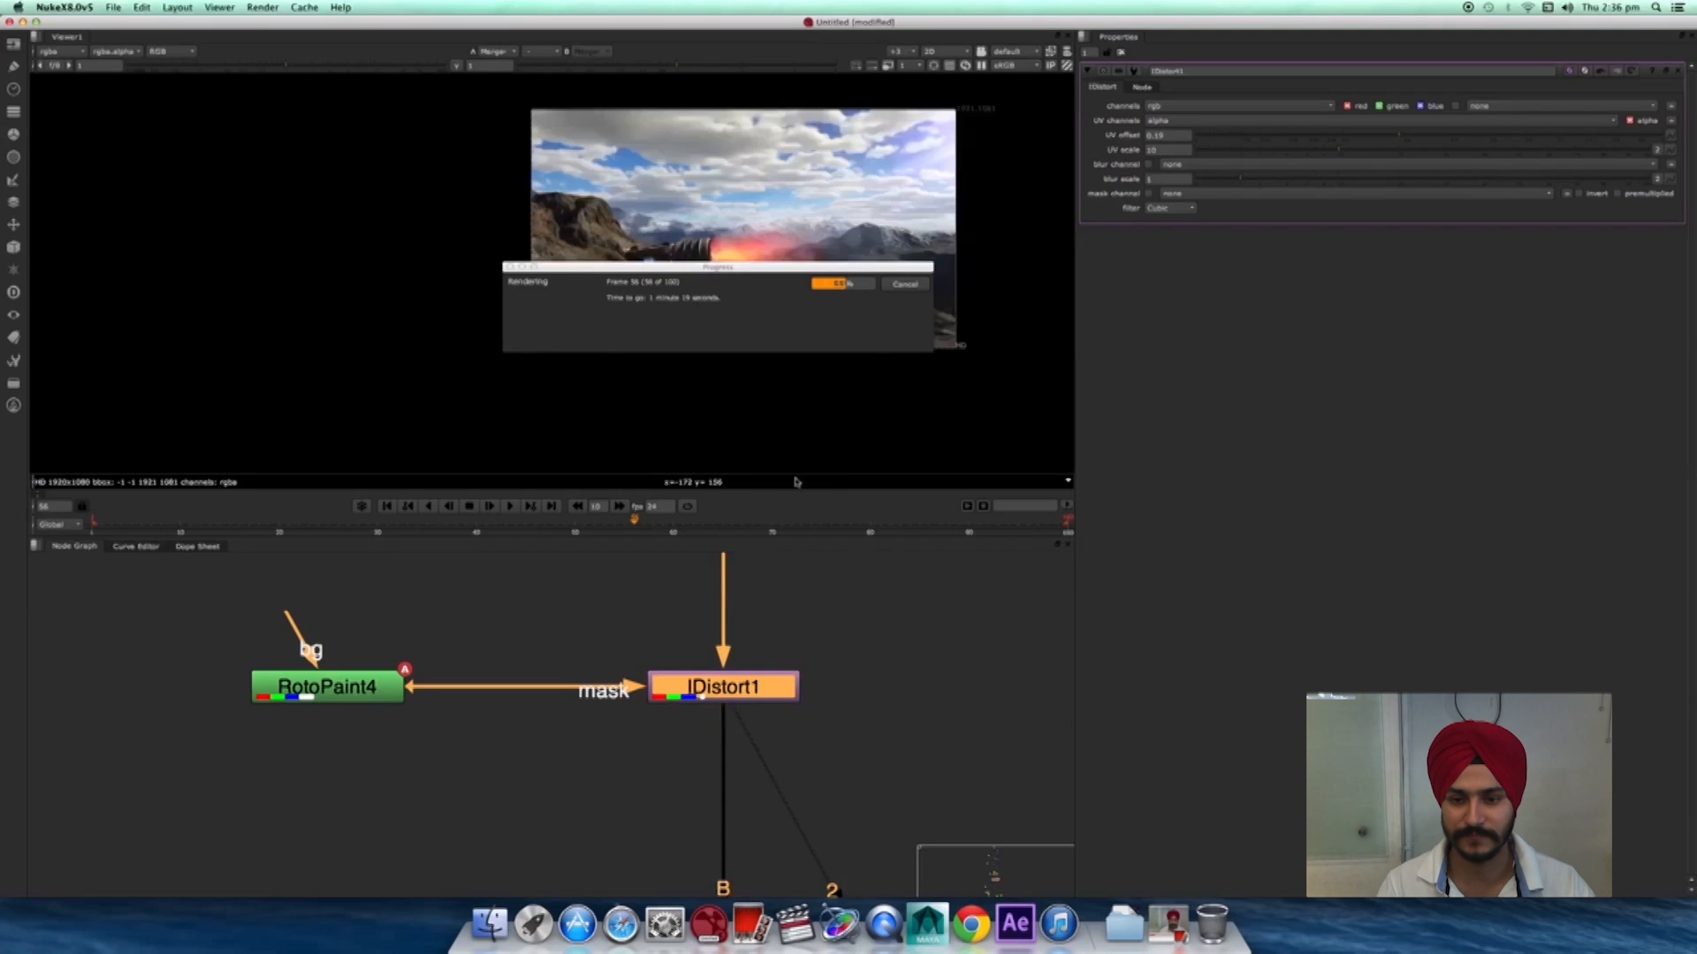
{"action": "left_click_drag", "start_coordinate": [744, 270], "coordinate": [306, 235]}
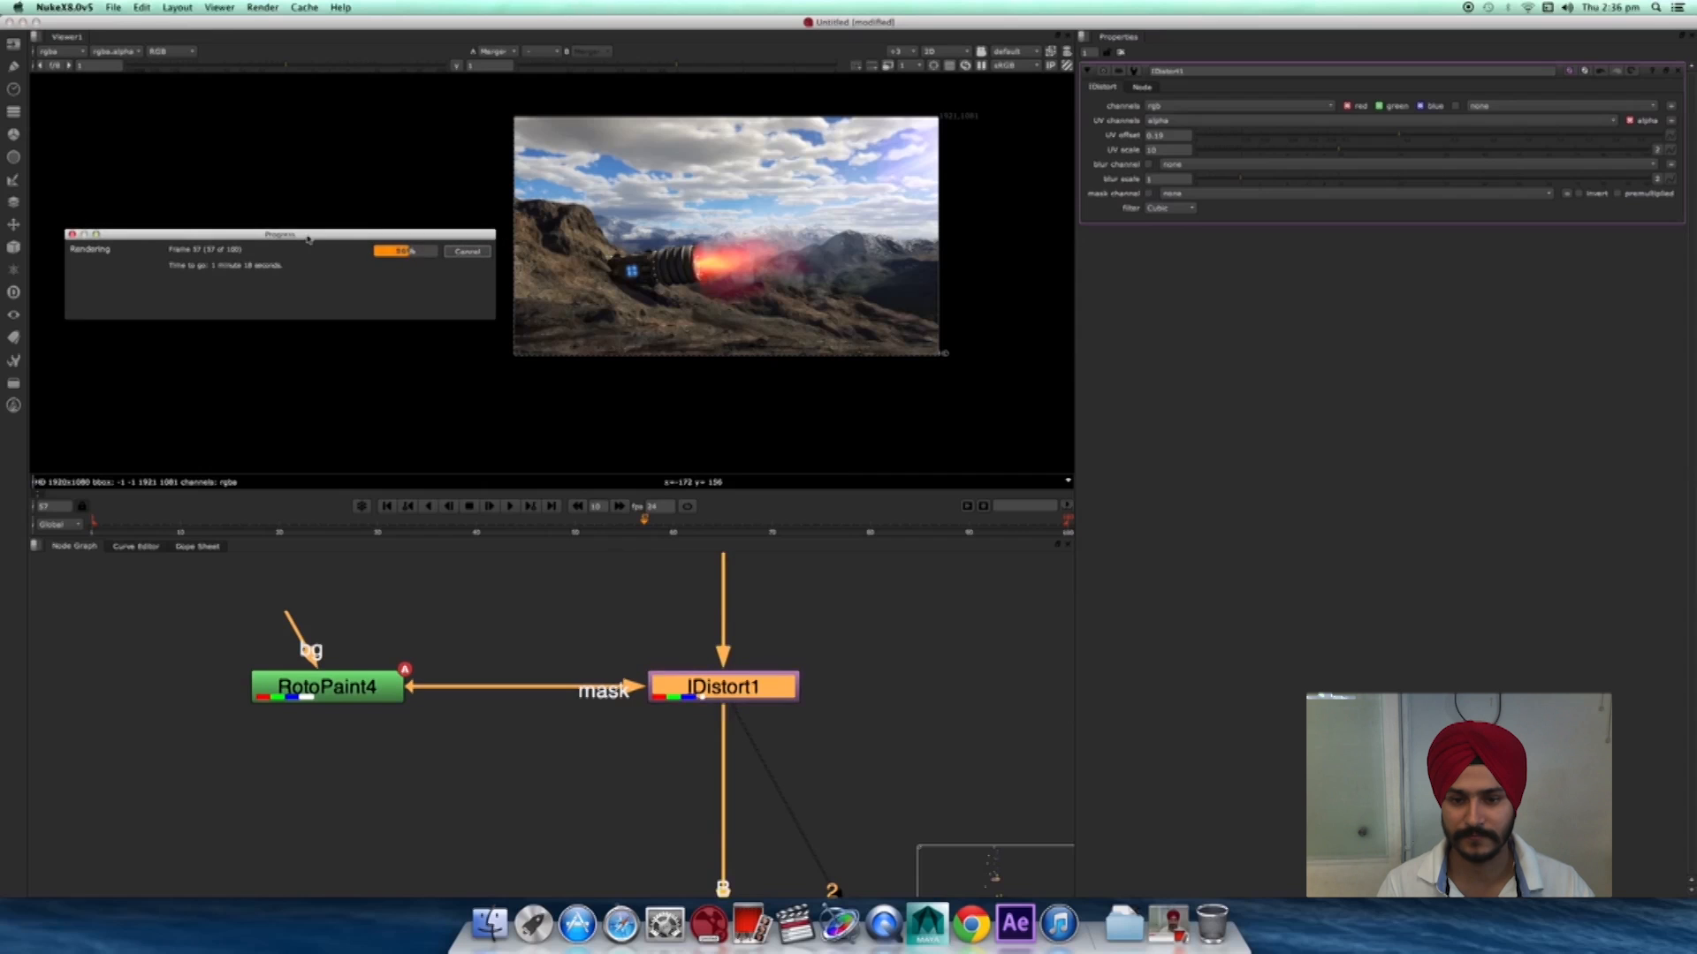
{"action": "scroll", "coordinate": [760, 262], "scroll_direction": "up", "scroll_amount": 1}
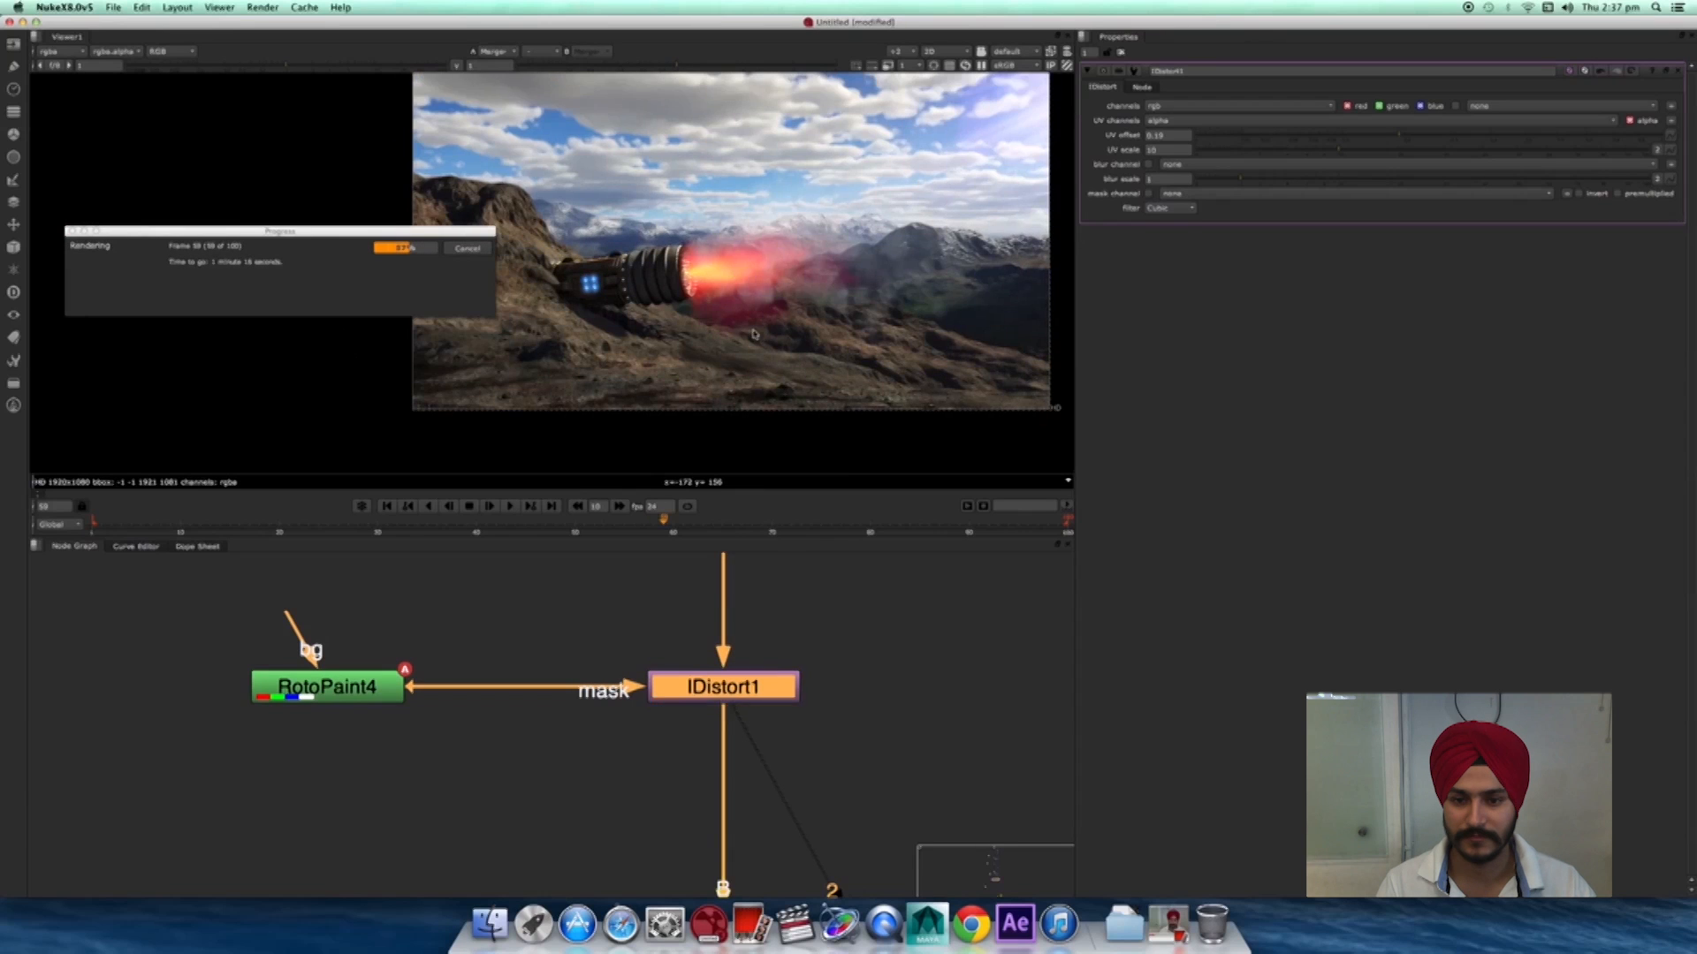
{"action": "middle_click_drag", "start_coordinate": [742, 301], "coordinate": [771, 187]}
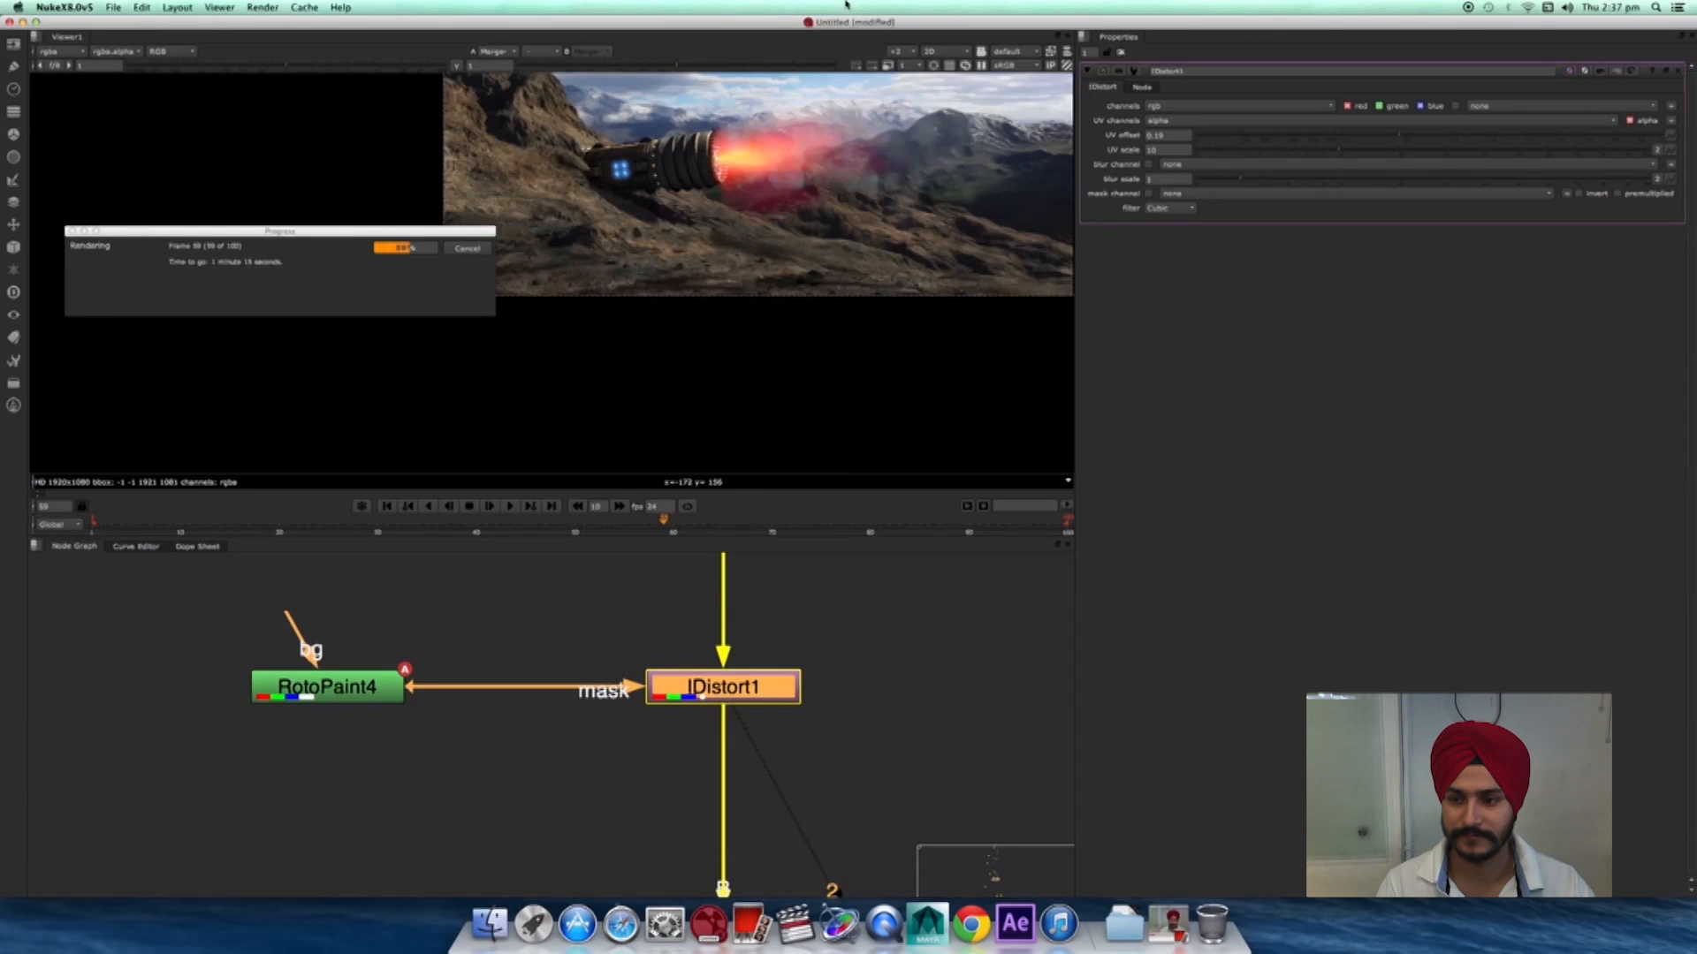
{"action": "middle_click_drag", "start_coordinate": [810, 254], "coordinate": [799, 383]}
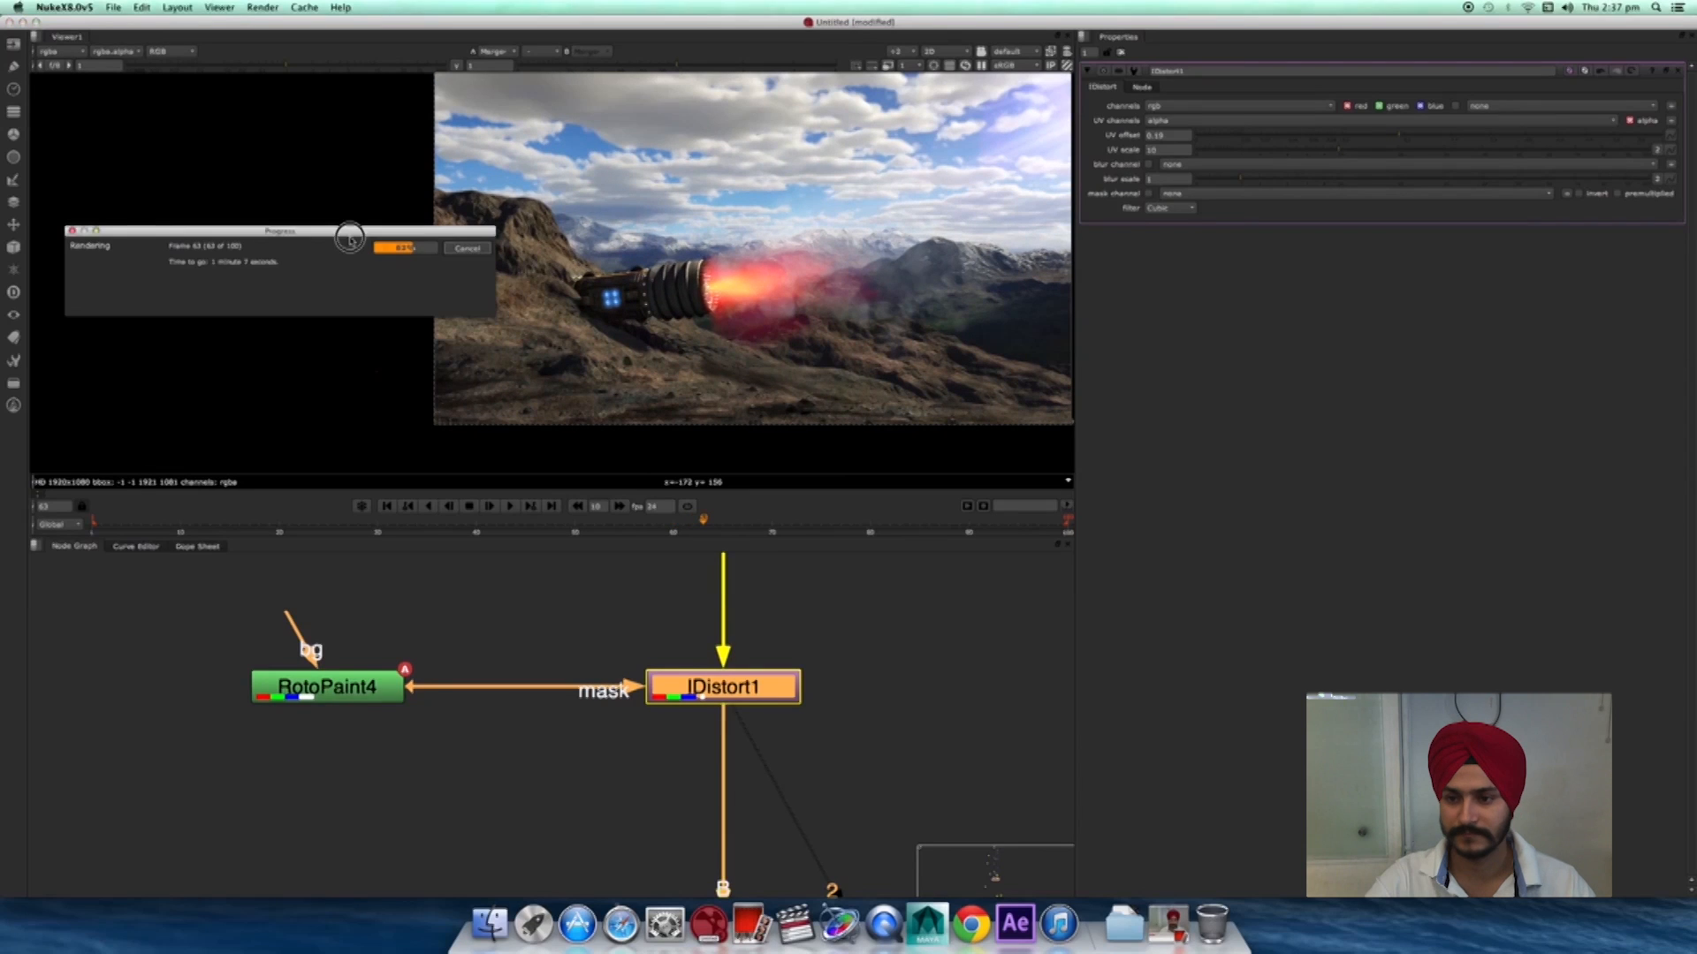
{"action": "left_click_drag", "start_coordinate": [333, 232], "coordinate": [671, 189]}
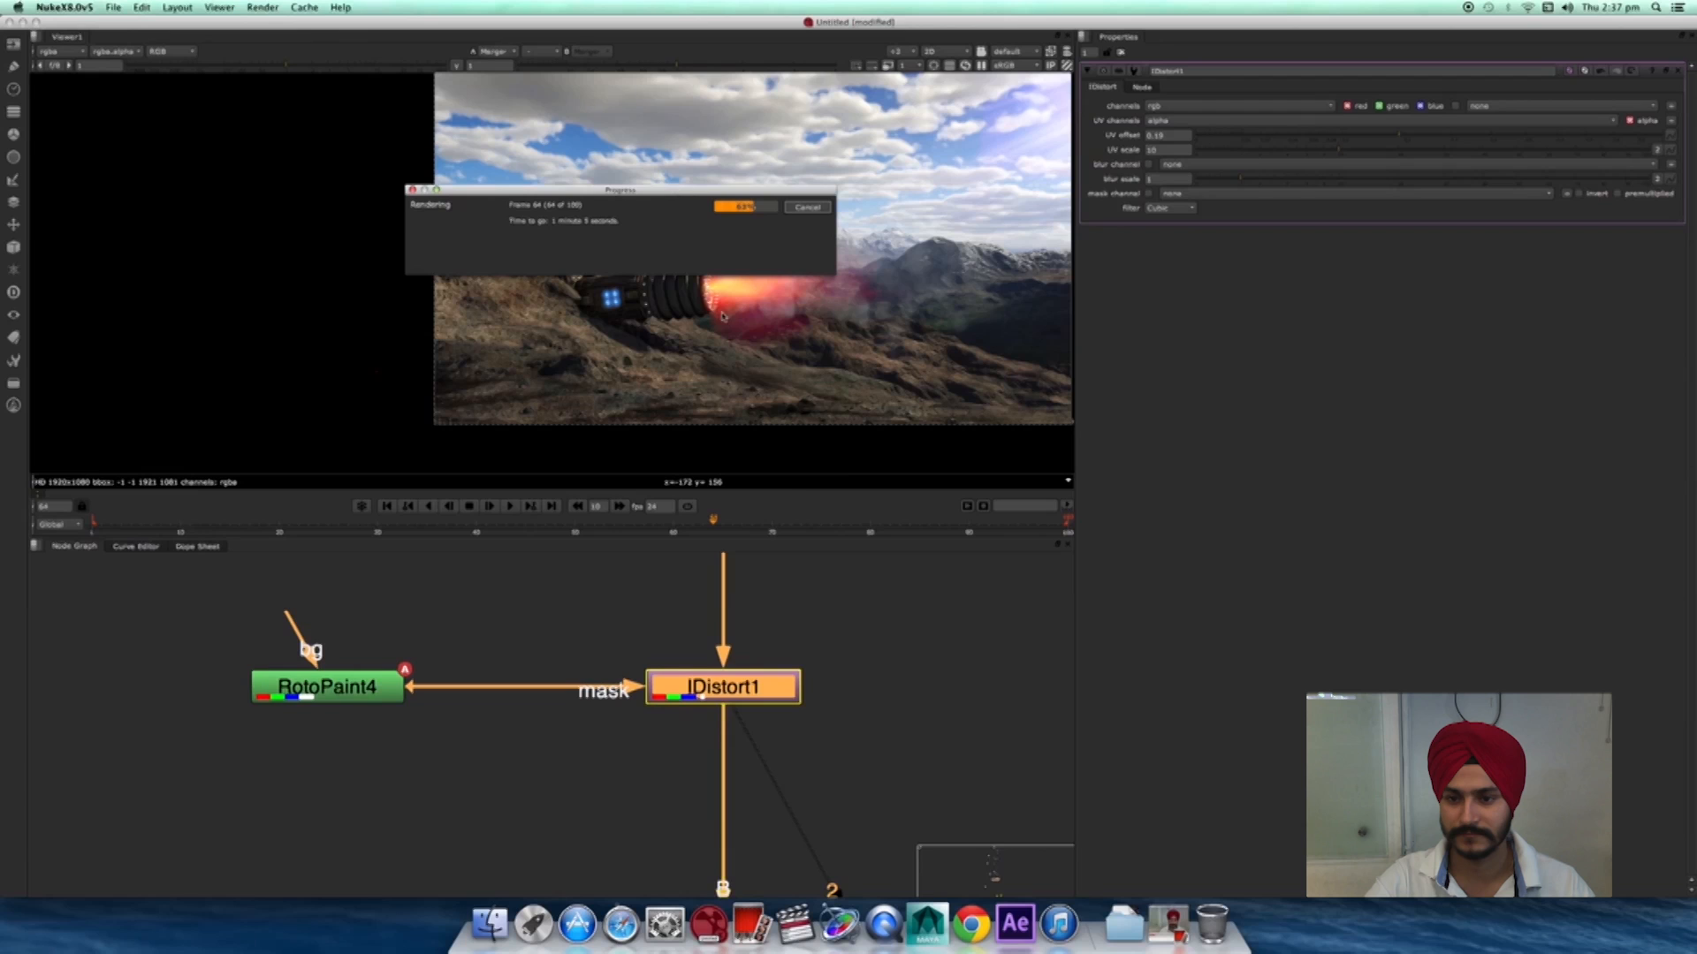
- Examine the final Merge4 node and its connection to the Flipbook node
{"action": "scroll", "coordinate": [850, 701], "scroll_direction": "down", "scroll_amount": 3}
{"action": "middle_click_drag", "start_coordinate": [797, 727], "coordinate": [882, 562]}
{"action": "scroll", "coordinate": [886, 563], "scroll_direction": "down", "scroll_amount": 5}
{"action": "middle_click_drag", "start_coordinate": [882, 619], "coordinate": [846, 752]}
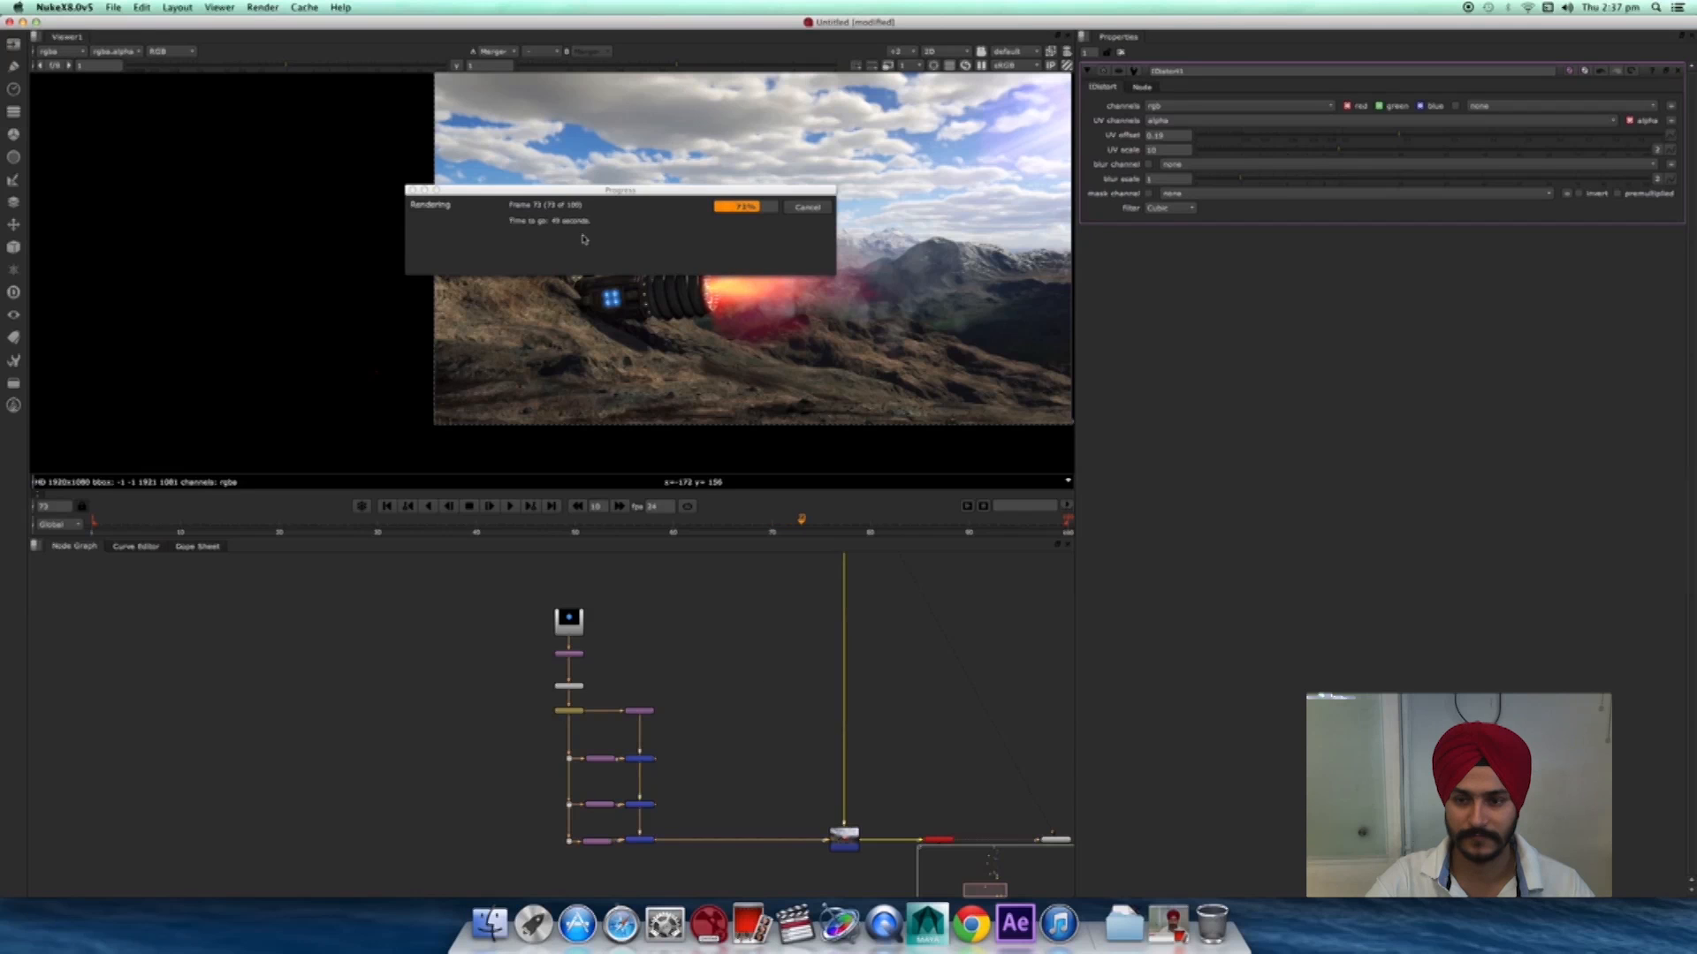
{"action": "middle_click_drag", "start_coordinate": [866, 788], "coordinate": [820, 712]}
{"action": "scroll", "coordinate": [933, 771], "scroll_direction": "up", "scroll_amount": 6}
{"action": "middle_click_drag", "start_coordinate": [933, 772], "coordinate": [897, 773]}
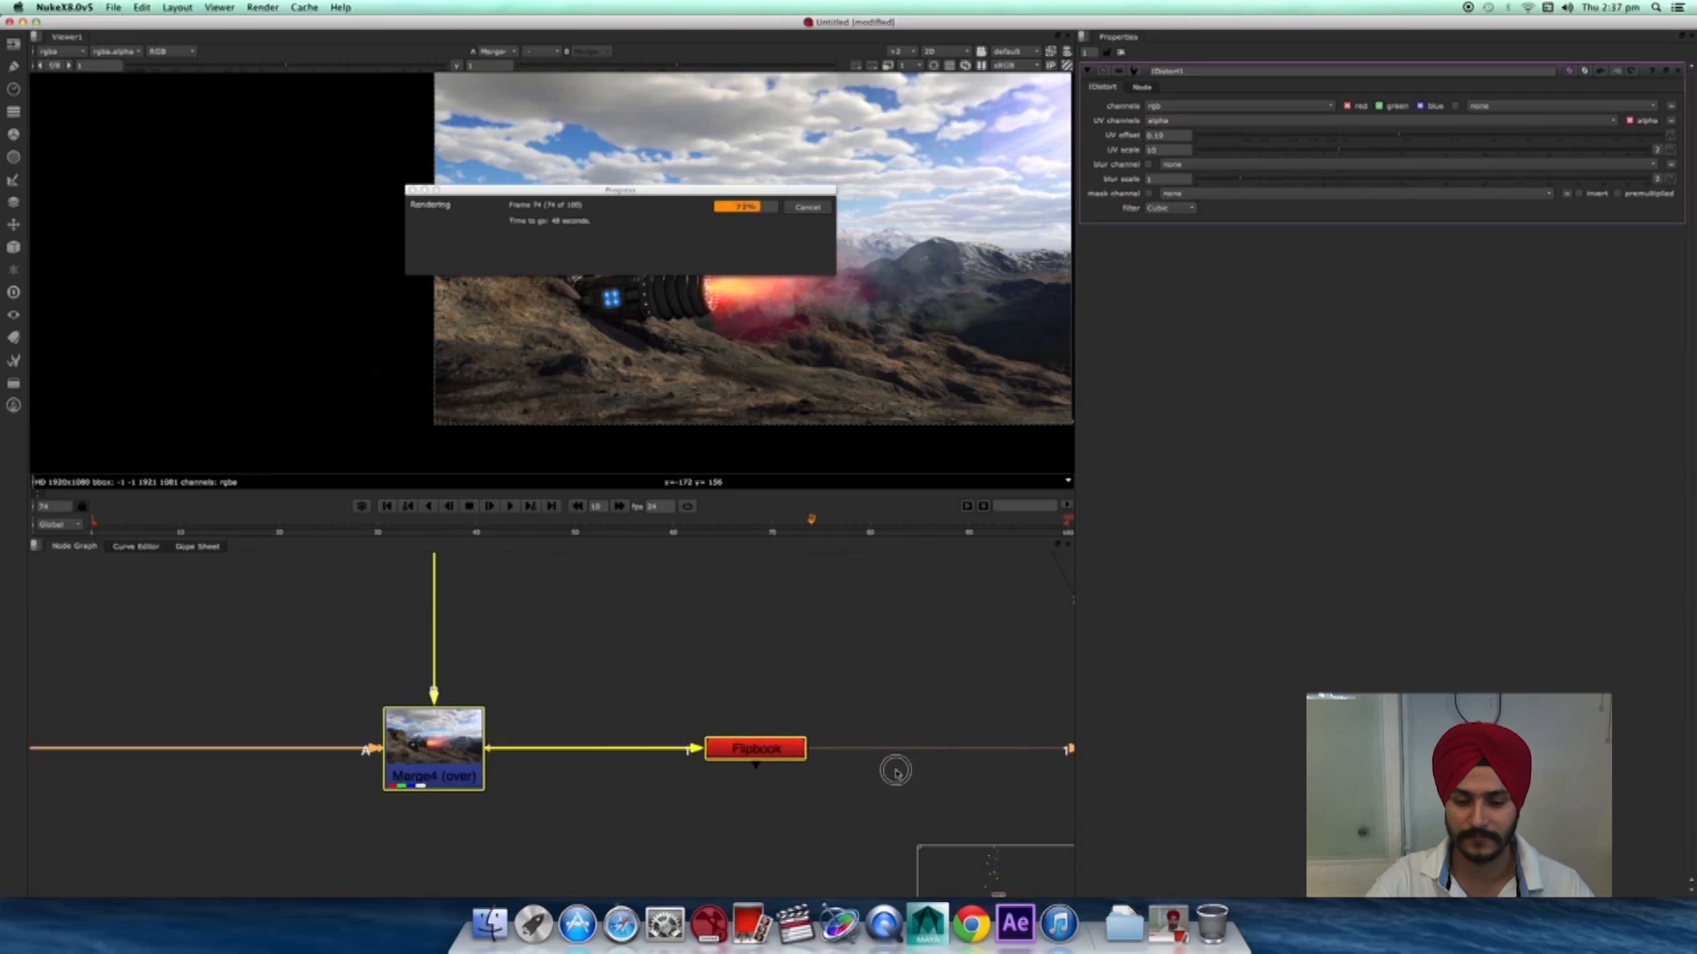
{"action": "middle_click_drag", "start_coordinate": [607, 699], "coordinate": [887, 646]}
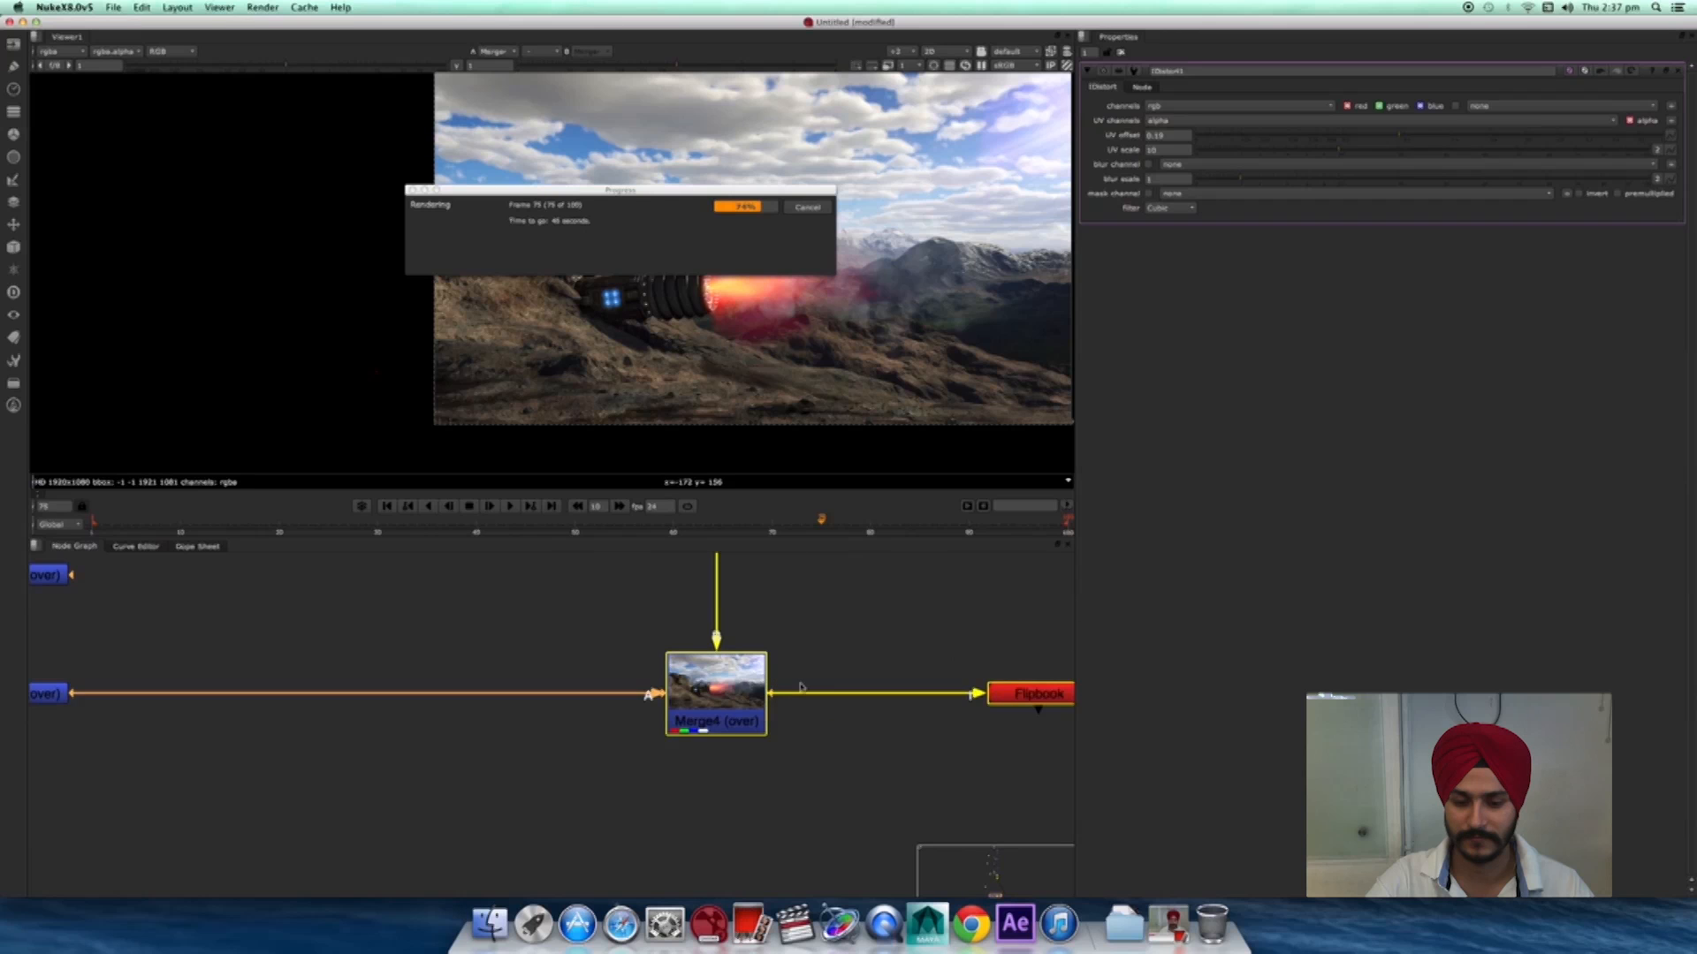
- Examine the postage stamps of Merge1 and Merge2 on the upper part of the main pipe
{"action": "scroll", "coordinate": [791, 725], "scroll_direction": "down", "scroll_amount": 5}
{"action": "scroll", "coordinate": [839, 762], "scroll_direction": "down", "scroll_amount": 2}
{"action": "middle_click_drag", "start_coordinate": [841, 570], "coordinate": [850, 884]}
{"action": "middle_click_drag", "start_coordinate": [855, 608], "coordinate": [854, 801]}
{"action": "middle_click_drag", "start_coordinate": [855, 670], "coordinate": [855, 769]}
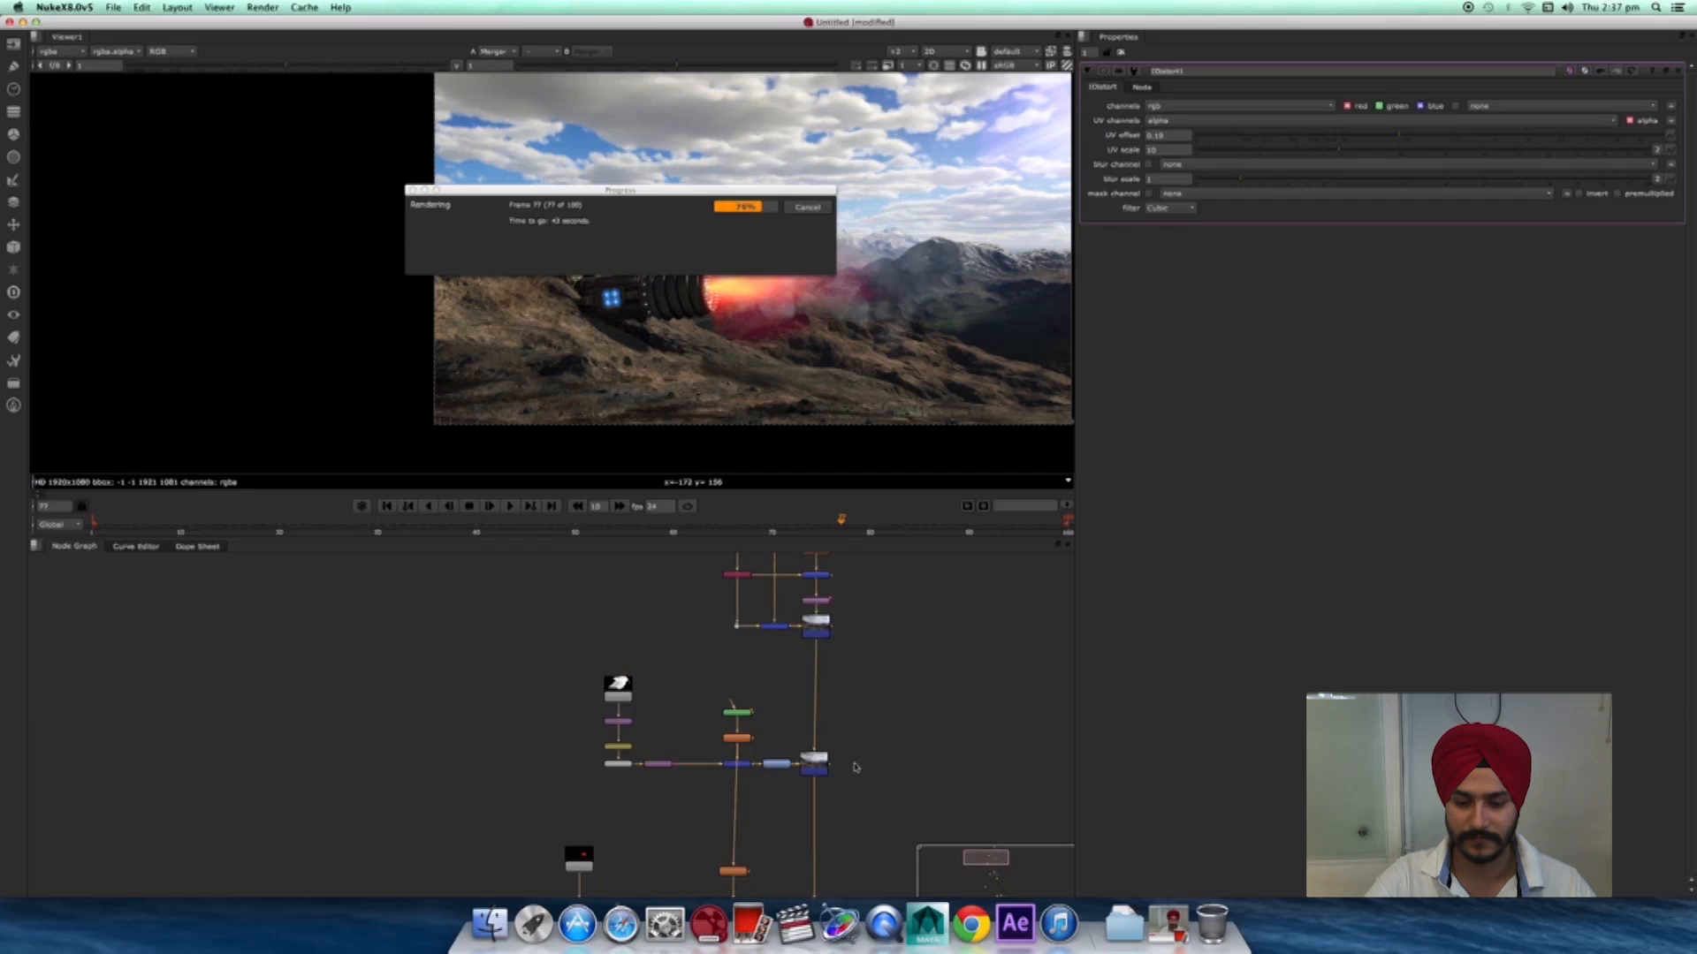
{"action": "scroll", "coordinate": [850, 764], "scroll_direction": "up", "scroll_amount": 1}
{"action": "left_click", "coordinate": [814, 771]}
{"action": "scroll", "coordinate": [859, 749], "scroll_direction": "up", "scroll_amount": 2}
{"action": "scroll", "coordinate": [893, 719], "scroll_direction": "up", "scroll_amount": 4}
{"action": "middle_click_drag", "start_coordinate": [867, 584], "coordinate": [928, 757]}
{"action": "scroll", "coordinate": [919, 714], "scroll_direction": "up", "scroll_amount": 5}
{"action": "middle_click_drag", "start_coordinate": [650, 712], "coordinate": [724, 701]}
{"action": "scroll", "coordinate": [725, 701], "scroll_direction": "down", "scroll_amount": 6}
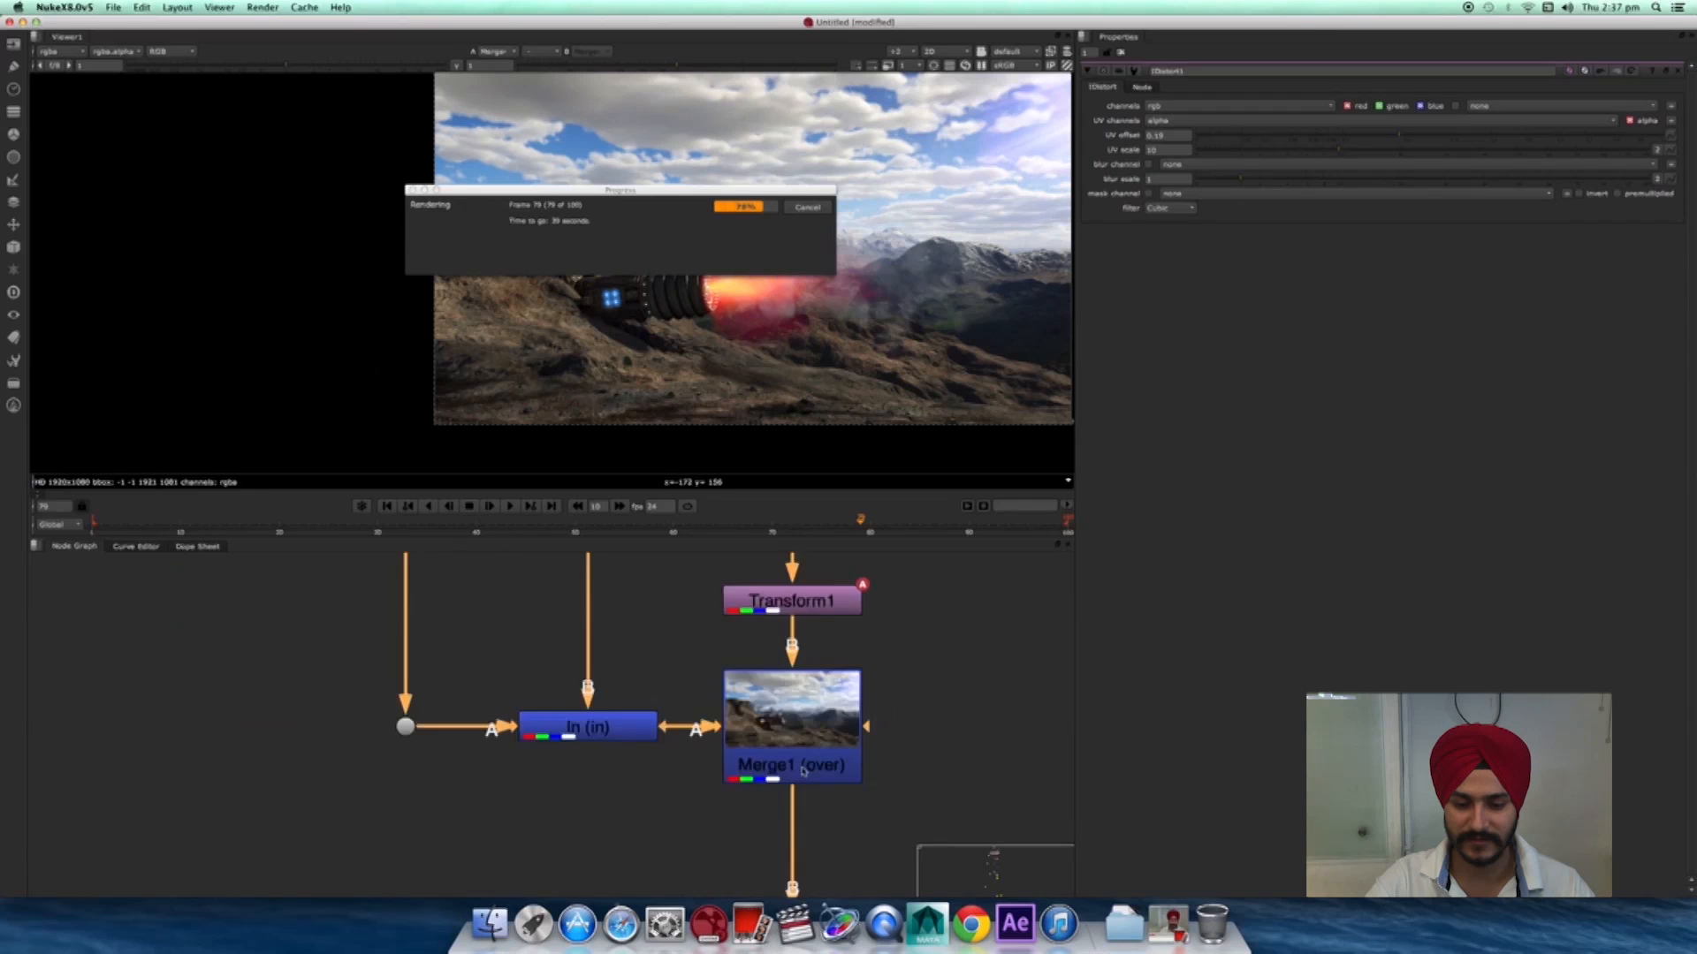
{"action": "middle_click_drag", "start_coordinate": [849, 769], "coordinate": [845, 676]}
{"action": "scroll", "coordinate": [848, 671], "scroll_direction": "up", "scroll_amount": 4}
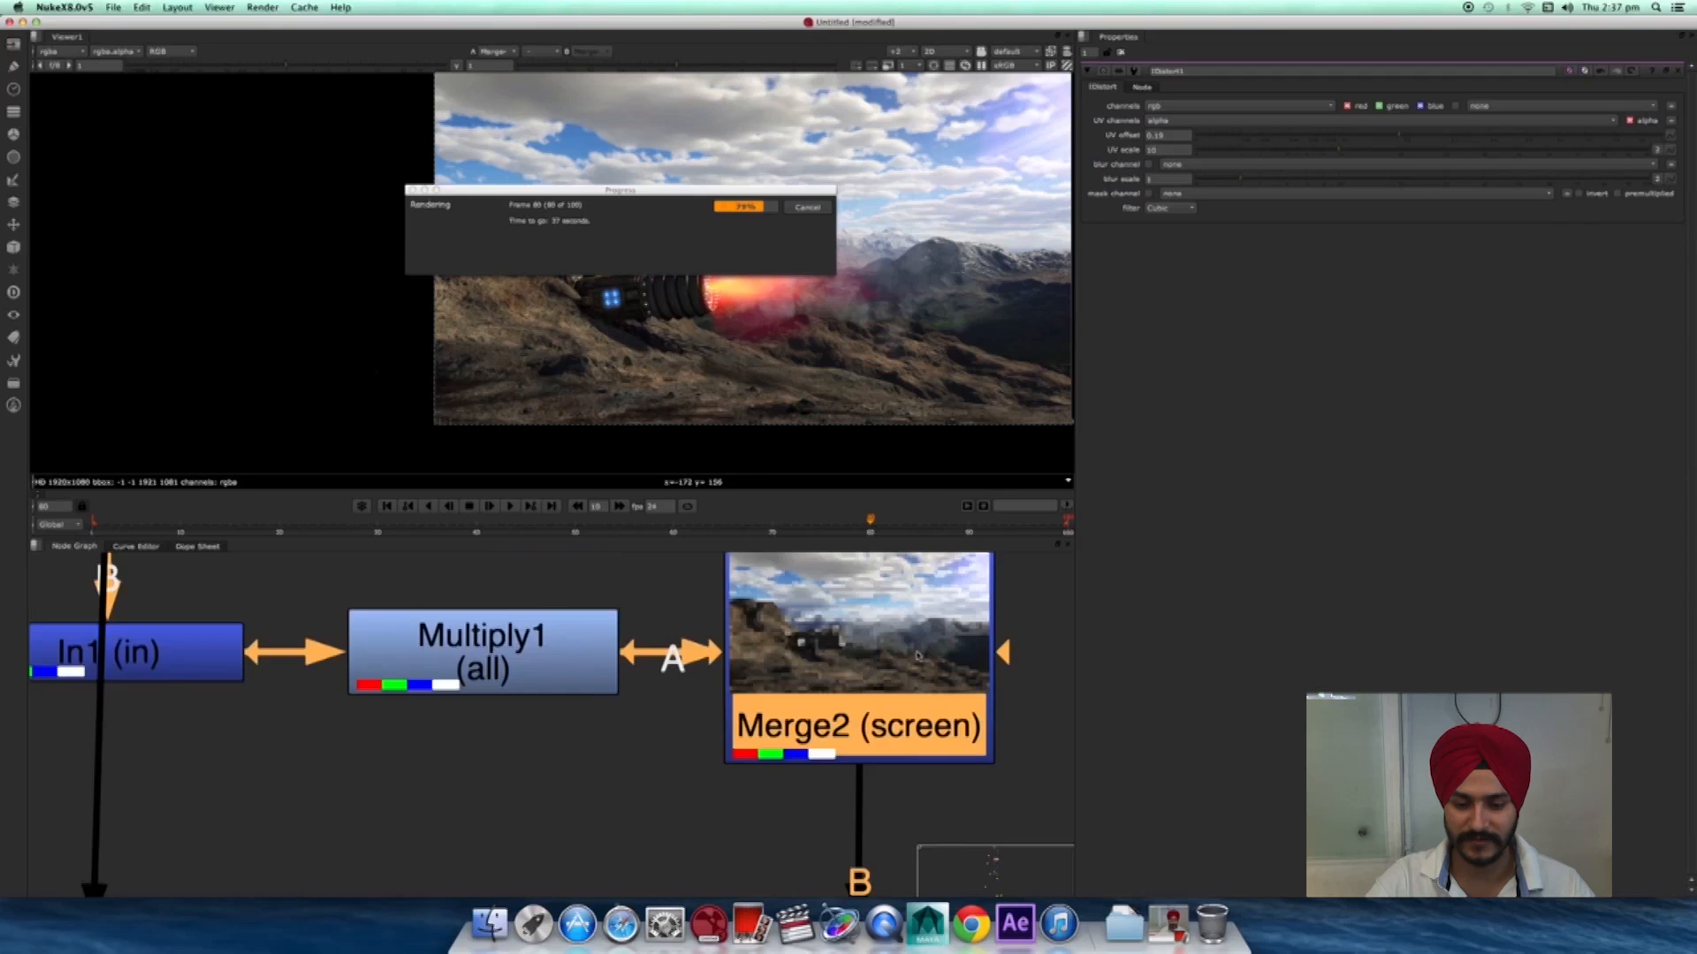
- Examine the Merge8 postage stamp and its In3 and Multiply2 inputs further down the main pipe
{"action": "scroll", "coordinate": [901, 676], "scroll_direction": "down", "scroll_amount": 5}
{"action": "middle_click_drag", "start_coordinate": [933, 844], "coordinate": [950, 566]}
{"action": "scroll", "coordinate": [951, 651], "scroll_direction": "up", "scroll_amount": 3}
{"action": "middle_click_drag", "start_coordinate": [945, 654], "coordinate": [841, 618]}
{"action": "scroll", "coordinate": [955, 767], "scroll_direction": "down", "scroll_amount": 5}
{"action": "scroll", "coordinate": [904, 601], "scroll_direction": "up", "scroll_amount": 5}
{"action": "scroll", "coordinate": [826, 678], "scroll_direction": "down", "scroll_amount": 10}
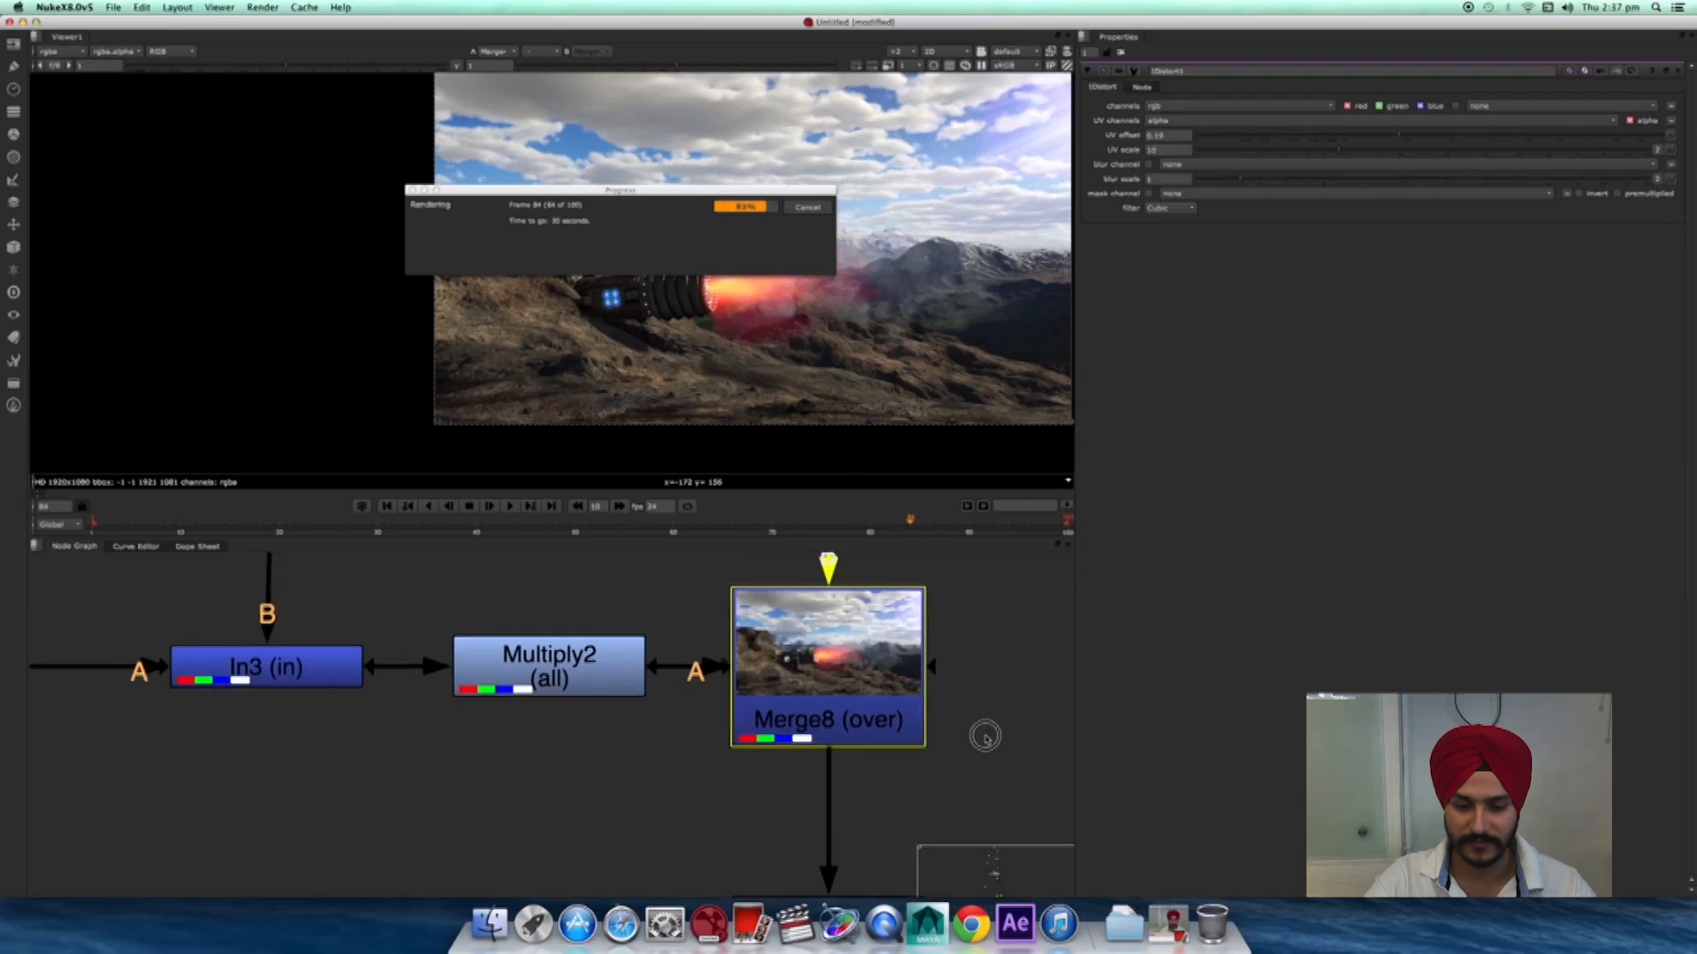
- Return to the Flipbook node at the end of the tree and reposition the render progress window
{"action": "middle_click_drag", "start_coordinate": [832, 763], "coordinate": [731, 760]}
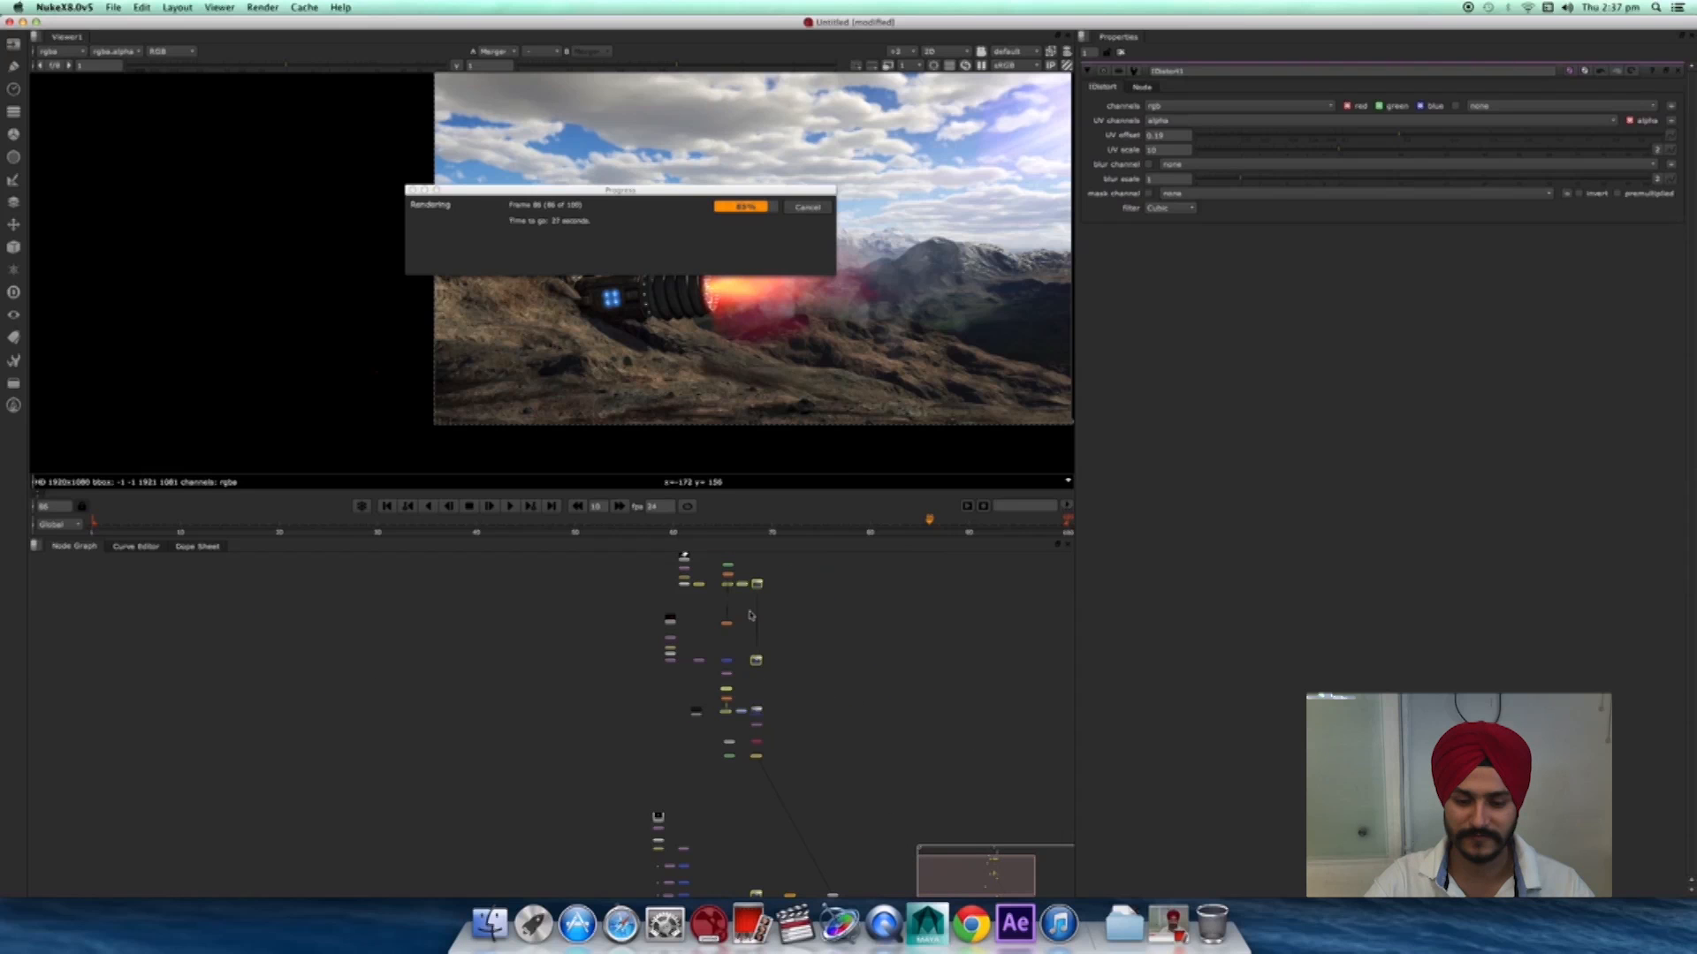
{"action": "middle_click_drag", "start_coordinate": [785, 864], "coordinate": [816, 669]}
{"action": "scroll", "coordinate": [821, 739], "scroll_direction": "up", "scroll_amount": 5}
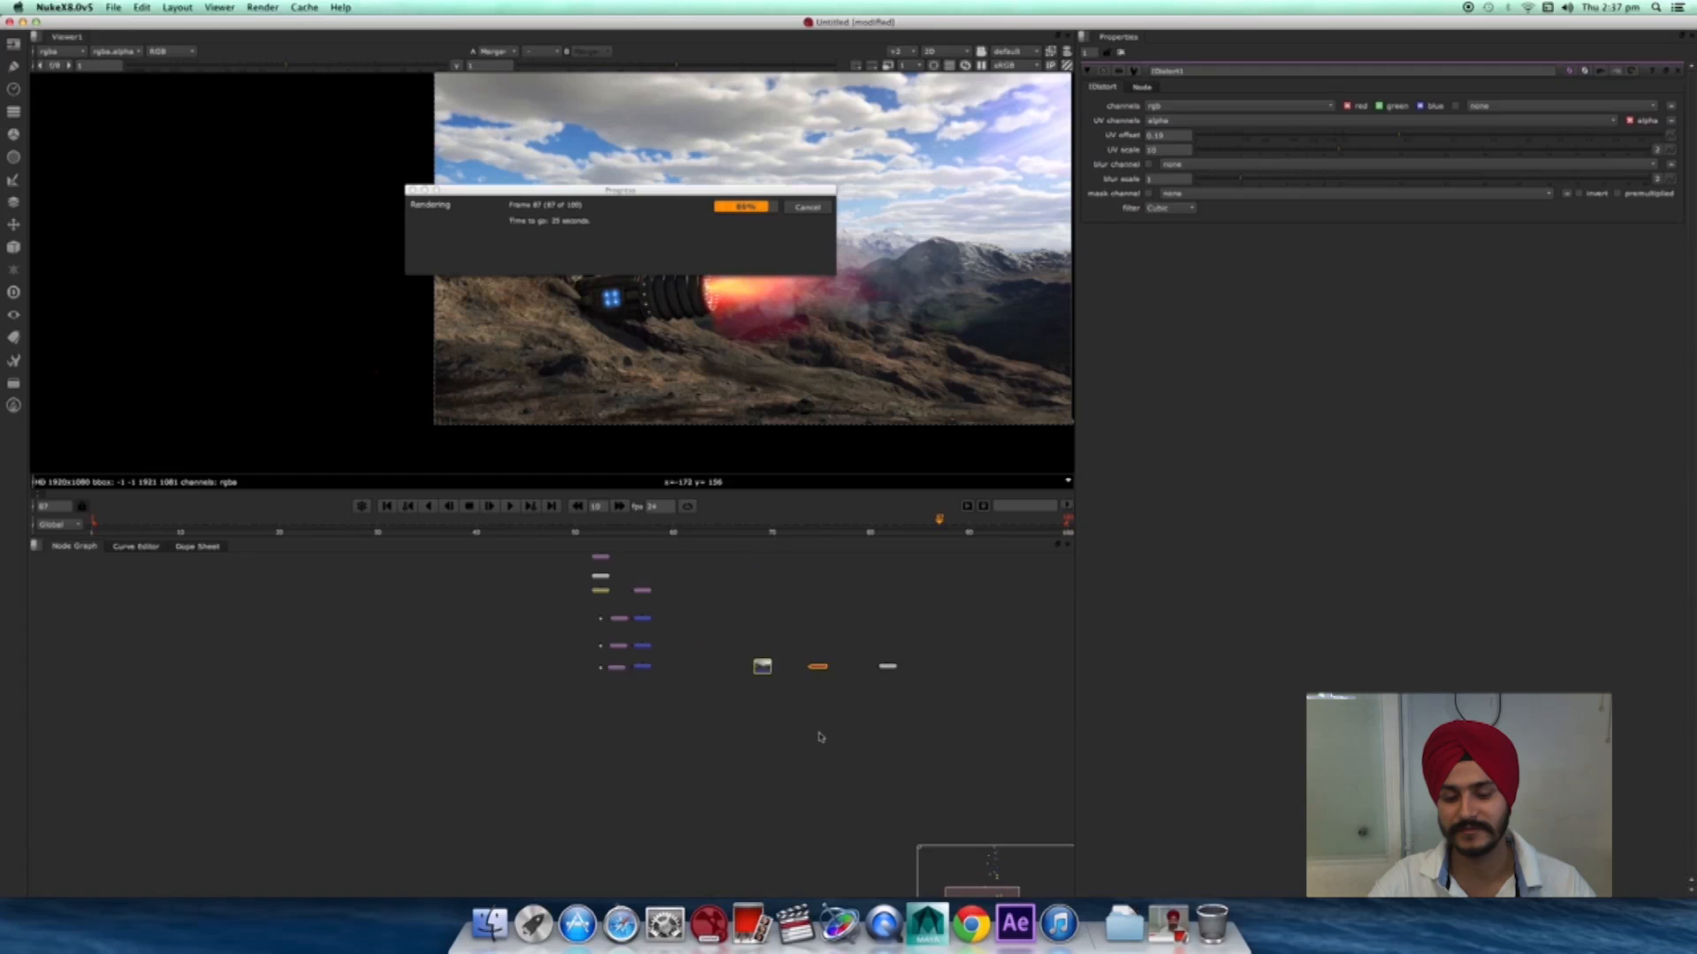
{"action": "middle_click_drag", "start_coordinate": [824, 774], "coordinate": [801, 835]}
{"action": "scroll", "coordinate": [801, 833], "scroll_direction": "up", "scroll_amount": 3}
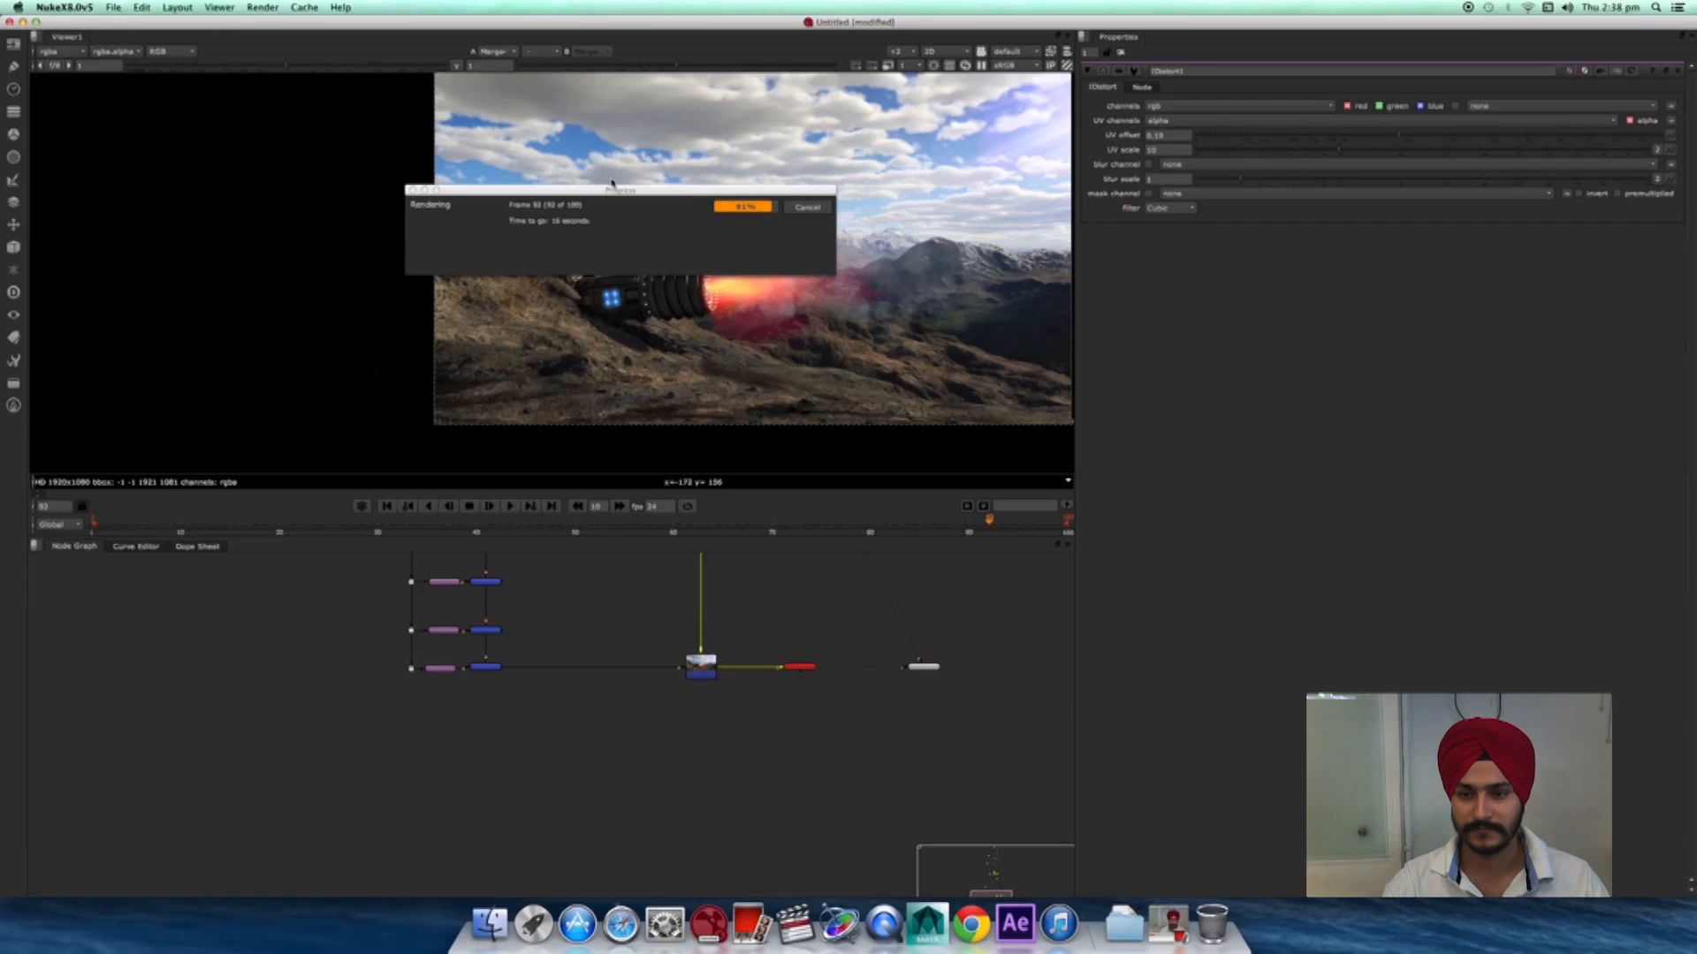
{"action": "left_click_drag", "start_coordinate": [605, 193], "coordinate": [700, 222]}
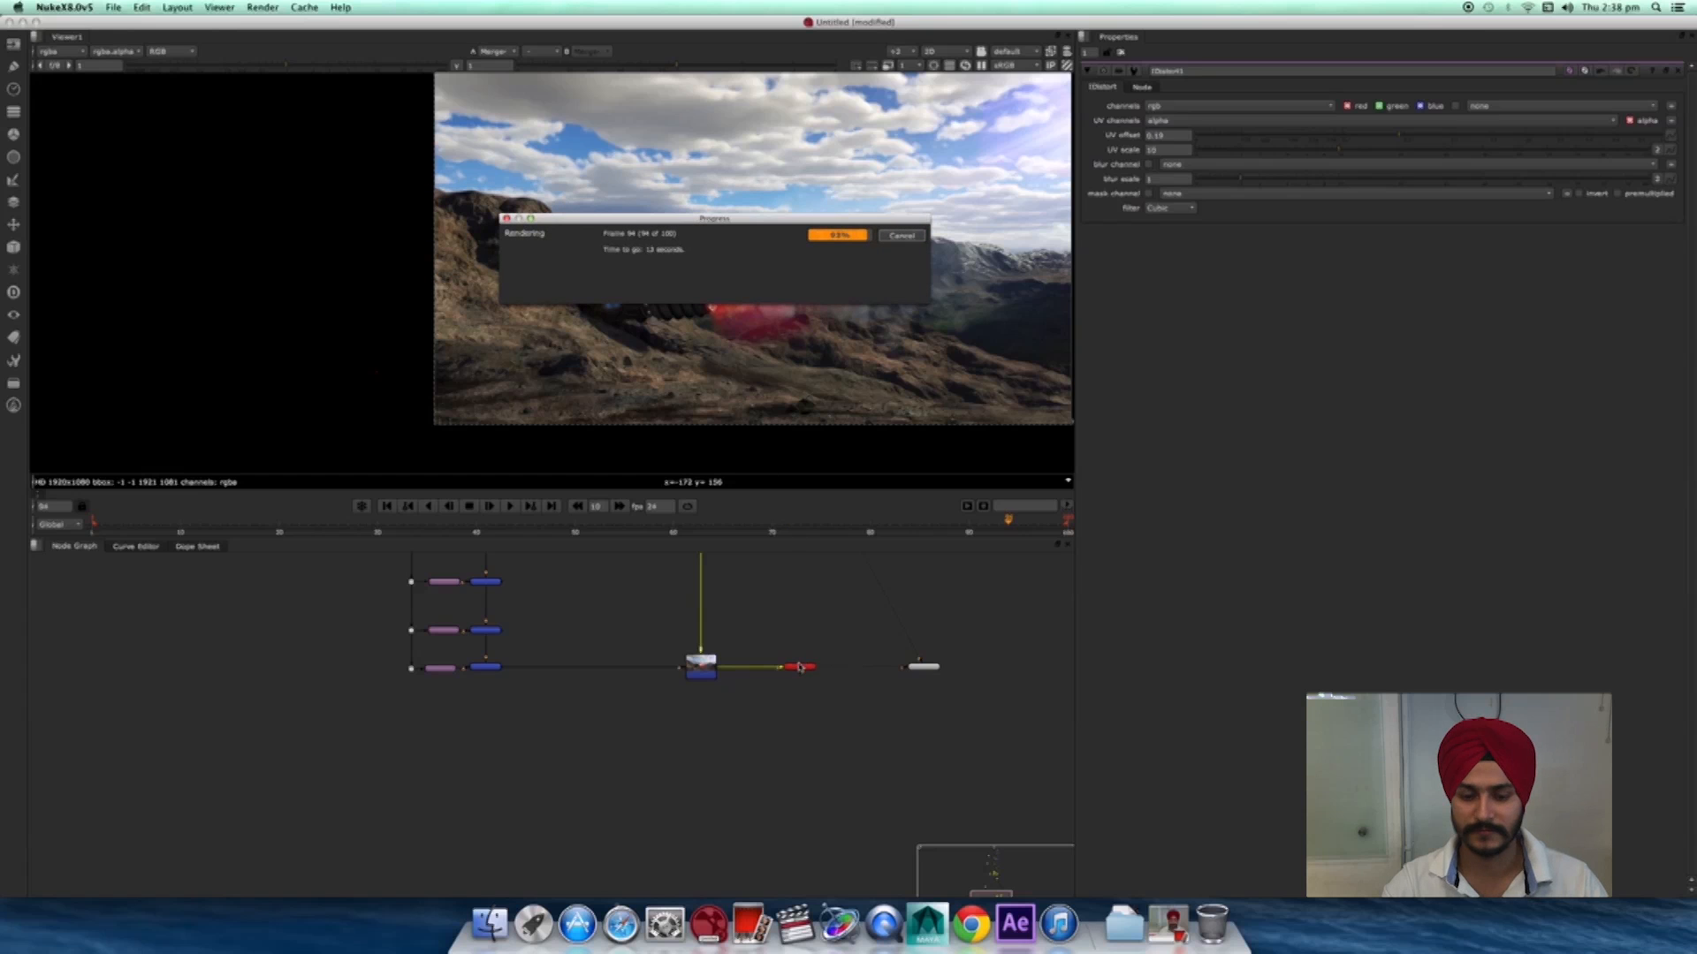
- Remove the Flipbook node connected to the final Merge4 once the flipbook render has finished
{"action": "left_click", "coordinate": [705, 671]}
{"action": "left_click", "coordinate": [824, 655]}
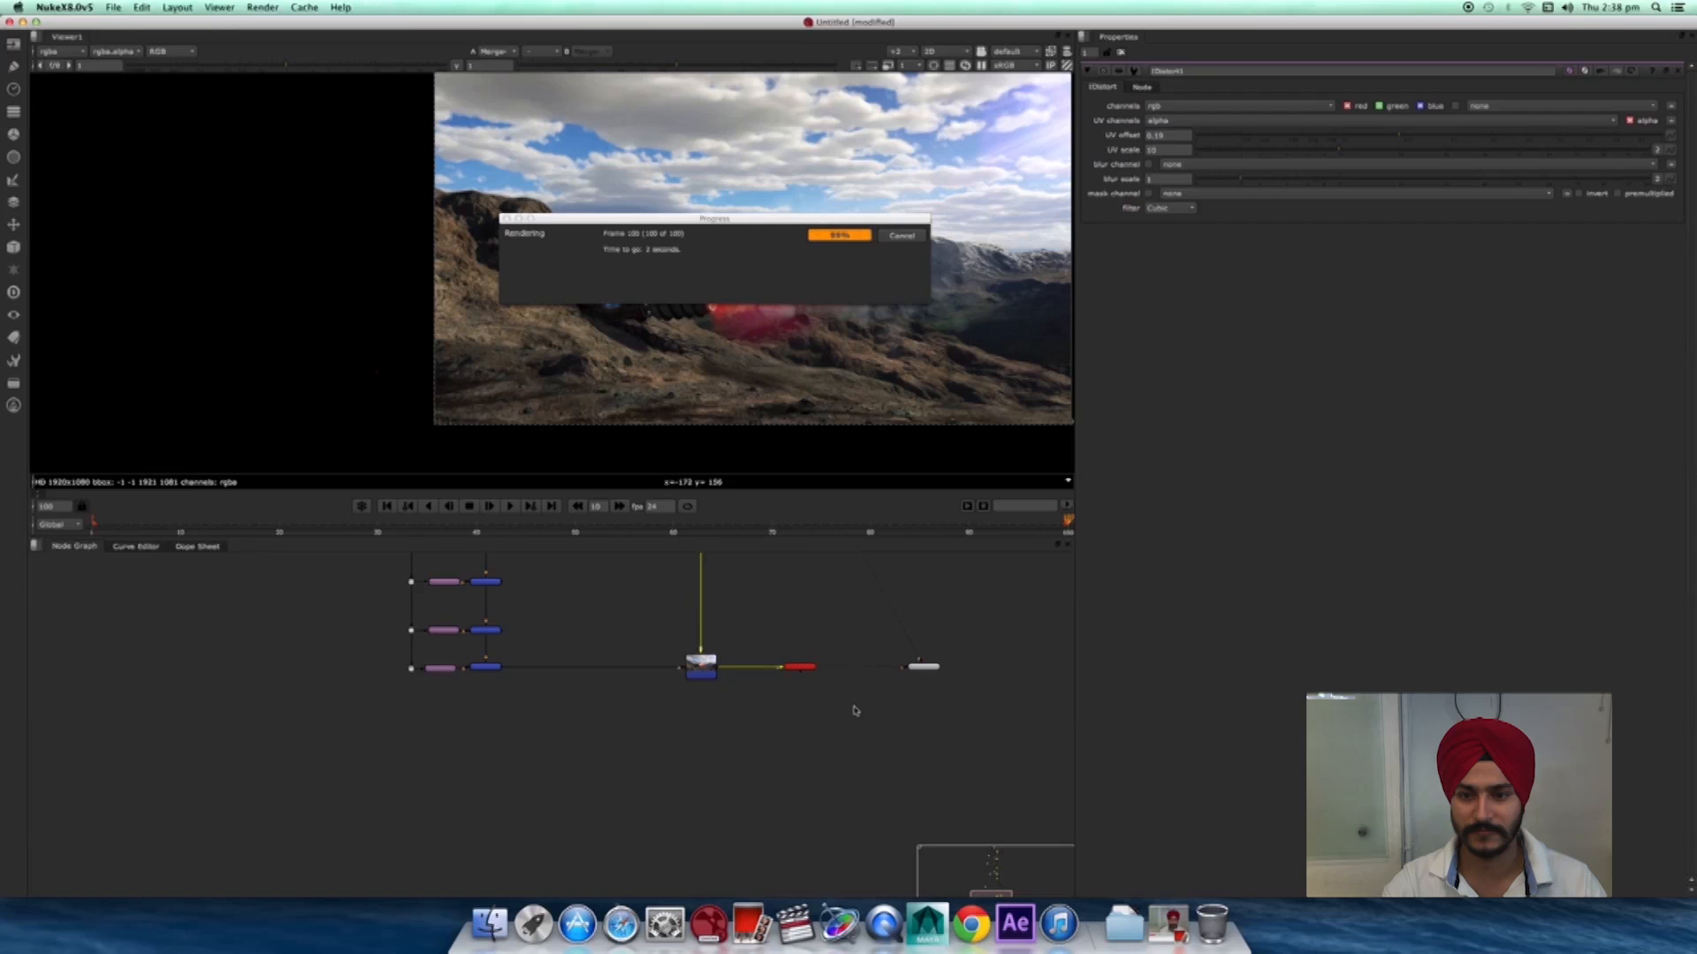
{"action": "left_click", "coordinate": [806, 670]}
{"action": "key", "text": "Delete"}
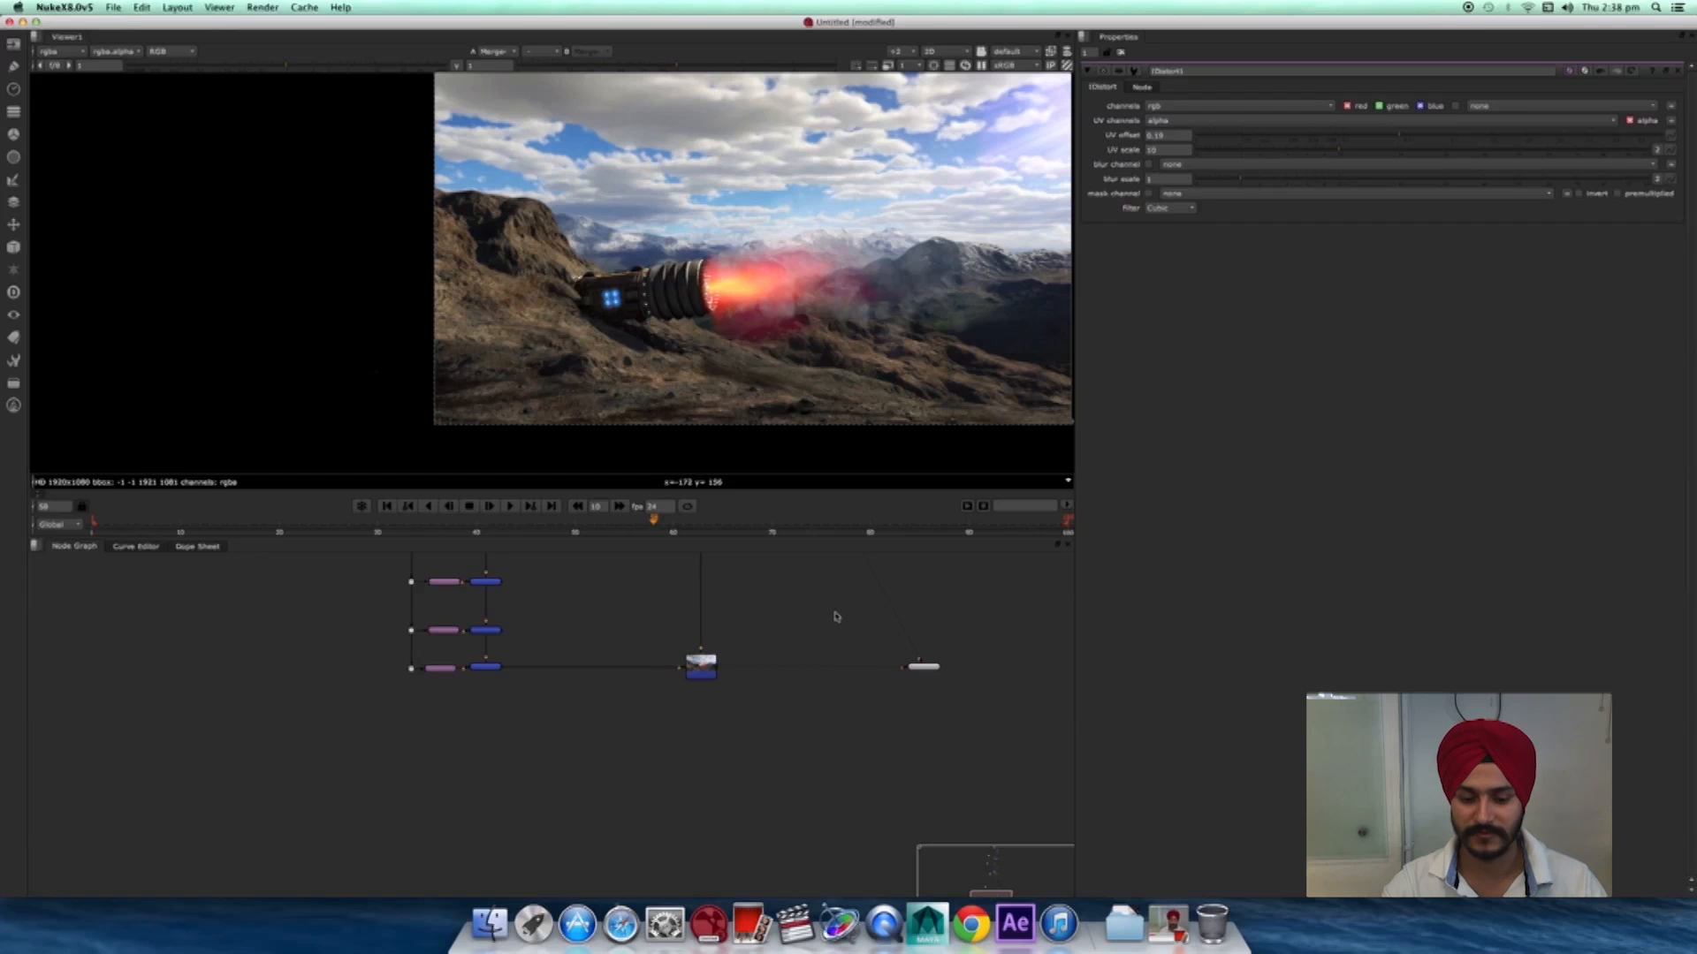
- Switch to the minimised flipbook player, play the rendered engine flame sequence with the playback controls hidden, and close the player
{"action": "scroll", "coordinate": [835, 794], "scroll_direction": "up", "scroll_amount": 2}
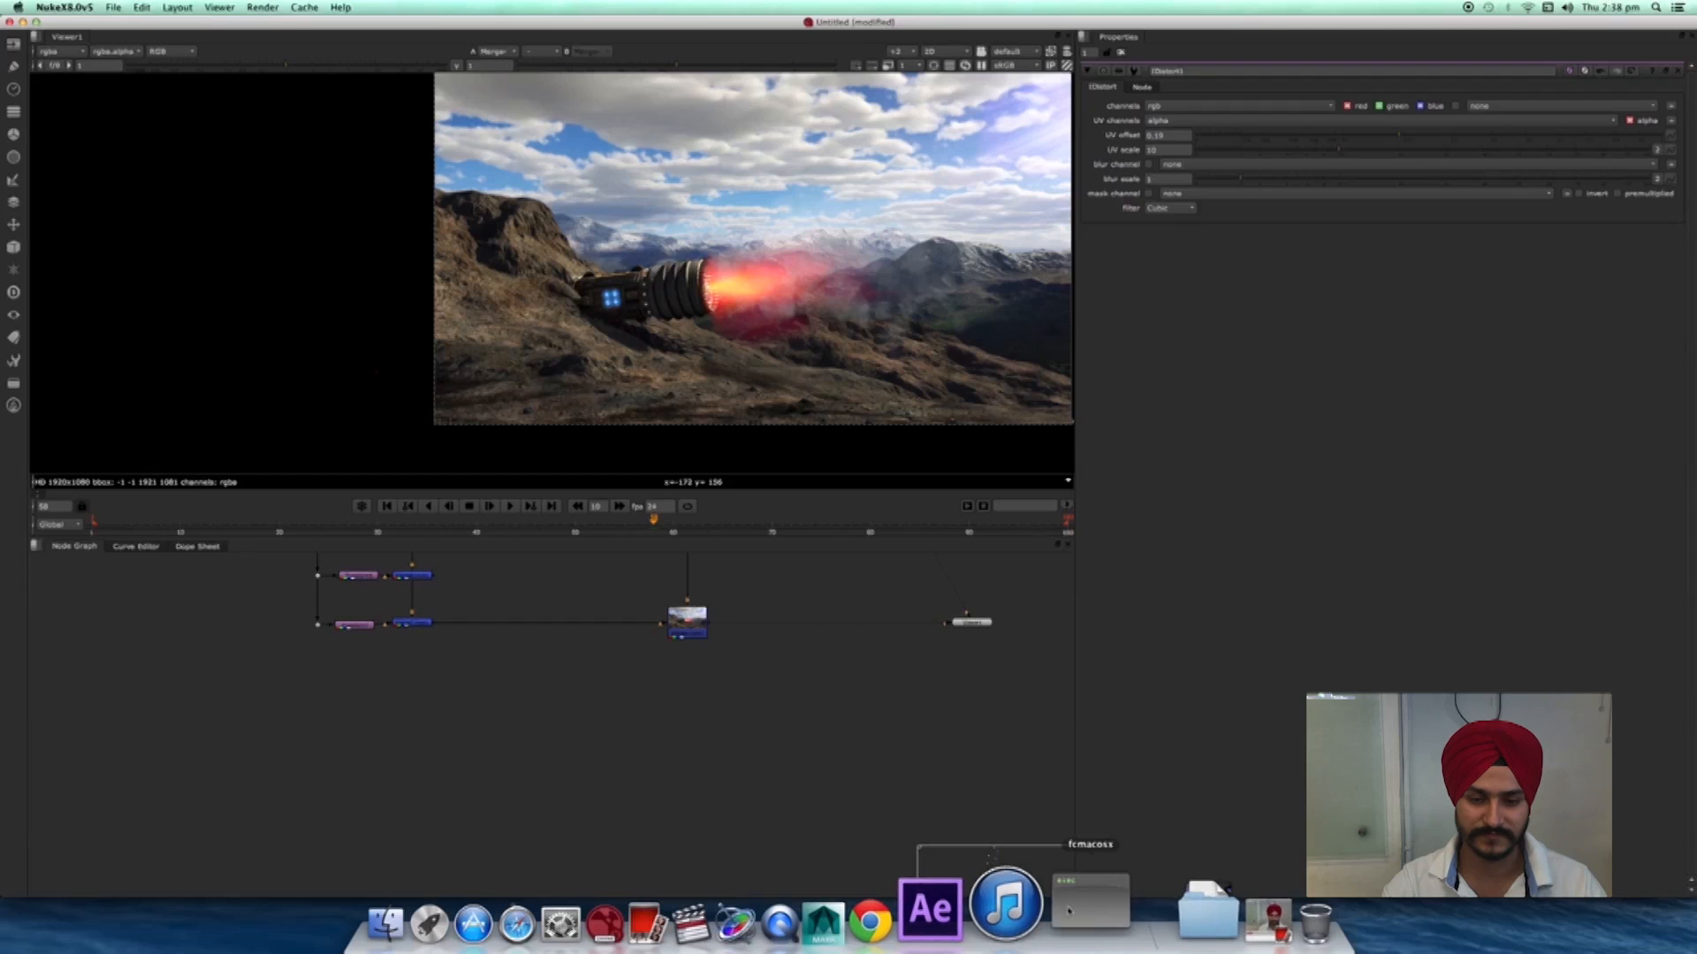
{"action": "left_click", "coordinate": [1069, 911]}
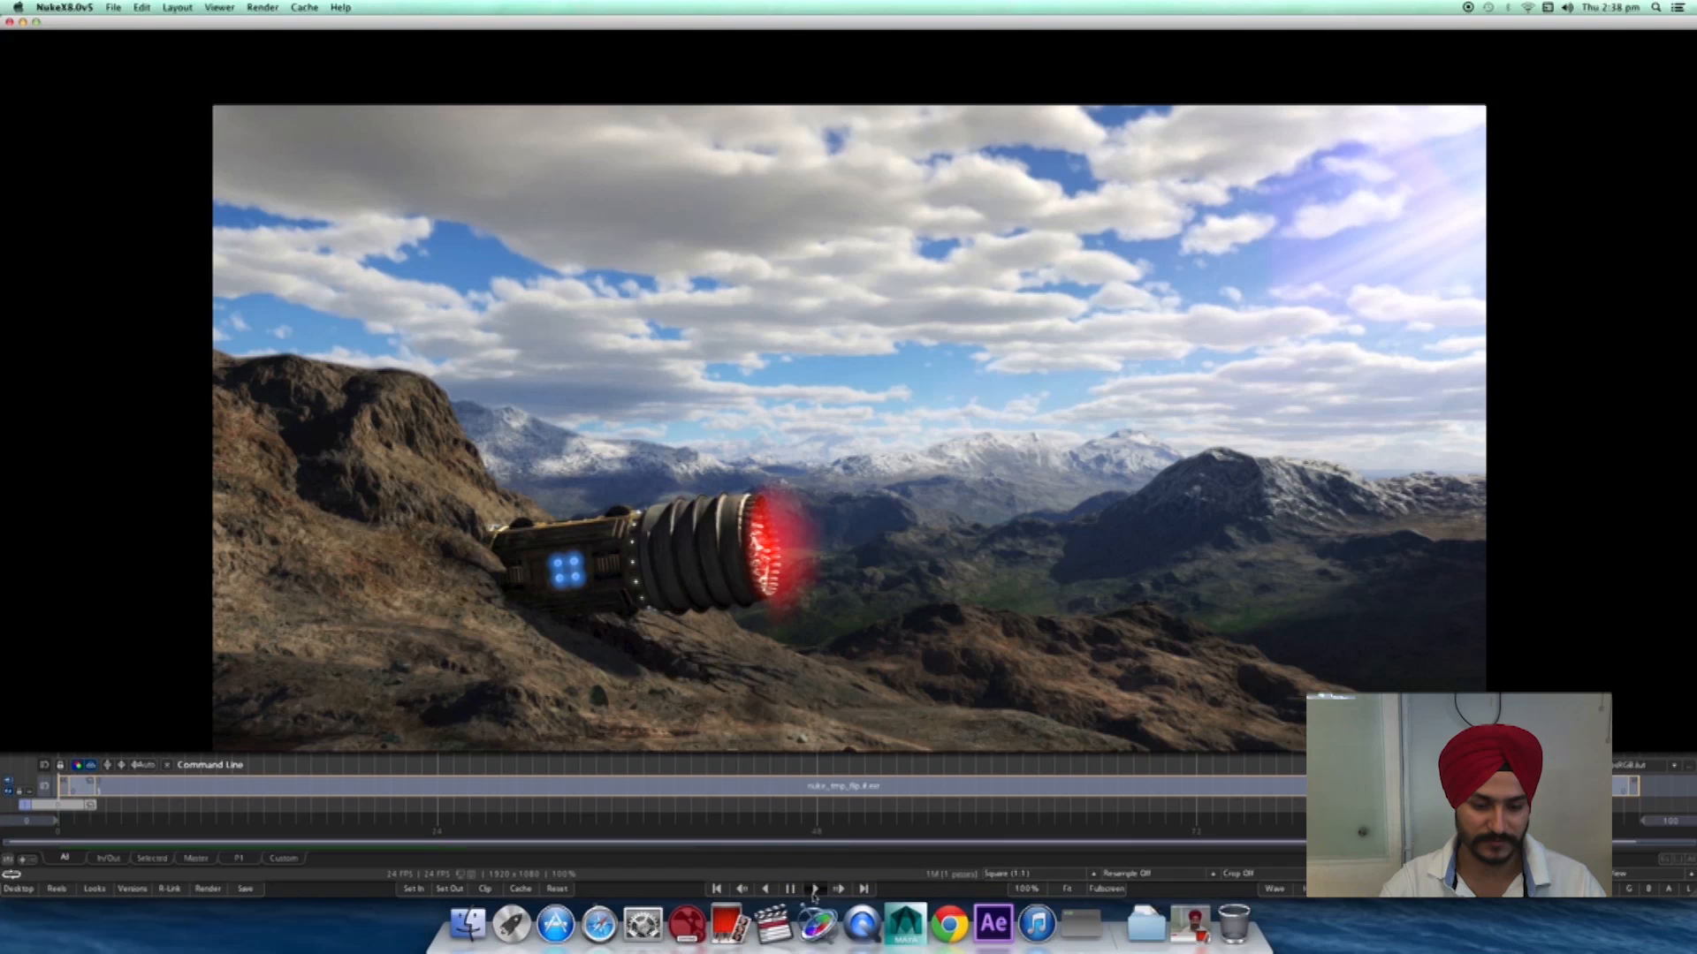
{"action": "left_click", "coordinate": [814, 889]}
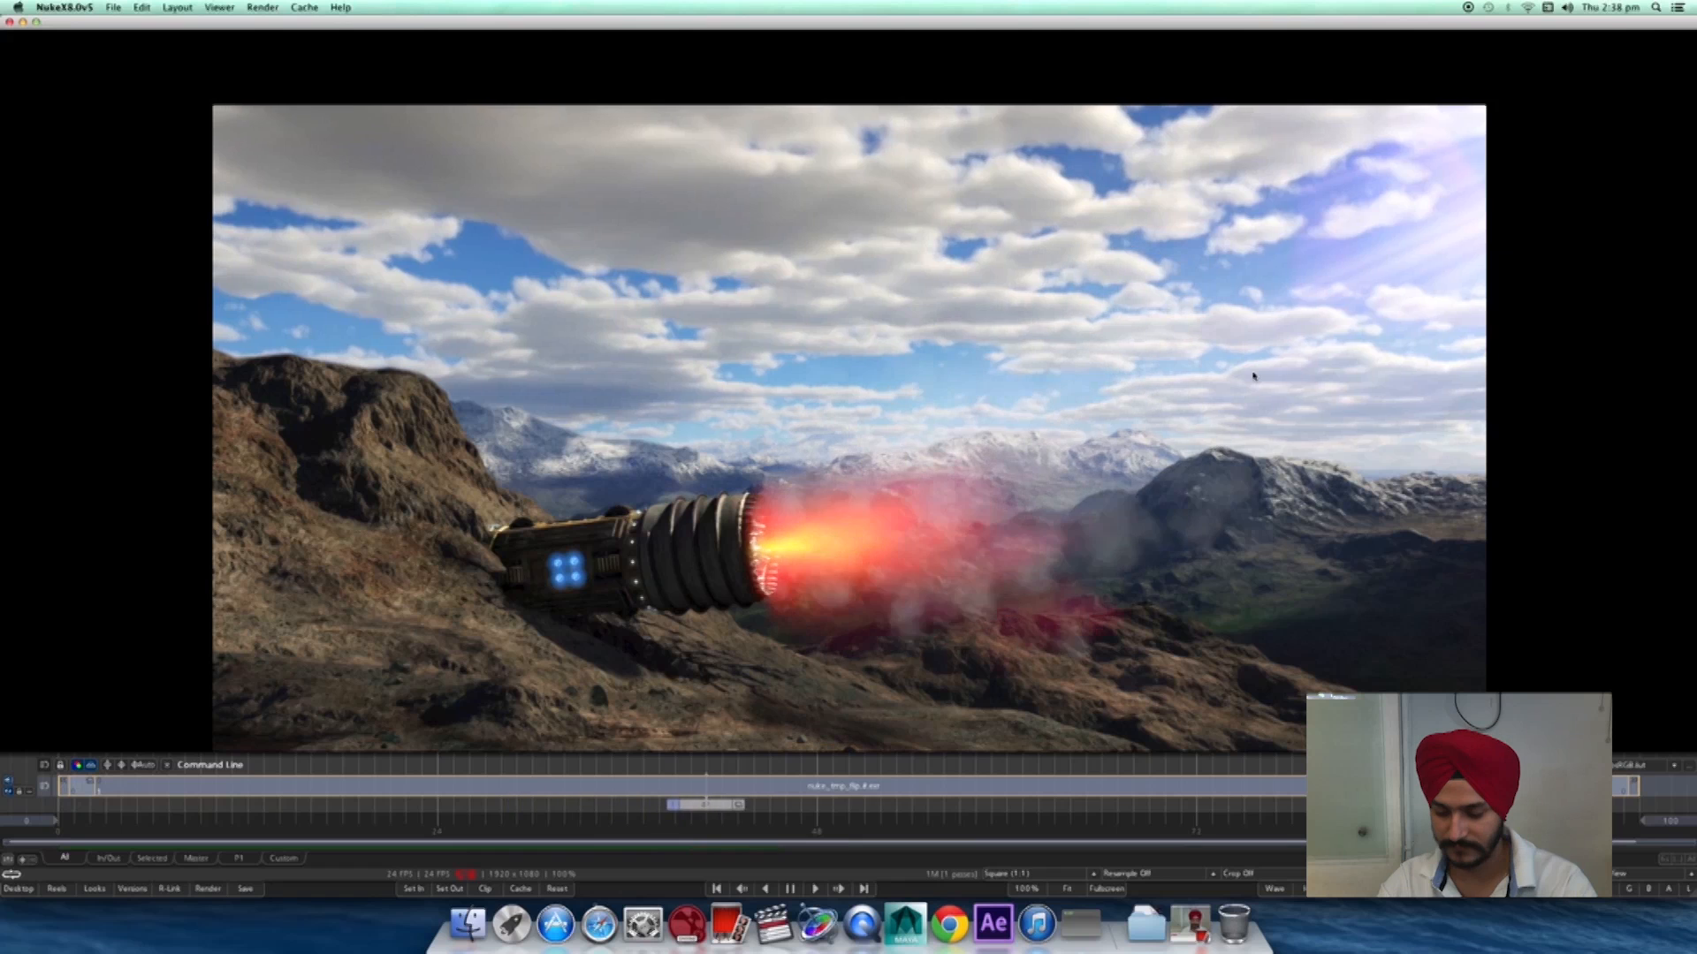
{"action": "key", "text": "space"}
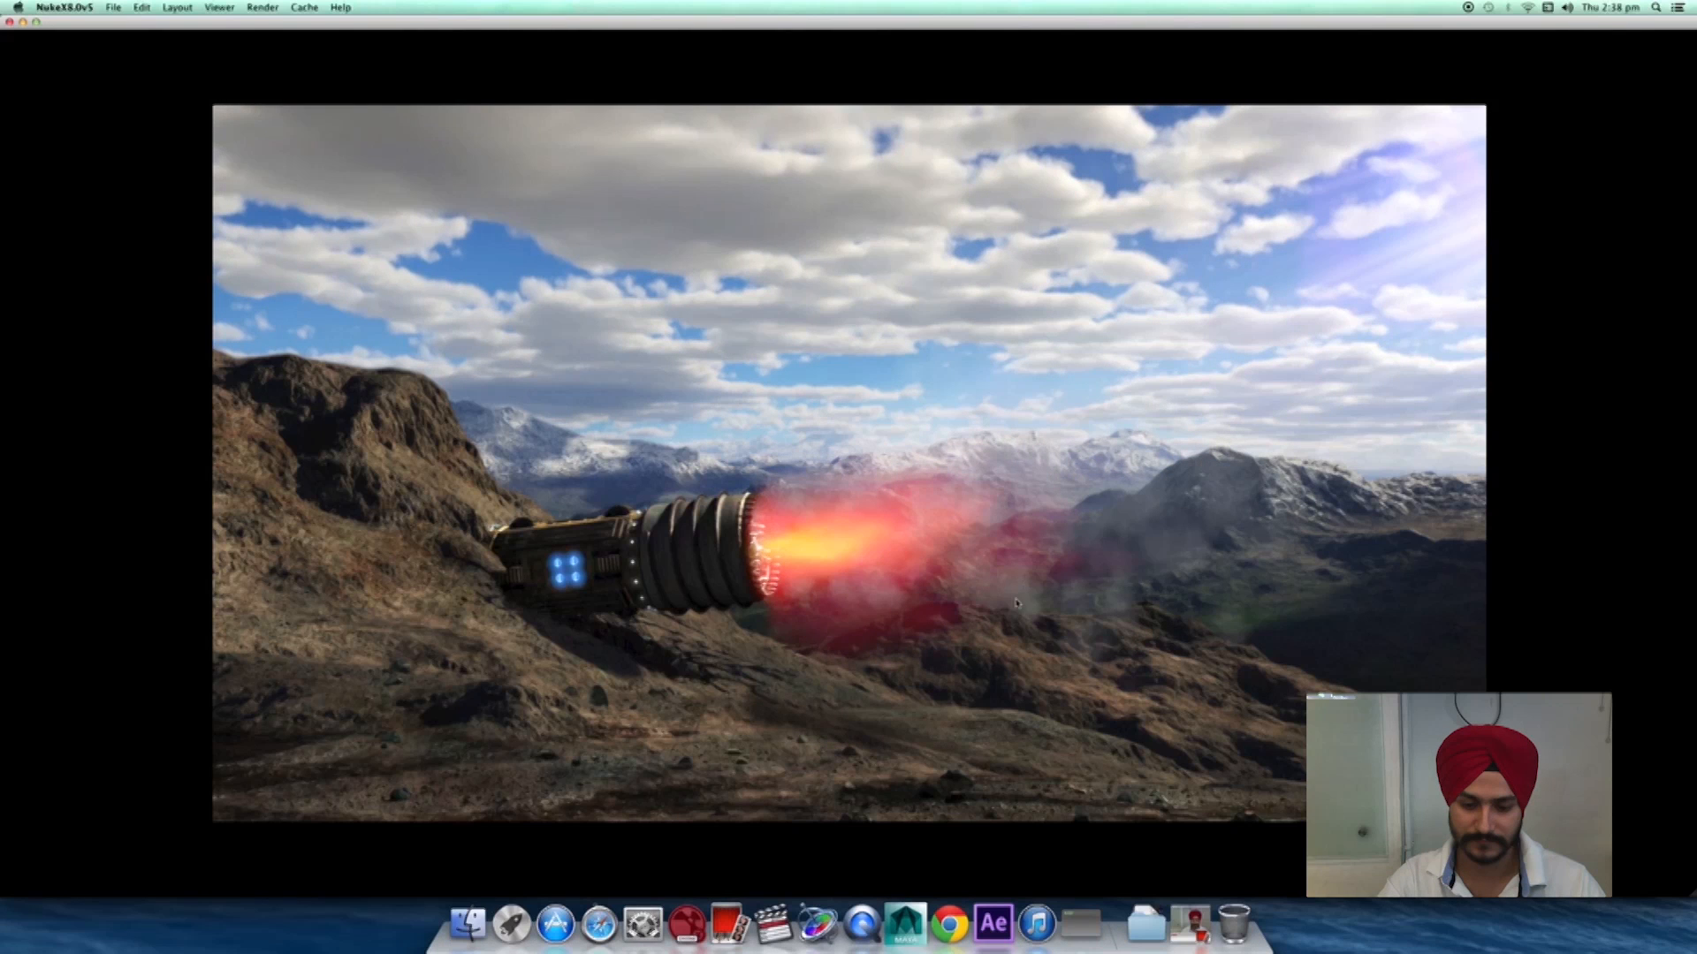
{"action": "mouse_move", "coordinate": [1021, 623]}
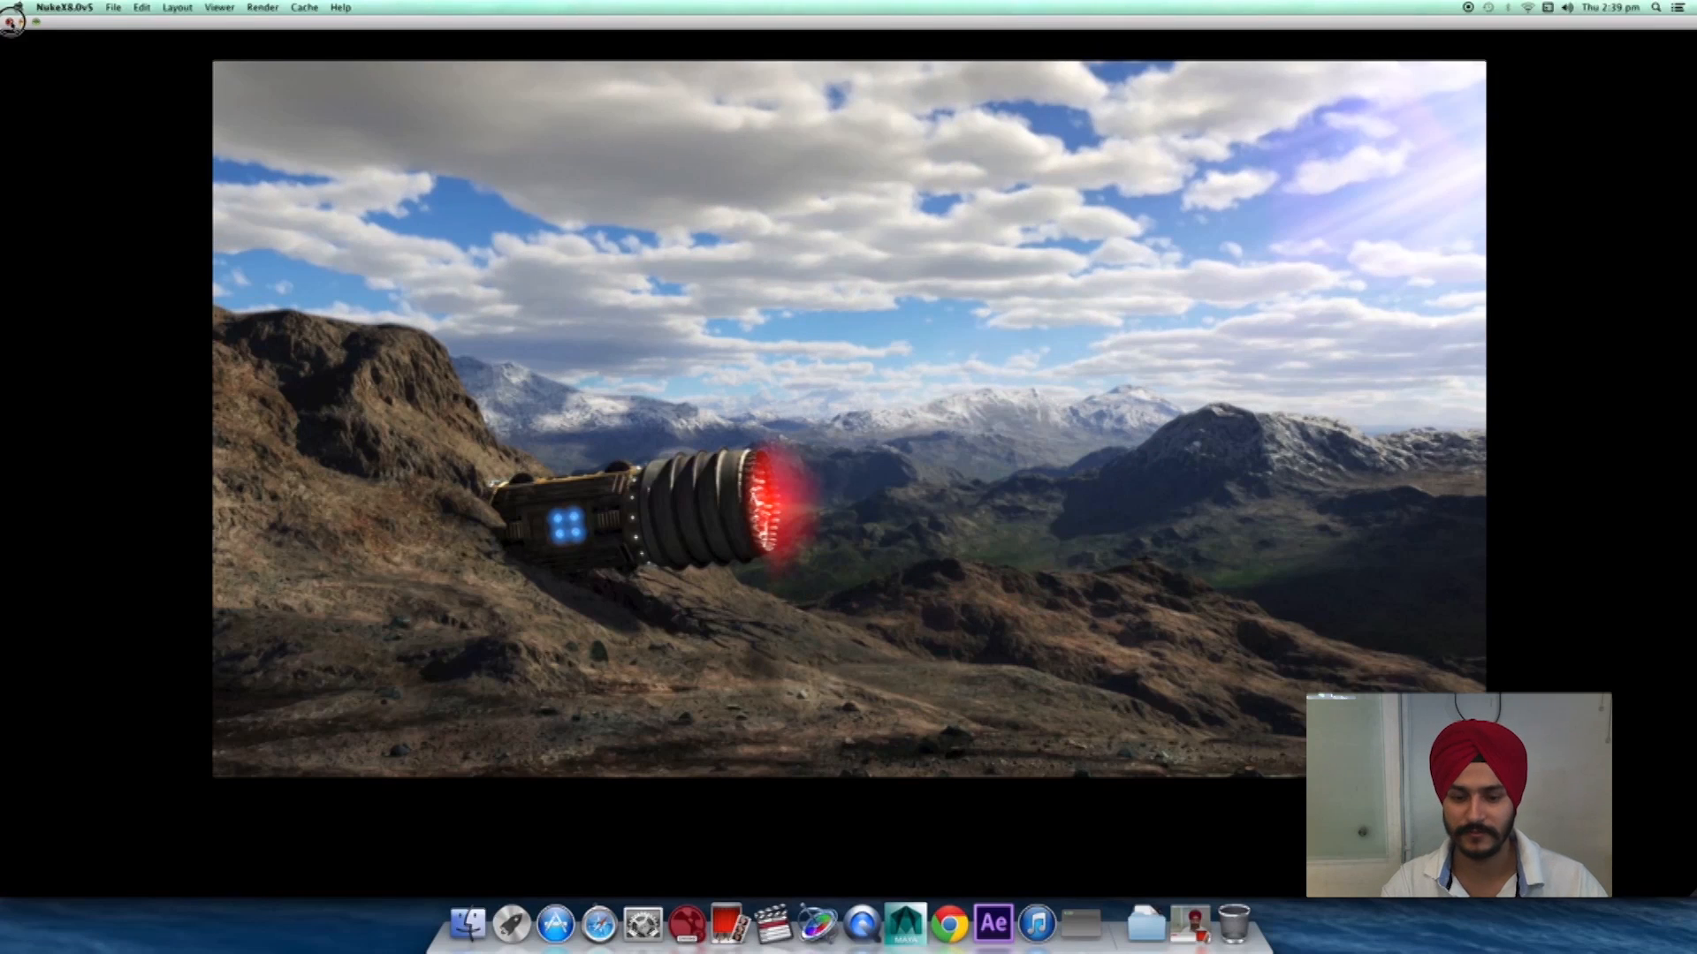
{"action": "left_click", "coordinate": [10, 21]}
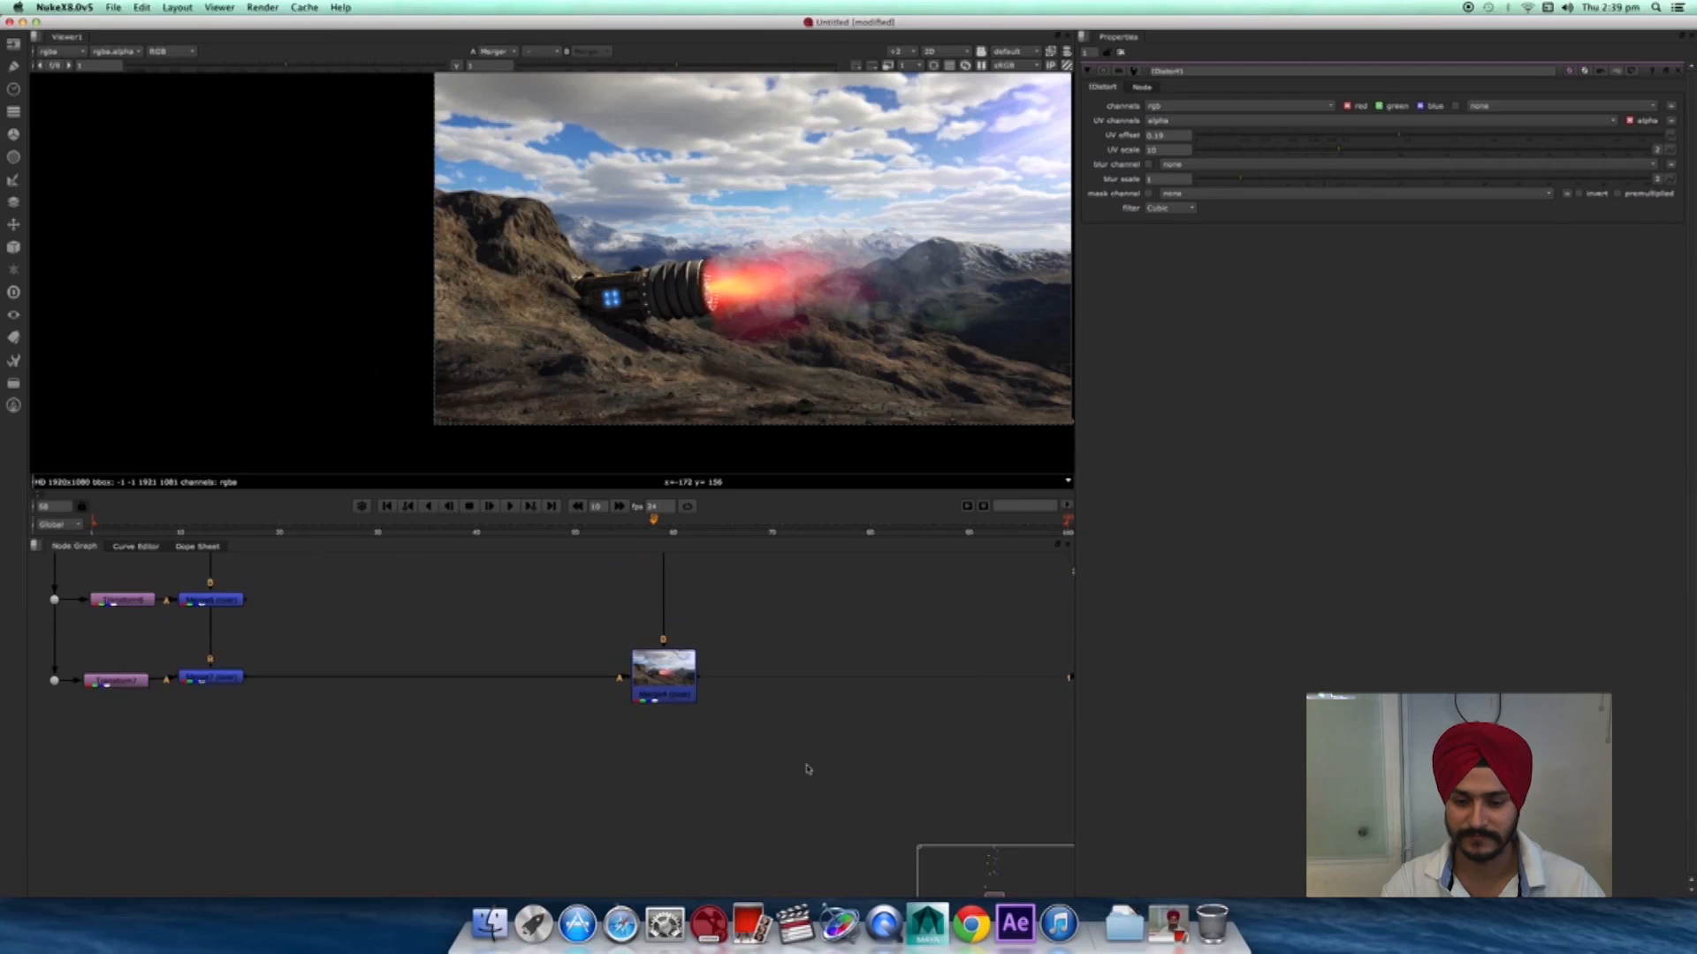
- Examine the whole composite frame in the Viewer and the final Merge4 node with its incoming branches in the node graph
{"action": "middle_click_drag", "start_coordinate": [807, 770], "coordinate": [881, 798]}
{"action": "scroll", "coordinate": [810, 728], "scroll_direction": "down", "scroll_amount": 3}
{"action": "middle_click_drag", "start_coordinate": [858, 288], "coordinate": [795, 338]}
{"action": "scroll", "coordinate": [747, 367], "scroll_direction": "down", "scroll_amount": 3}
{"action": "middle_click_drag", "start_coordinate": [847, 699], "coordinate": [760, 659]}
{"action": "scroll", "coordinate": [795, 685], "scroll_direction": "up", "scroll_amount": 2}
{"action": "scroll", "coordinate": [827, 706], "scroll_direction": "up", "scroll_amount": 3}
{"action": "mouse_move", "coordinate": [676, 716]}
{"action": "left_mouse_down"}
{"action": "mouse_move", "coordinate": [691, 707]}
{"action": "mouse_move", "coordinate": [672, 716]}
{"action": "left_mouse_up"}
{"action": "scroll", "coordinate": [782, 706], "scroll_direction": "up", "scroll_amount": 3}
{"action": "middle_click_drag", "start_coordinate": [782, 706], "coordinate": [840, 769]}
{"action": "scroll", "coordinate": [840, 769], "scroll_direction": "down", "scroll_amount": 2}
{"action": "middle_click_drag", "start_coordinate": [860, 693], "coordinate": [819, 694]}
{"action": "scroll", "coordinate": [820, 695], "scroll_direction": "down", "scroll_amount": 3}
{"action": "left_click_drag", "start_coordinate": [711, 743], "coordinate": [695, 750]}
{"action": "scroll", "coordinate": [810, 715], "scroll_direction": "down", "scroll_amount": 3}
{"action": "middle_click_drag", "start_coordinate": [783, 695], "coordinate": [669, 734]}
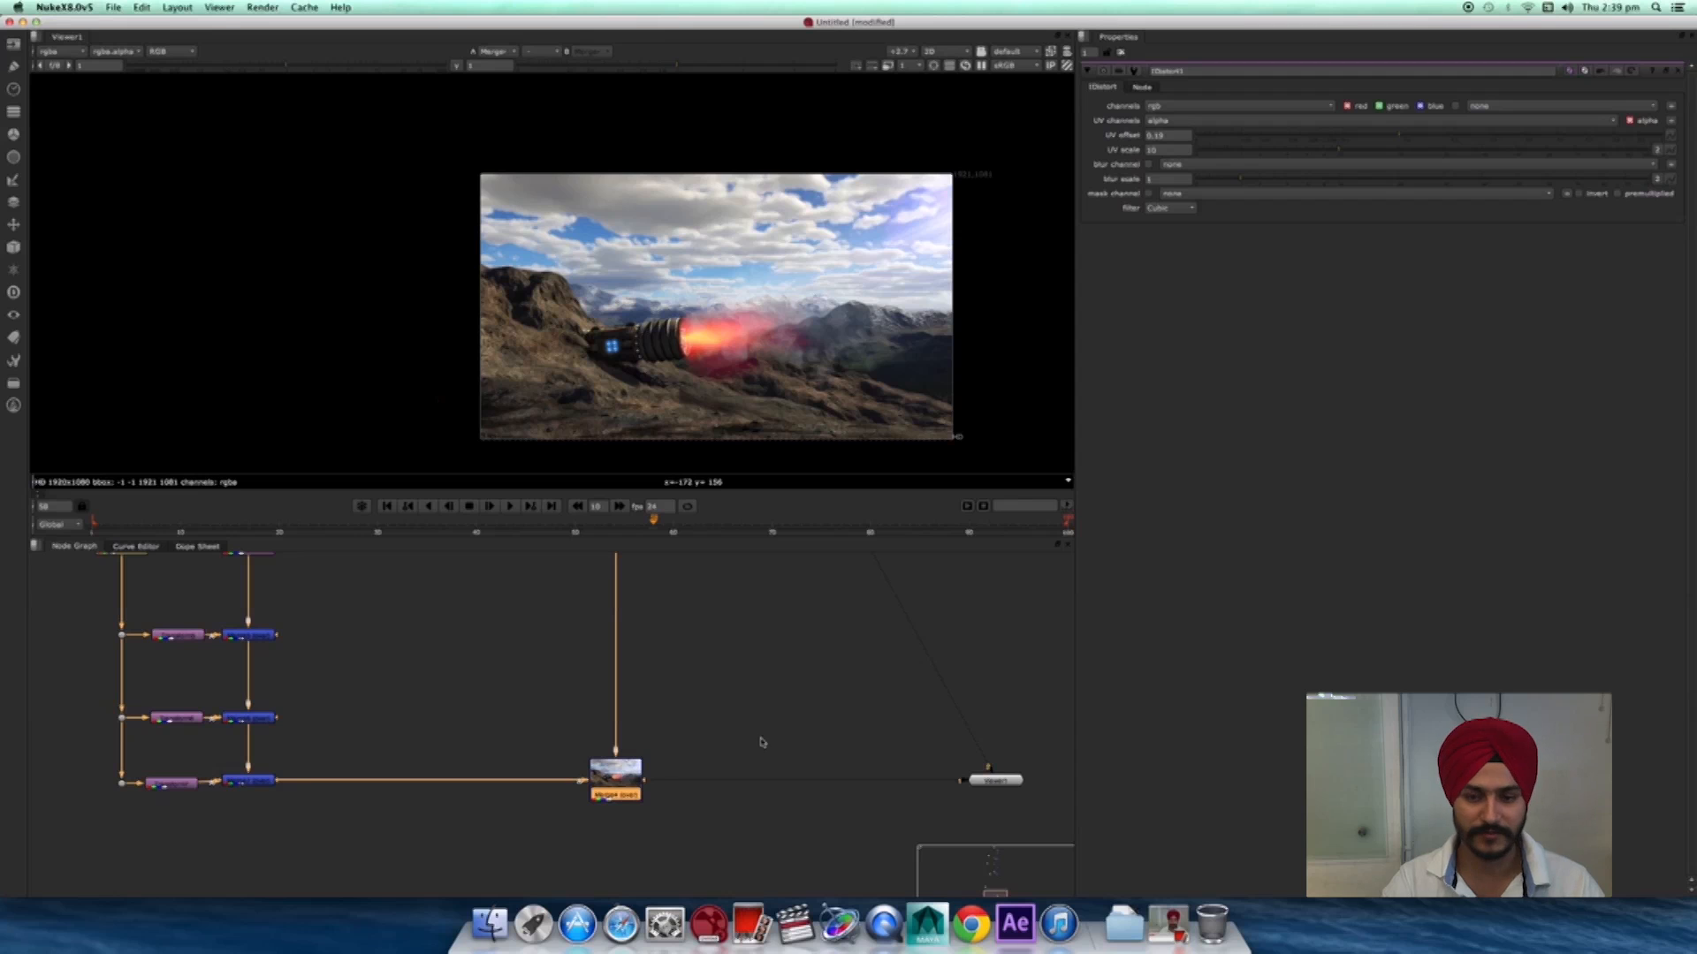
{"action": "scroll", "coordinate": [828, 725], "scroll_direction": "down", "scroll_amount": 2}
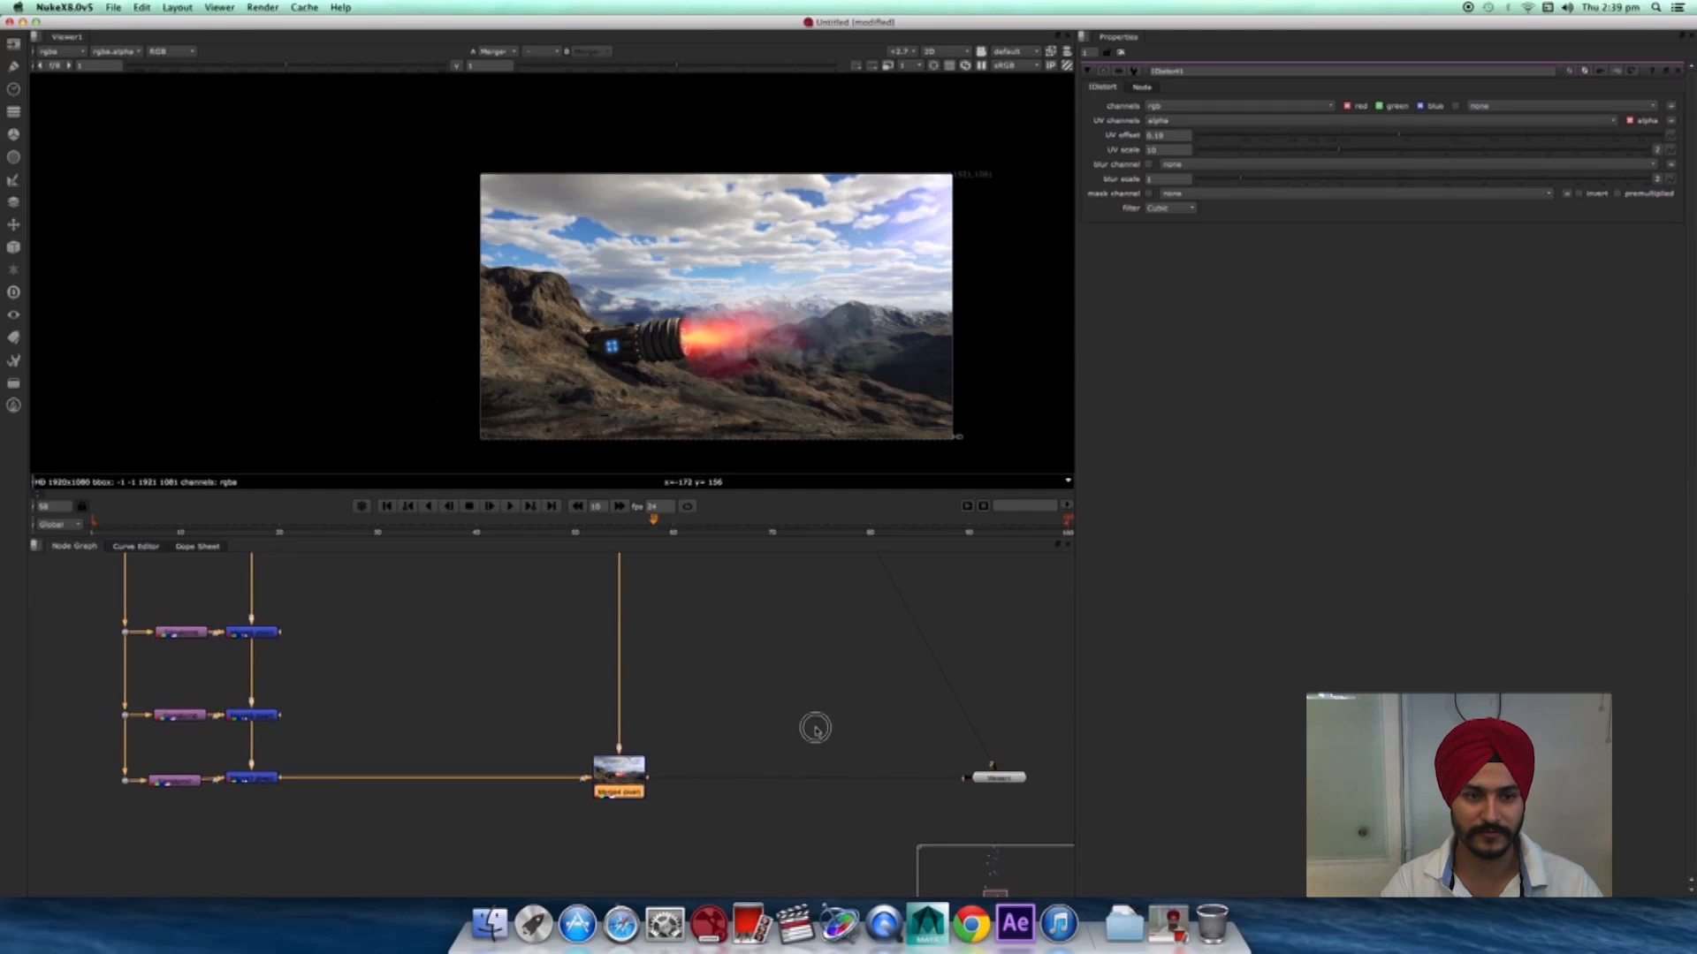